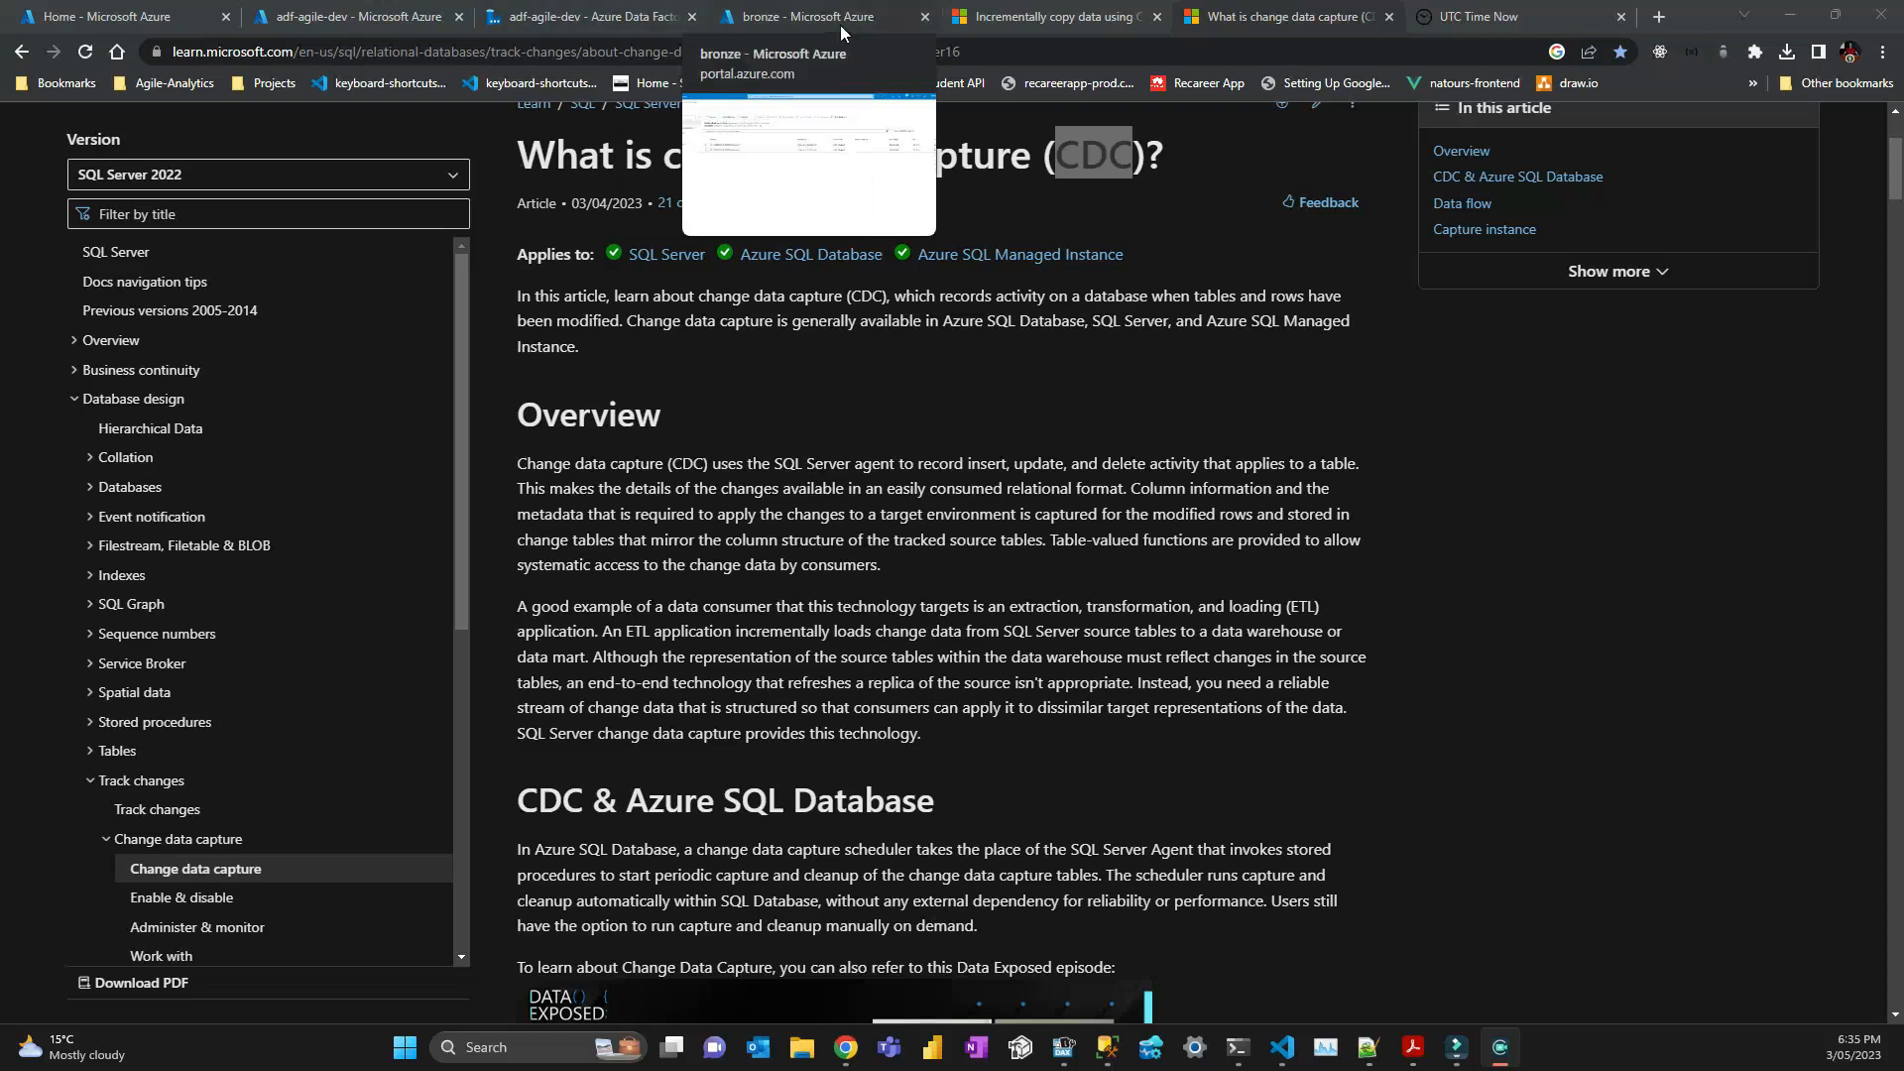
Switch to SQL Server Management Studio and look through the CDC system tables, ending with cdc.dbo_customers_CT selected.
click(1107, 1047)
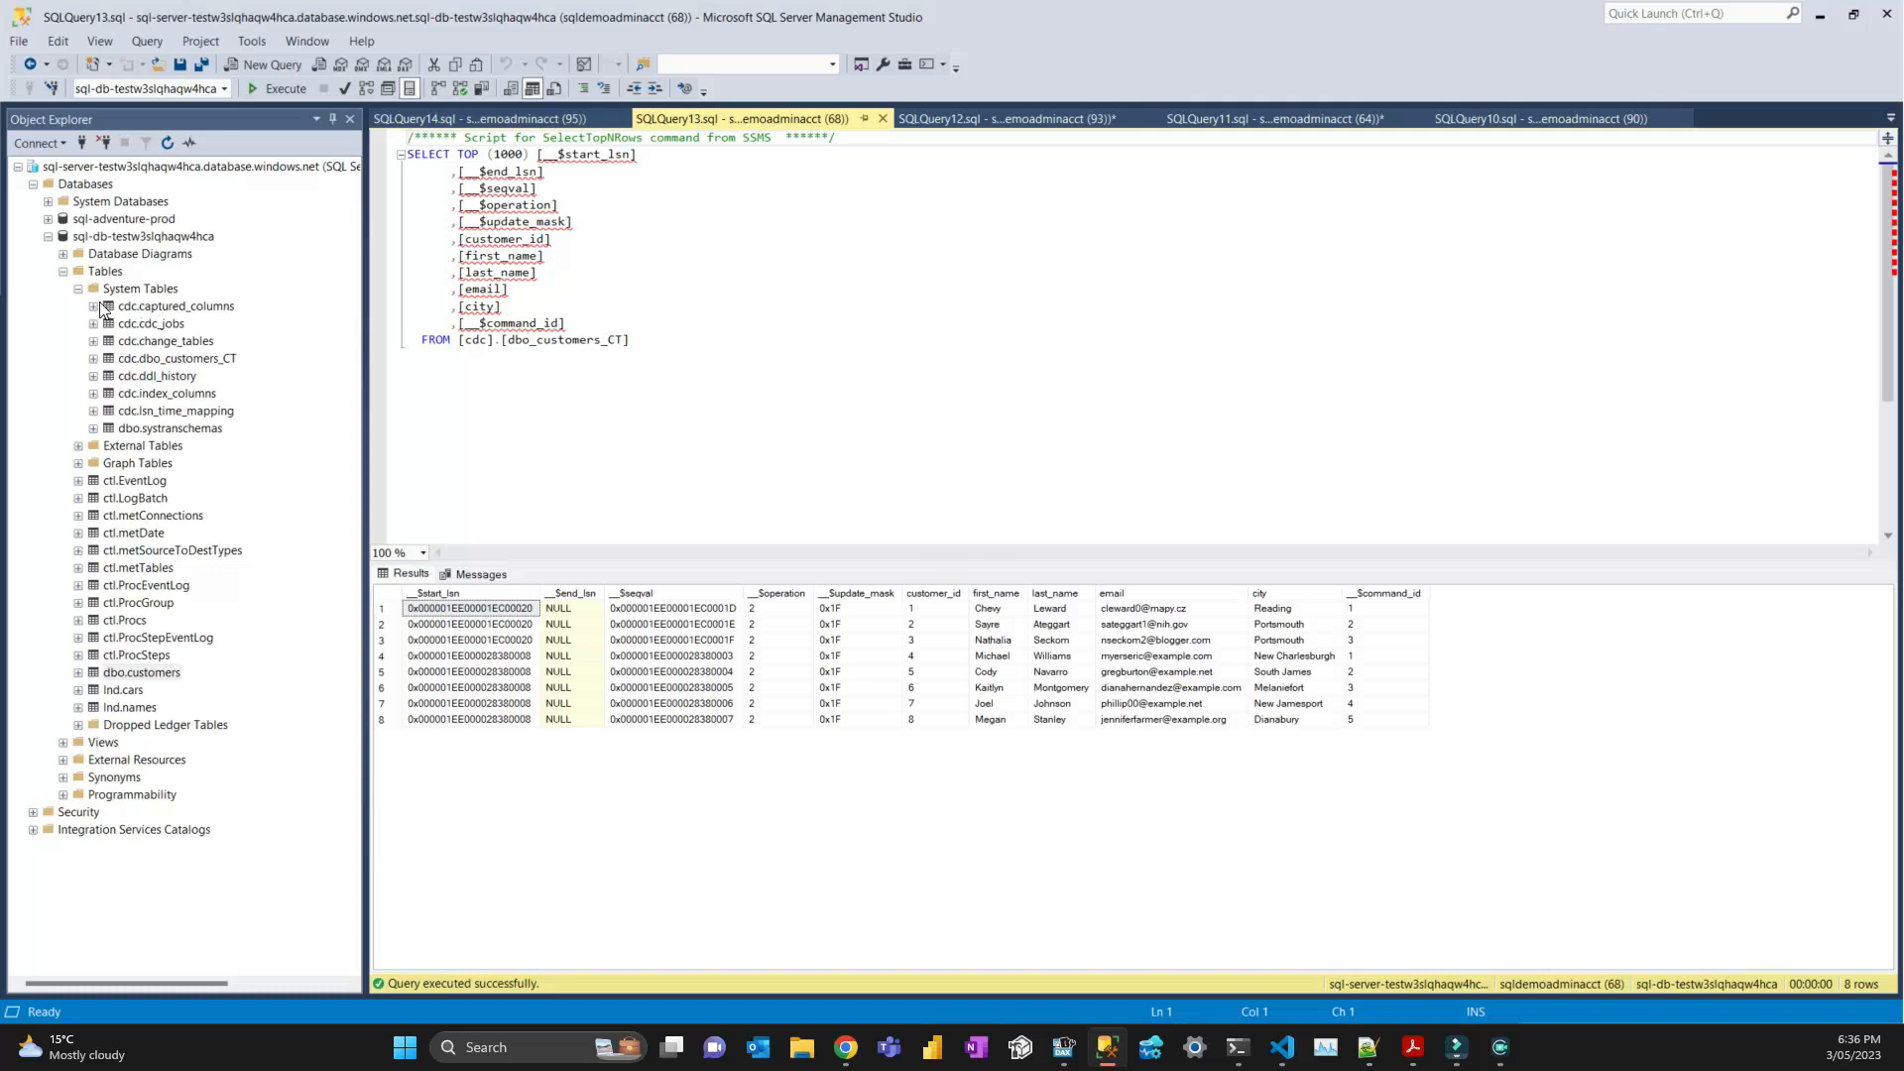
click(125, 290)
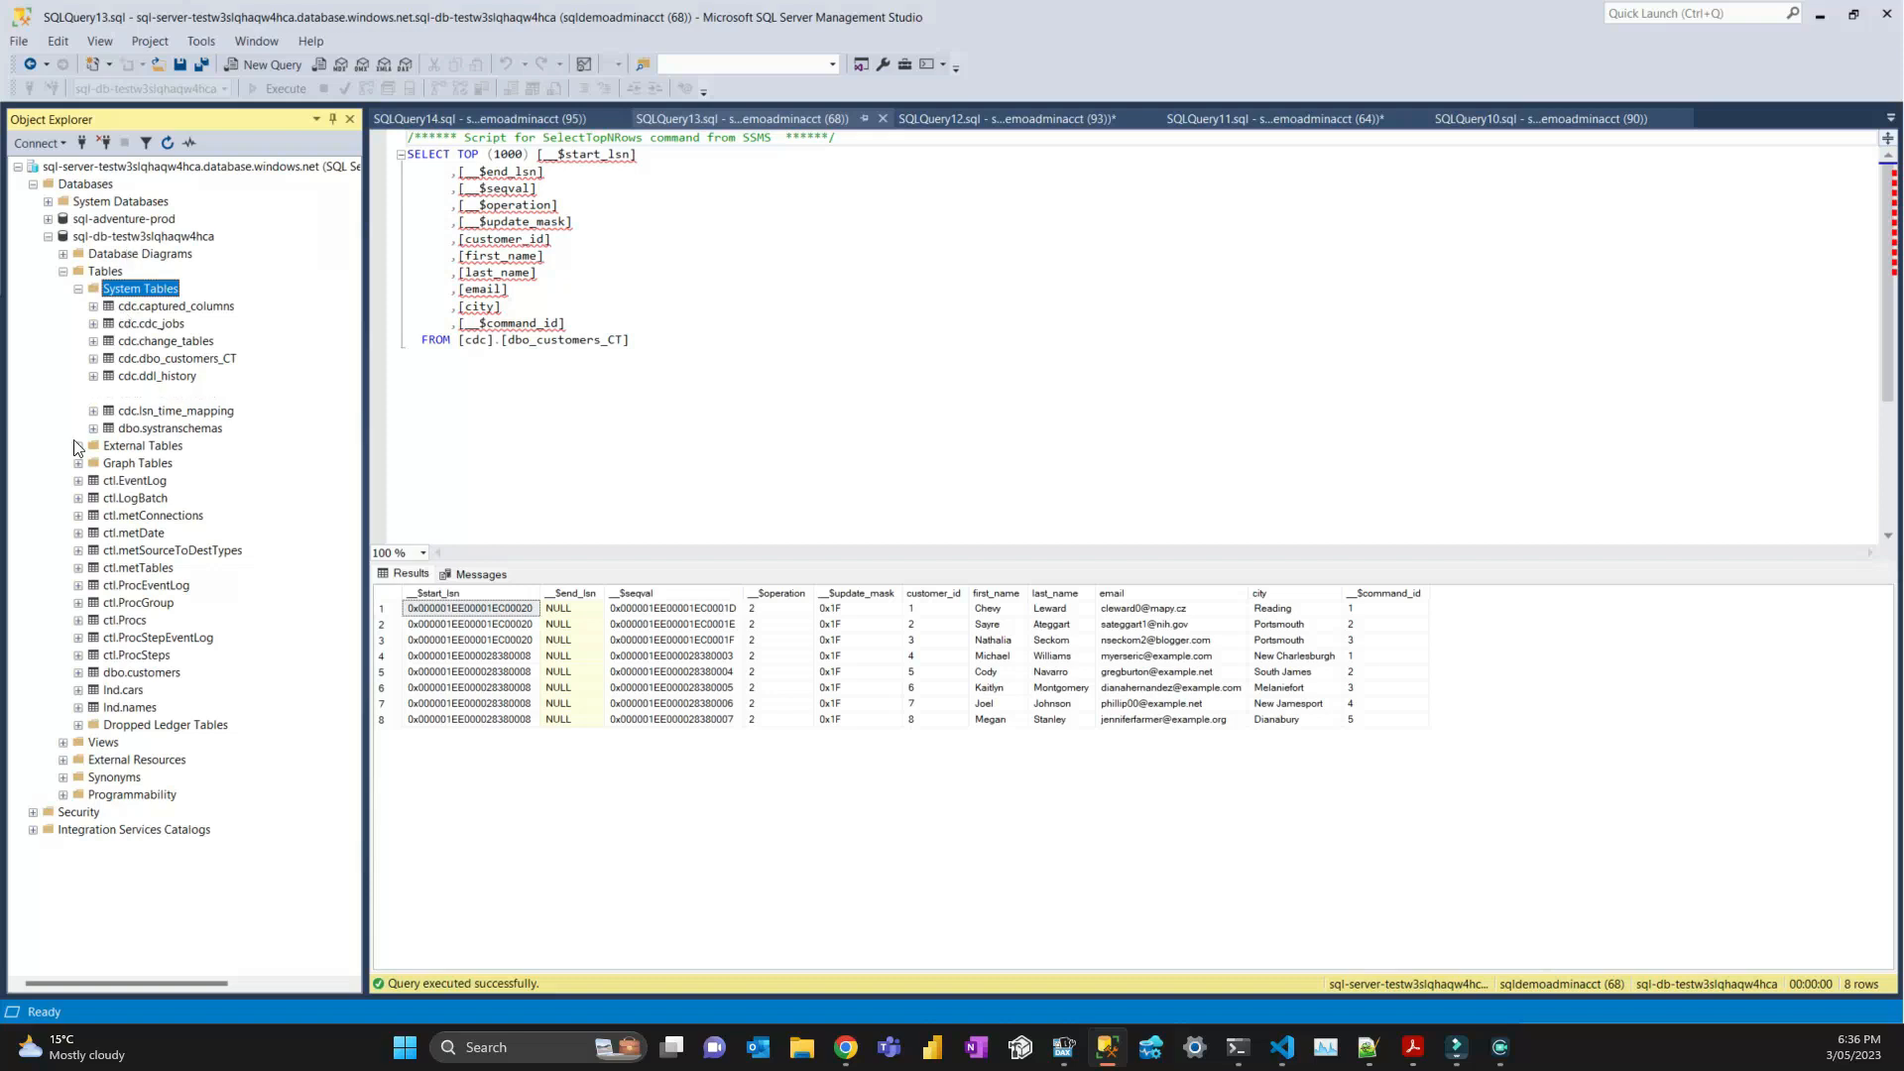
key(Down)
key(Down)
key(Down)
key(Down)
key(Down)
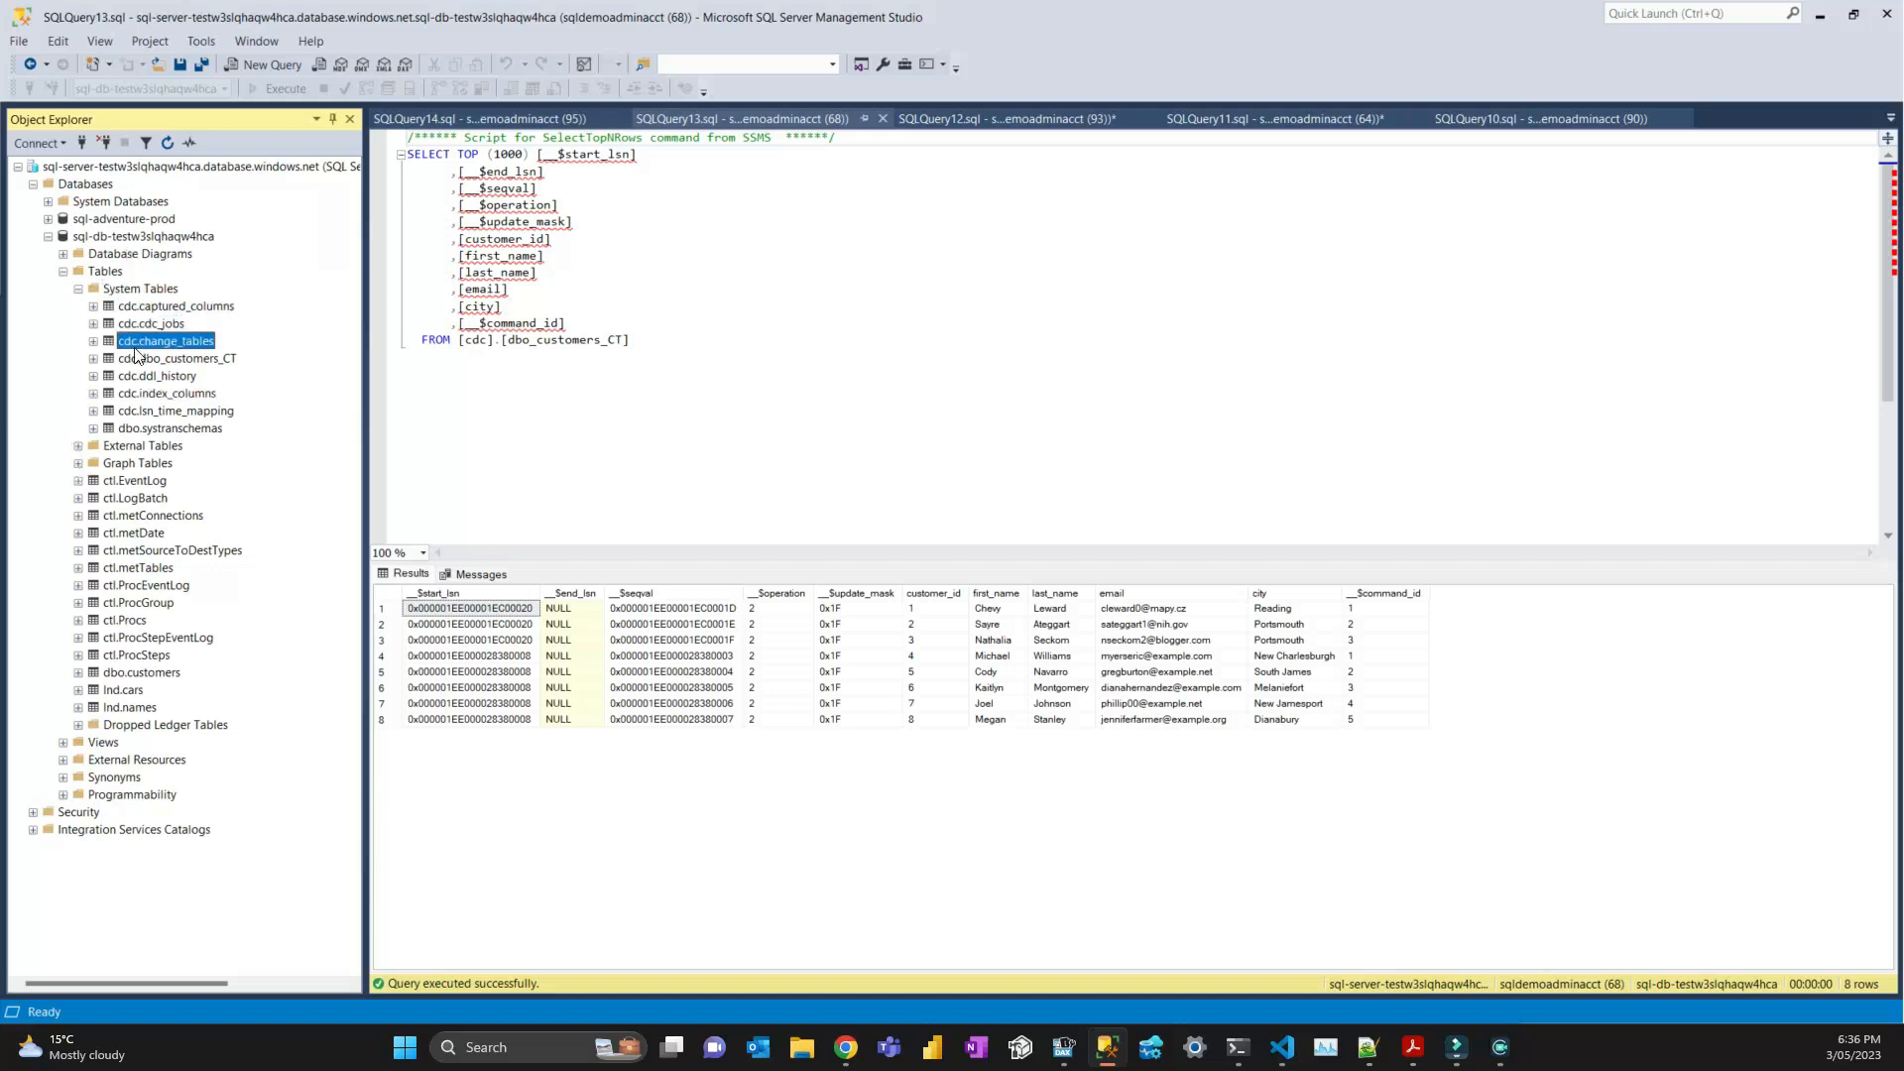
click(150, 431)
click(174, 359)
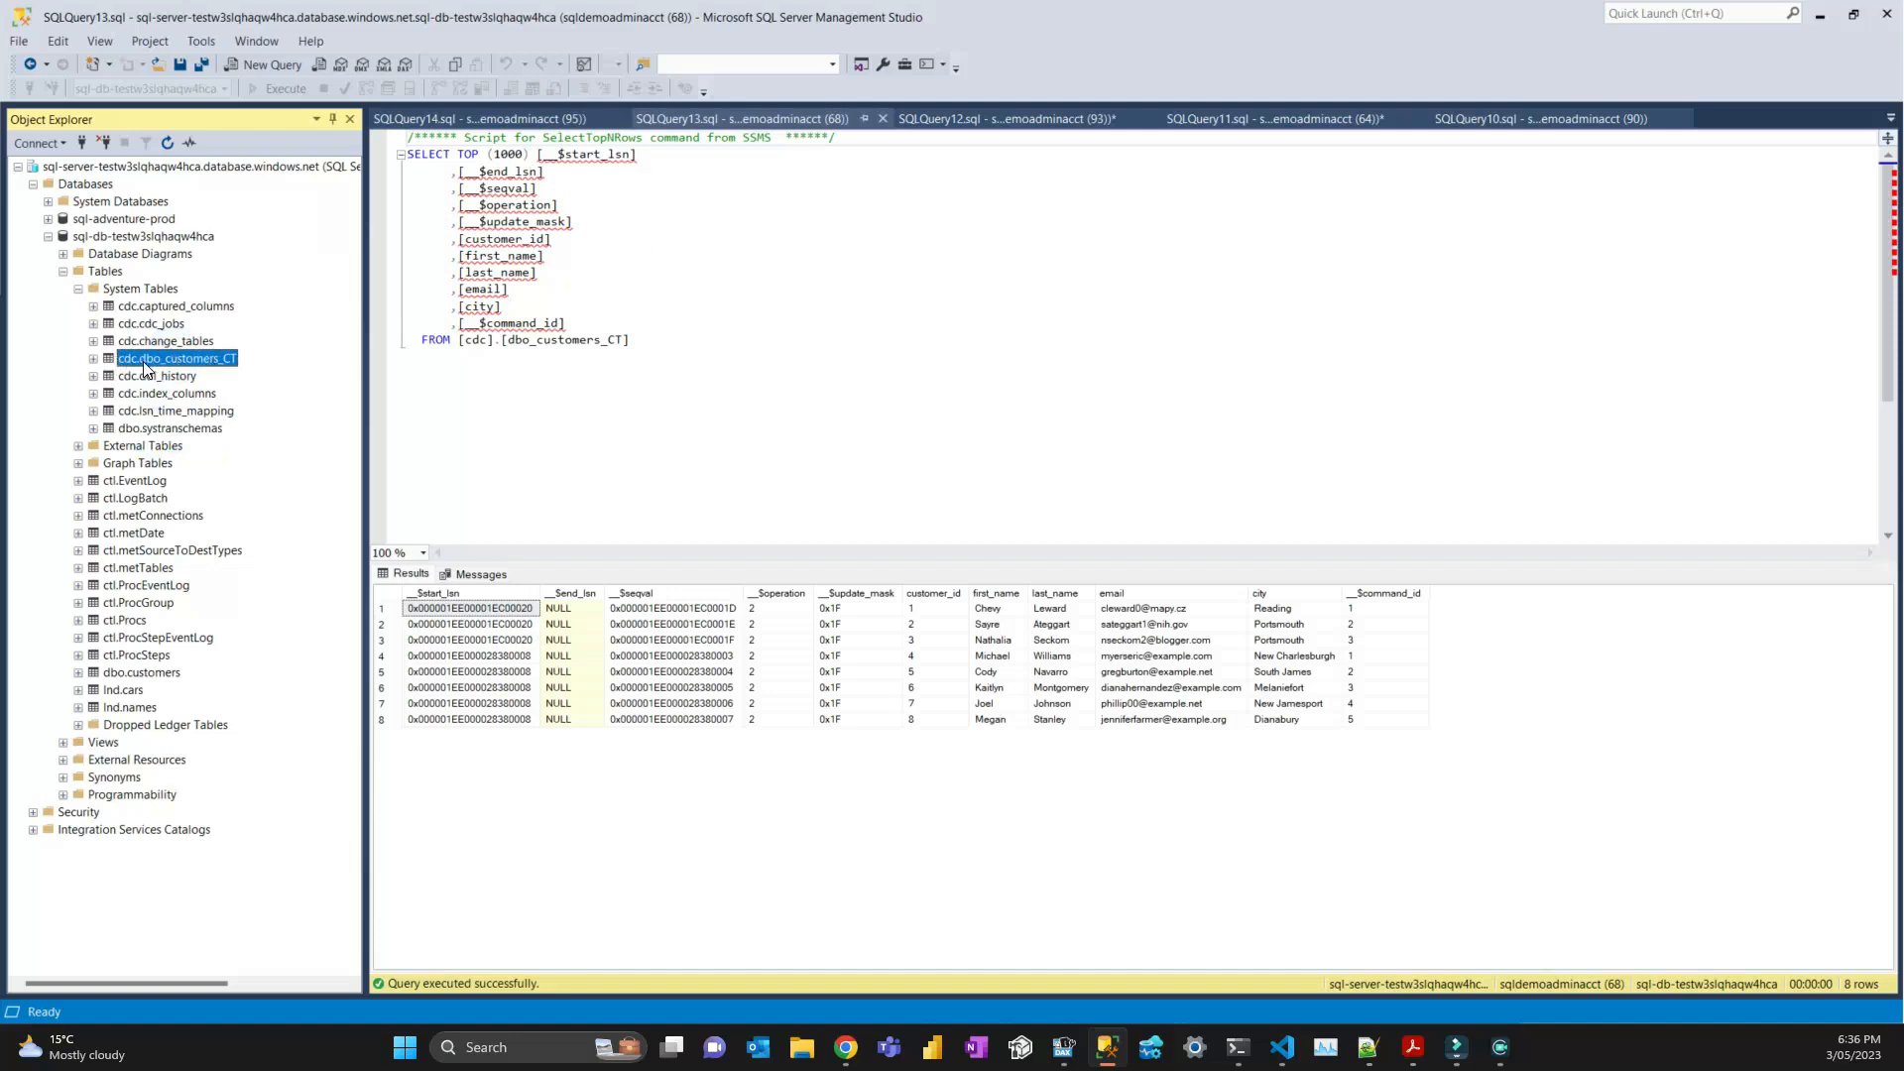
Query the top 1000 rows of the dbo.customers table and select all values of the email column.
right_click(139, 671)
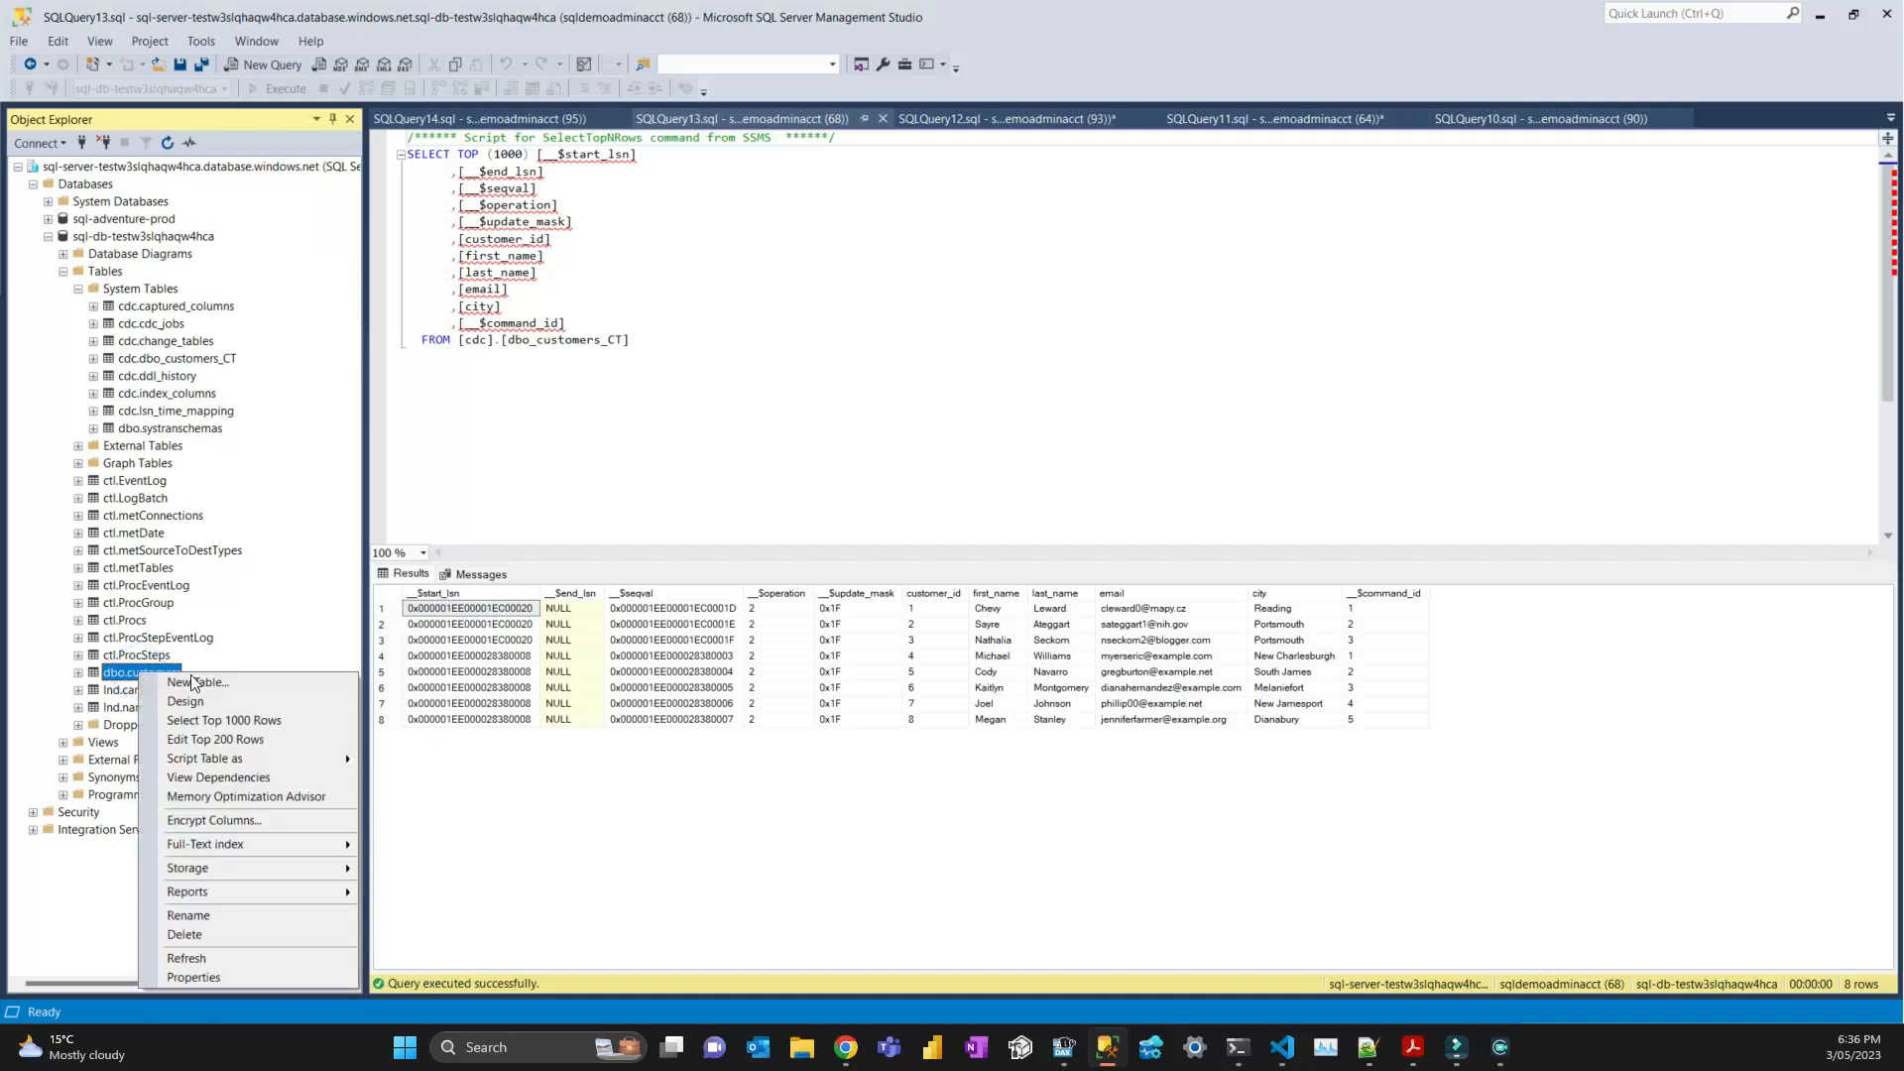
click(256, 721)
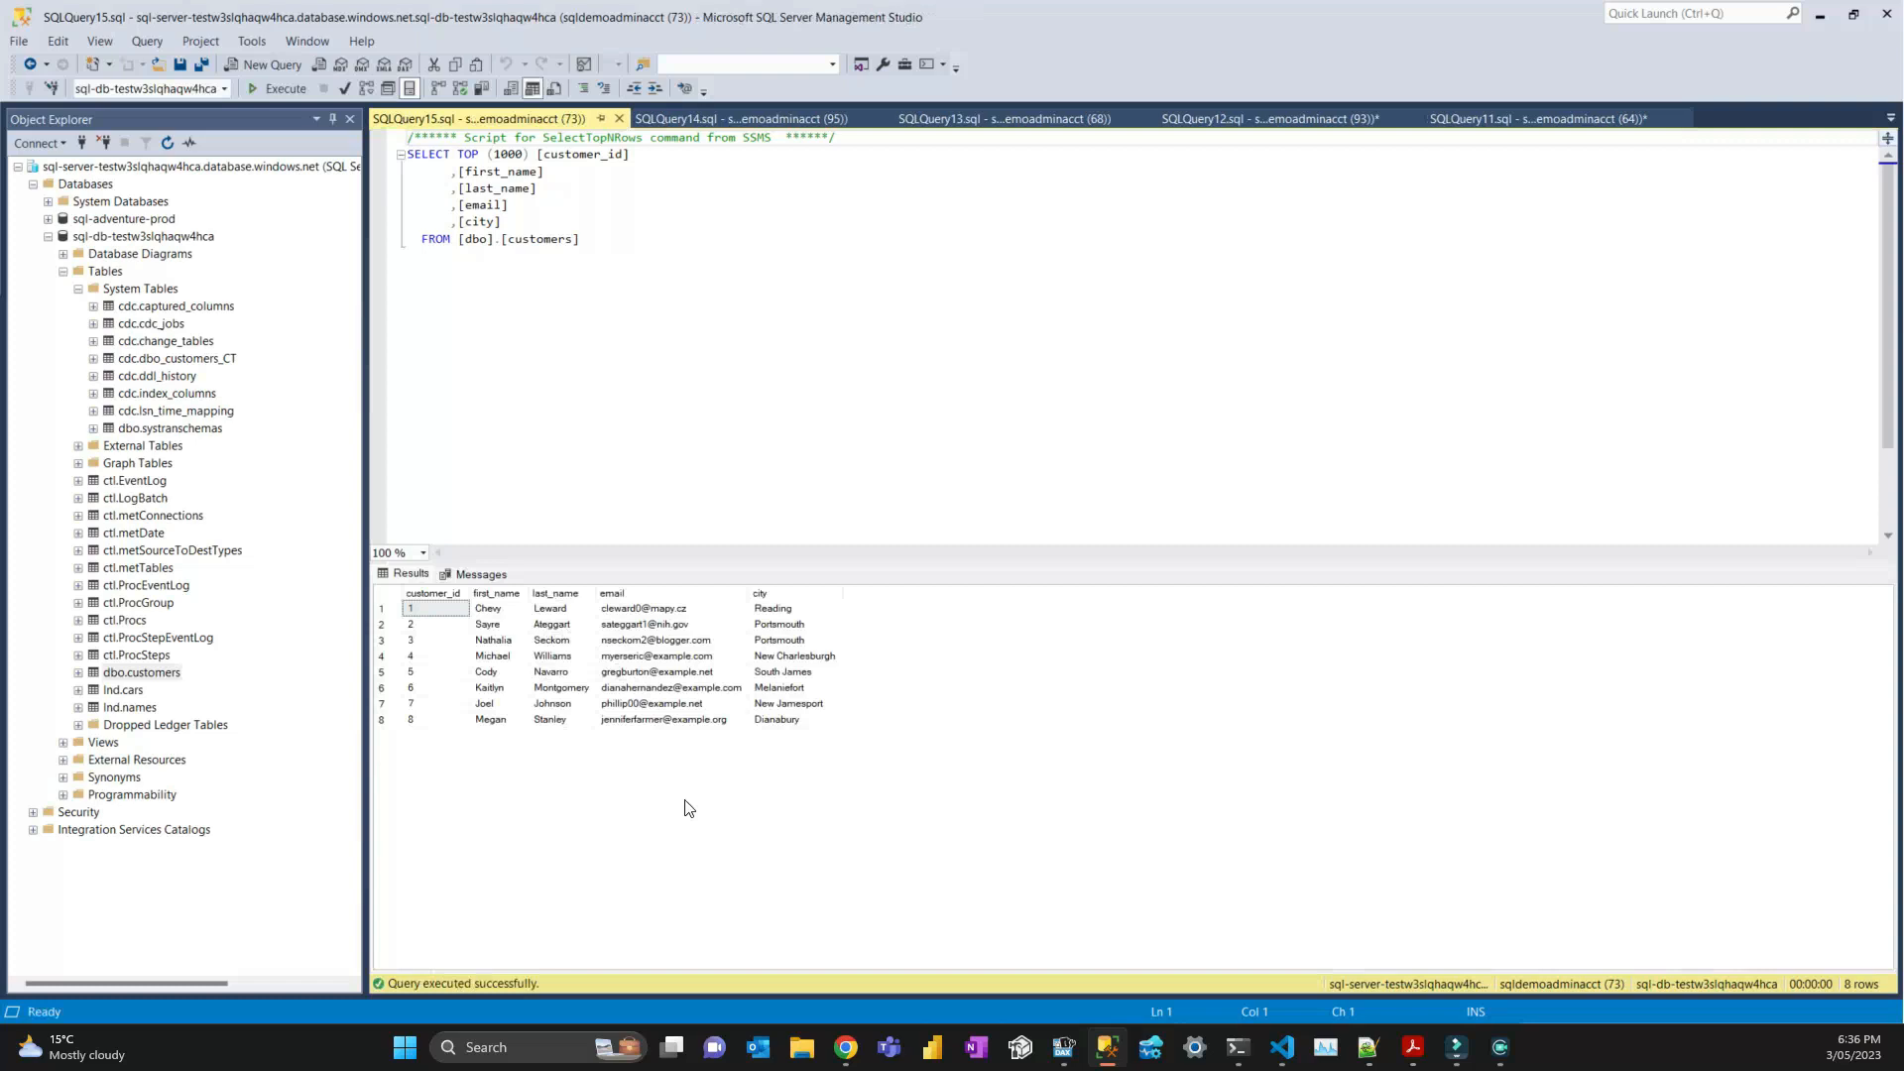
drag(643, 608, 653, 729)
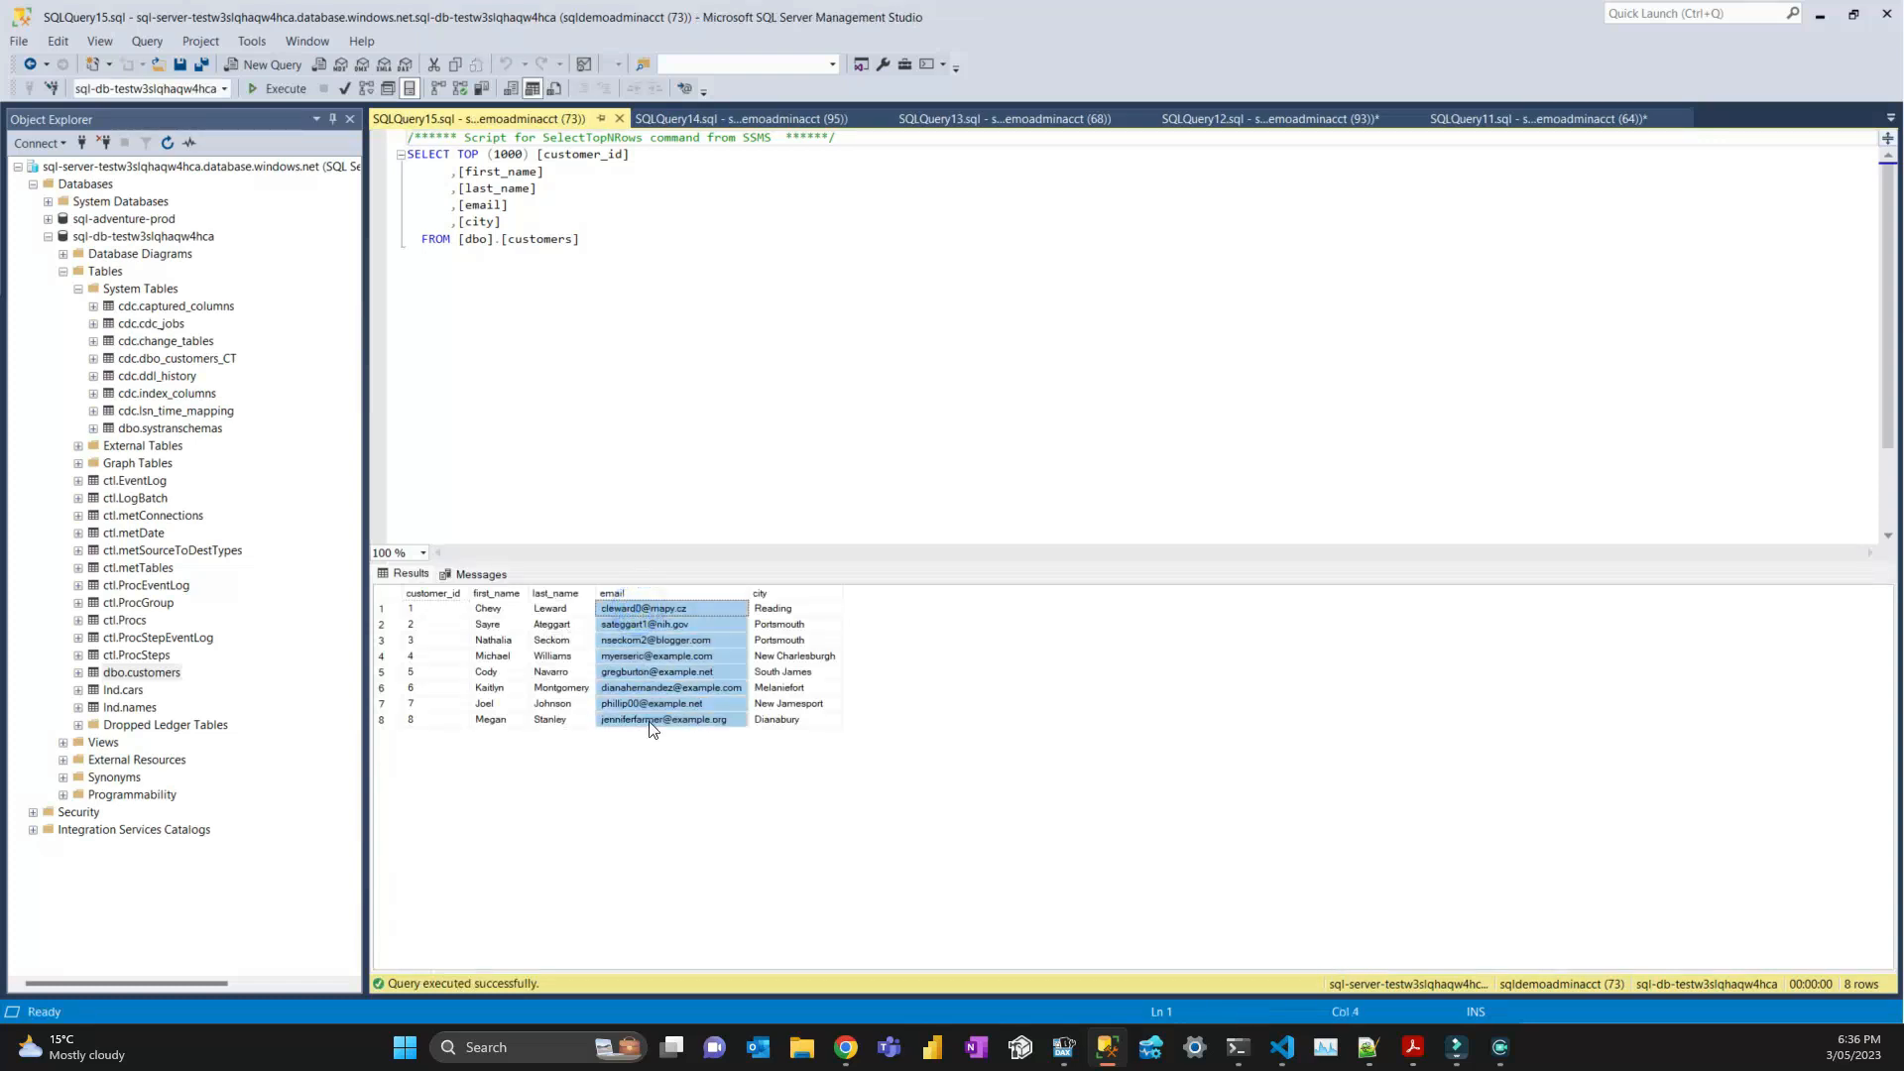
Query the top 1000 rows of cdc.dbo_customers_CT and examine the __$operation column of the captured changes.
click(223, 365)
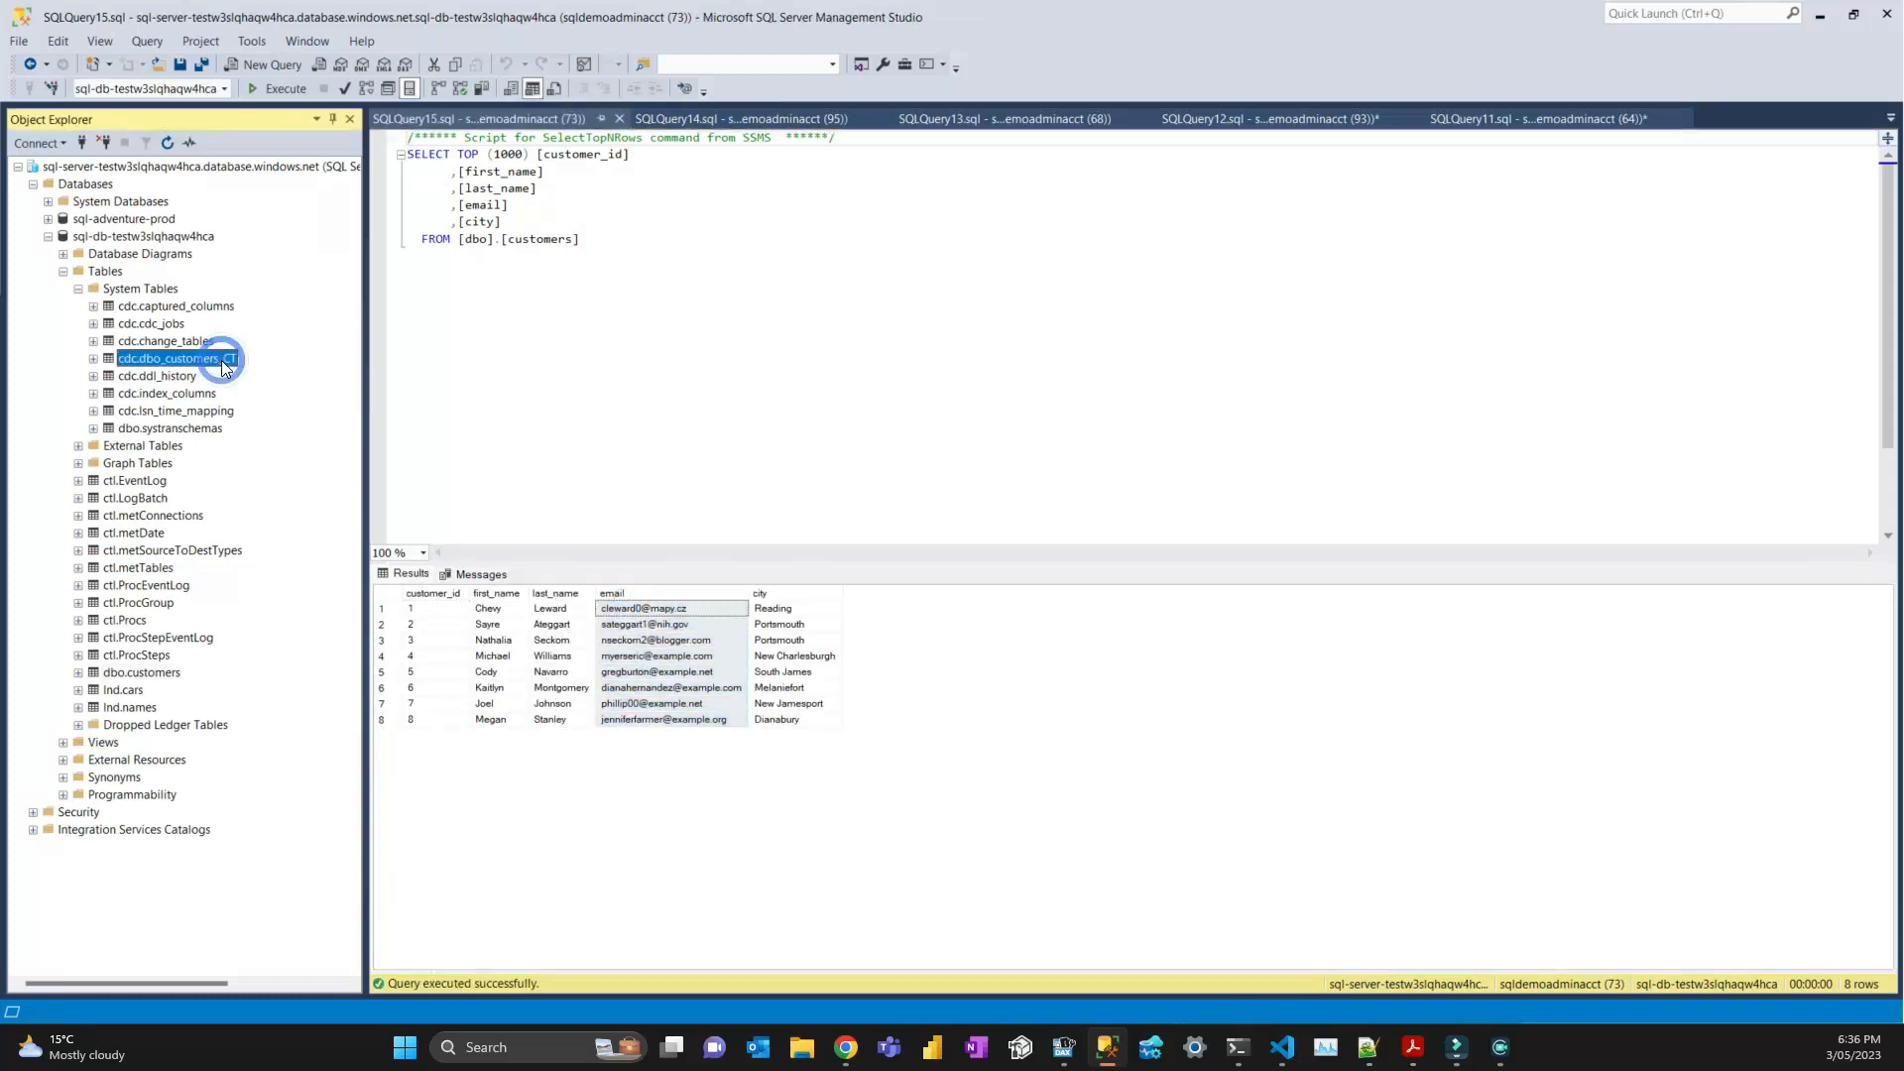
right_click(223, 365)
click(339, 411)
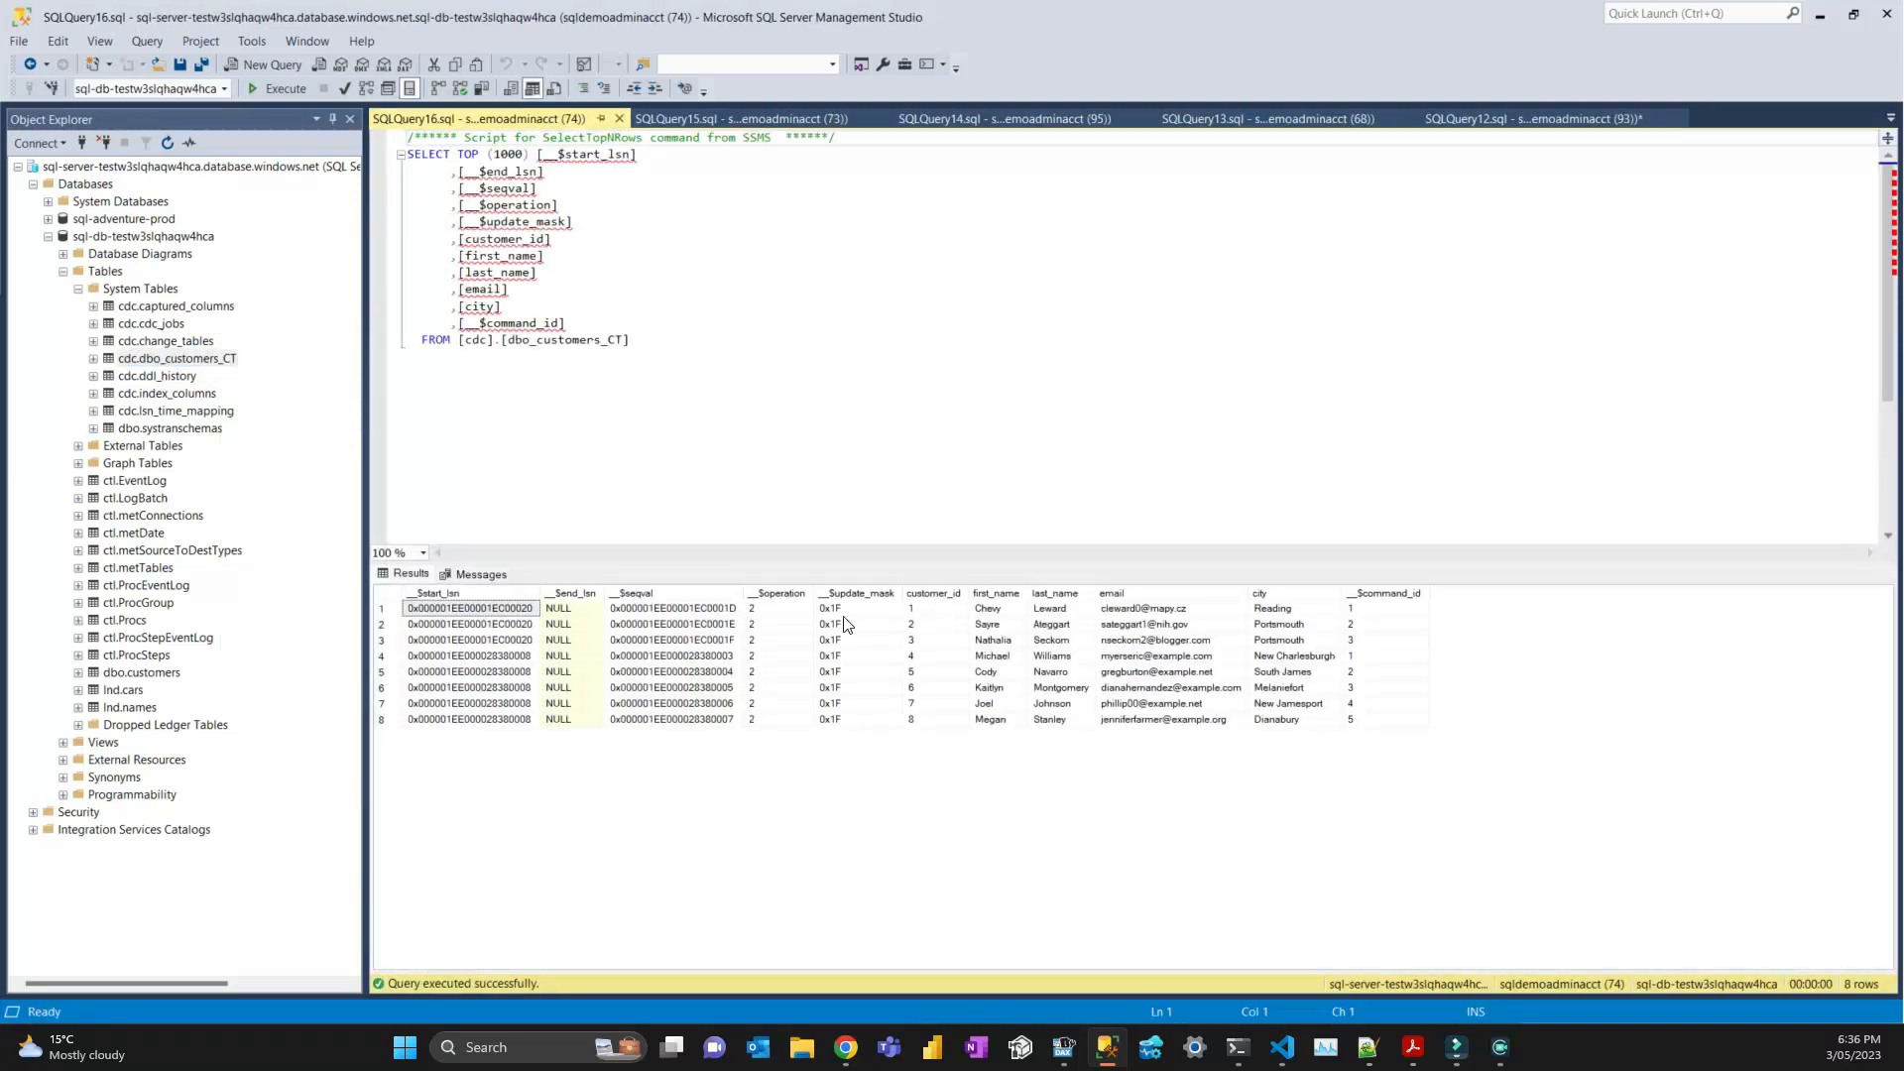
drag(770, 609, 765, 722)
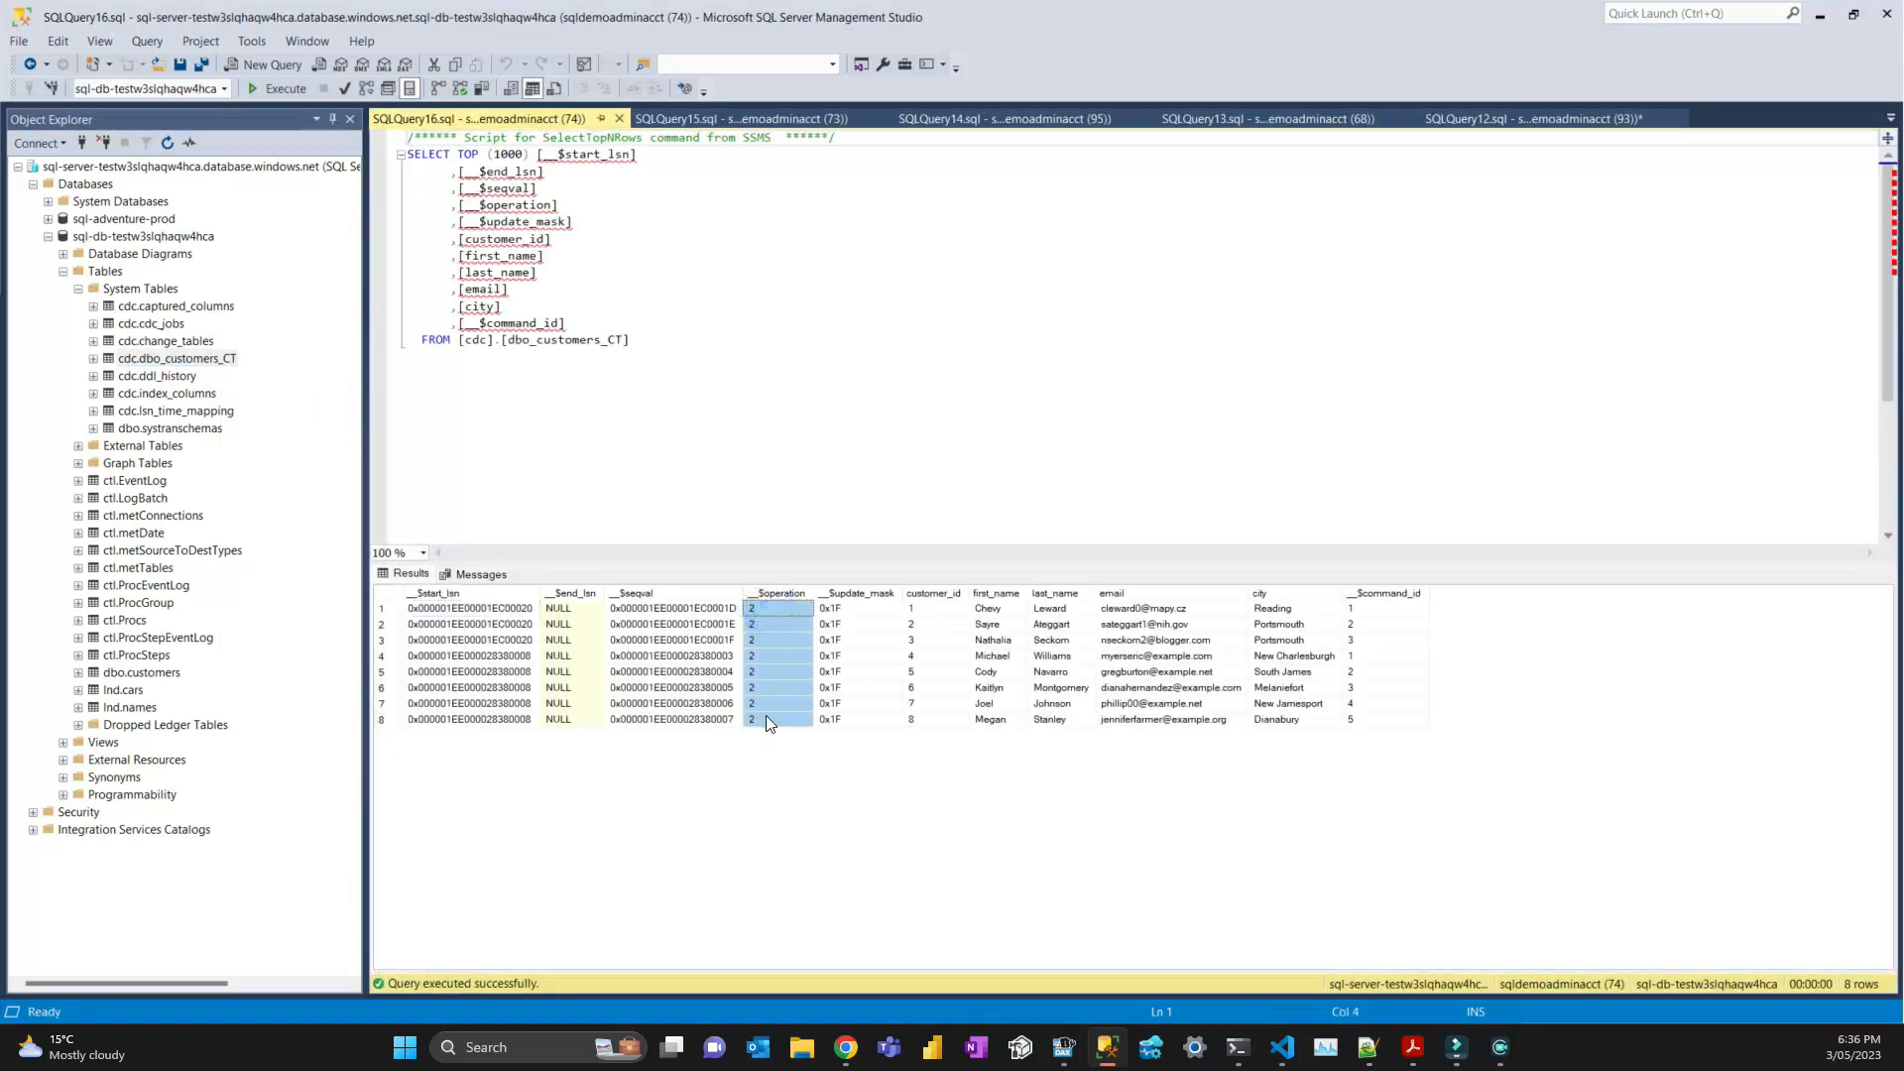
click(766, 721)
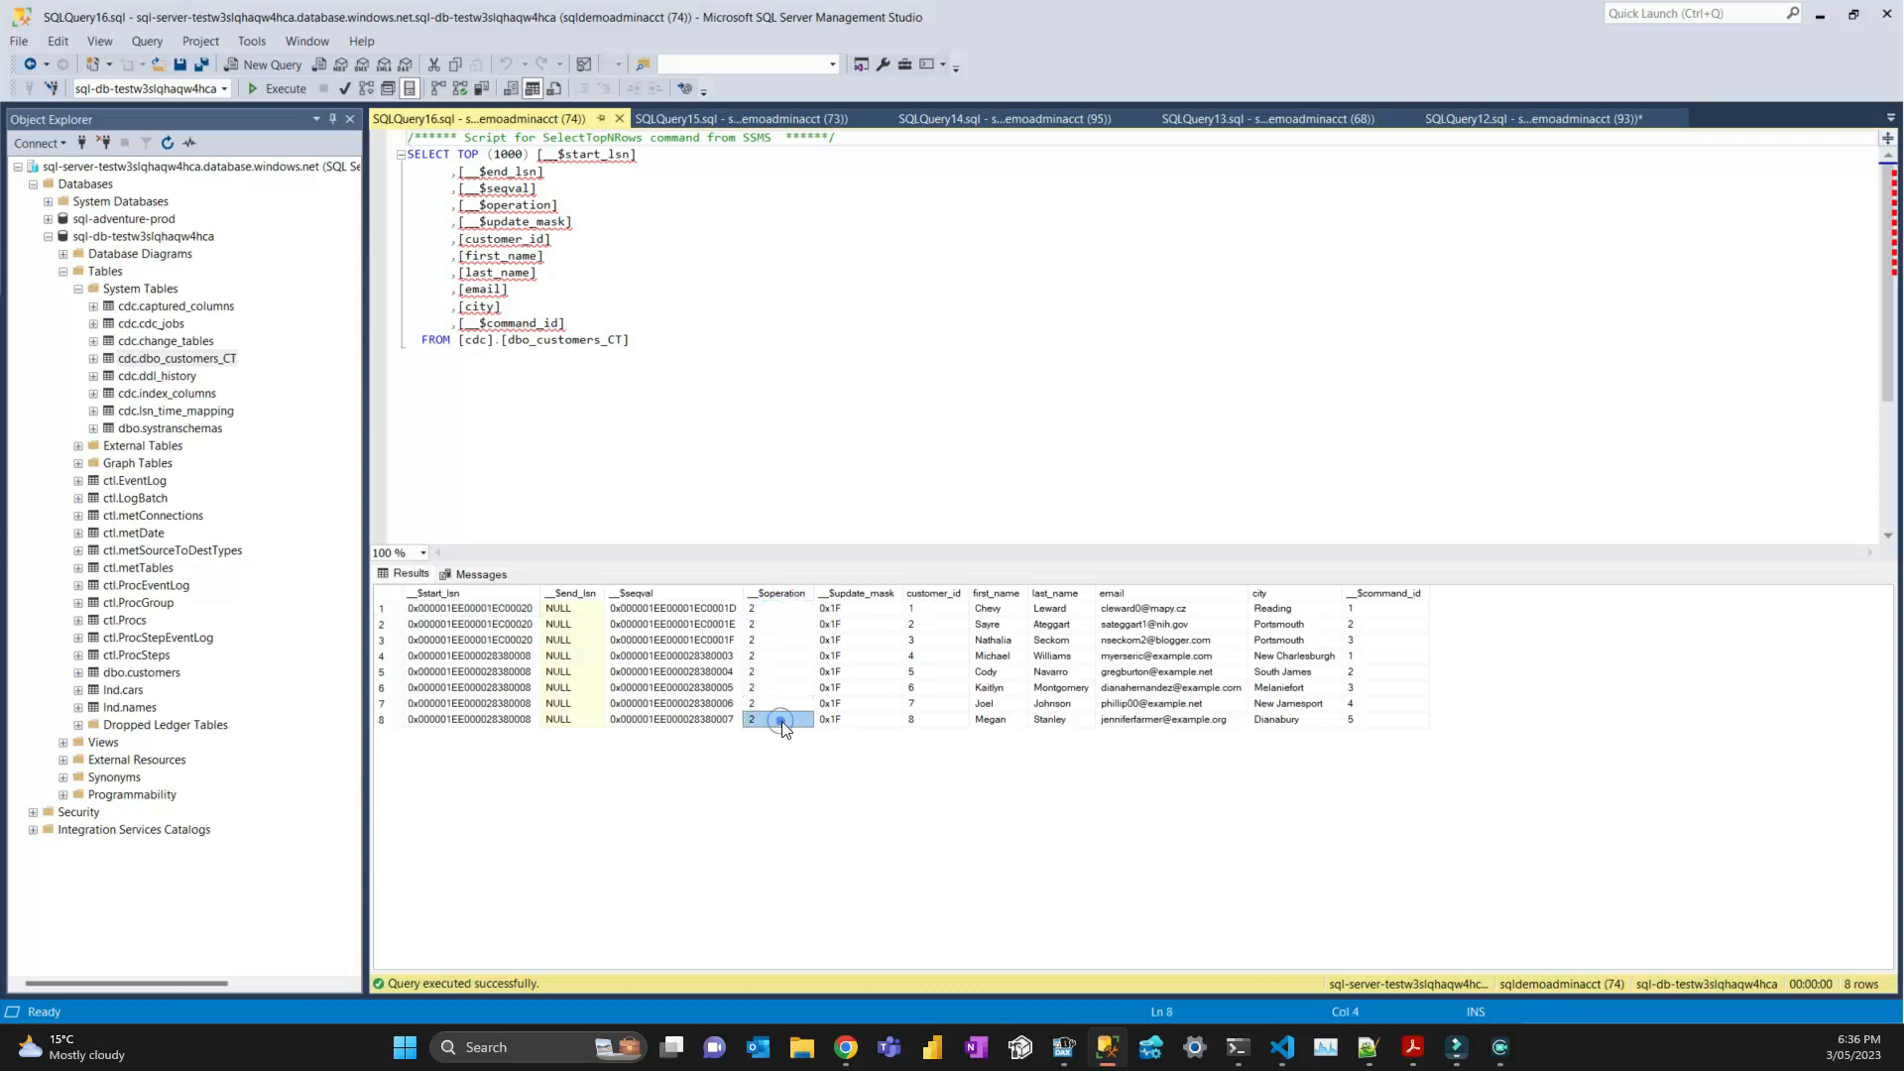
Examine the update mask, customer columns and operation codes of individual captured rows in the change table results.
click(1152, 595)
drag(833, 609, 1406, 607)
drag(915, 657, 1282, 645)
drag(872, 697, 1289, 705)
click(967, 708)
click(795, 606)
click(778, 633)
click(784, 688)
click(784, 720)
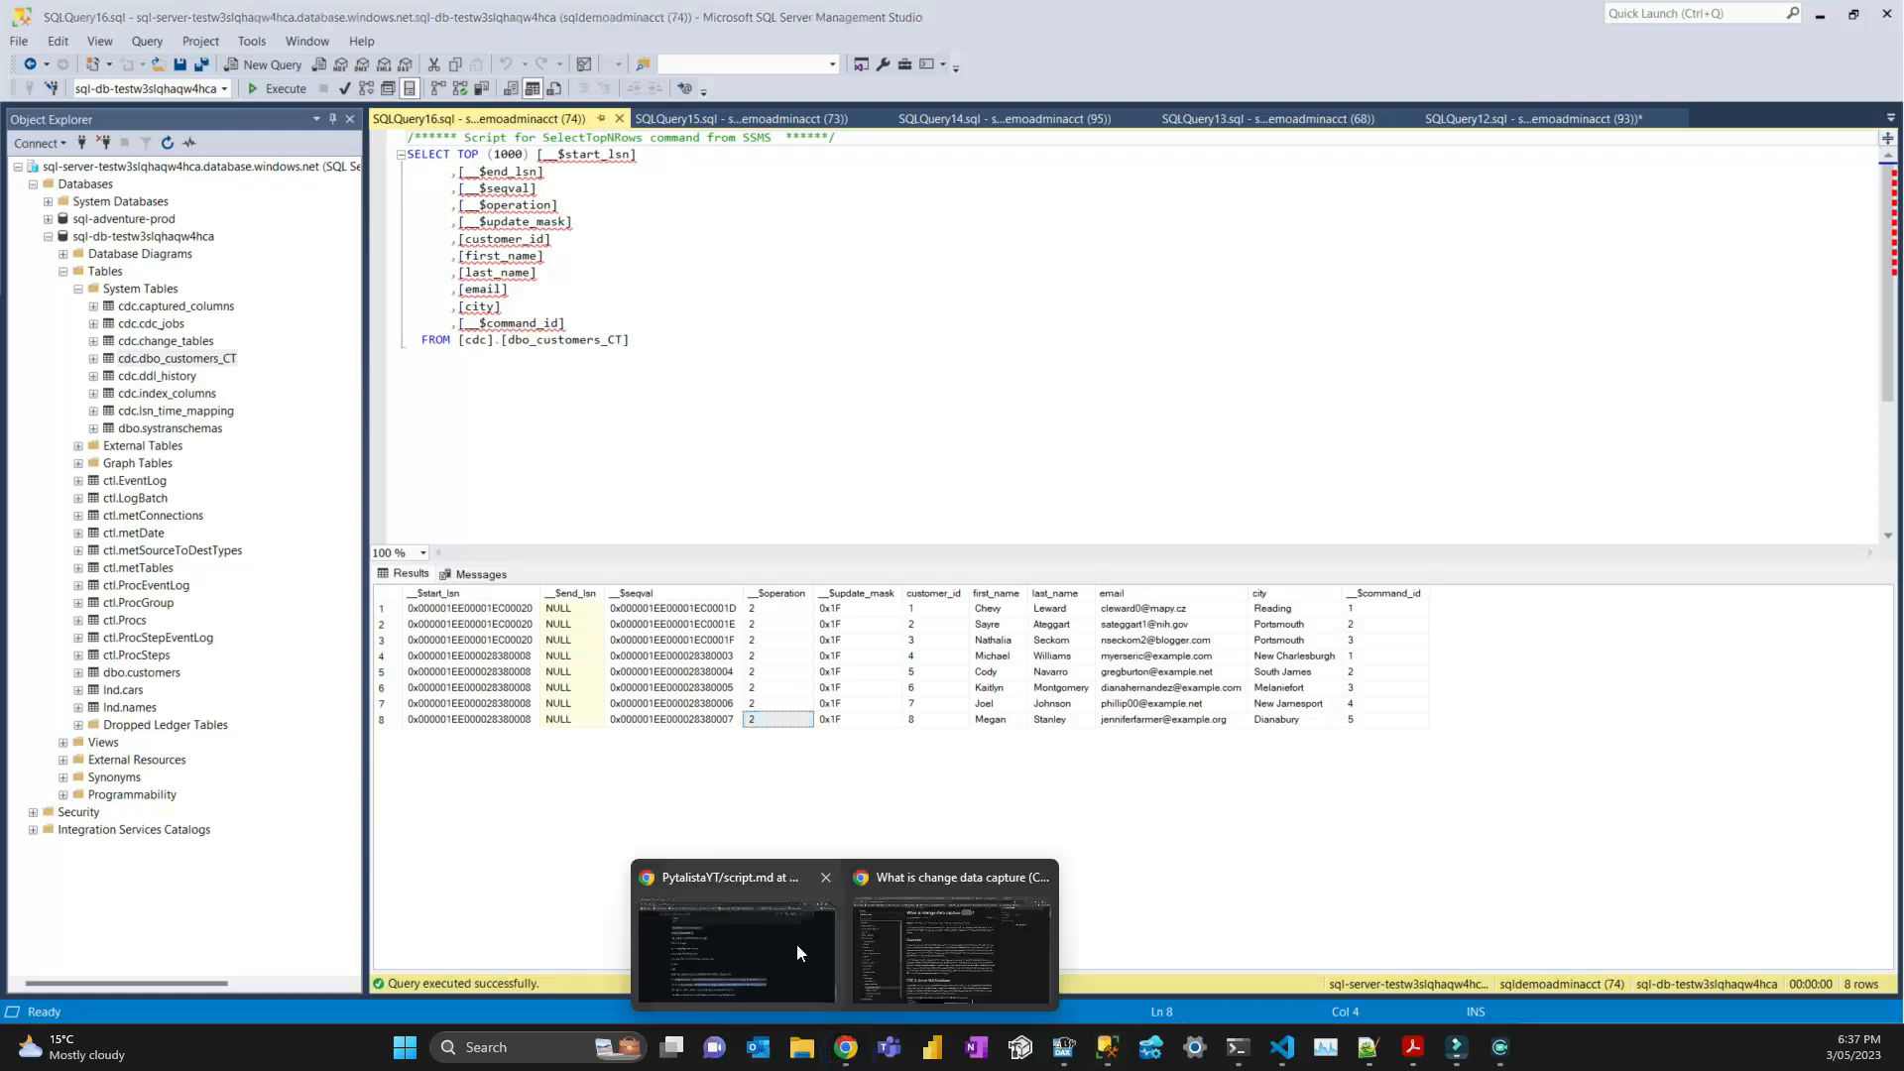
Switch to Chrome and open the IncrementalCdcDemo pipeline in the adf-agile-dev factory's authoring view.
mouse_move(838, 1056)
click(967, 908)
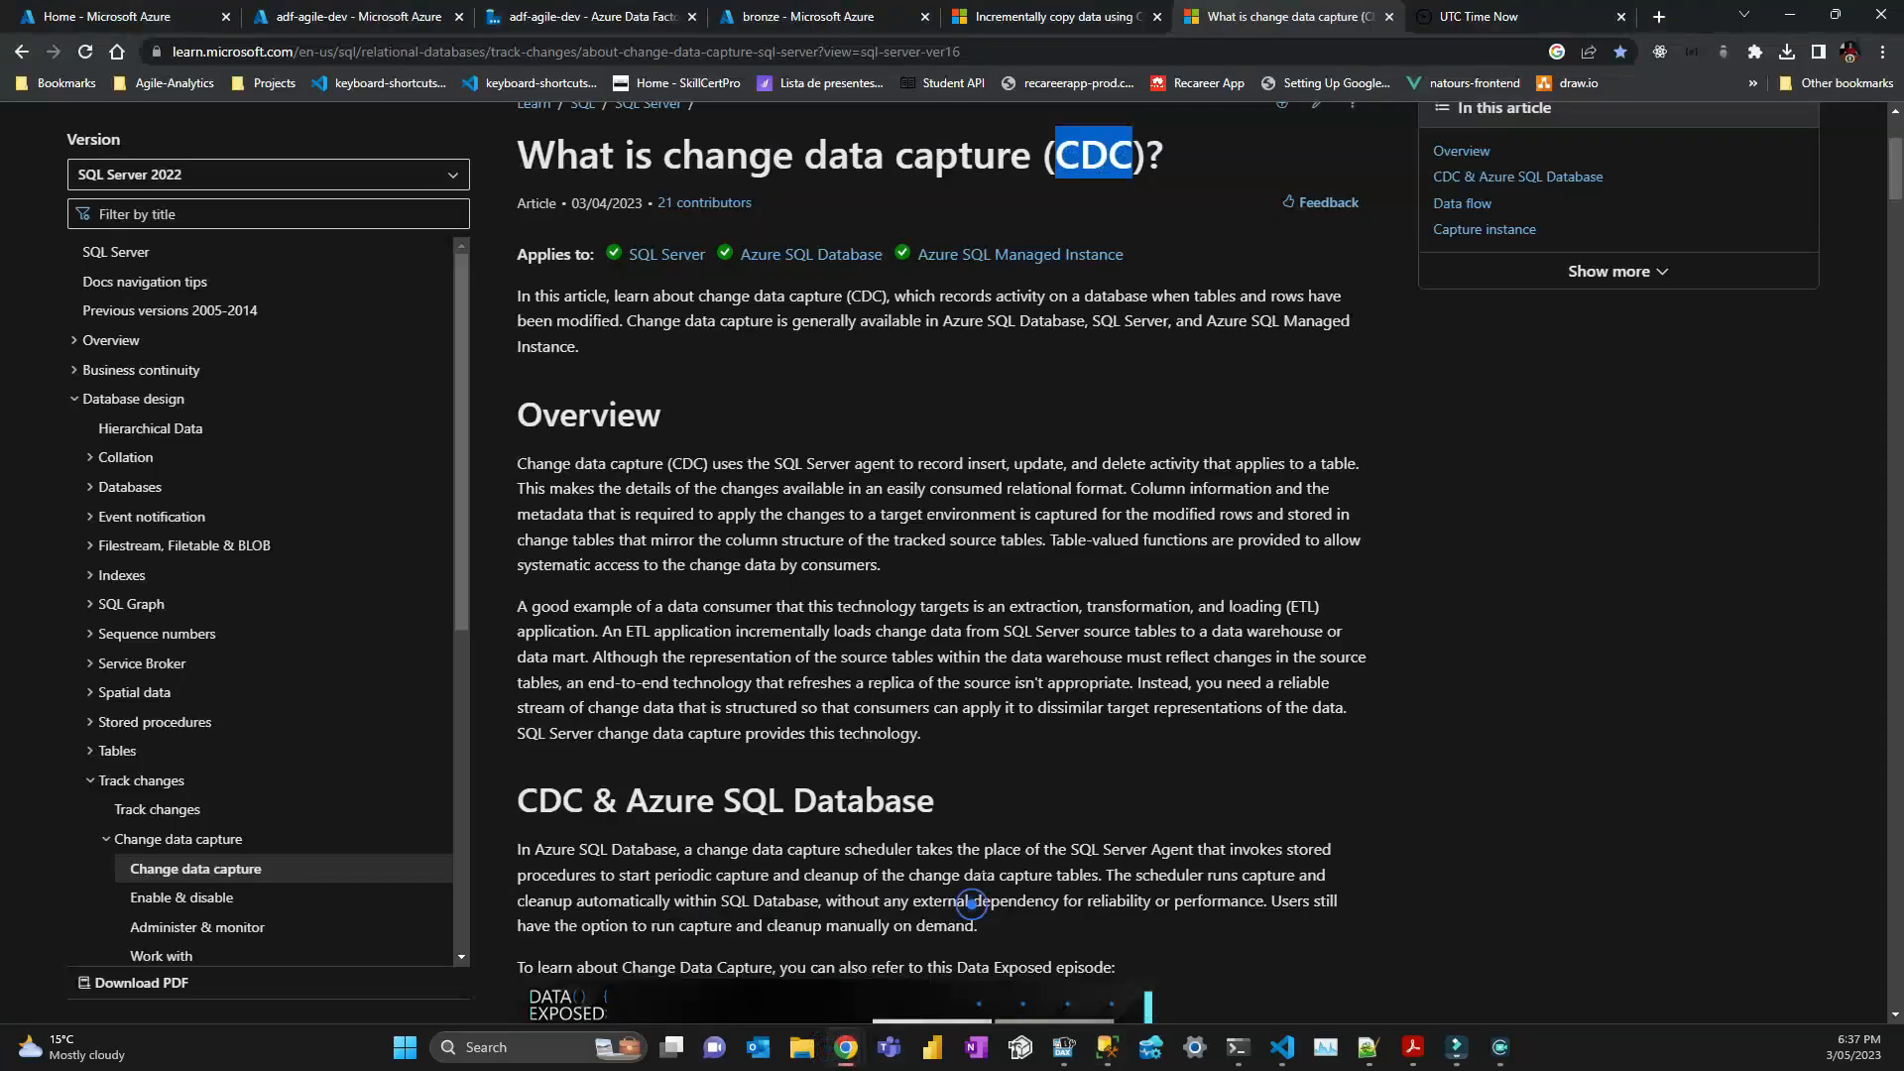
click(609, 22)
click(816, 20)
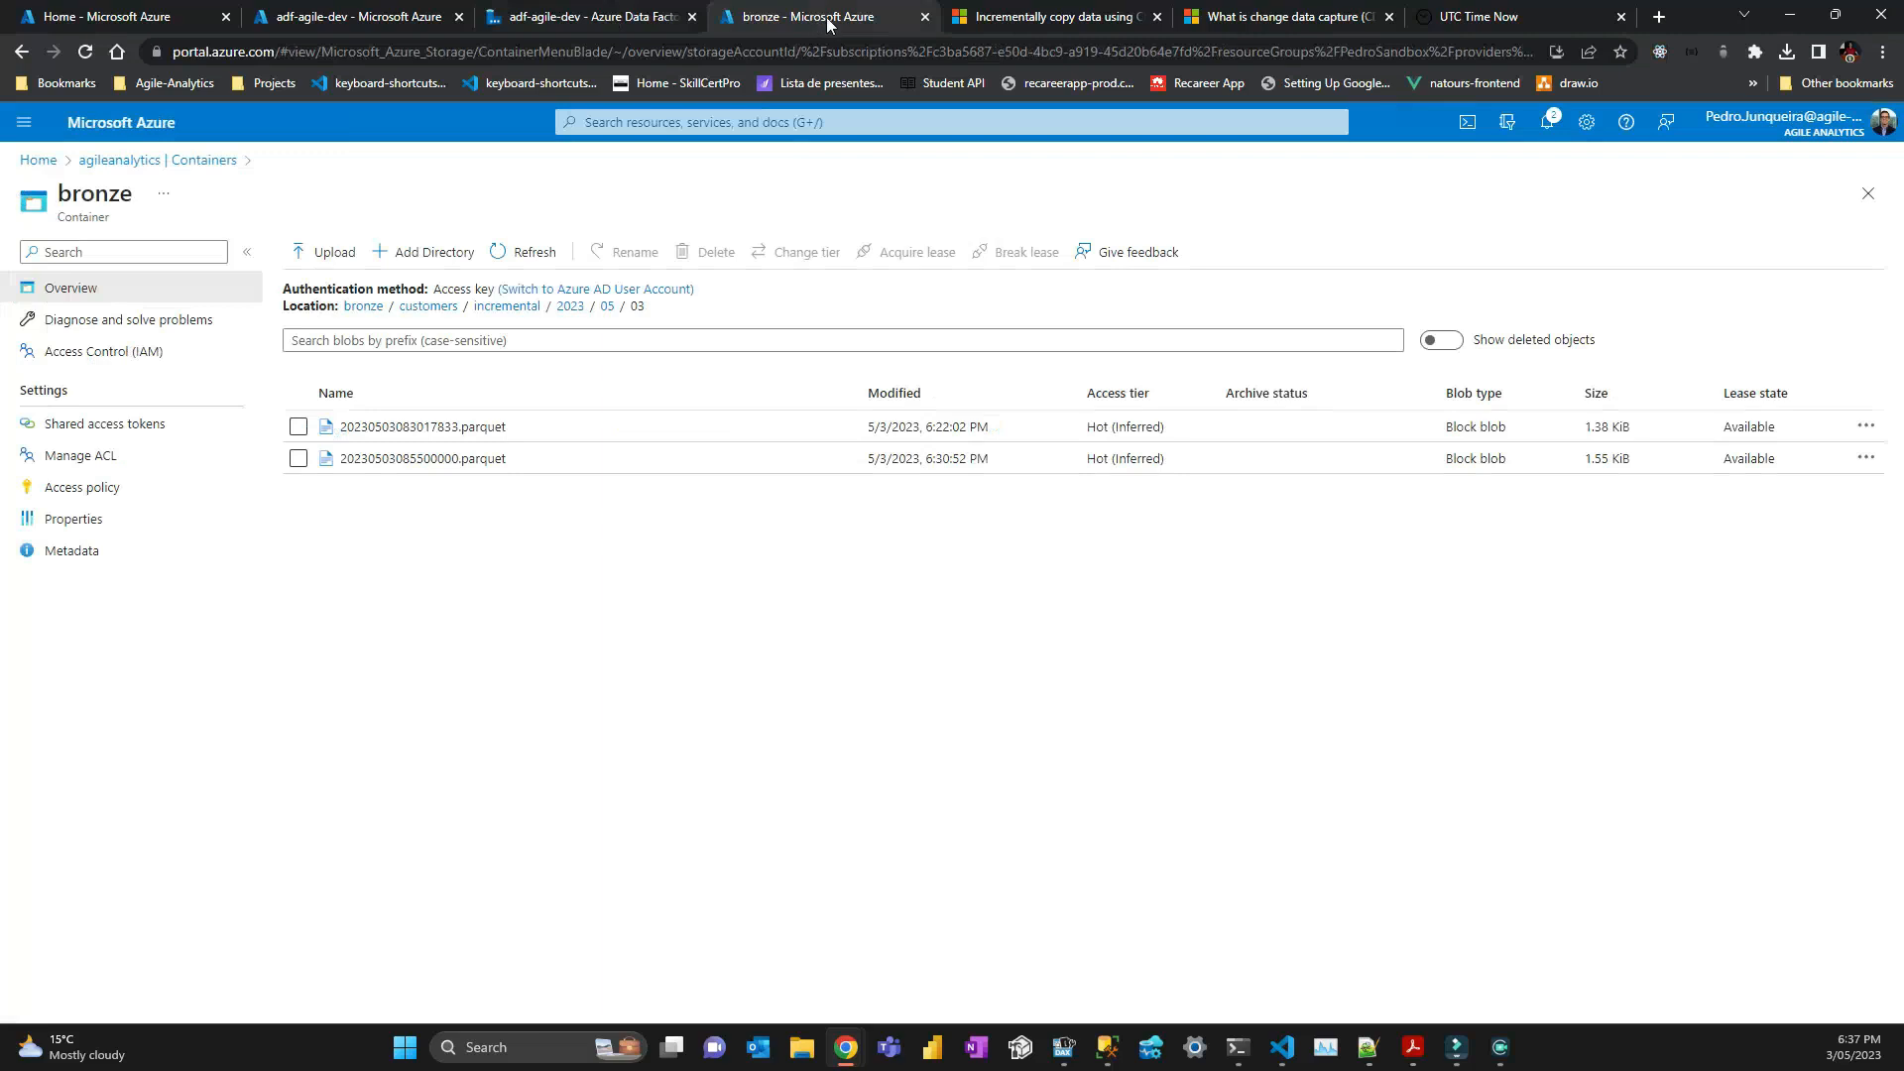
click(623, 22)
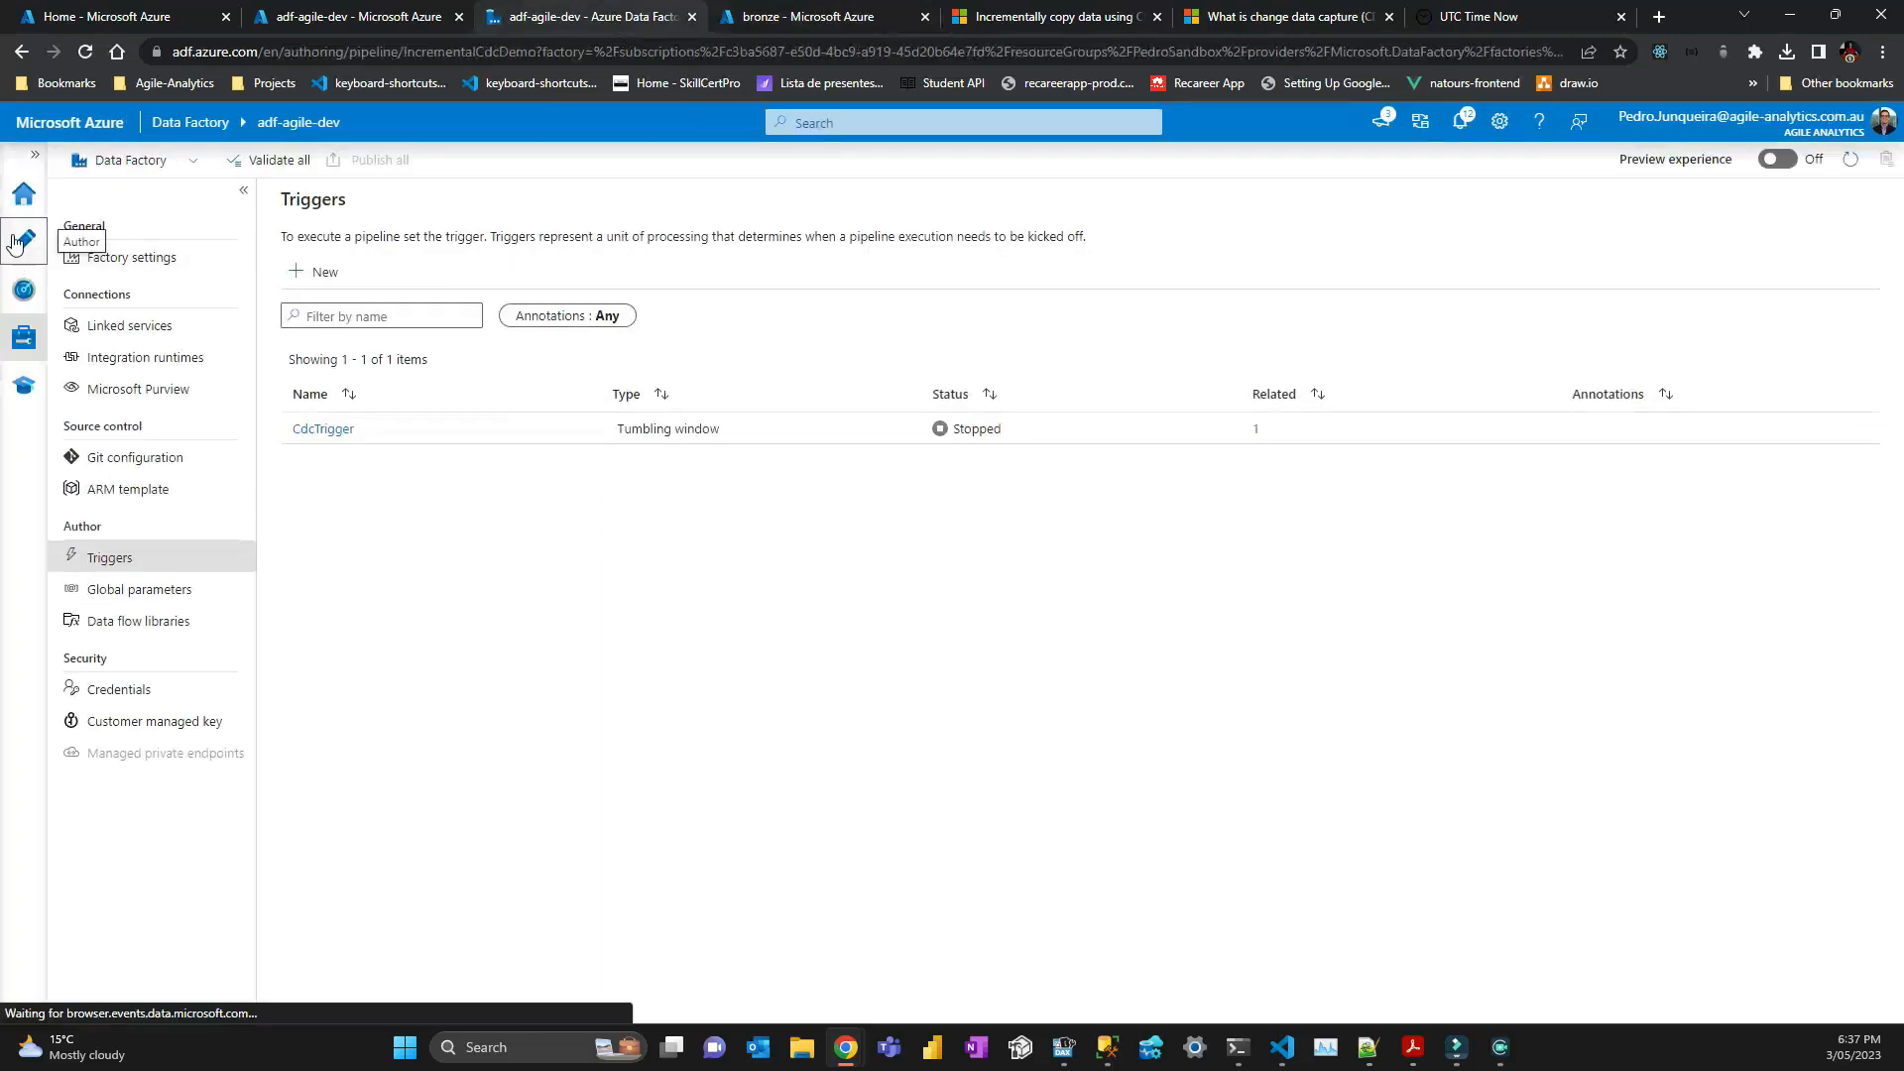
click(18, 241)
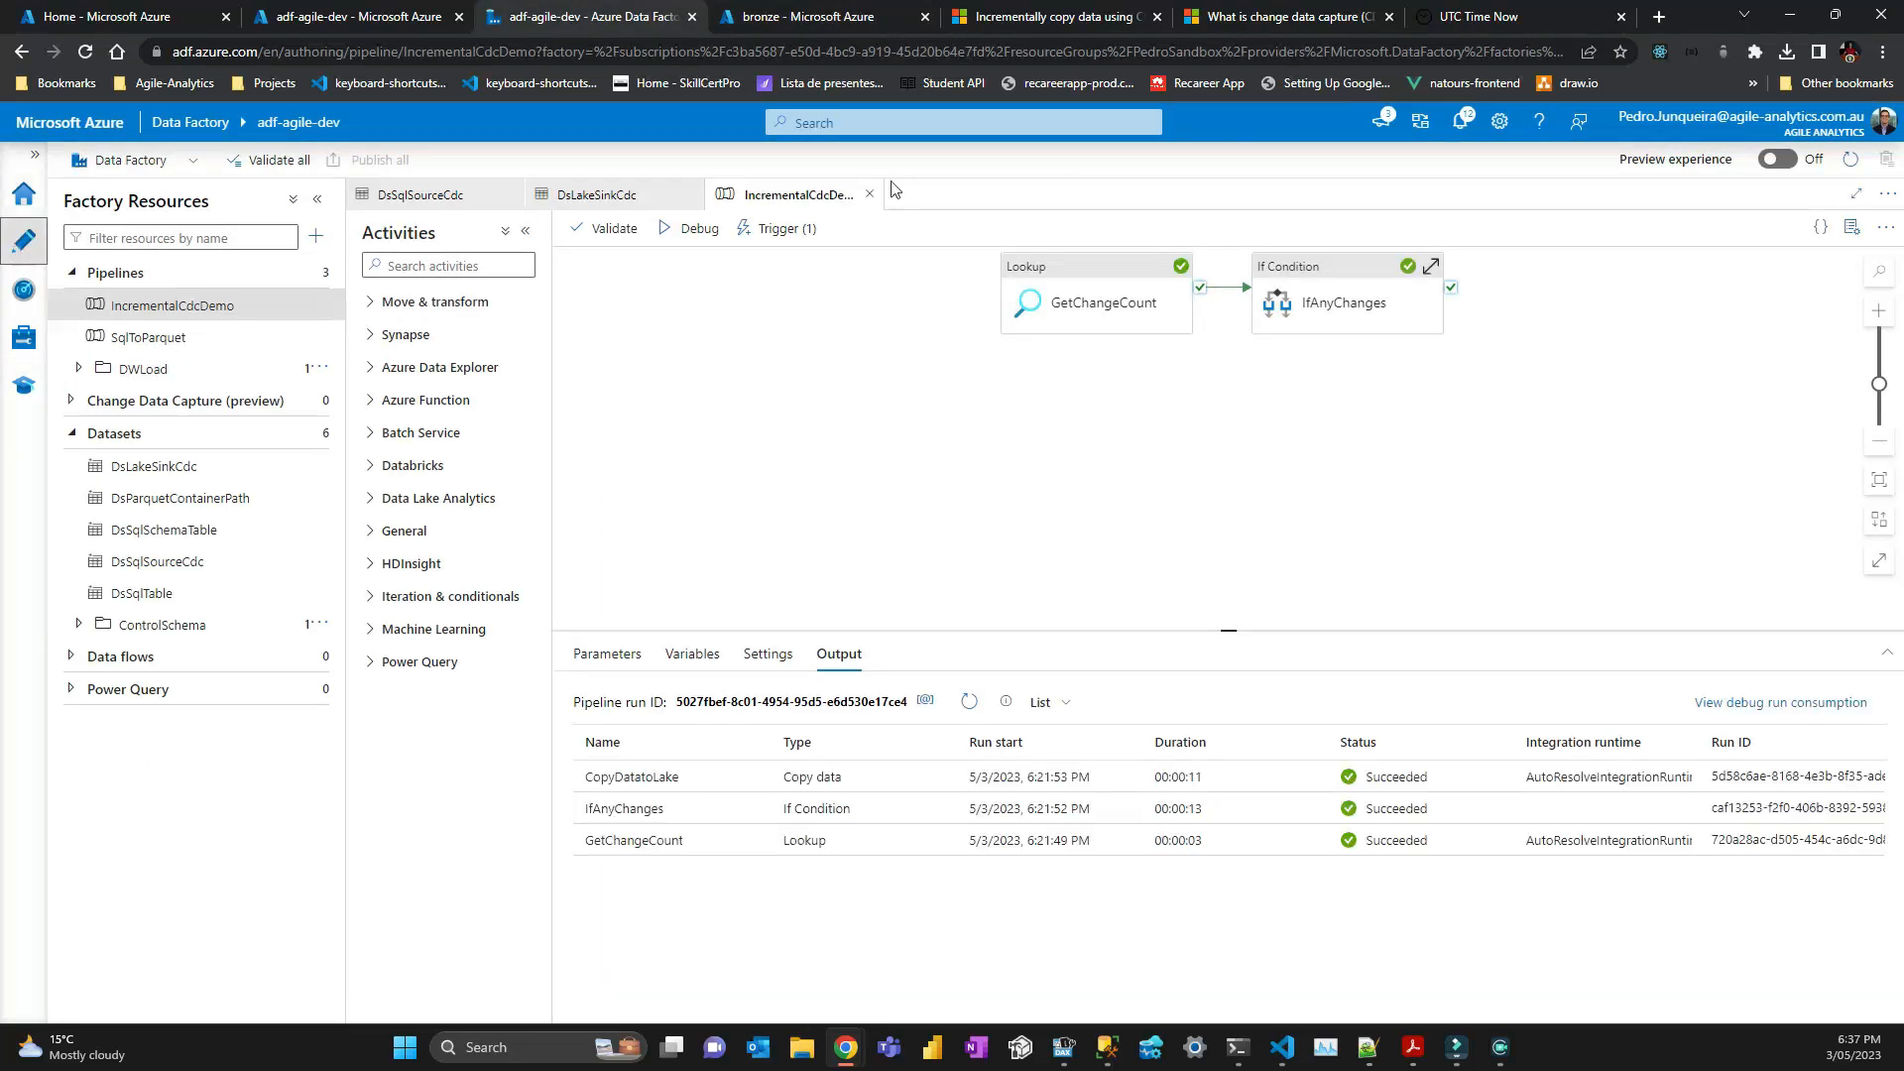
Expand the IfAnyChanges condition, inspect the GetChangeCount lookup, and open the condition's True activities.
drag(1050, 253, 876, 397)
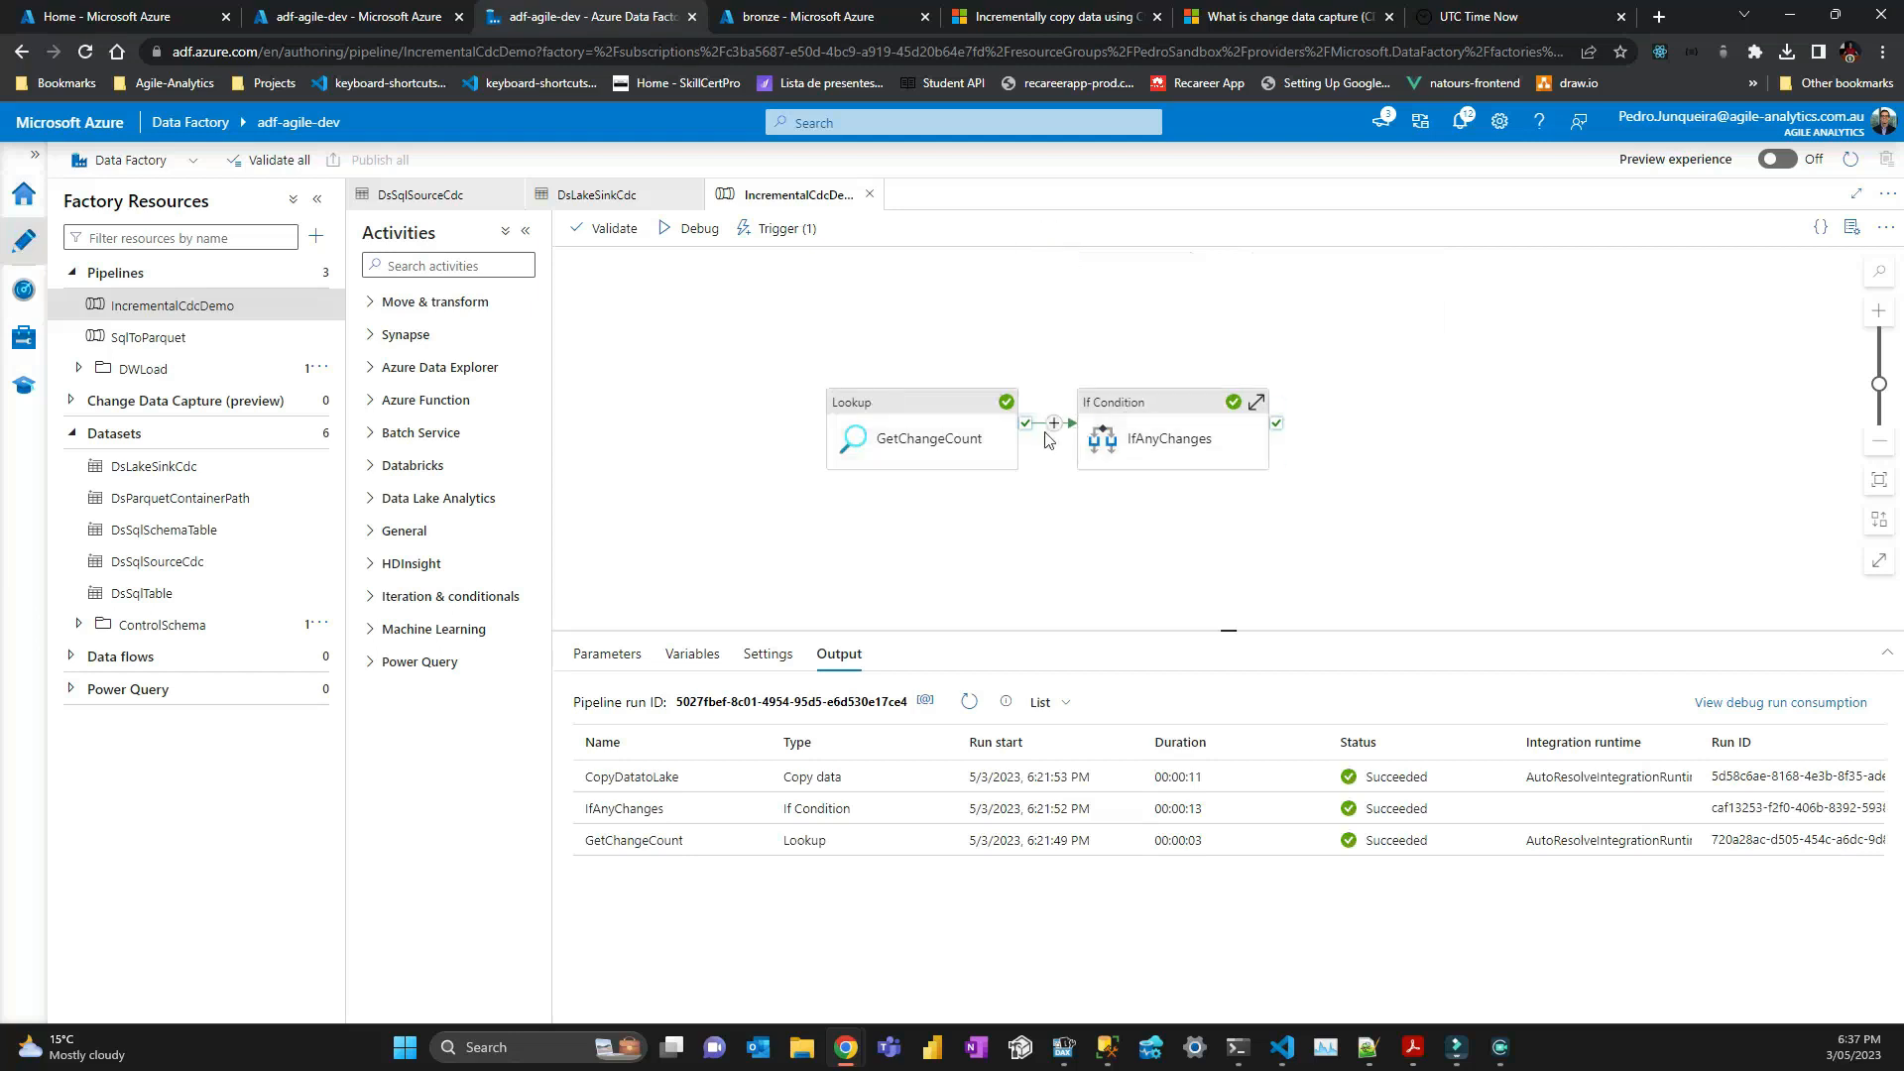
click(1256, 409)
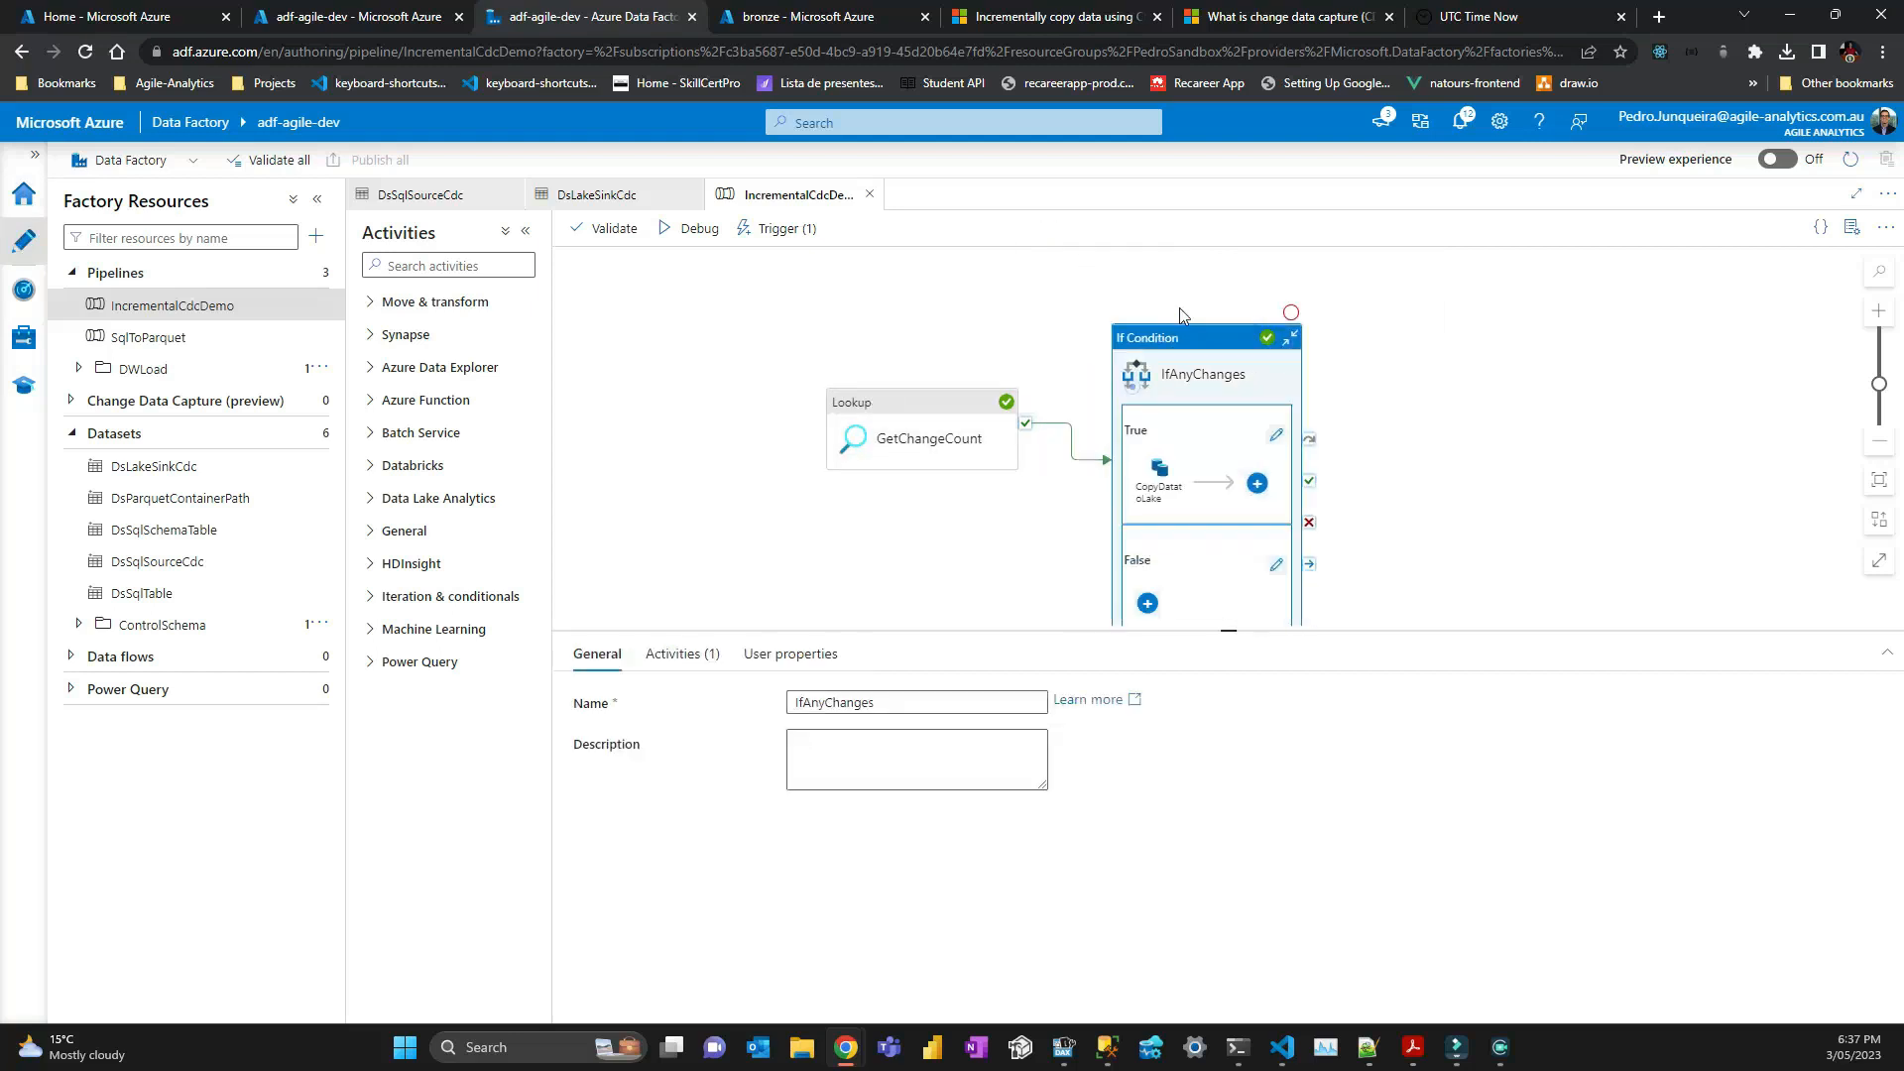
drag(889, 408, 868, 400)
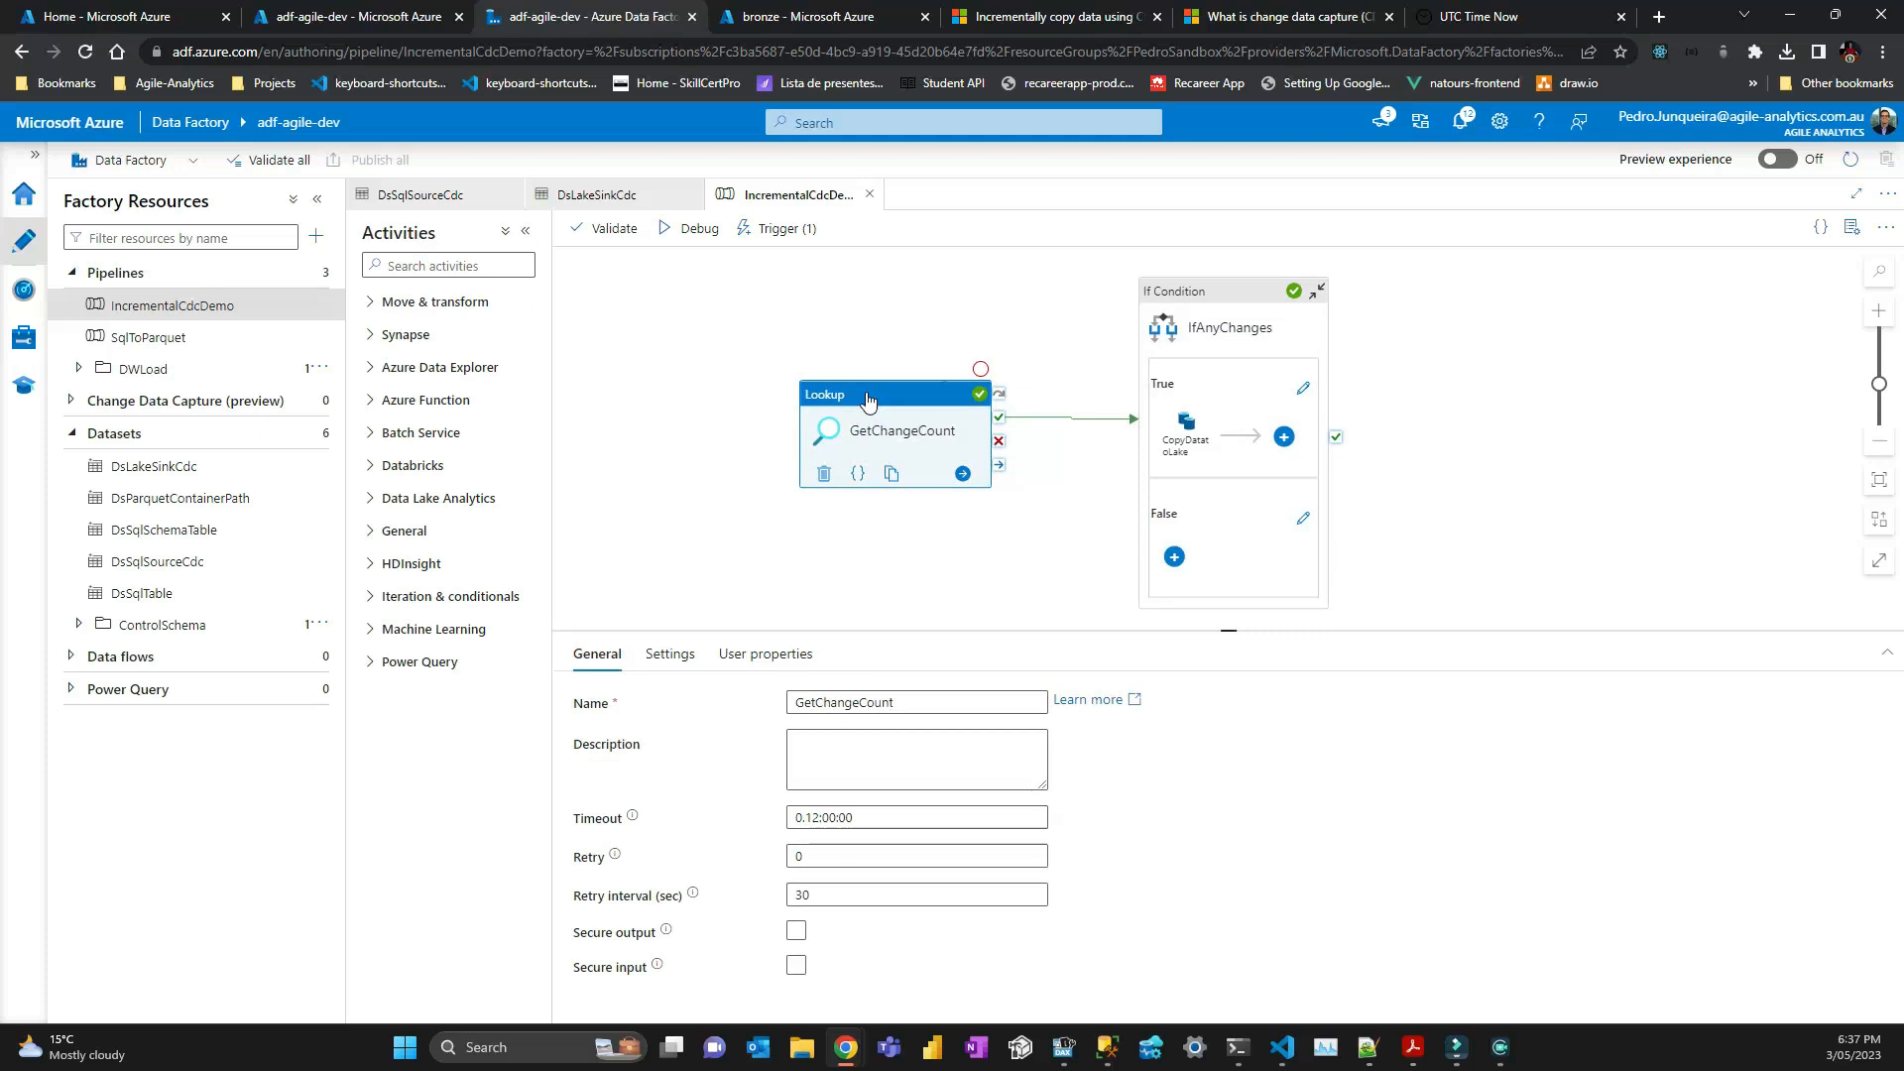
click(1175, 433)
click(1302, 380)
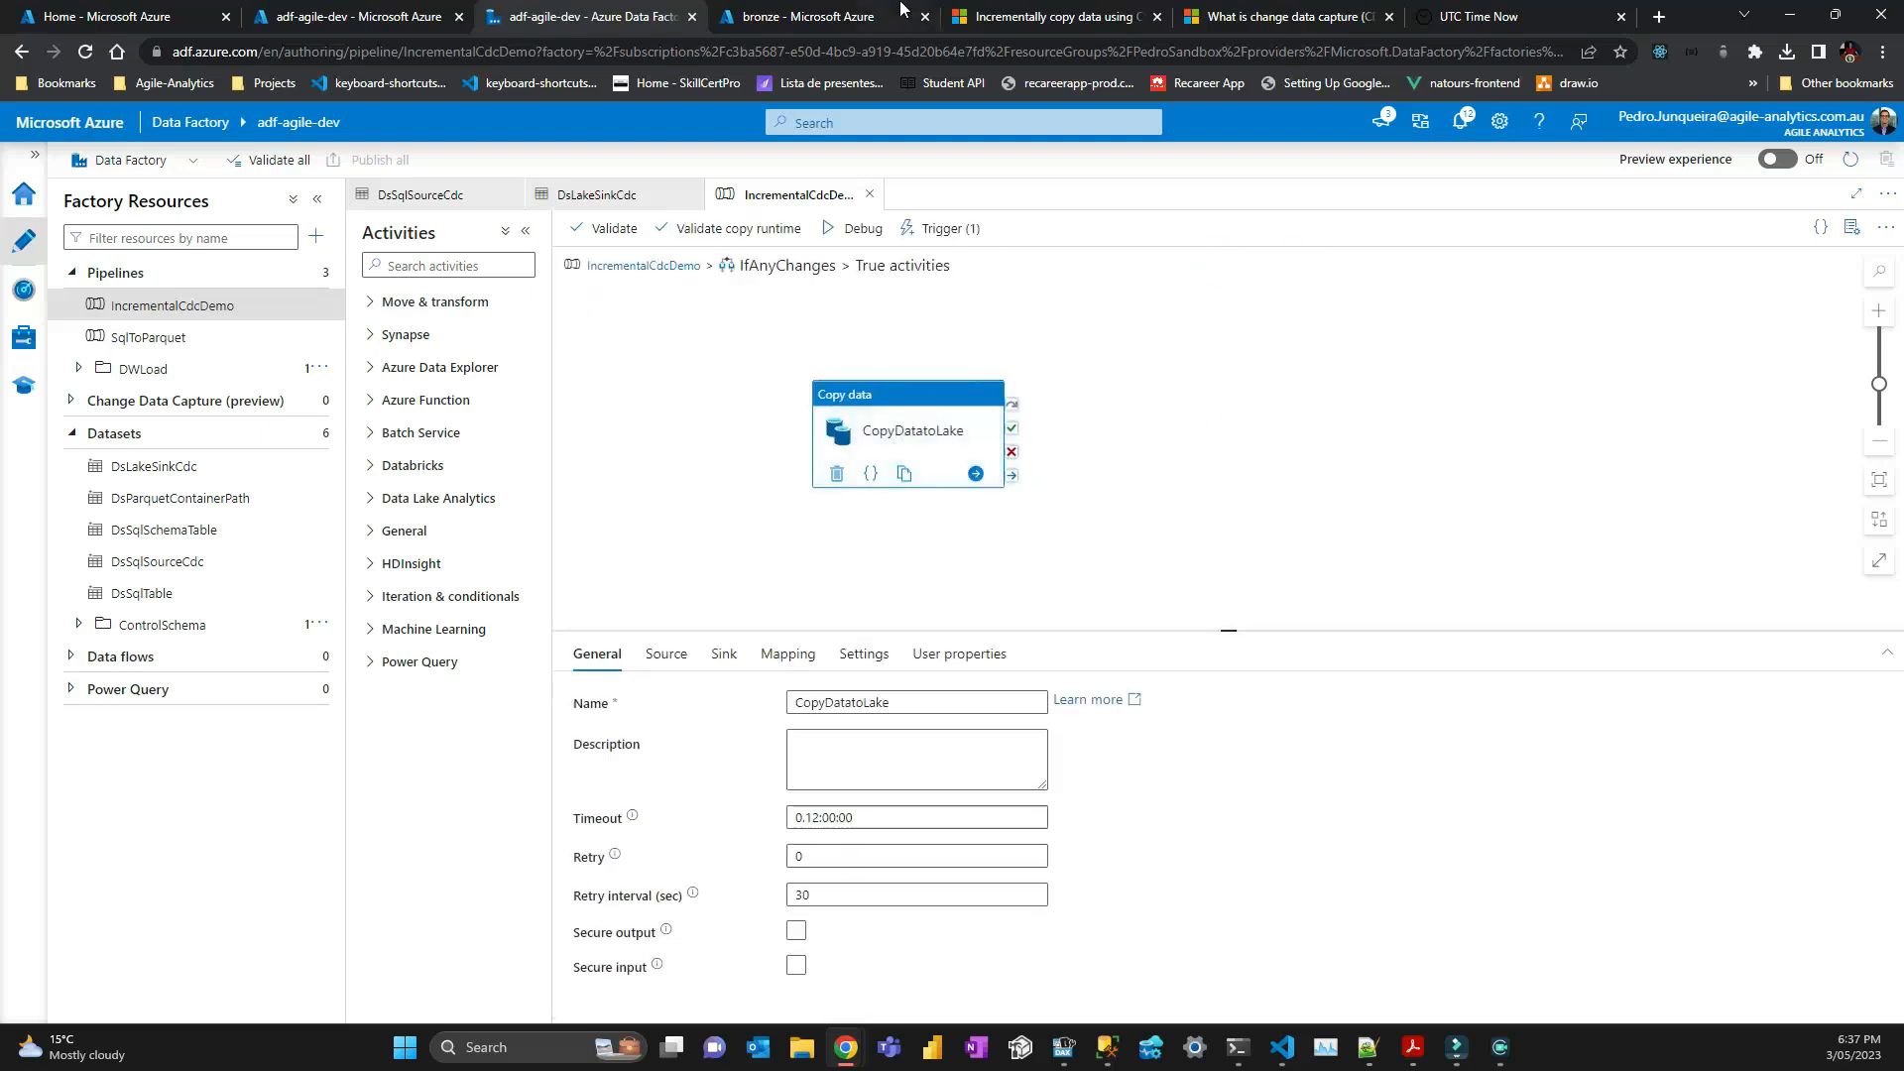
Browse the bronze storage container down to customers/incremental/2023/05/03 to view its parquet files, and return to the container root.
click(798, 17)
click(424, 308)
click(350, 306)
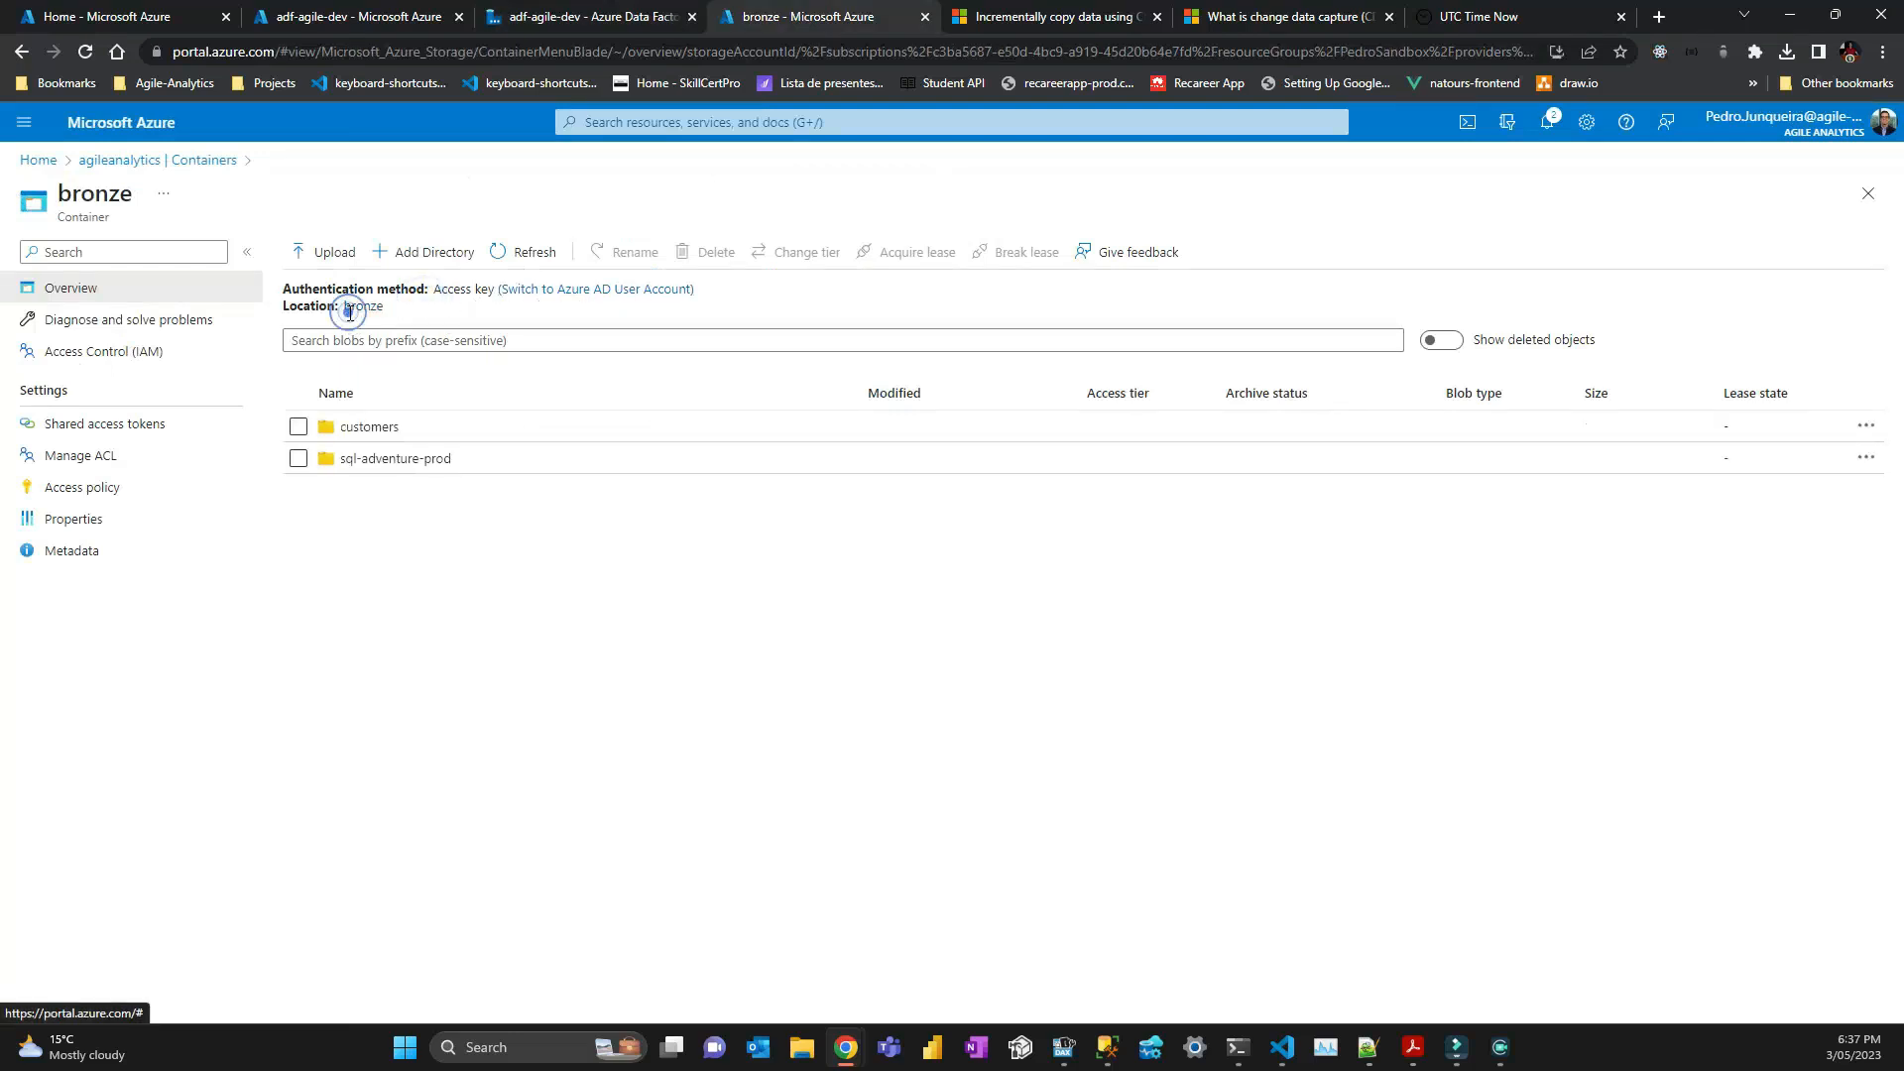
double_click(363, 428)
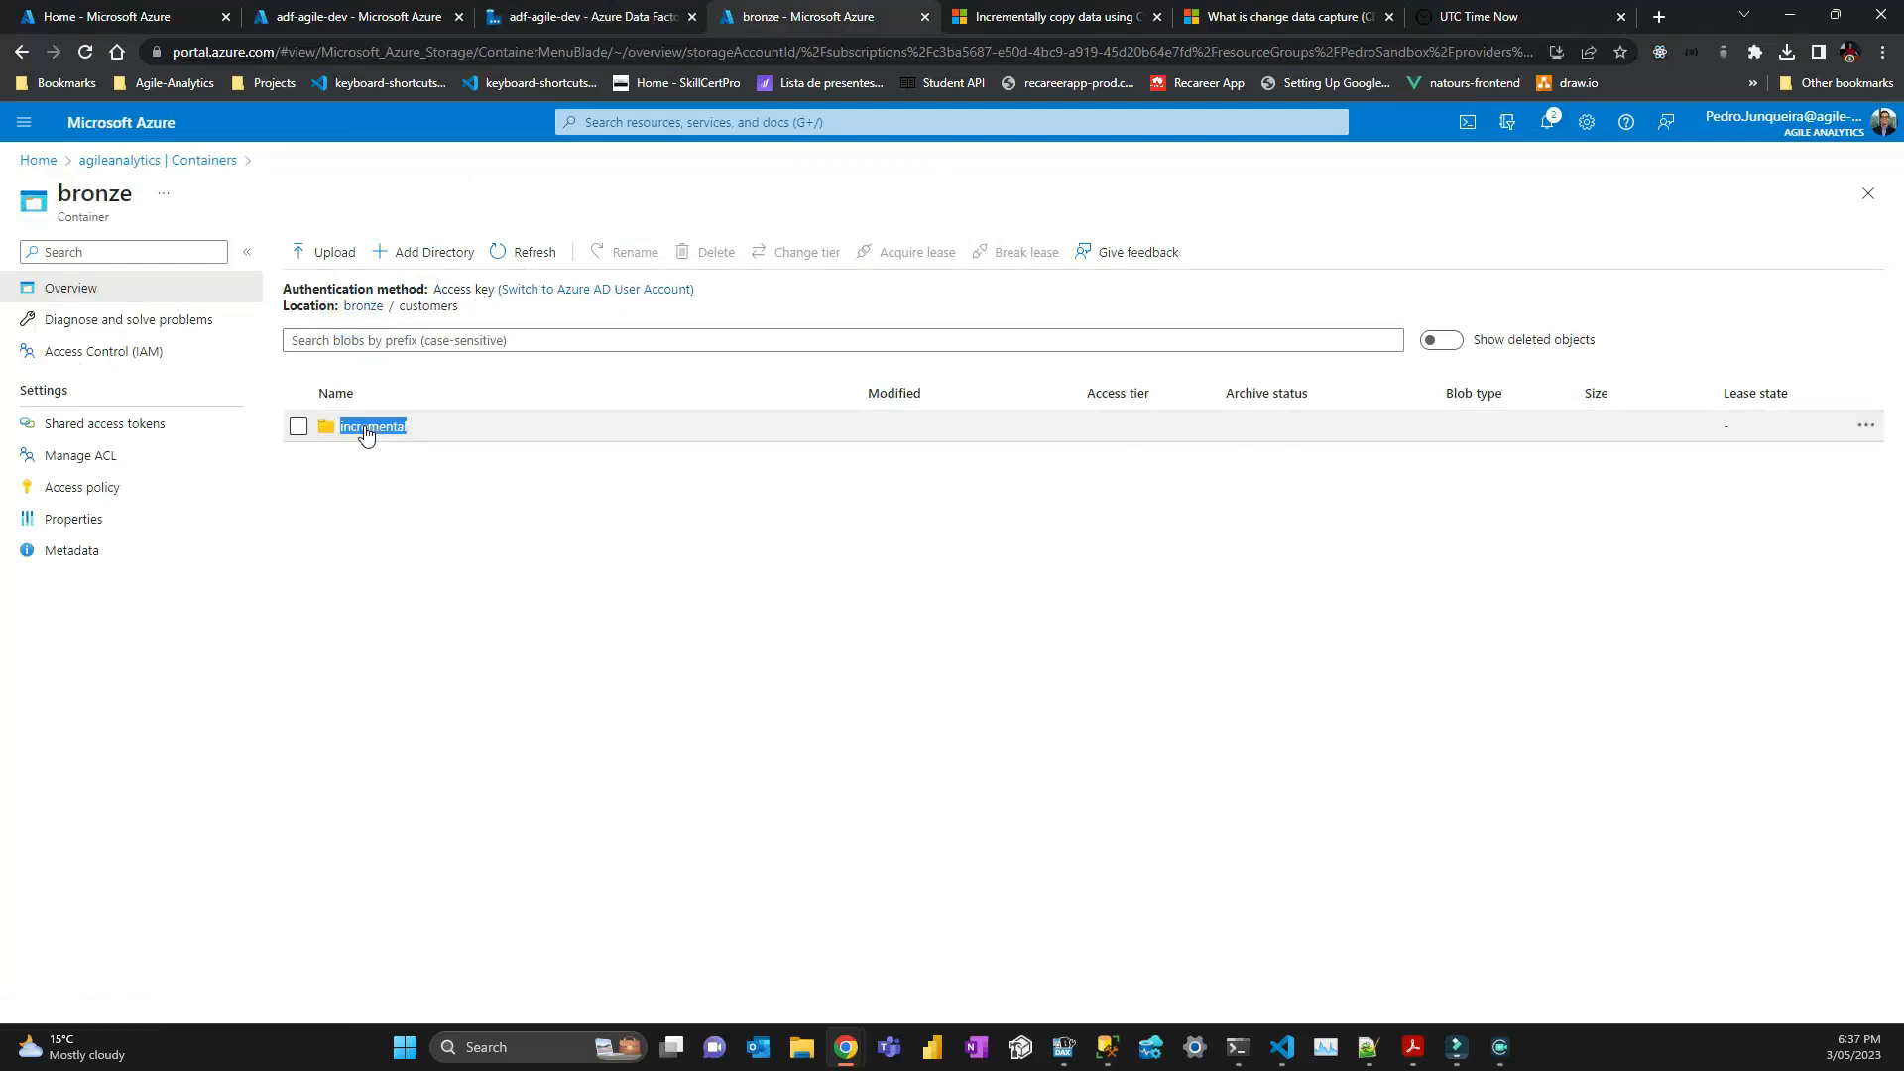
double_click(364, 430)
double_click(391, 427)
double_click(375, 420)
click(418, 556)
click(370, 423)
click(360, 427)
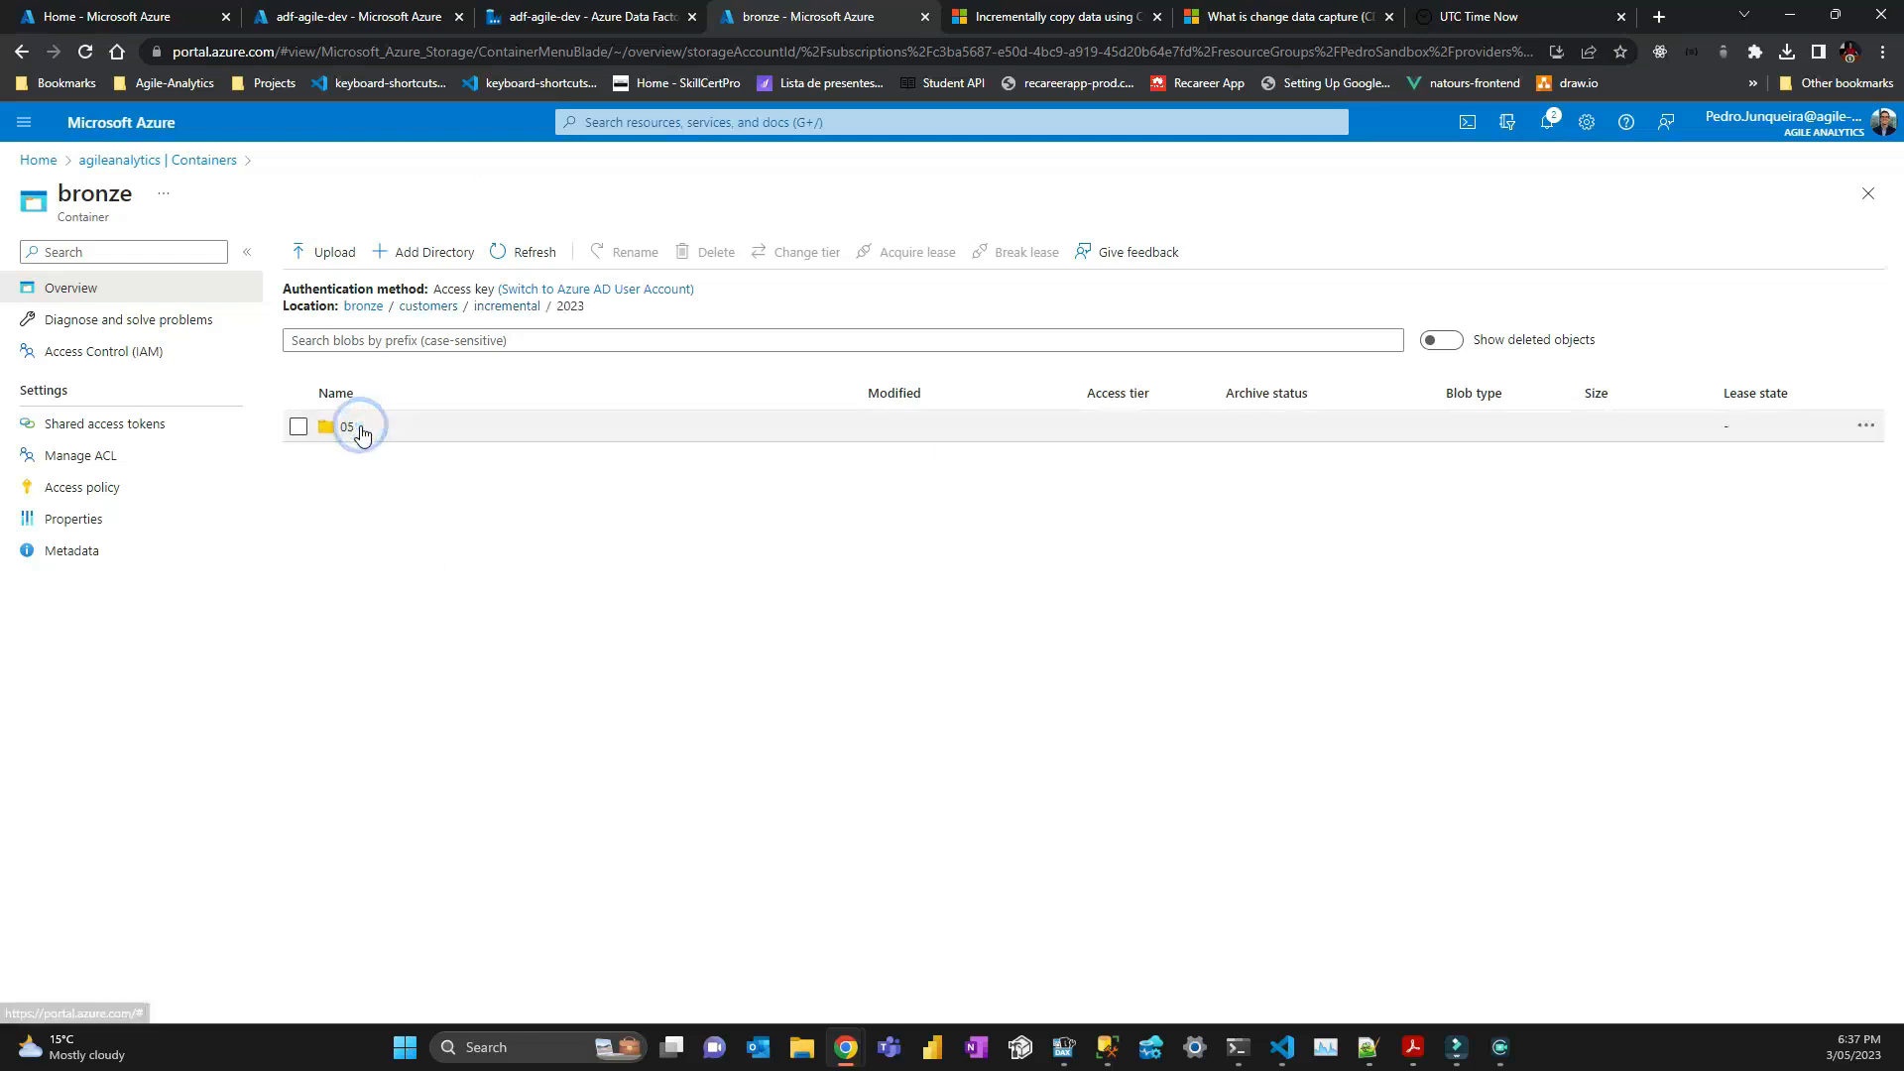
click(360, 426)
click(360, 426)
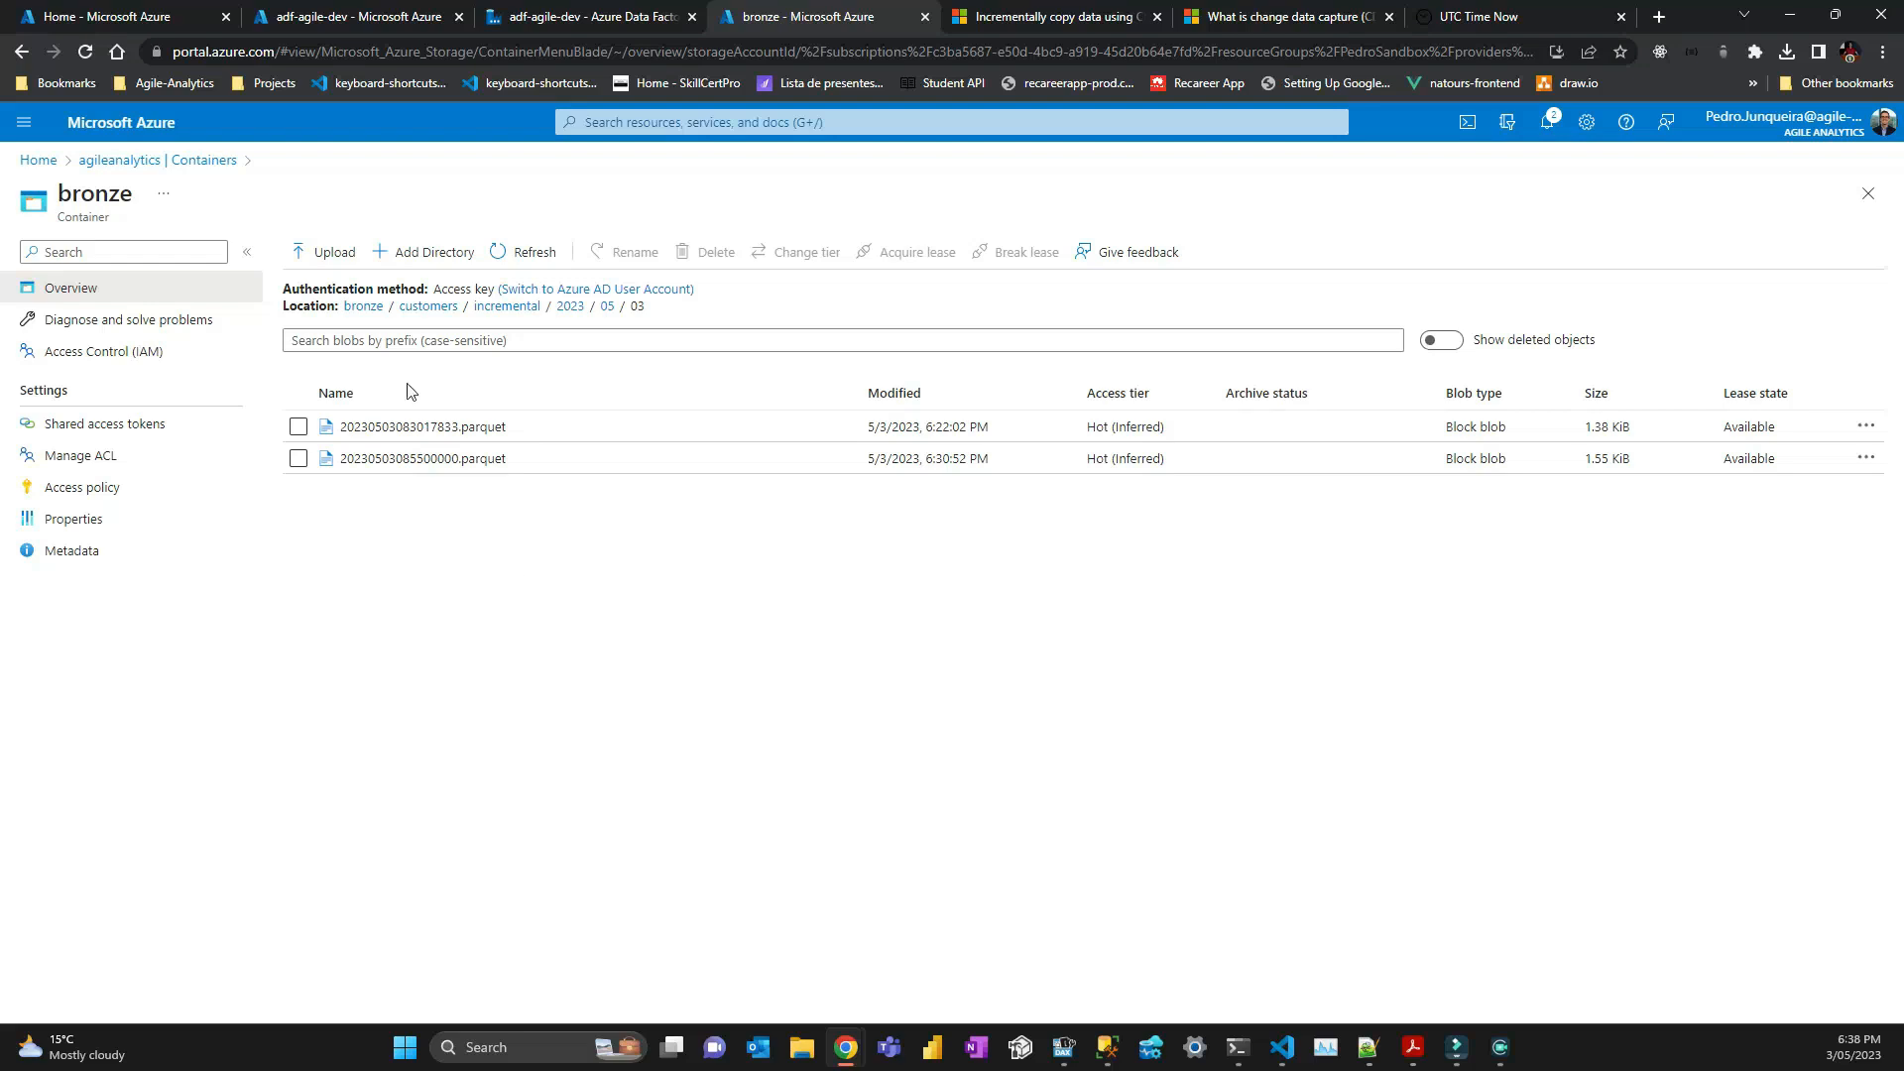
click(367, 307)
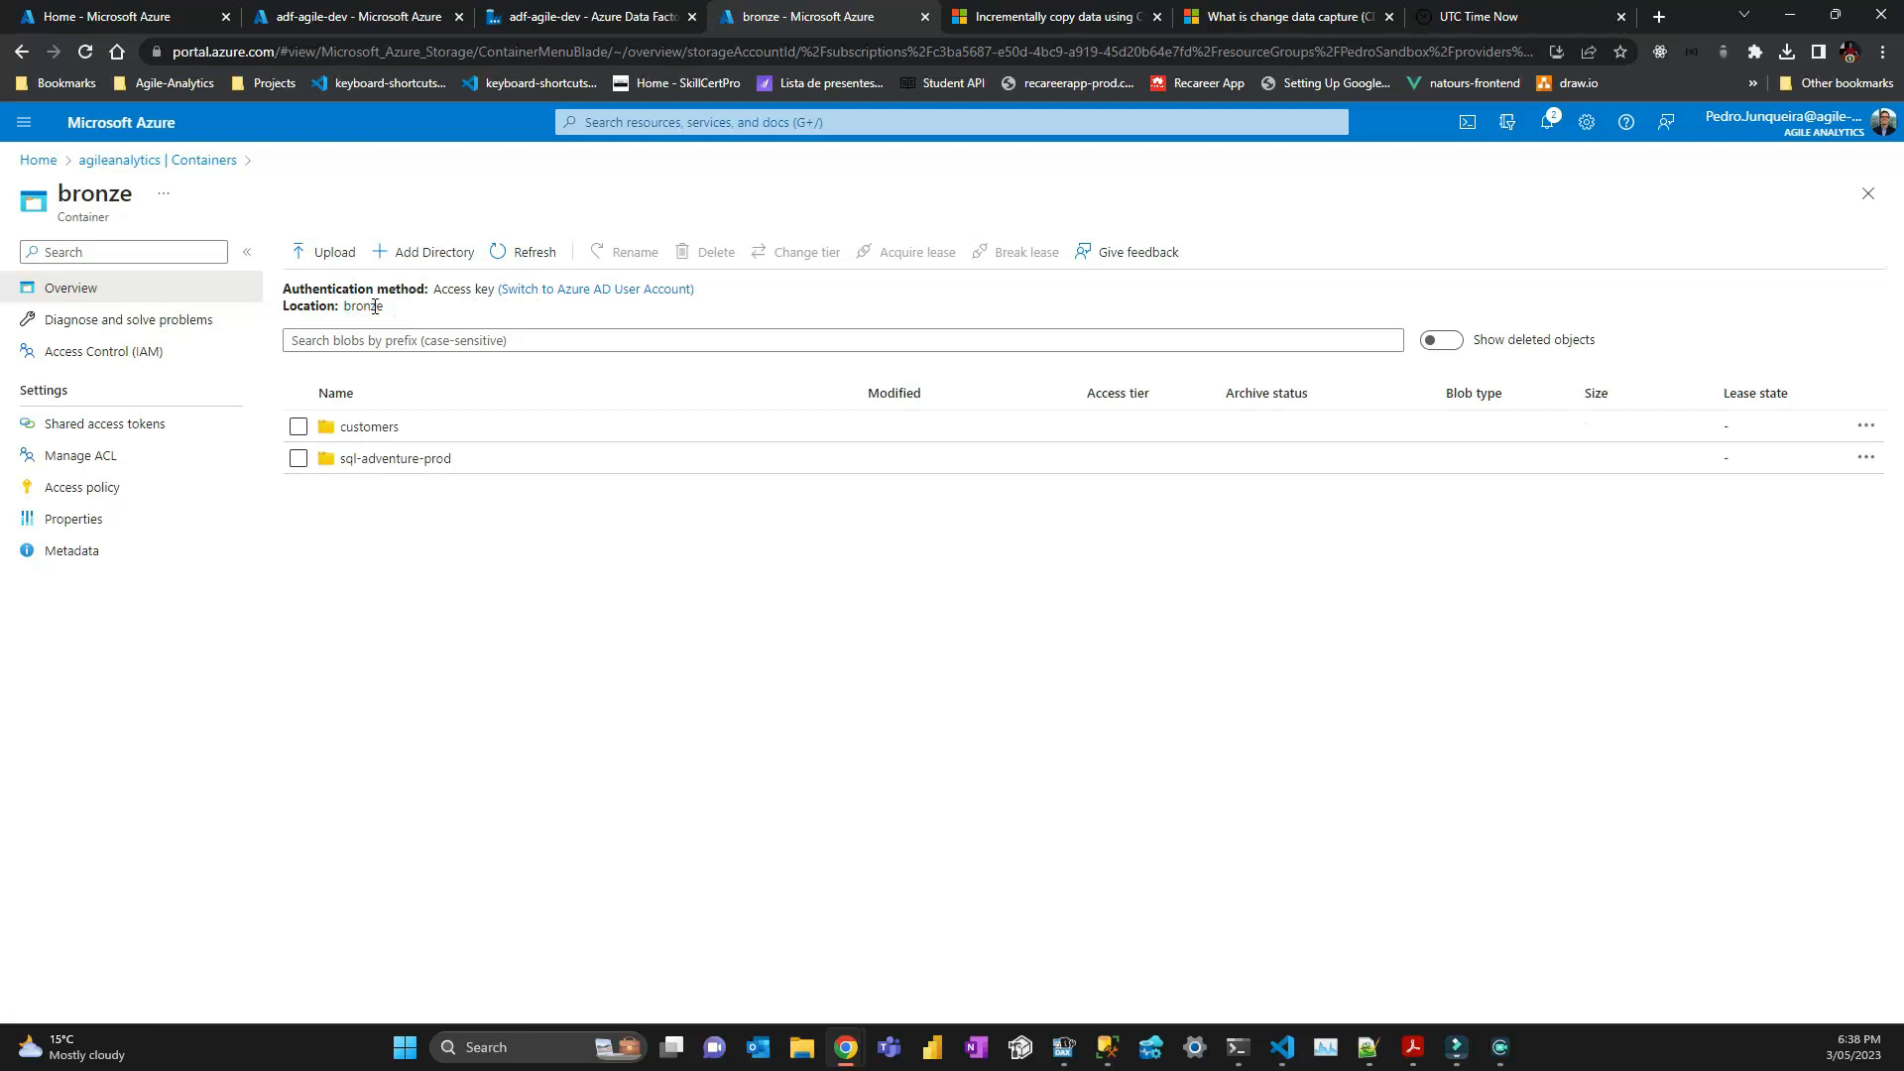
Look through the cdc_adf script.md instructions on GitHub, going back up towards the start.
drag(1101, 1070, 1386, 139)
click(1566, 135)
scroll(1891, 616, up, 15)
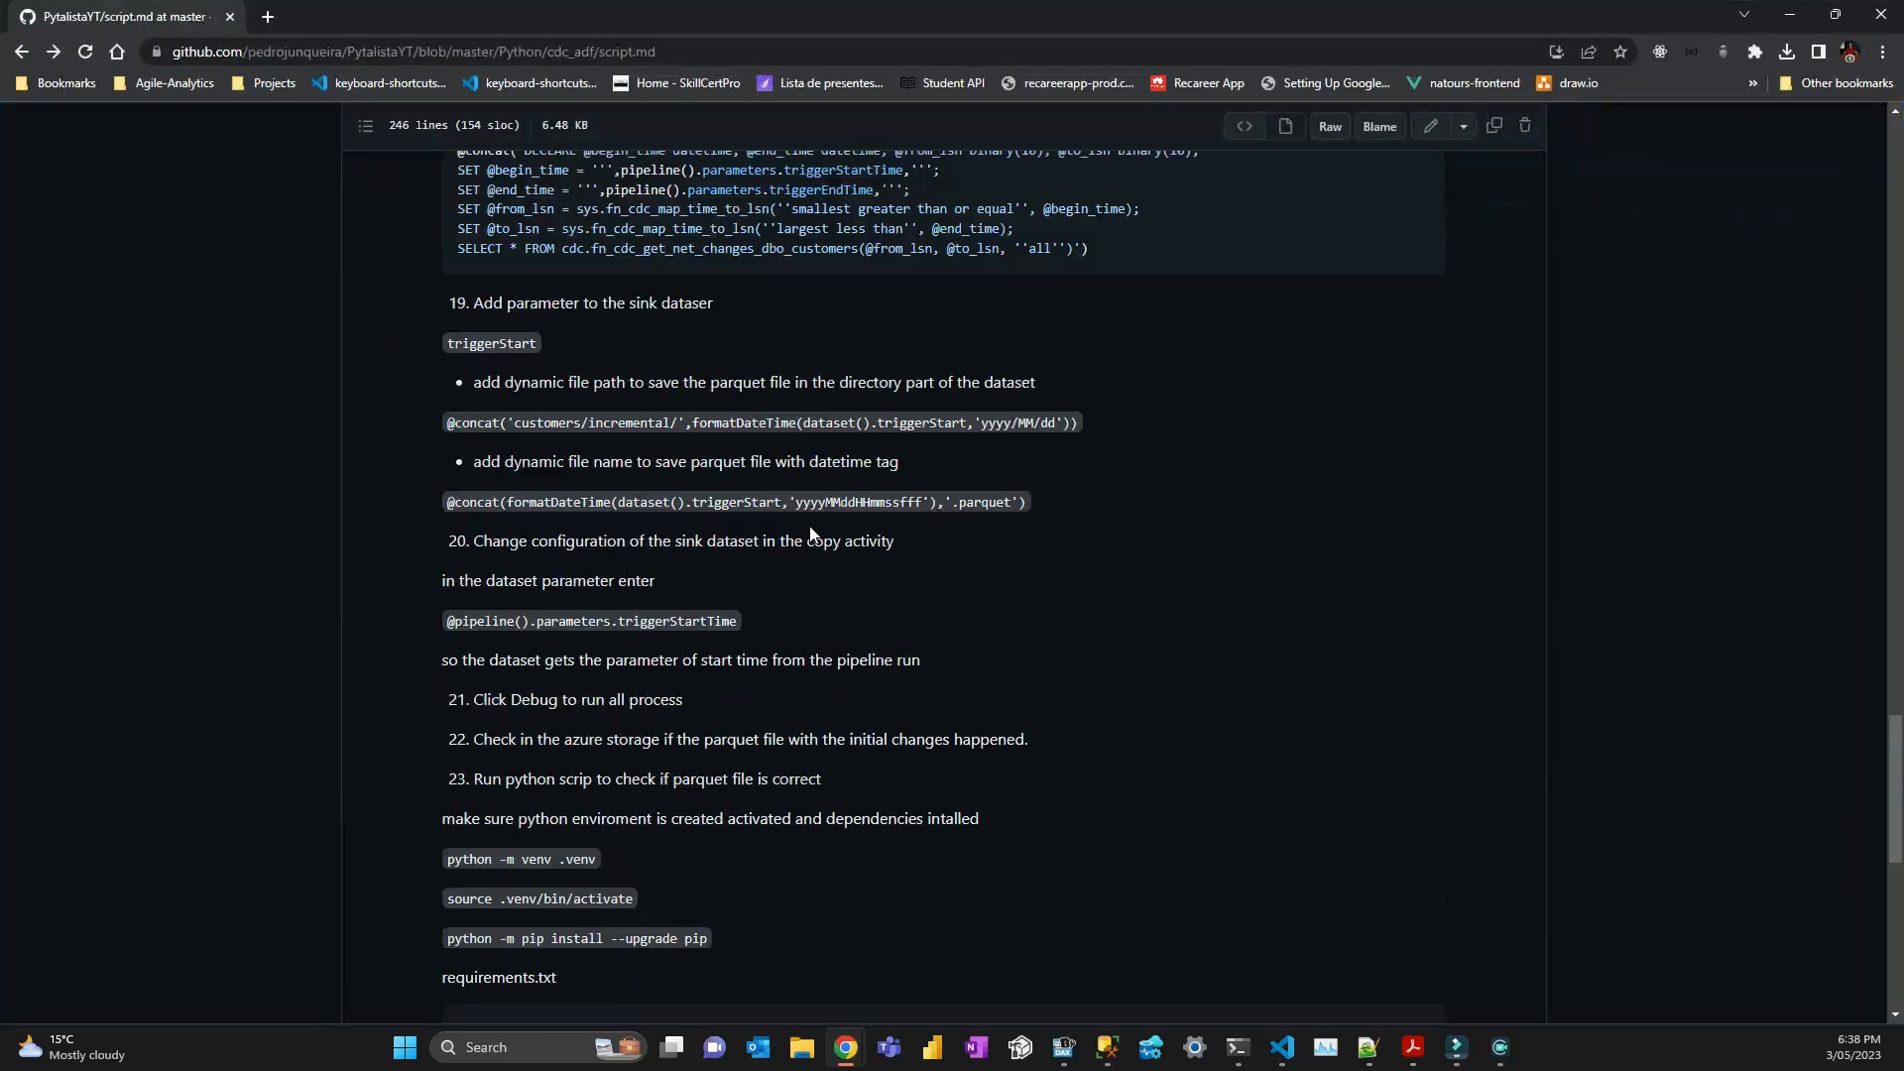
drag(1901, 599, 1901, 163)
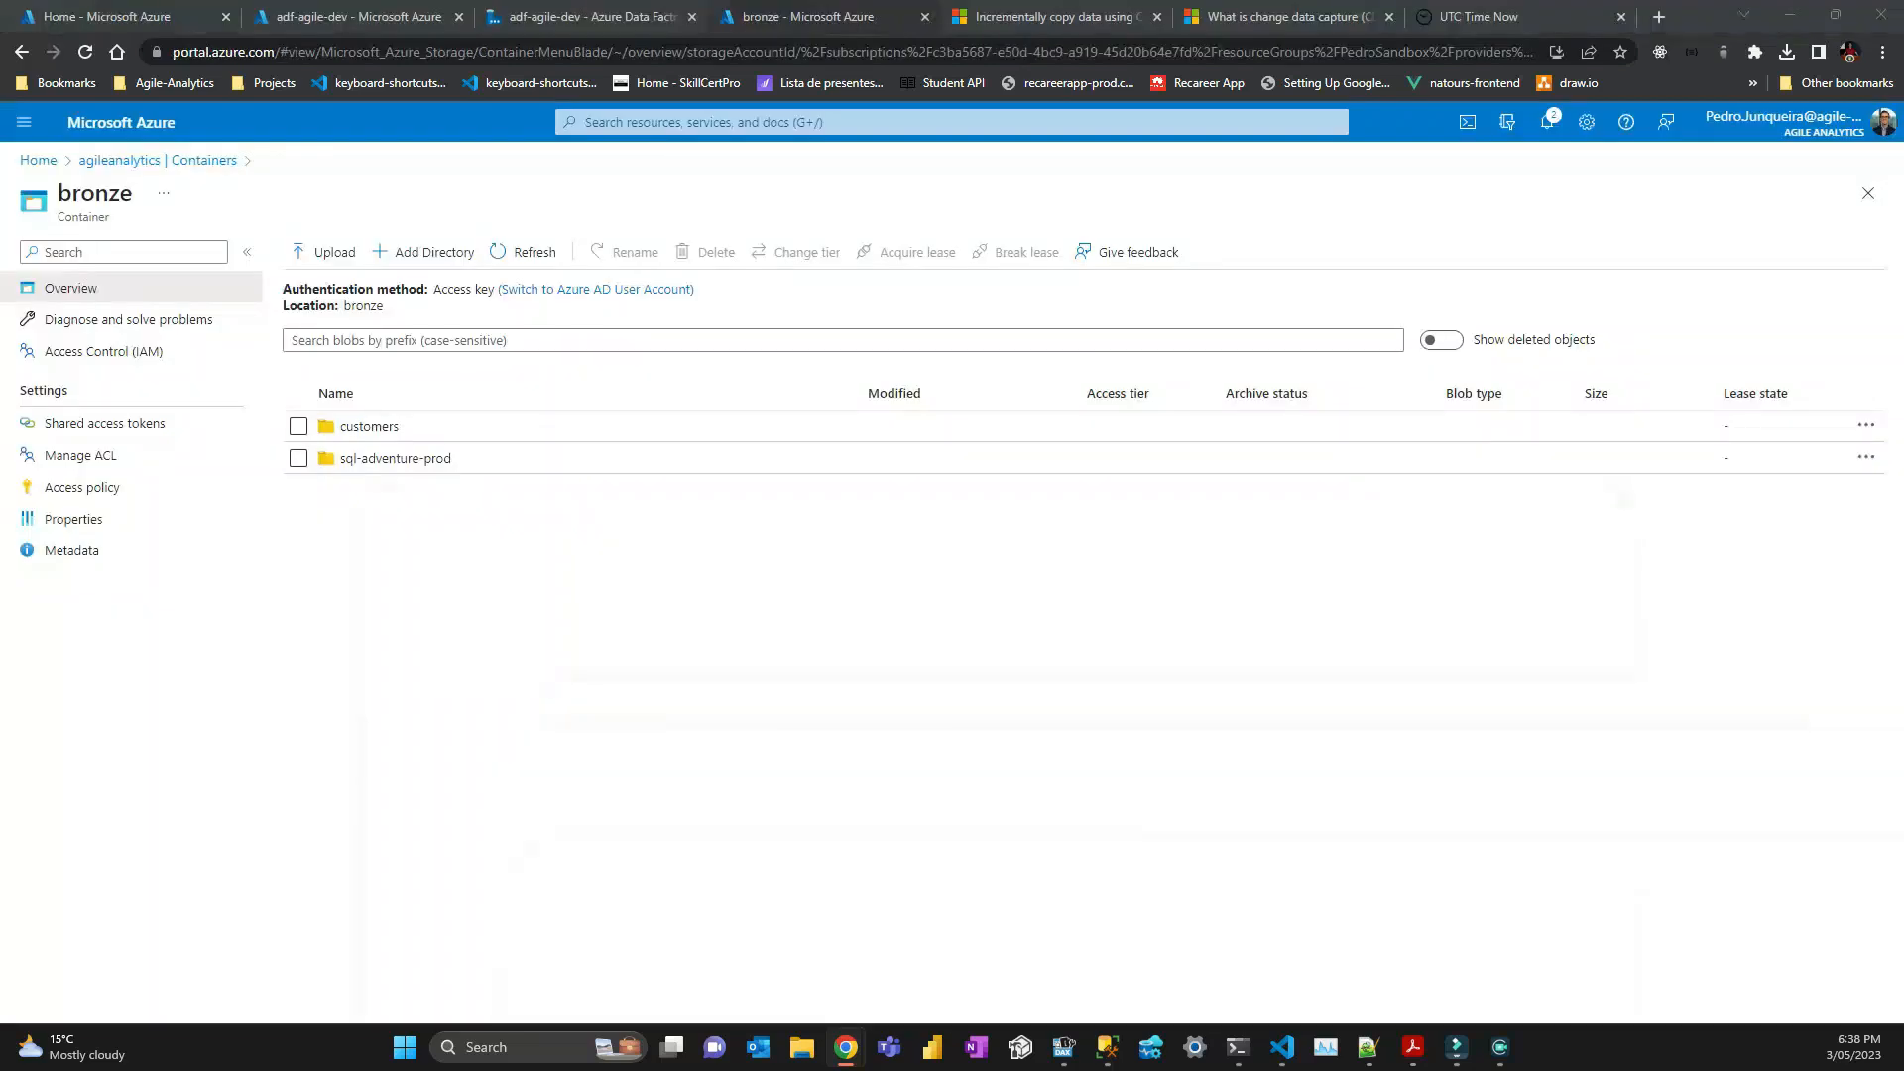
Open the Microsoft Learn change data capture article, and look through the incremental copy tutorial from its prerequisites to the dataset creation section.
click(1256, 18)
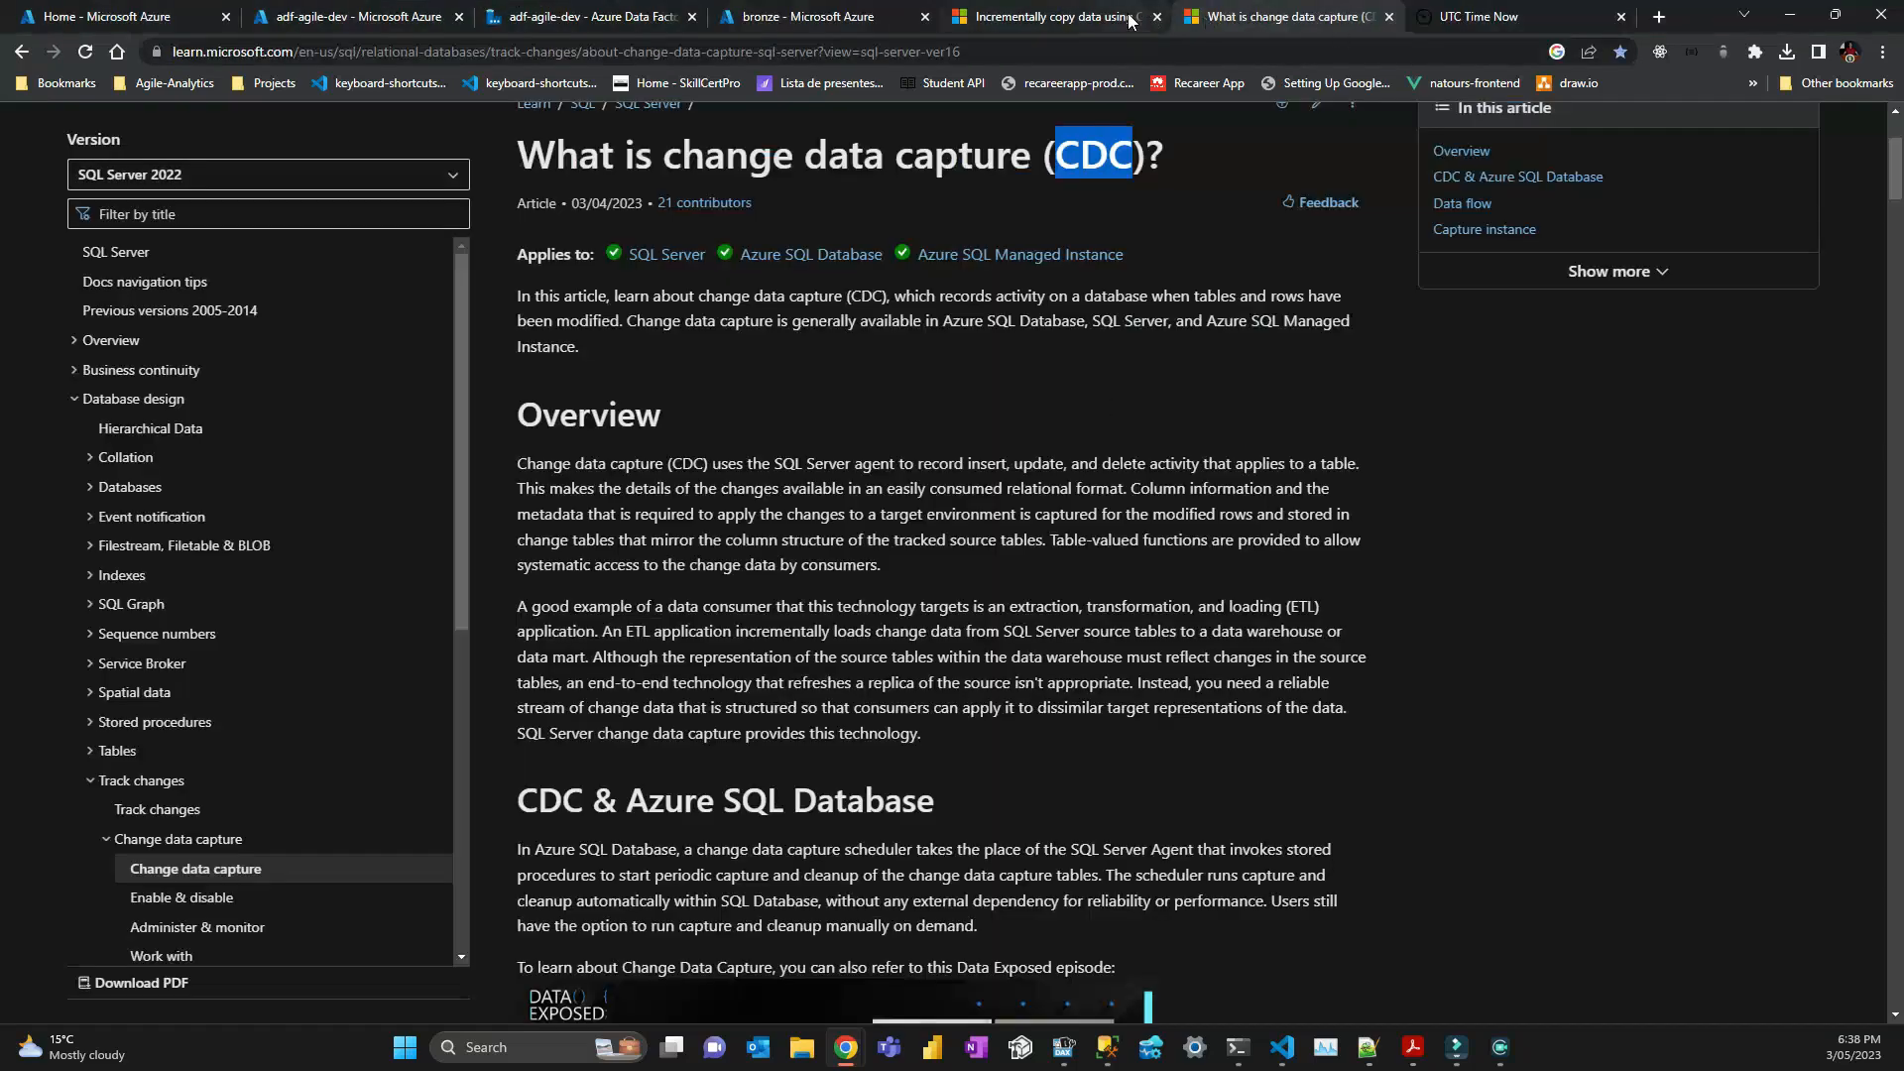
click(1052, 17)
scroll(1031, 454, down, 4)
scroll(1031, 454, up, 6)
scroll(1041, 426, up, 20)
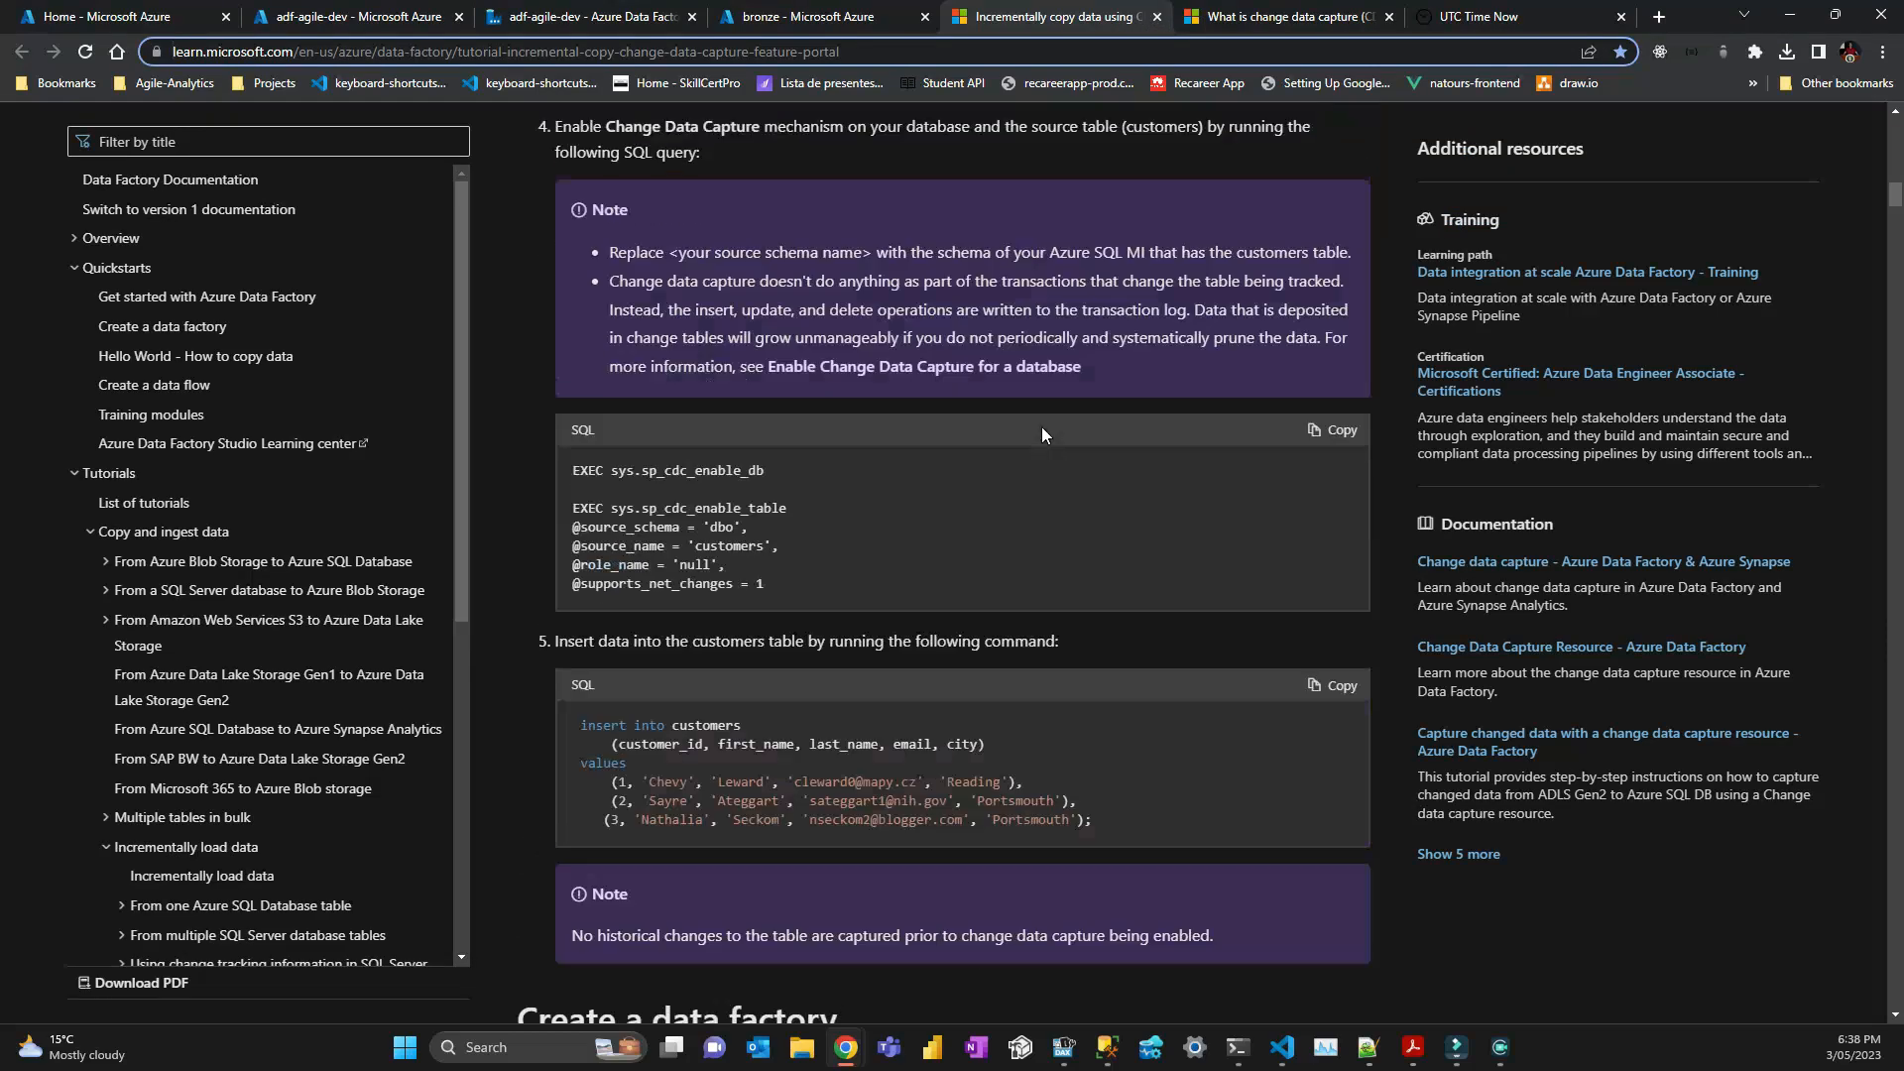
scroll(1039, 411, down, 20)
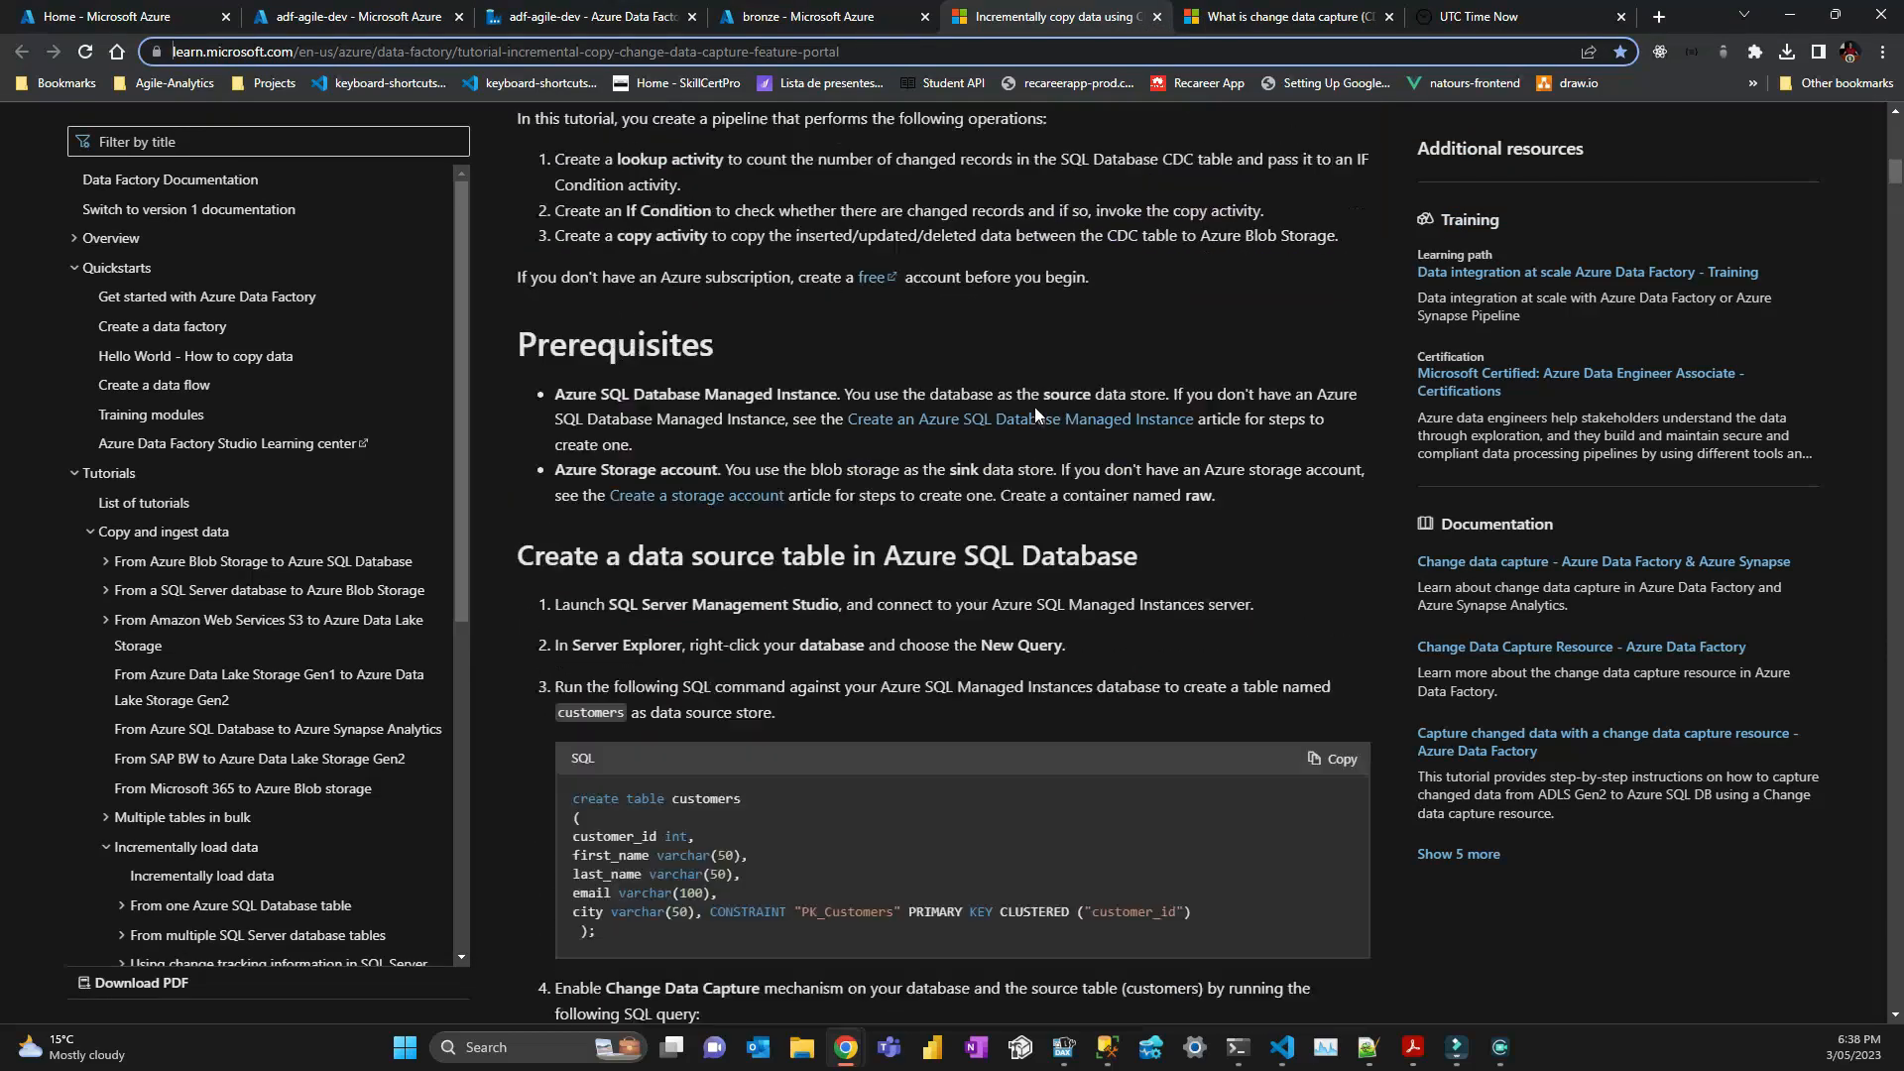
scroll(1041, 384, down, 5)
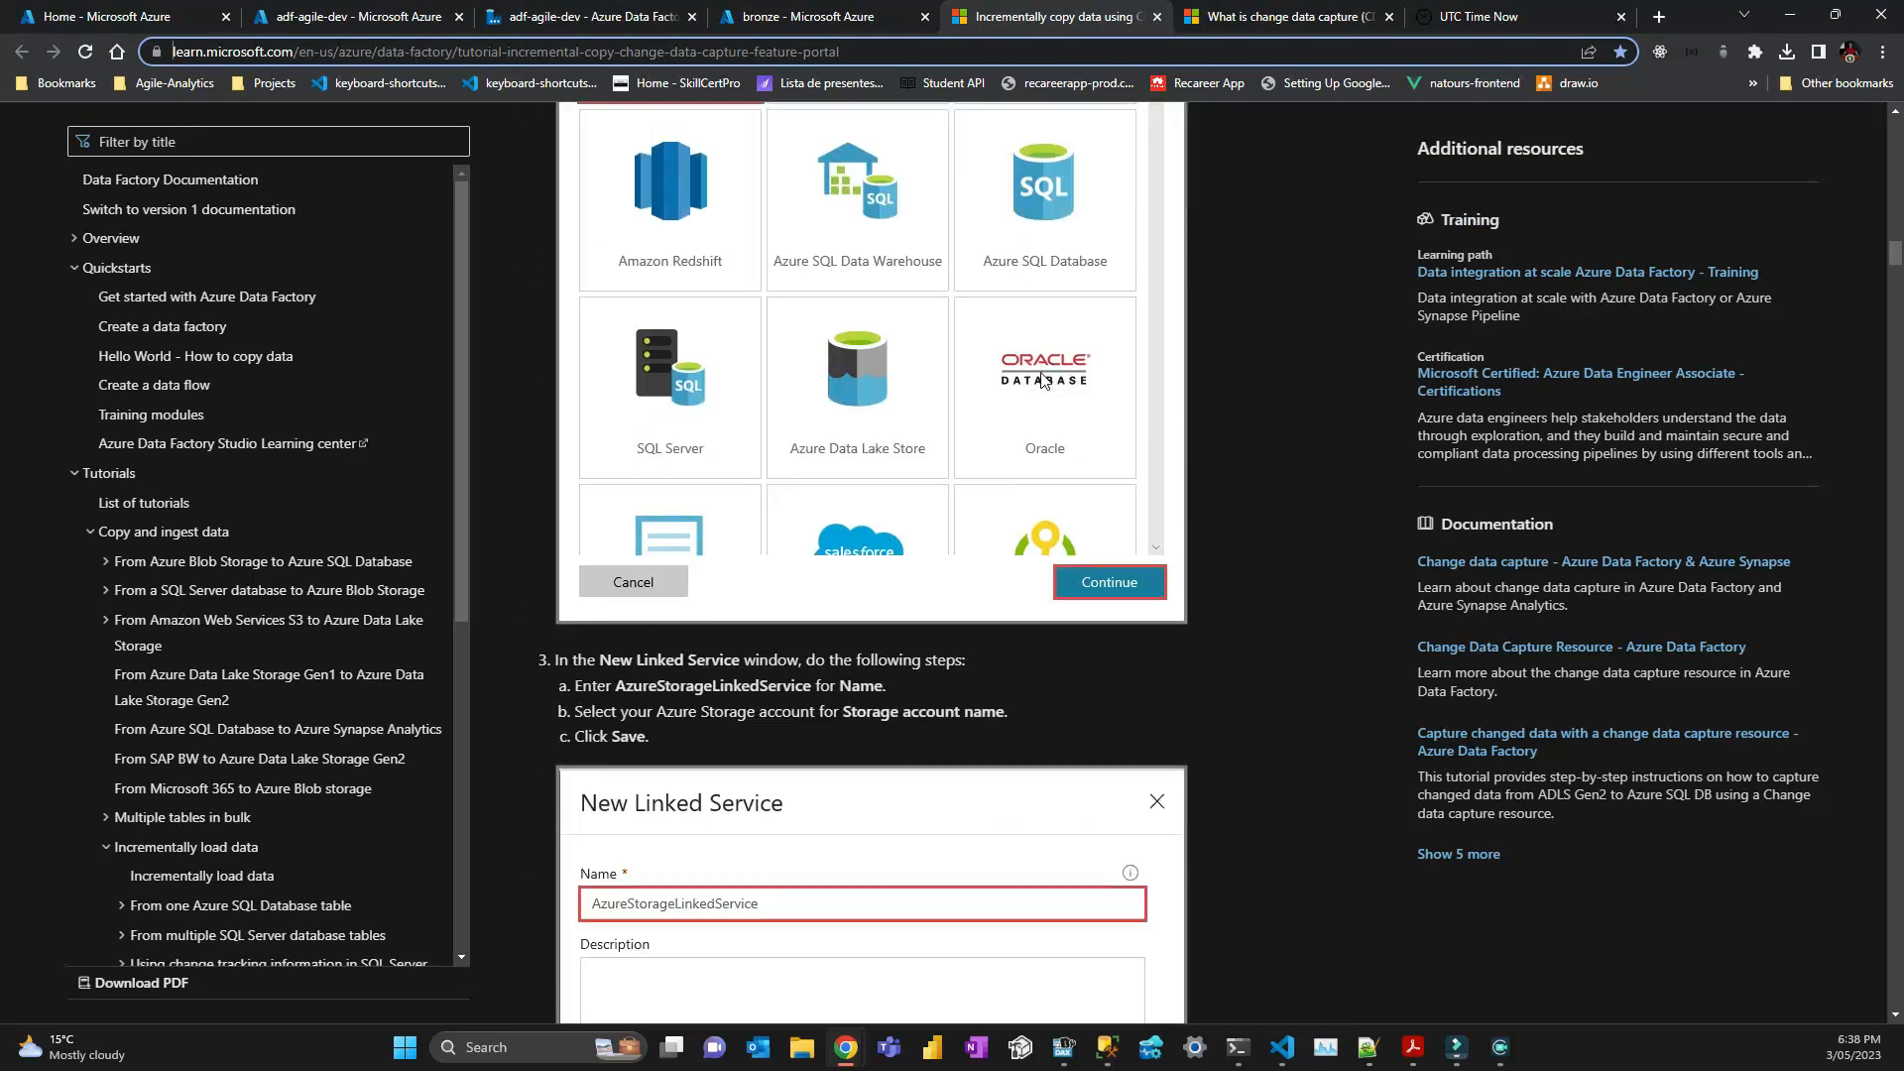
scroll(1040, 380, up, 4)
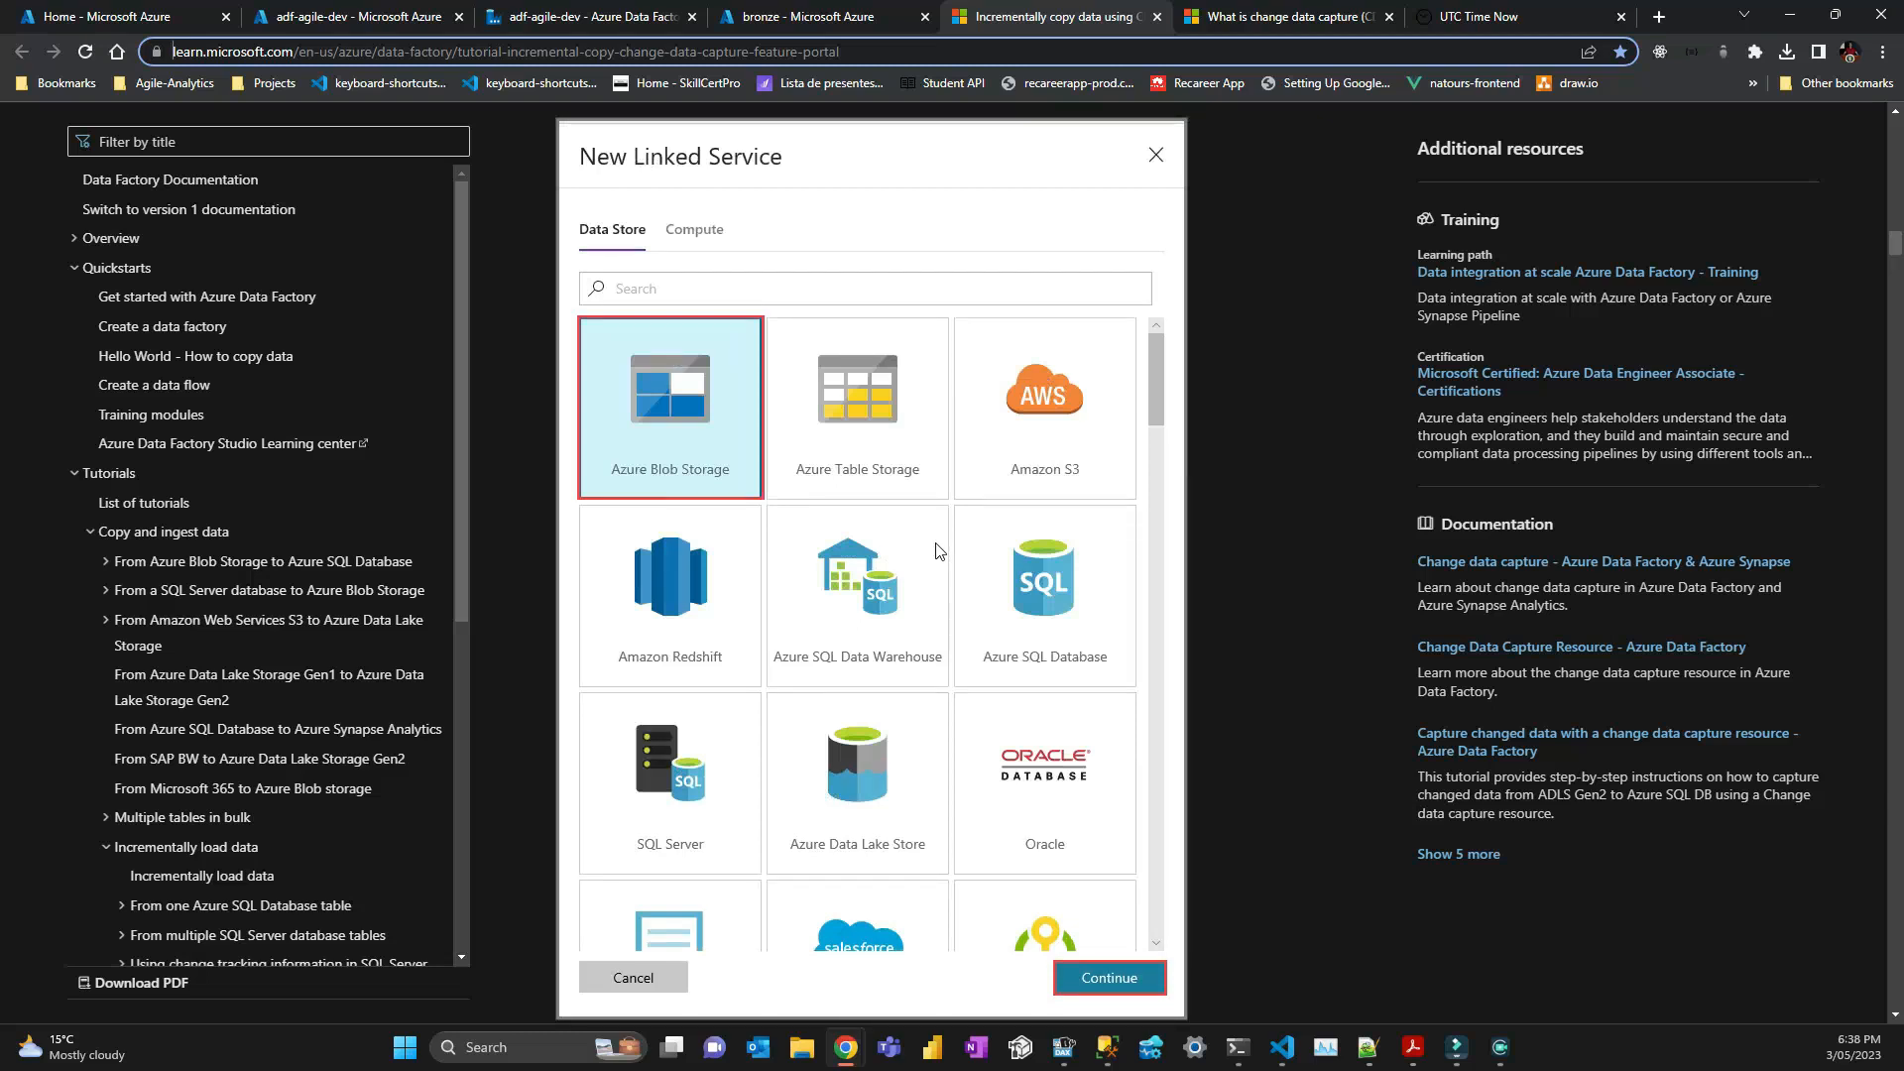
scroll(939, 555, down, 15)
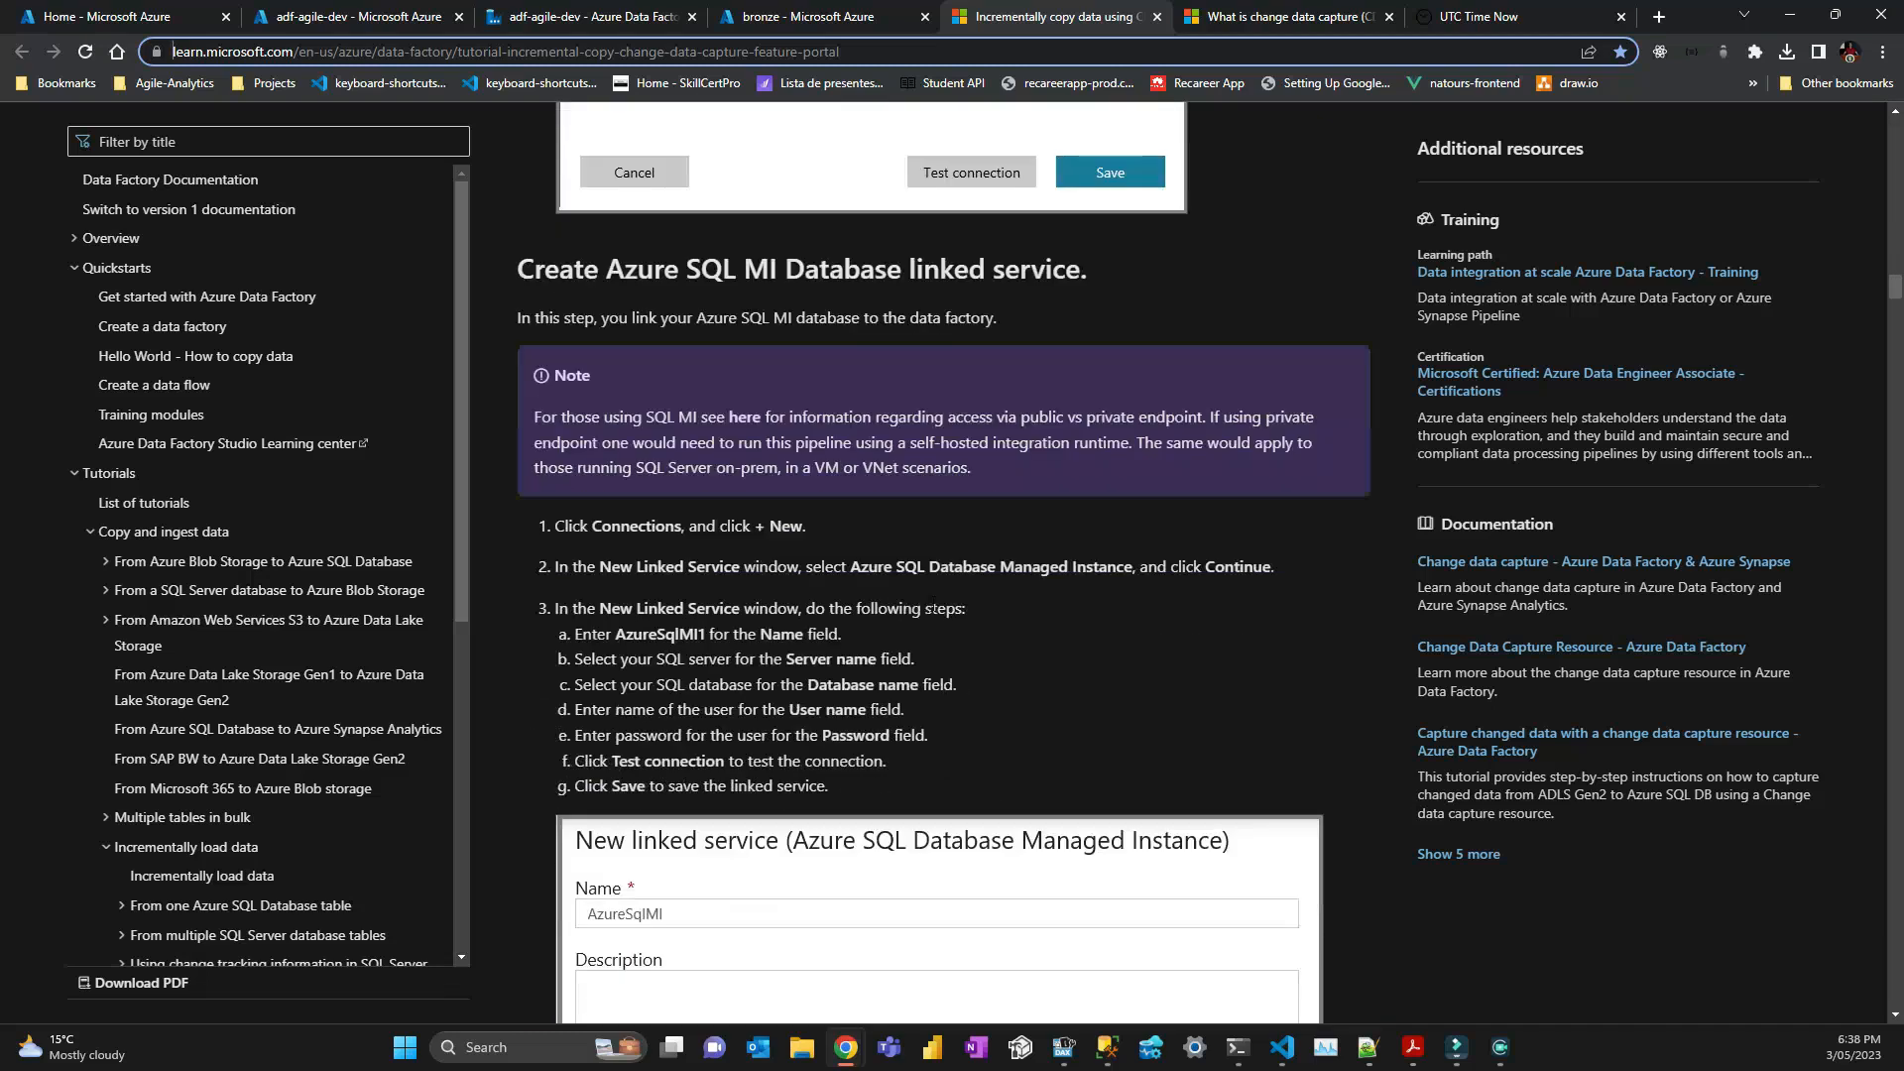
scroll(934, 604, down, 10)
scroll(937, 612, down, 19)
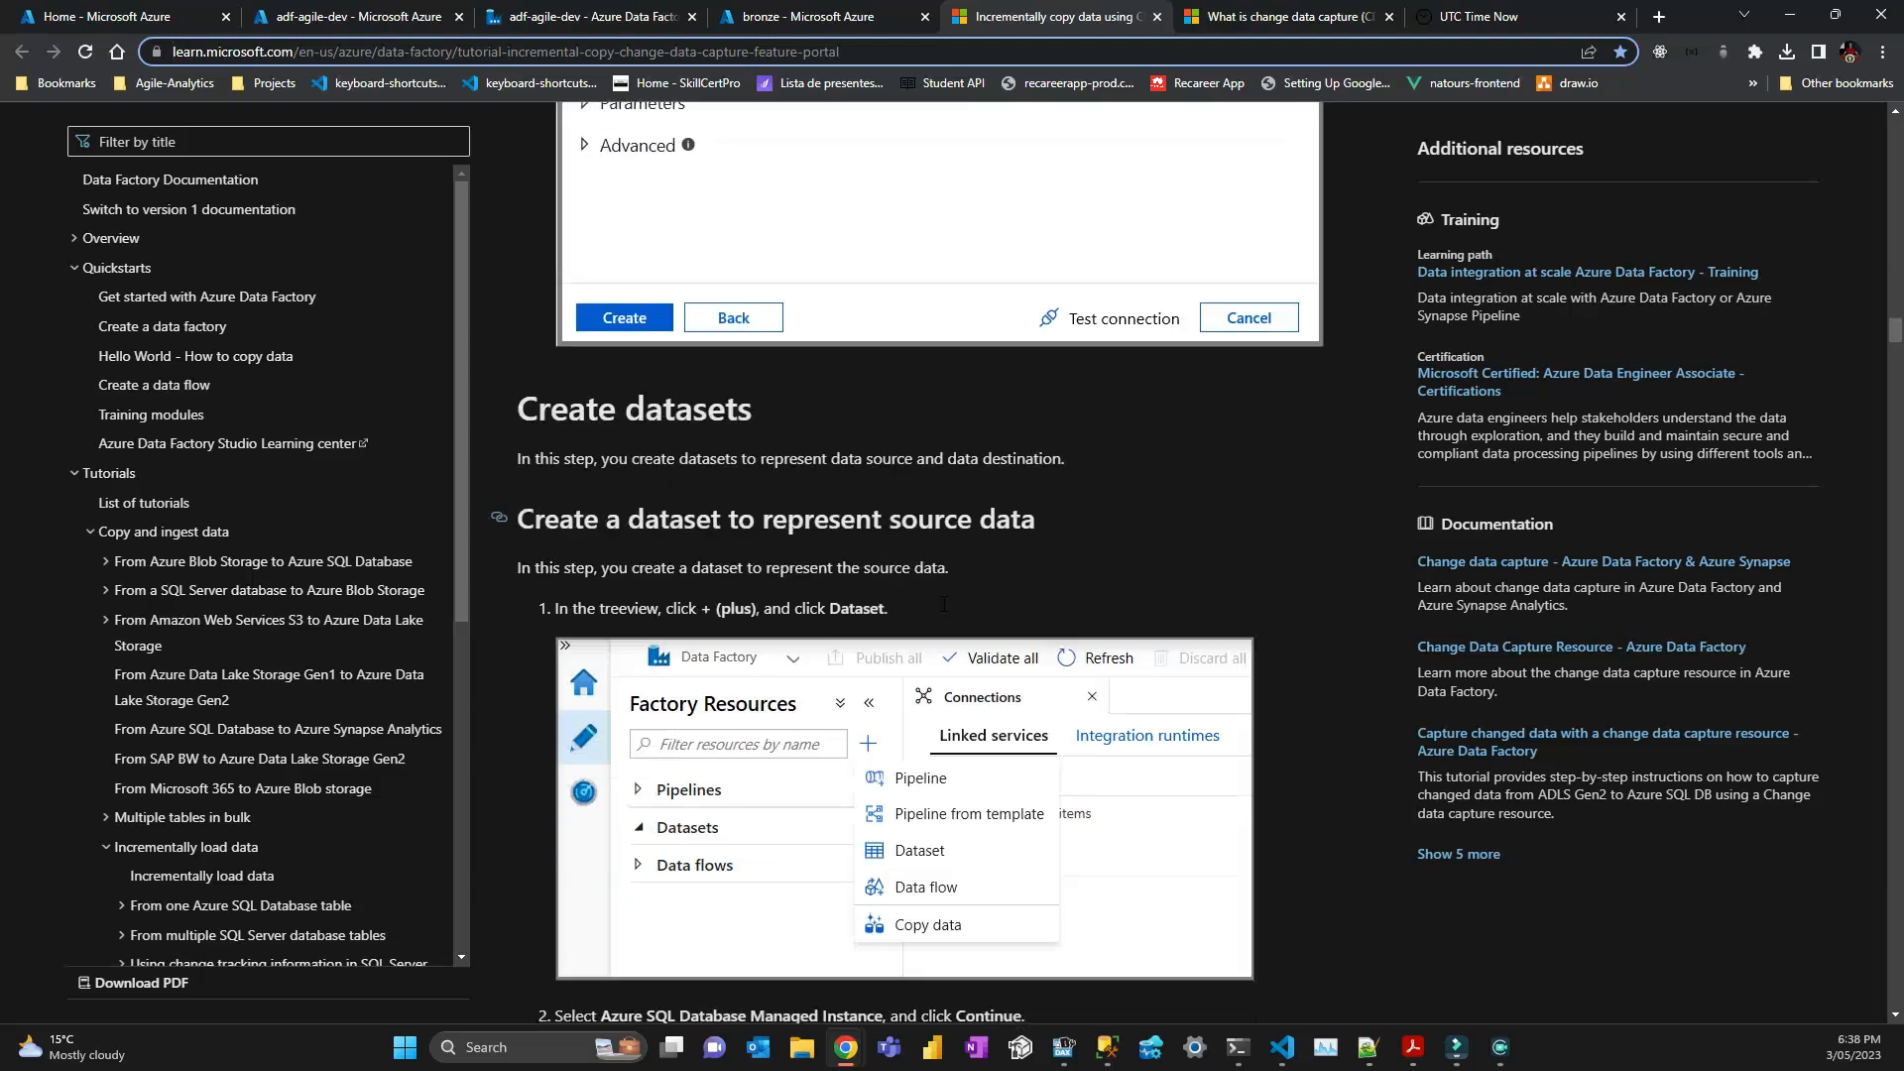
scroll(944, 609, up, 5)
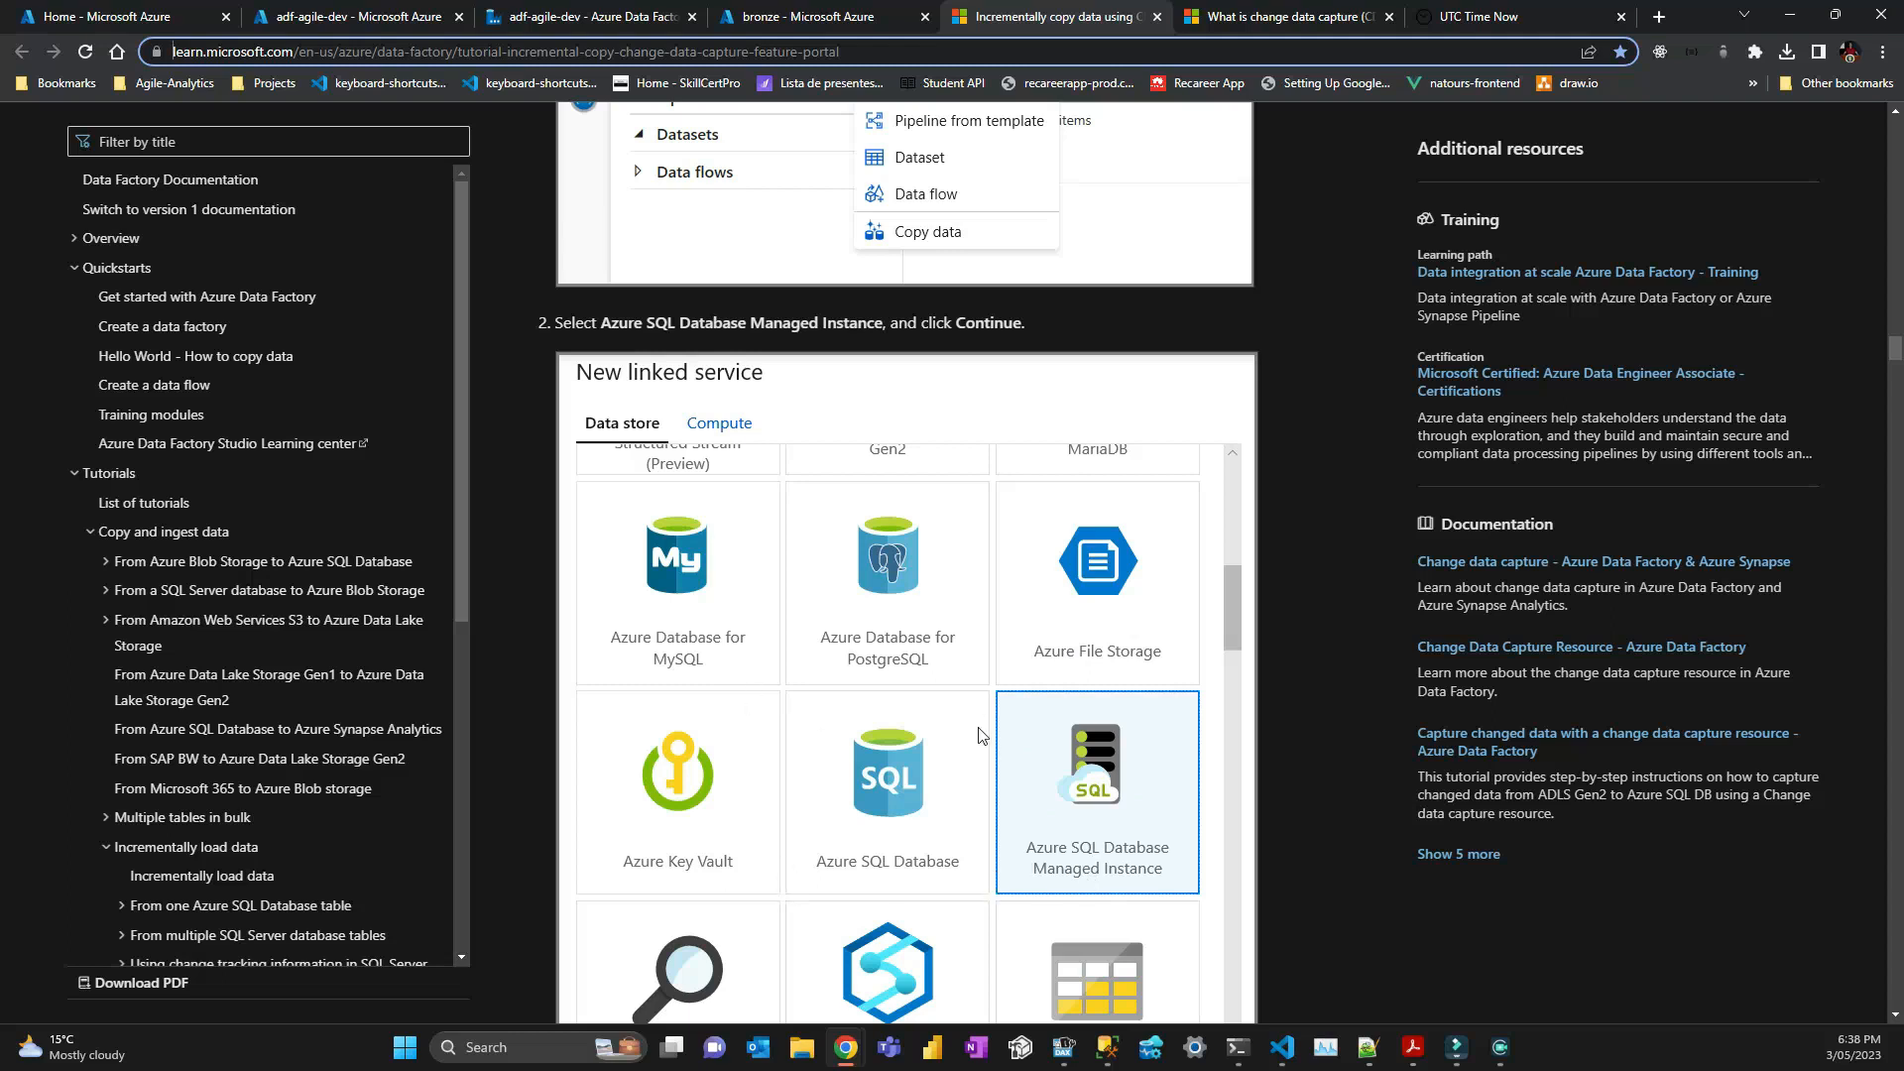
Return to the bronze storage container and delete the customers directory with all its contents.
click(799, 16)
click(299, 426)
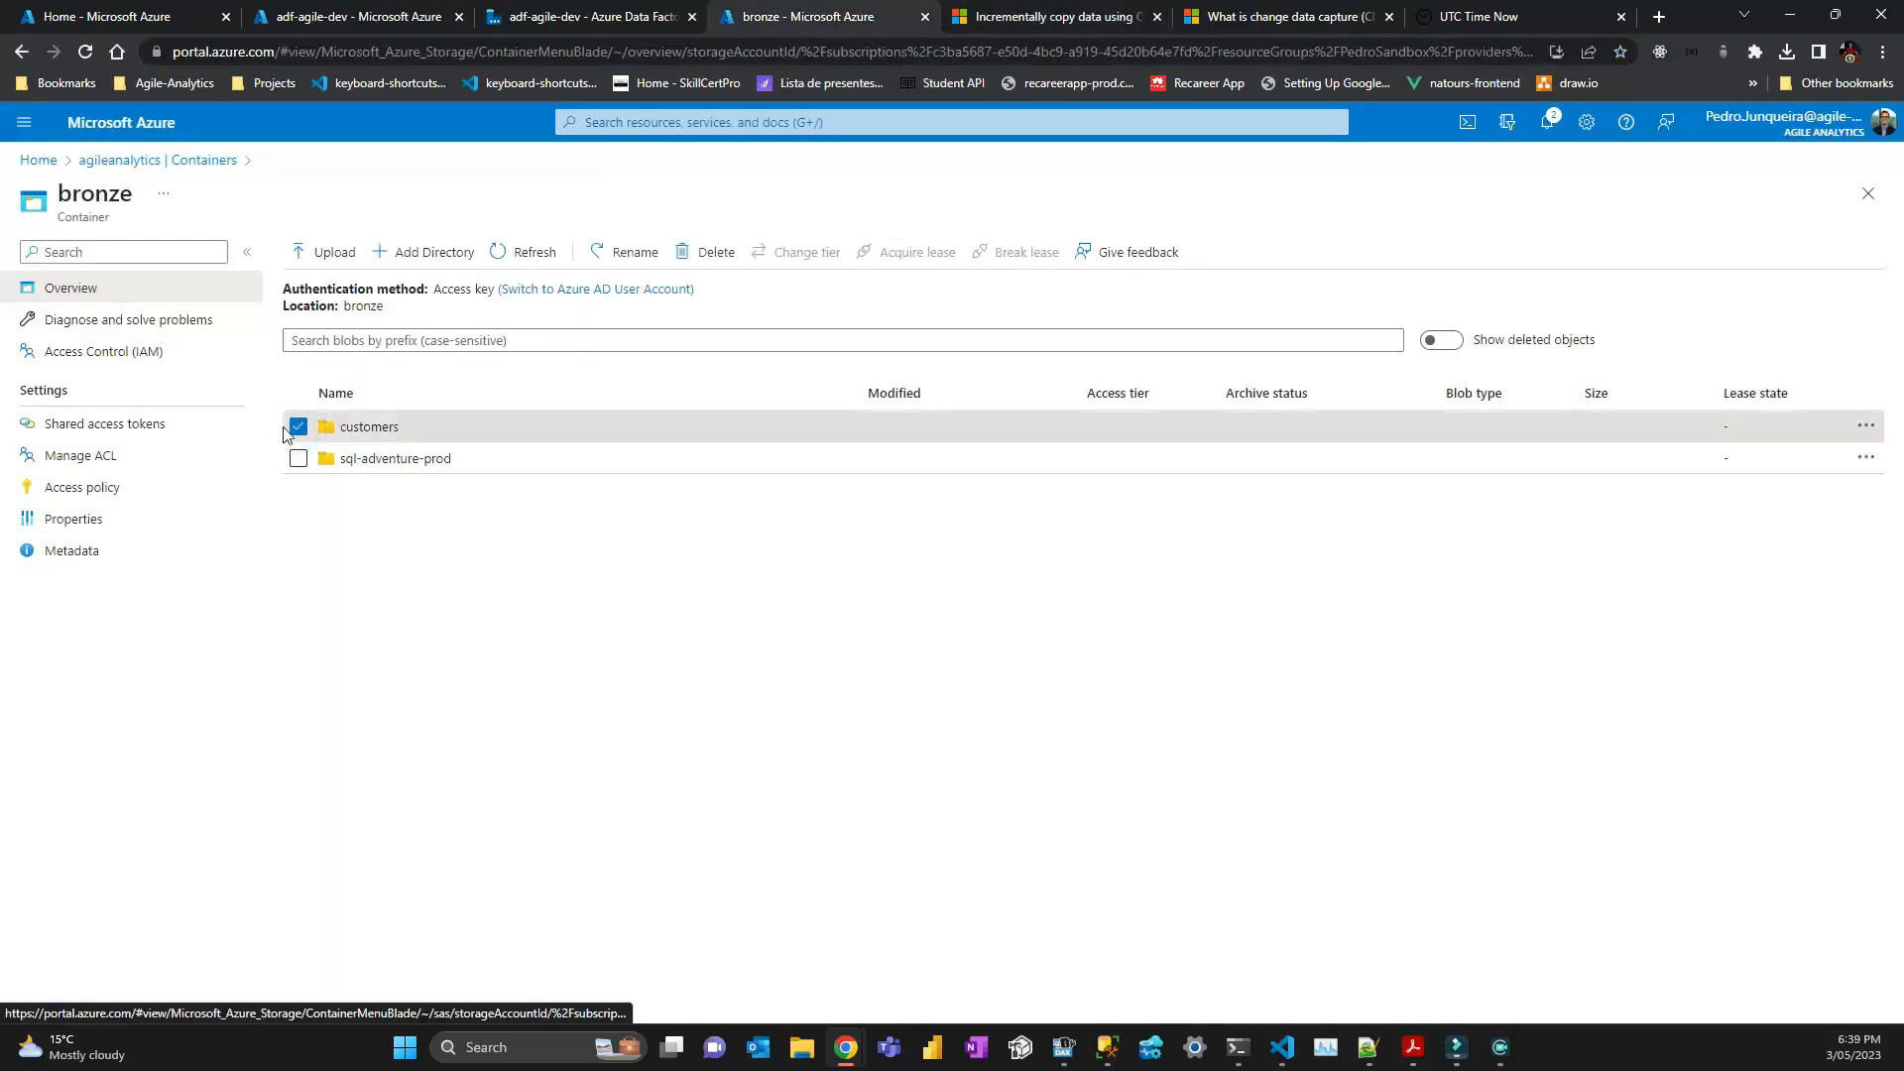
click(711, 254)
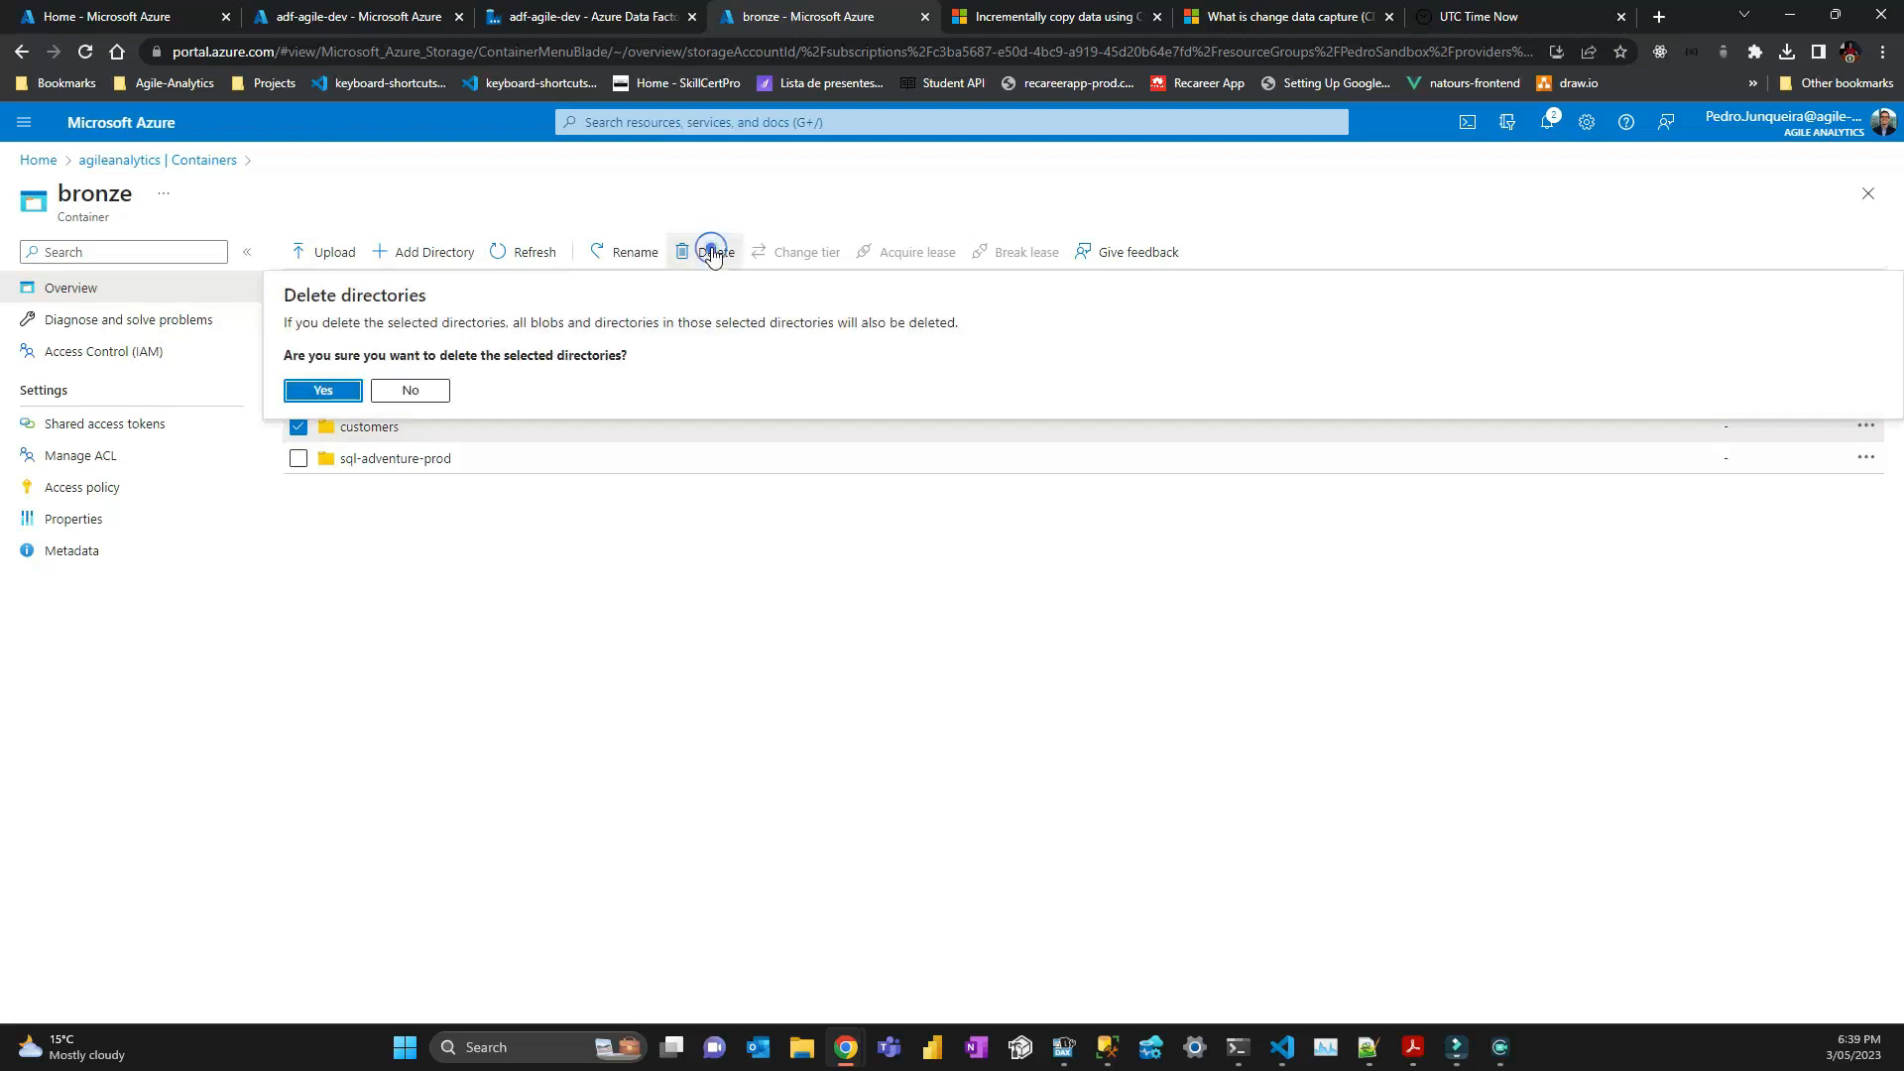
click(317, 393)
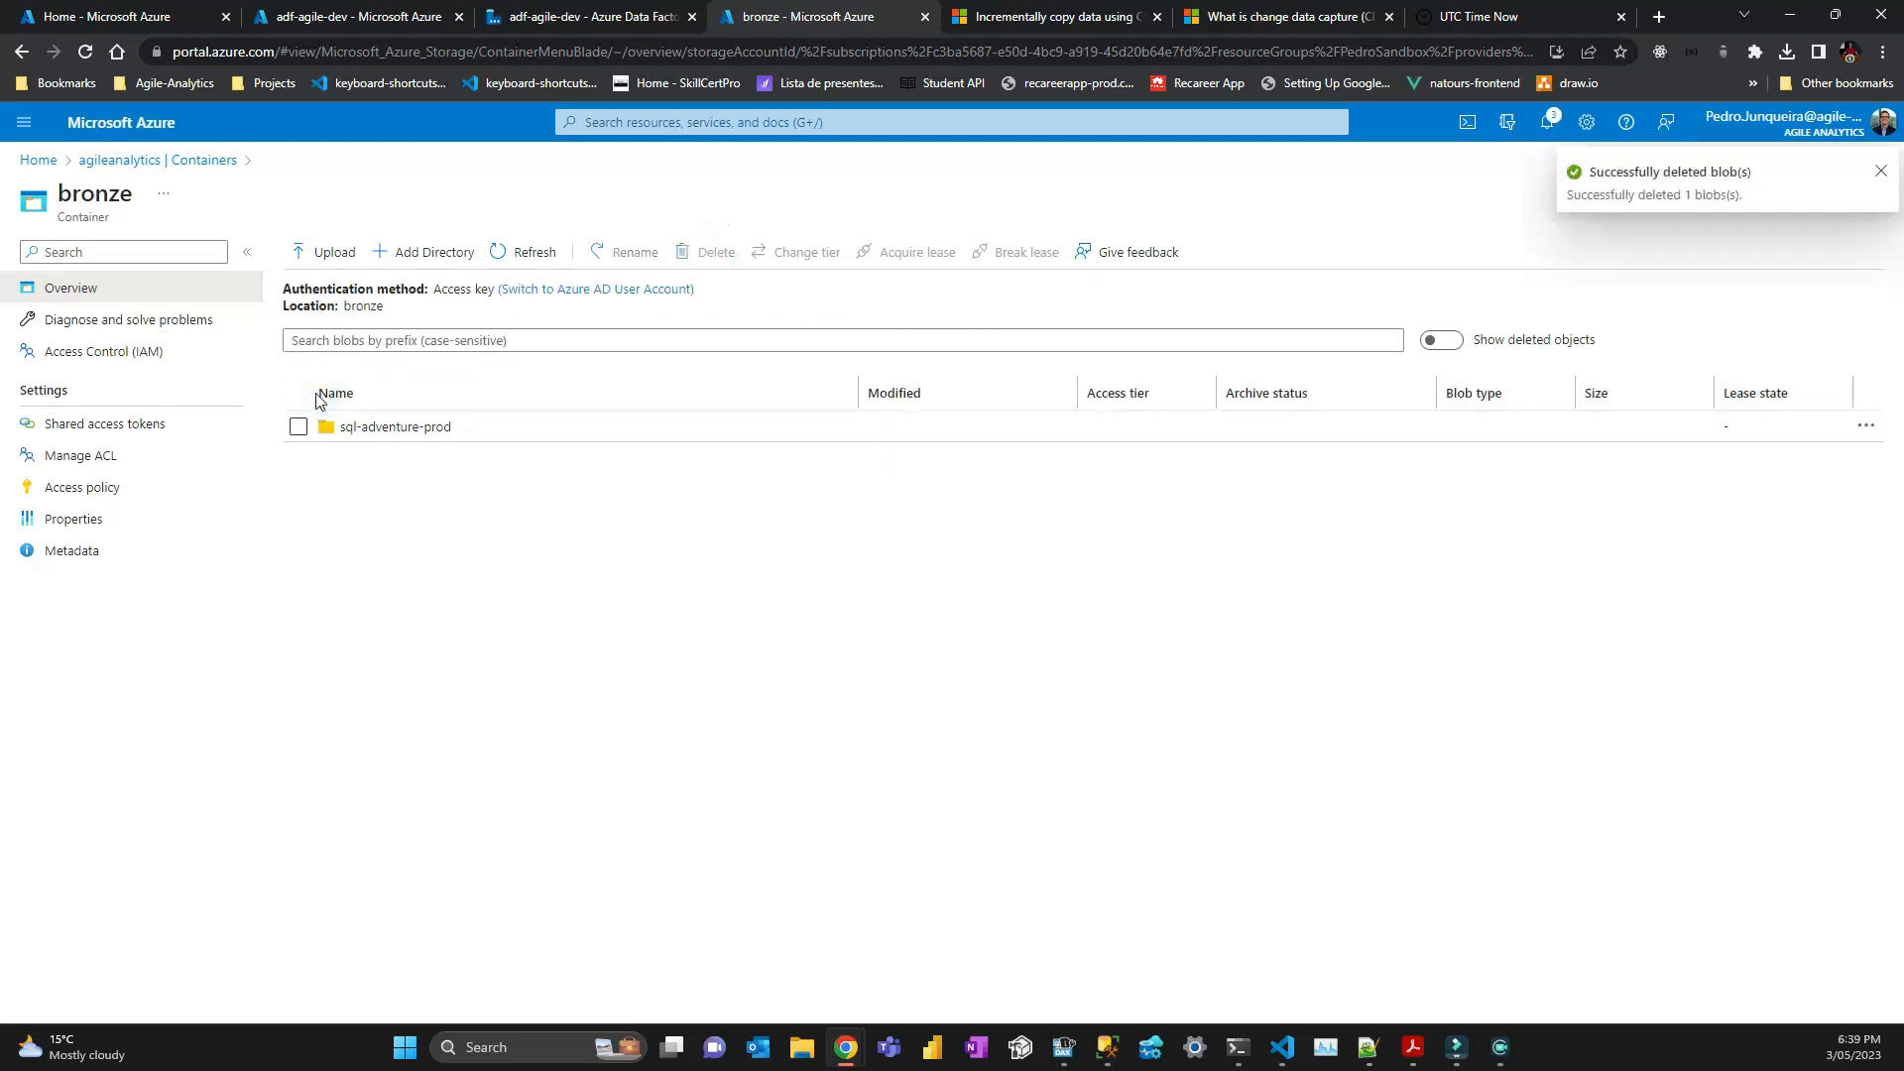
Switch to SQL Server Management Studio and close all open query windows, discarding their unsaved changes.
click(1108, 1047)
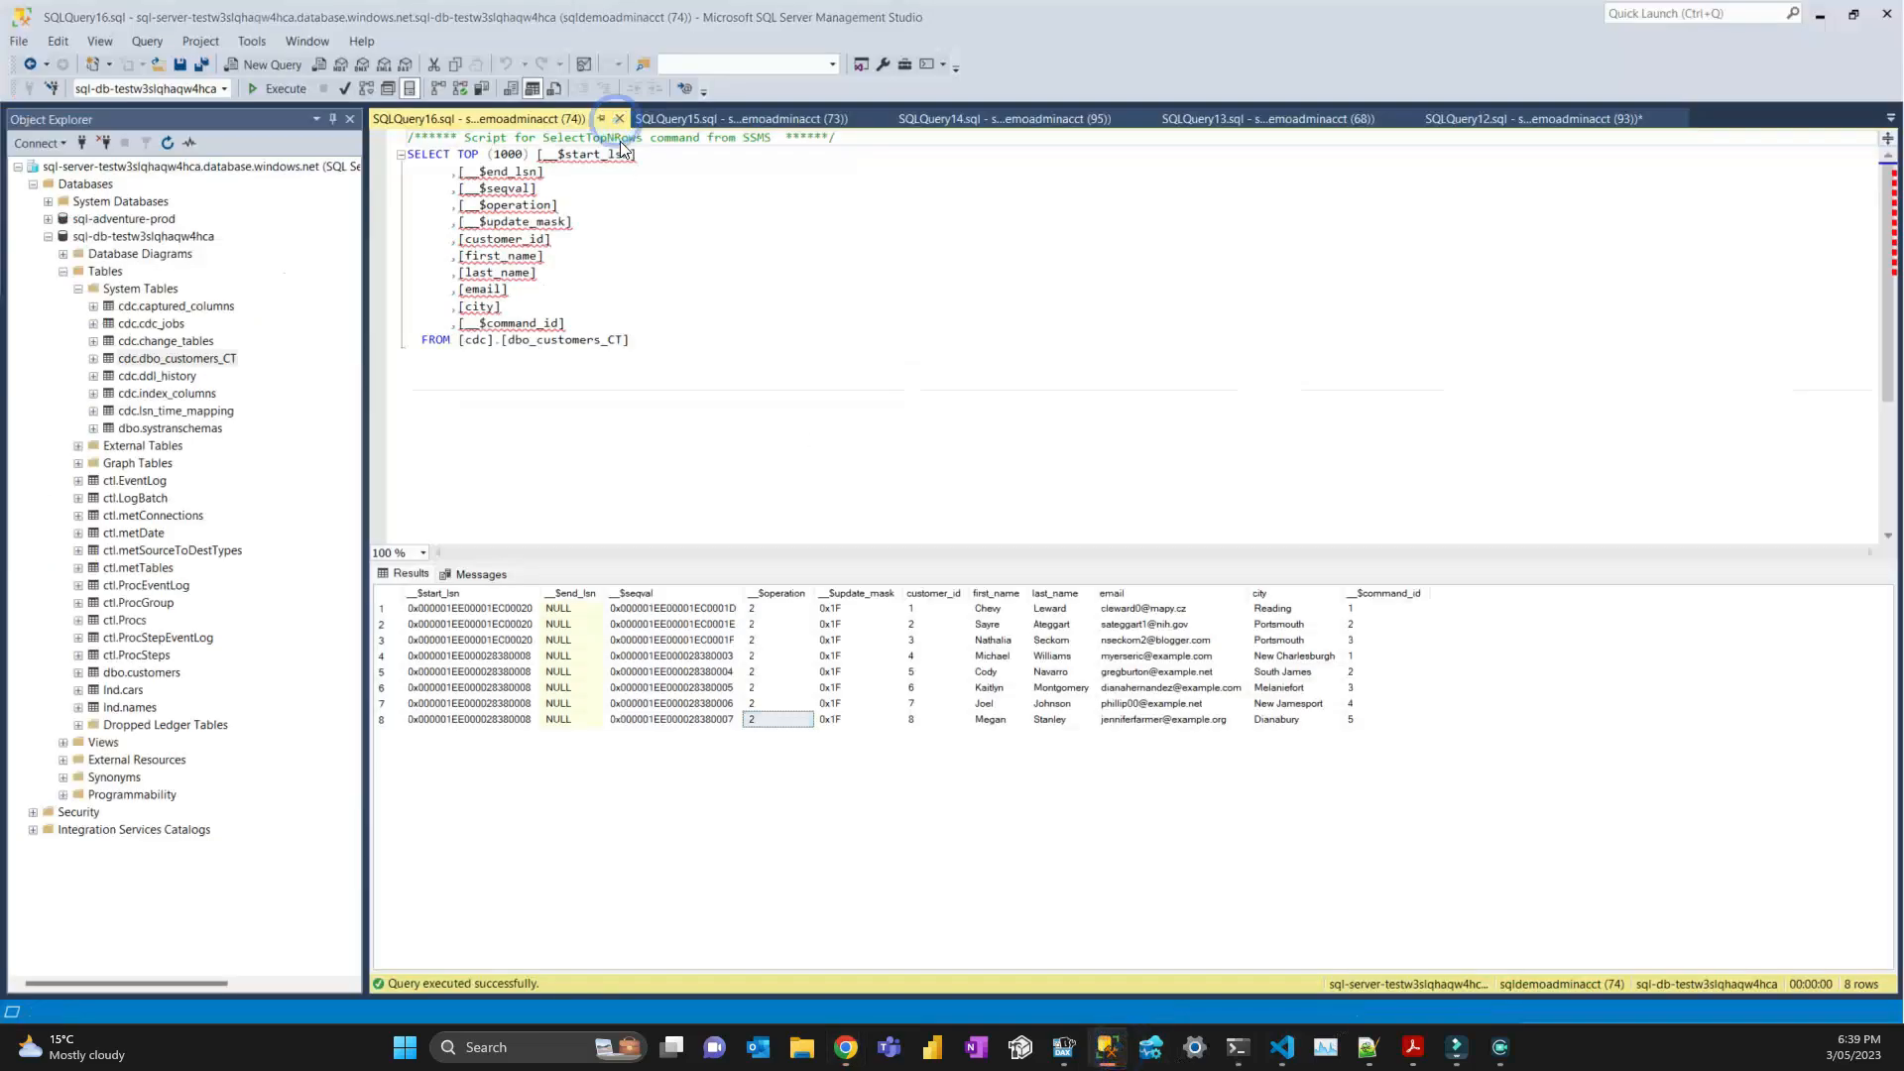
click(619, 118)
click(619, 118)
click(620, 118)
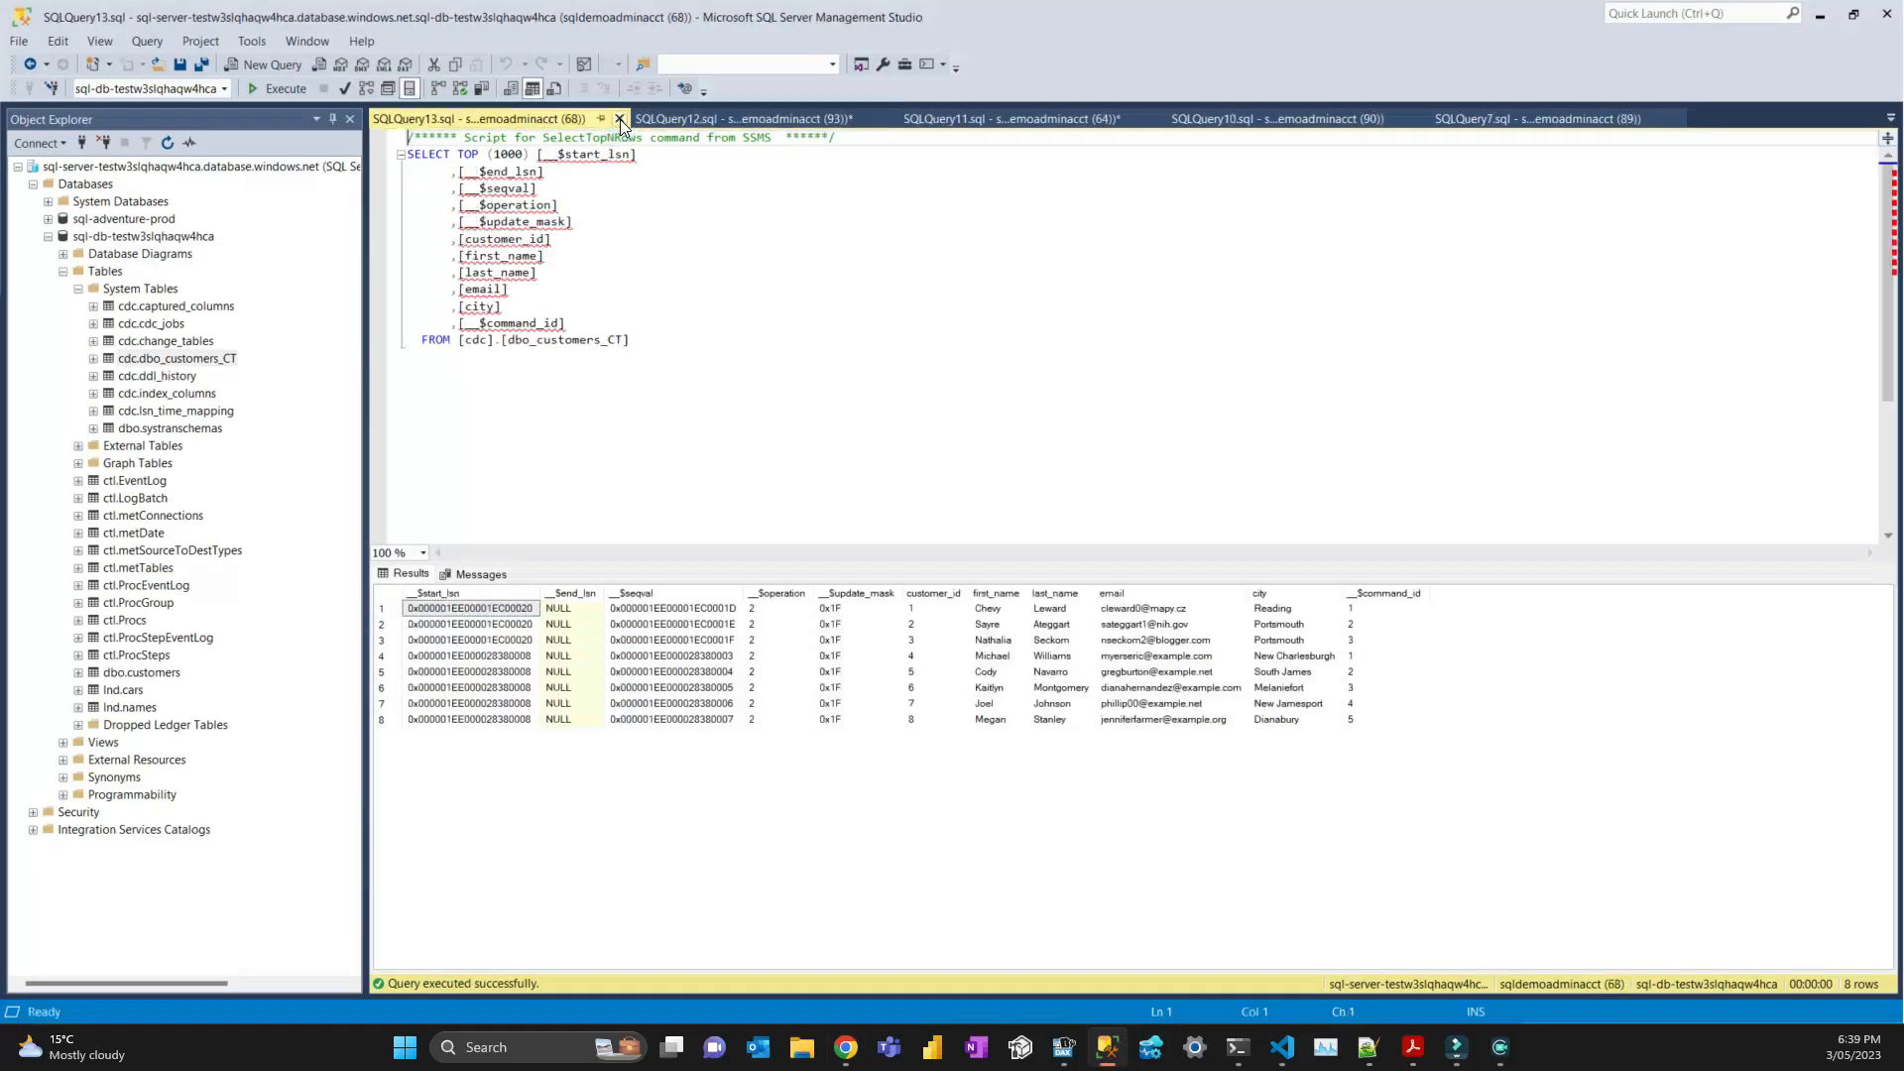
click(621, 119)
click(622, 119)
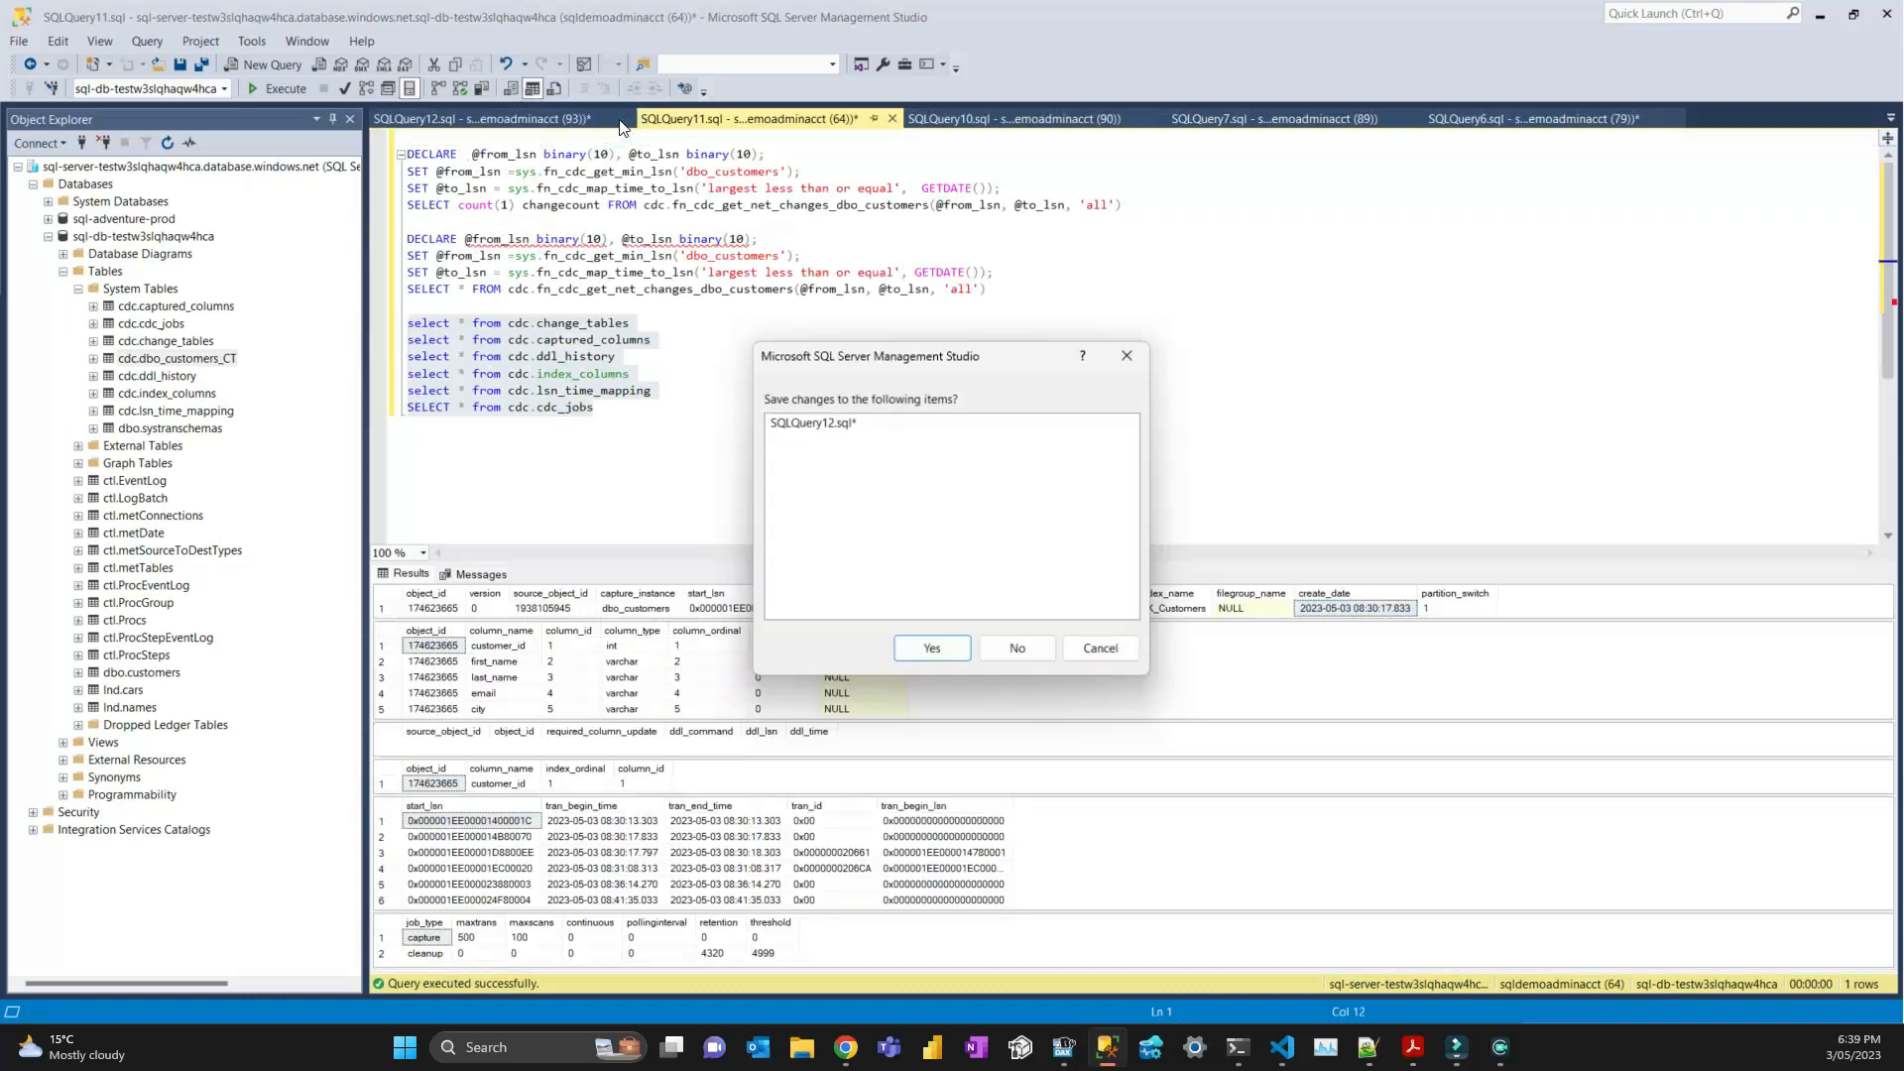
click(1017, 650)
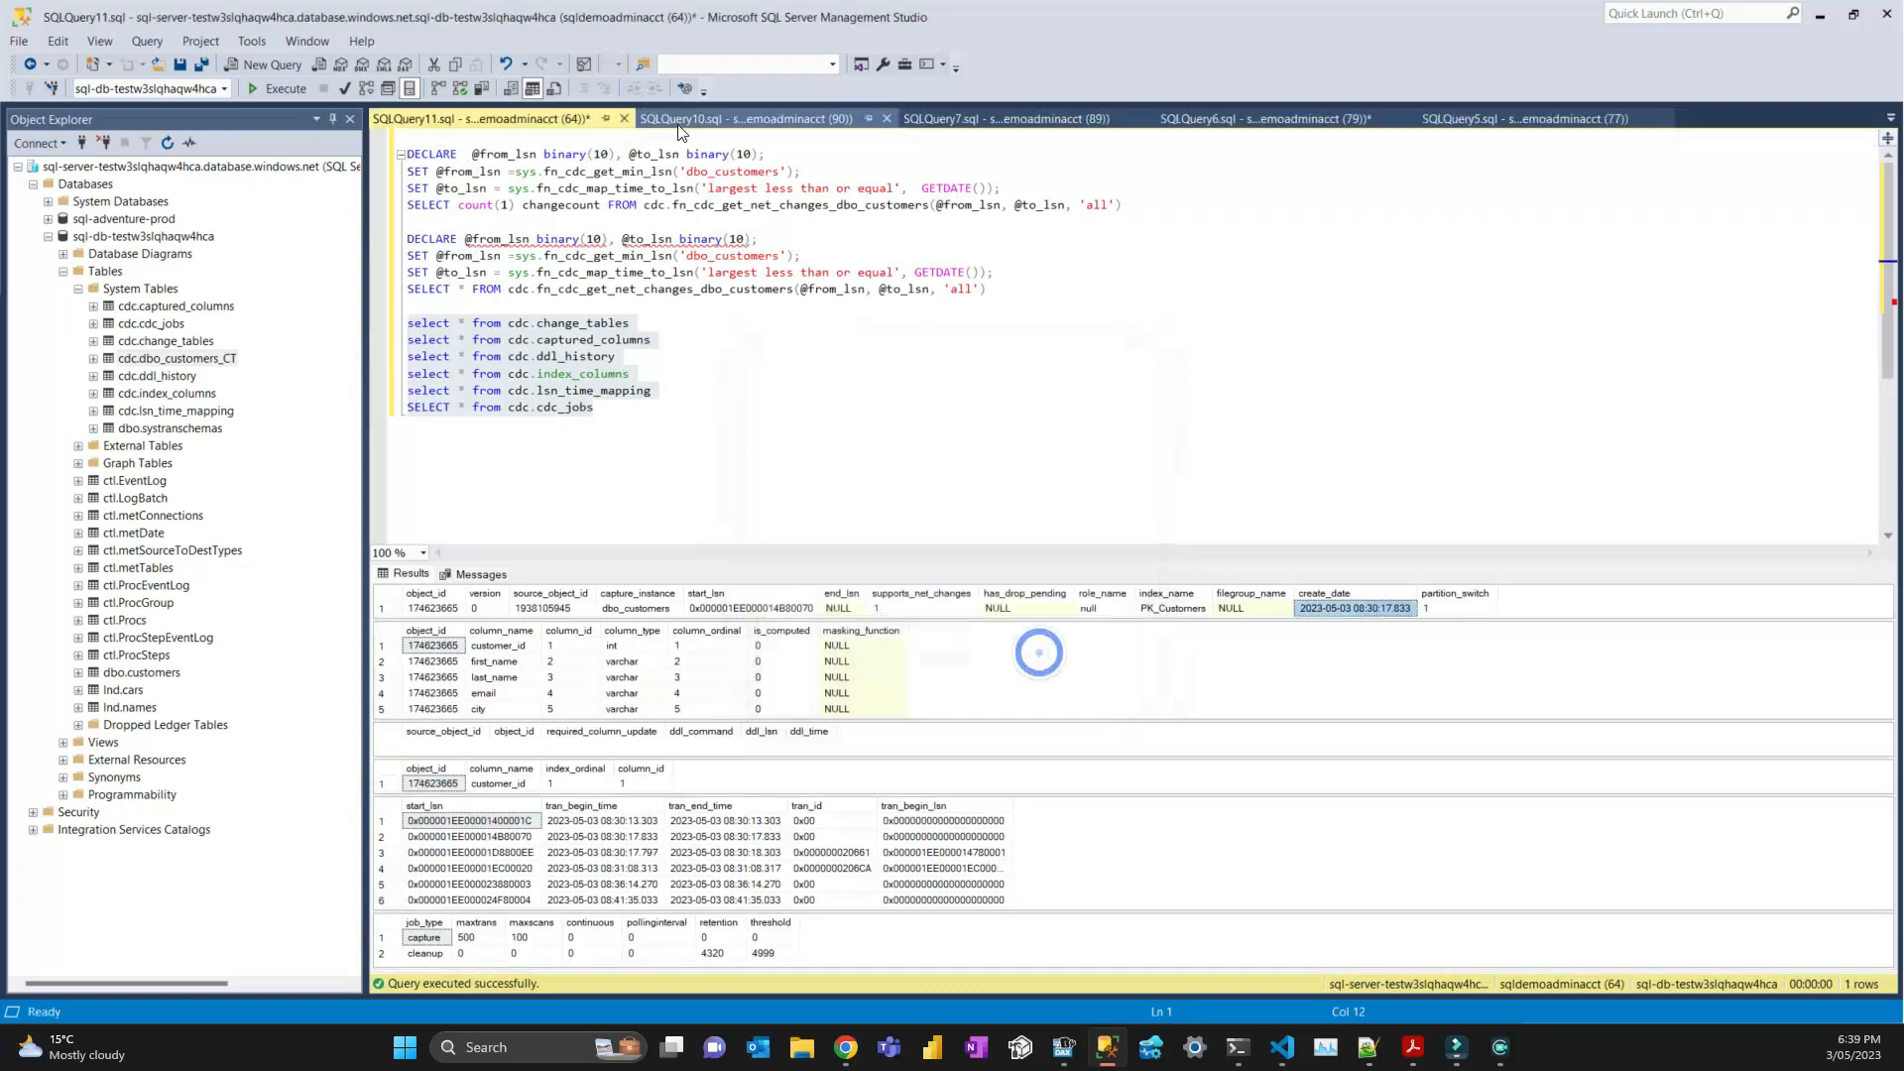
click(624, 118)
click(1018, 648)
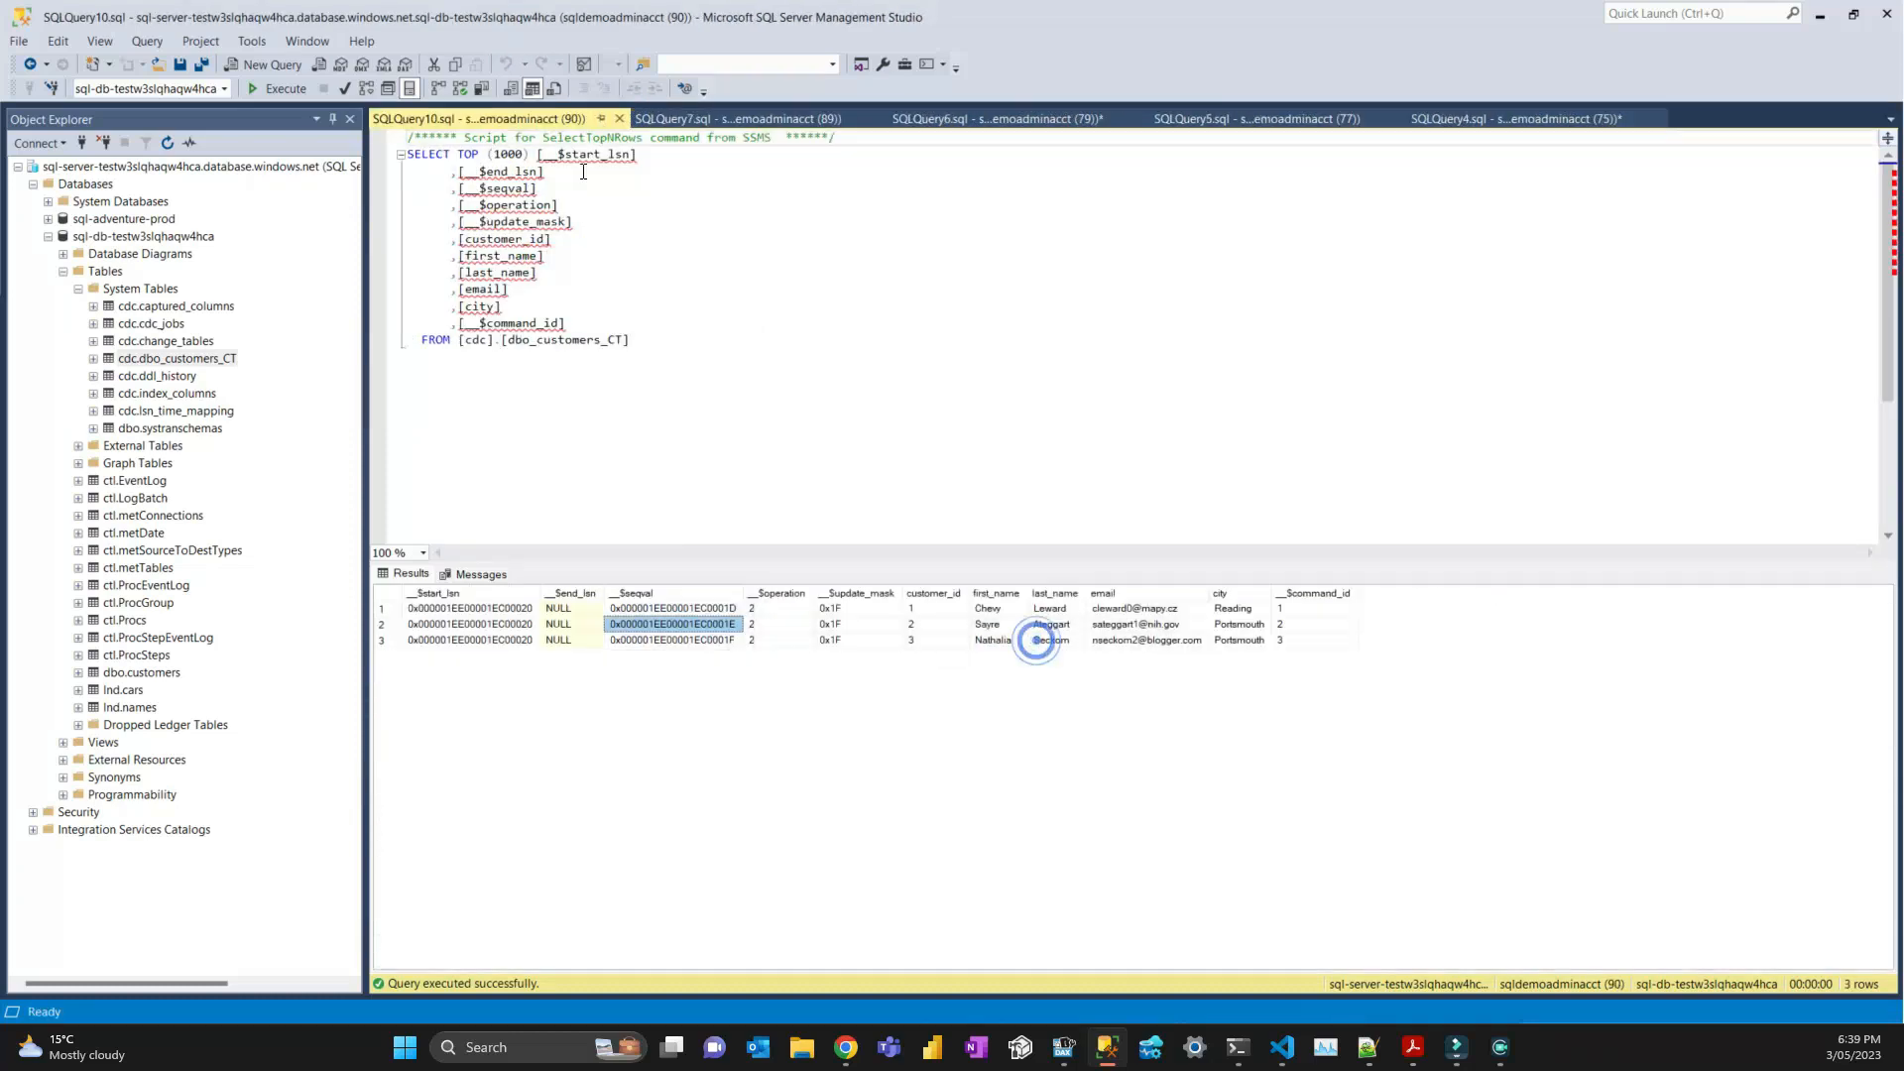
click(617, 117)
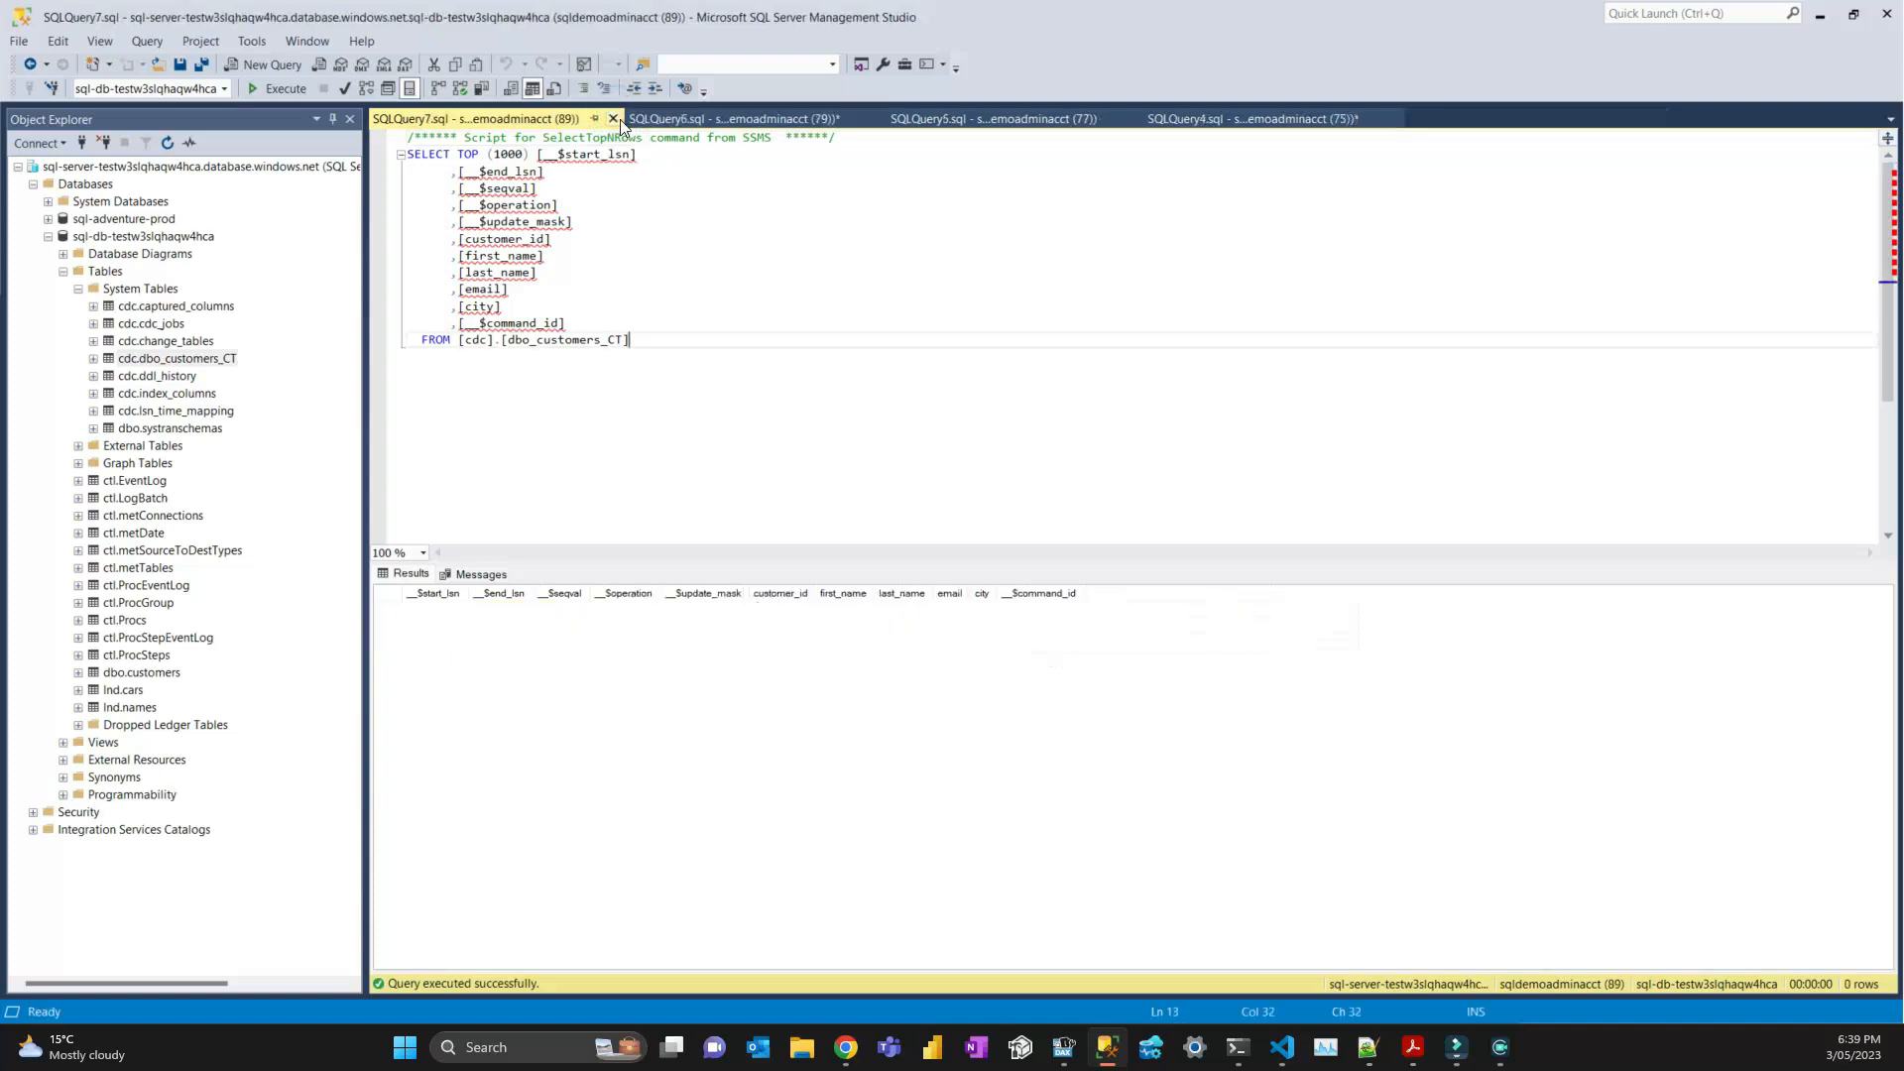
click(609, 119)
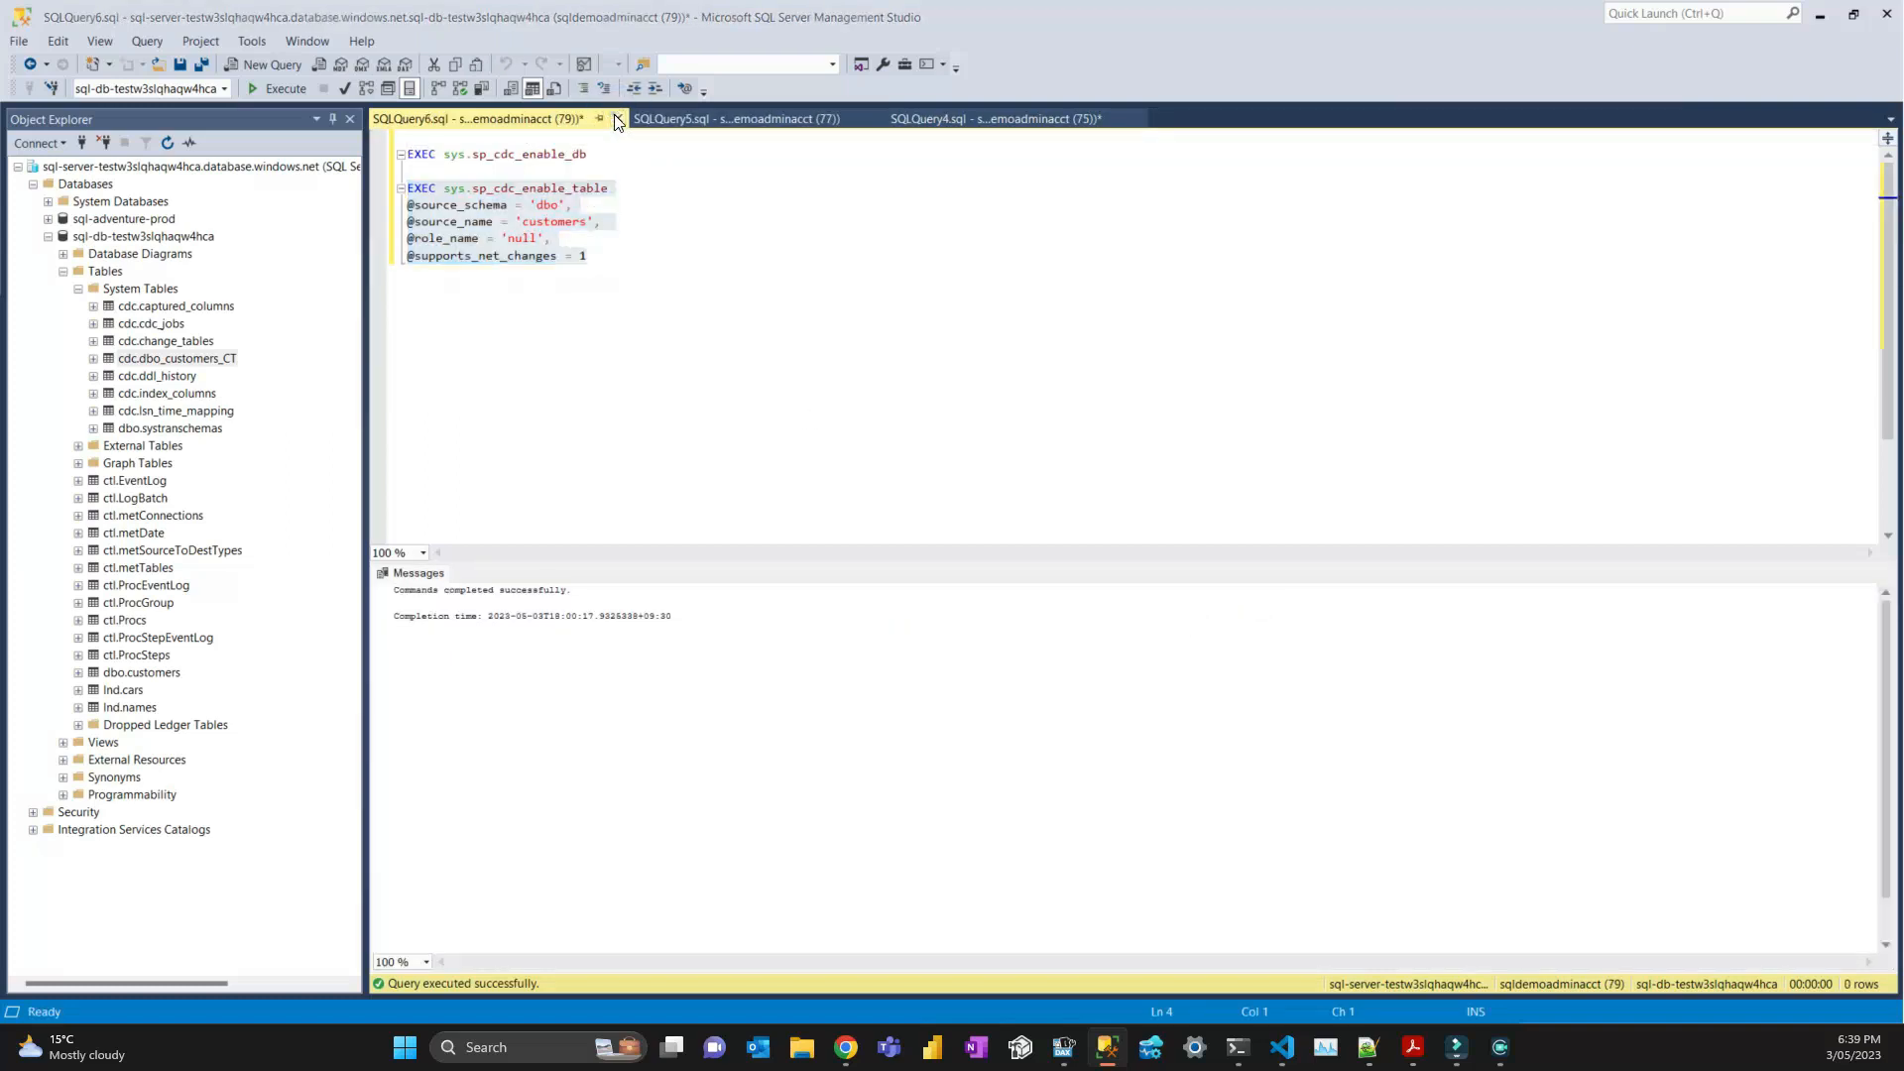
click(617, 117)
click(1027, 657)
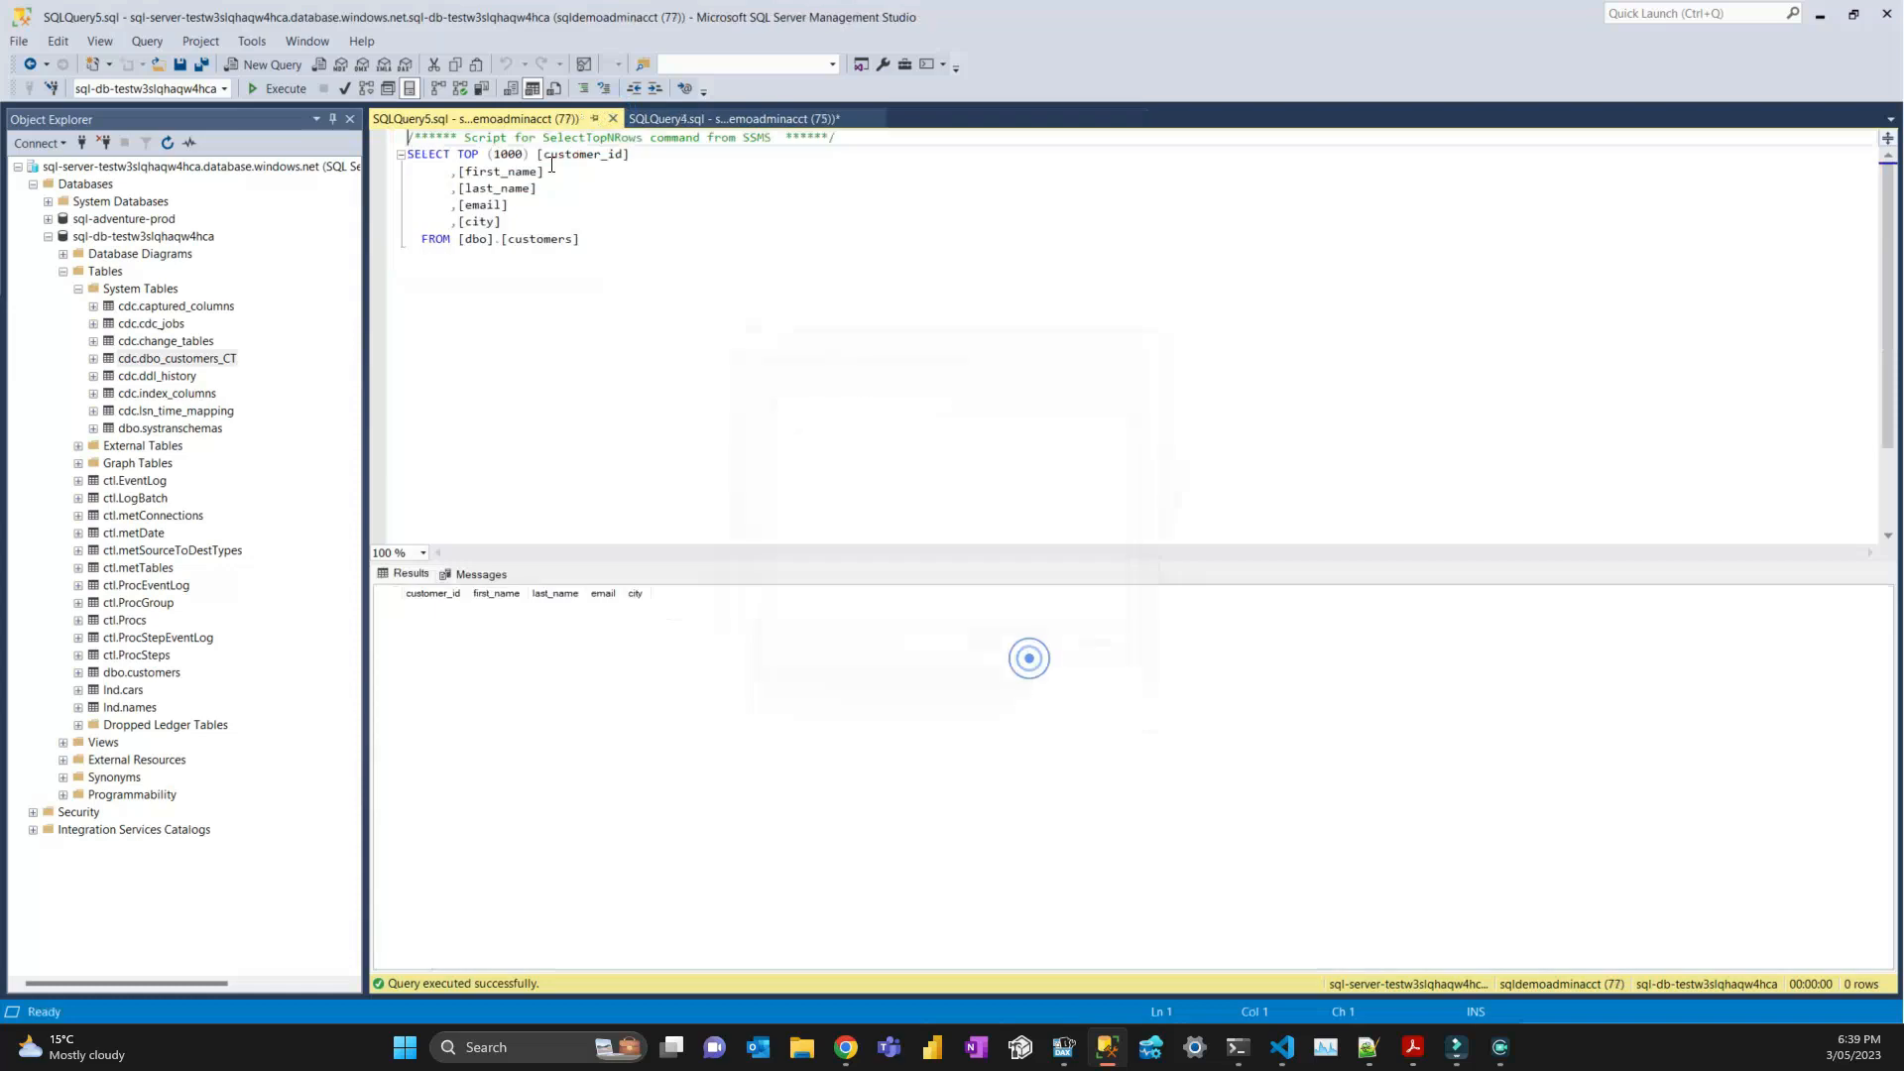
click(614, 118)
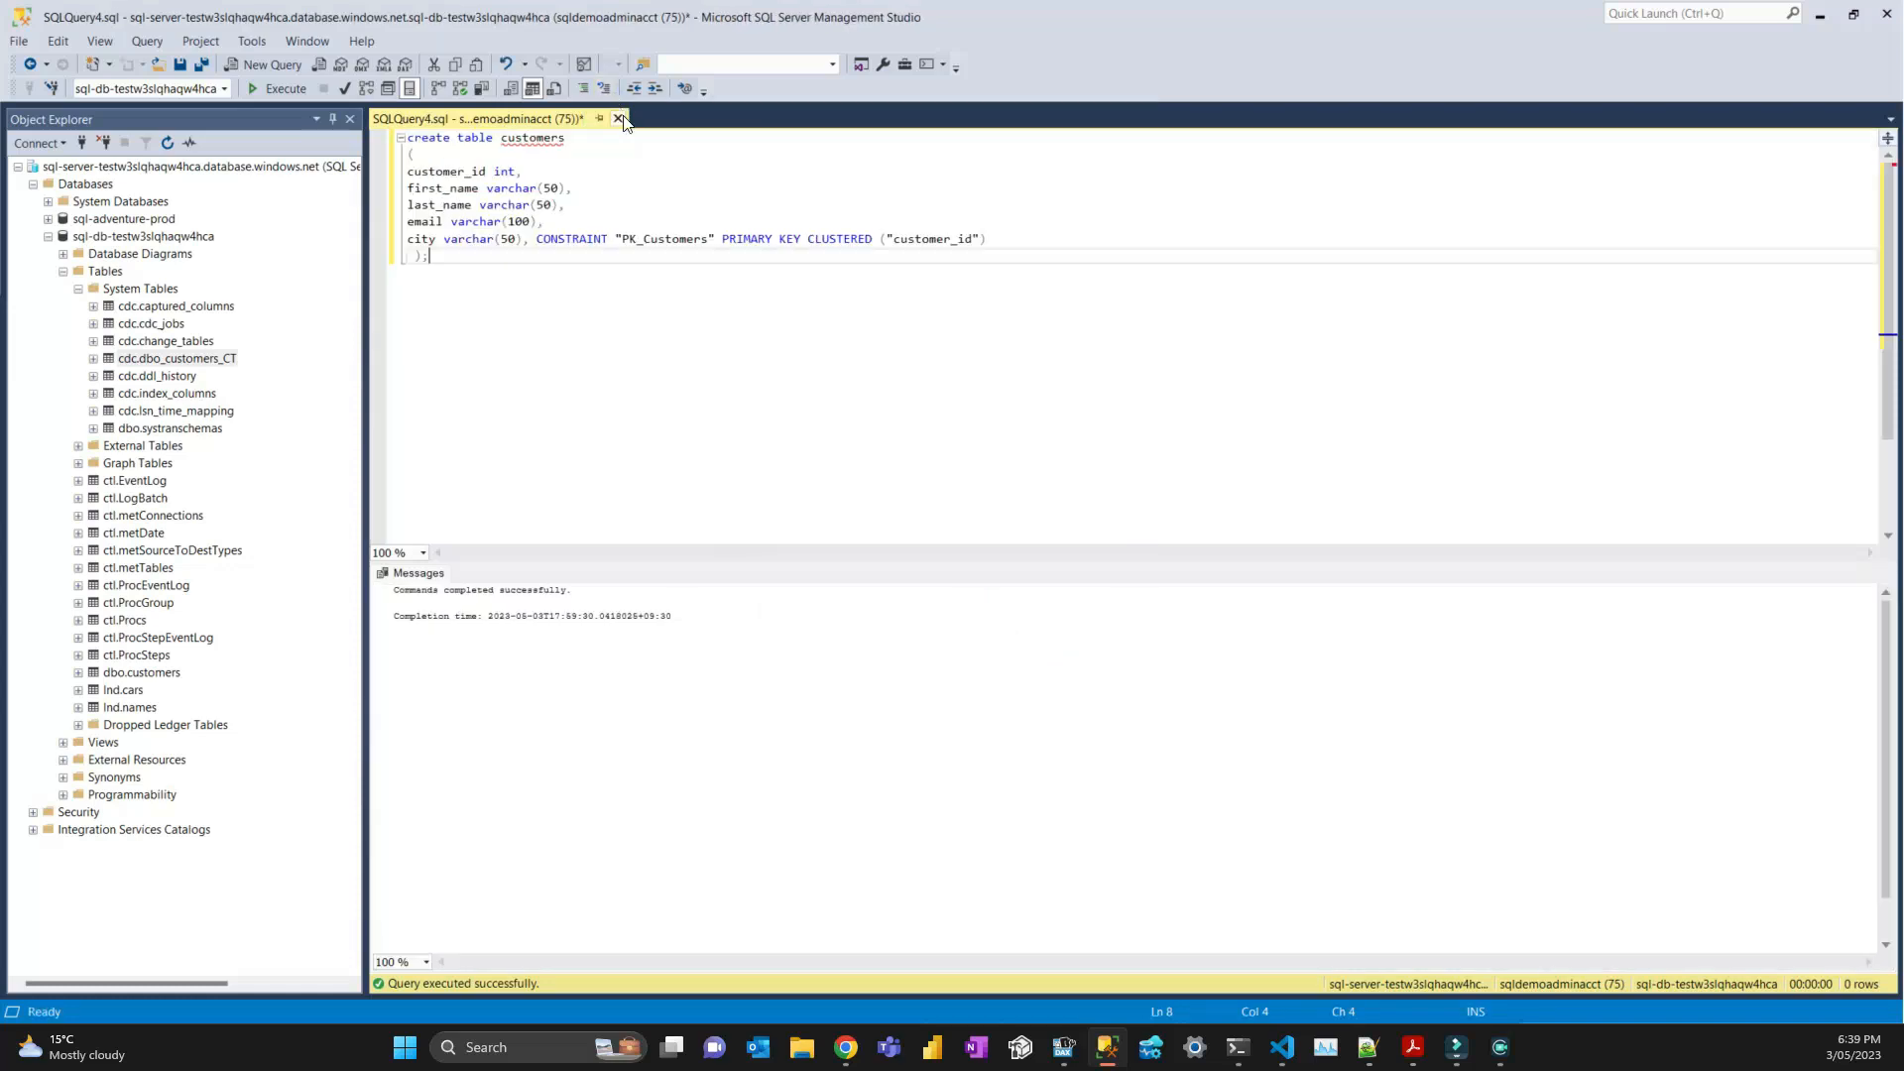
click(622, 118)
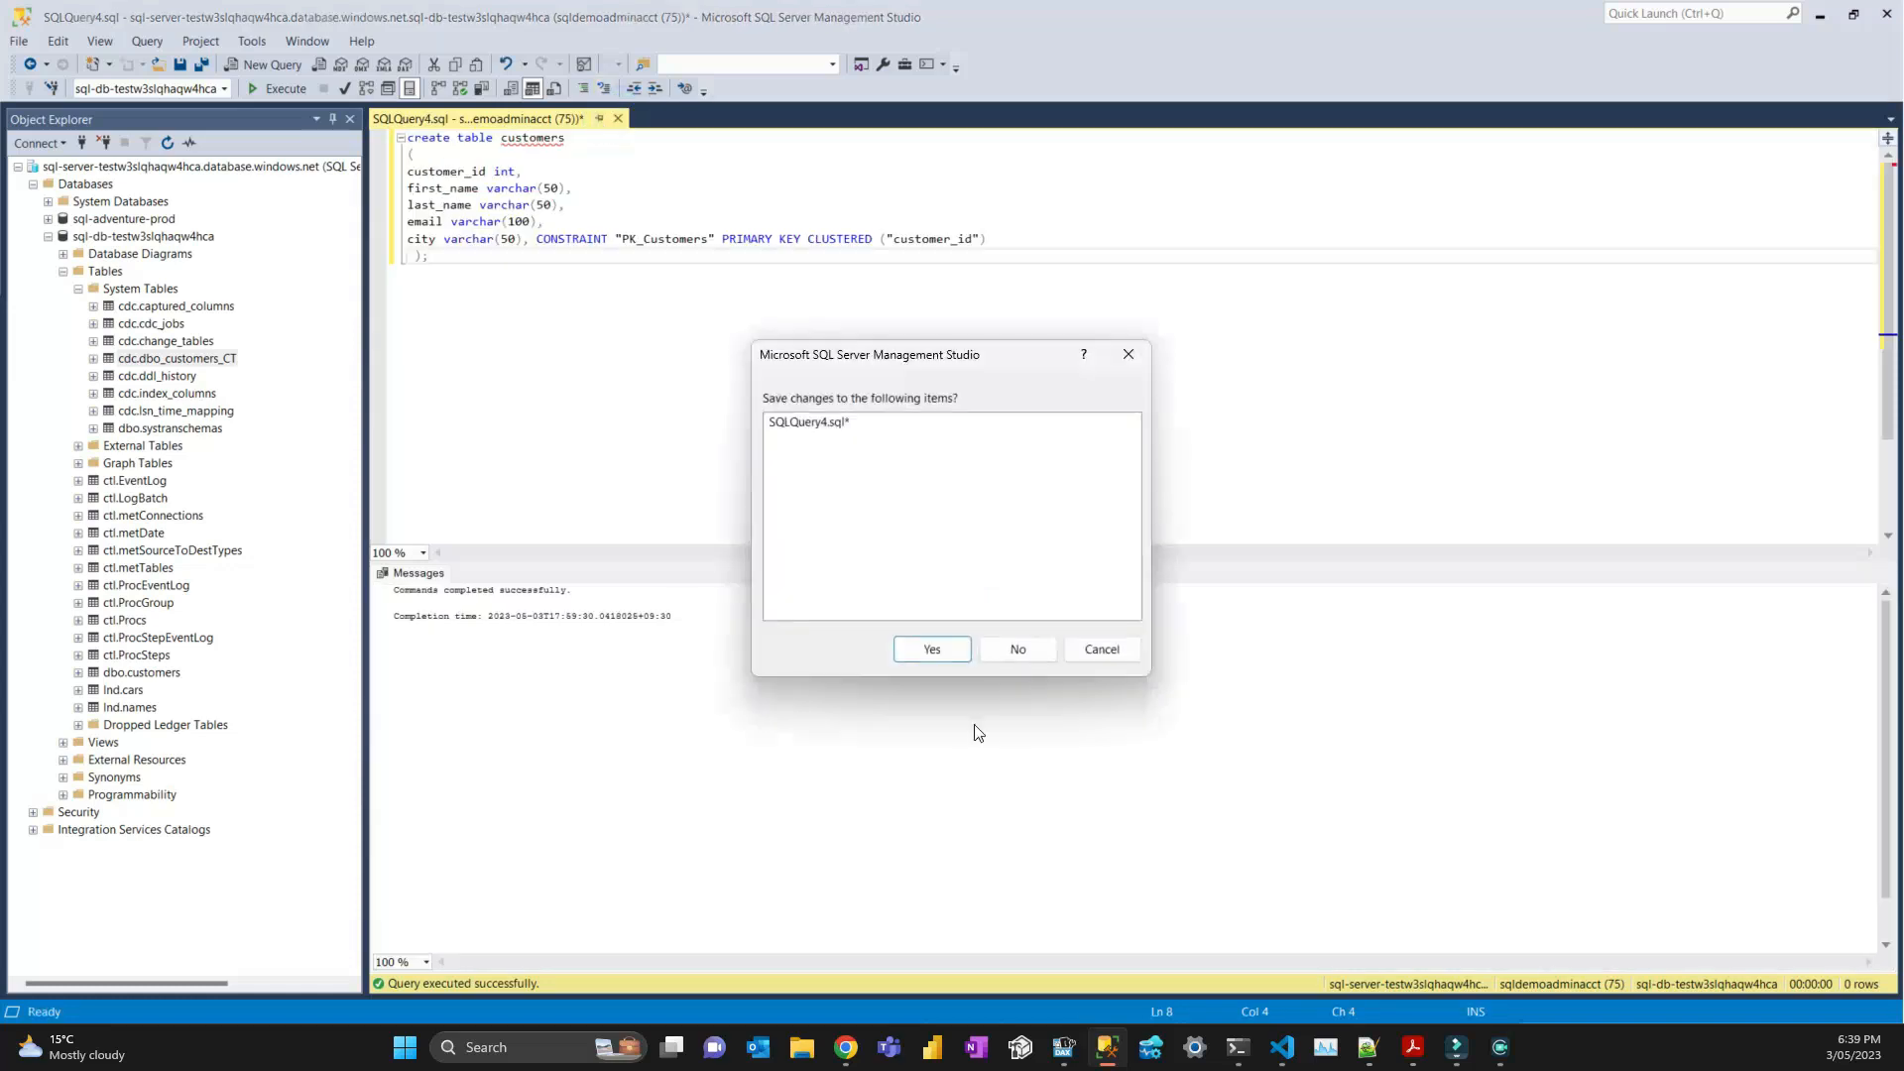
click(1017, 652)
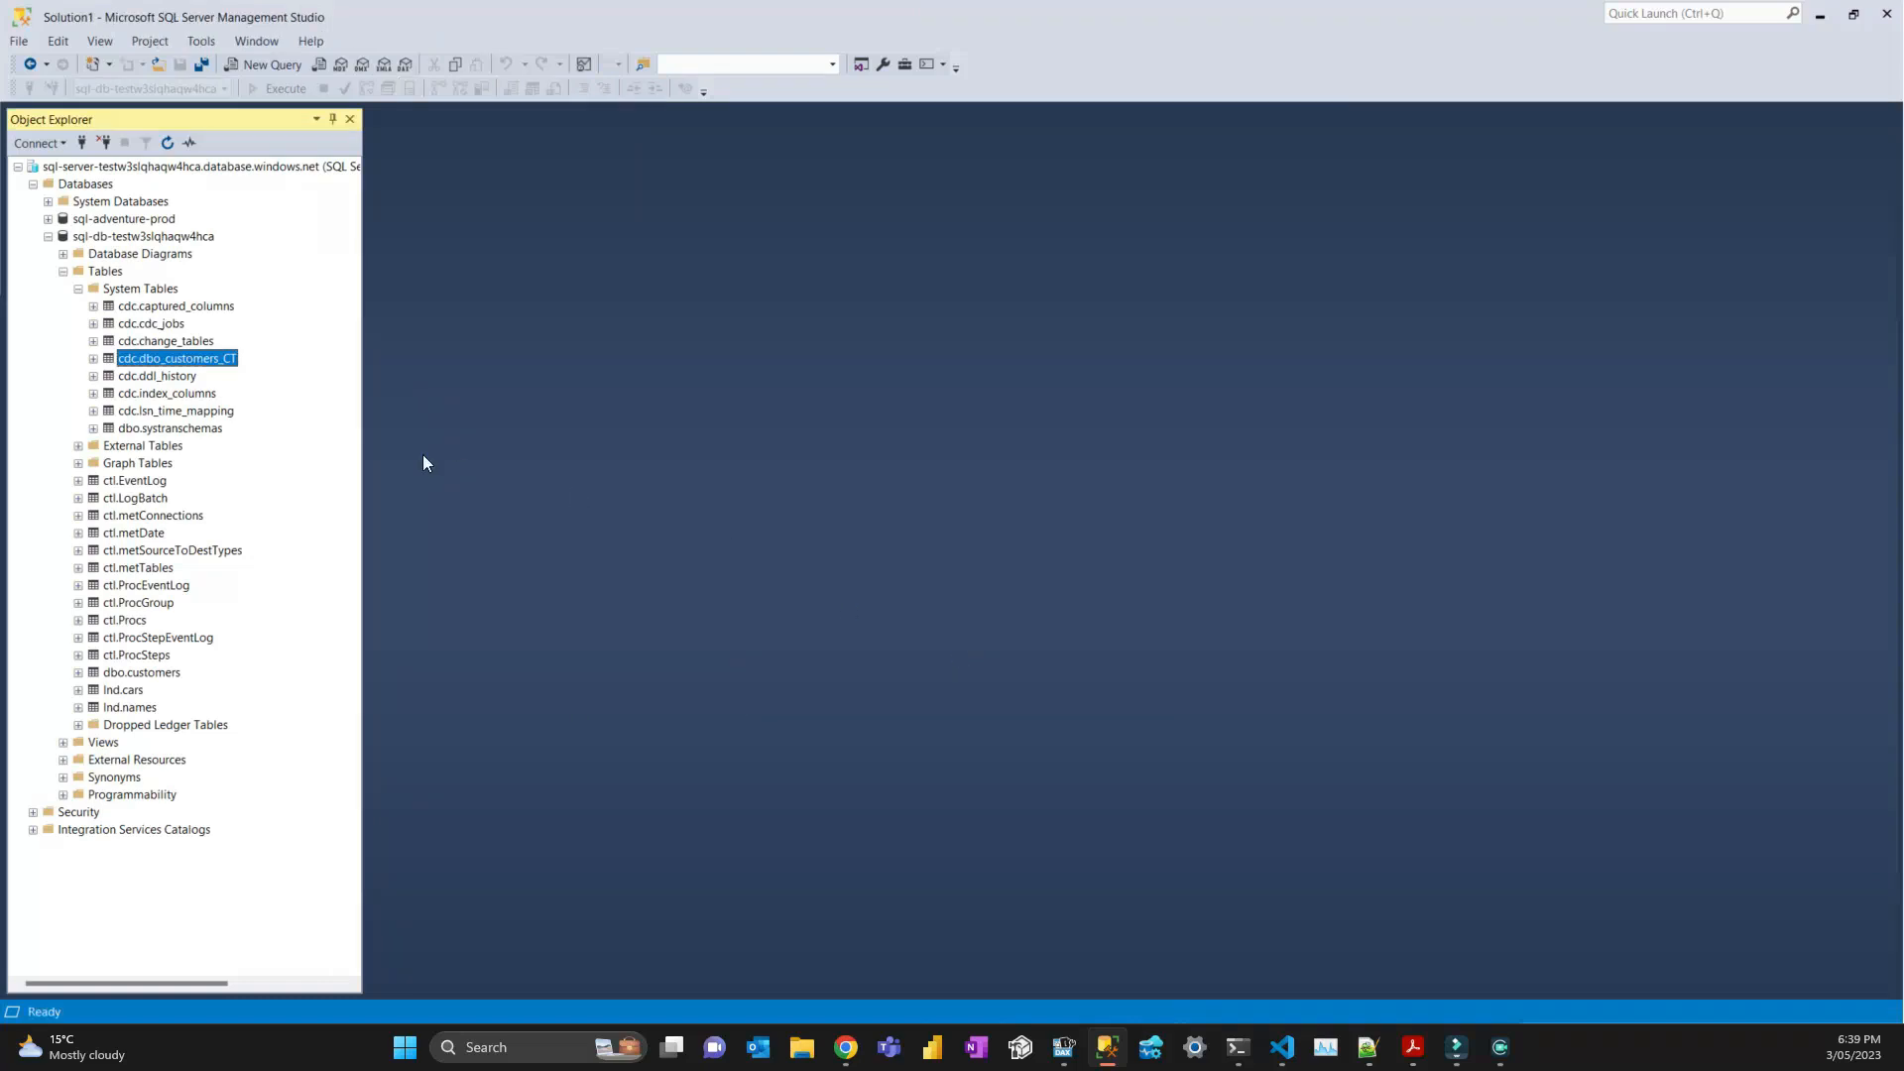
Copy the whole 00.Cleanup.sql script from Visual Studio Code into a new query in SQL Server Management Studio.
click(1280, 1047)
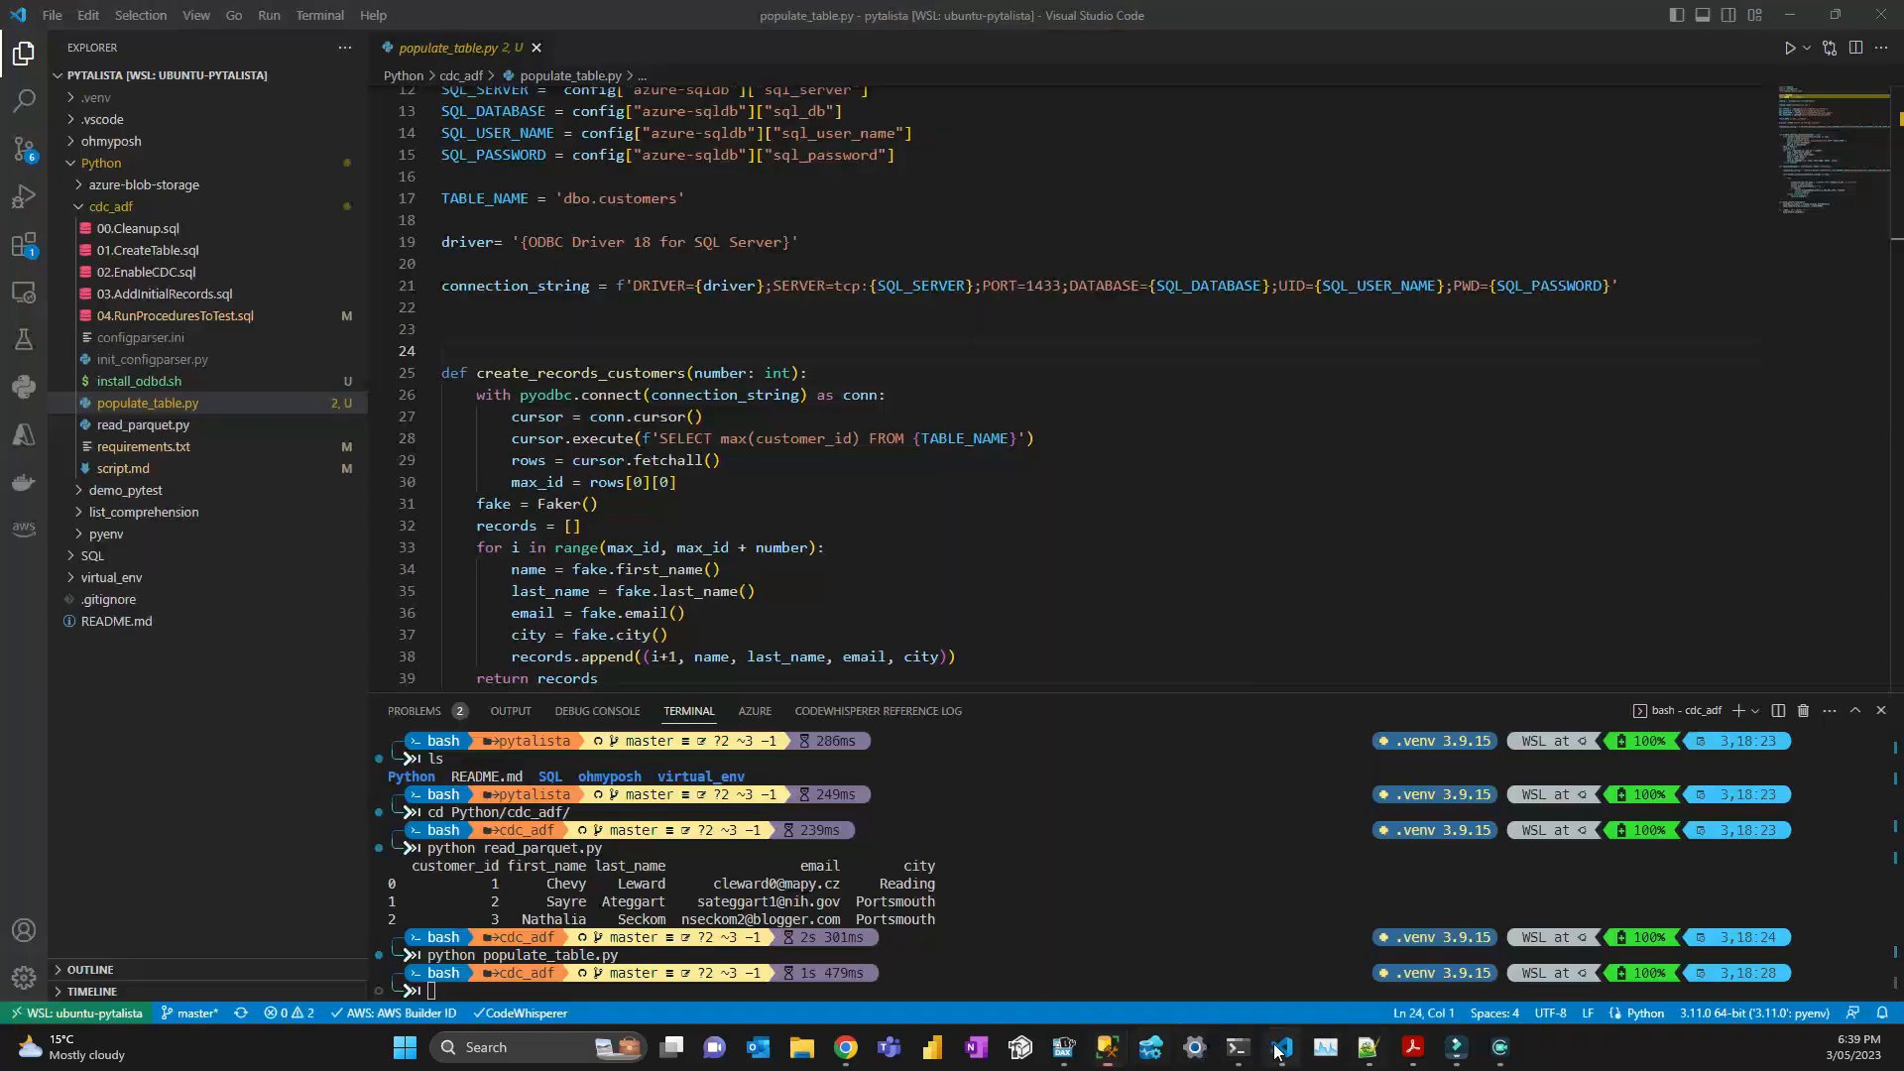
click(161, 230)
drag(666, 535, 305, 100)
key(ctrl+c)
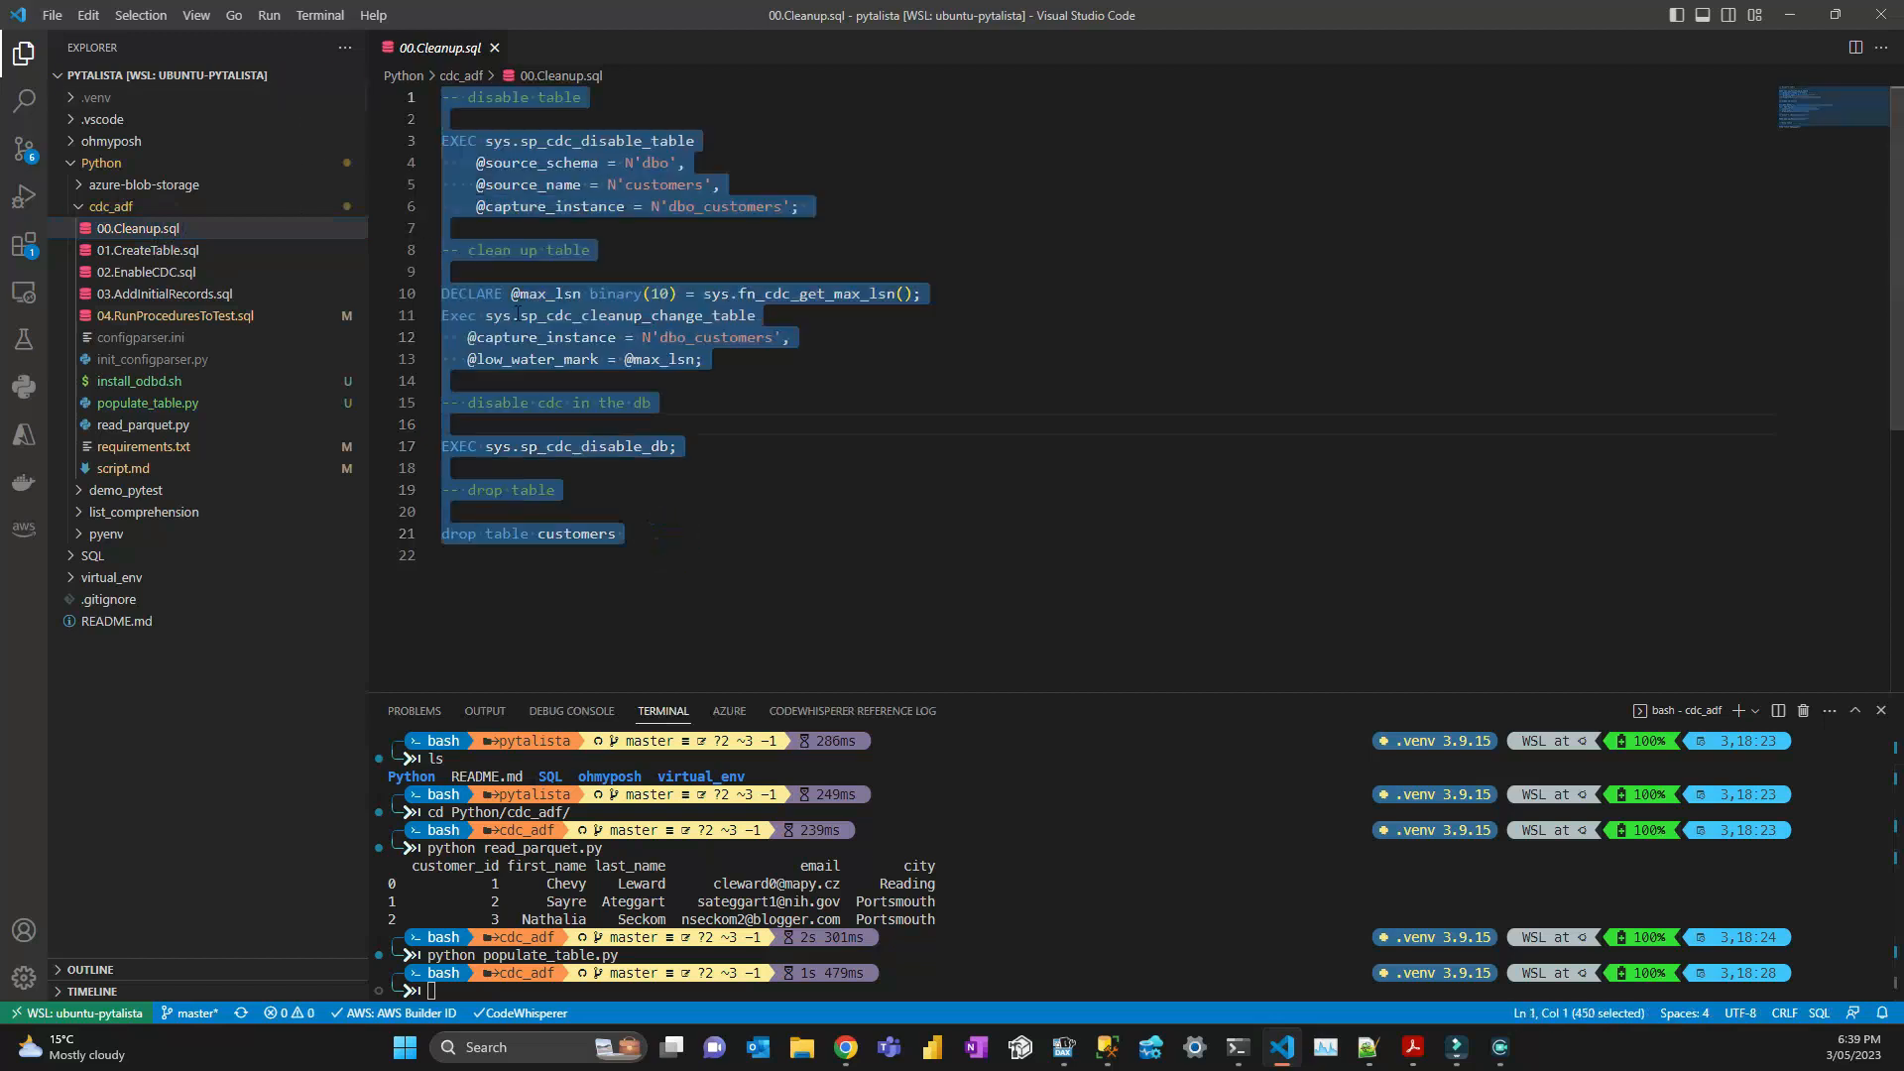
key(alt+Tab)
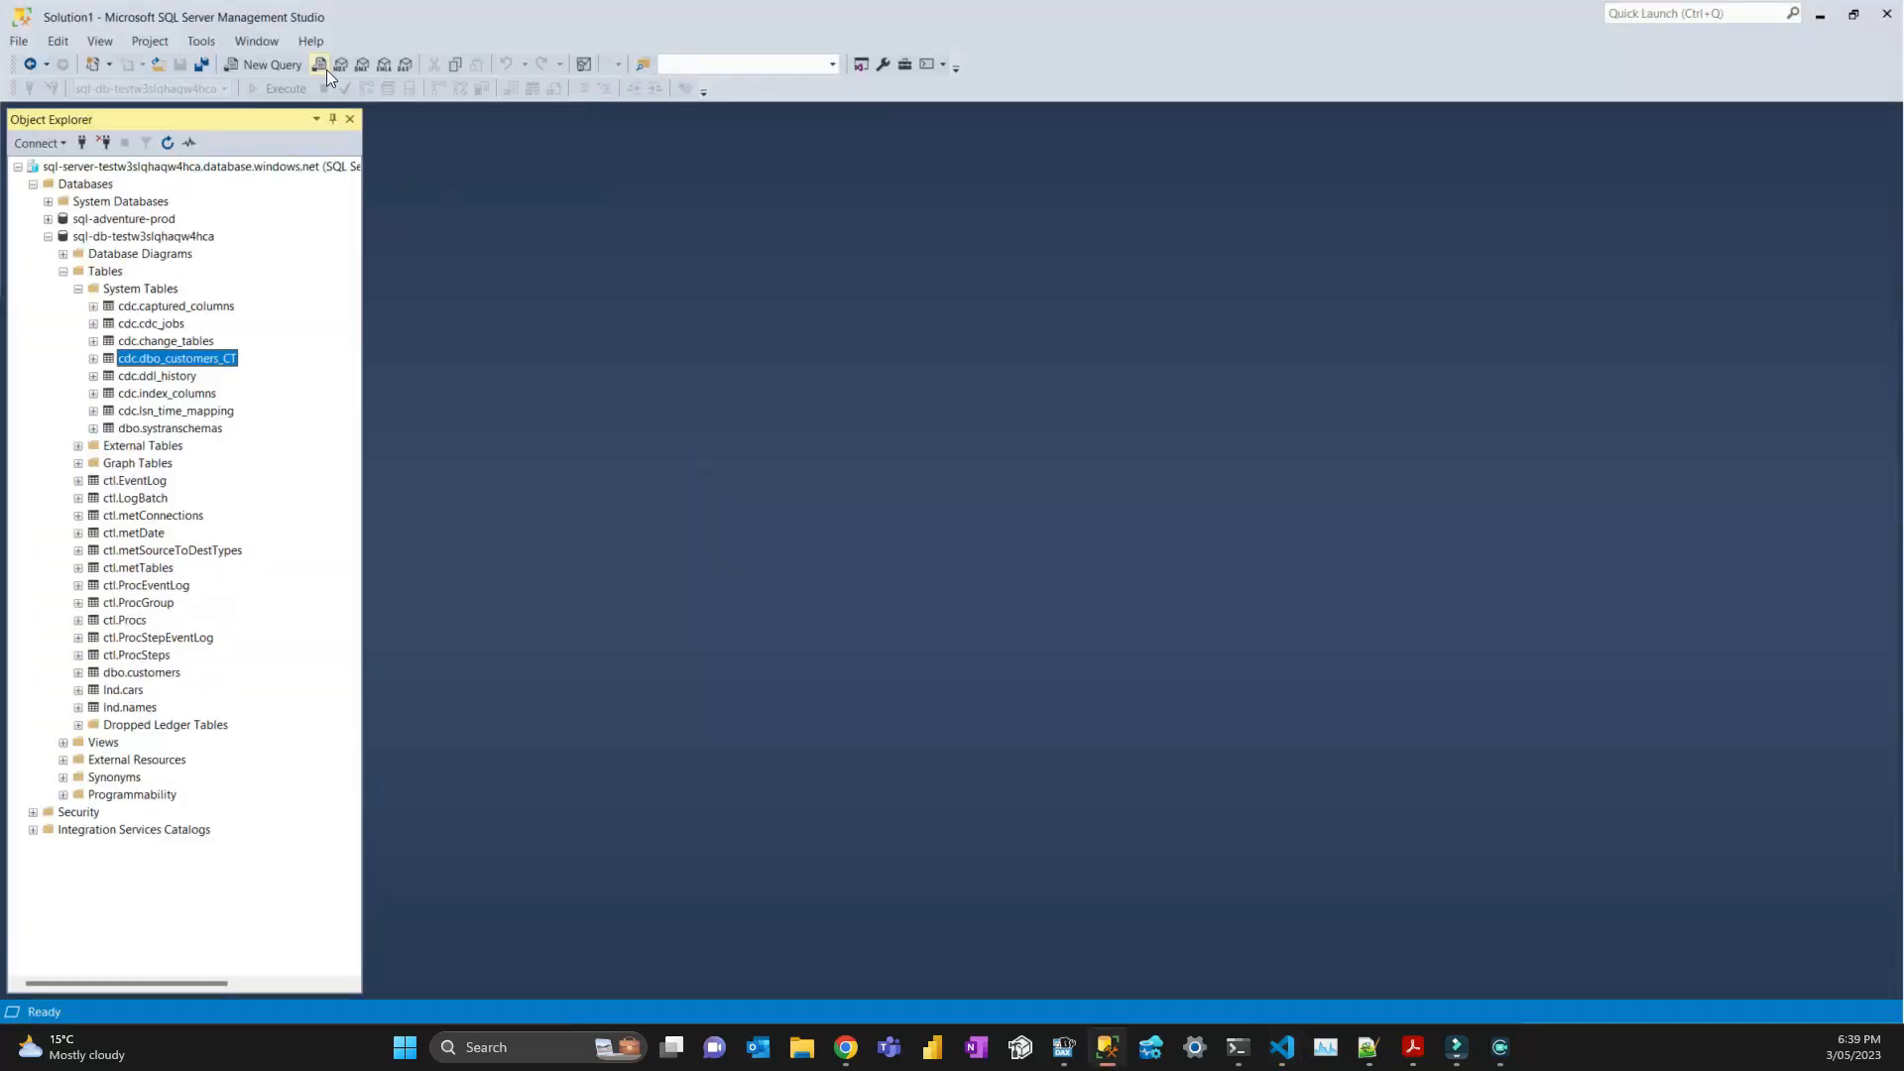
click(255, 65)
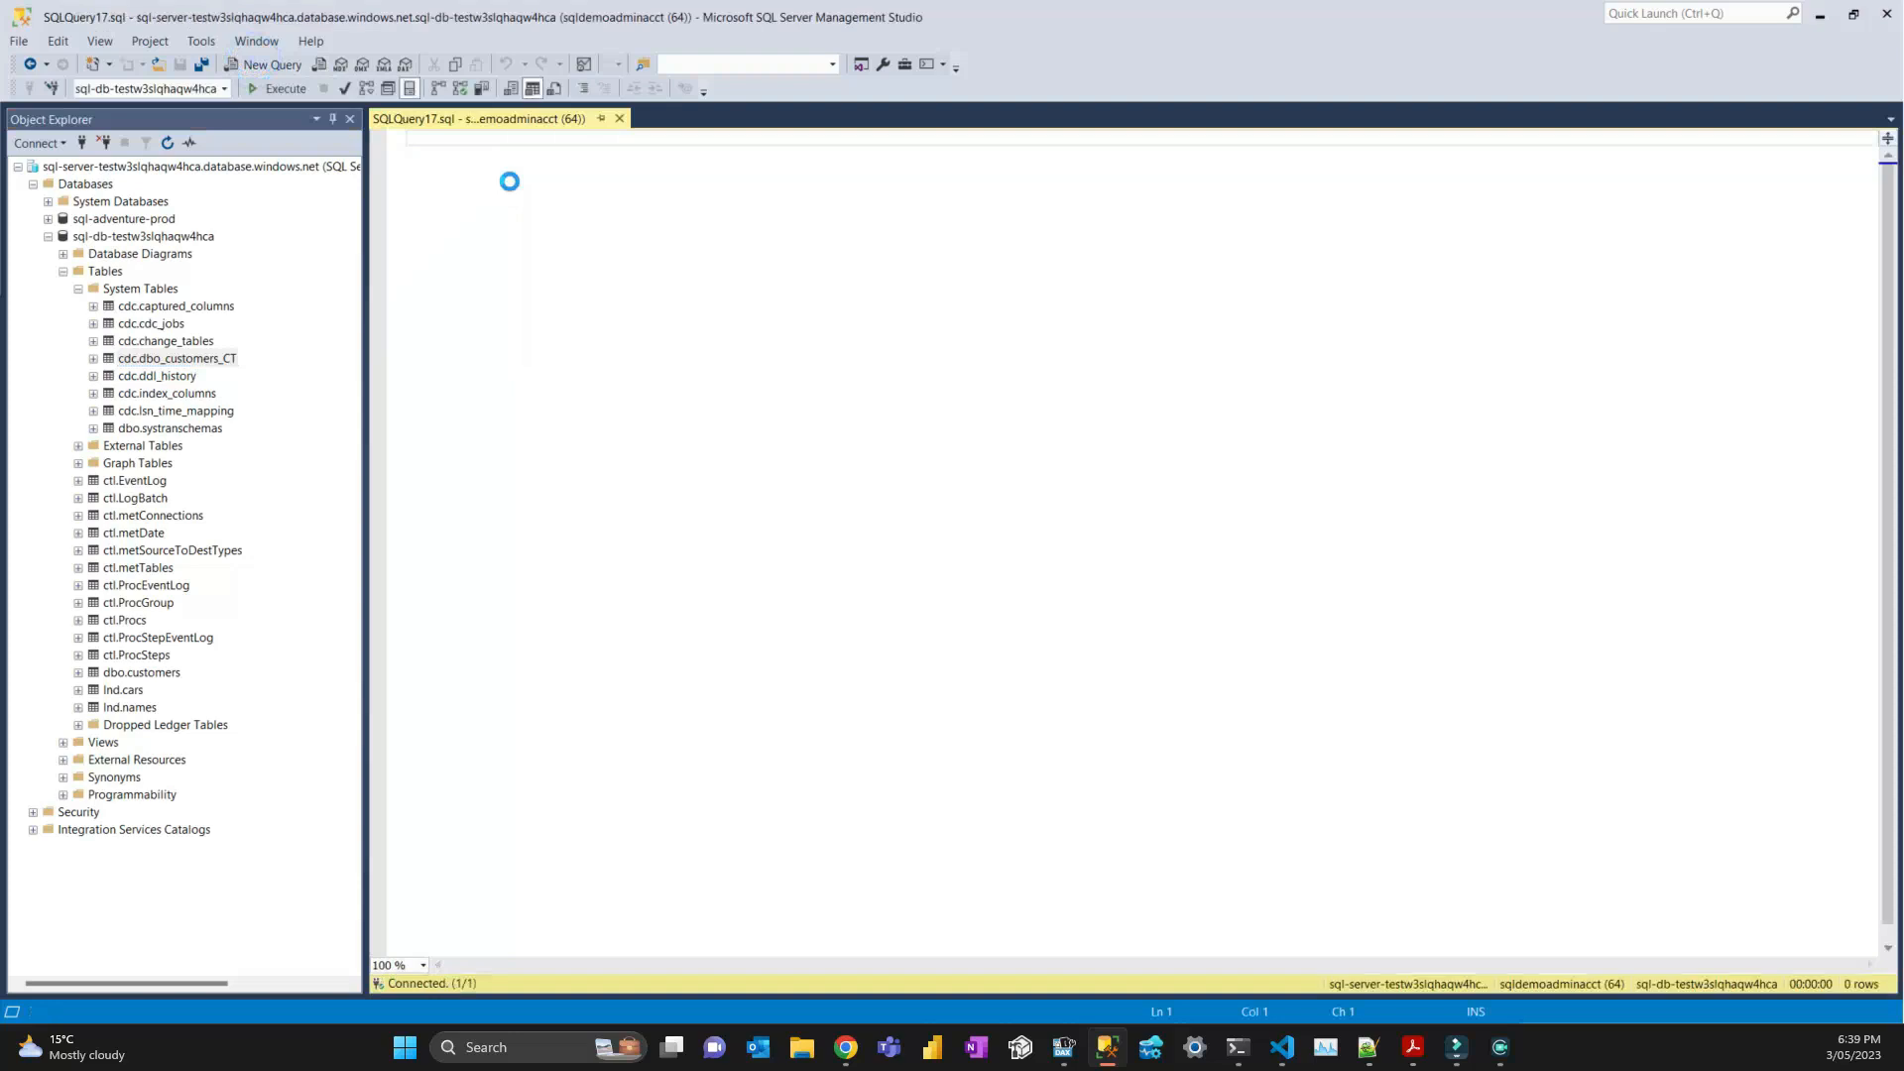
key(ctrl+v)
click(721, 232)
drag(740, 219, 315, 175)
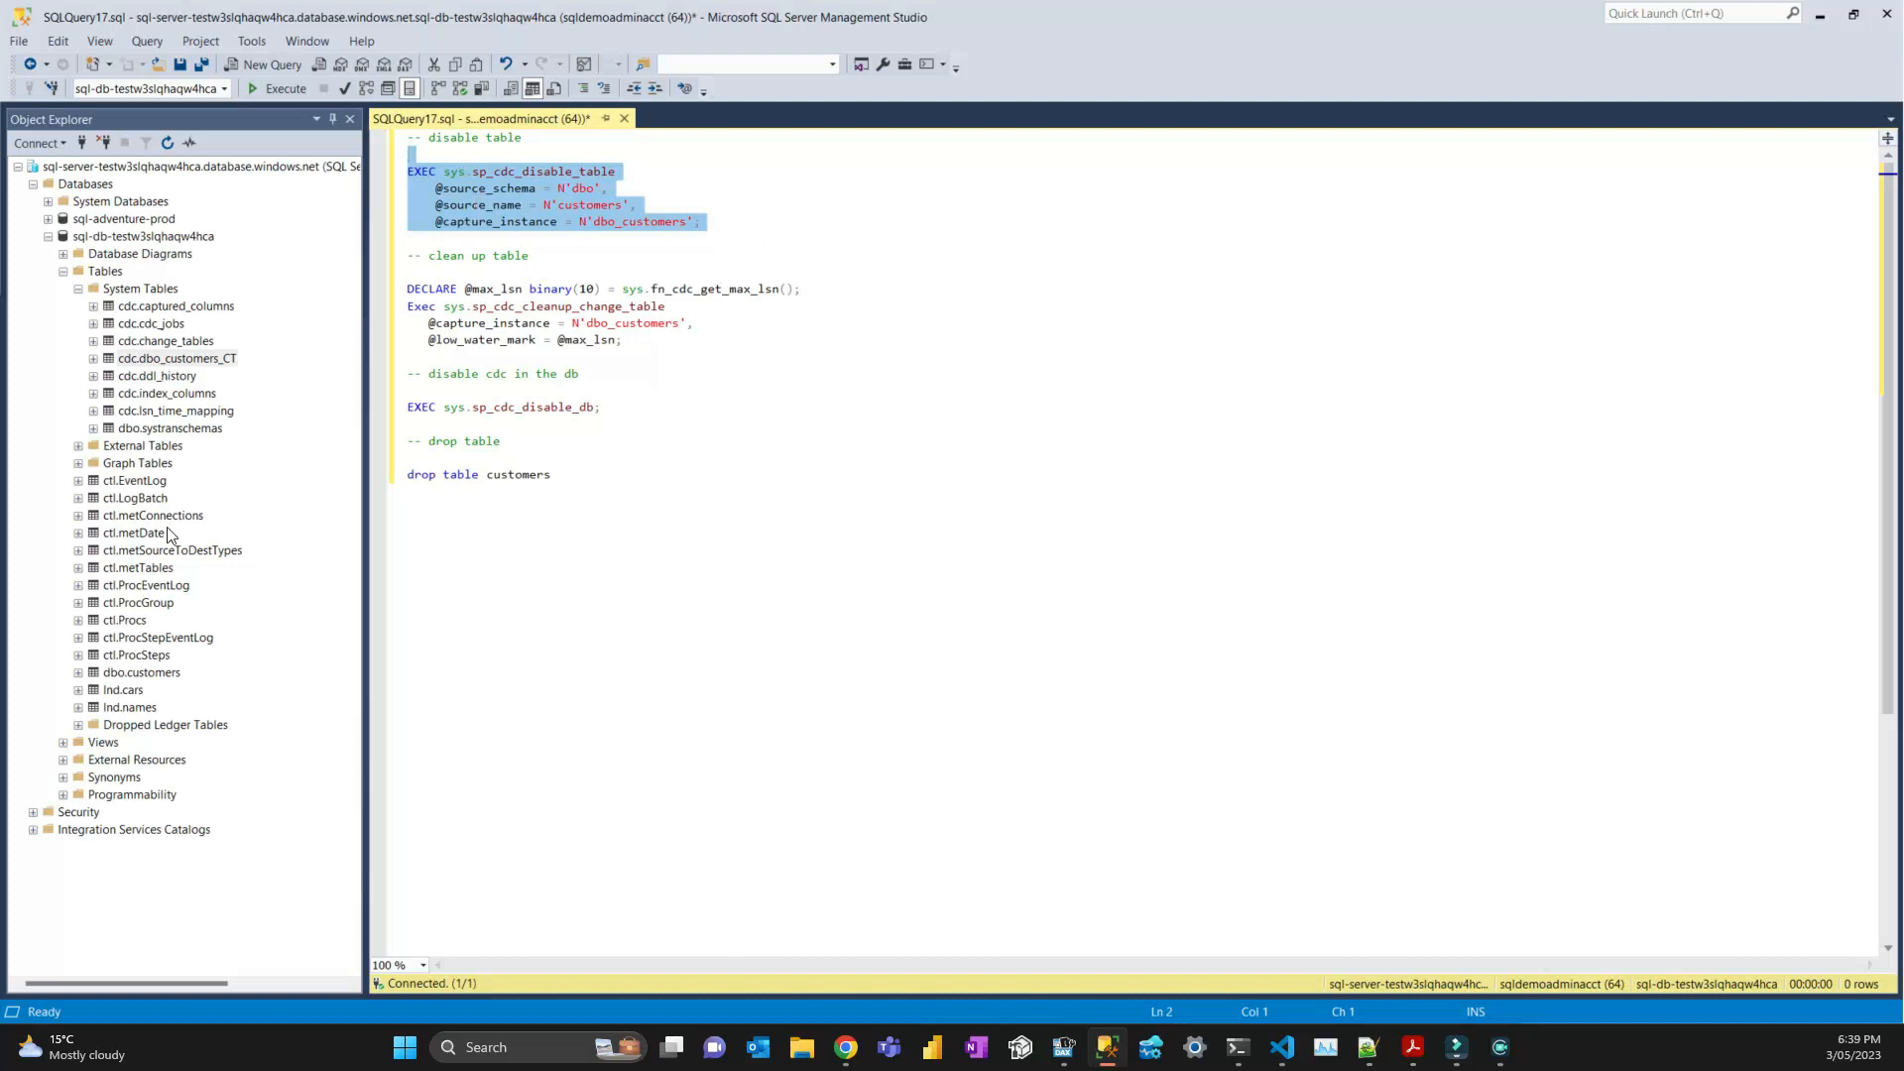
click(278, 88)
drag(637, 347, 407, 288)
click(294, 91)
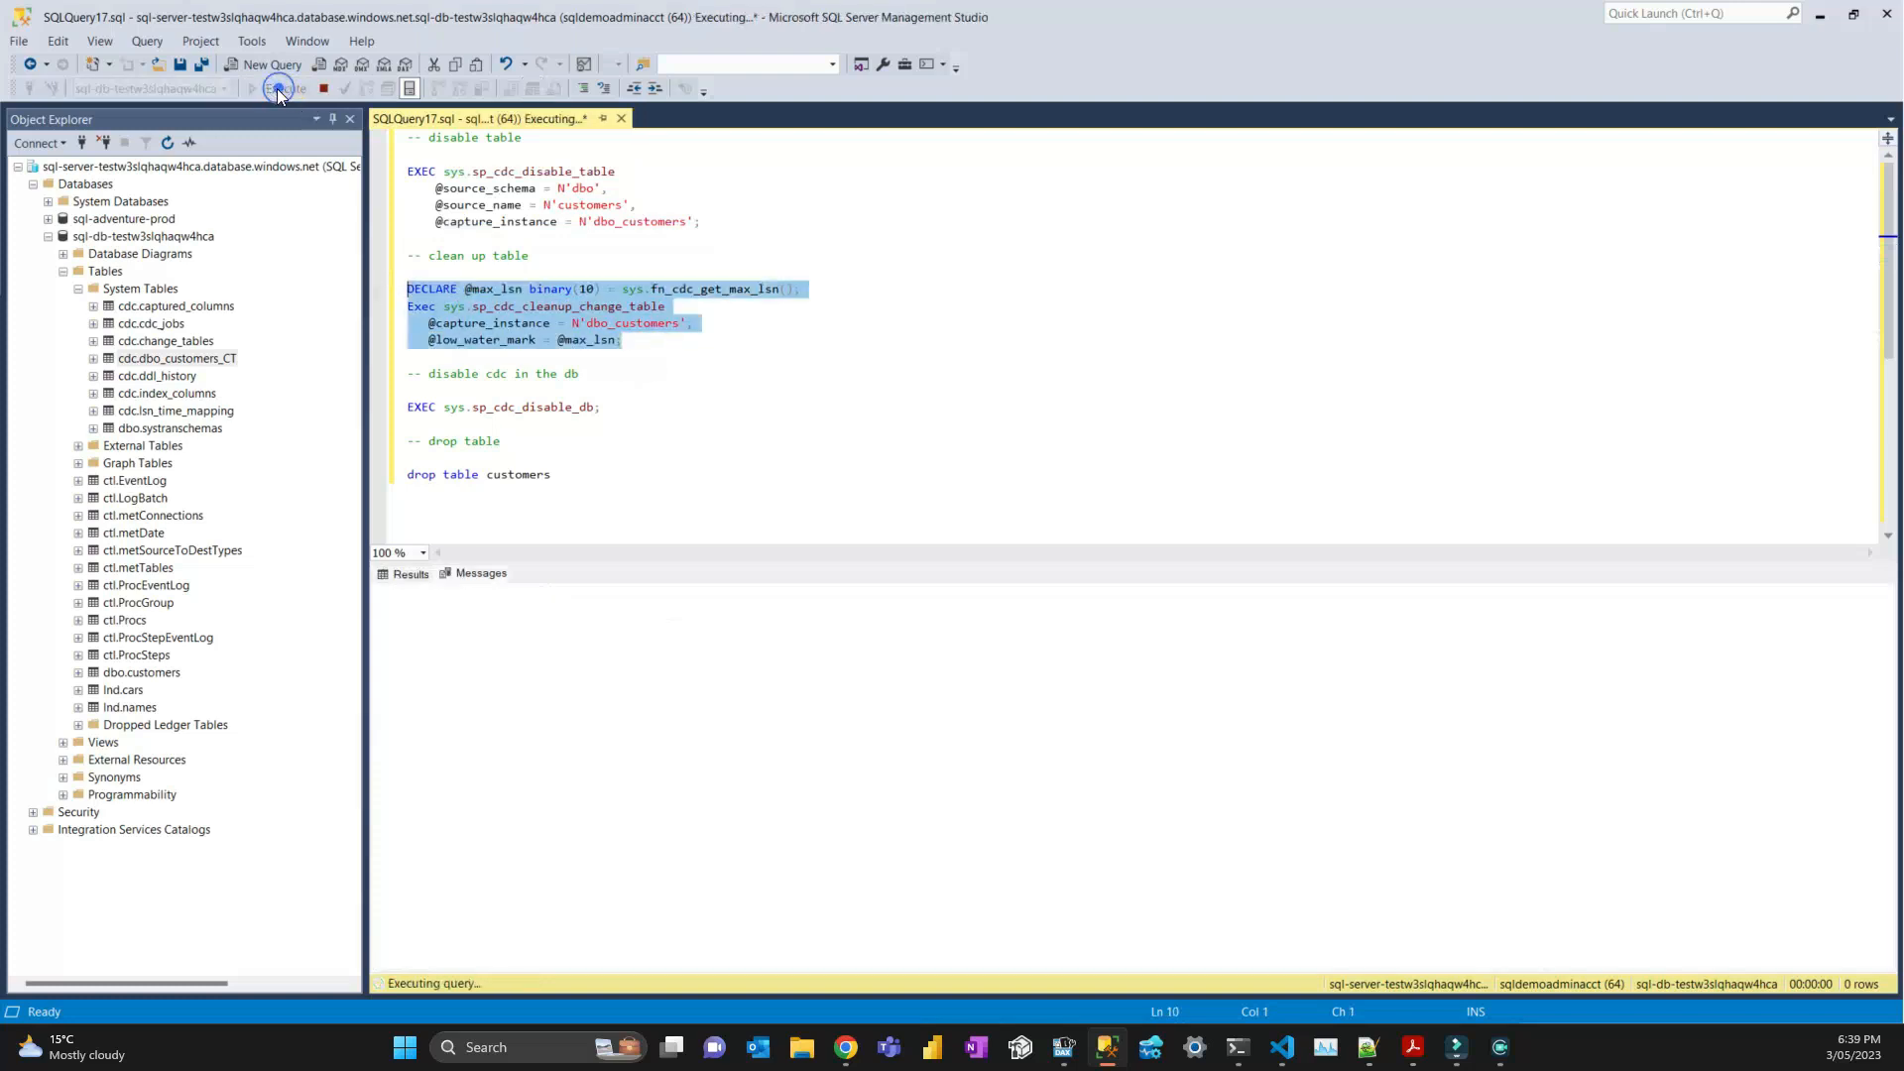
Disable change data capture in the database with sp_cdc_disable_db and refresh the System Tables folder.
drag(635, 409, 407, 409)
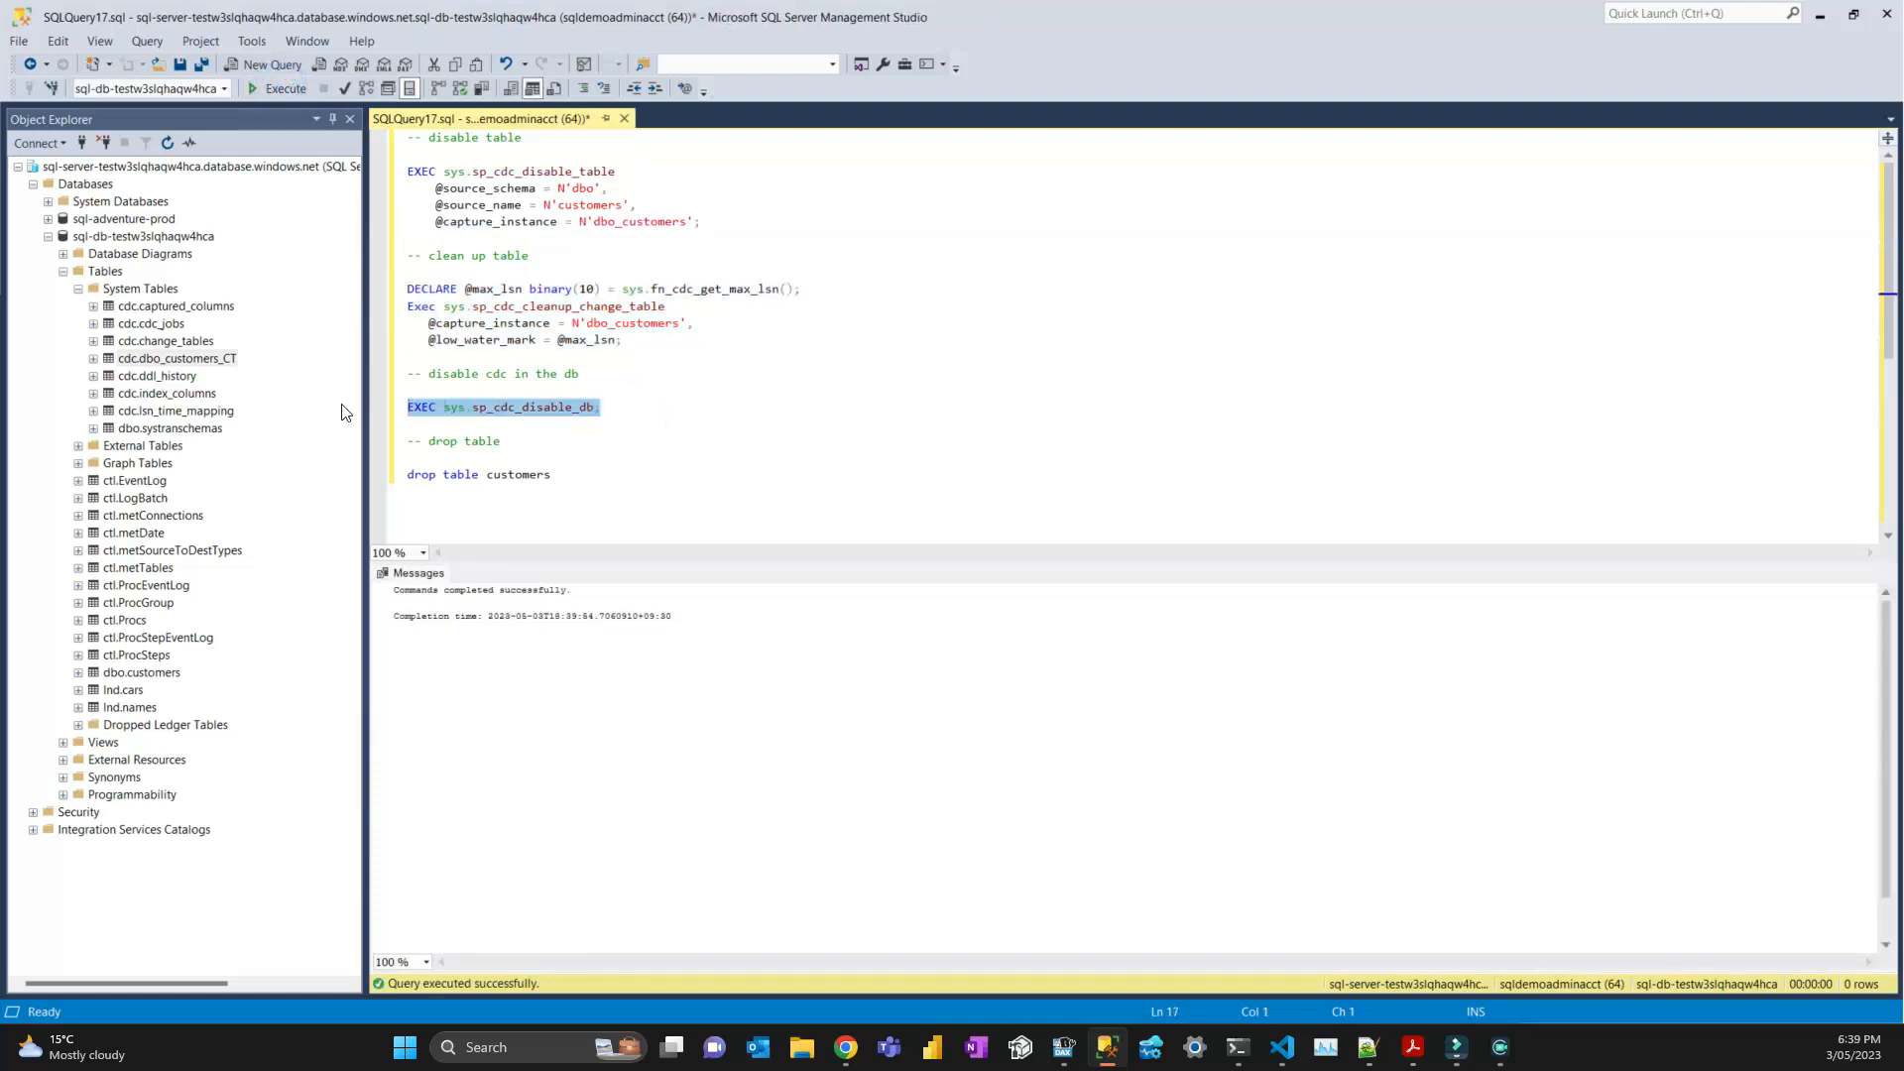
click(288, 92)
click(109, 286)
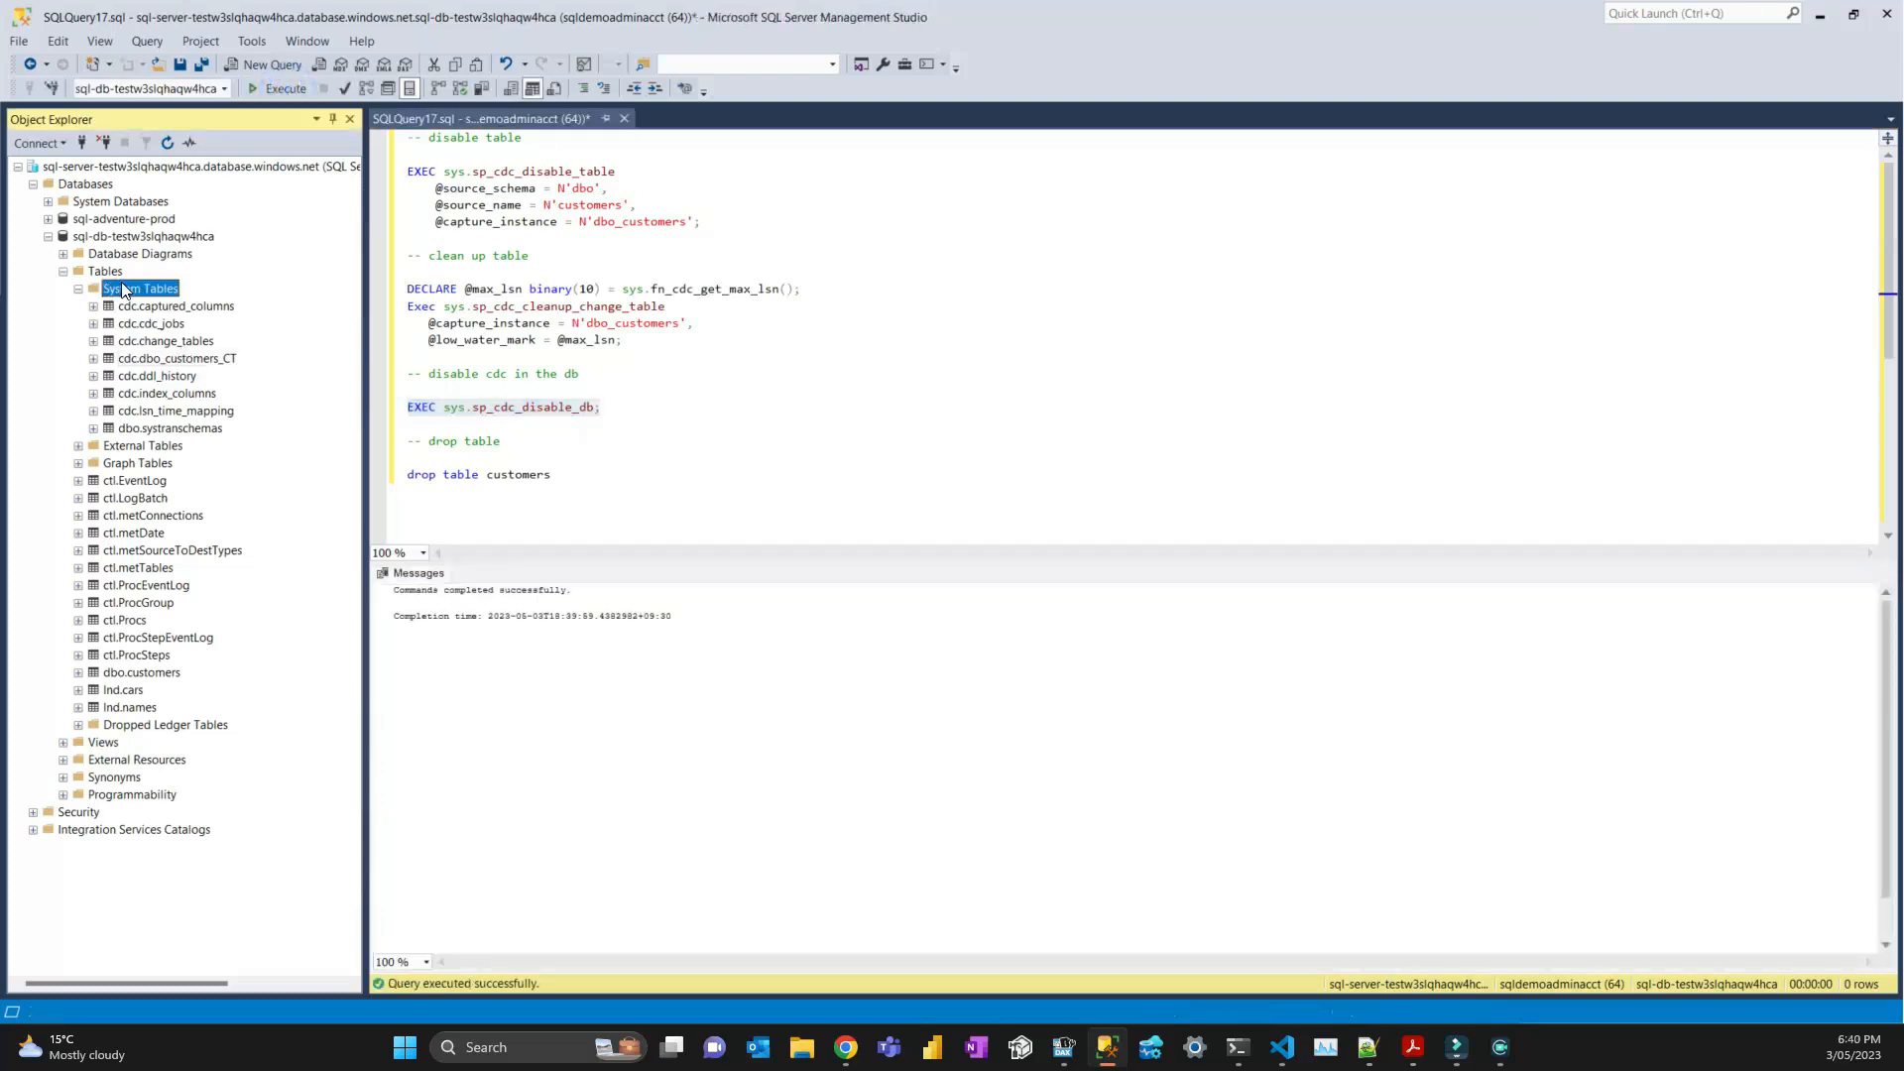
right_click(125, 290)
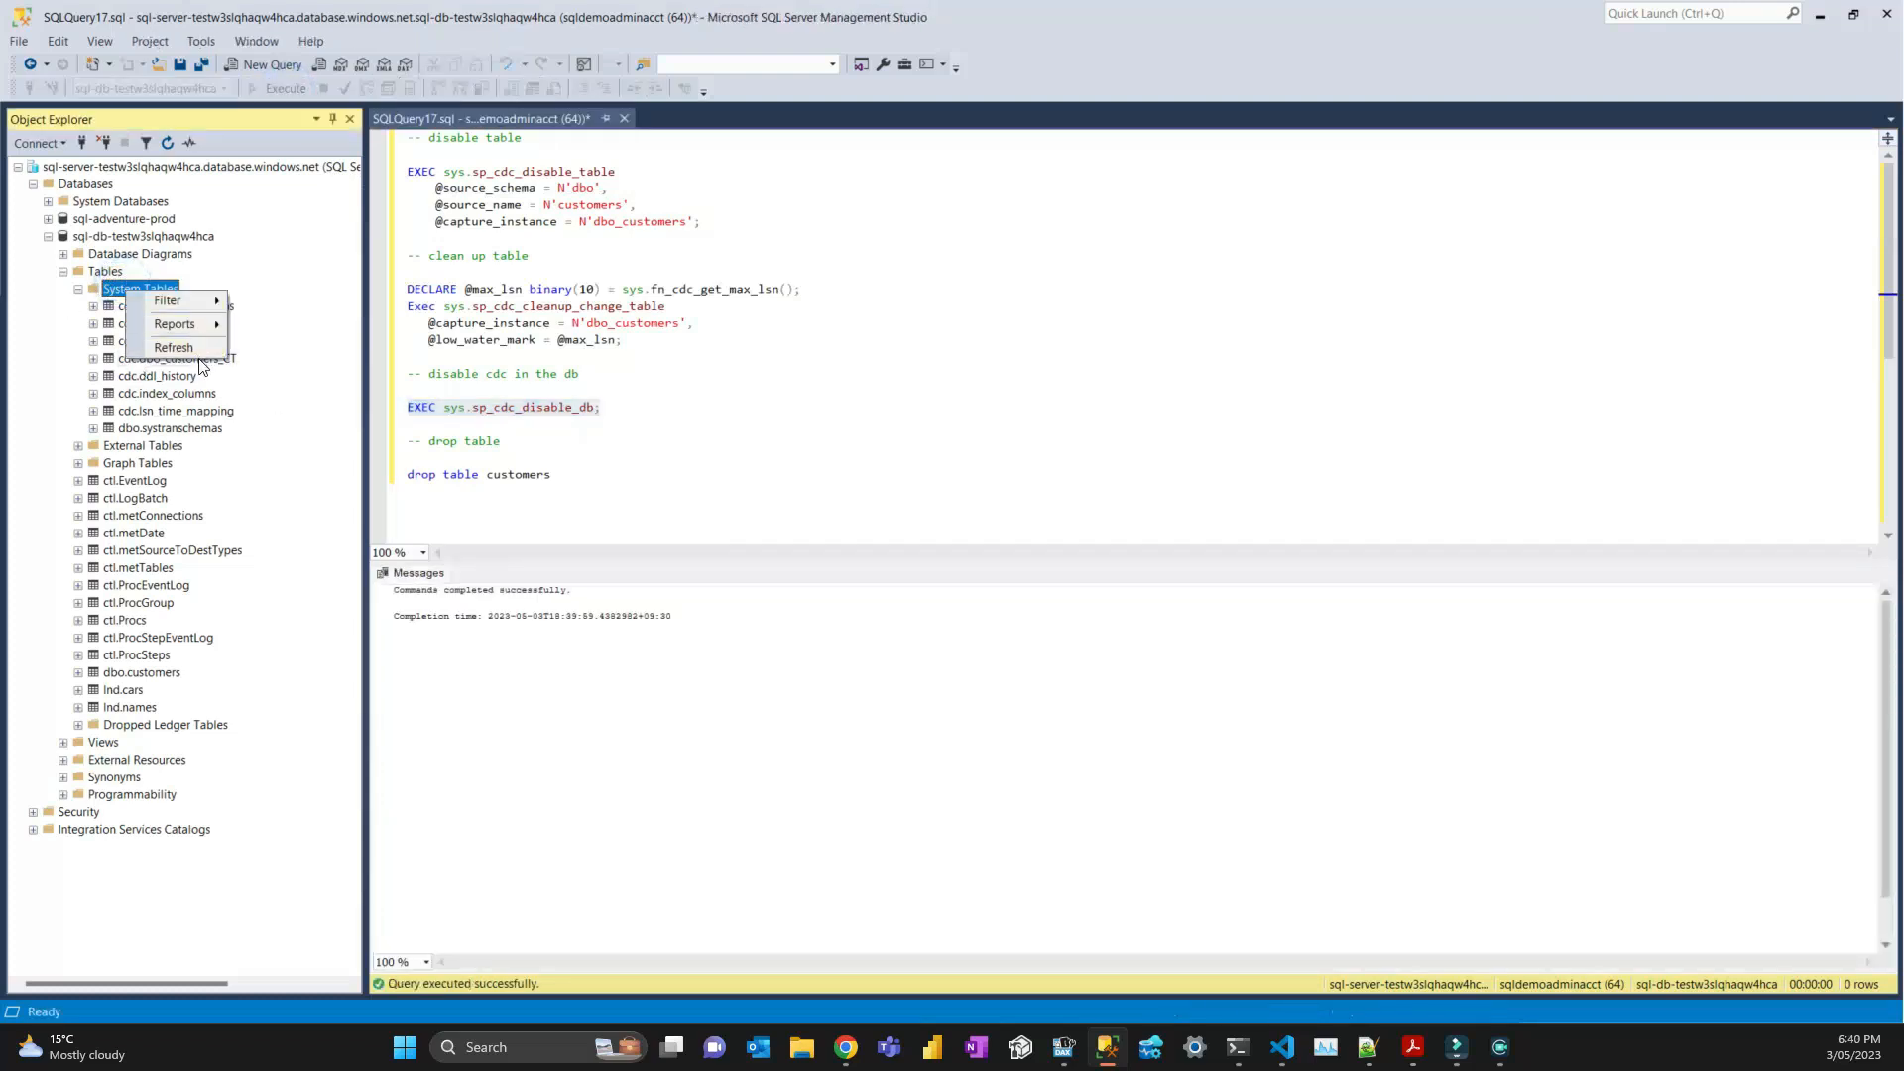
click(174, 348)
Run only the drop statement for the customers table and refresh the database's Tables folder.
click(569, 476)
key(shift+Home)
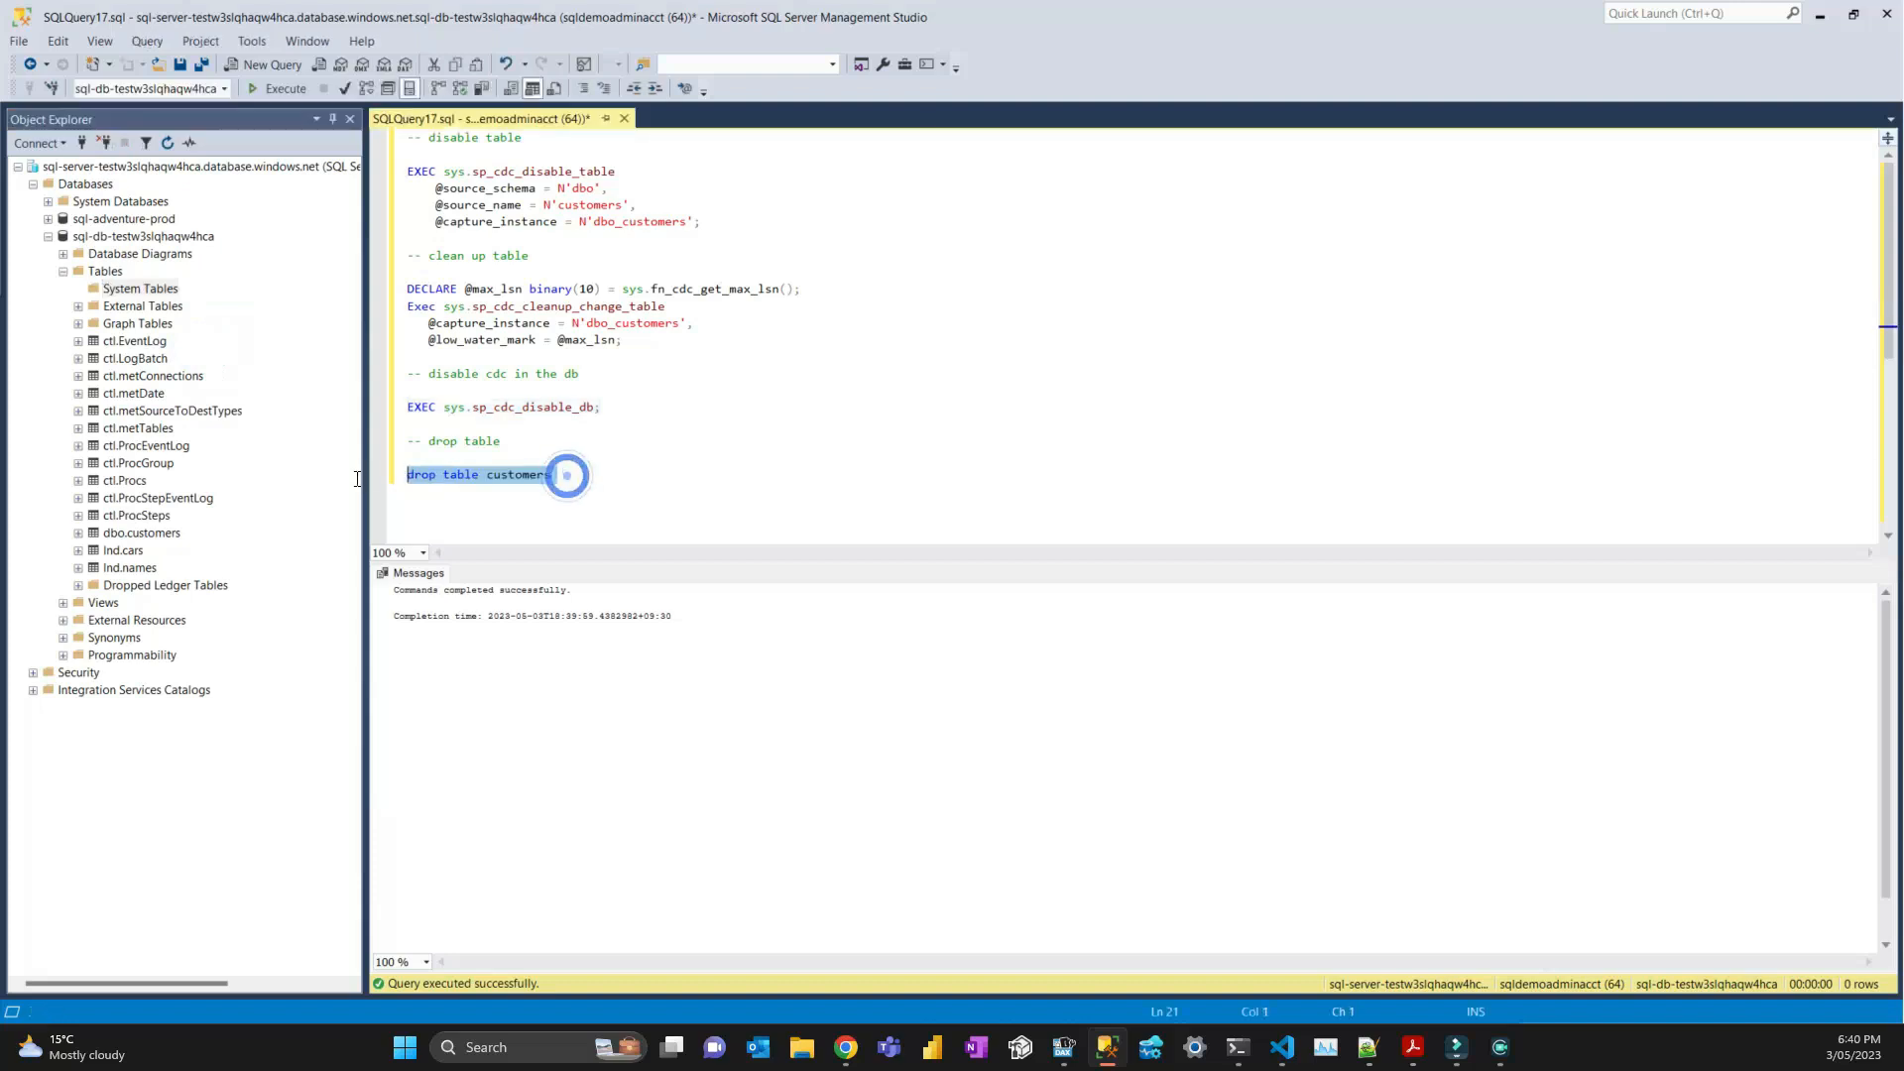
click(286, 88)
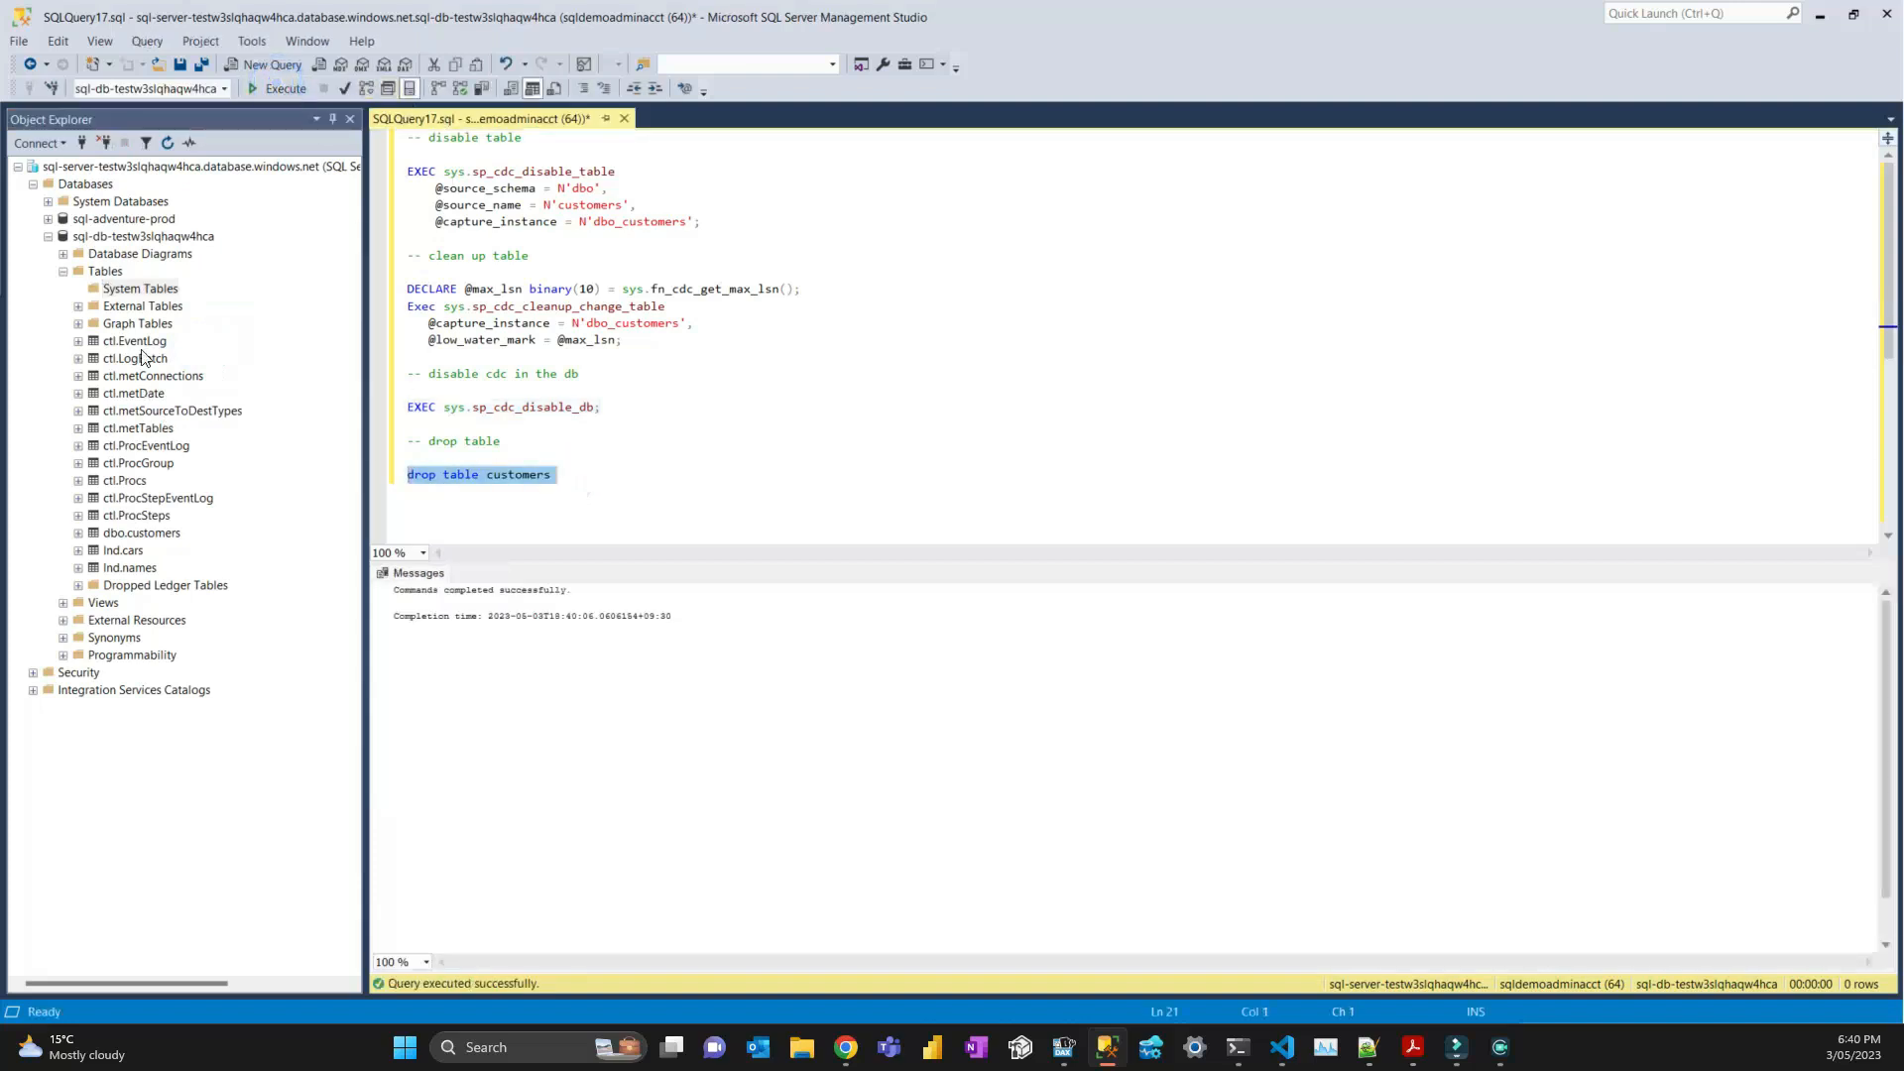
right_click(103, 271)
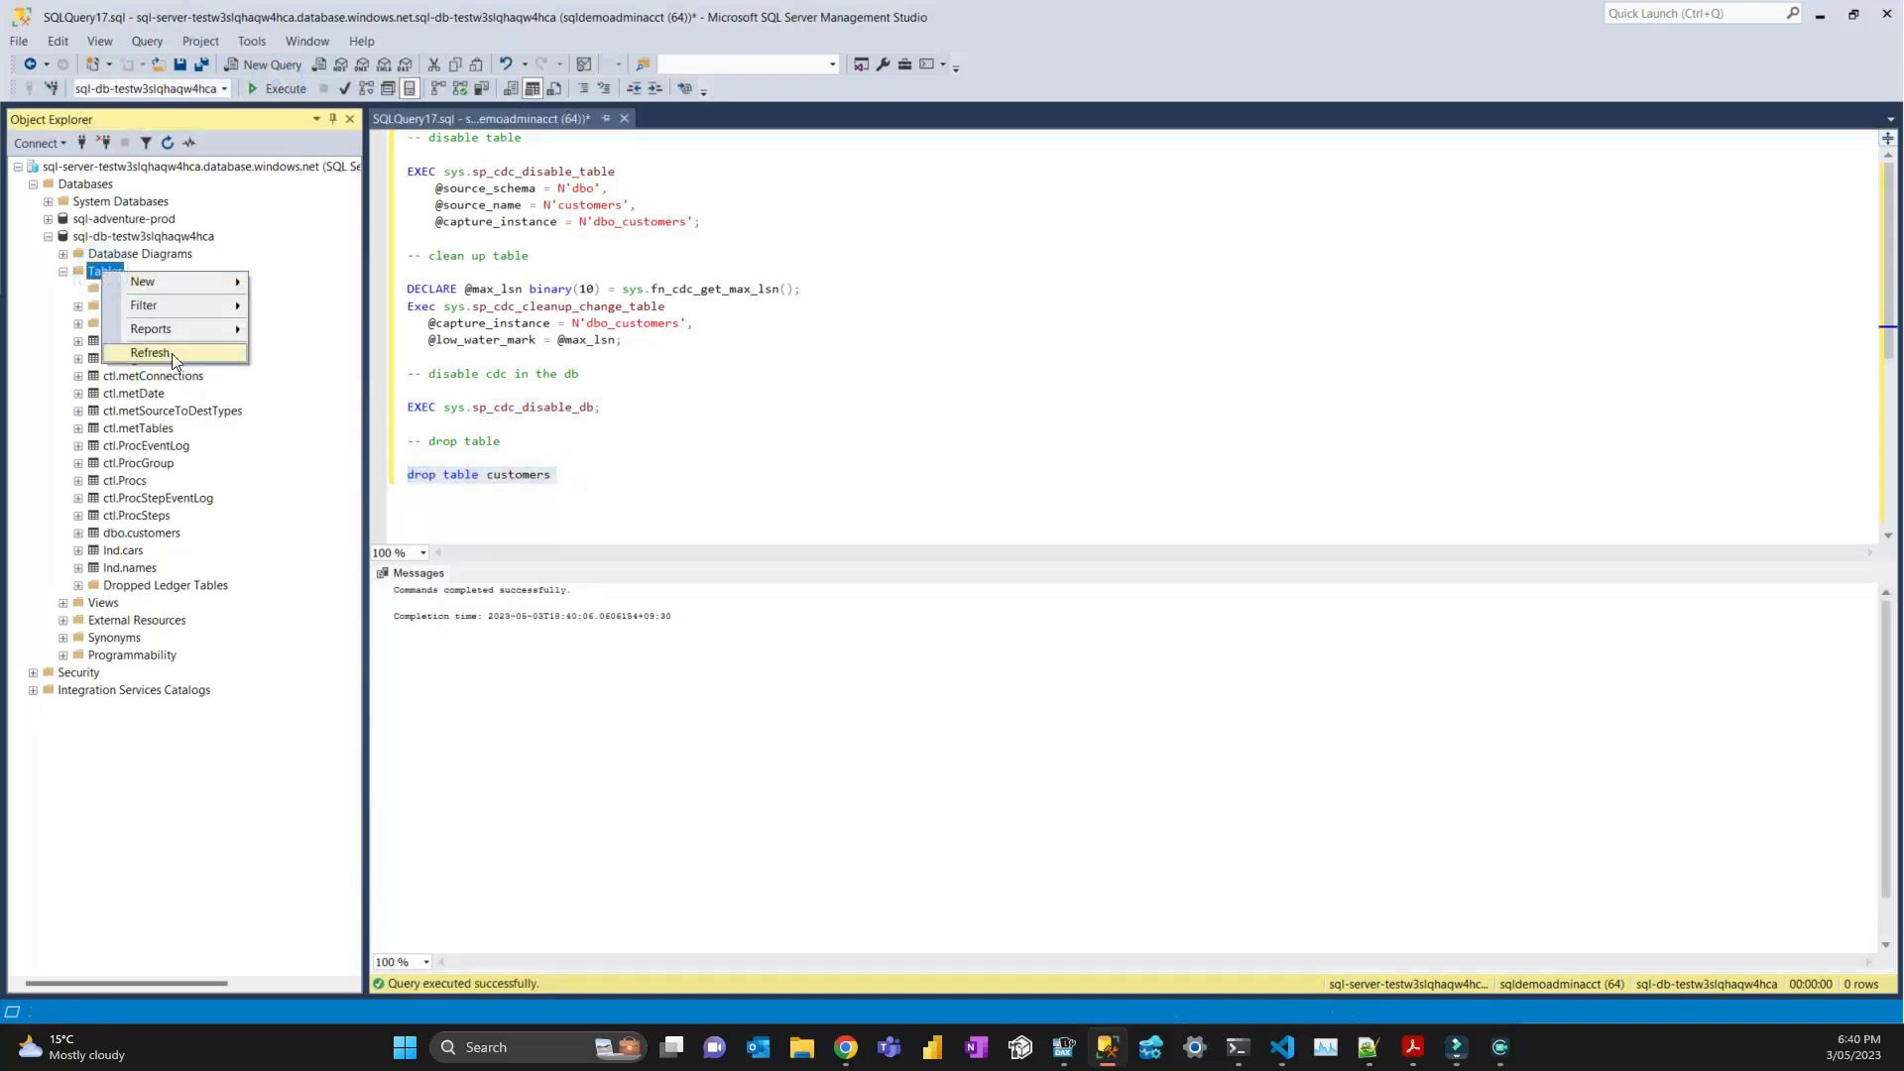
click(169, 347)
Close the cleanup query in SQL Server Management Studio without saving its changes.
click(616, 472)
click(628, 124)
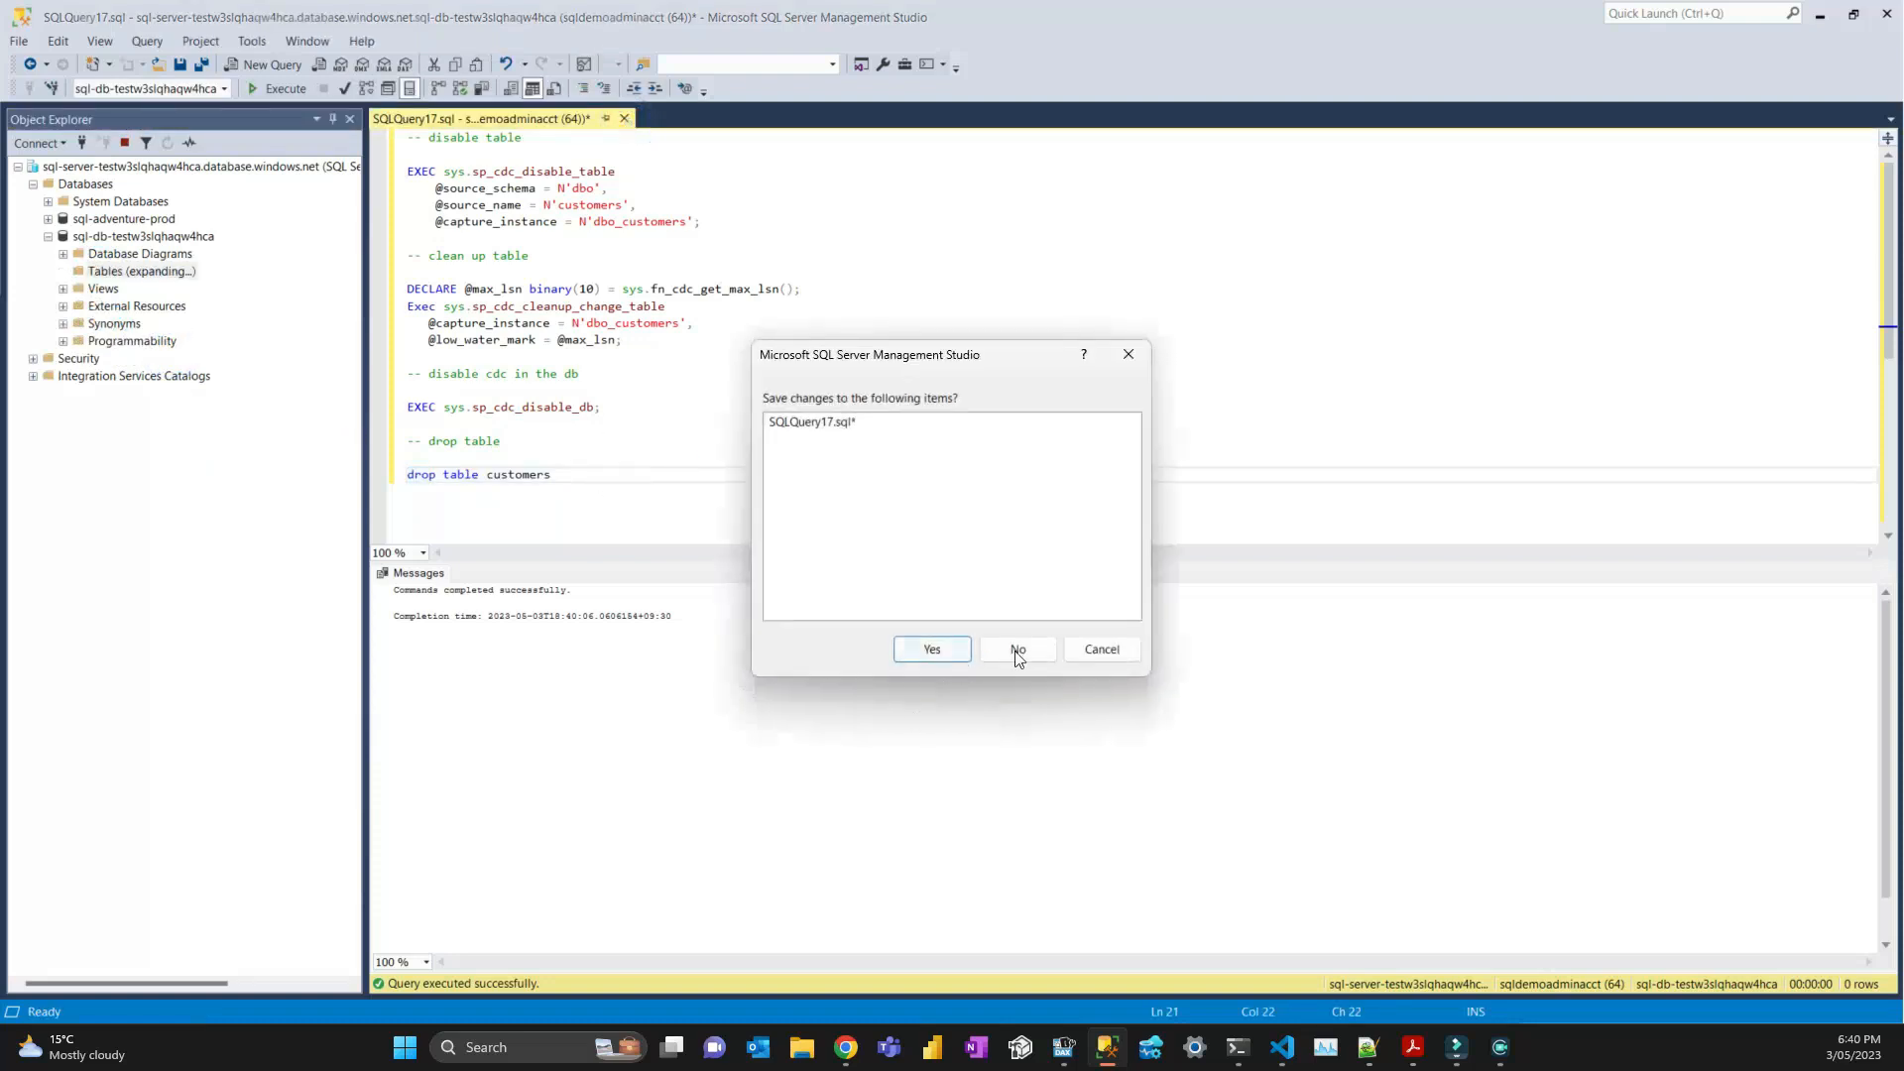
click(1017, 650)
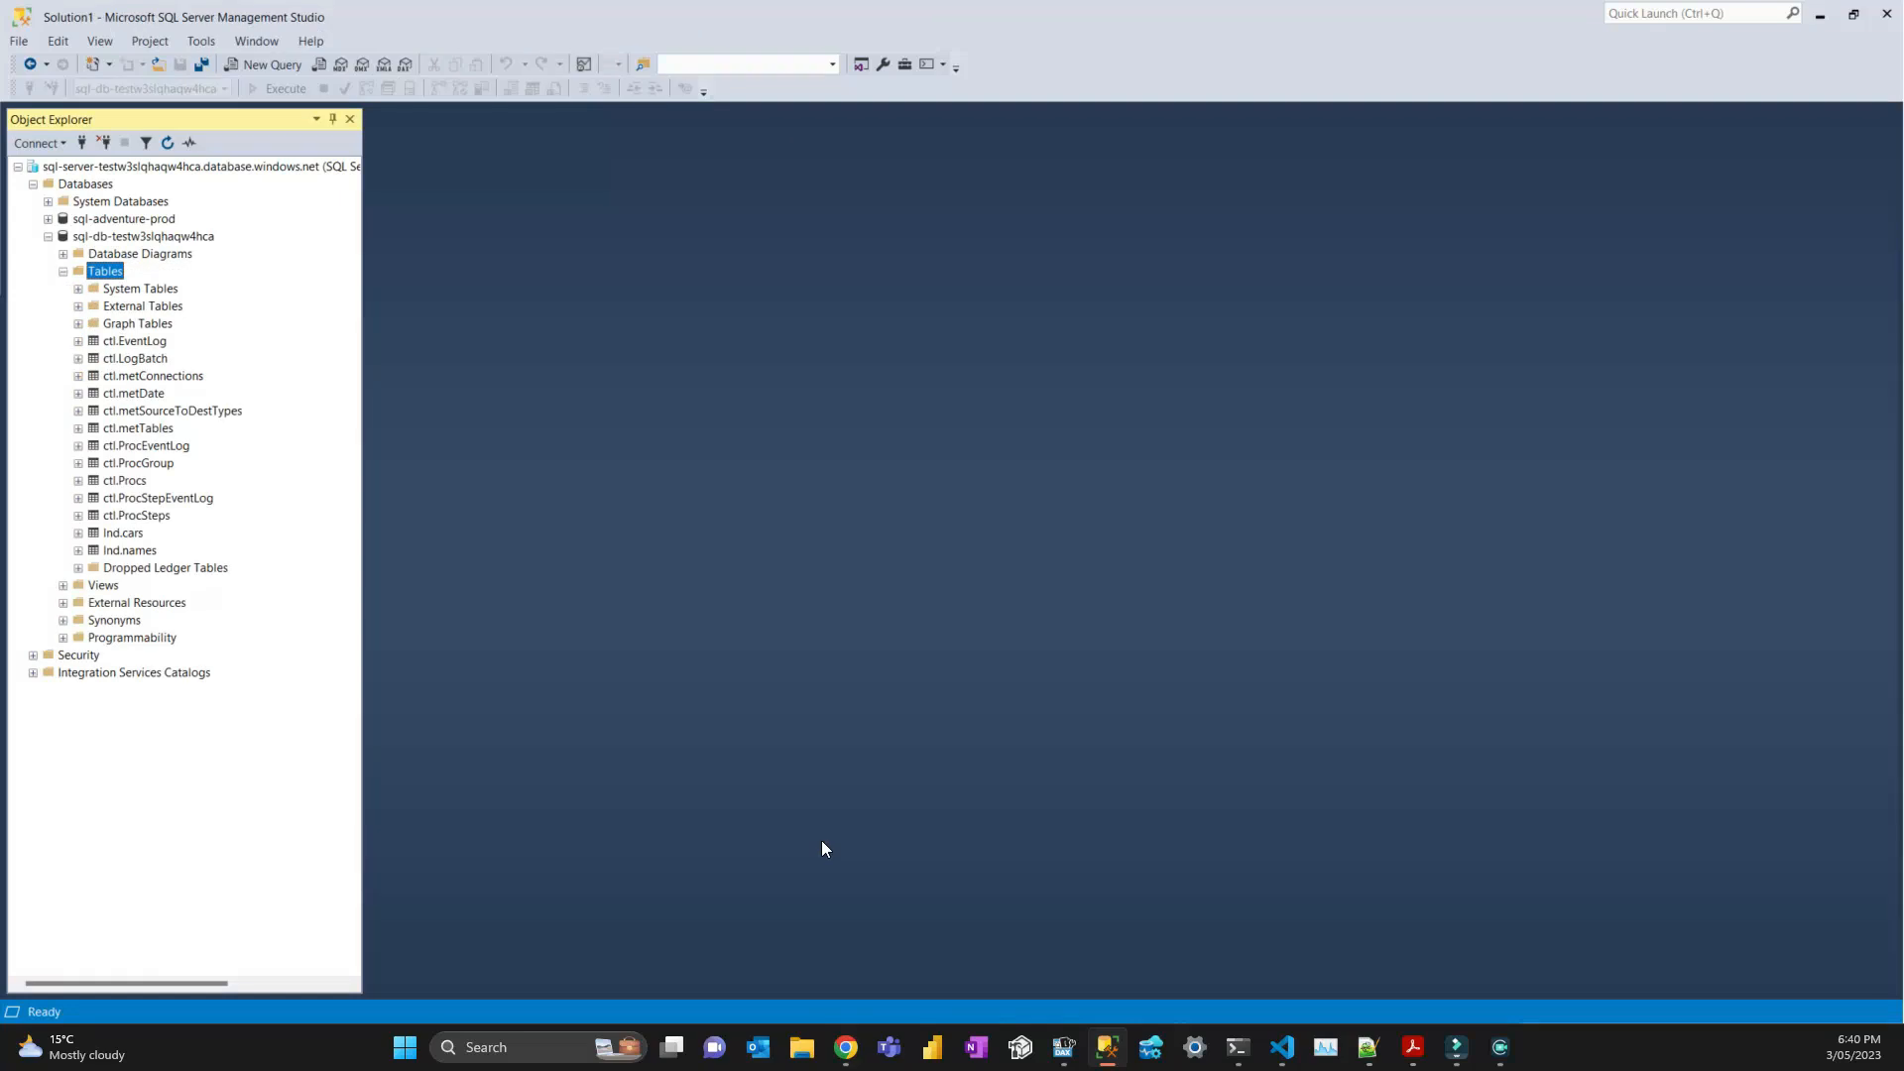
Switch to Azure Data Factory in Chrome and close the open IncrementalCdcDemo, DsLakeSinkCdc and DsSqlSourceCdc editors.
mouse_move(858, 1050)
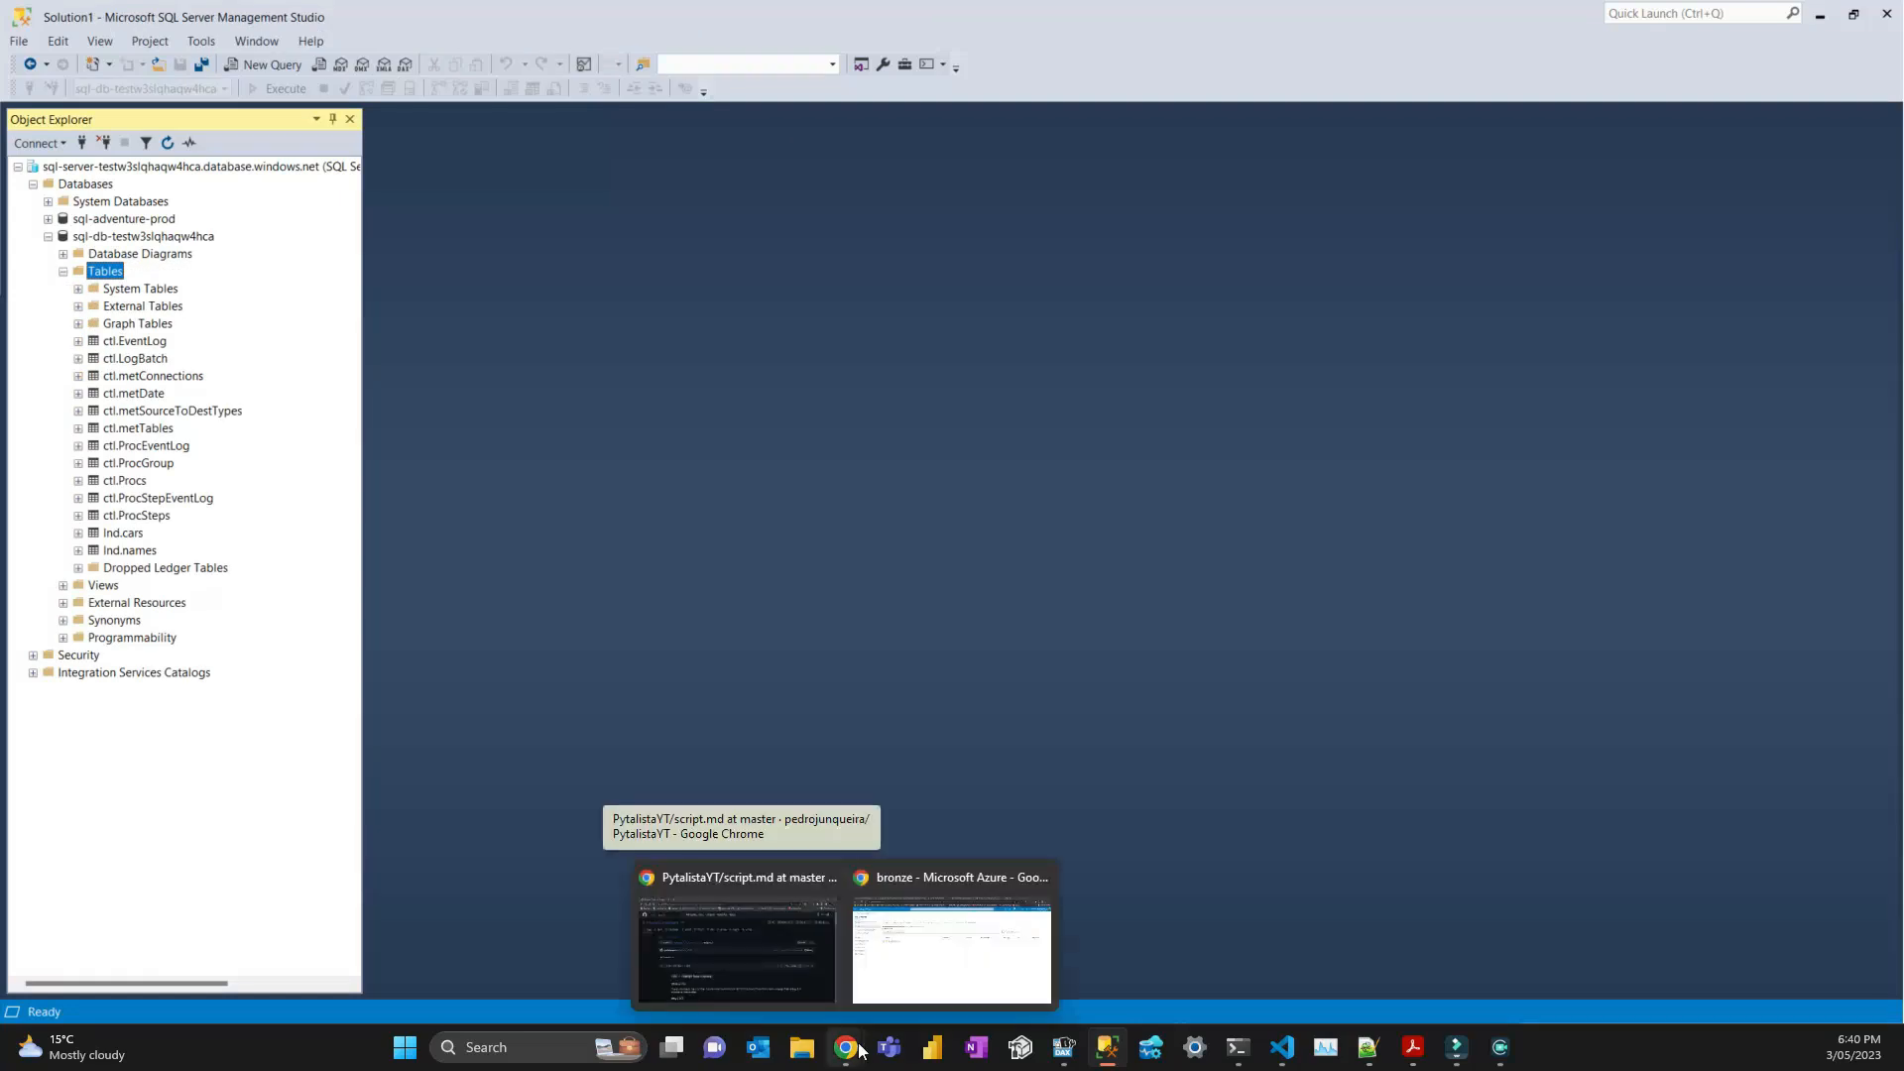
click(862, 1041)
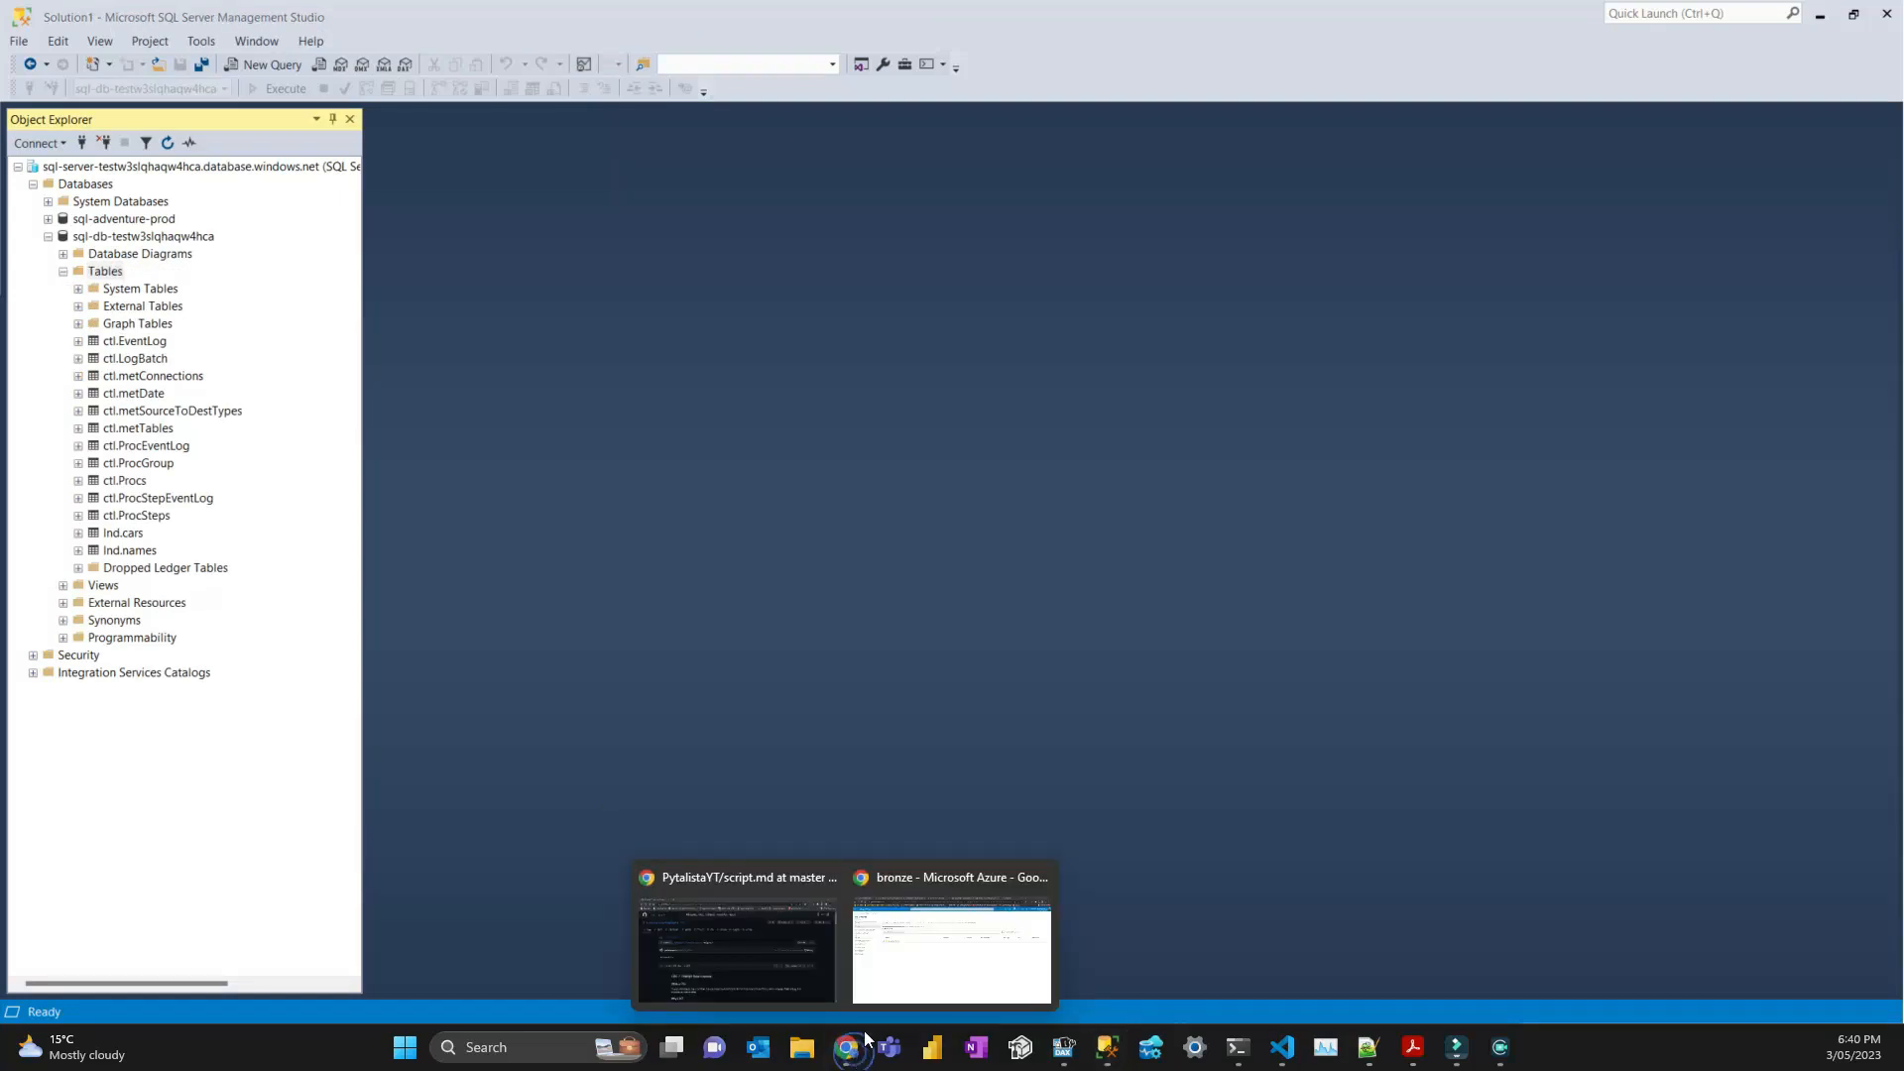
click(933, 953)
click(582, 20)
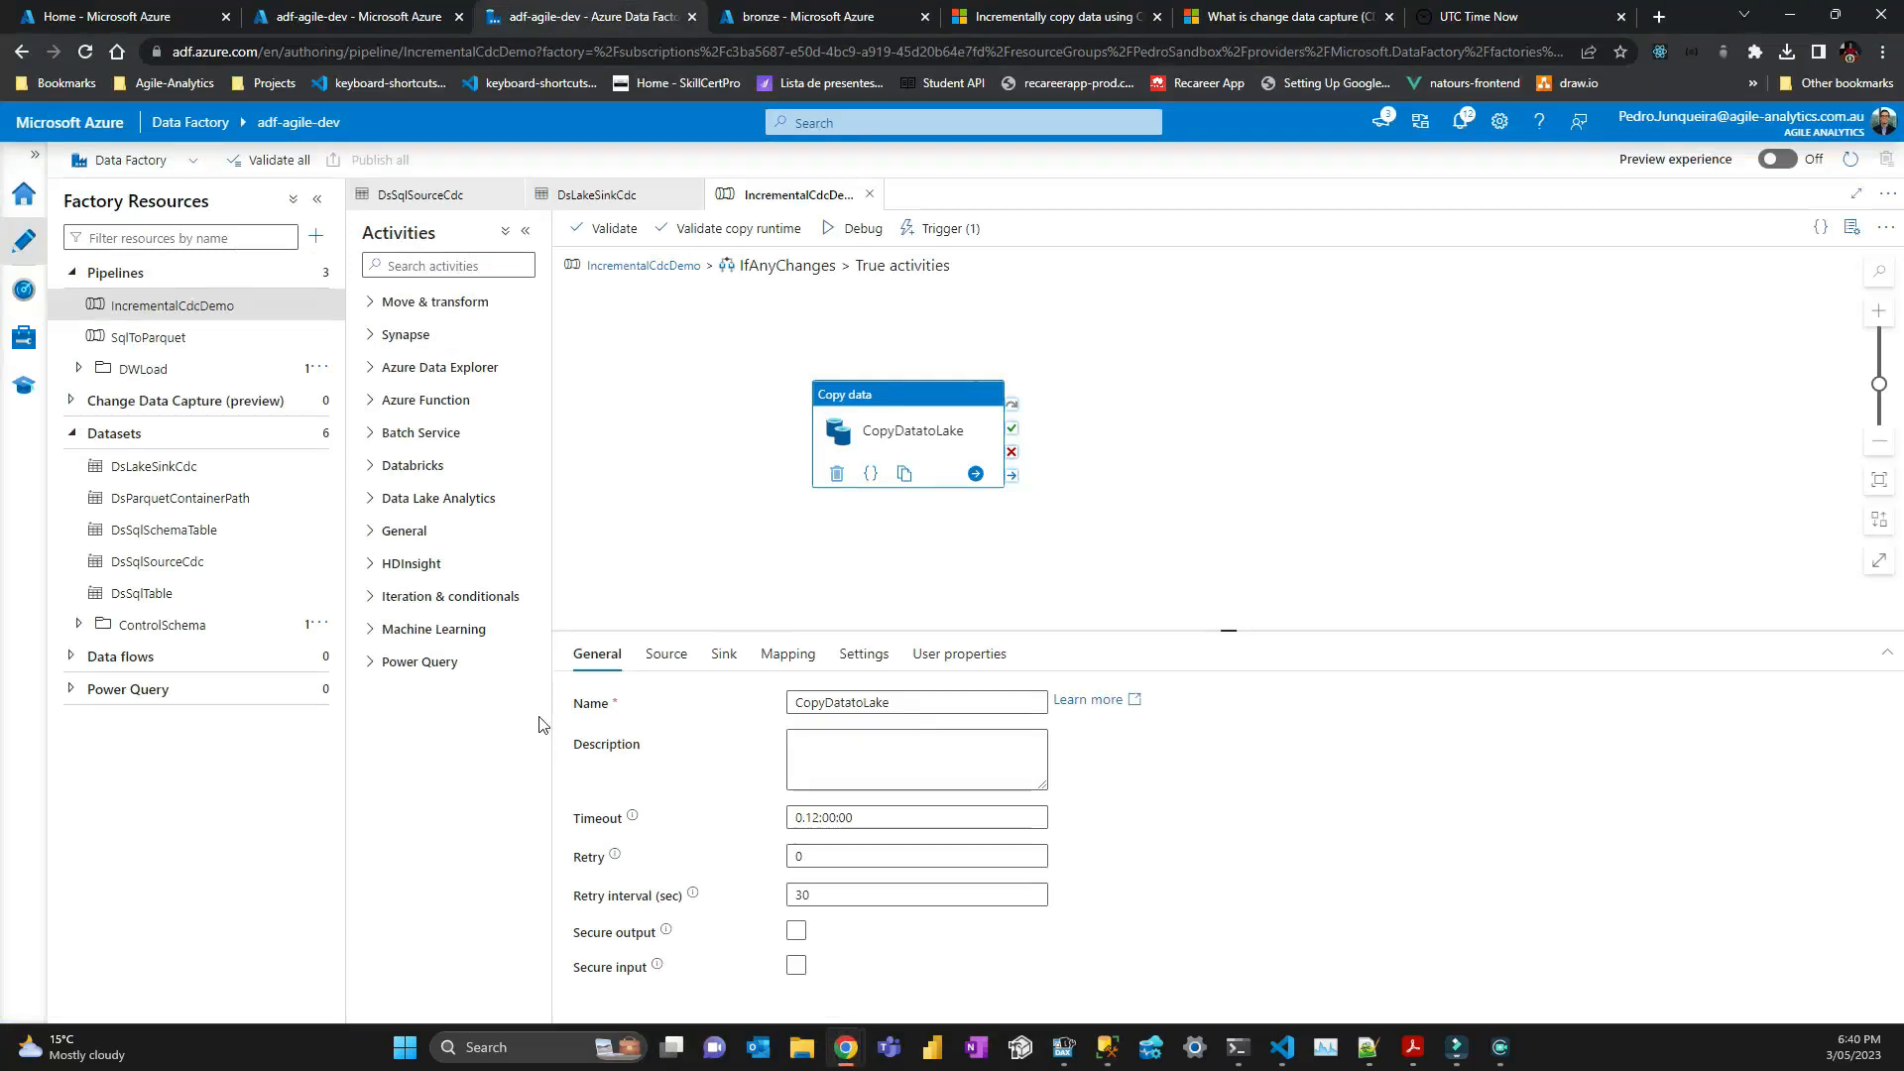
click(869, 195)
click(691, 194)
click(511, 195)
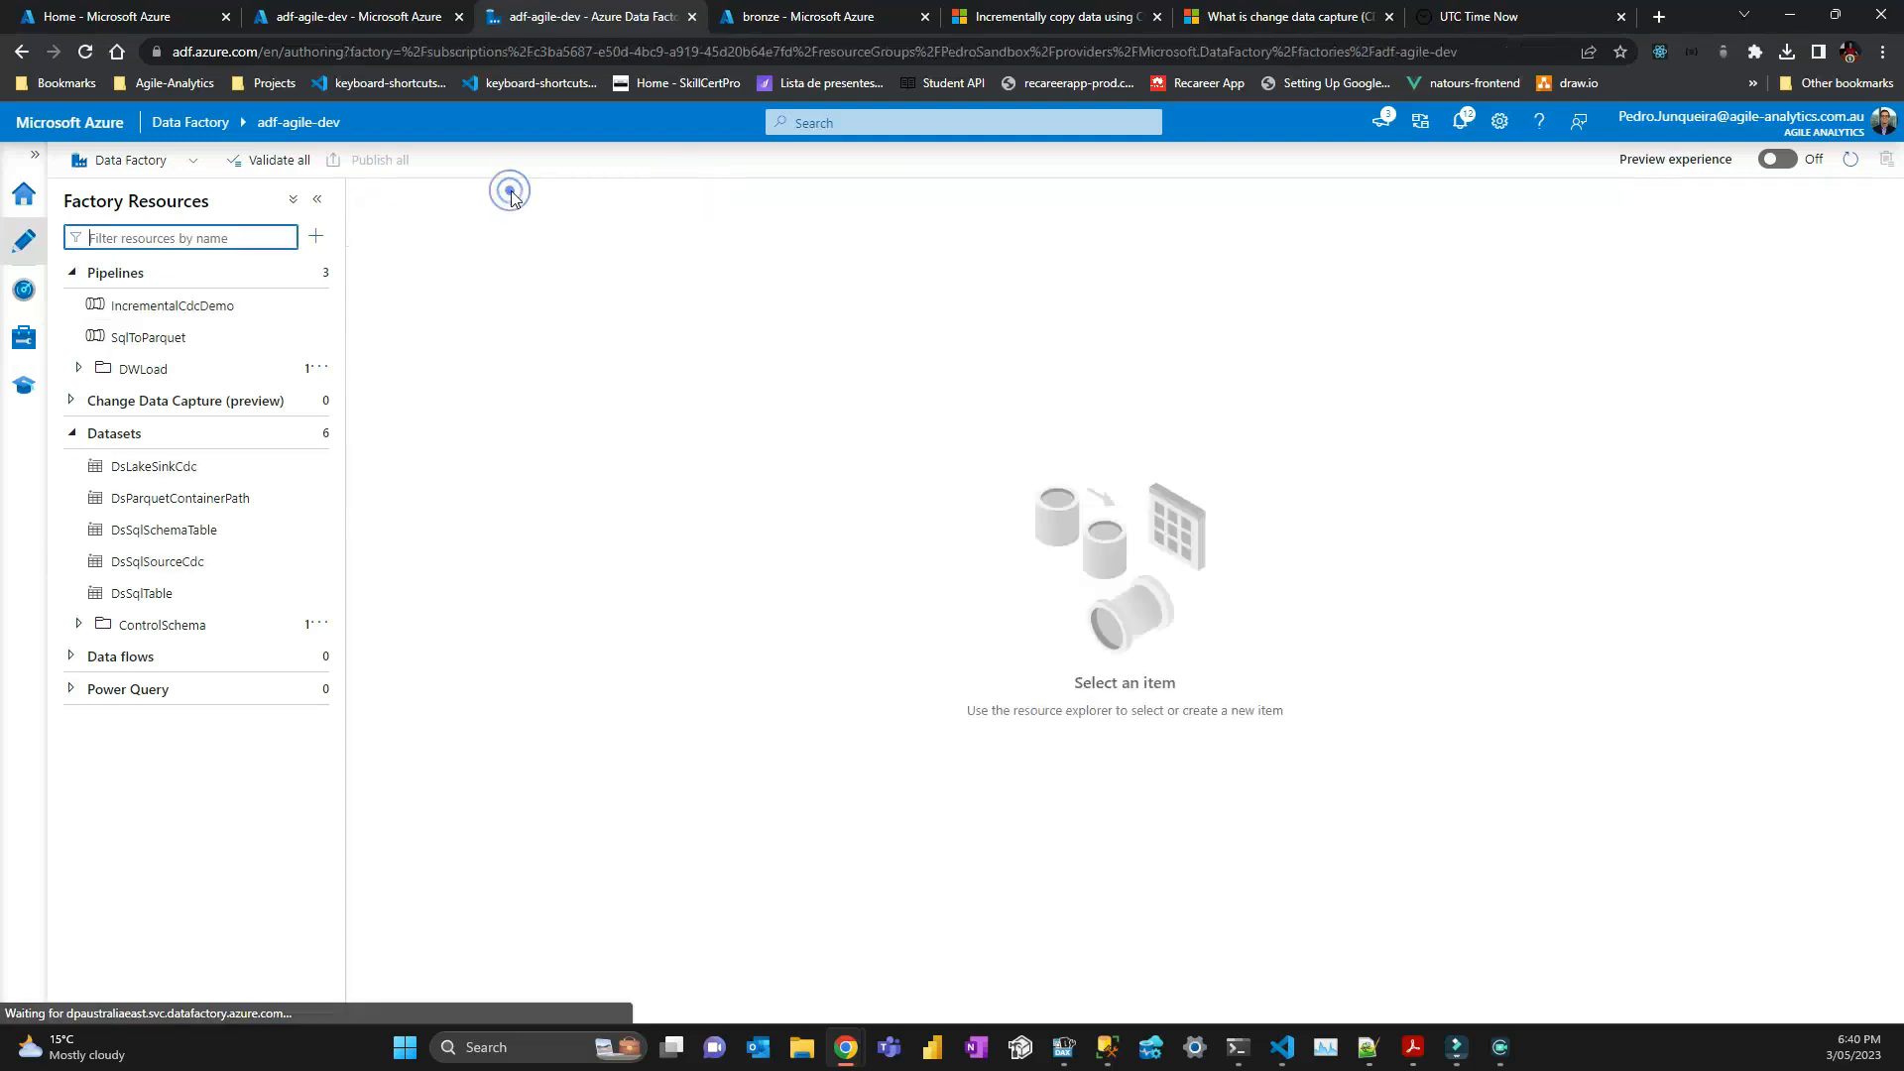
Delete the IncrementalCdcDemo pipeline from the factory resources.
click(317, 310)
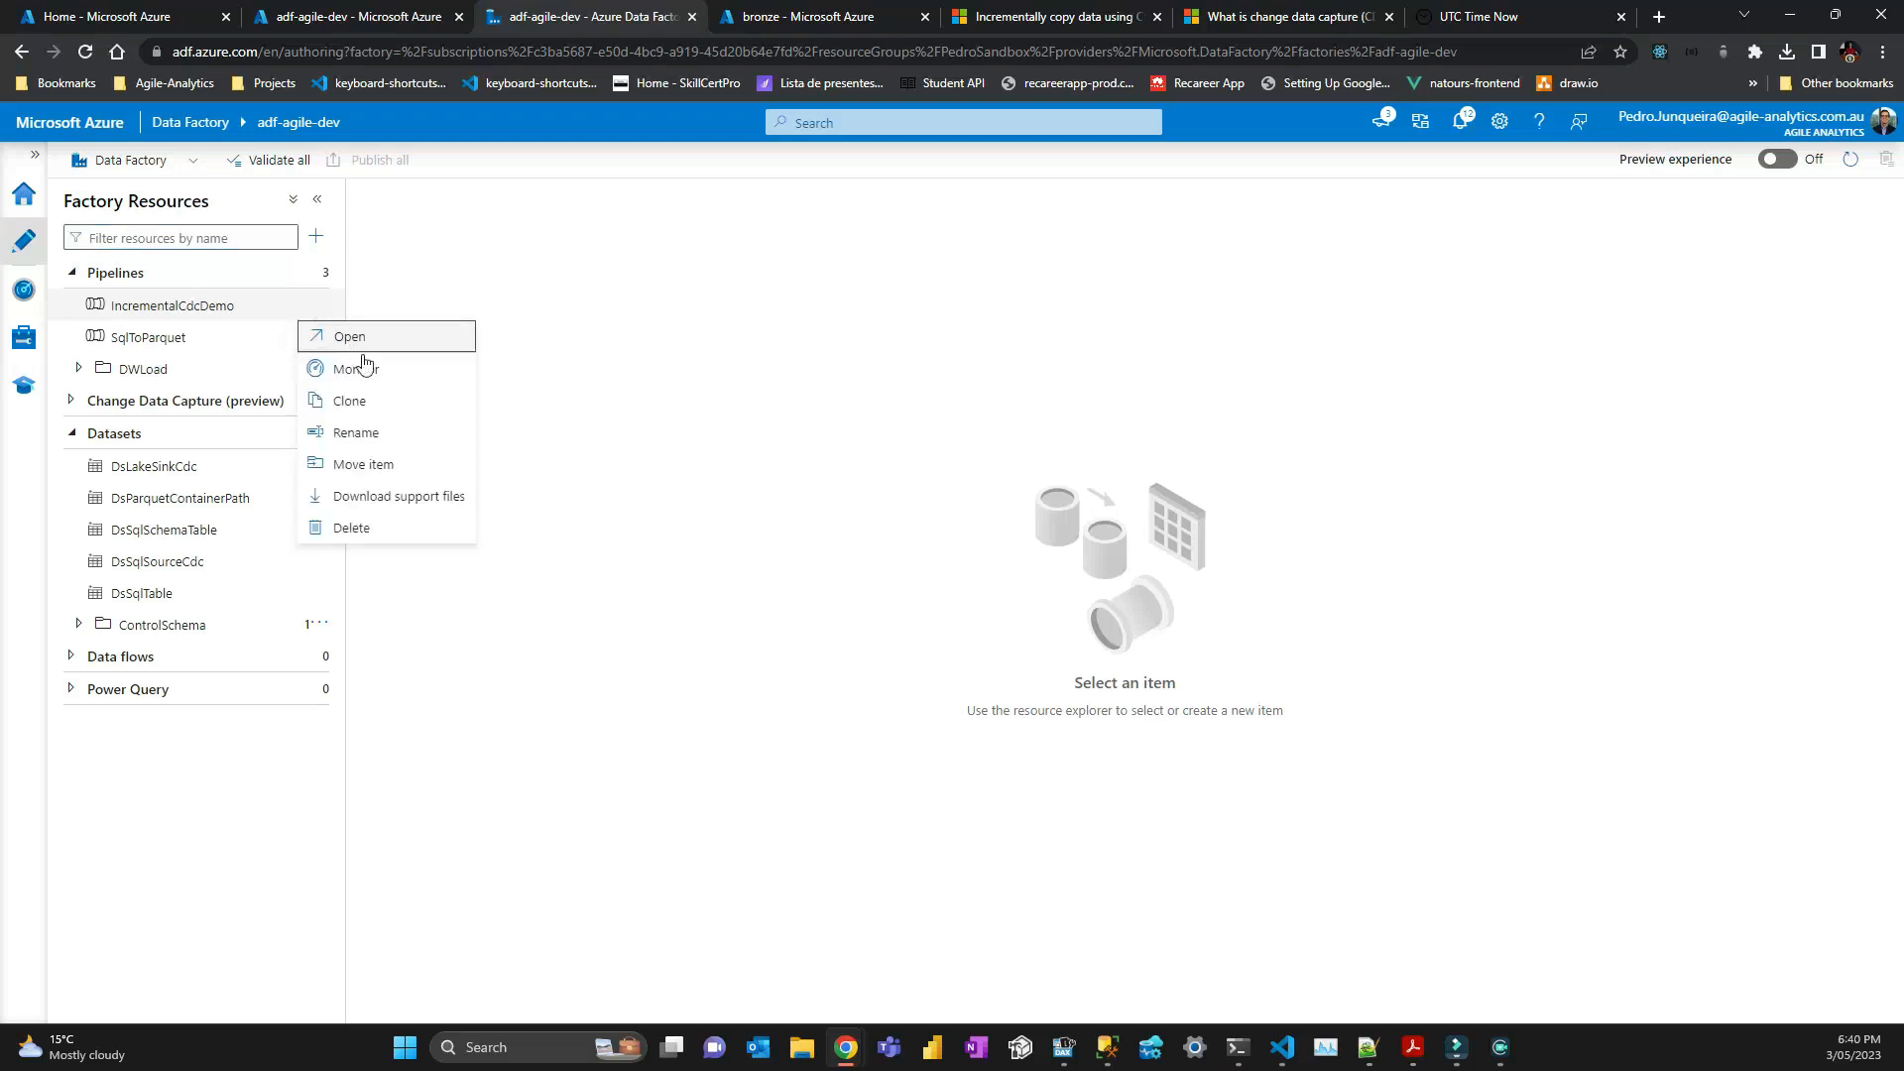
click(394, 532)
click(831, 646)
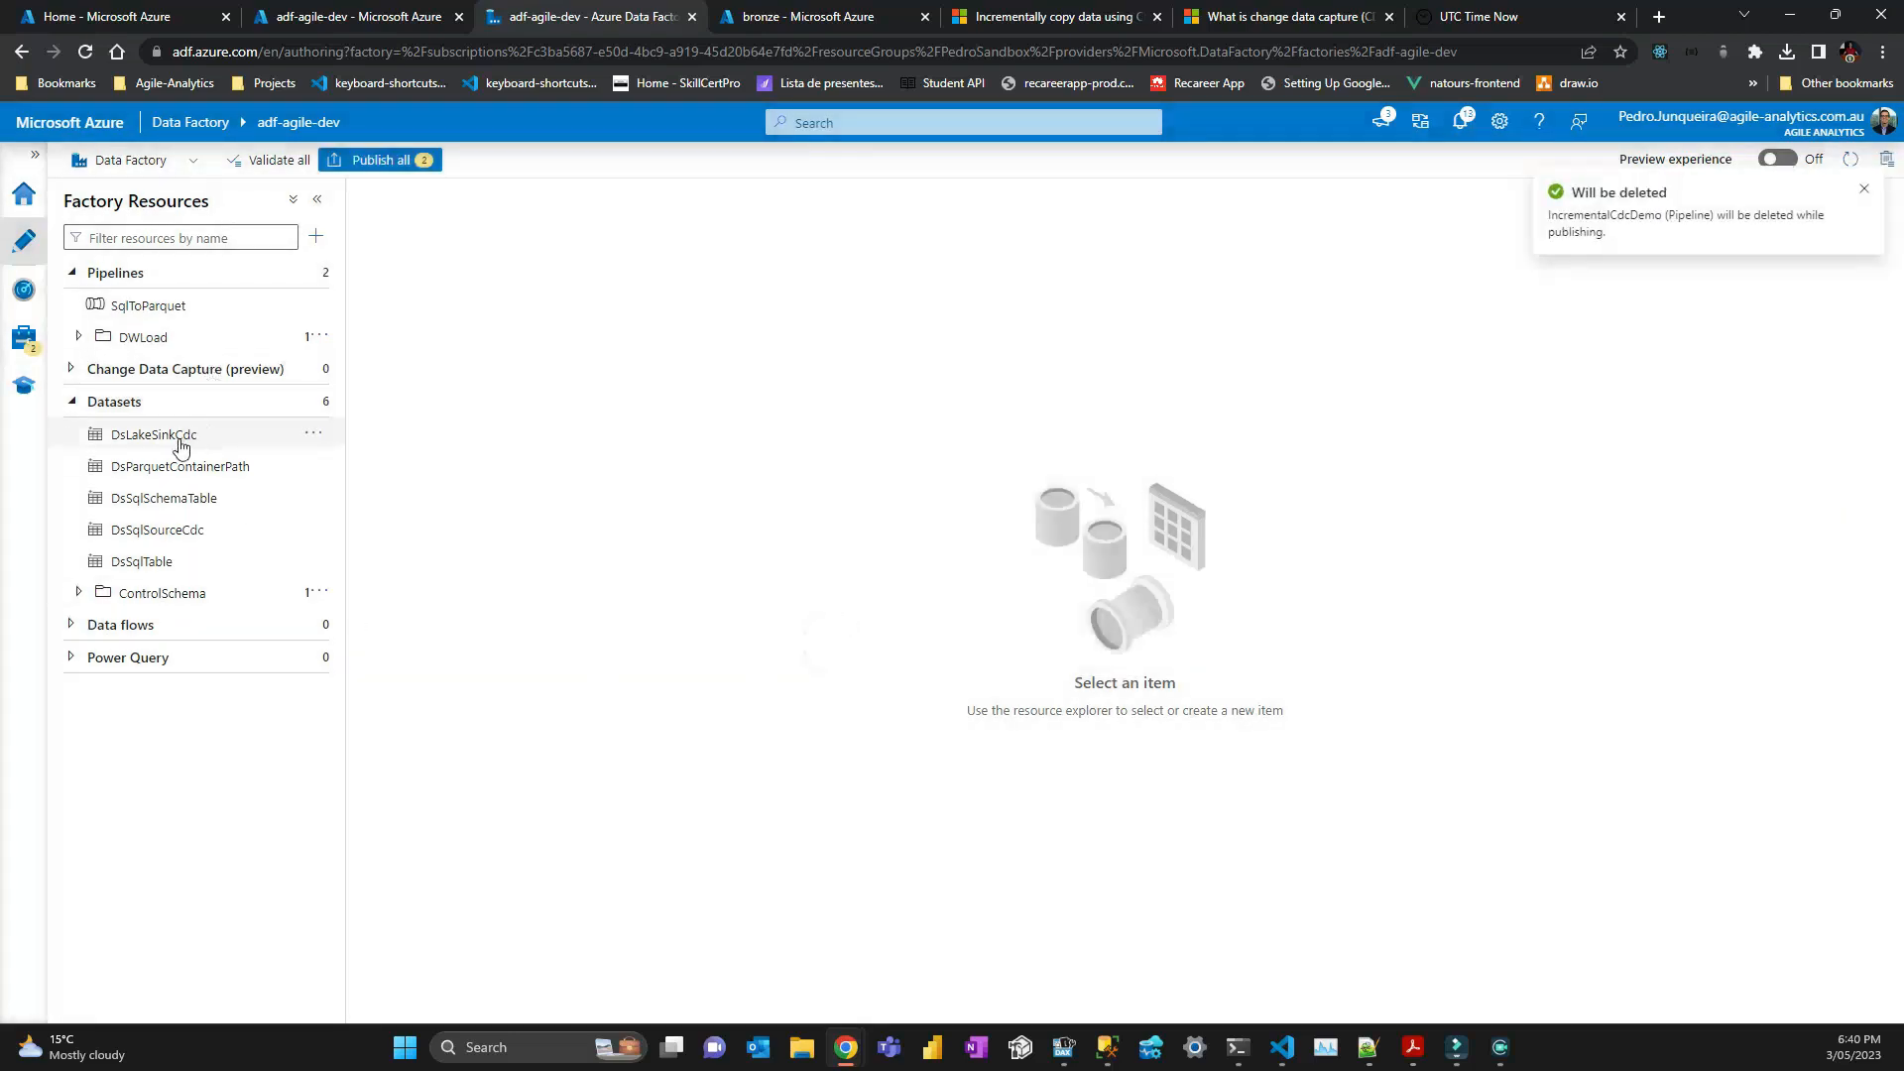
Delete the DsLakeSinkCdc dataset from the factory resources.
click(313, 435)
click(314, 436)
click(312, 434)
click(352, 625)
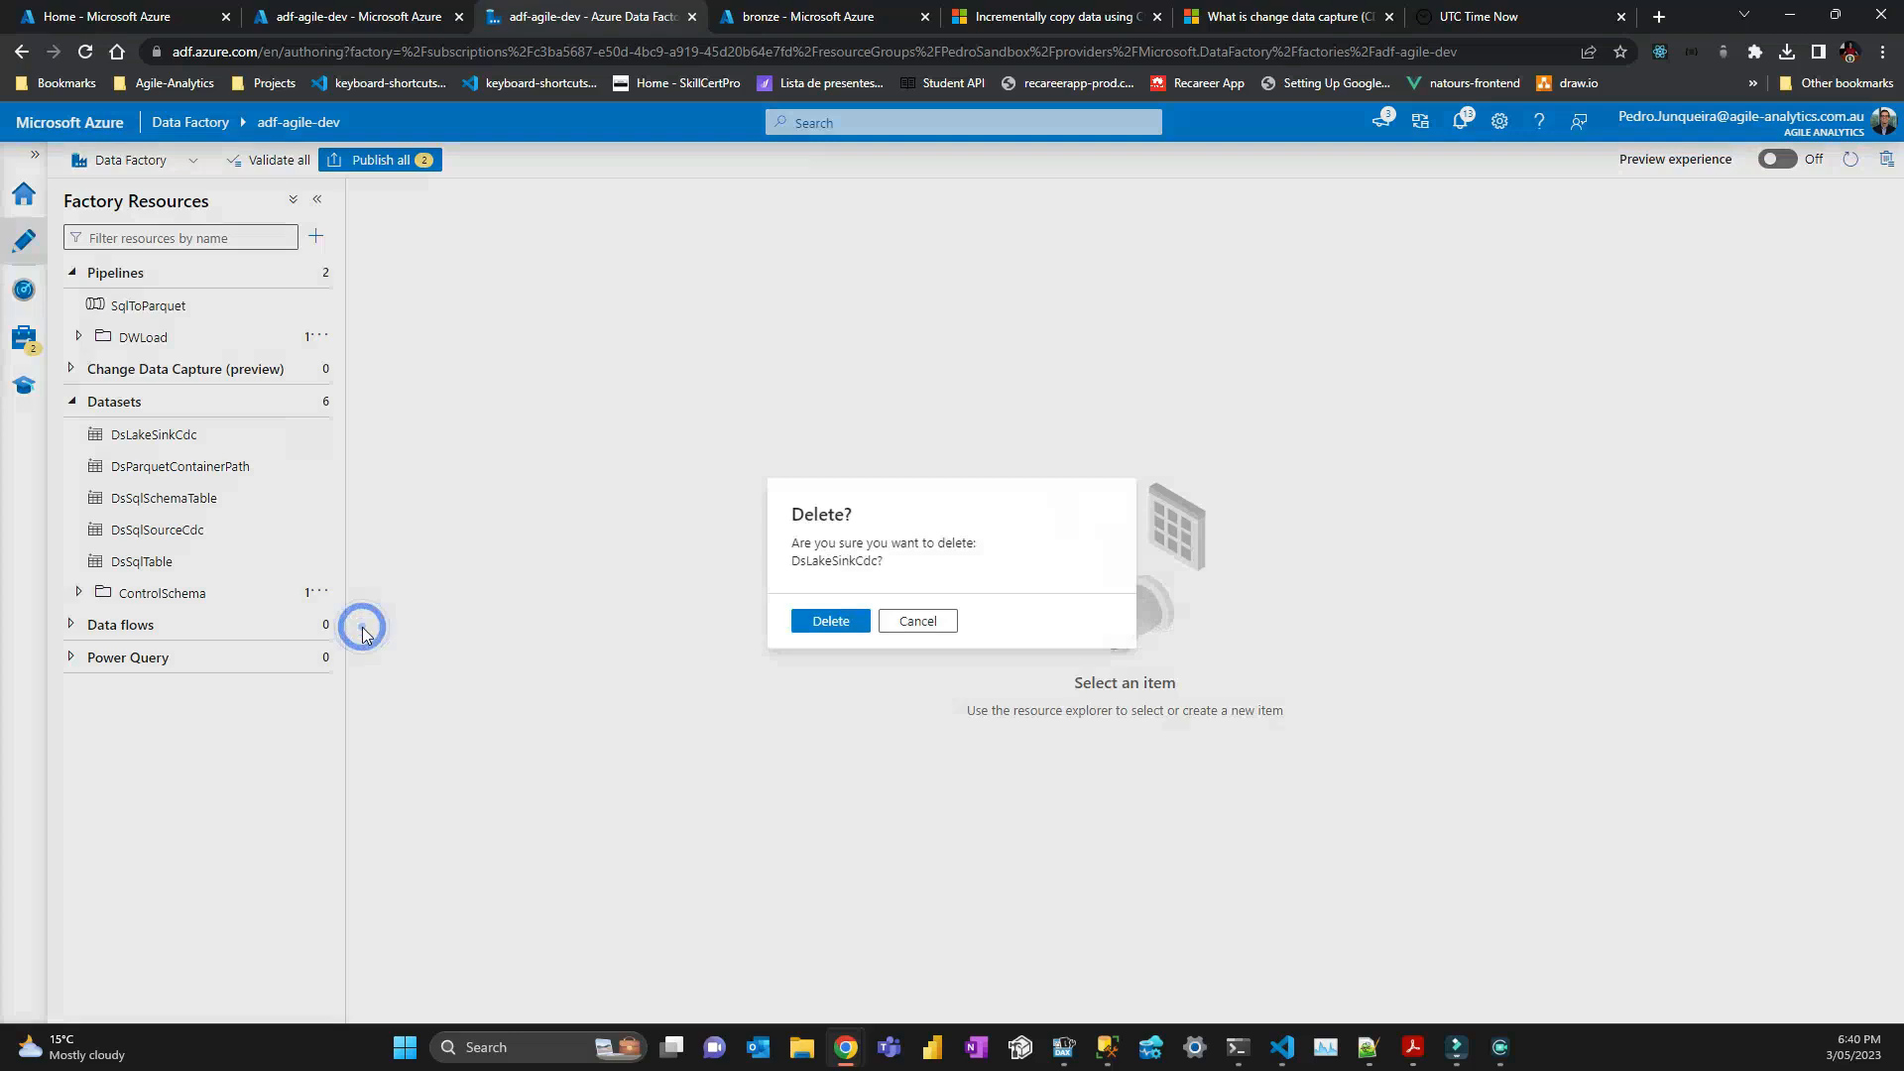
click(849, 621)
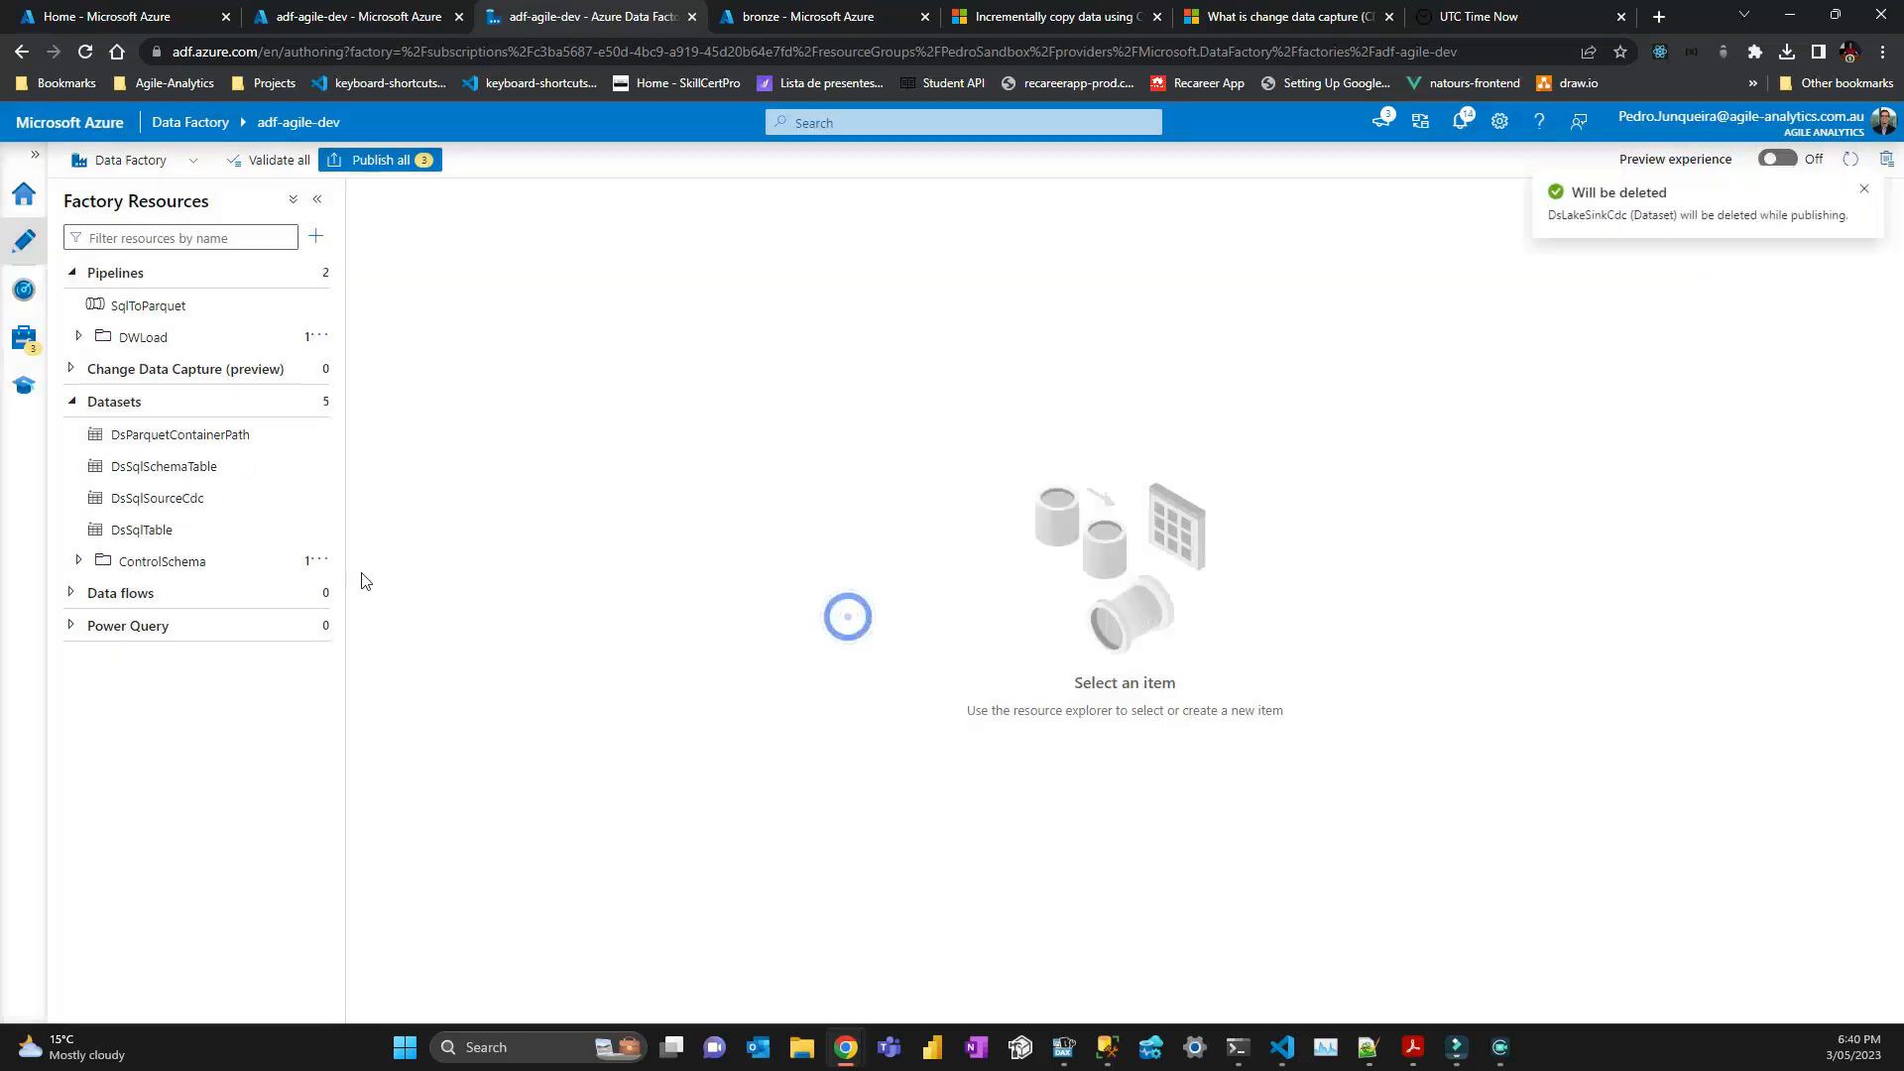
Delete the DsSqlSourceCdc dataset from the factory resources.
click(195, 499)
click(315, 497)
right_click(309, 504)
click(307, 500)
click(313, 497)
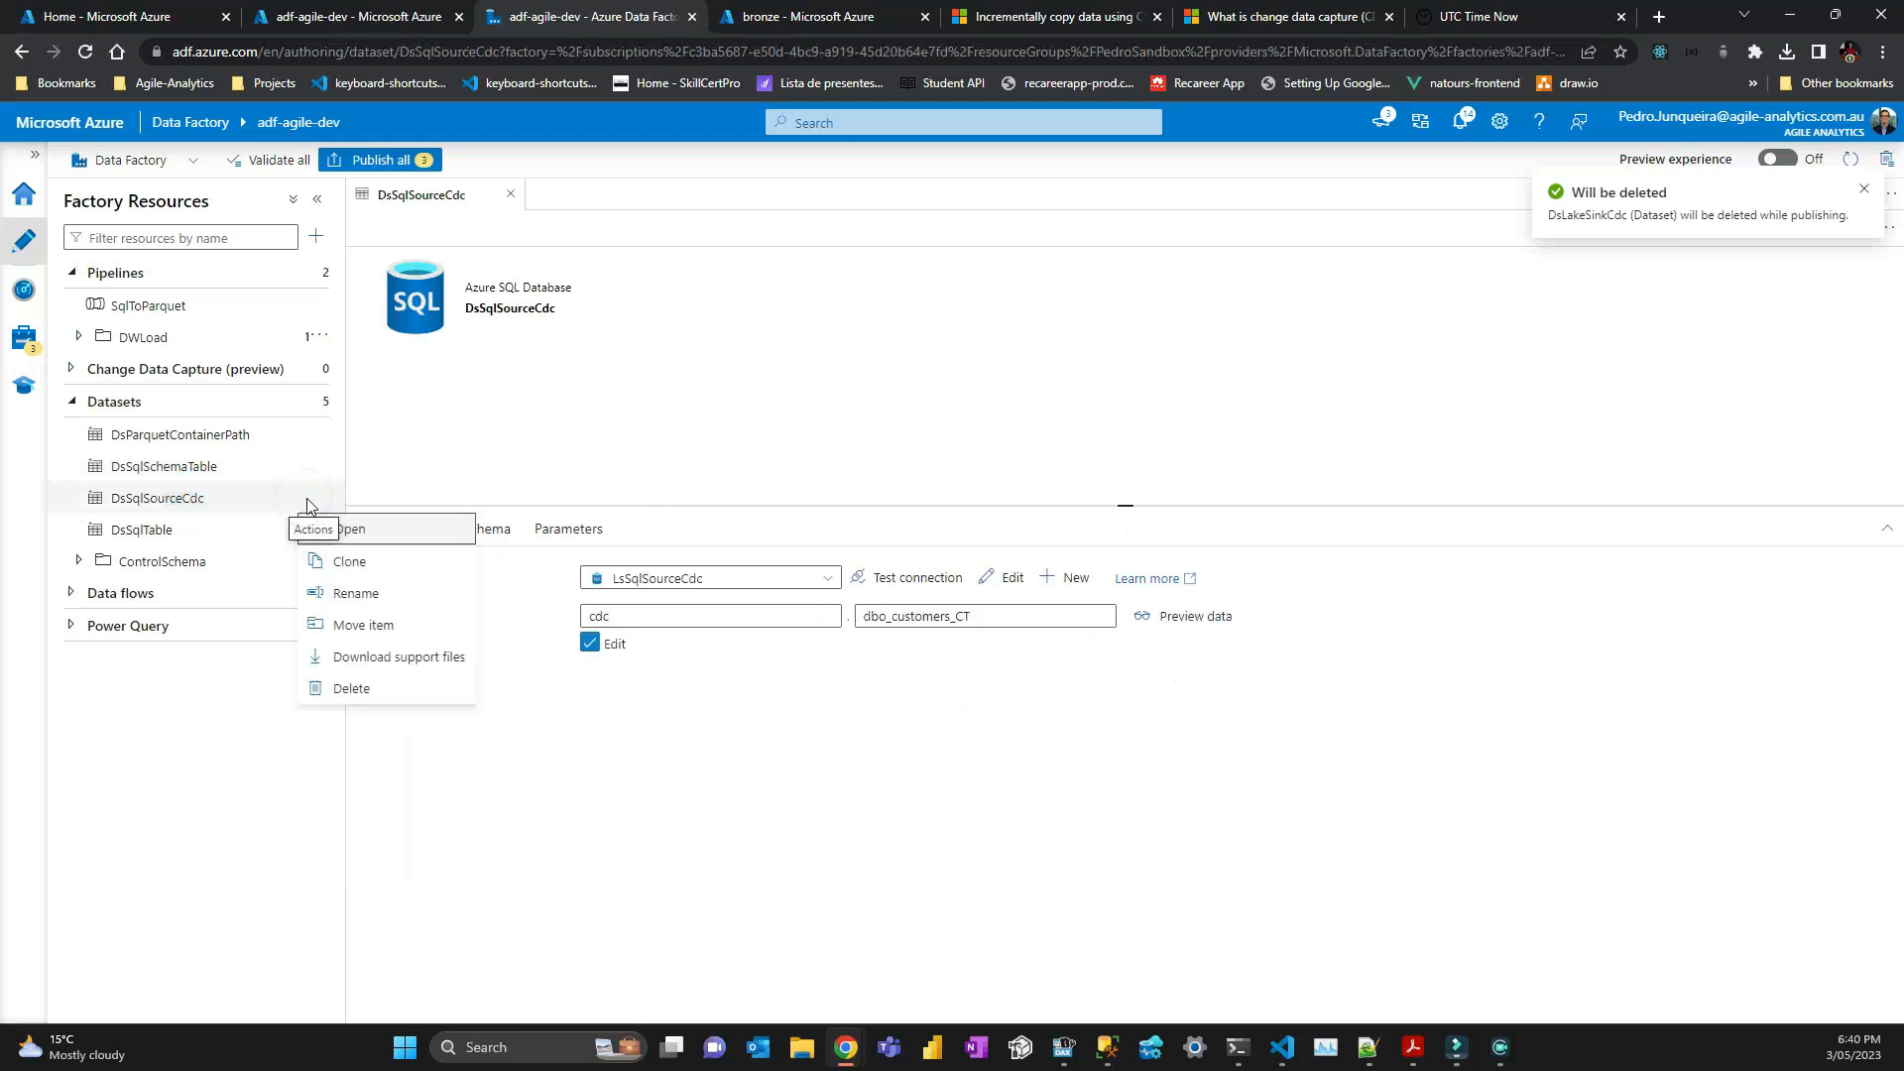
click(388, 685)
click(848, 618)
click(619, 528)
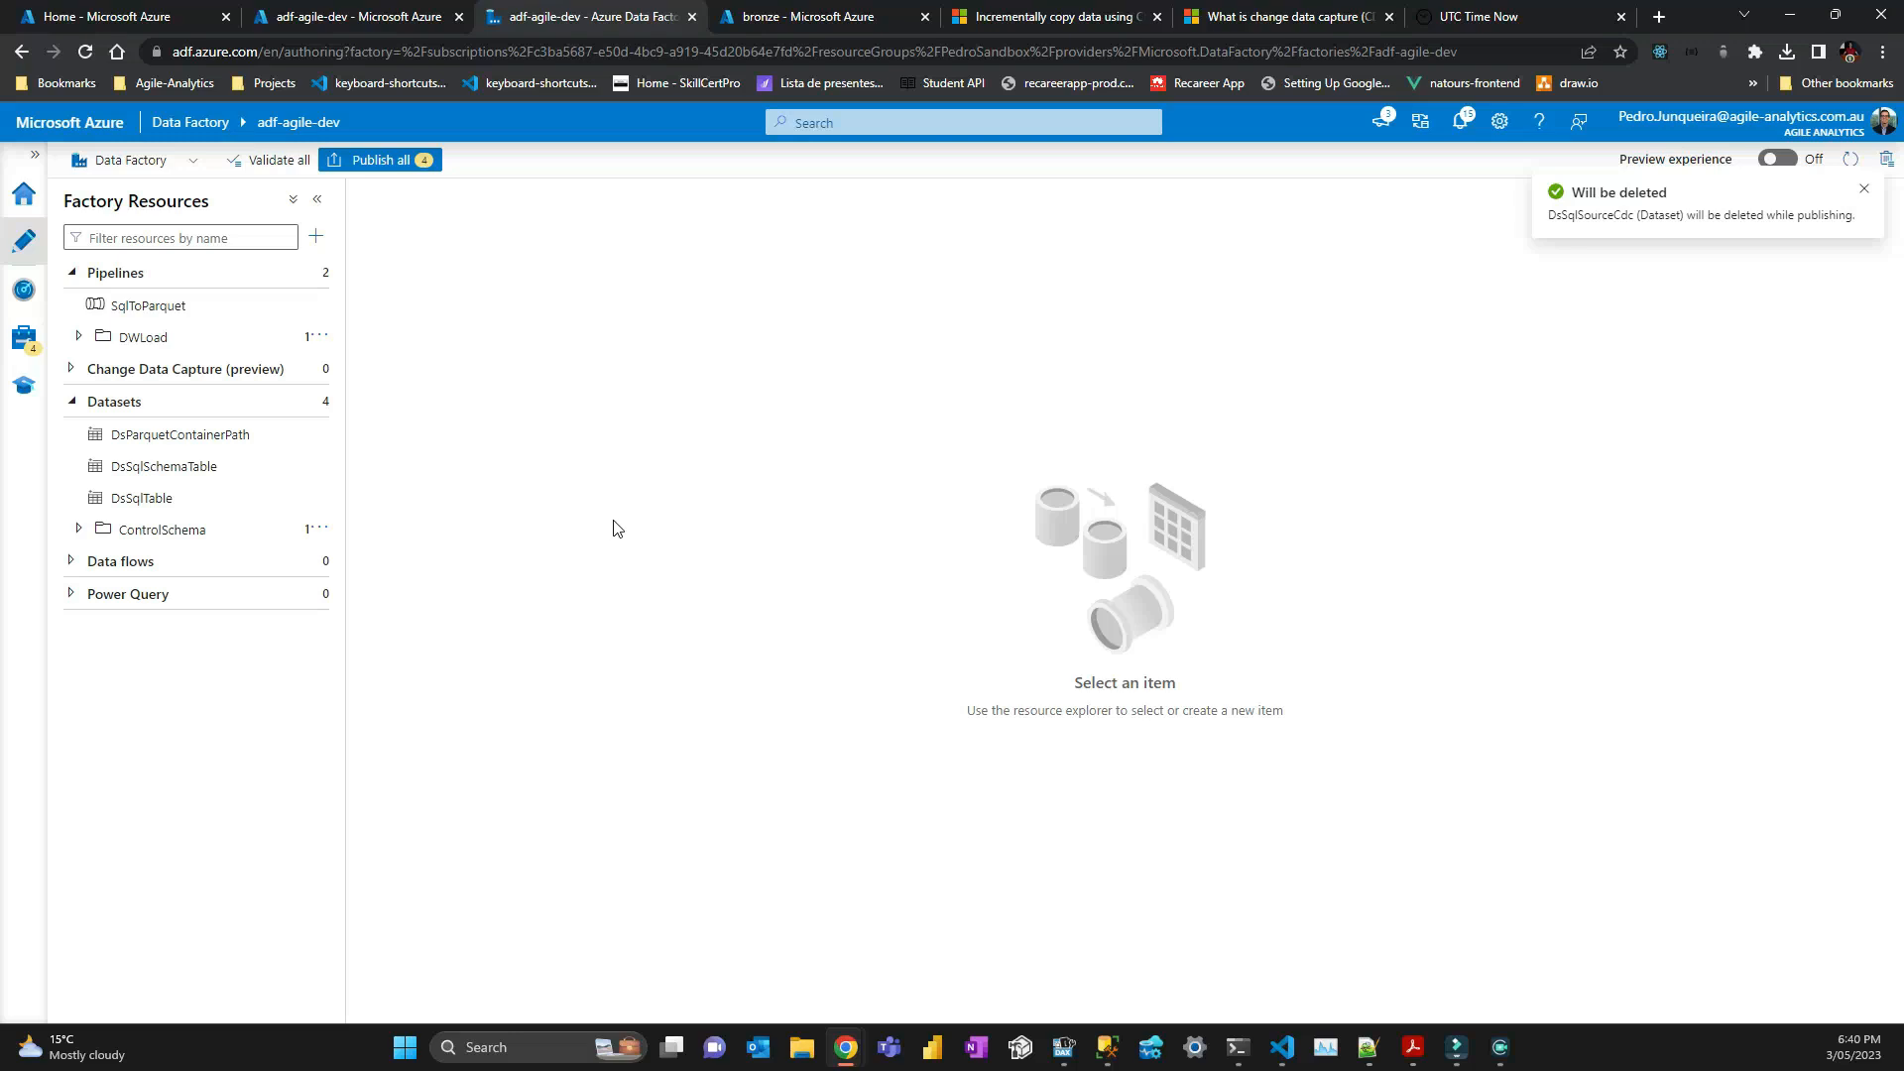
Delete the CdcTrigger tumbling window trigger and publish all pending deletions to the live environment.
click(28, 293)
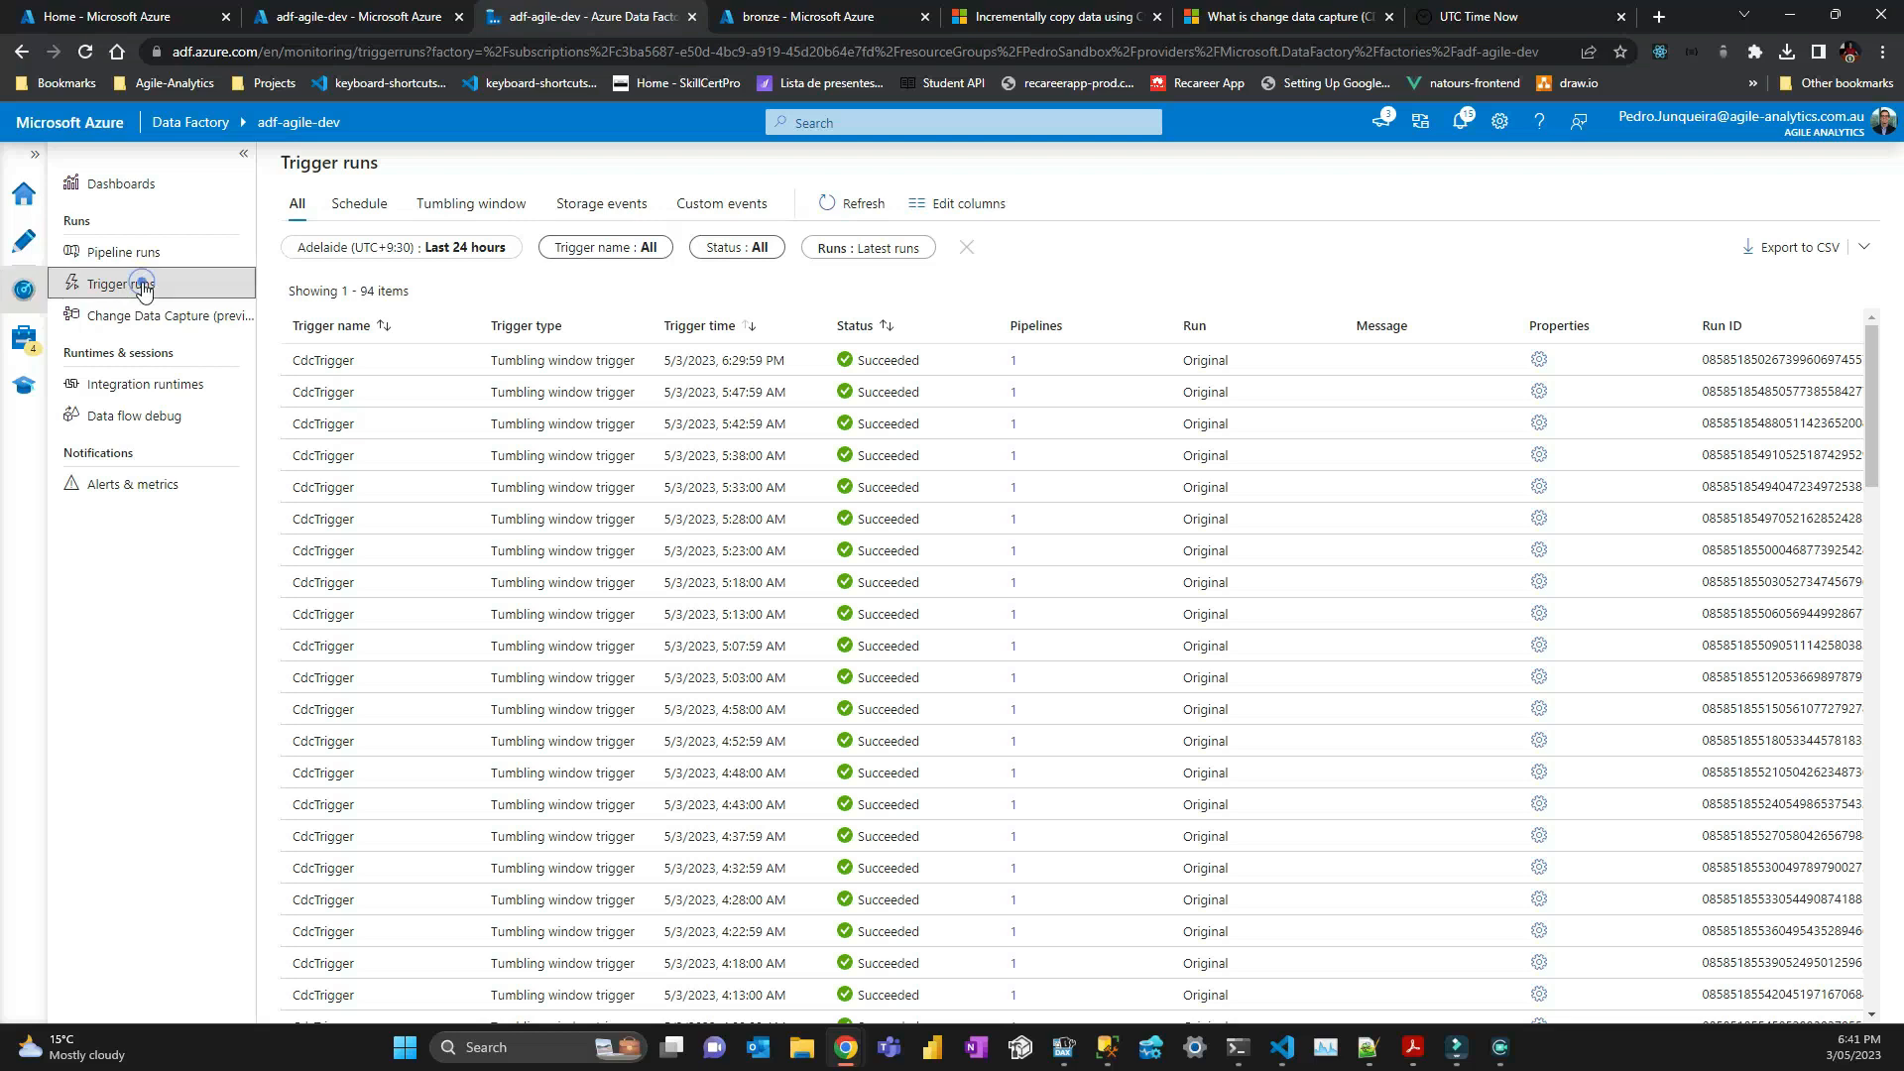
click(18, 341)
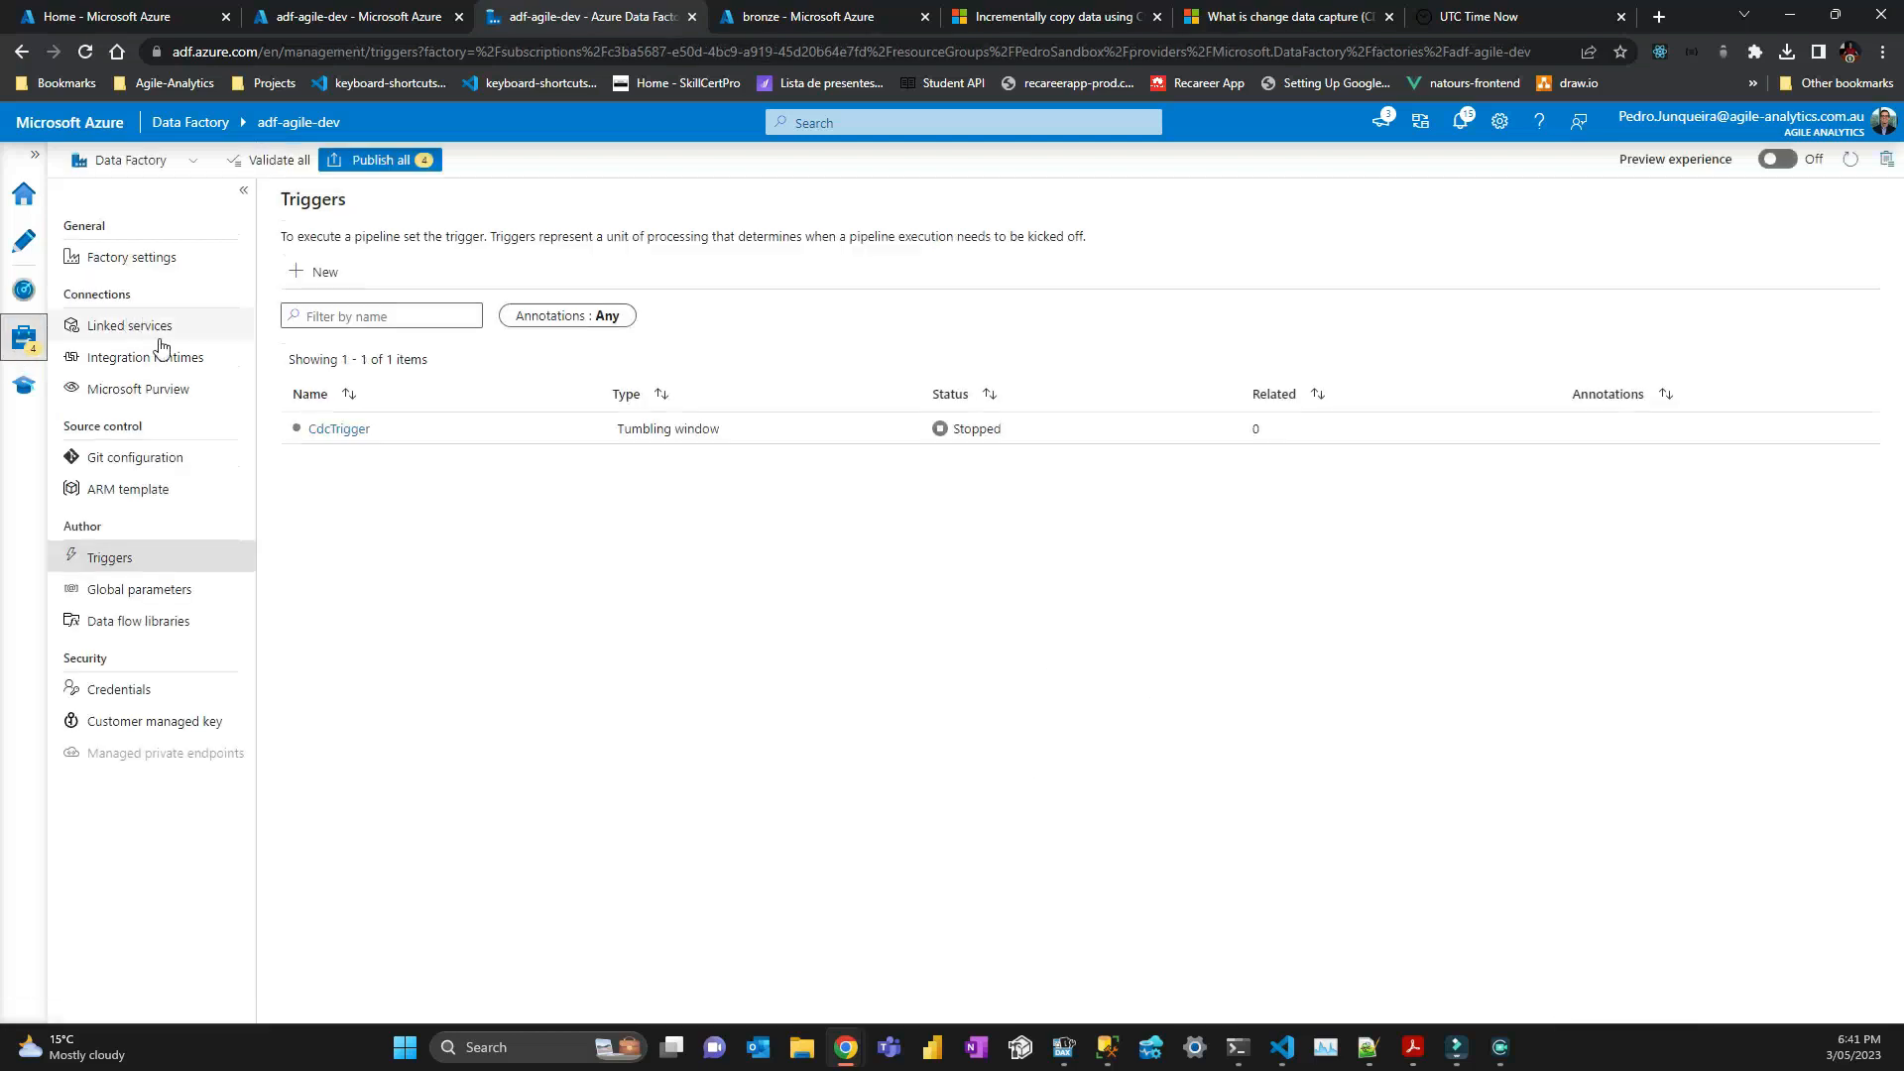
click(162, 556)
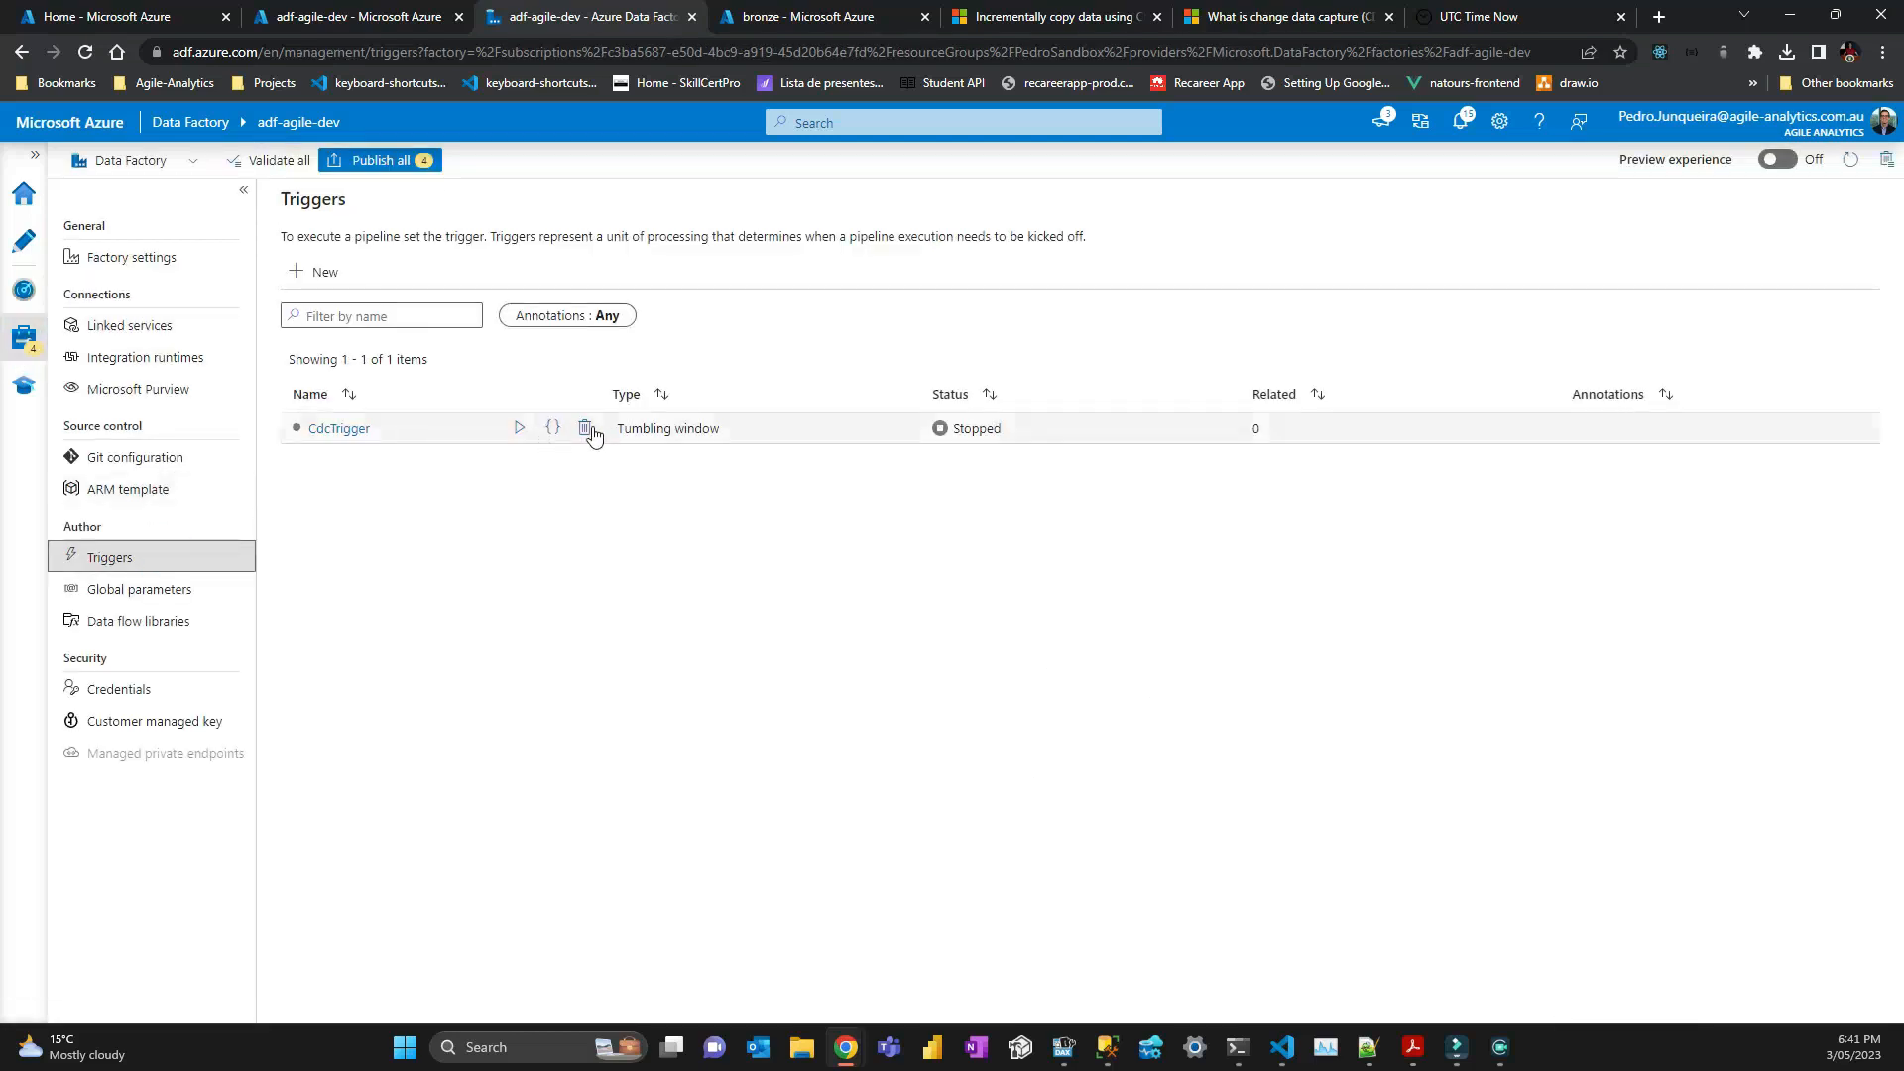
click(585, 427)
click(858, 650)
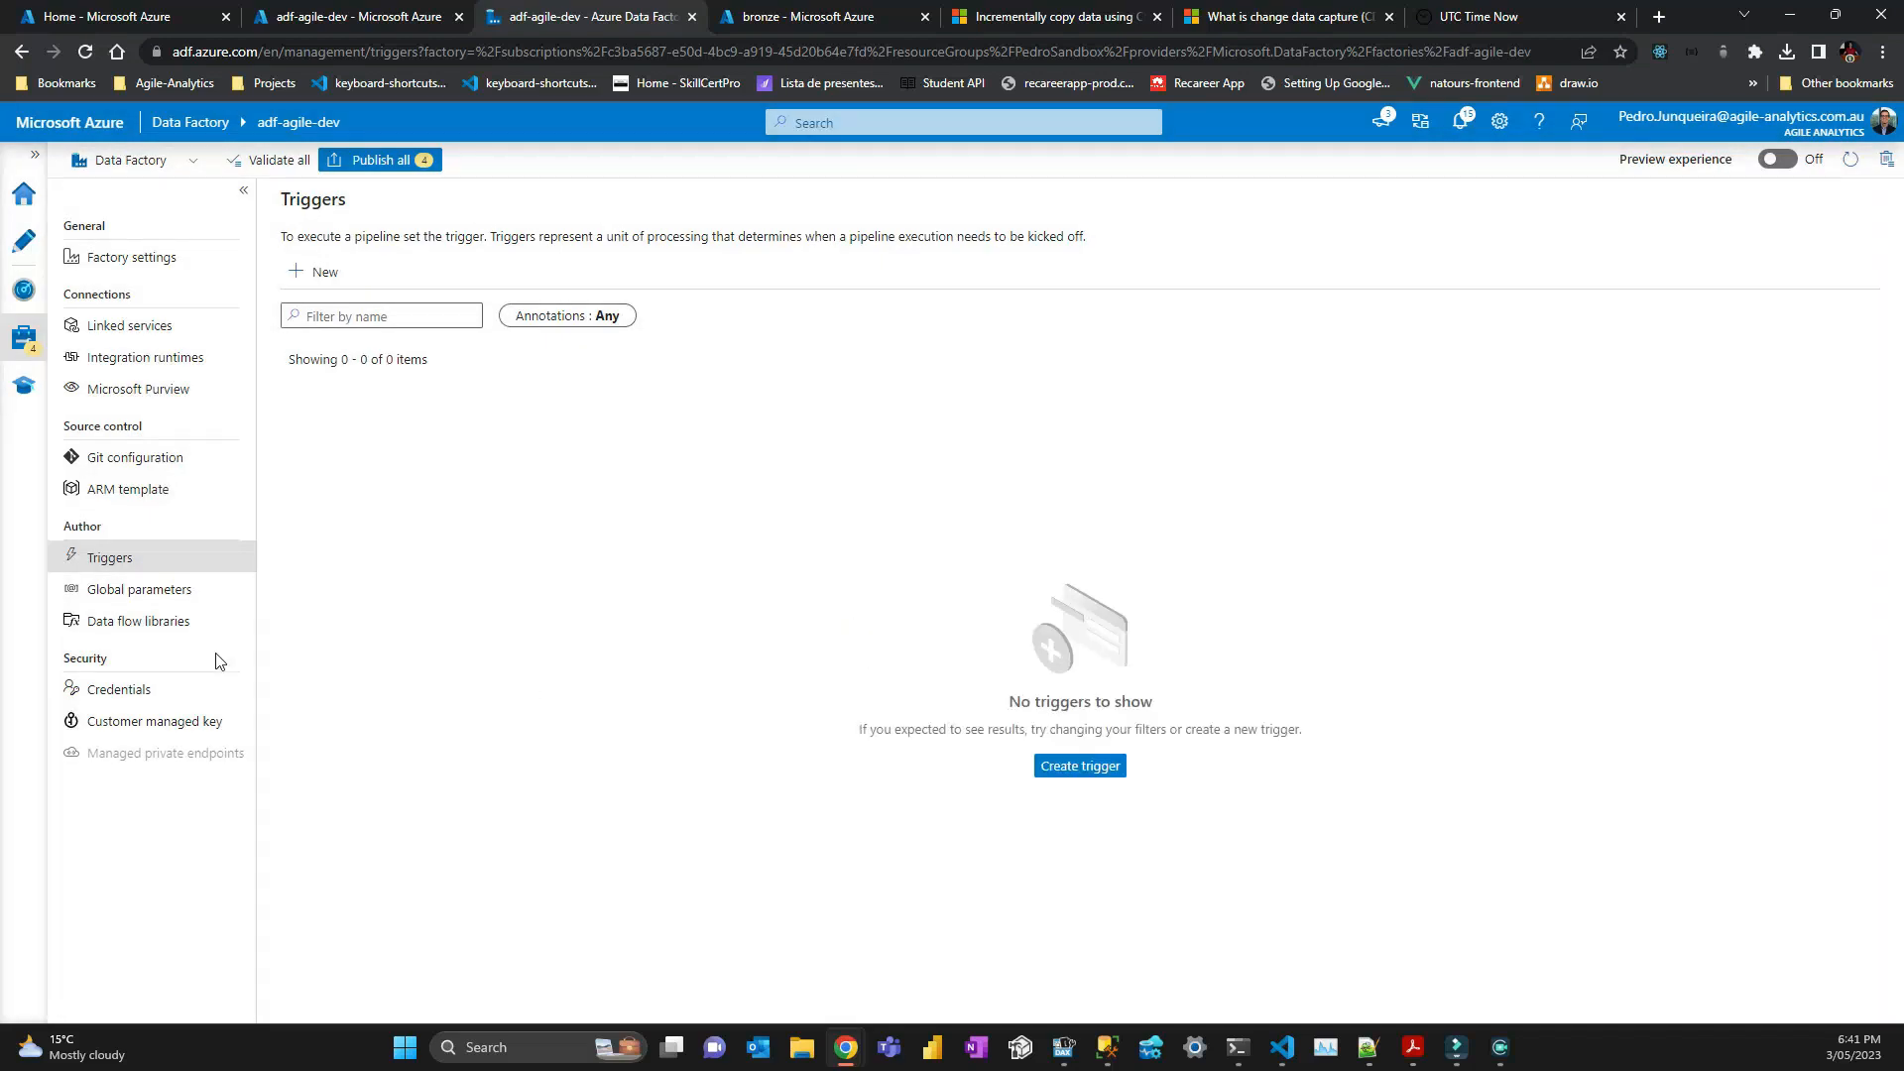
click(371, 167)
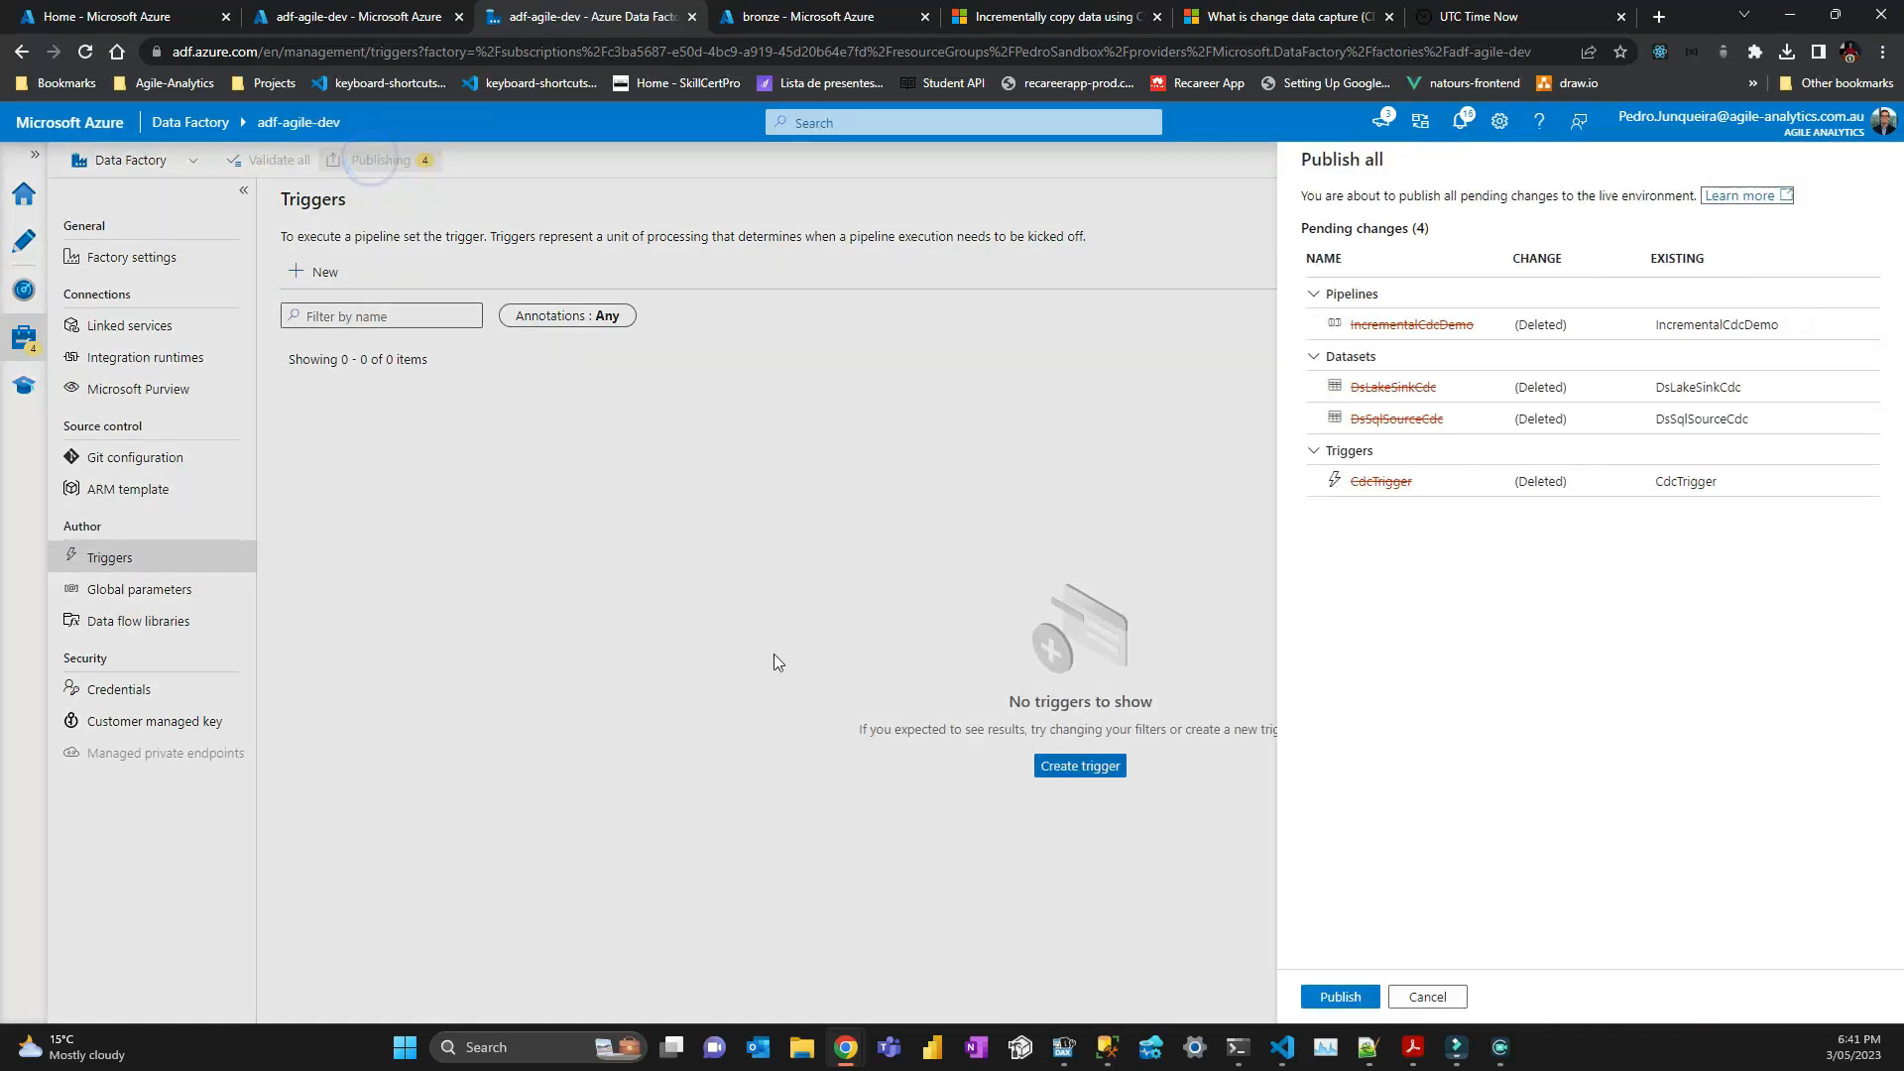
click(1343, 998)
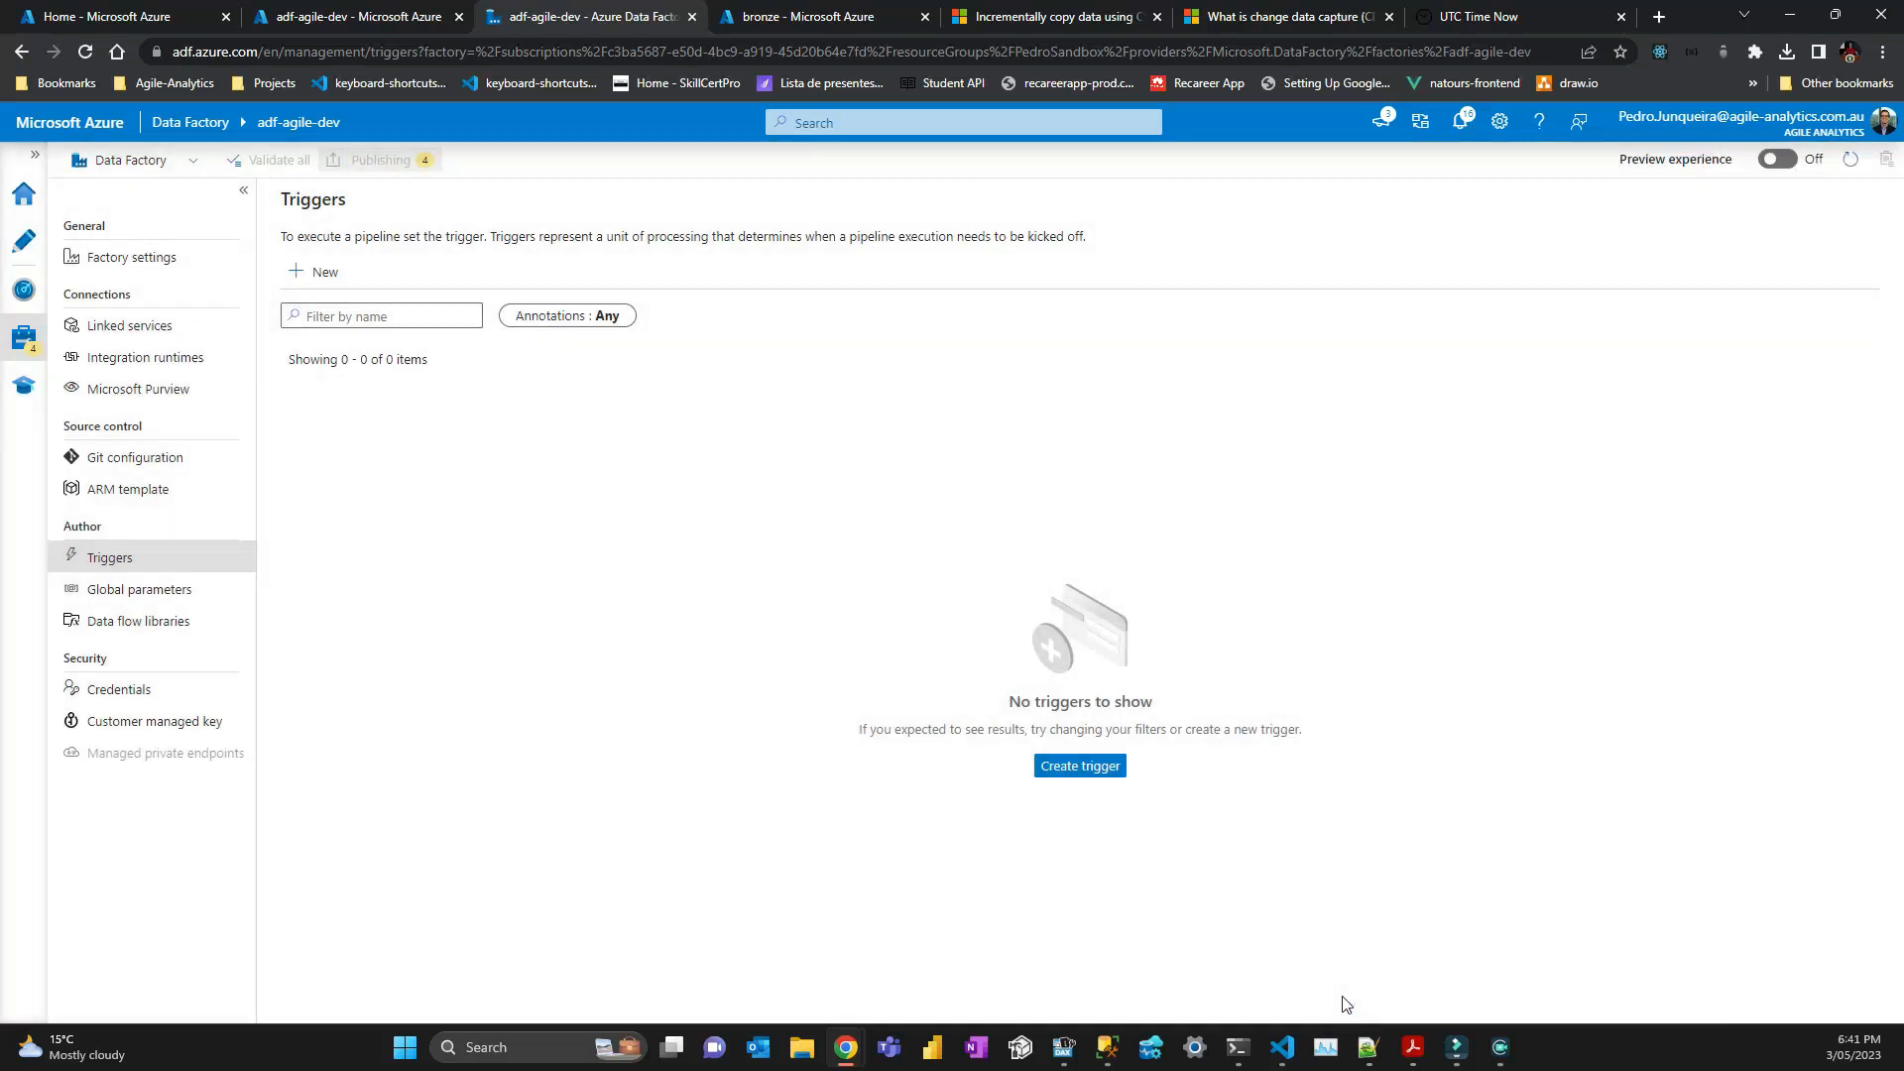
Delete the linked services LsLakeSinkCdc and LsSqlSourceCdc, and return to the authoring view.
click(35, 340)
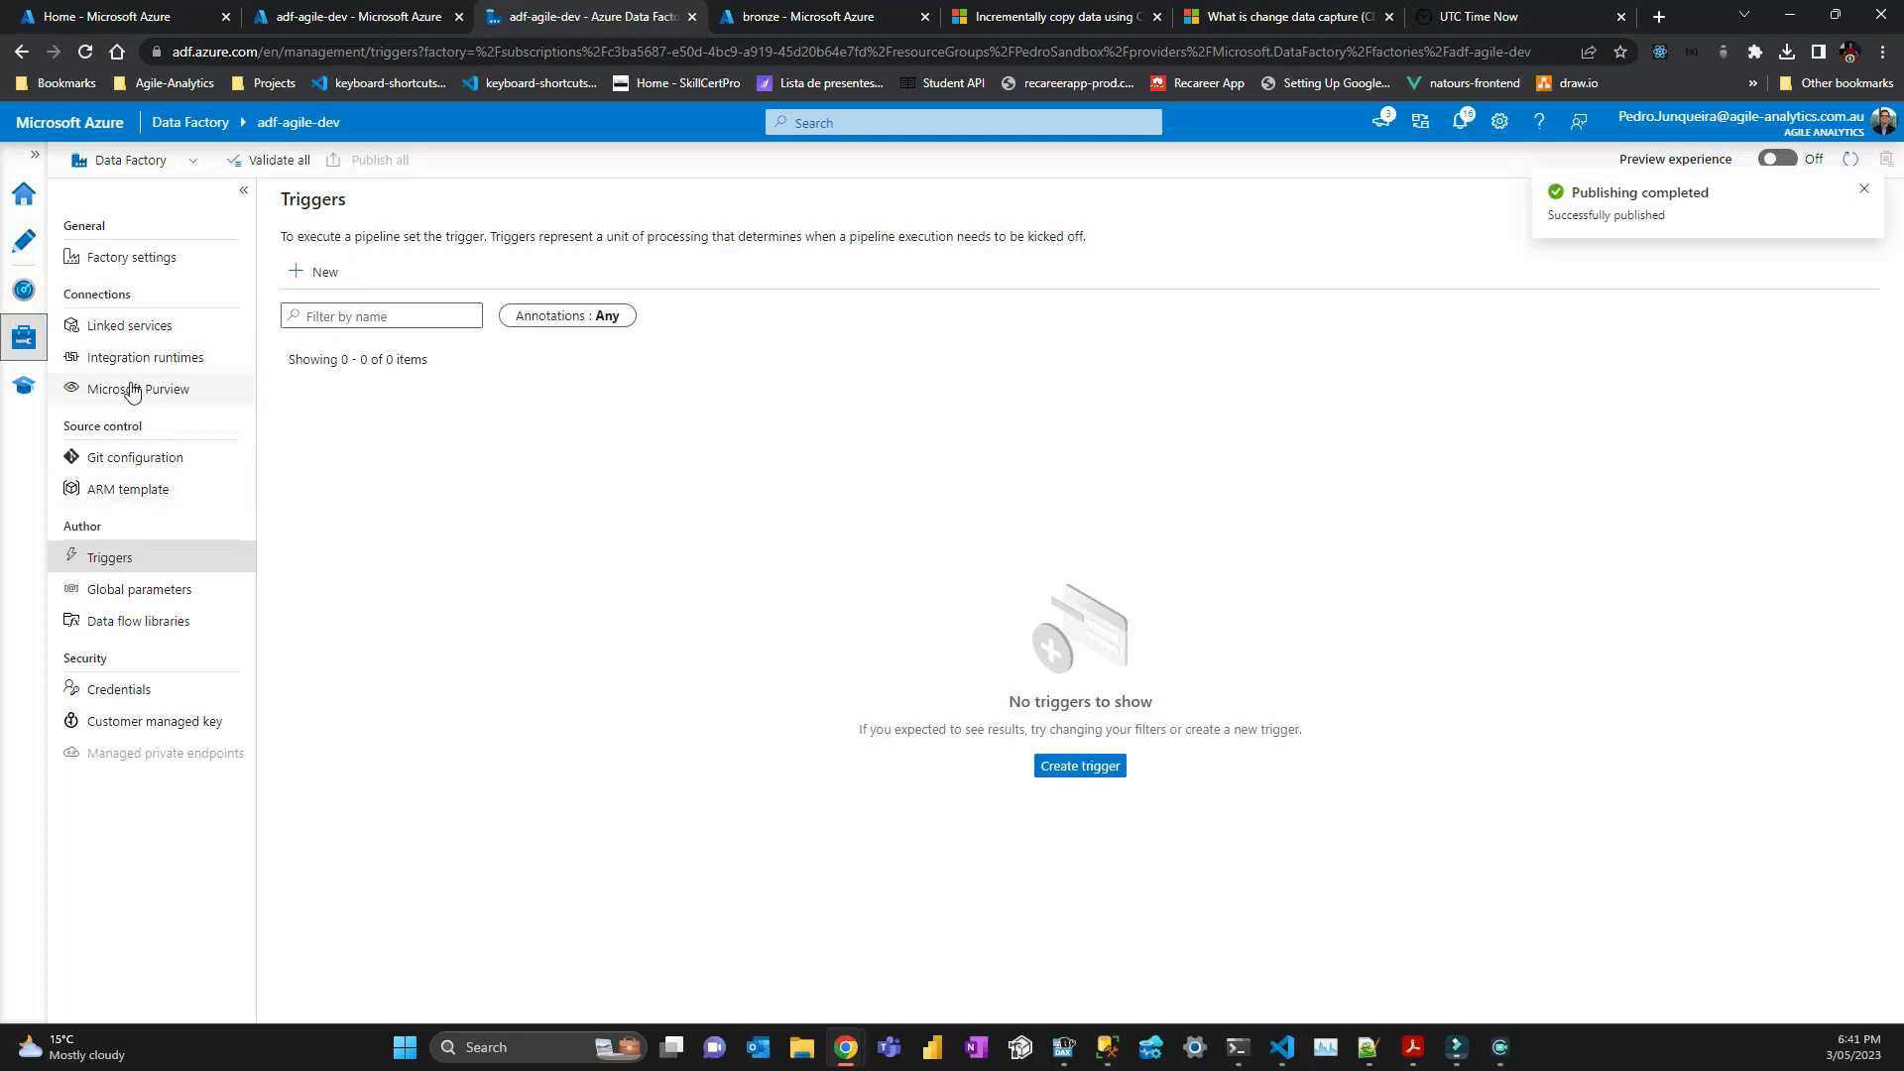
click(138, 330)
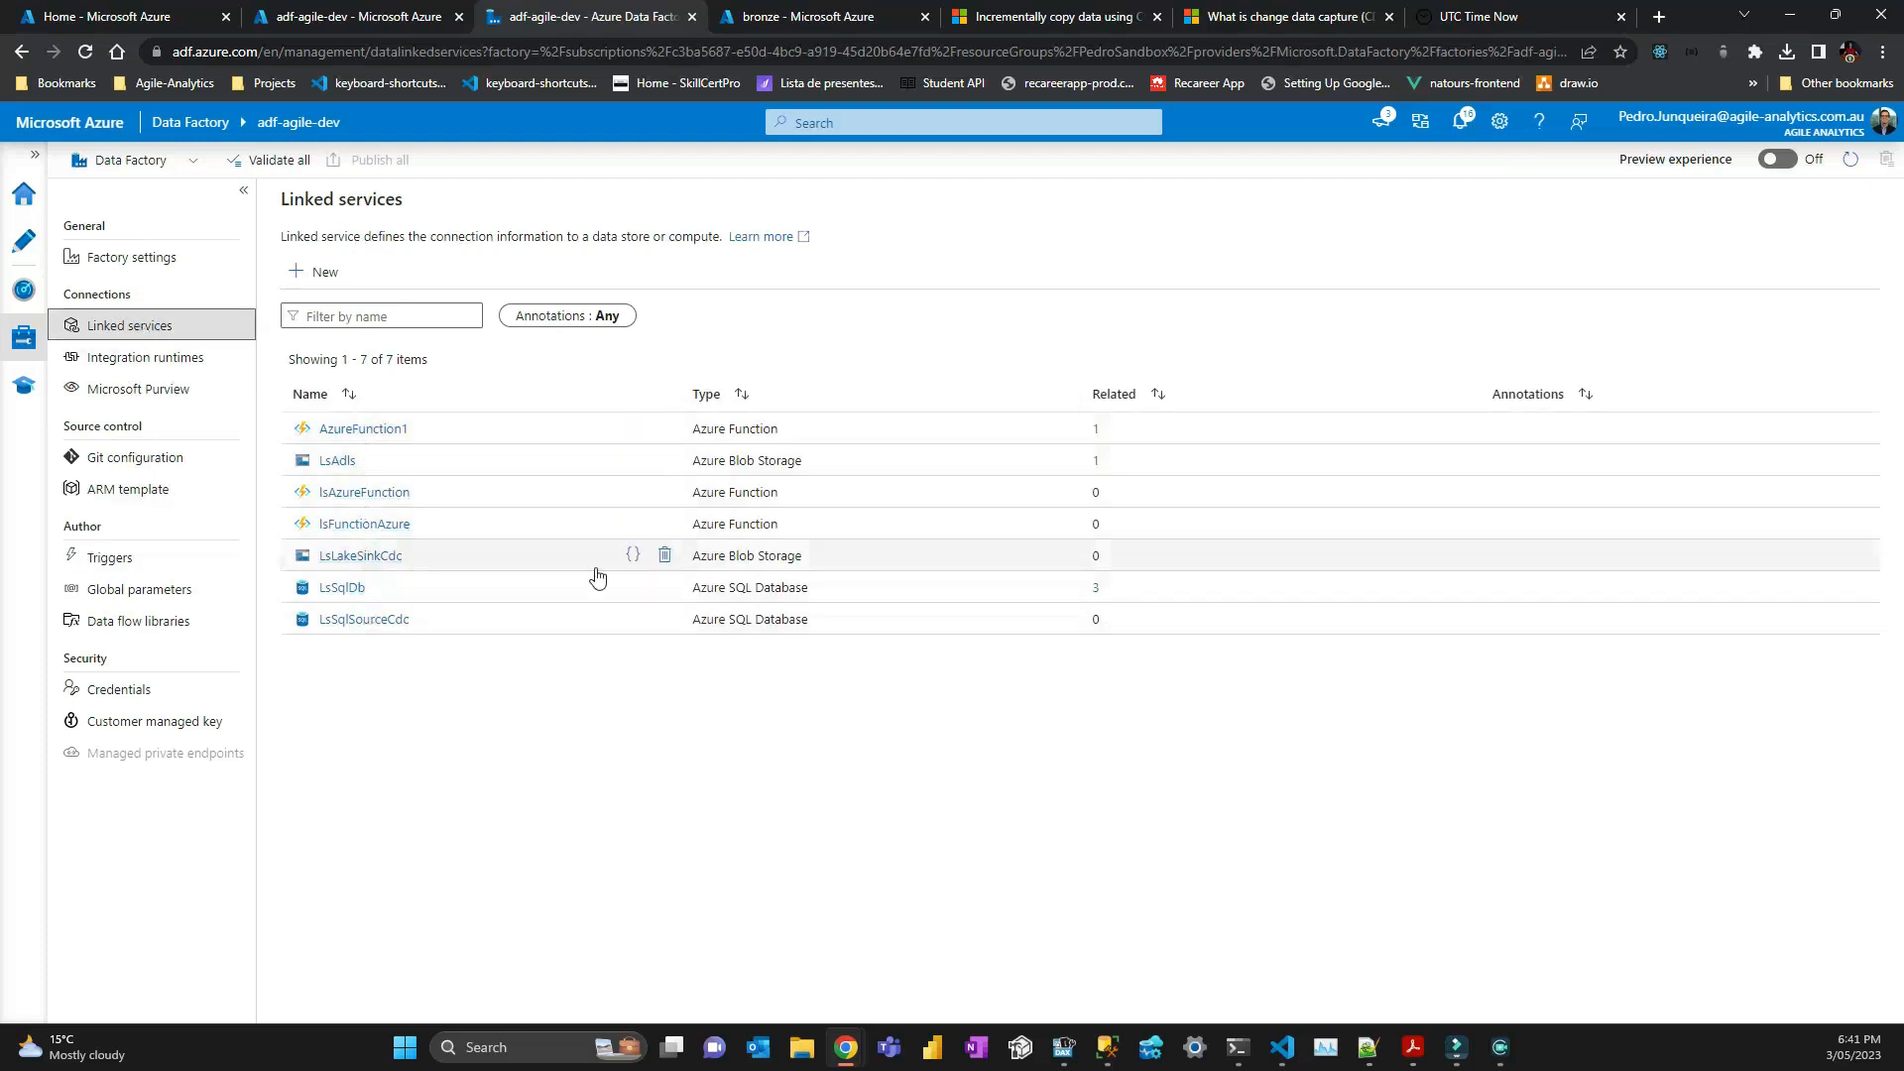
click(665, 556)
click(838, 647)
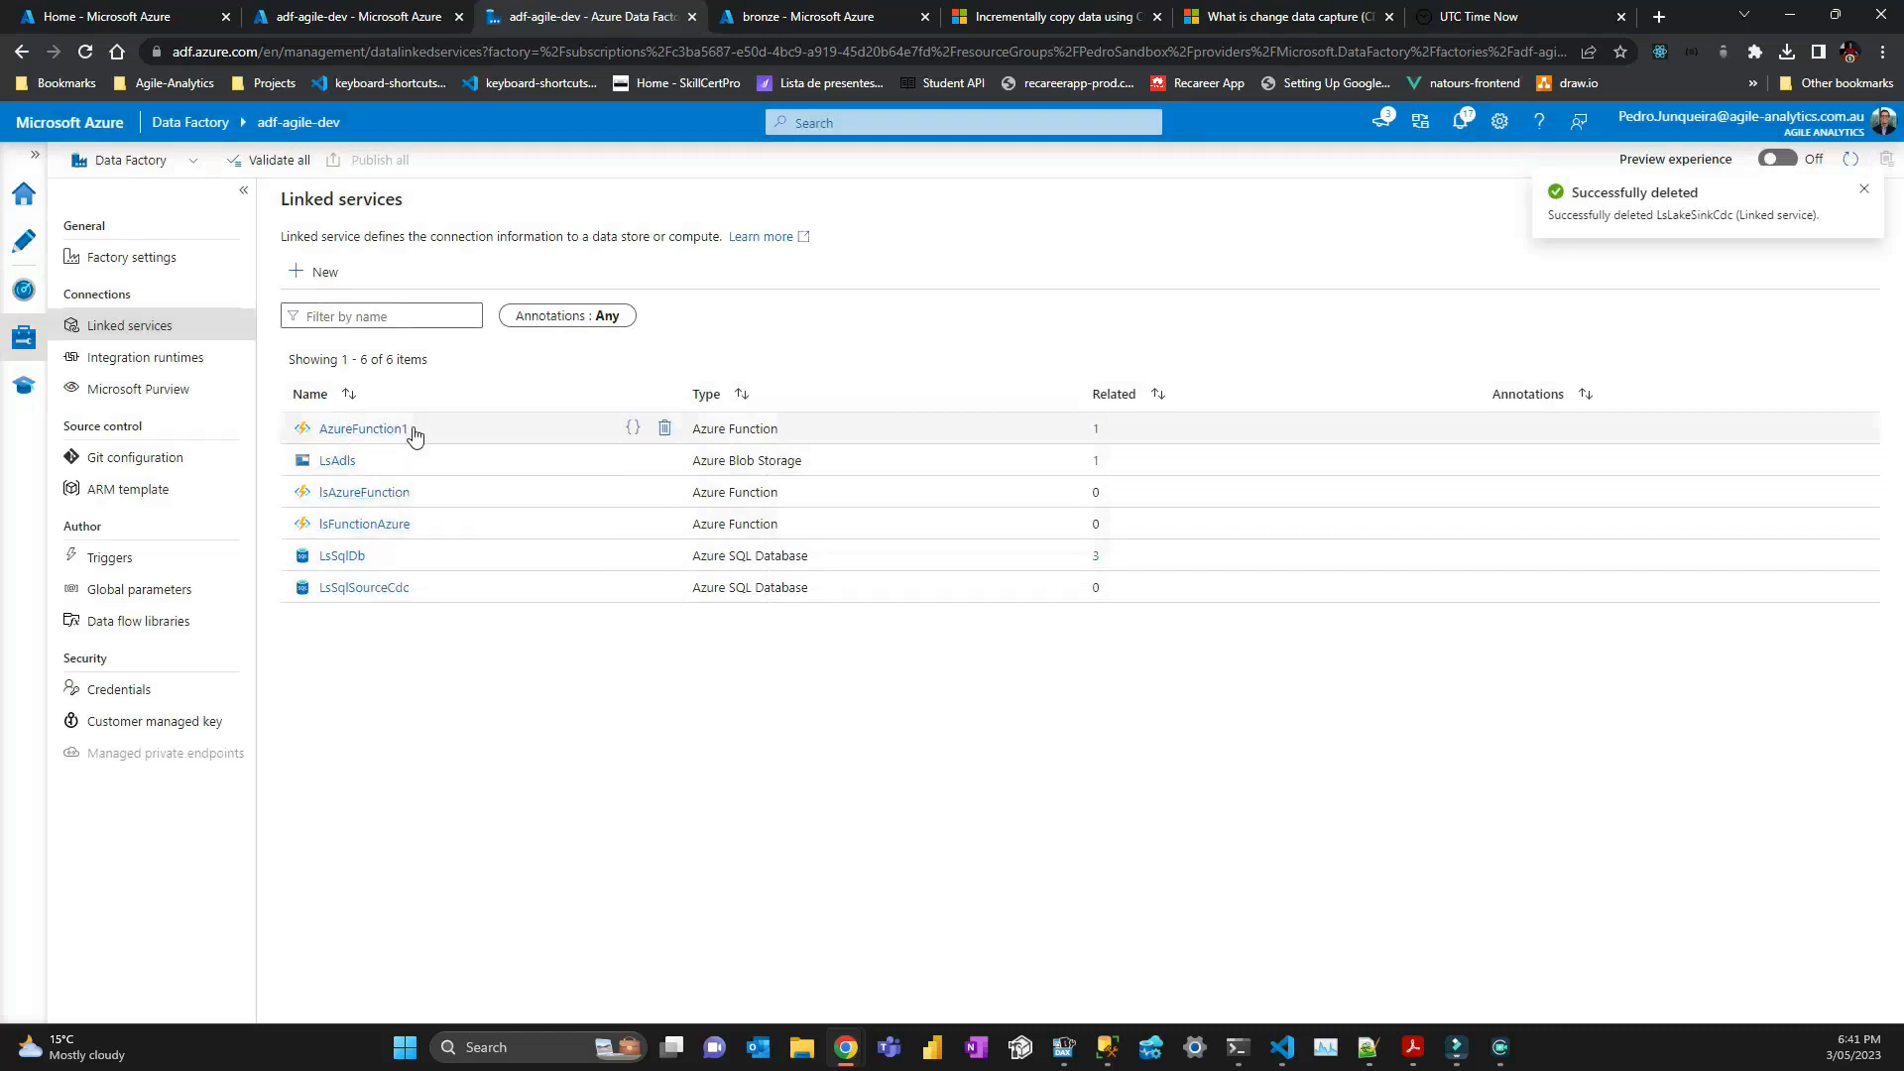
click(664, 587)
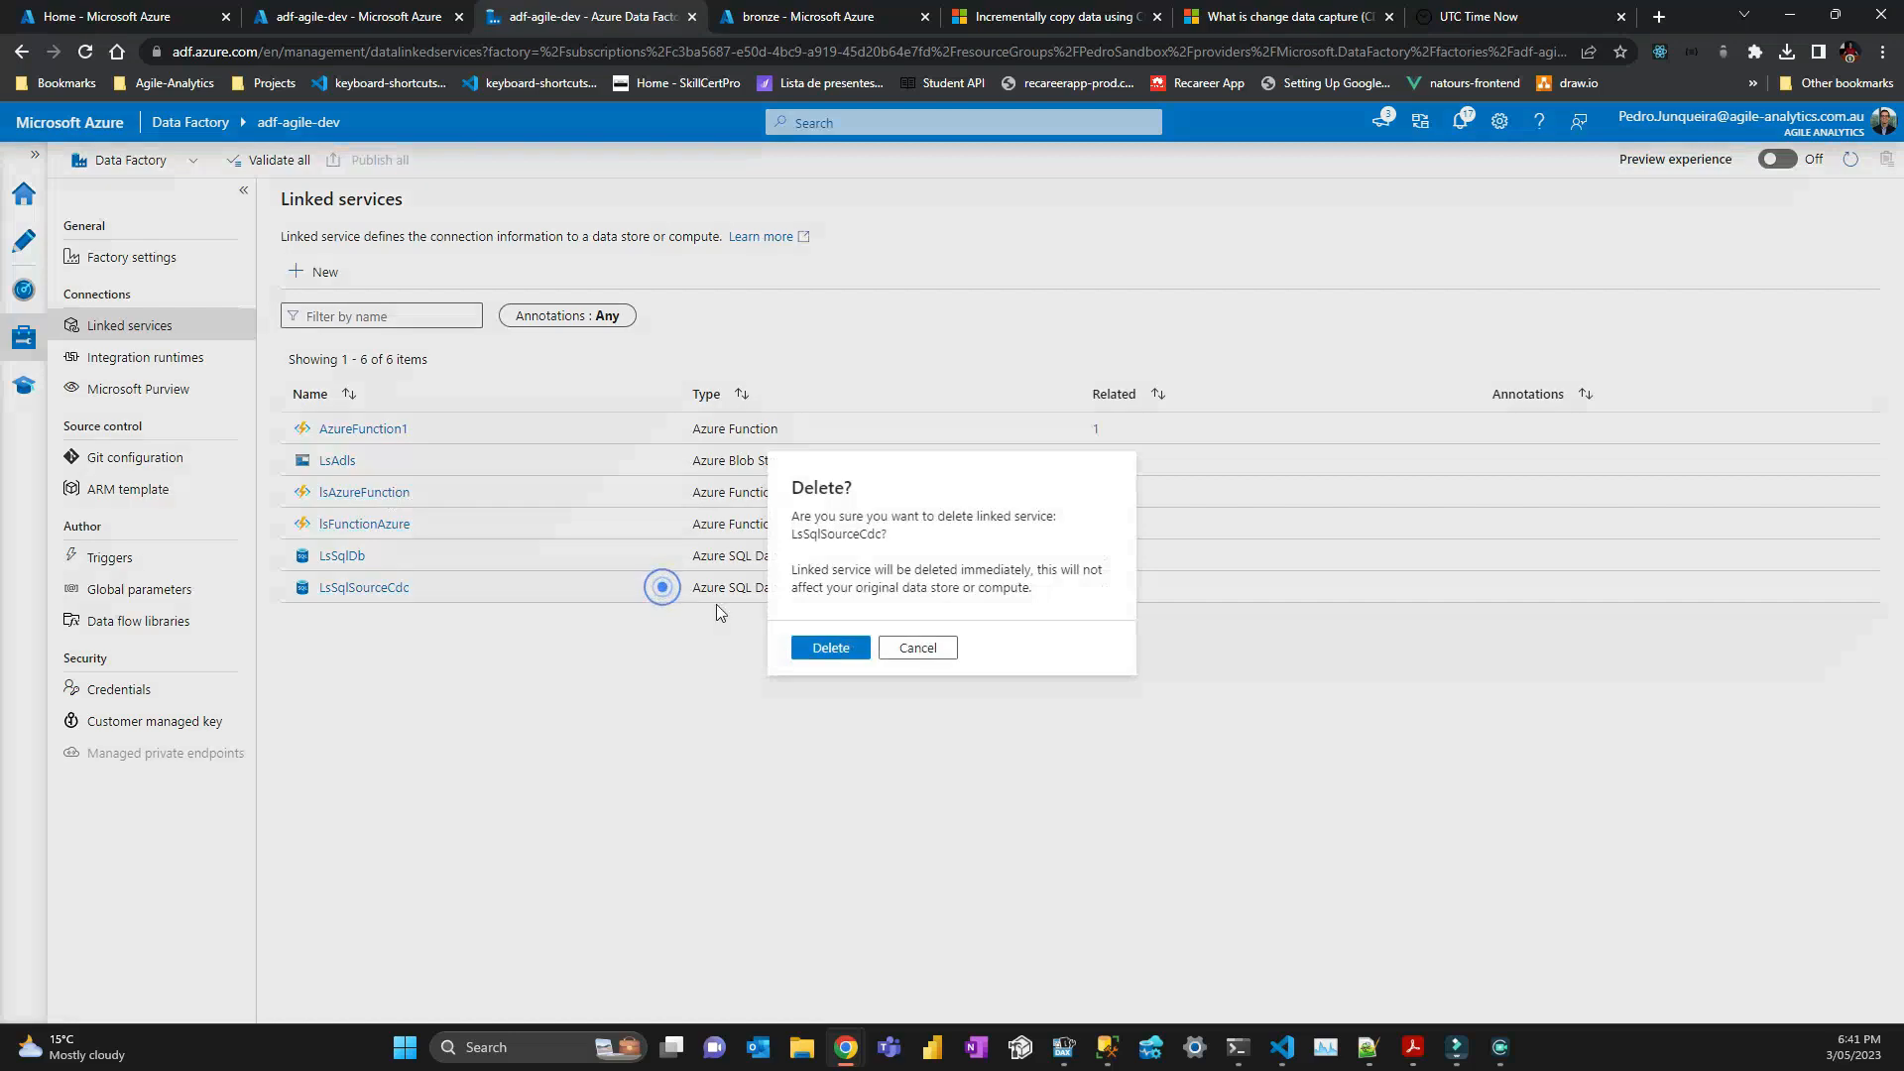
click(830, 645)
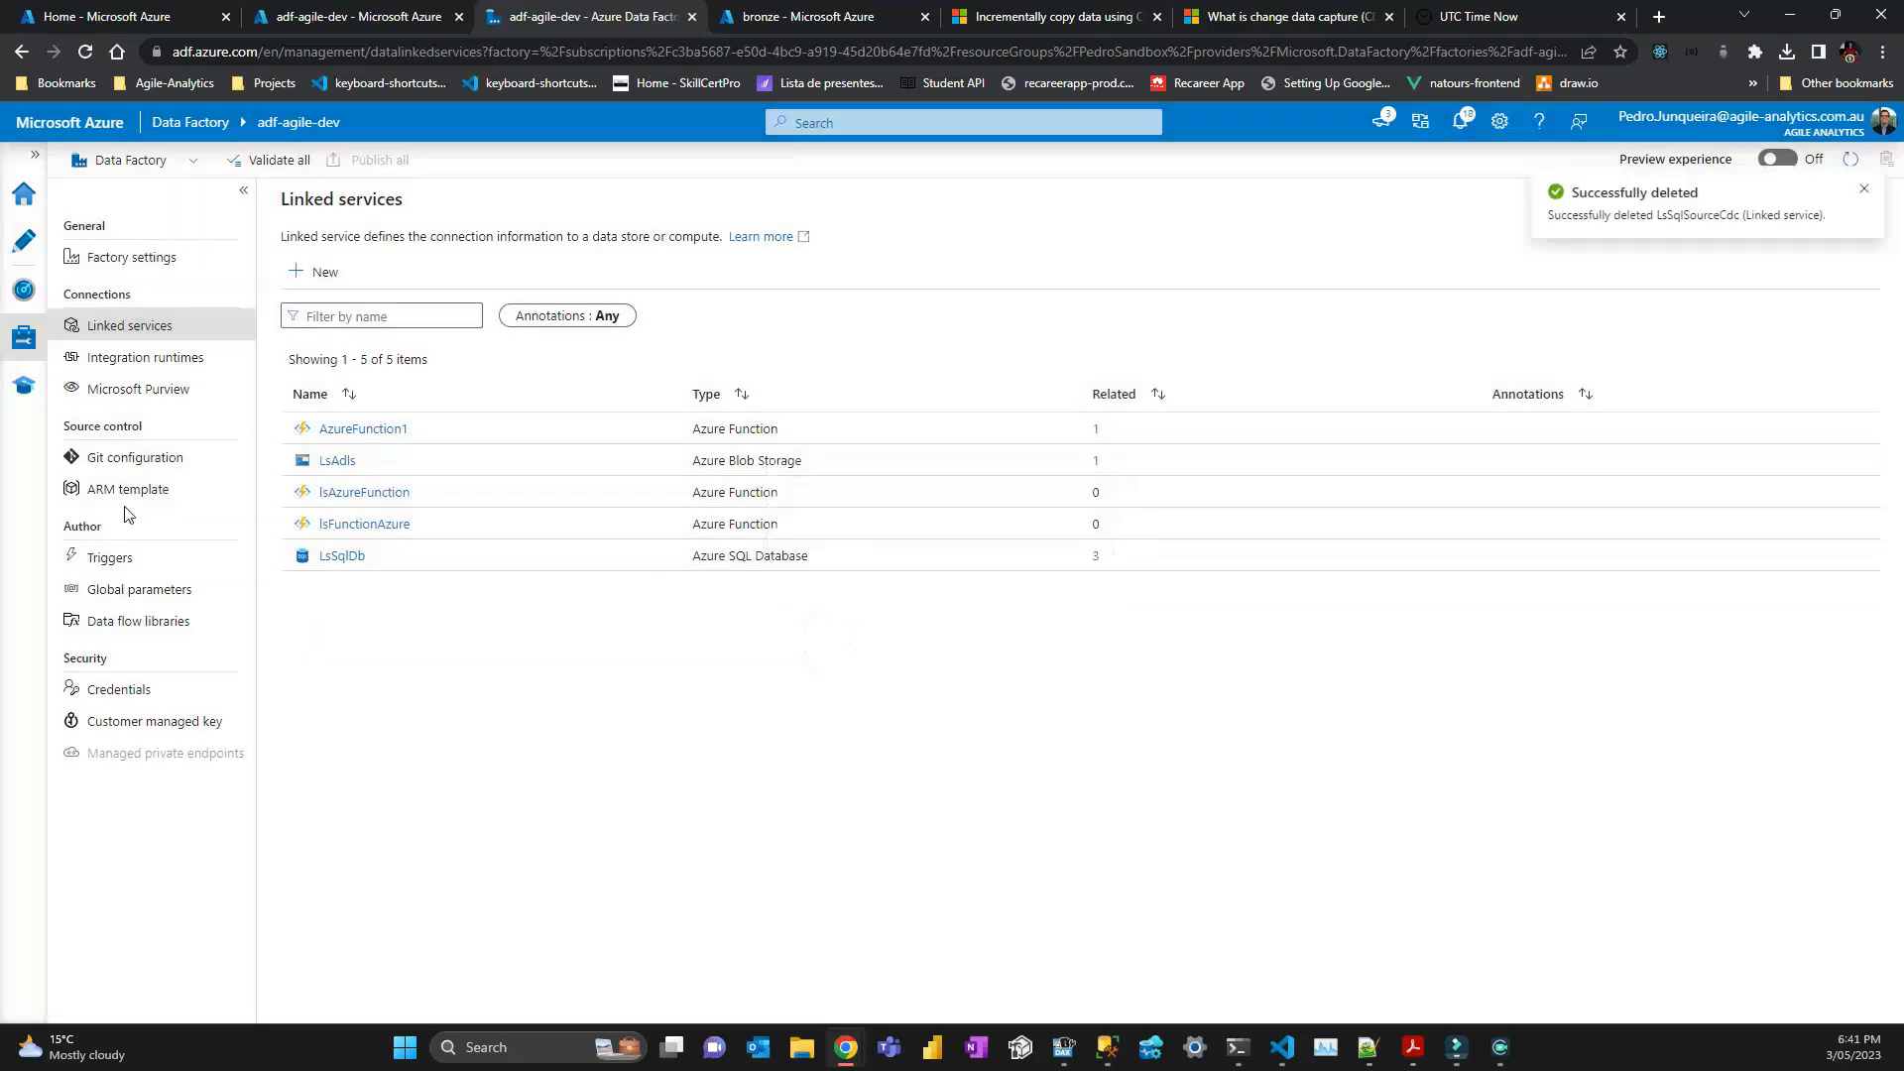
click(24, 241)
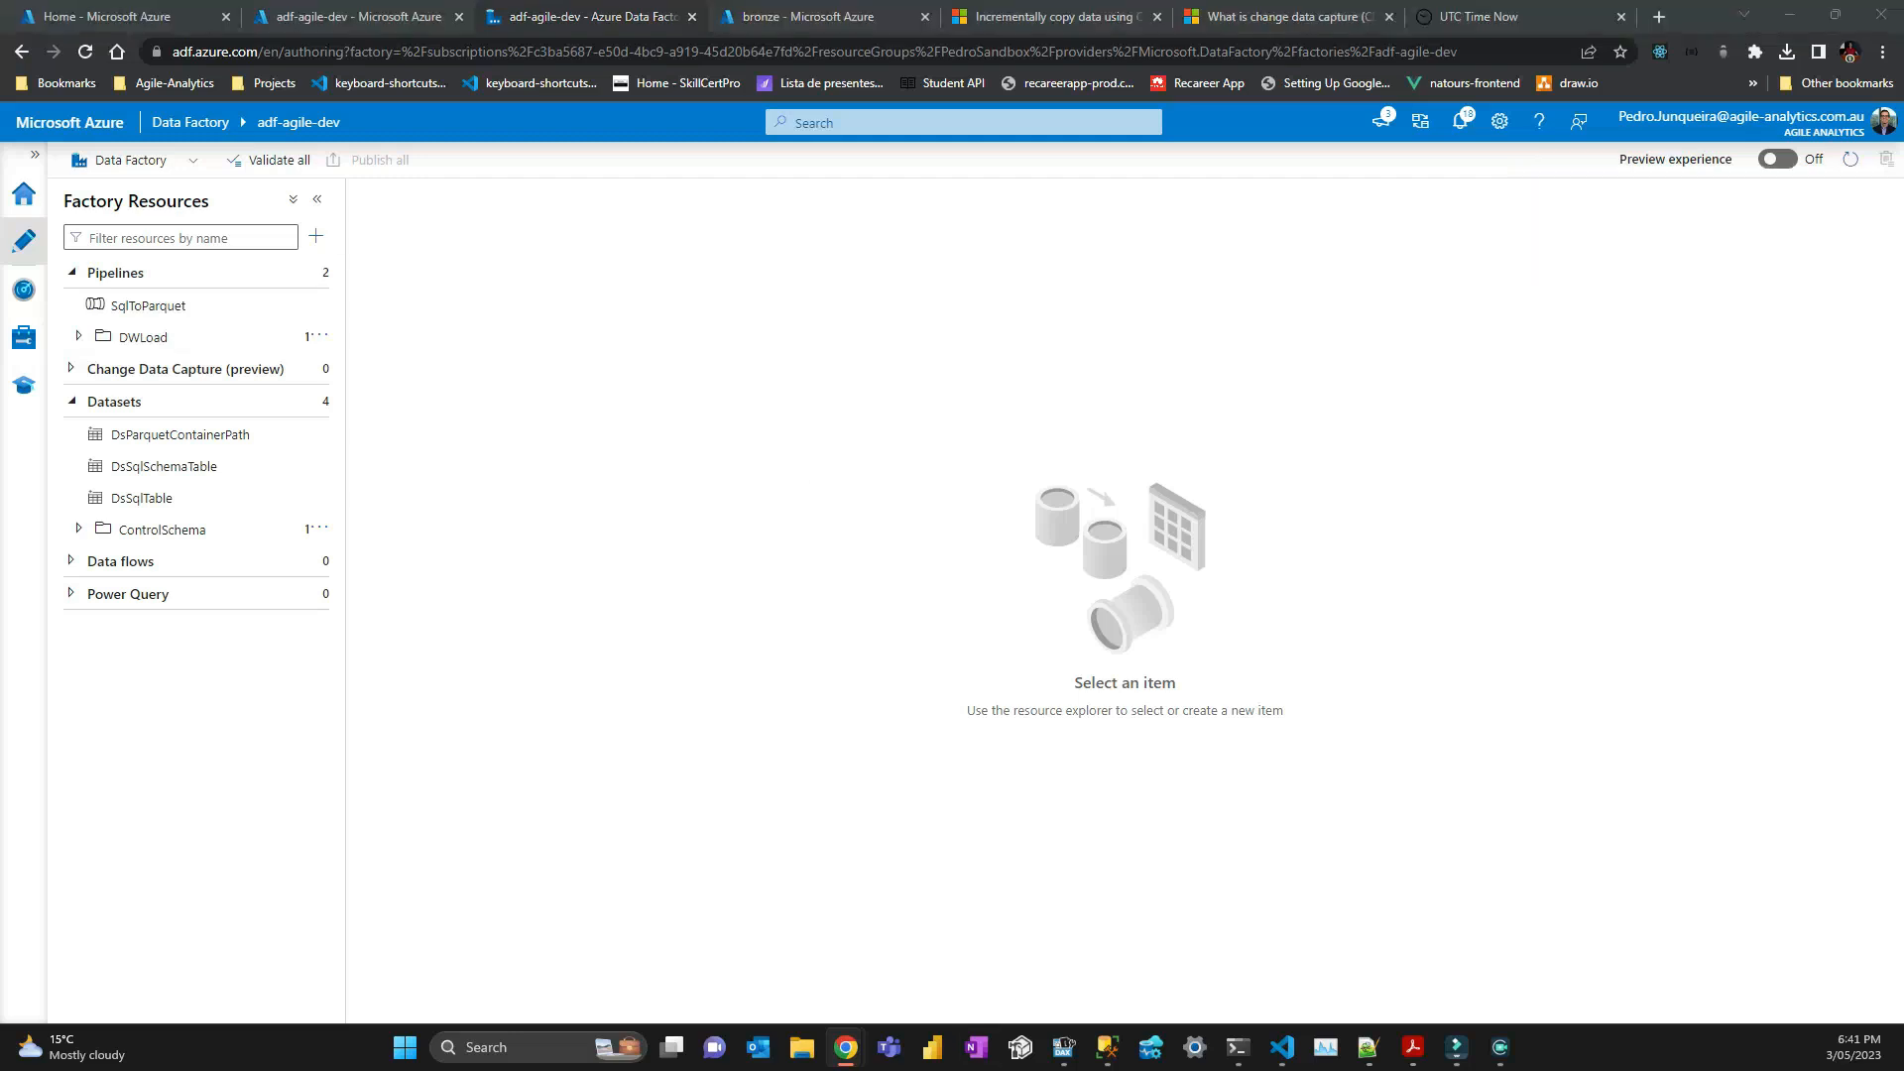
In a new SQL Server Management Studio query, create table customers: customer_id int (clustered primary key PK_Customers), first_name, last_name, city varchar(50), email varchar(100).
click(1107, 1047)
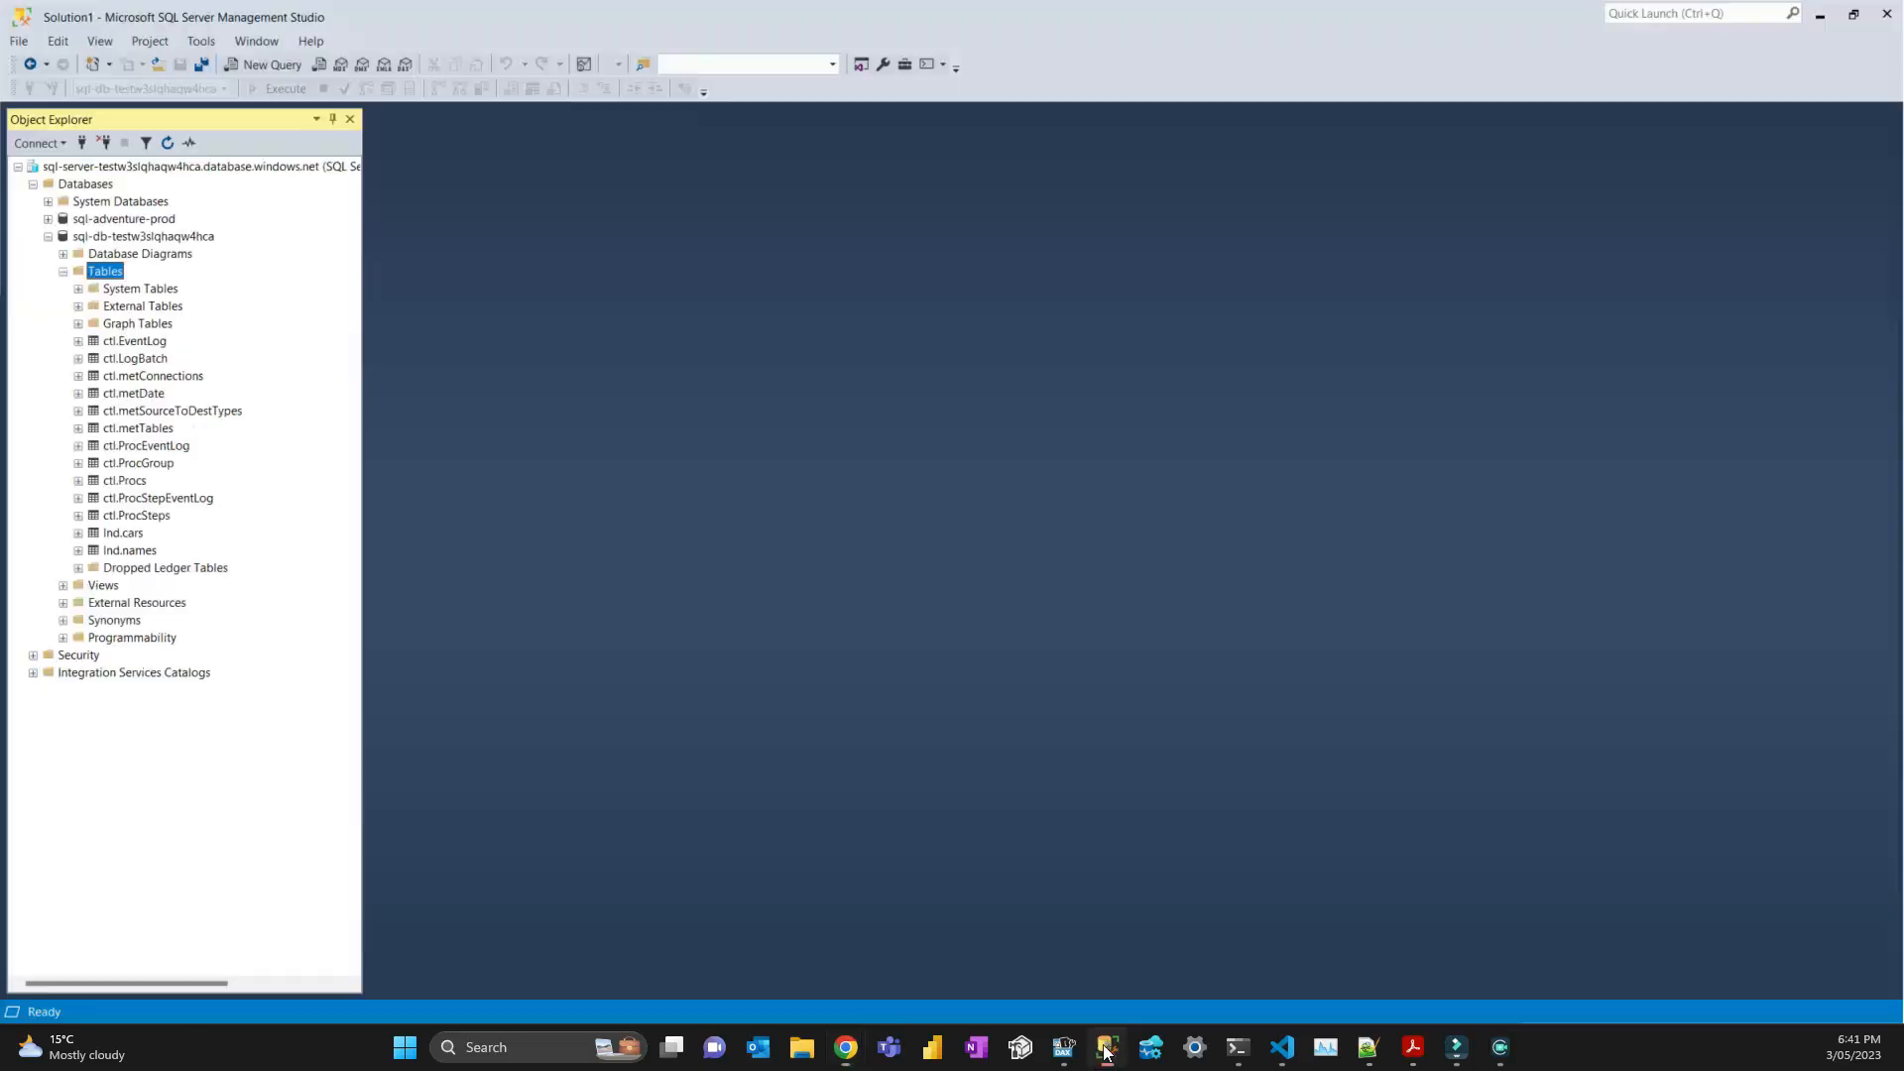
click(259, 62)
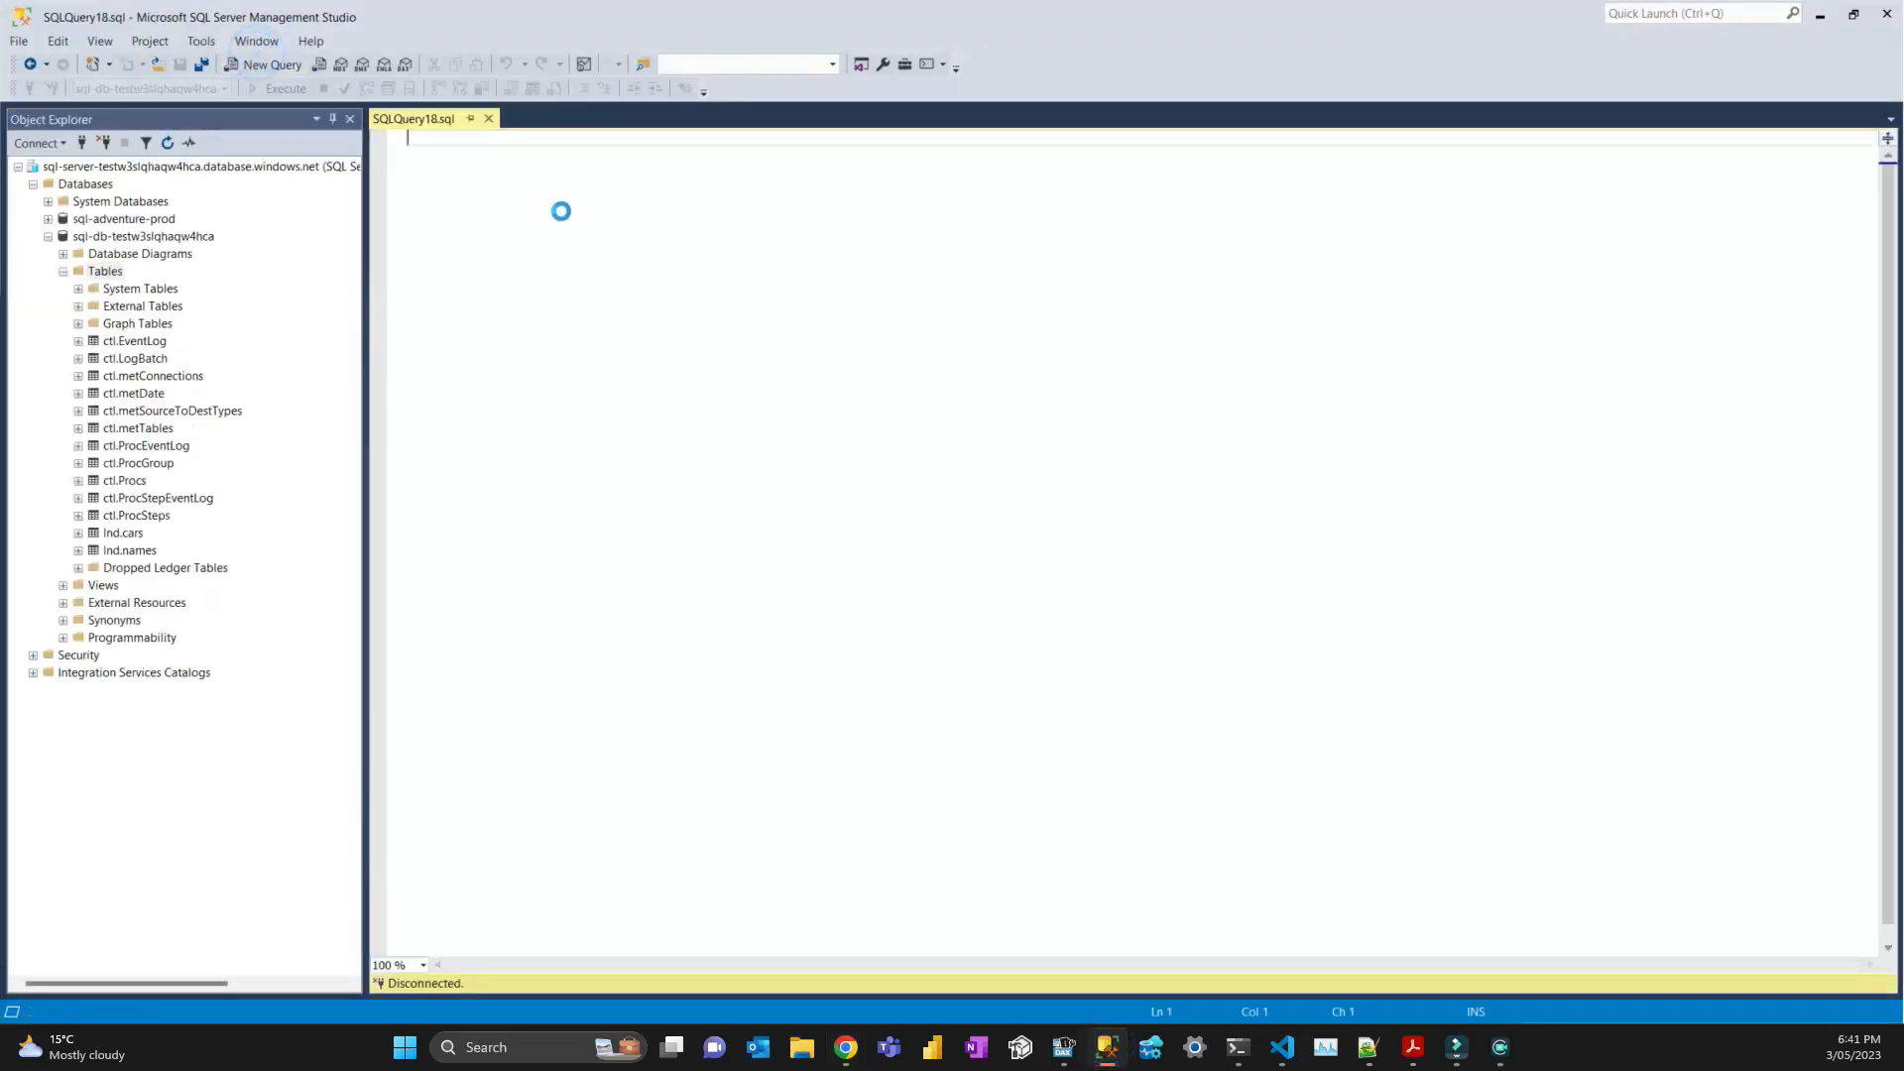
text(create table customers ( customer_id int, first_name varchar(50), last_name varchar(50), email varchar(100), city varchar(50), CONSTRAINT "PK_Customers" PRIMARY KEY CLUSTERED ("customer_id")  );)
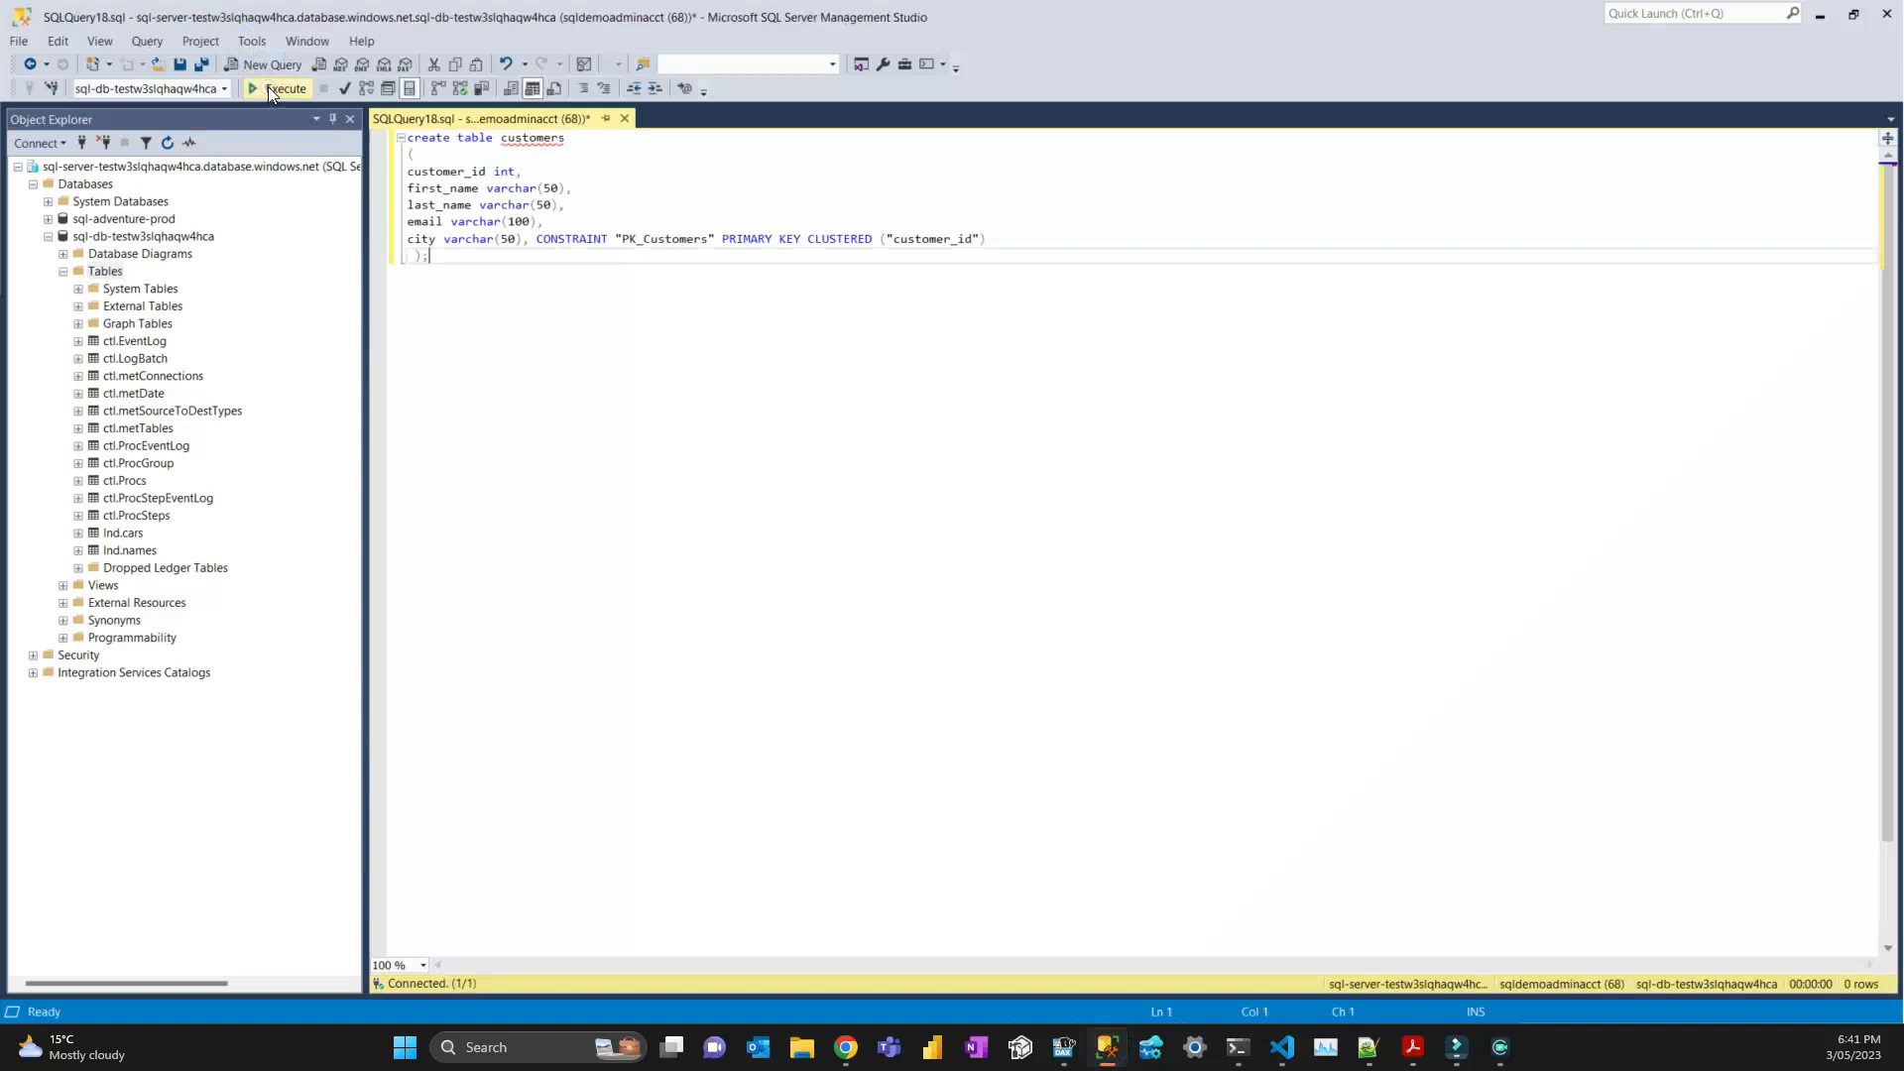
click(270, 89)
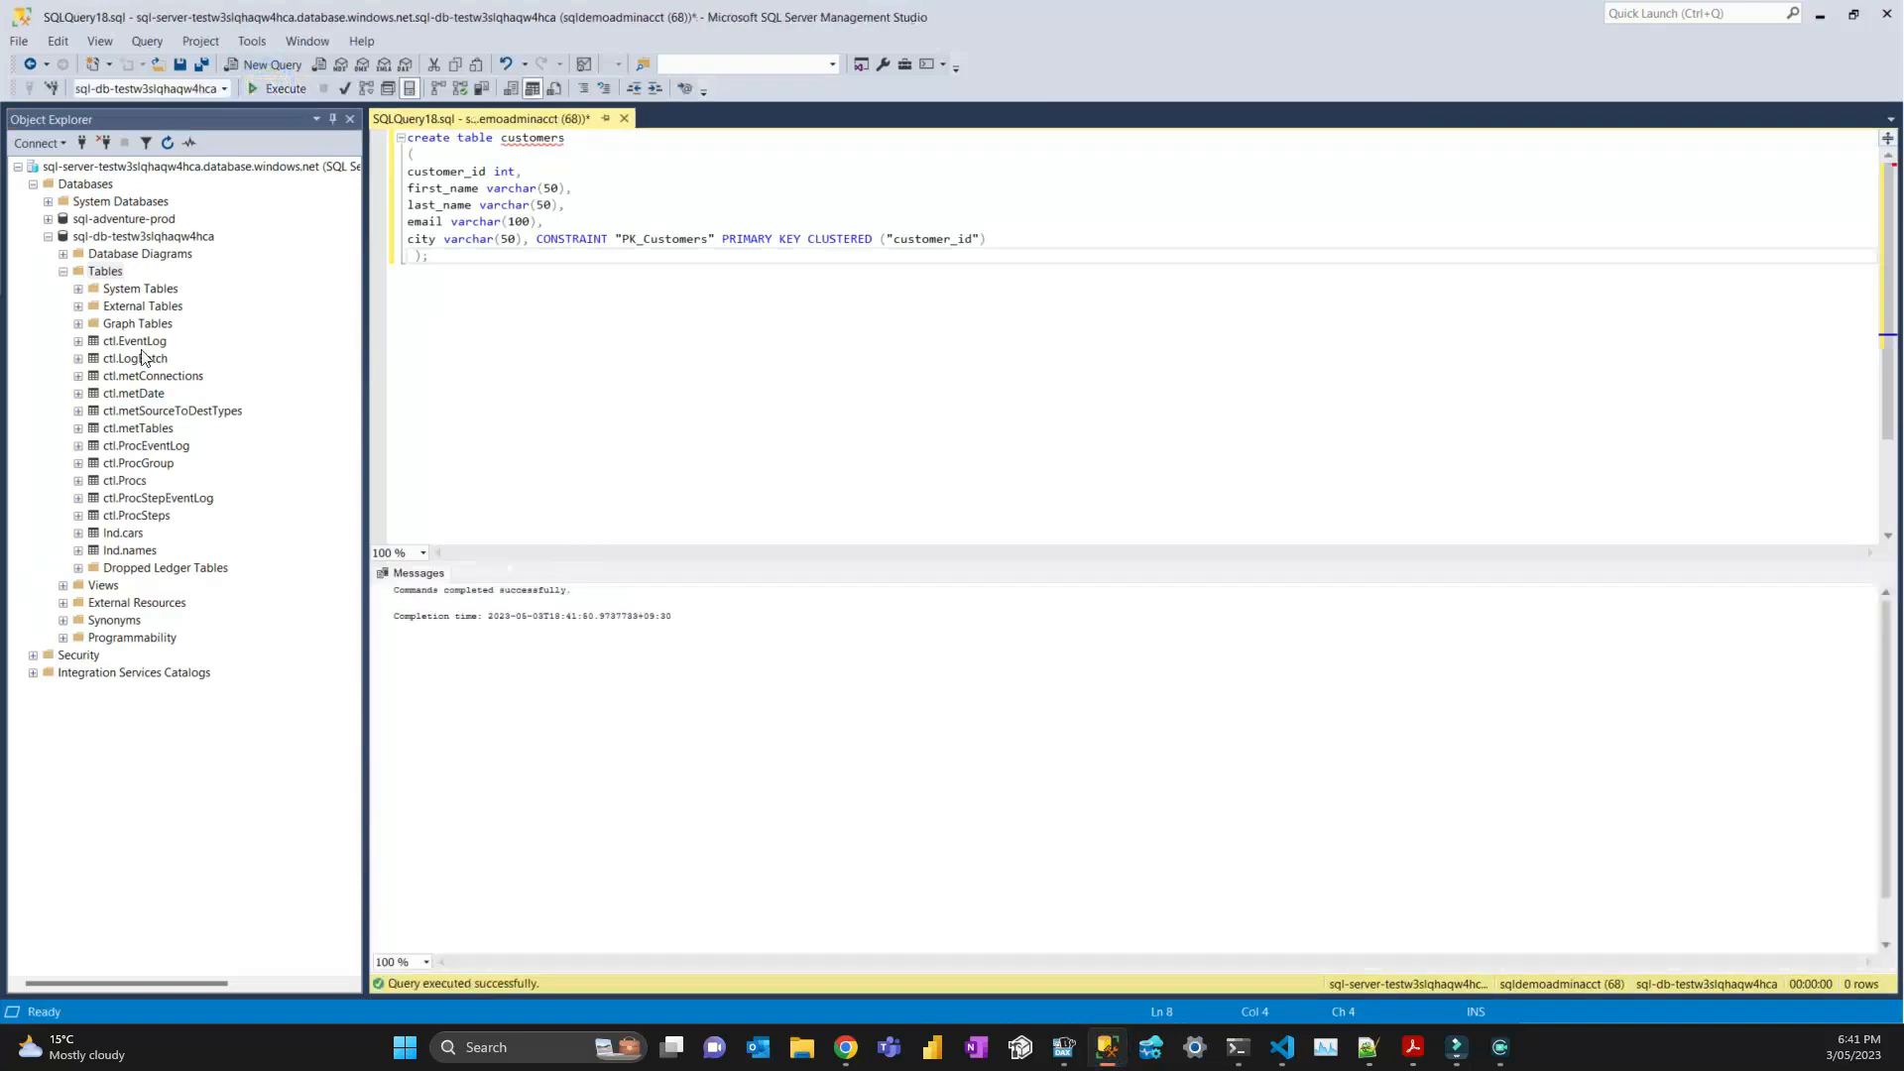
Refresh the database's Tables folder and select the top 1000 rows of dbo.customers.
click(104, 271)
right_click(99, 269)
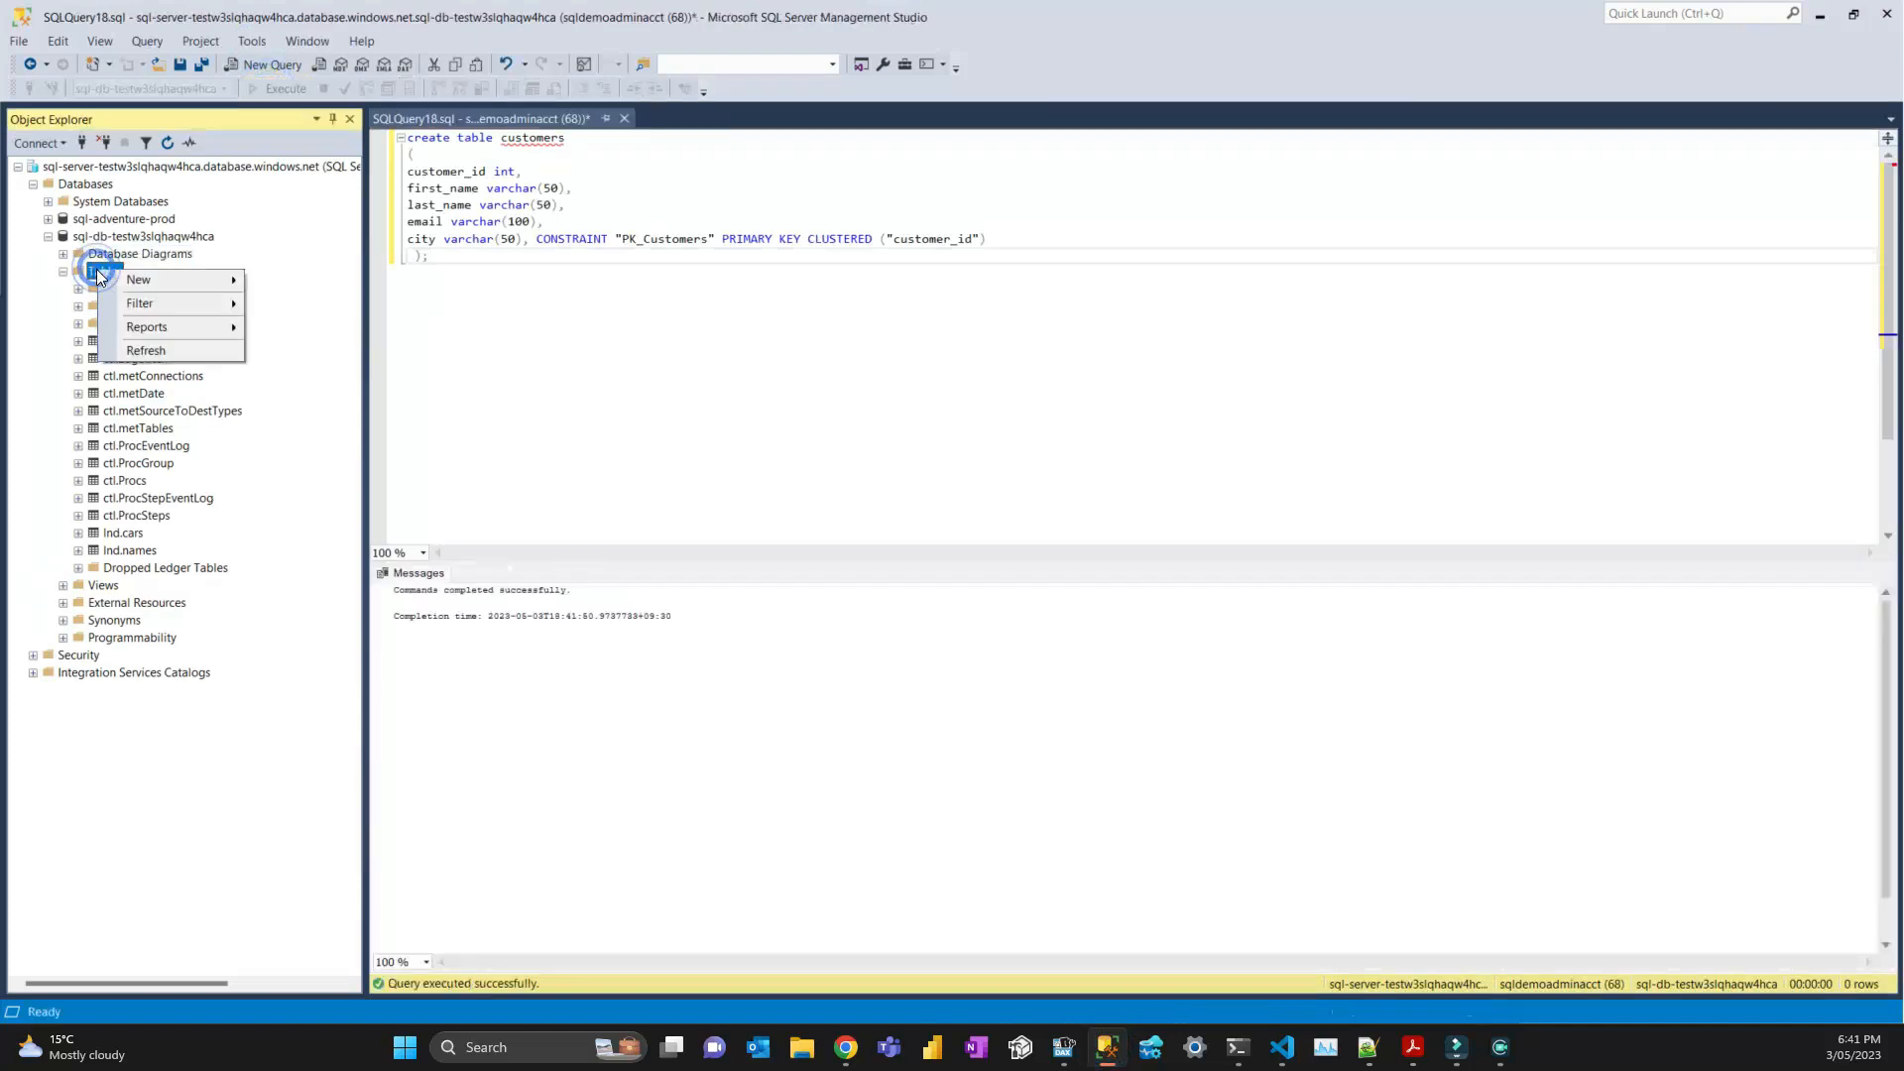
click(168, 351)
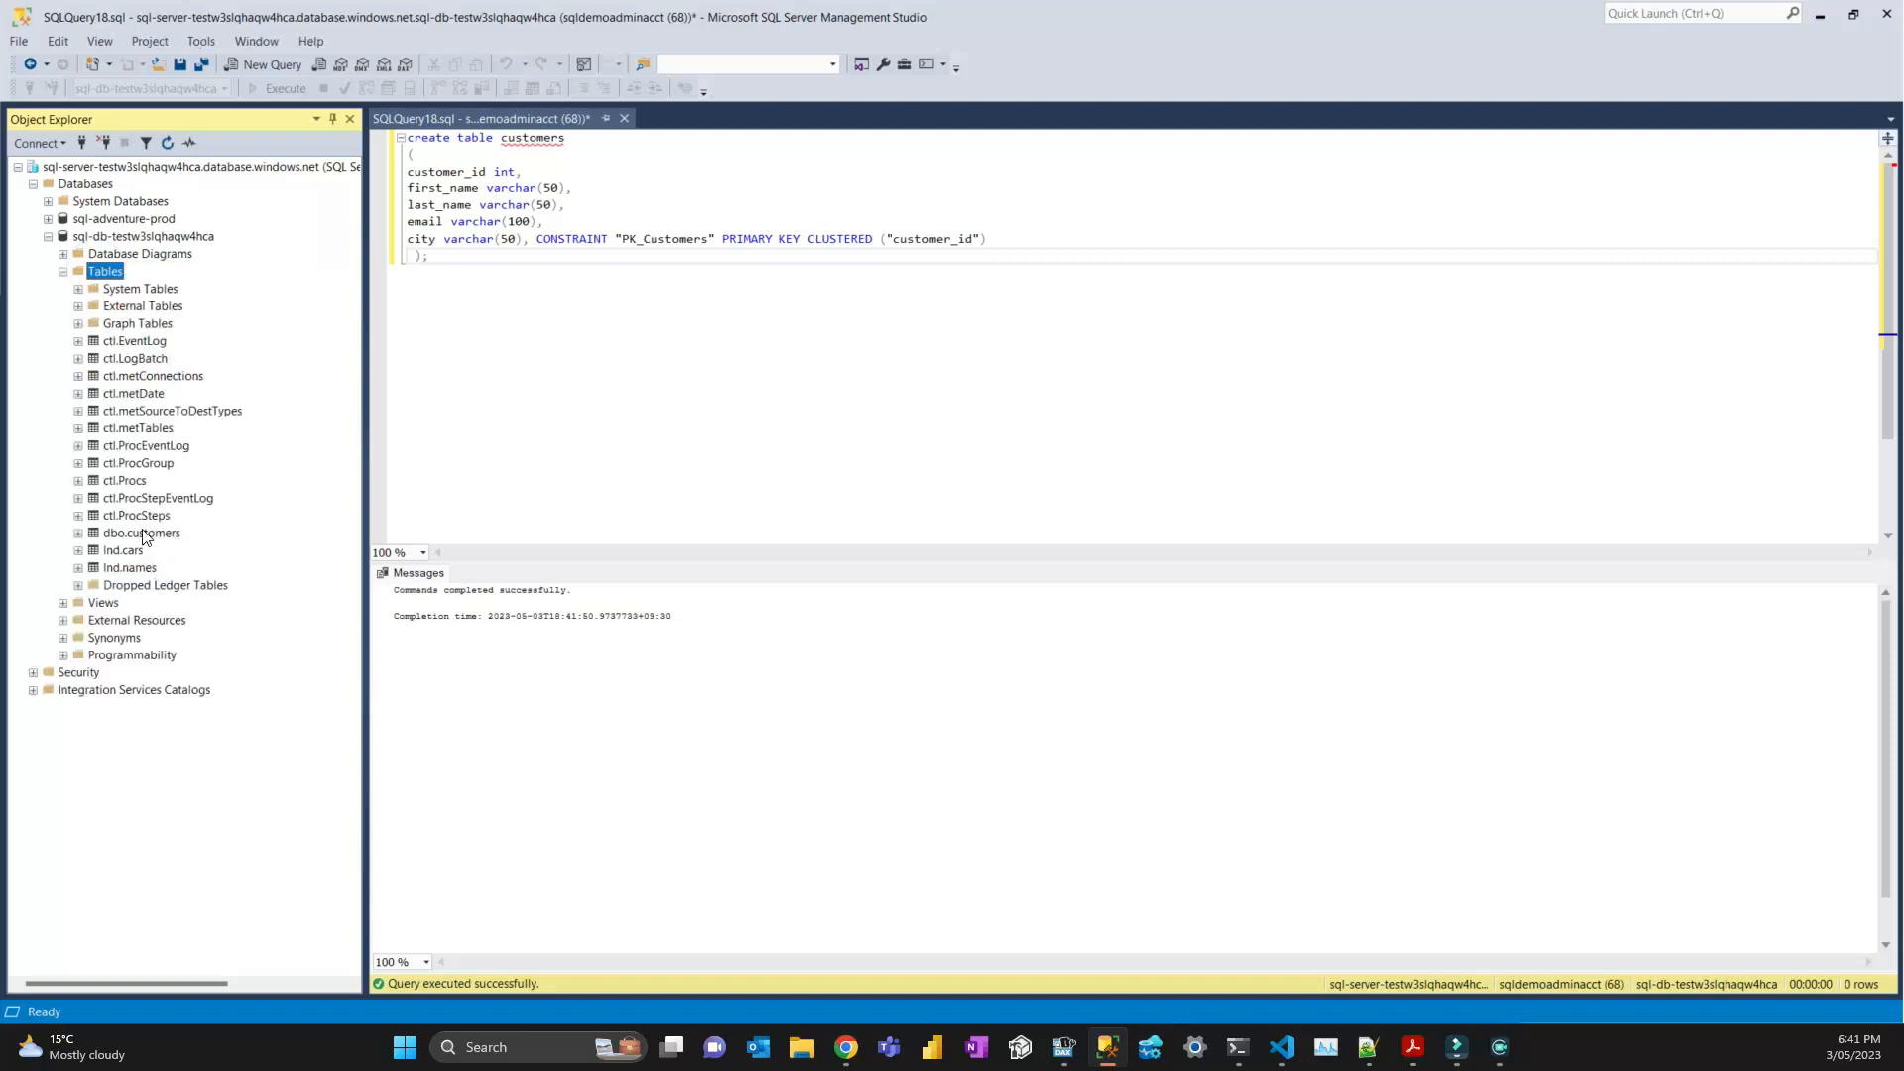
click(143, 534)
right_click(143, 534)
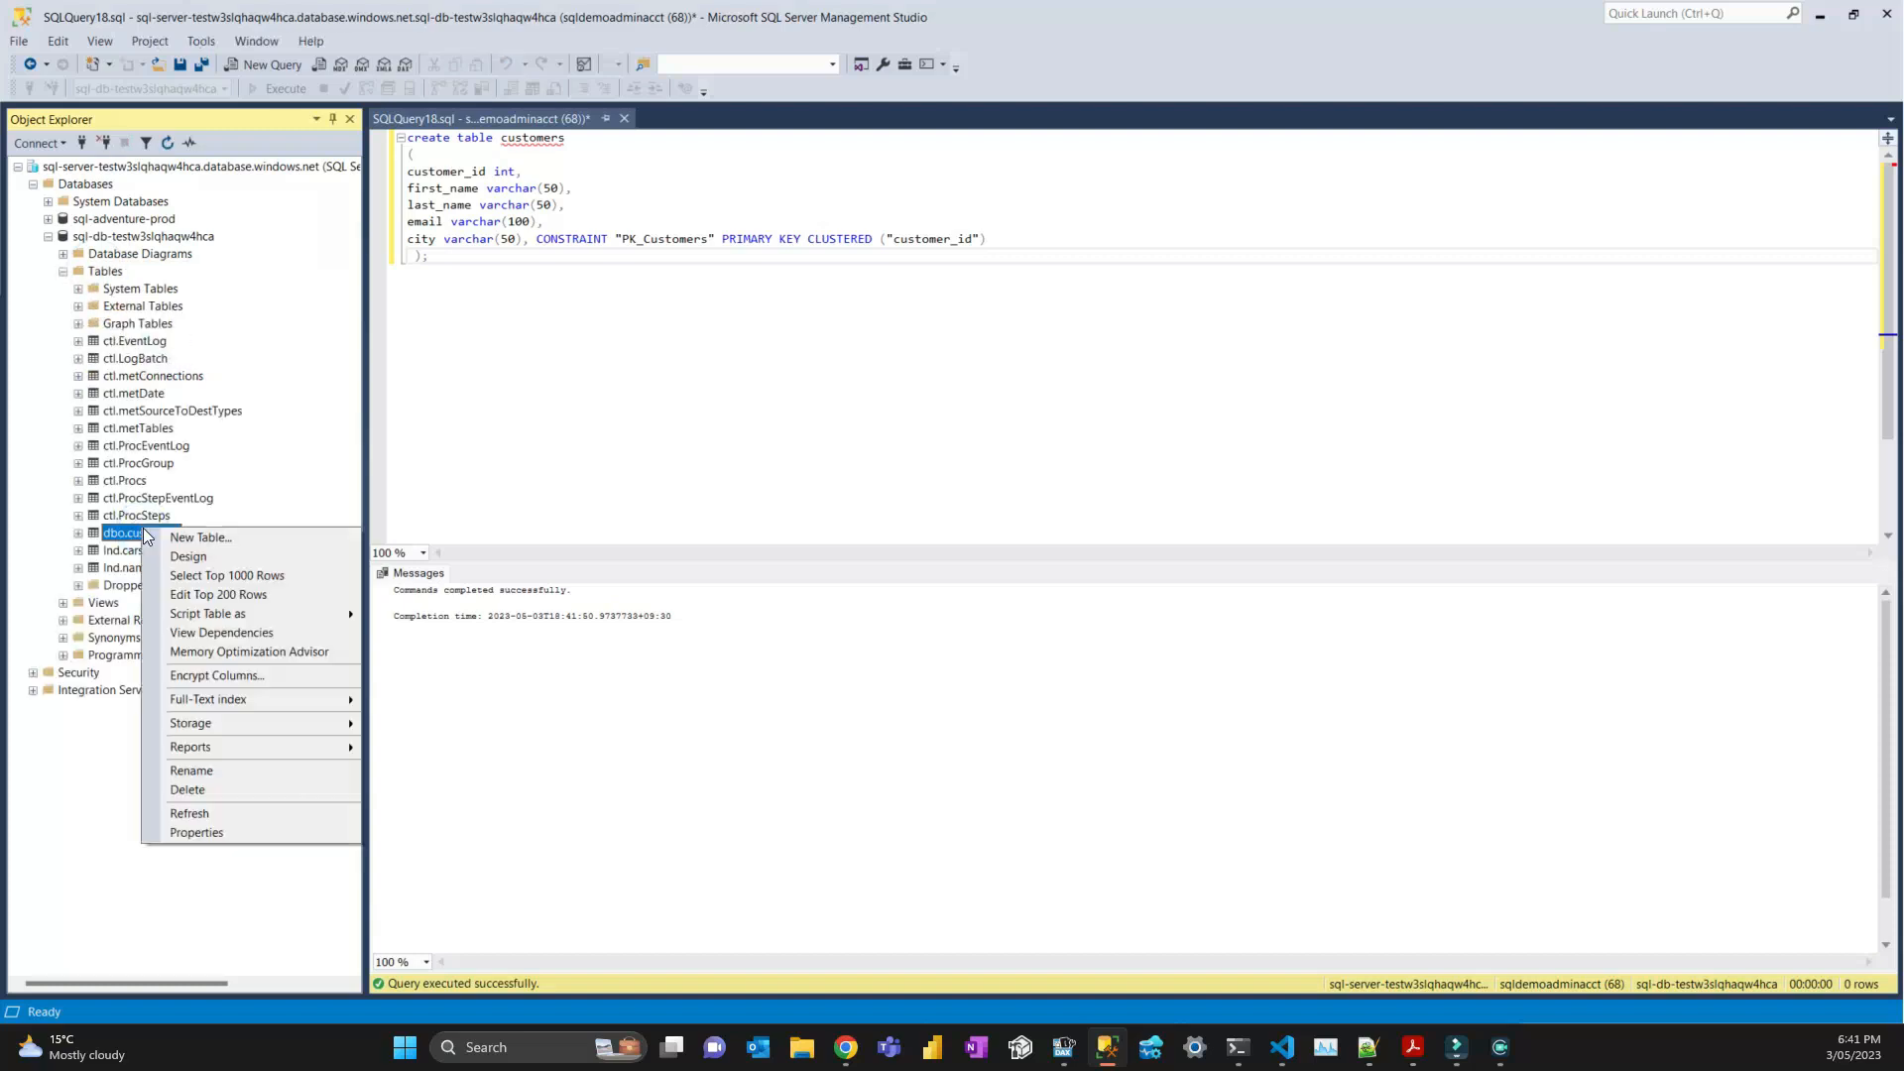
click(231, 572)
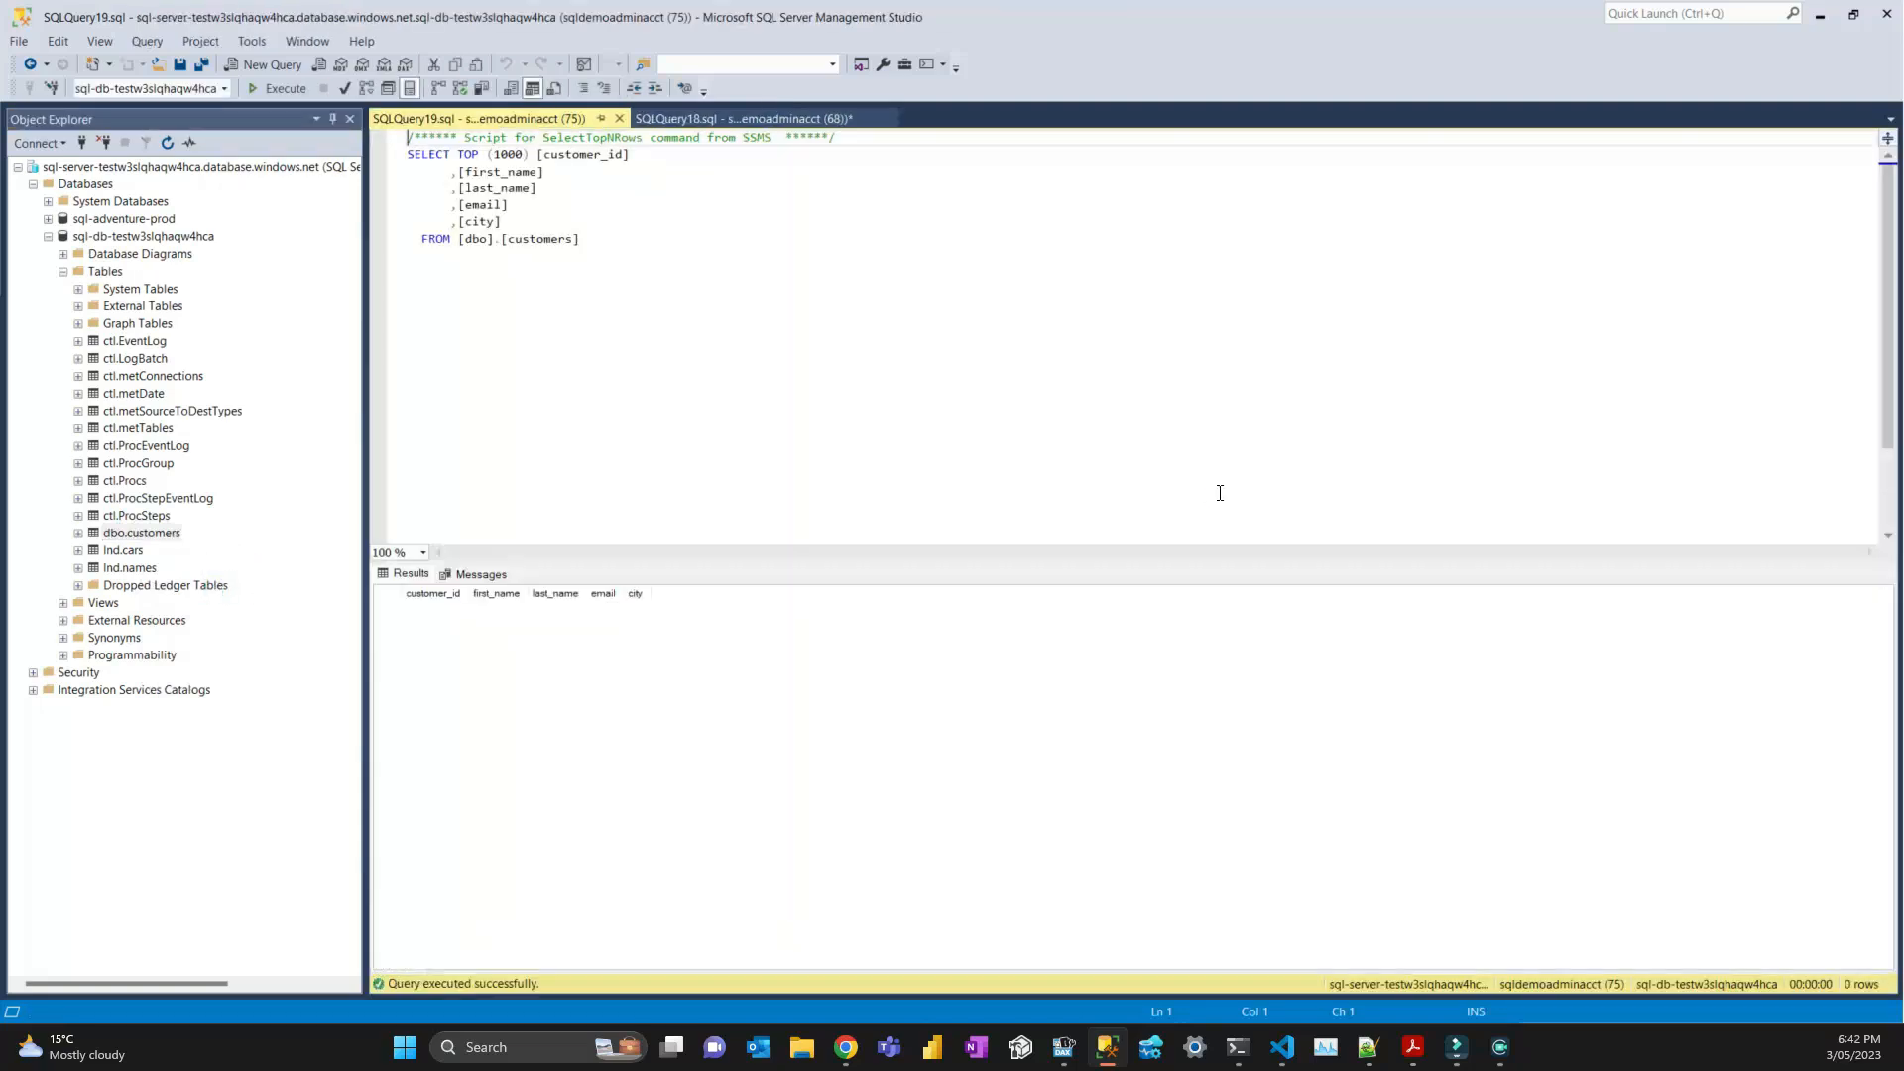
click(260, 63)
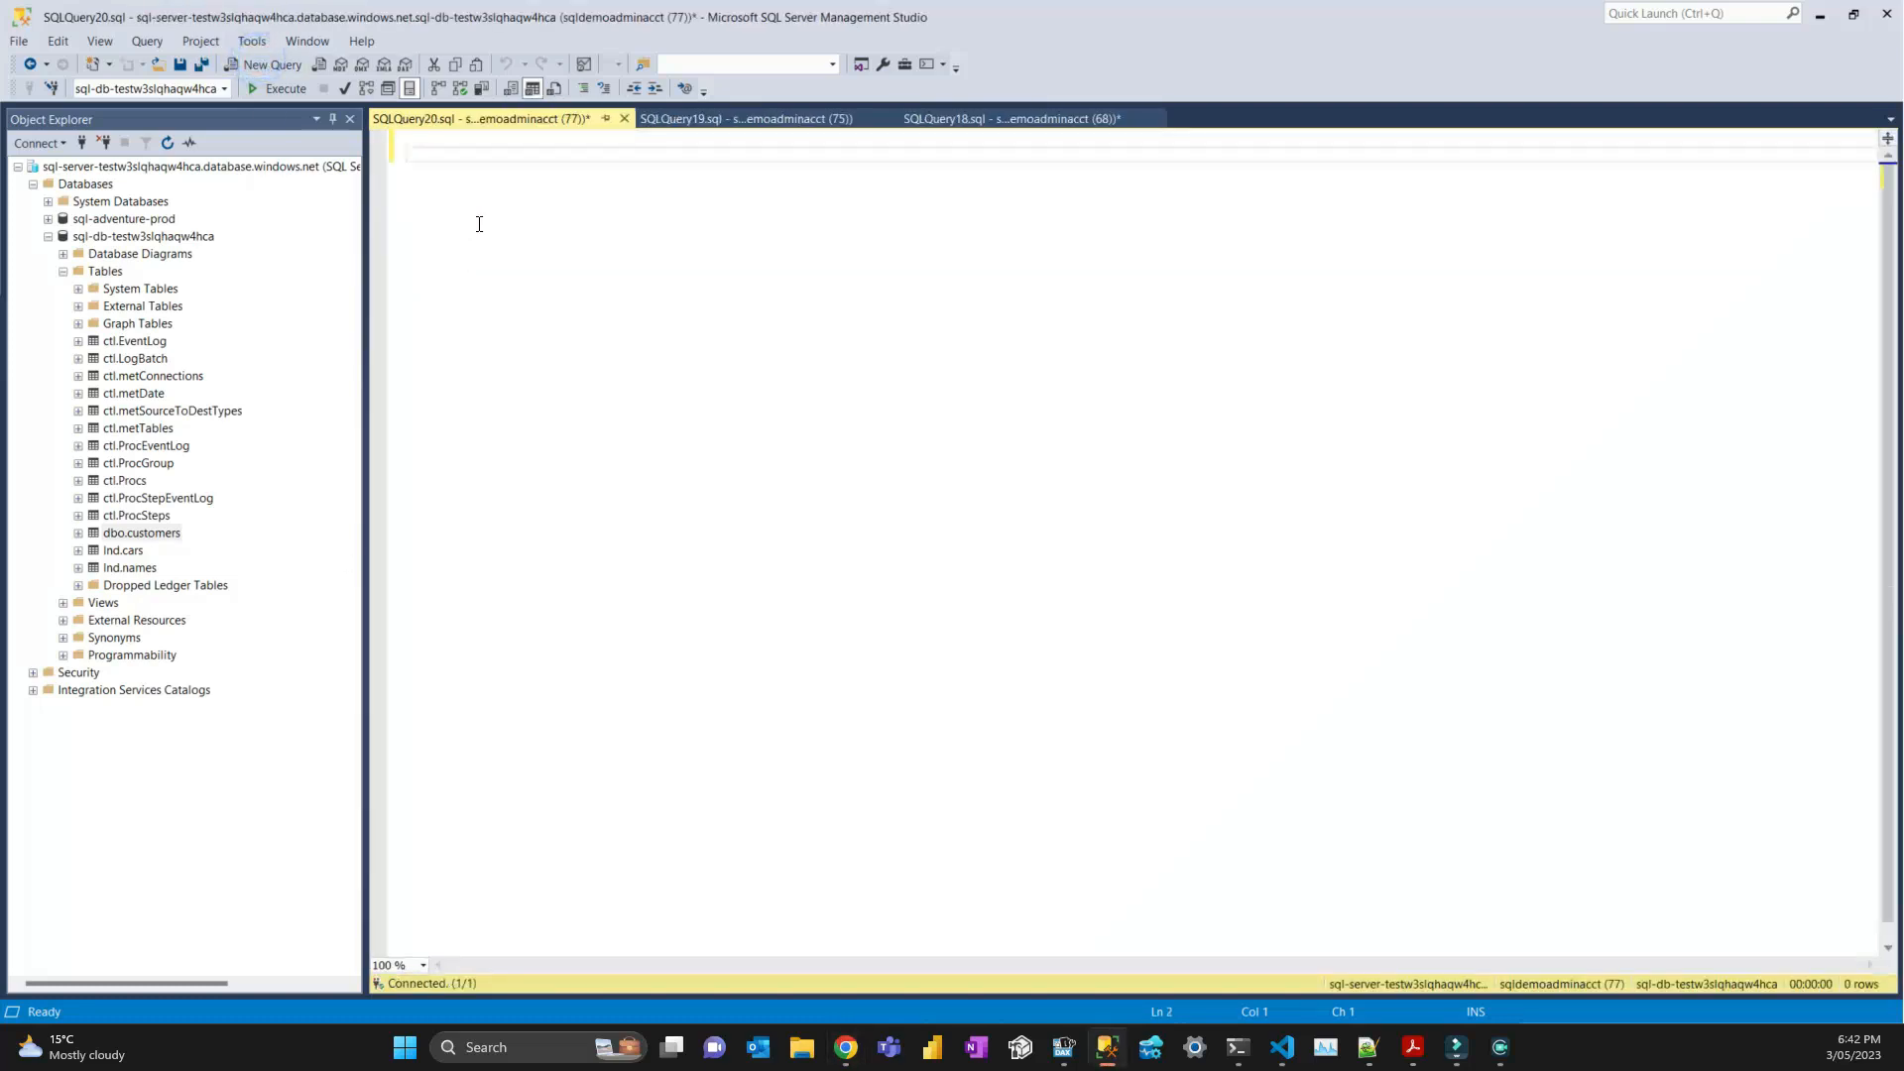
text(EXEC sys.sp_cdc_enable_db   EXEC sys.sp_cdc_enable_table @source_schema = 'dbo', @source_name = 'customers', @role_name = 'null', @supports_net_changes = 1)
click(599, 155)
drag(598, 155, 402, 155)
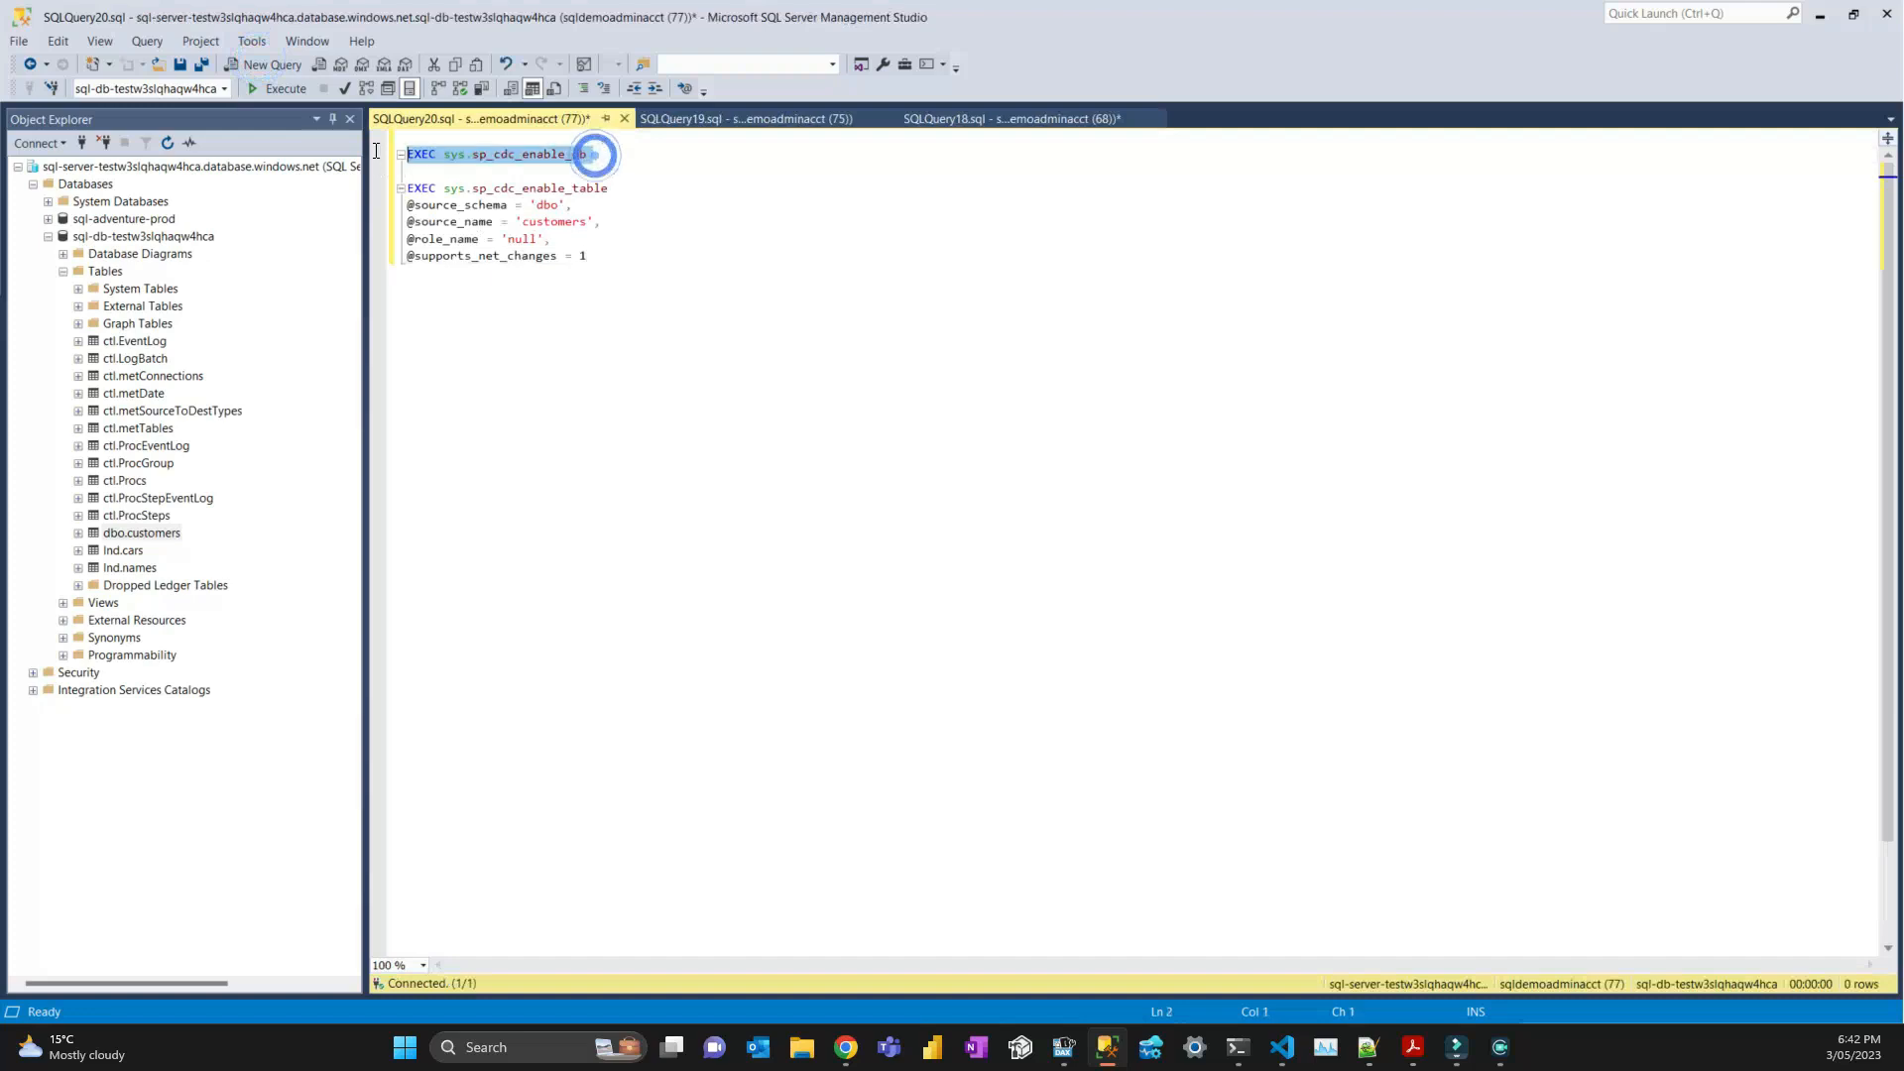
click(276, 89)
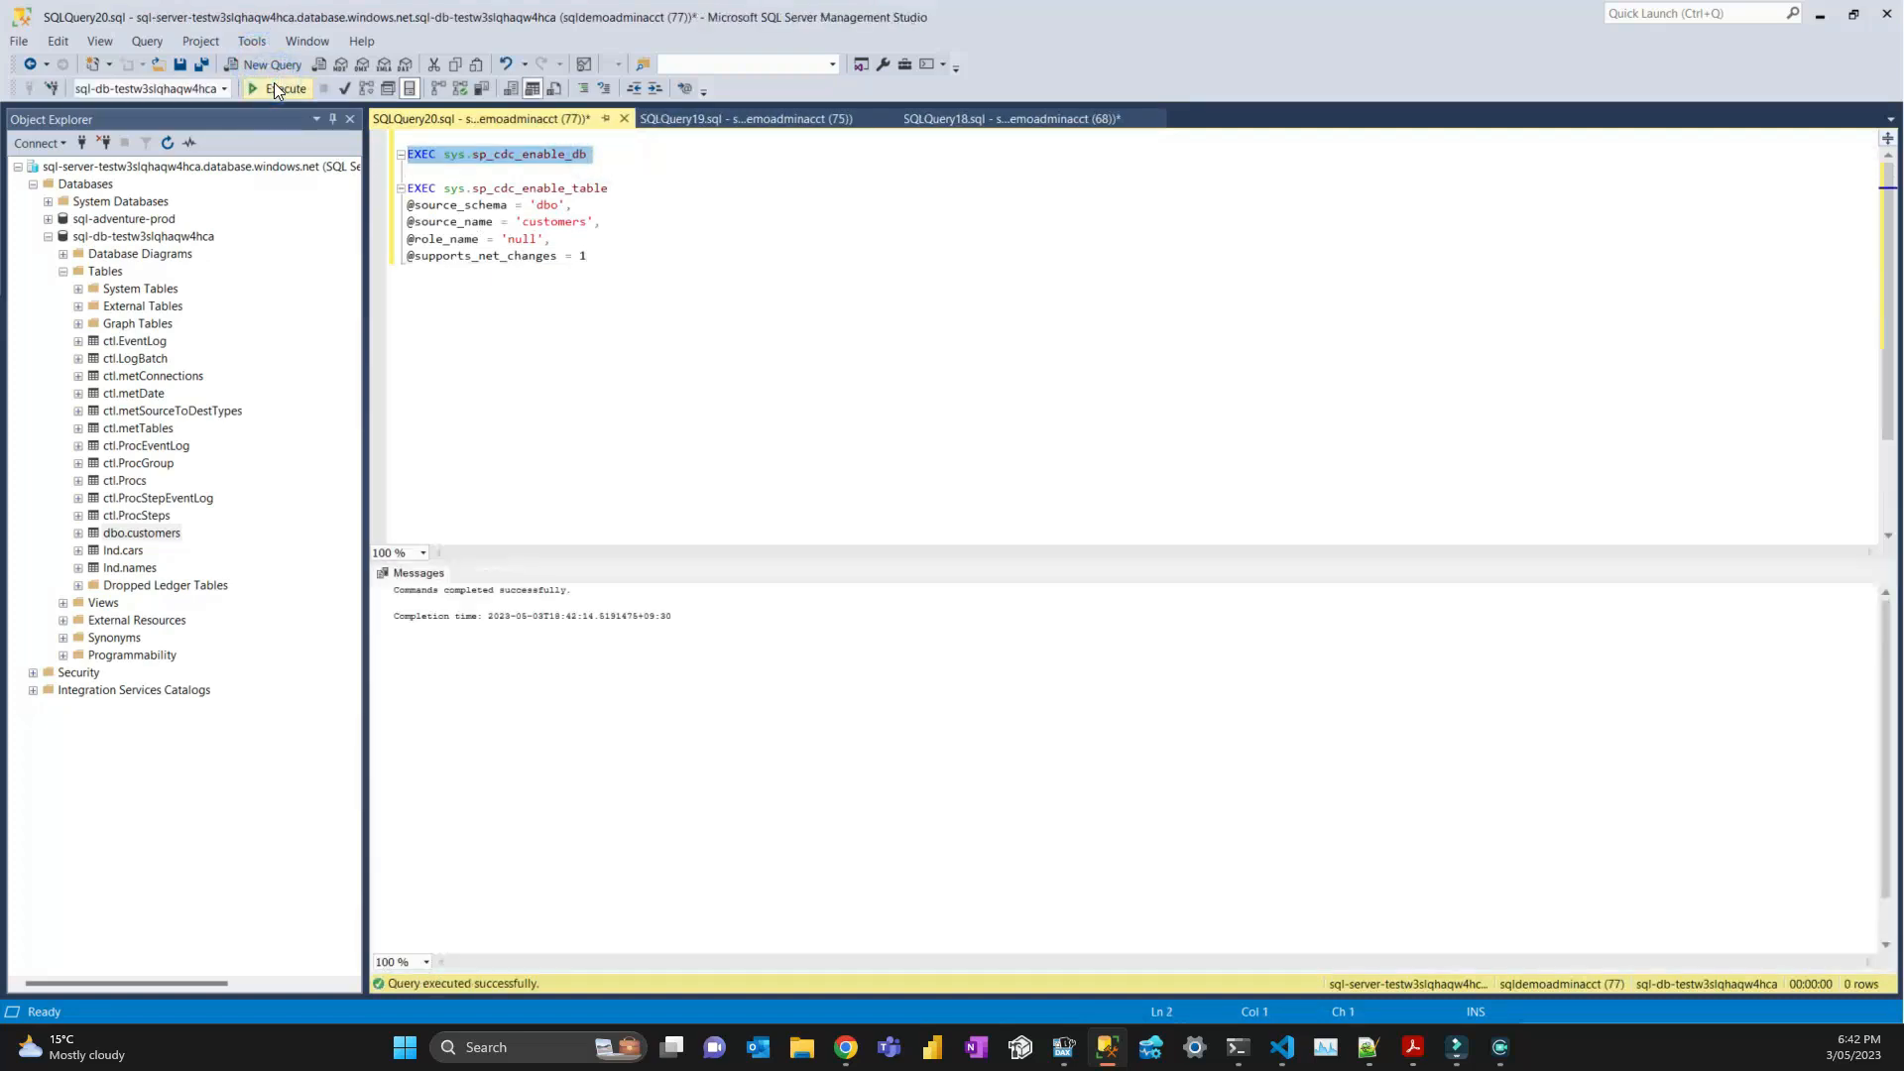
Run only the sp_cdc_enable_table statement for dbo.customers and refresh the database's Tables folder.
drag(586, 258, 405, 188)
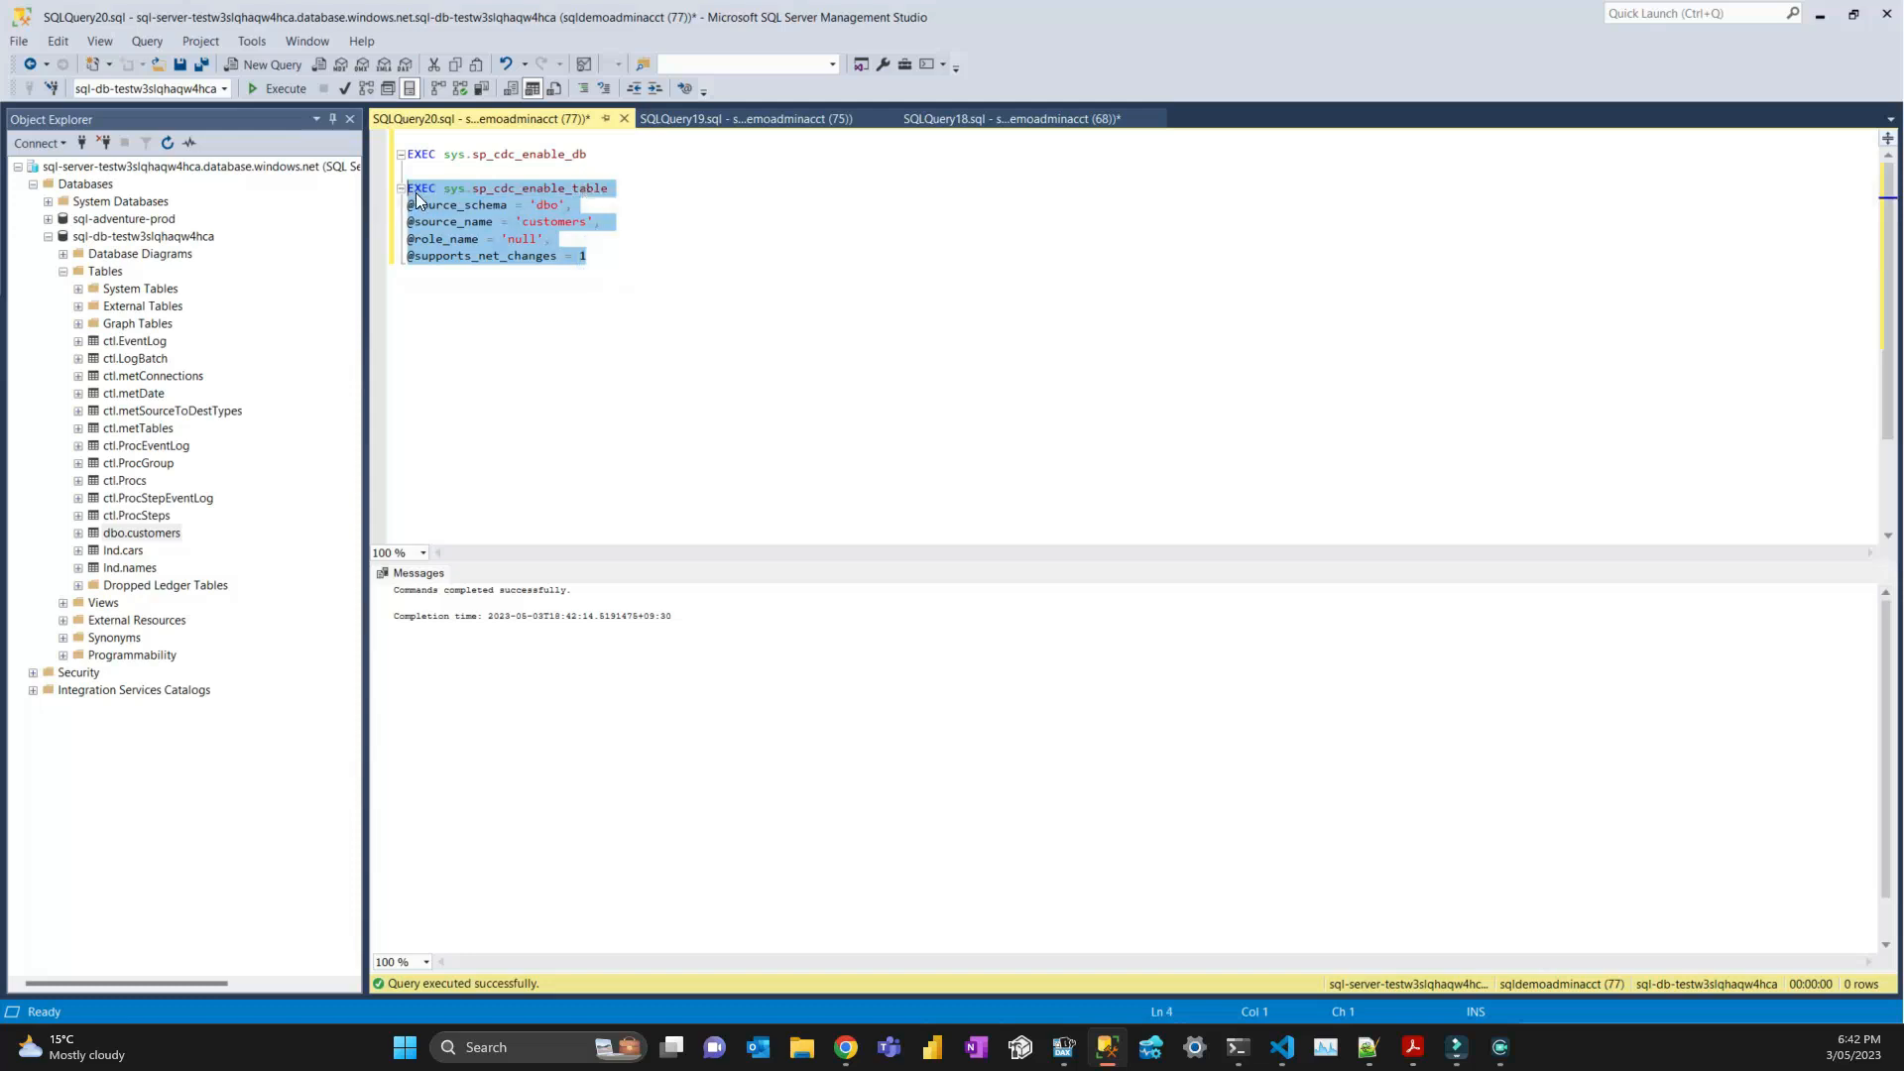
click(280, 91)
right_click(100, 270)
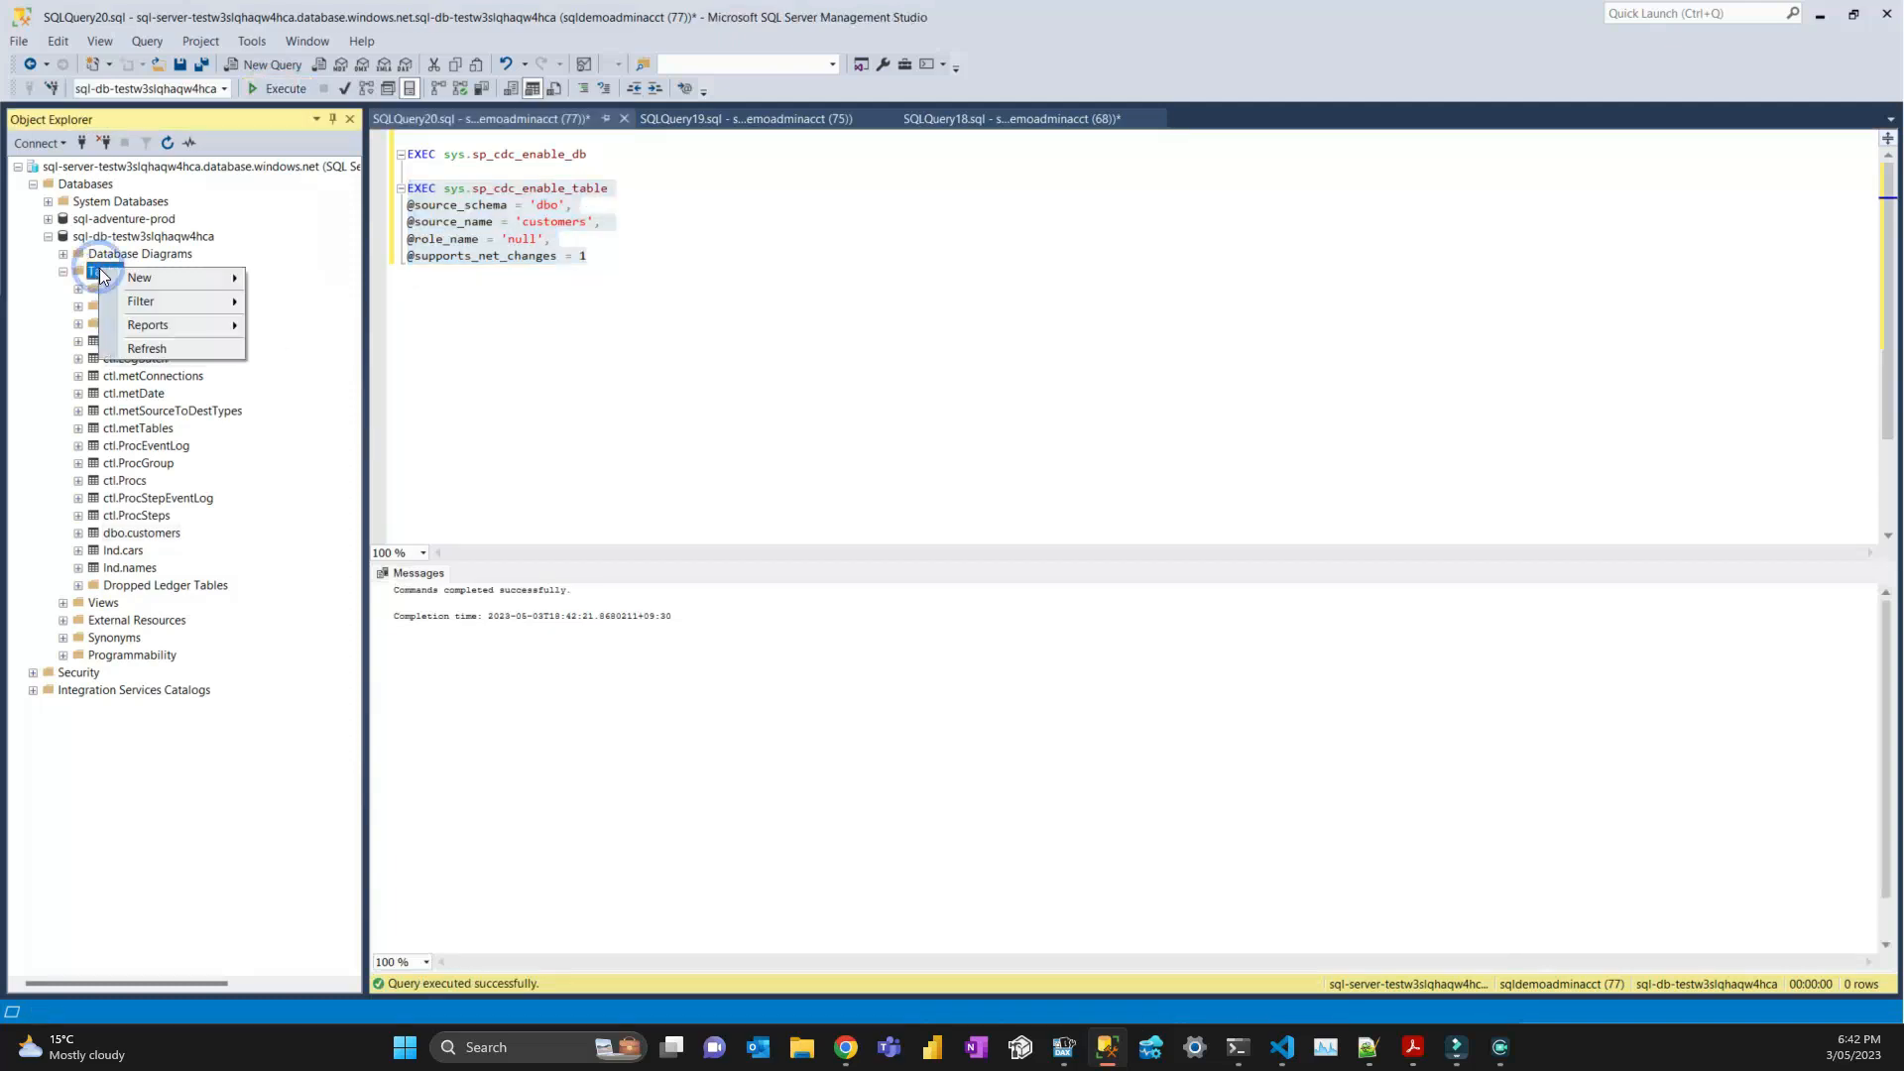
click(159, 350)
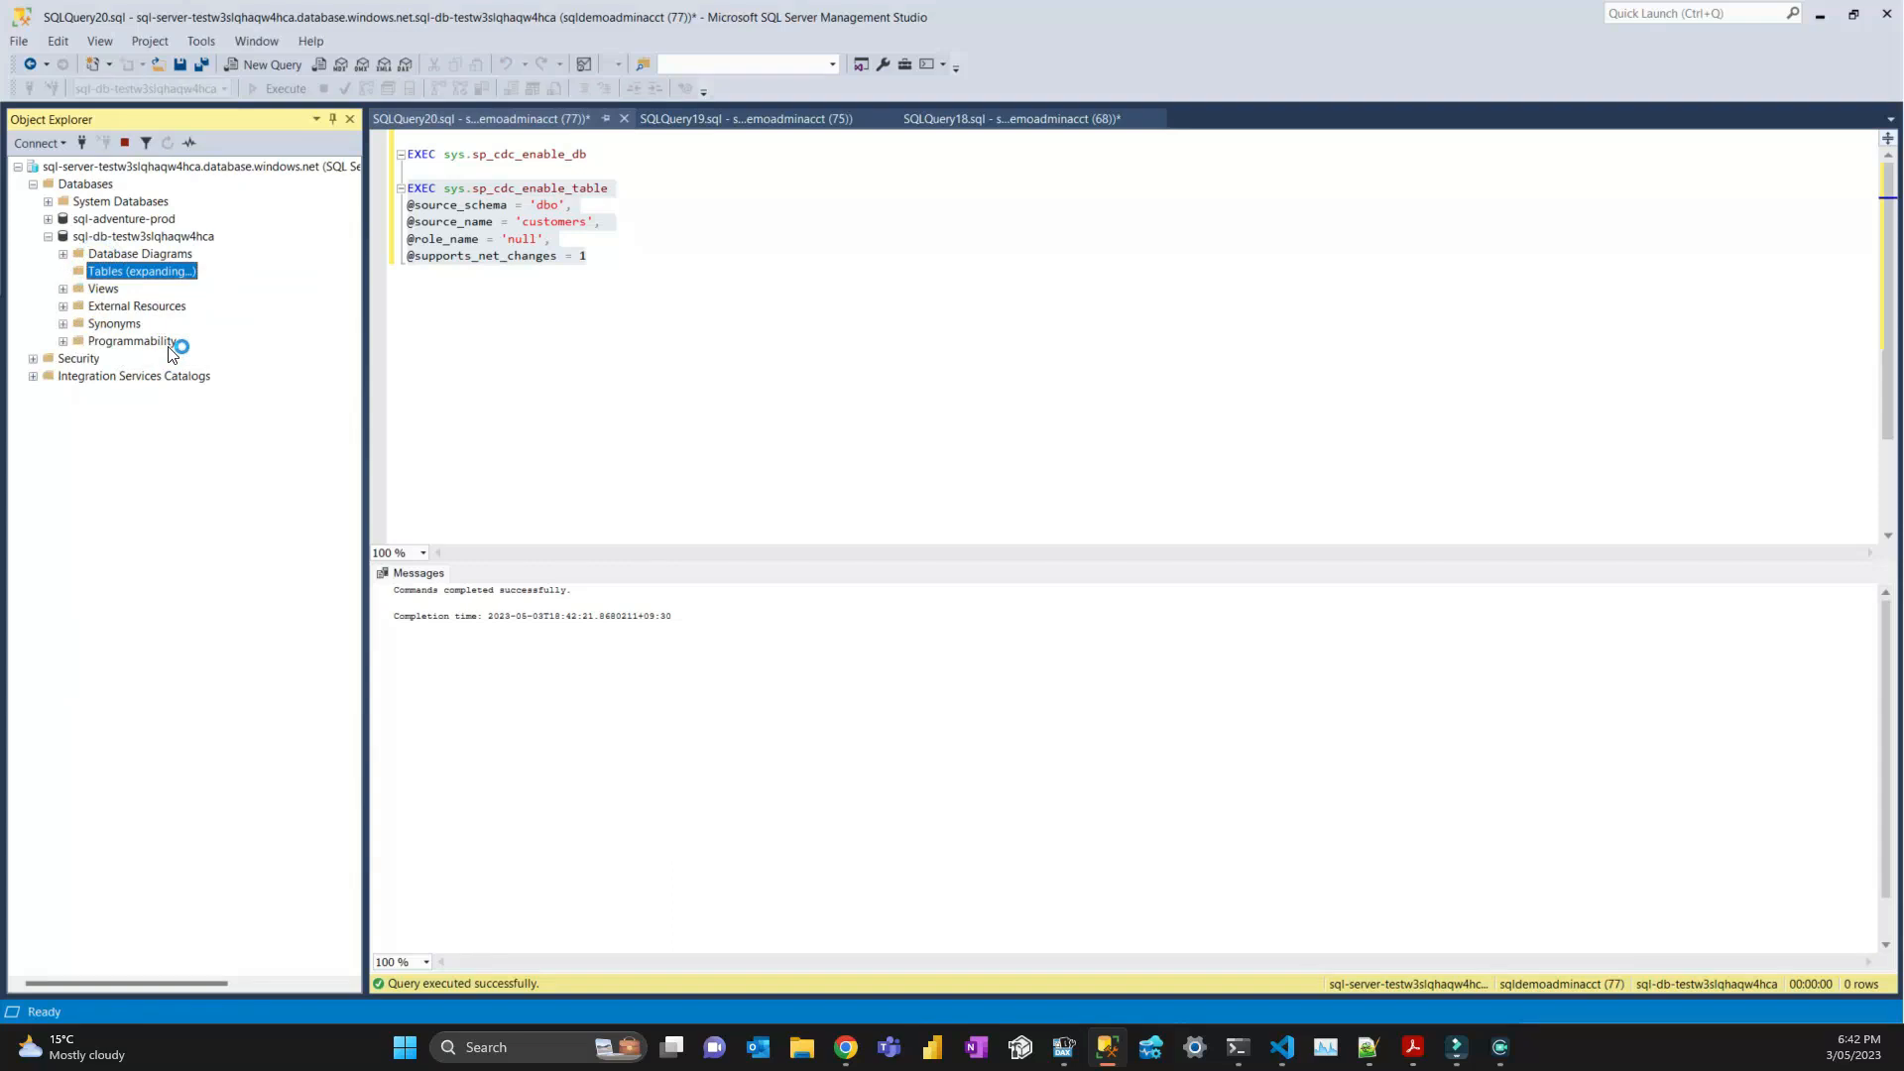
Expand System Tables and select the top 1000 rows of the change table cdc.dbo_customers_CT.
click(79, 289)
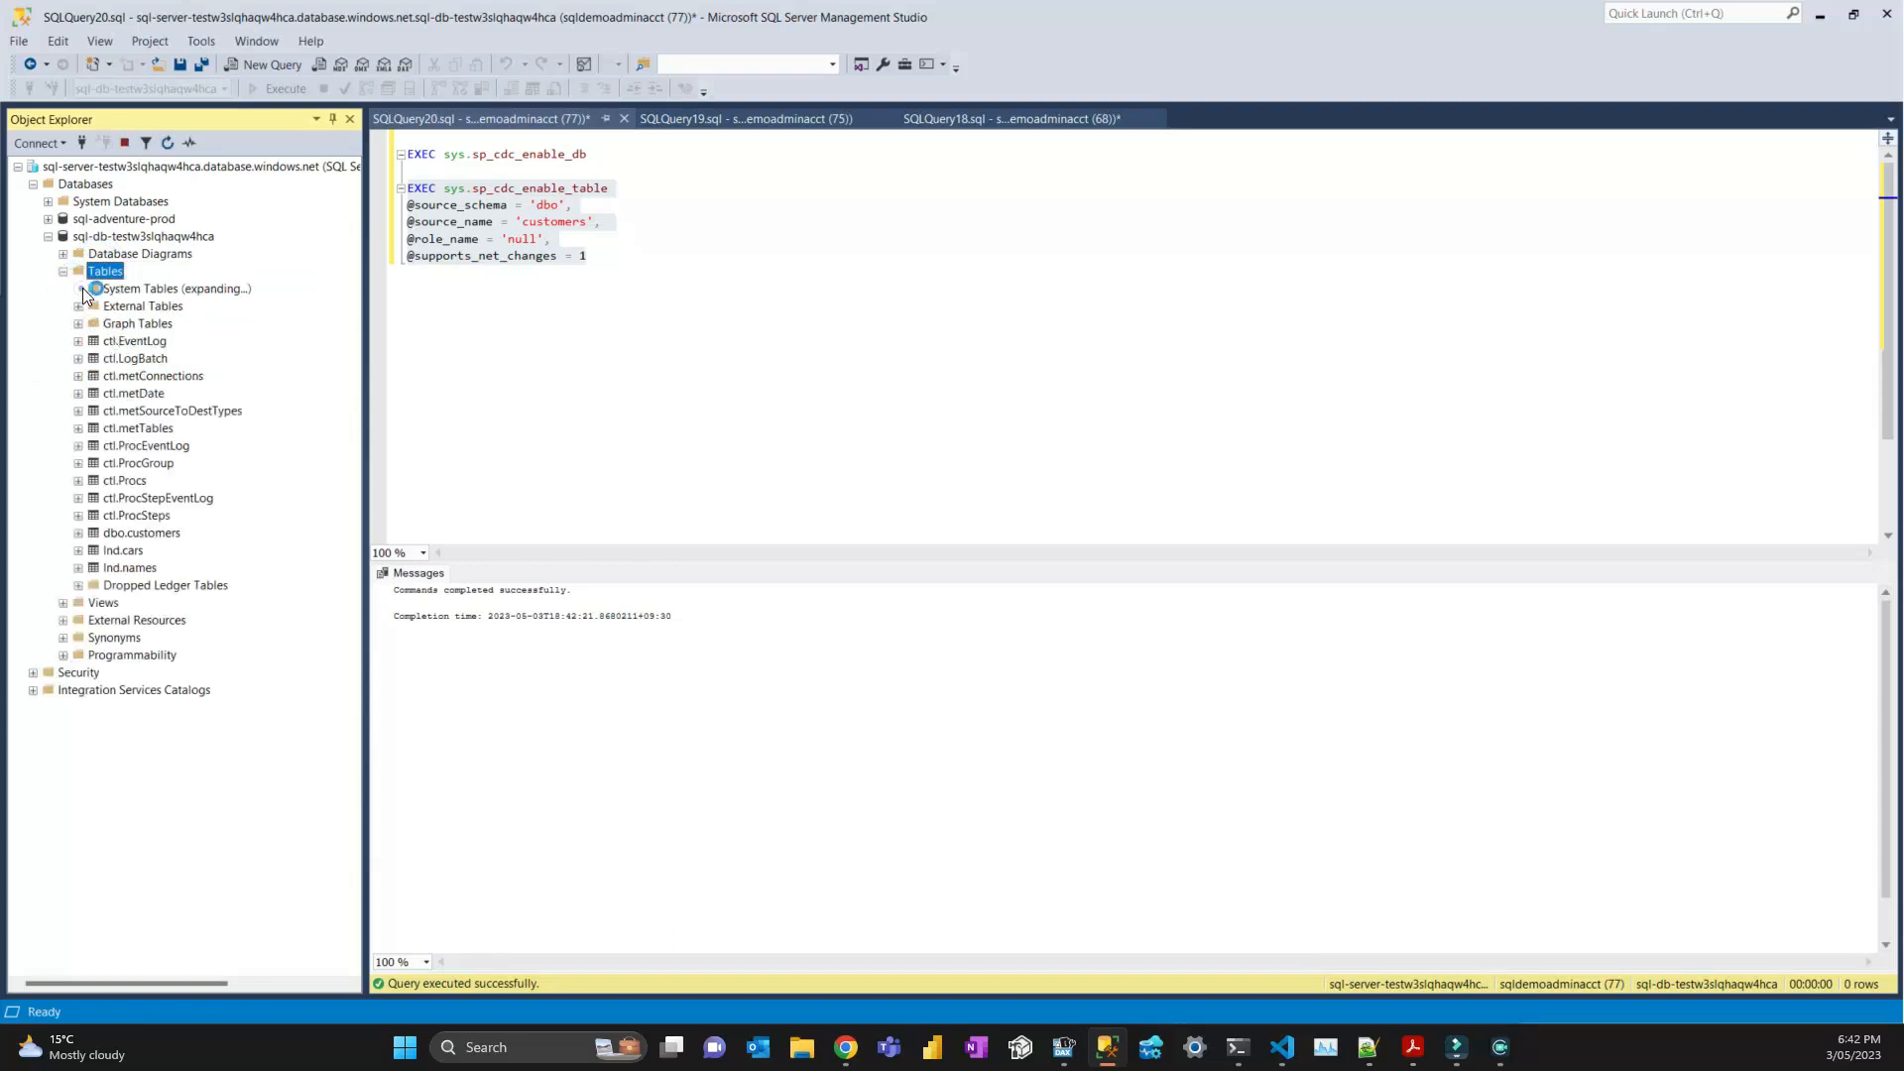
click(171, 359)
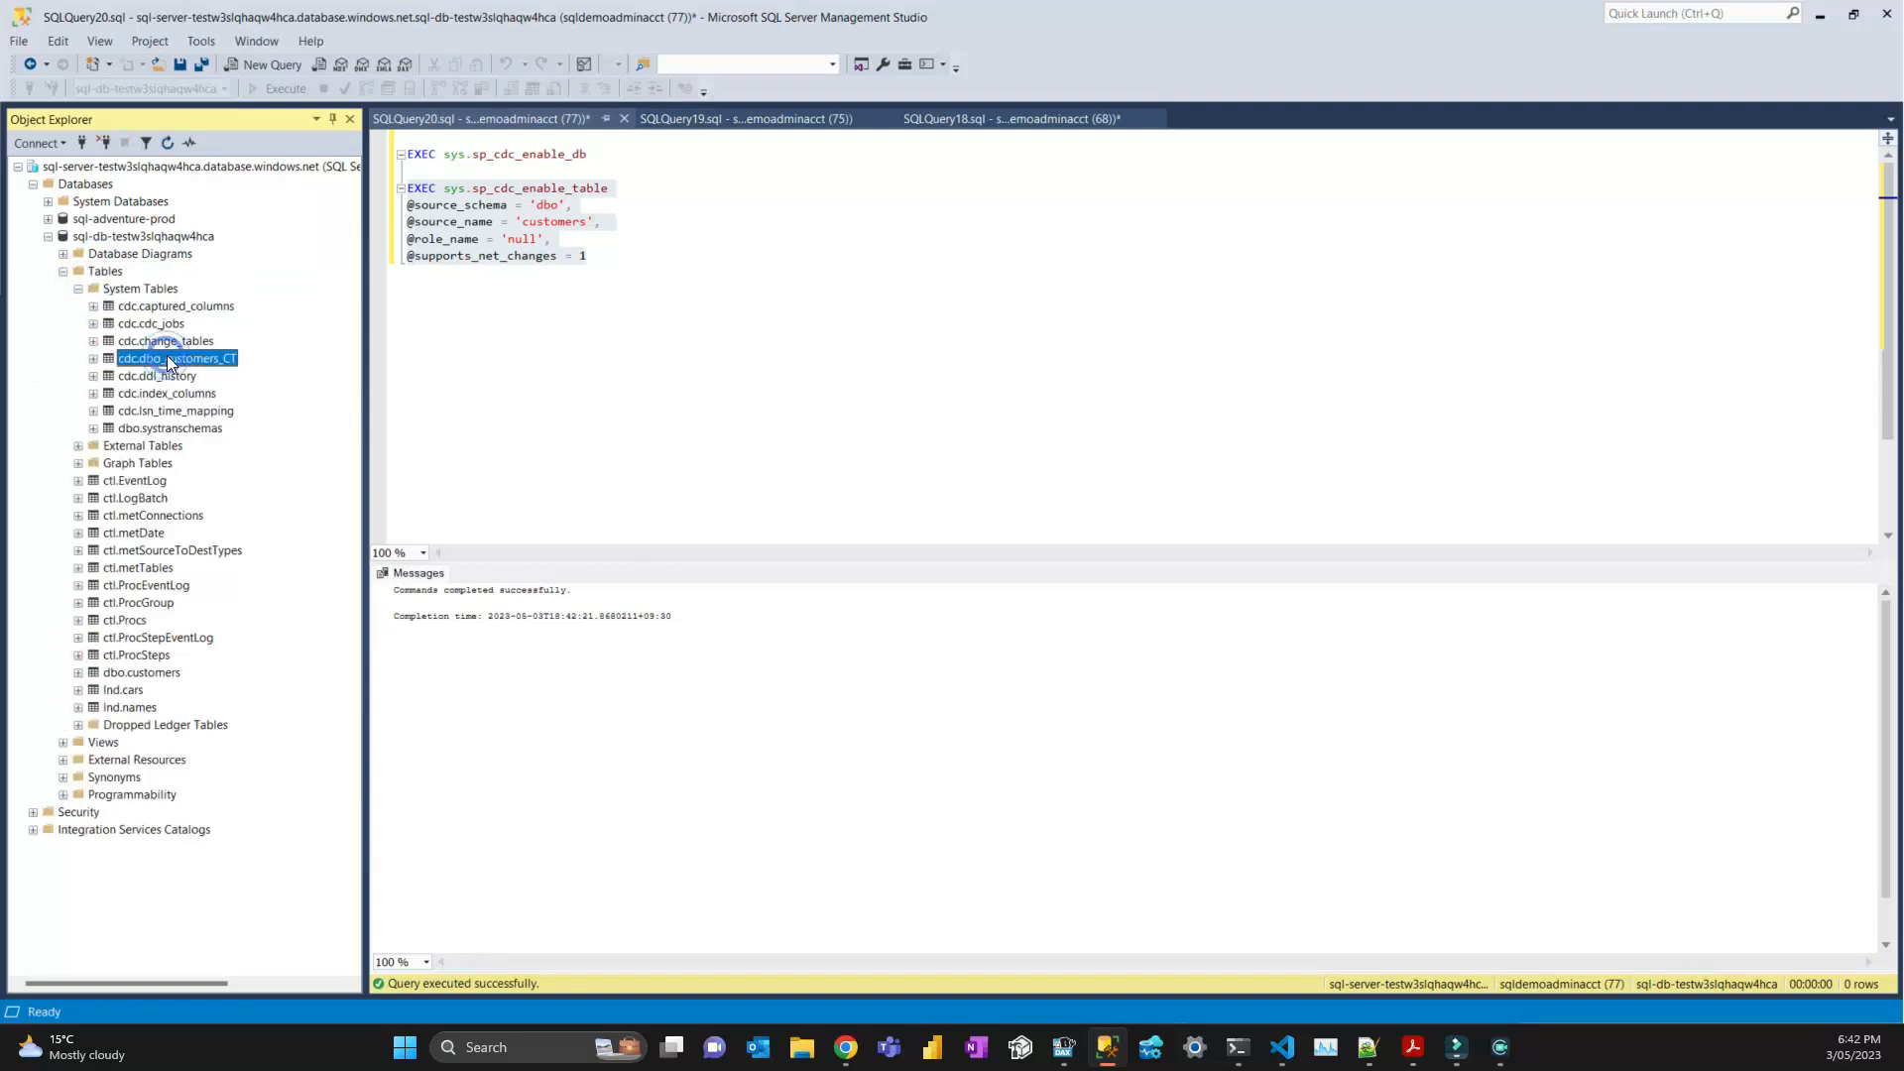
right_click(168, 358)
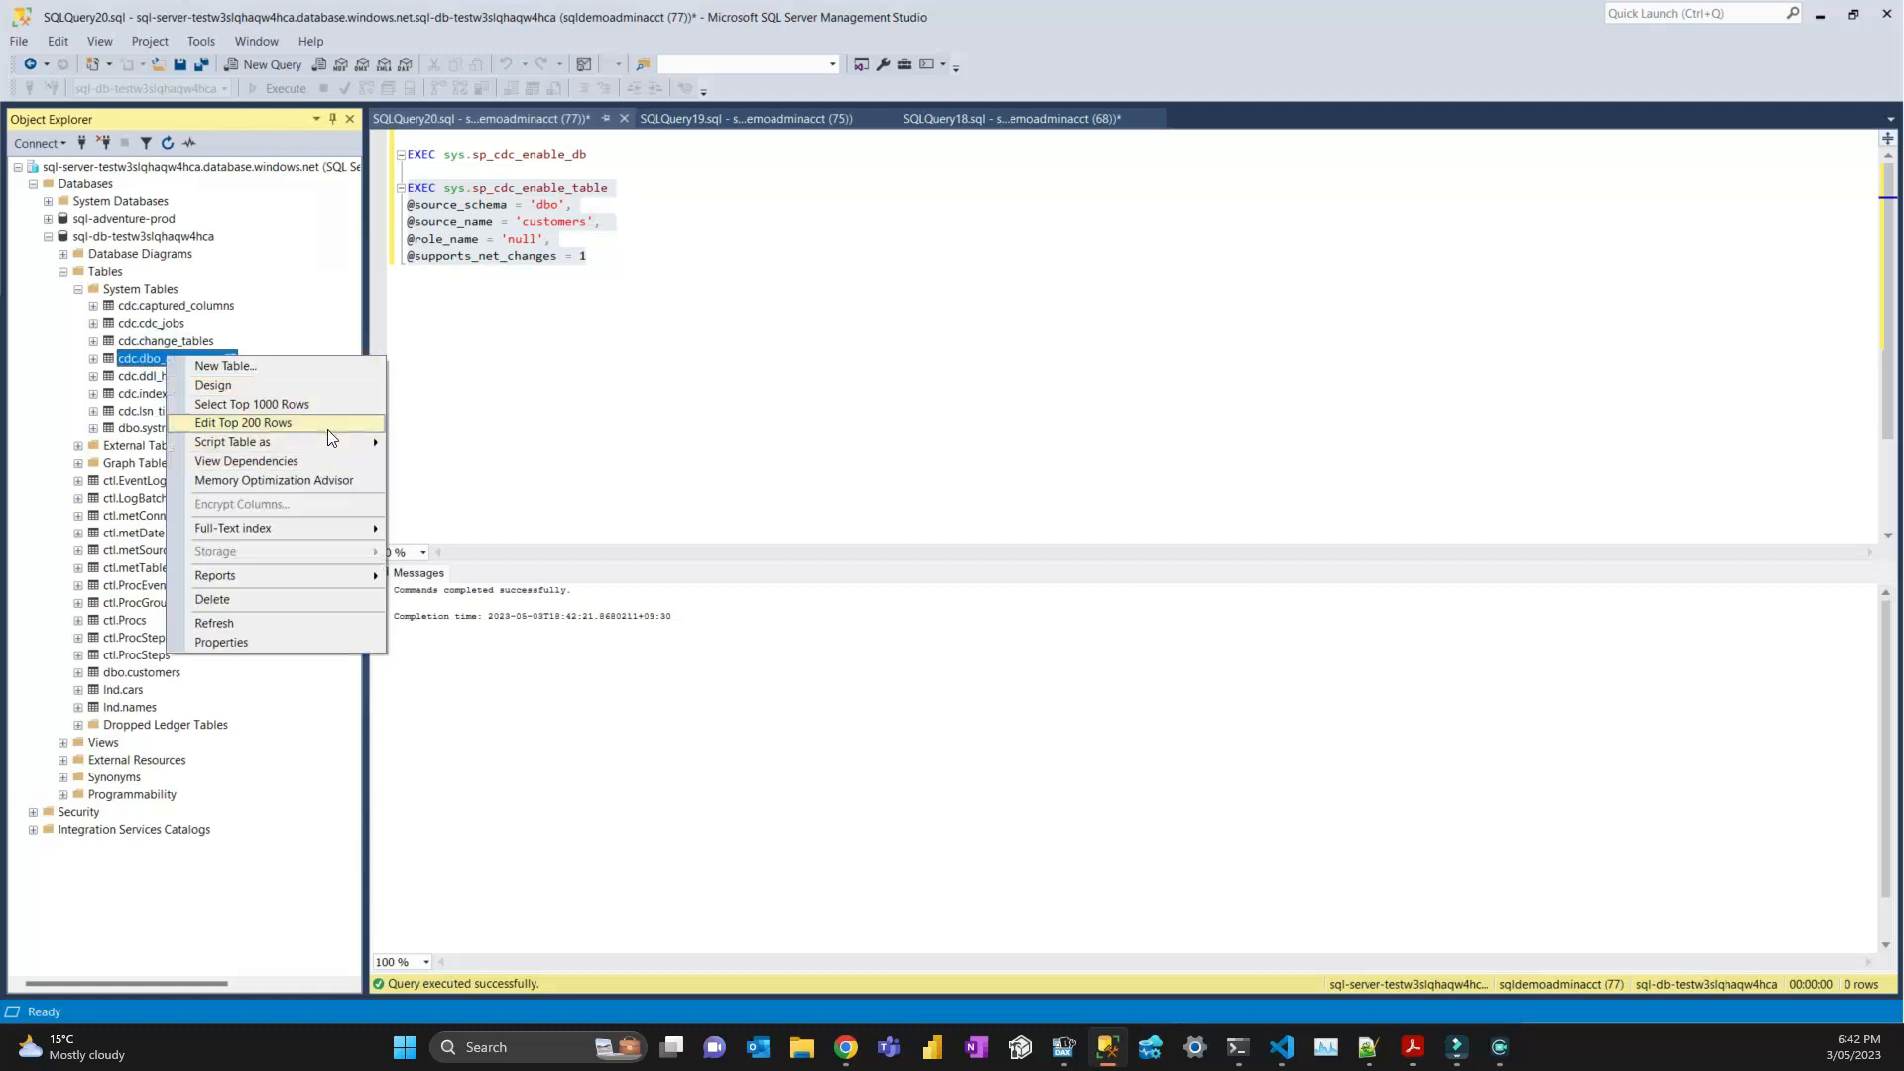
click(317, 404)
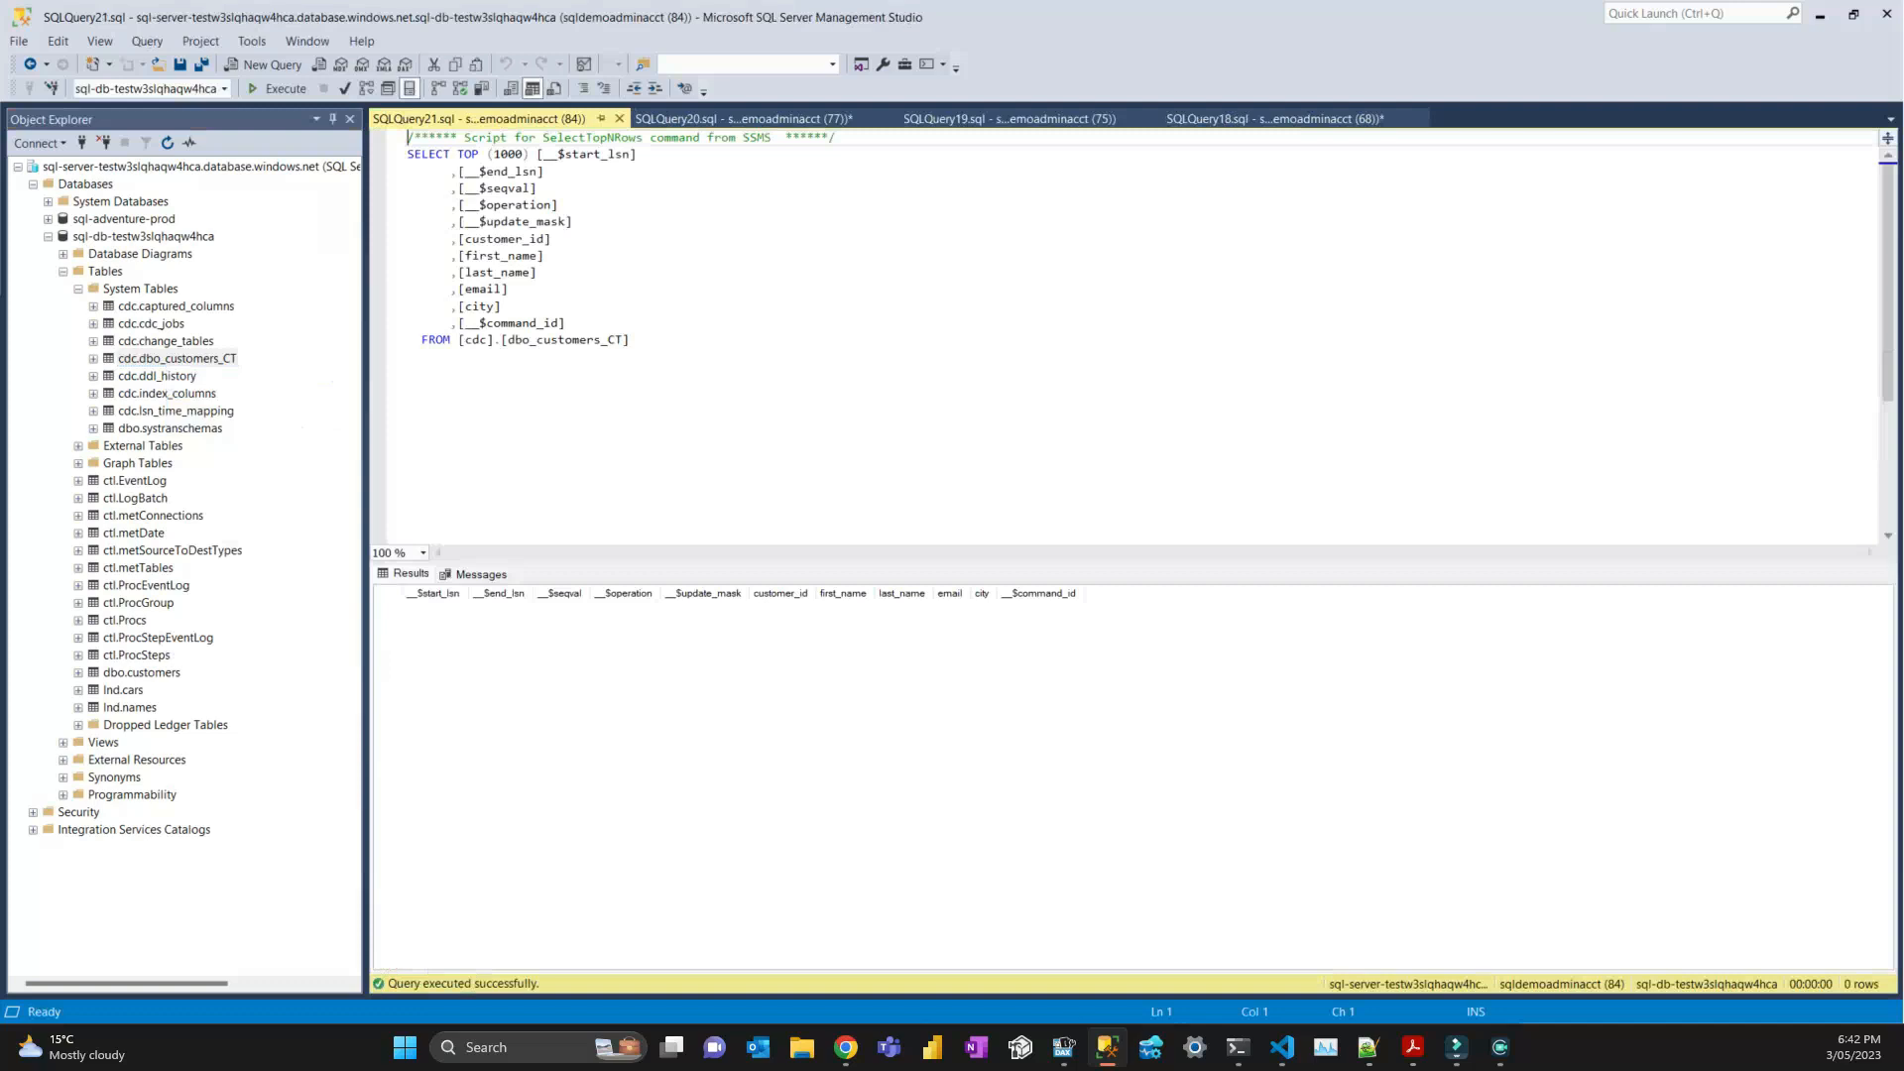
In a new query, insert three records into customers with IDs 1 to 3, names, emails and the cities Reading, Portsmouth and Portsmouth, and run it.
key(alt+Tab)
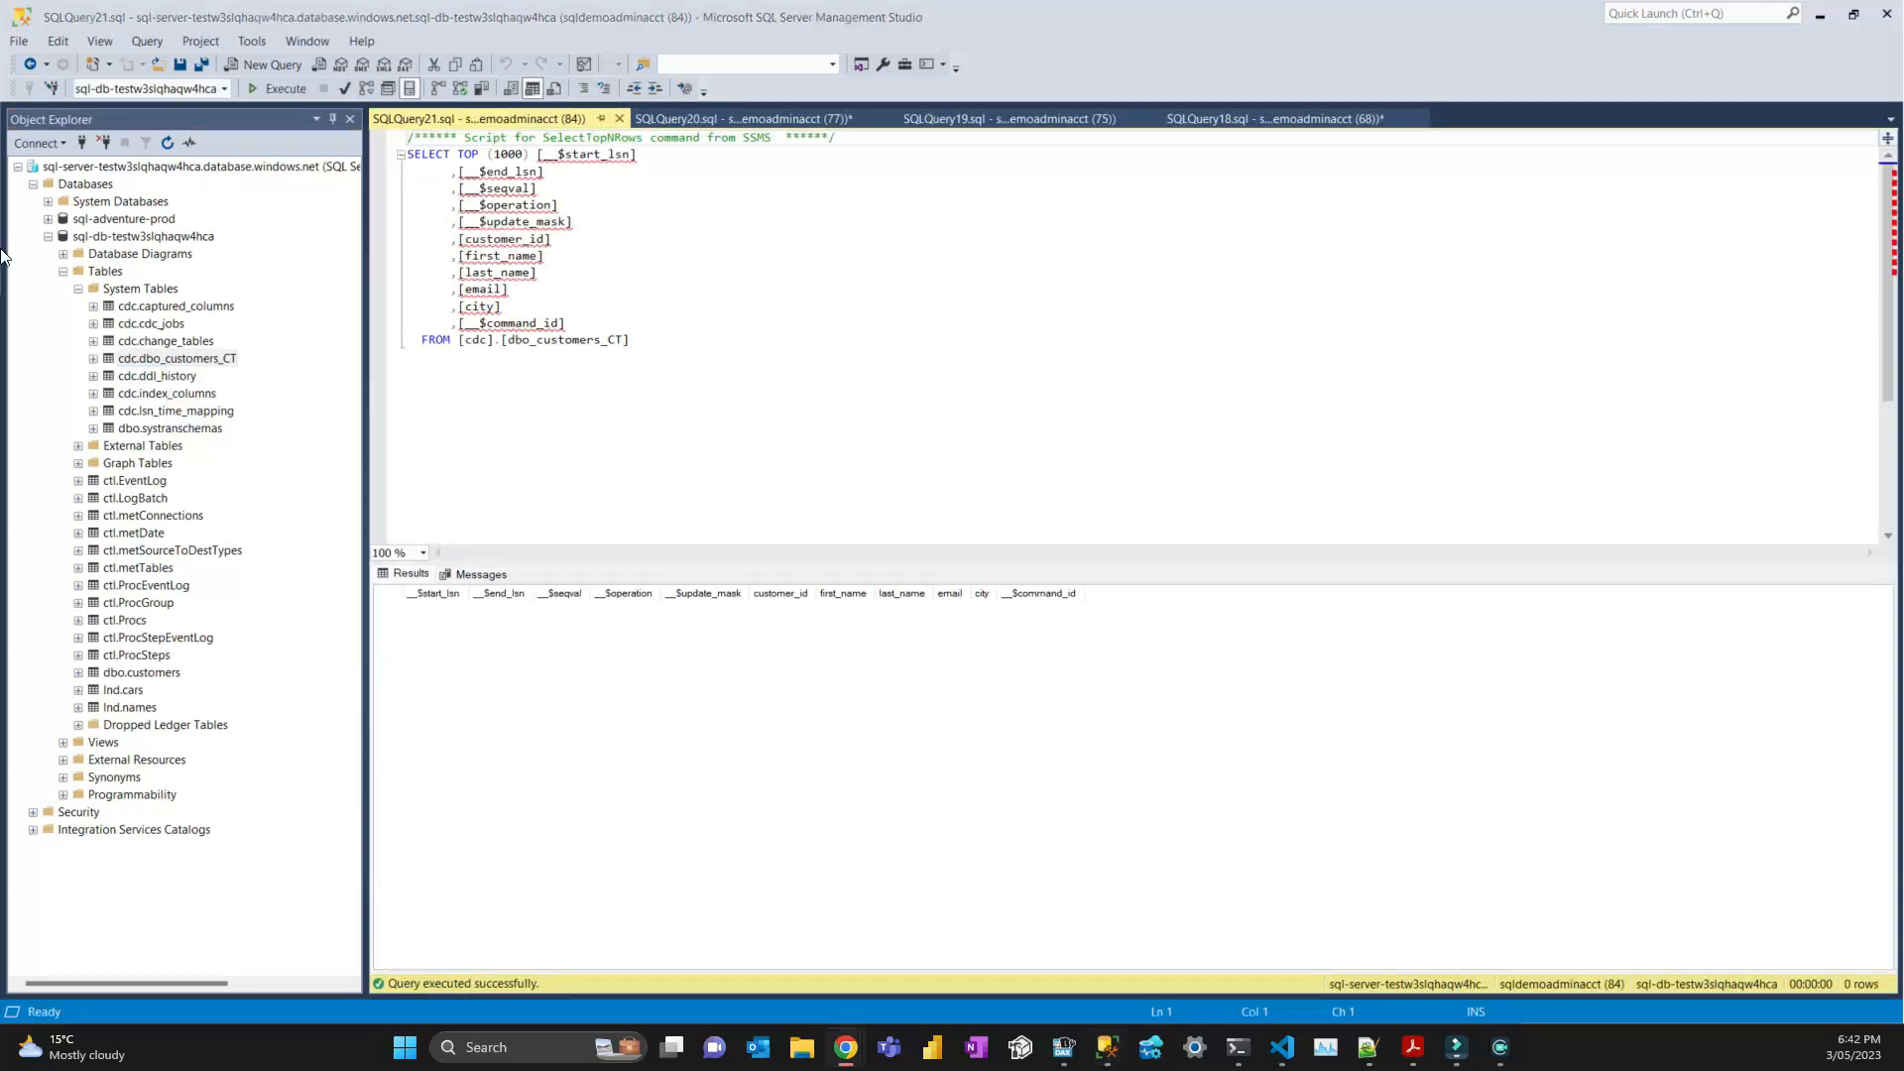
click(263, 64)
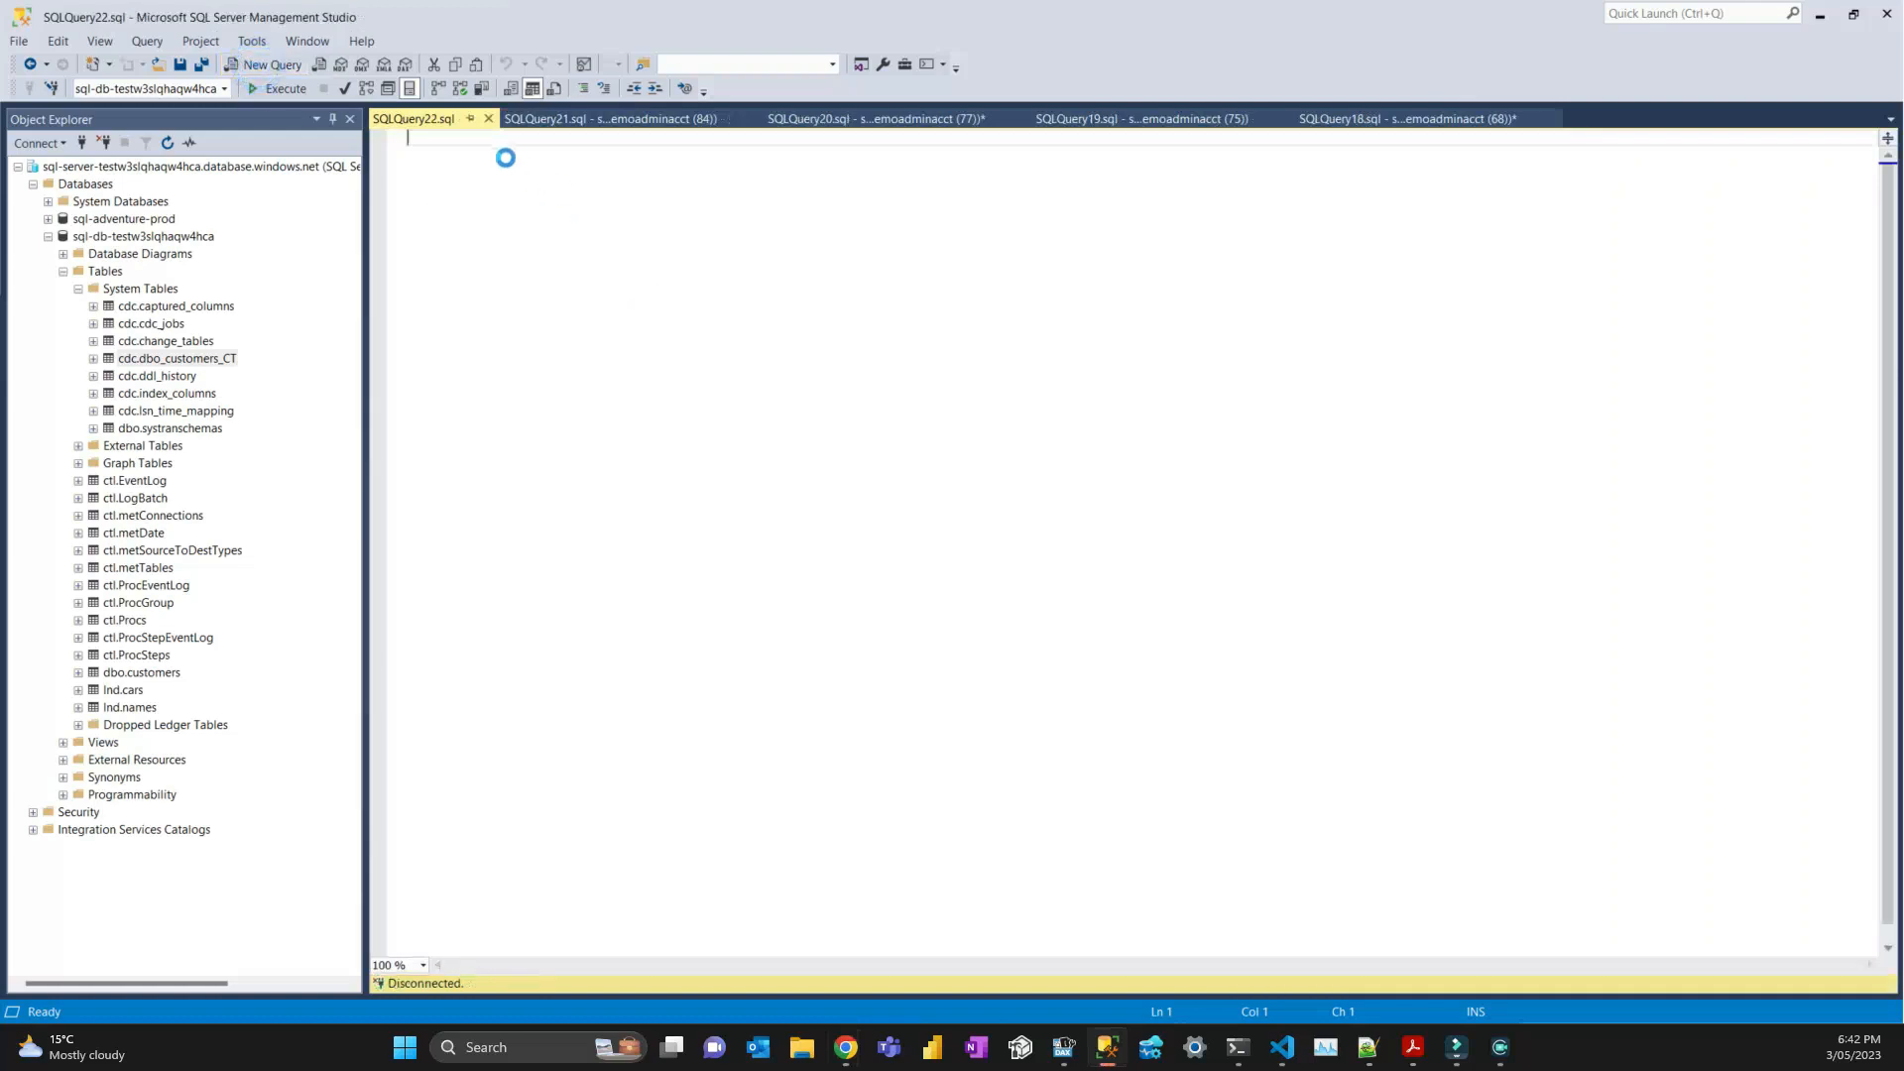
key(ctrl+v)
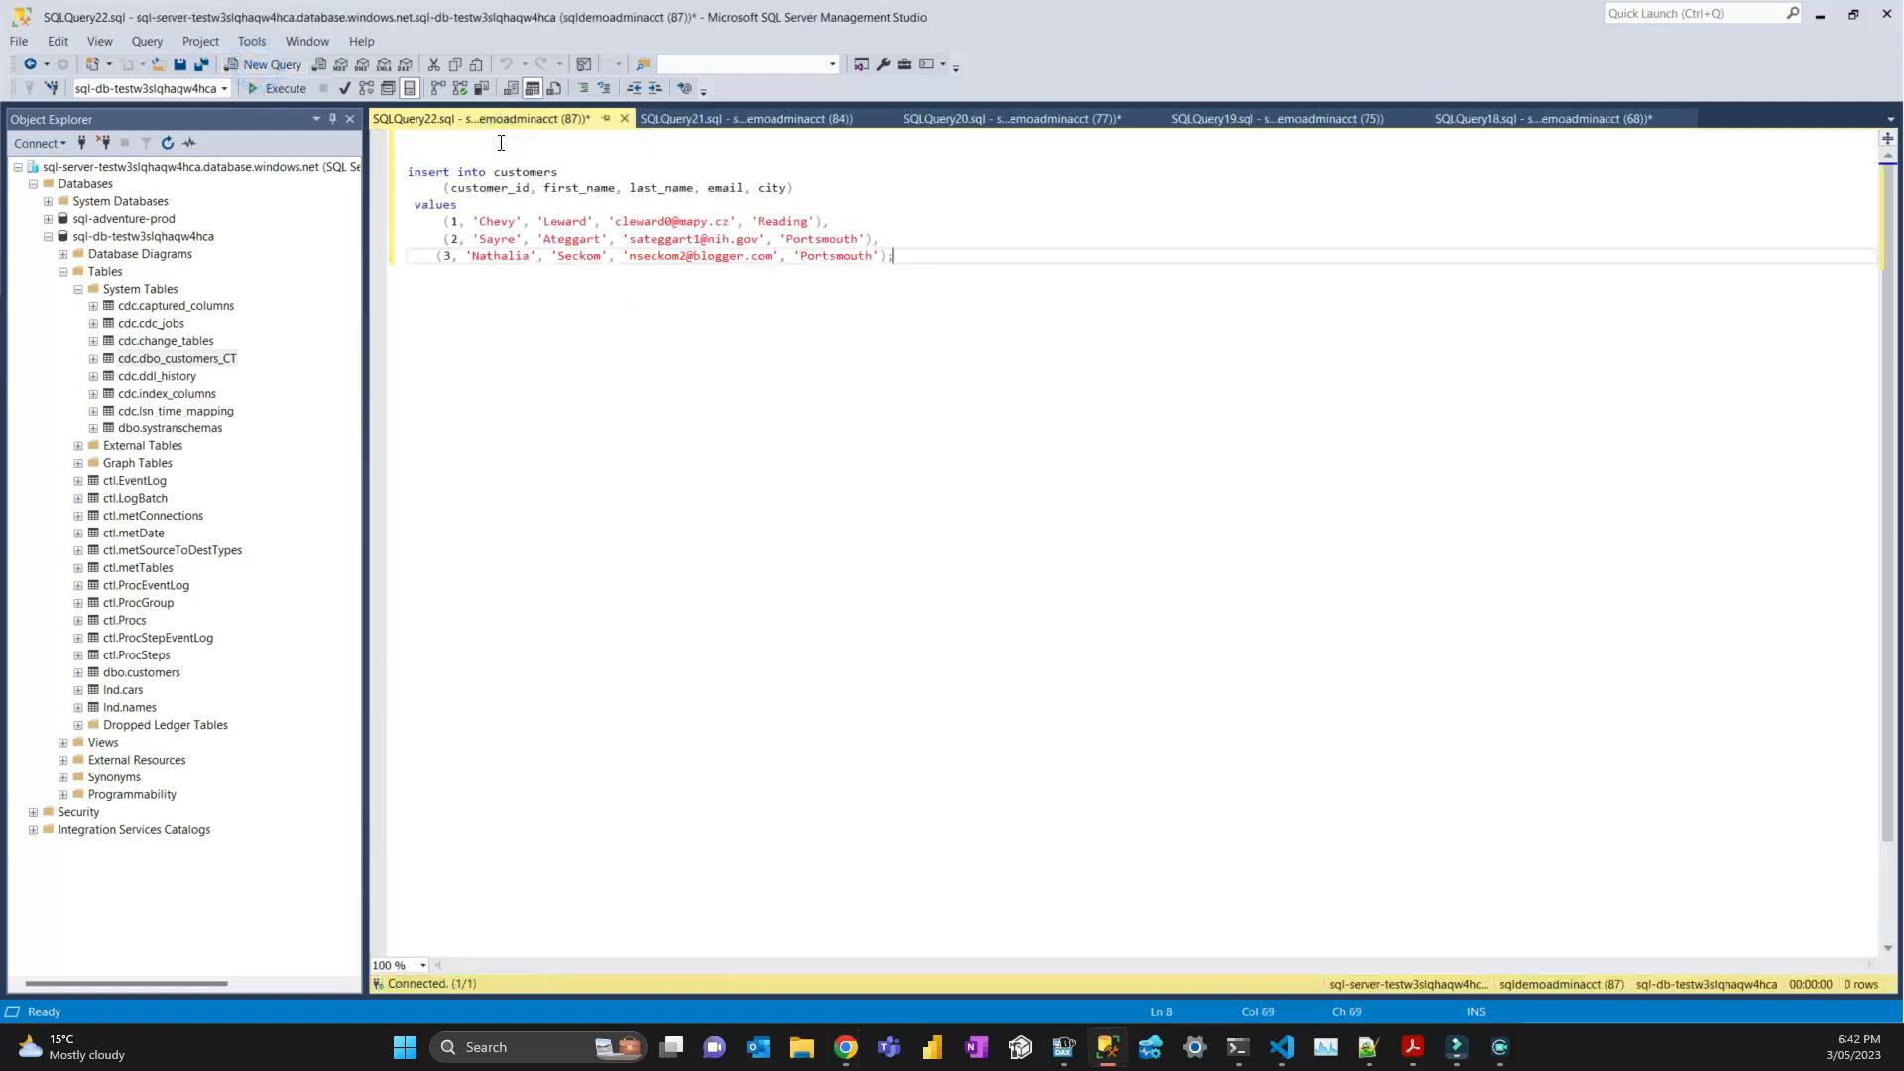
click(263, 87)
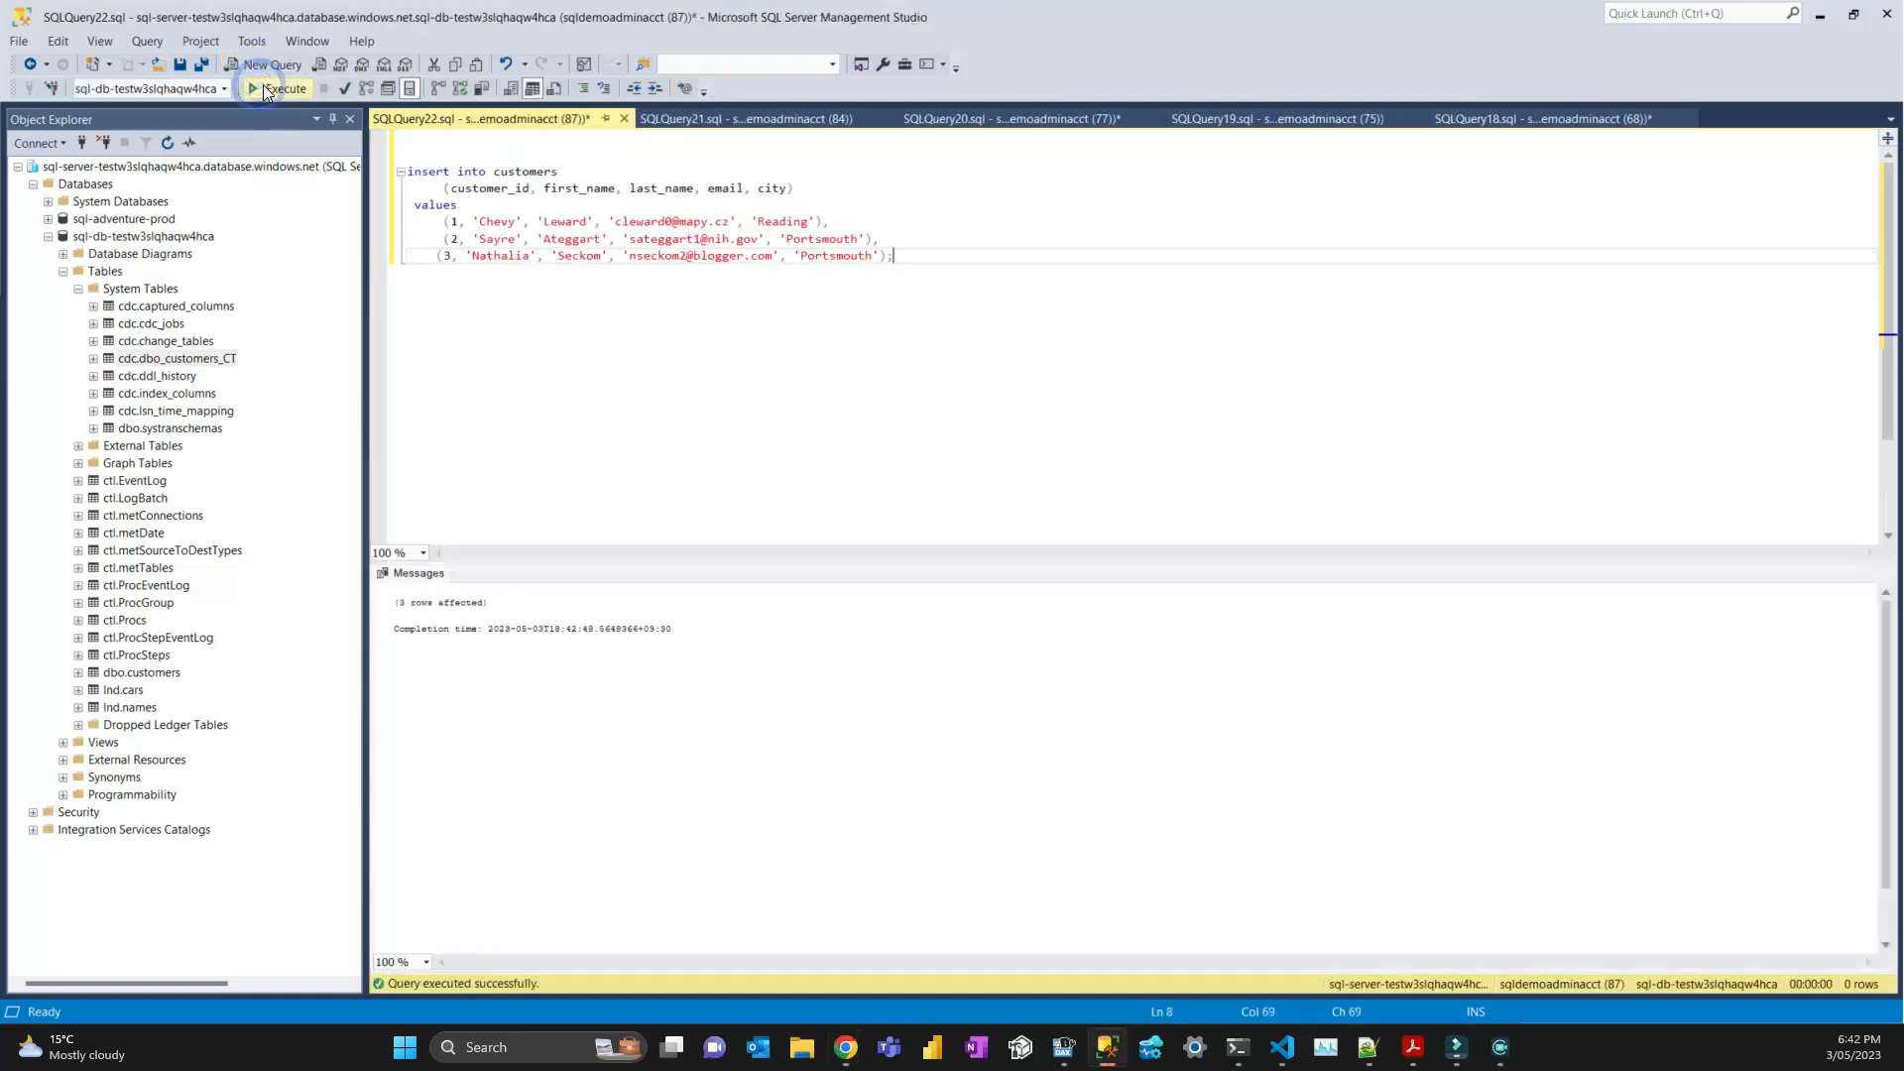
Select the top 1000 rows of dbo.customers to check the inserted records.
click(147, 673)
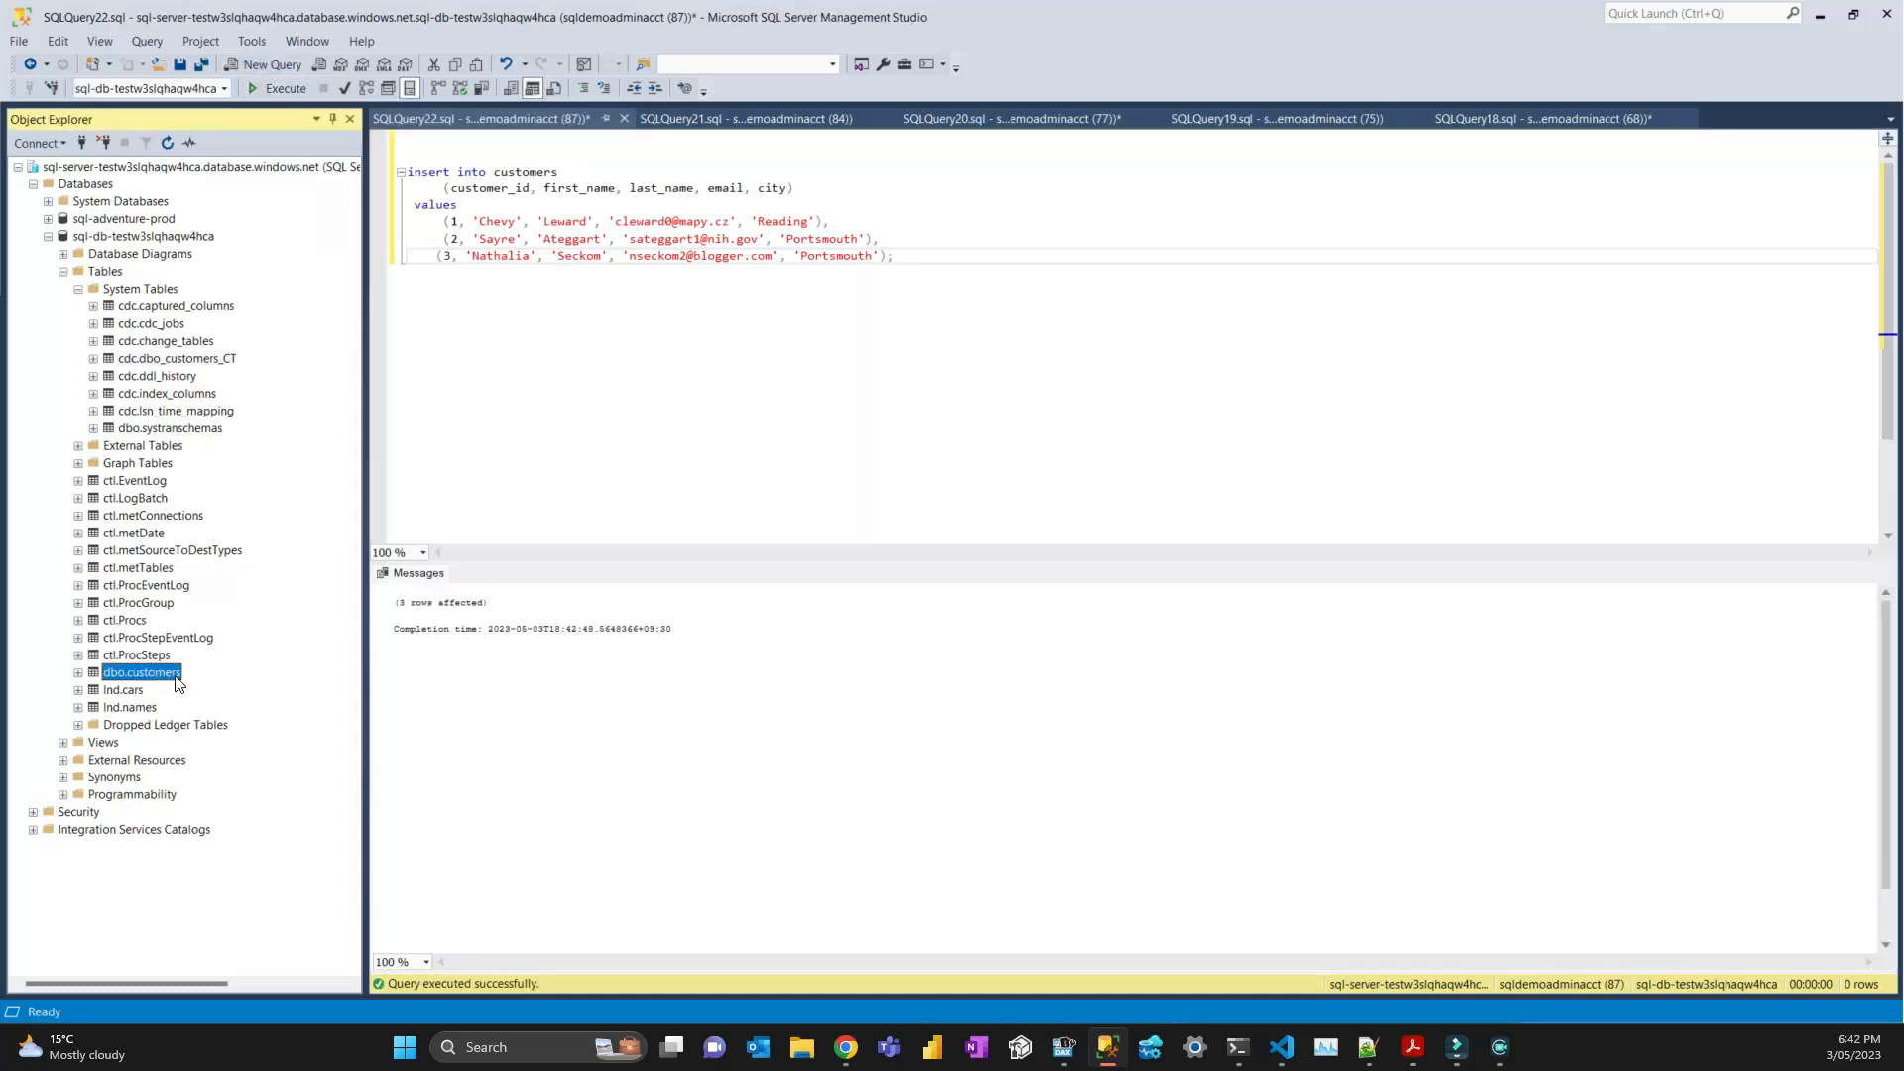
click(668, 396)
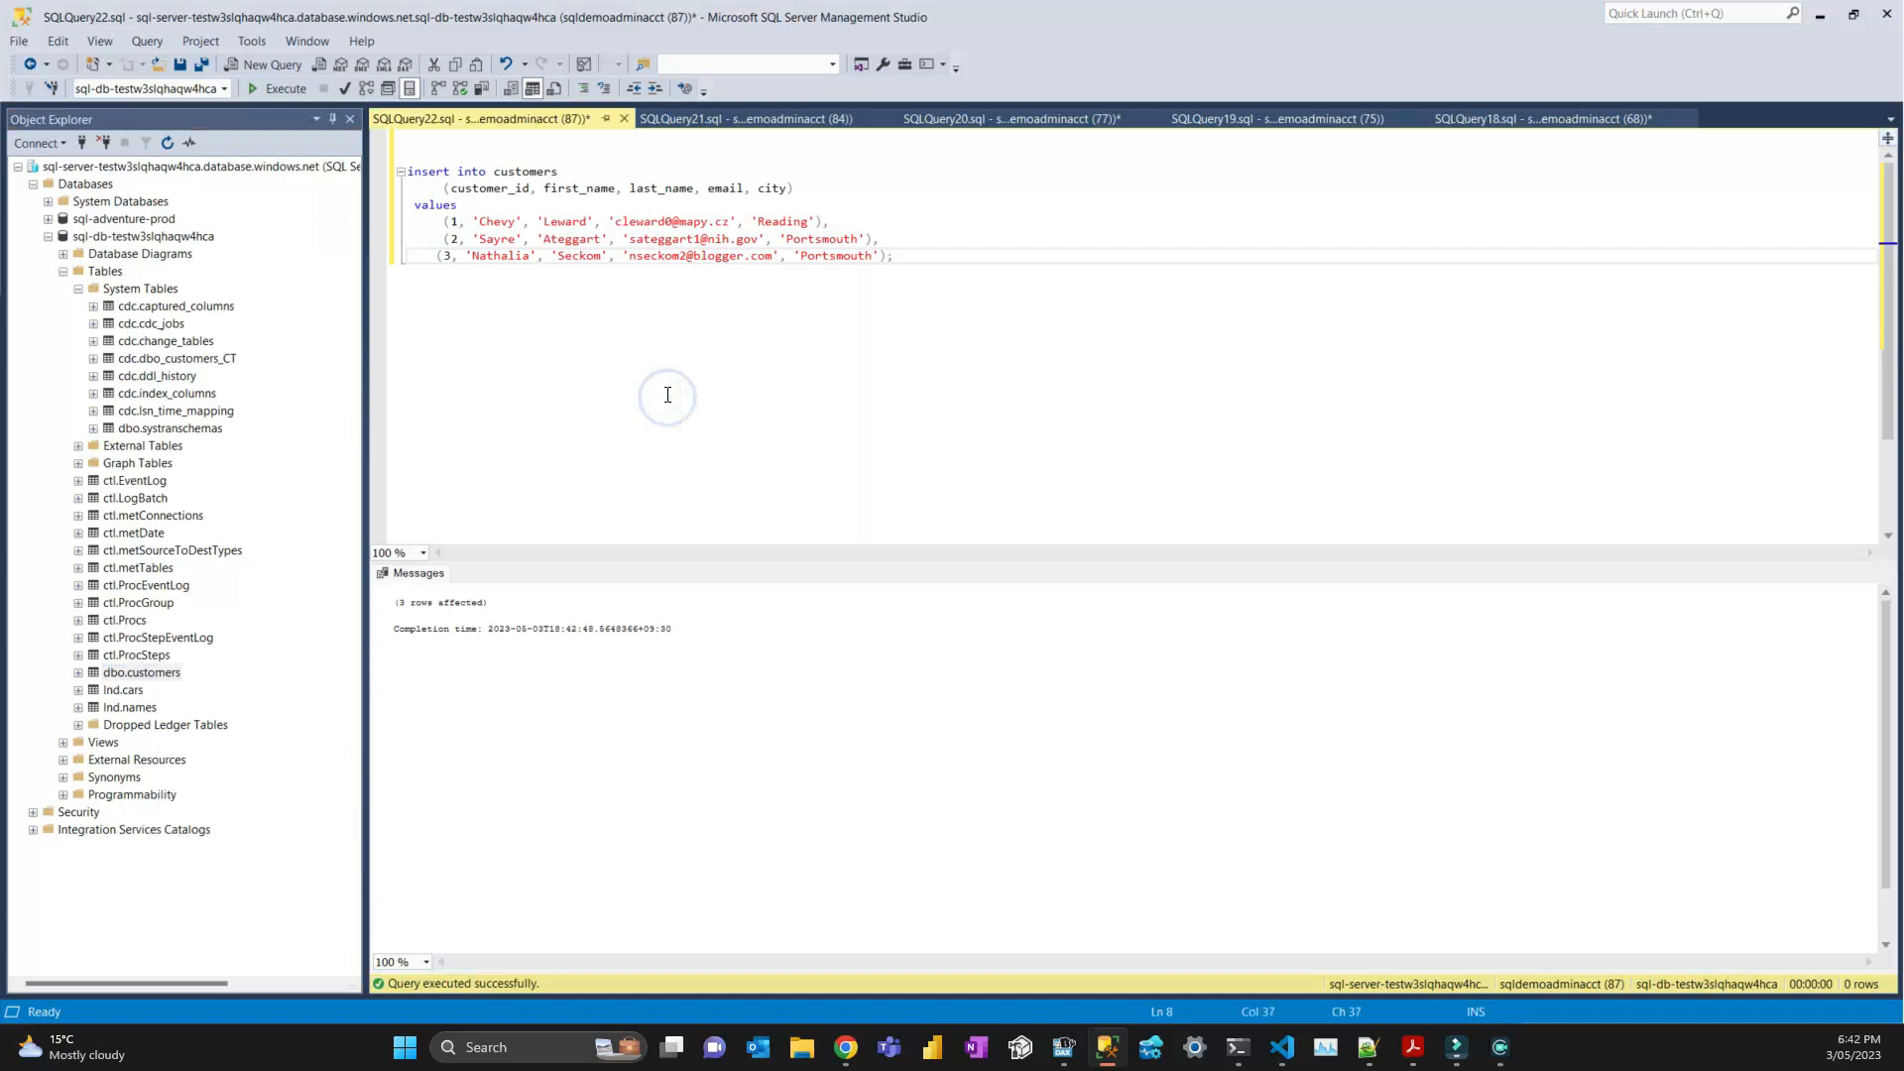
click(739, 117)
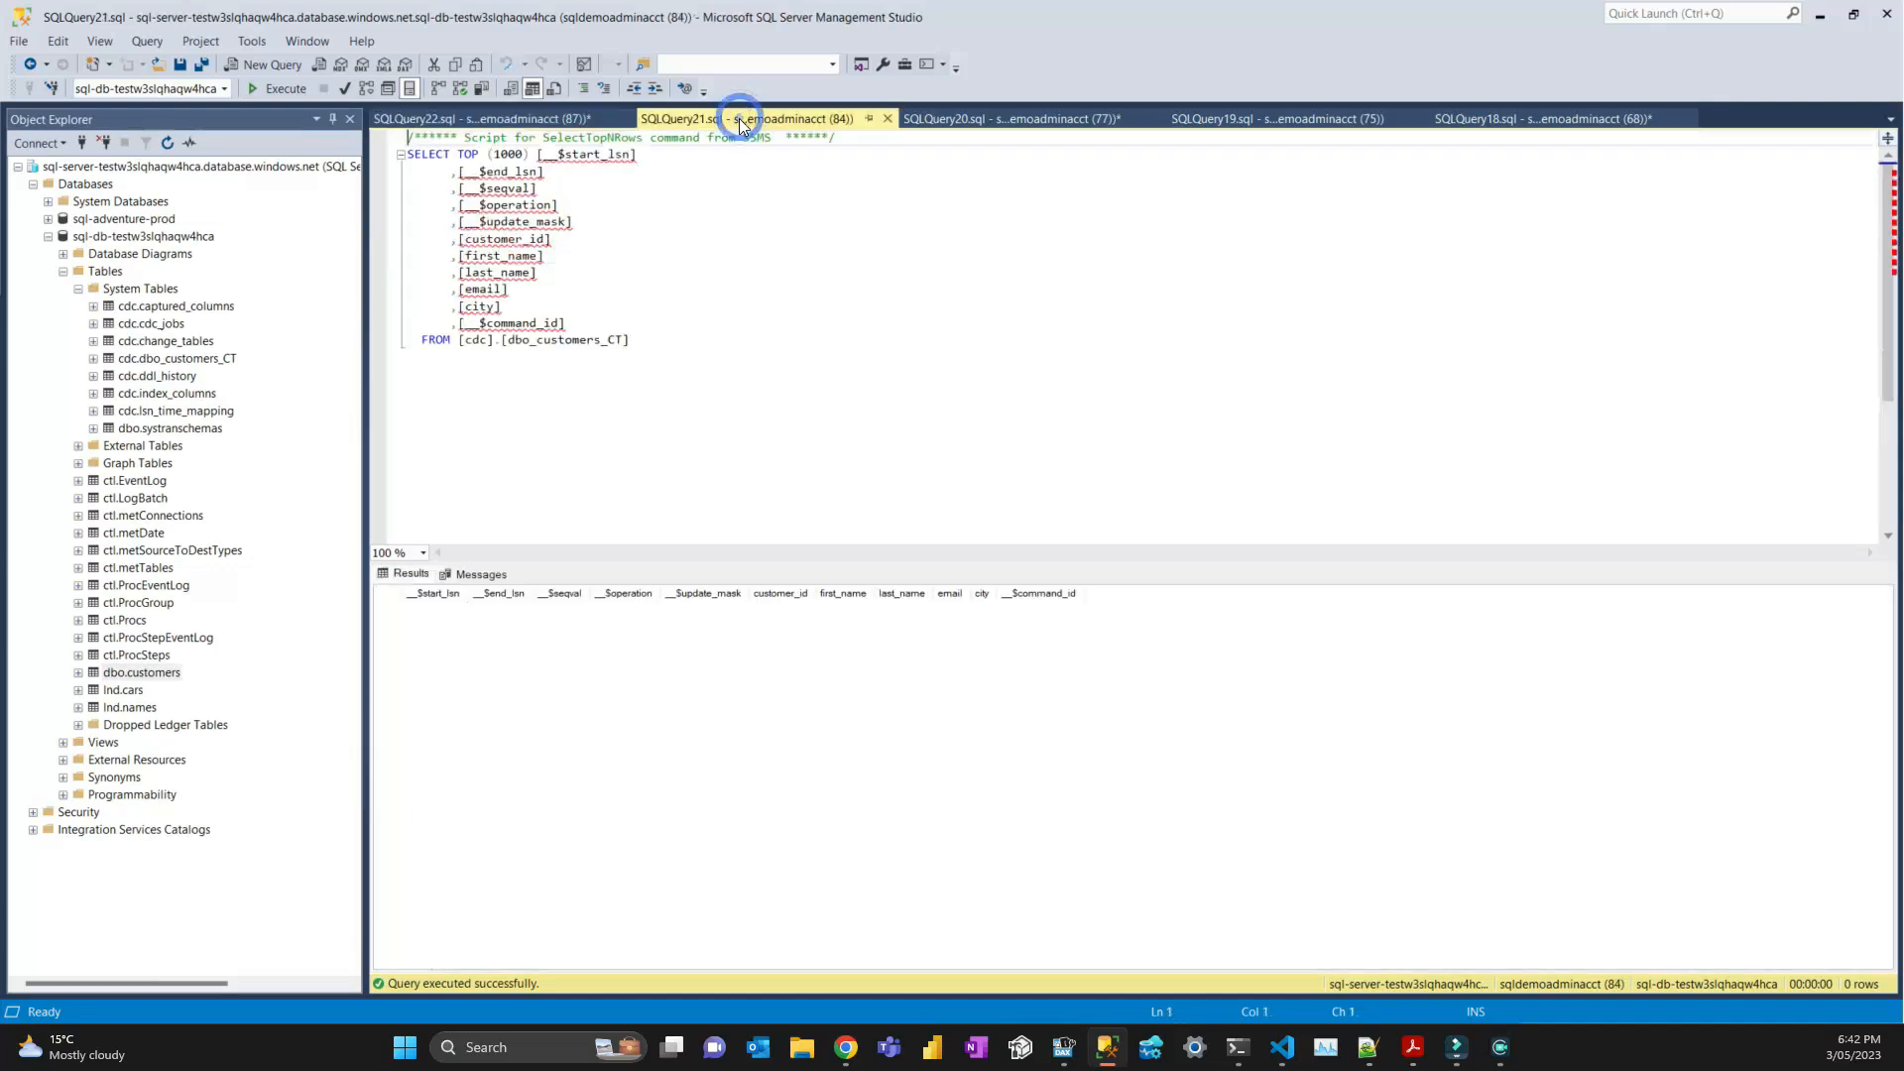
click(976, 118)
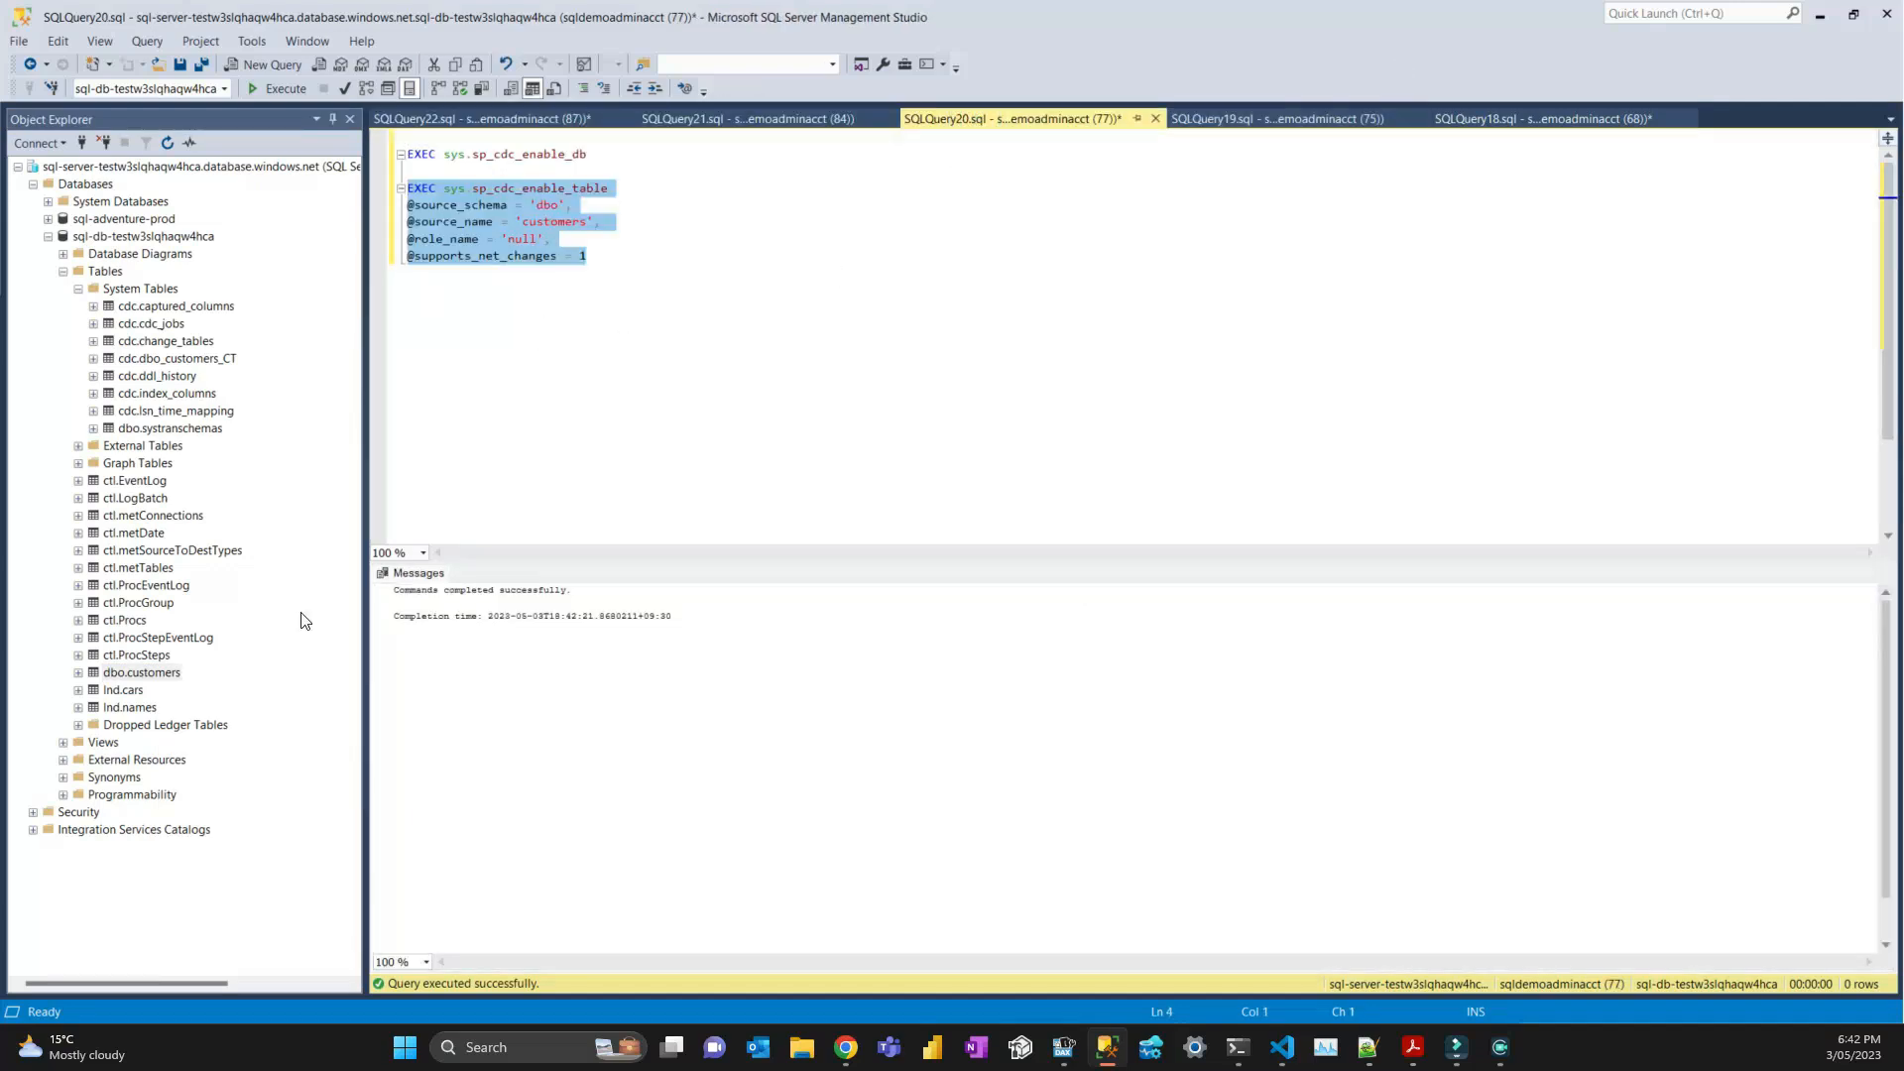
click(149, 673)
right_click(154, 675)
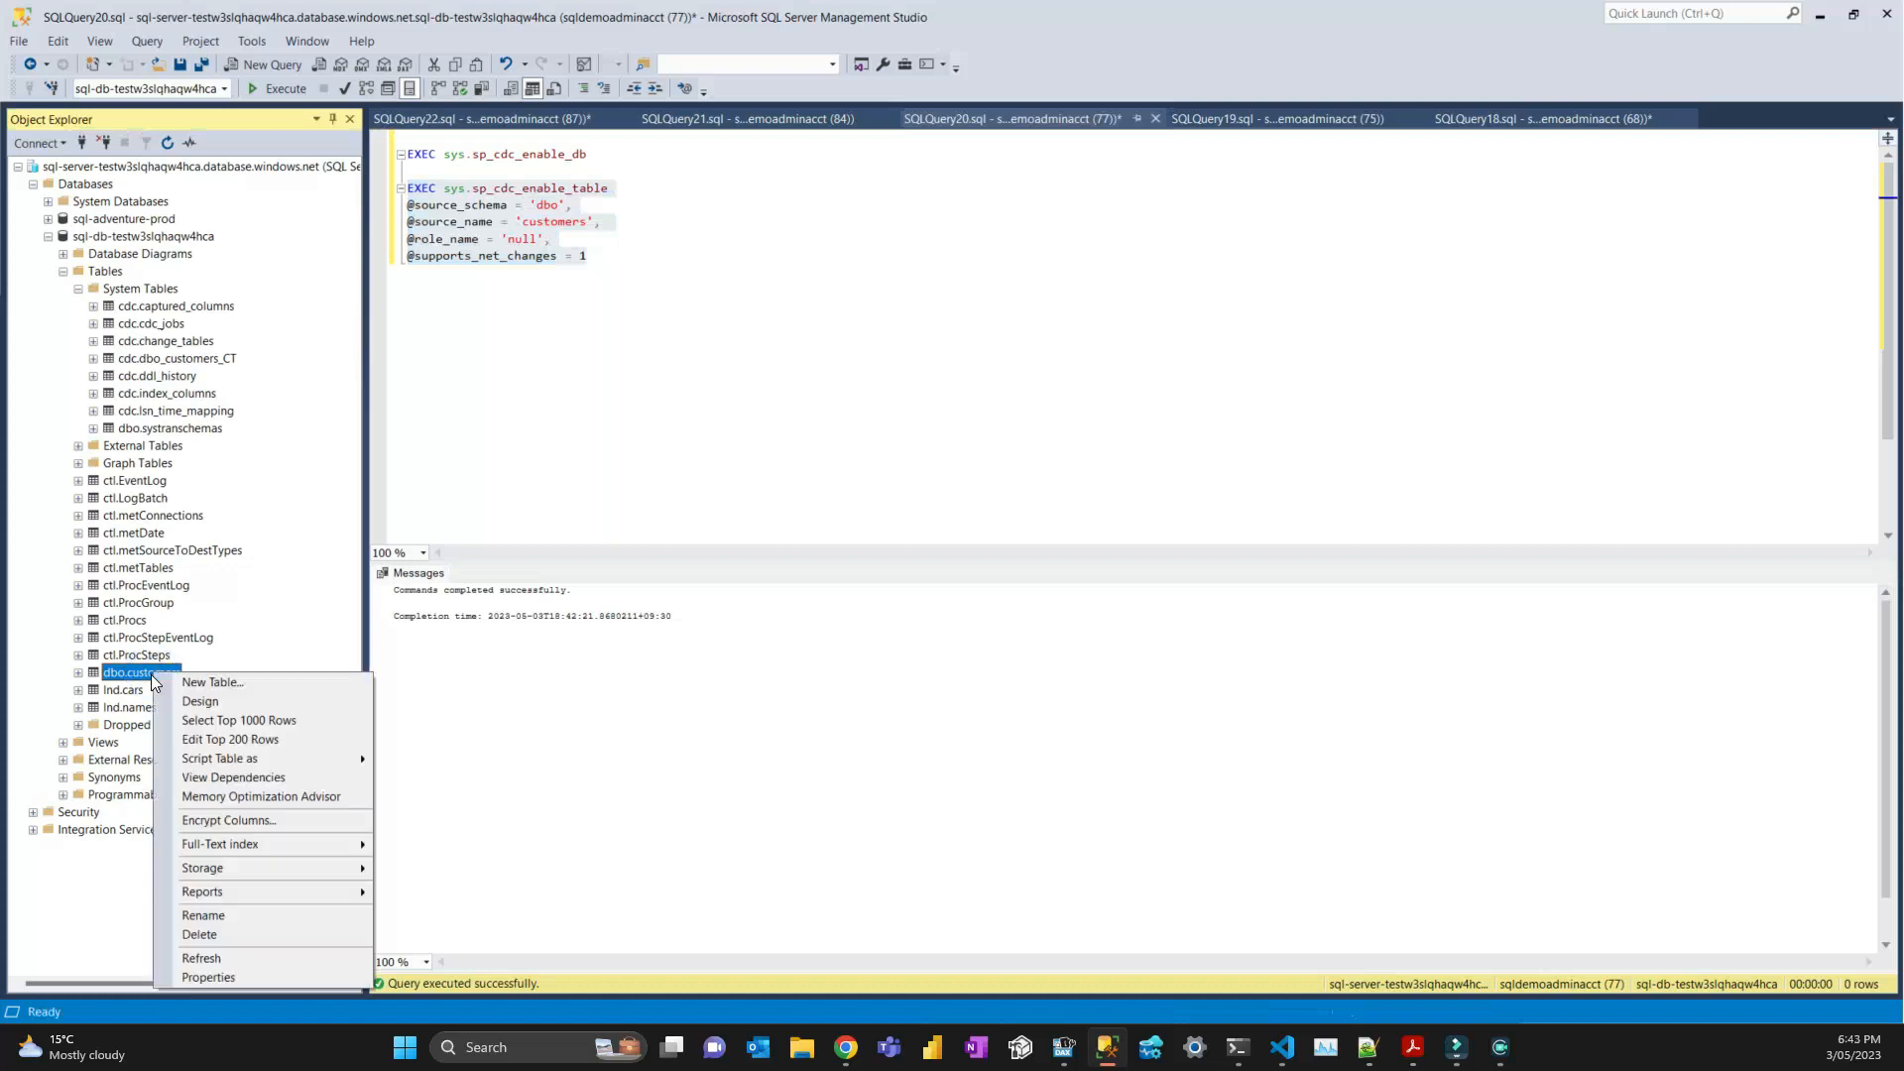
click(266, 721)
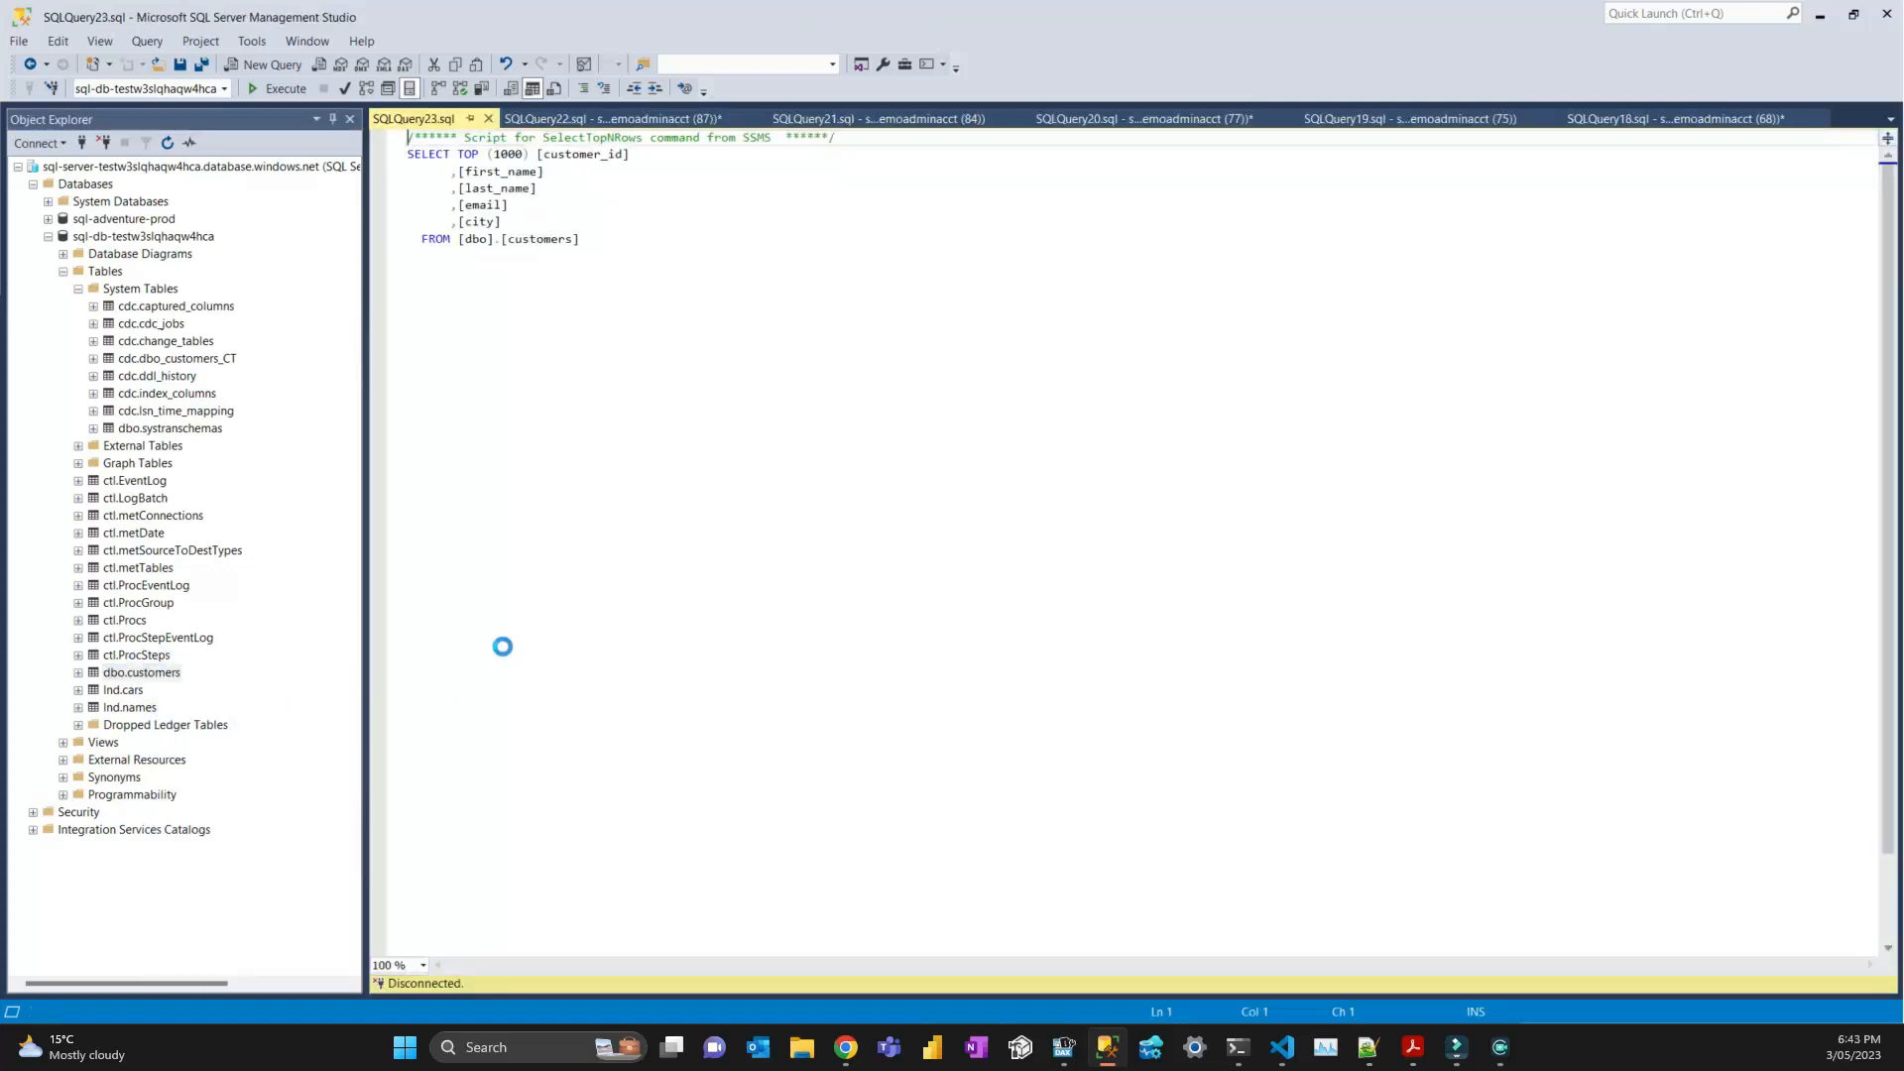
Close the query that contains the customers insert statement.
click(706, 120)
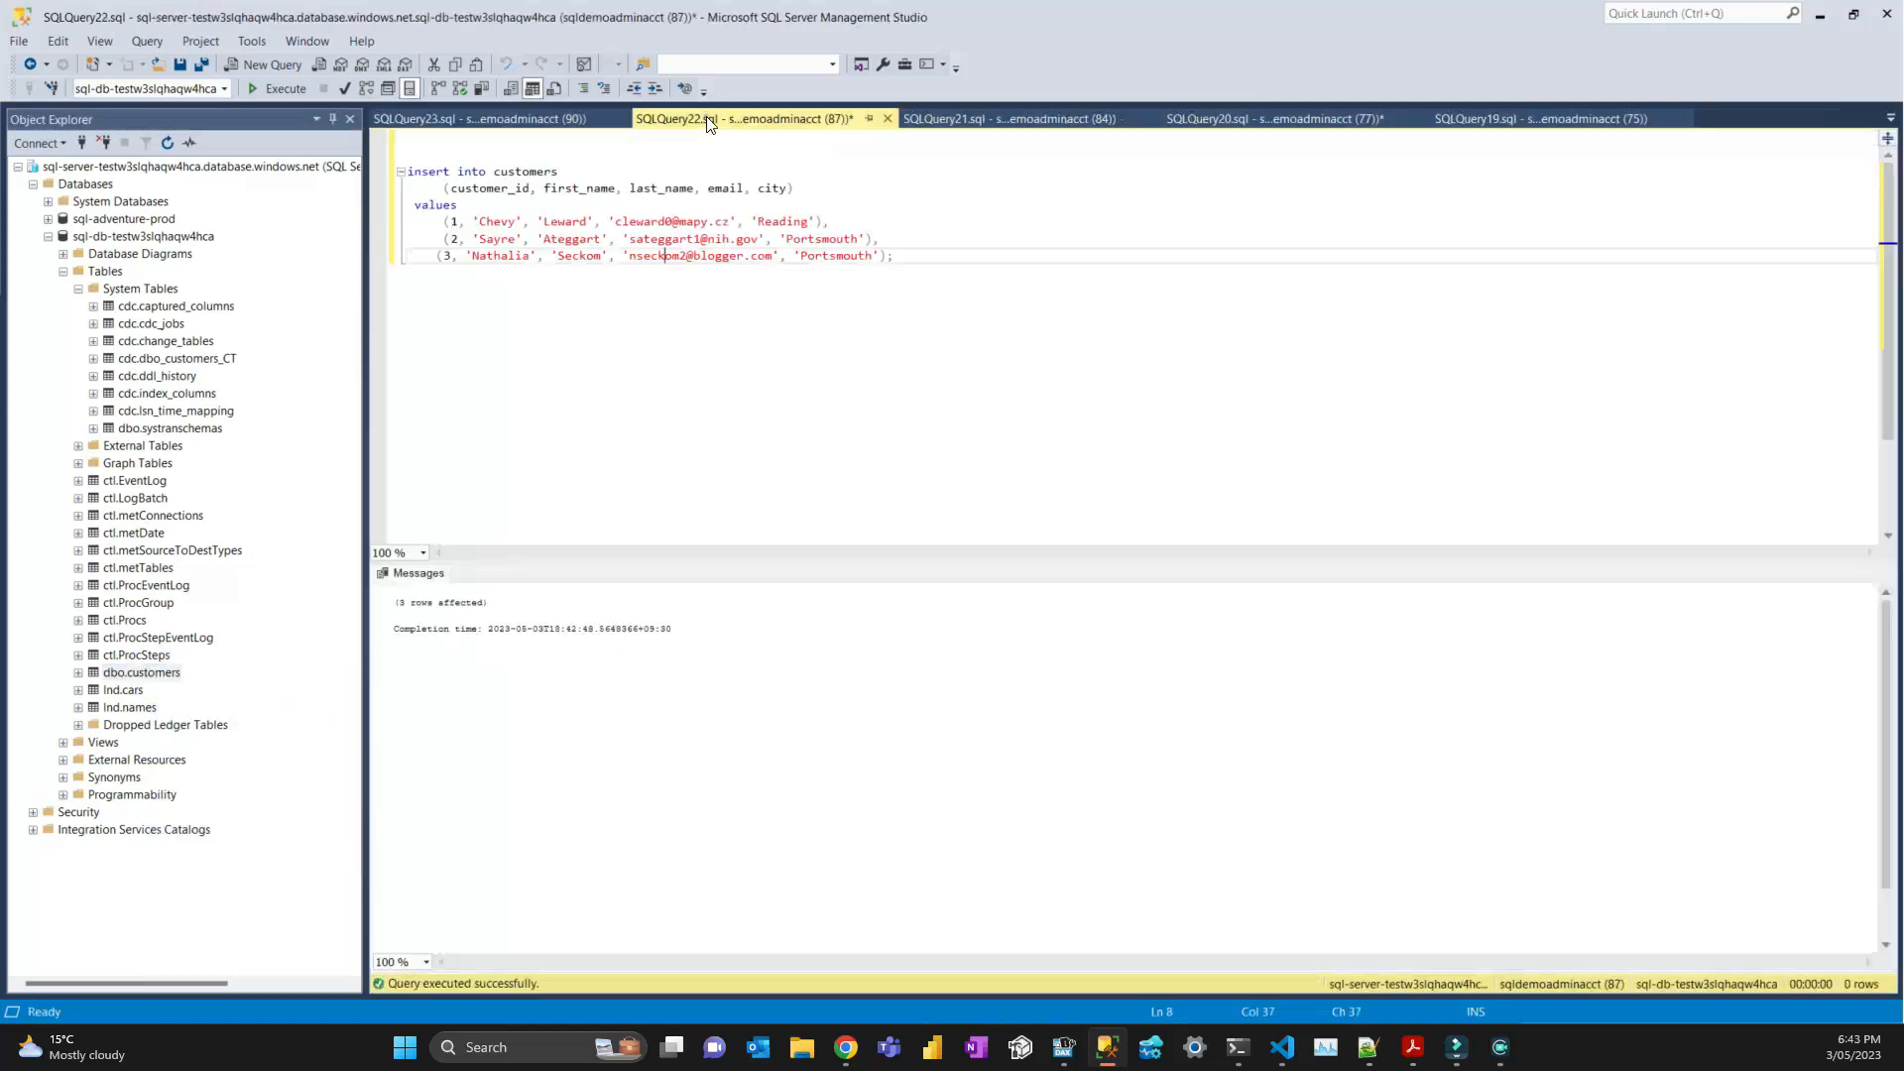
click(886, 118)
click(1026, 651)
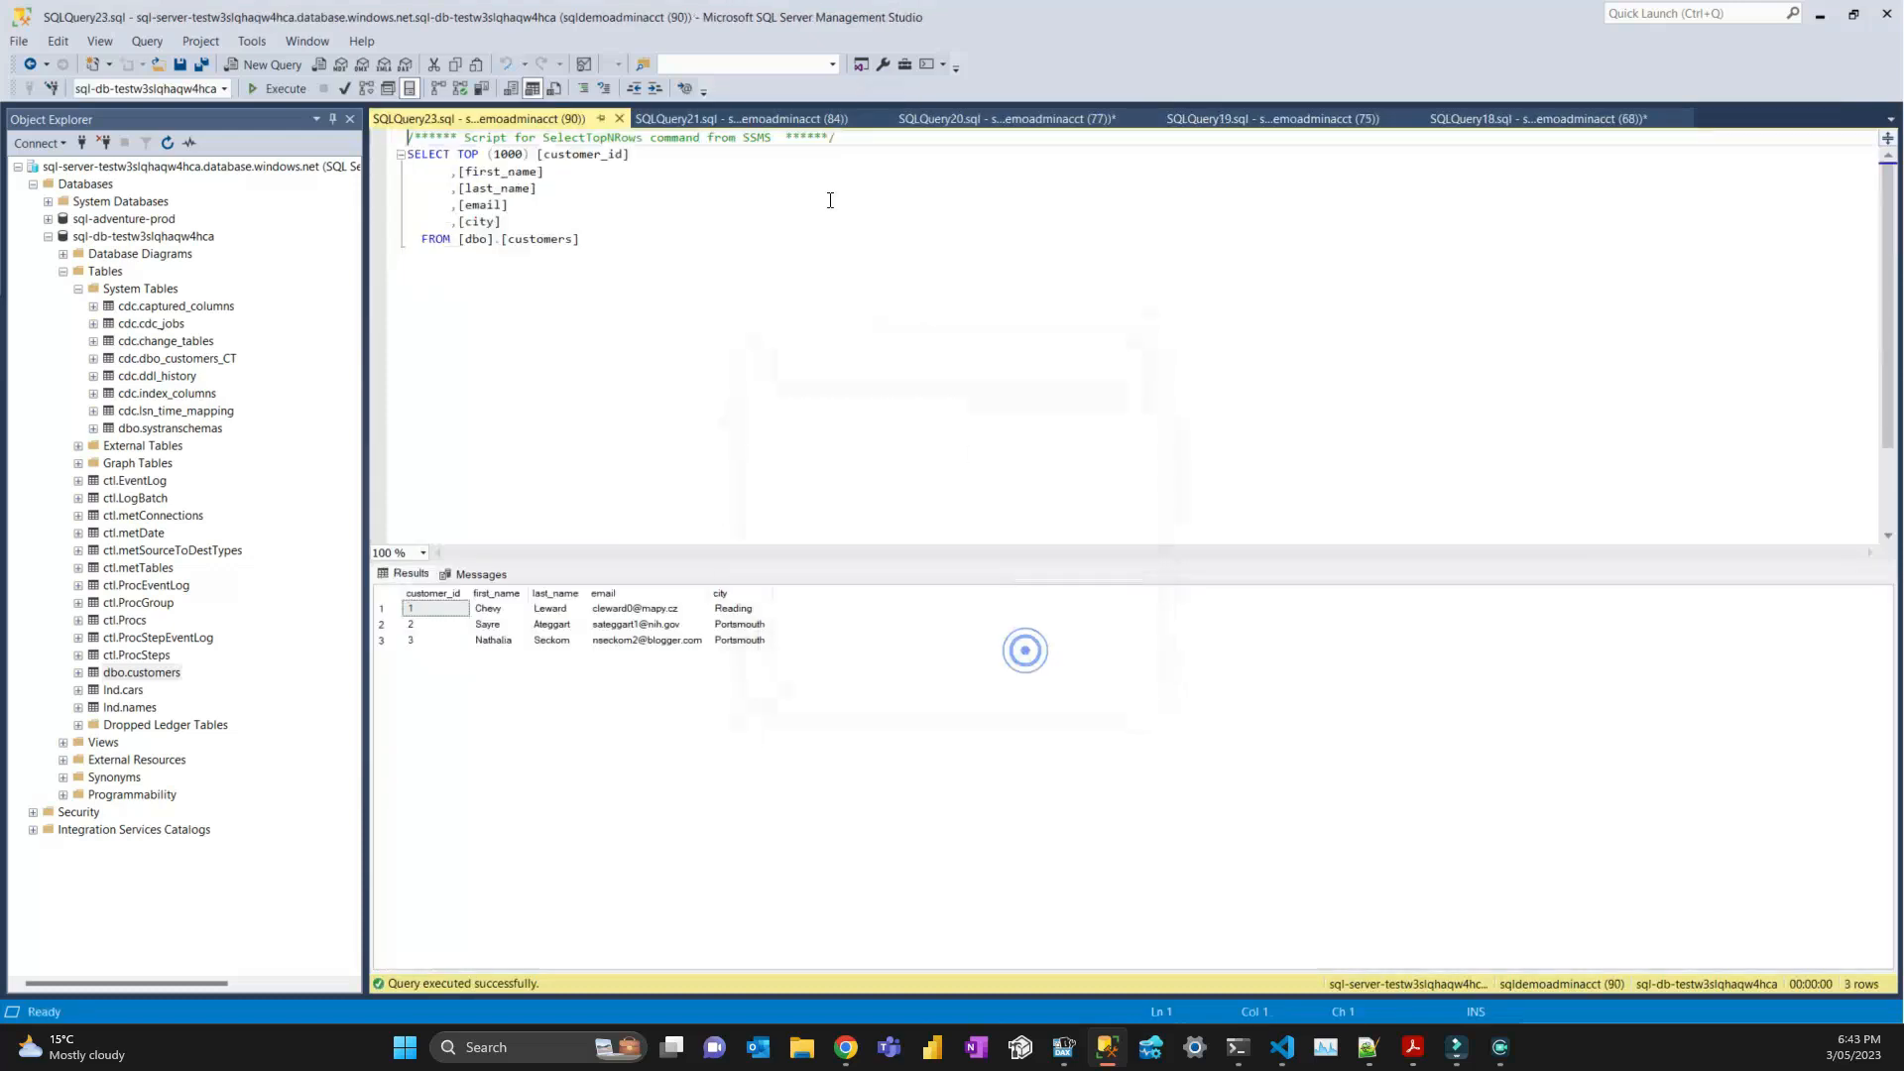
Rerun the cdc.dbo_customers_CT query and examine the __$operation column of the captured changes.
click(779, 118)
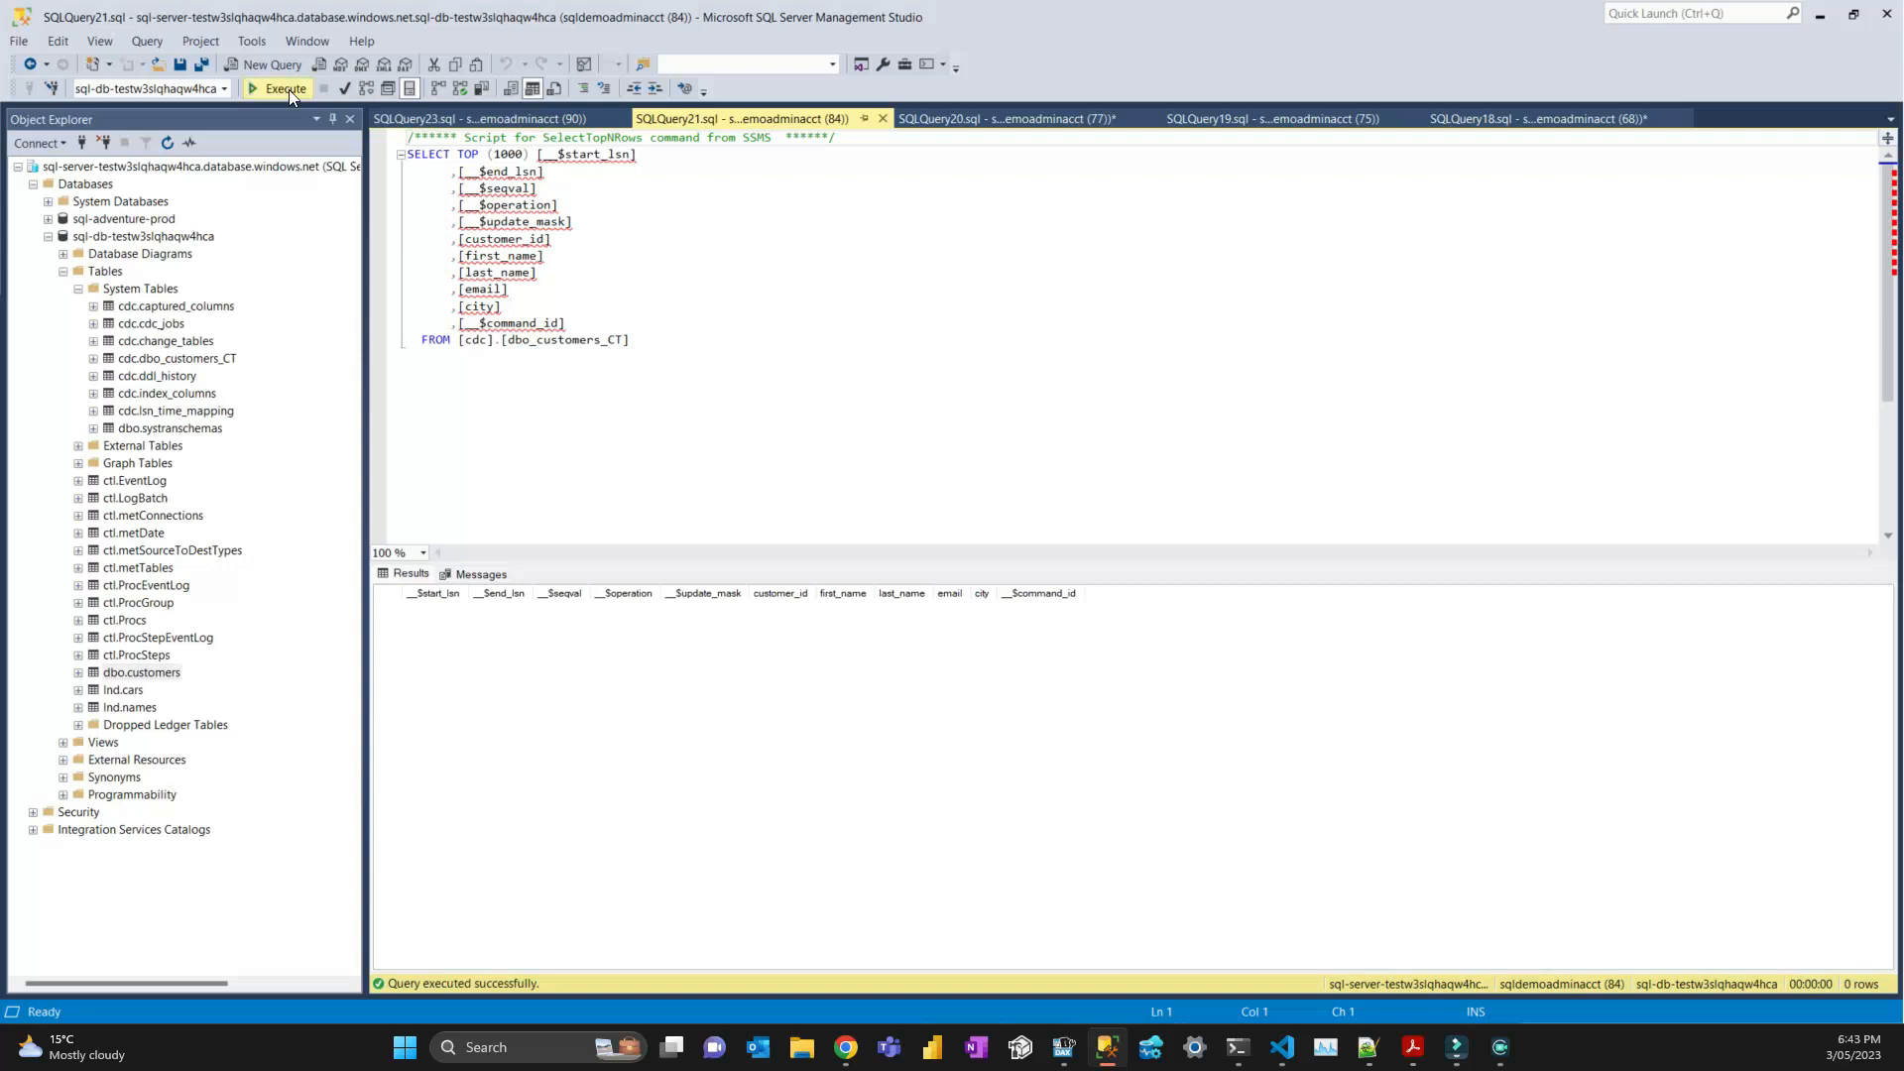
click(285, 88)
click(775, 594)
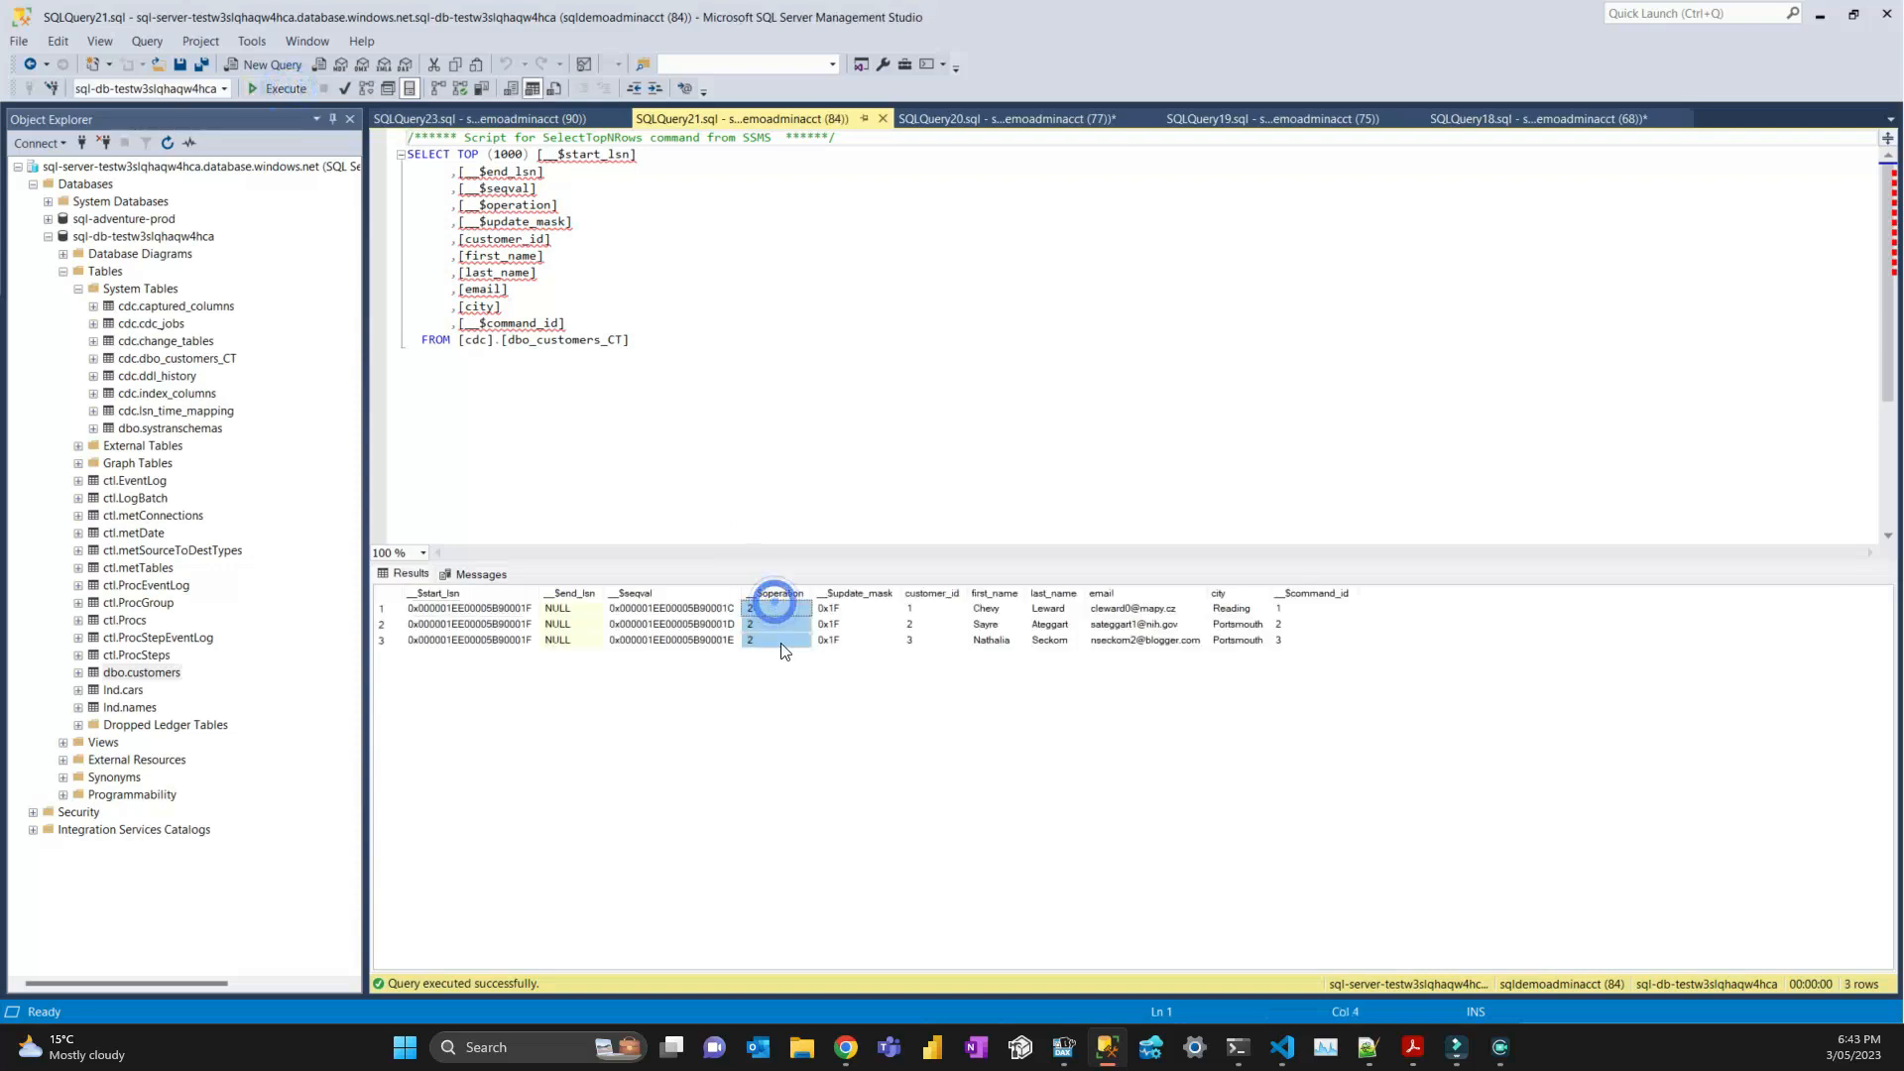
click(873, 323)
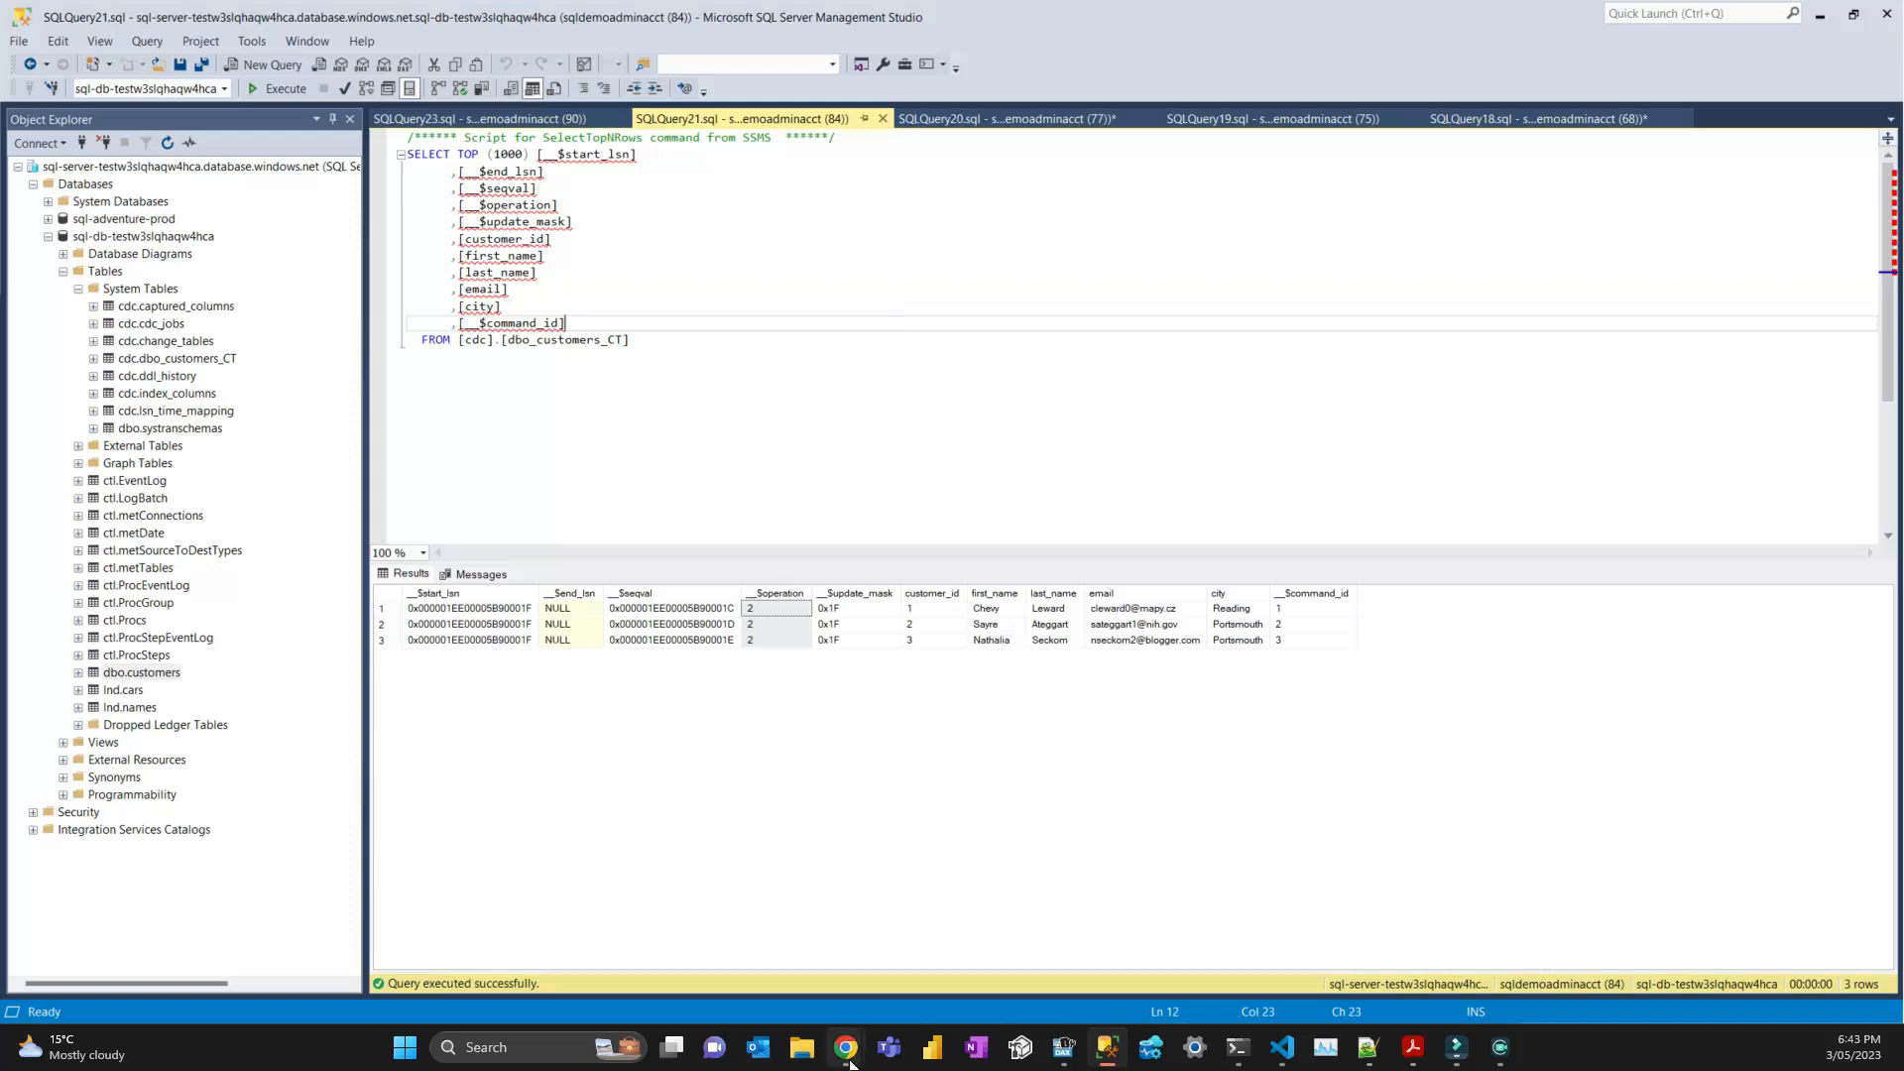
Switch to Azure Data Factory in Chrome and open the linked services of adf-agile-dev.
mouse_move(846, 1047)
click(910, 962)
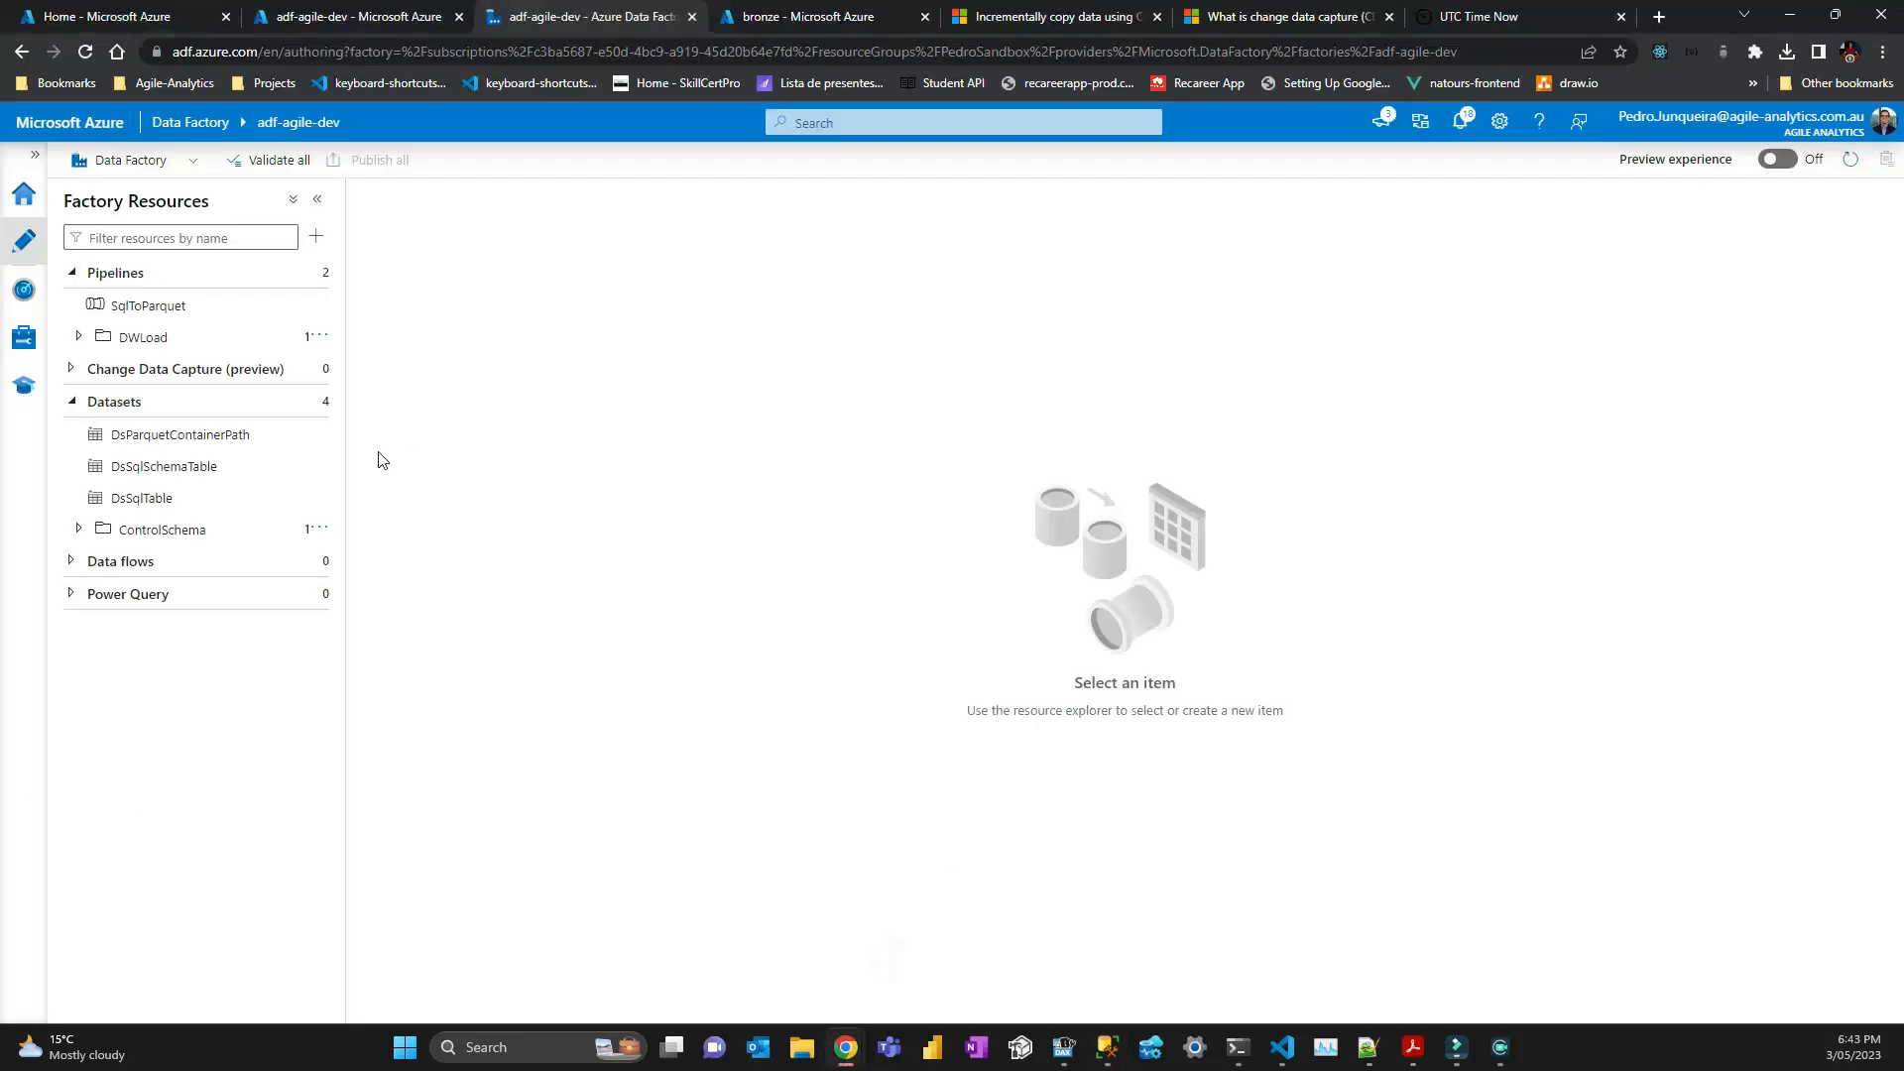
click(24, 338)
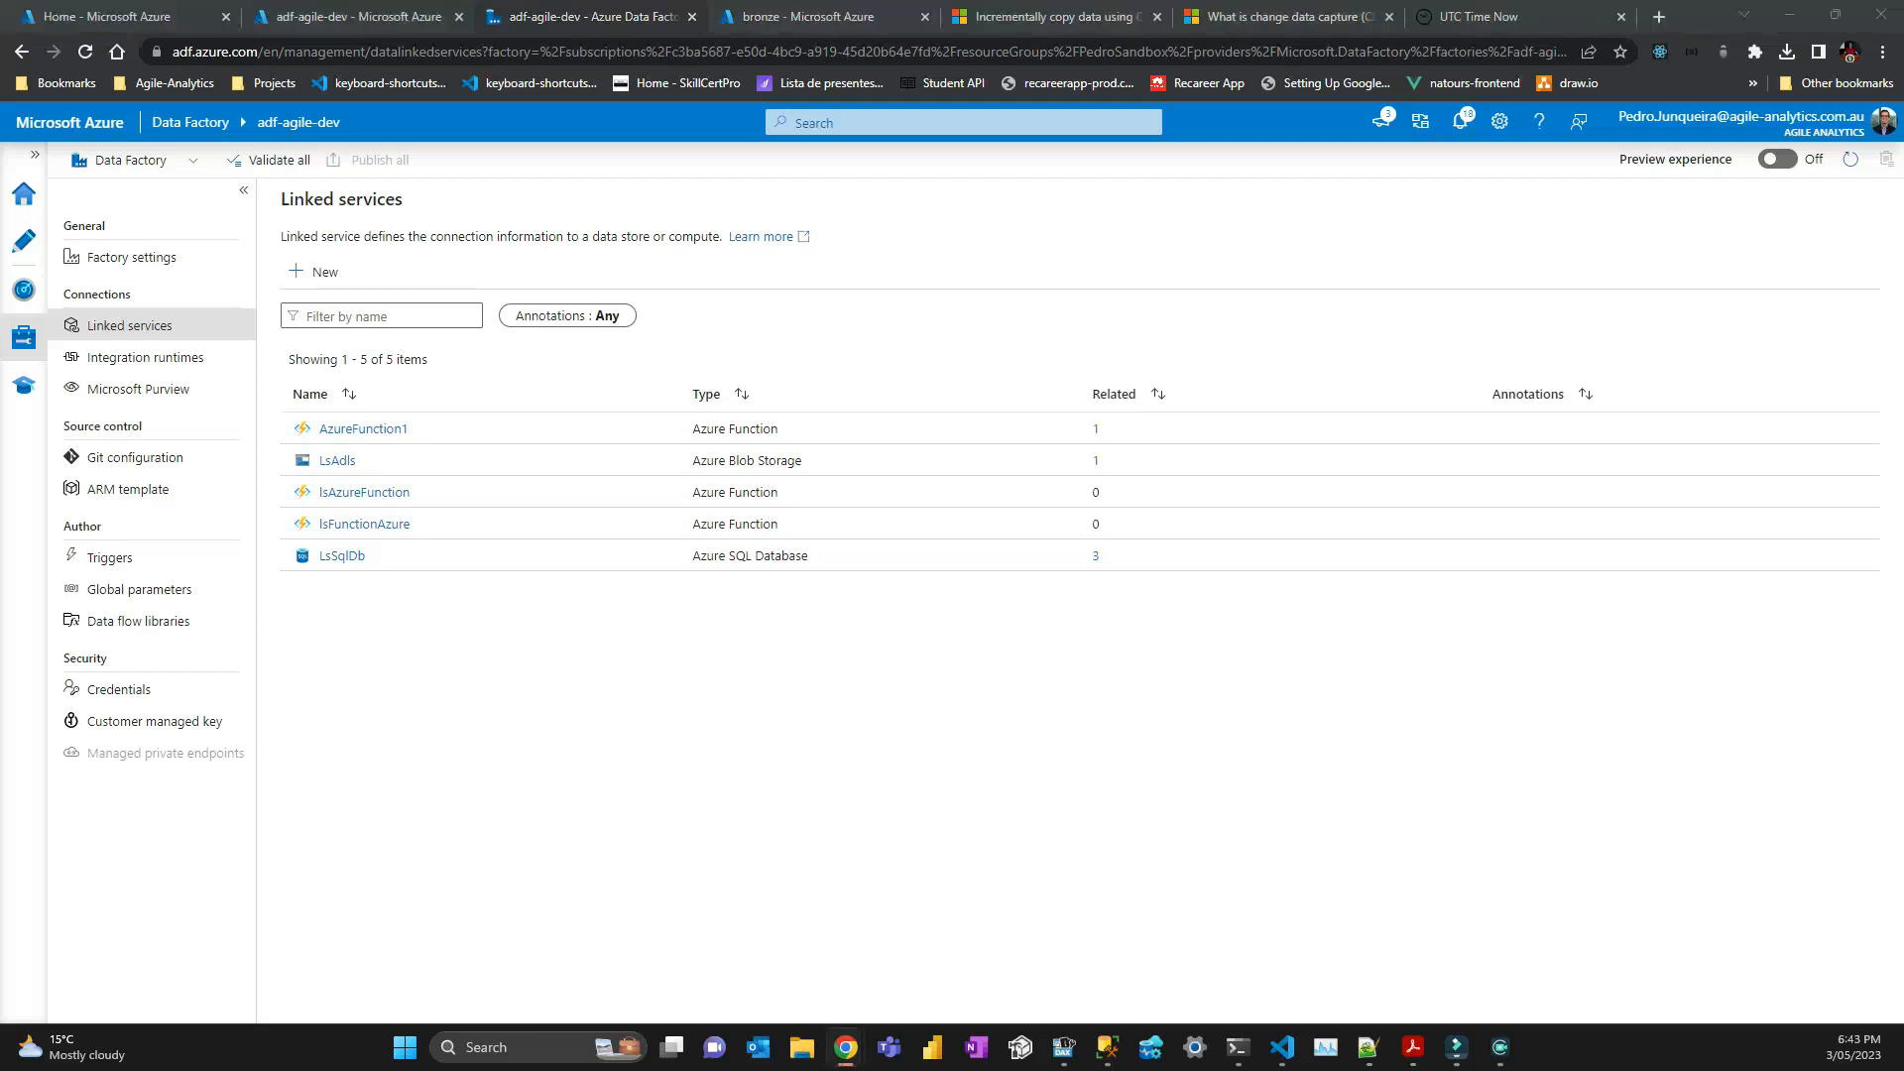
click(552, 688)
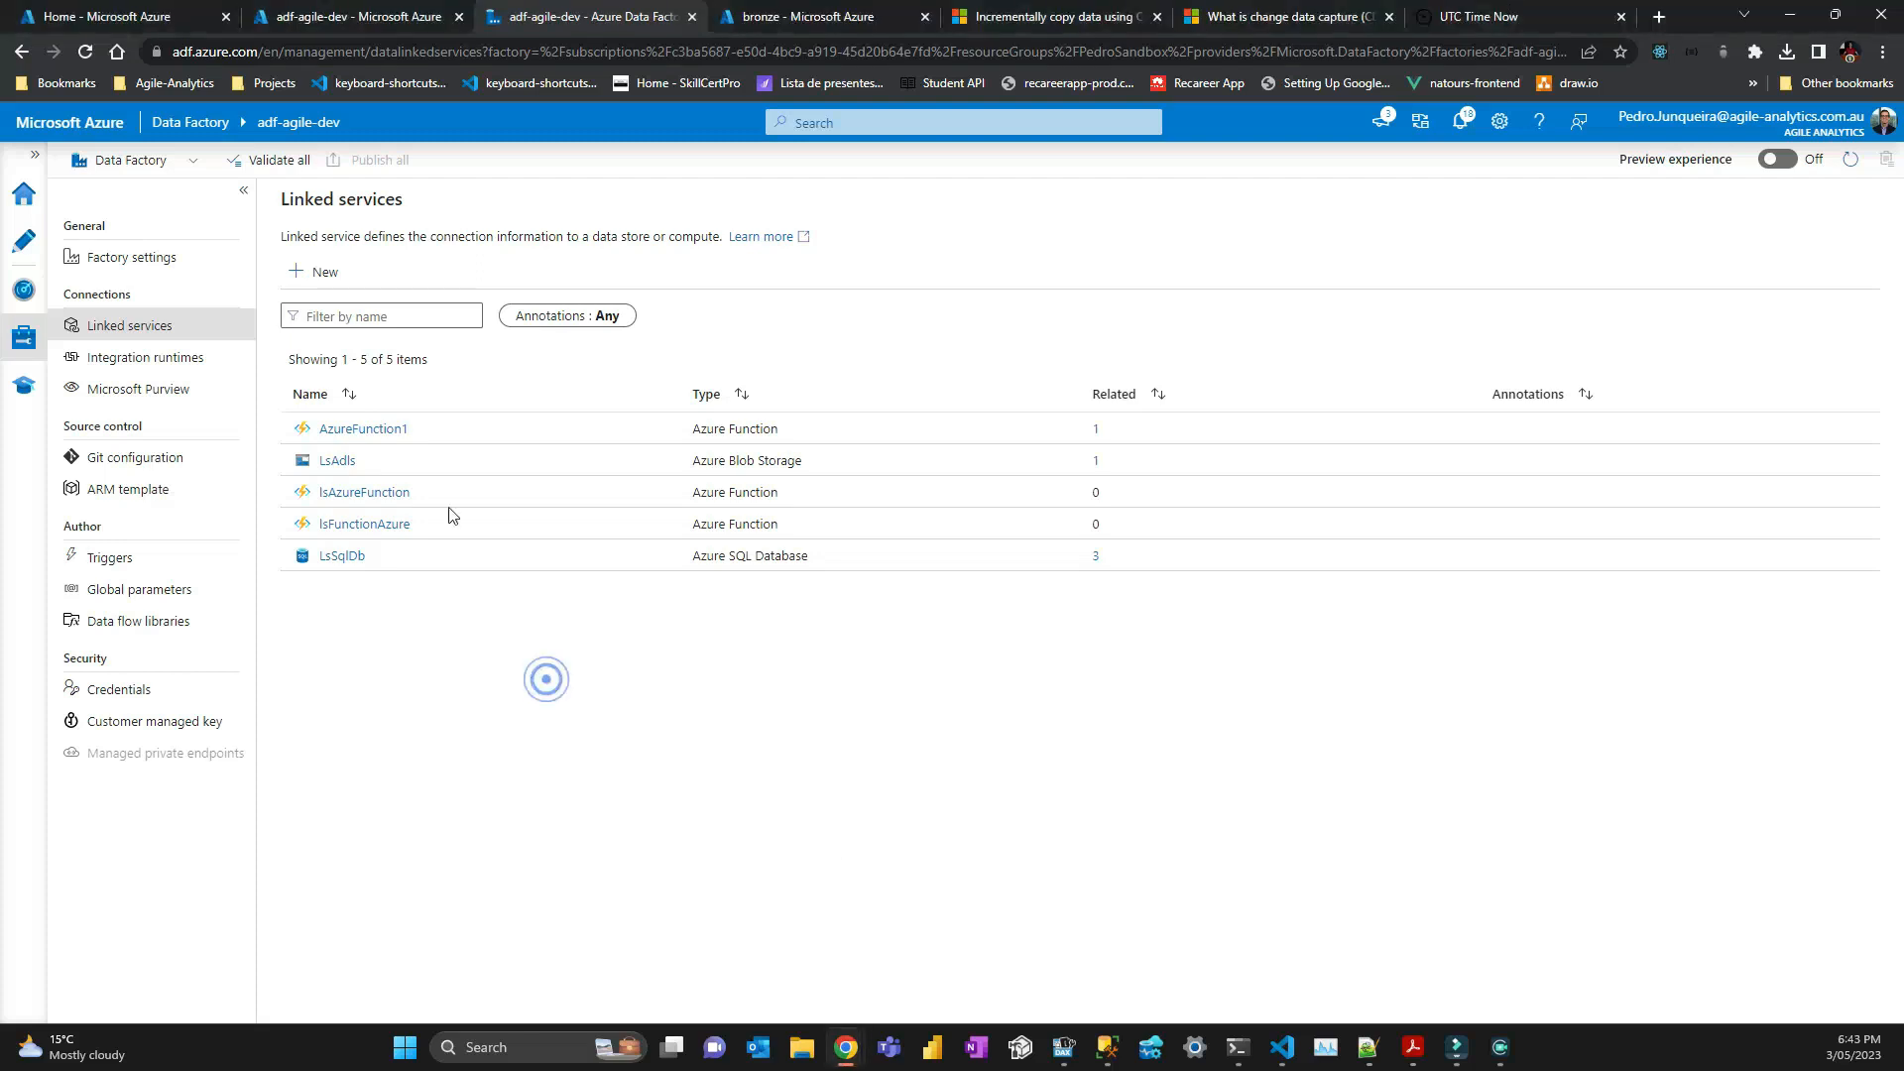
Start a new Azure SQL Database linked service and name it LsSqlSourceCdc.
click(325, 272)
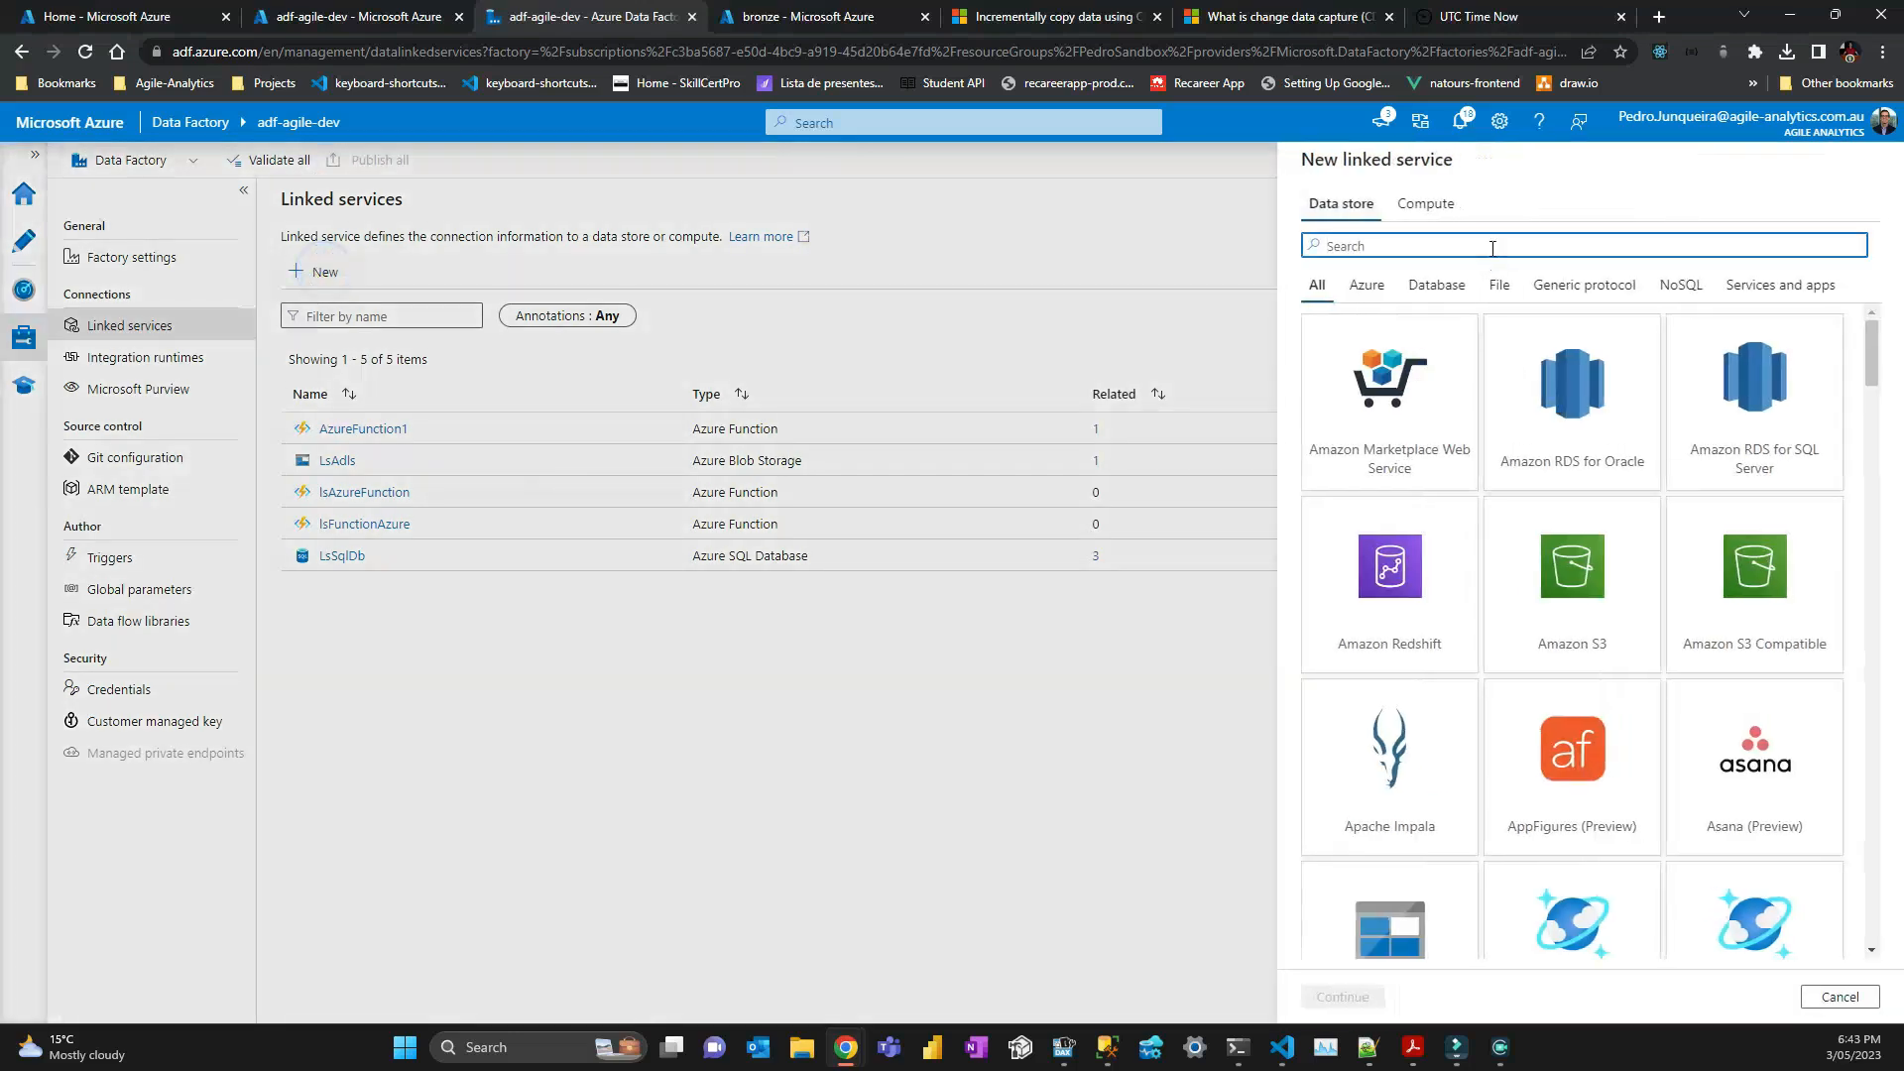
text(sql)
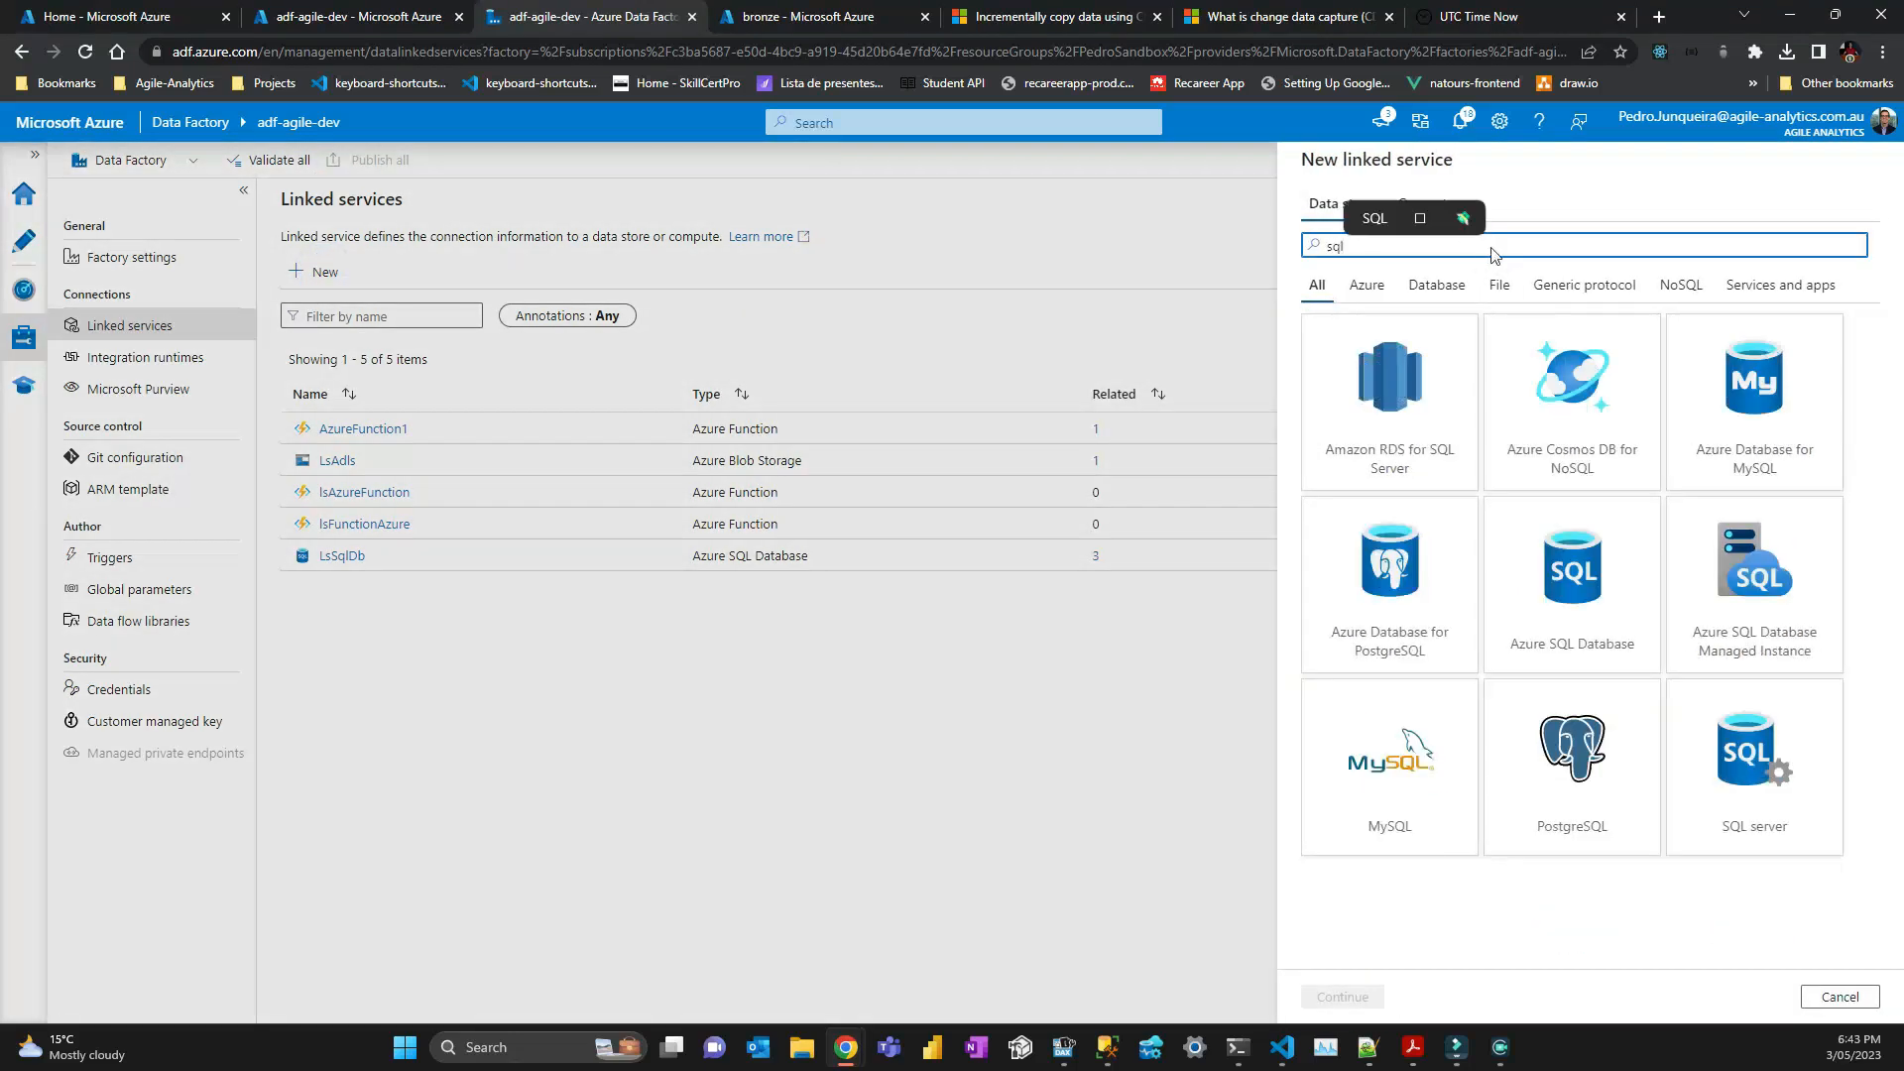
click(1572, 585)
click(1345, 996)
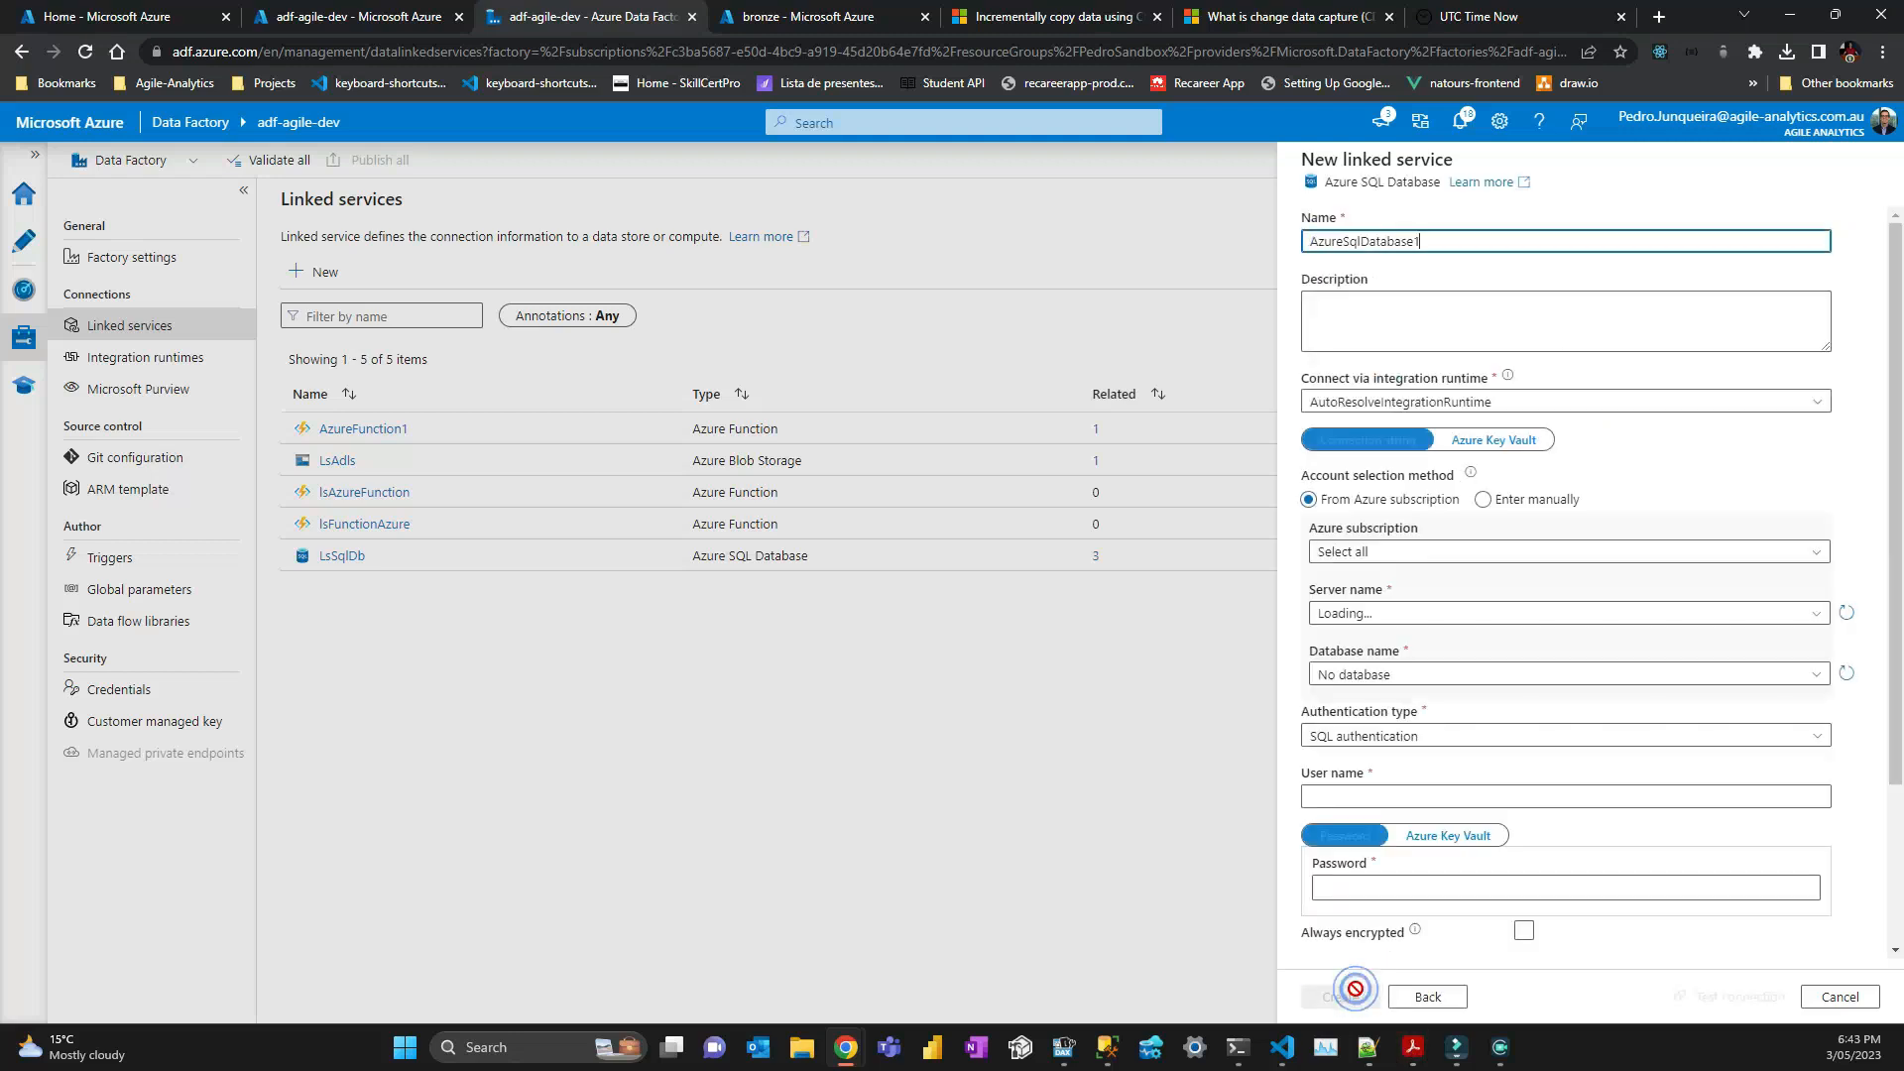
double_click(1448, 233)
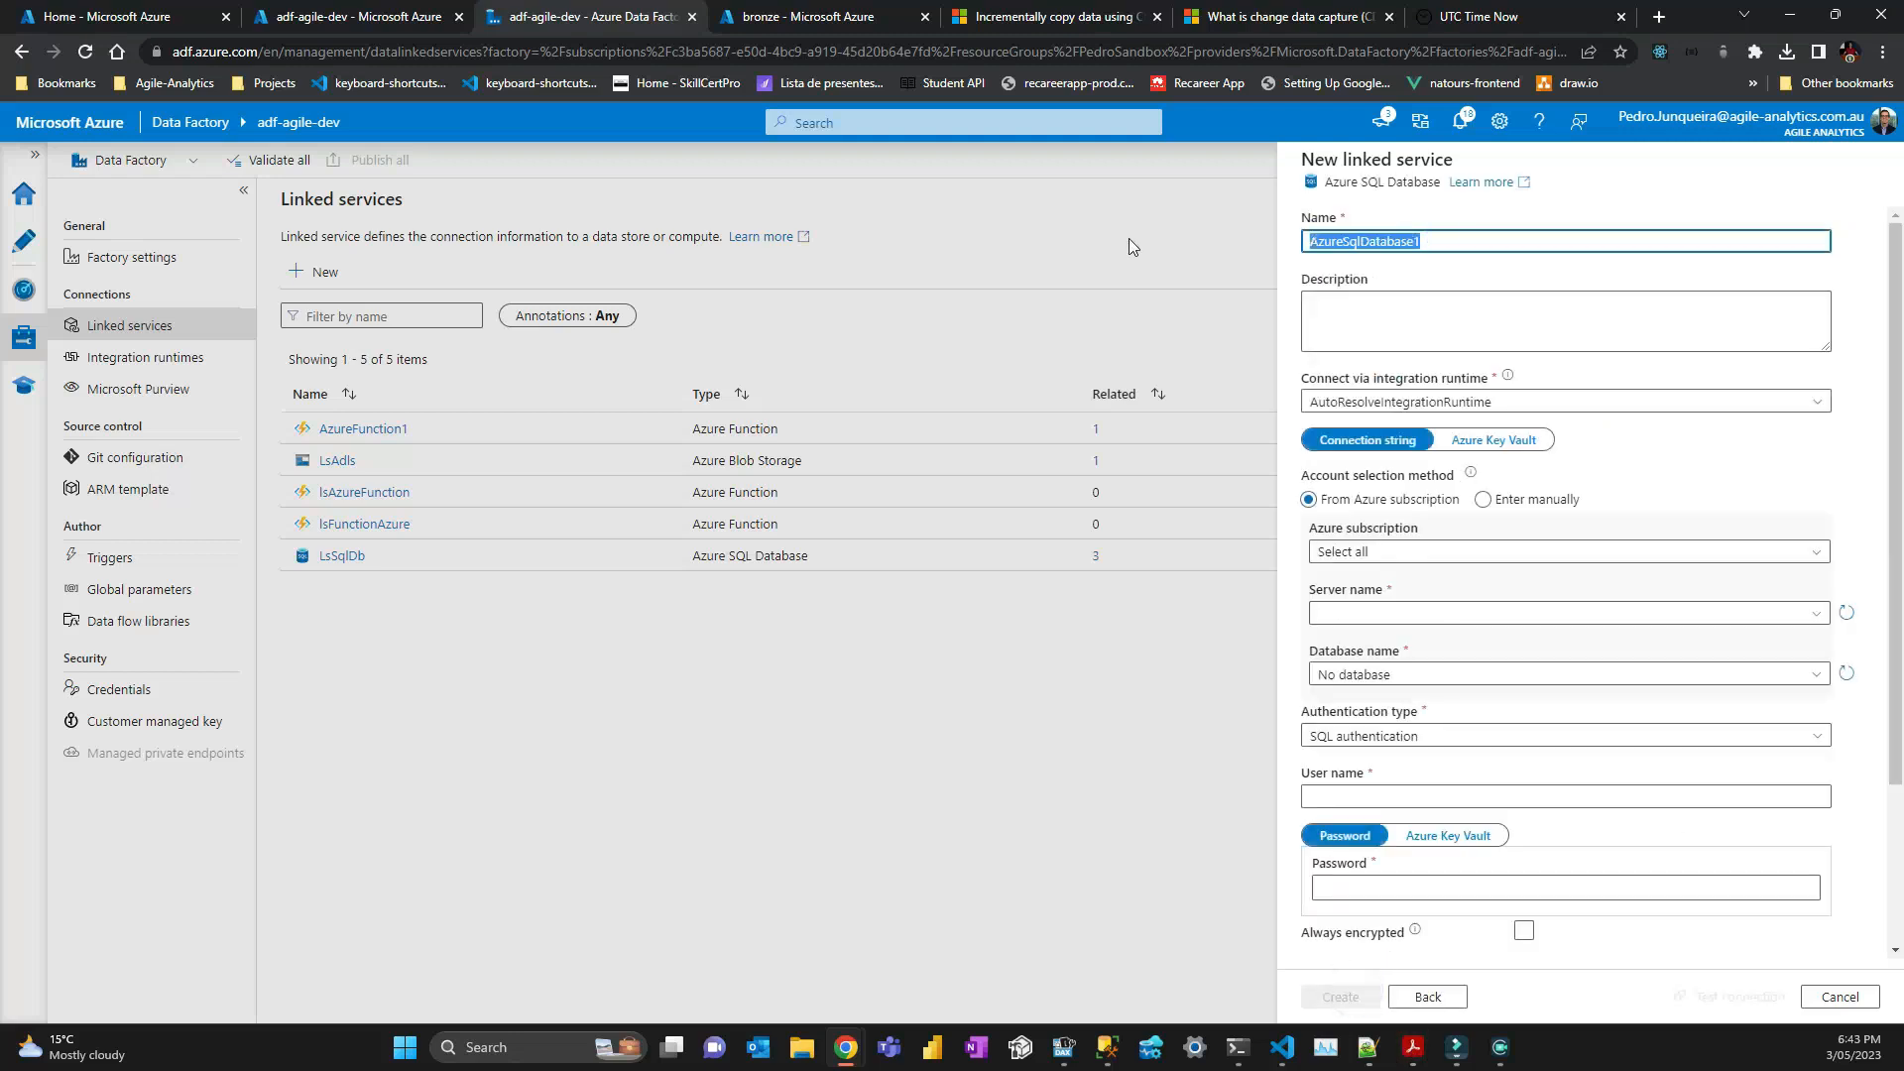
text(LsSql)
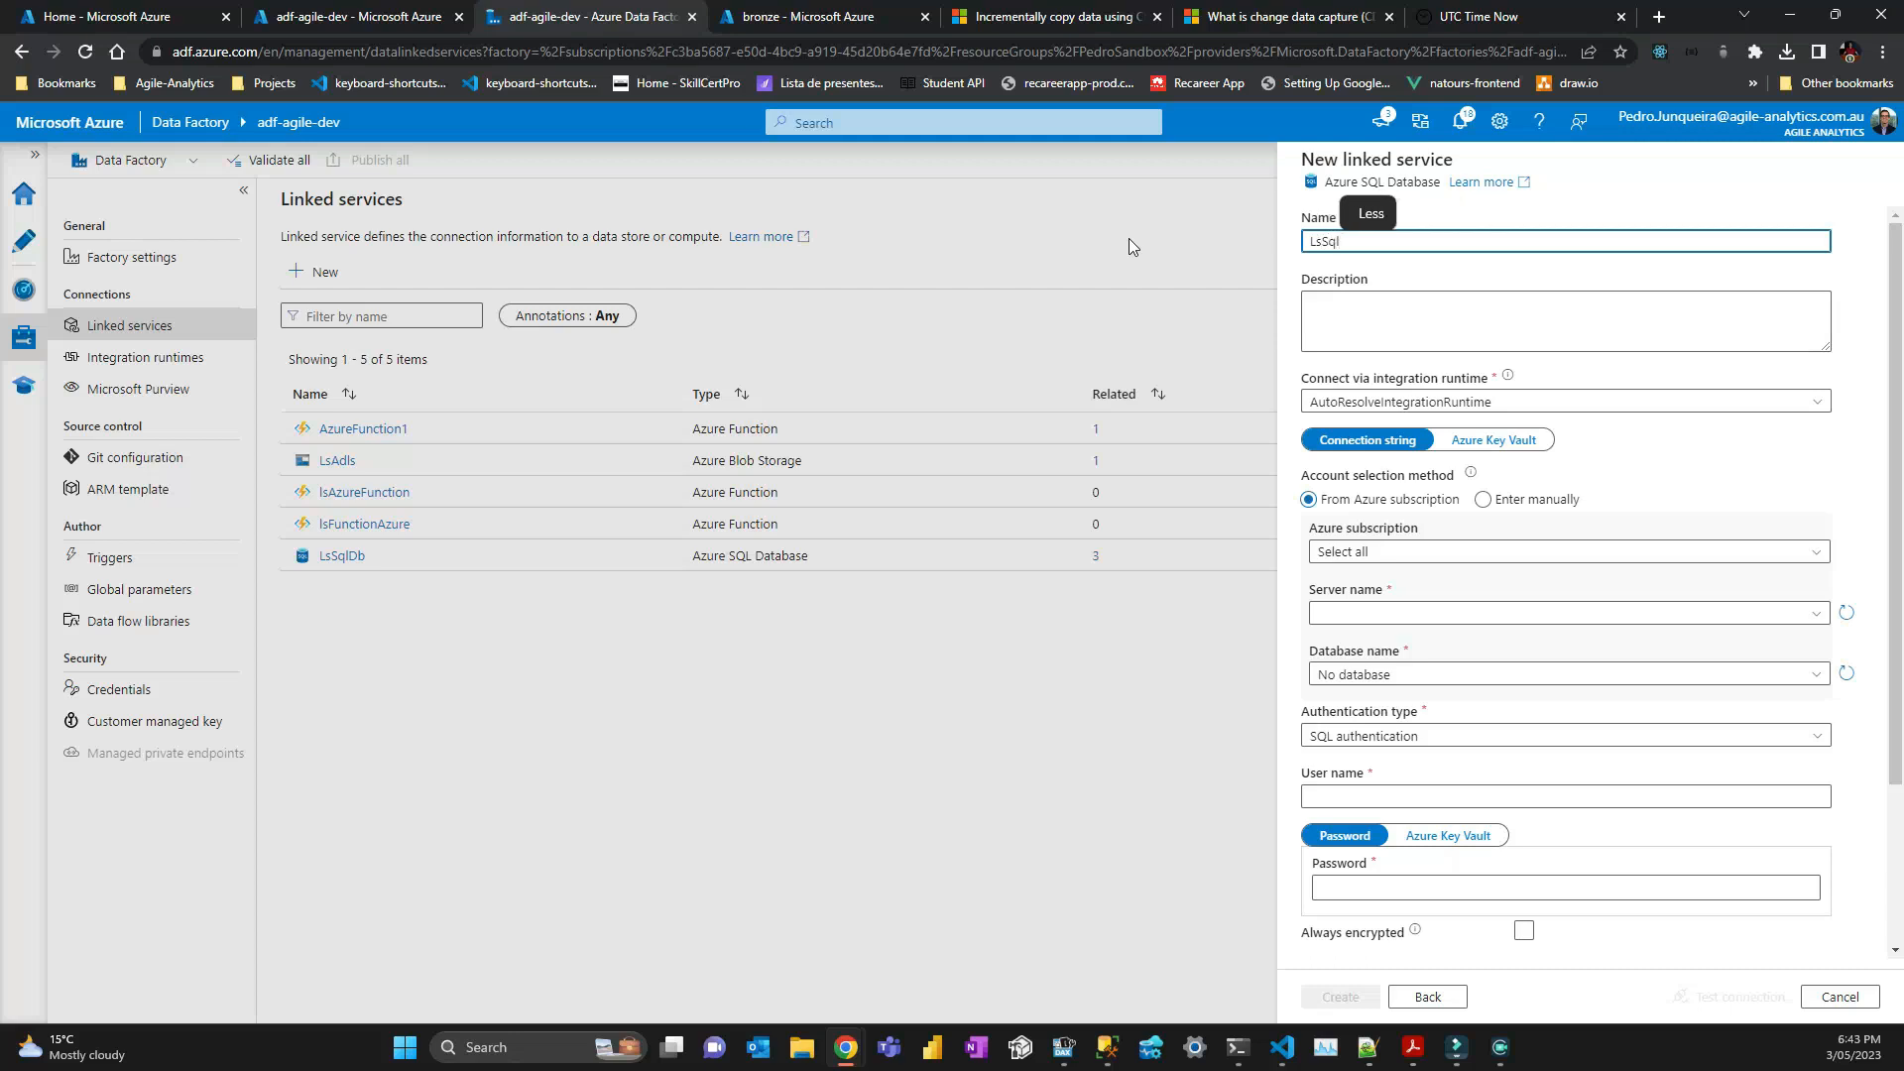
text(SourceCdc)
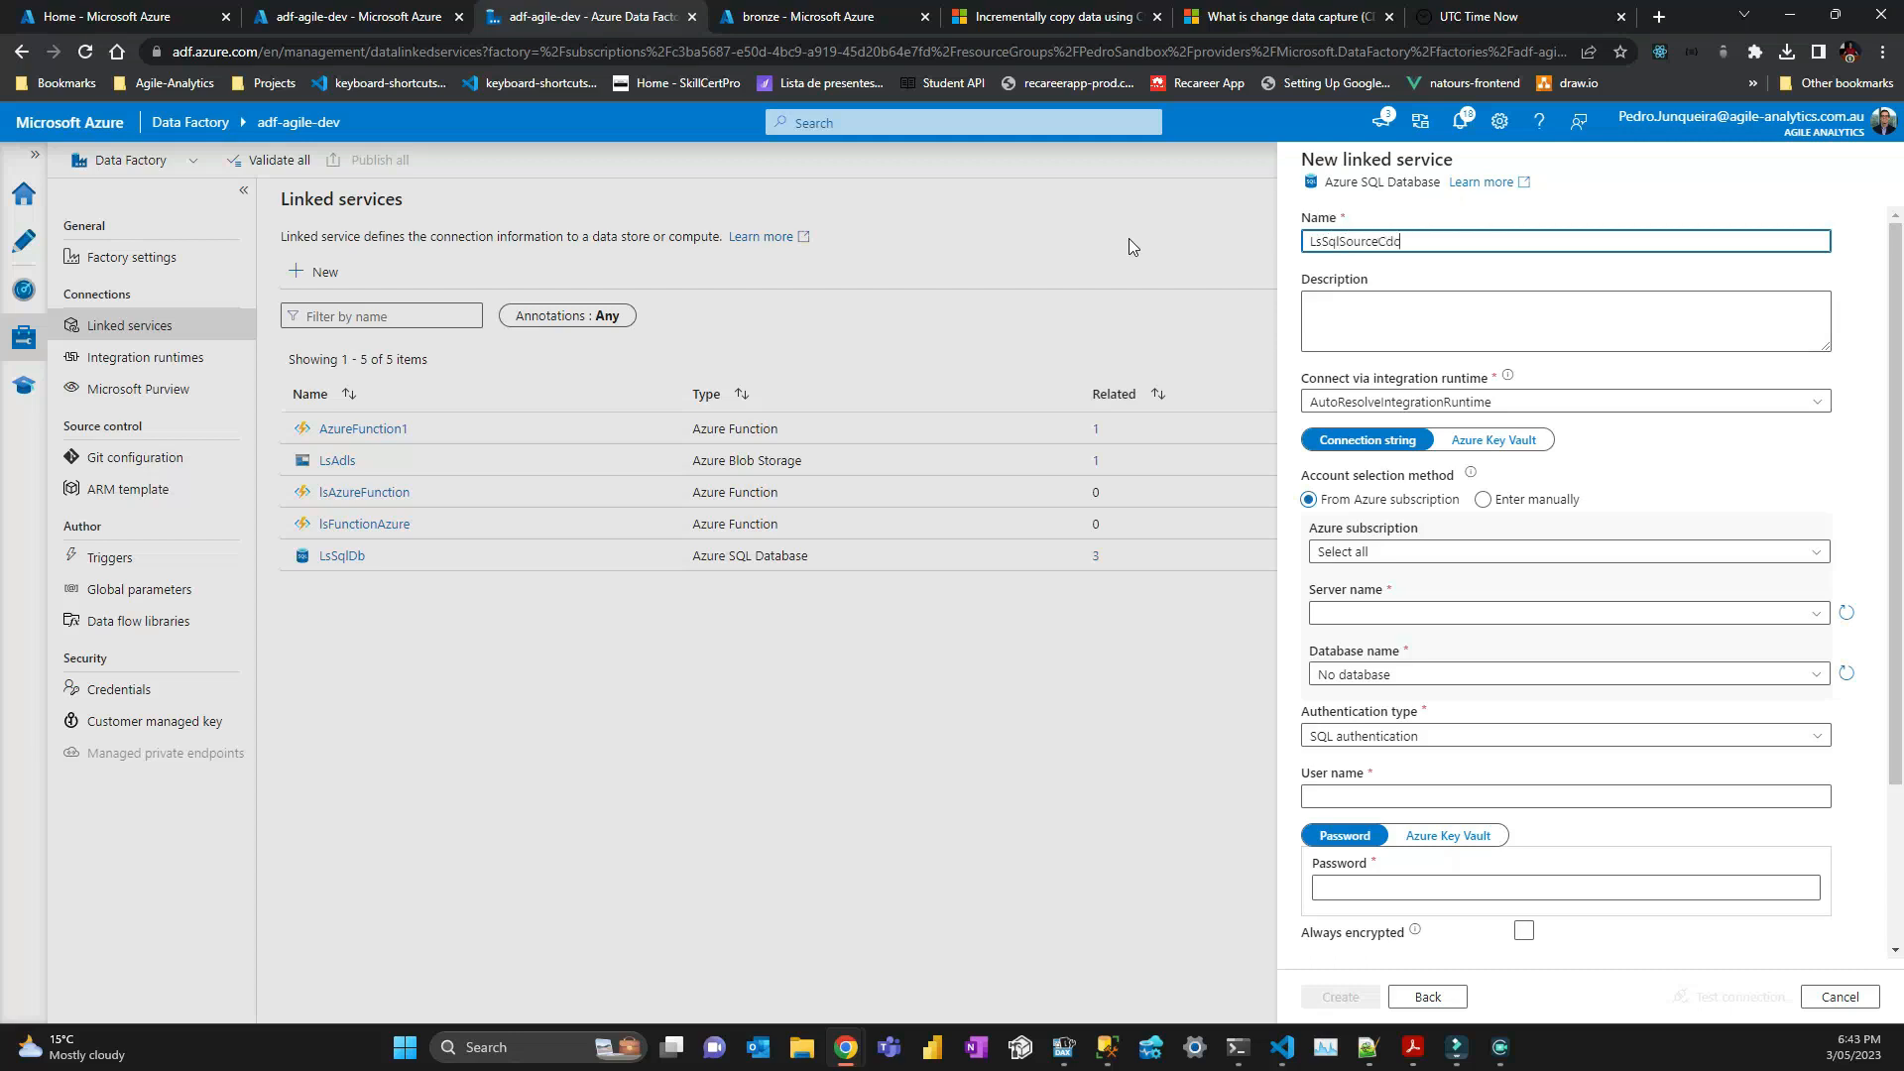
Choose the Microsoft Azure Sponsorship subscription, server sql-server-testw3slqhaqw4hca and database sql-db-testw3slqhaqw4hca, enter the SQL user name and password, and create the linked service.
click(1577, 552)
click(1580, 622)
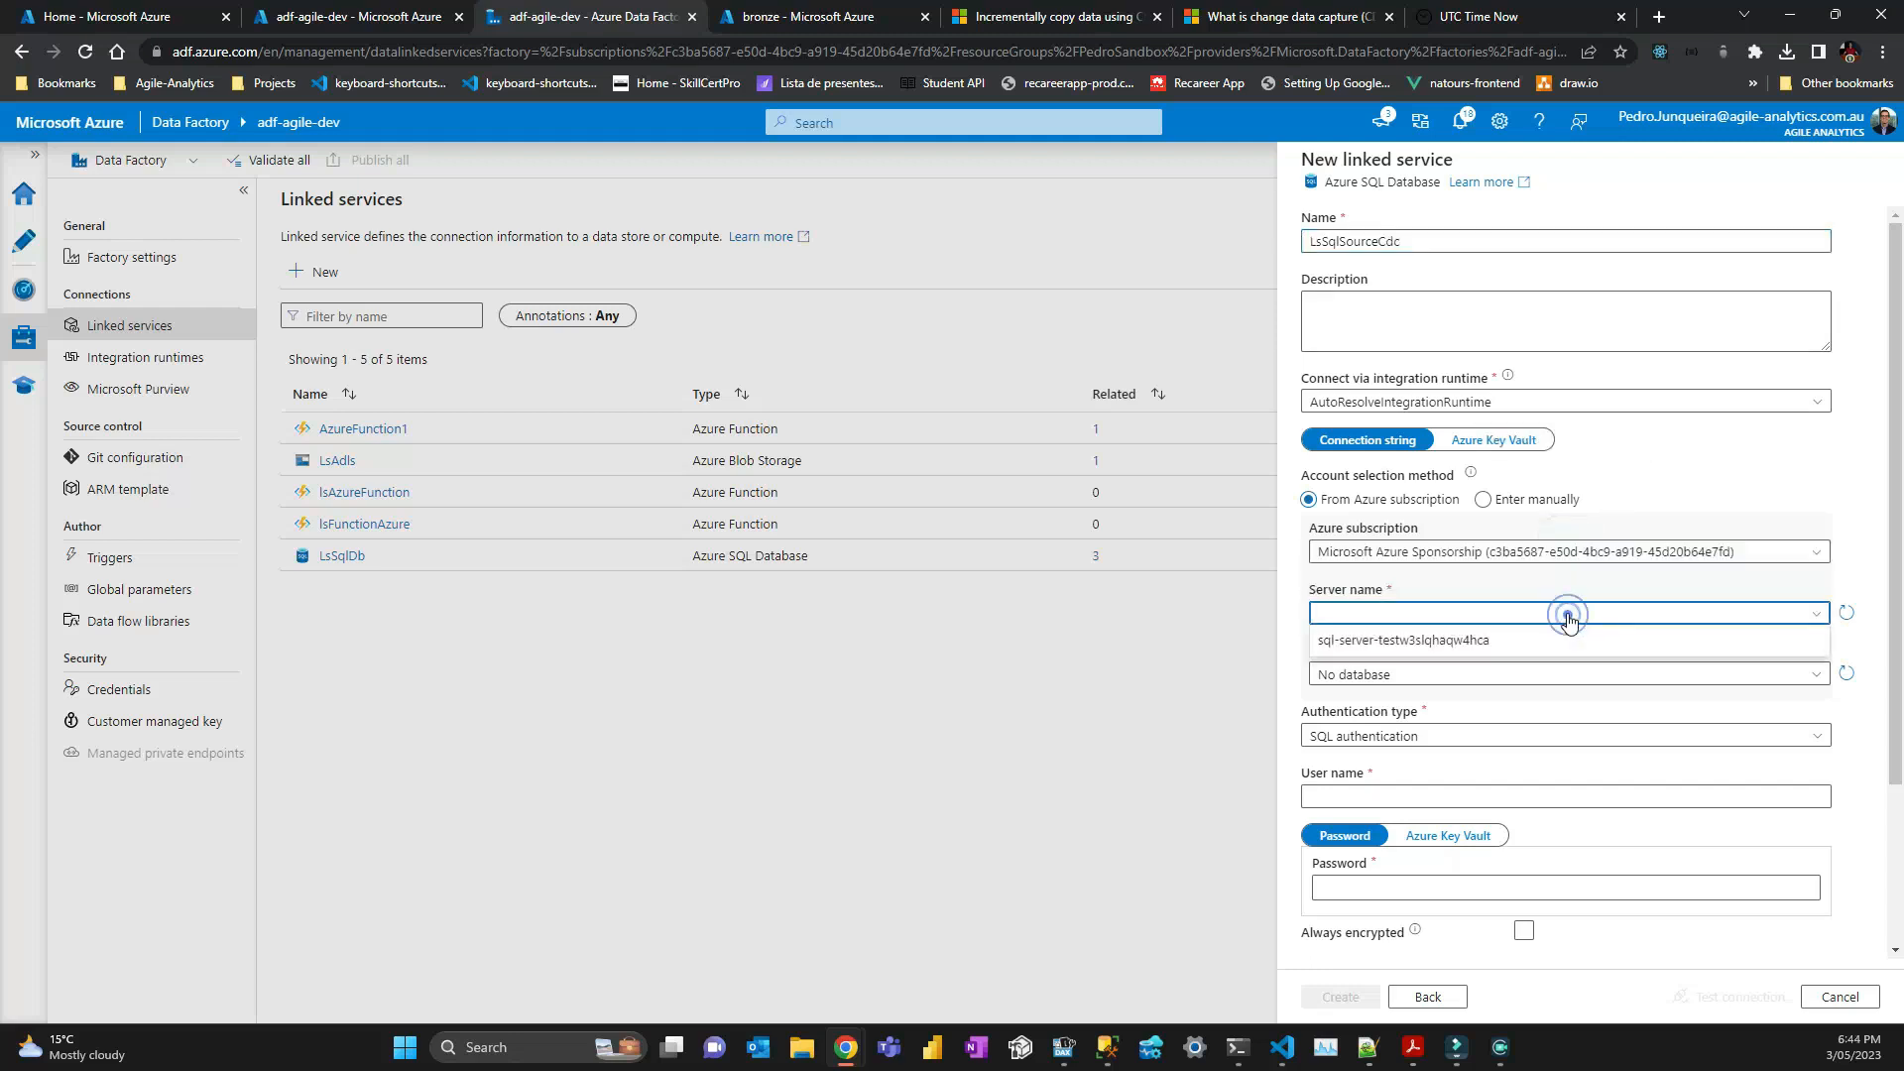
click(1428, 638)
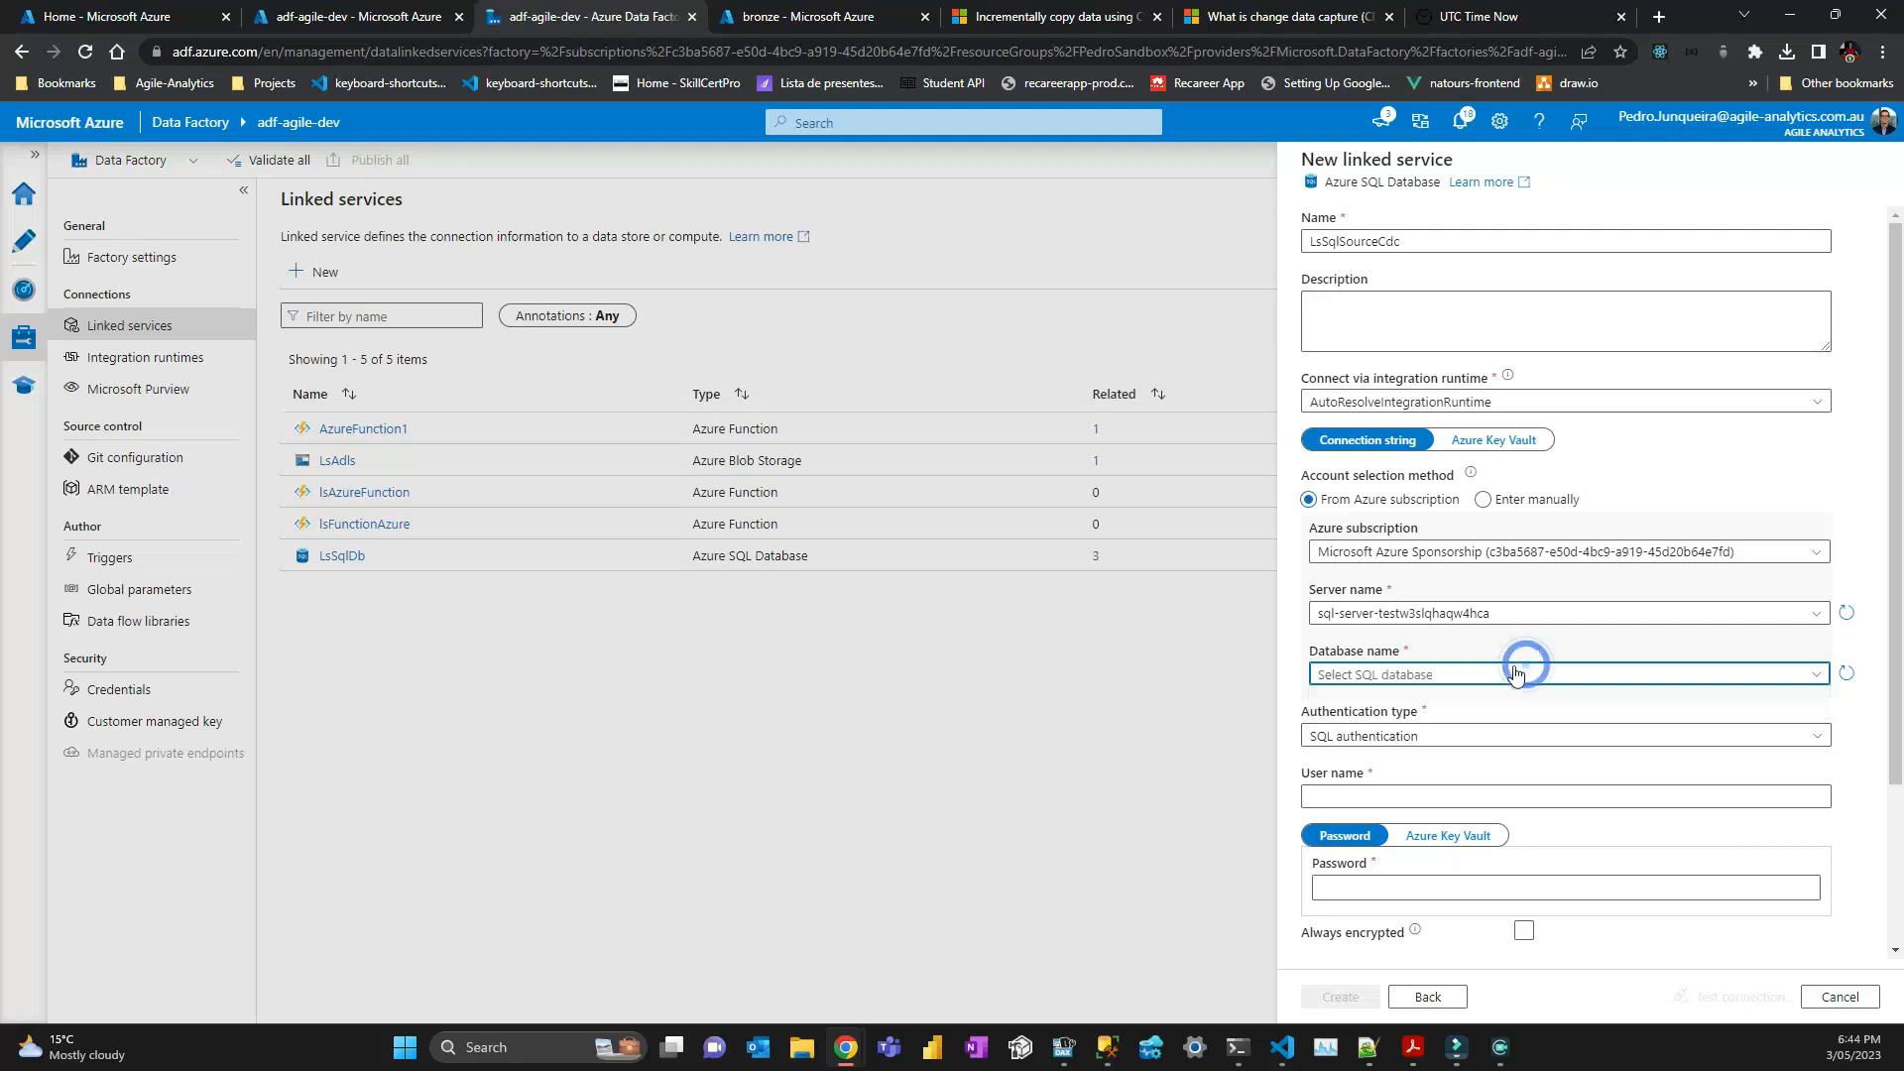
click(1524, 673)
click(1505, 765)
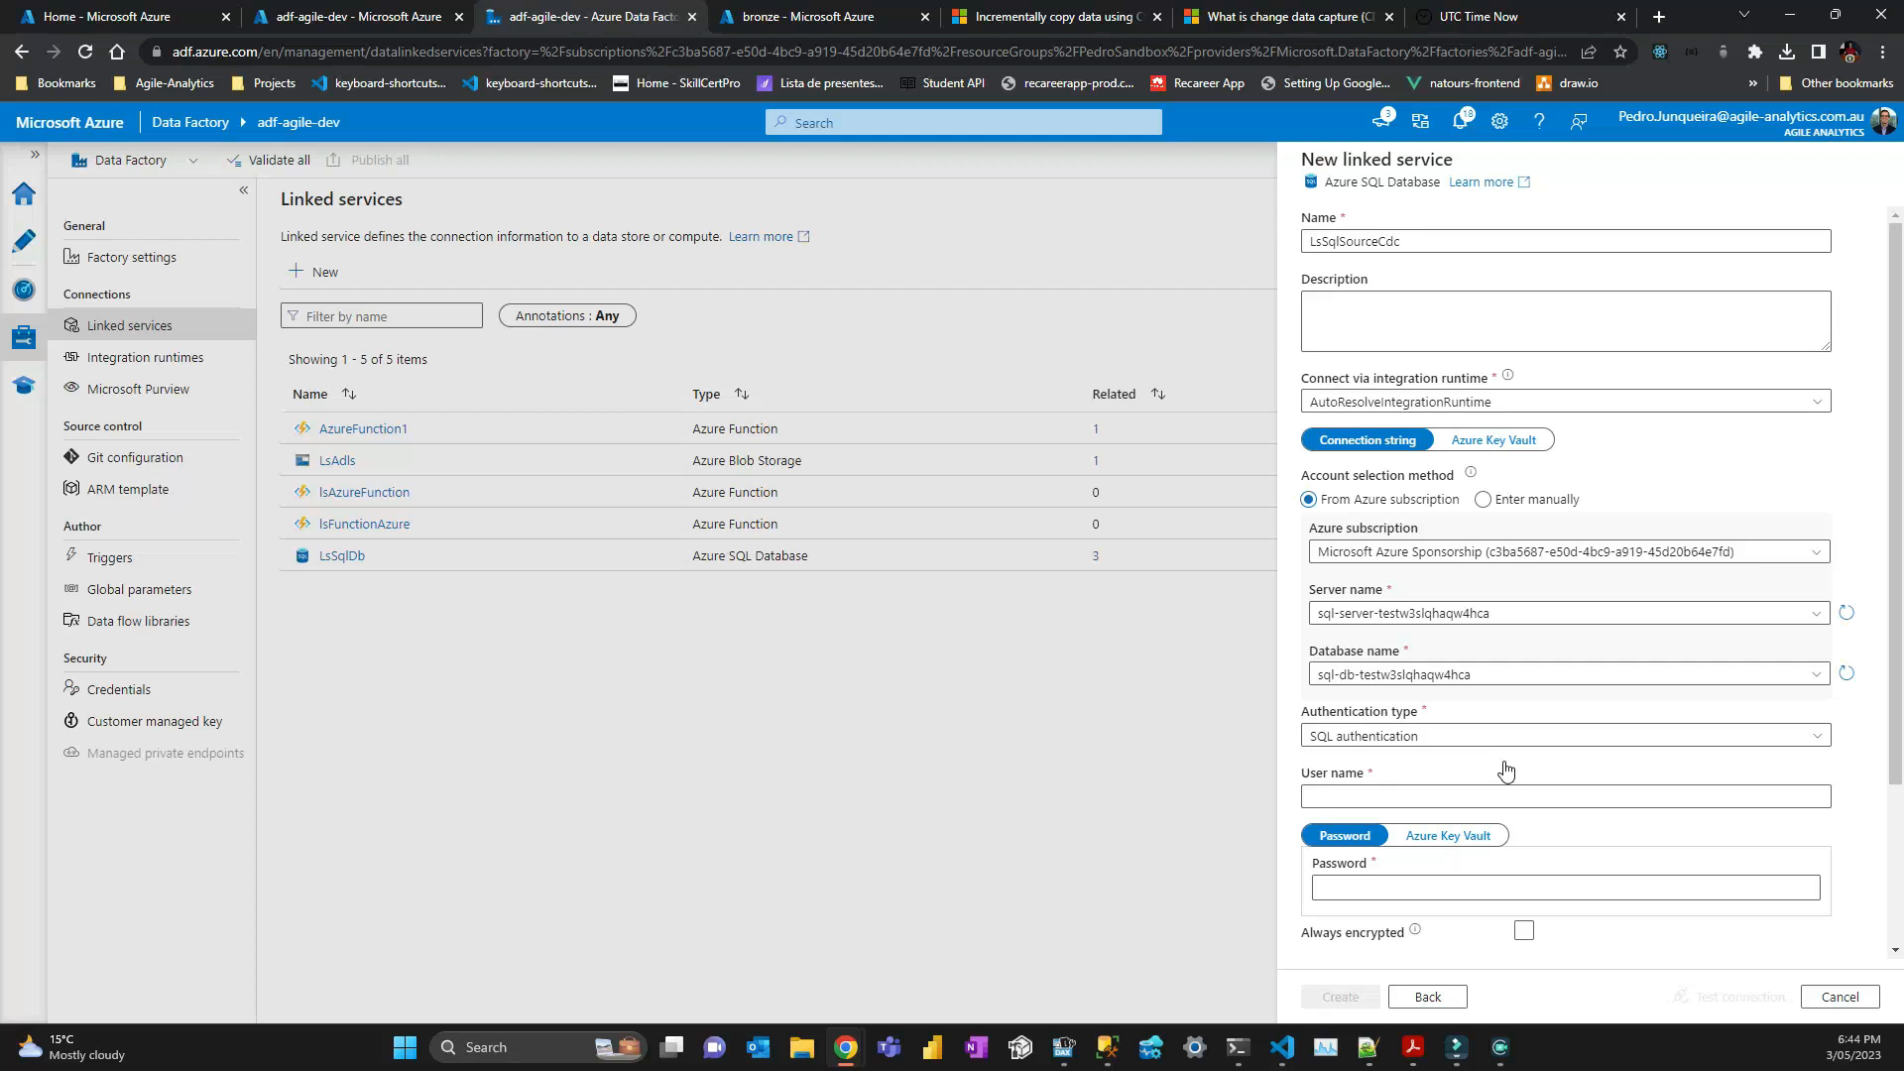
click(1505, 796)
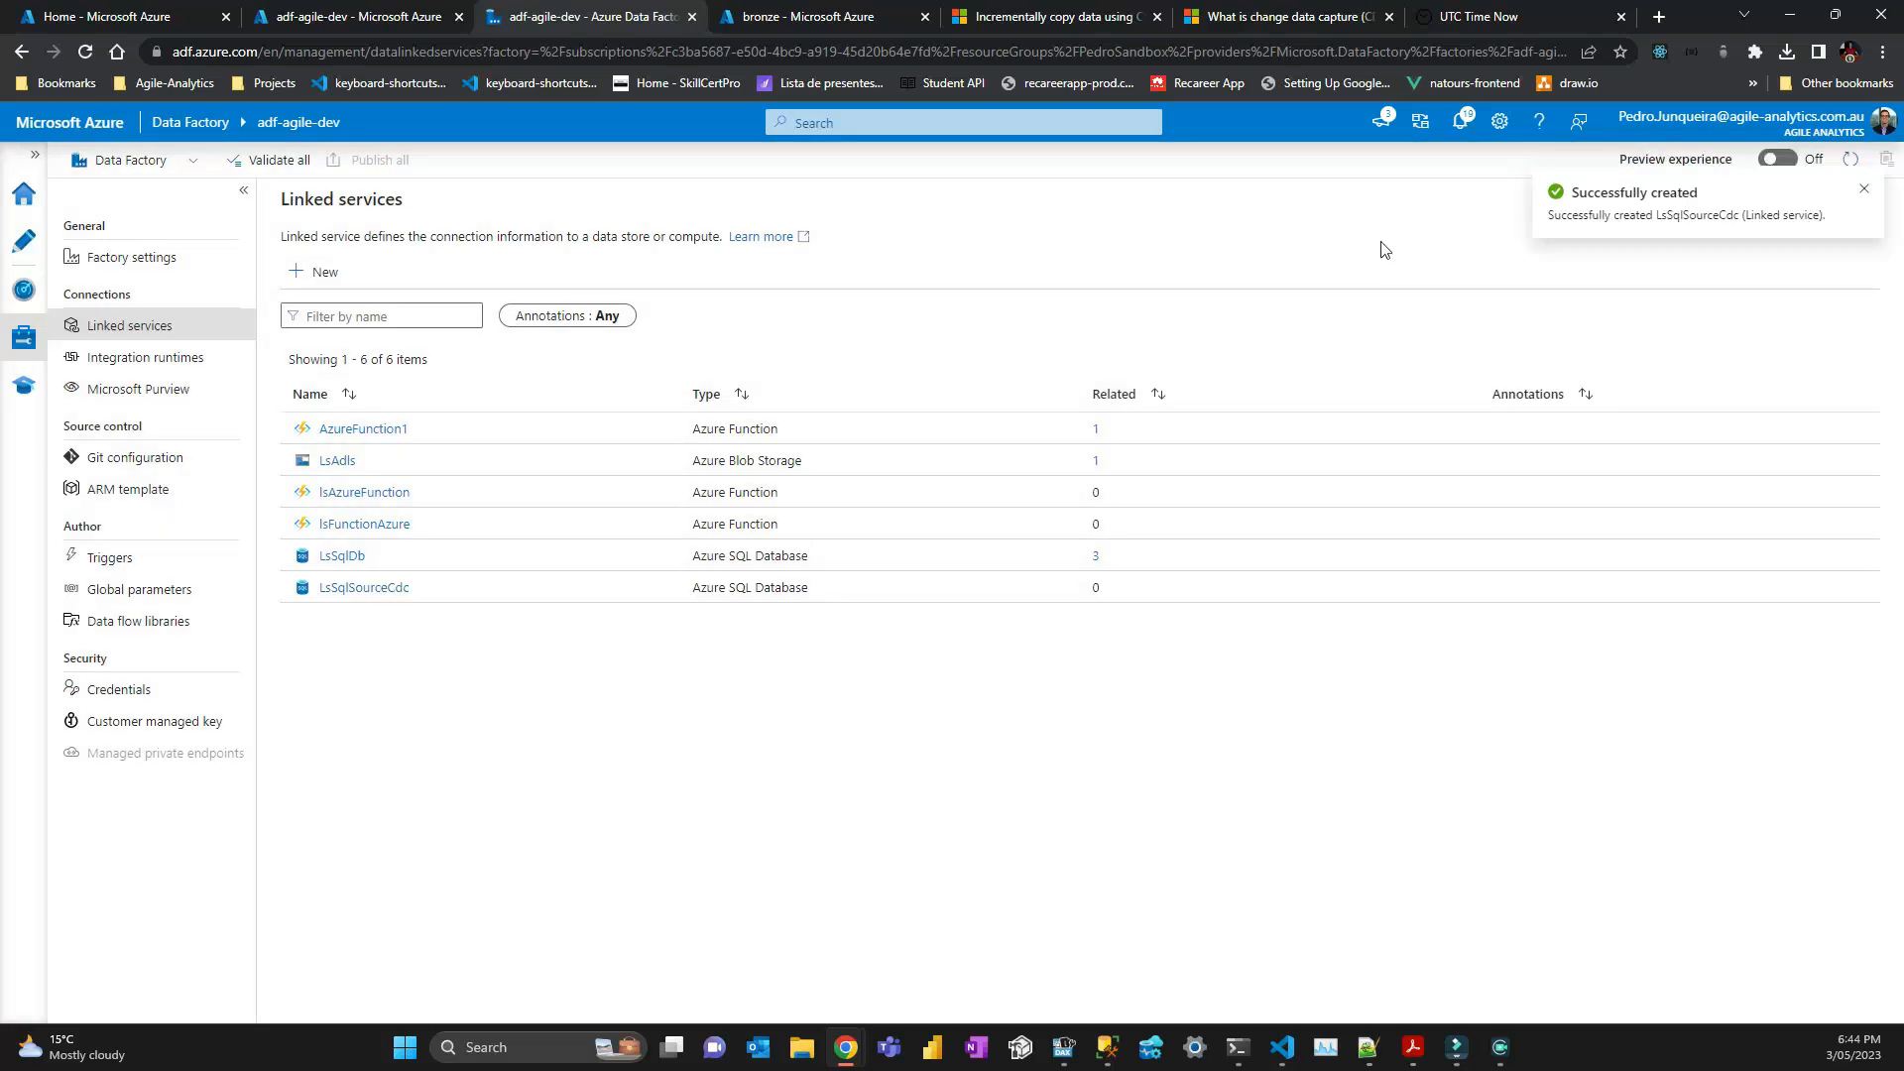
Start a new Azure Blob Storage linked service and name it LsBlobSinkCdc.
click(558, 739)
click(318, 272)
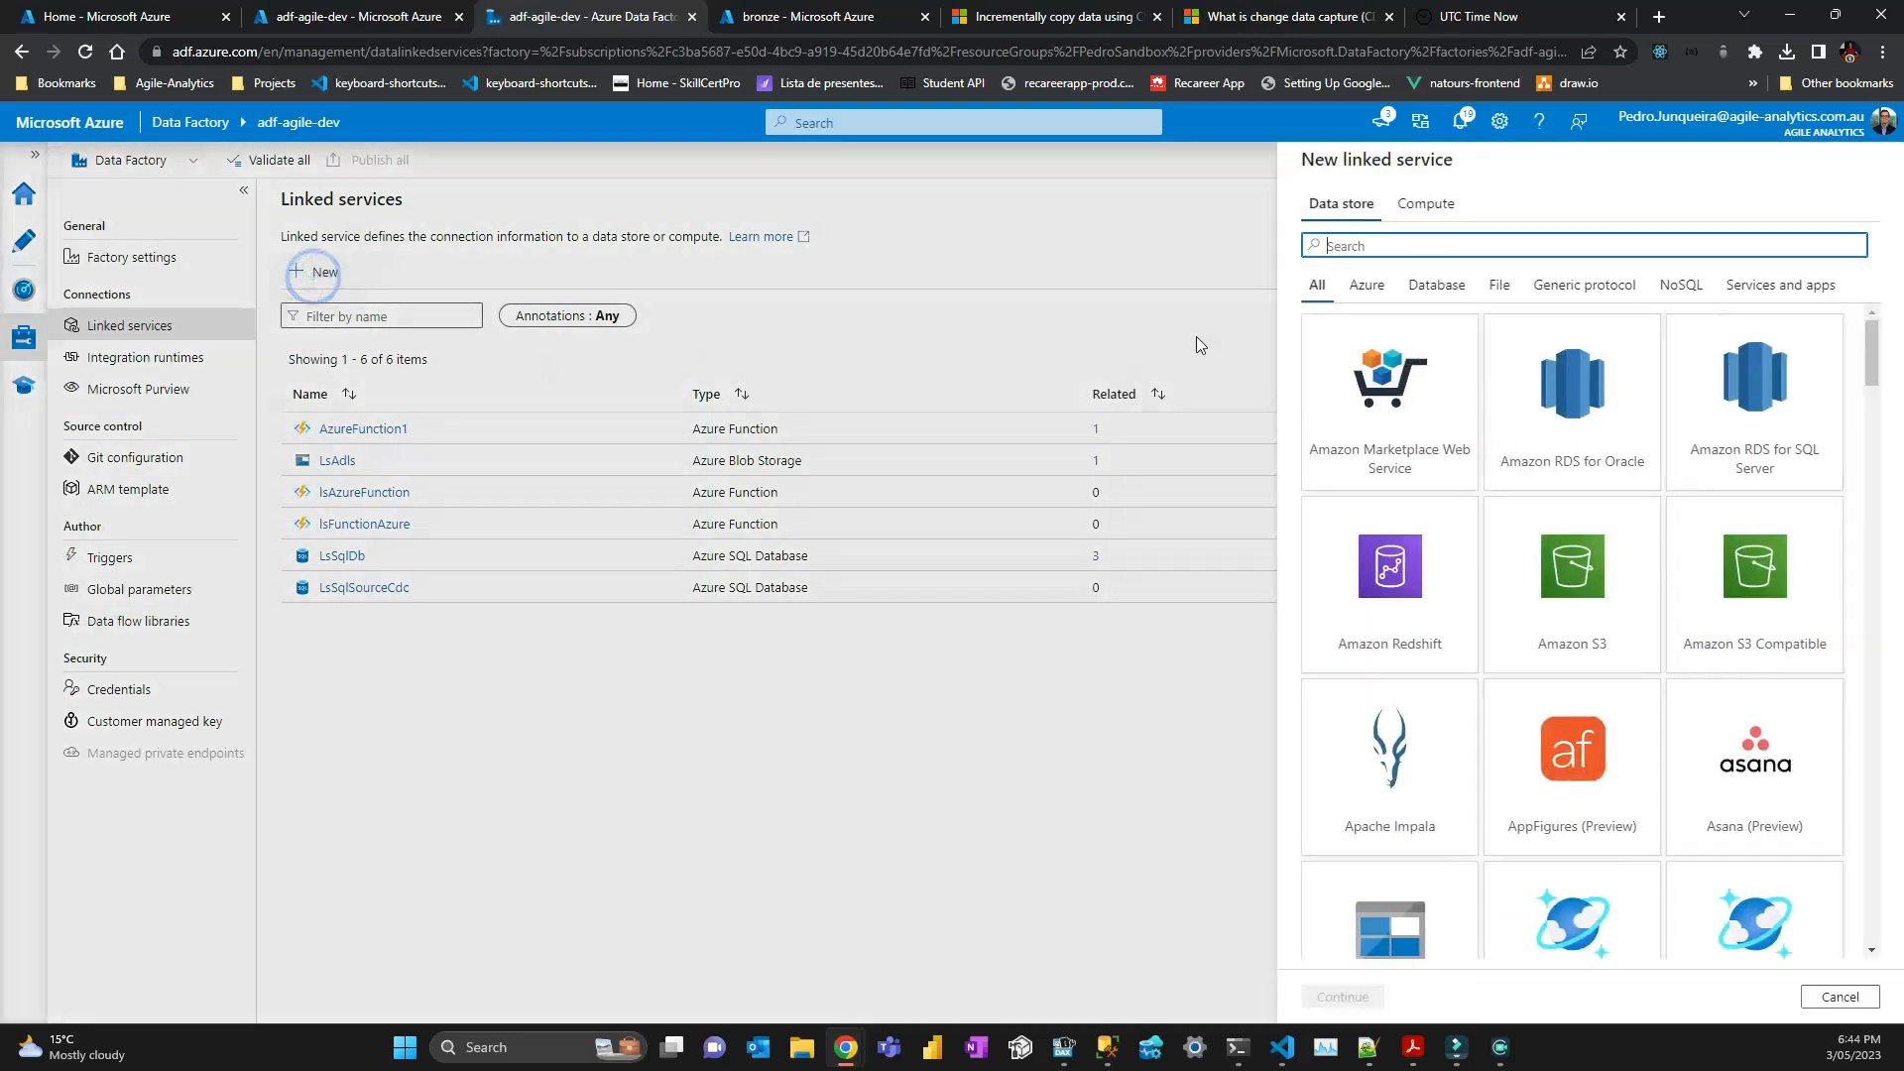
click(1392, 241)
text(blob)
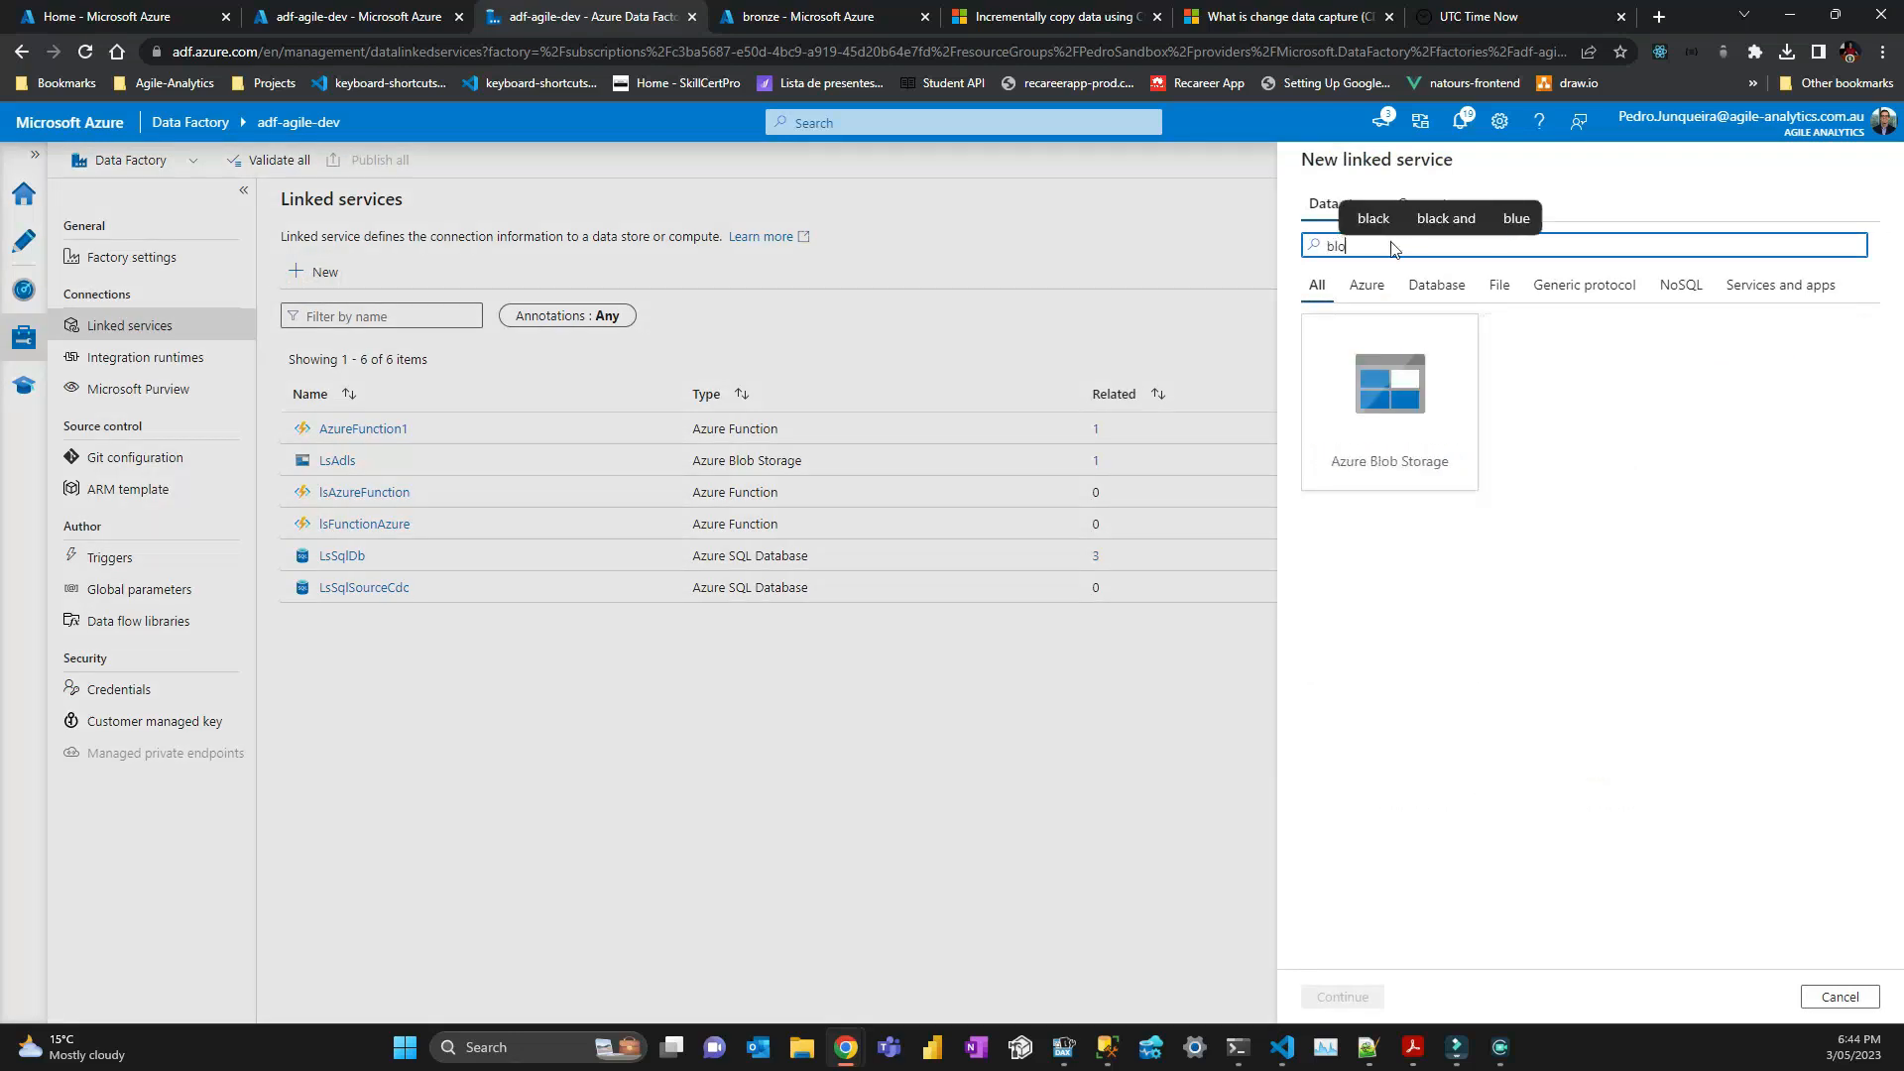
click(1438, 422)
click(1344, 997)
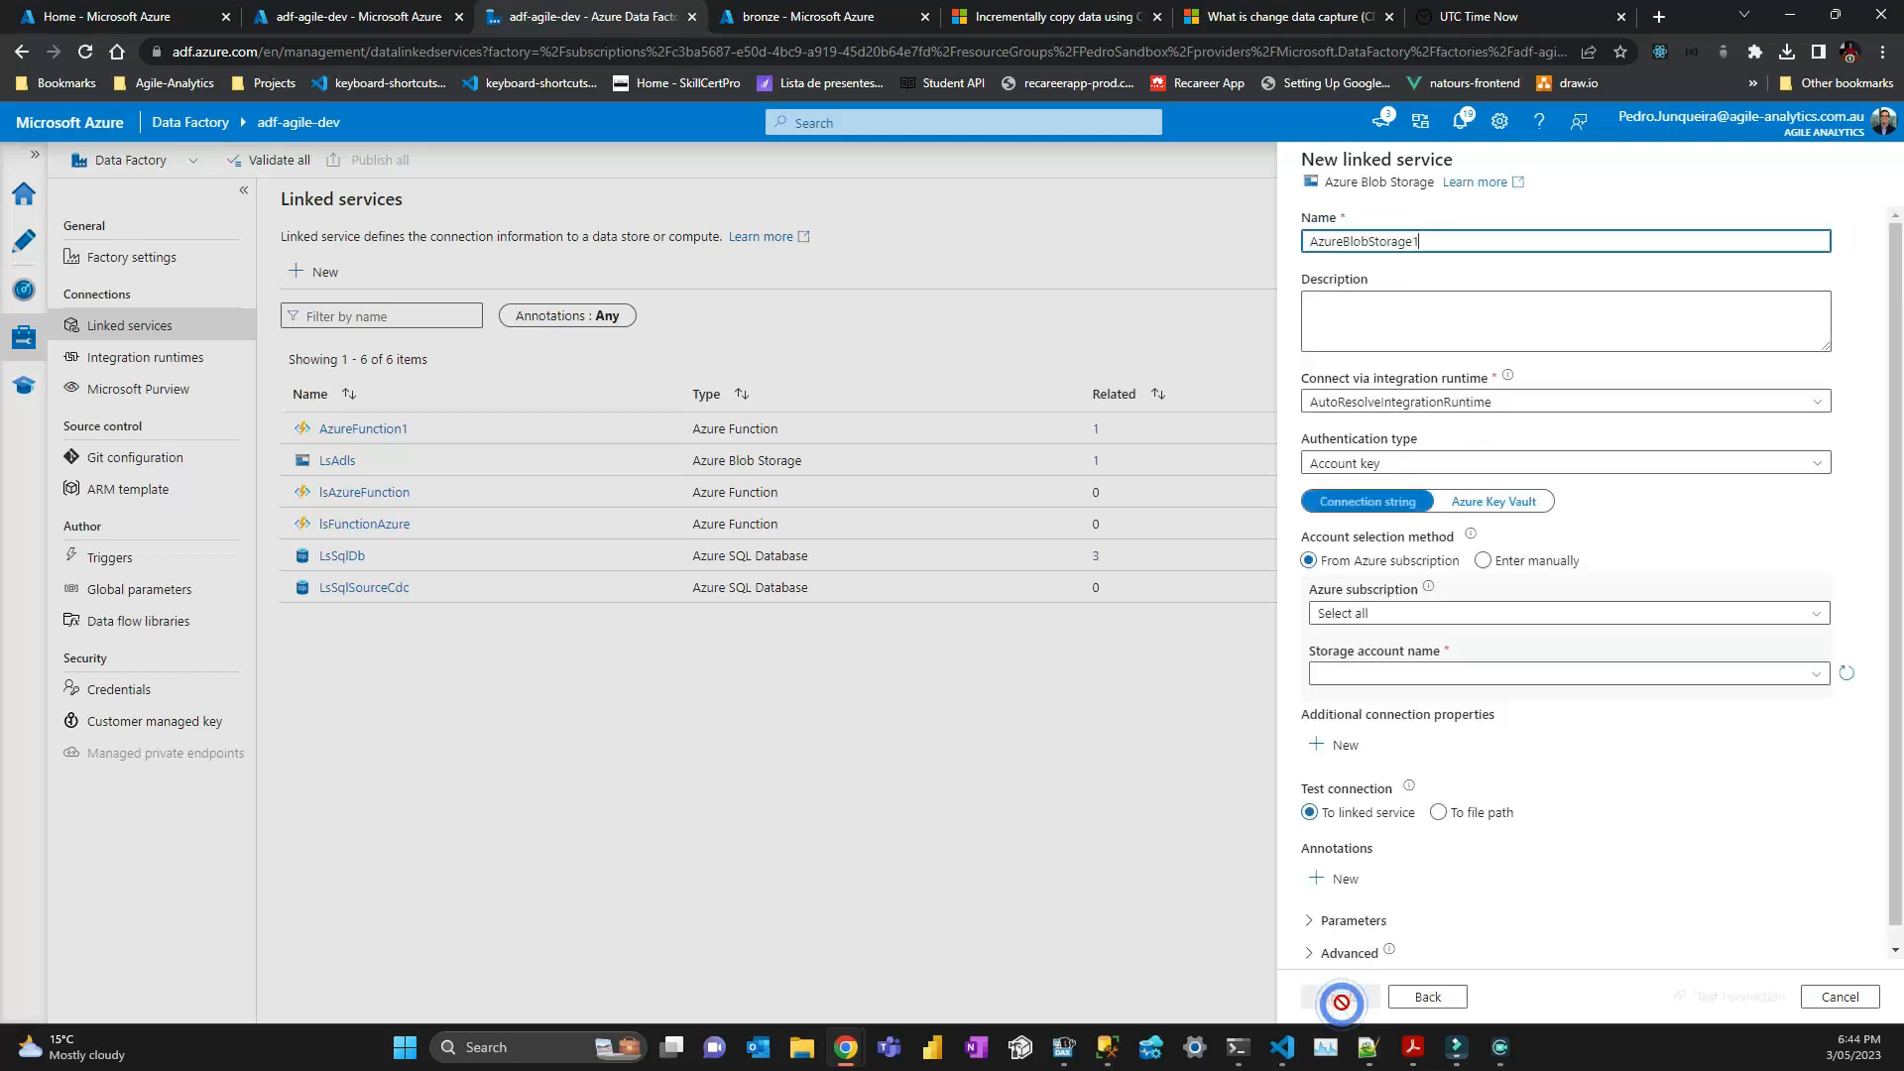
drag(1428, 241, 1182, 240)
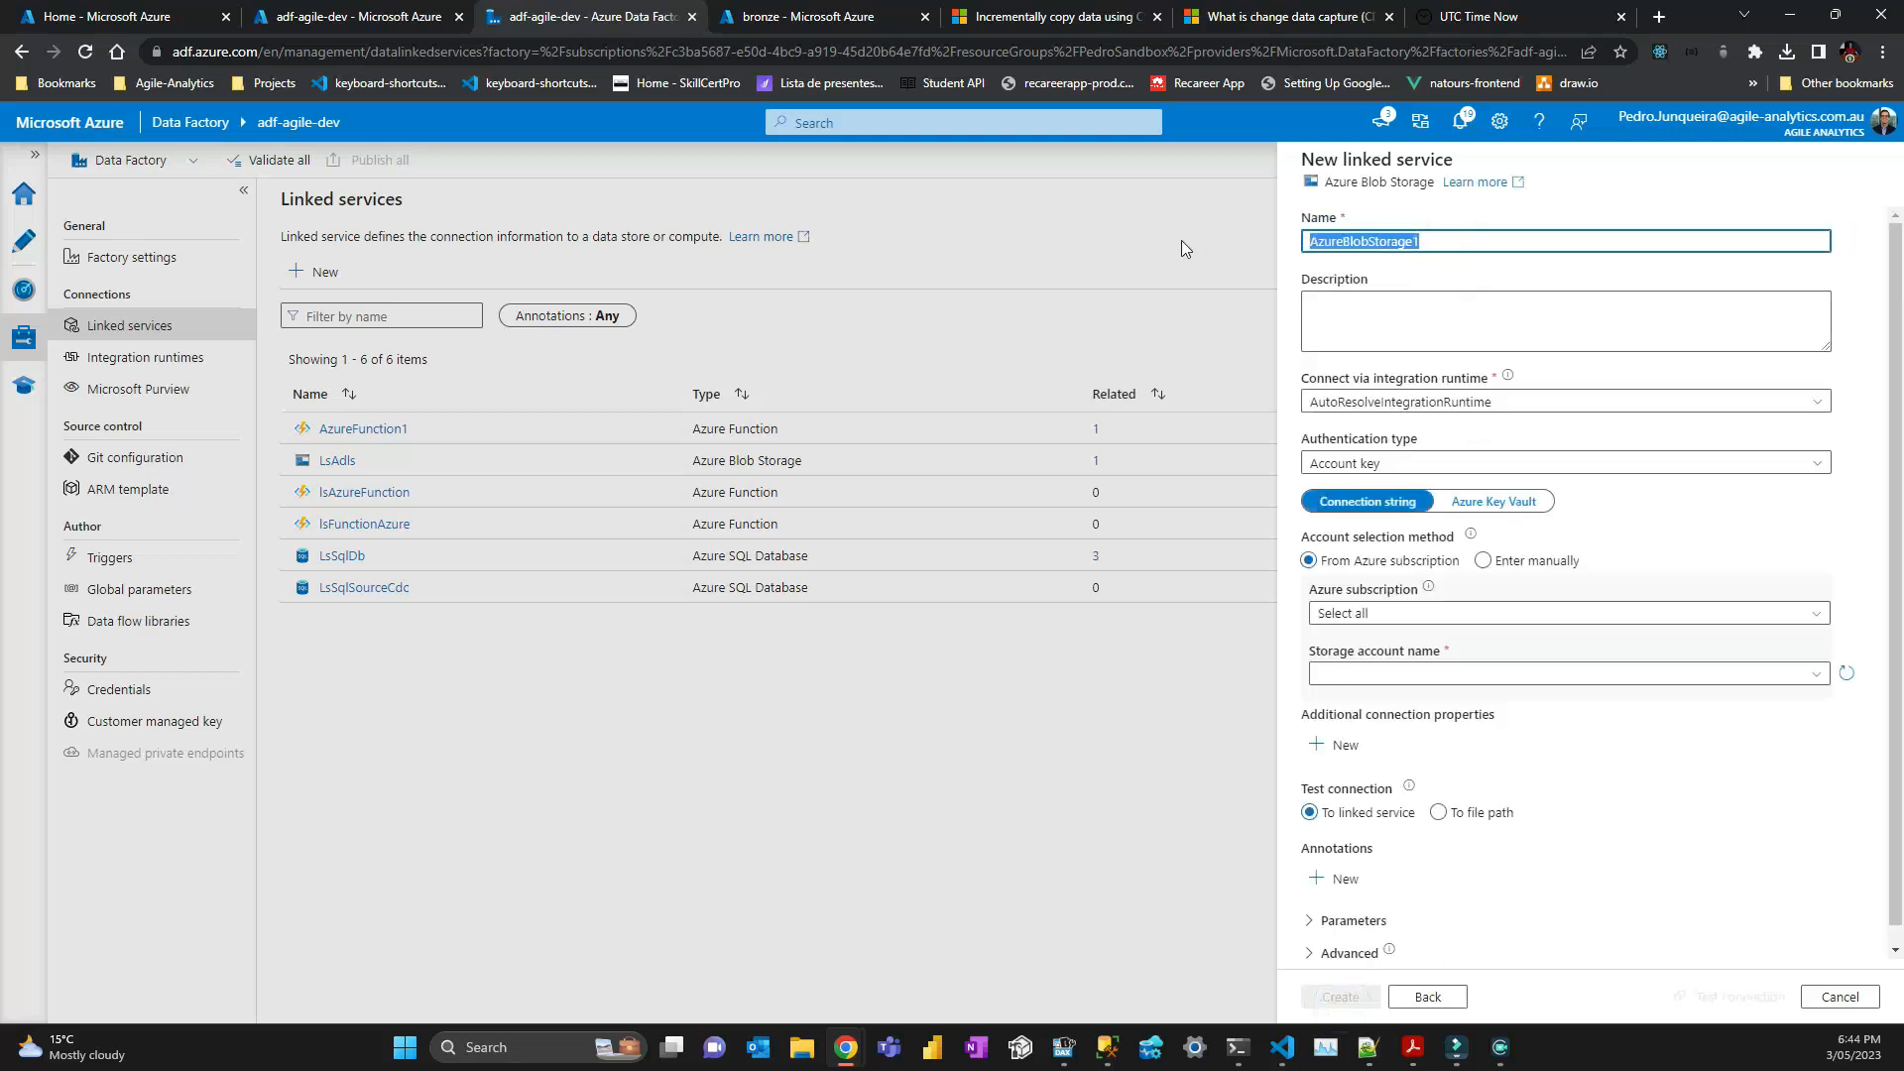
text(LS)
key(BackSpace)
text(sB)
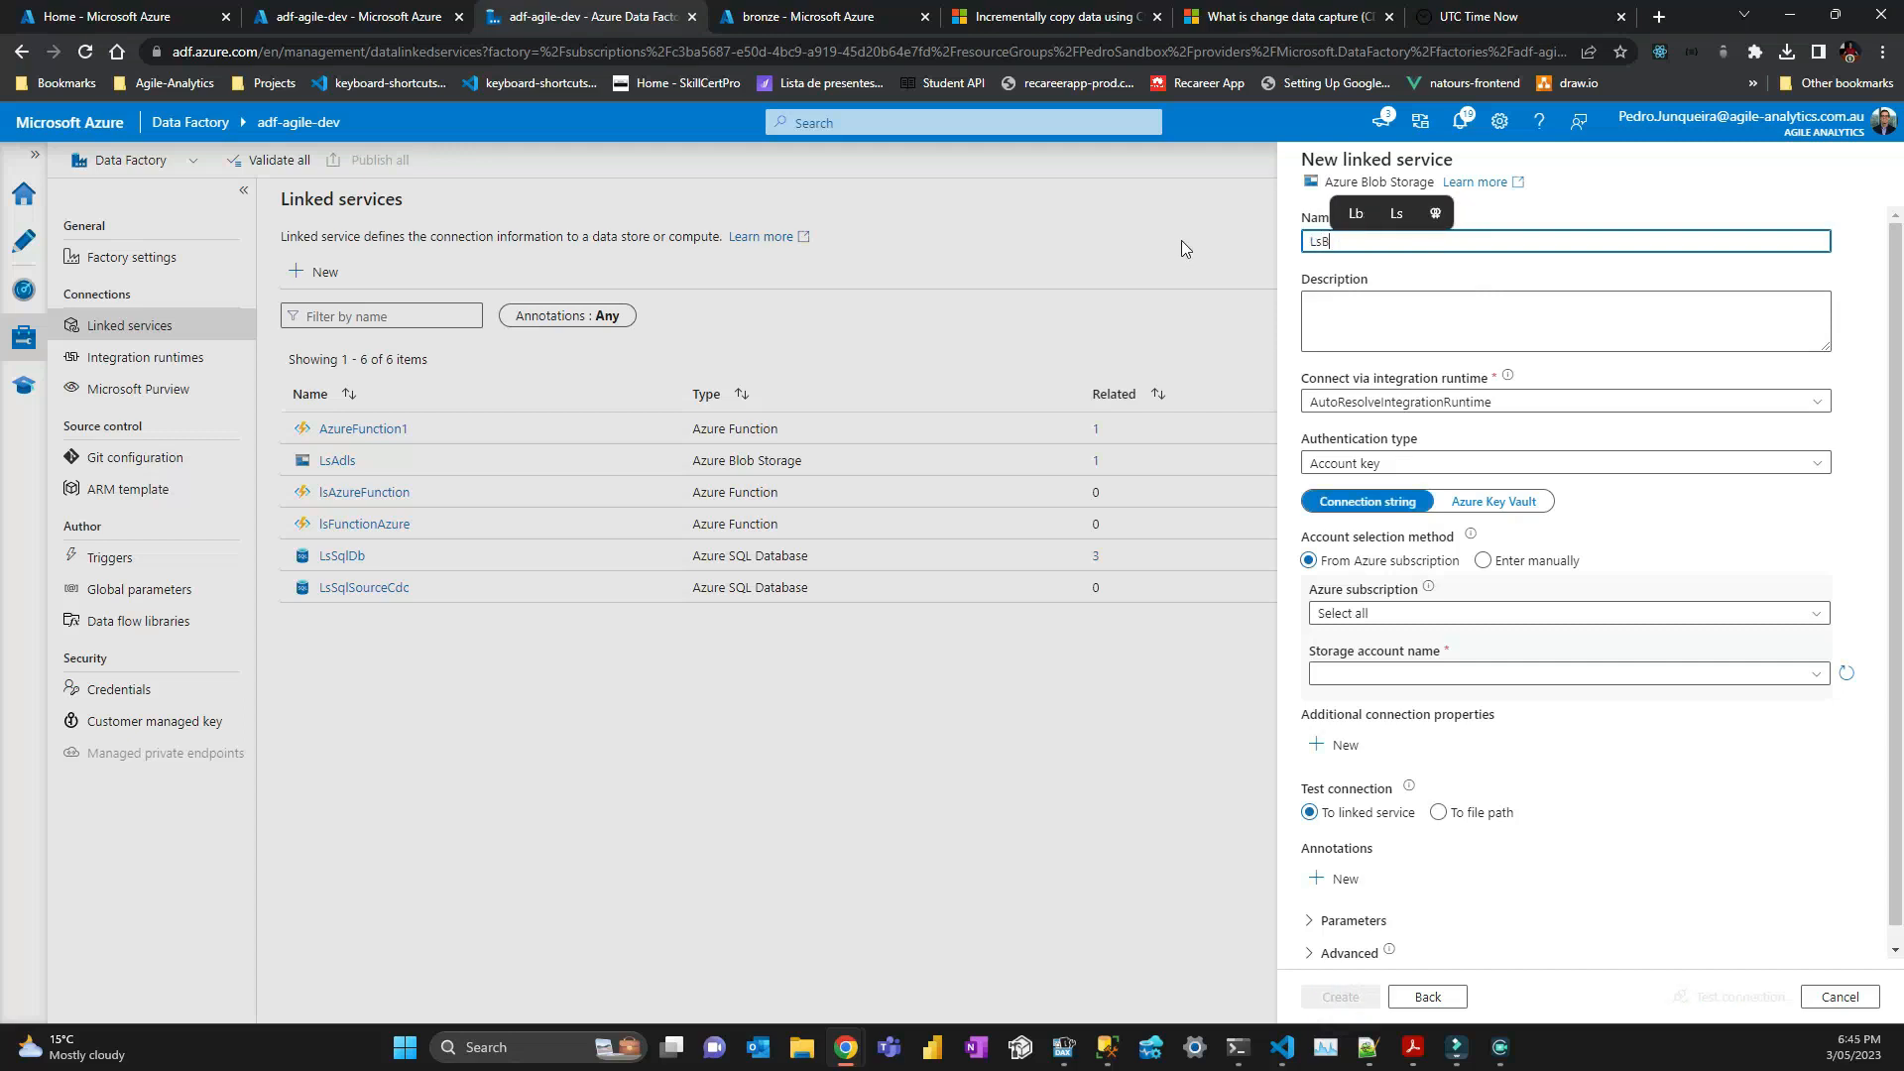
text(lob)
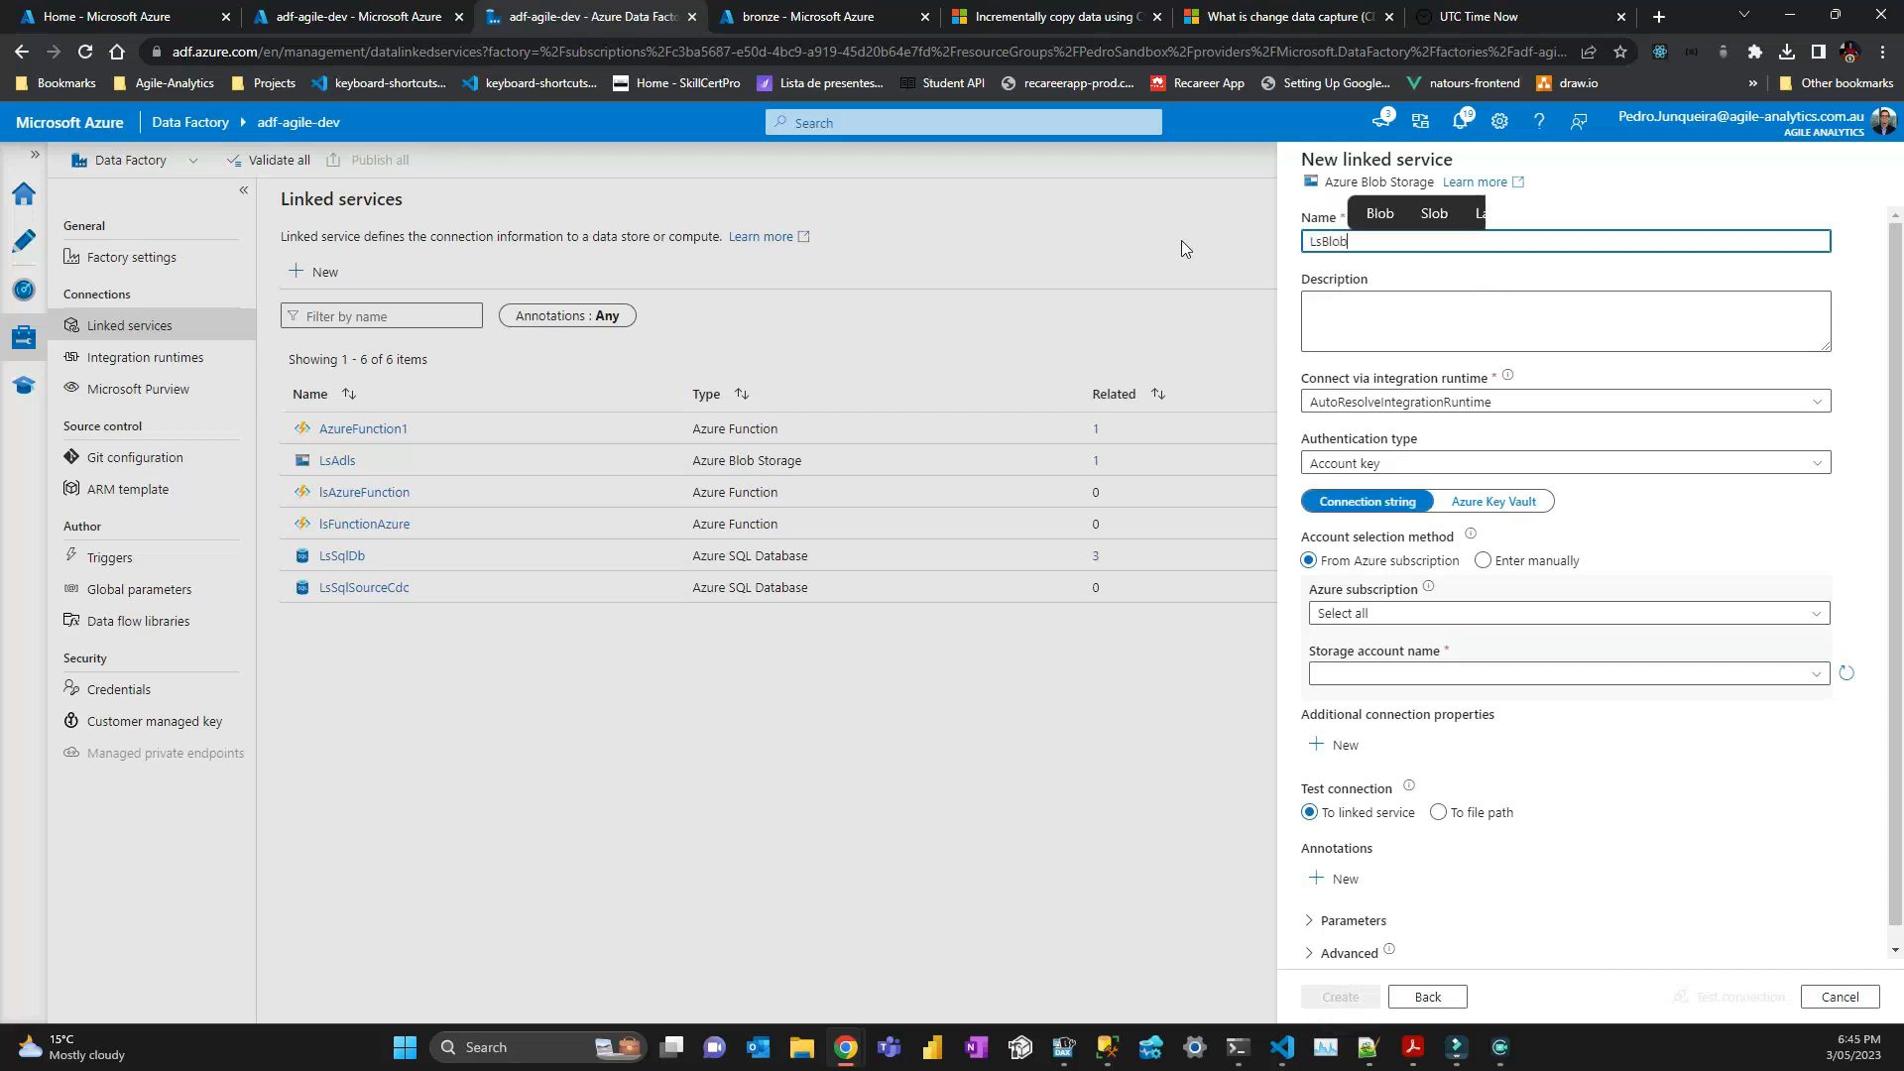
text(SinkCdc)
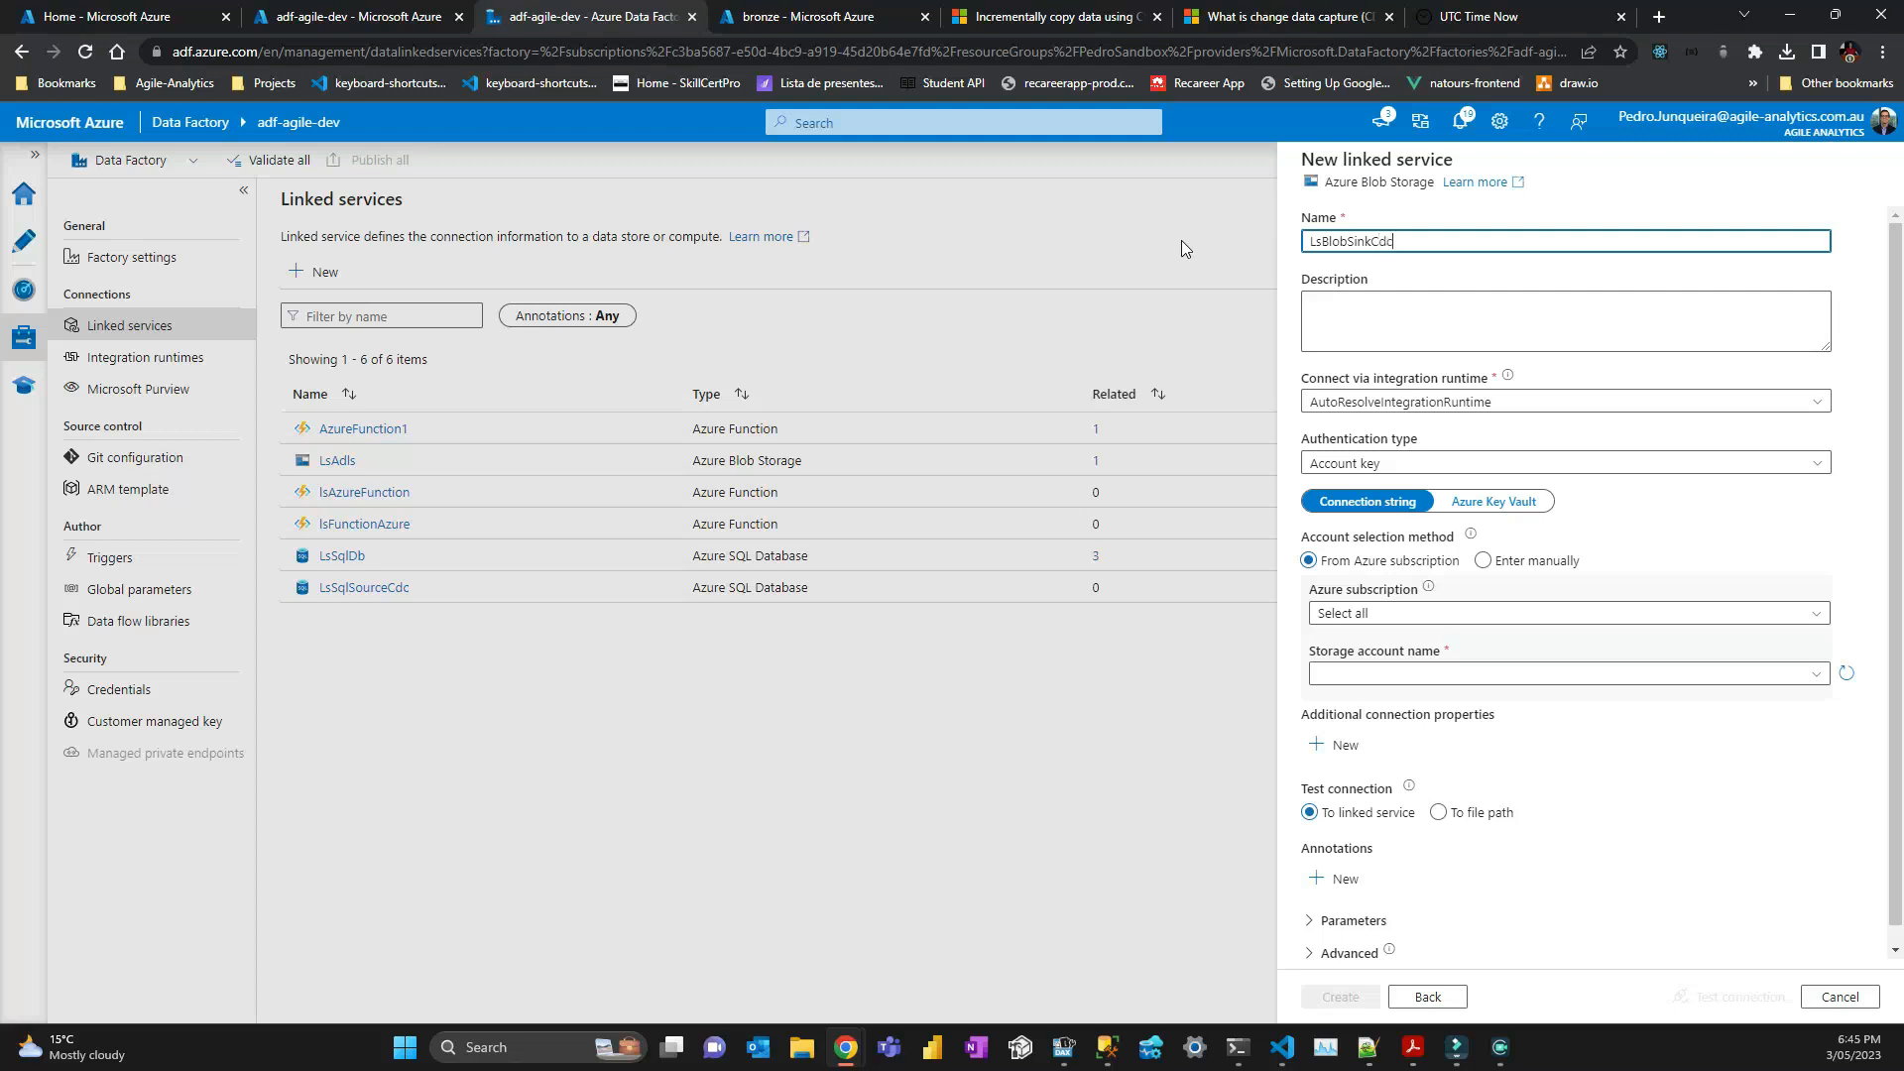
Choose the Microsoft Azure Sponsorship subscription and storage account agileanalytics, test the connection, and create the linked service.
click(1438, 462)
click(1438, 462)
click(1448, 609)
click(1456, 671)
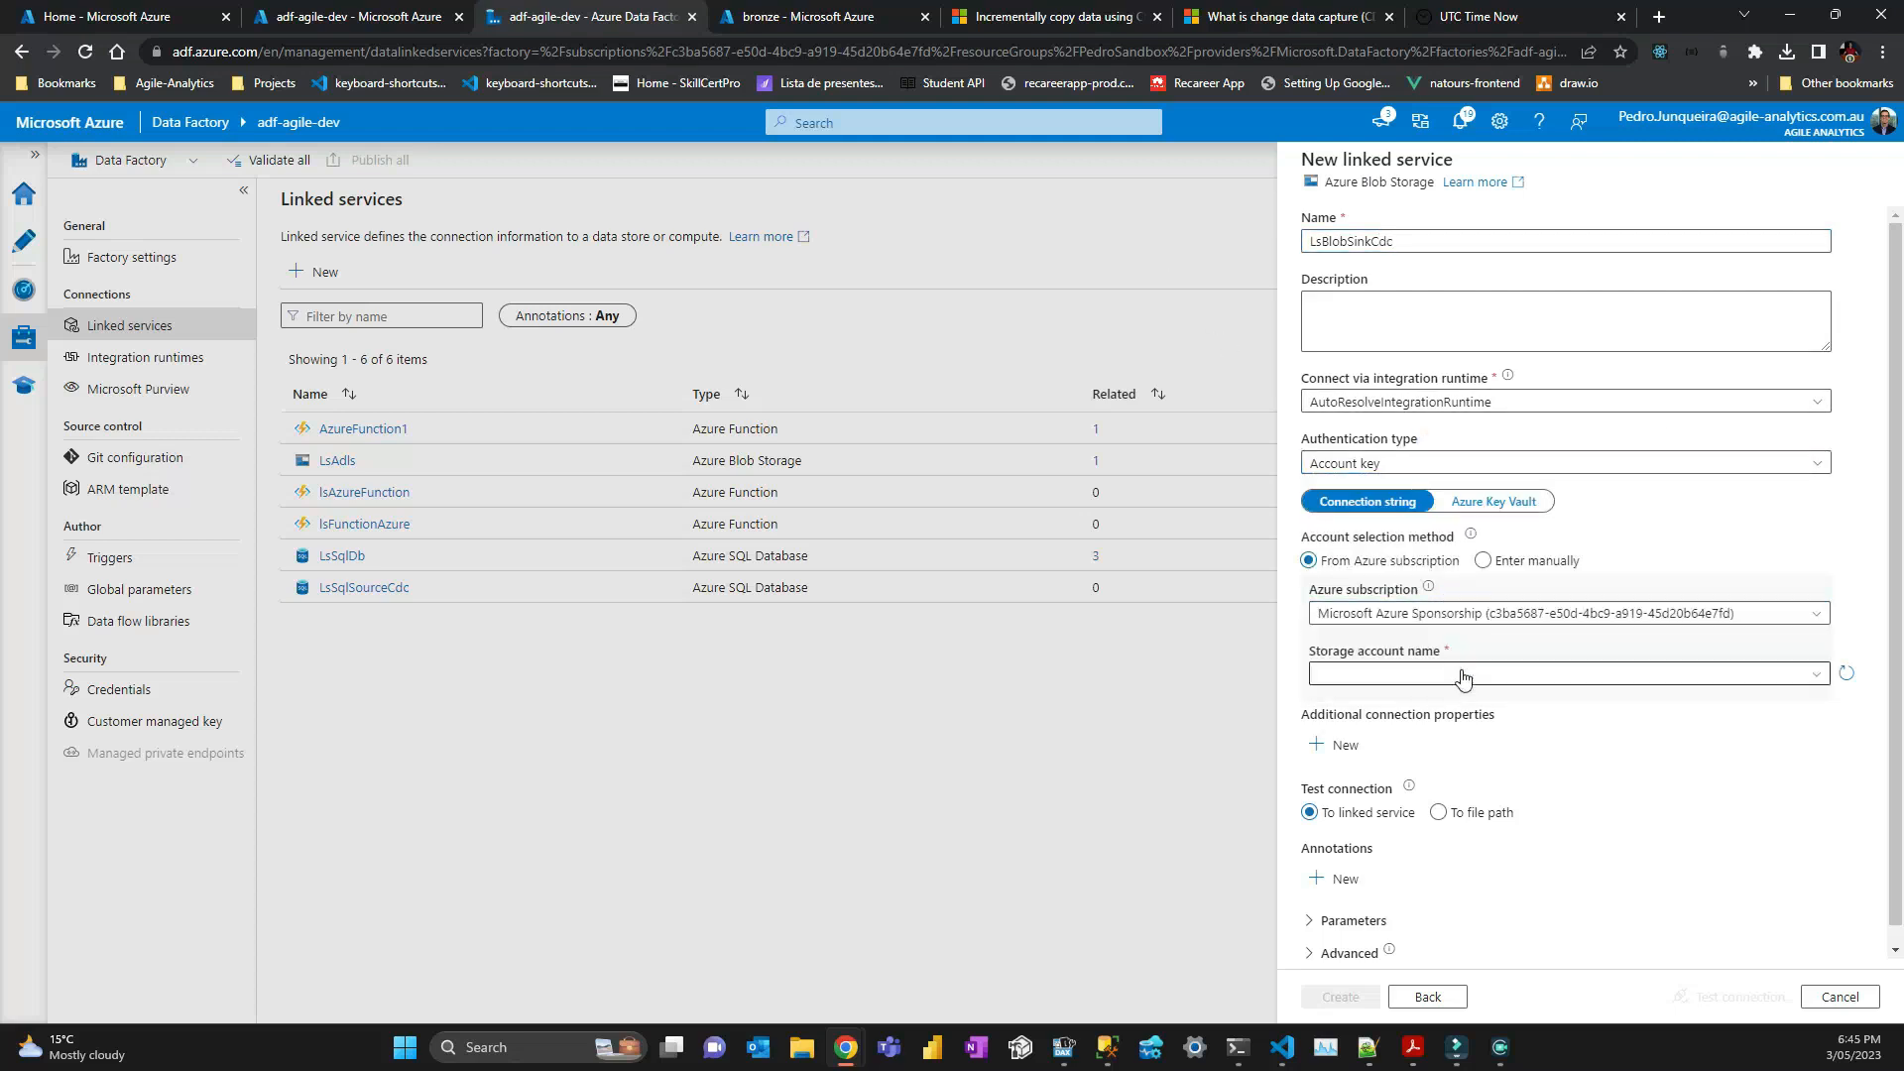
click(1458, 673)
click(1458, 700)
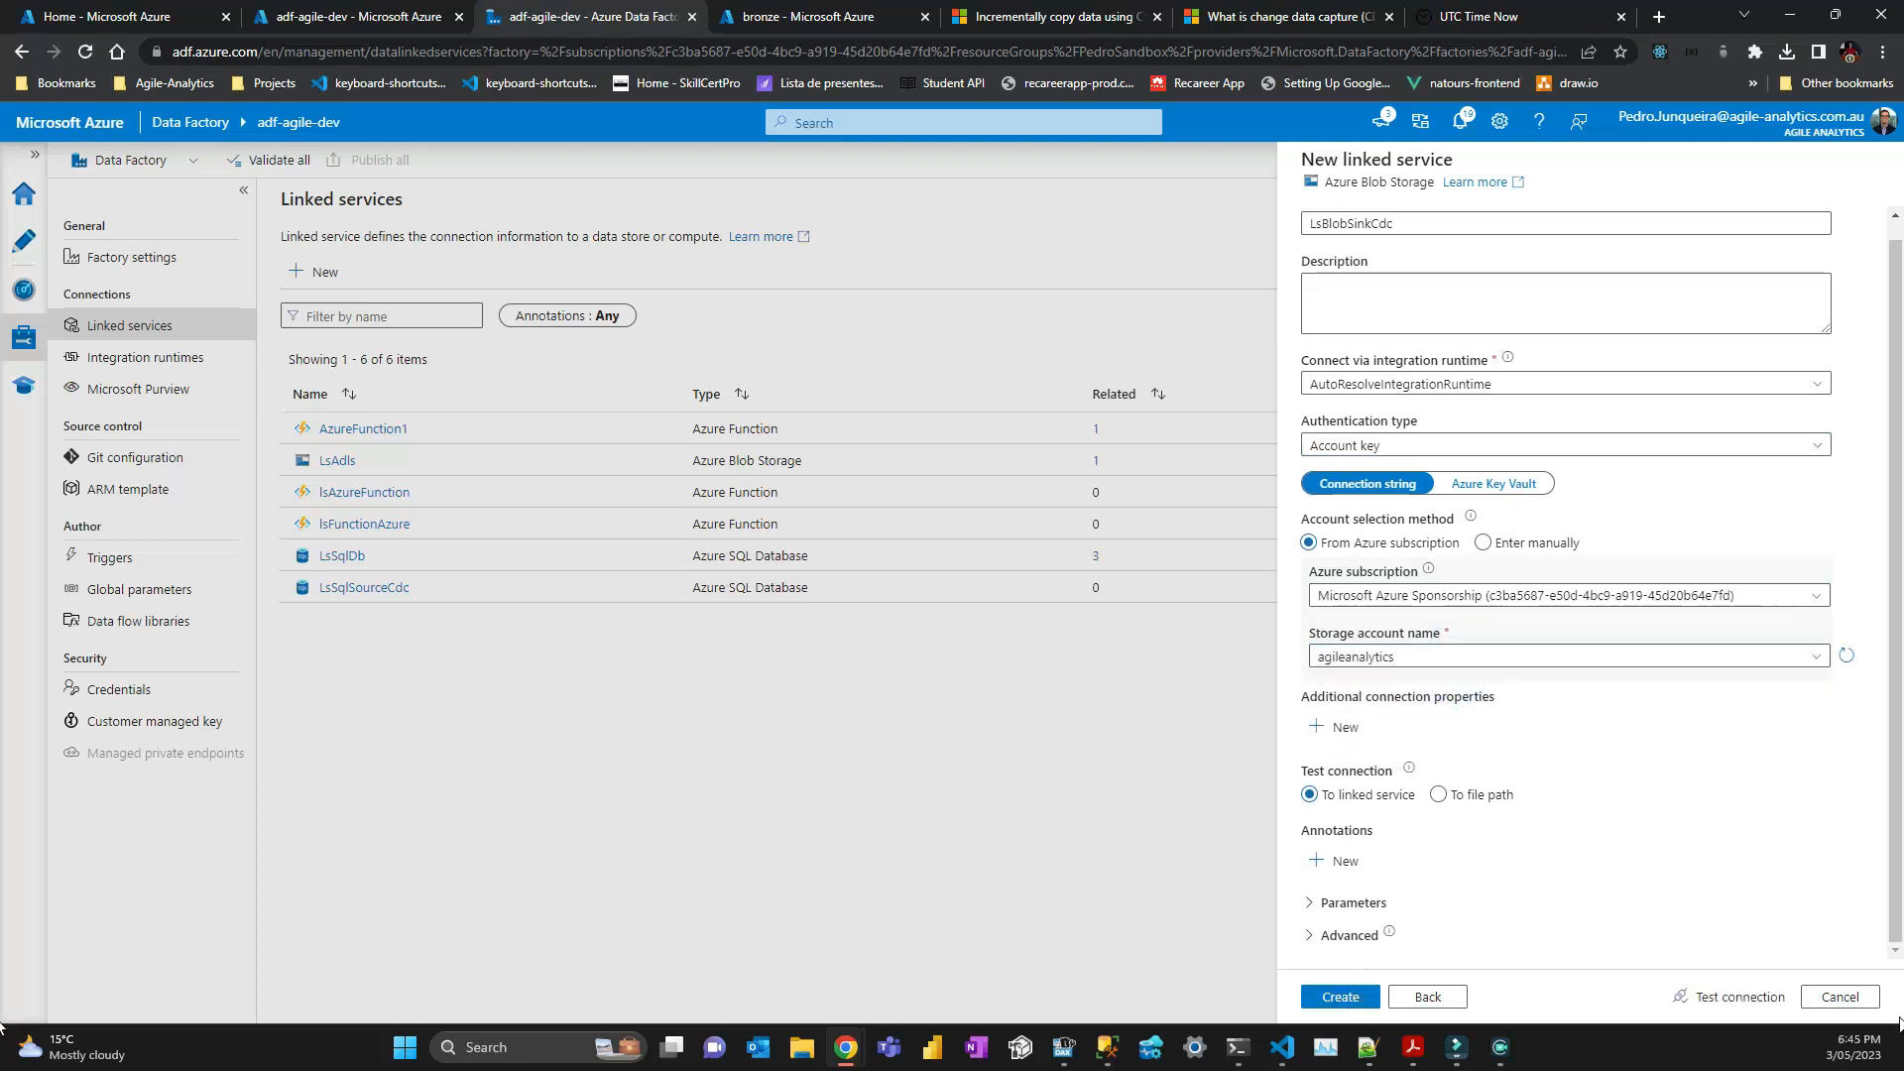
click(1738, 997)
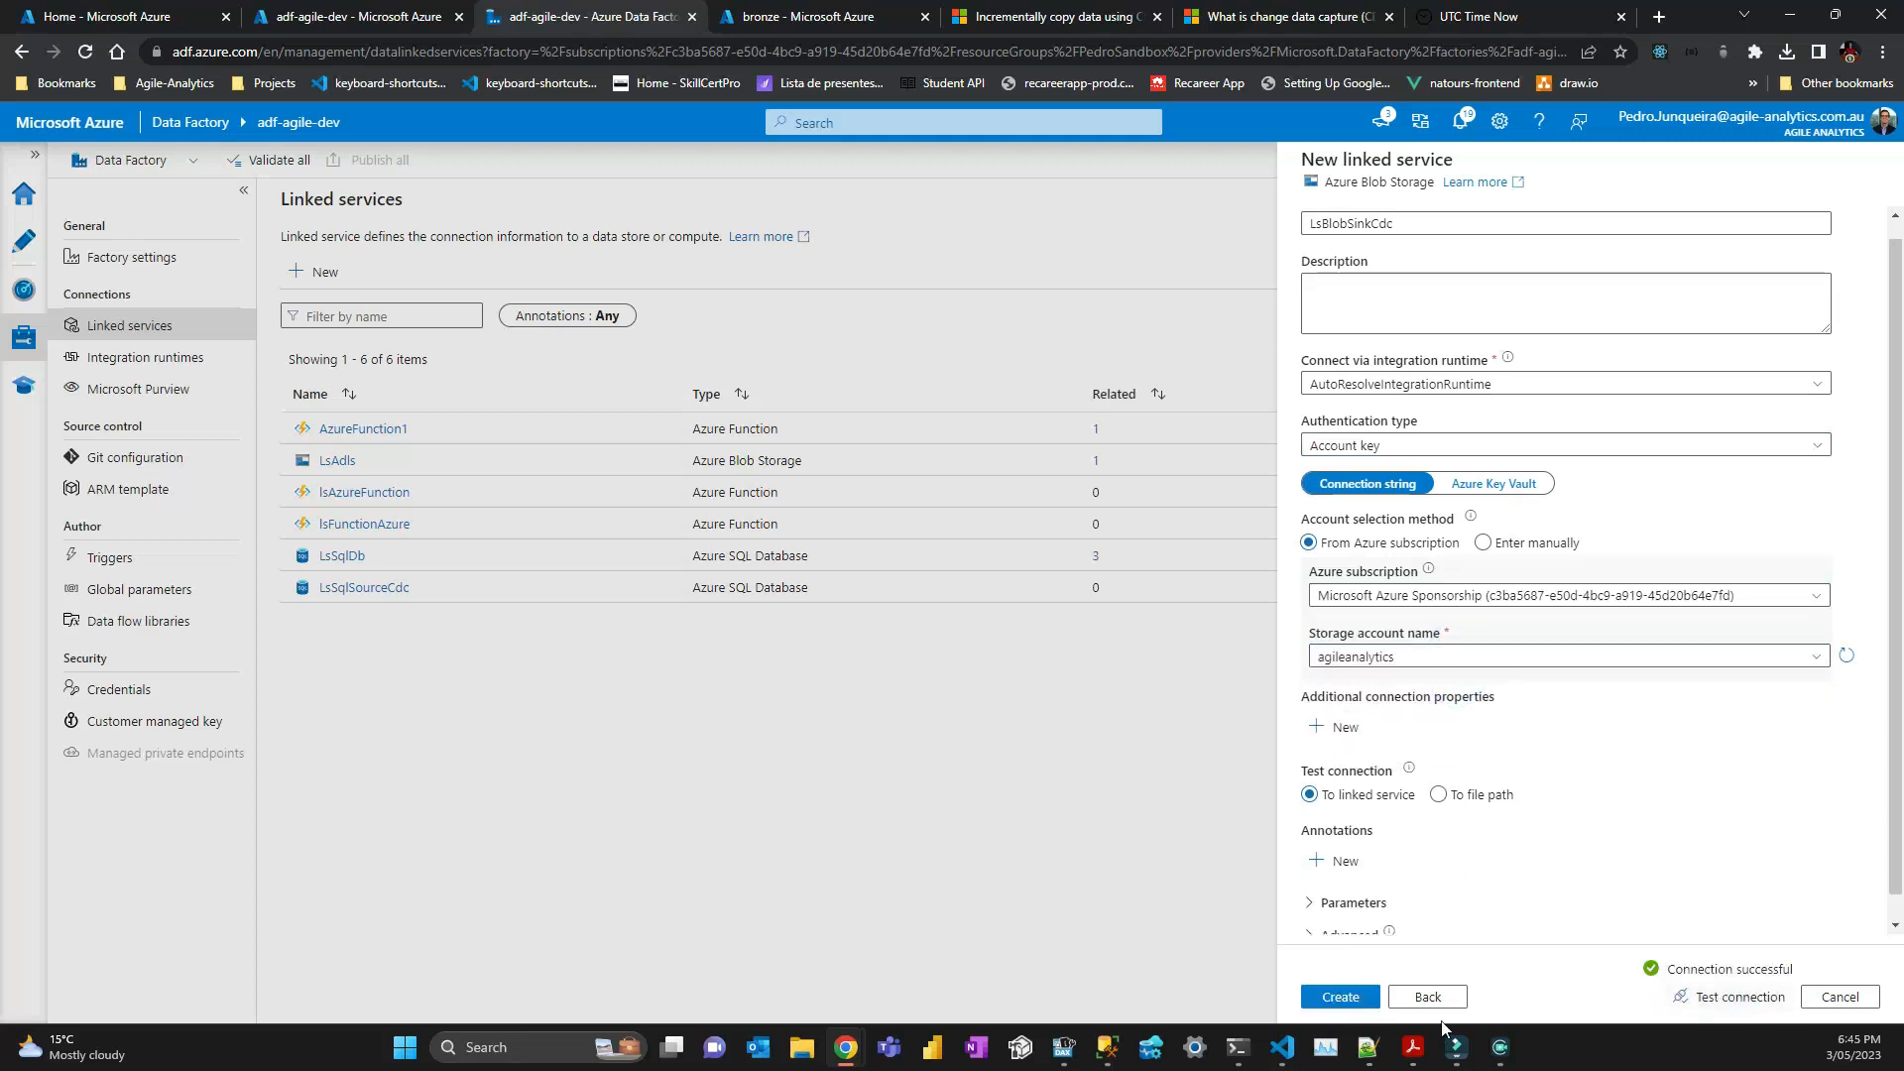
click(1334, 994)
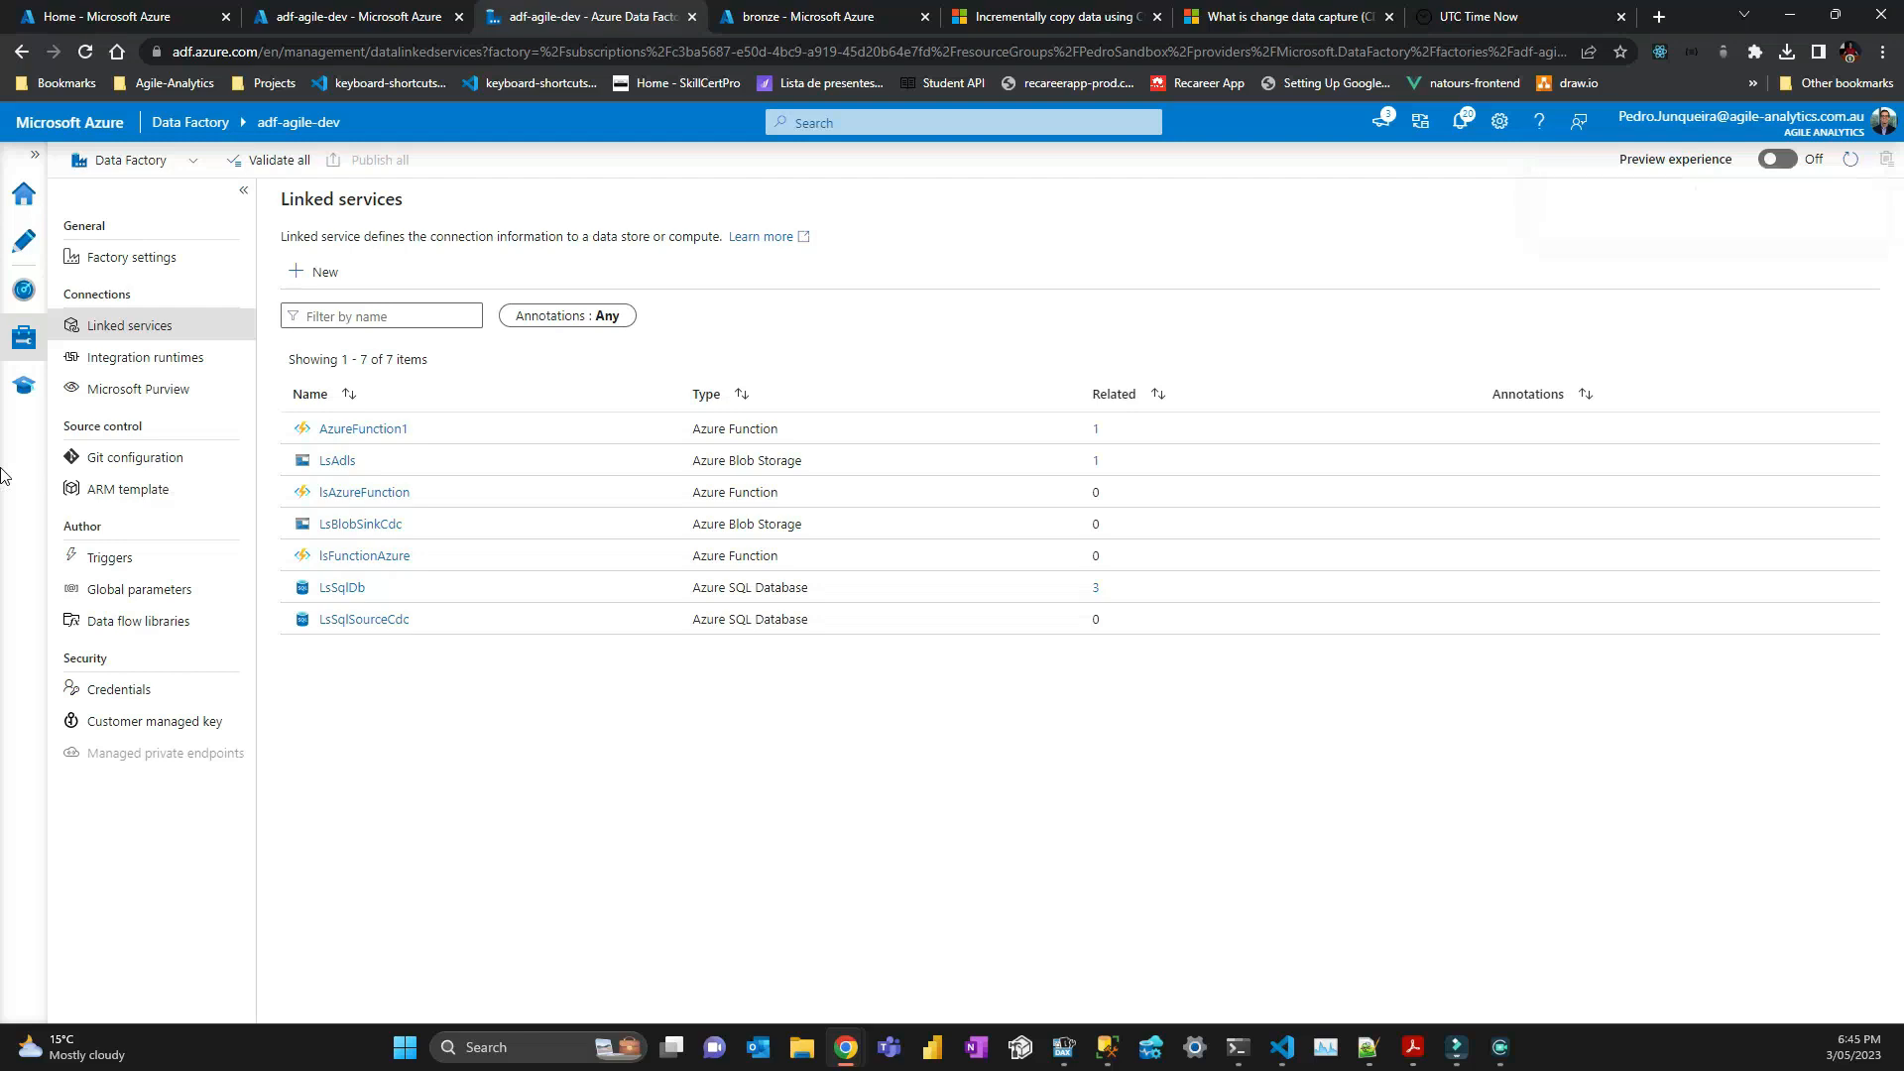
Go to the factory's authoring area and start a new dataset based on Azure SQL Database.
click(24, 242)
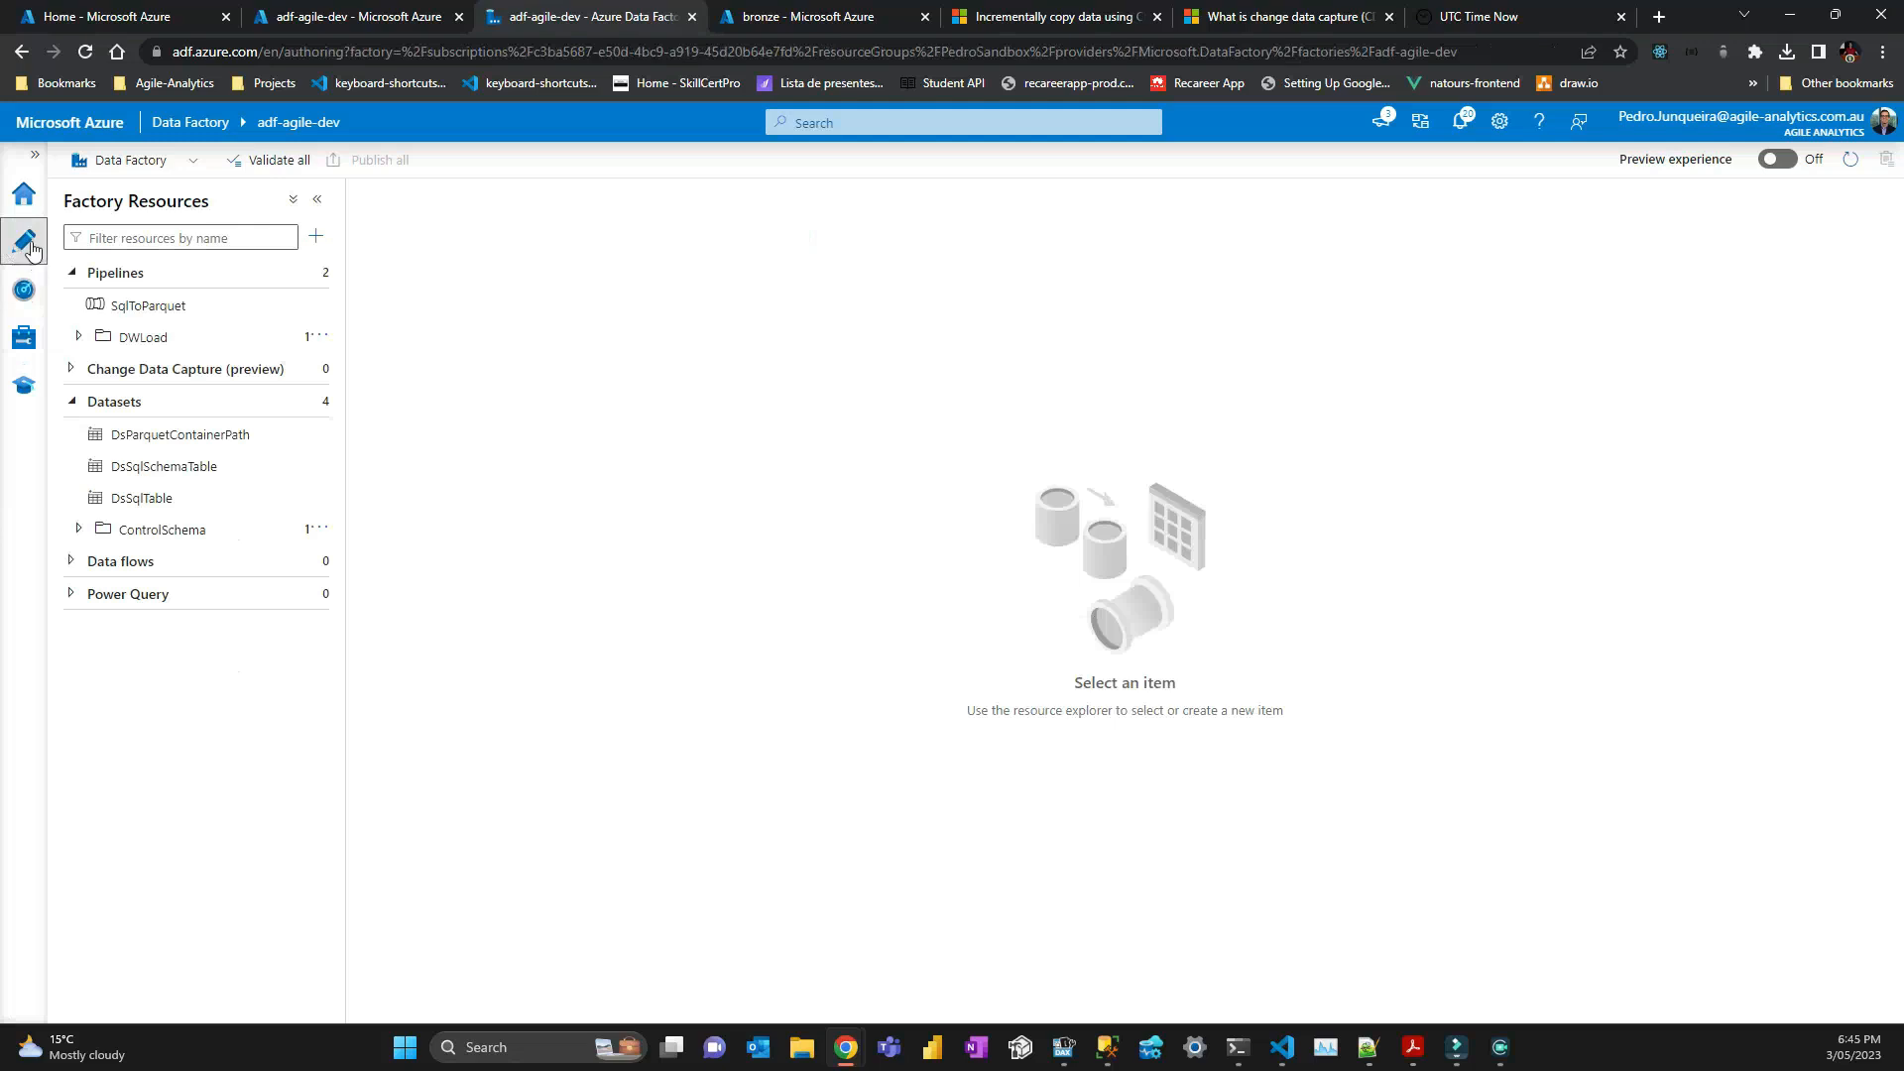
click(317, 403)
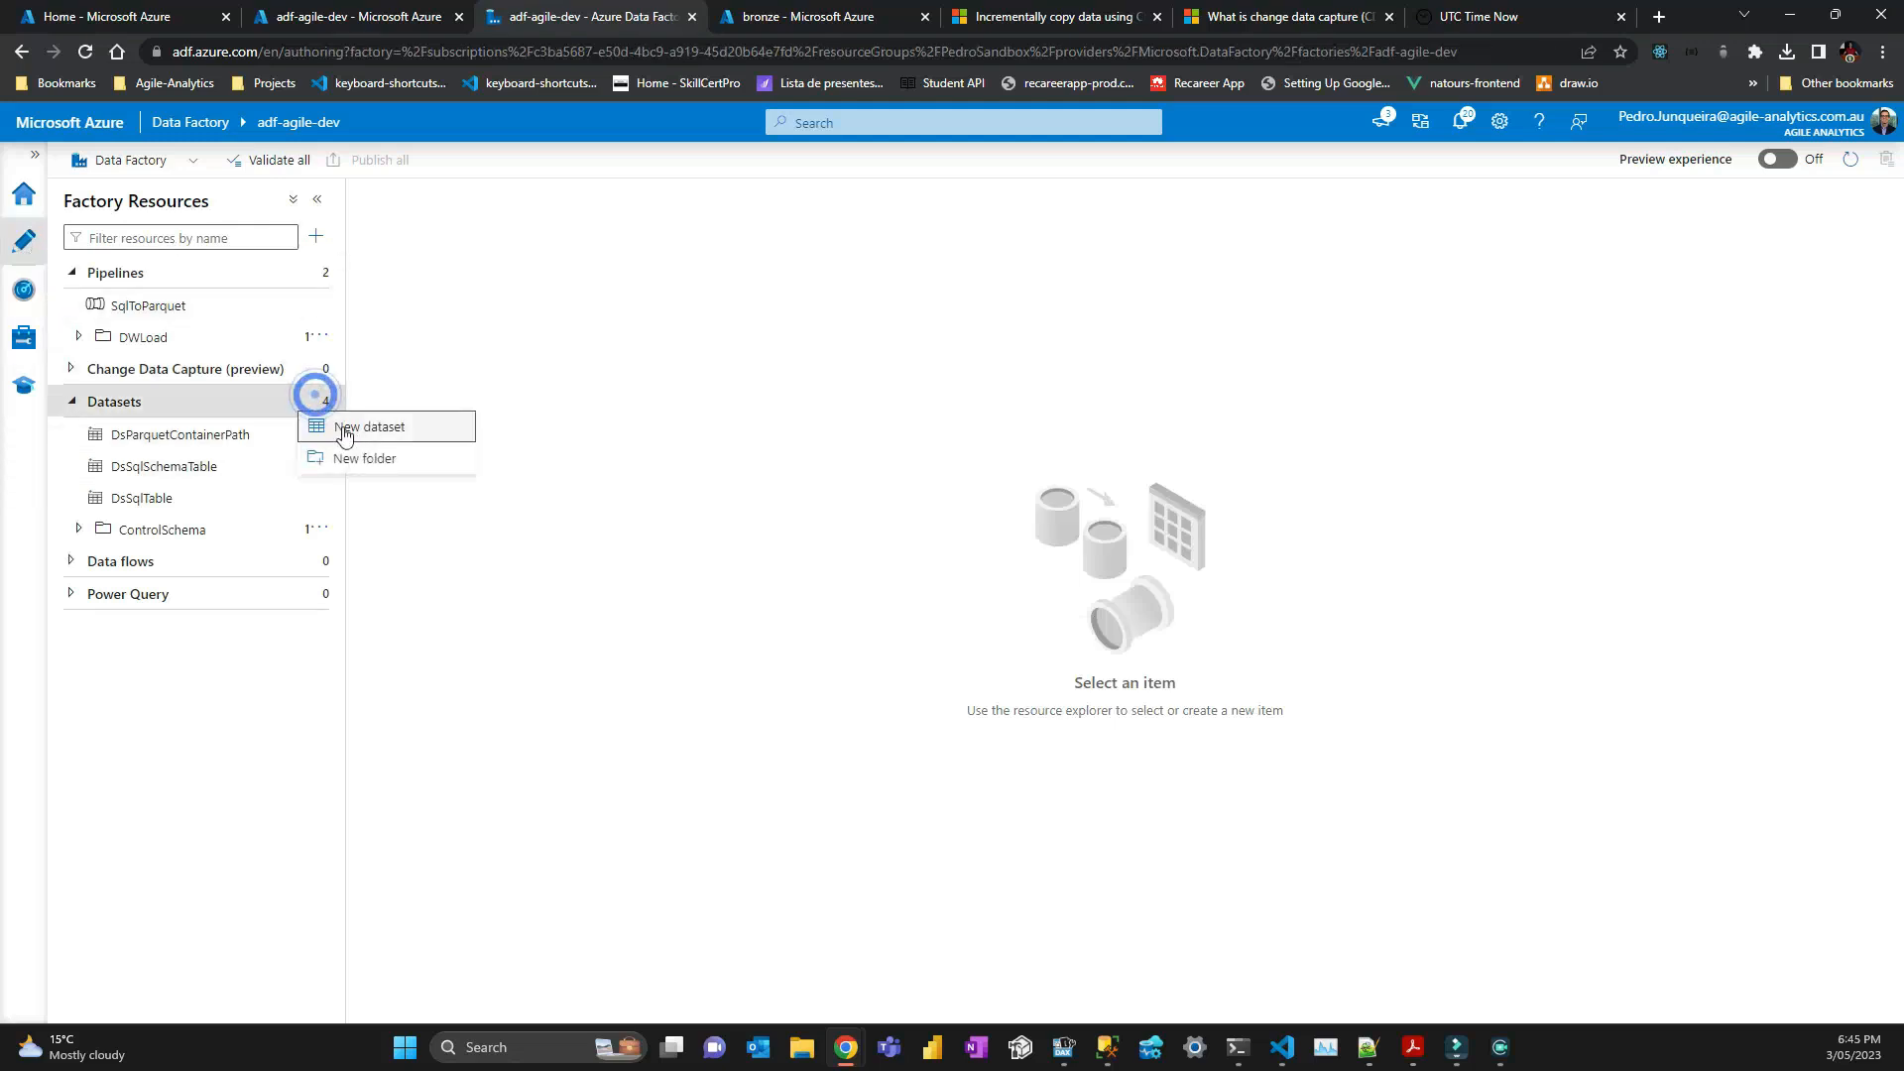
click(349, 428)
click(1408, 278)
text(sql)
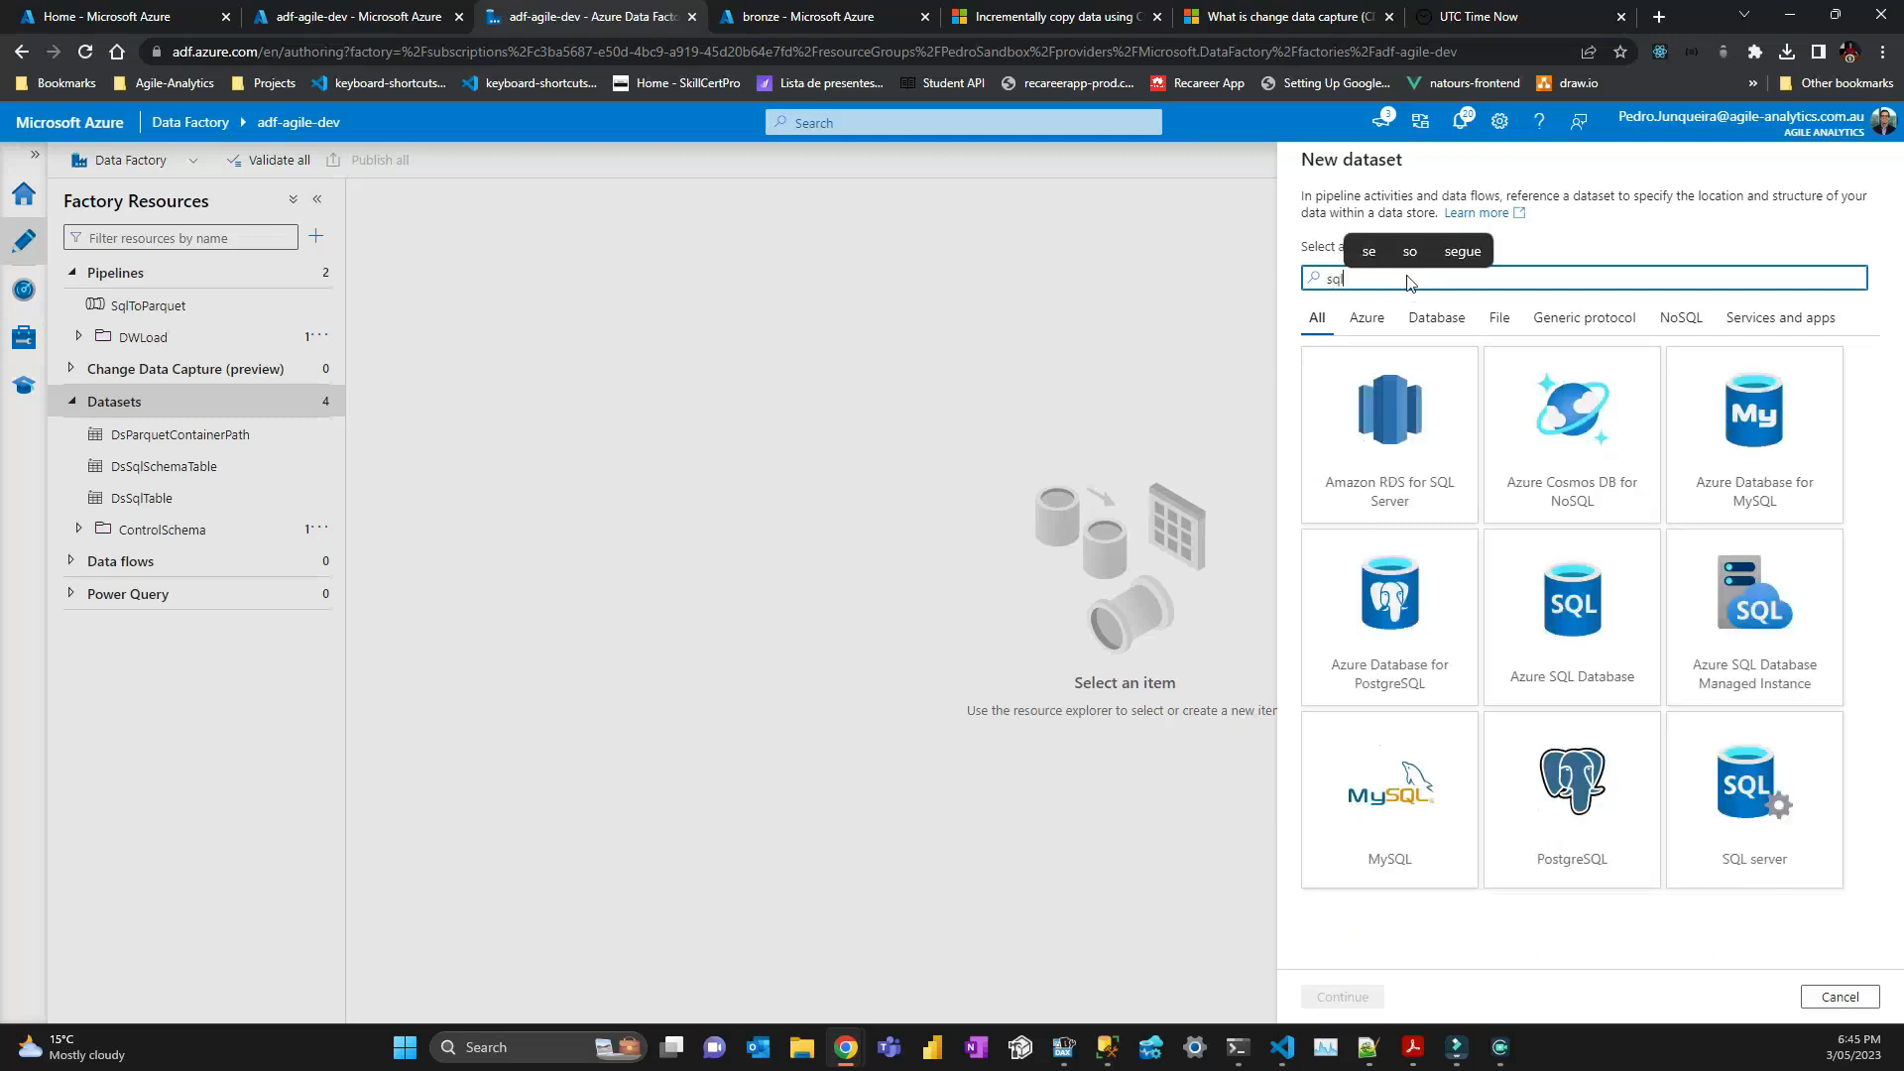
click(1605, 653)
click(1344, 997)
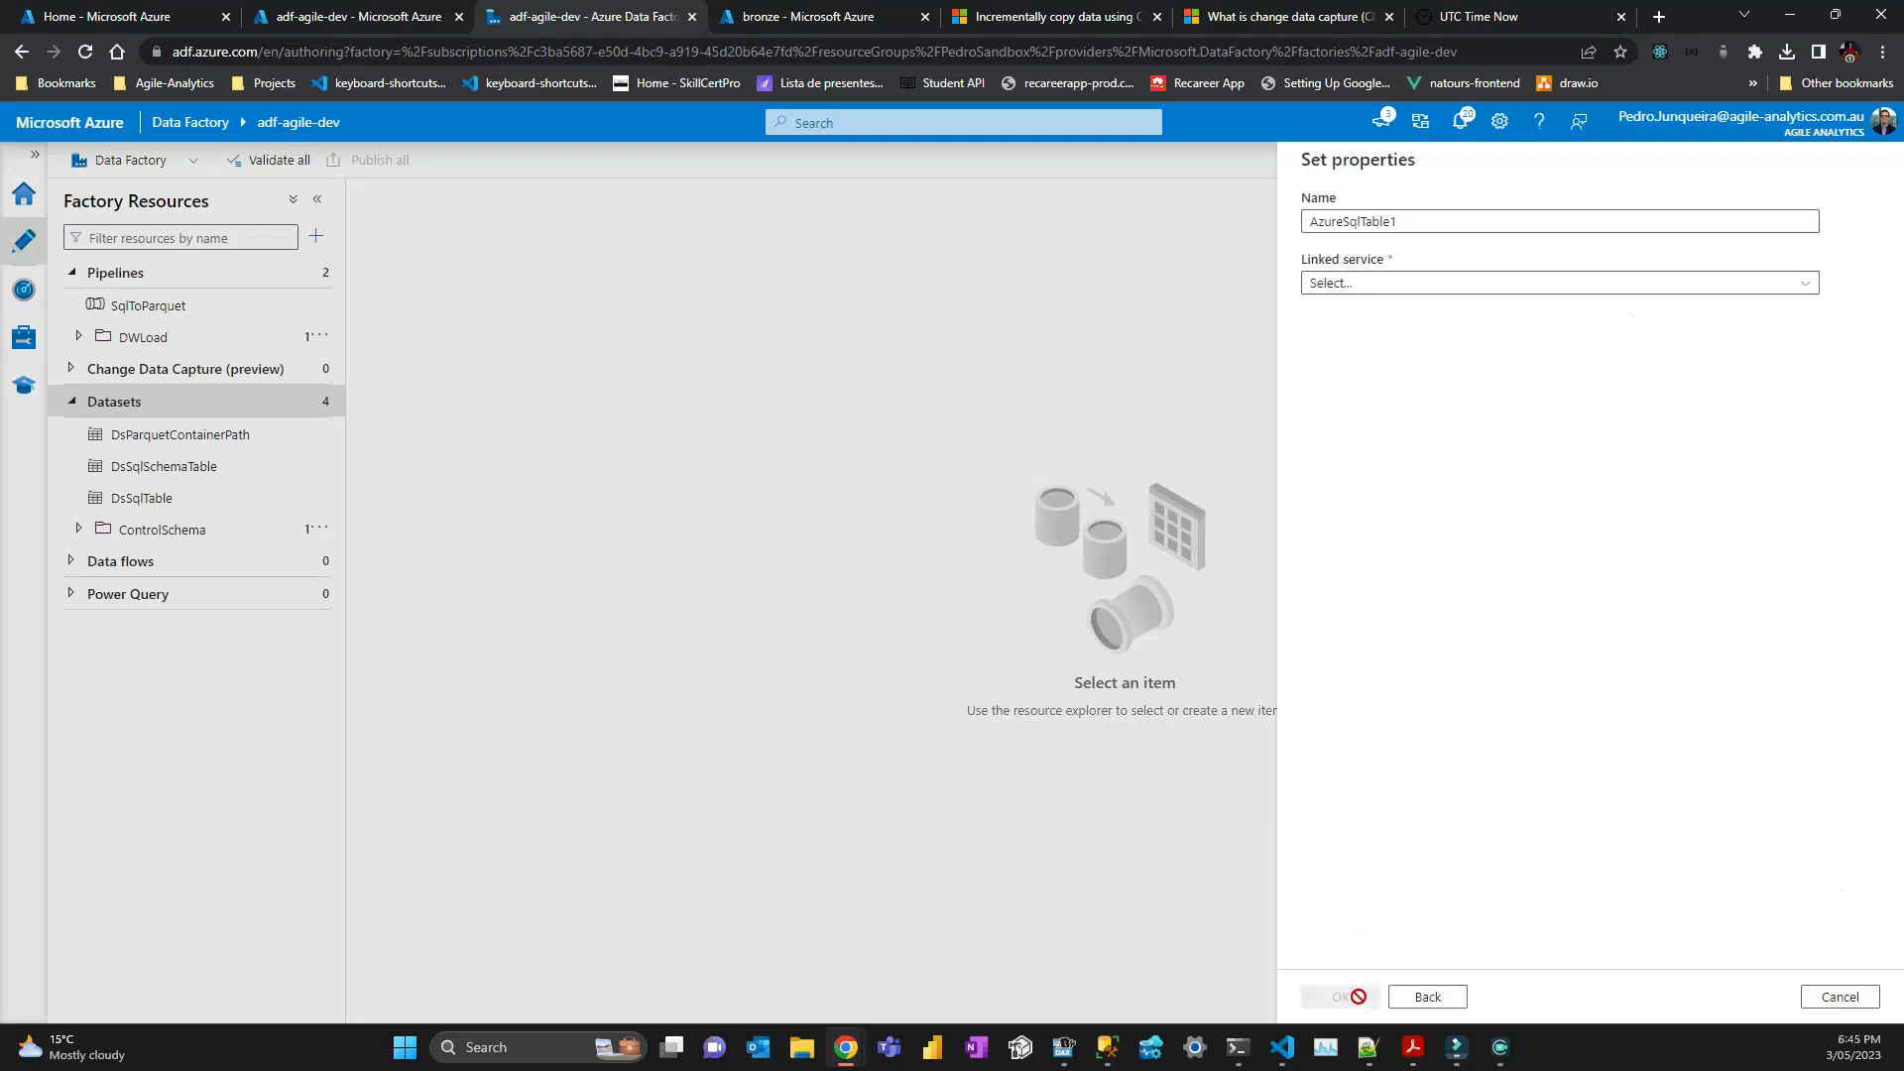
Name the dataset DsSqlSourceCdc, assign linked service LsSqlSourceCdc and table cdc.dbo_customers_CT, and create it.
double_click(1458, 220)
text(Ds)
text(SqlSource)
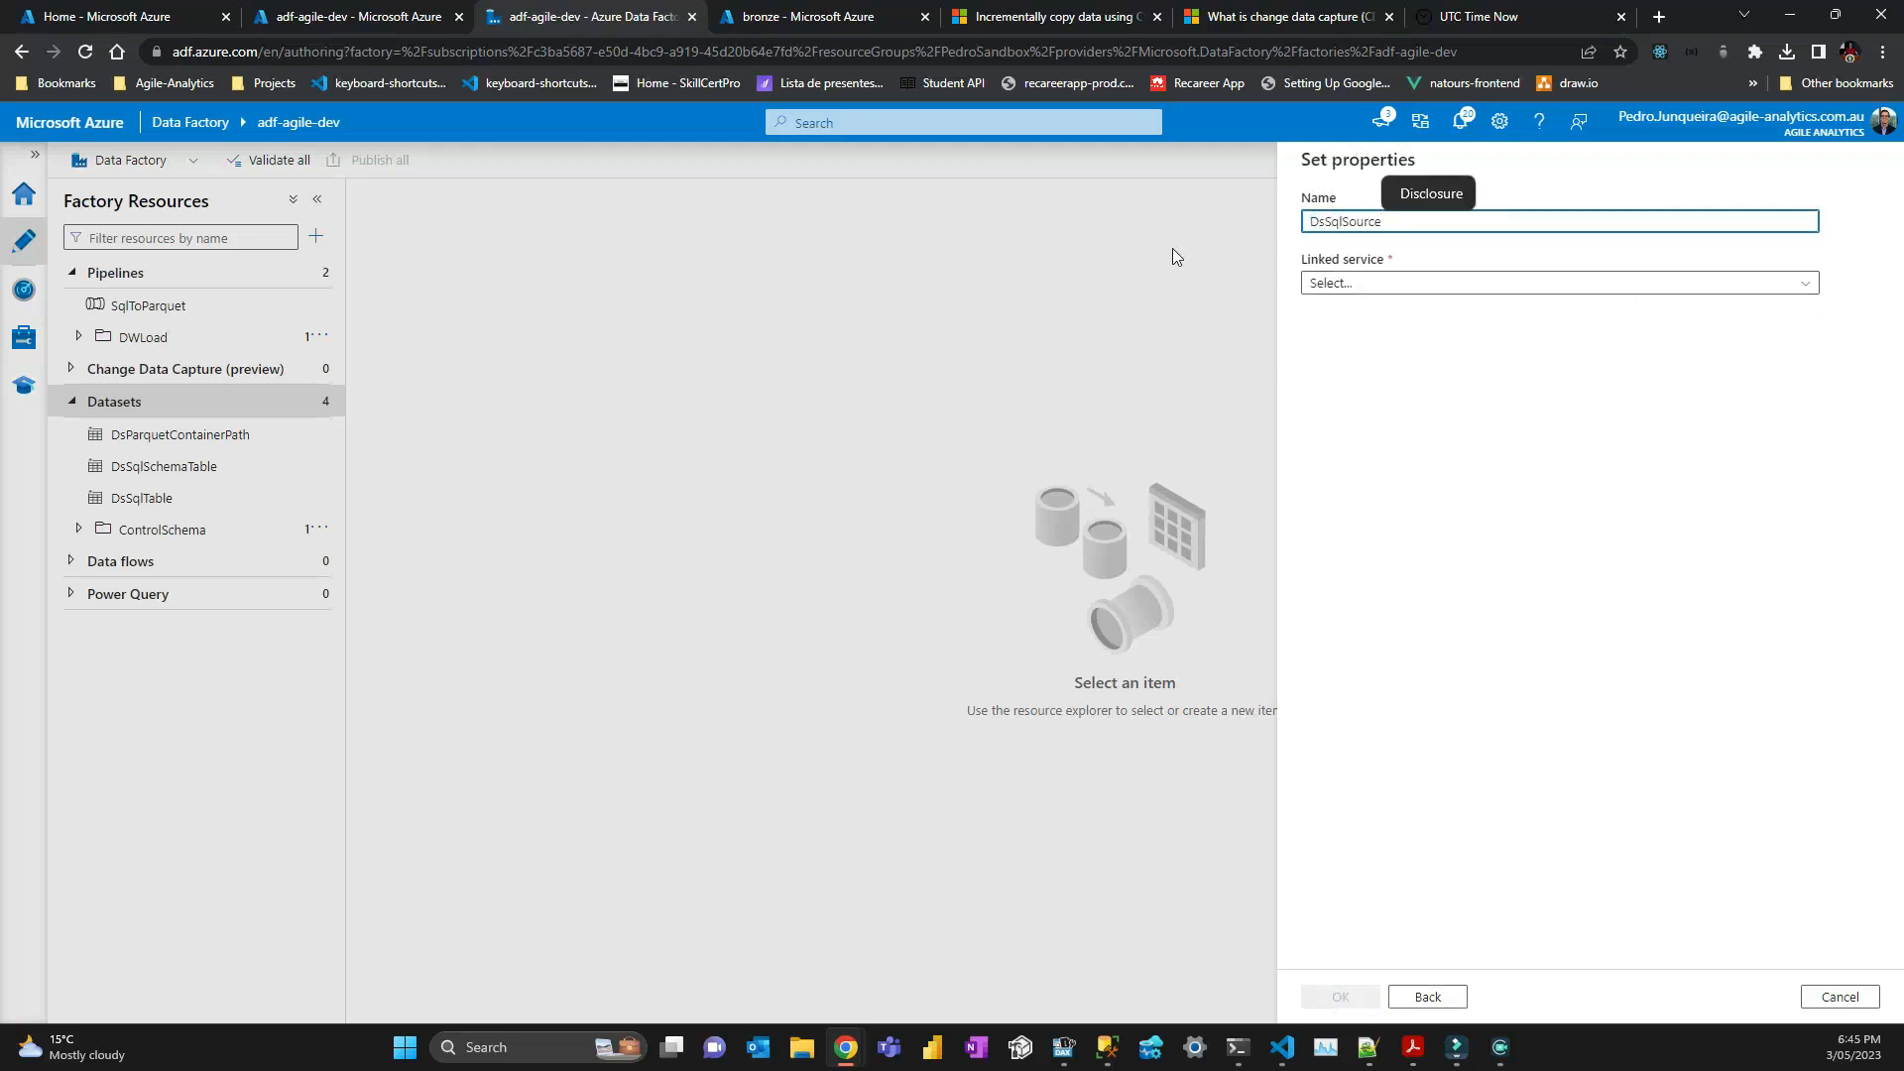
text(Cdc)
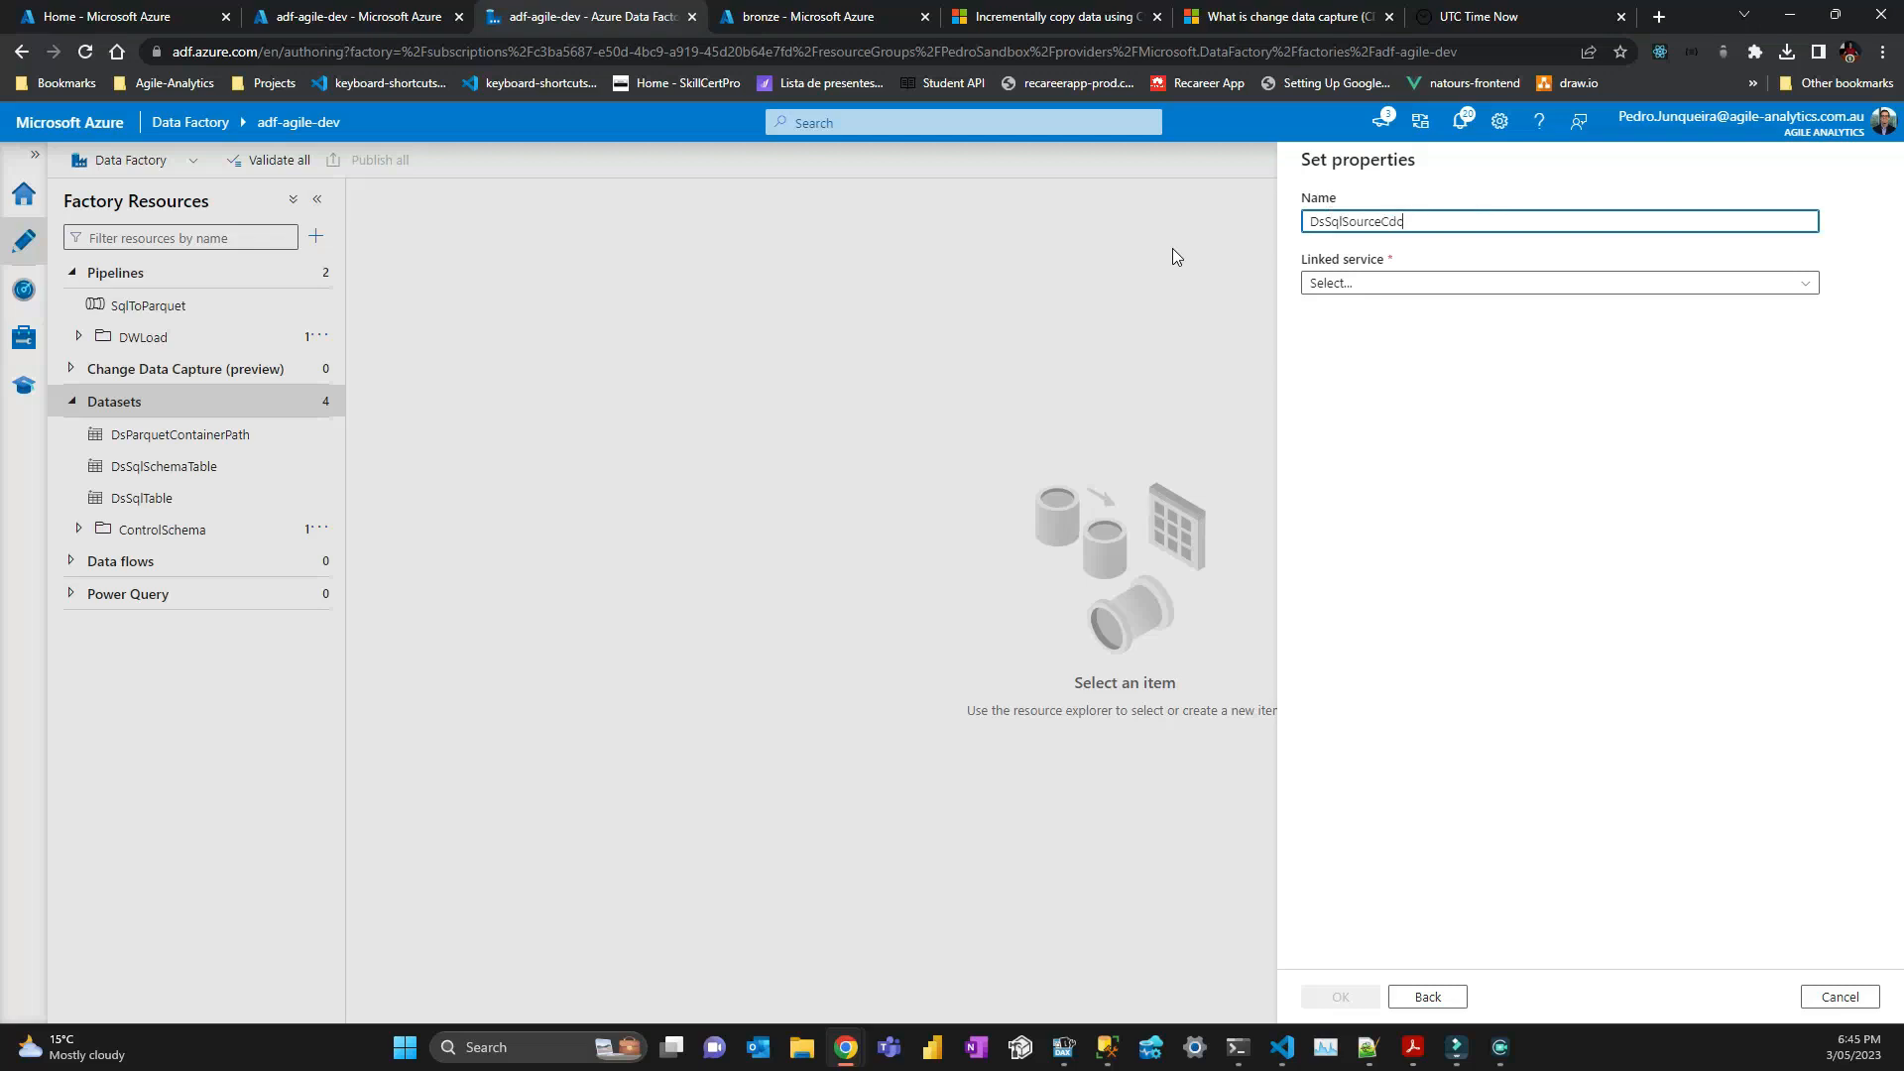
click(1449, 280)
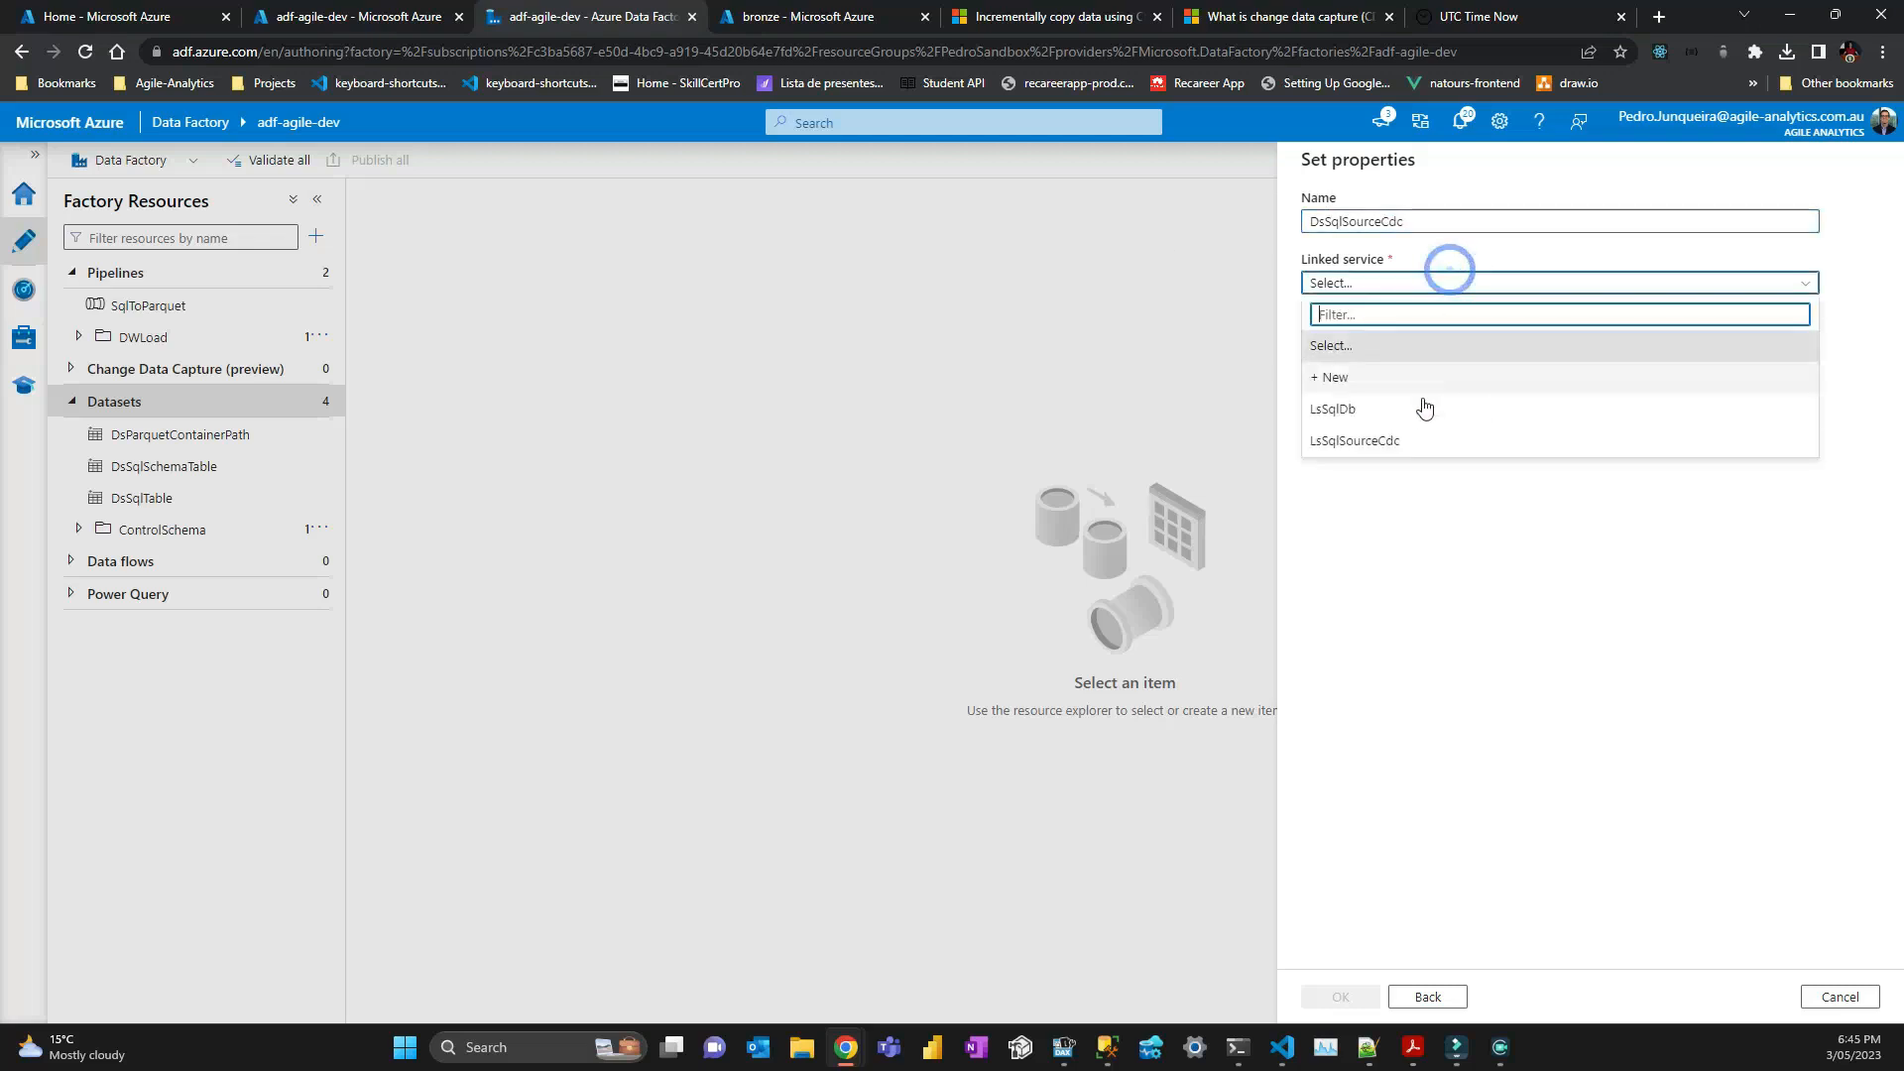
click(1432, 444)
click(1402, 341)
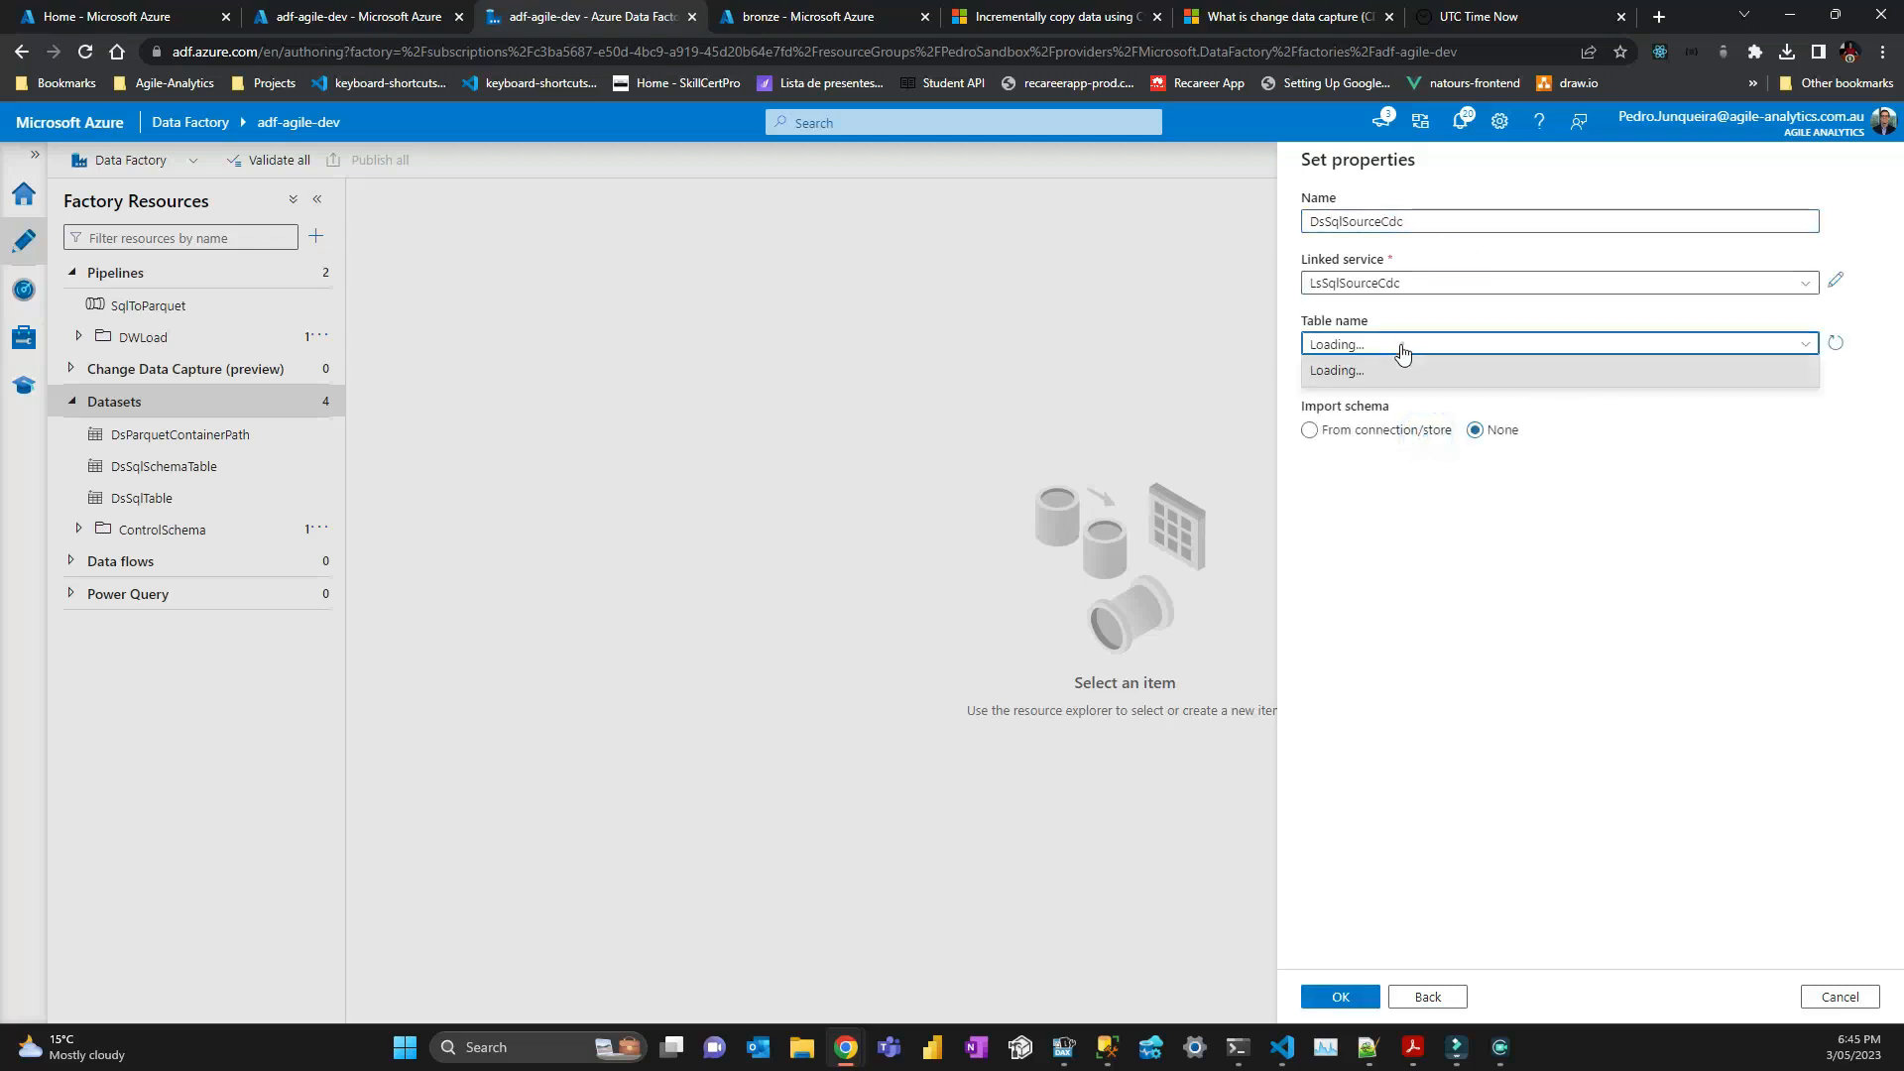
click(1429, 533)
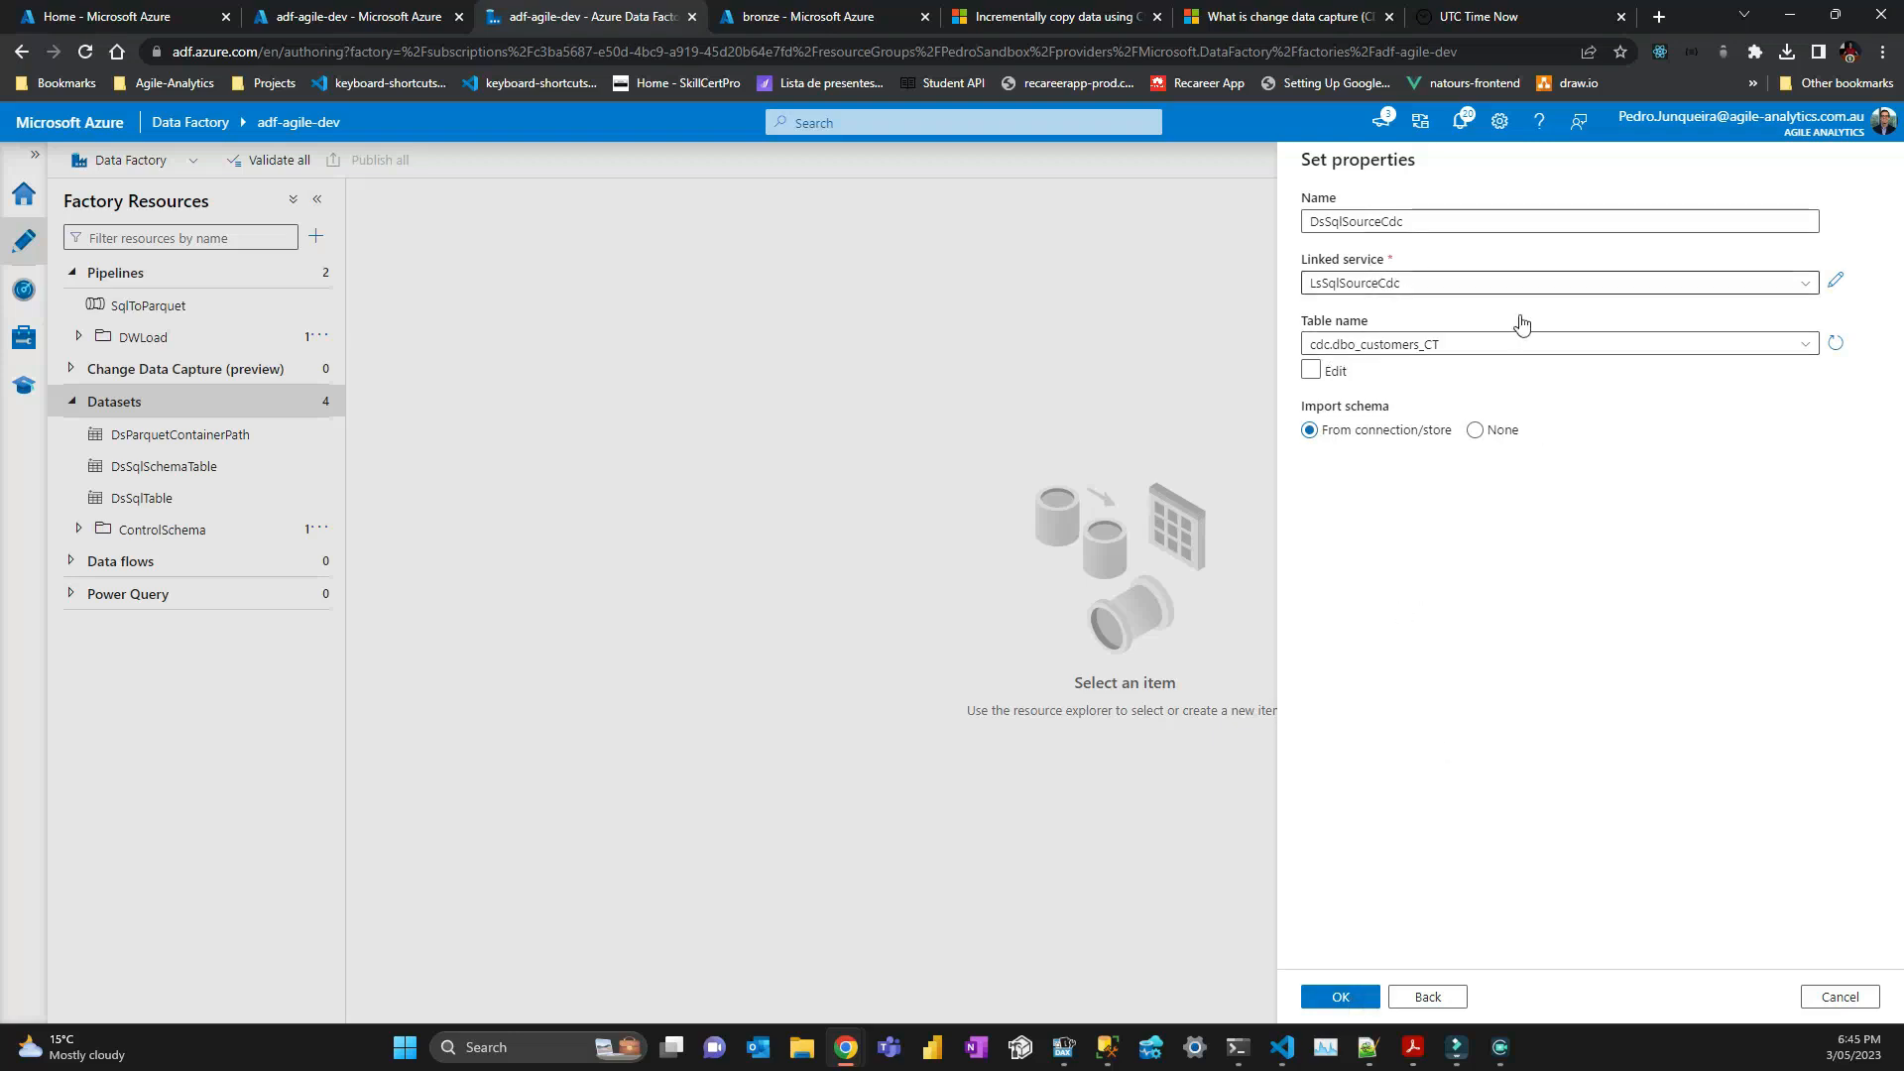
click(1344, 996)
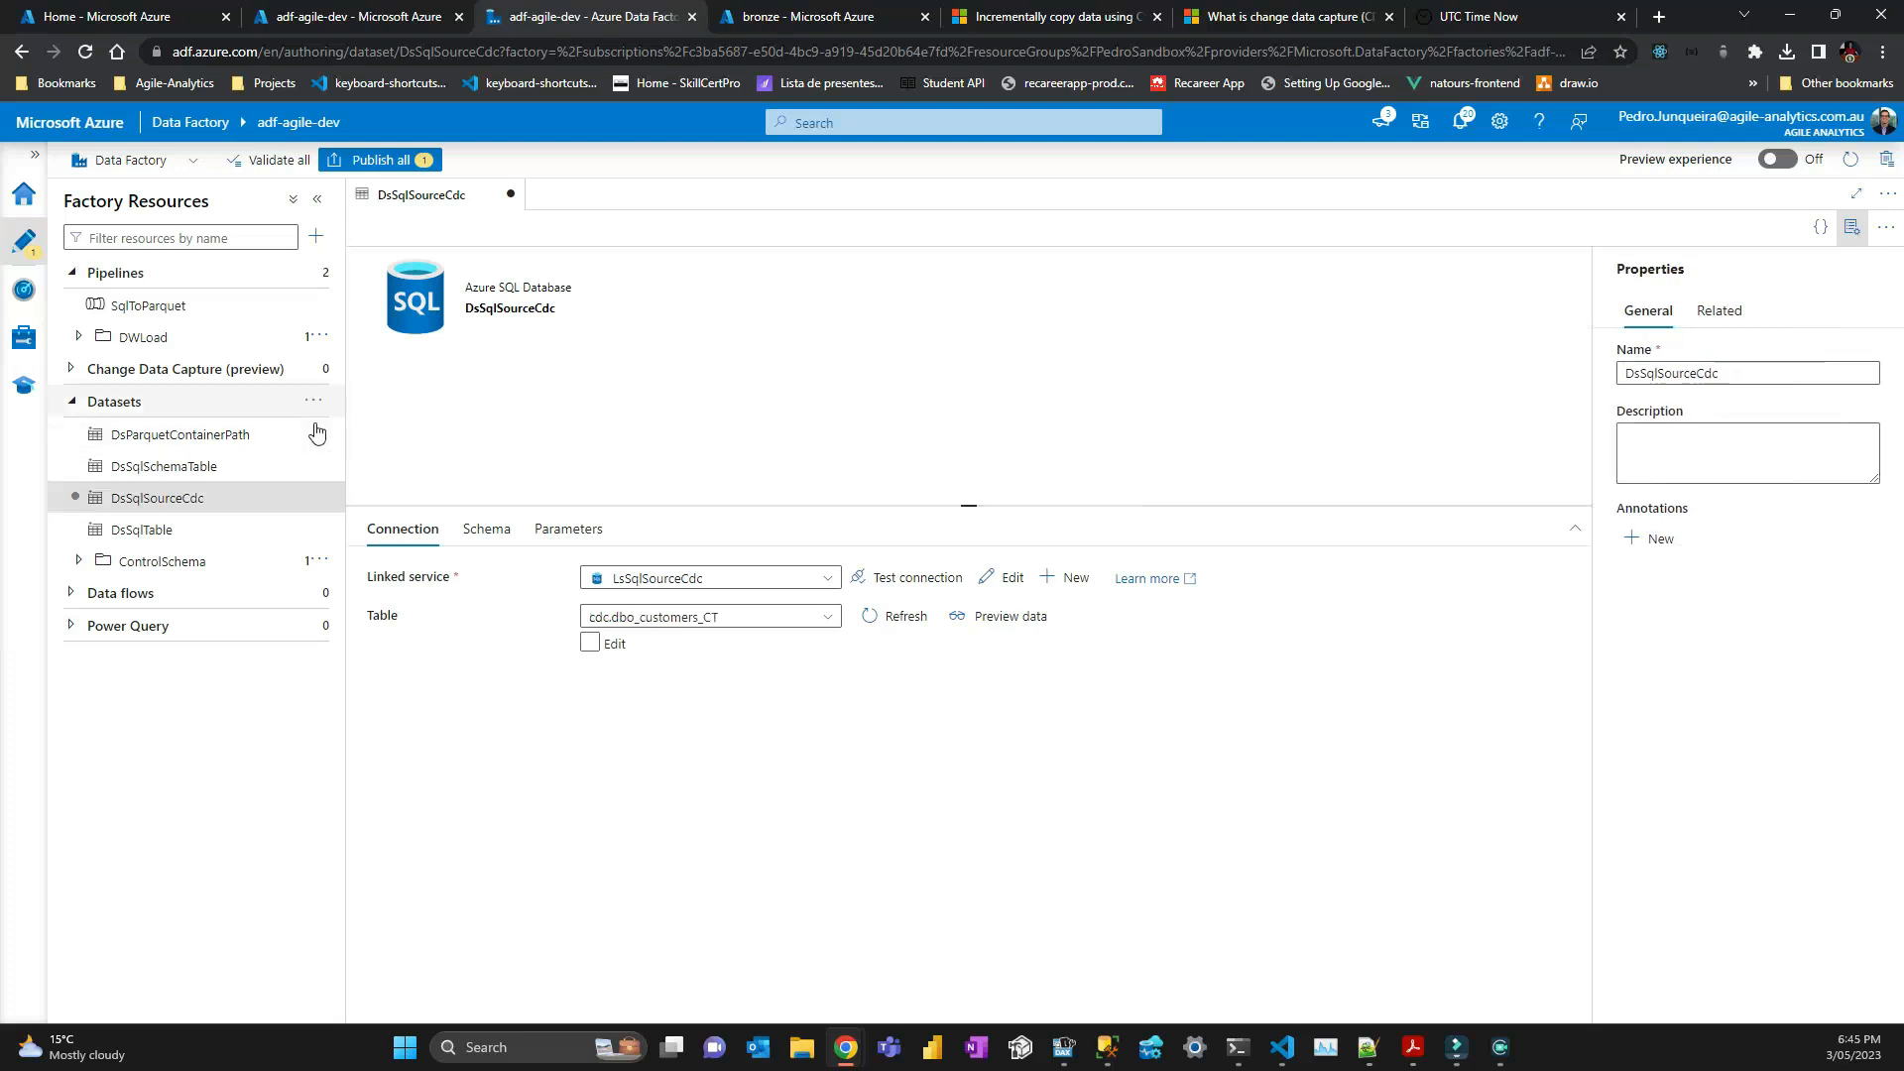
Start another new dataset based on Azure Blob Storage with the Parquet format.
click(317, 409)
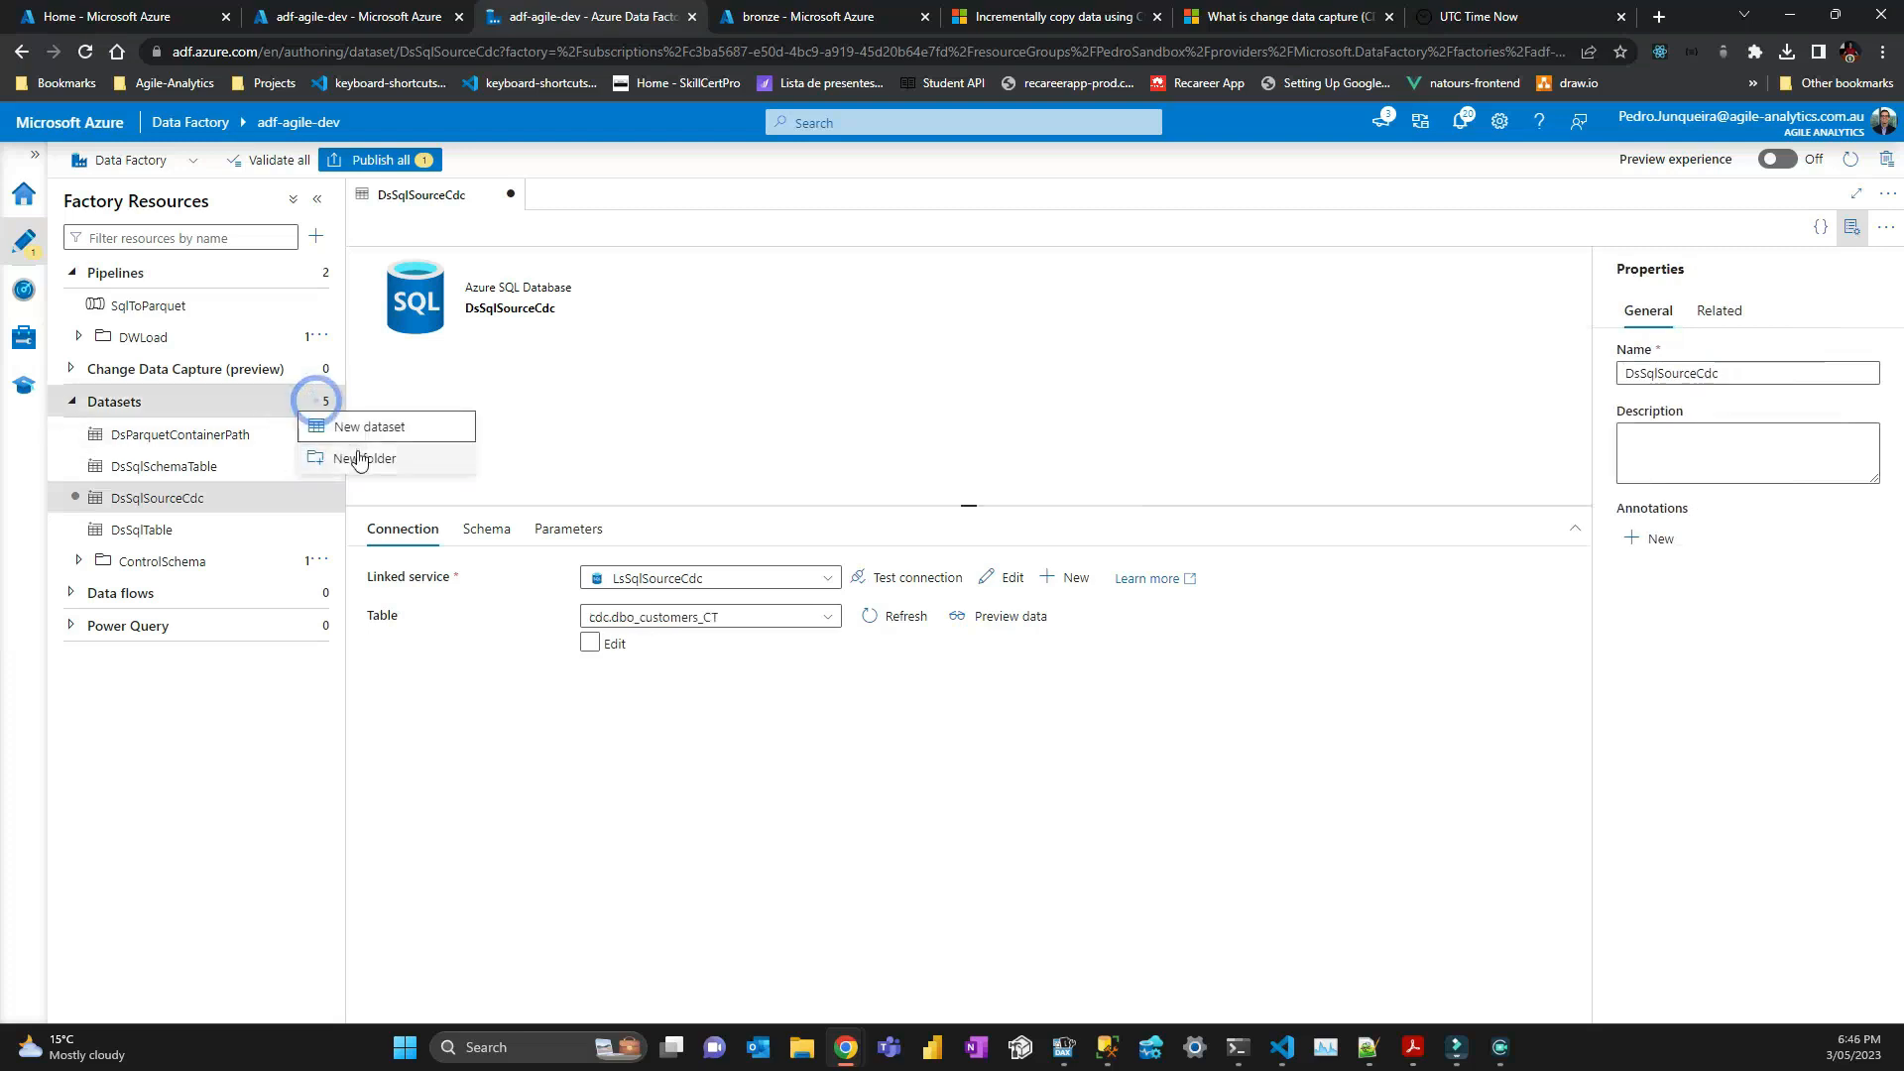
click(372, 426)
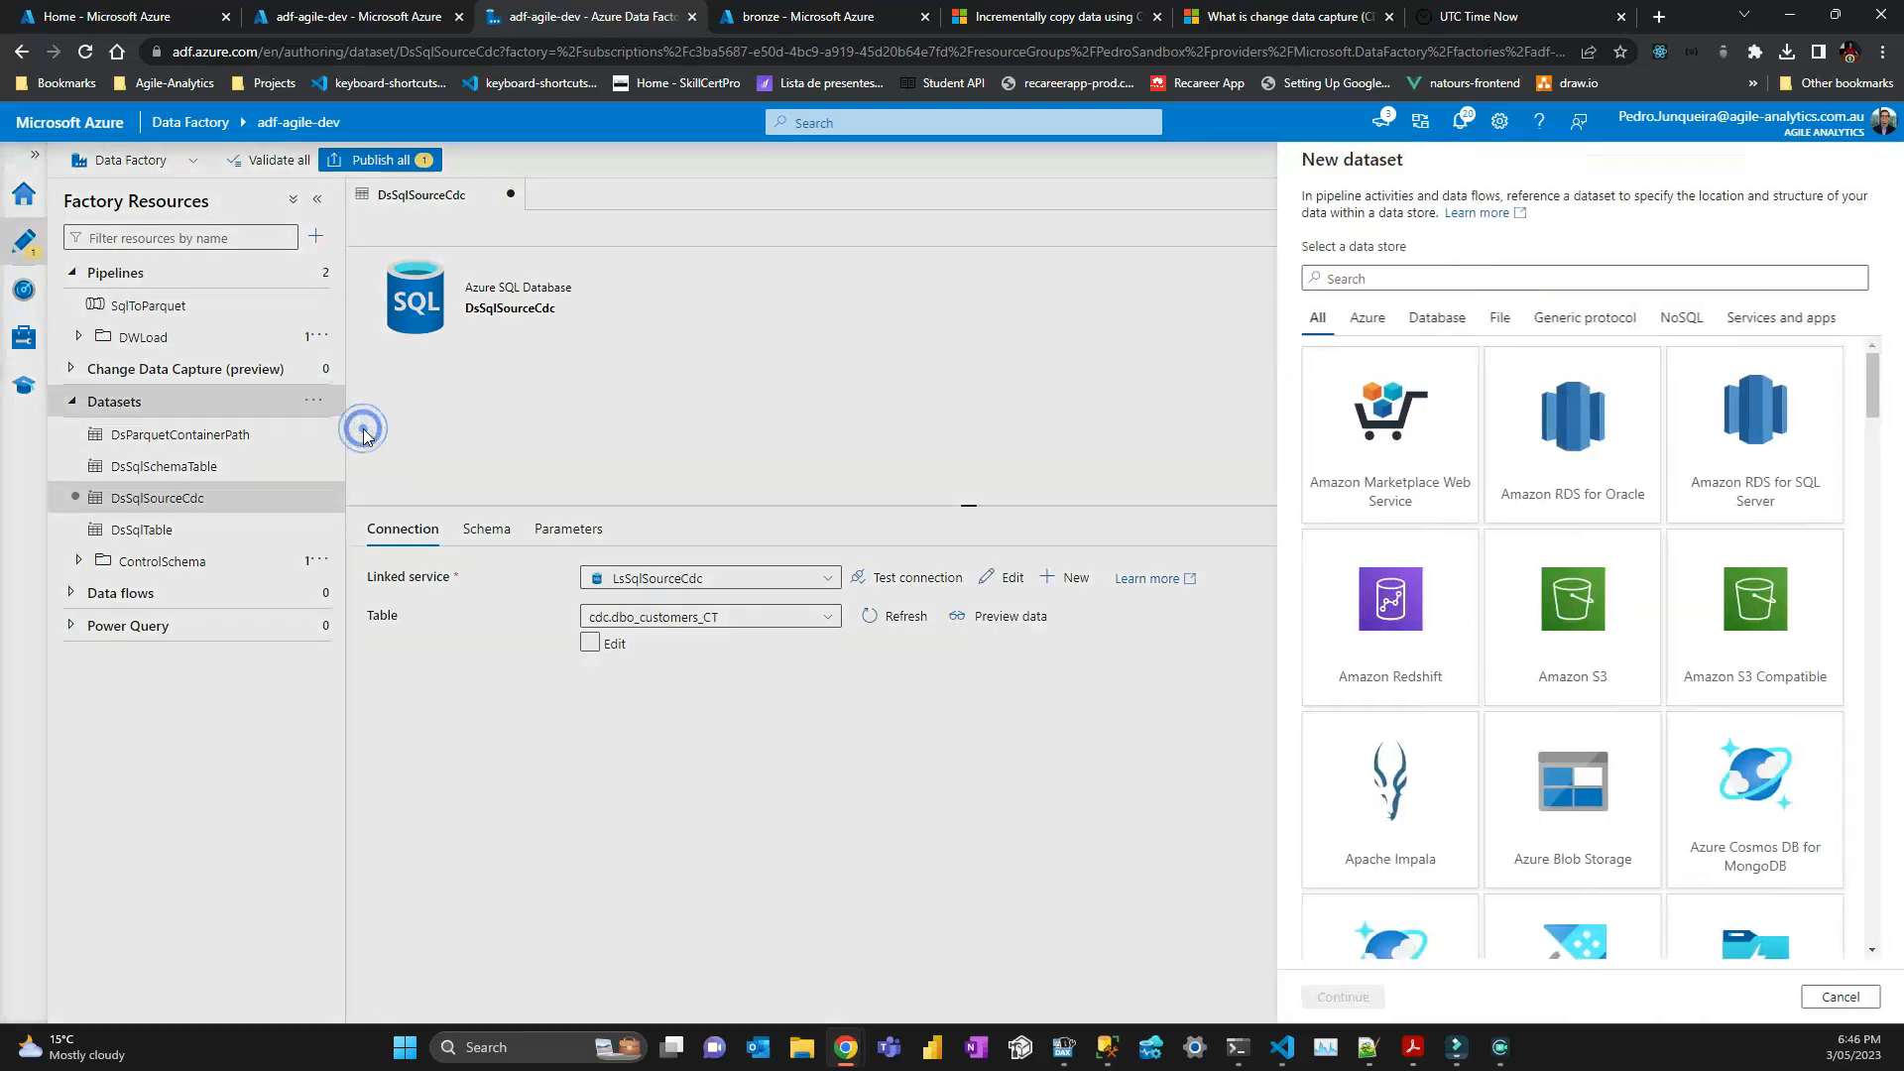
click(1376, 270)
text(blob)
click(1418, 466)
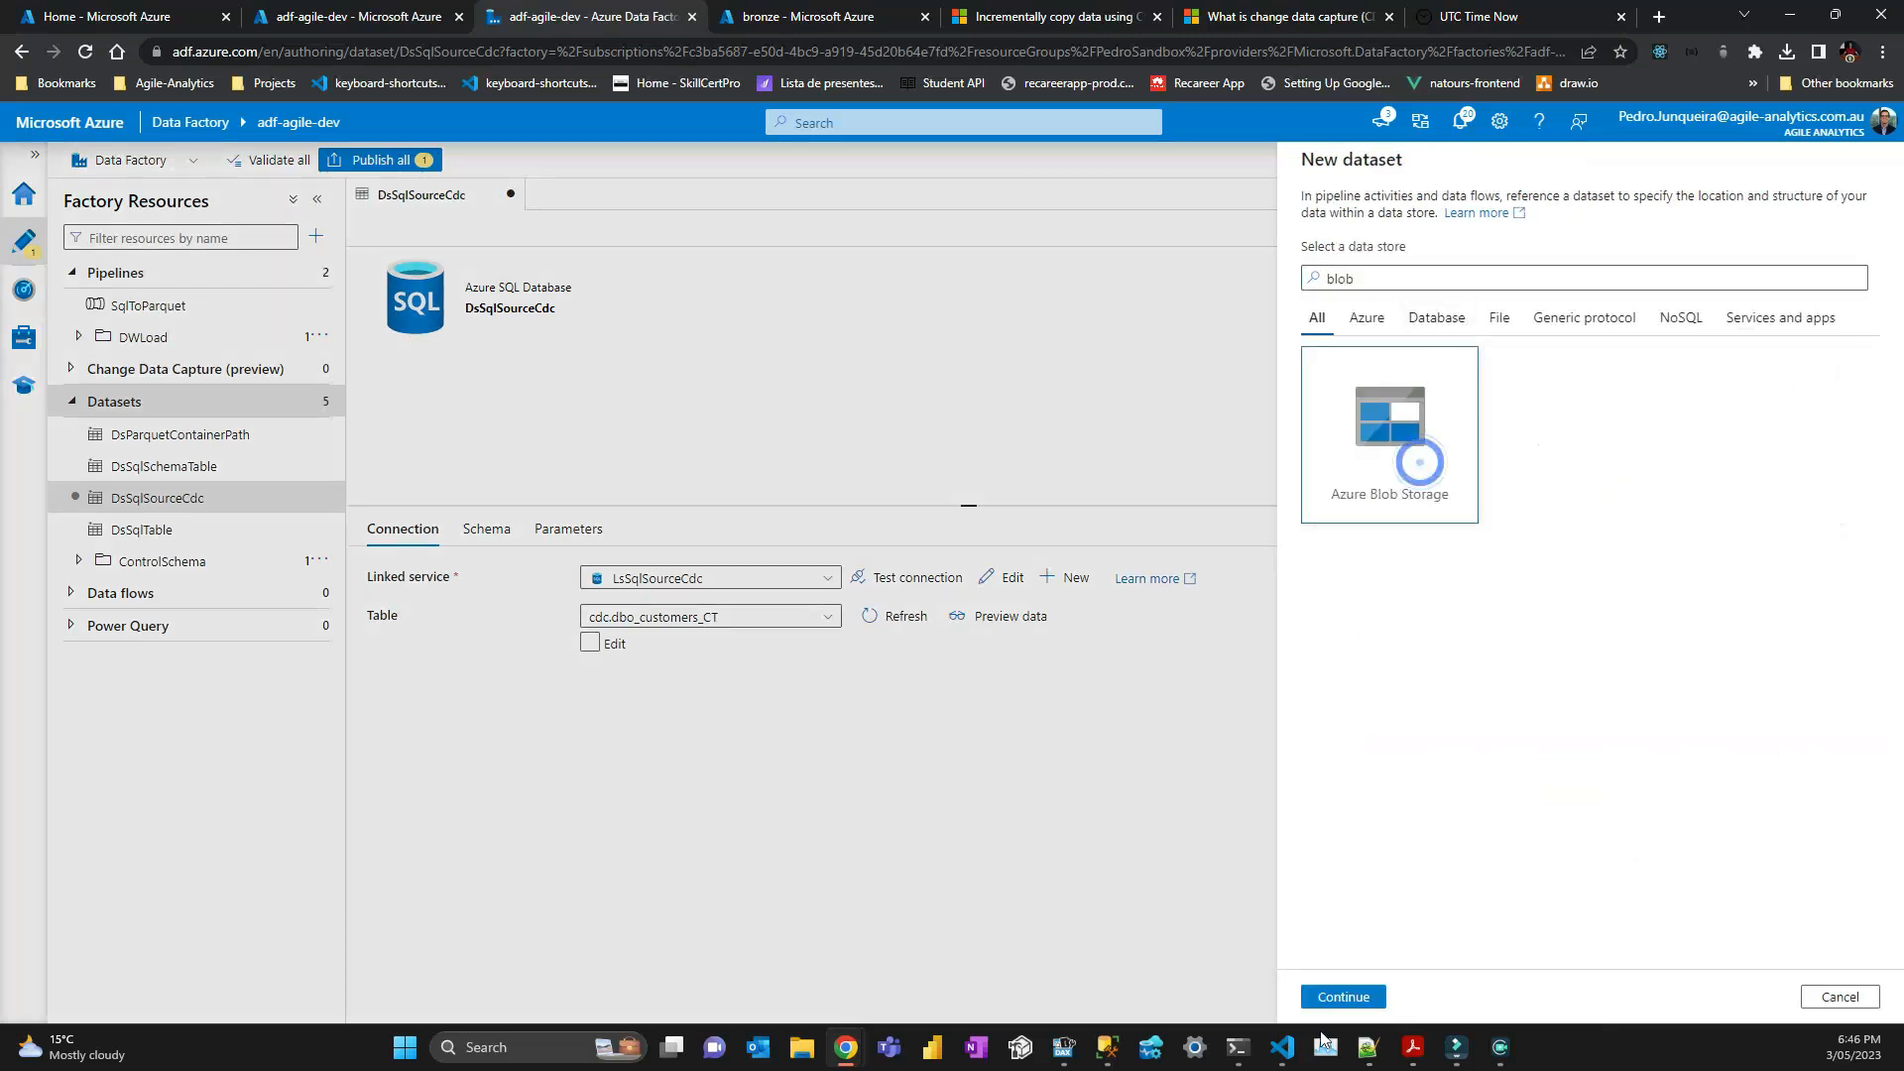
click(1339, 999)
click(1379, 684)
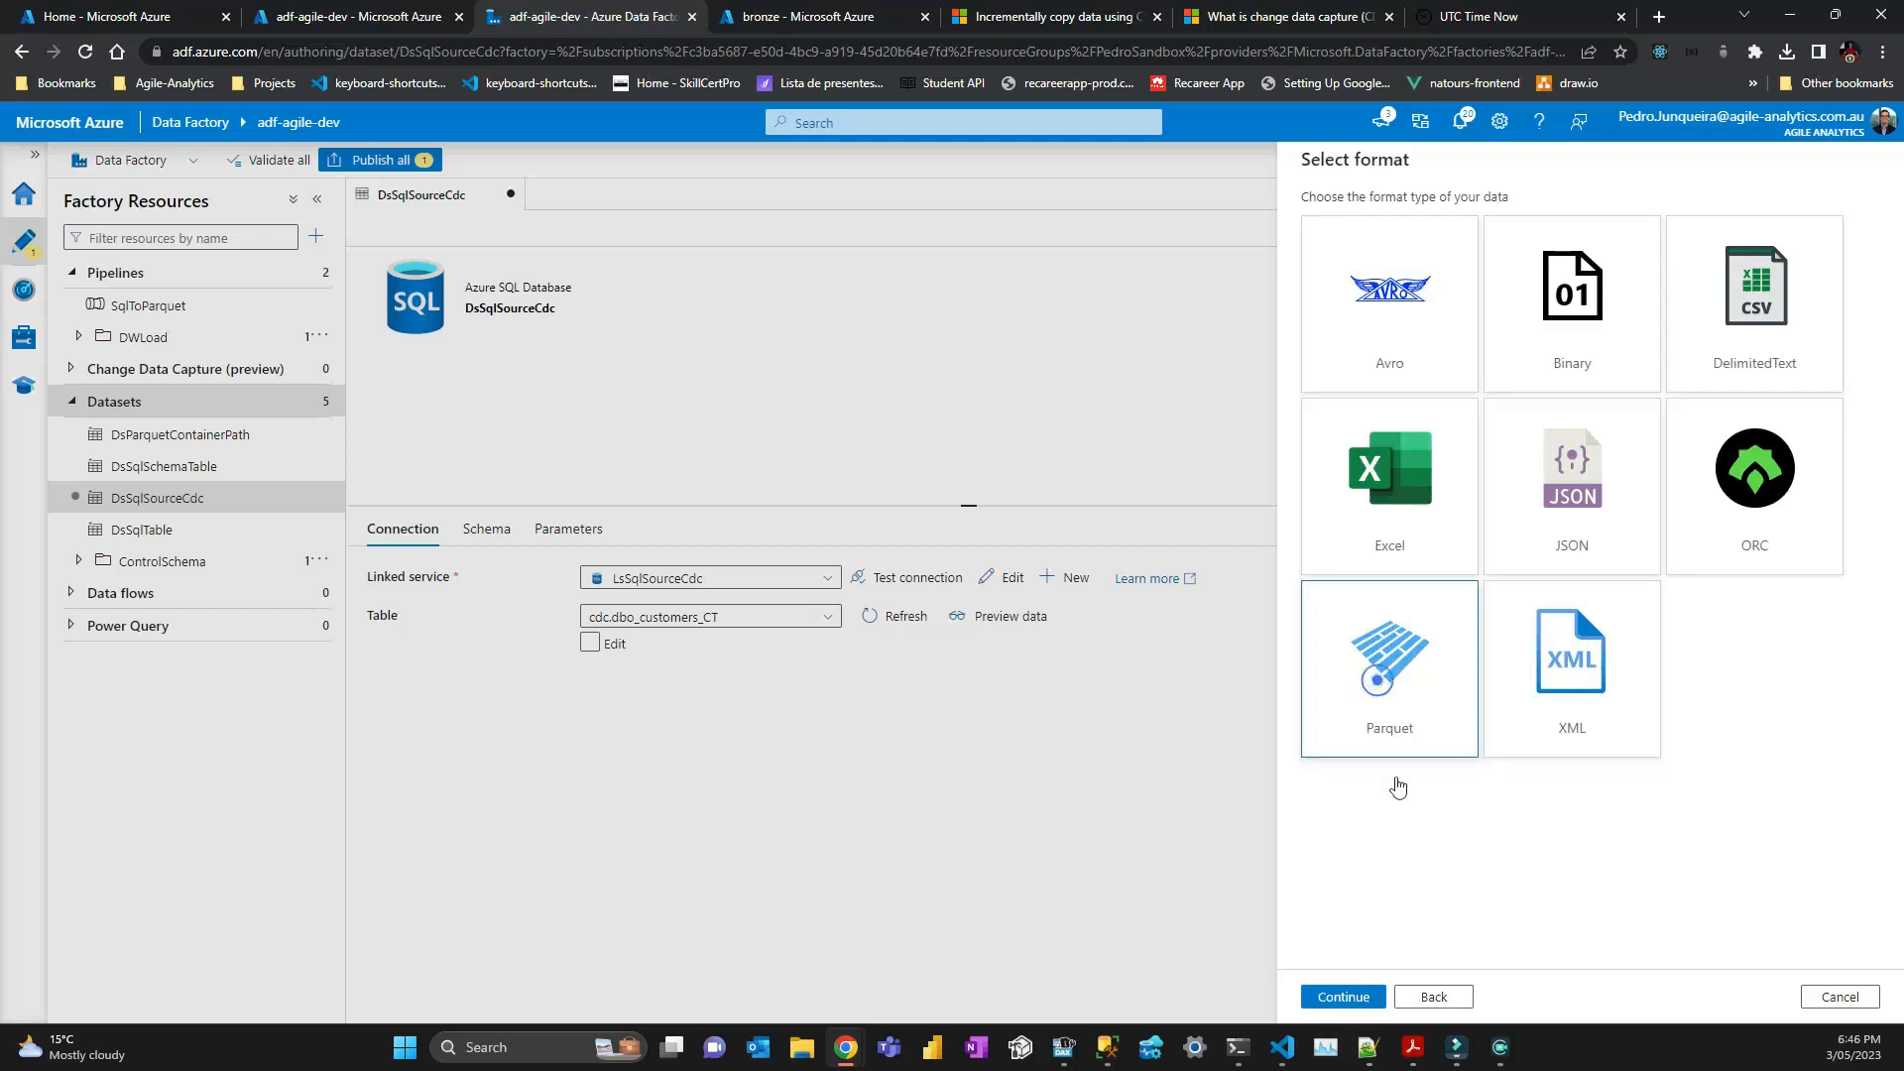
click(1339, 996)
Name the Parquet dataset DsBlobSinkCdc and assign it the linked service LsBlobSinkCdc.
click(1415, 222)
key(ctrl+a)
text(Ds)
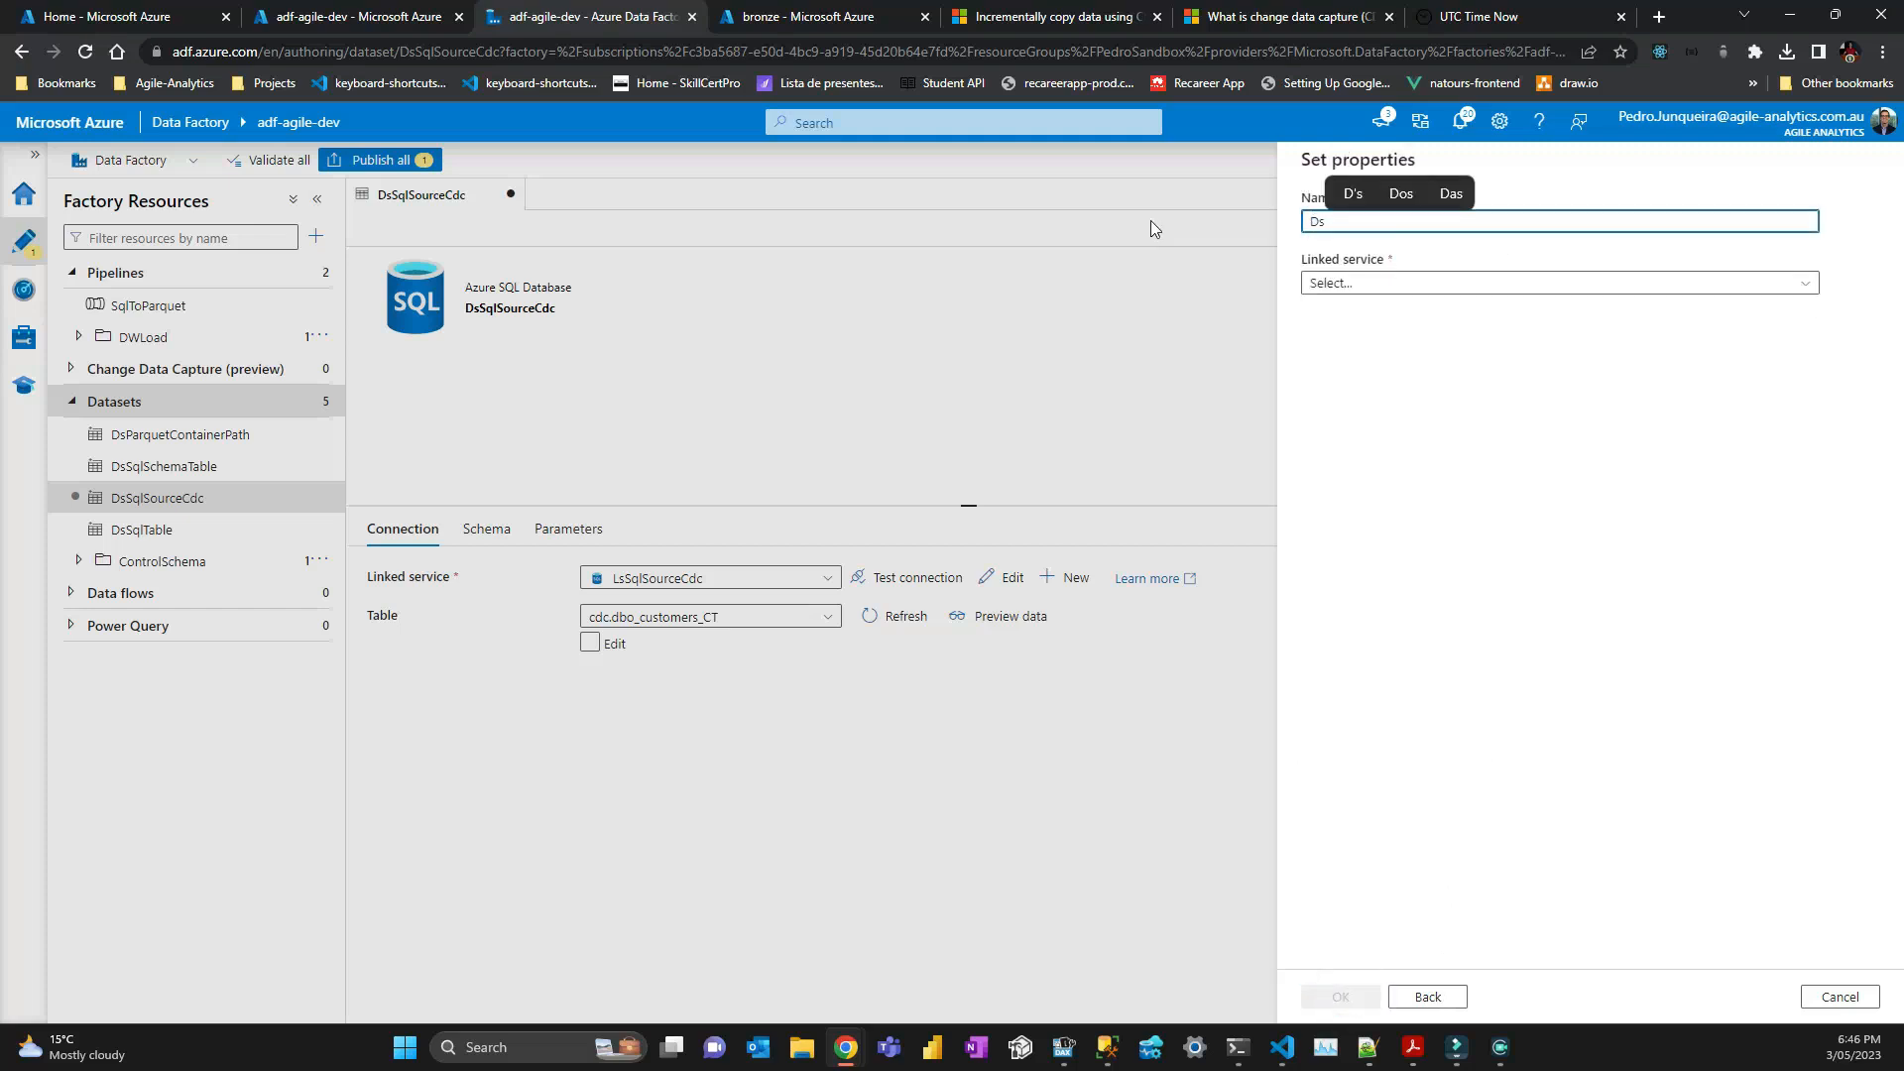
text(La)
key(BackSpace)
key(BackSpace)
key(BackSpace)
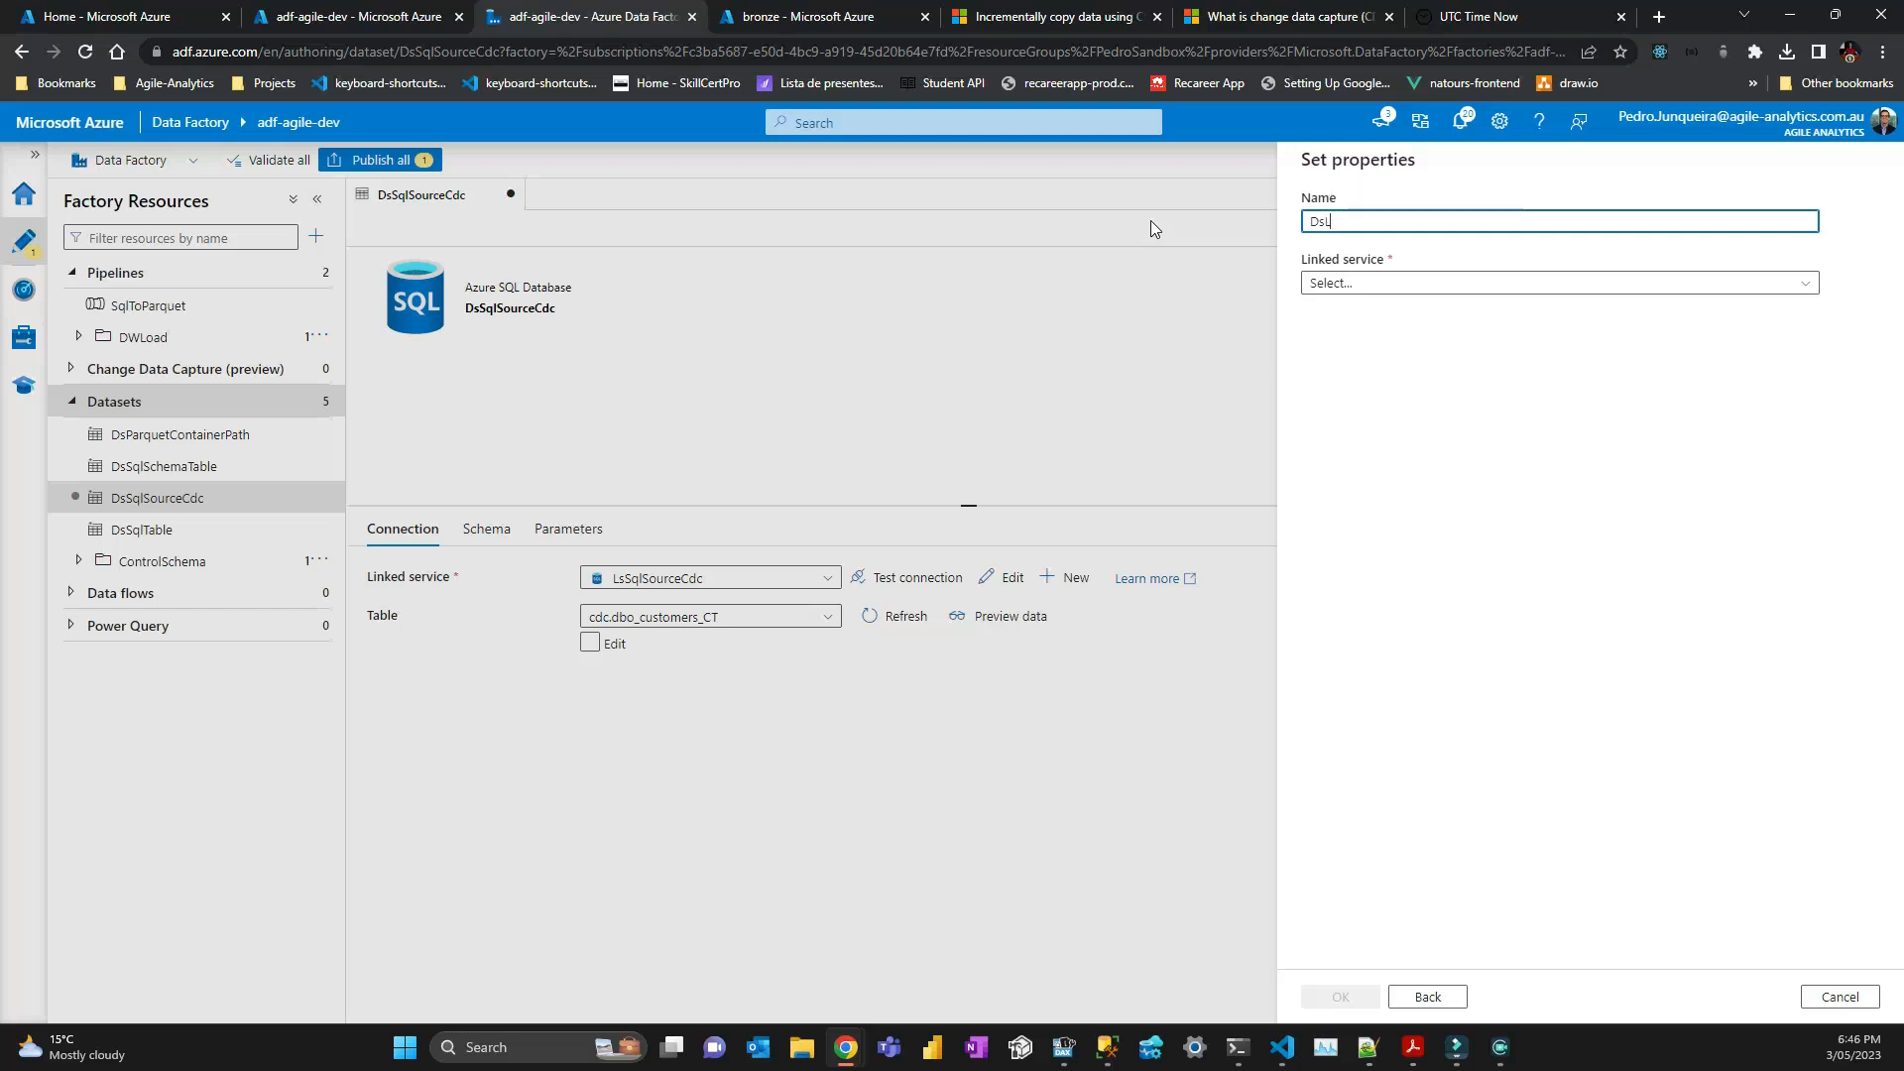
text(Blob)
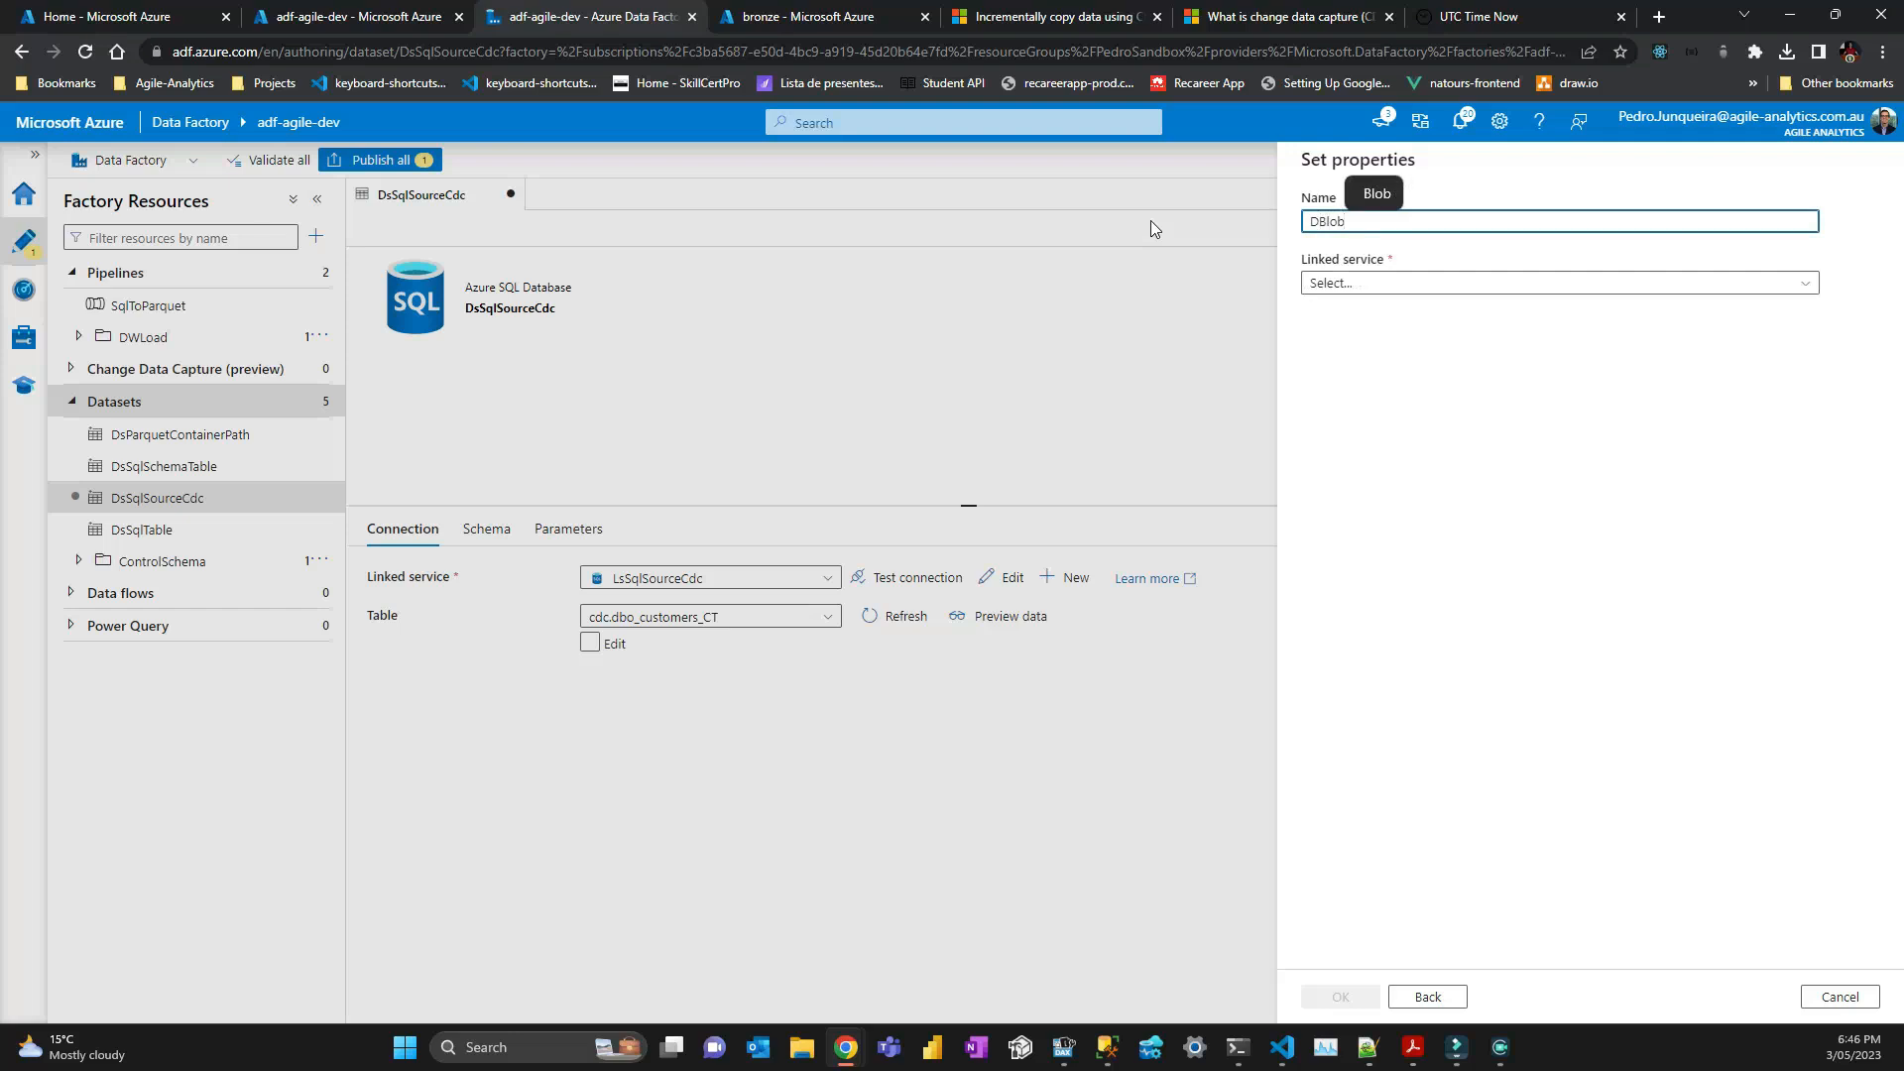
key(BackSpace)
key(BackSpace)
key(BackSpace)
key(BackSpace)
text(sBlob)
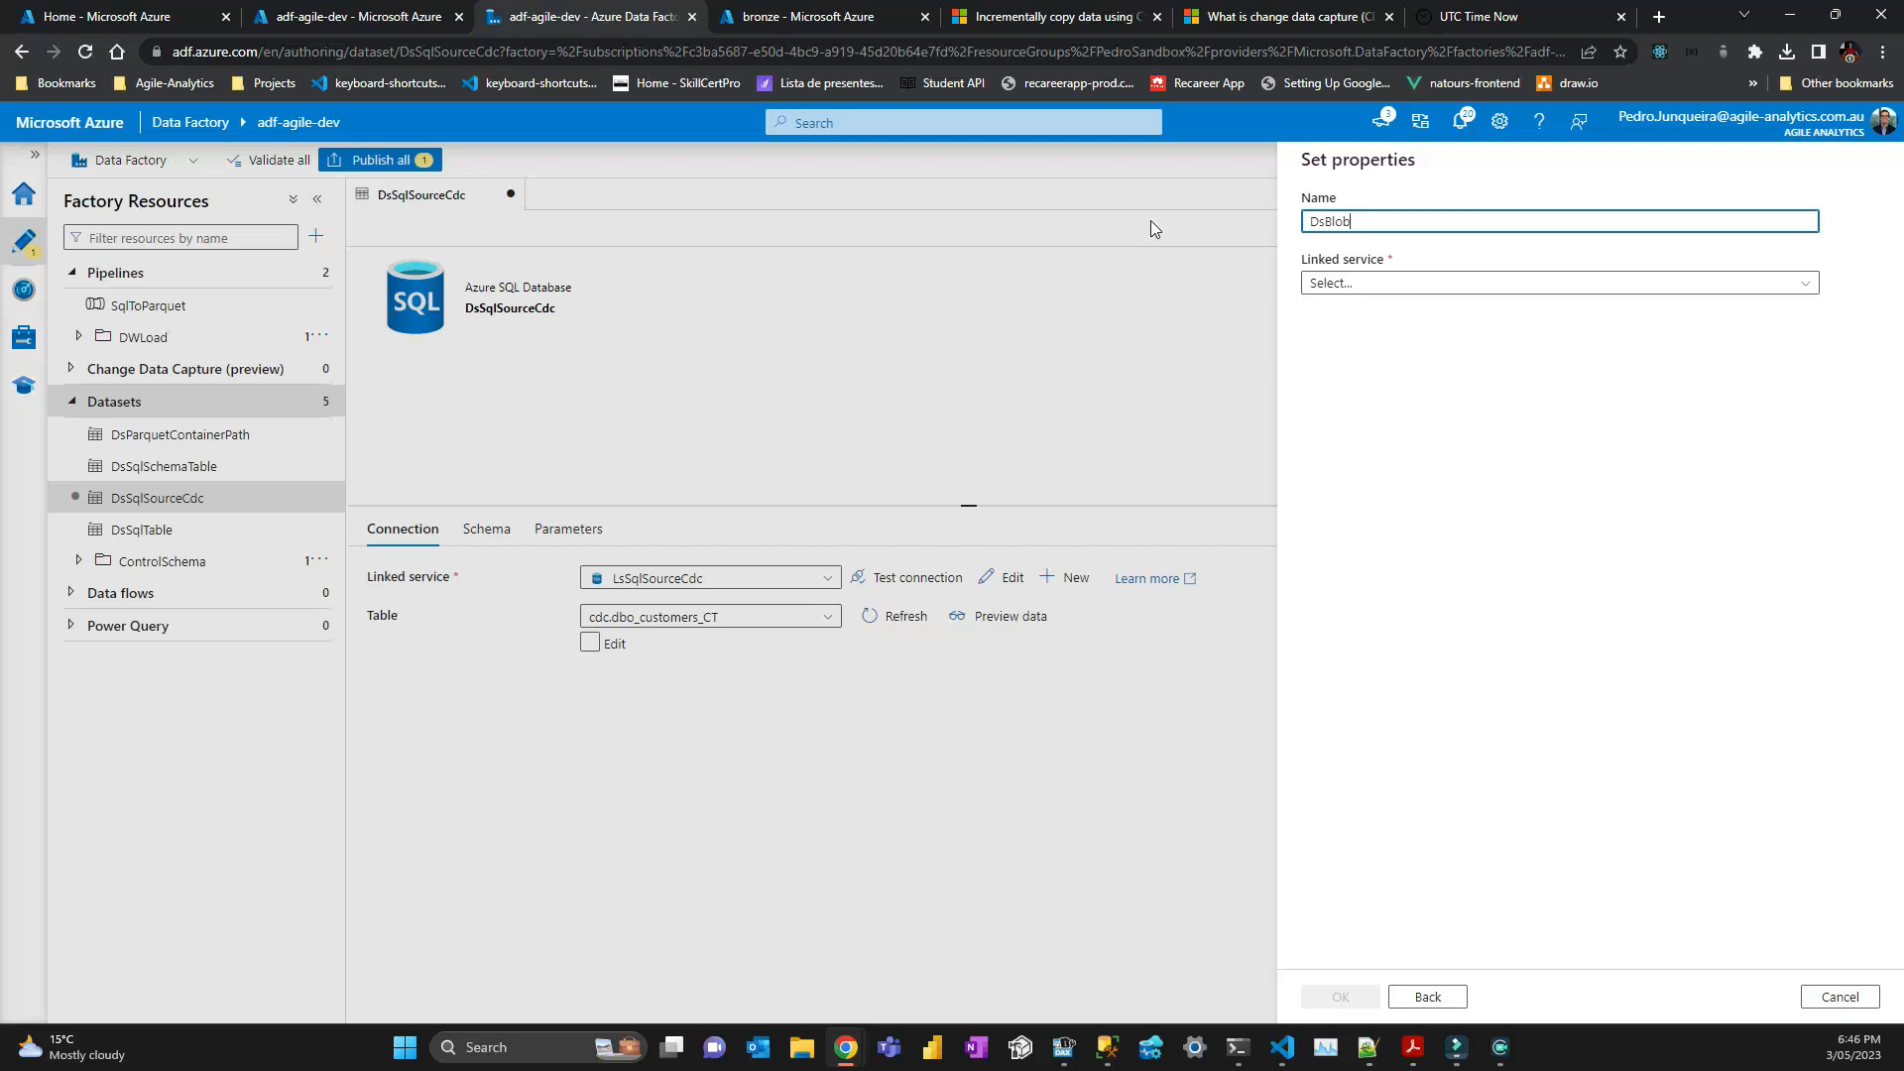
text(SinkCdc)
click(1372, 284)
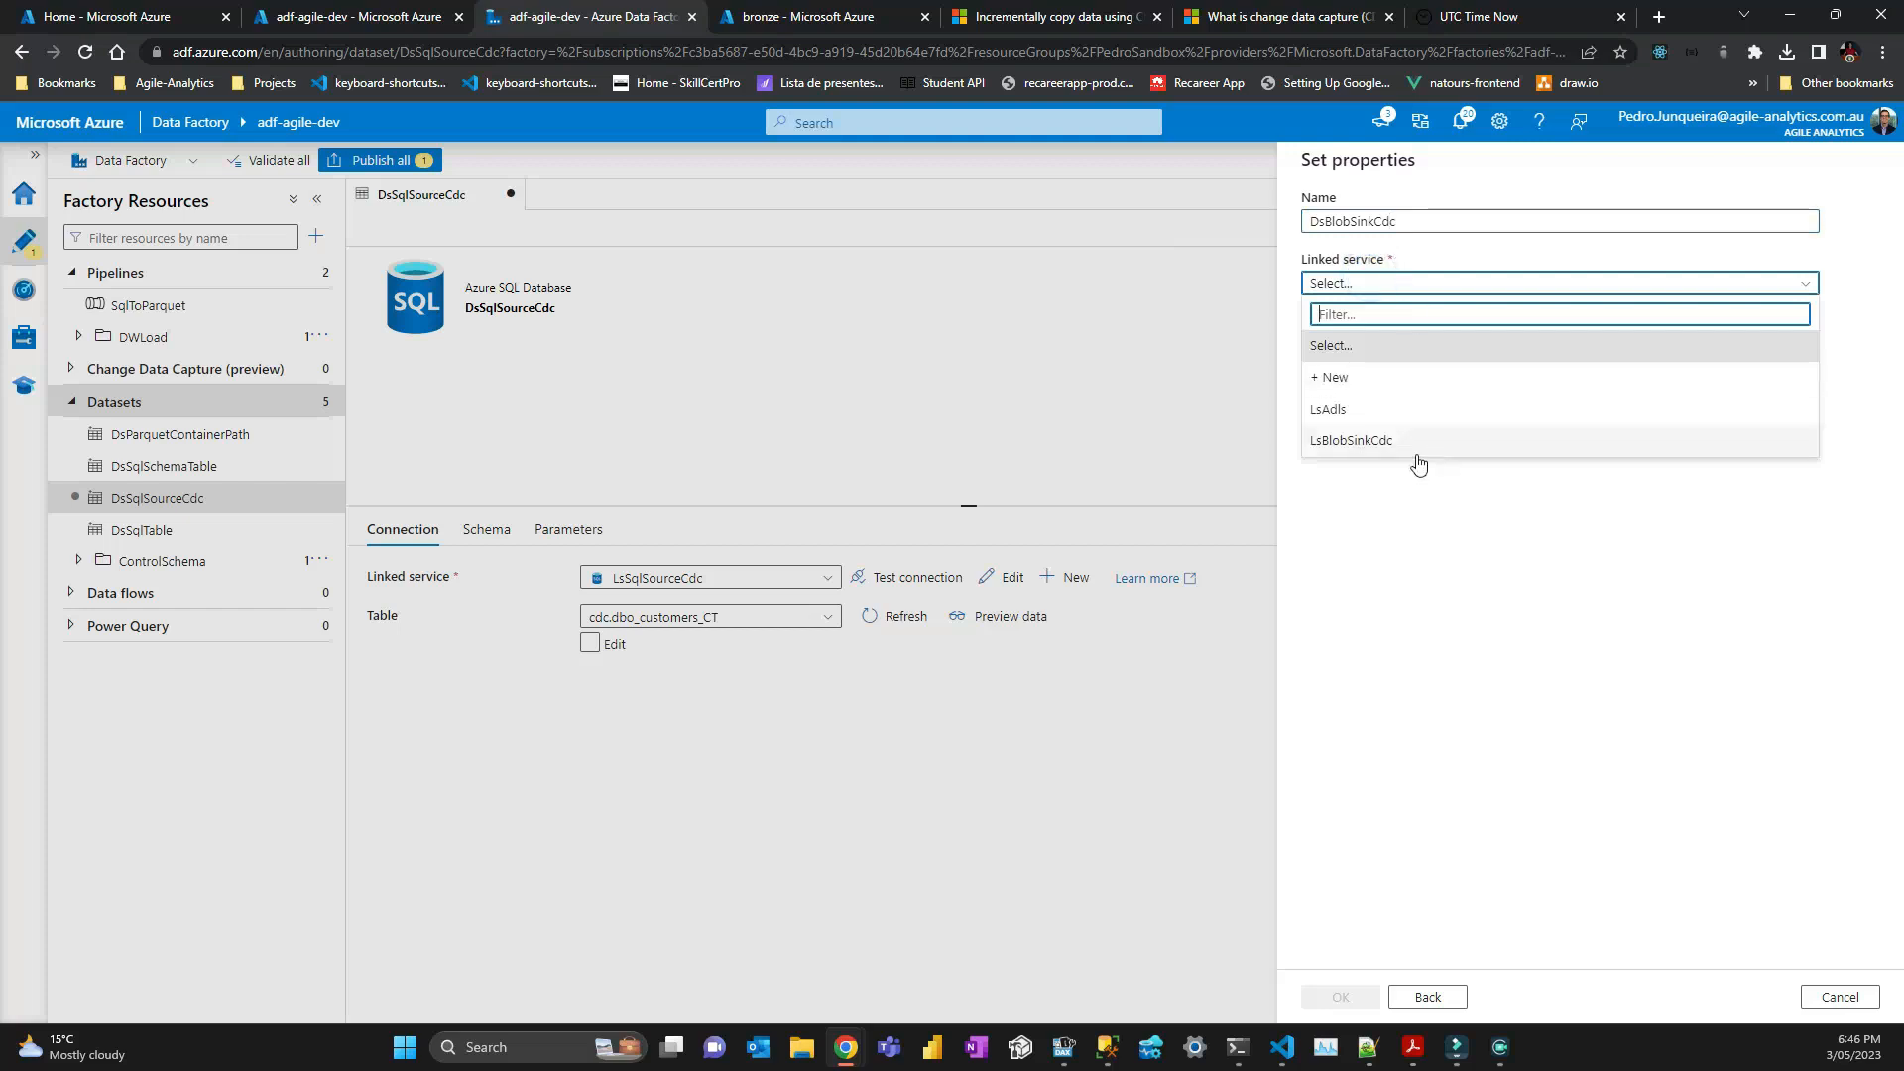
click(1347, 442)
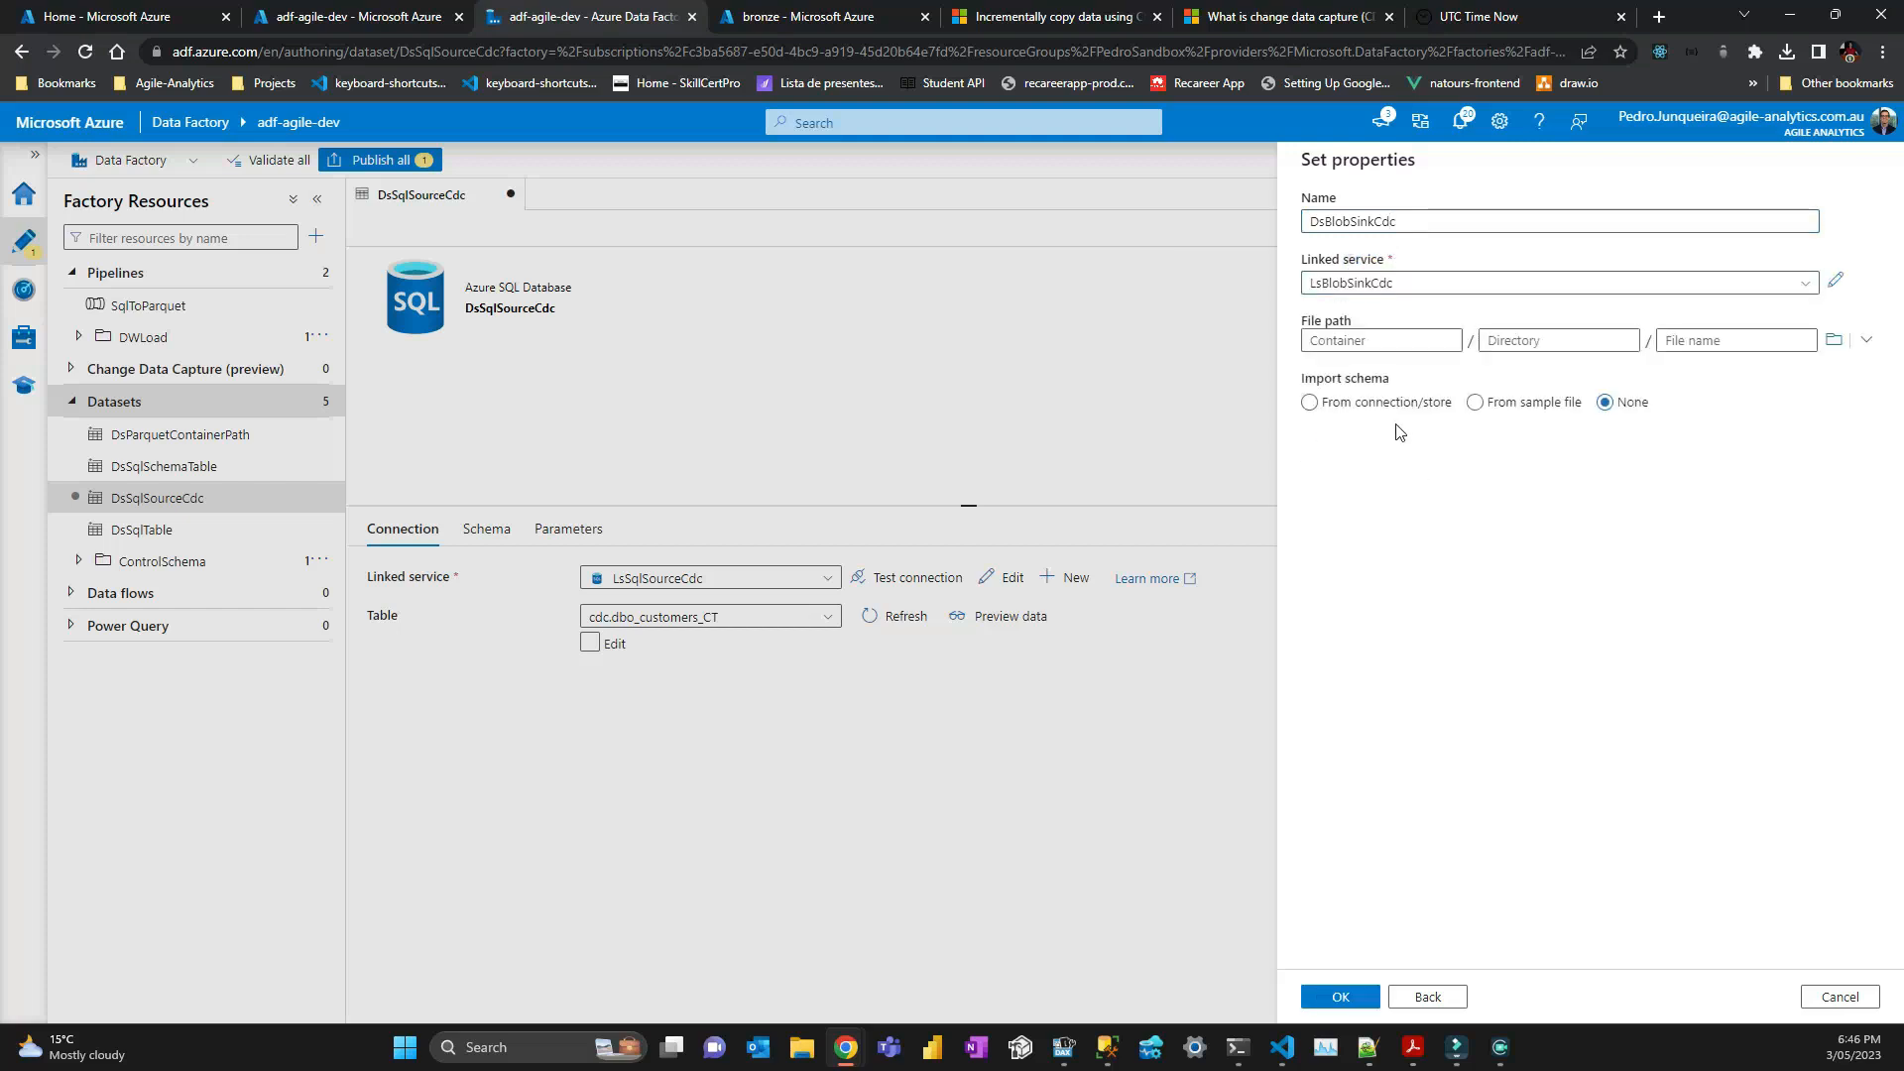
Set the file path container to bronze and create the Parquet sink dataset.
click(1369, 340)
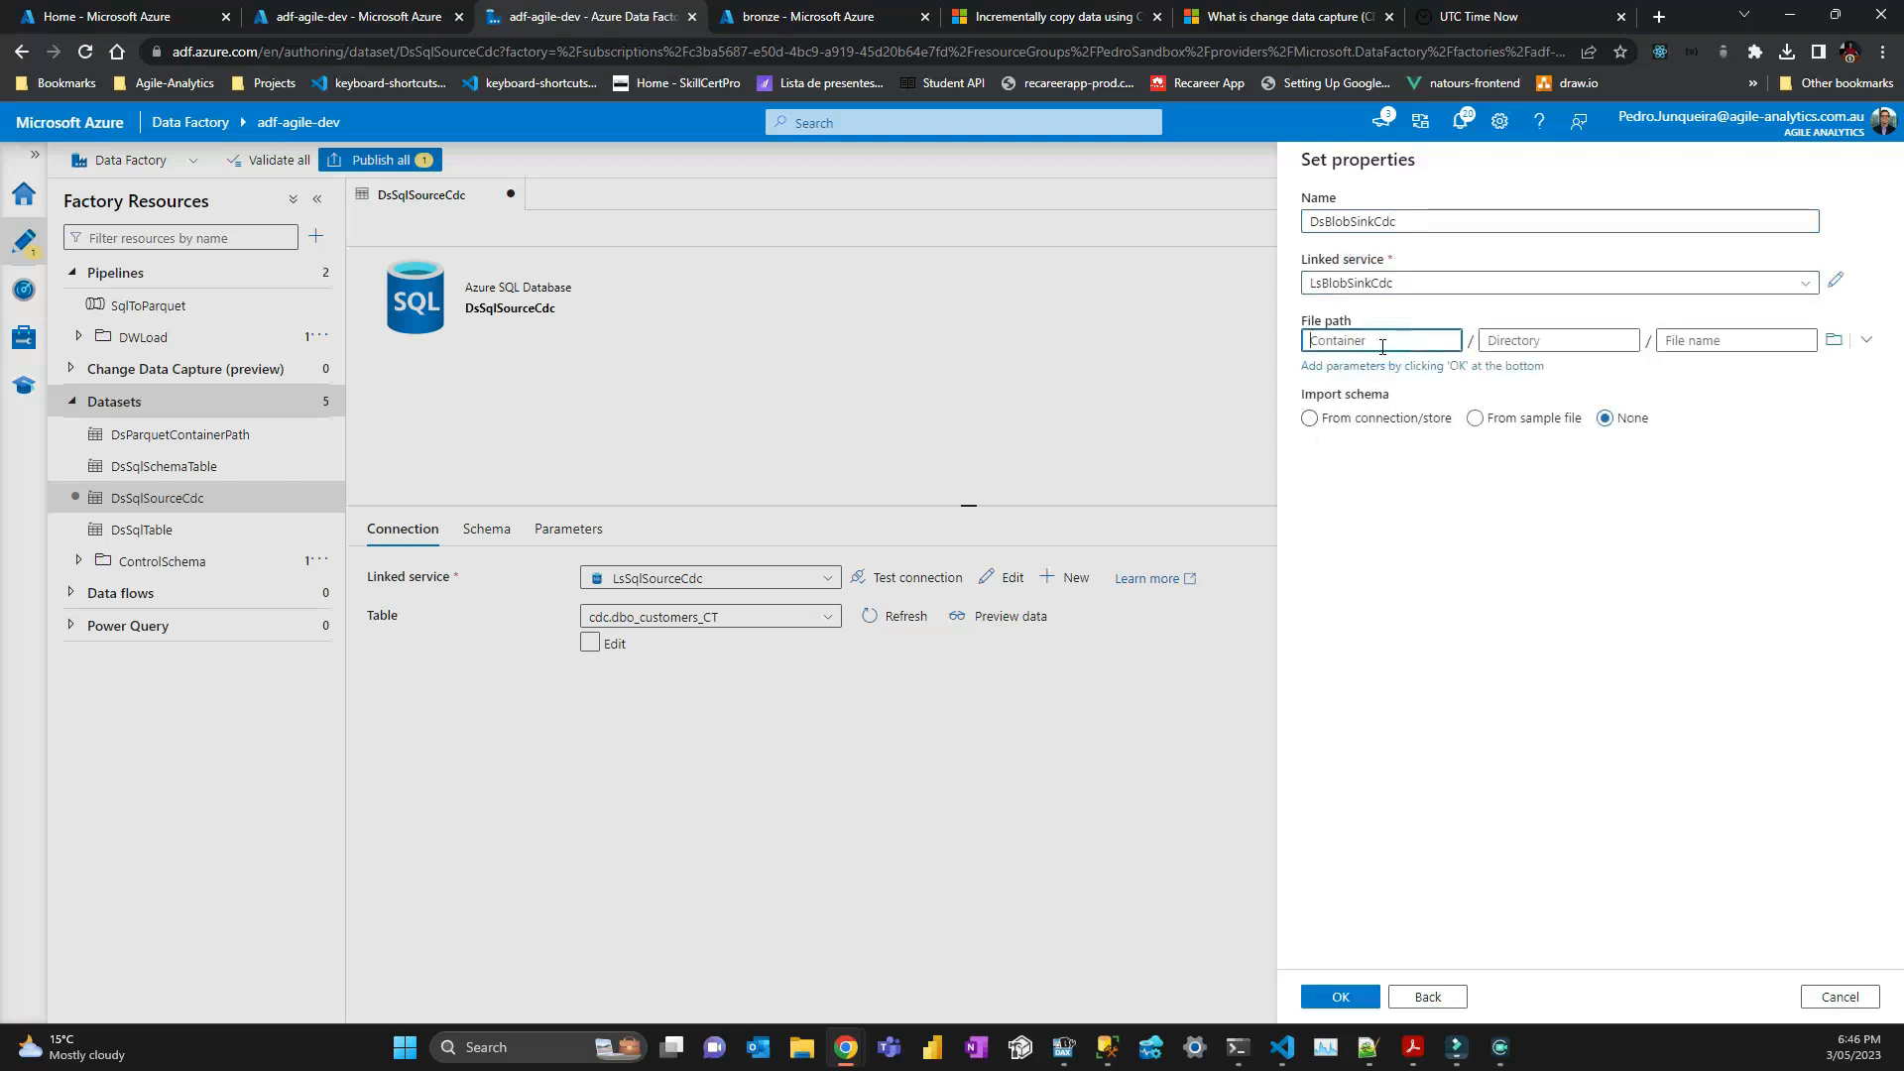
text(bronzo)
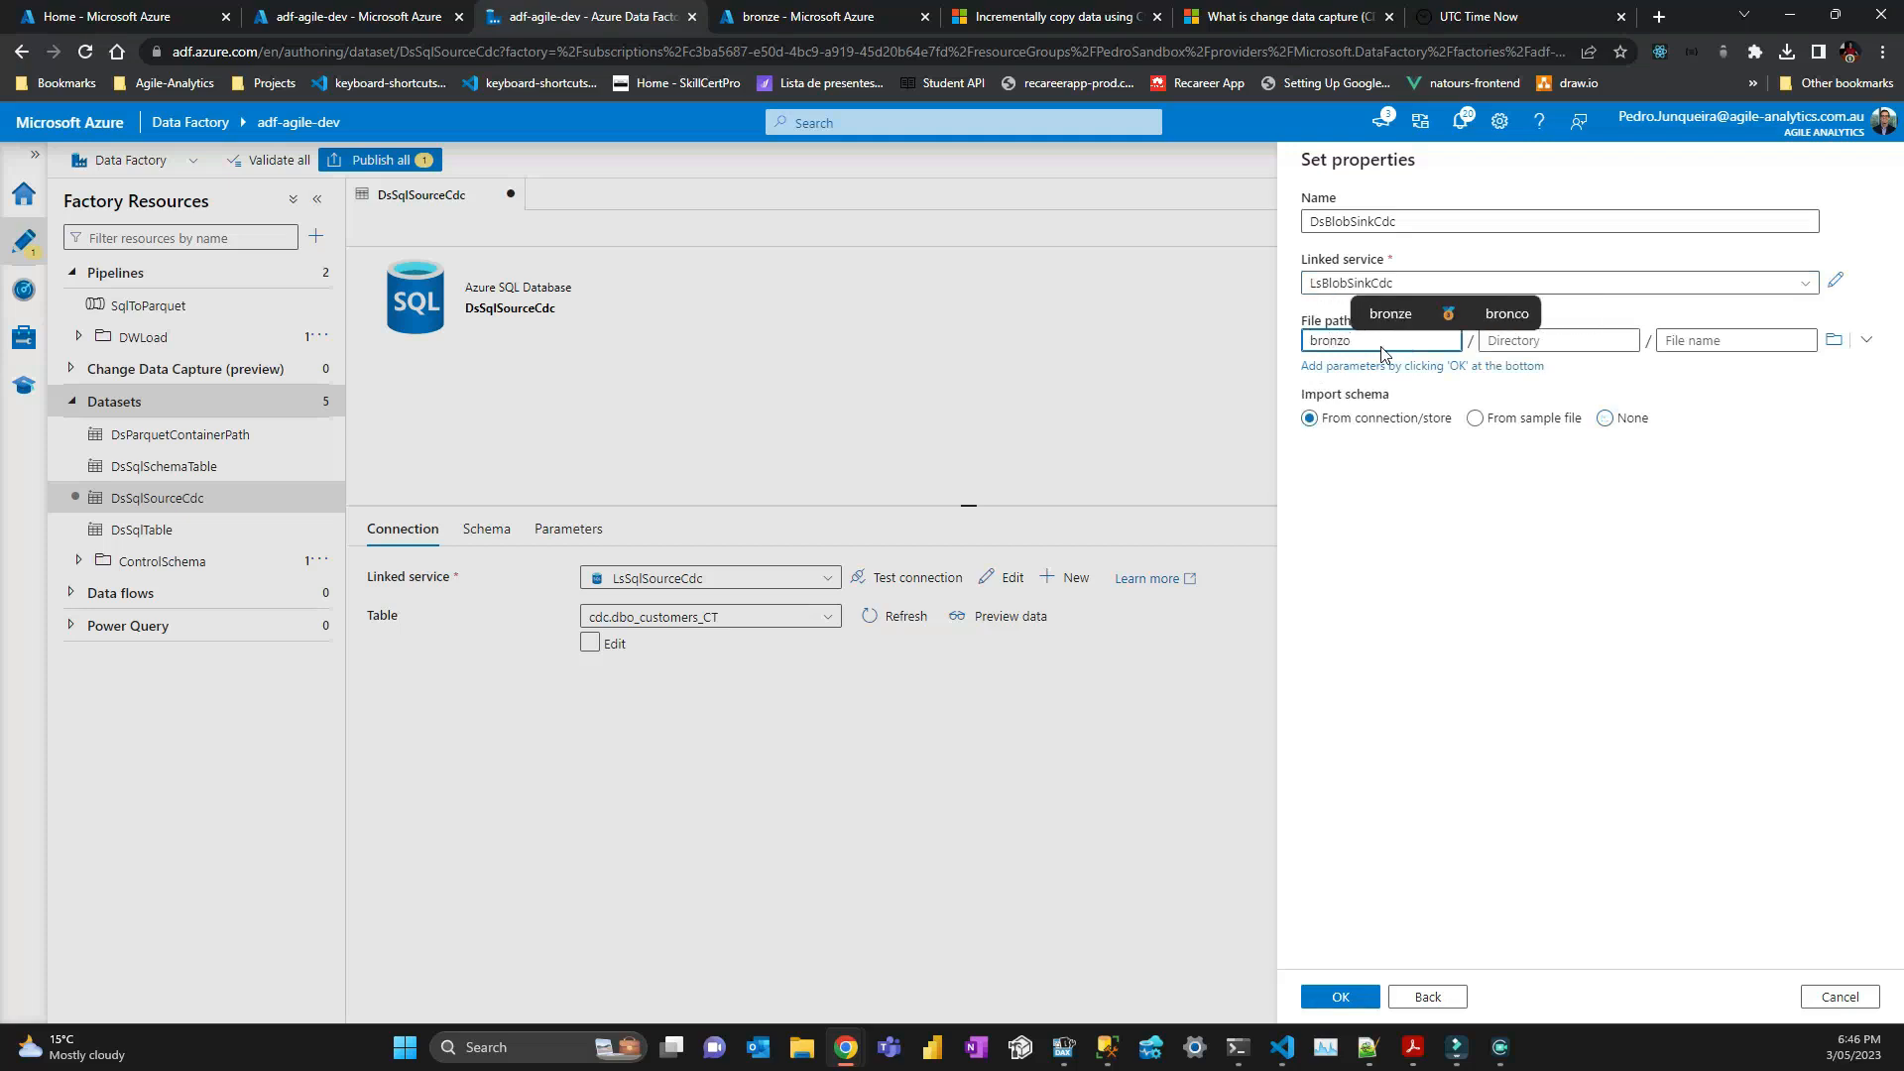
key(BackSpace)
text(e)
click(1476, 661)
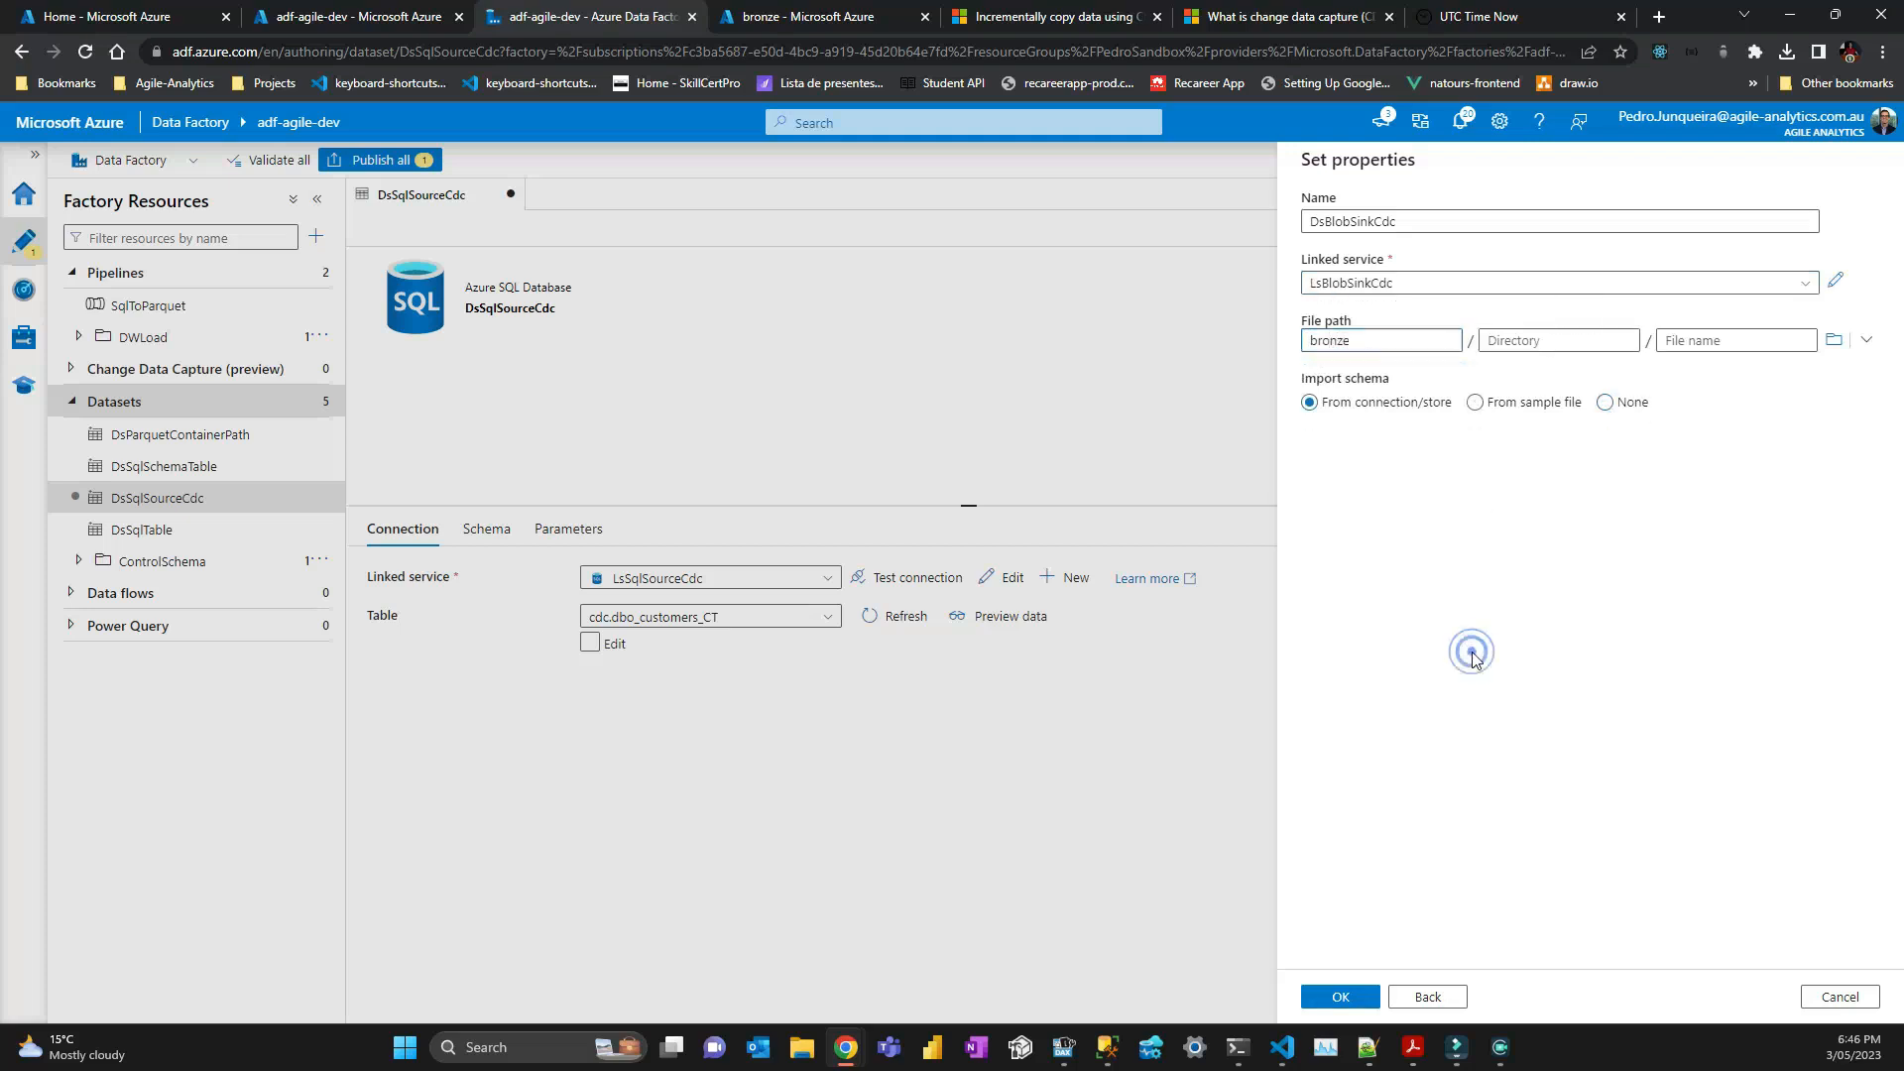
click(1350, 999)
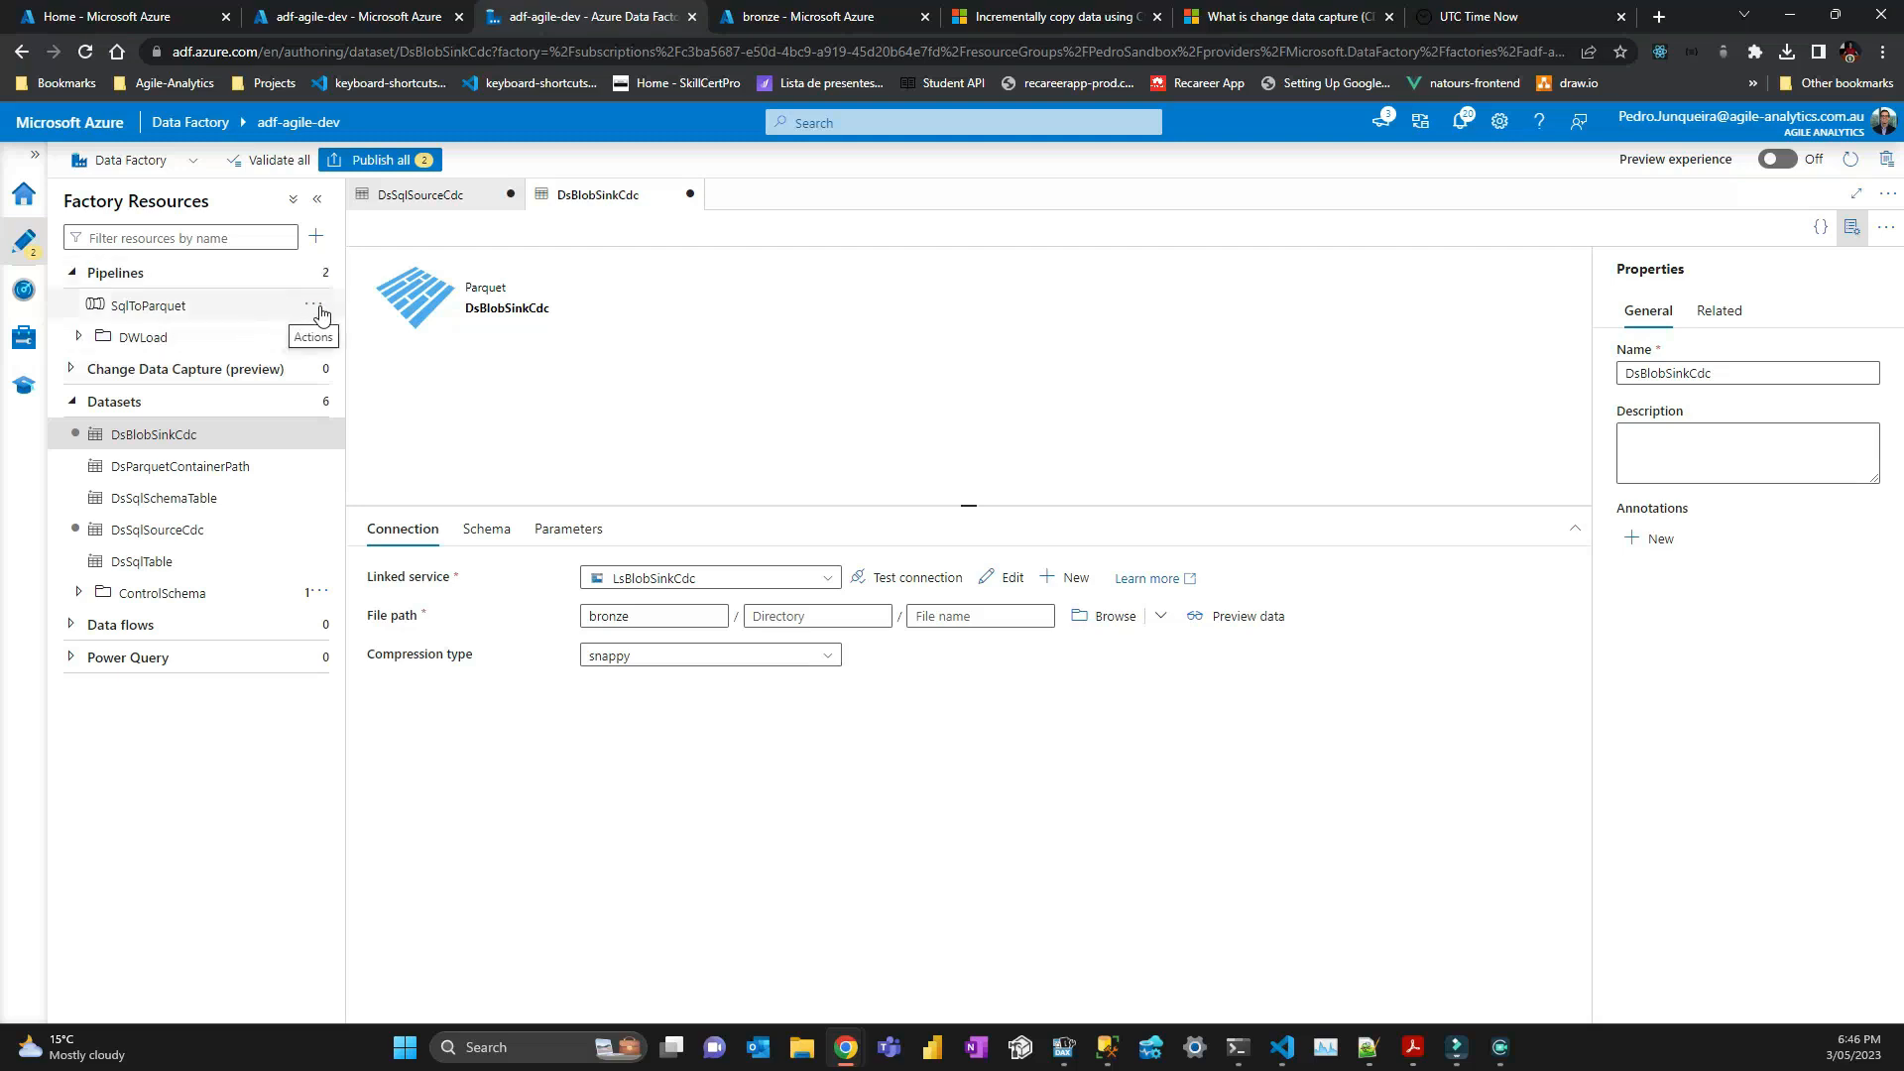
Create a new pipeline and name it incrementalCdcDemo.
click(323, 273)
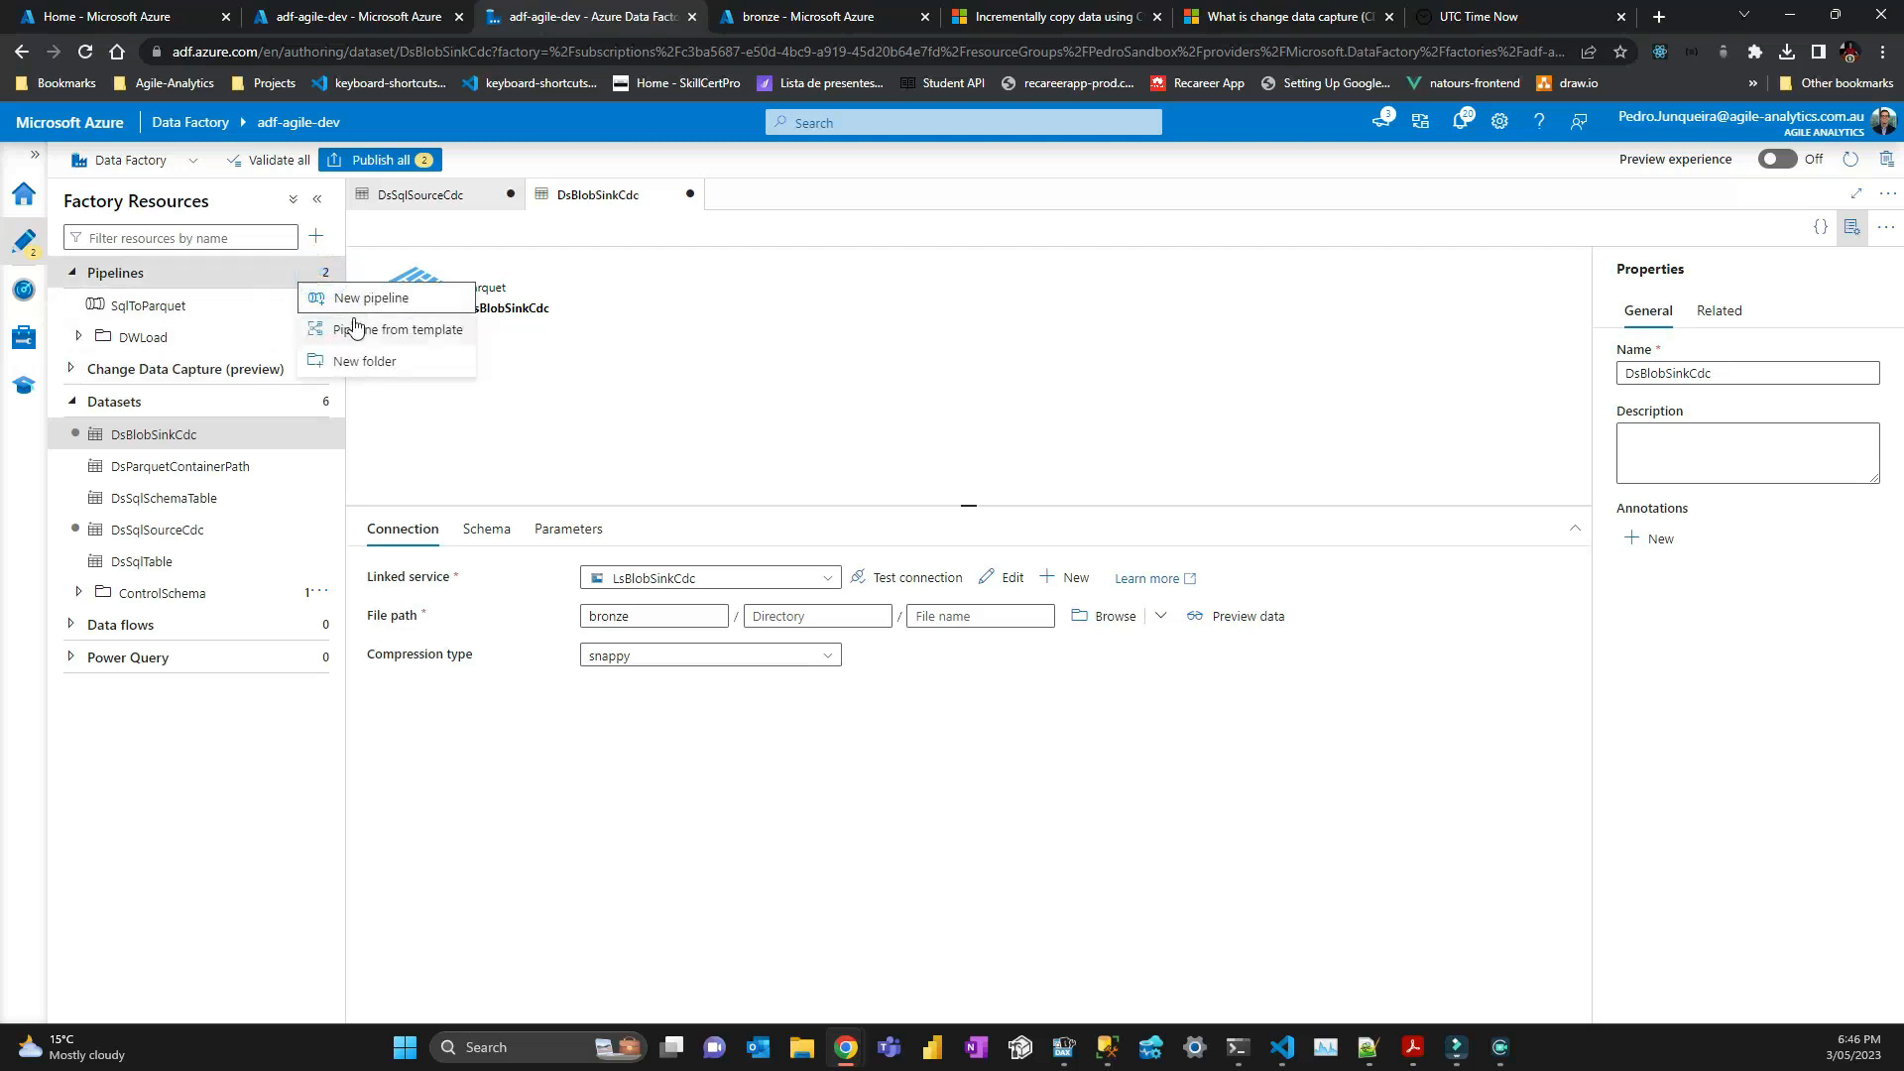
click(357, 299)
click(1756, 373)
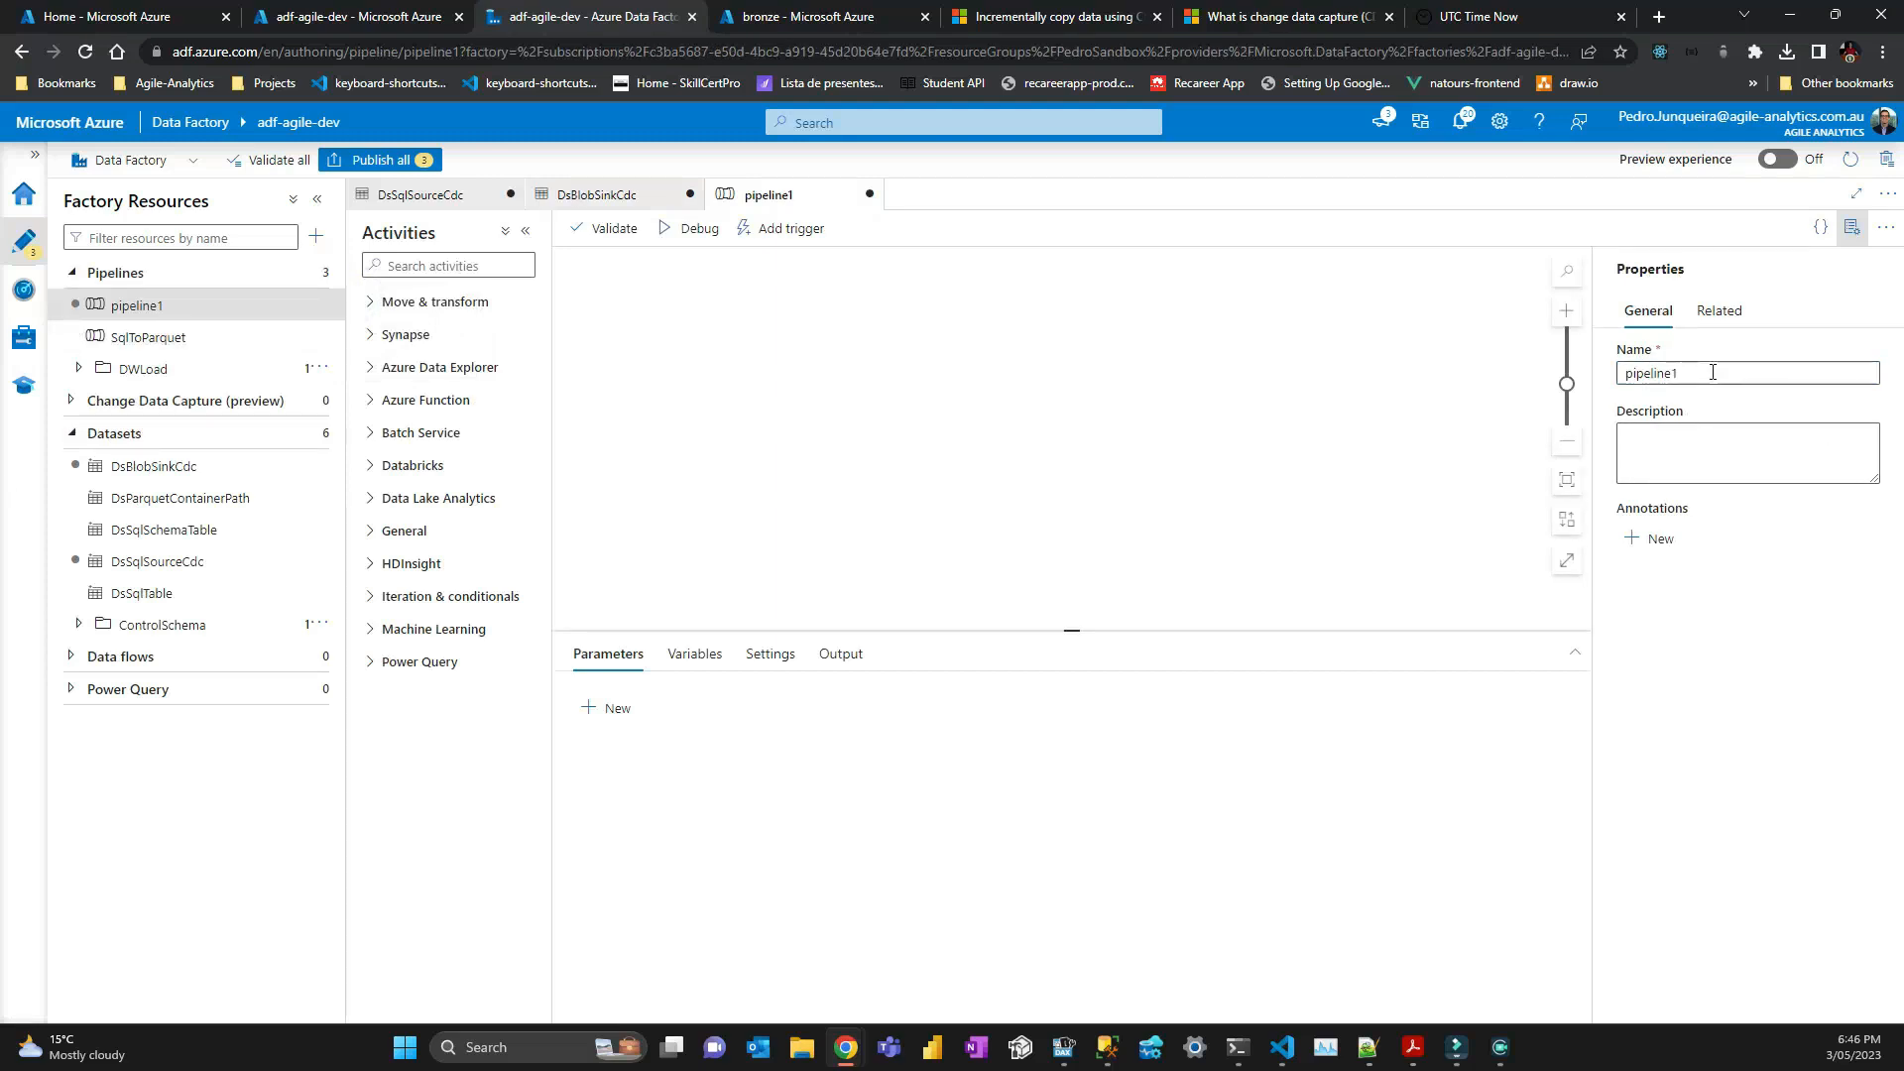
text(incrementalCdcDemo)
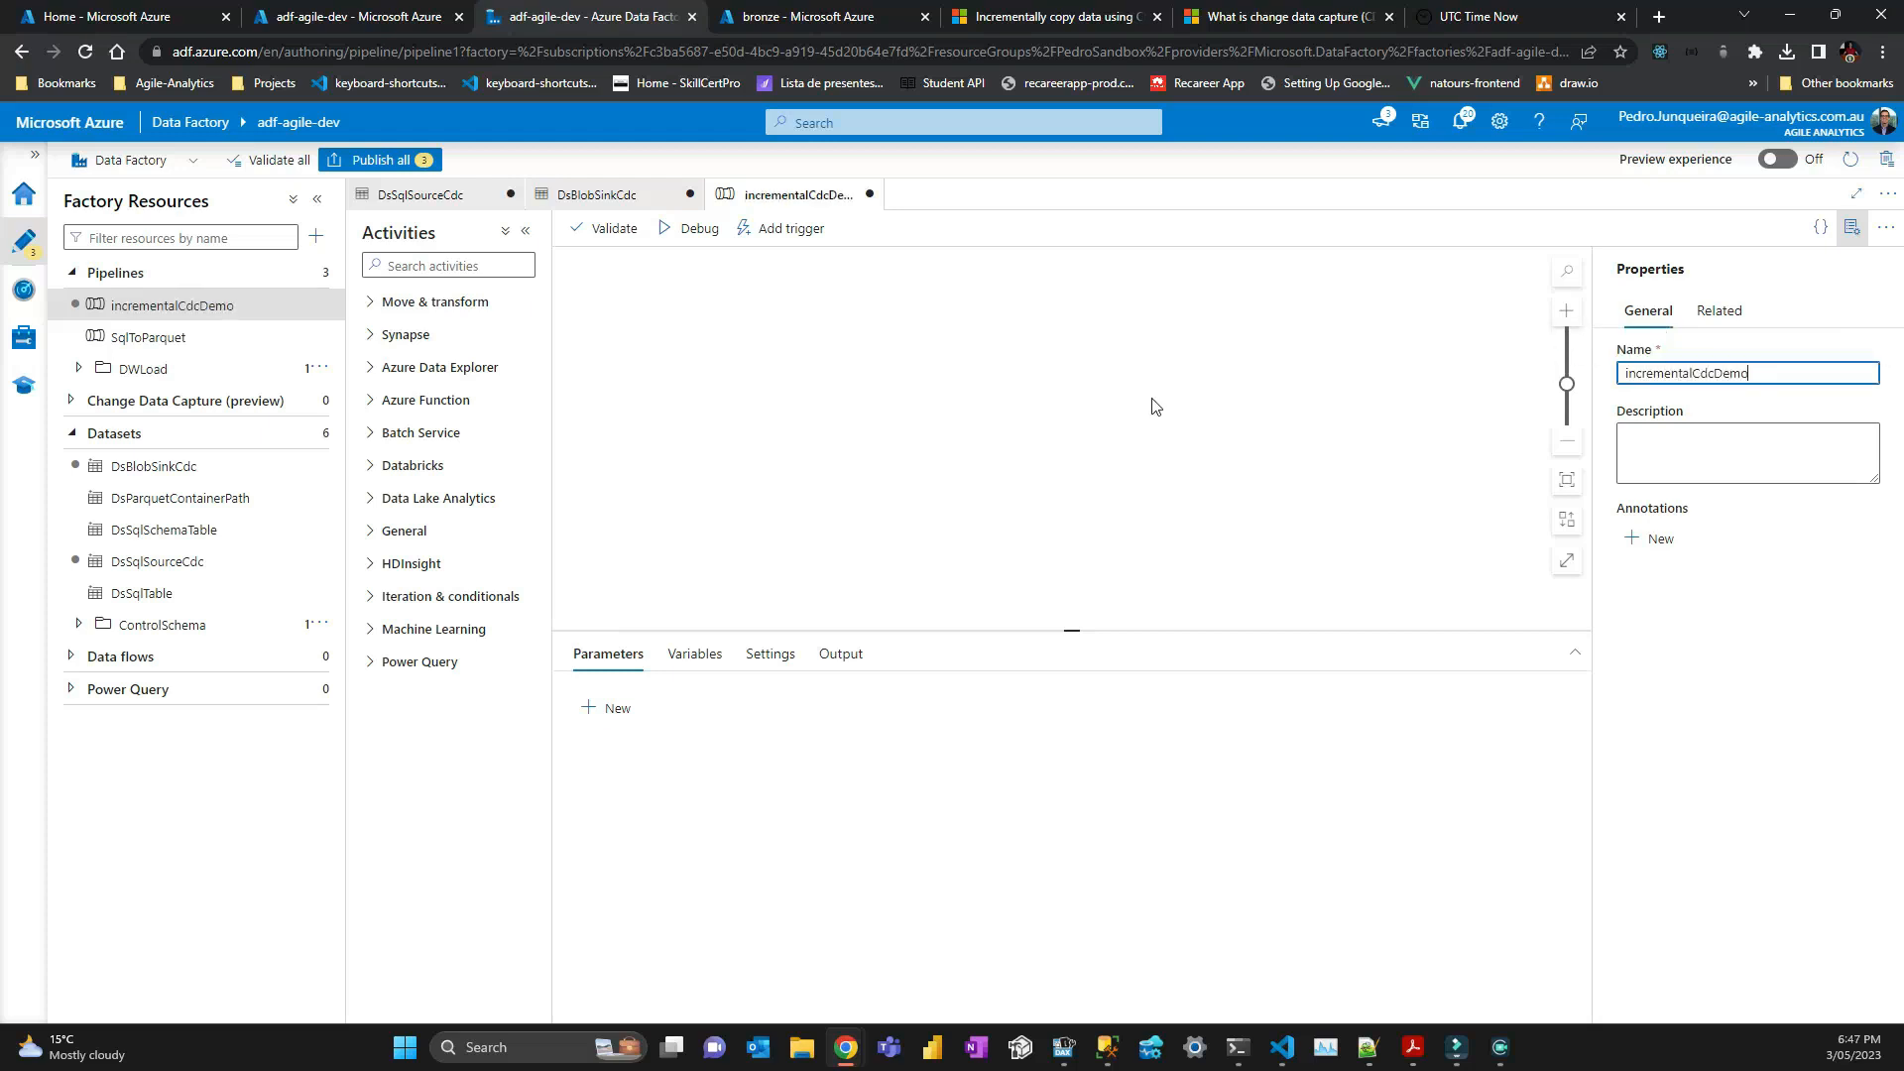
click(1153, 406)
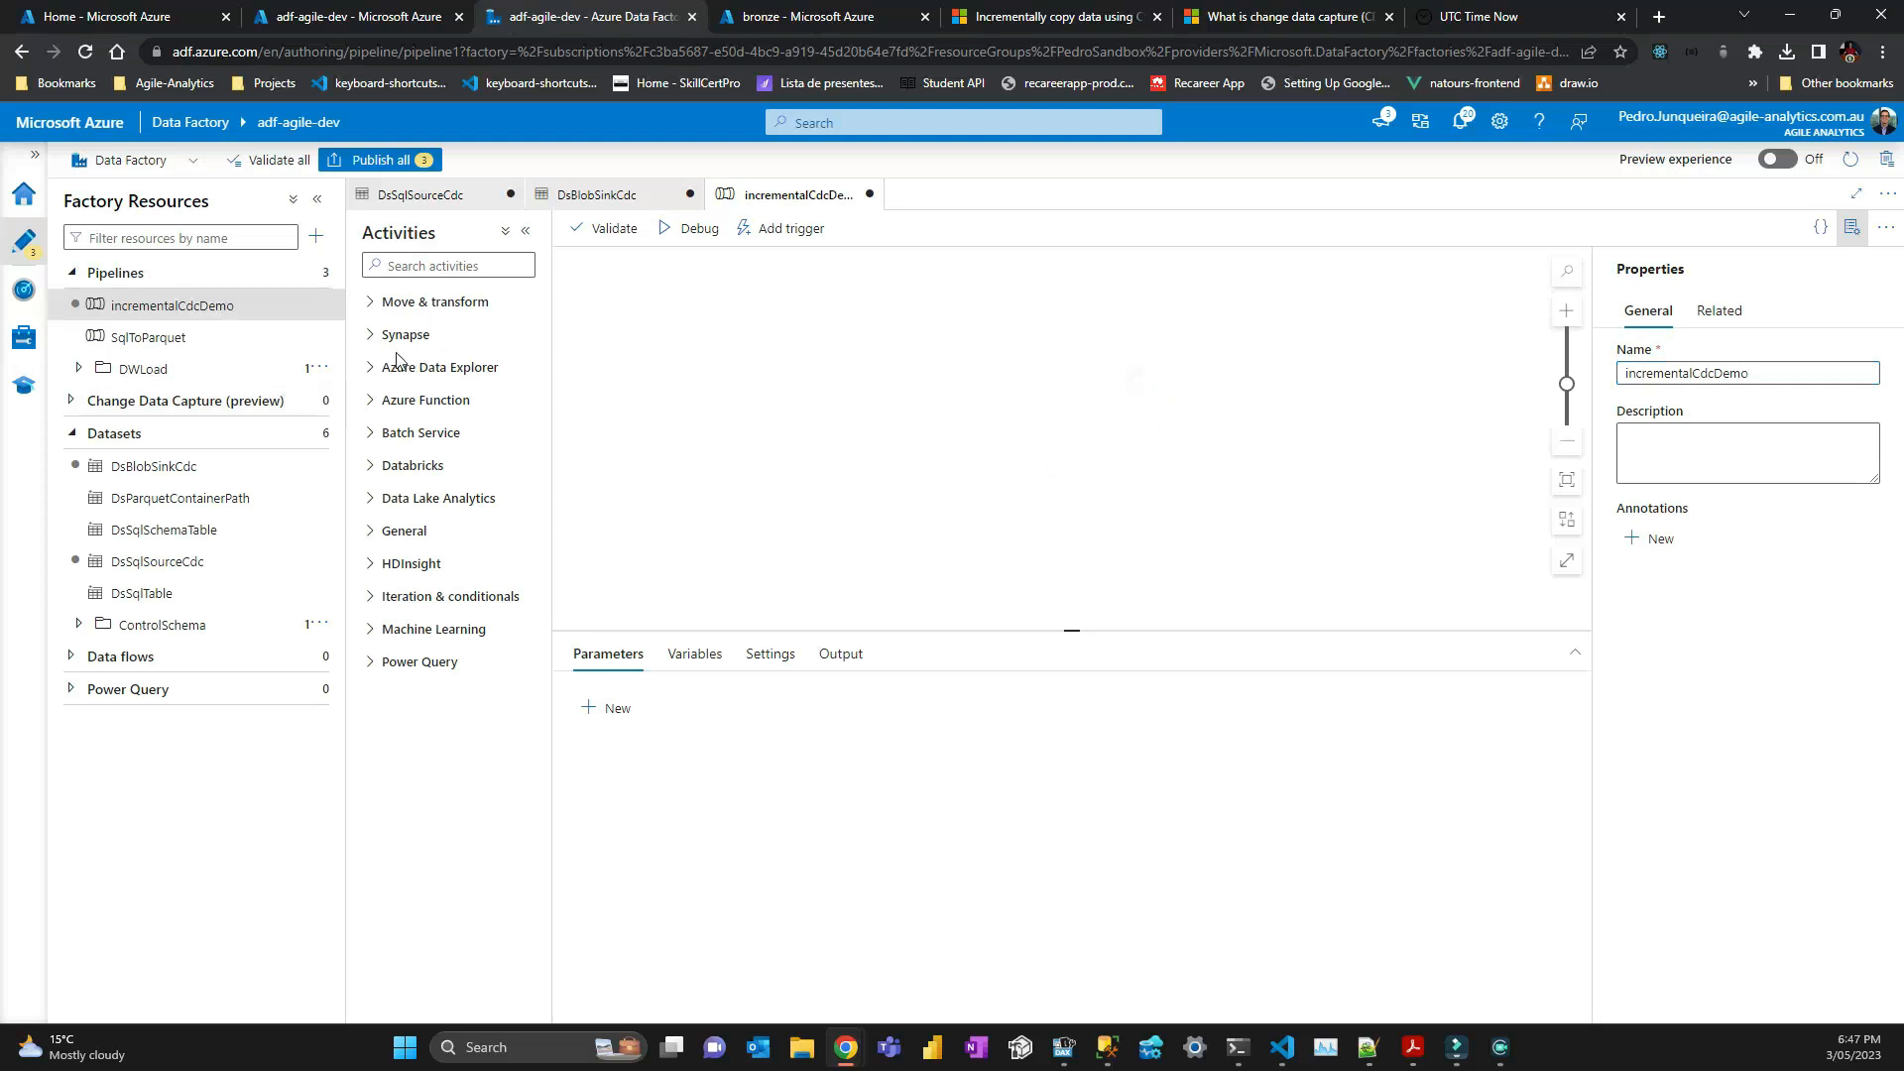
Add a Lookup activity to the incrementalCdcDemo pipeline and name it GetChangeCount.
click(386, 536)
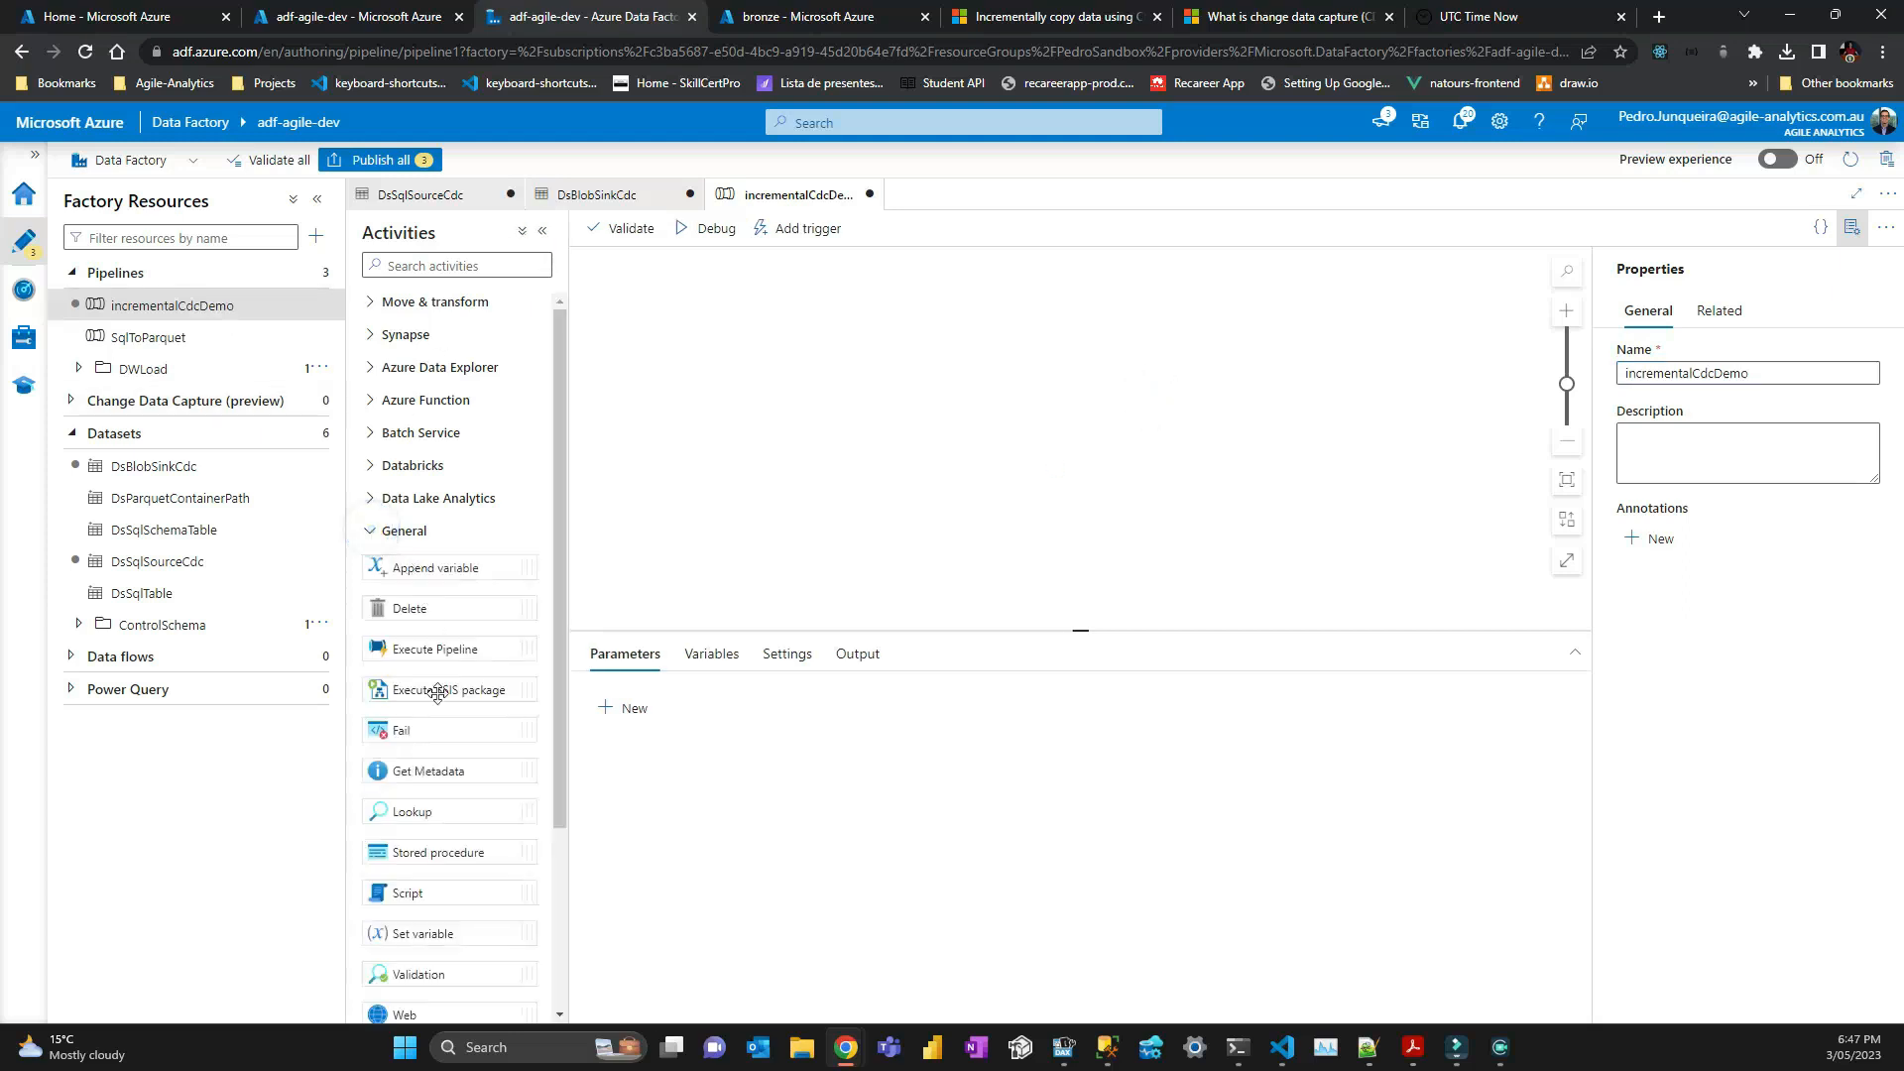
drag(451, 806, 763, 397)
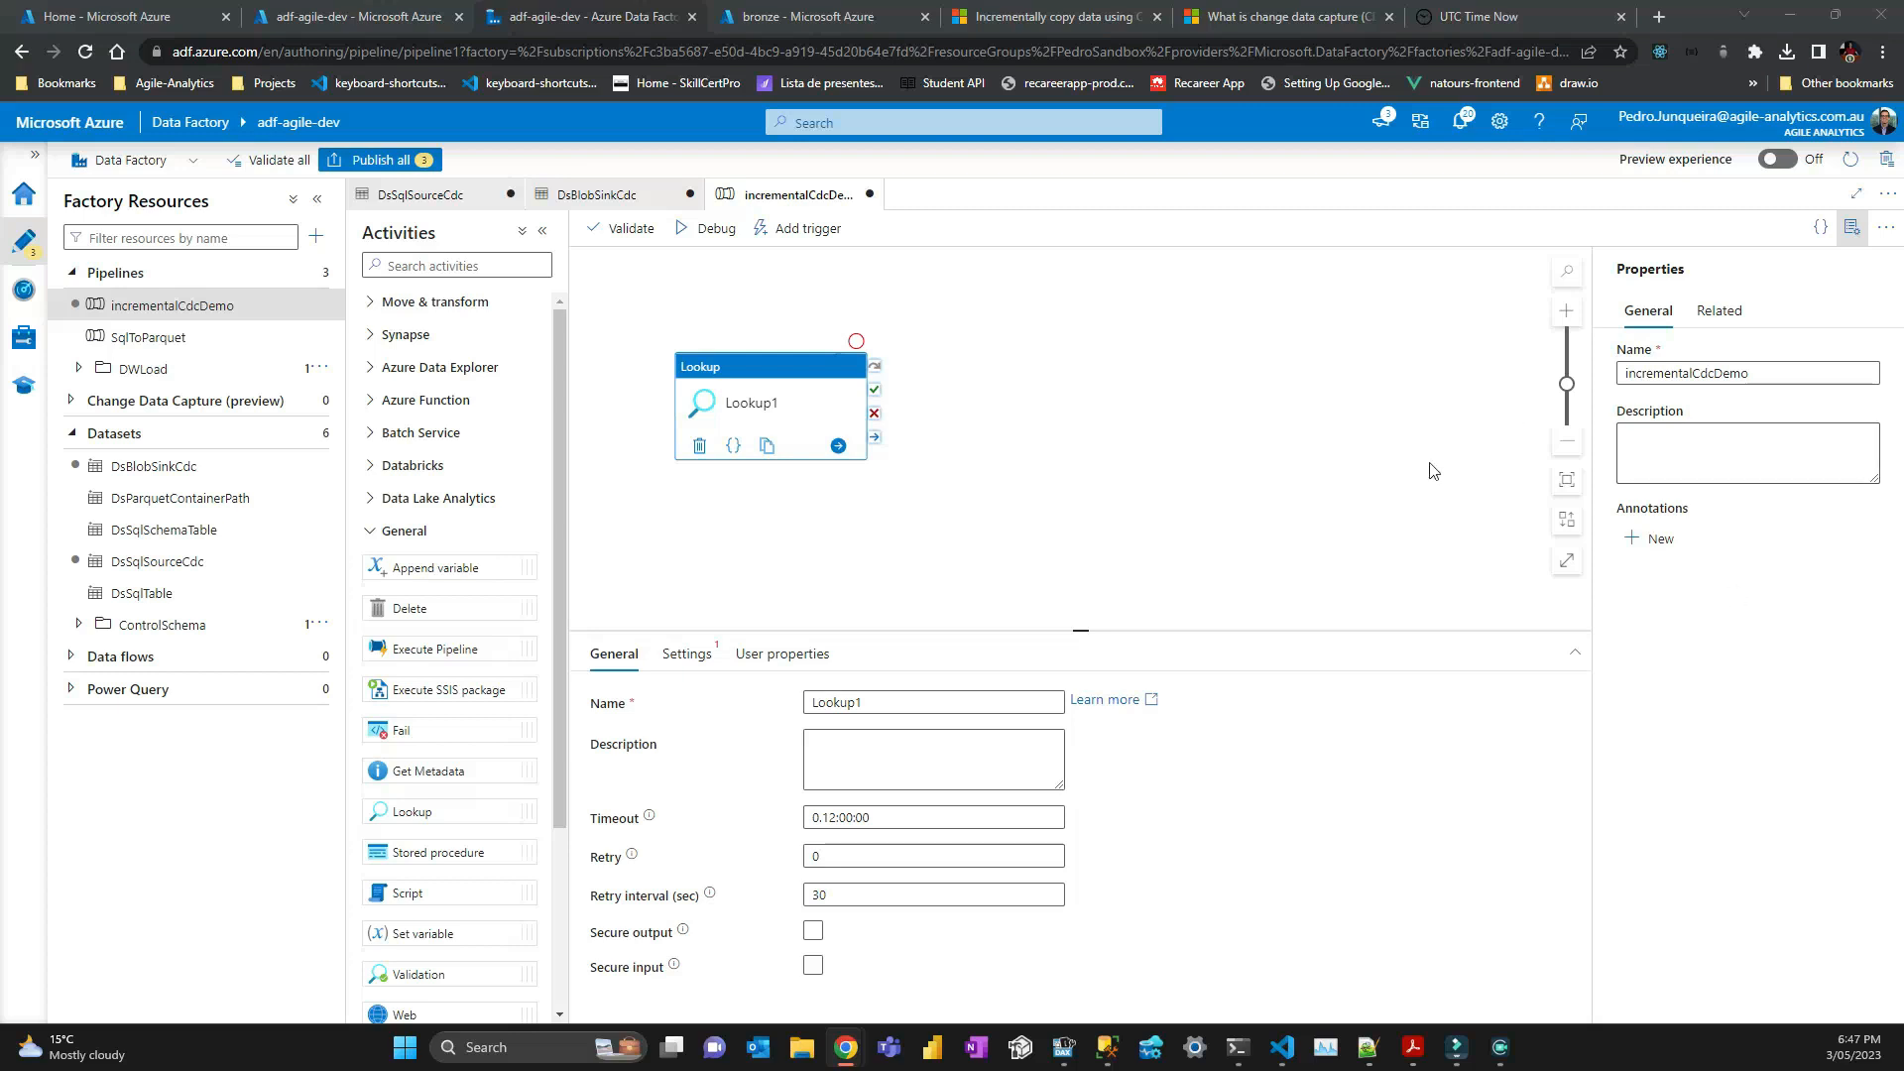
drag(774, 387, 938, 379)
click(1778, 372)
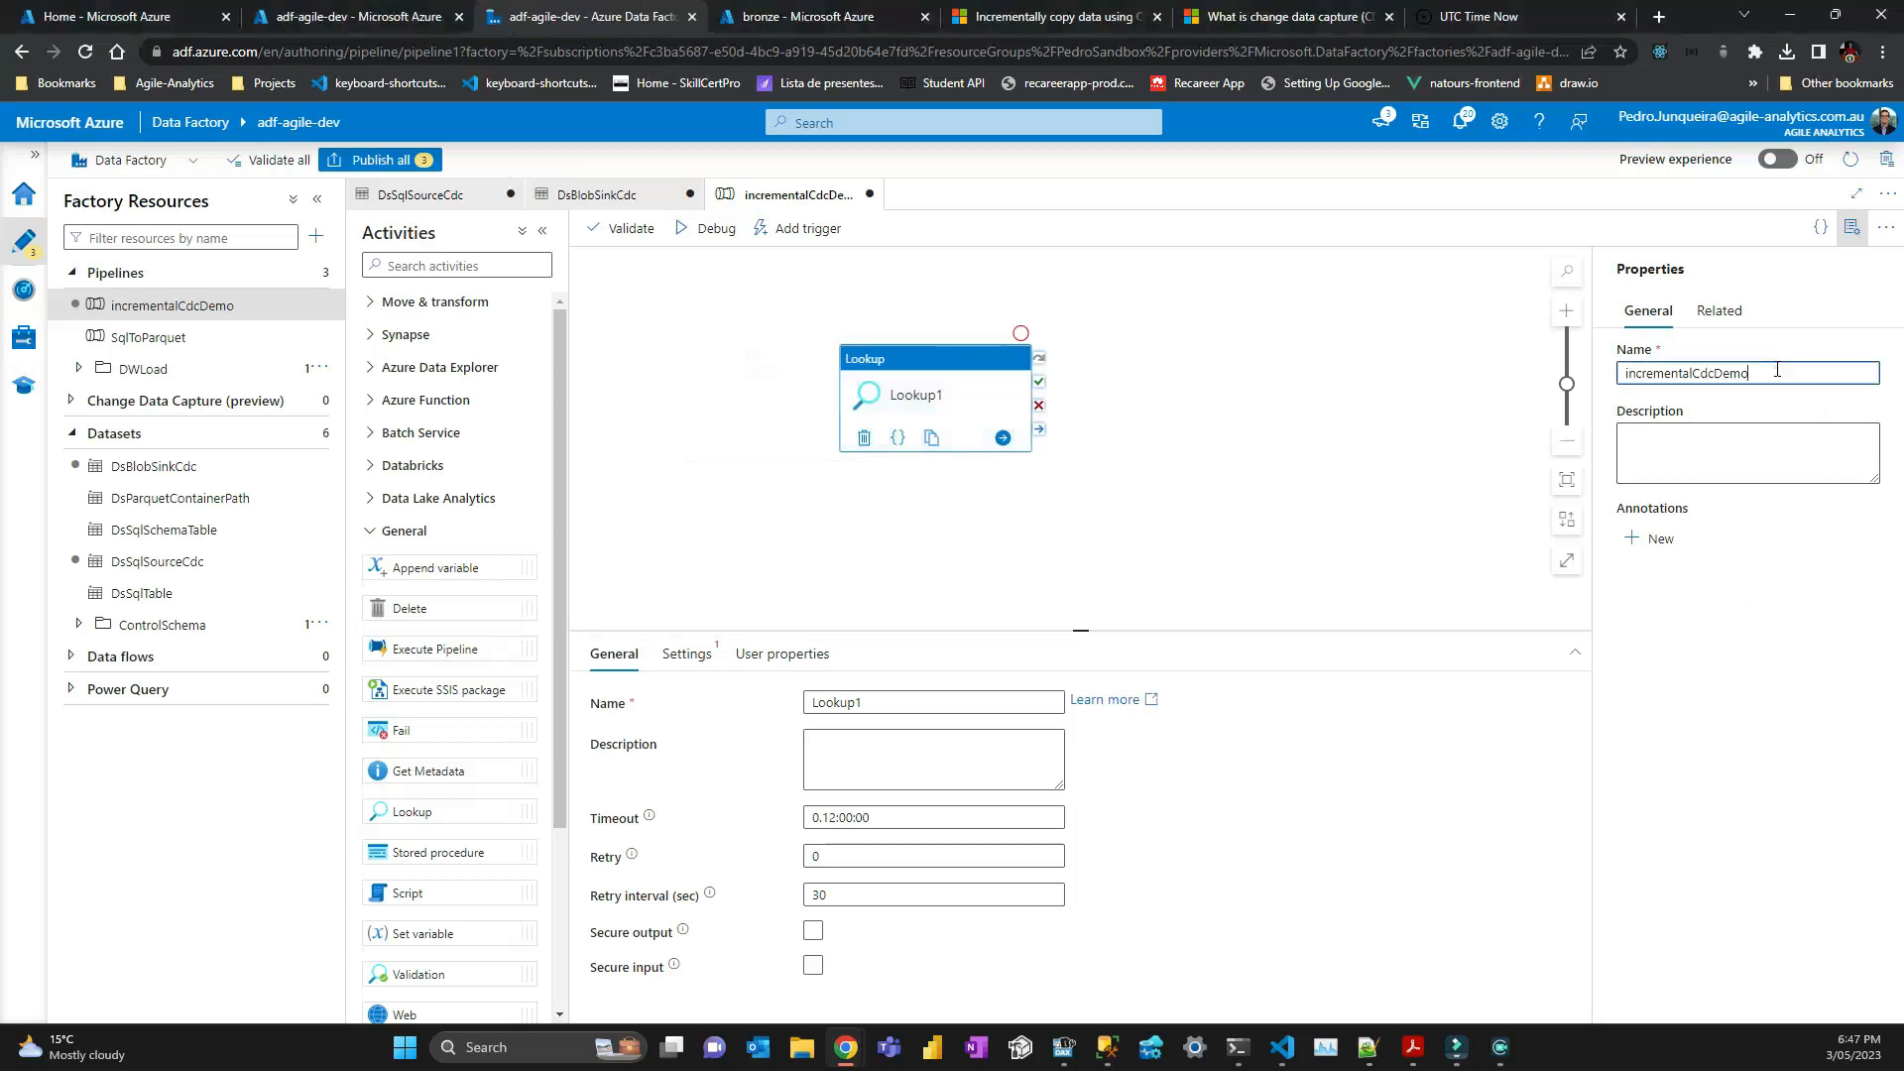
drag(1773, 371, 1555, 384)
click(897, 353)
drag(873, 704, 722, 695)
text(GetChangeCount)
click(1197, 498)
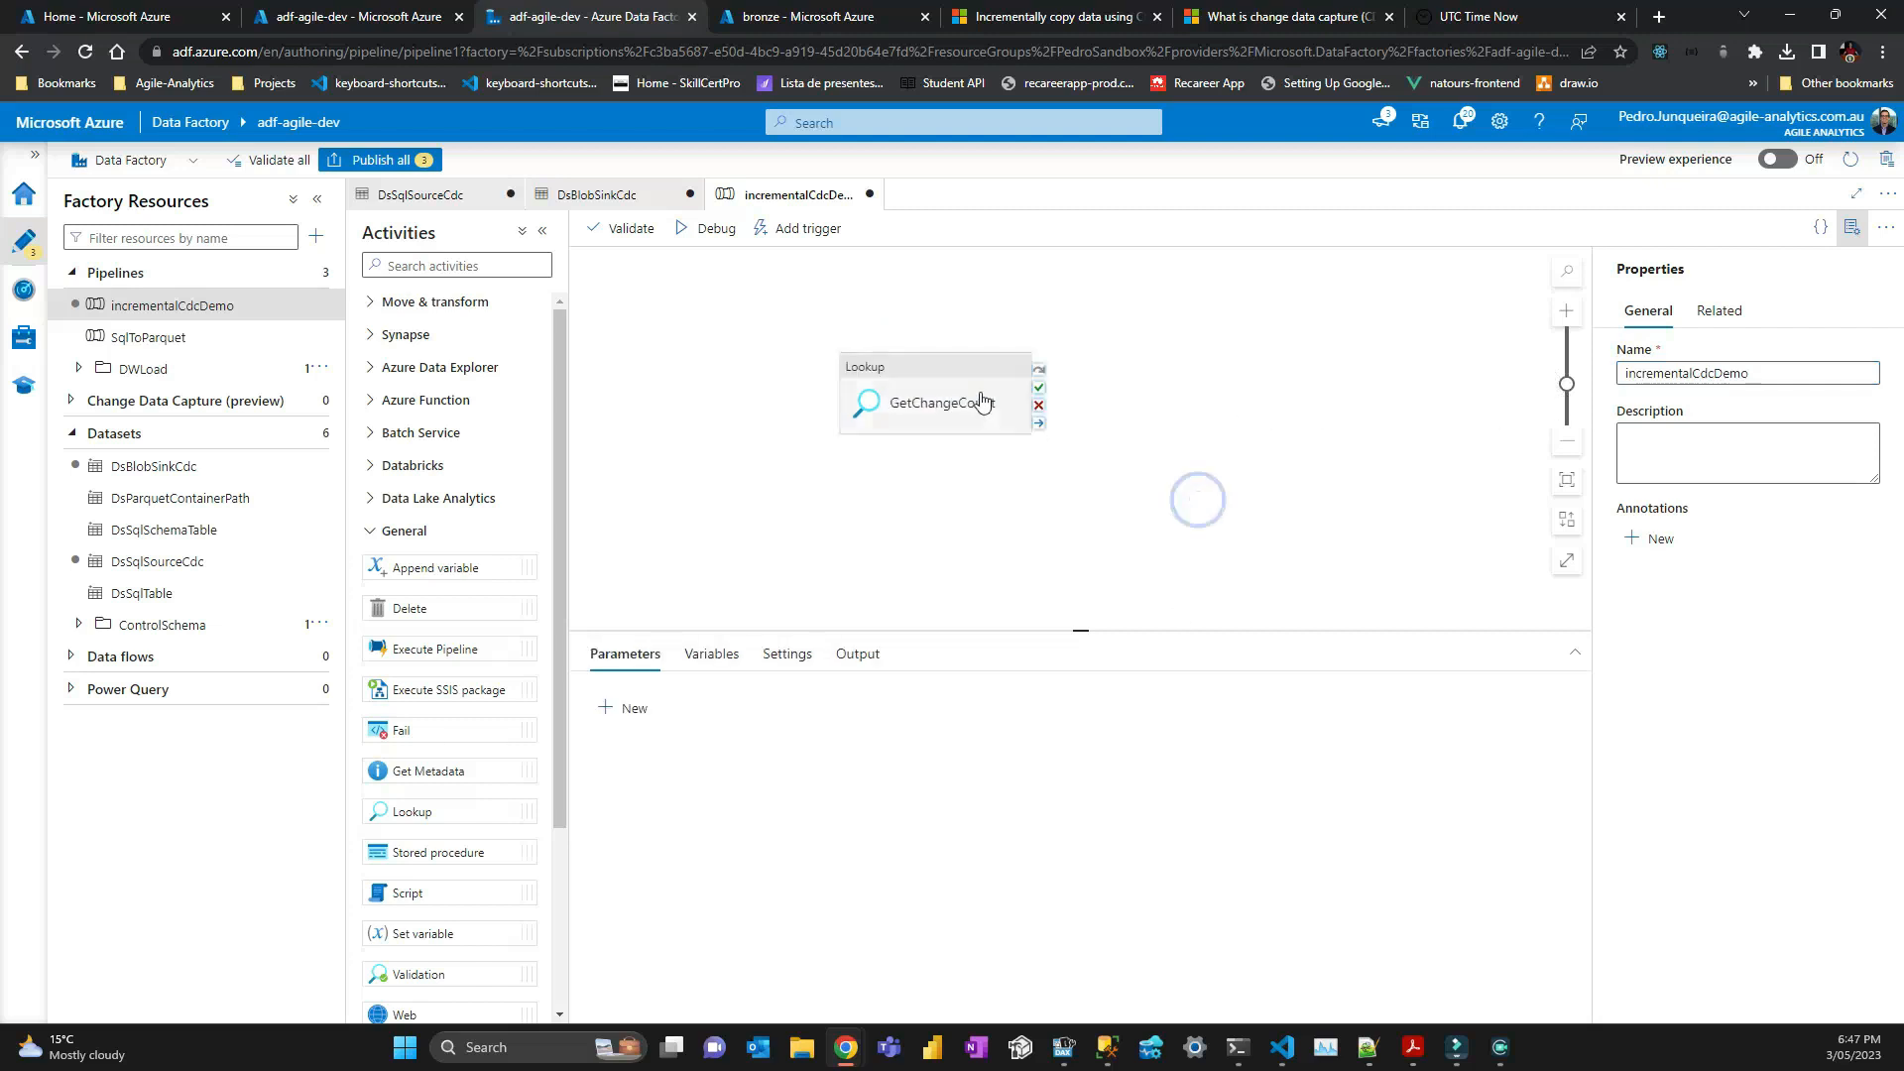
Set the source dataset of the GetChangeCount lookup to DsSqlSourceCdc.
click(955, 375)
click(686, 653)
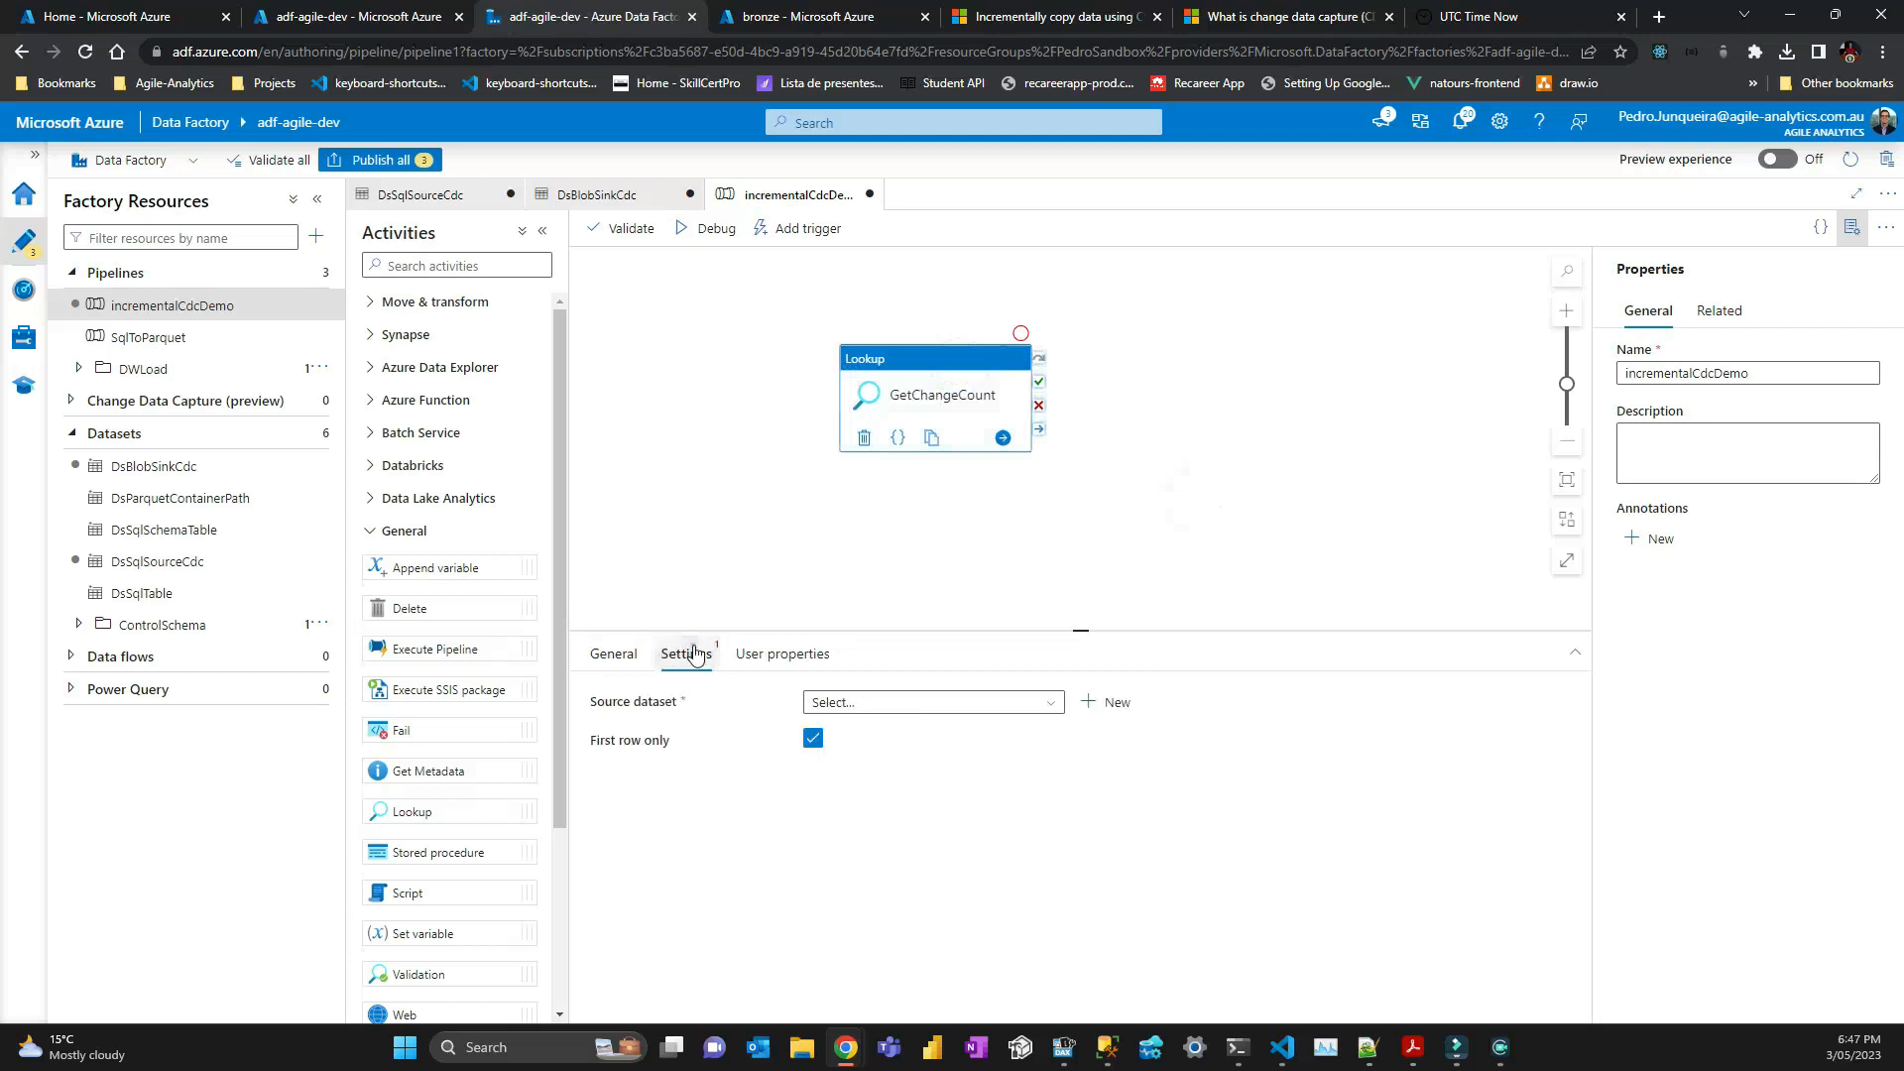
click(897, 703)
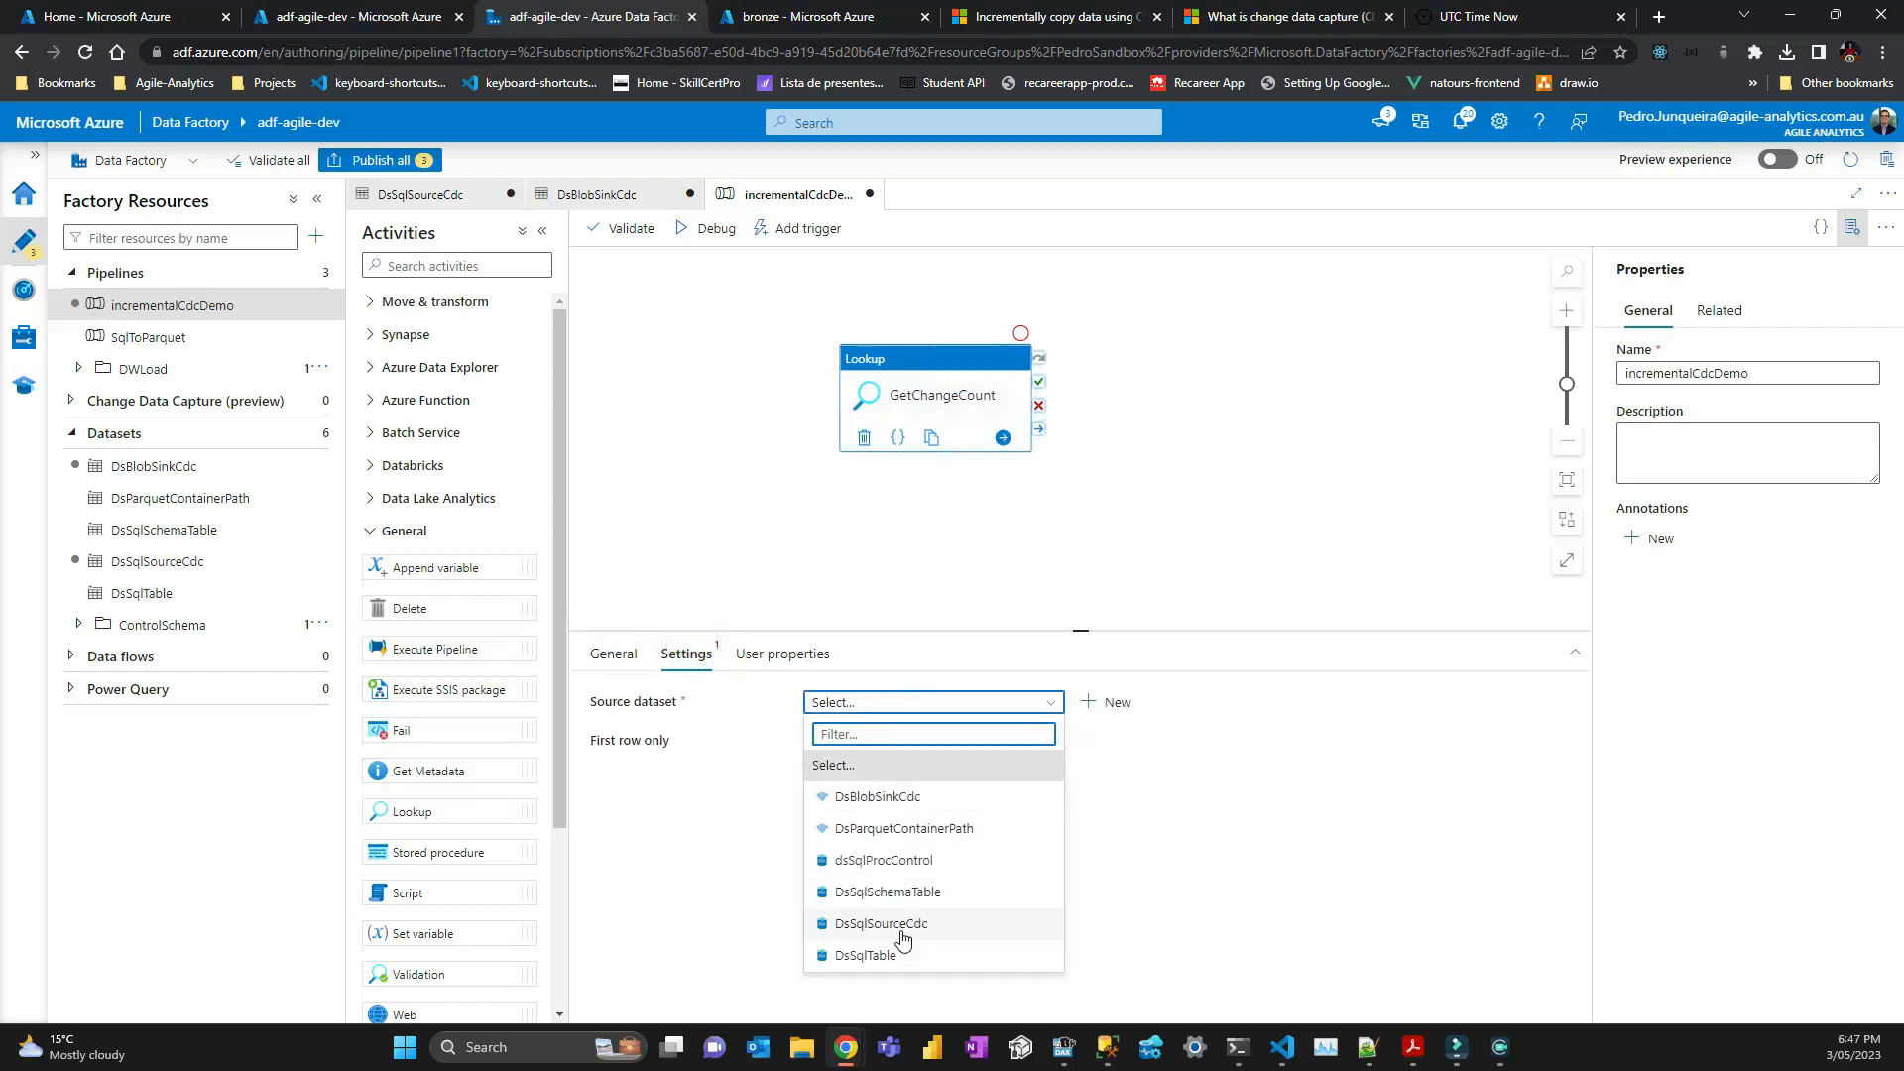
key(alt+Tab)
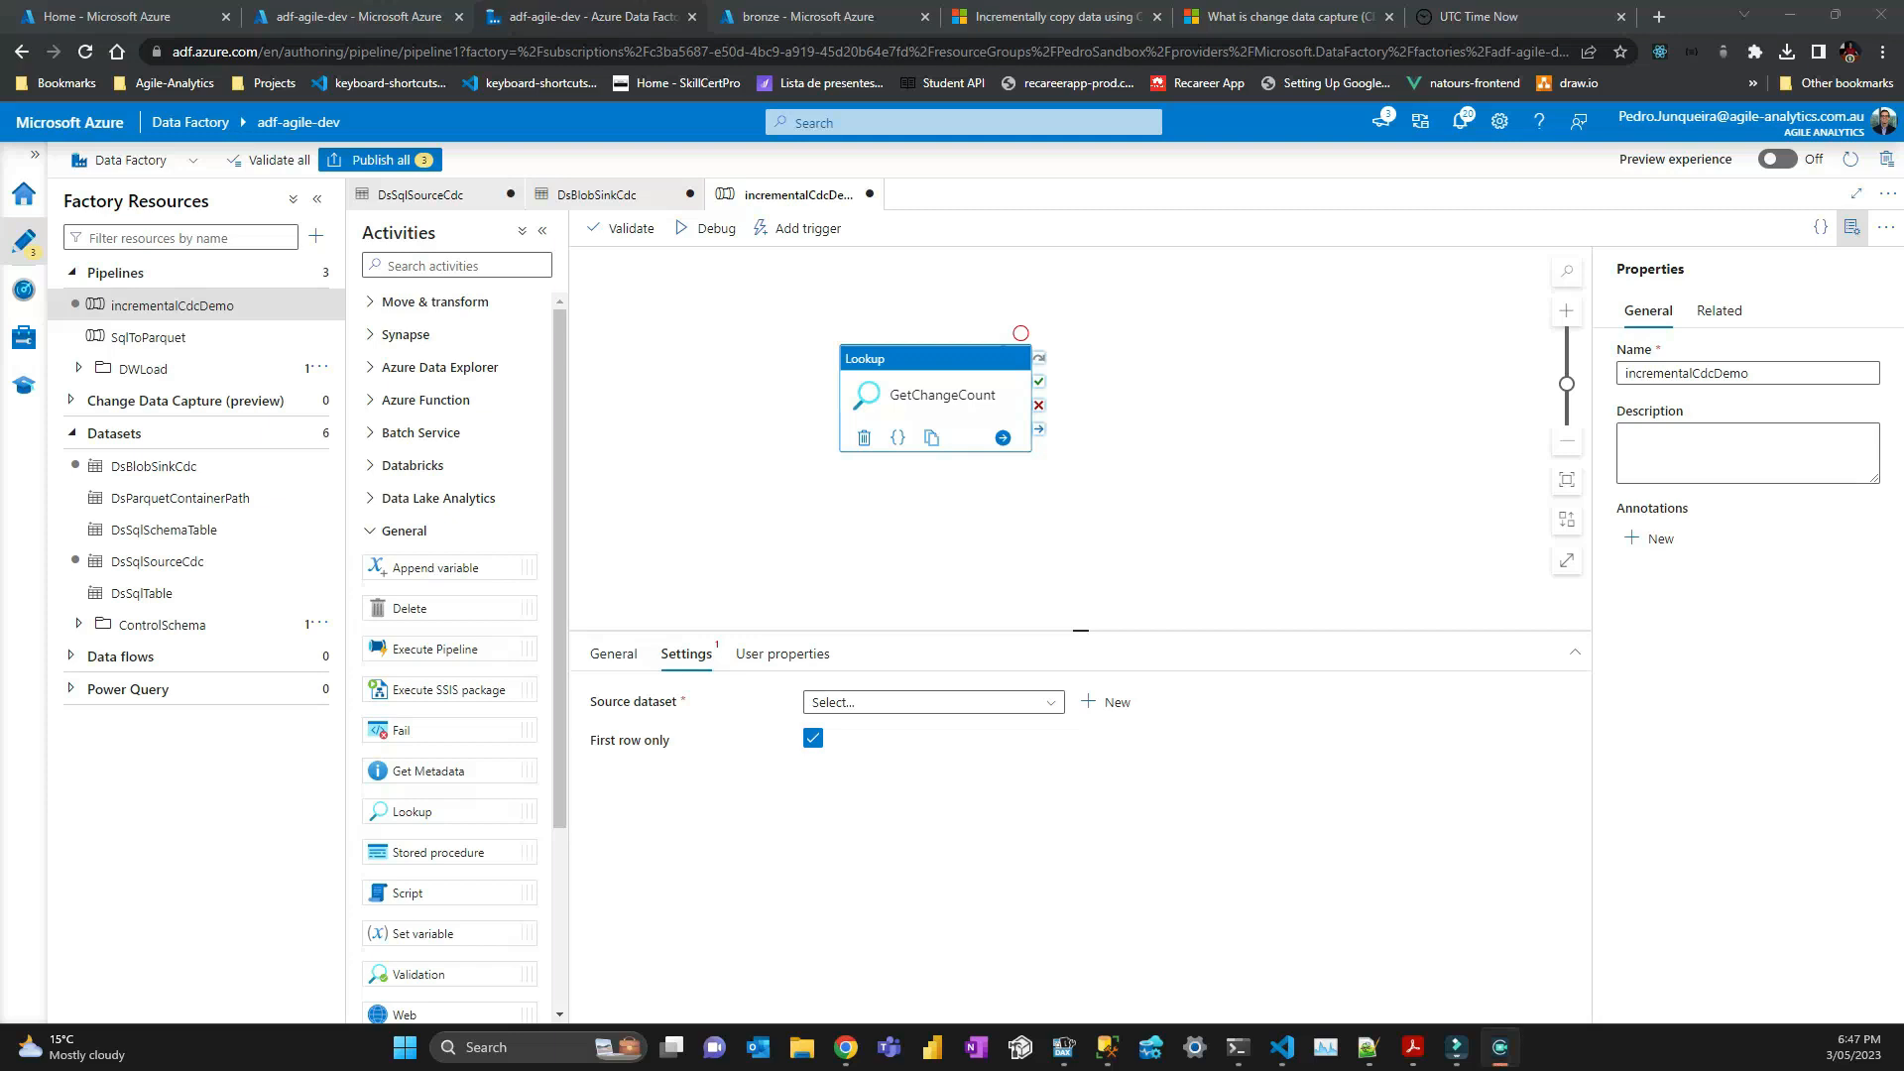
click(1005, 703)
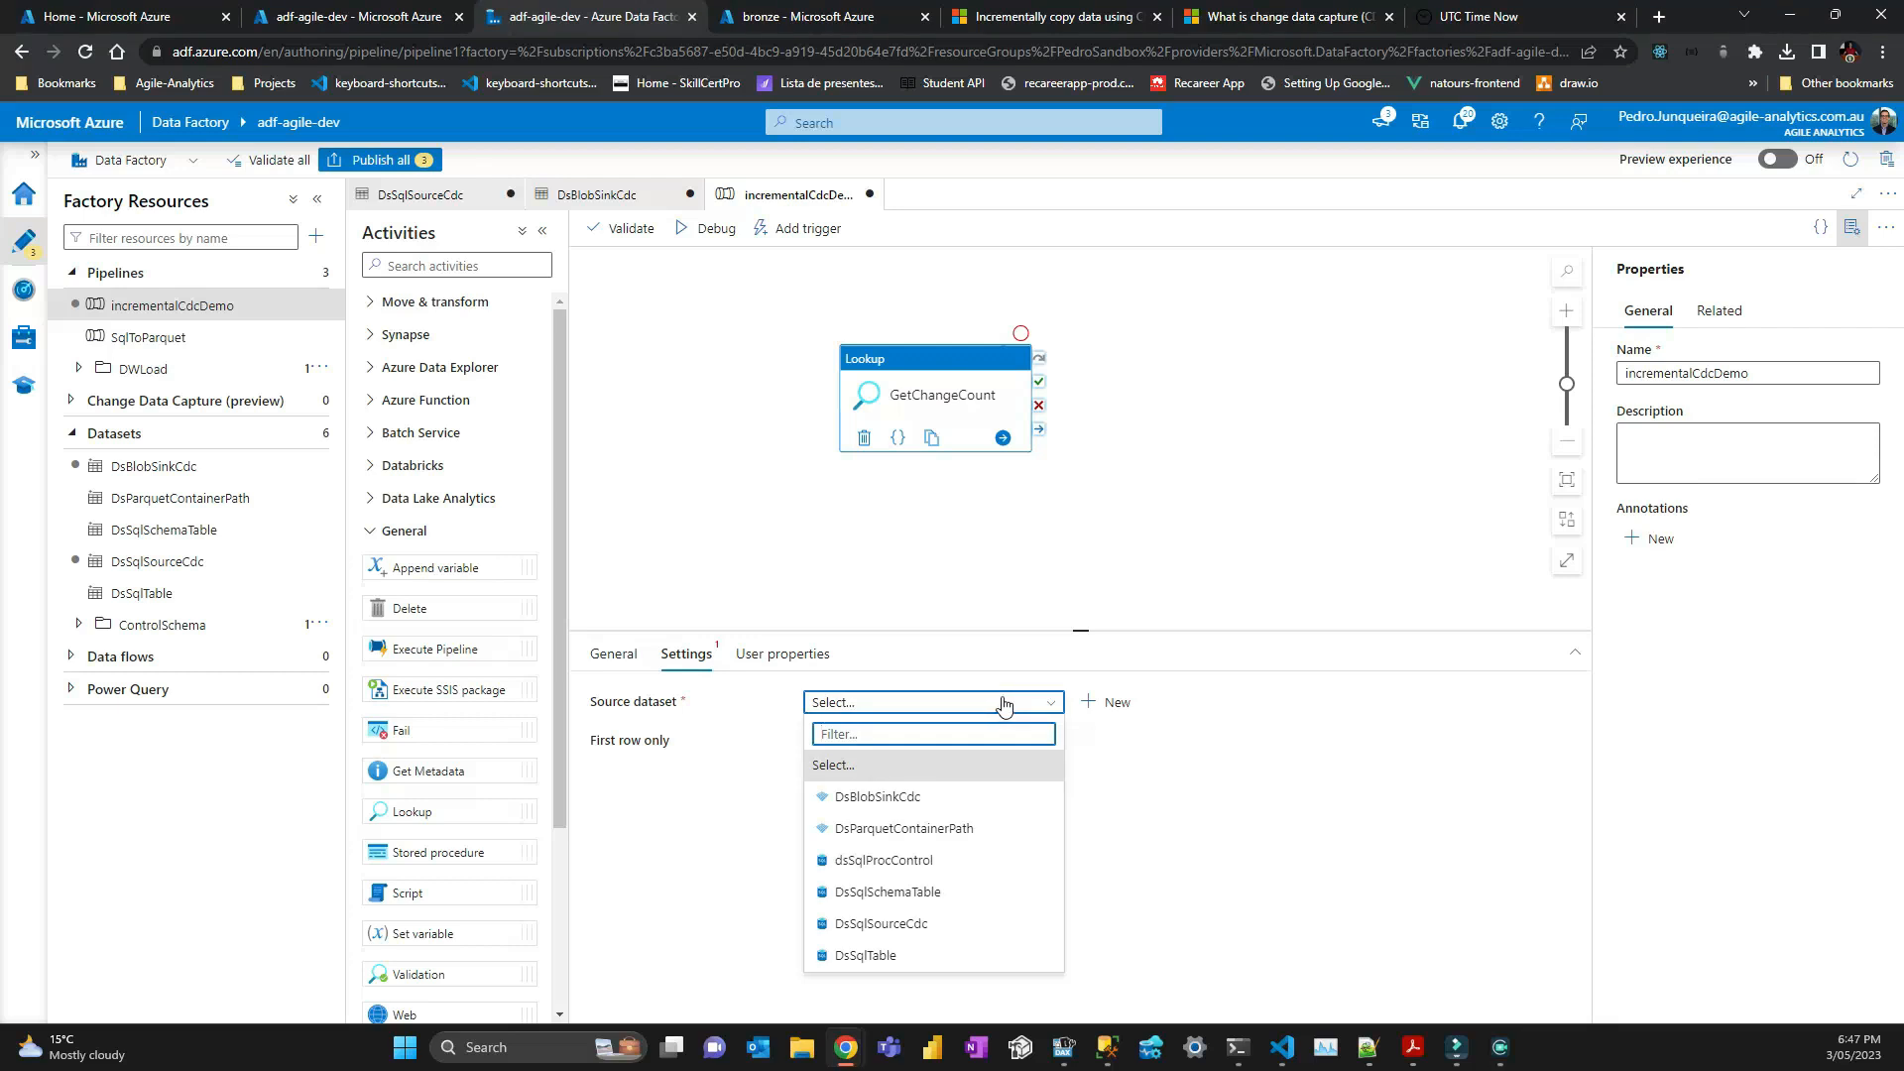
click(943, 923)
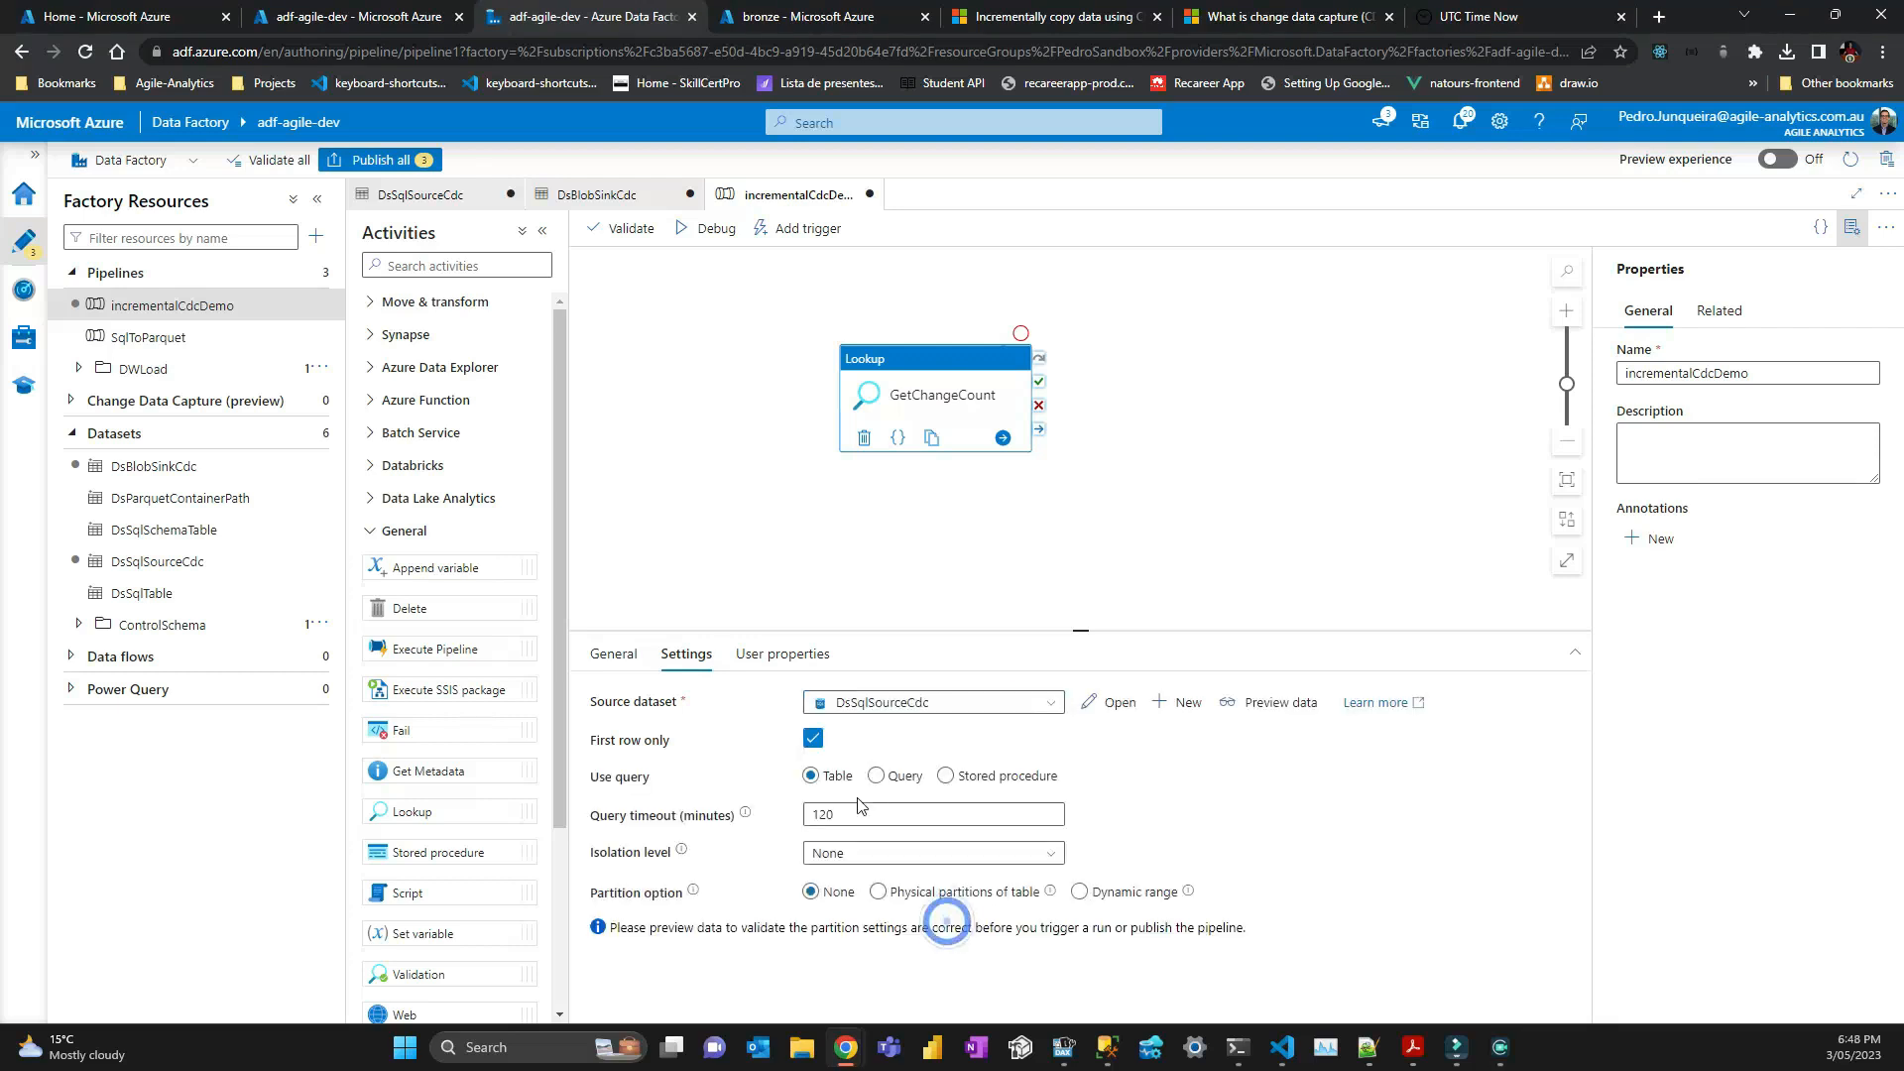
click(876, 777)
click(899, 843)
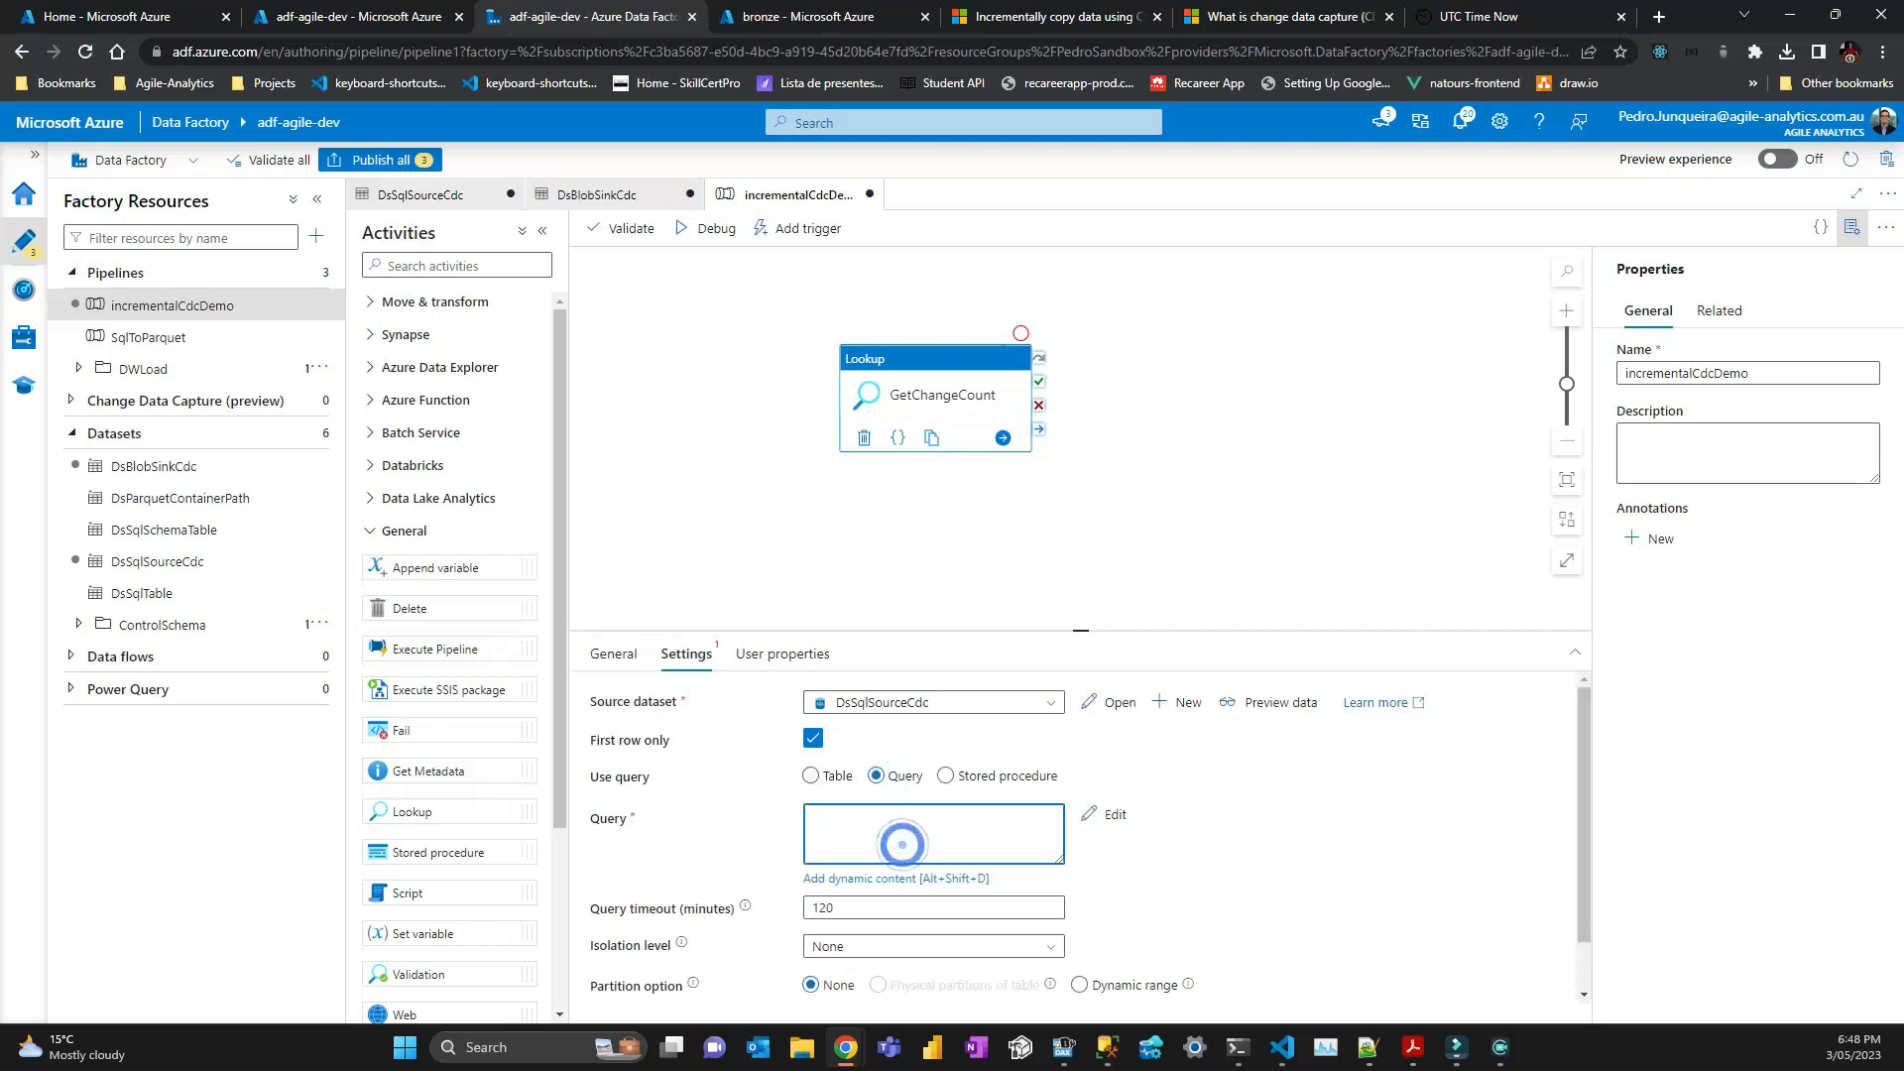
key(alt+Tab)
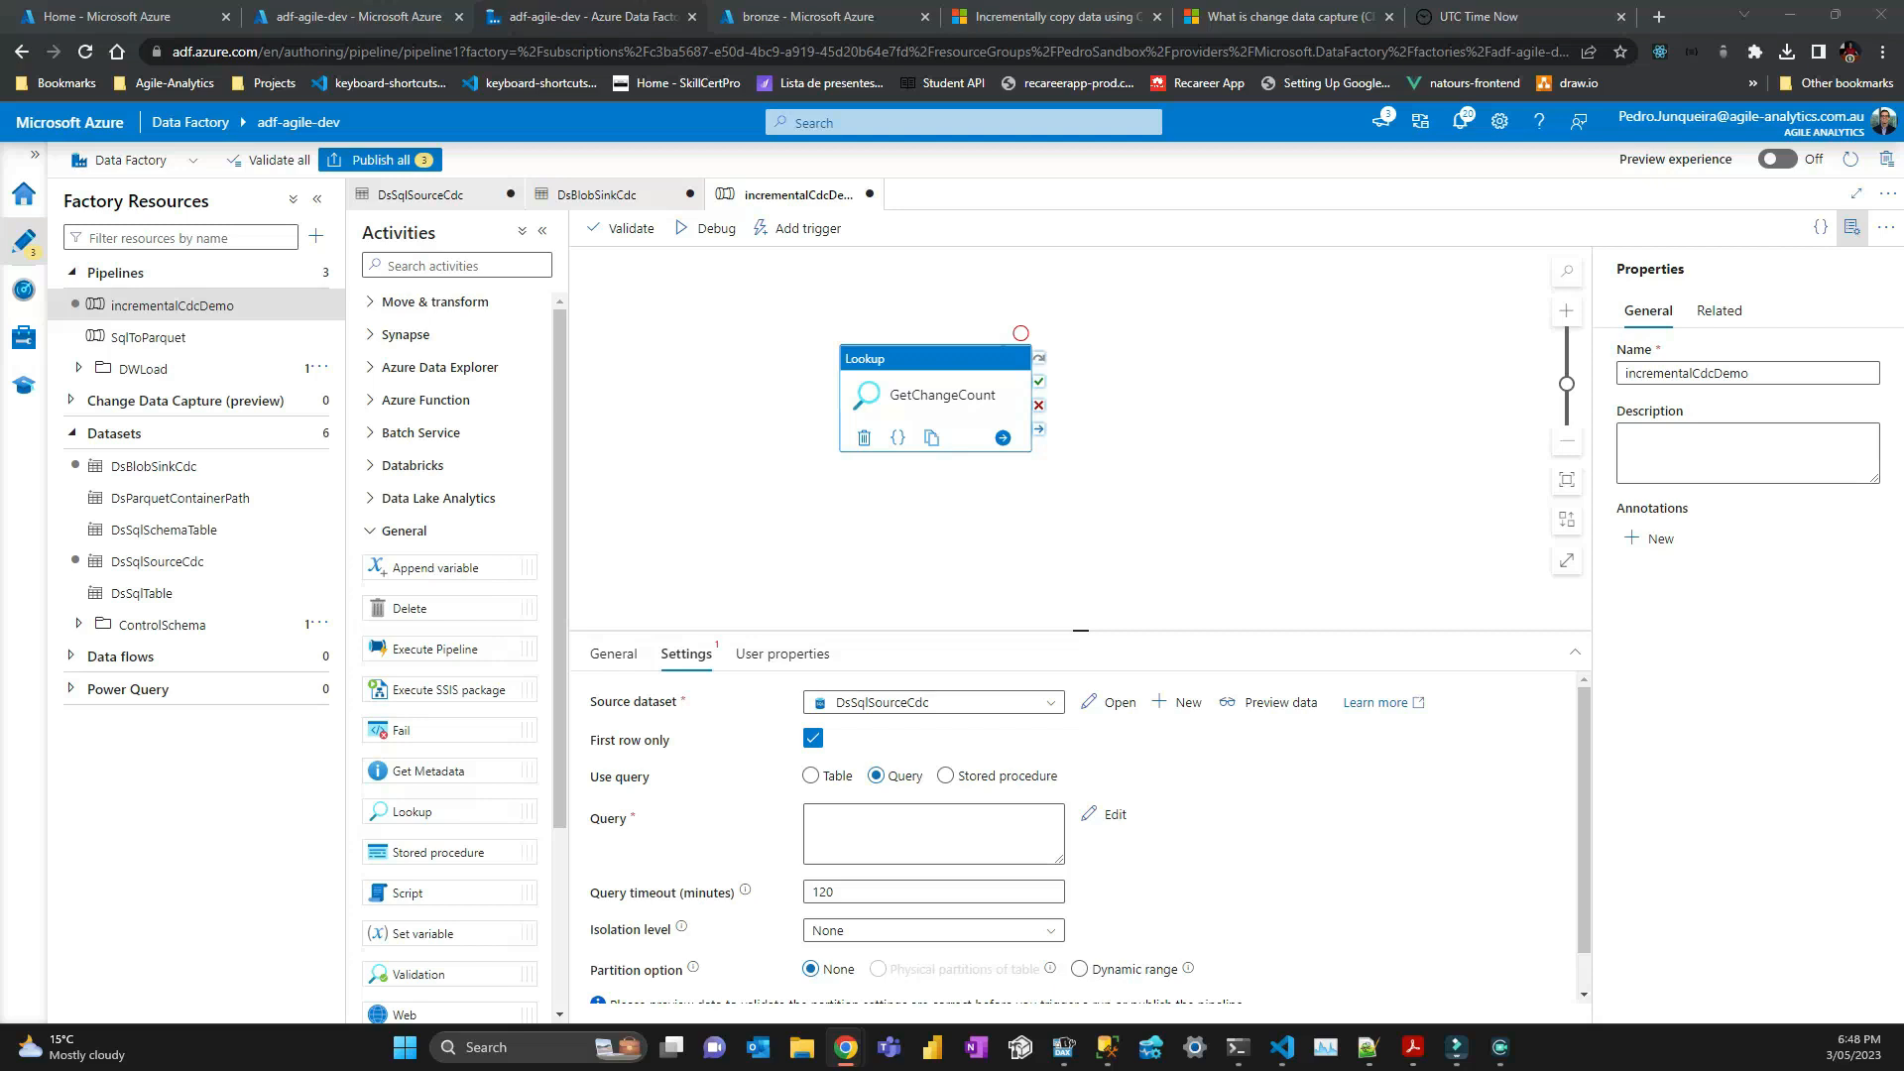
click(925, 833)
key(ctrl+v)
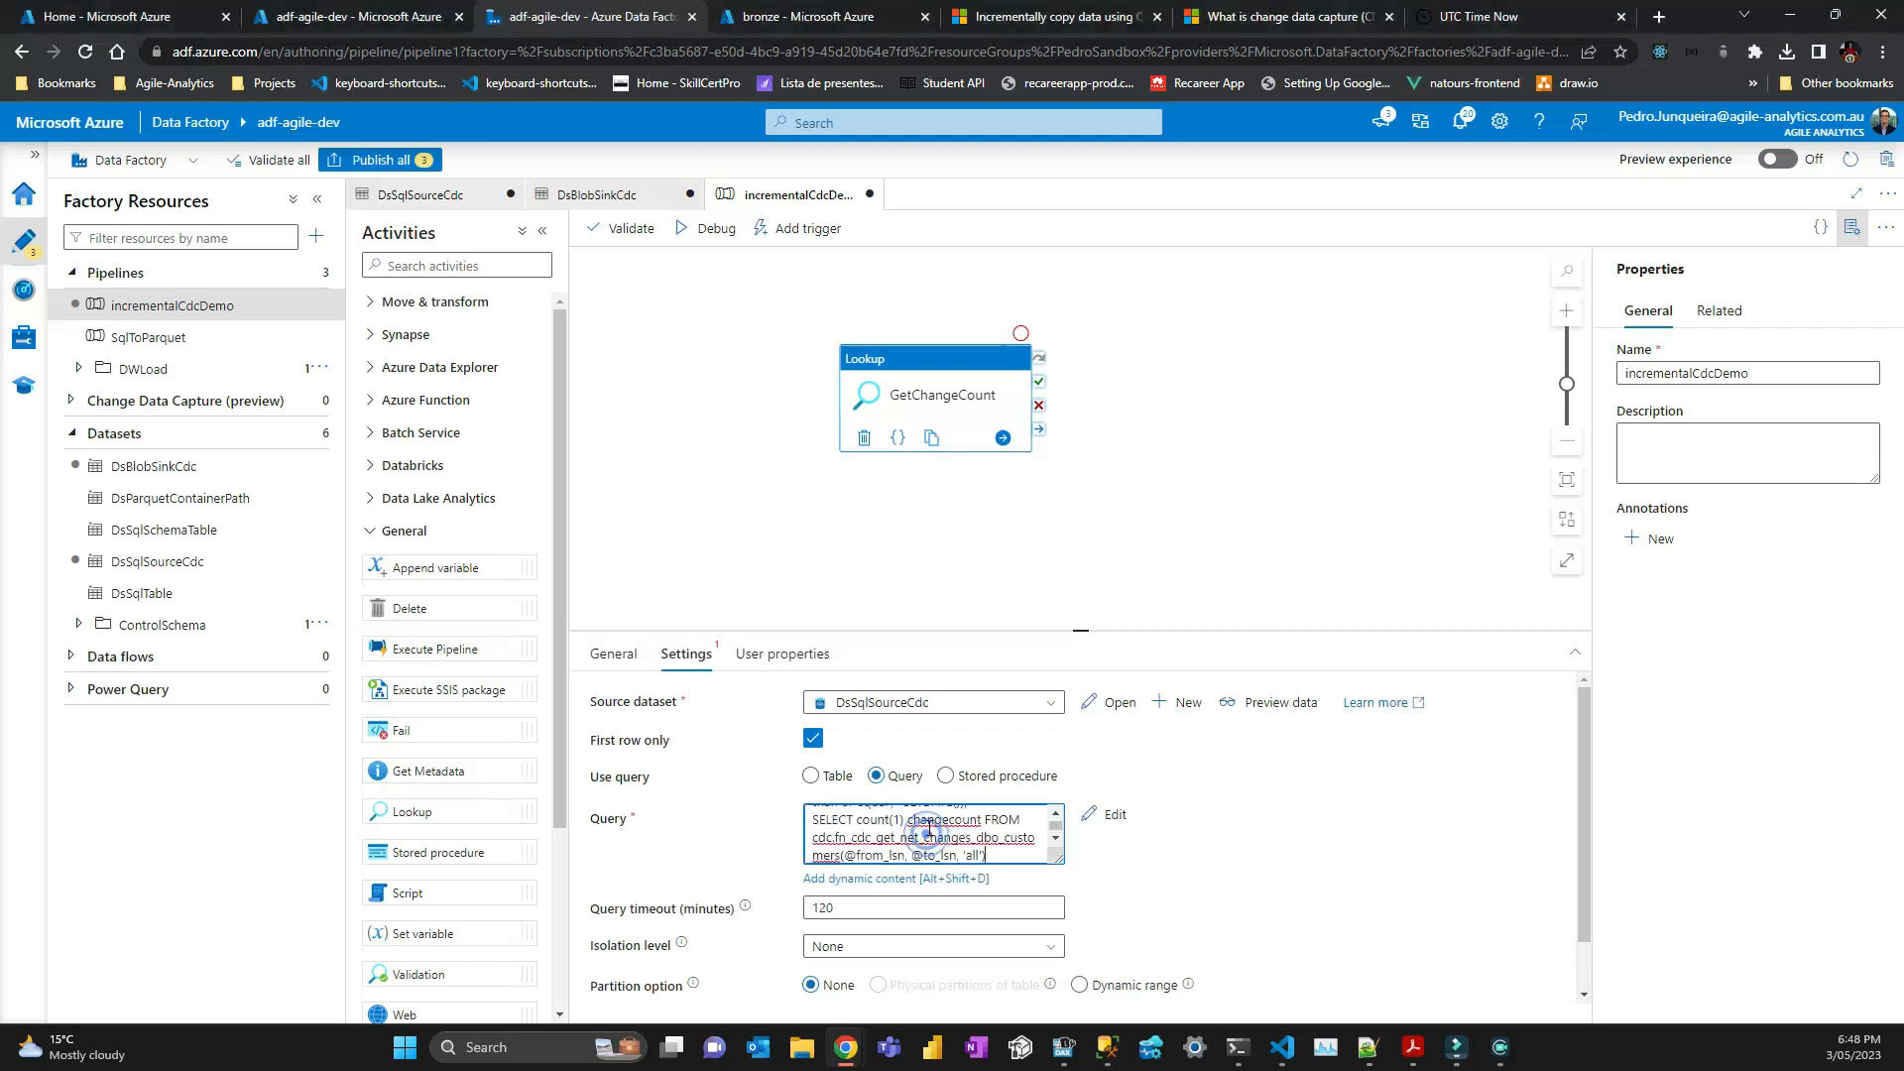
click(1217, 868)
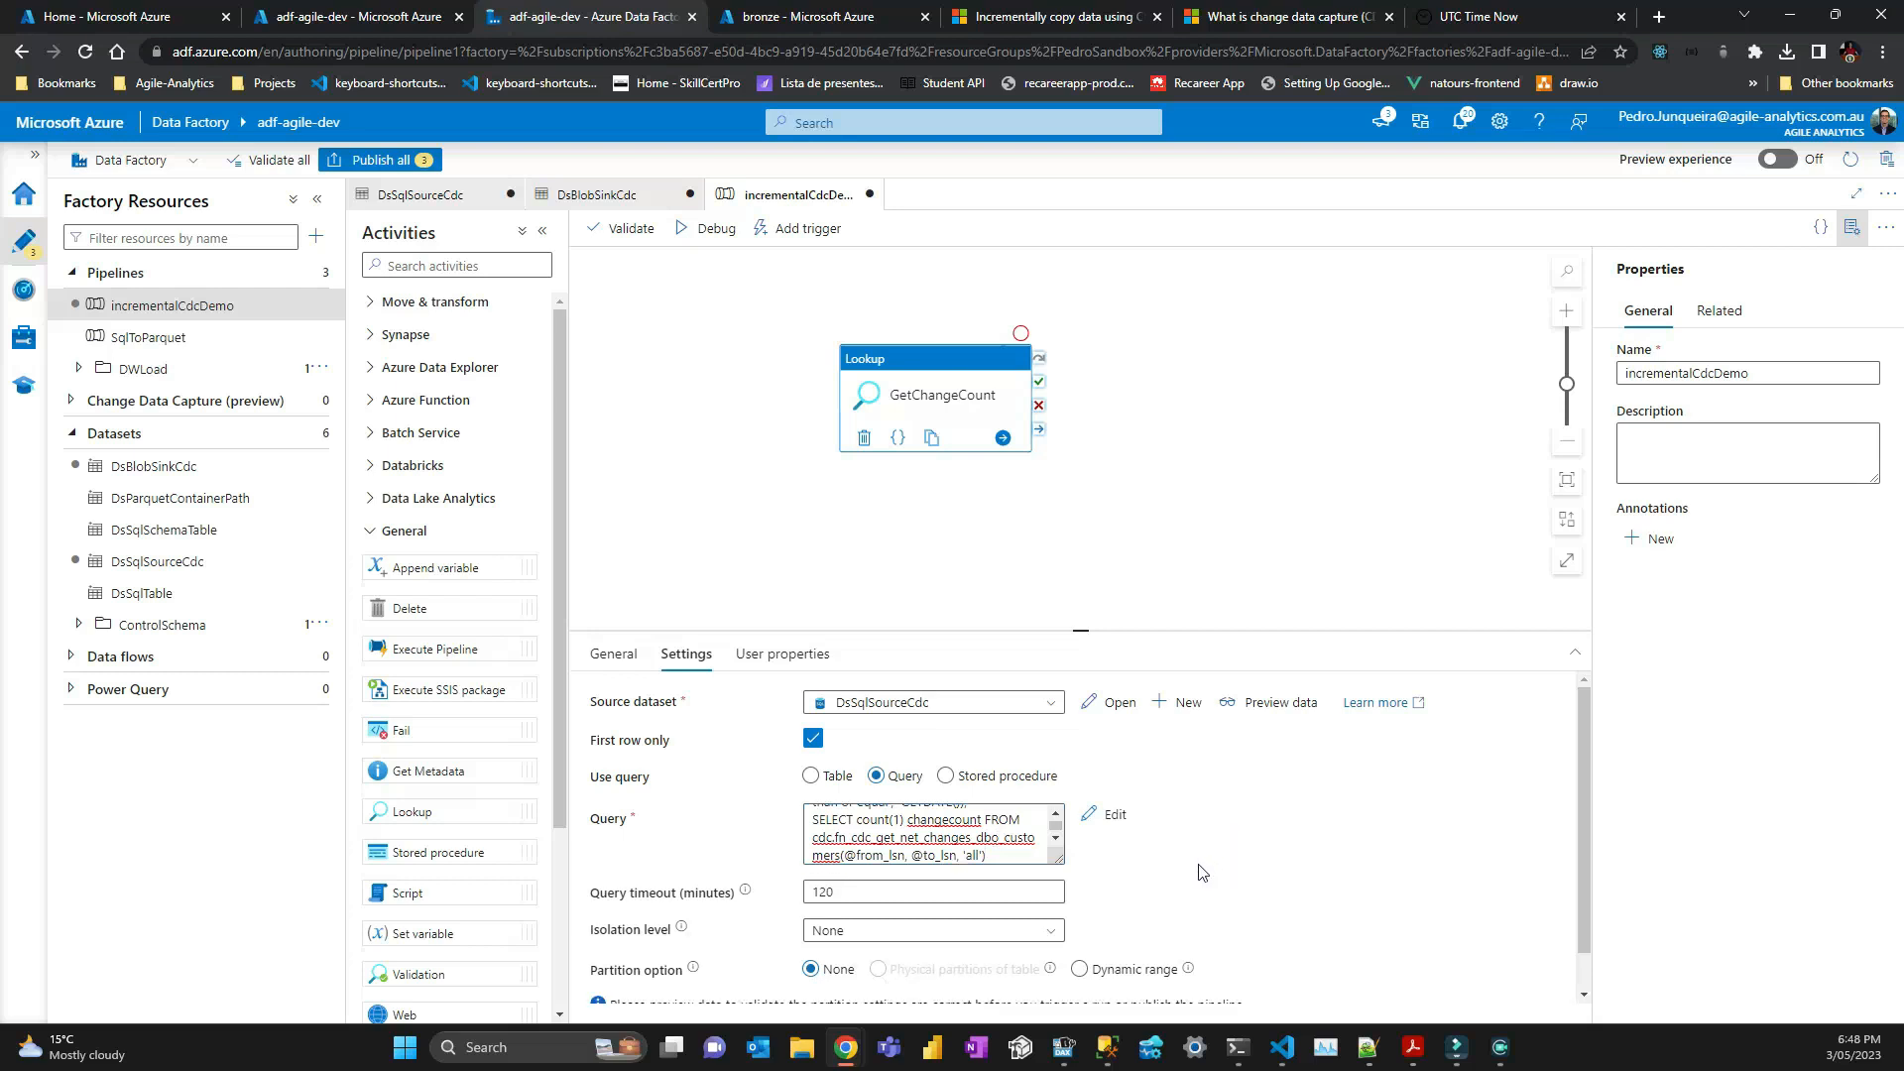
Switch to SQL Server Management Studio, paste the change count SQL into a new query, and examine its LSN range functions.
mouse_move(1283, 1049)
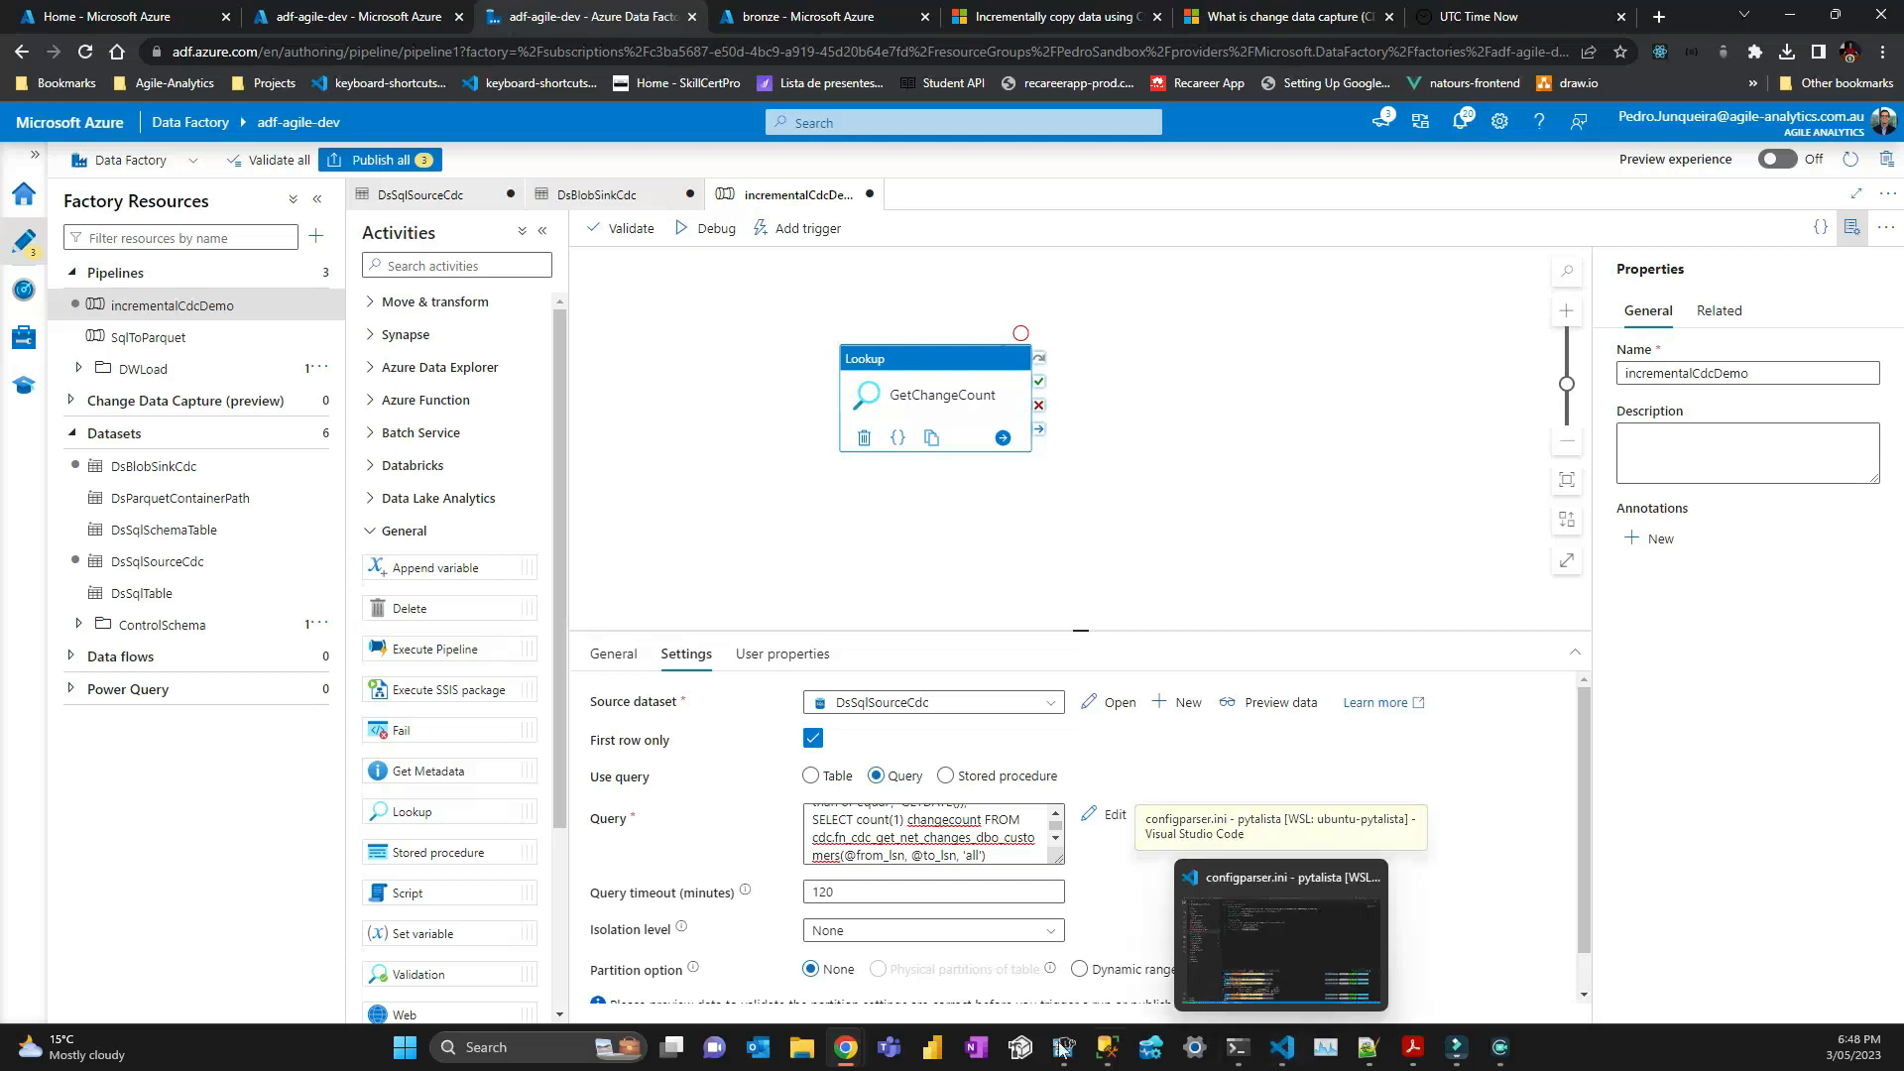
click(1106, 1052)
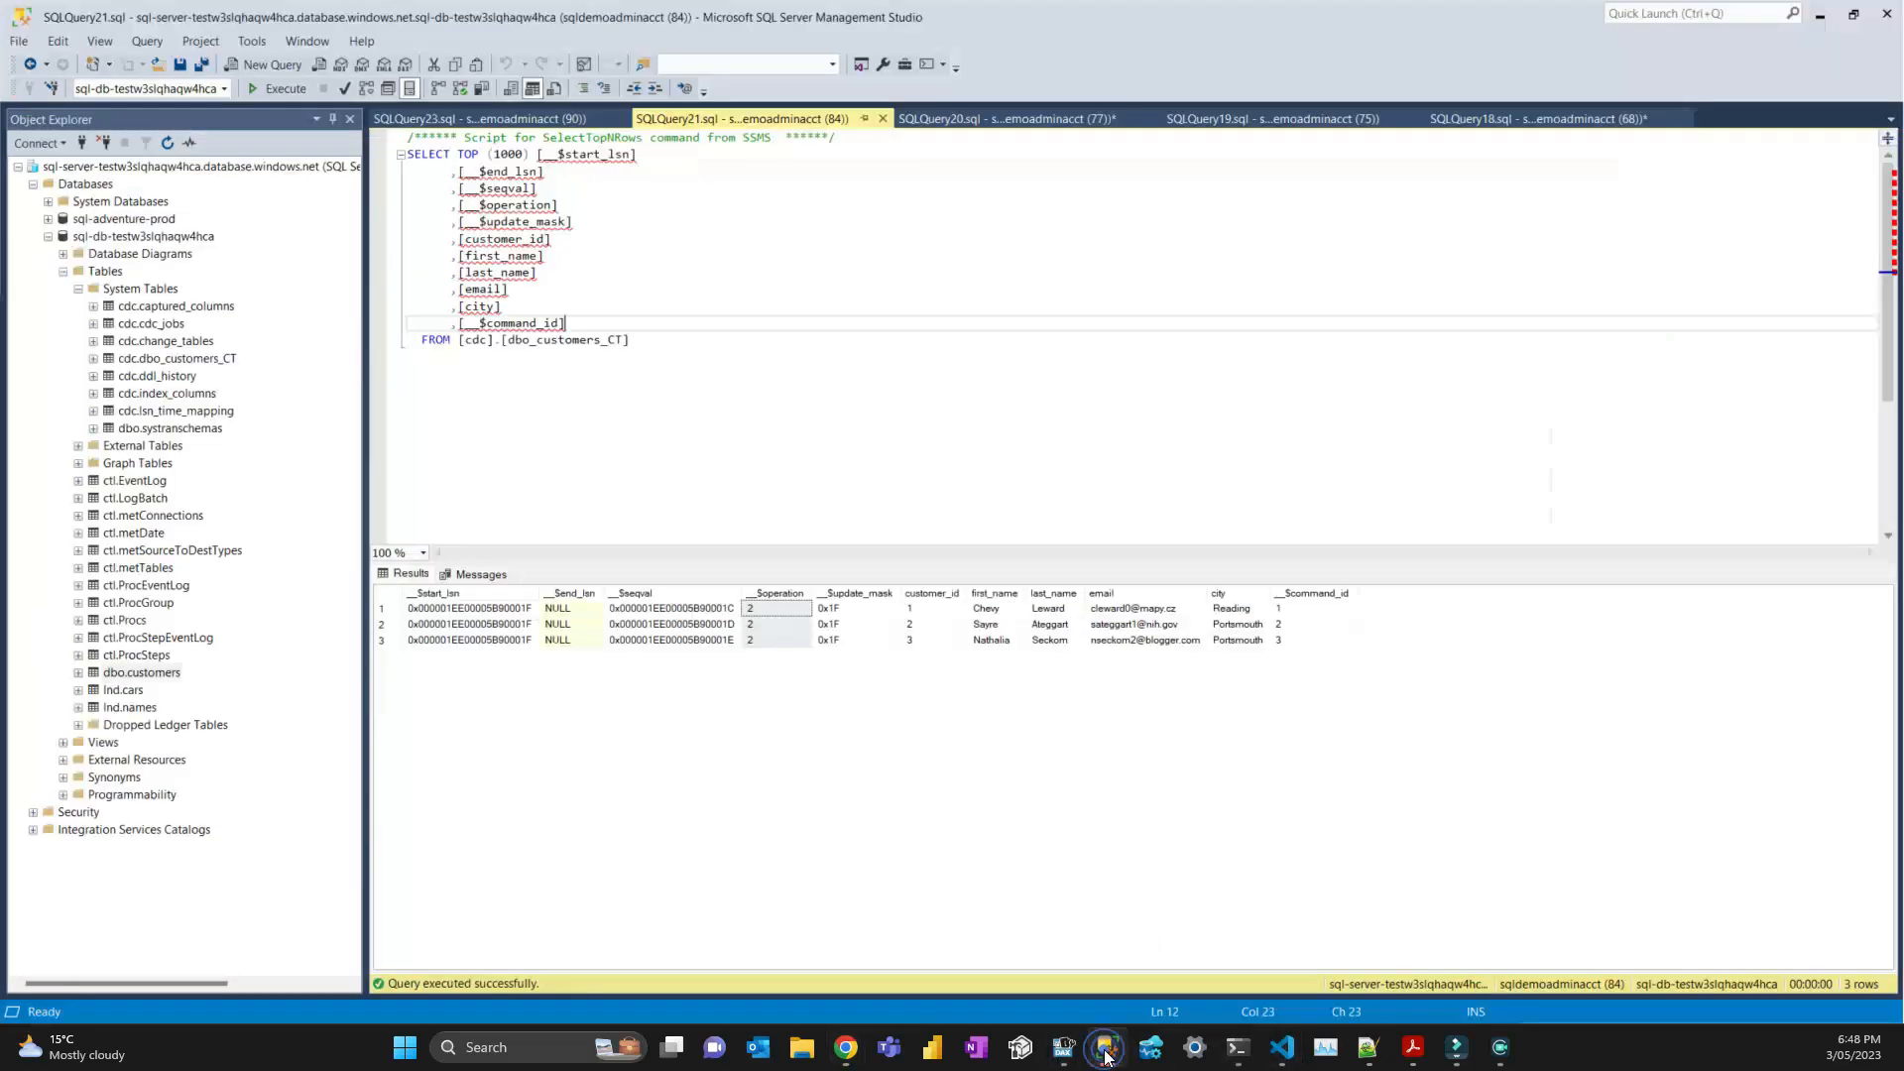
click(254, 63)
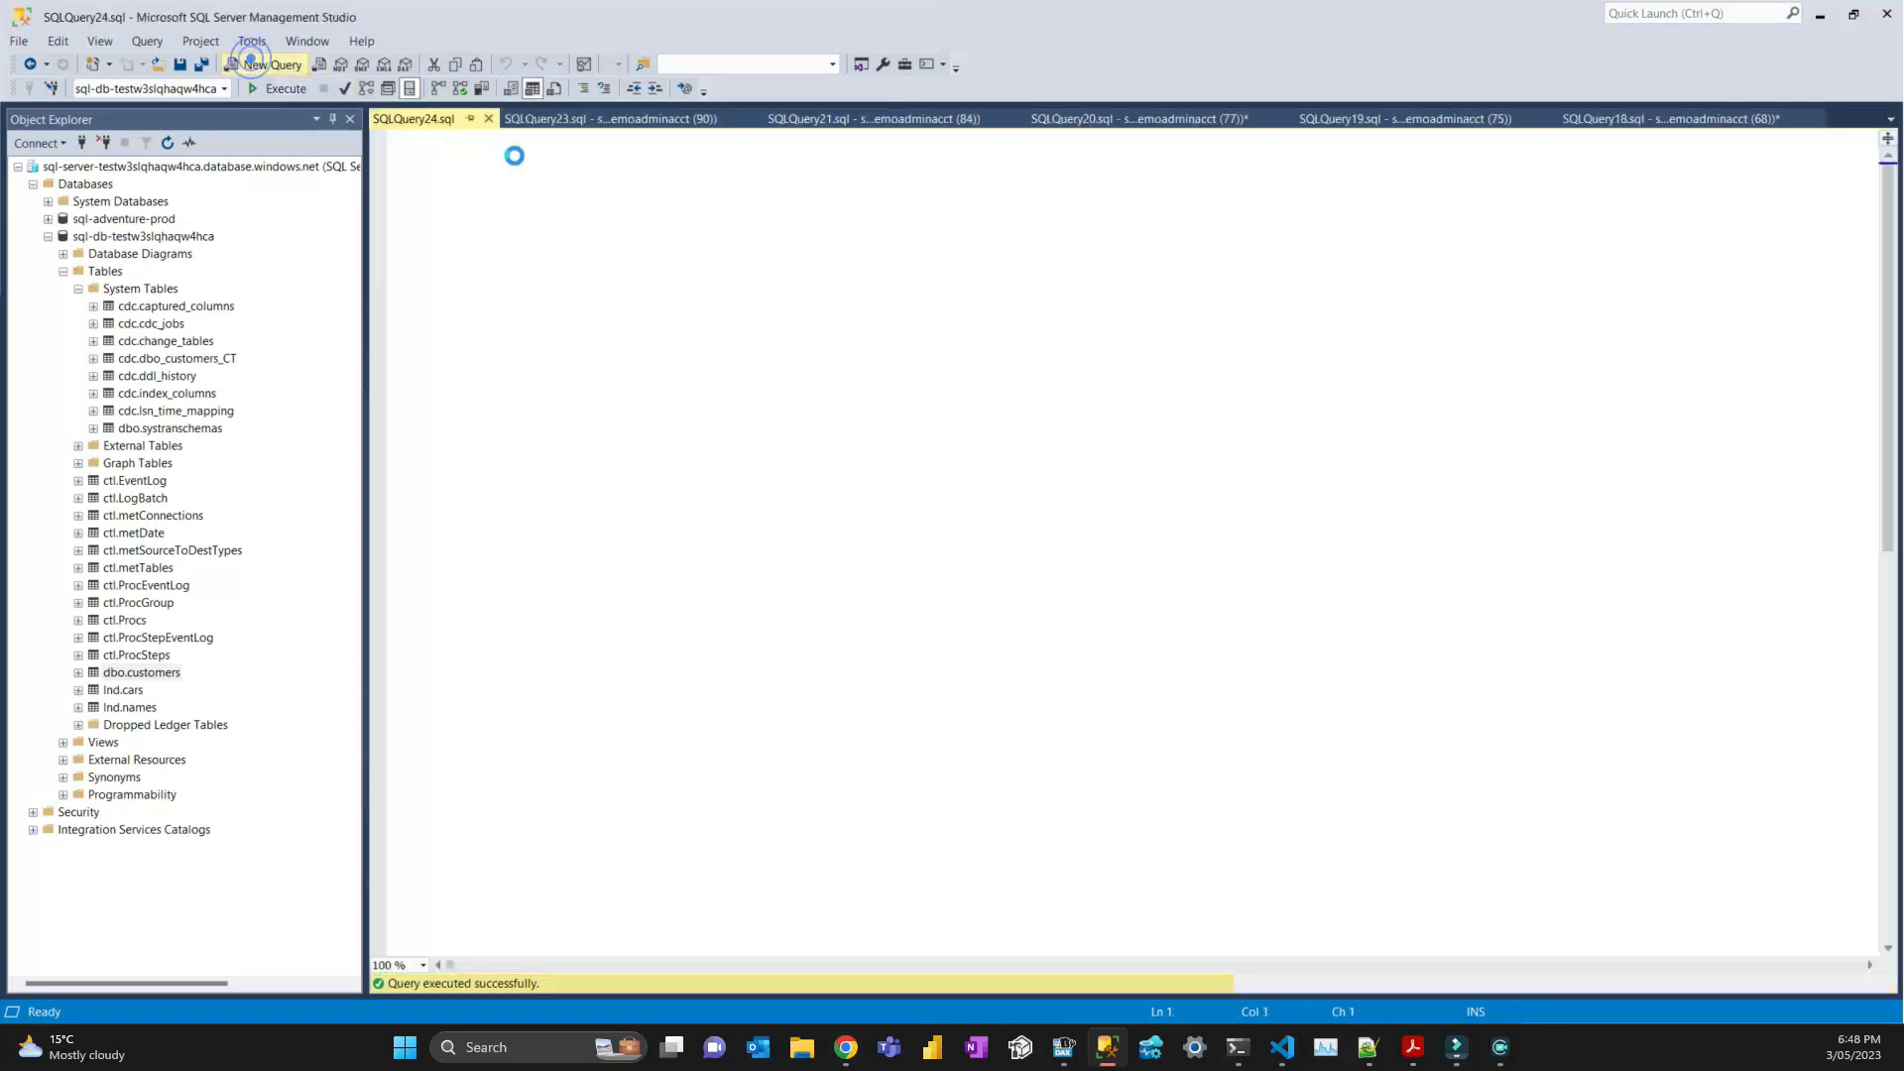
text(DECLARE  @from_lsn binary(10), @to_lsn binary(10); SET @from_lsn =sys.fn_cdc_get_min_lsn('dbo_customers'); SET @to_lsn = sys.fn_cdc_map_time_to_lsn('largest less than or equal',  GETDATE()); SELECT count(1) changecount FROM cdc.fn_cdc_get_net_changes_dbo_customers(@from_lsn, @to_lsn, 'all'))
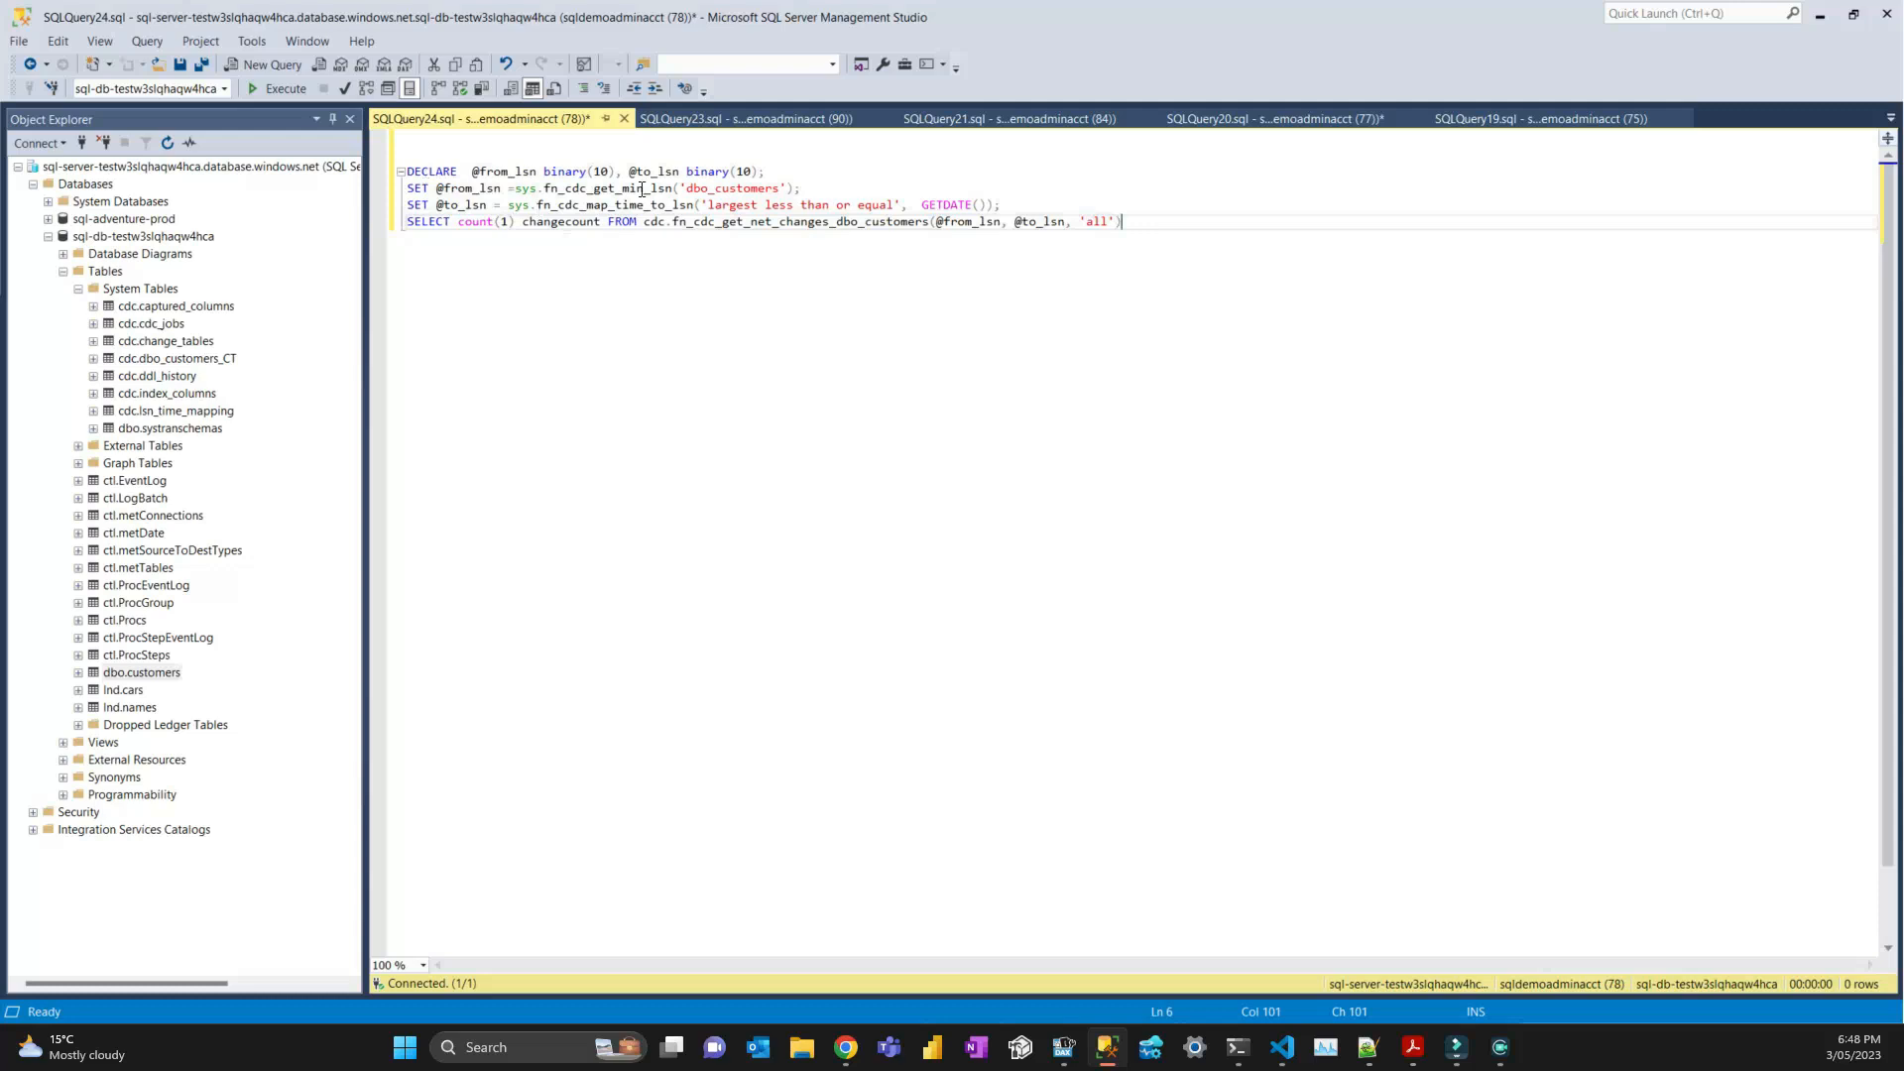
click(706, 281)
double_click(550, 189)
click(706, 188)
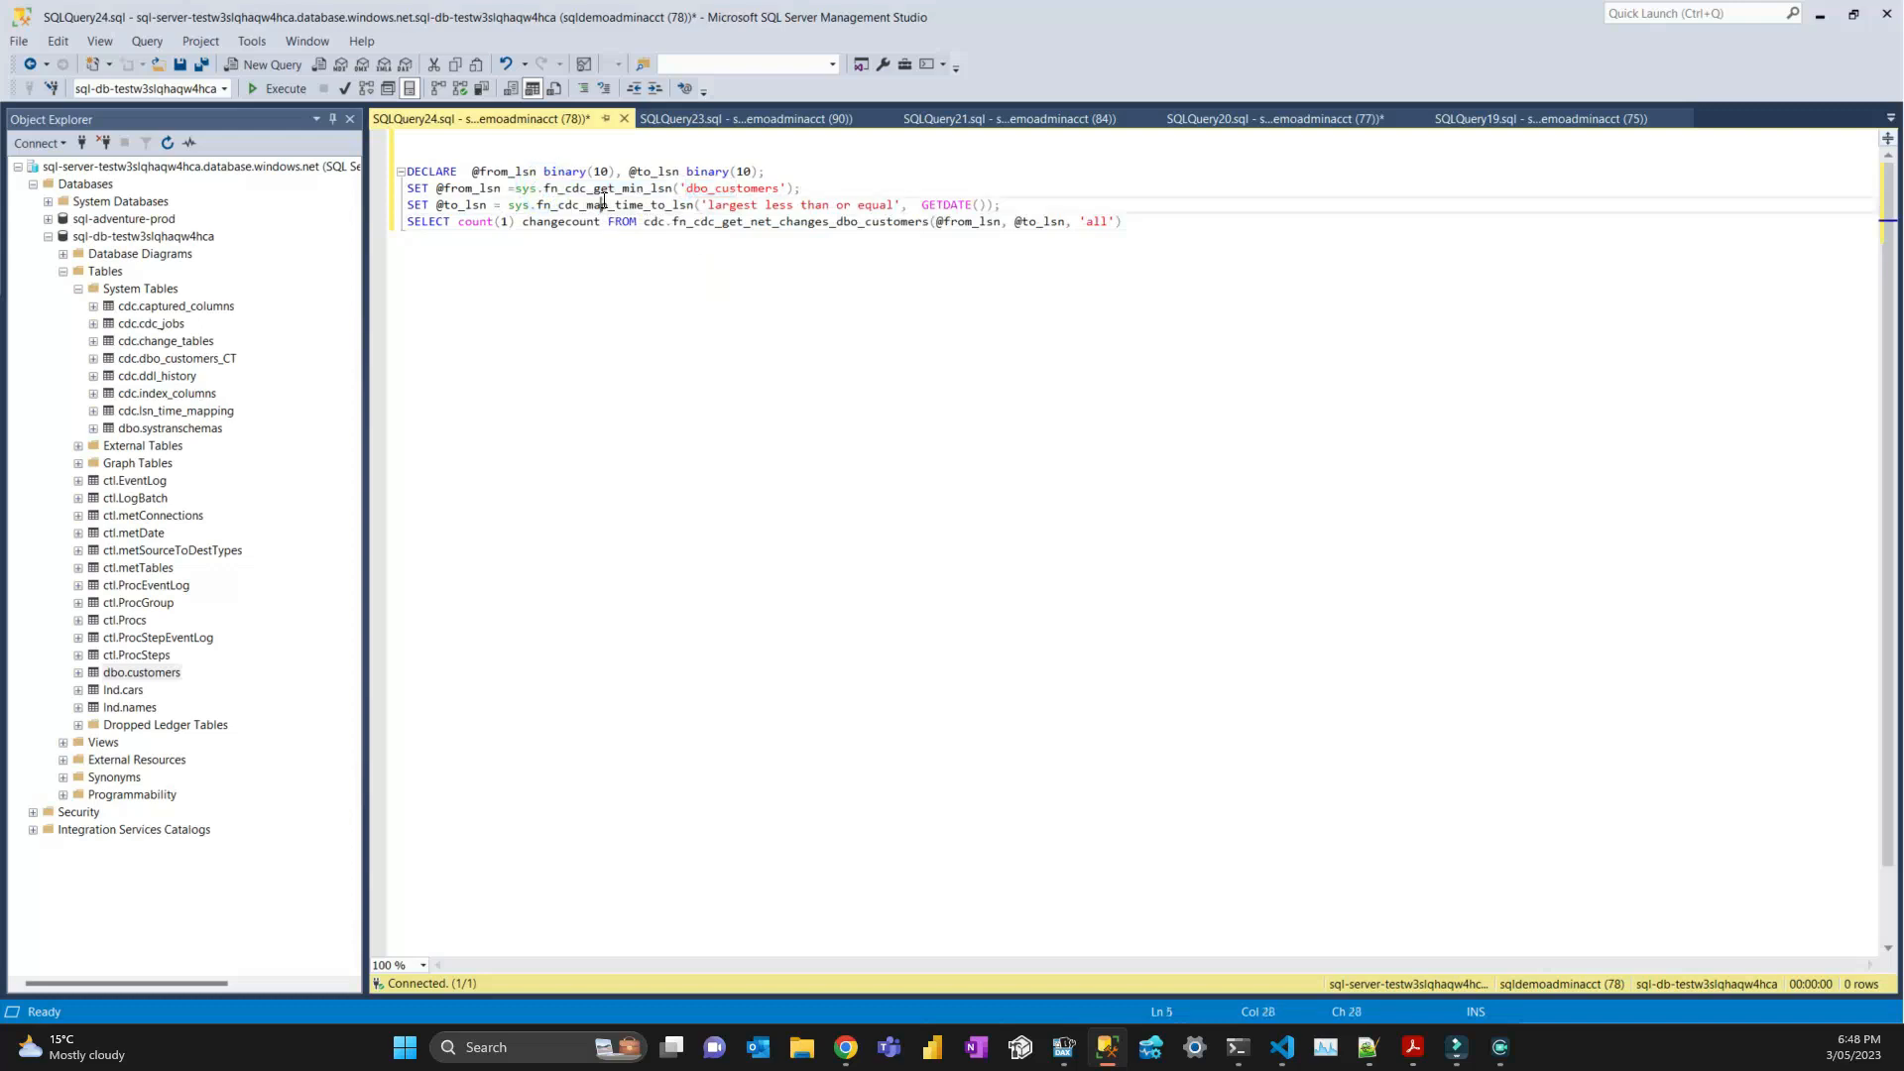
drag(1020, 203, 925, 206)
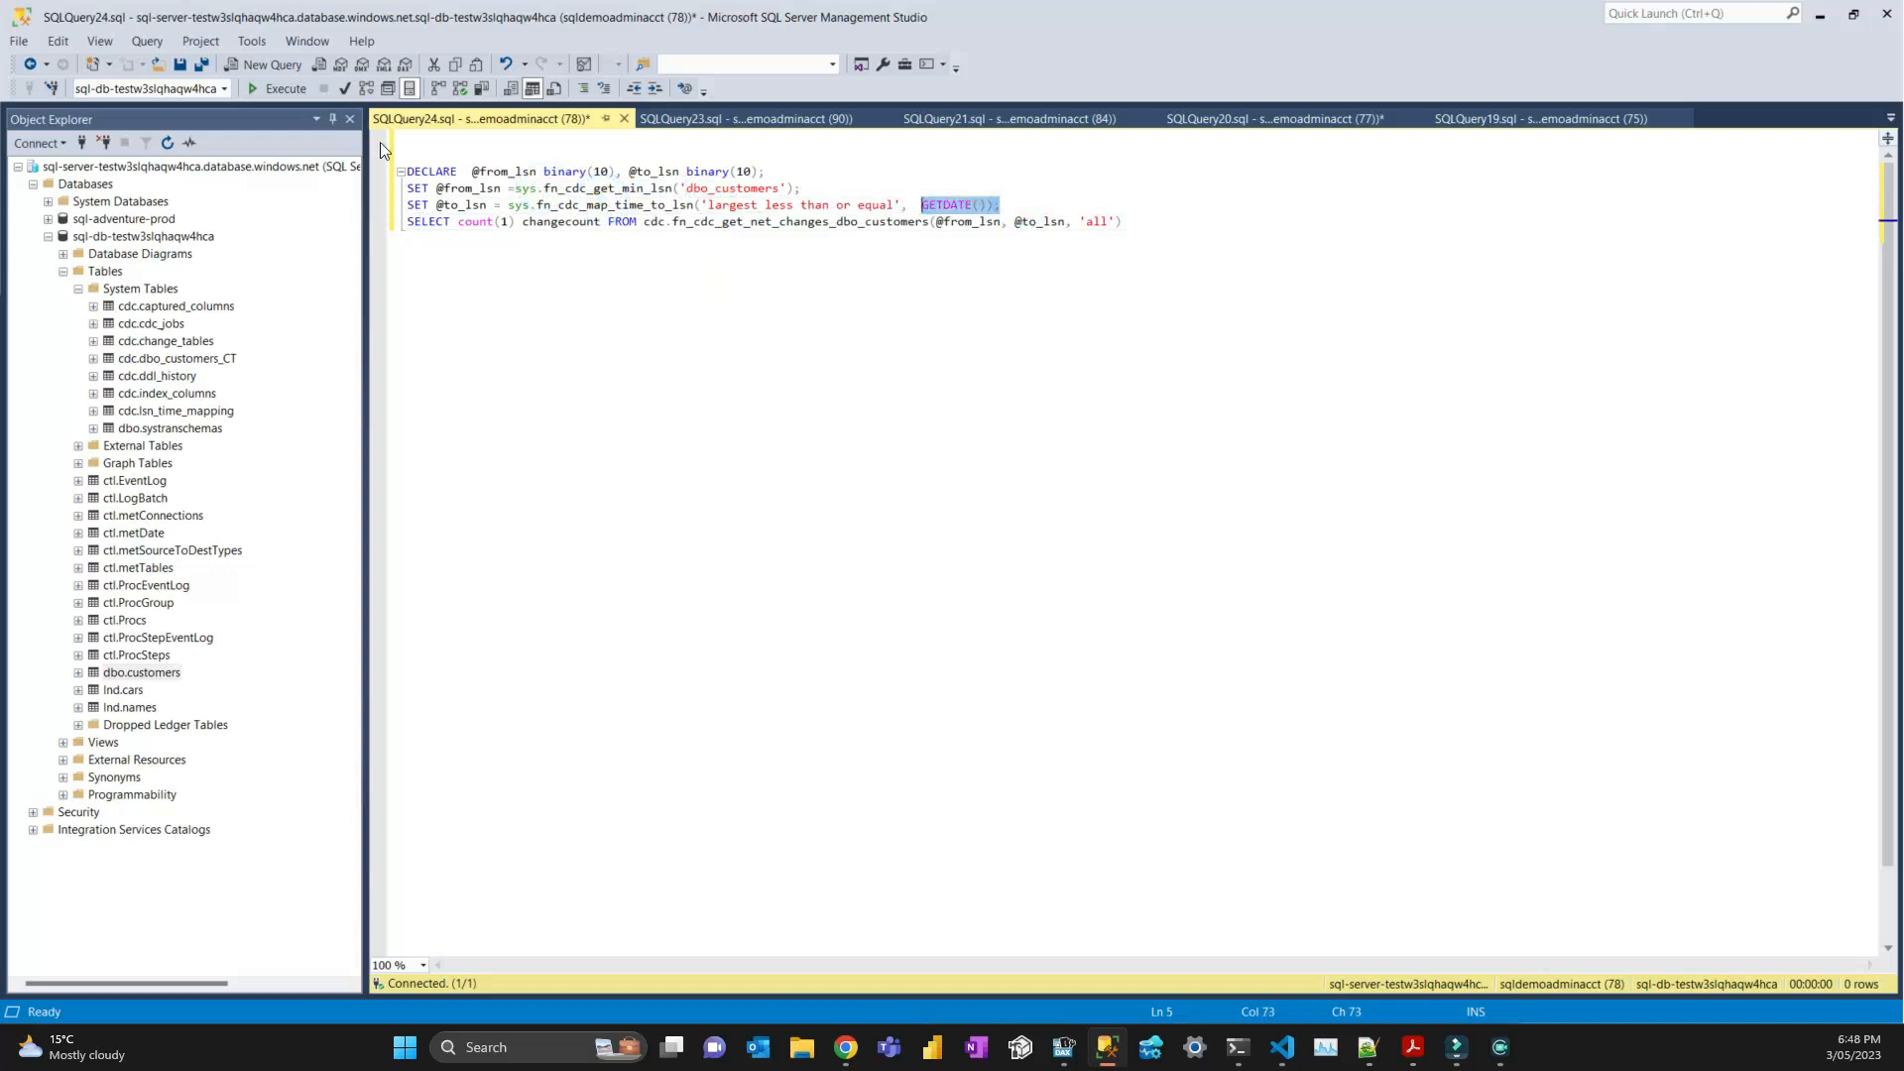
Run the whole change count query, from the DECLARE line through the SELECT, and check its result.
click(282, 87)
click(714, 463)
drag(1211, 224, 278, 170)
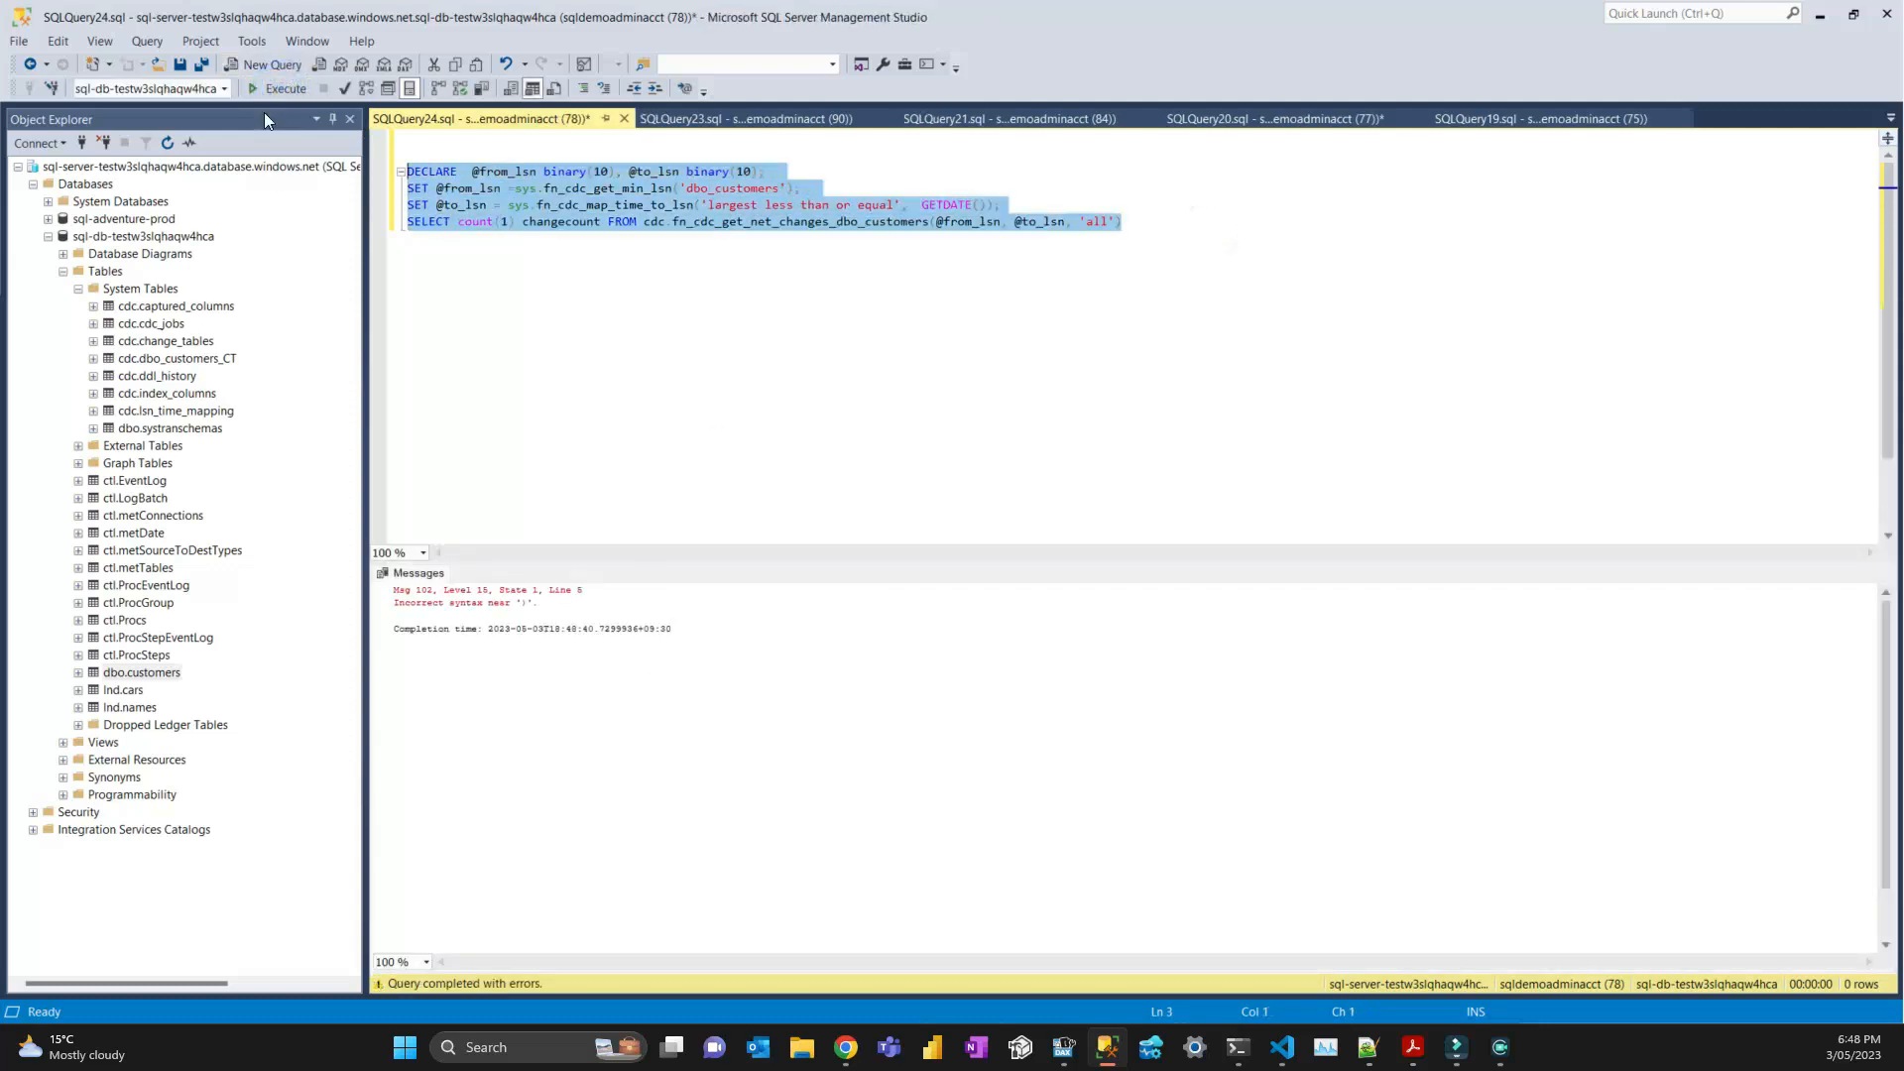
click(270, 87)
click(459, 607)
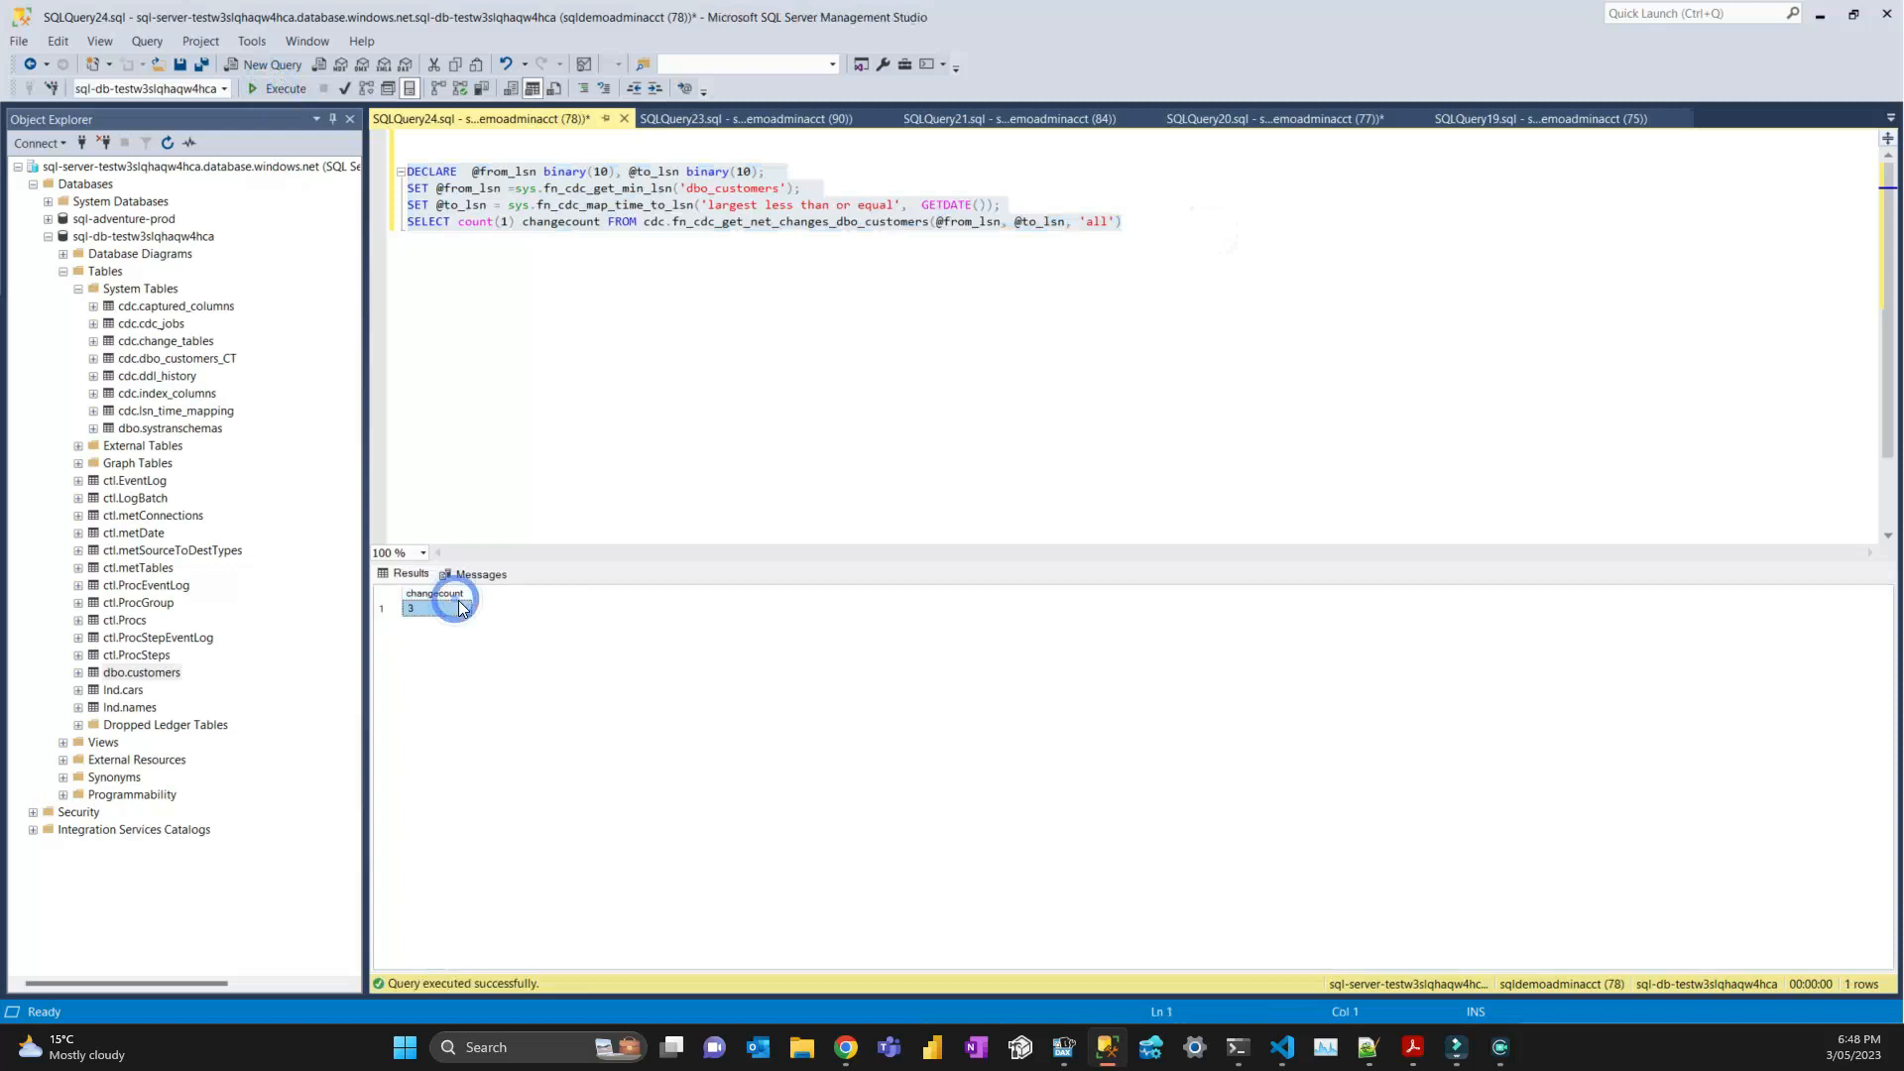
Switch back to Azure Data Factory and preview the data returned by the GetChangeCount lookup query.
key(alt+Tab)
click(1279, 703)
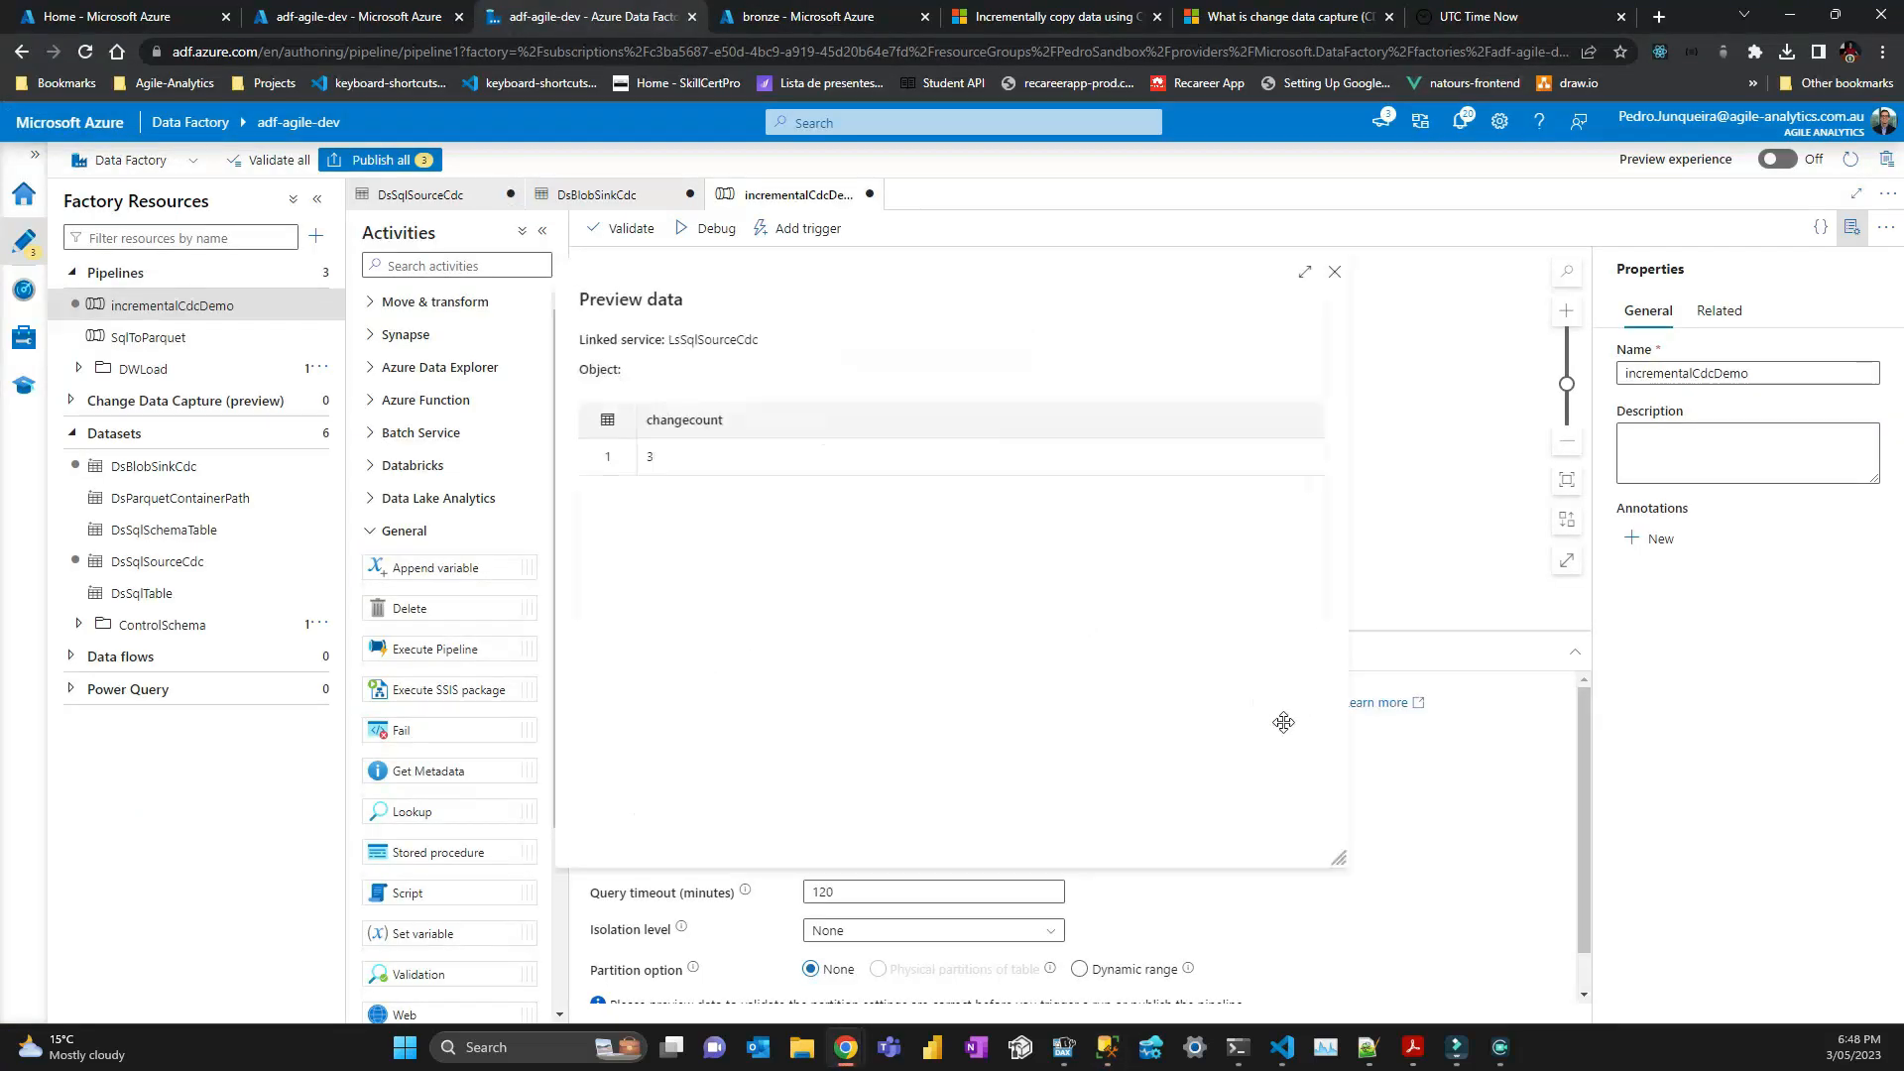
click(647, 456)
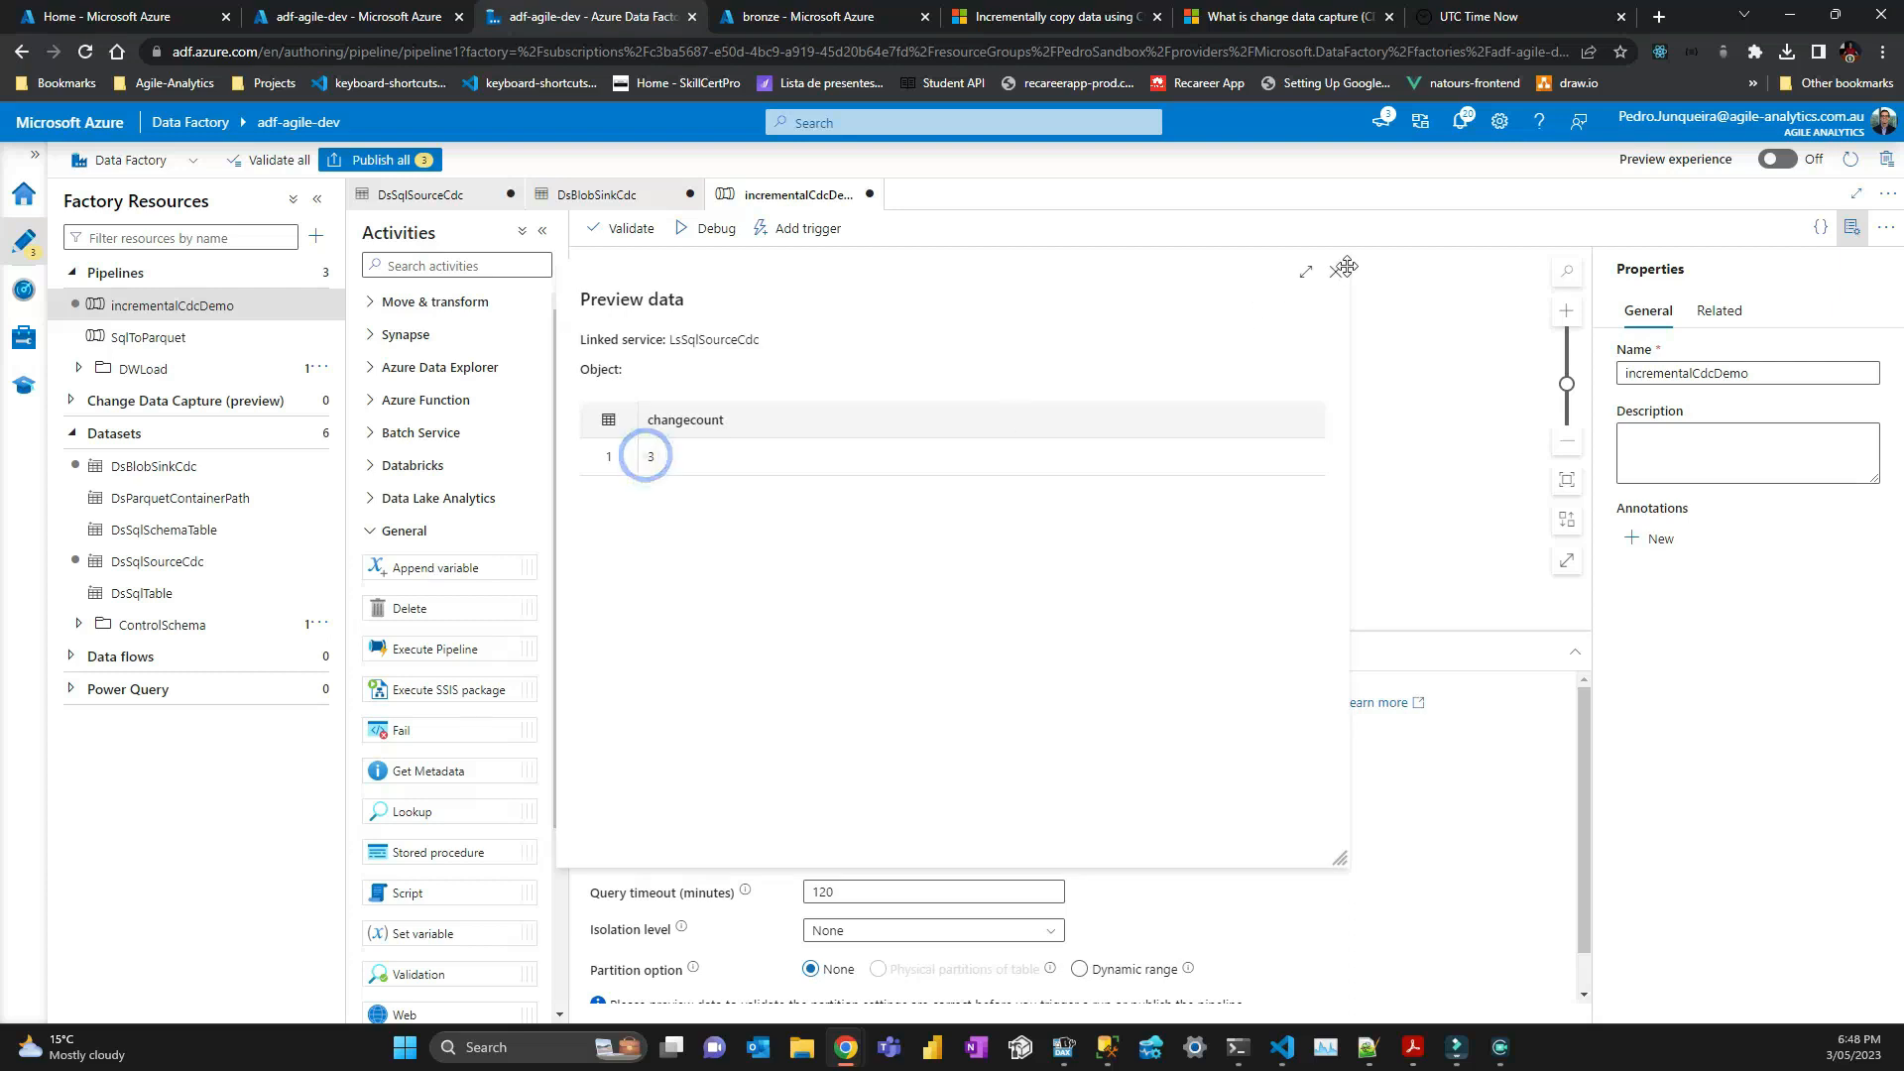
click(1336, 271)
Add an If Condition activity beside GetChangeCount and connect the lookup's success output to it.
click(1293, 388)
drag(896, 366, 868, 366)
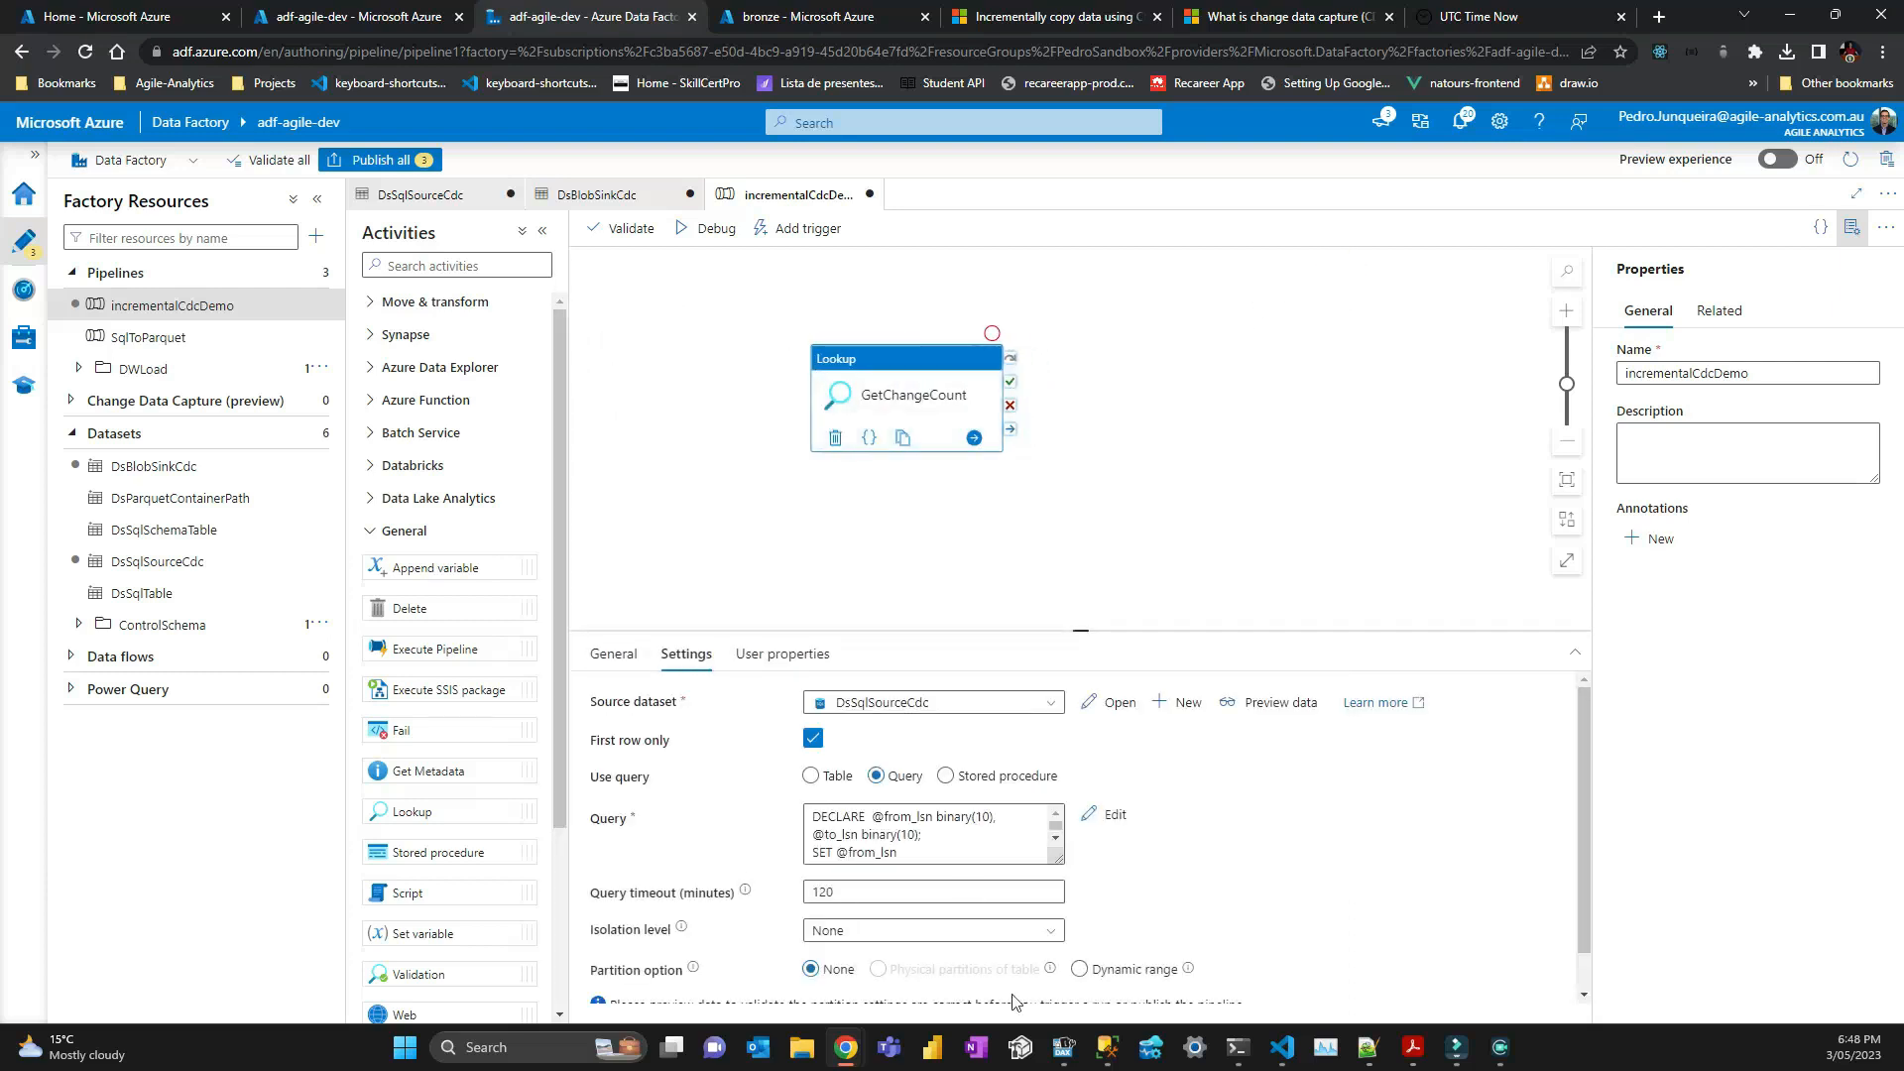
click(369, 531)
click(376, 595)
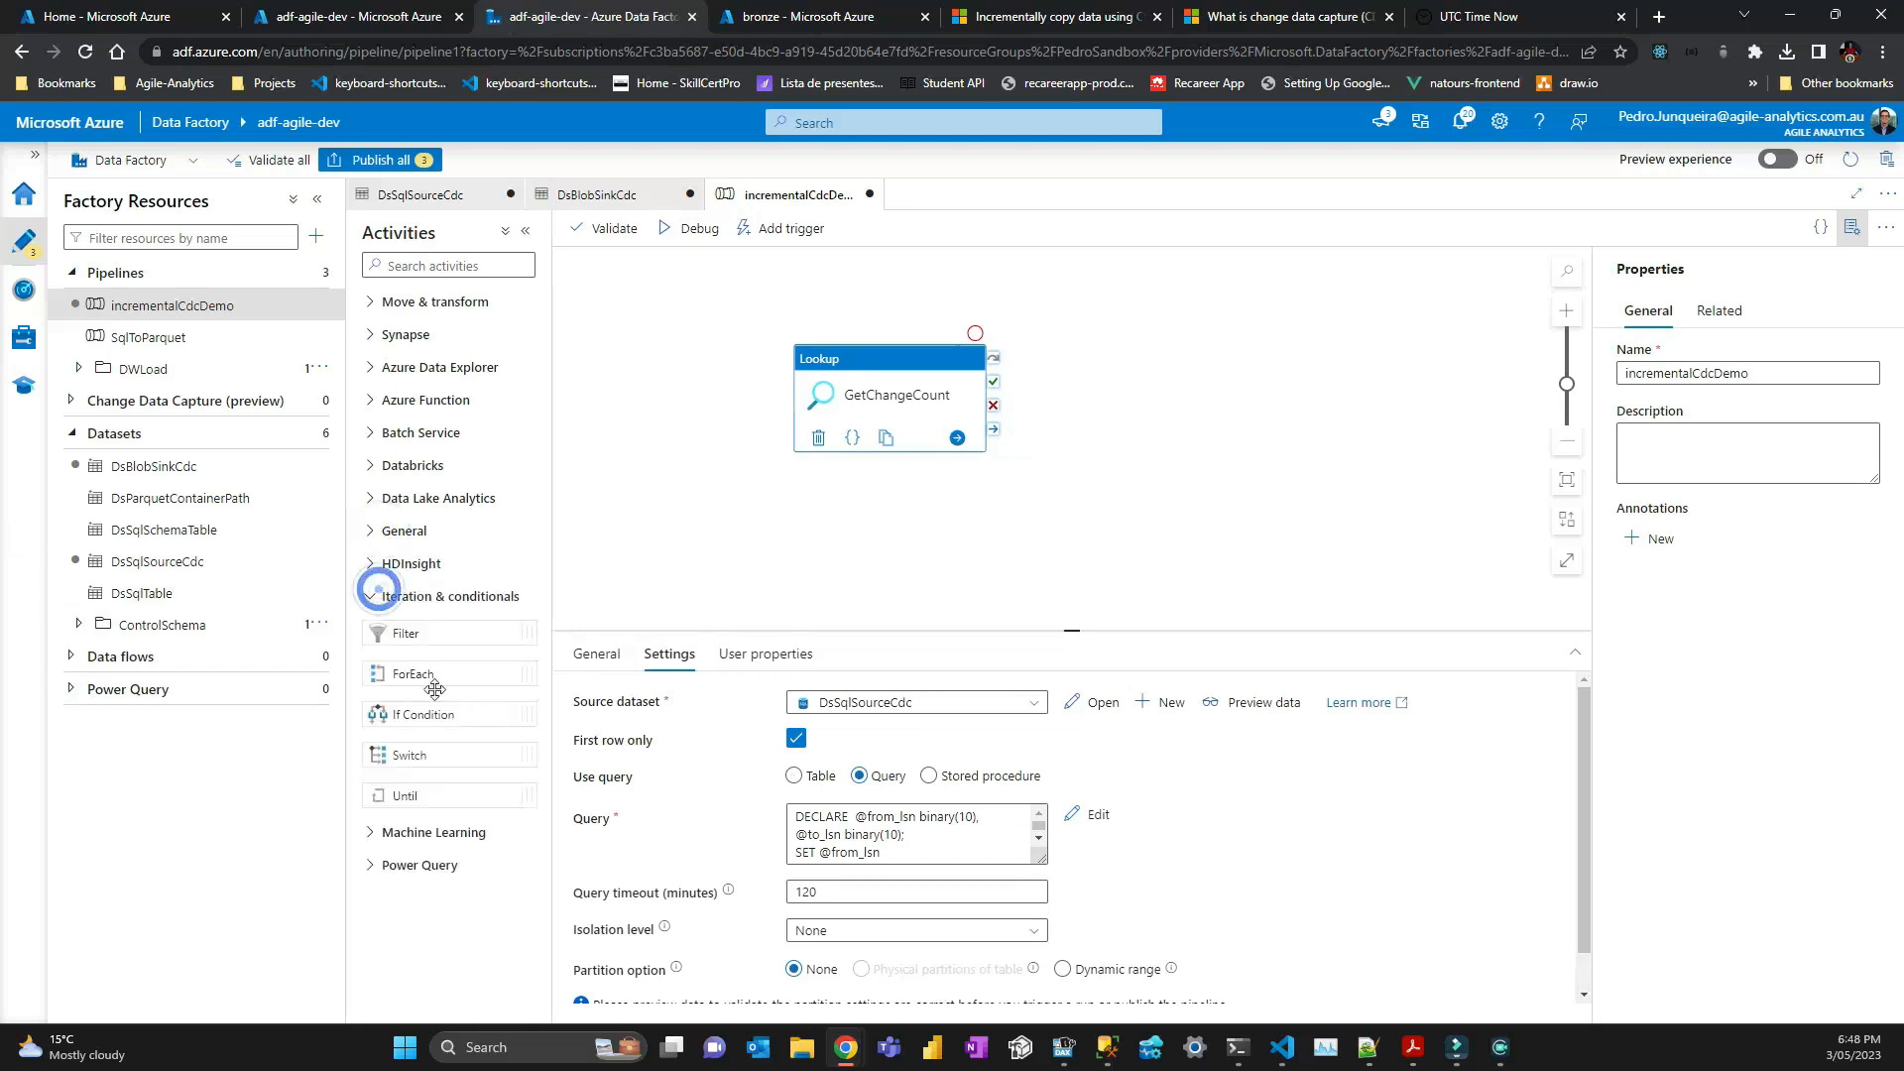
drag(437, 712, 1140, 388)
drag(993, 387, 1129, 385)
drag(993, 388, 1137, 363)
Rename the If Condition activity as IfAnyChanges.
click(1139, 365)
drag(1824, 378, 1593, 375)
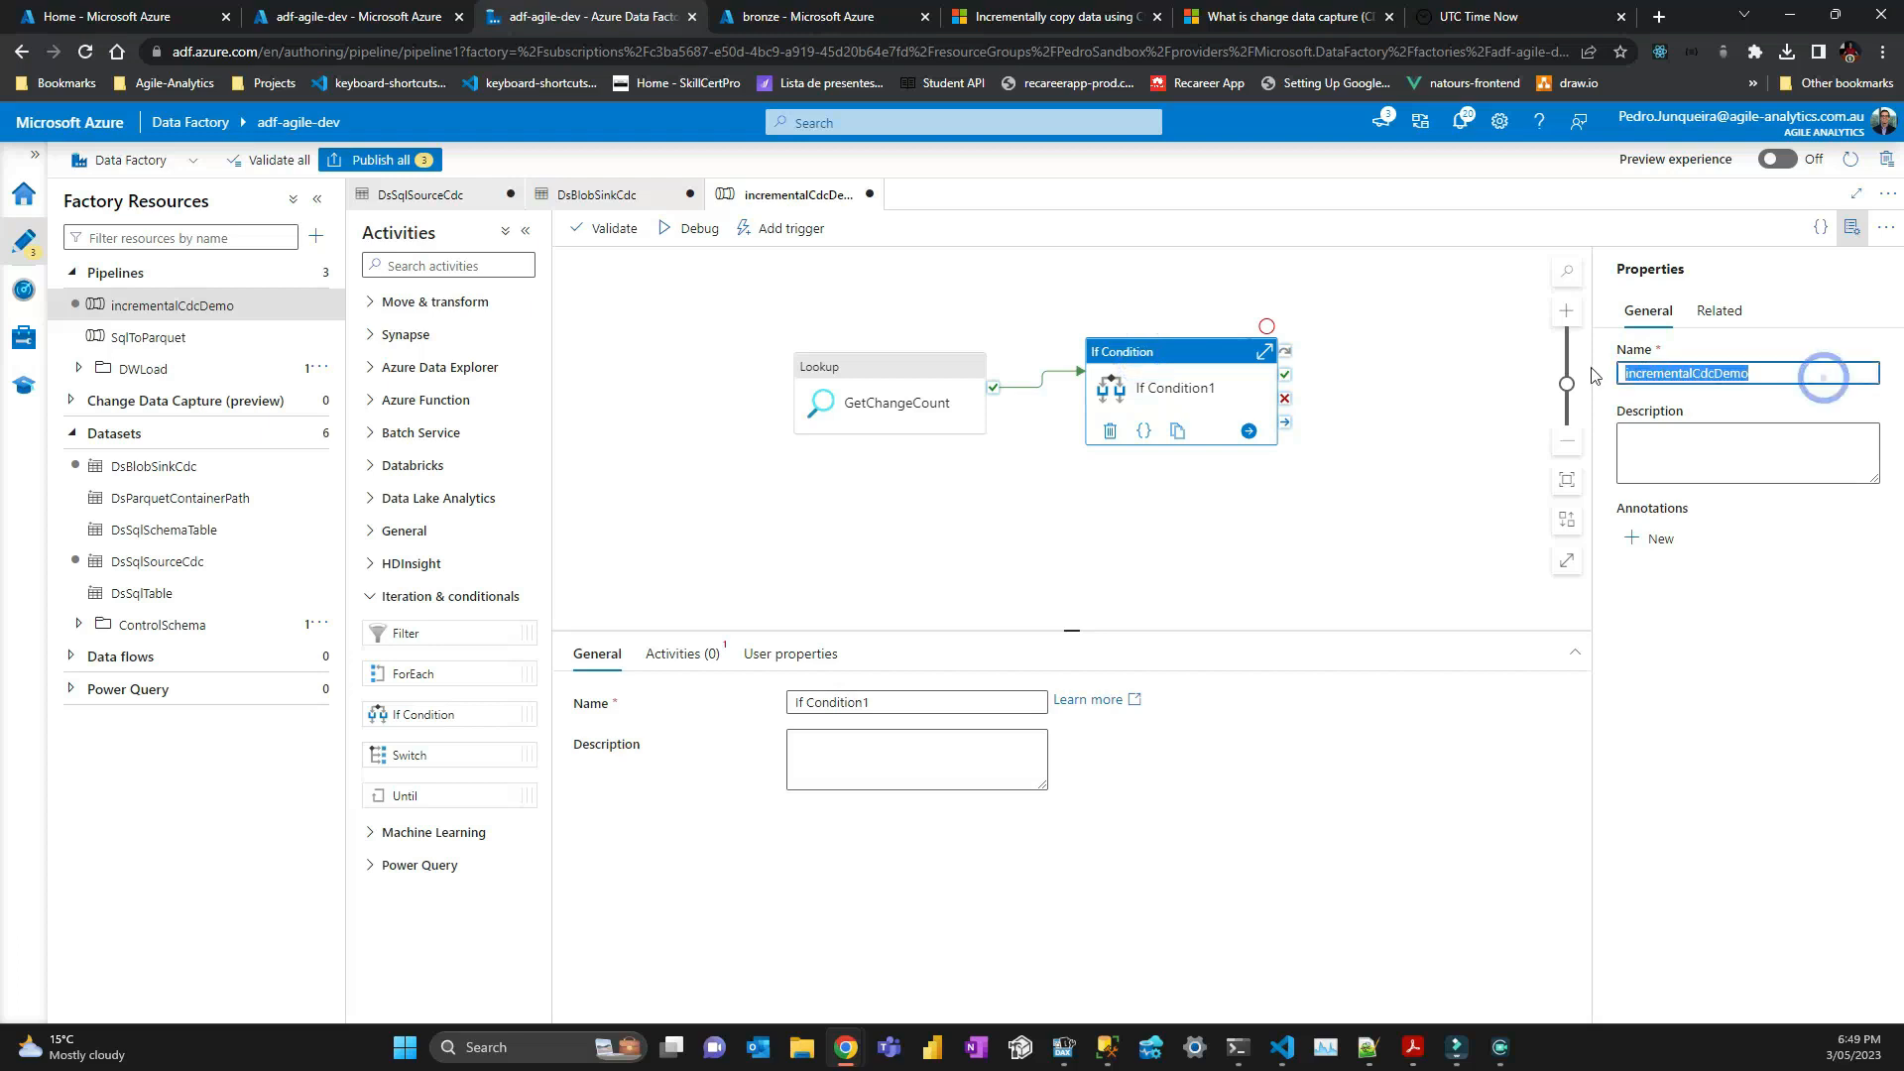
drag(915, 706, 739, 706)
text(If)
text(yChanges)
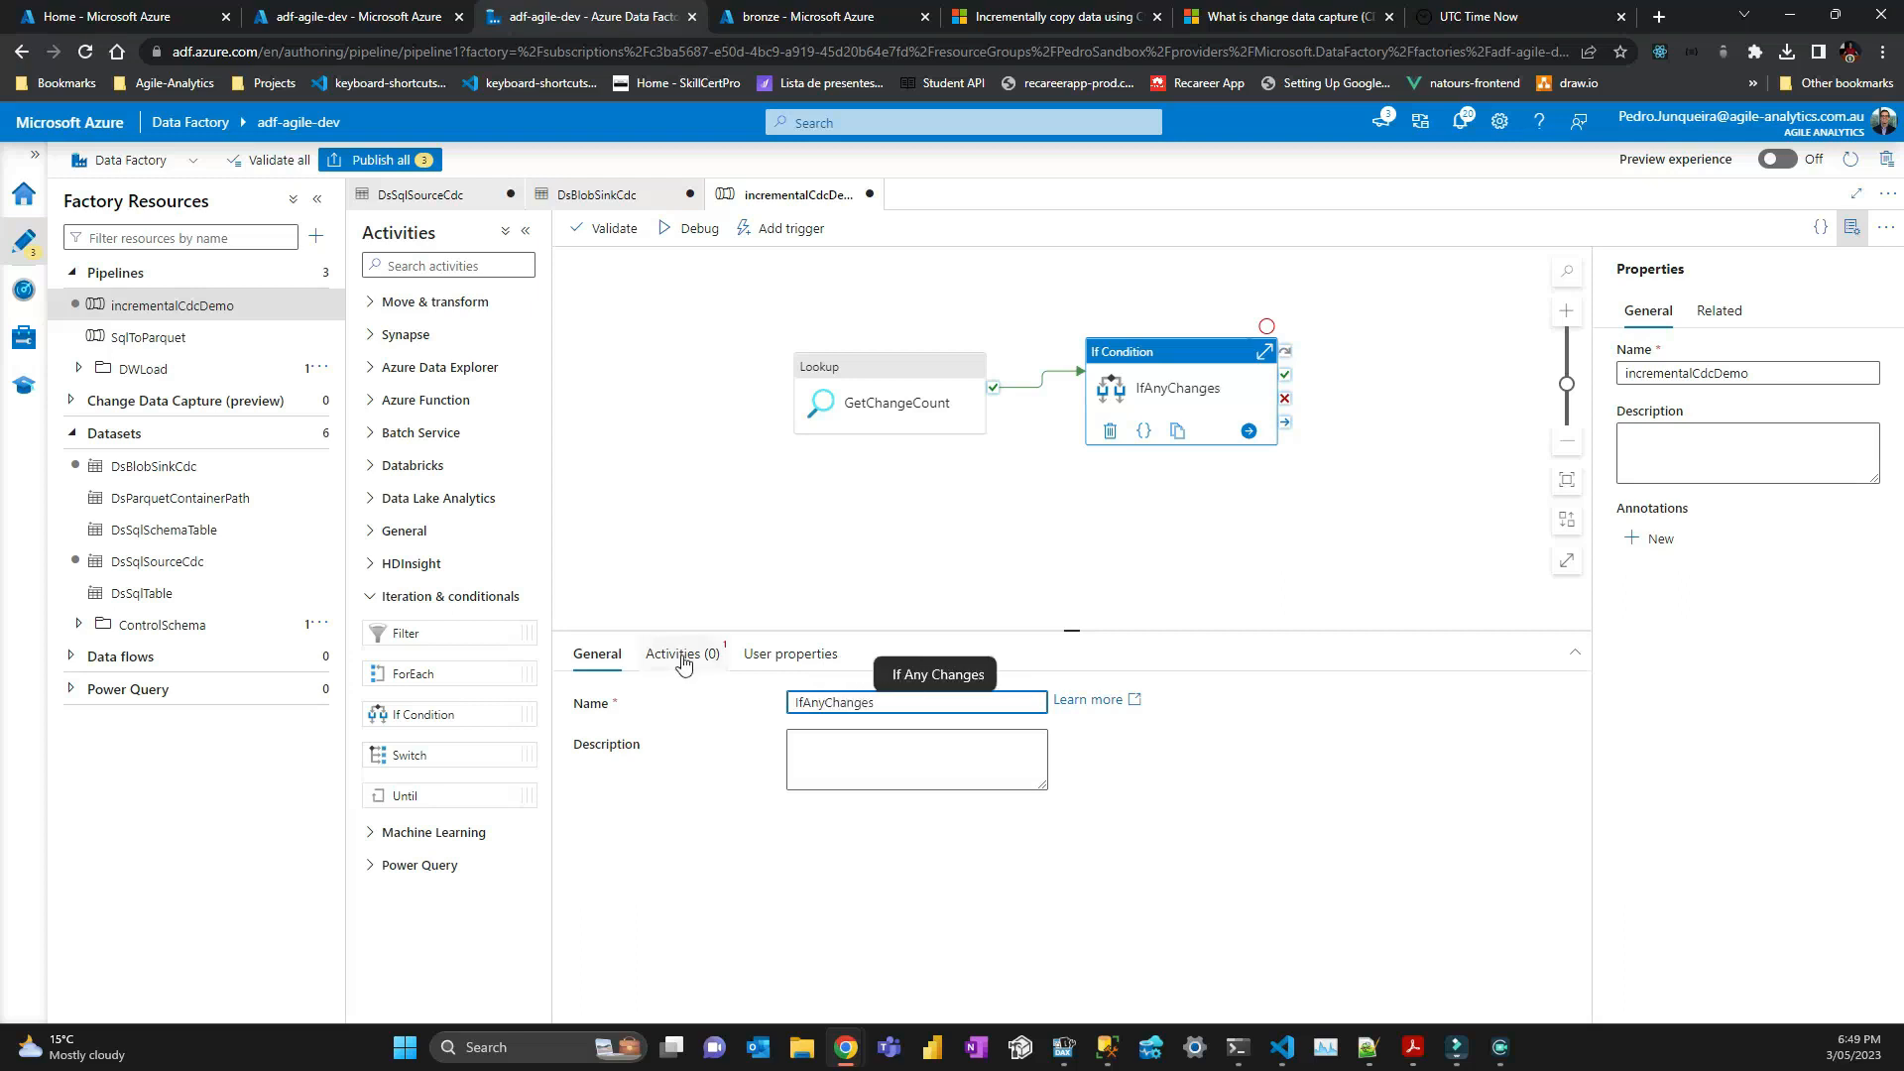
click(682, 663)
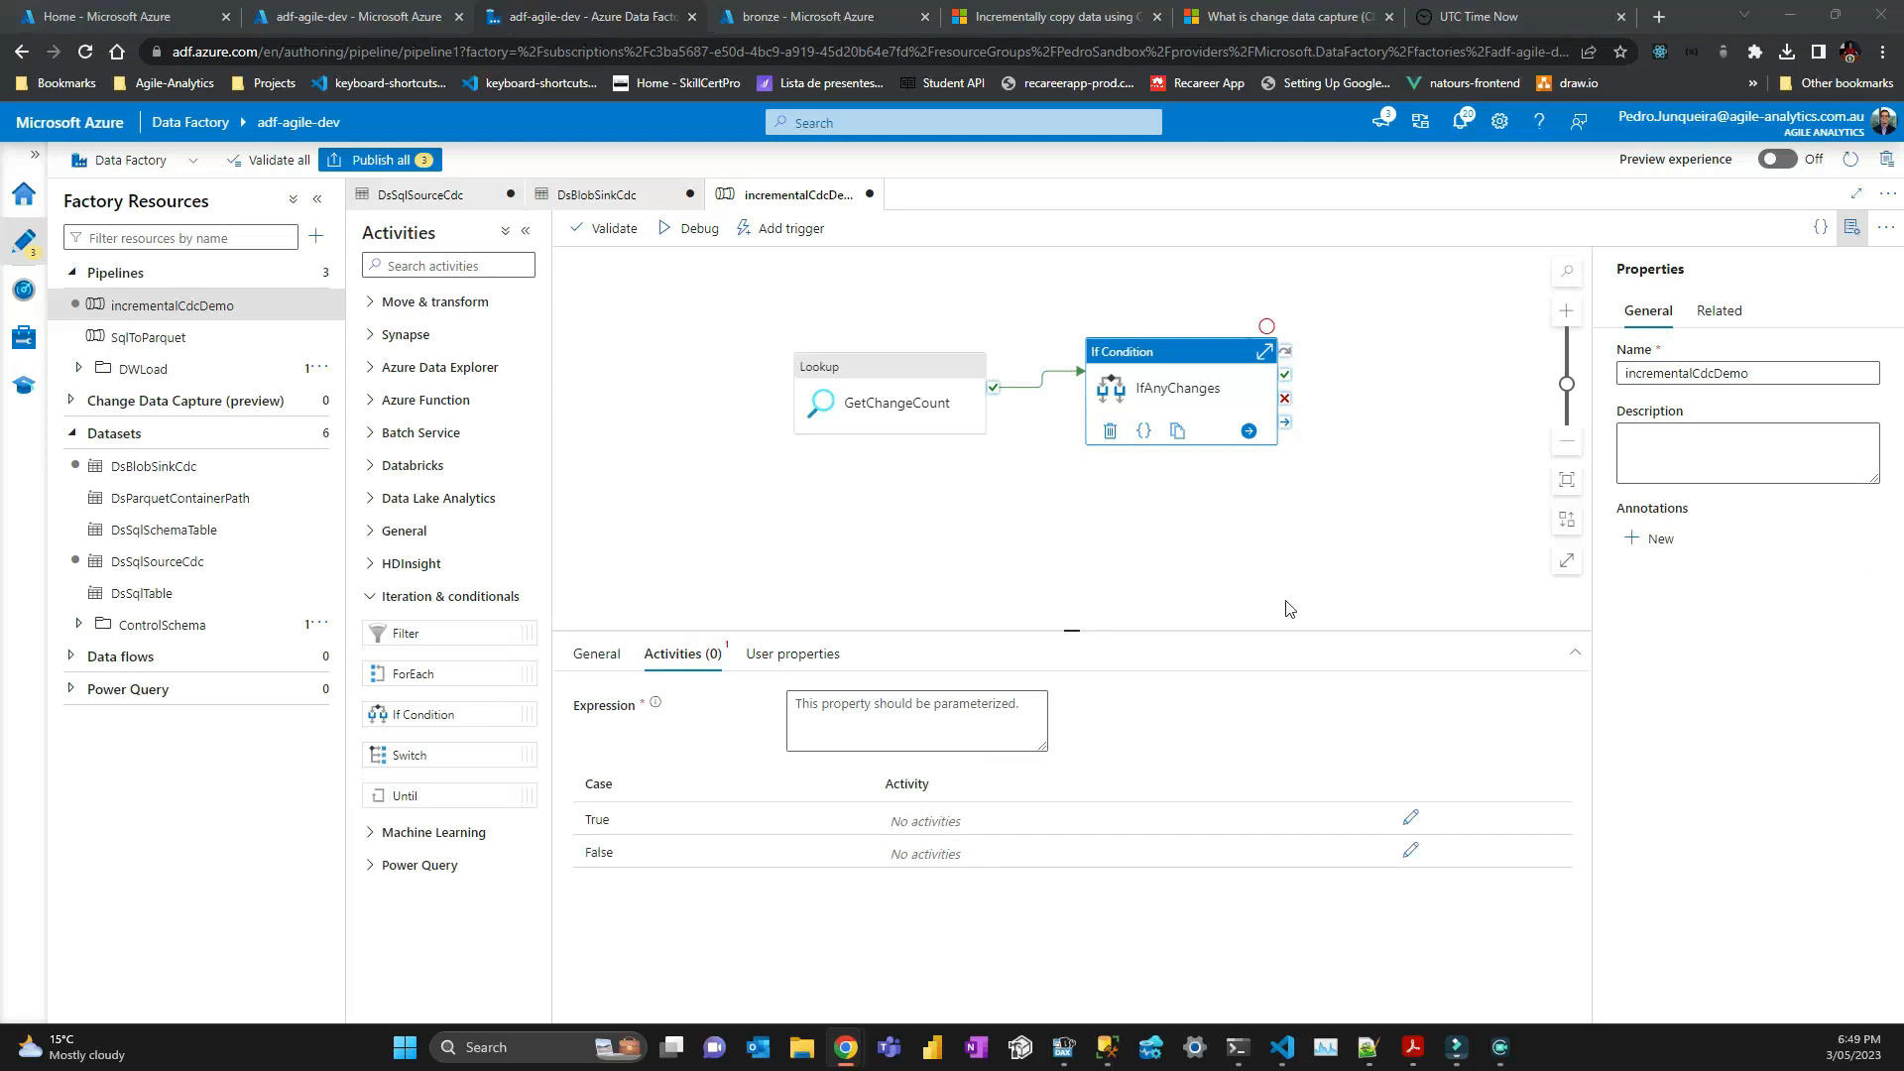
click(956, 721)
click(924, 764)
click(1508, 239)
text(@greater(int(activity('GetChangeCount').output.firstRow.changecount),0))
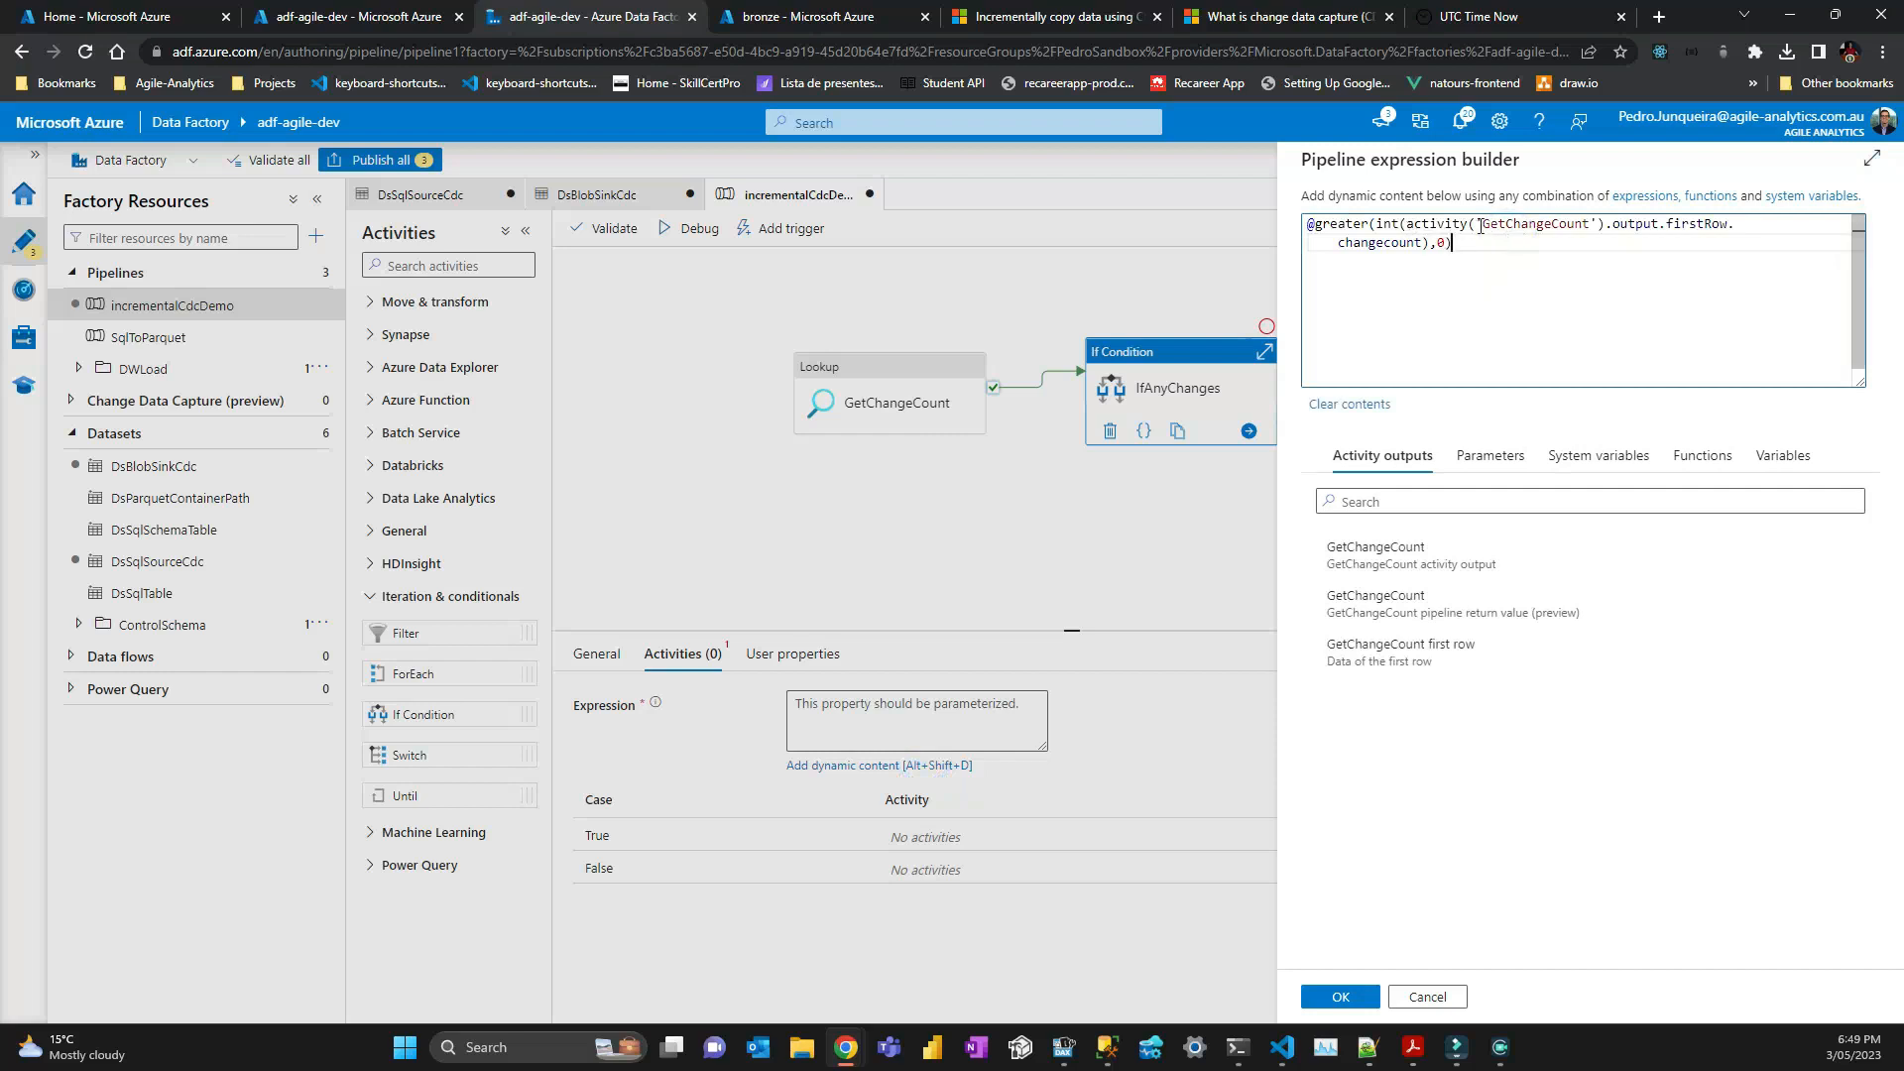
drag(1679, 223, 1688, 224)
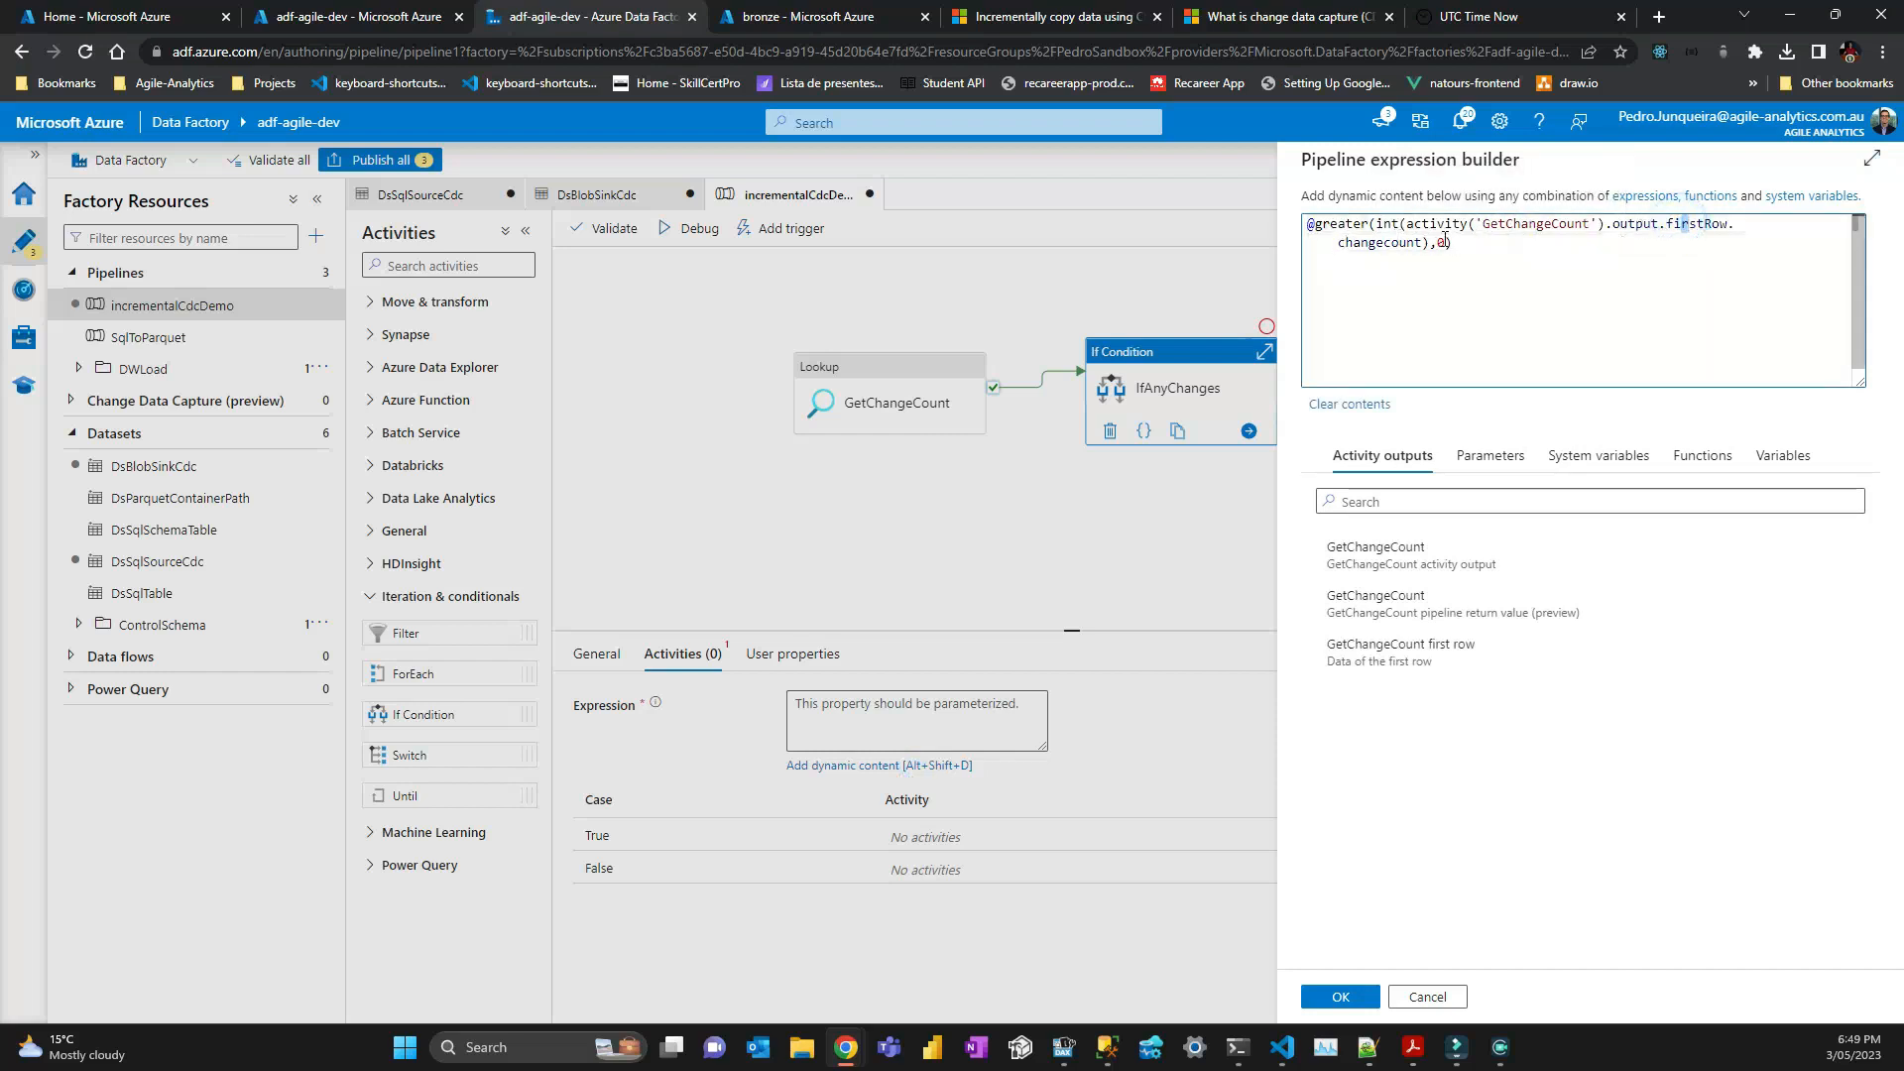
click(1347, 997)
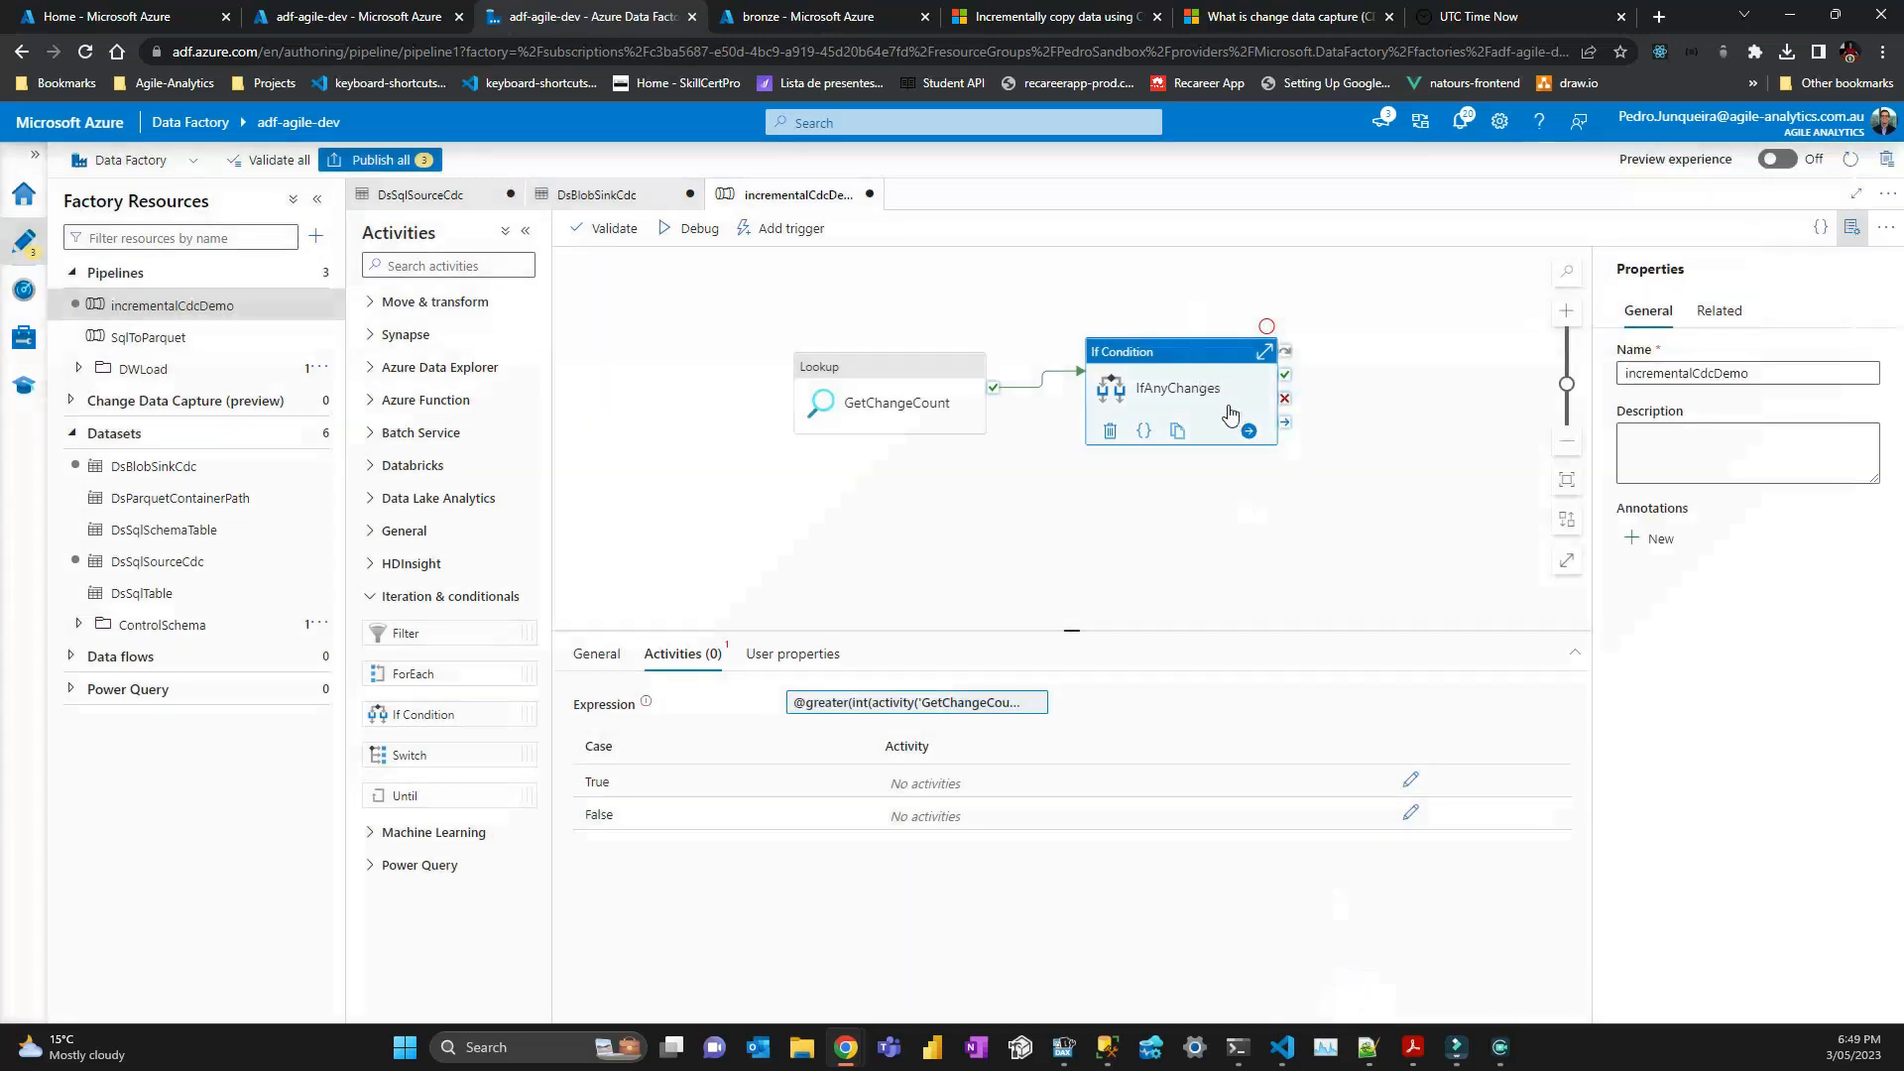
Expand the IfAnyChanges activity and add a Wait activity to its True case.
click(1267, 352)
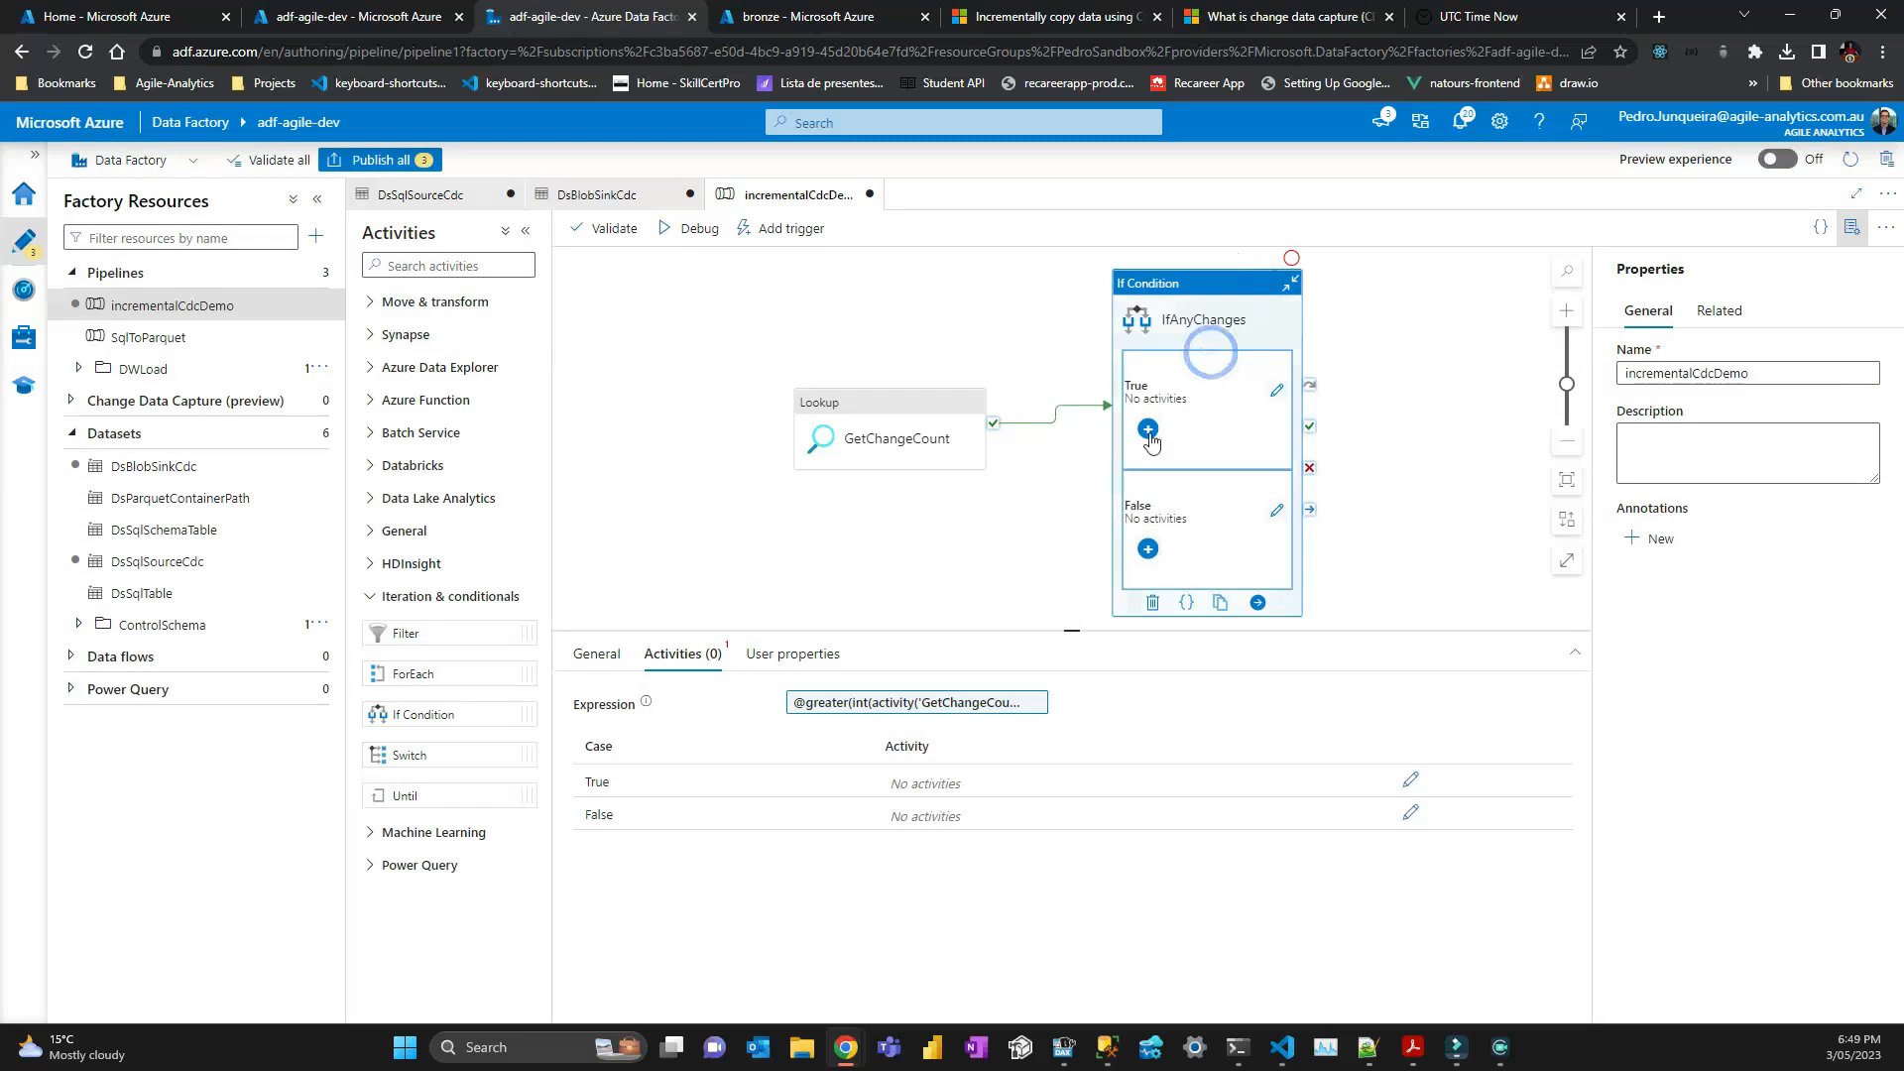
click(1148, 430)
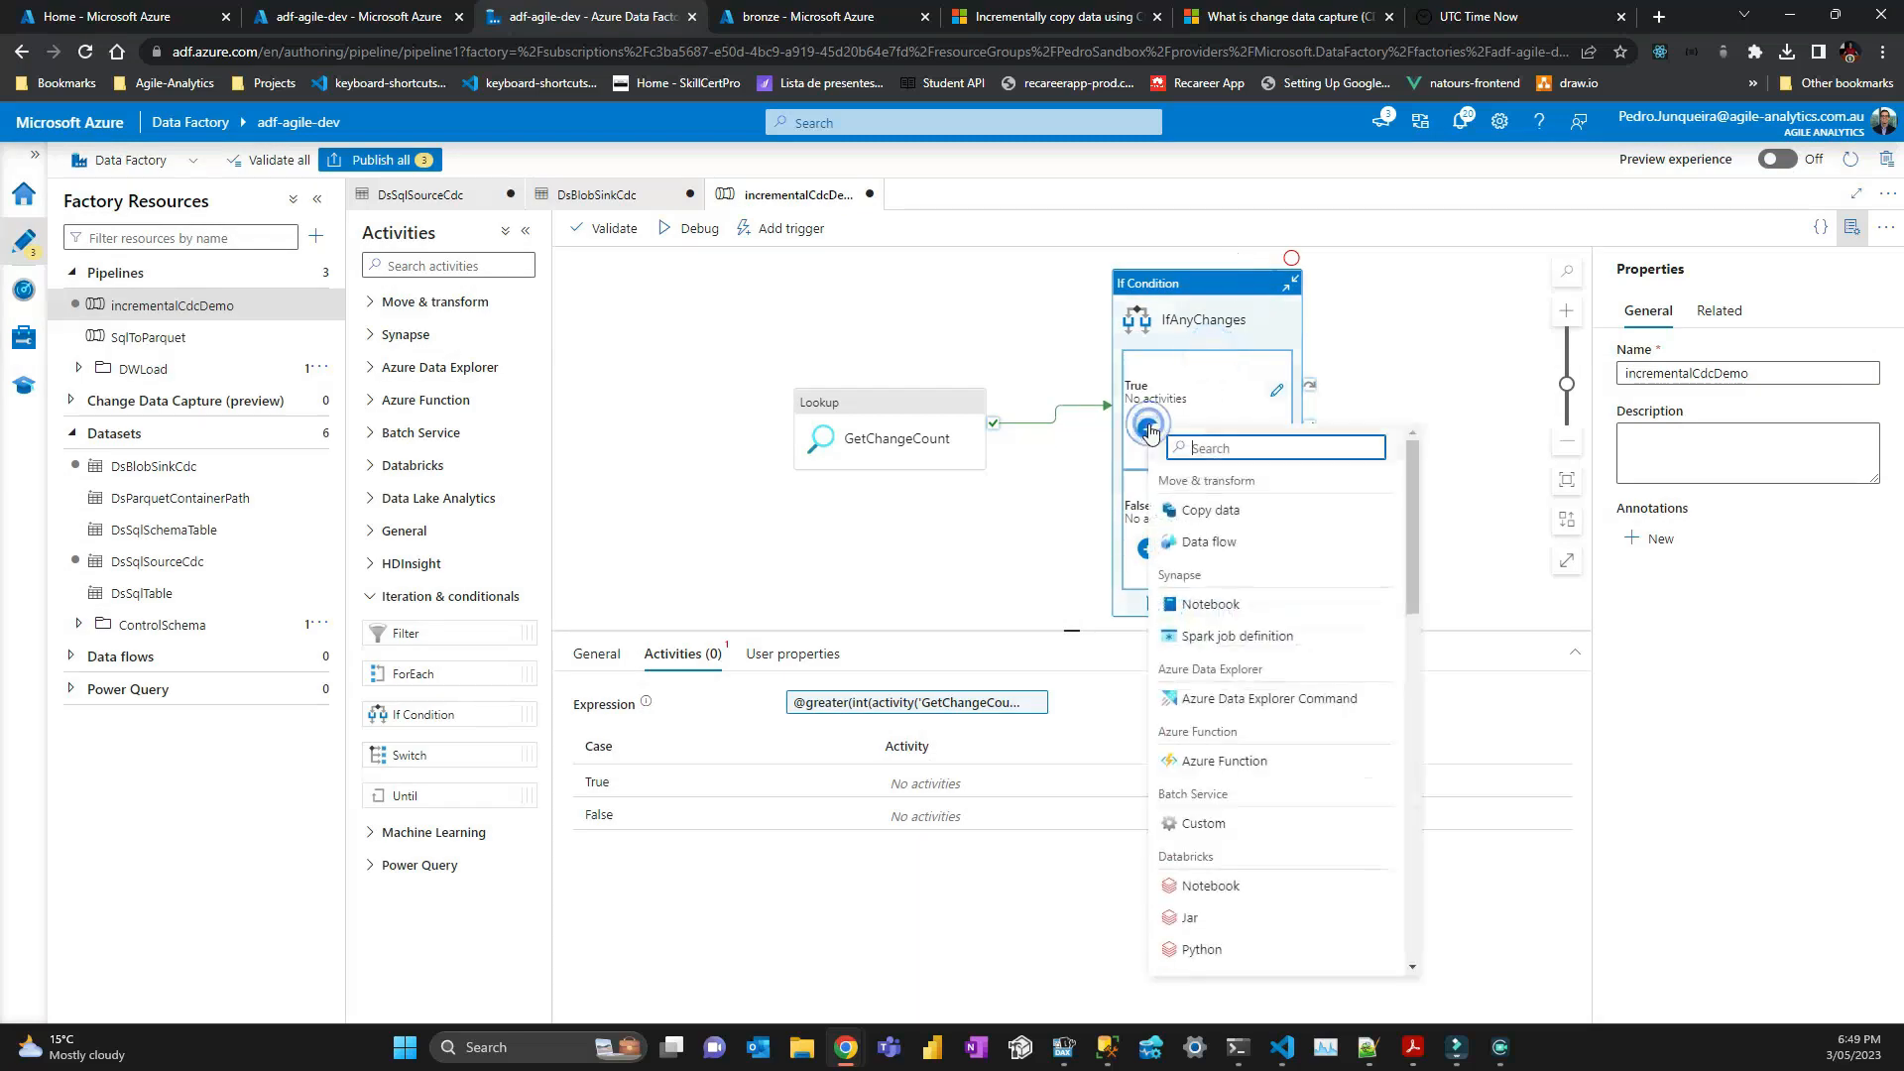
text(wai)
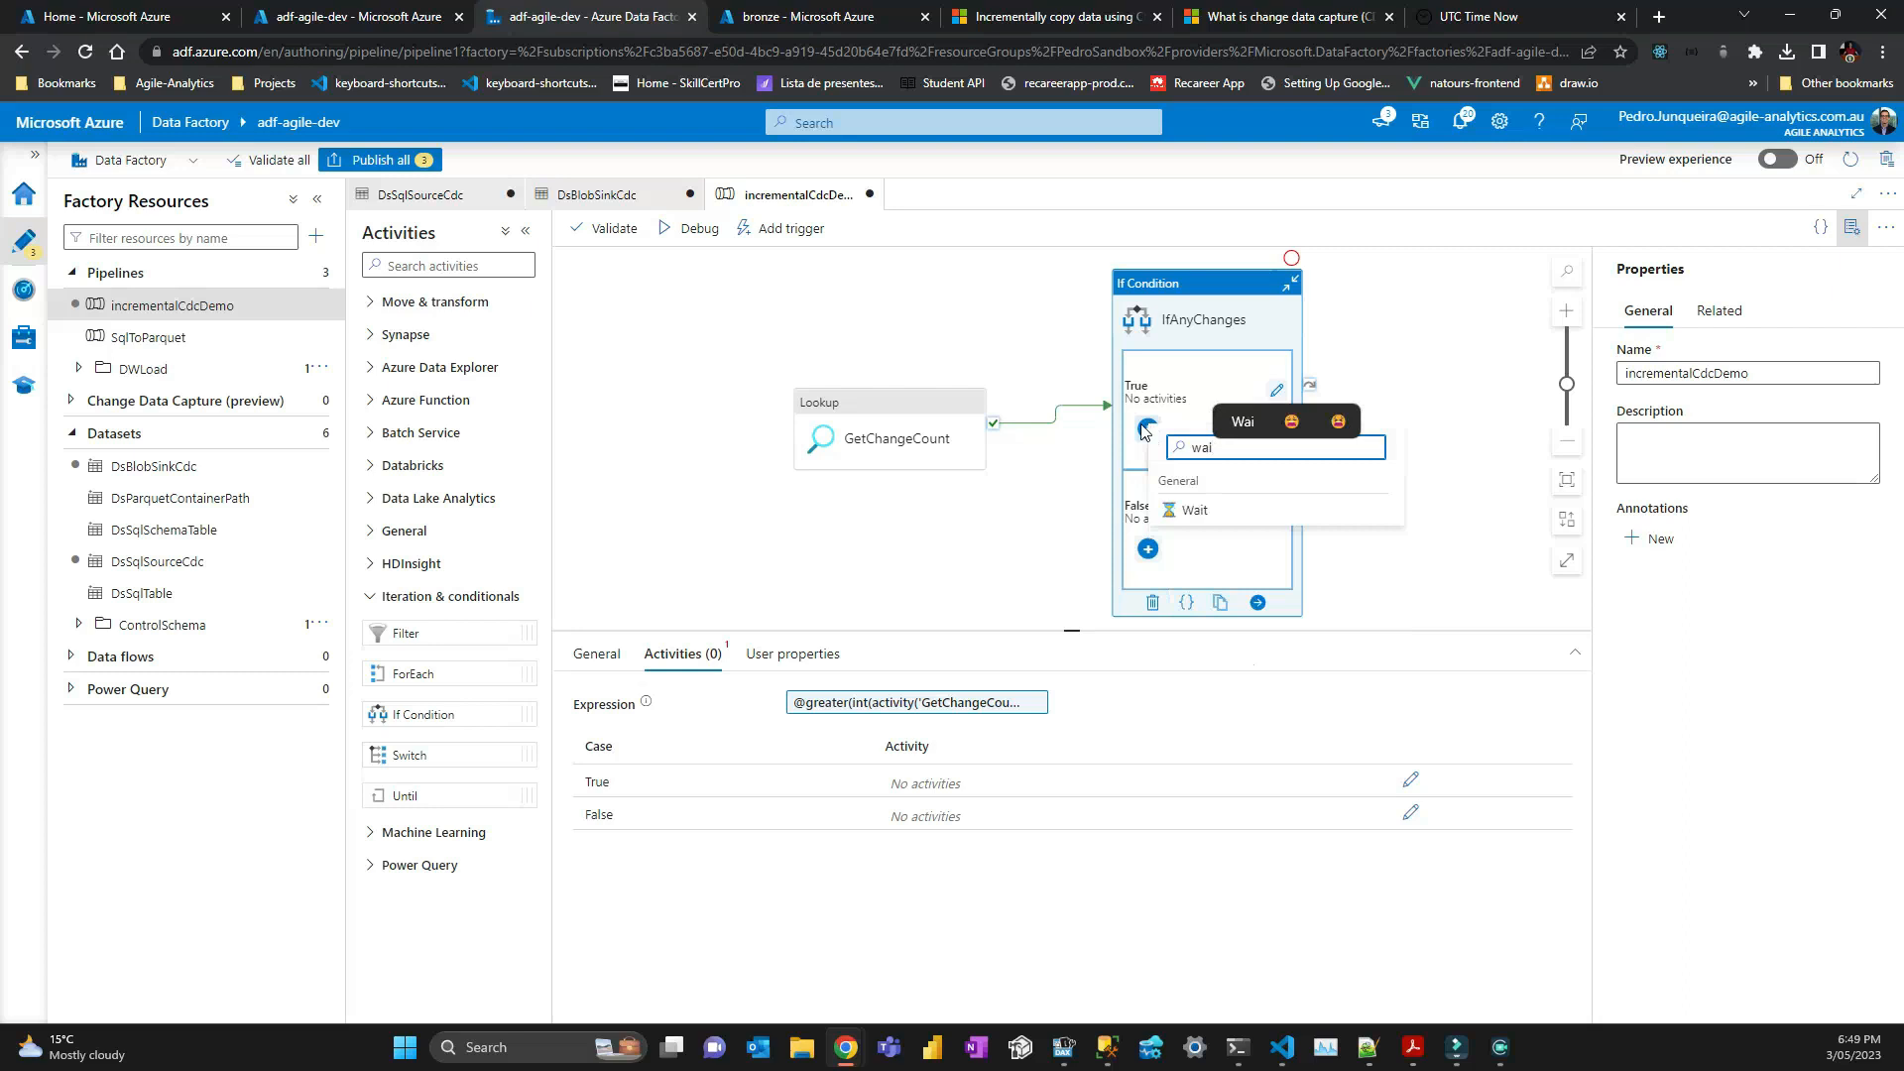
click(1235, 511)
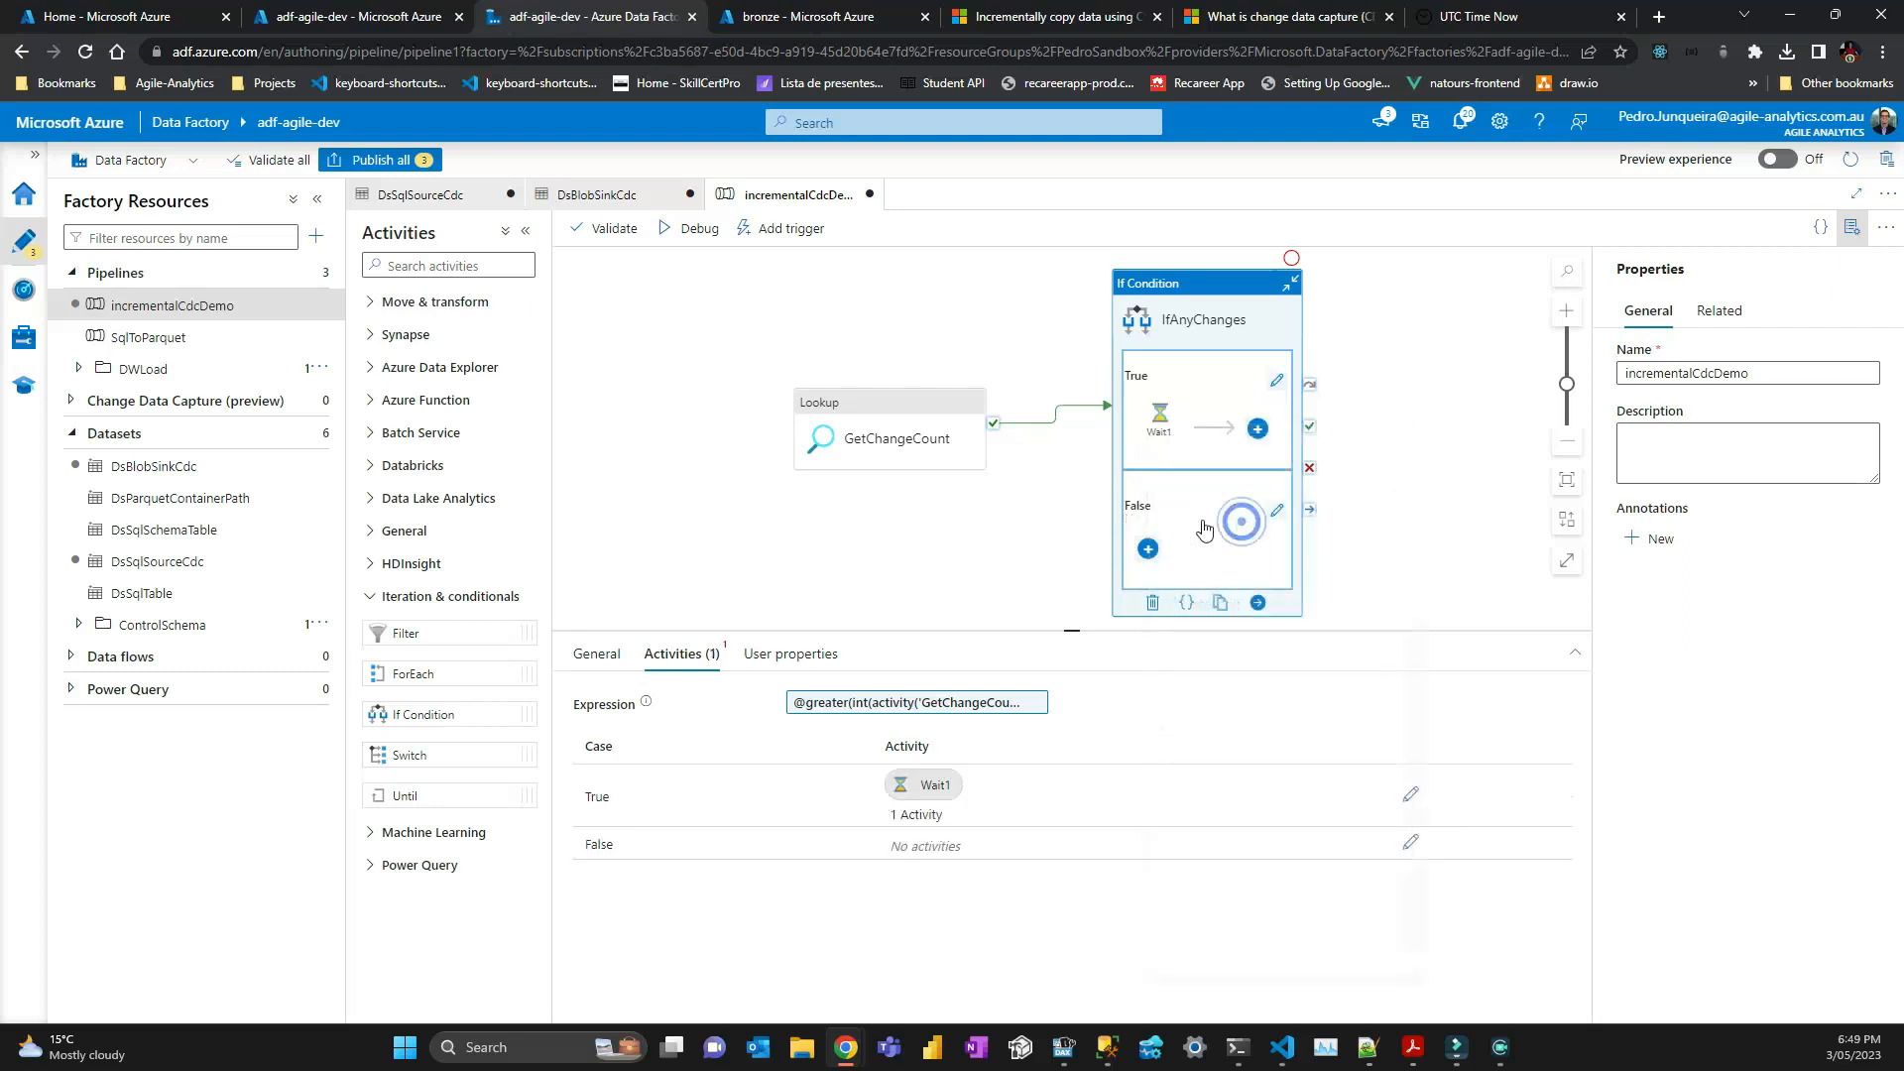
Rename the Wait activity inside the True case as DoSomething.
double_click(1164, 421)
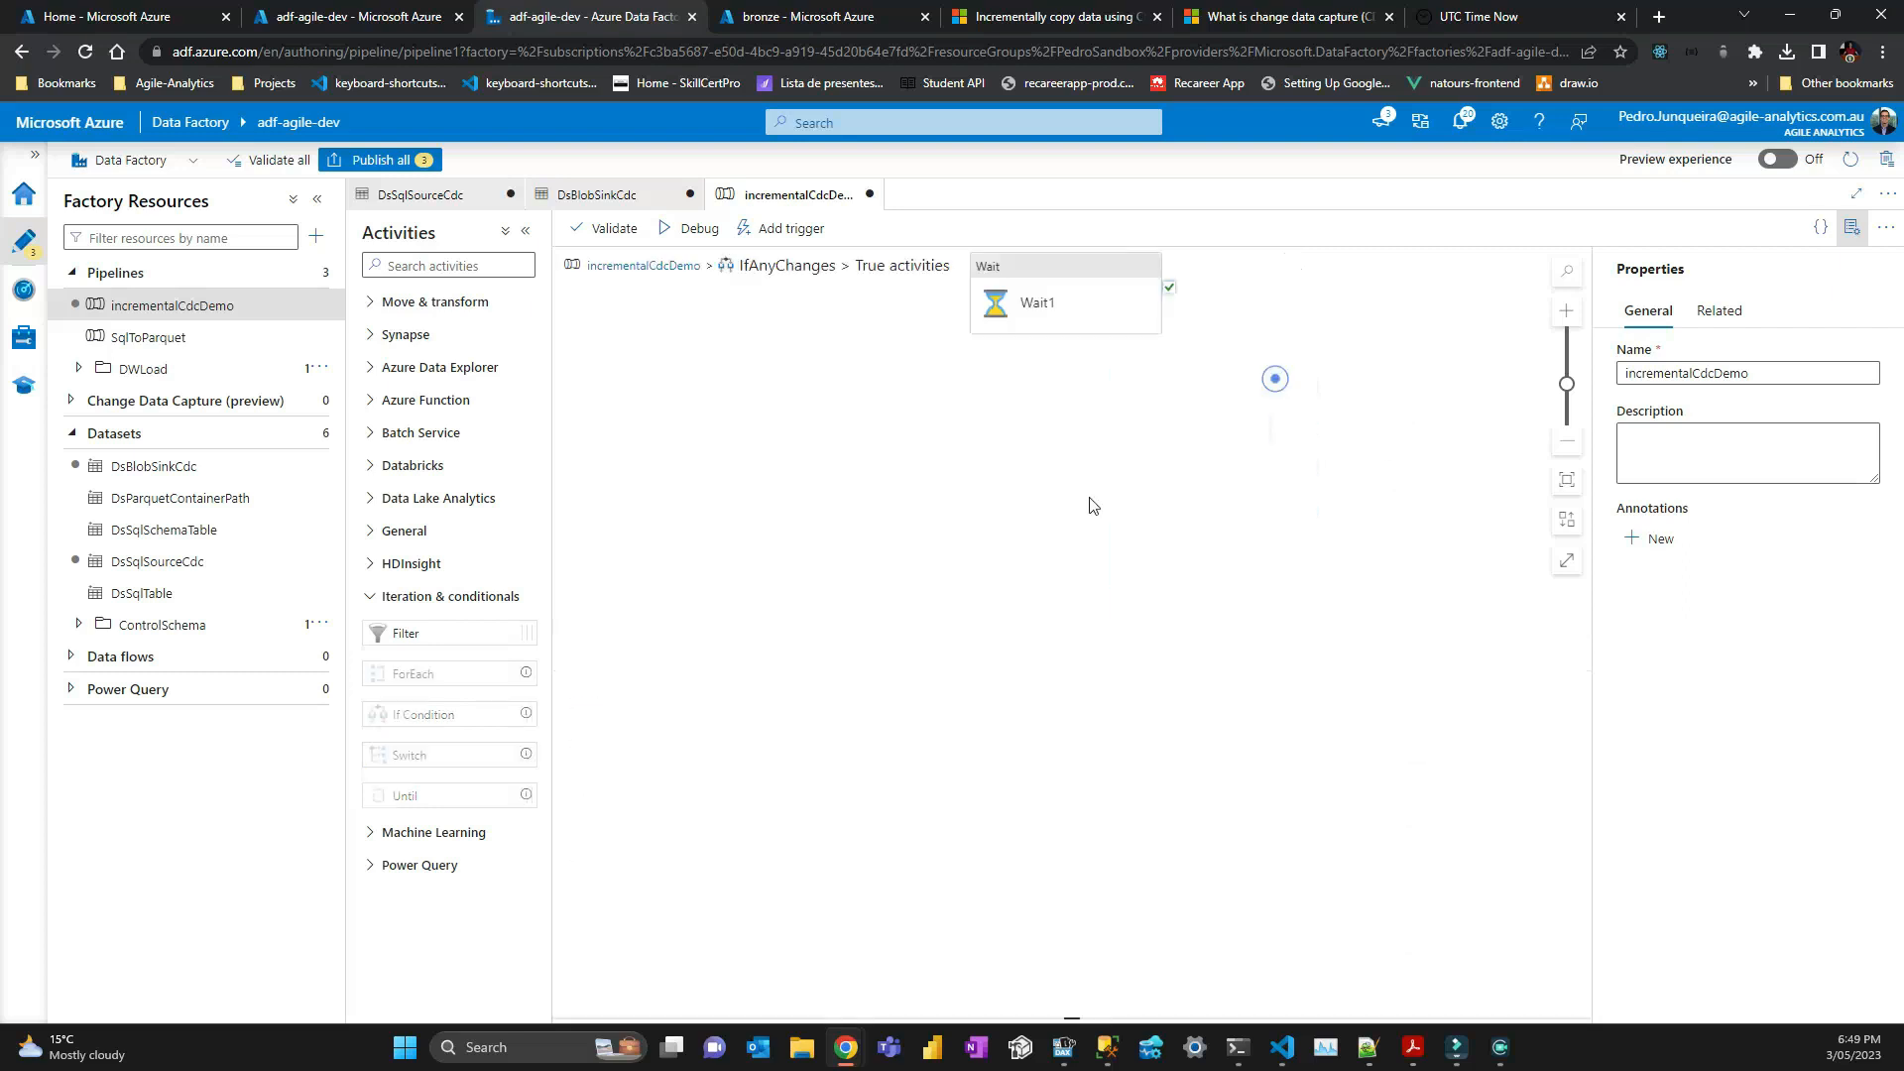
double_click(850, 702)
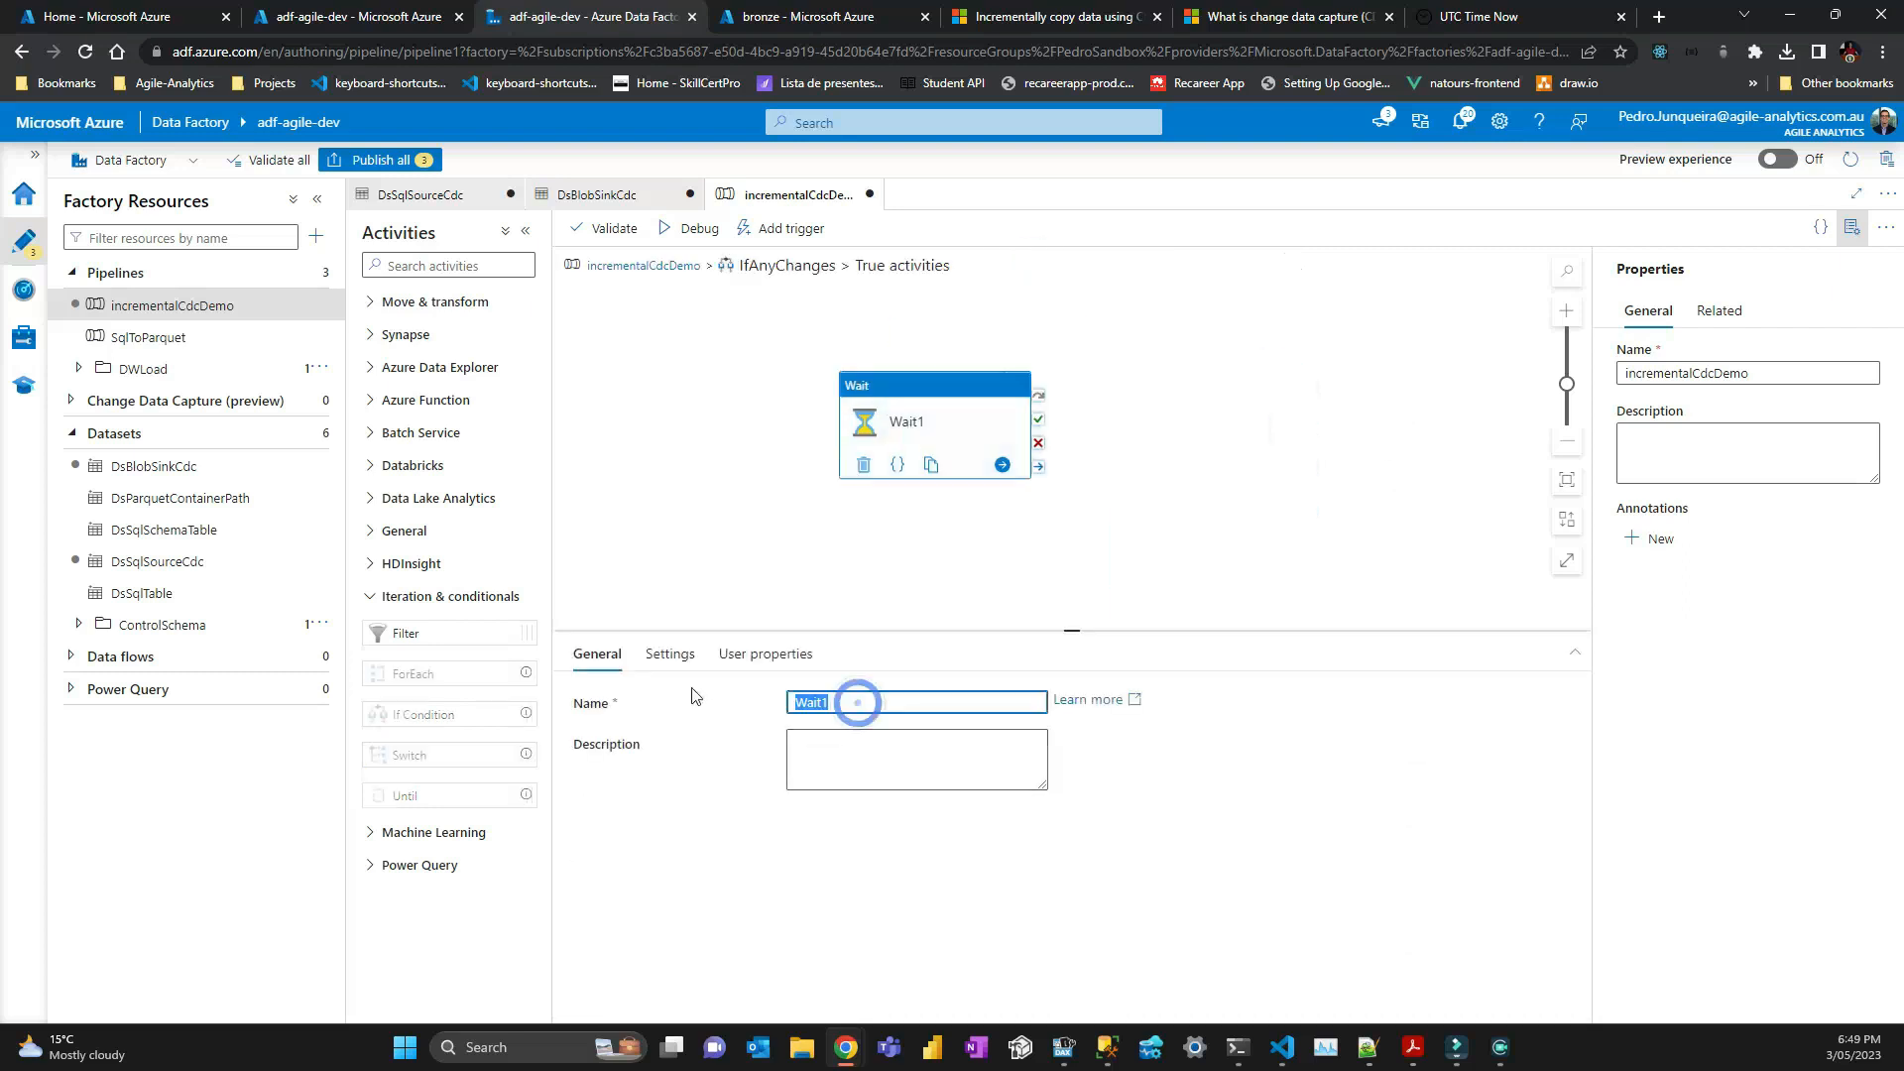
text(DoSomething)
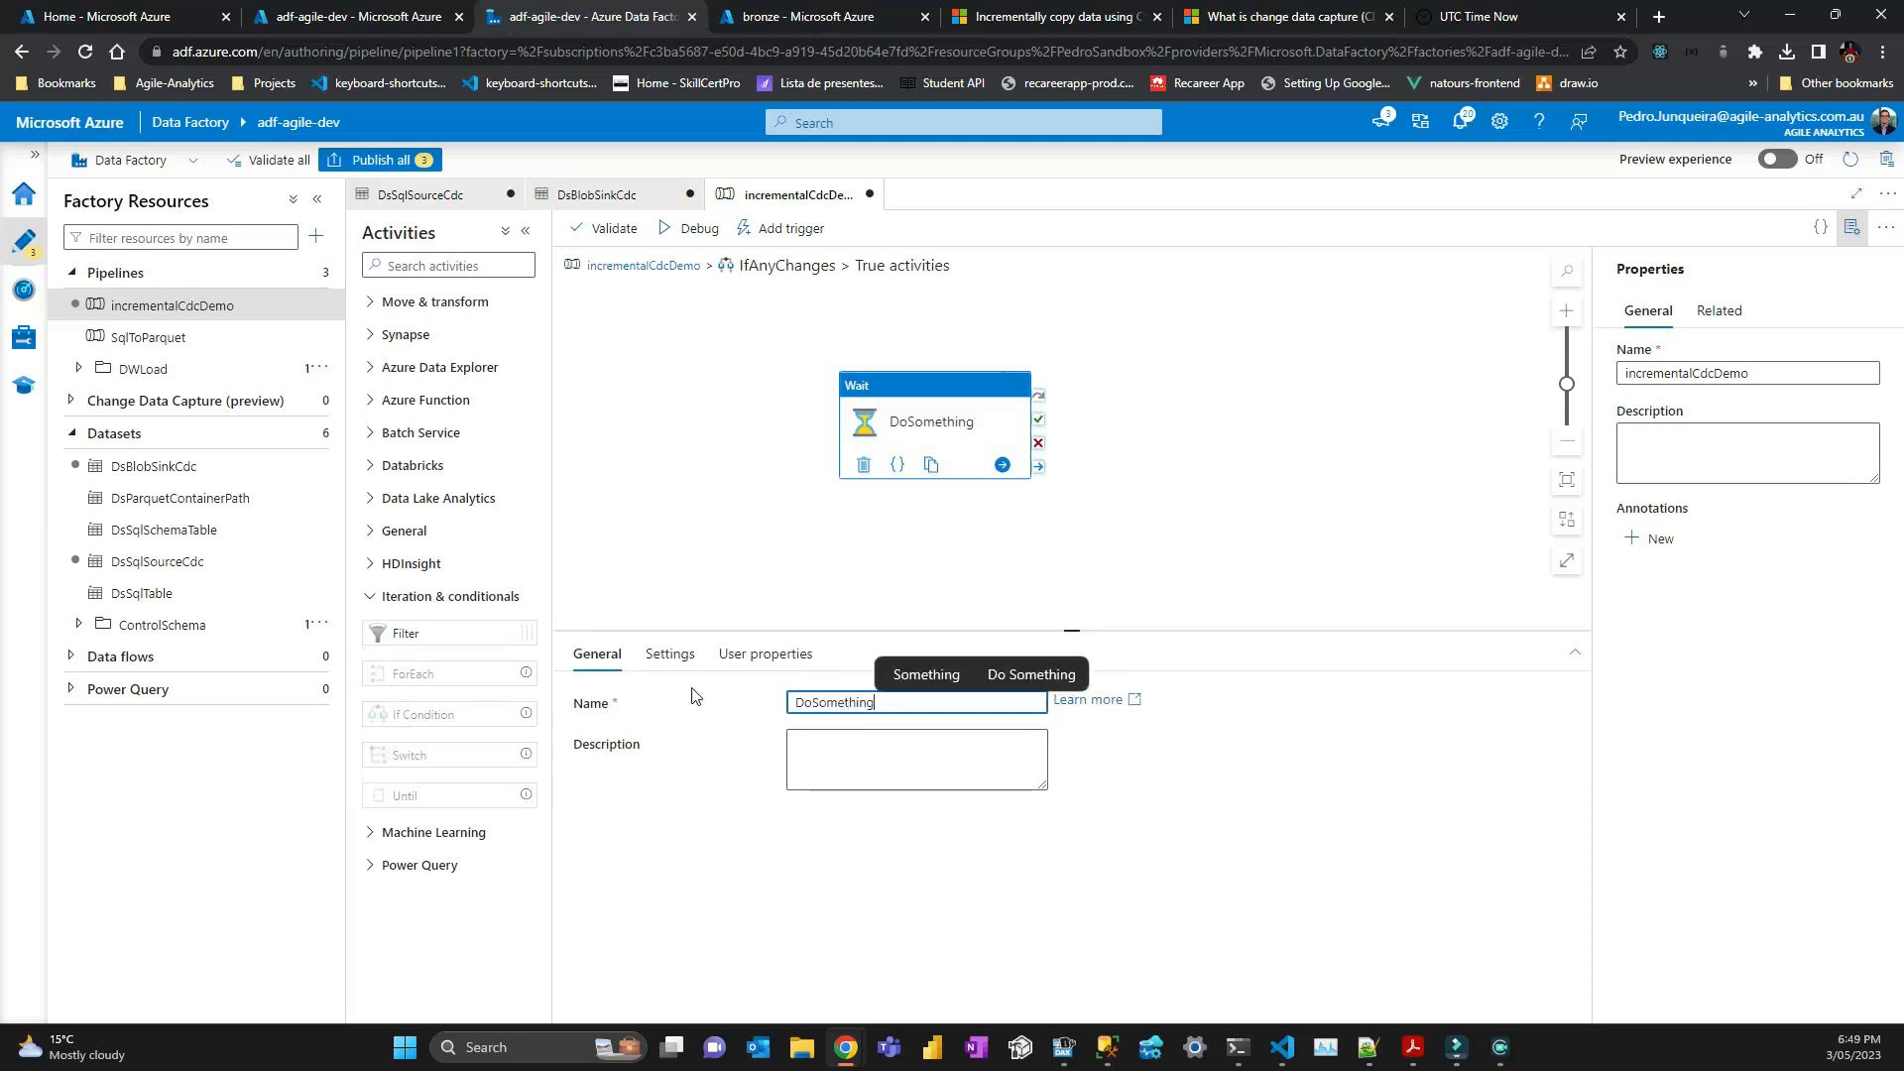
click(1148, 486)
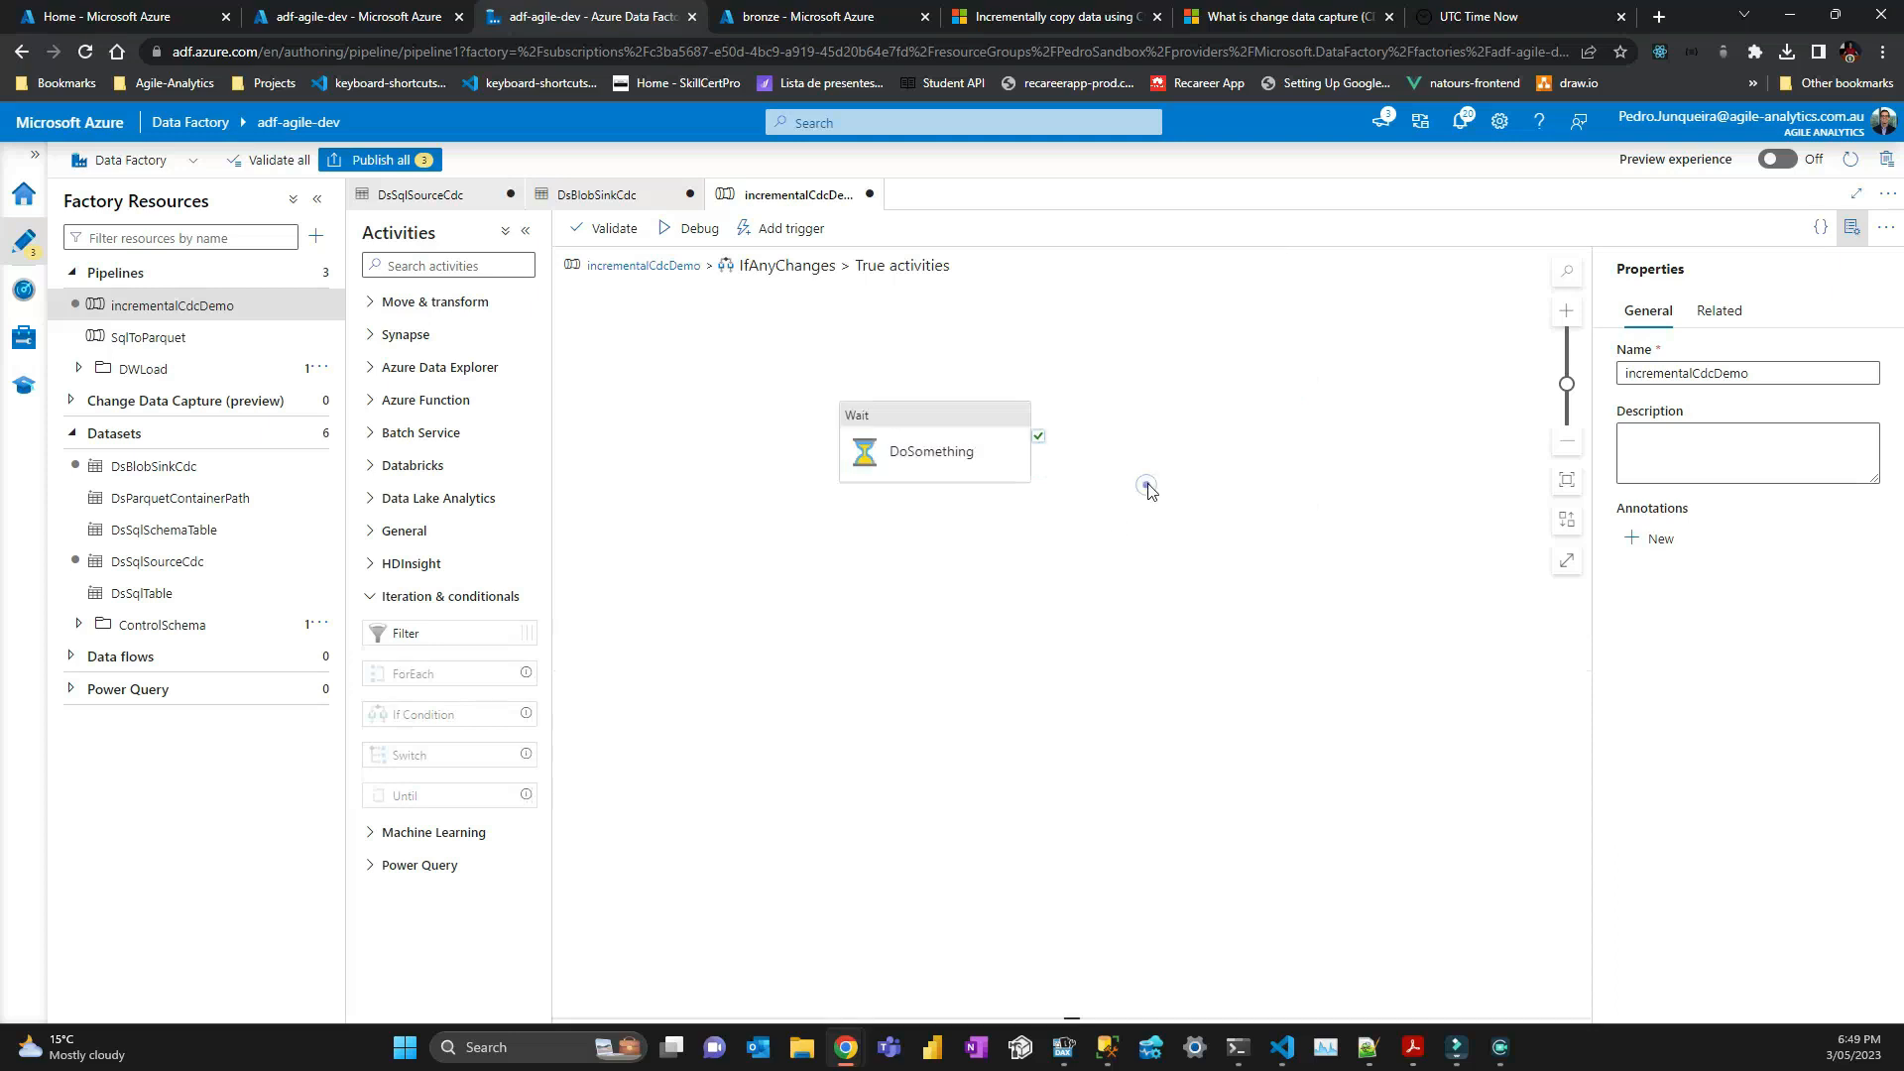
Return to the incrementalCdcDemo canvas and reposition GetChangeCount and IfAnyChanges side by side, with the If Condition expanded to show its cases.
click(649, 267)
drag(936, 295, 765, 390)
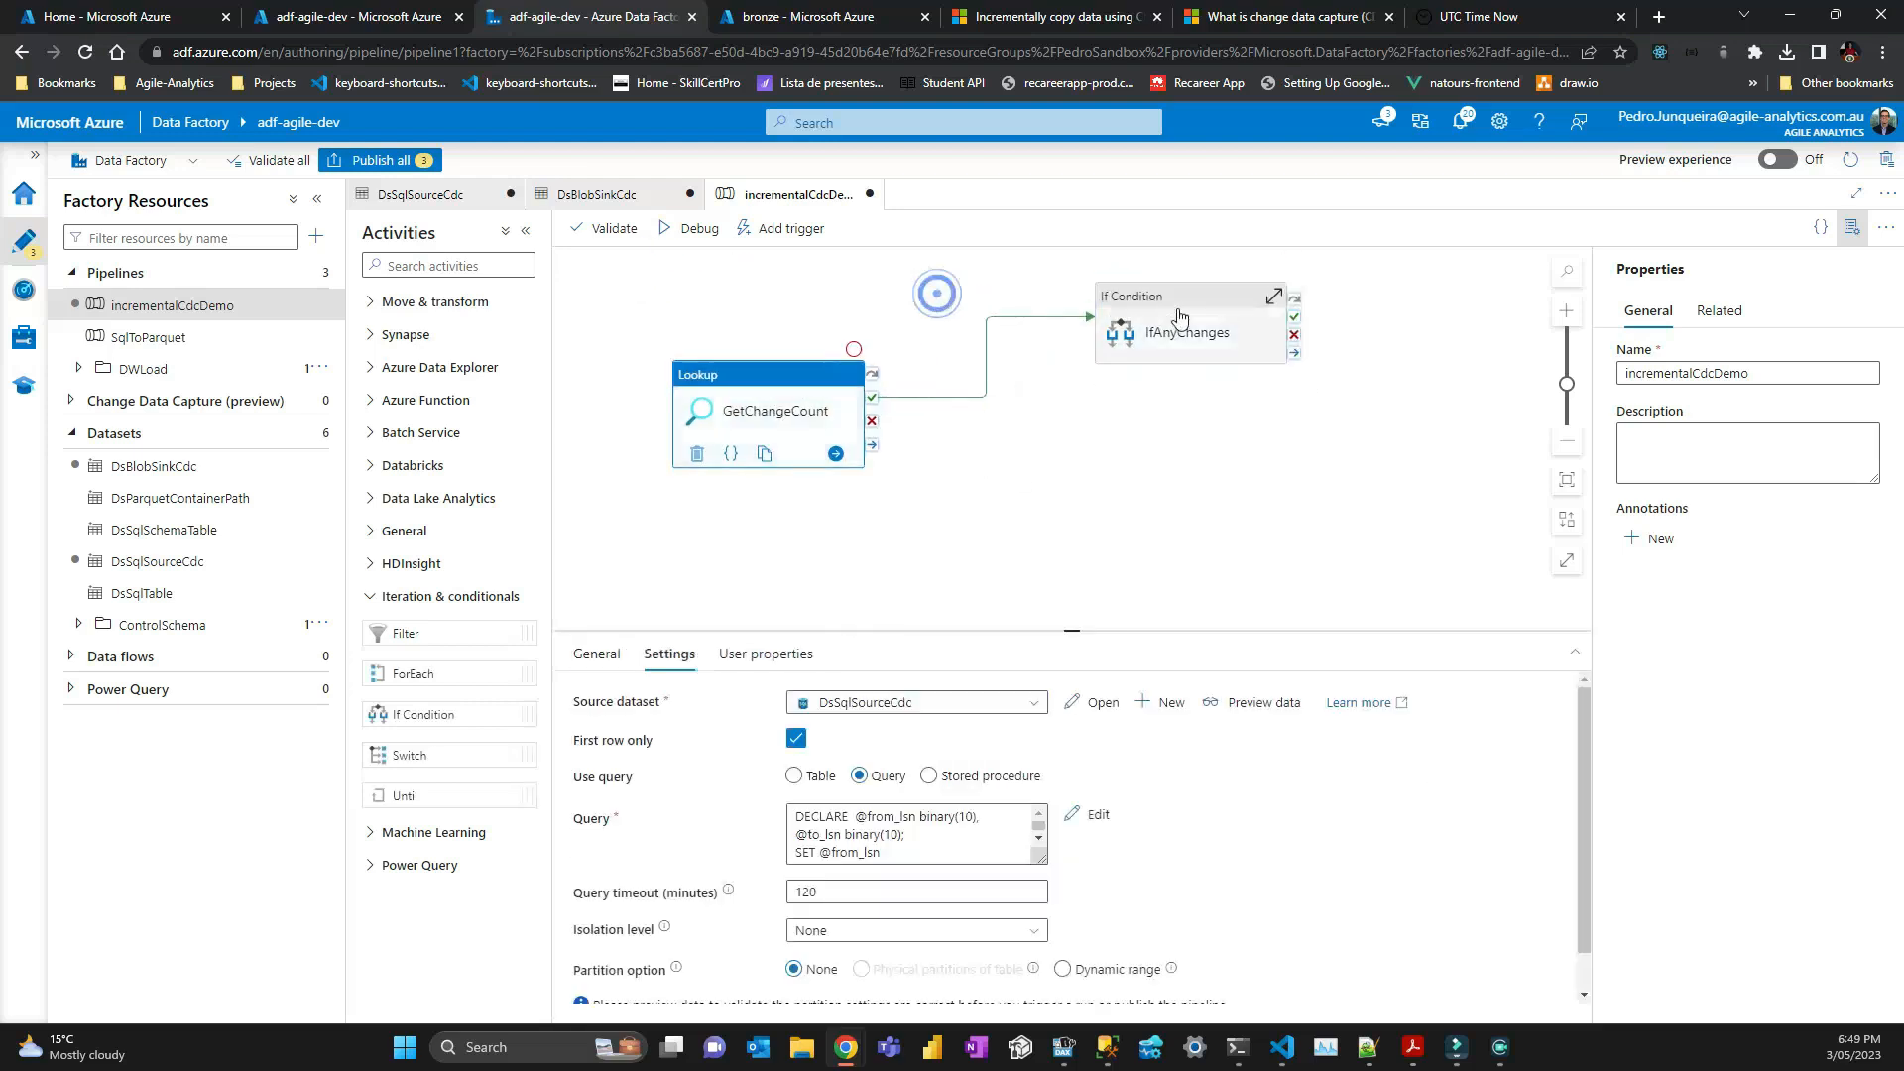
drag(1196, 304, 1028, 366)
click(1104, 349)
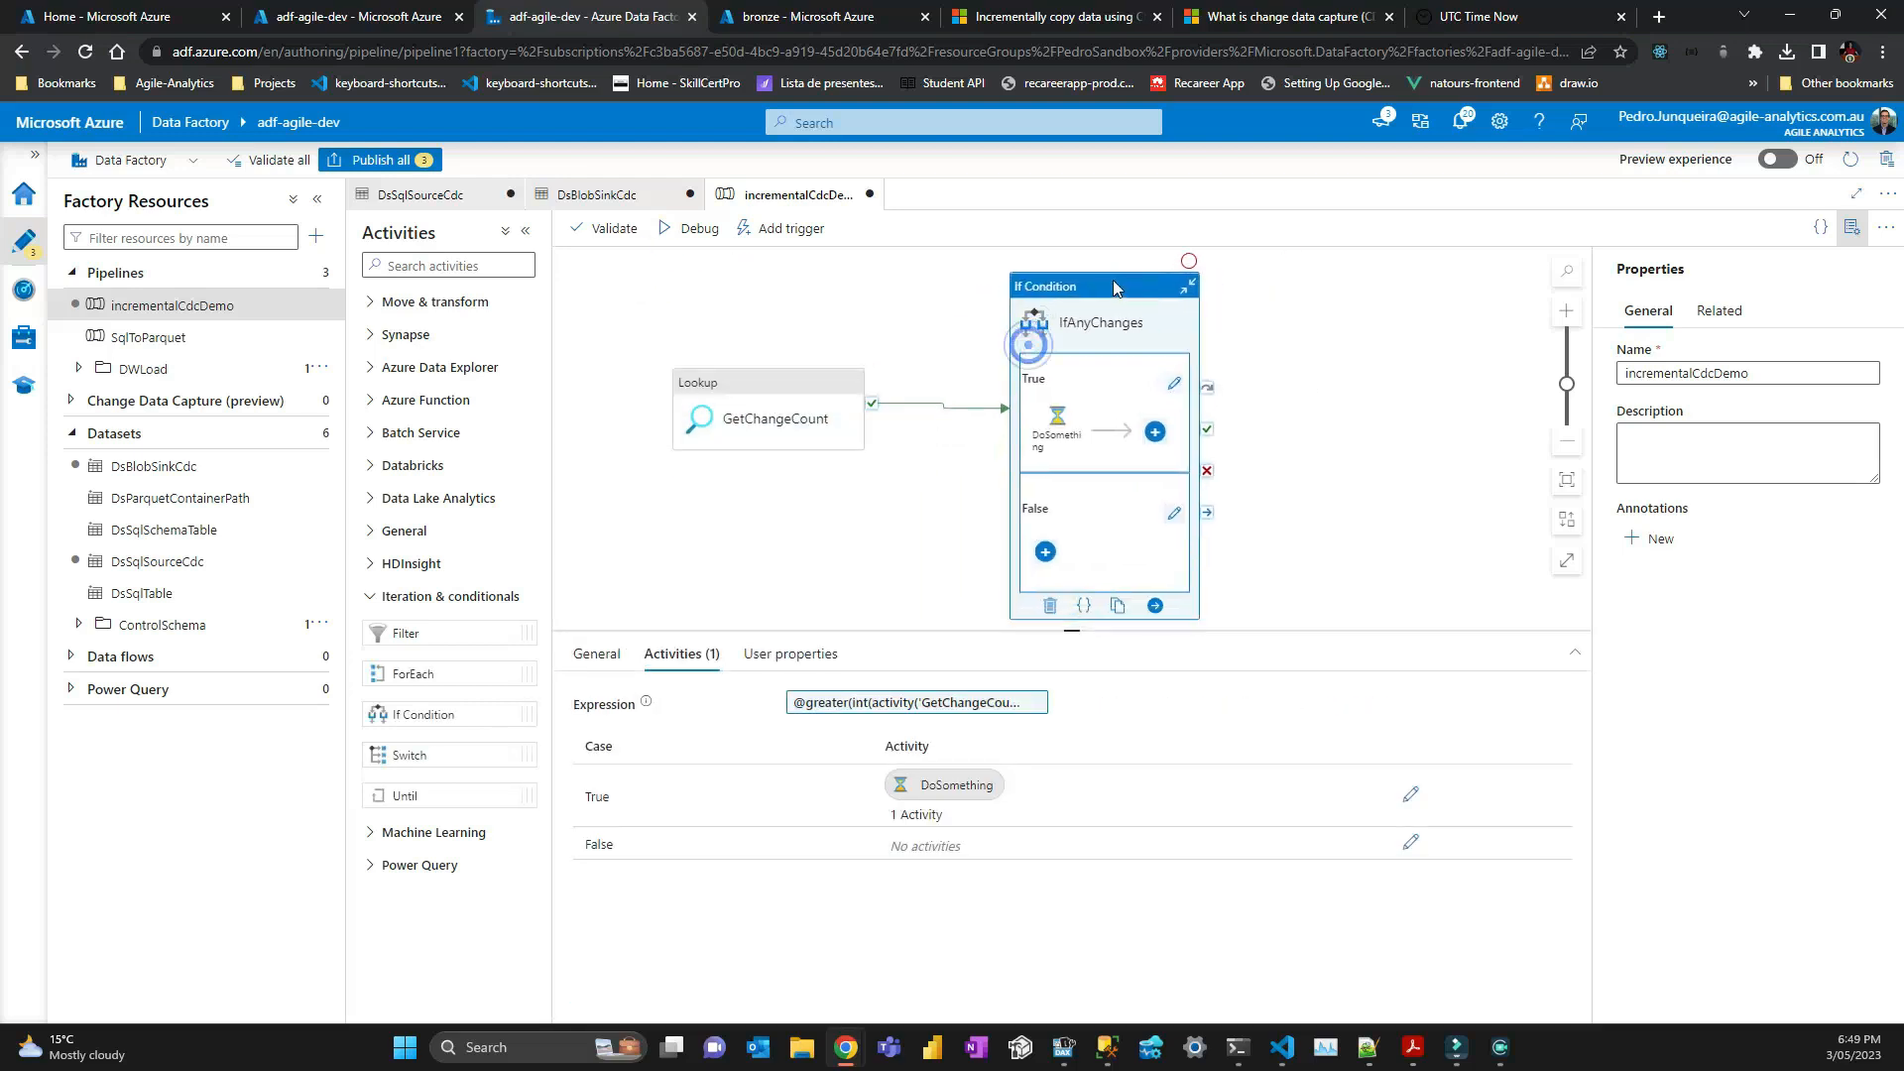
click(1357, 444)
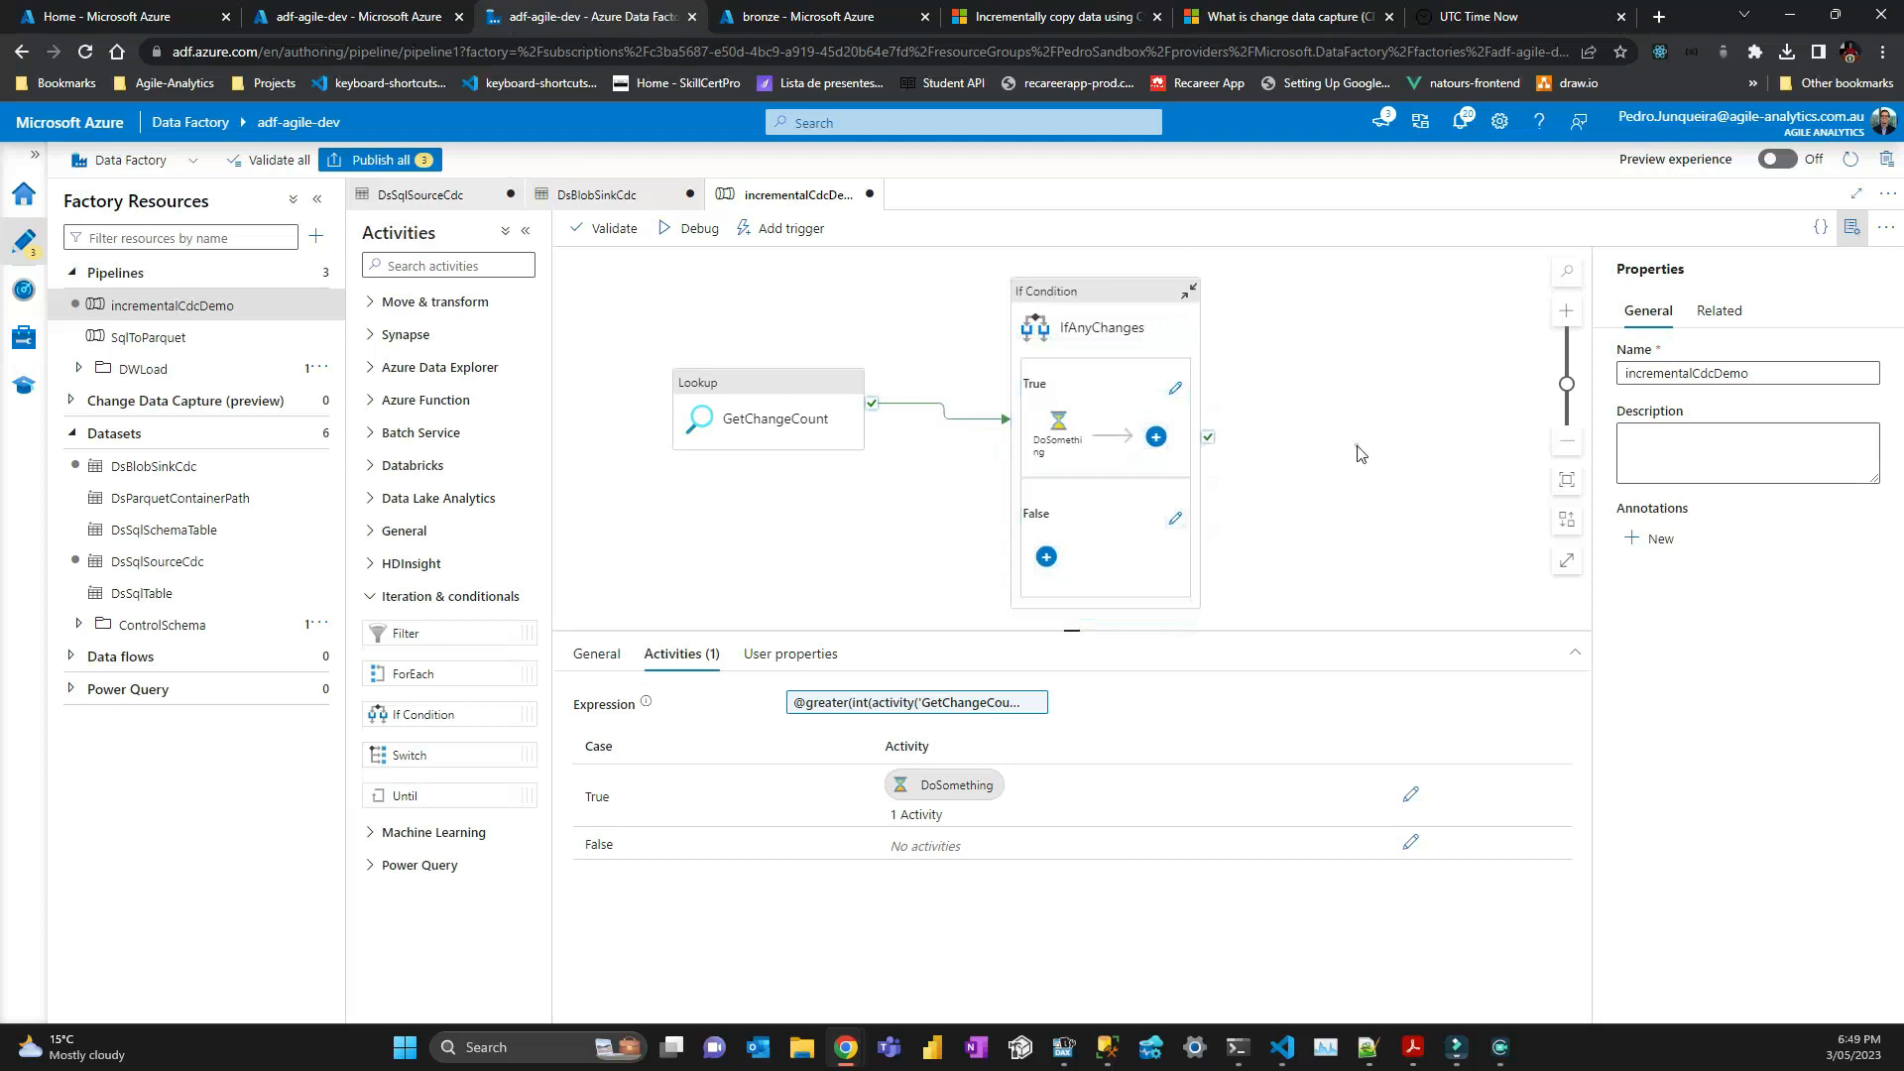
Shift the IfAnyChanges activity slightly on the canvas, run the pipeline in debug mode and refresh its run output.
drag(1142, 292, 1095, 271)
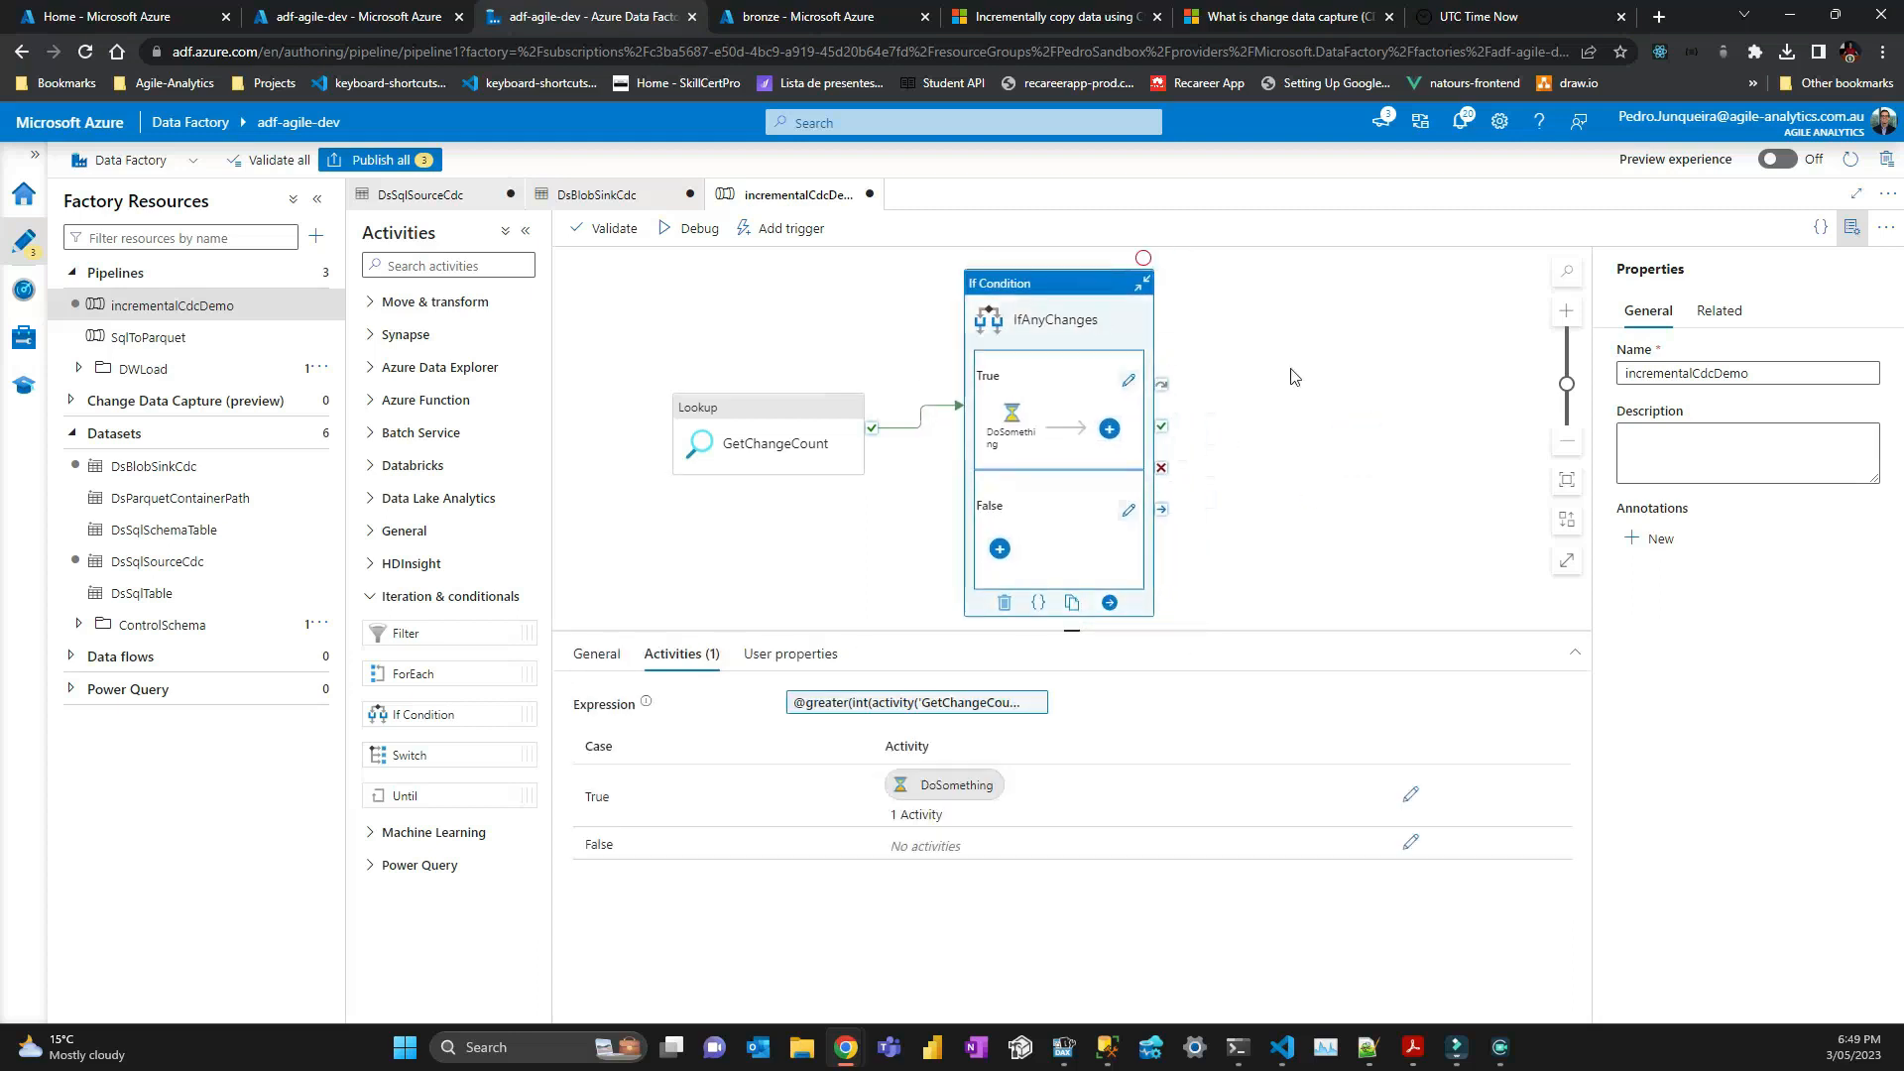
click(691, 229)
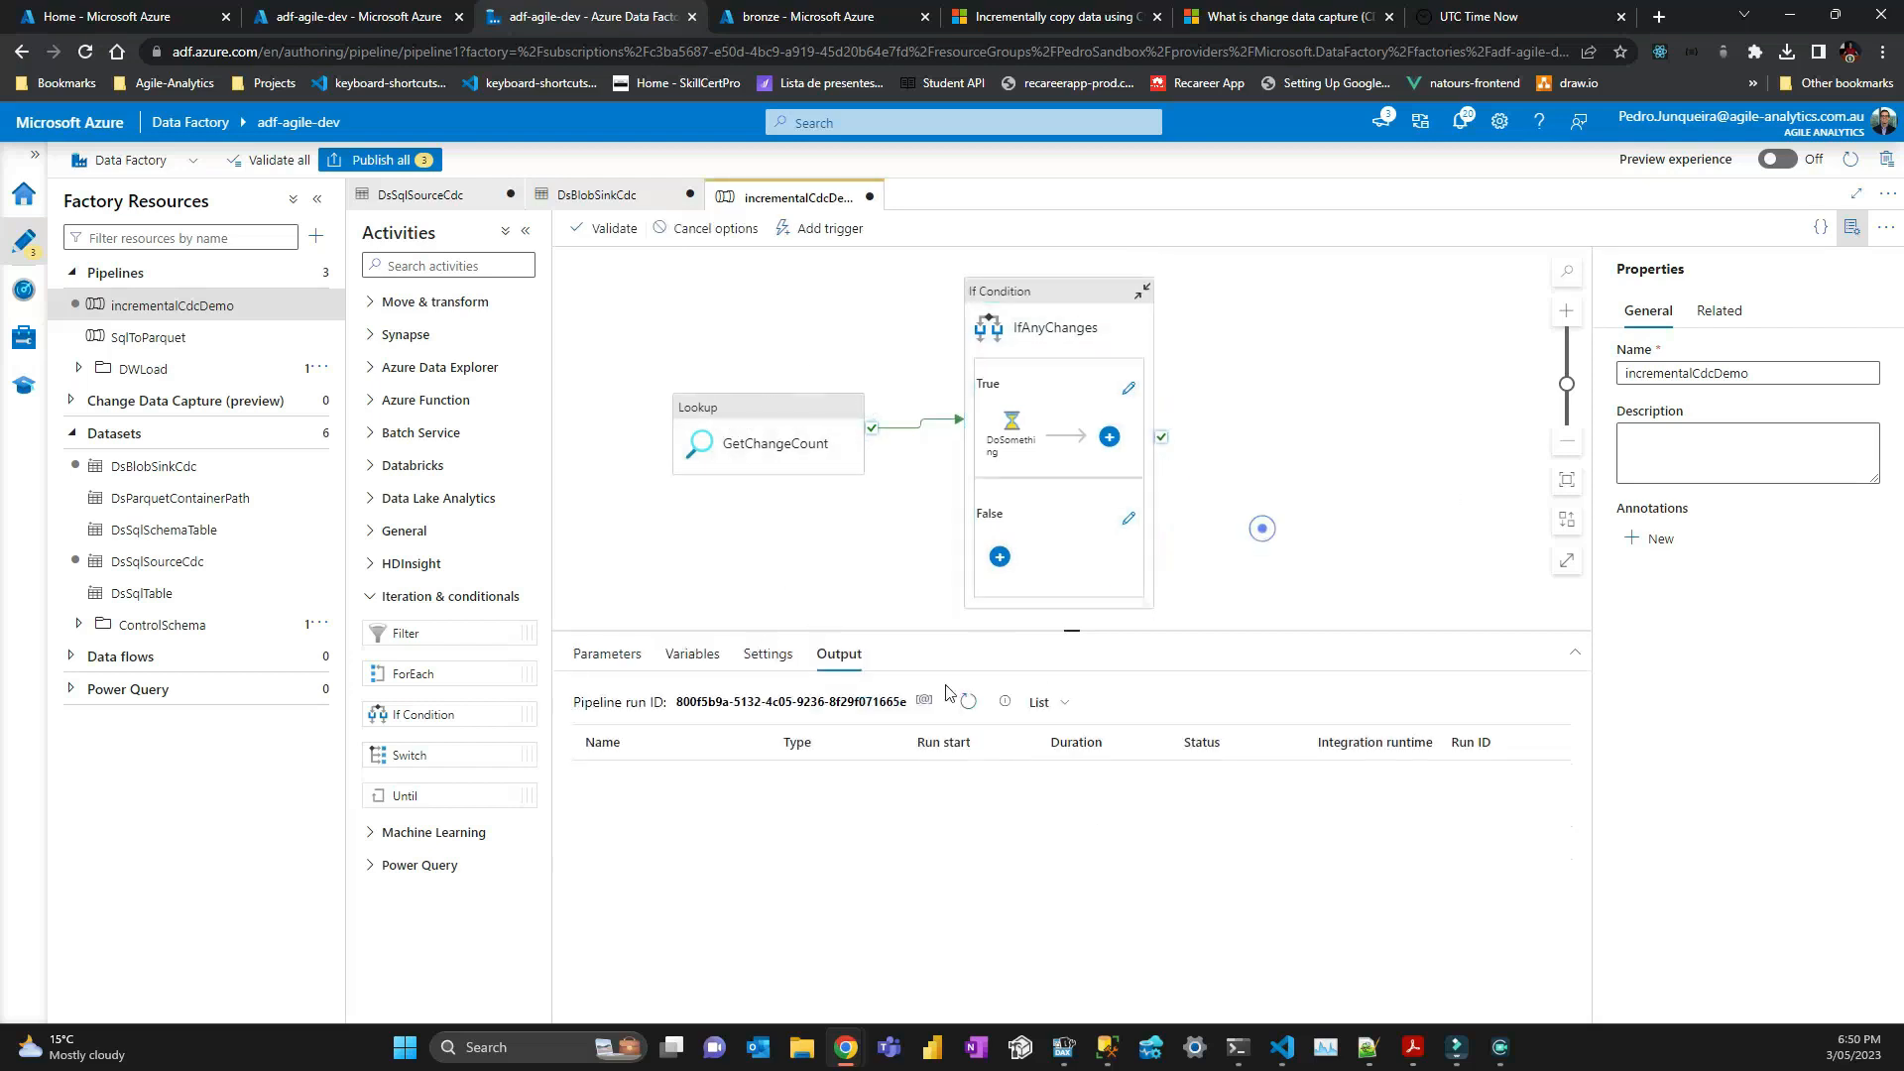
click(972, 702)
click(979, 702)
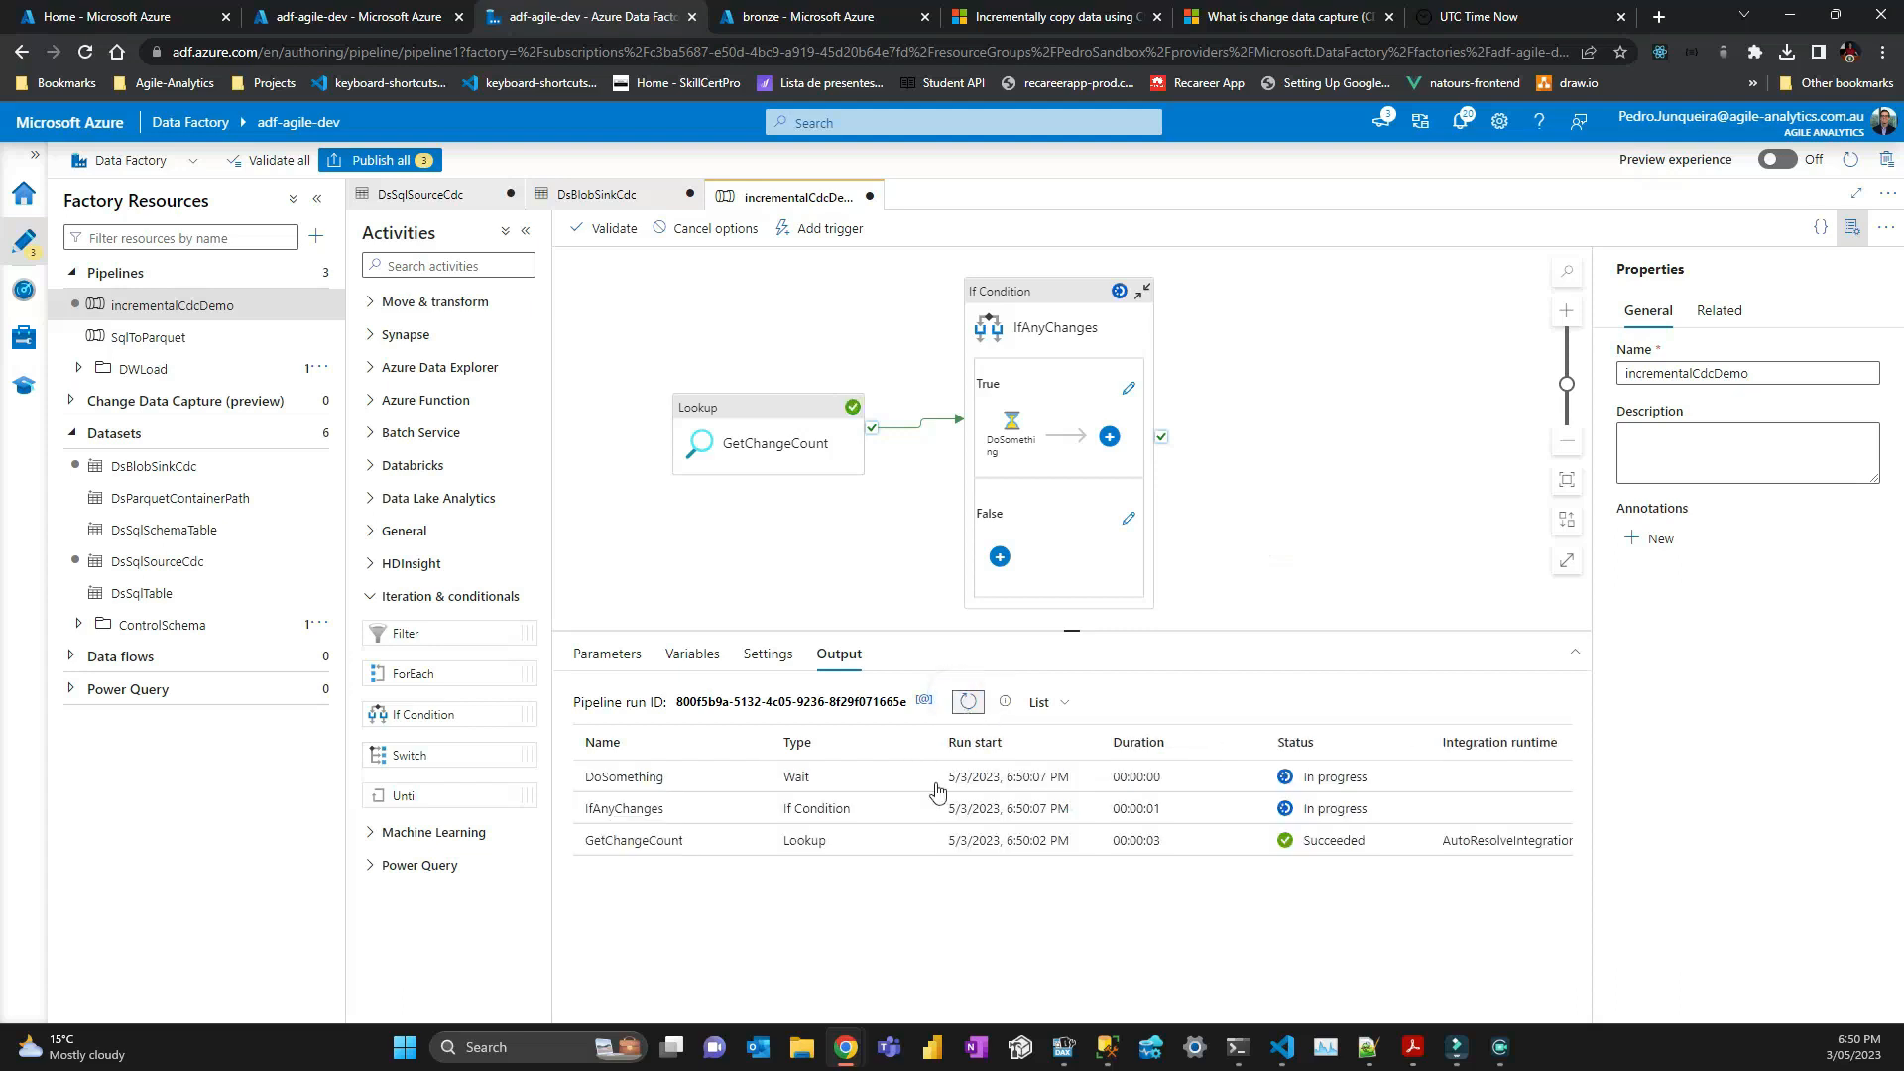
Review the change count returned by GetChangeCount, the IfAnyChanges expression and the DoSomething activity in the debug run.
click(765, 840)
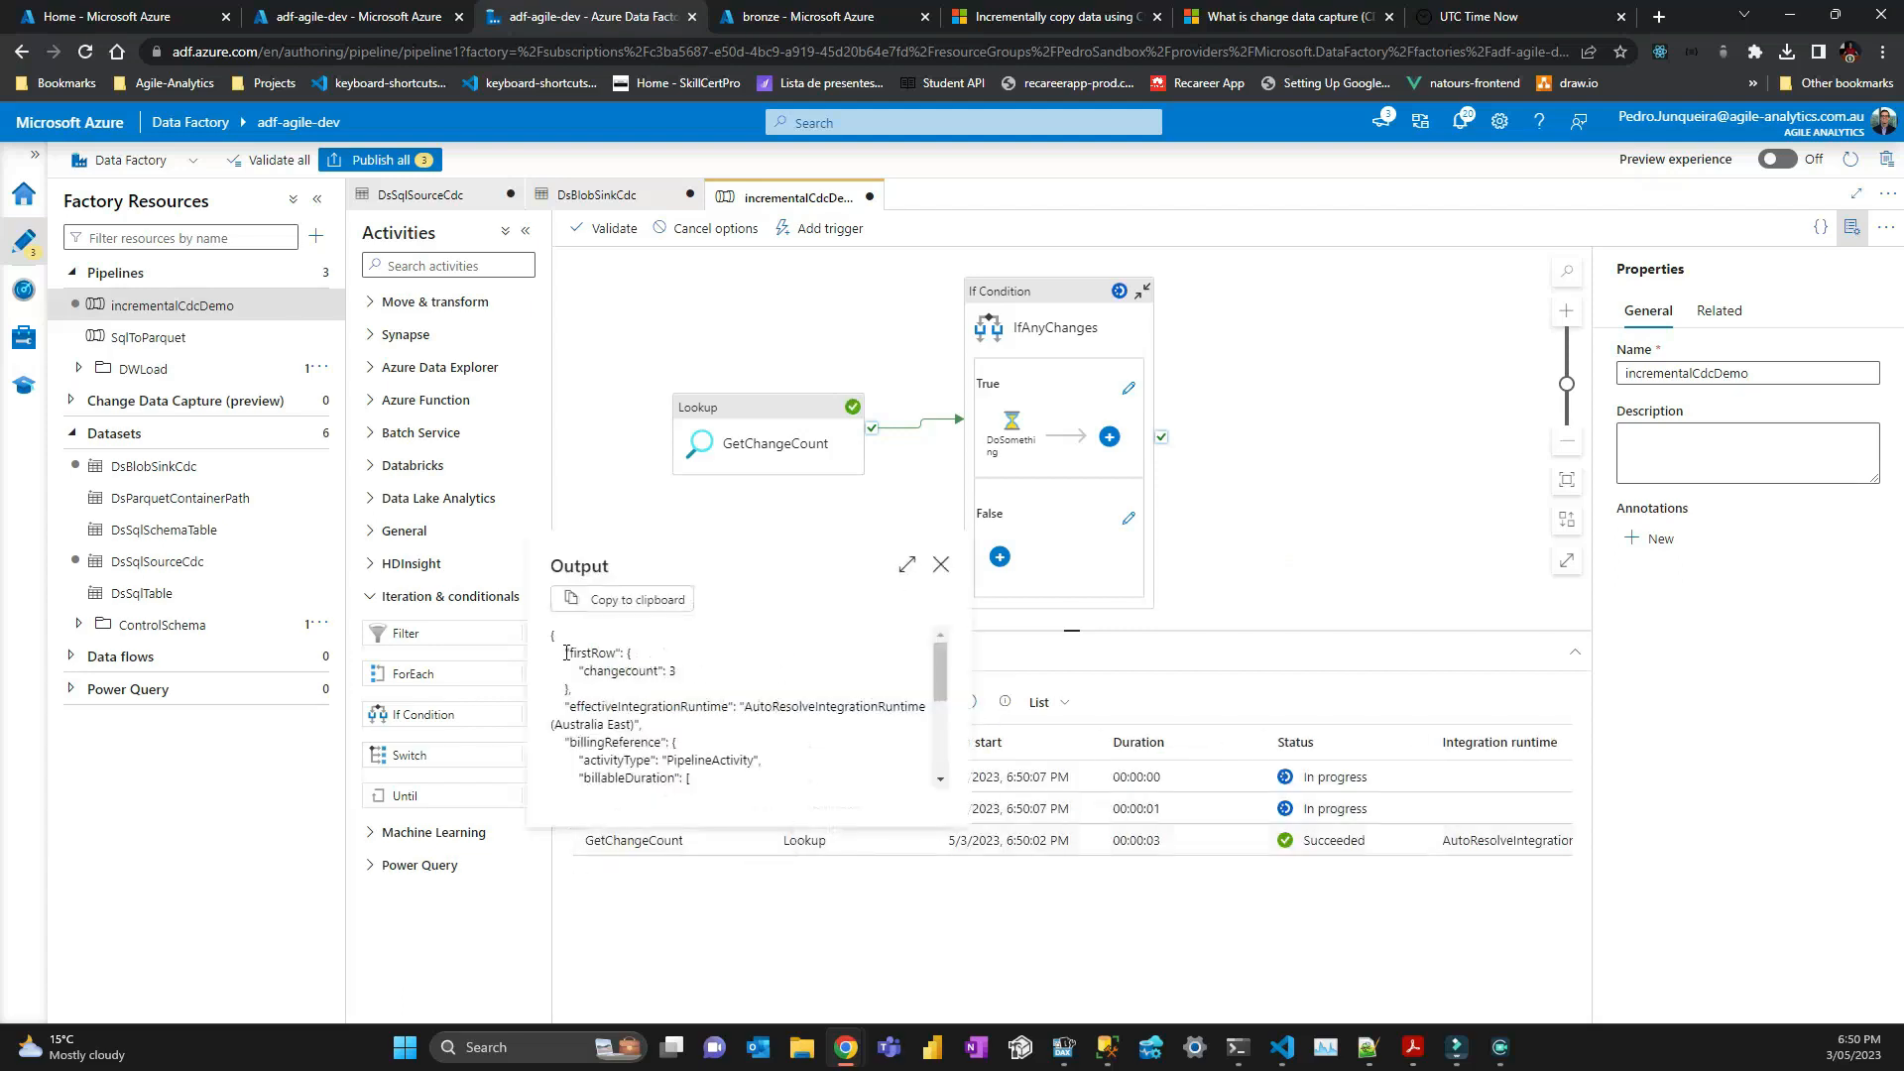
drag(585, 671, 677, 671)
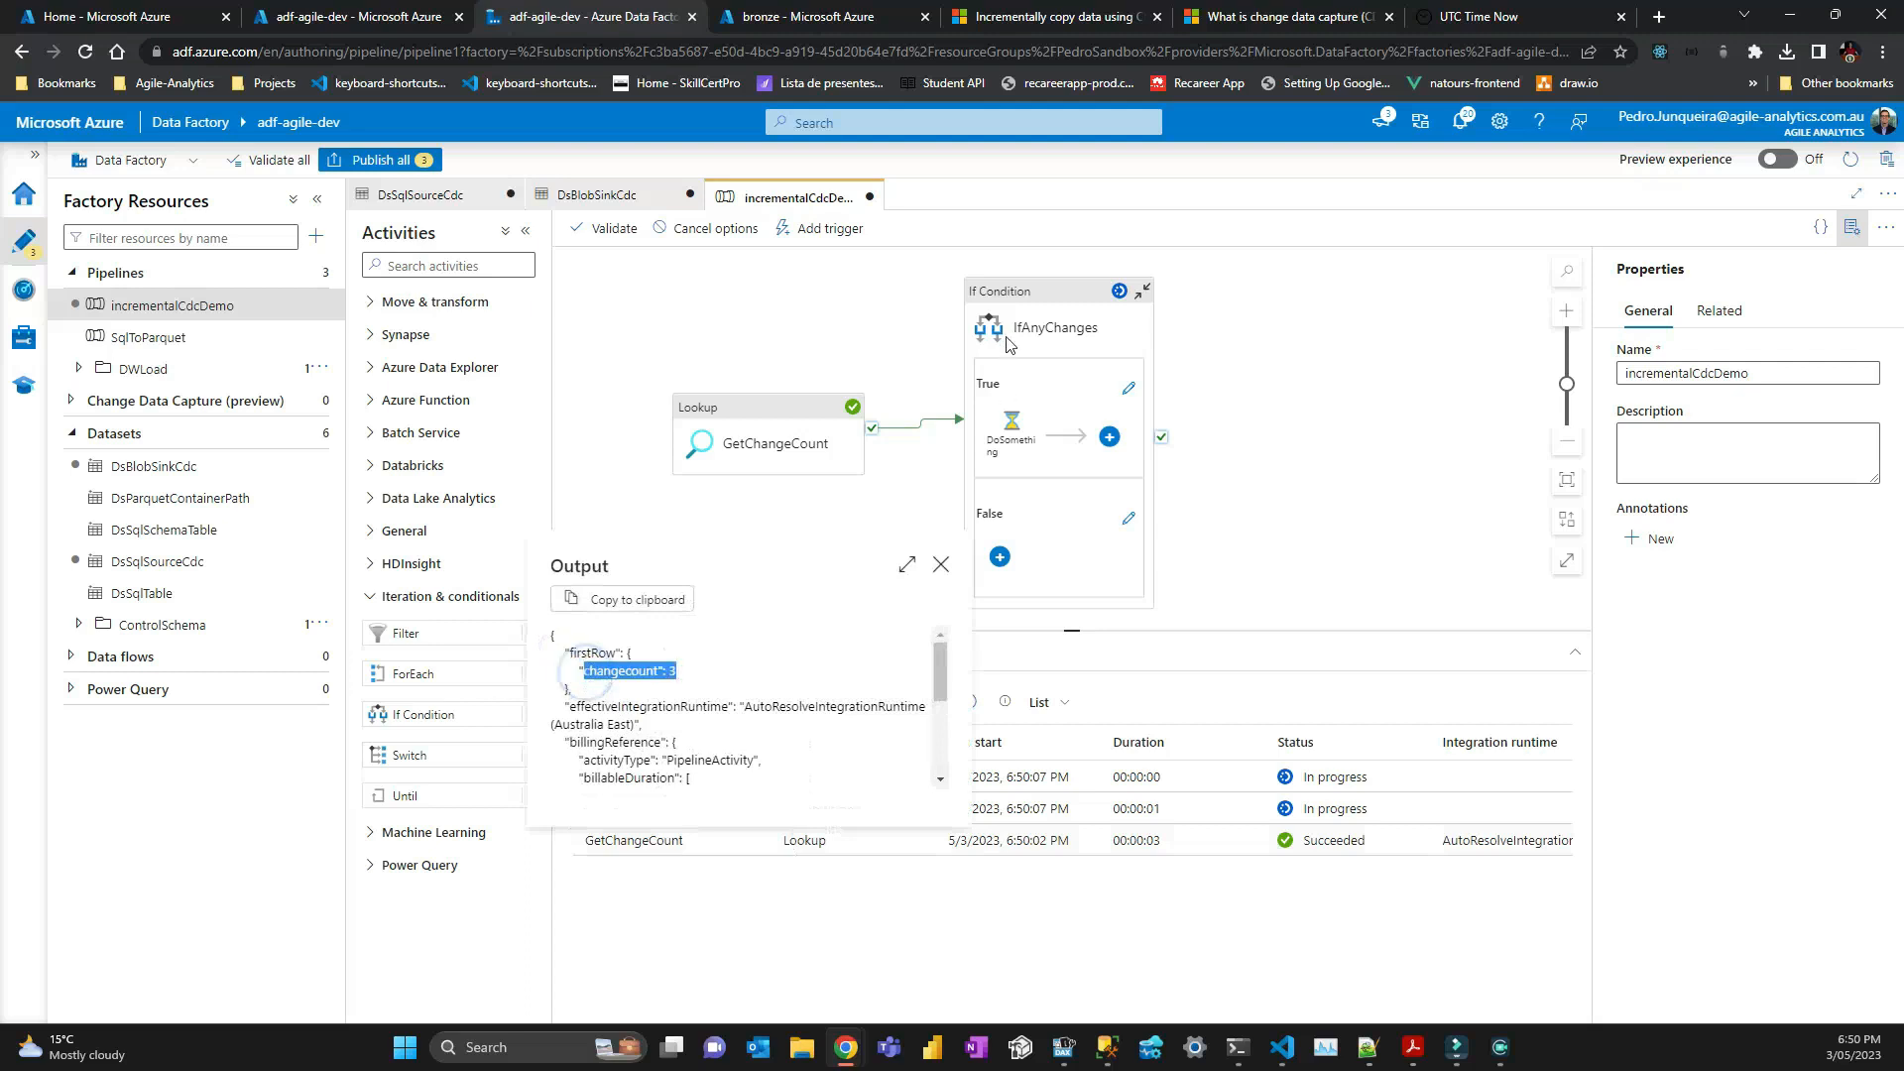
click(1032, 288)
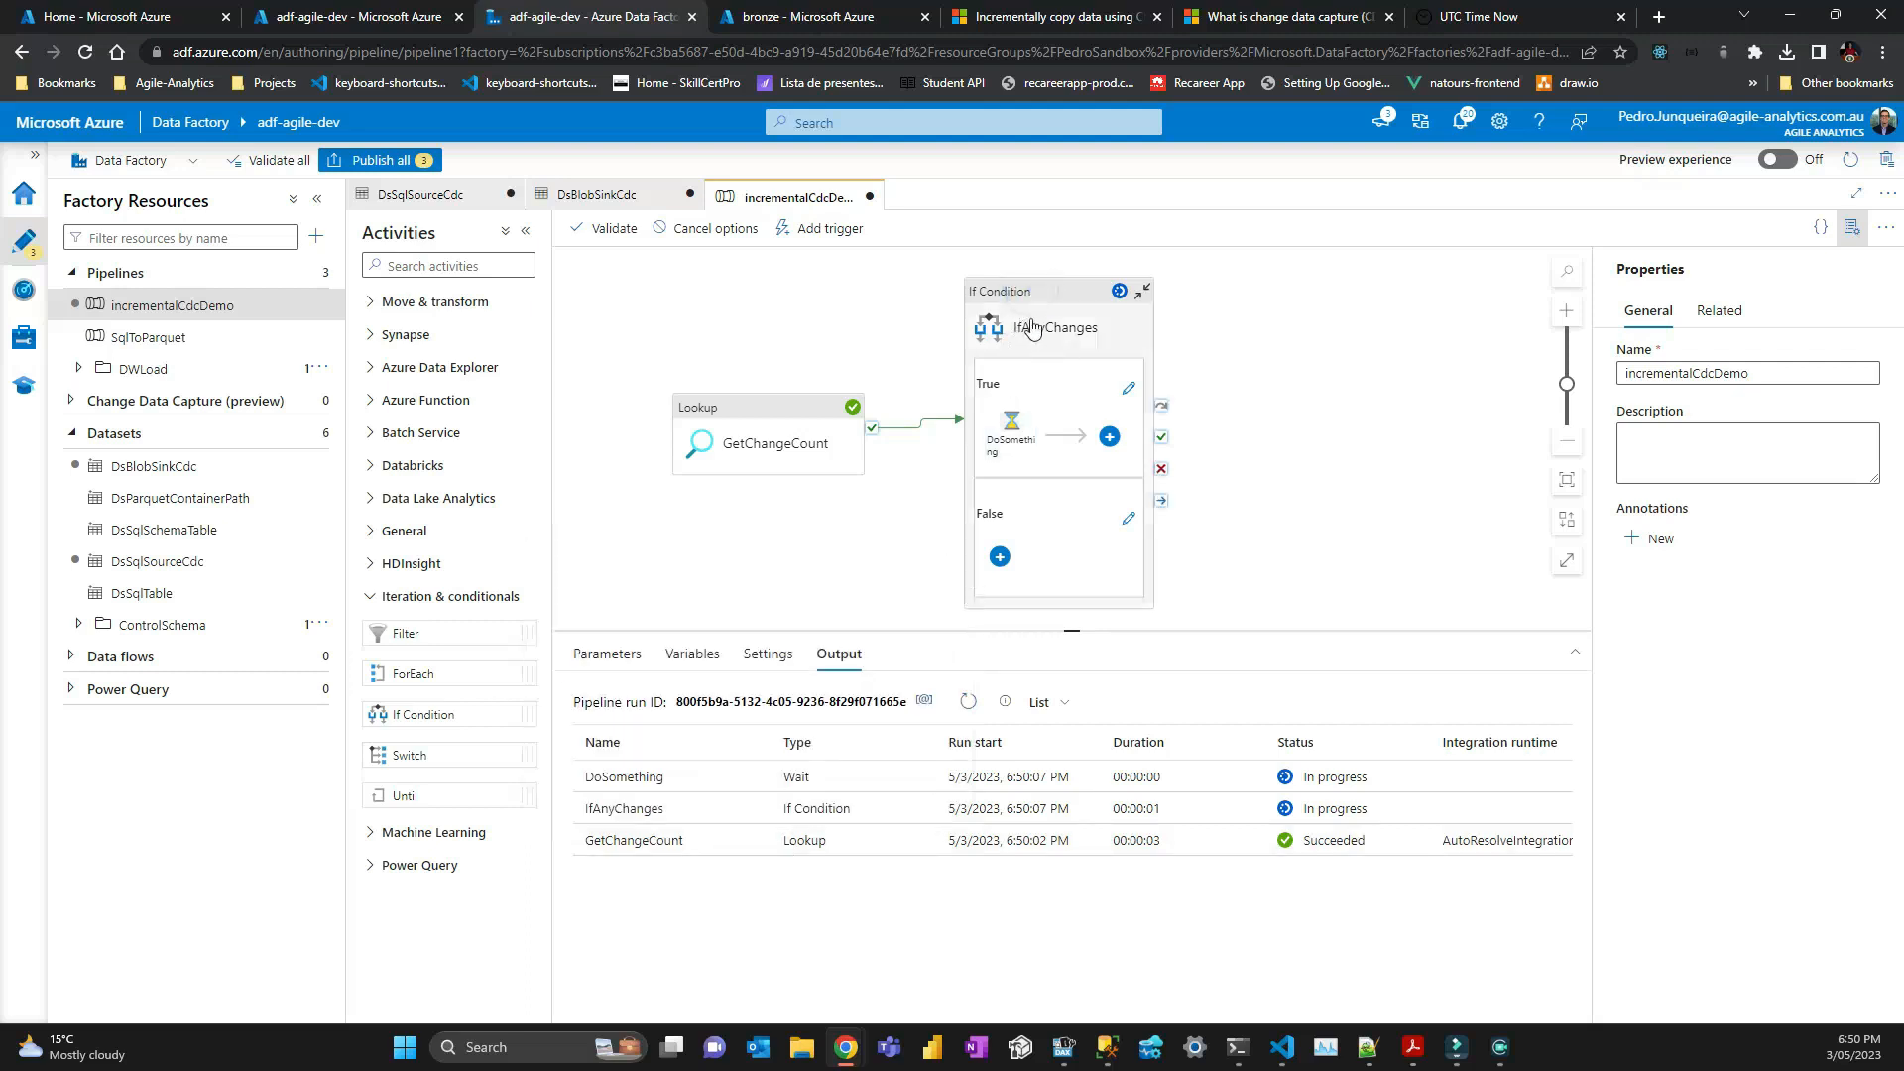
click(1032, 327)
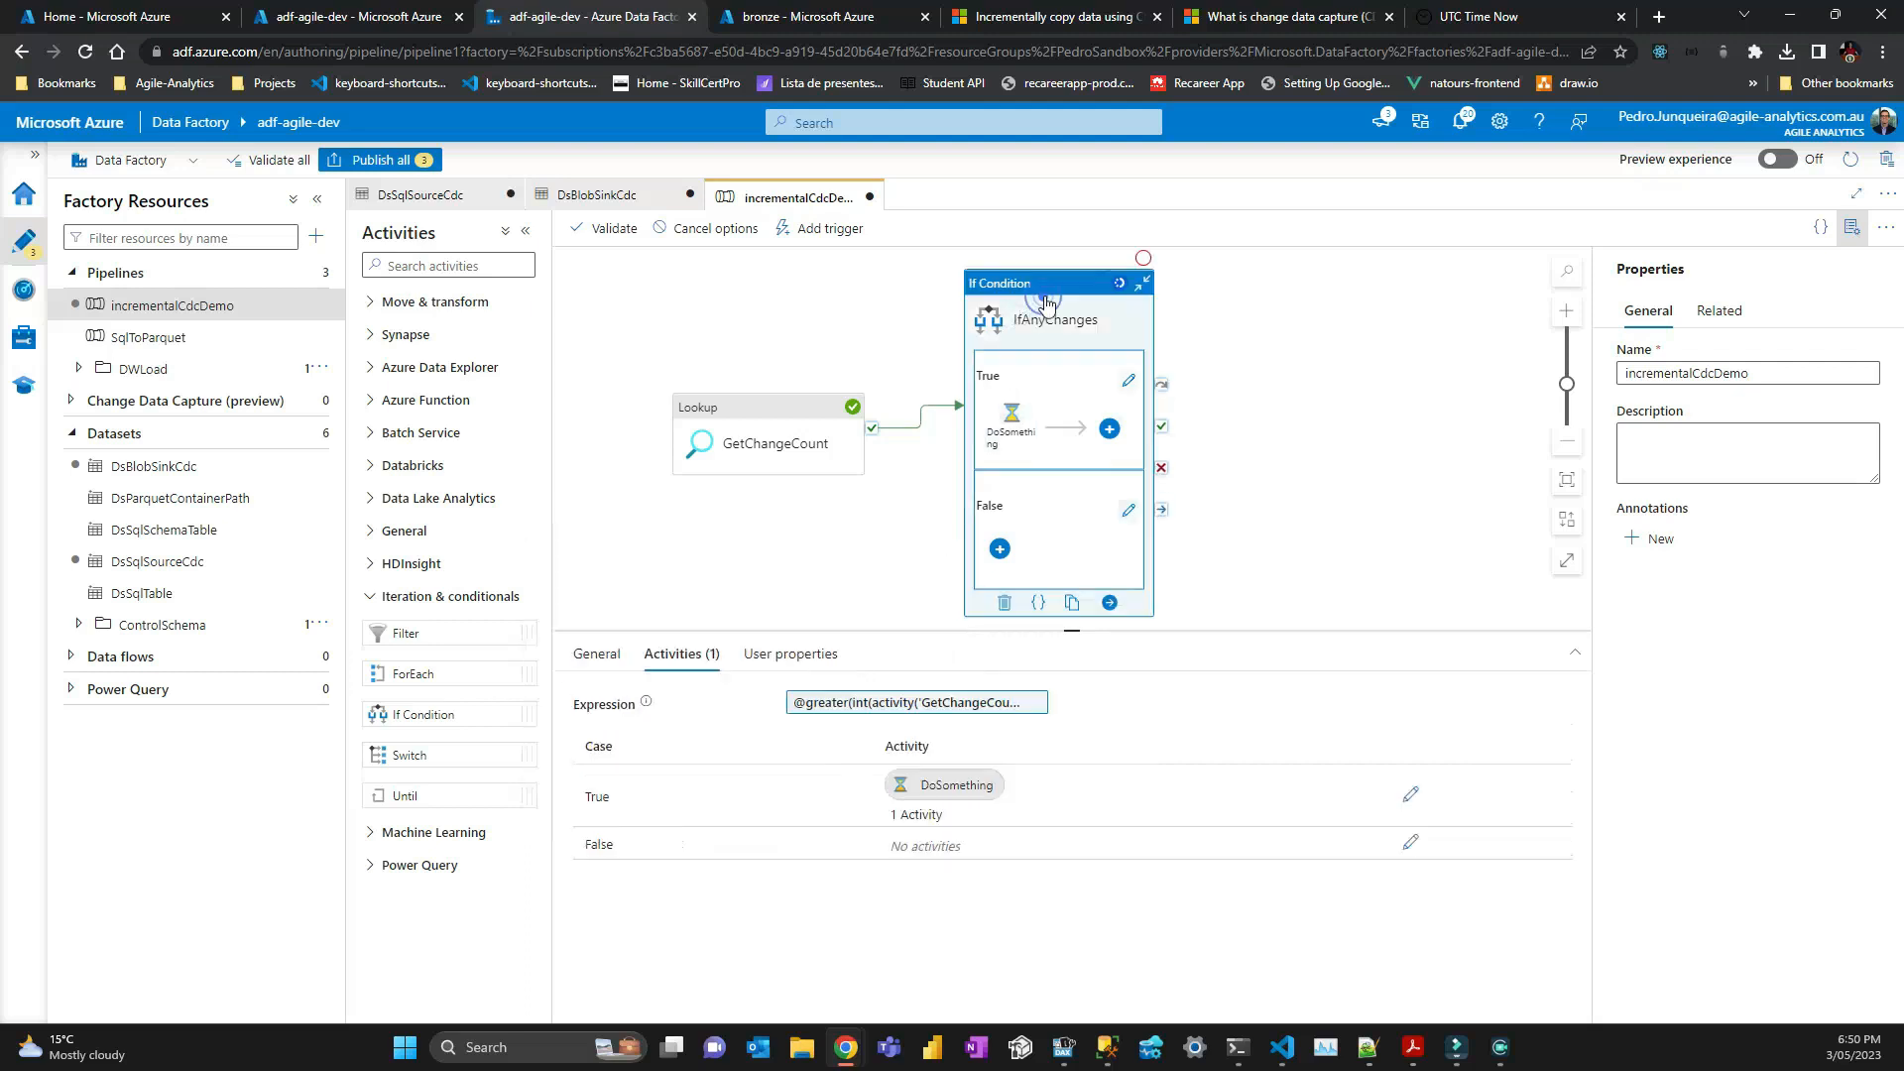
click(845, 702)
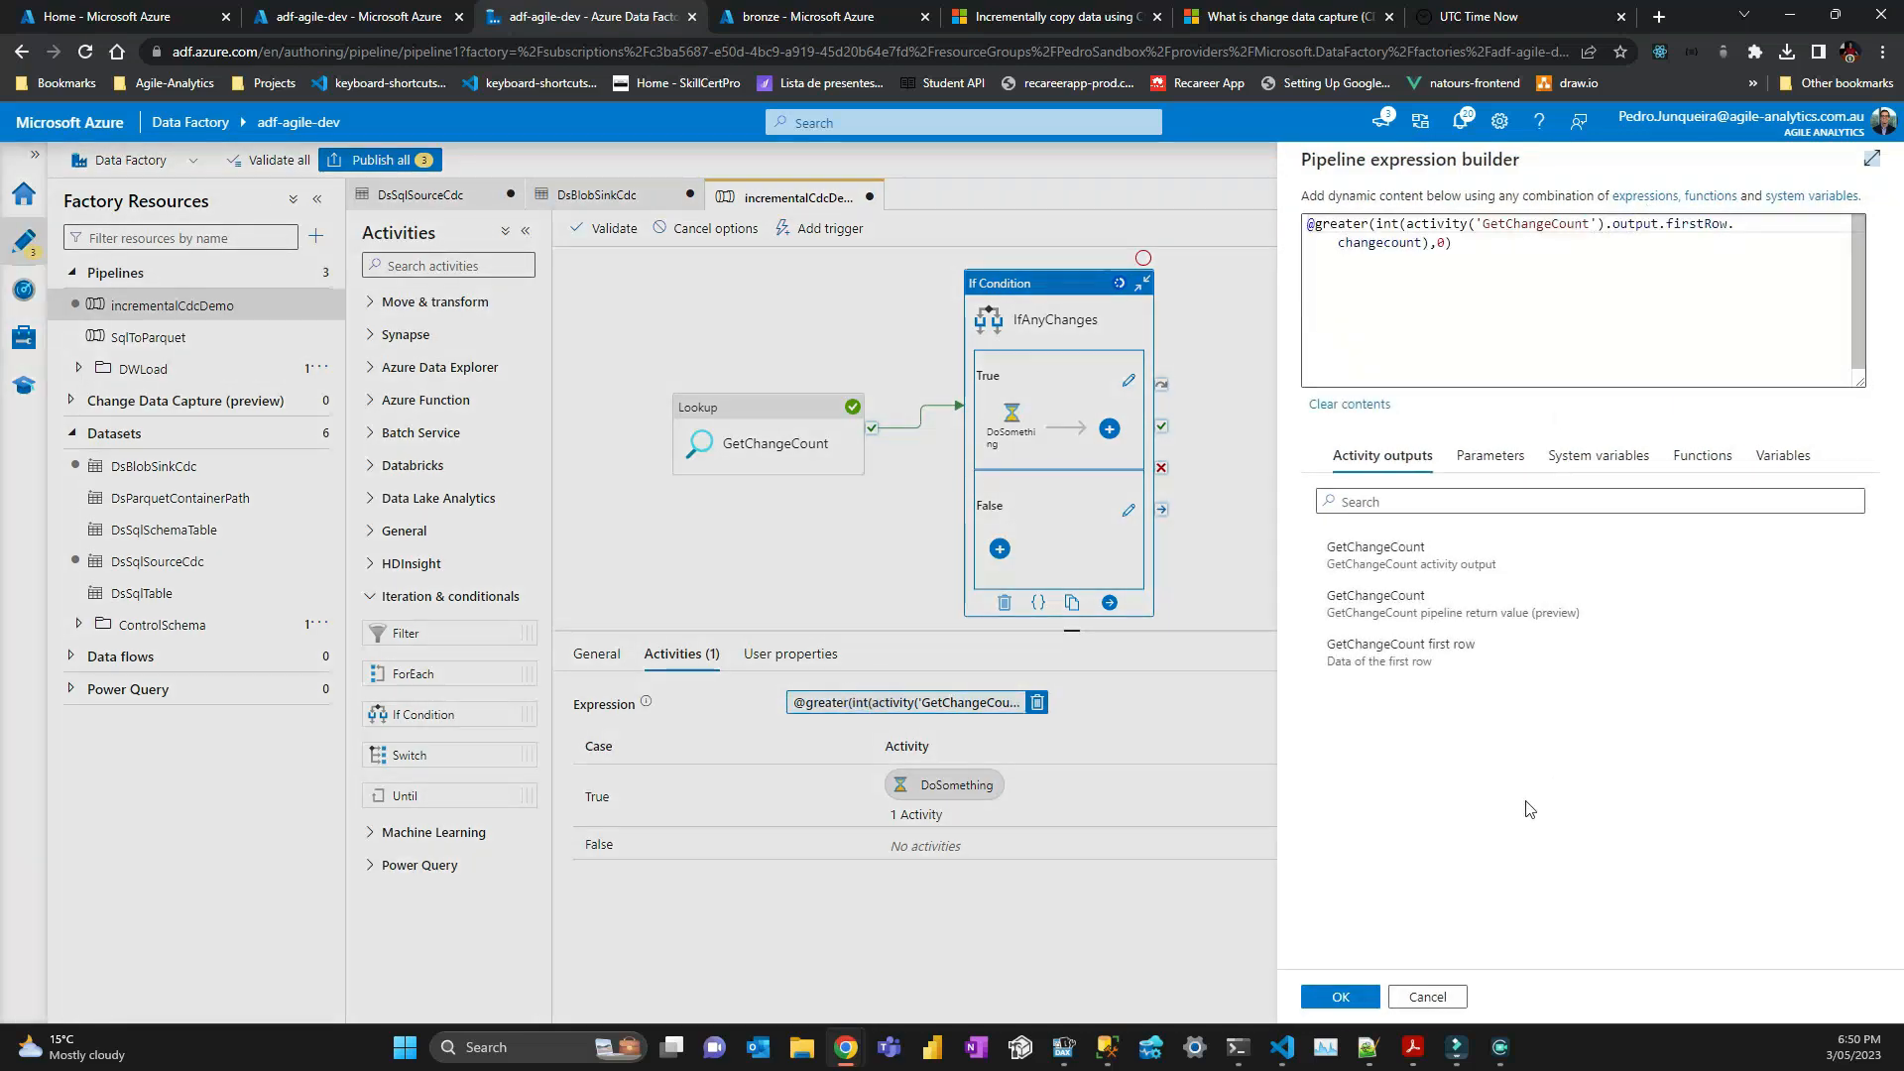
click(1428, 996)
click(1420, 359)
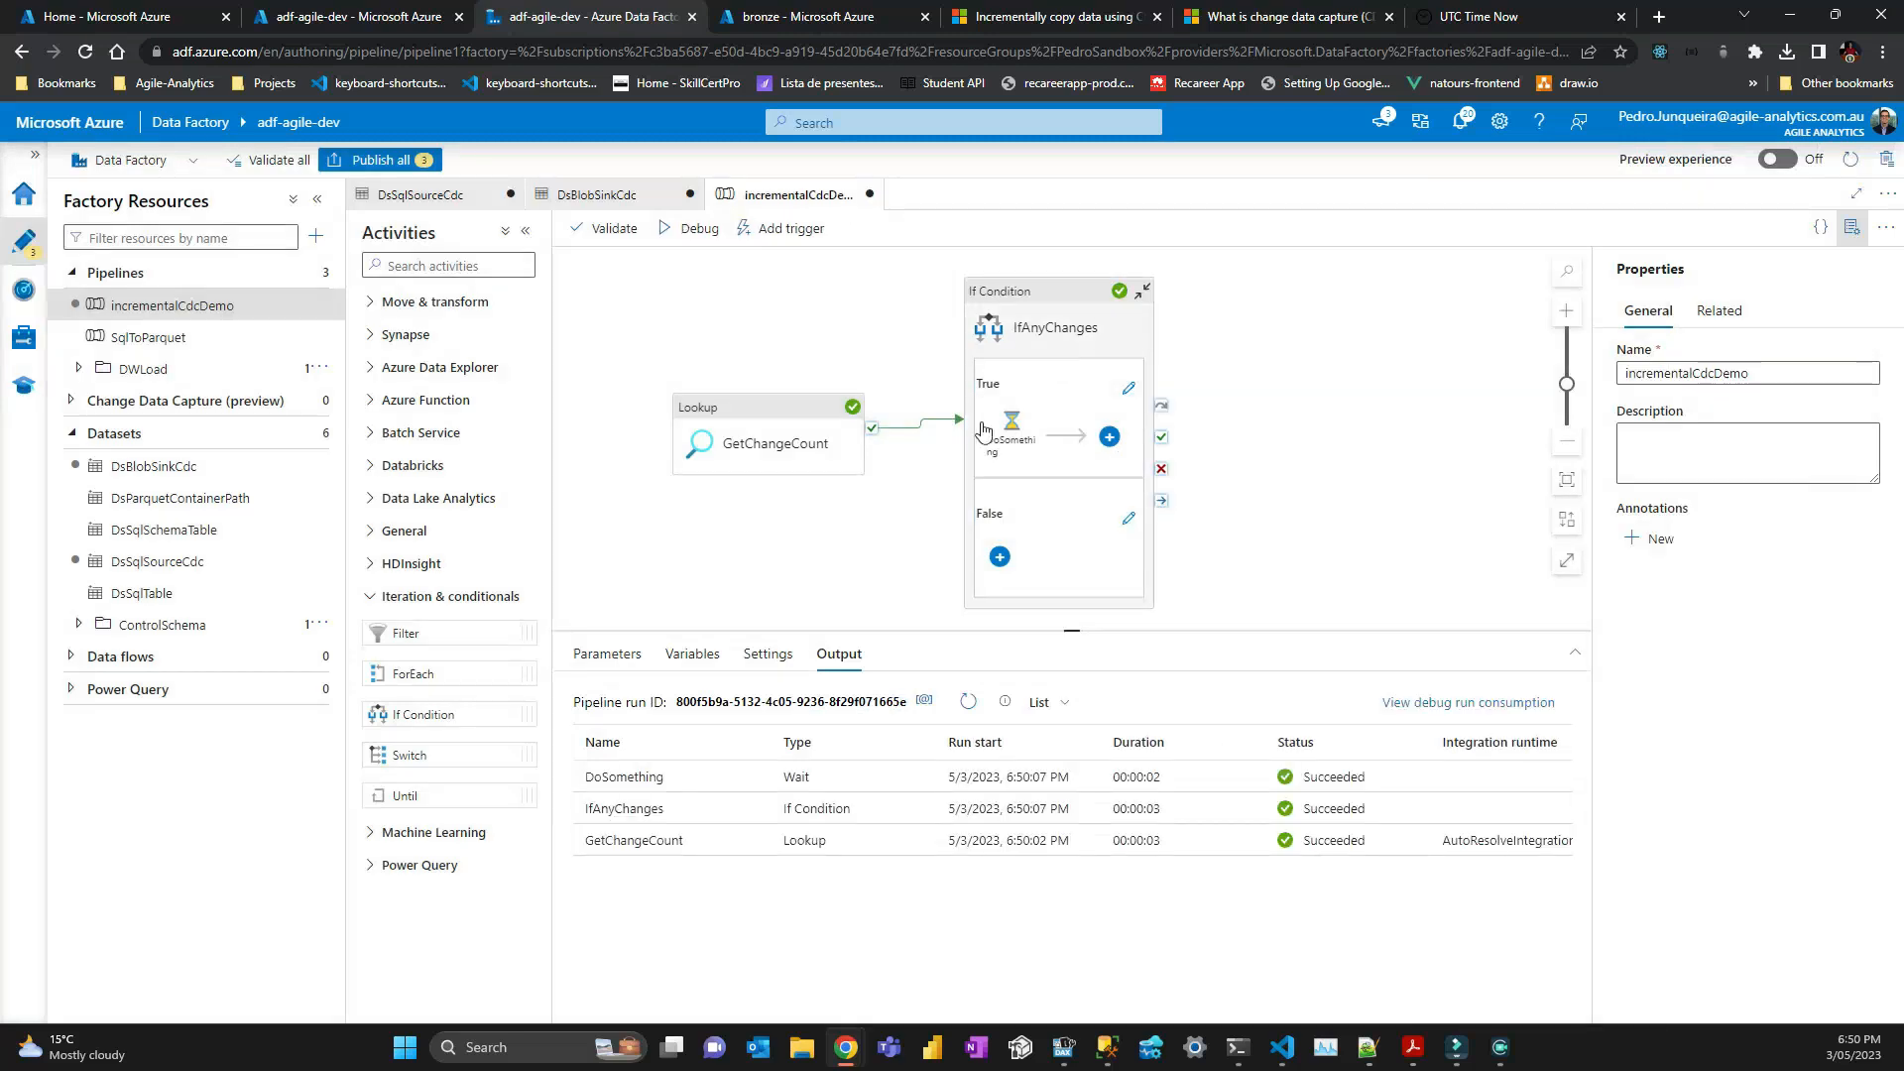
double_click(588, 779)
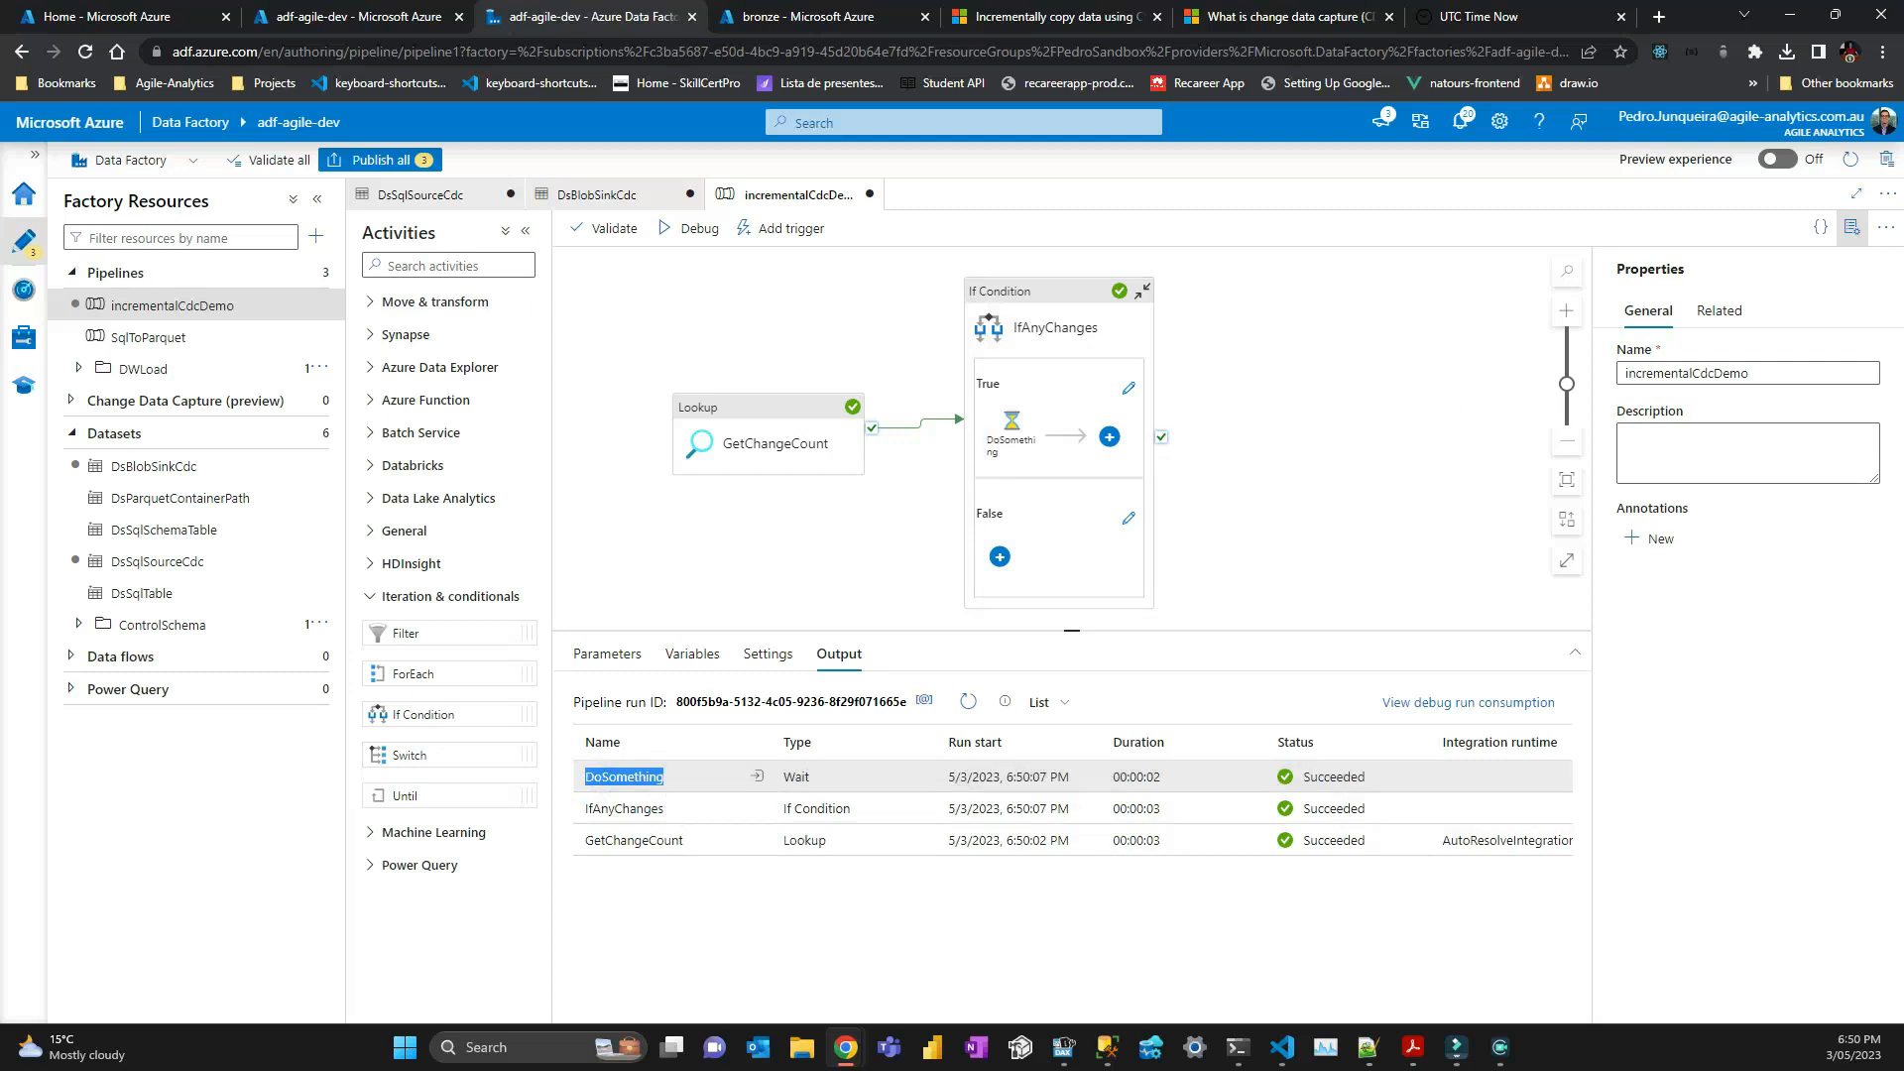
Delete the DoSomething wait activity from the True activities of IfAnyChanges.
click(1029, 296)
click(1012, 432)
click(1128, 387)
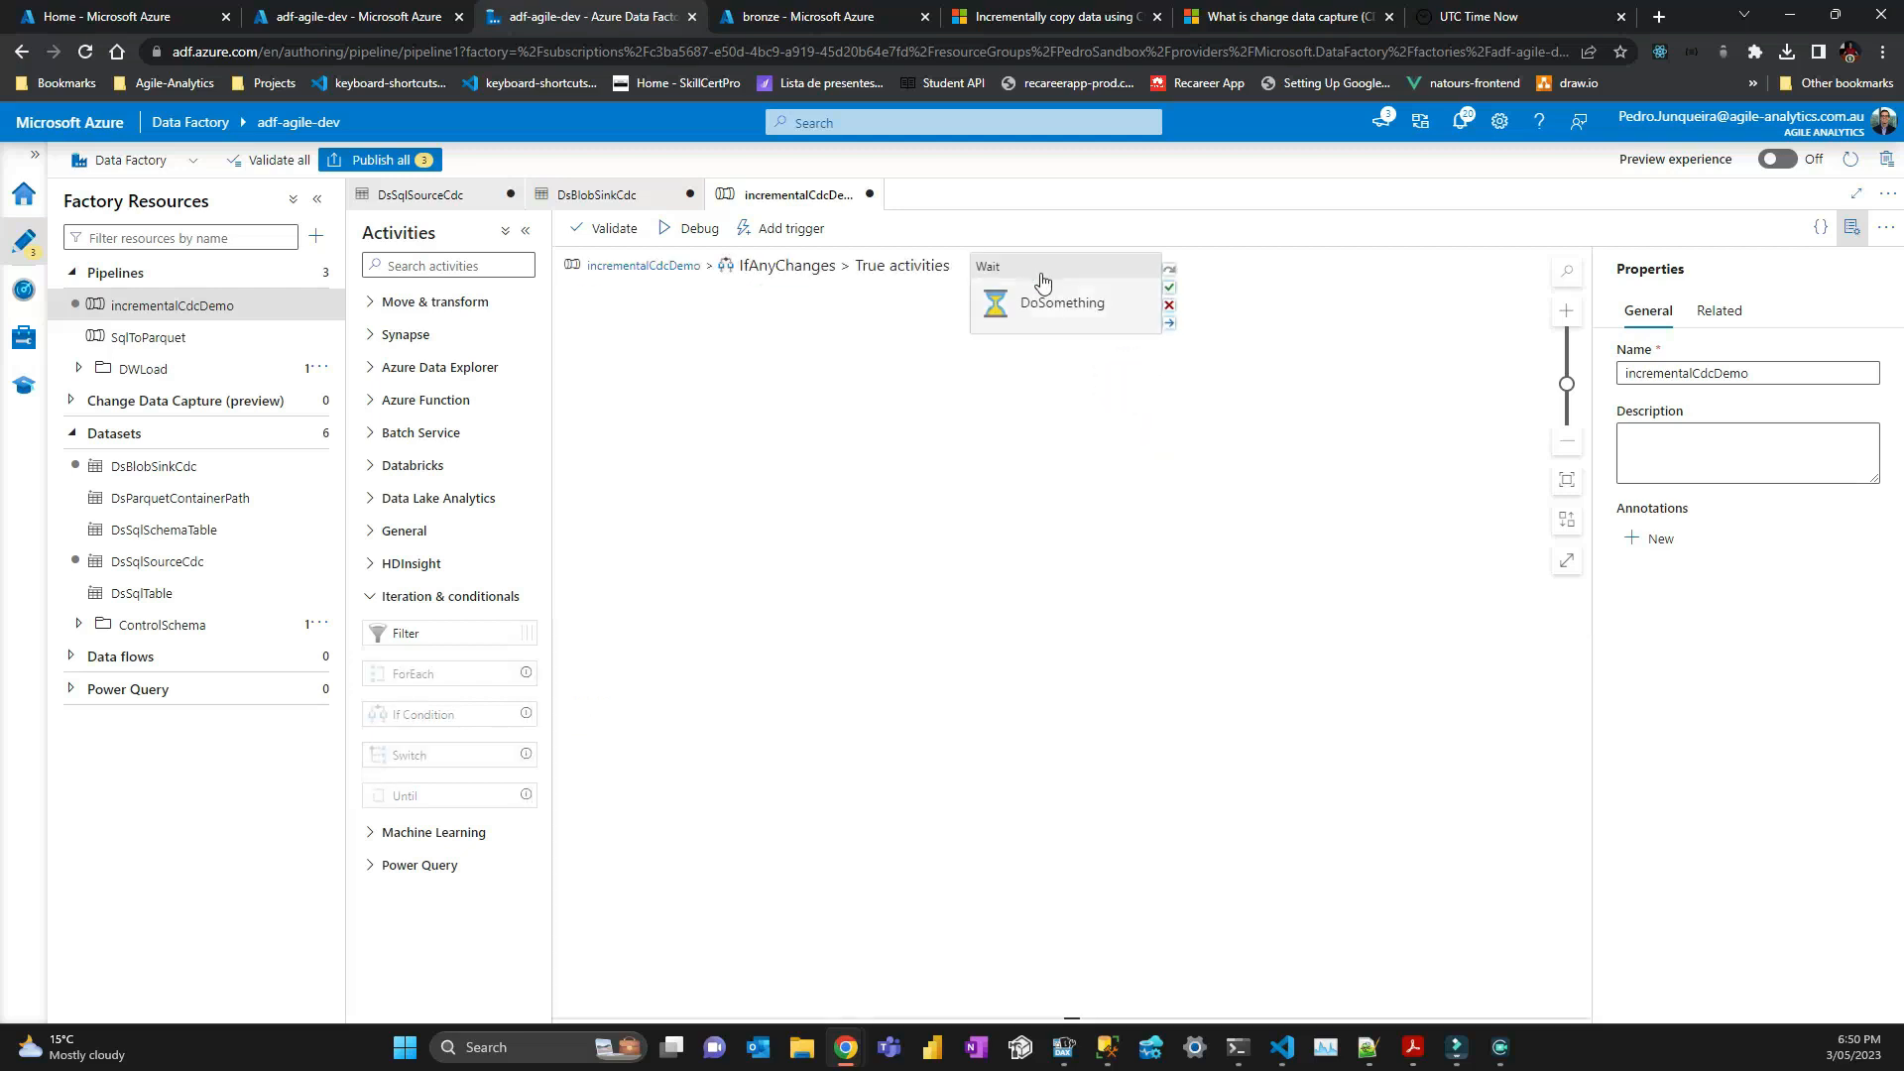
drag(1042, 276, 936, 455)
key(Delete)
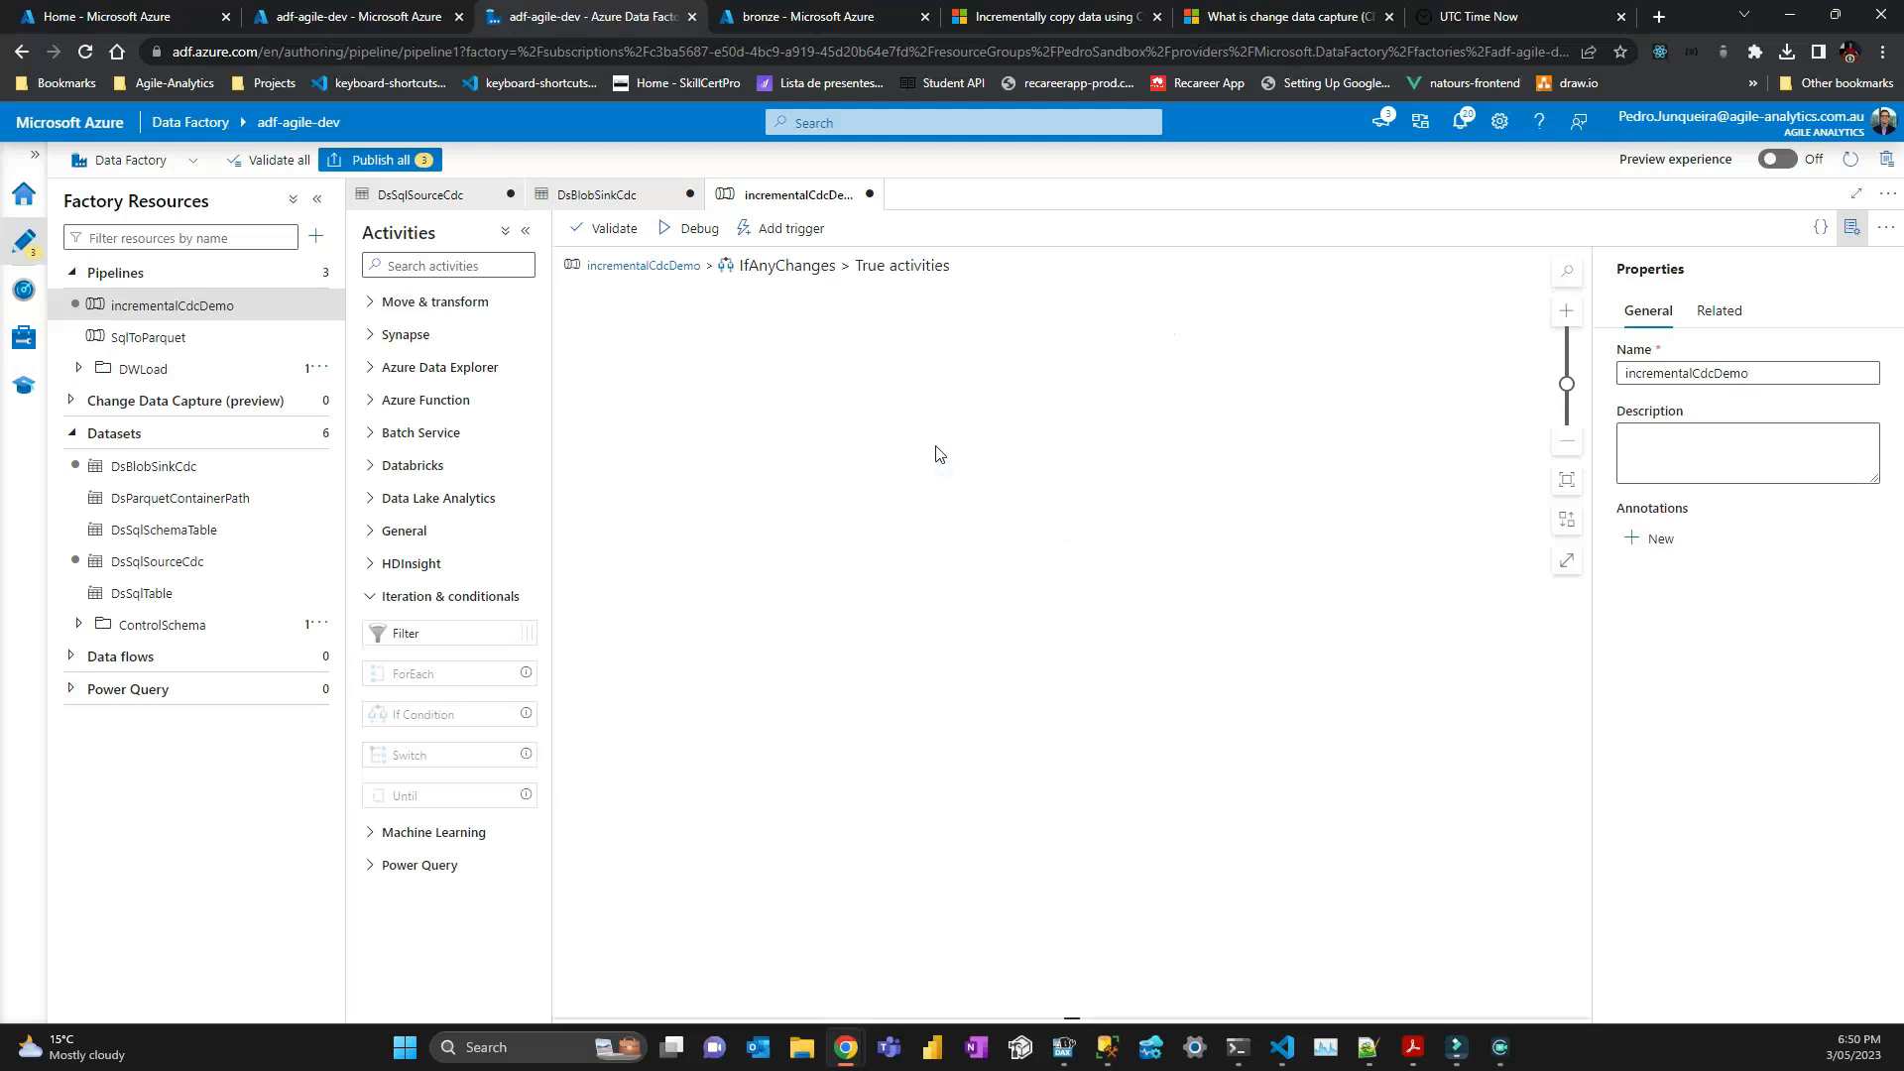
Add a Copy data activity to the True activities and name it CopyChangesToBlob.
click(363, 599)
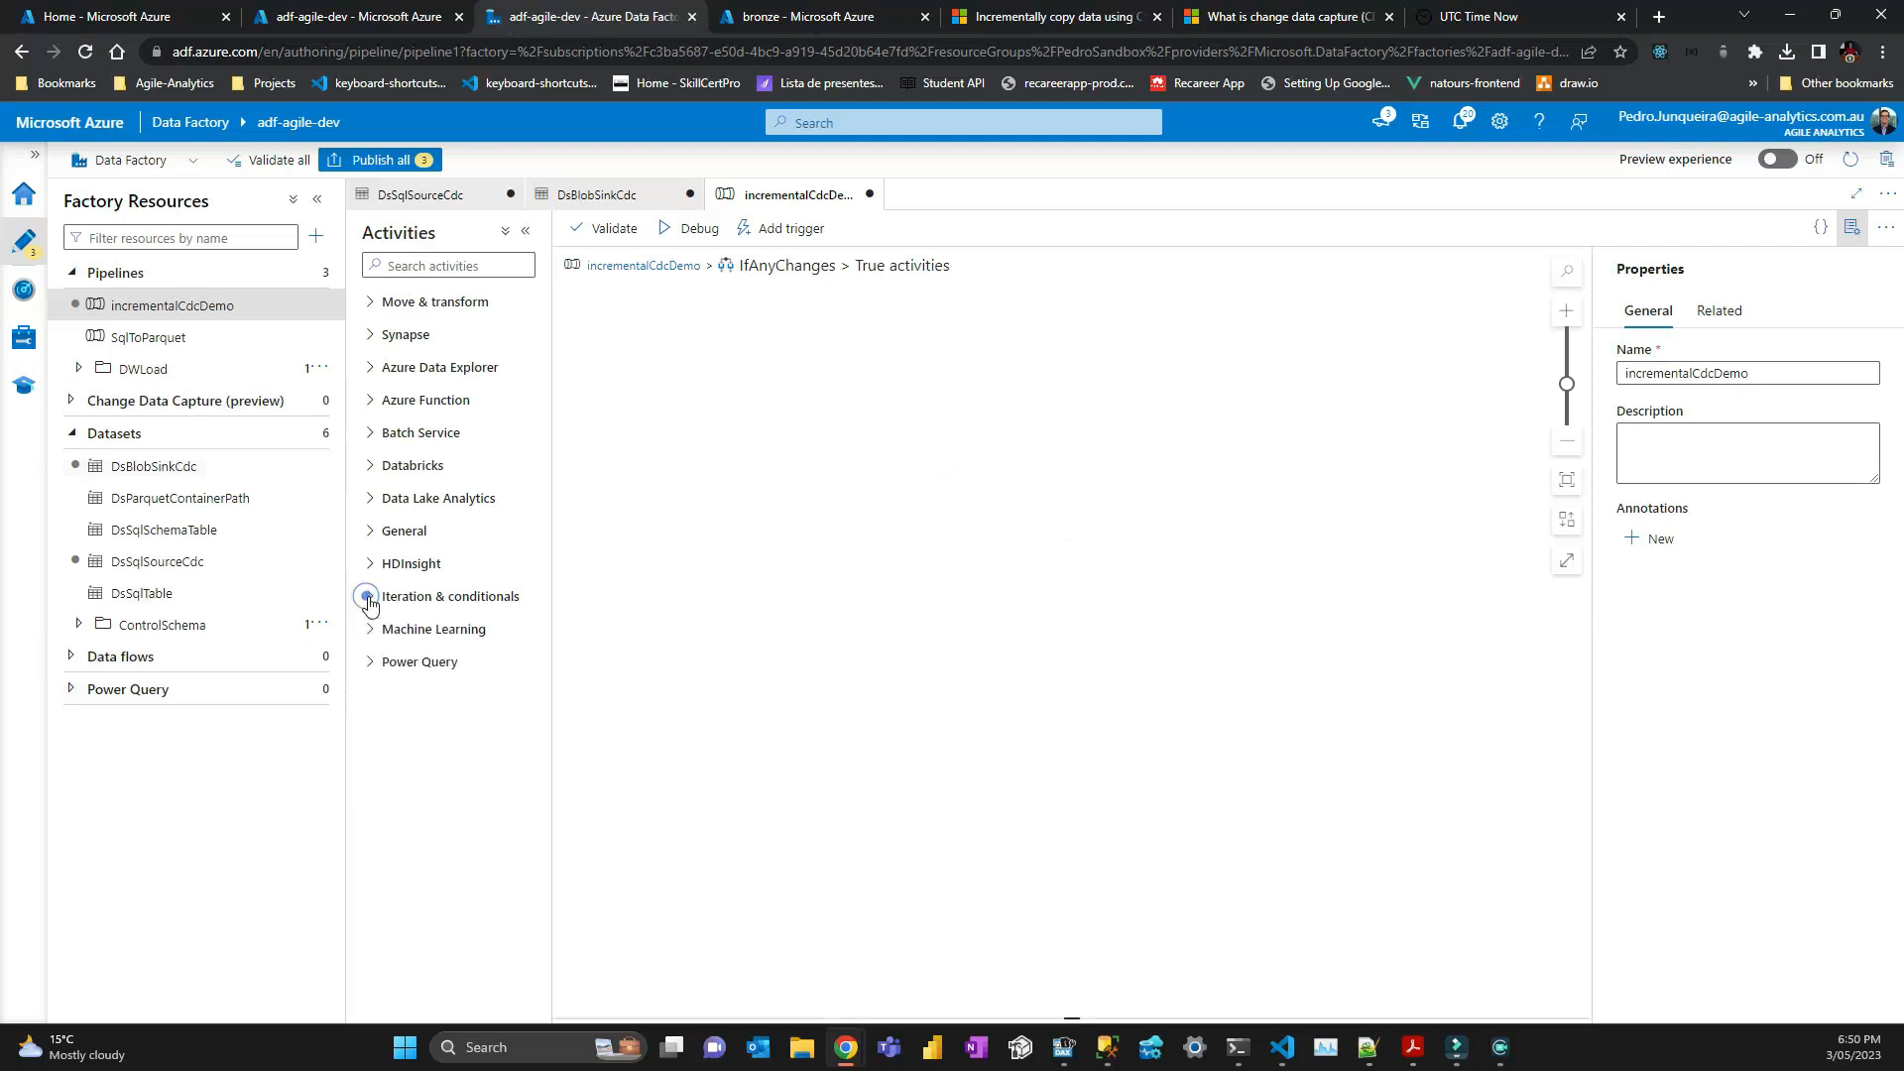
click(369, 302)
drag(392, 337, 893, 422)
drag(898, 706, 770, 710)
text(Co)
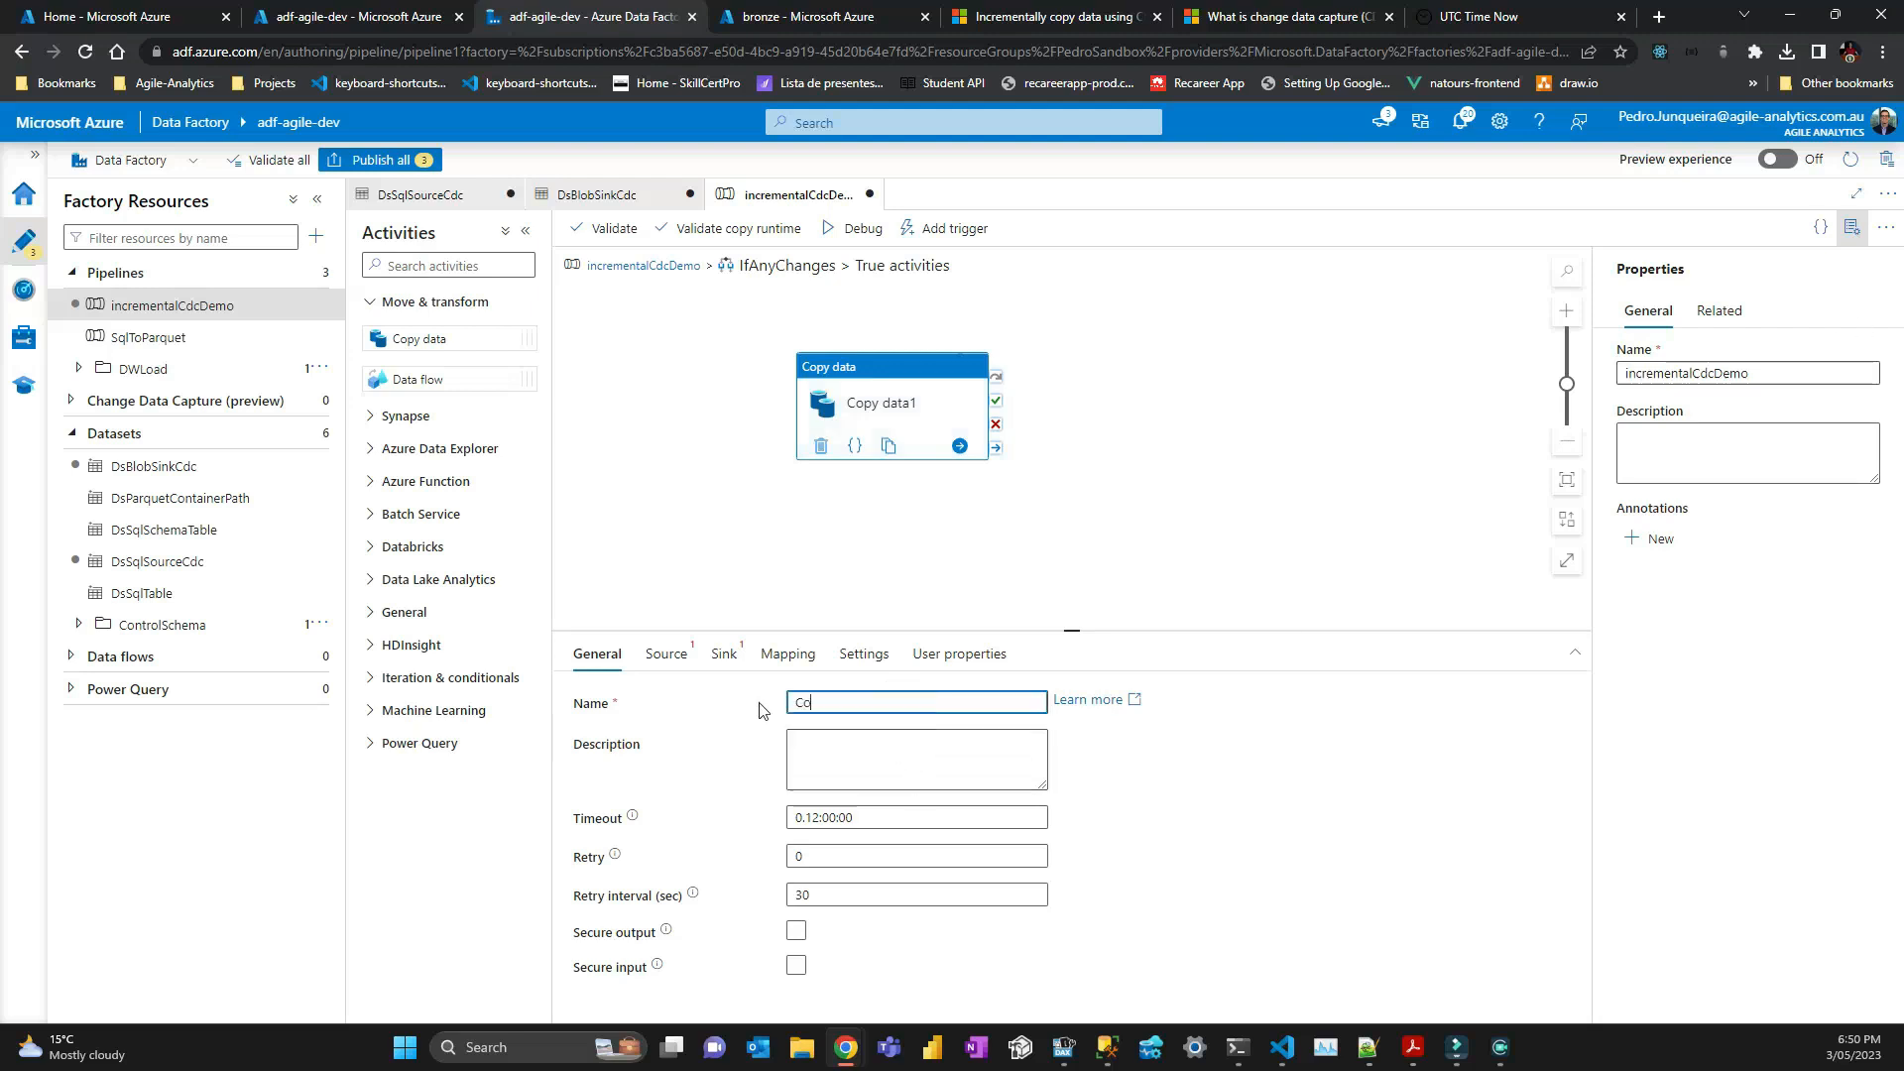
text(pyChangesToLa)
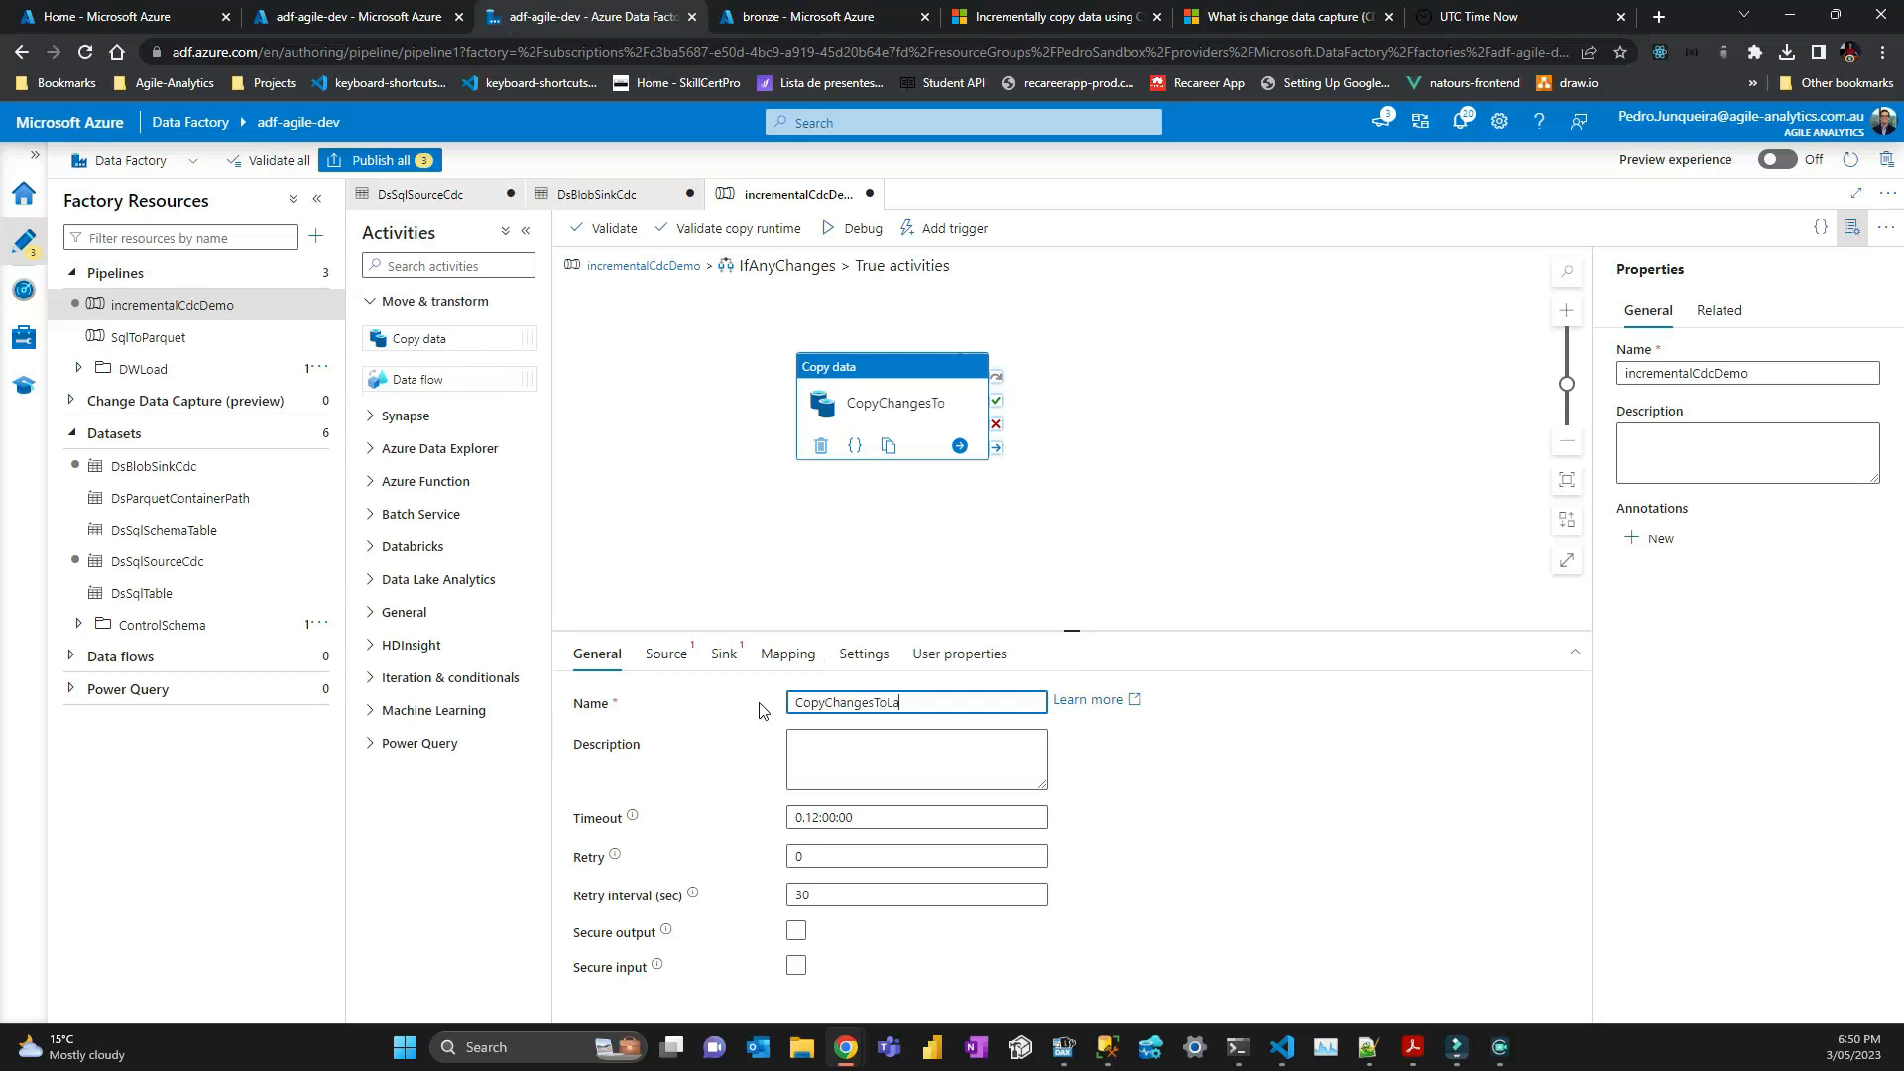
text(ke)
key(BackSpace)
click(1151, 583)
click(893, 405)
click(665, 655)
click(878, 702)
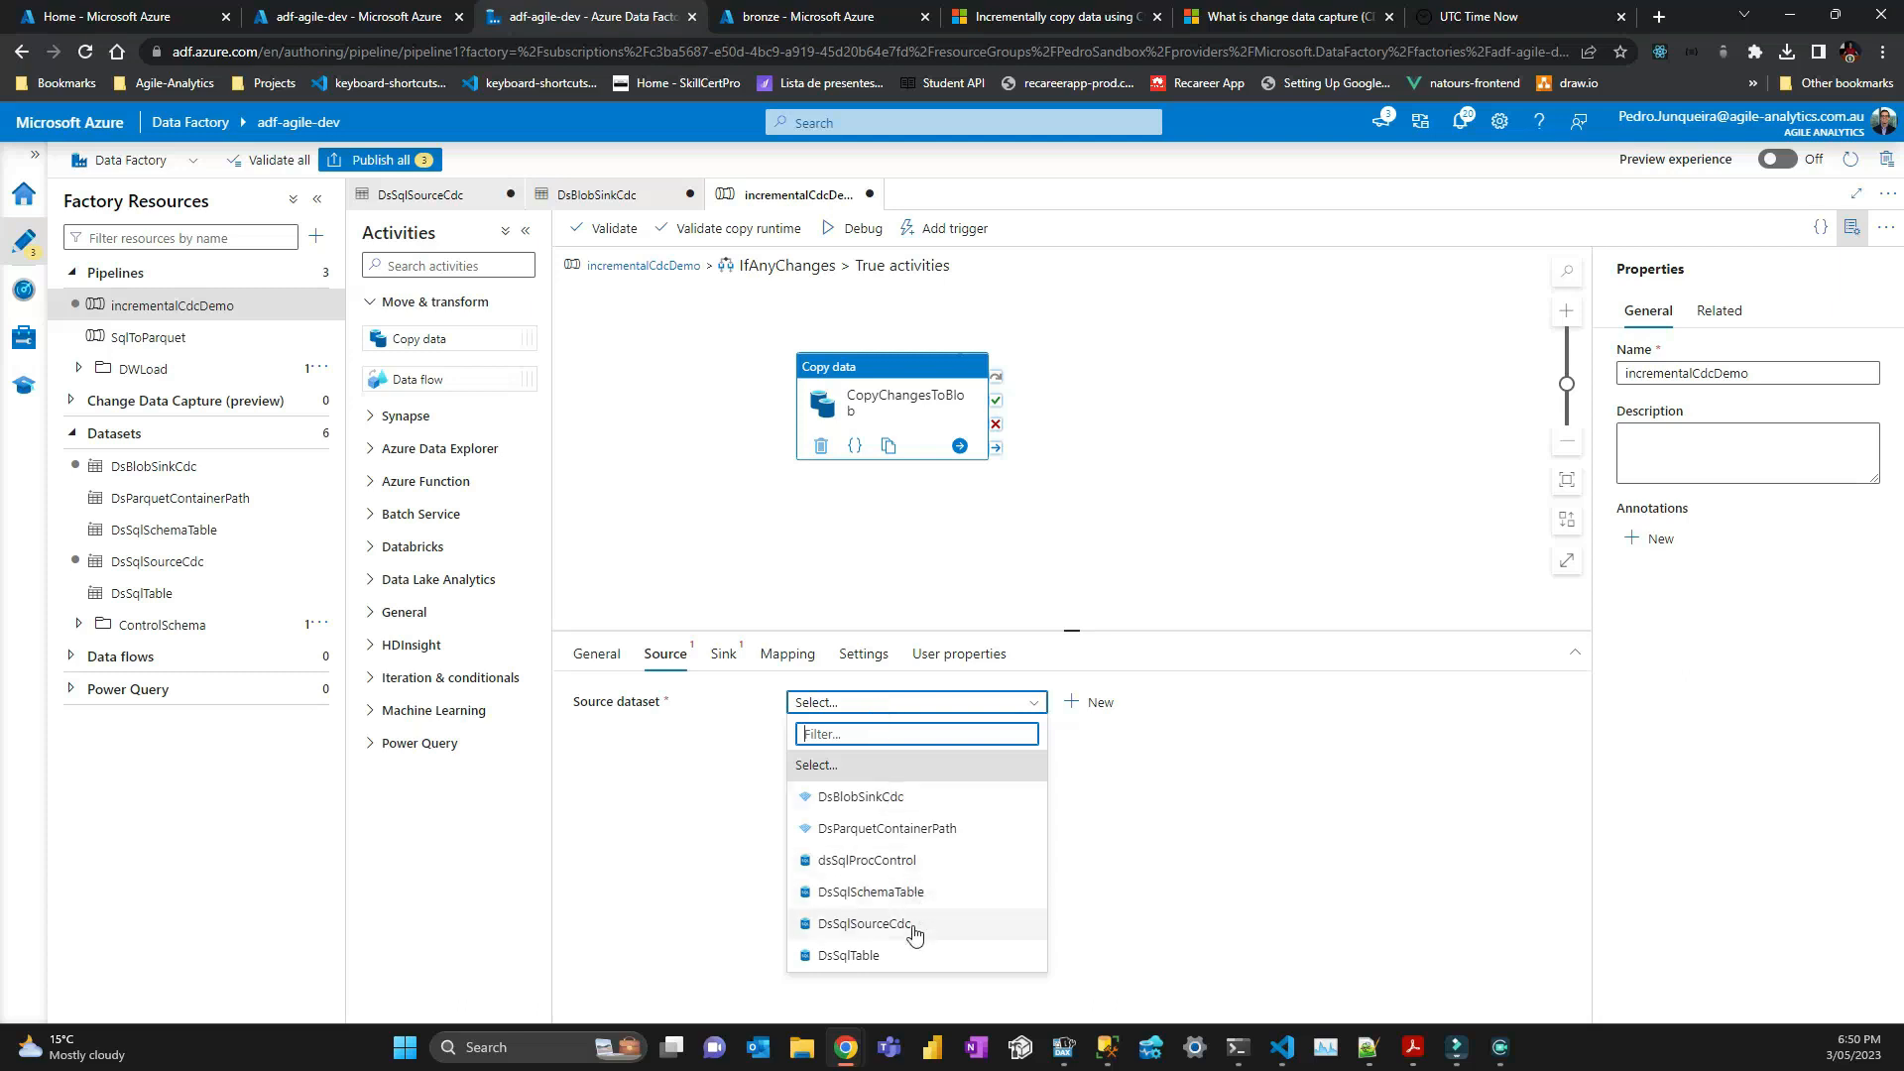
click(906, 924)
click(861, 743)
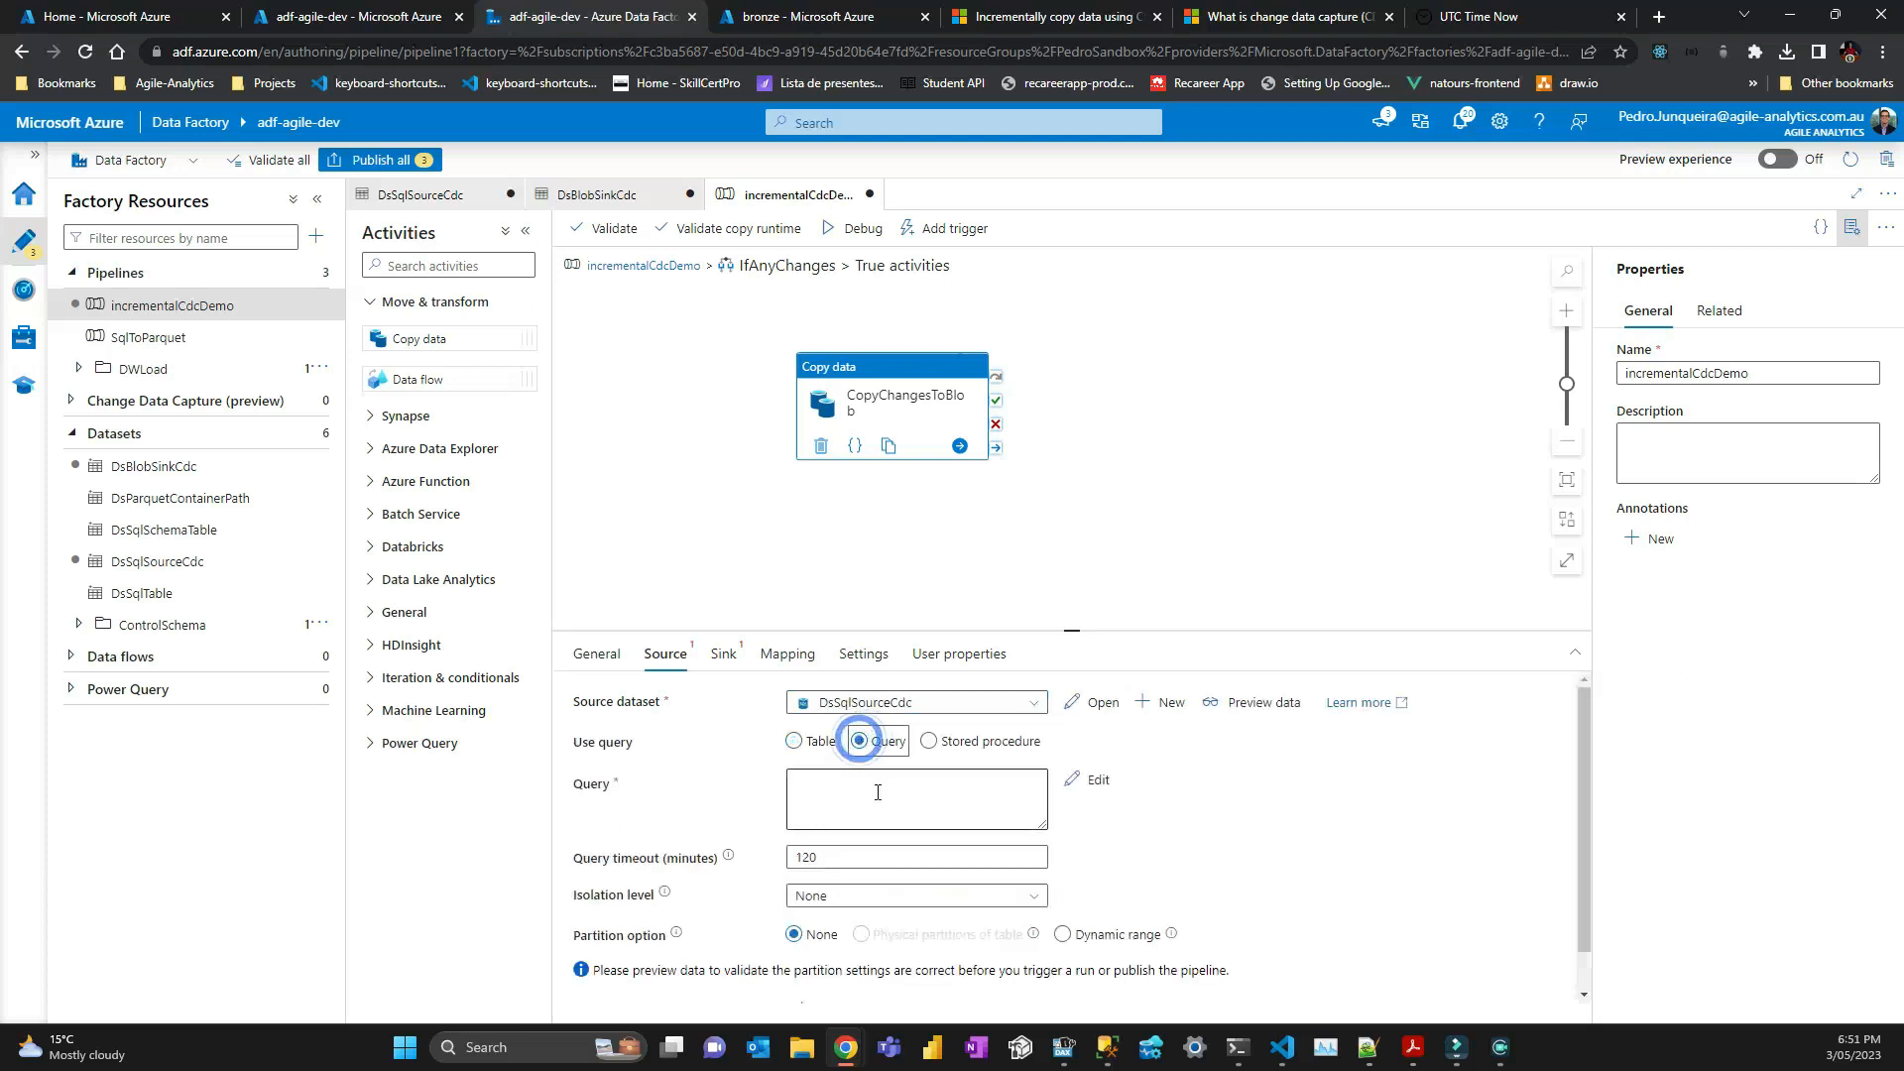
click(876, 793)
key(alt+Tab)
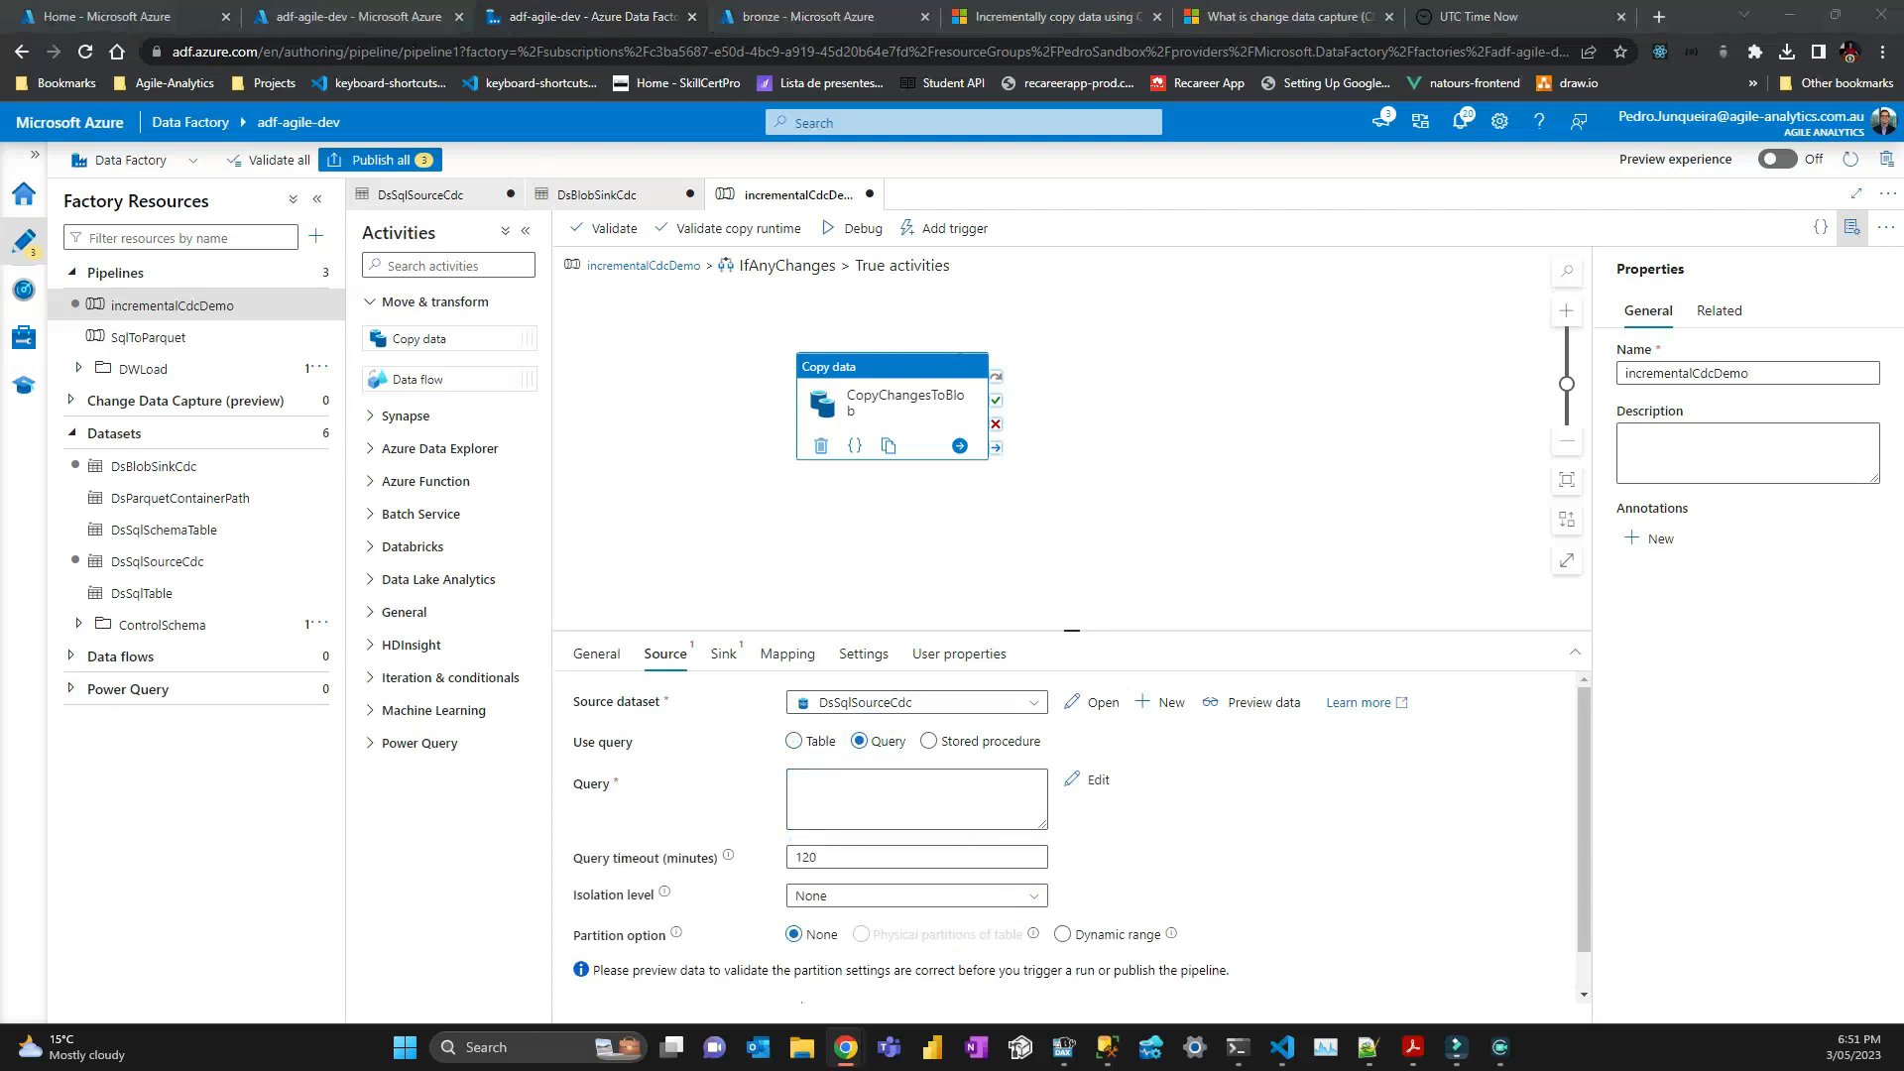
key(alt+Tab)
key(ctrl+v)
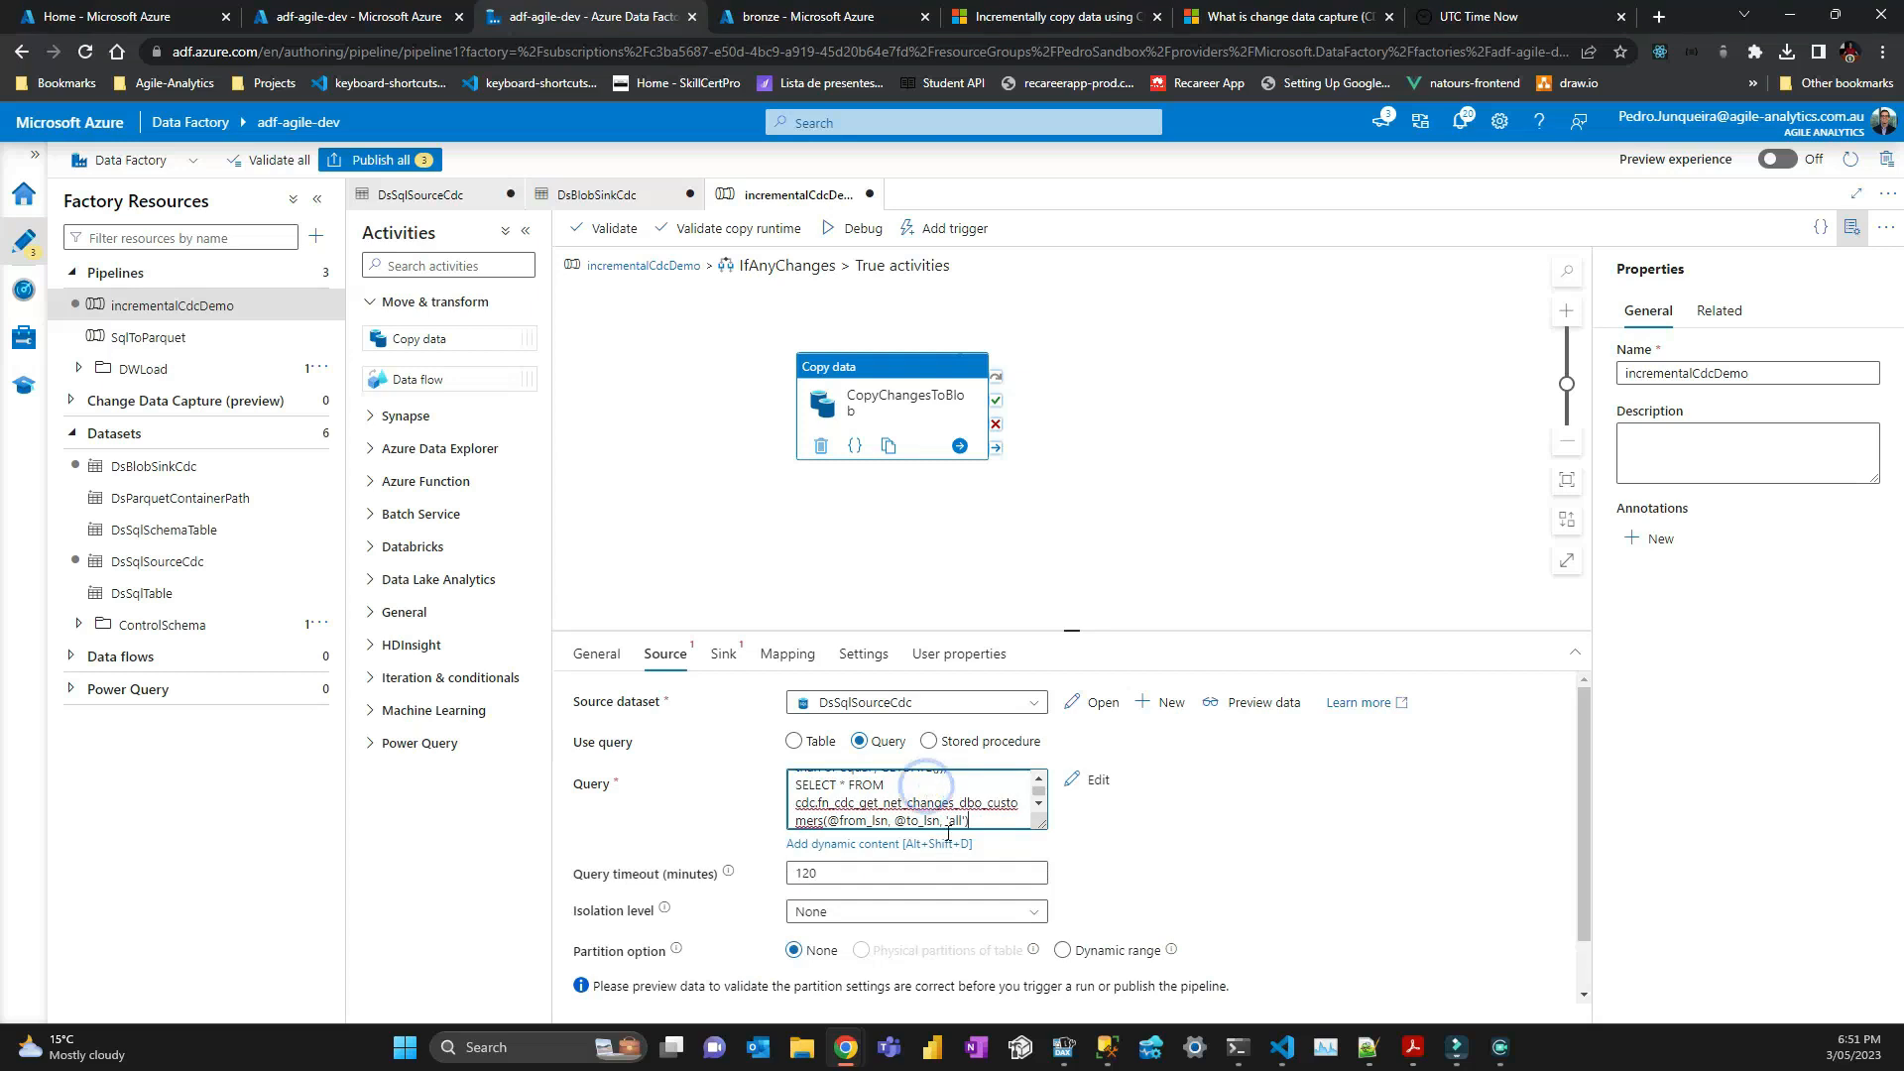
In SQL Server Management Studio, paste the SELECT * net-changes query for dbo_customers below the count query and execute only that block.
key(alt+Tab)
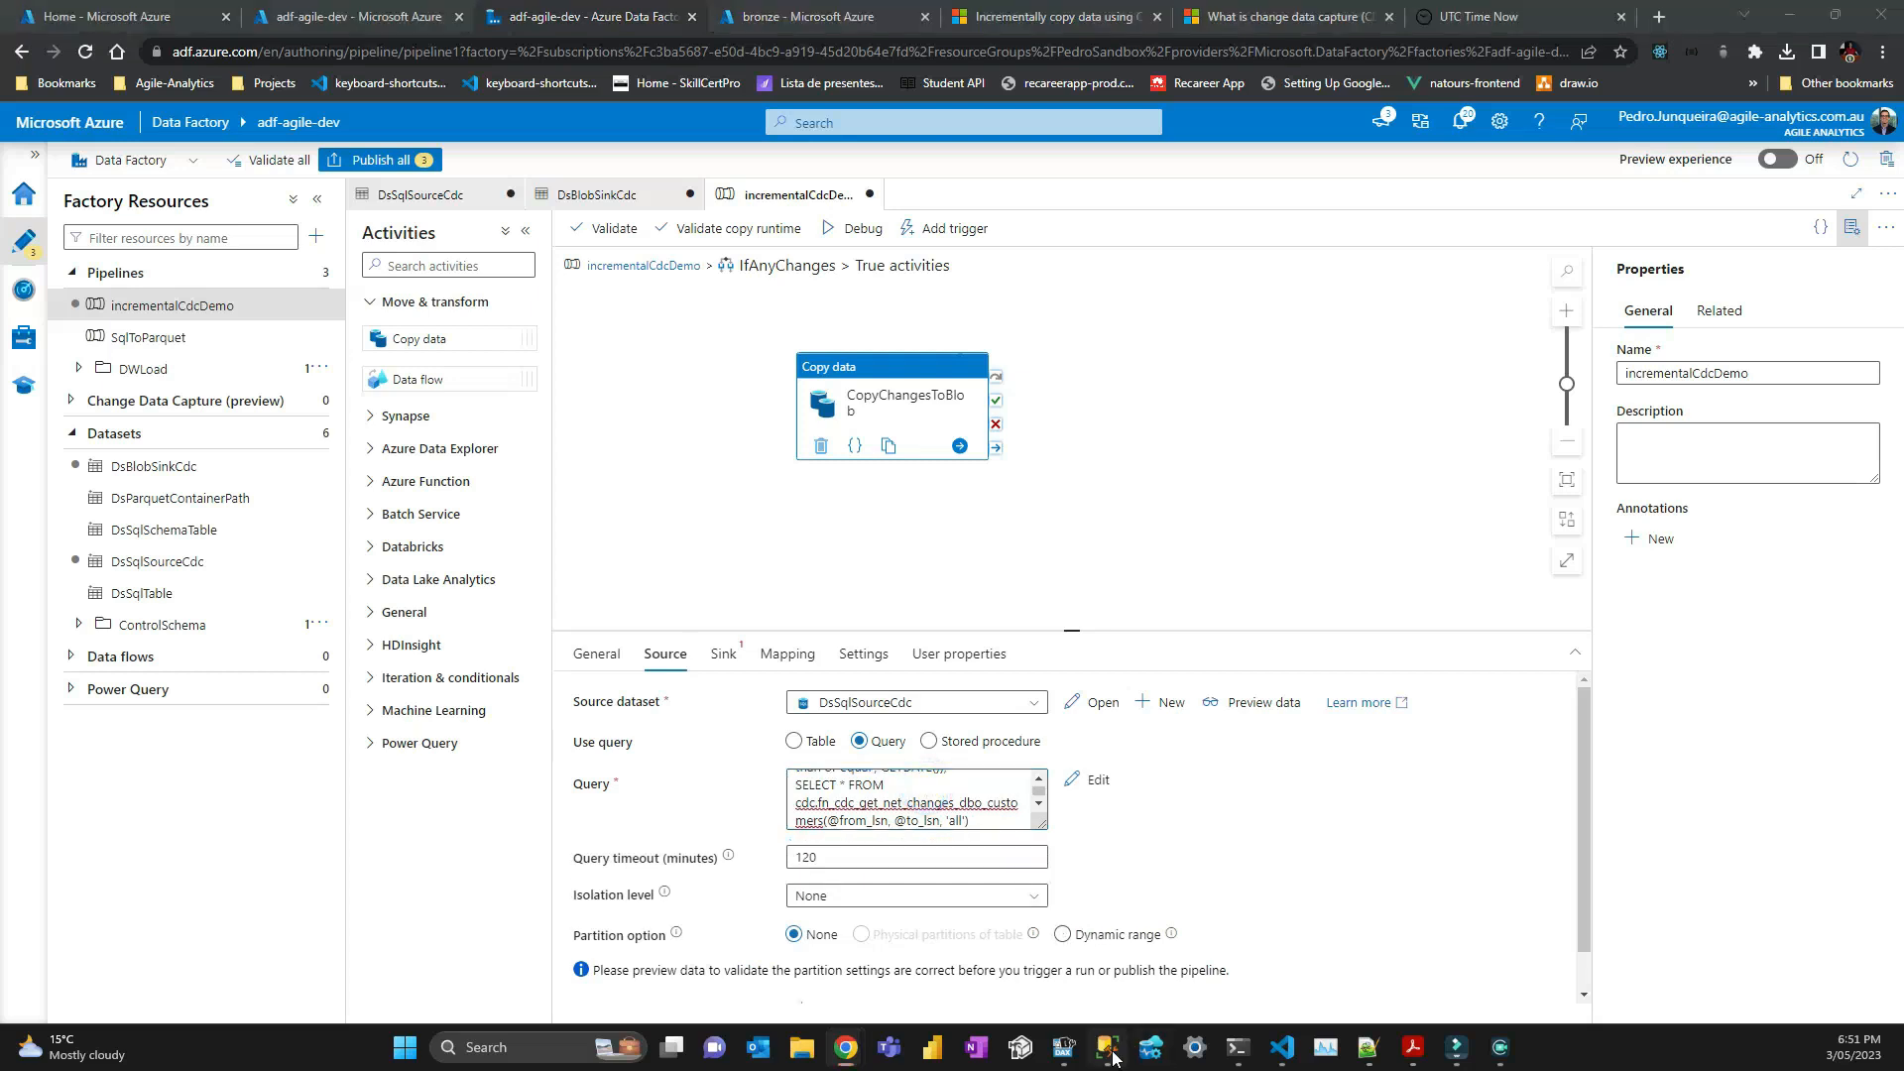
click(1110, 1051)
click(1162, 242)
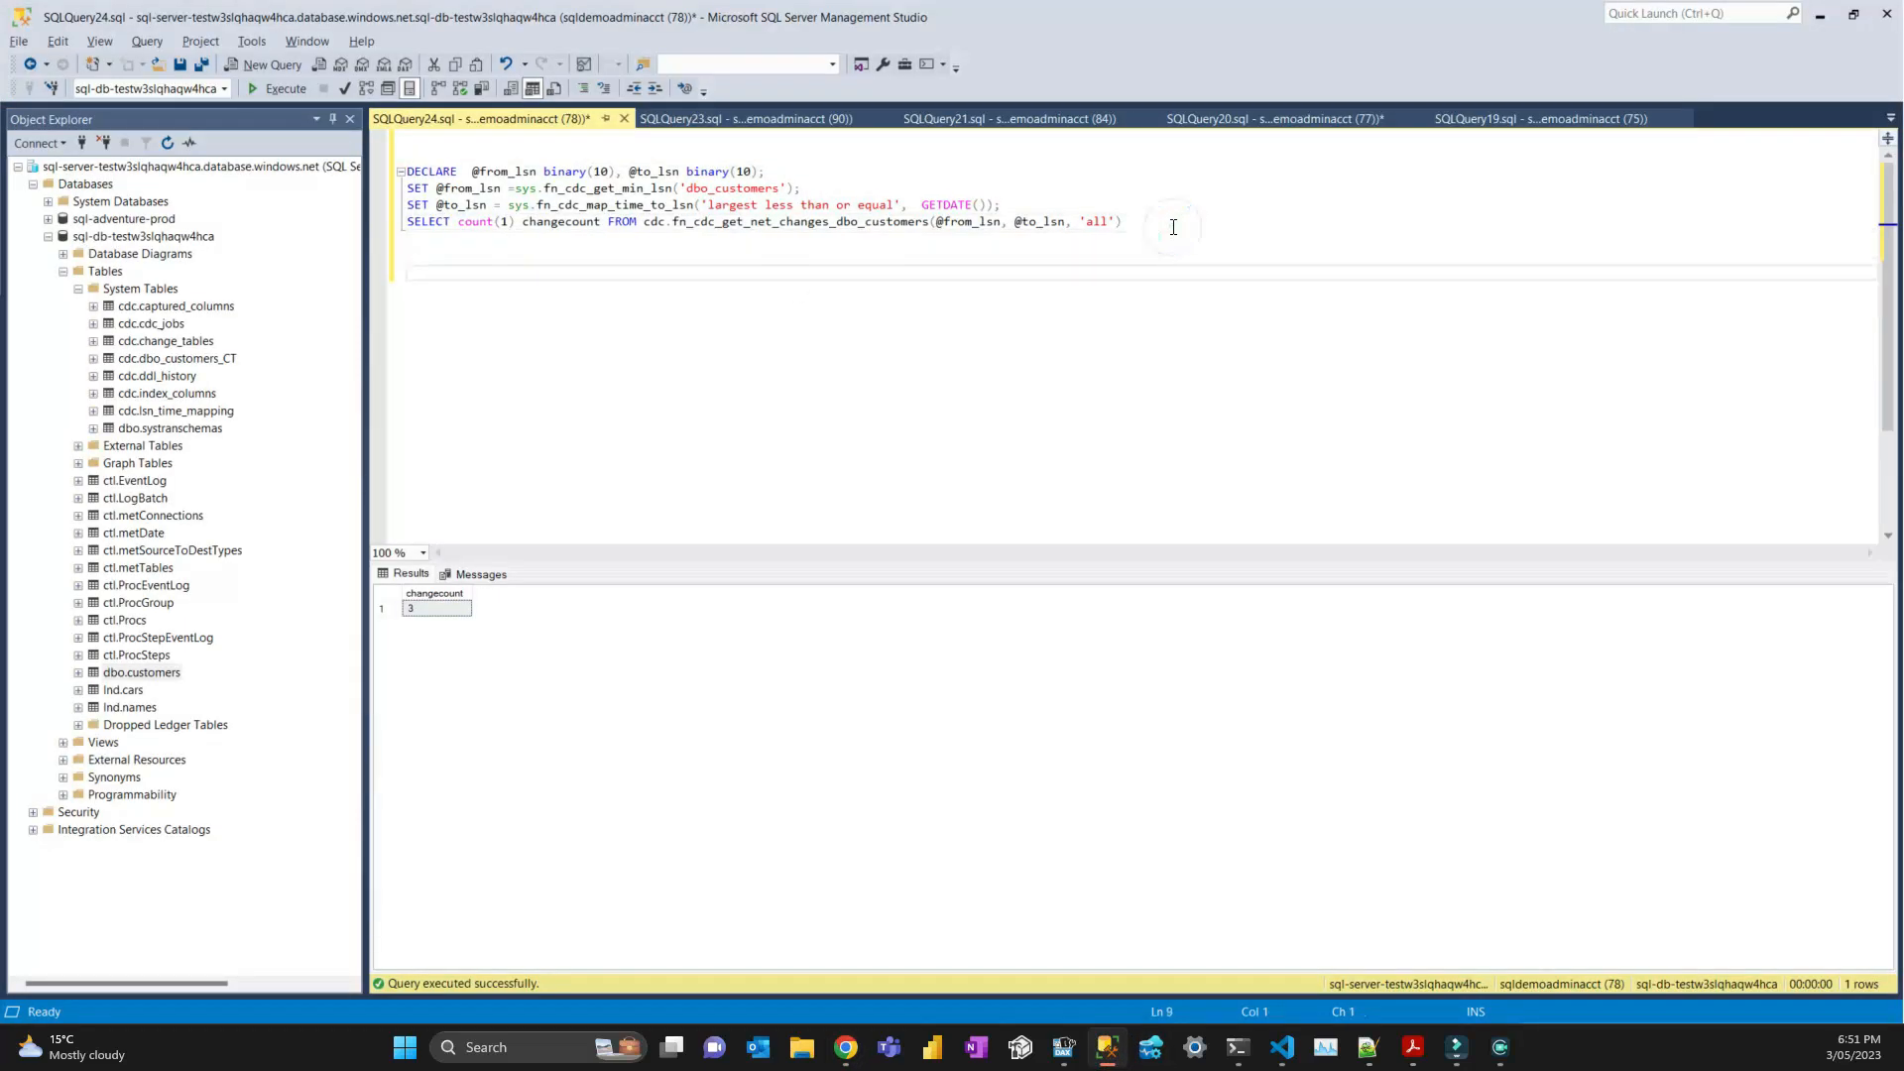
text(DECLARE @from_lsn binary(10), @to_lsn binary(10); SET @from_lsn =sys.fn_cdc_get_min_lsn('dbo_customers'); SET @to_lsn = sys.fn_cdc_map_time_to_lsn('largest less than or equal', GETDATE()); SELECT * FROM cdc.fn_cdc_get_net_changes_dbo_customers(@from_lsn, @to_lsn, 'all'))
key(shift+Up)
key(shift+Up)
key(shift+Up)
key(shift+Home)
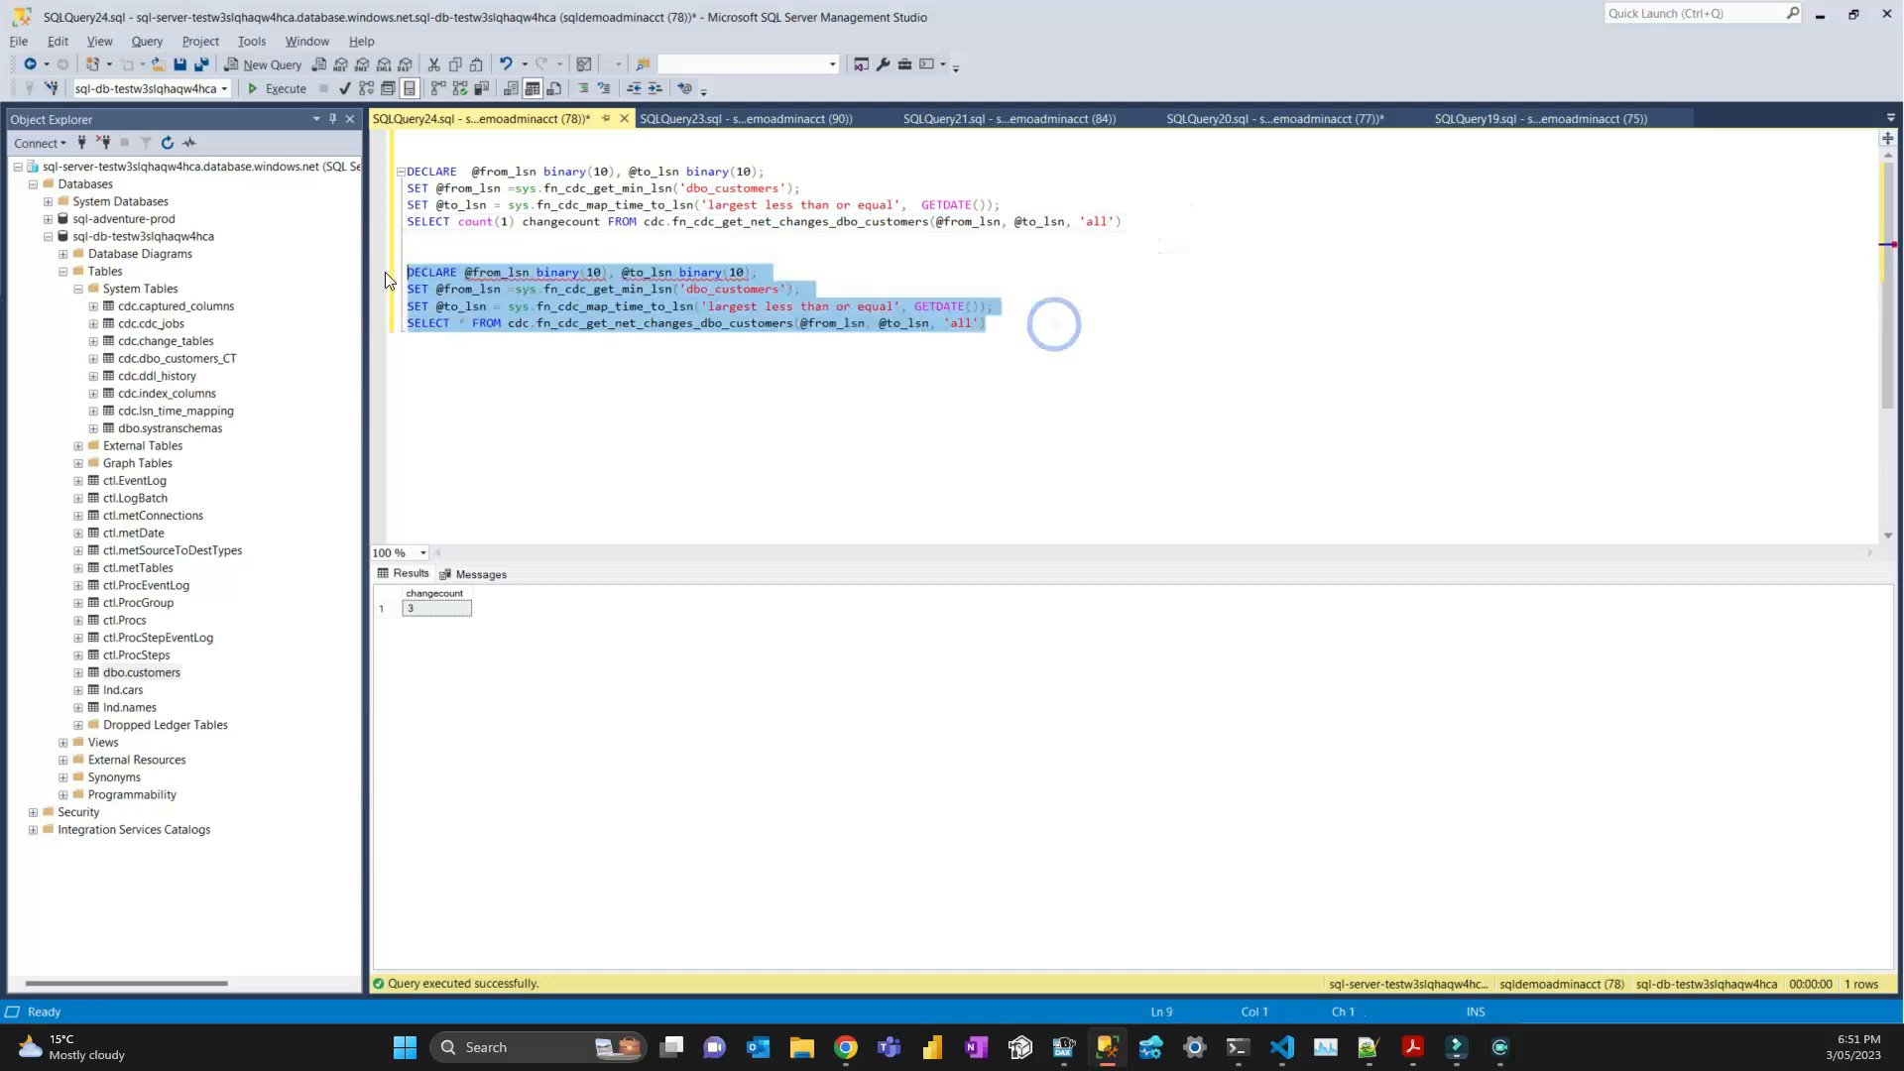
click(288, 90)
Back in Data Factory, preview the data returned by the copy activity's source query and close the preview.
key(alt+Tab)
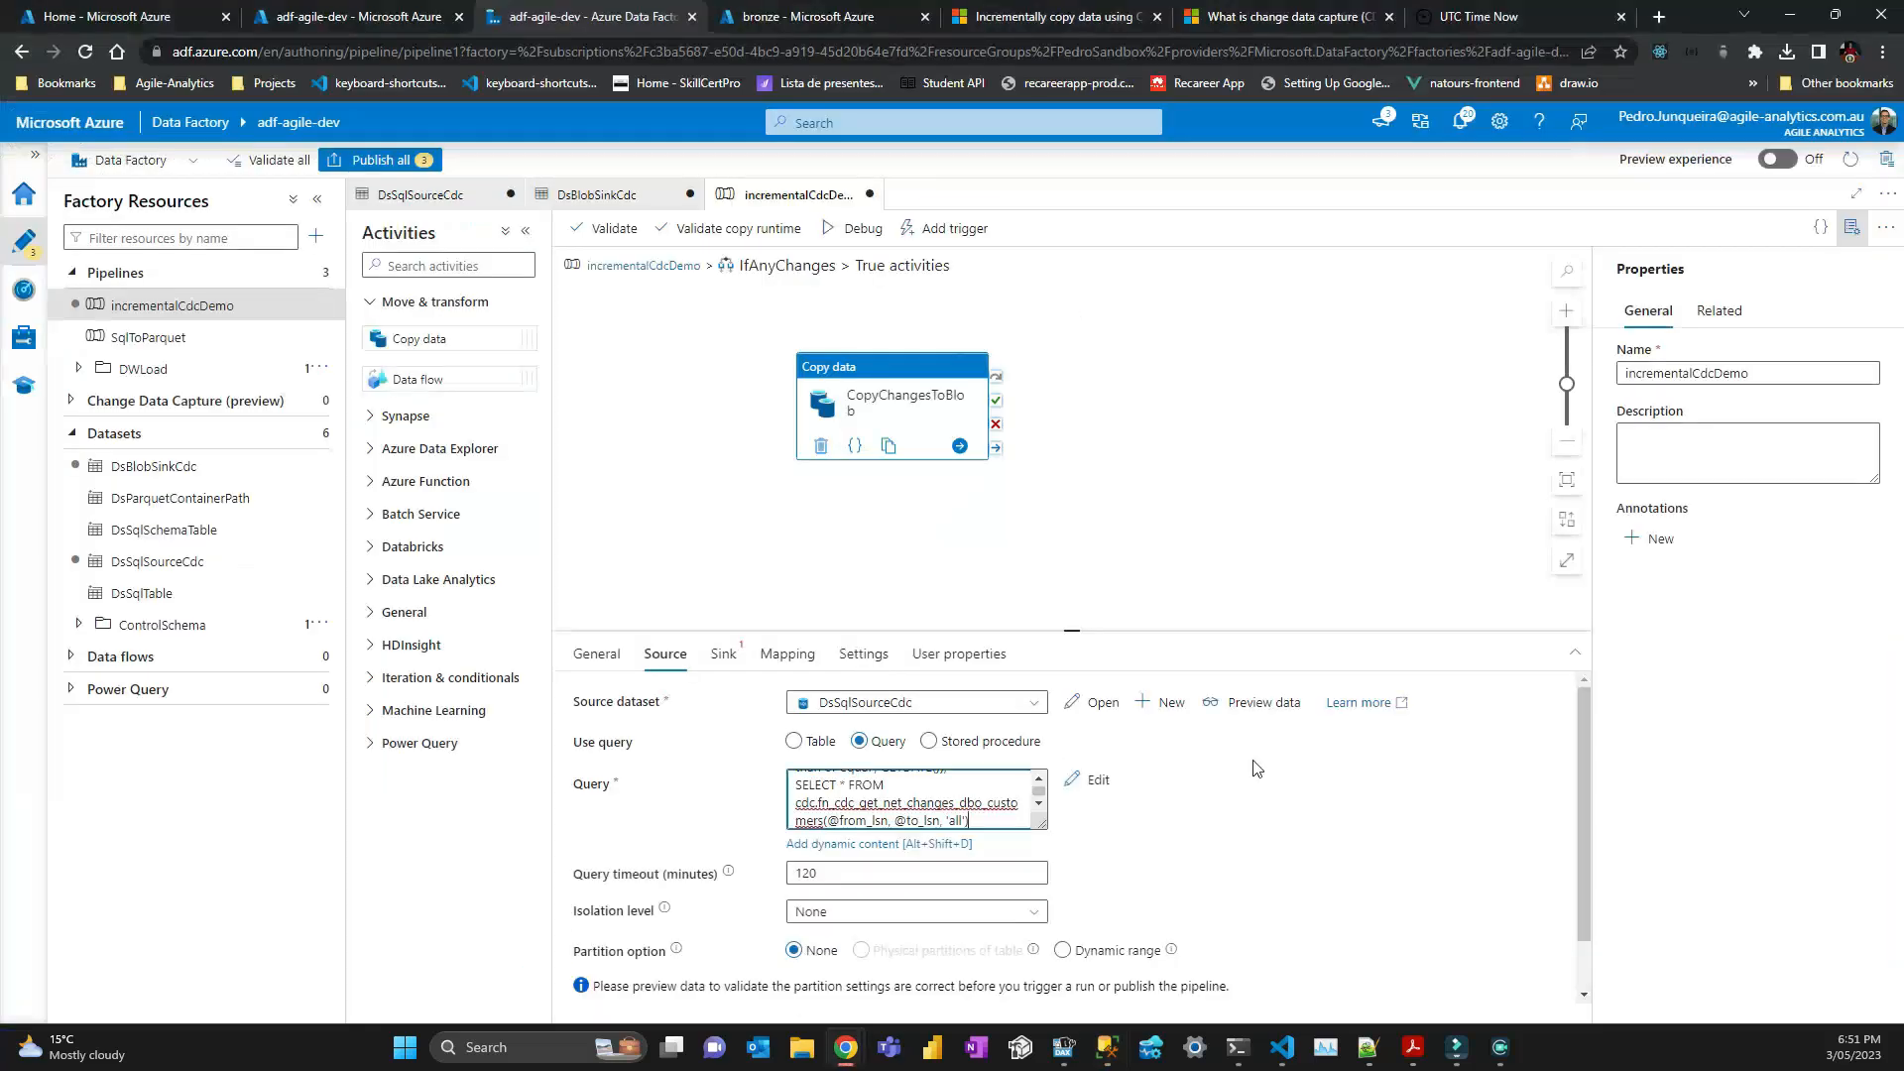
click(1246, 702)
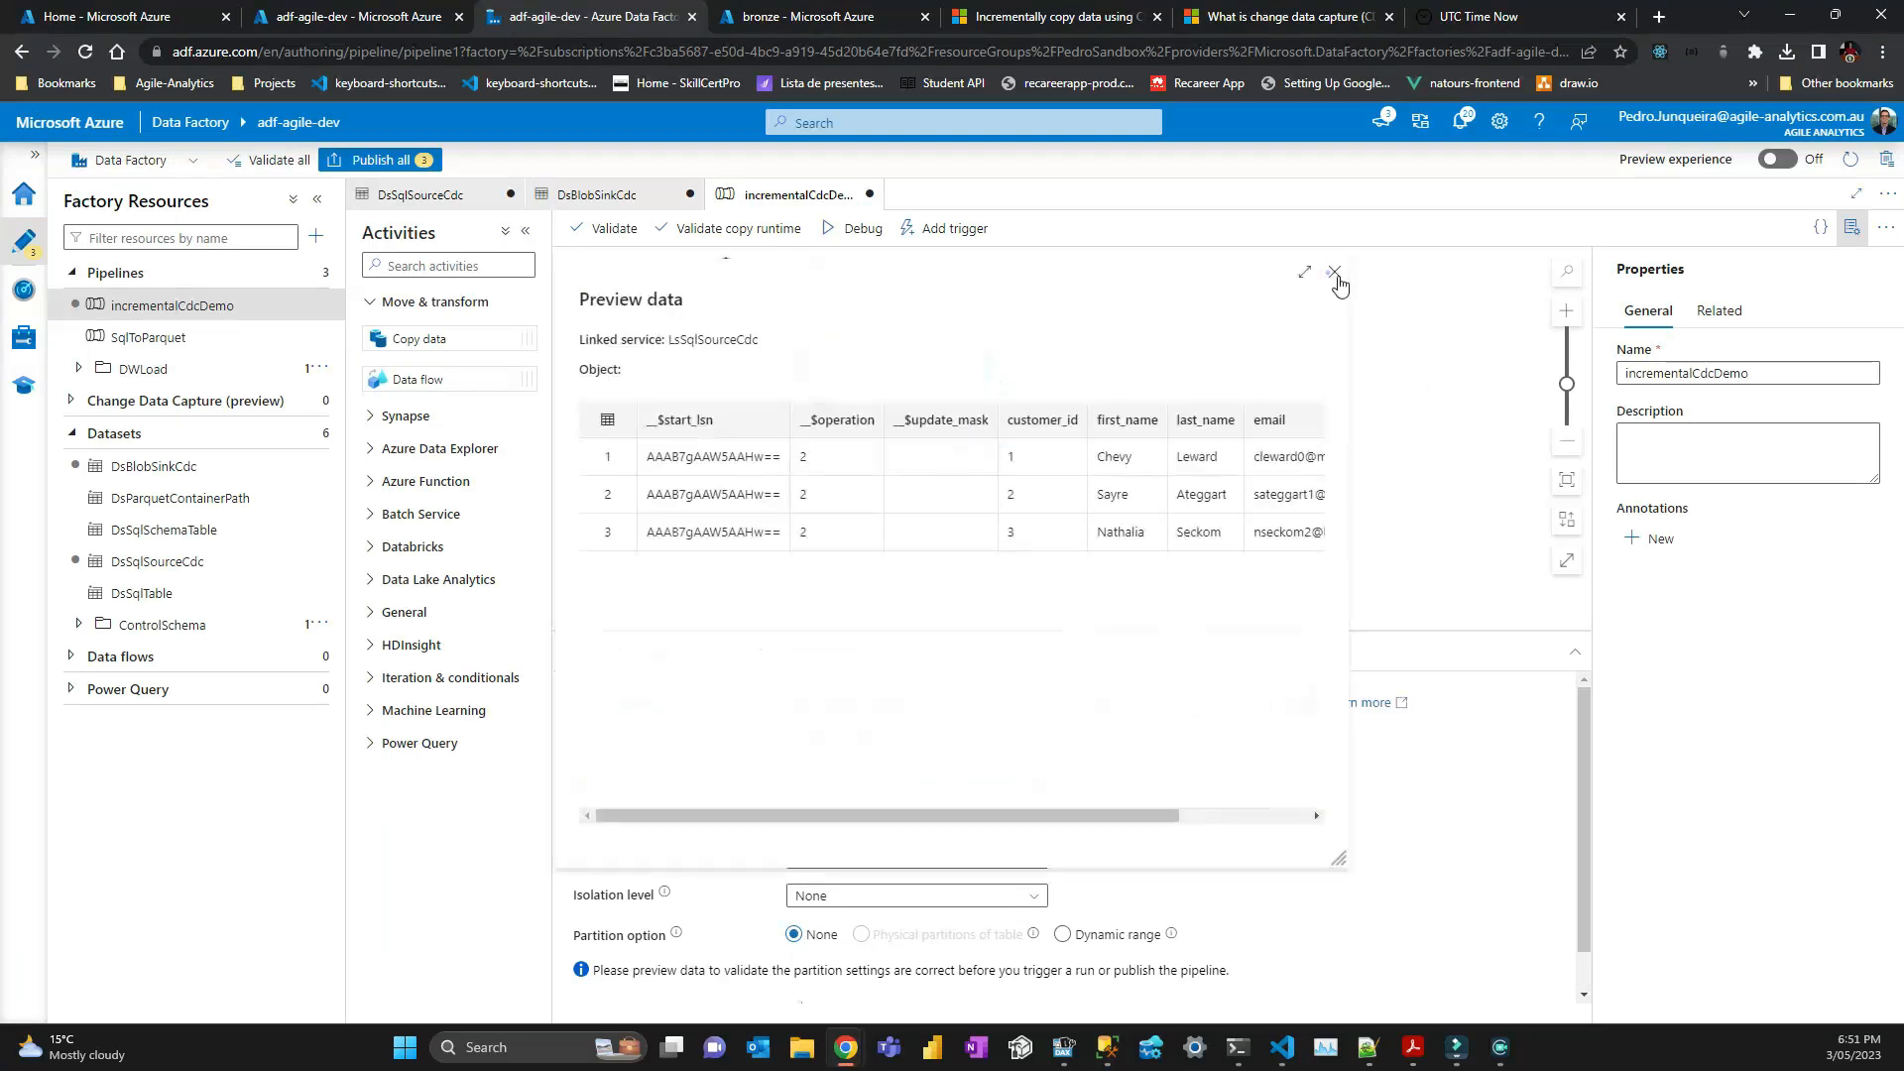
click(1334, 273)
click(1099, 538)
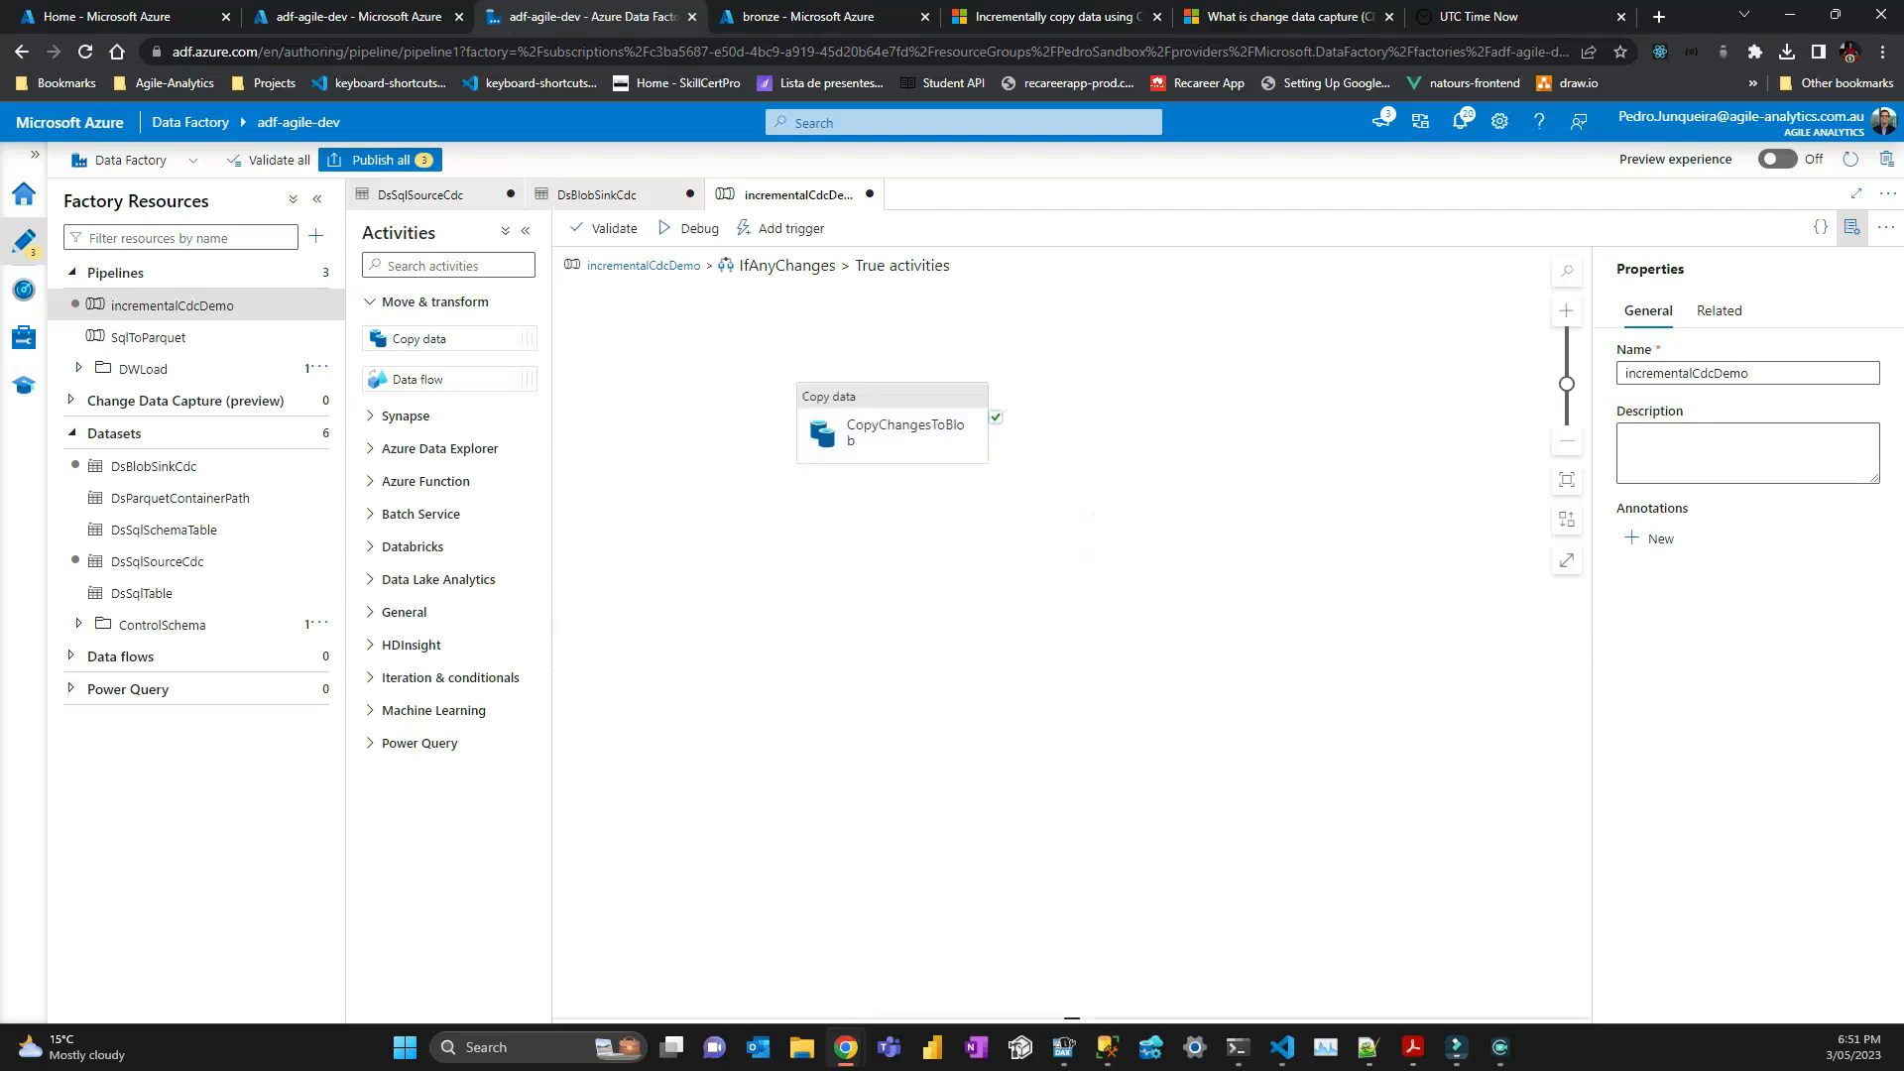
Set the CopyChangesToBlob sink dataset to DsBlobSinkCdc, keeping the copy behavior as None.
drag(1013, 653, 1018, 651)
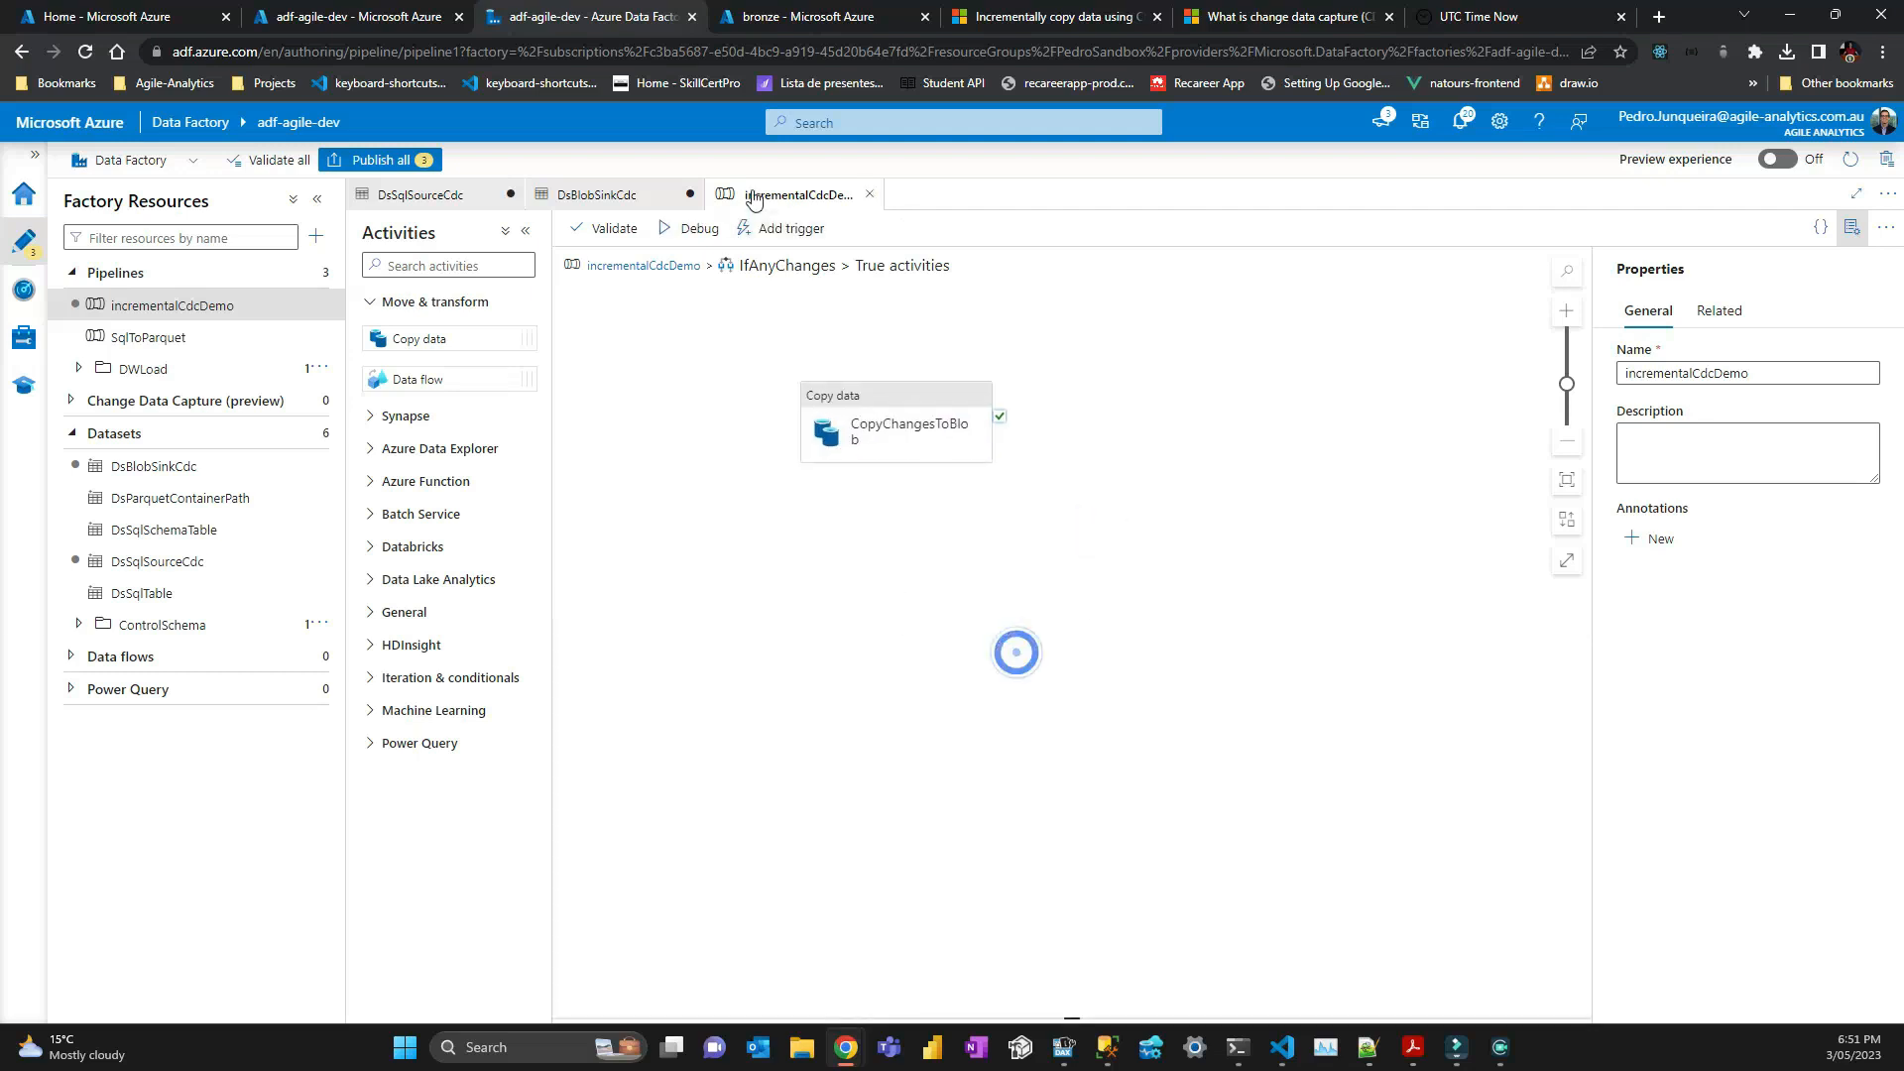
click(893, 421)
click(721, 654)
click(863, 703)
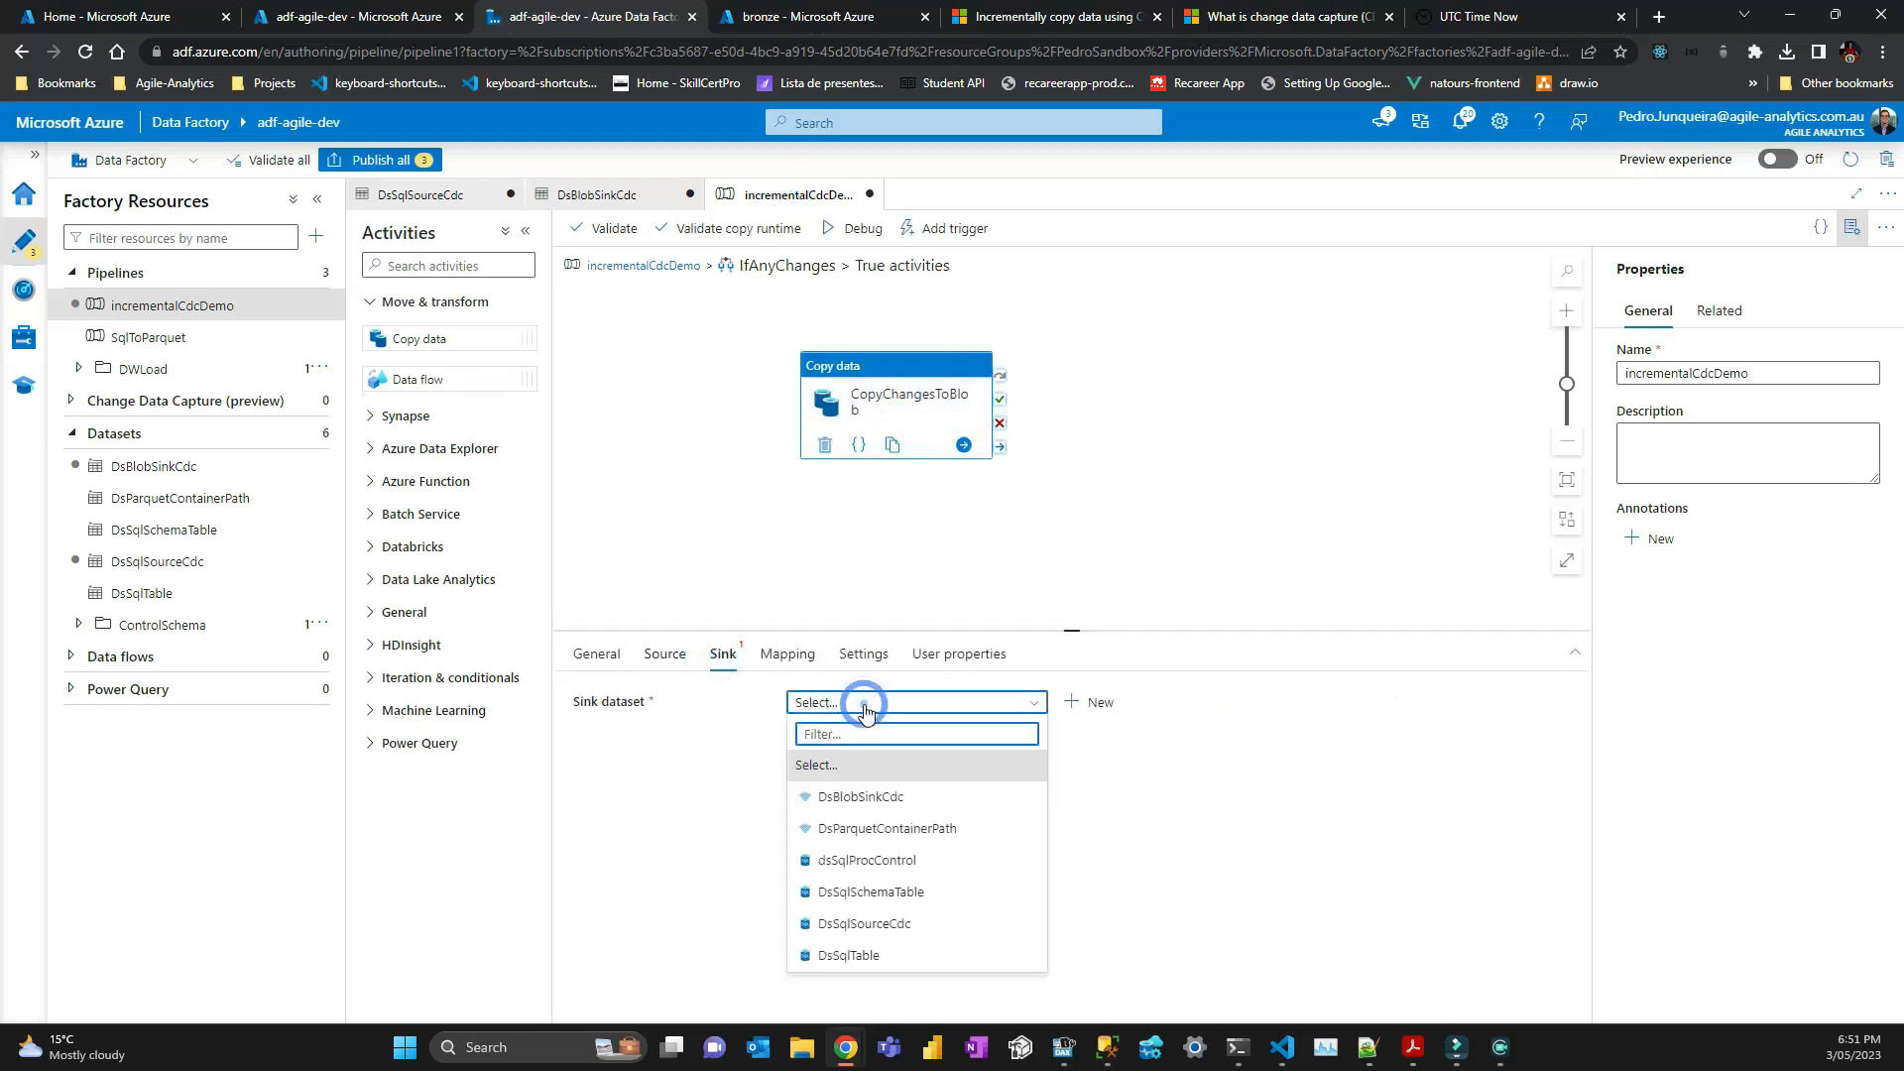
click(881, 797)
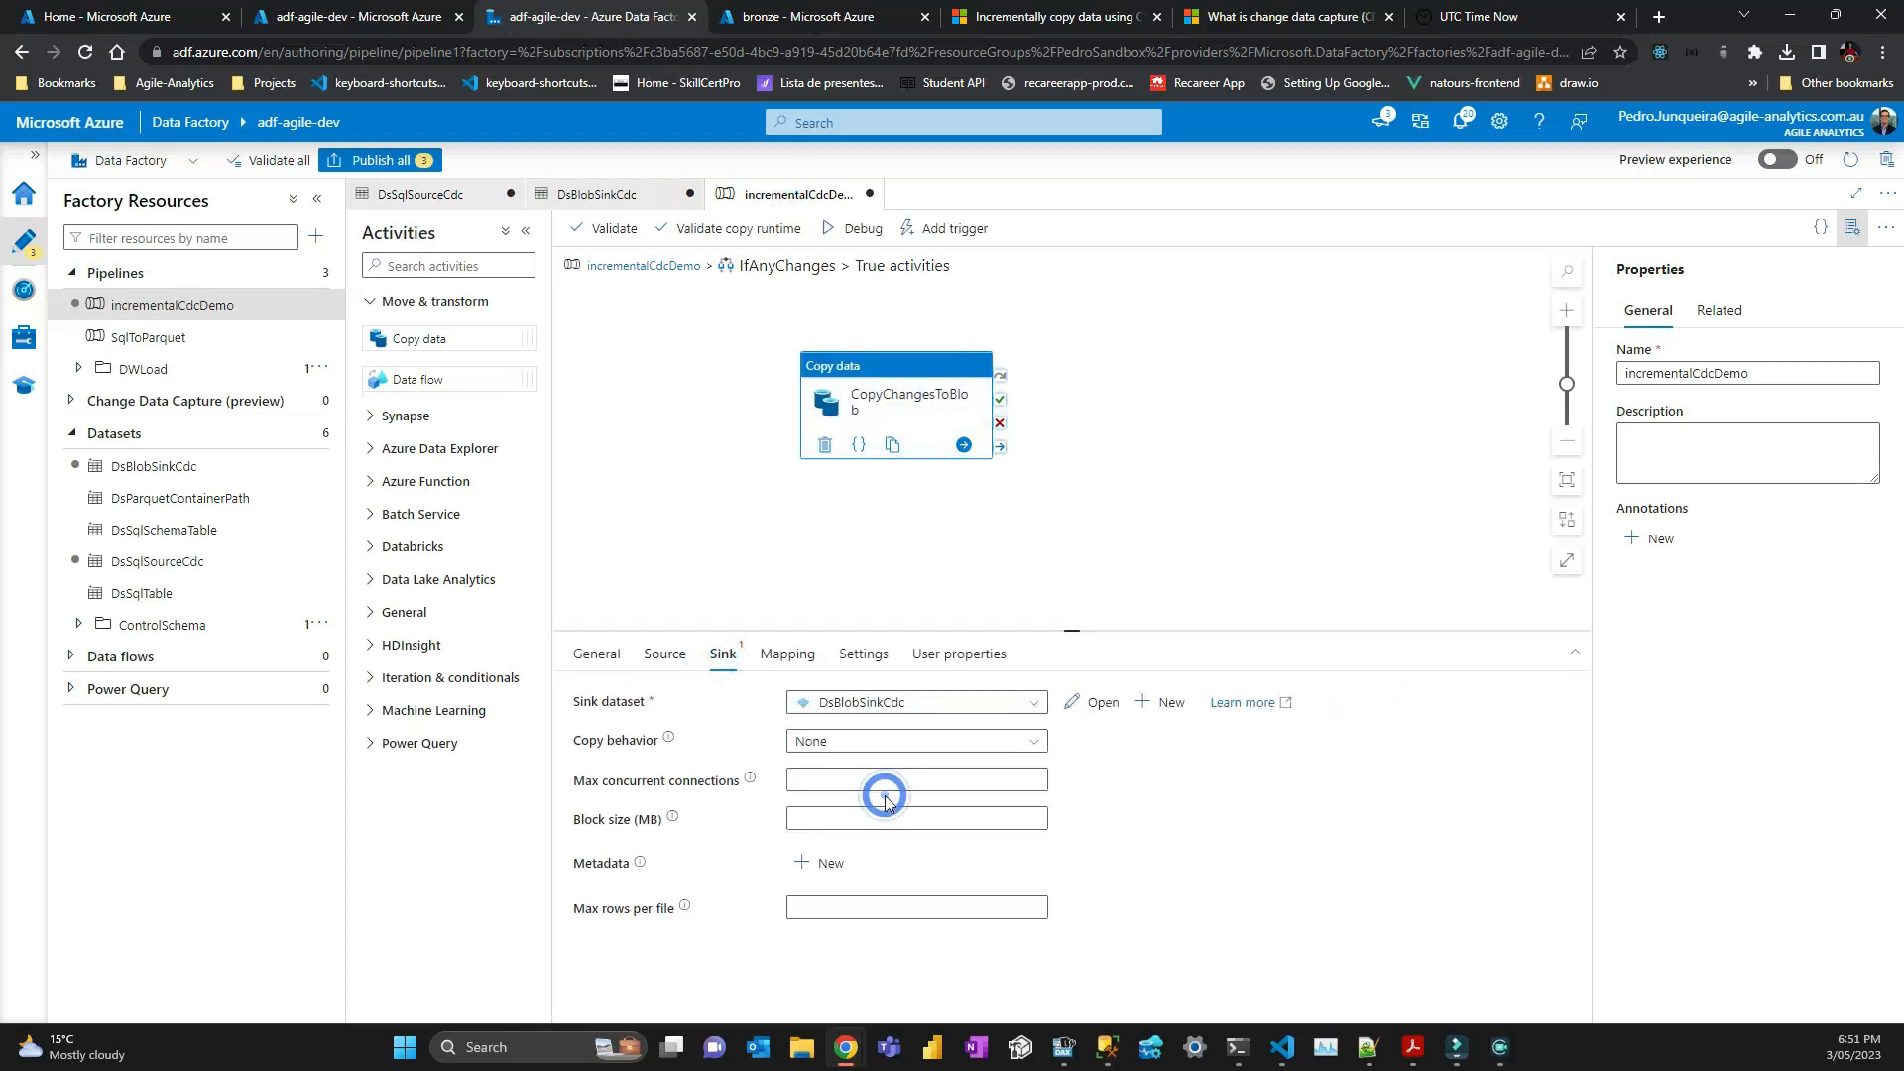
click(873, 744)
click(872, 739)
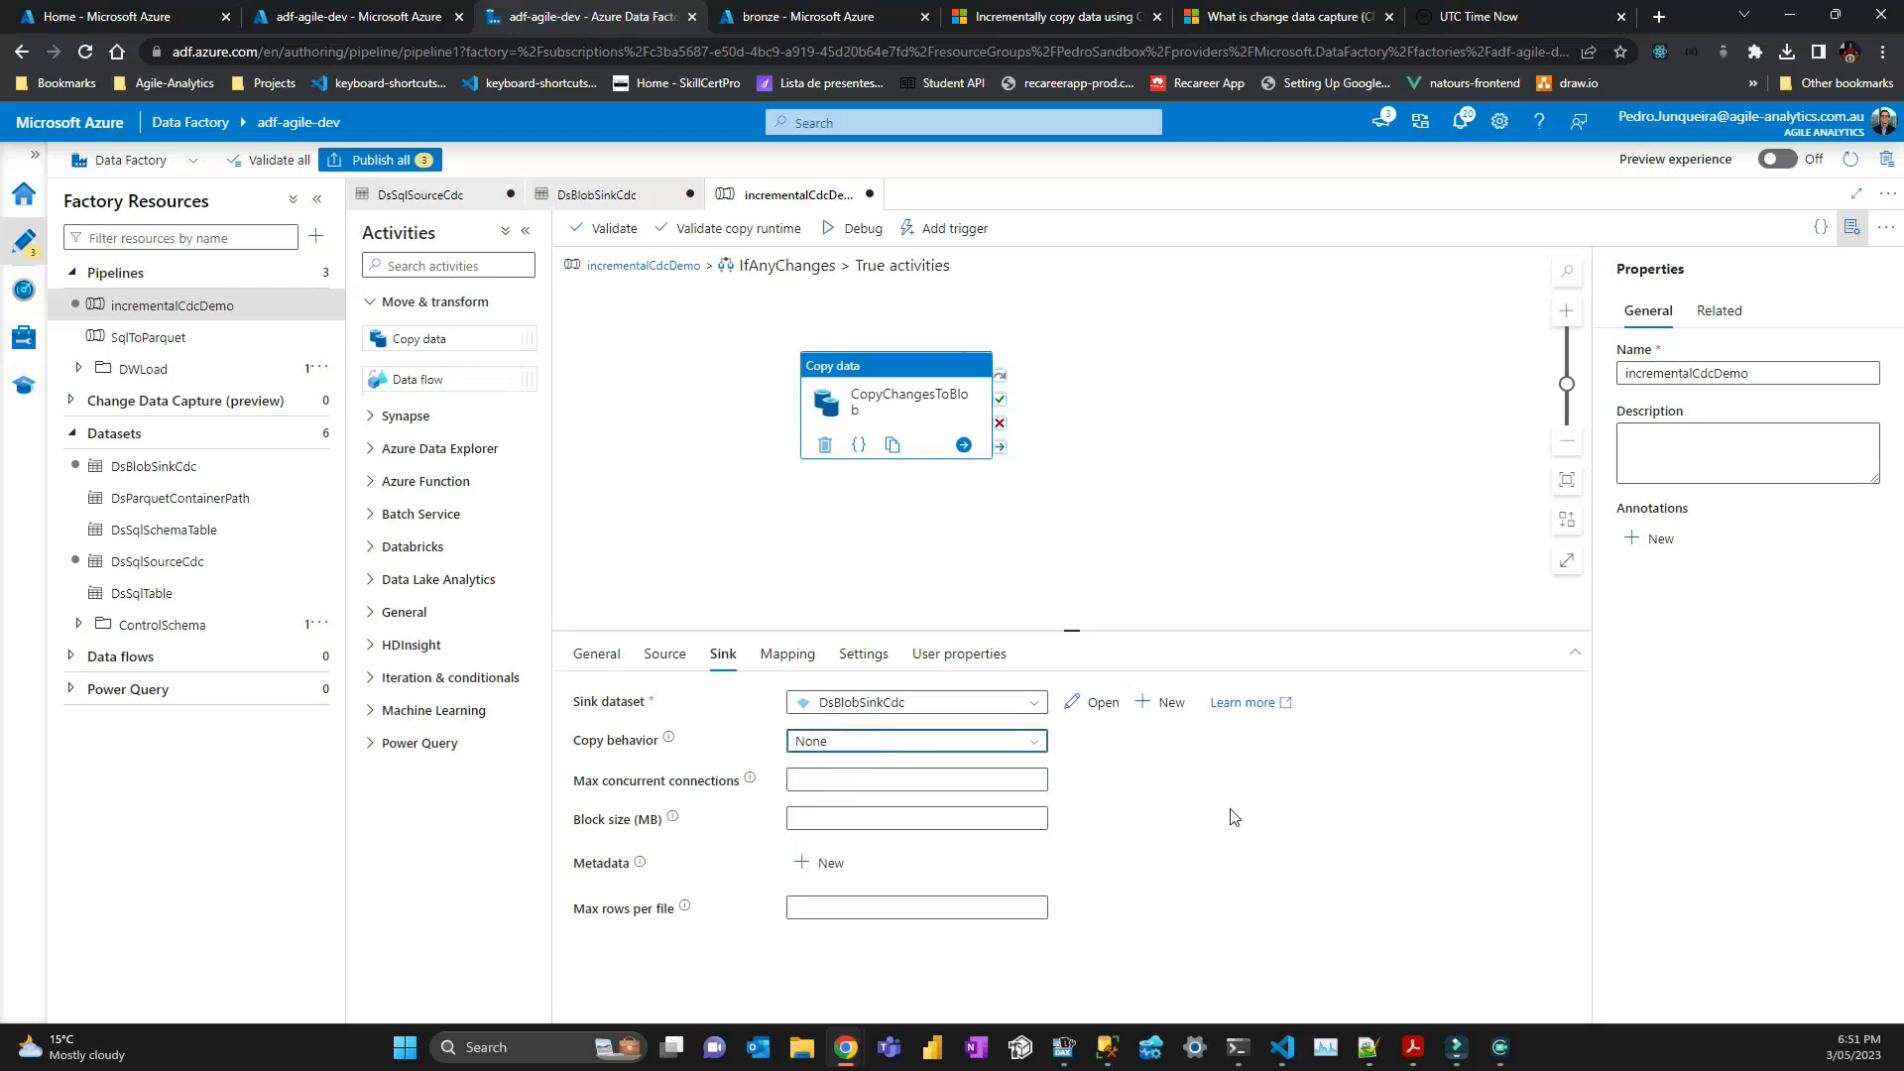
click(969, 741)
click(970, 743)
click(1171, 789)
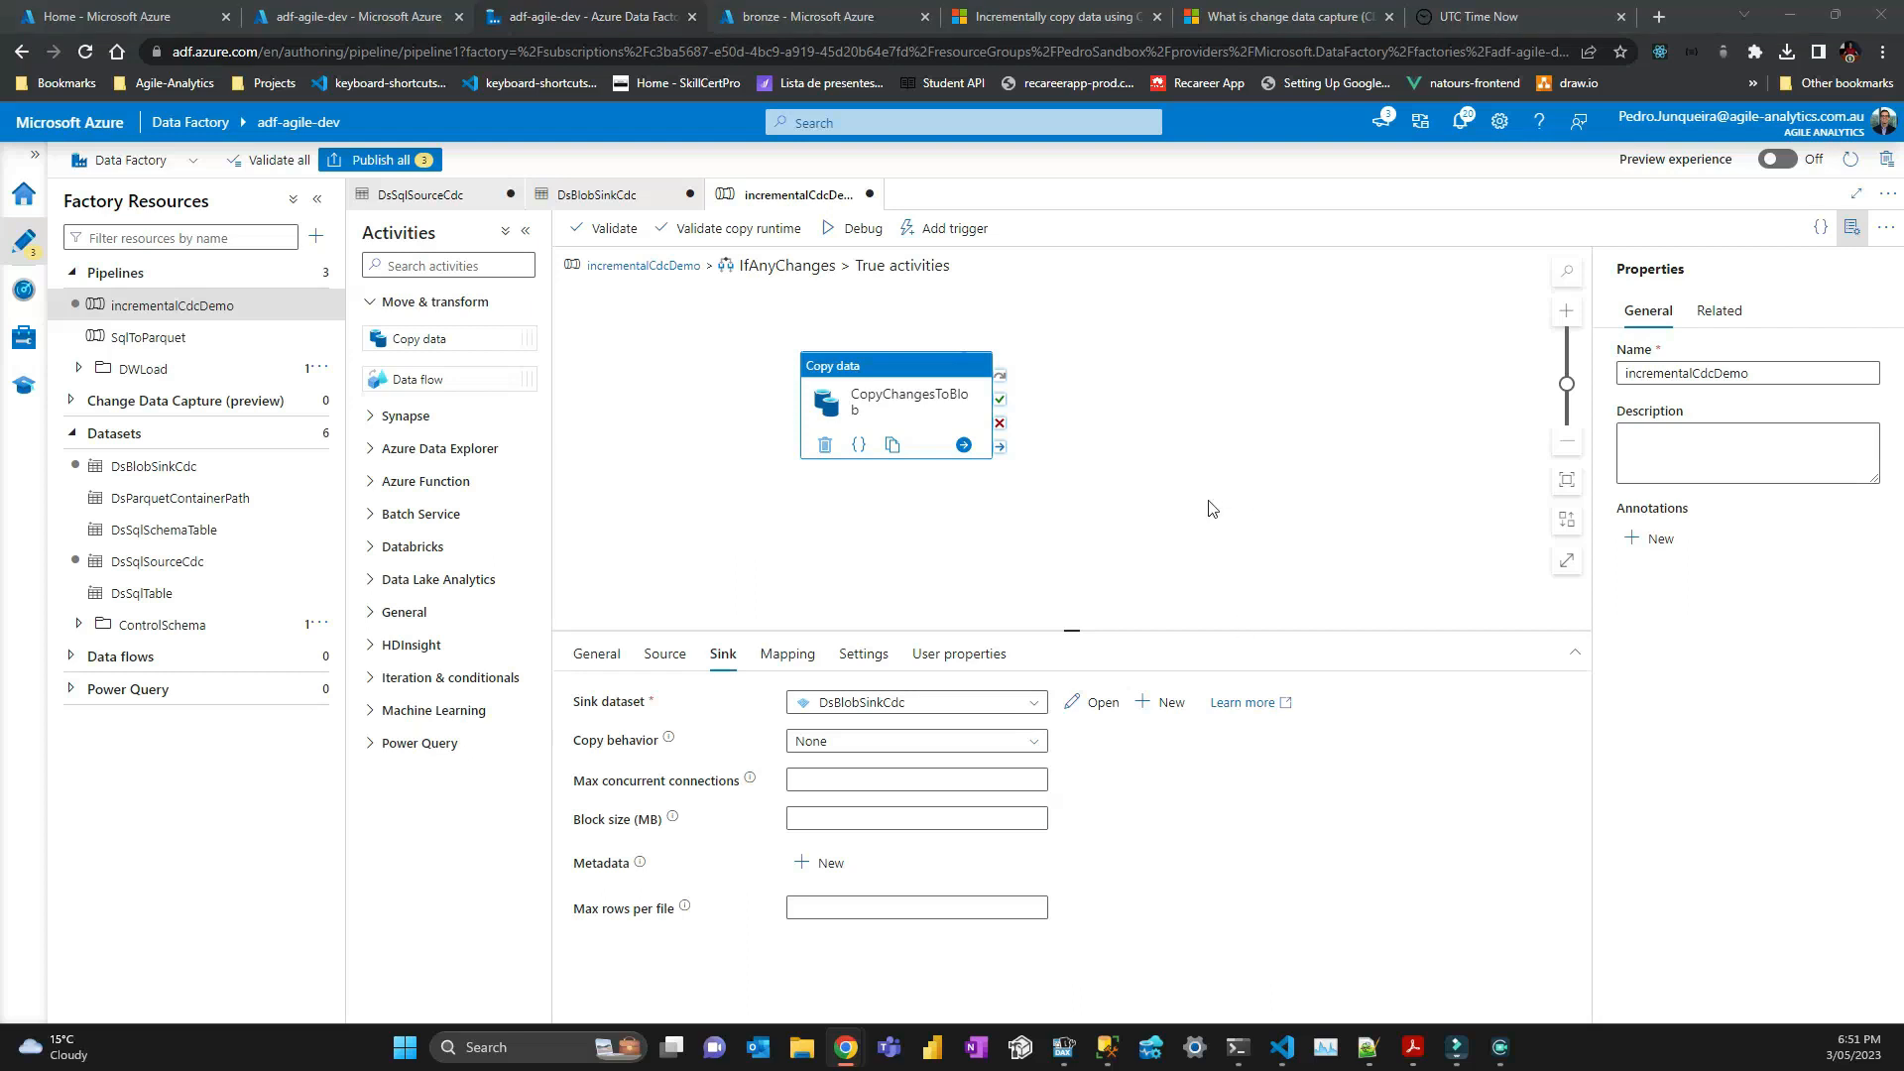
Publish the incrementalCdcDemo pipeline with both CDC datasets, and move CopyChangesToBlob slightly to the right on the canvas.
click(375, 163)
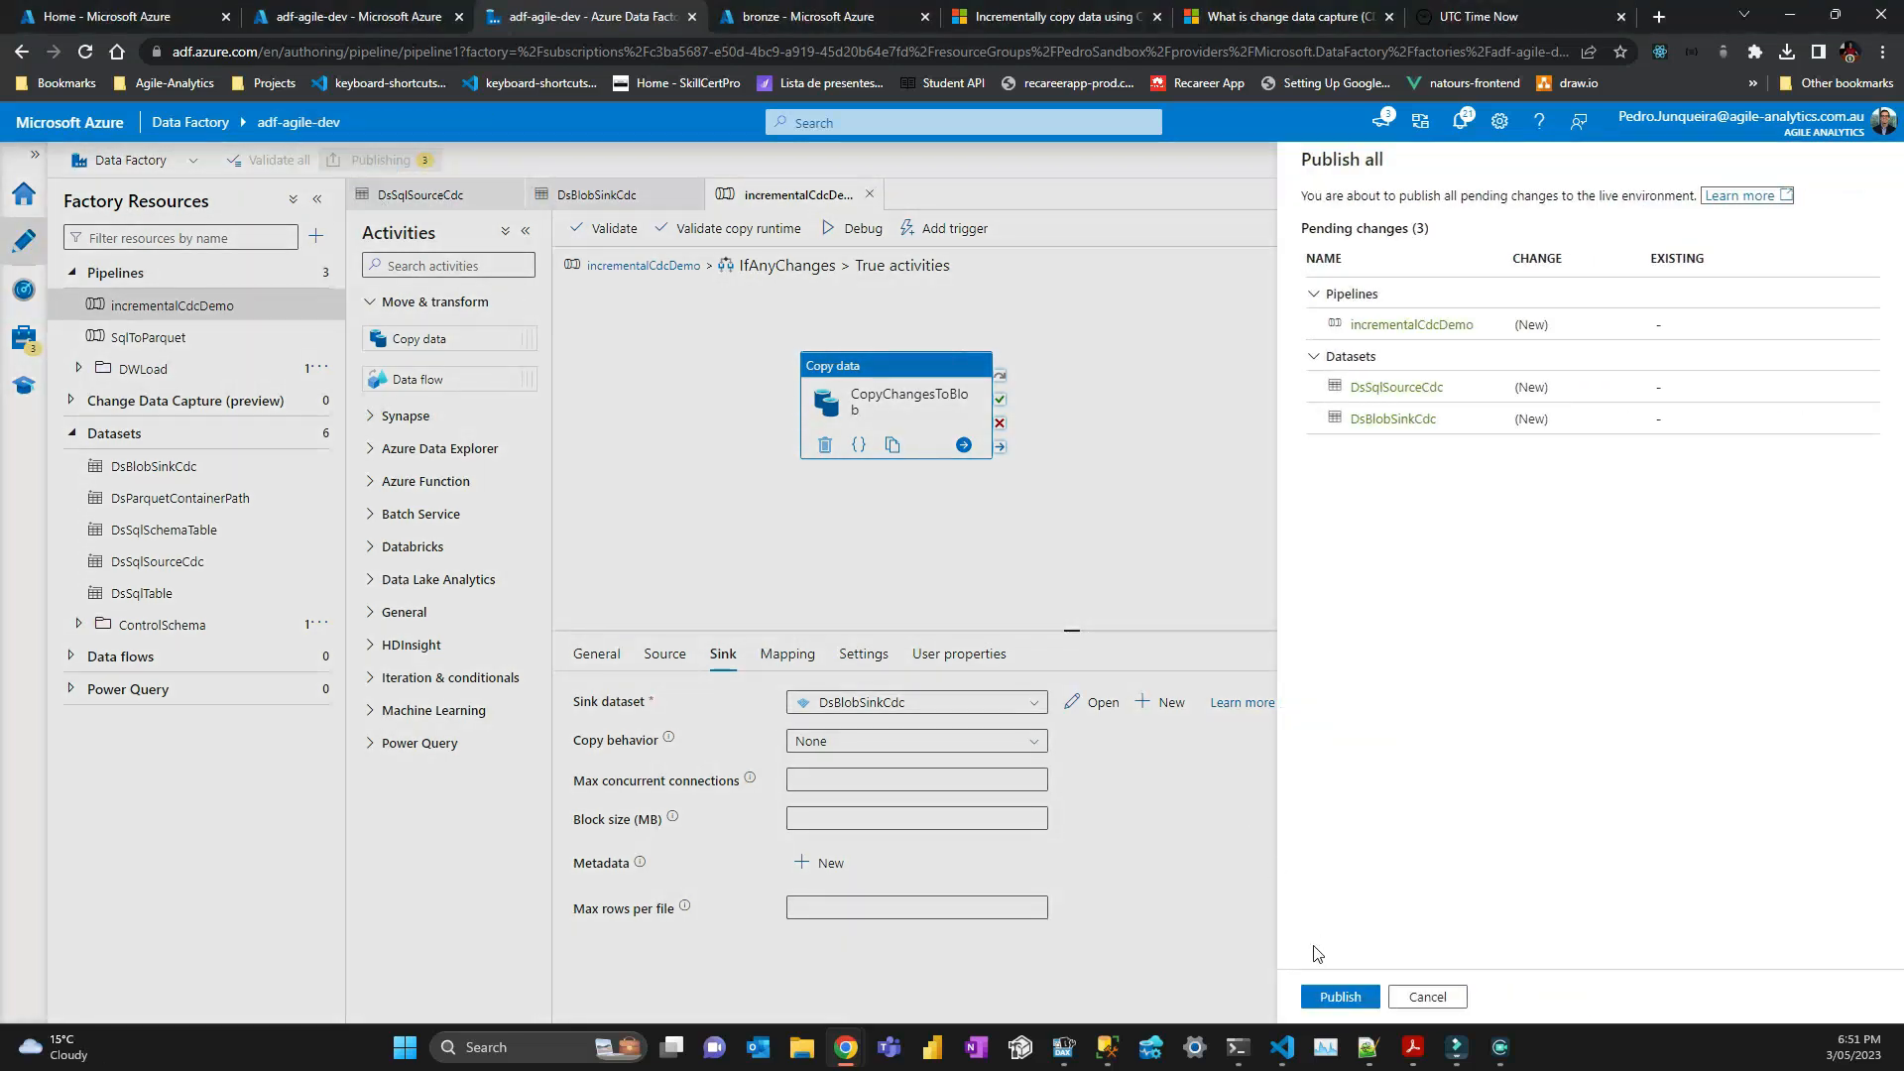
click(1340, 997)
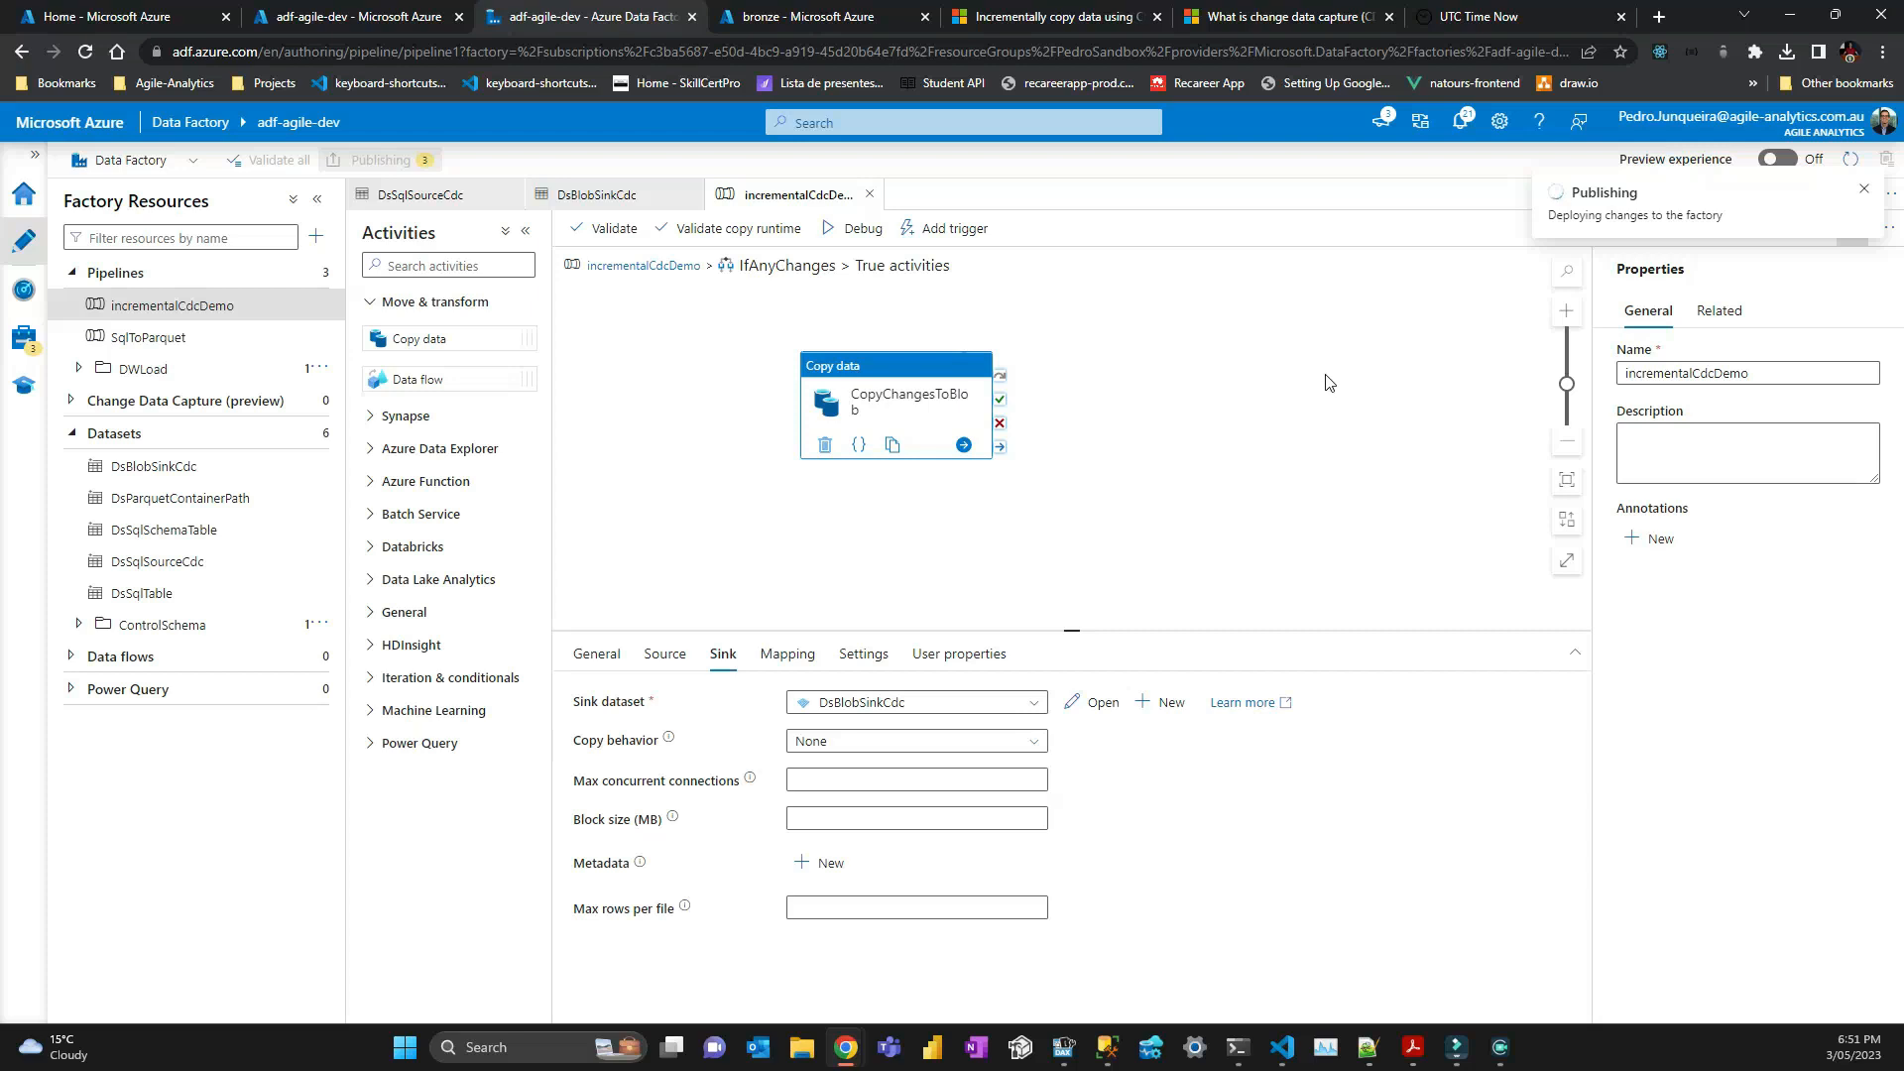
drag(872, 396, 942, 400)
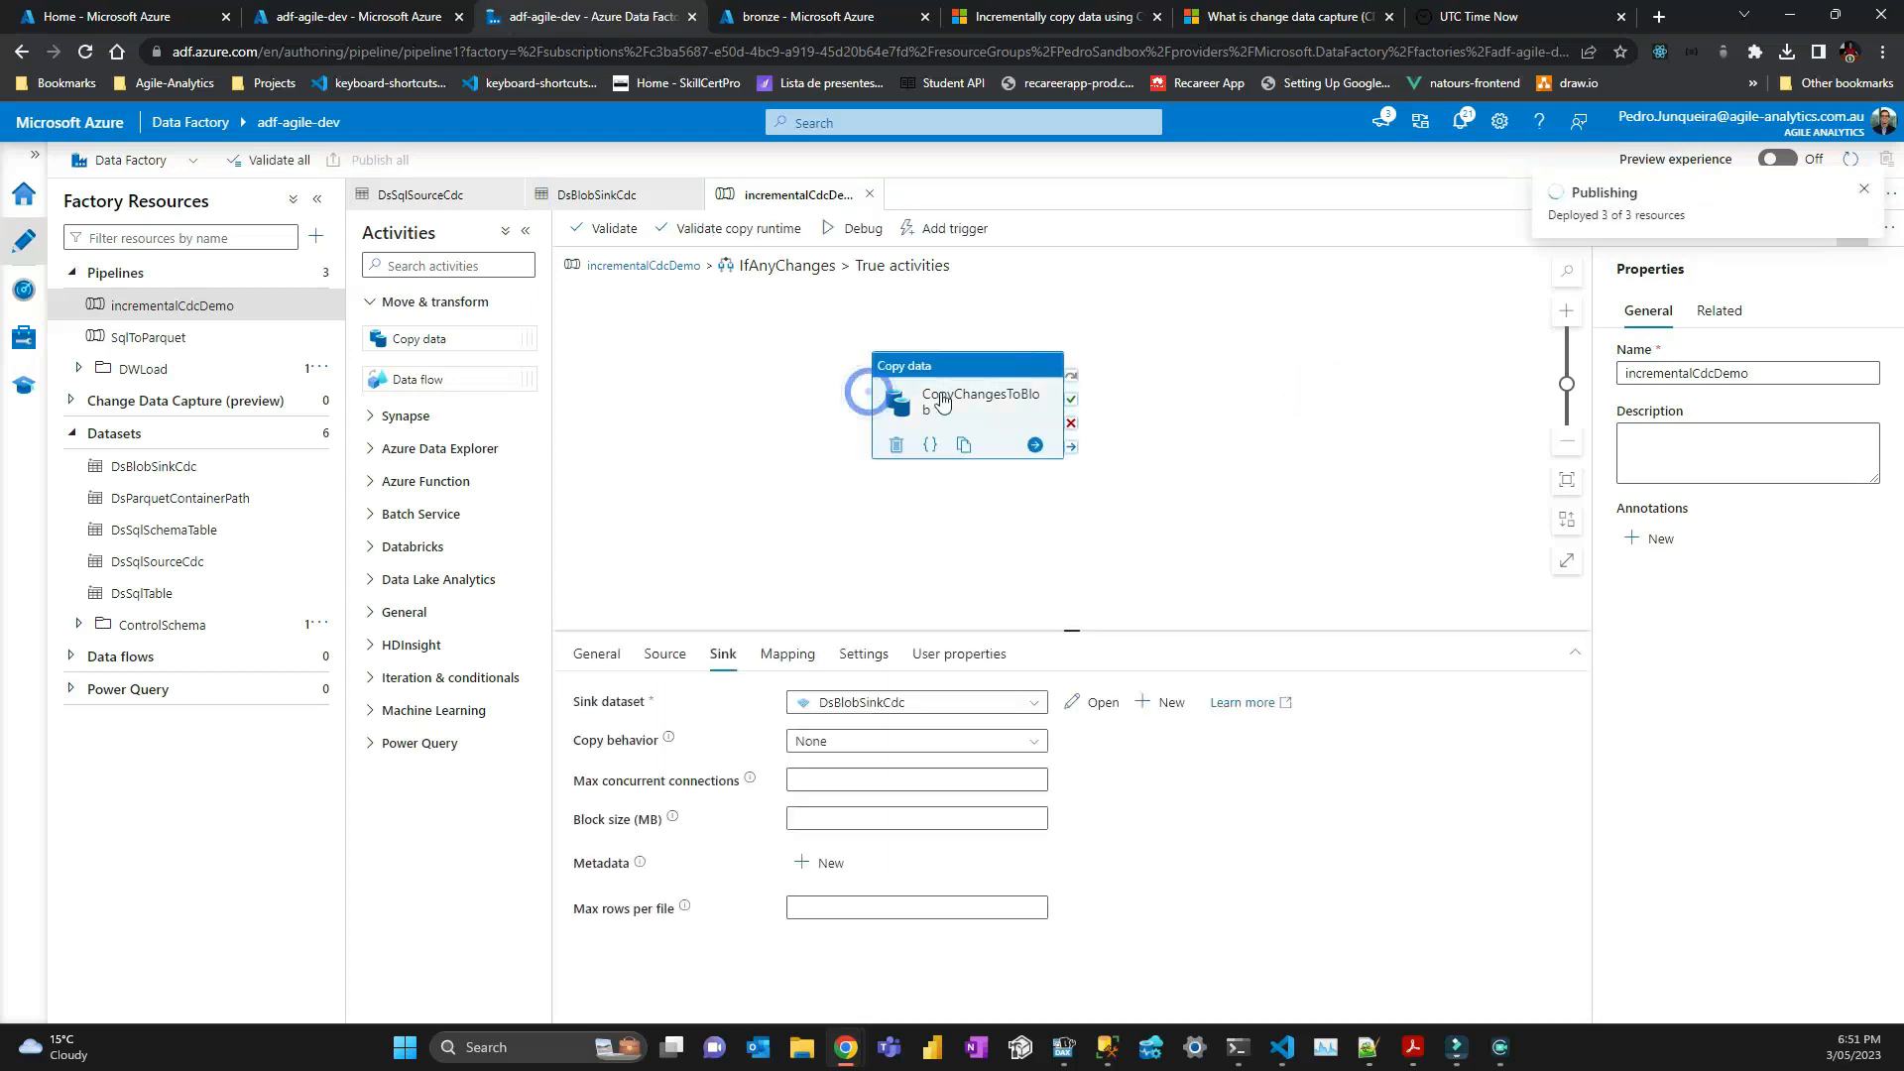
click(754, 434)
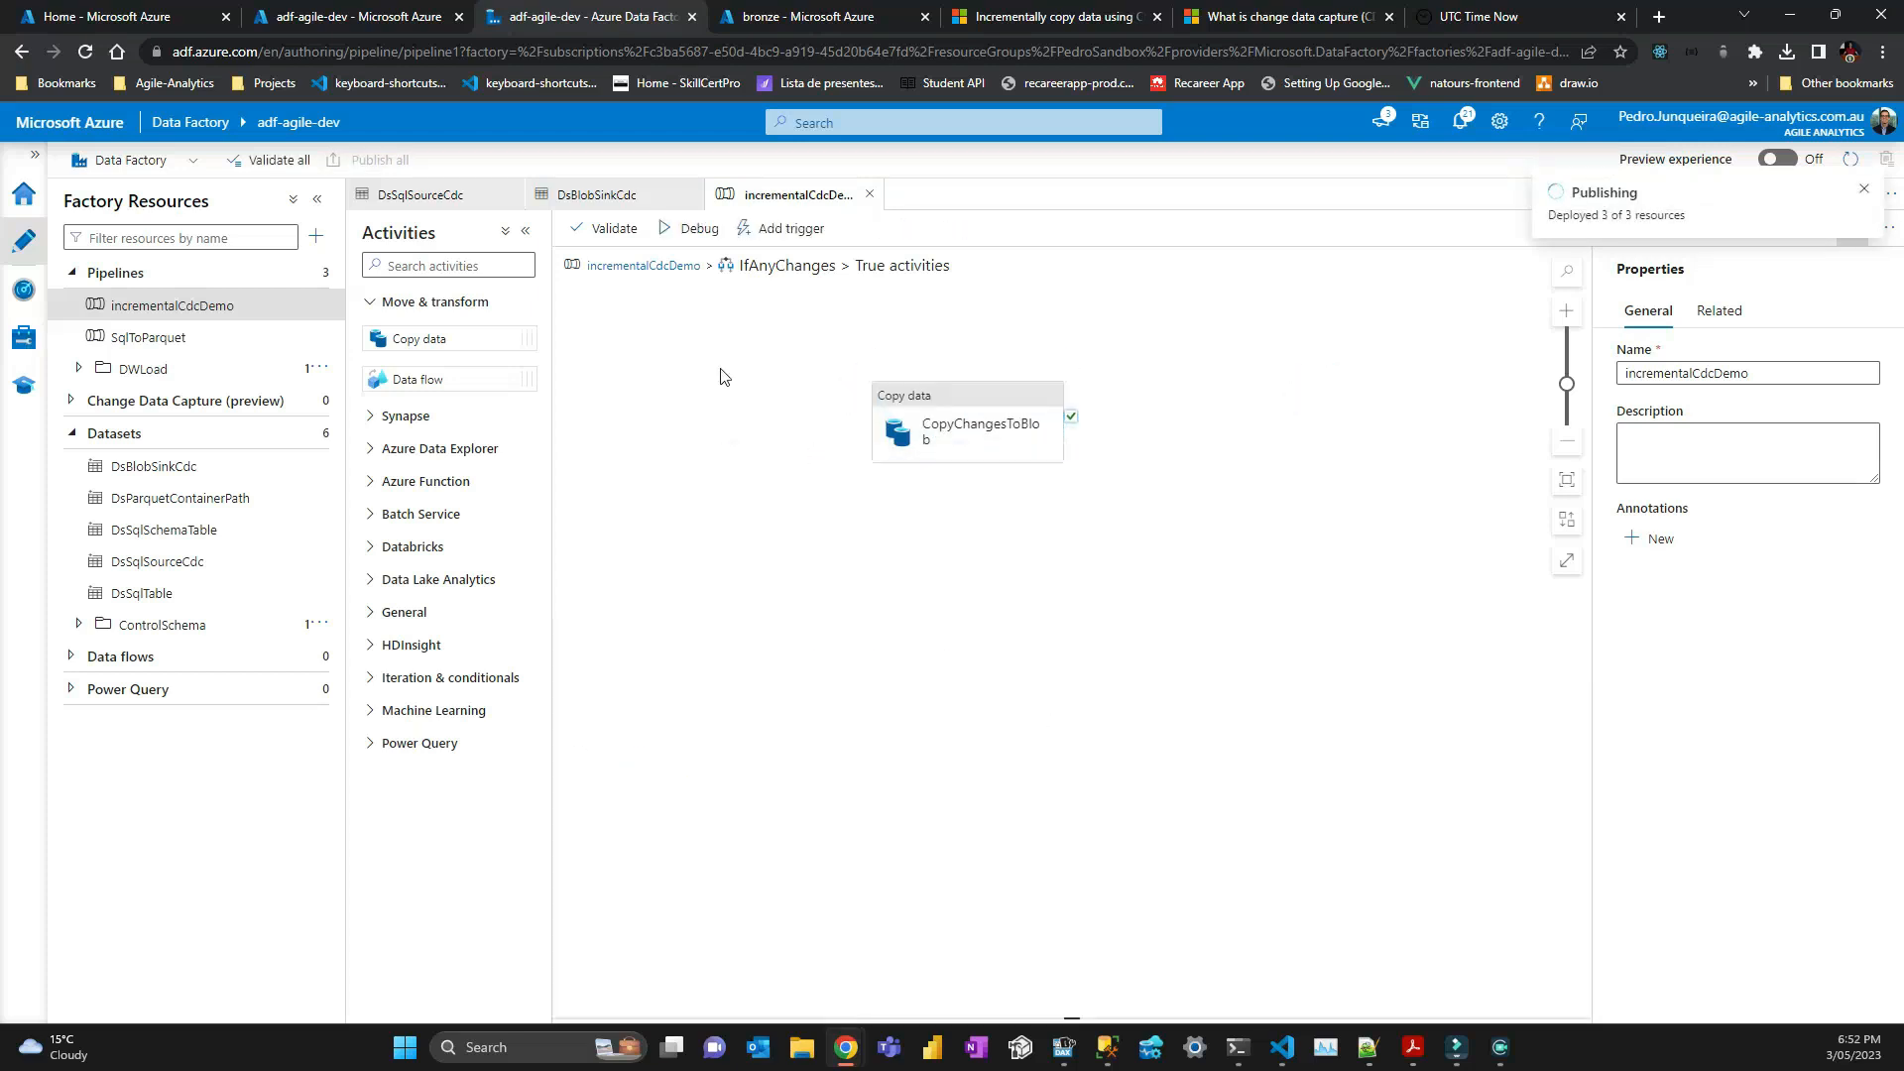
Return to the incrementalCdcDemo pipeline and place the GetChangeCount and IfAnyChanges activities closer together on the canvas.
click(650, 264)
click(1354, 387)
drag(898, 297, 677, 351)
drag(1204, 296, 917, 359)
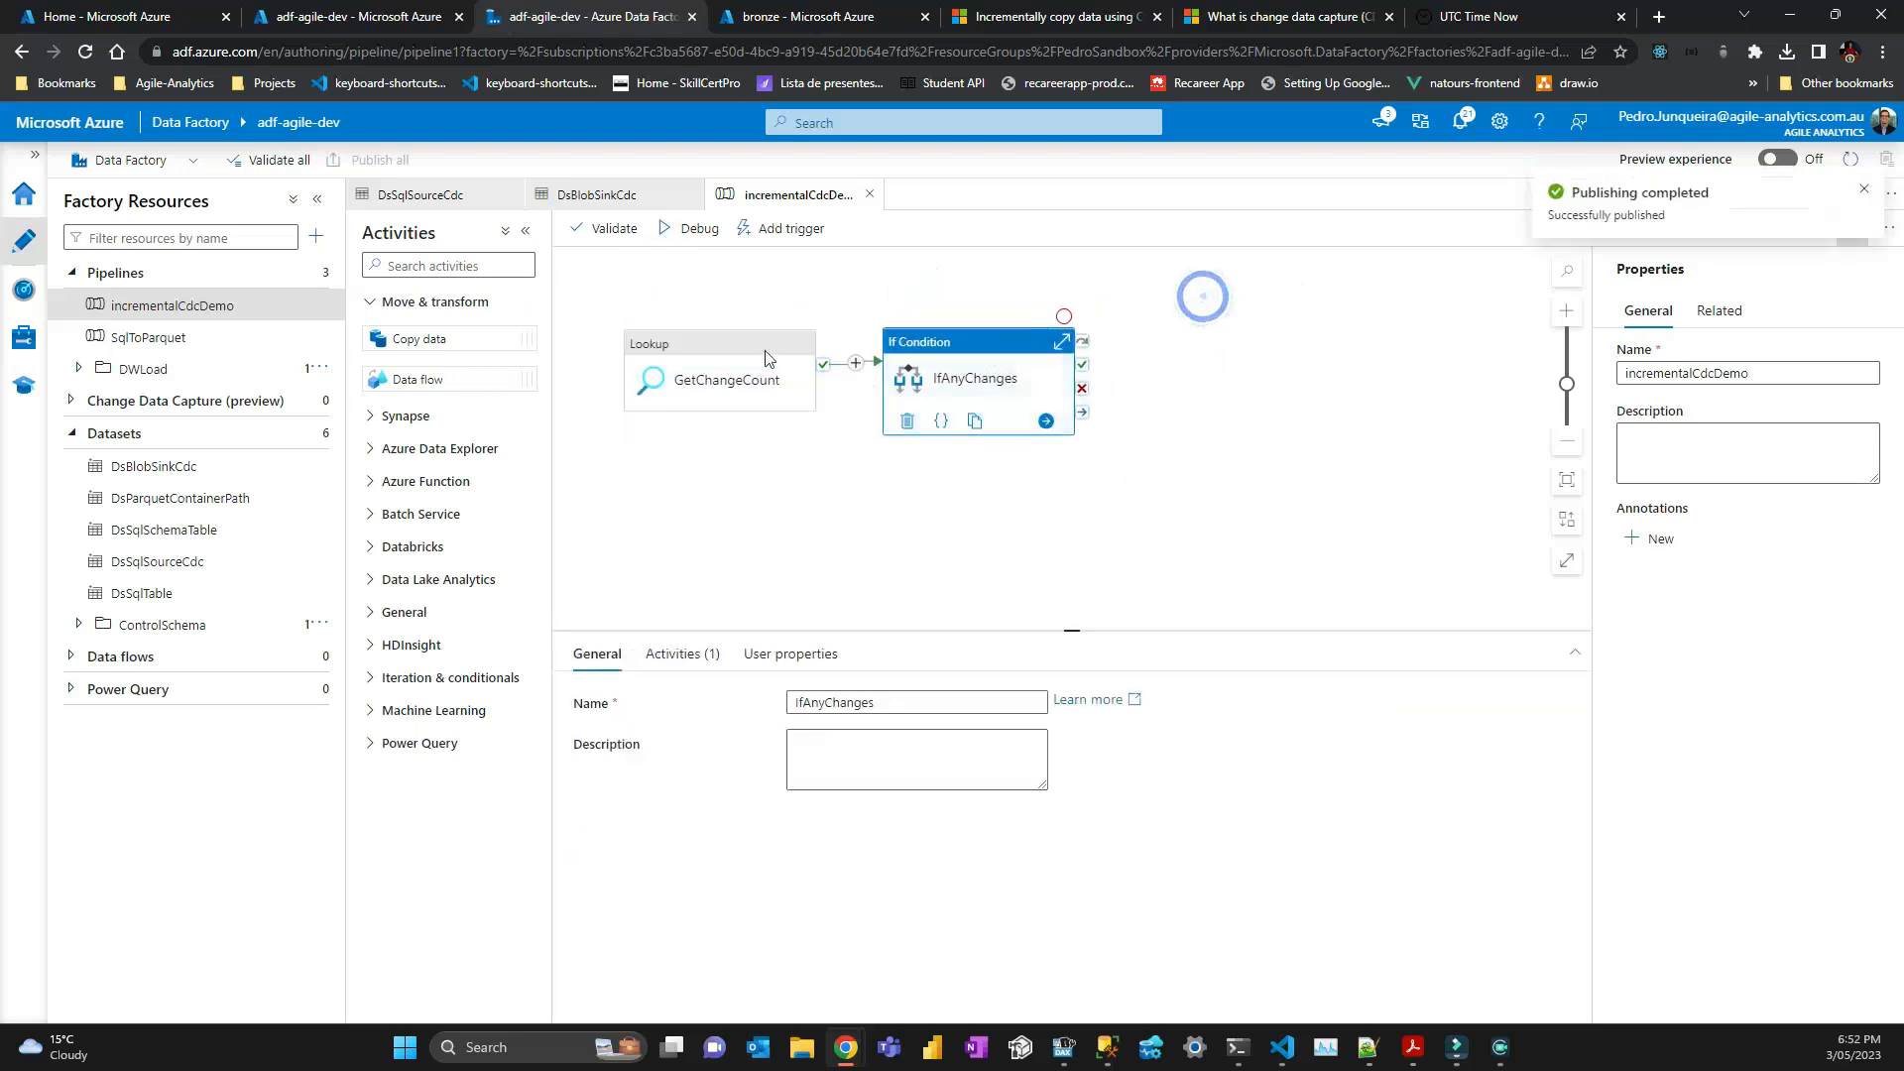
Run the incrementalCdcDemo pipeline in debug mode and refresh its run output until all activities have finished.
click(694, 230)
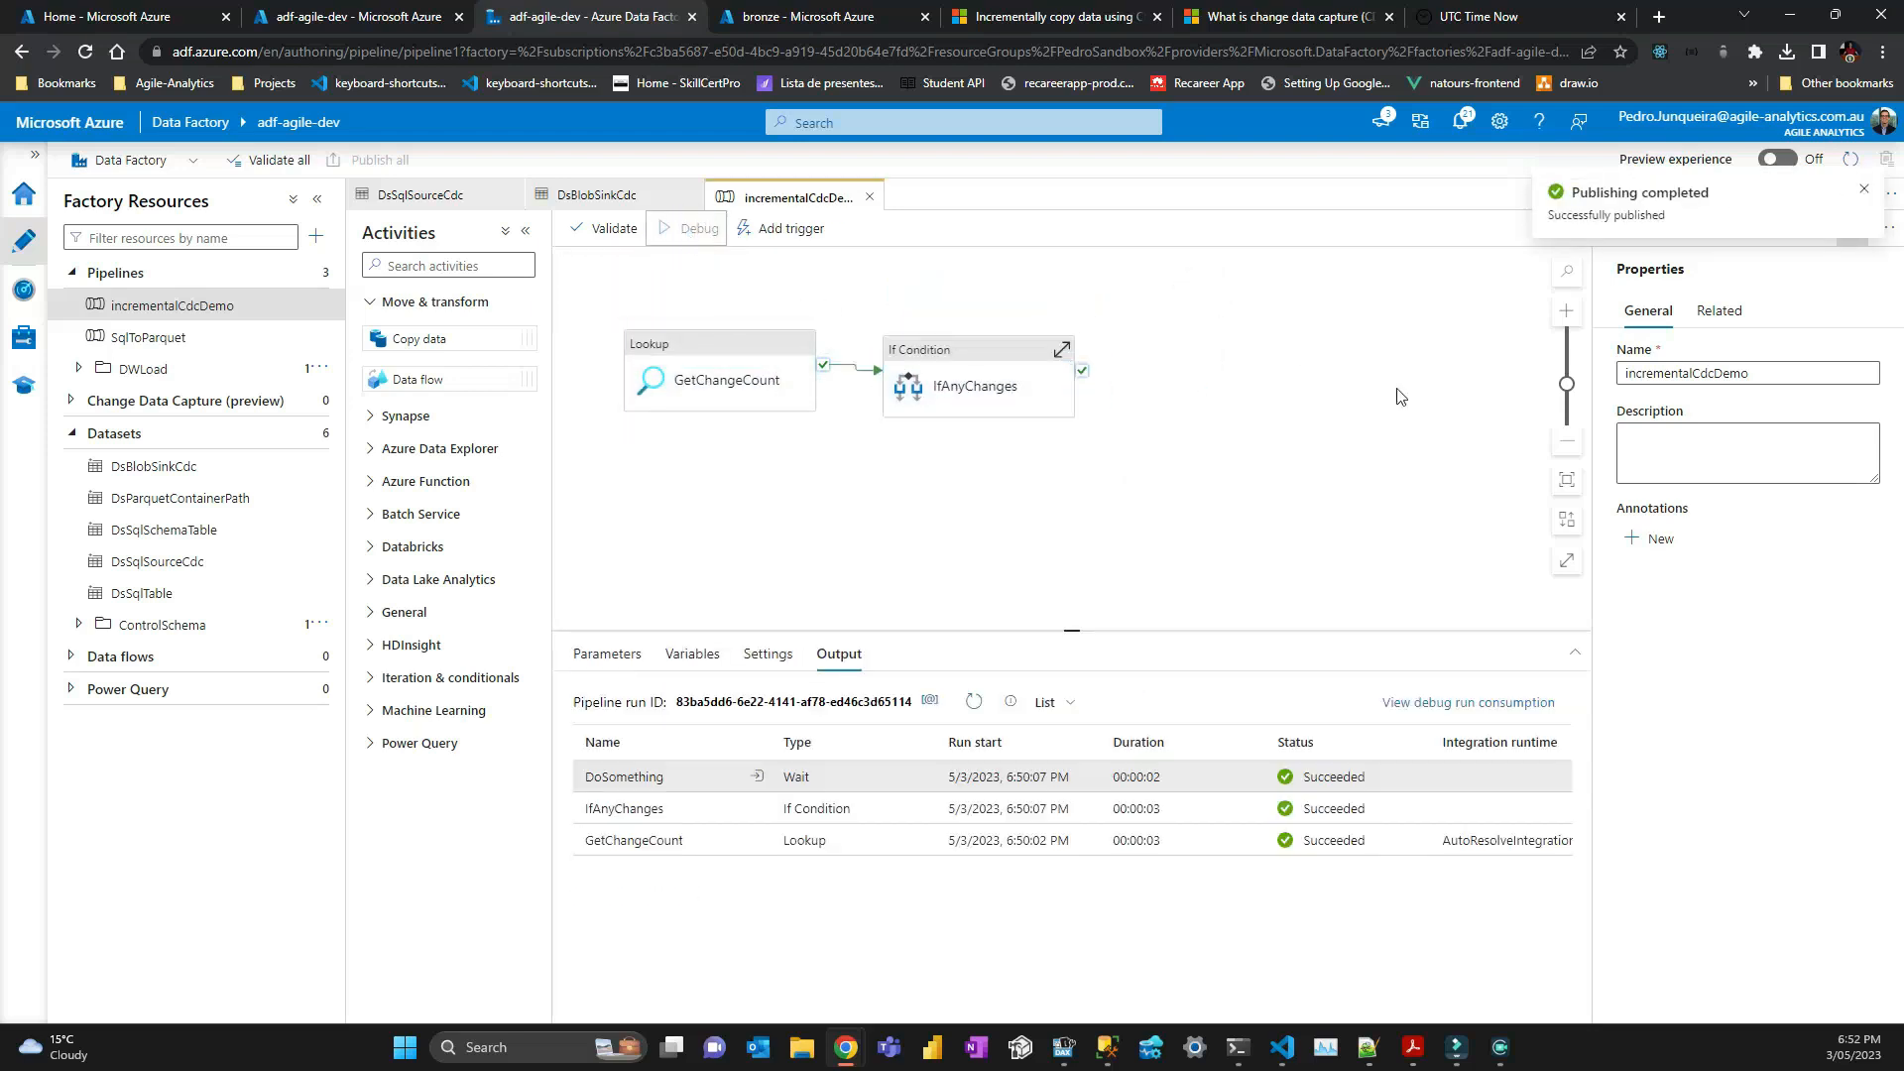
click(968, 702)
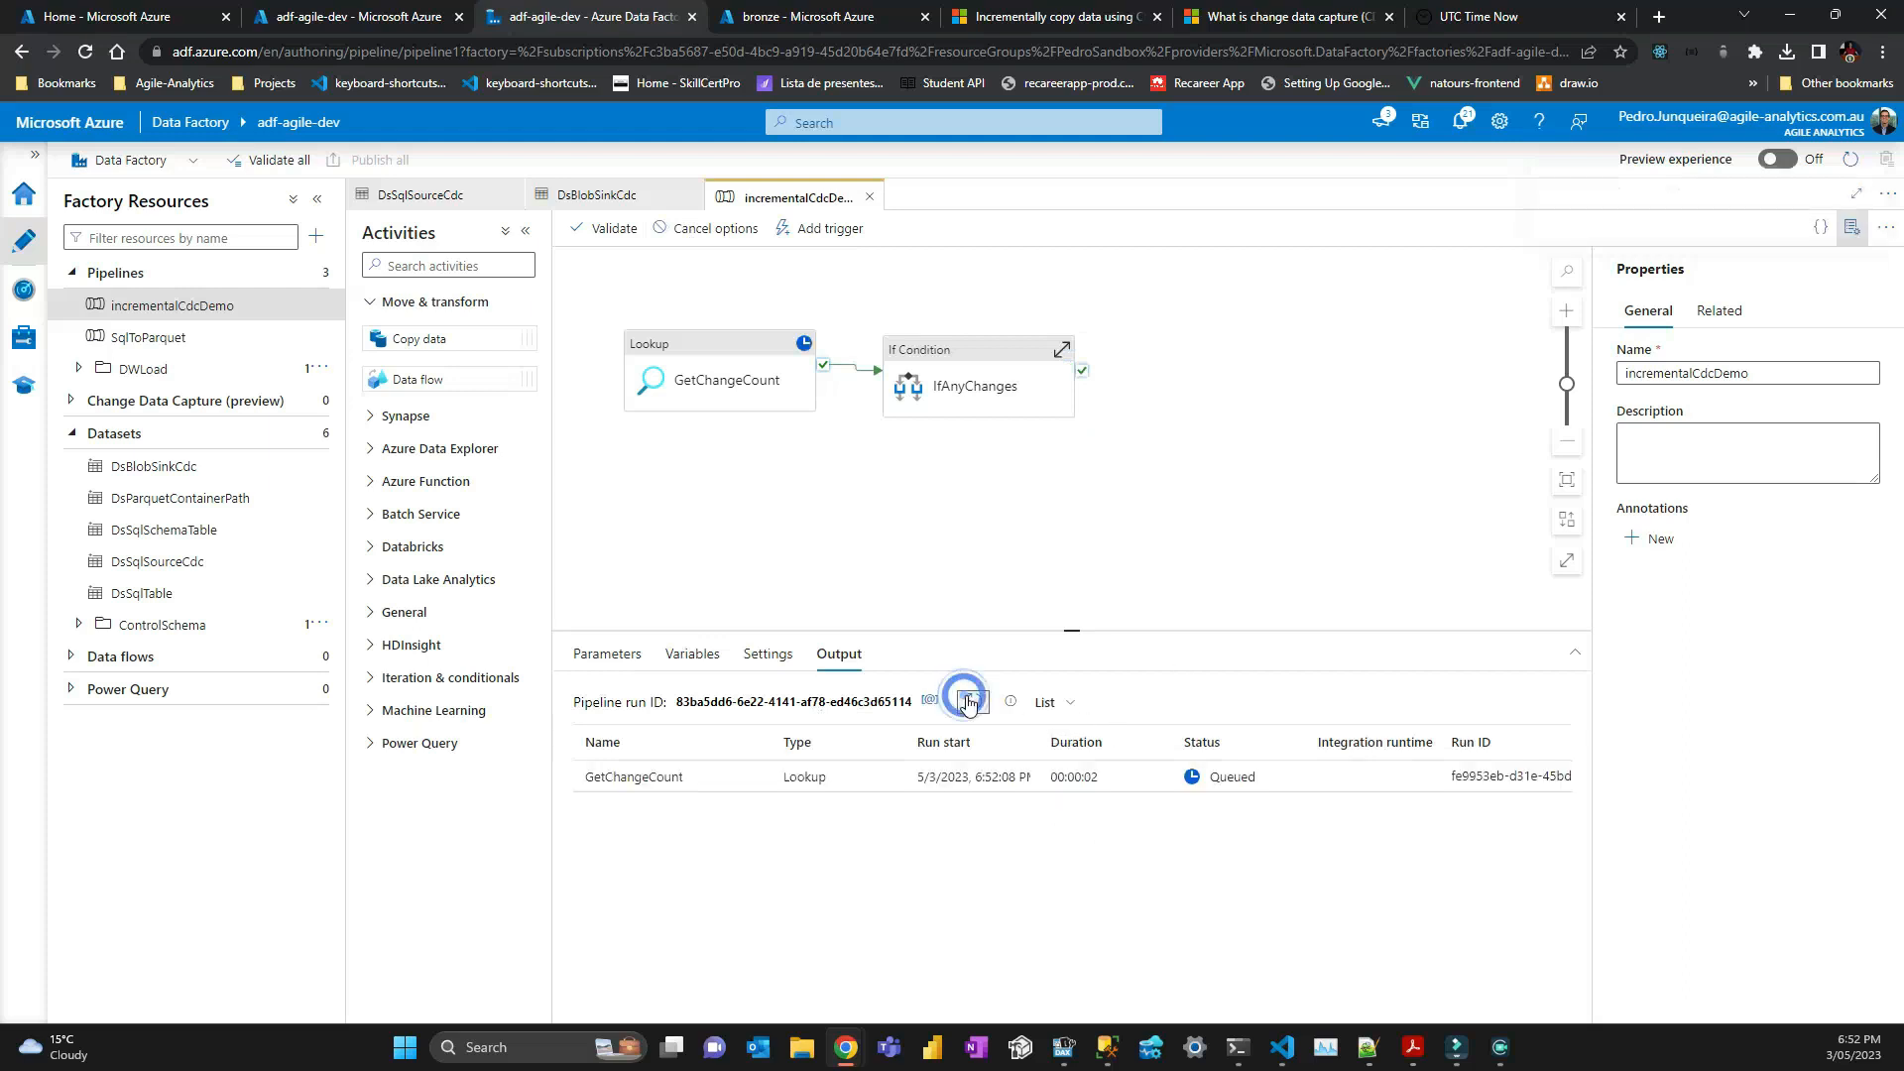
click(969, 702)
click(969, 702)
click(969, 703)
click(969, 702)
click(970, 702)
click(970, 702)
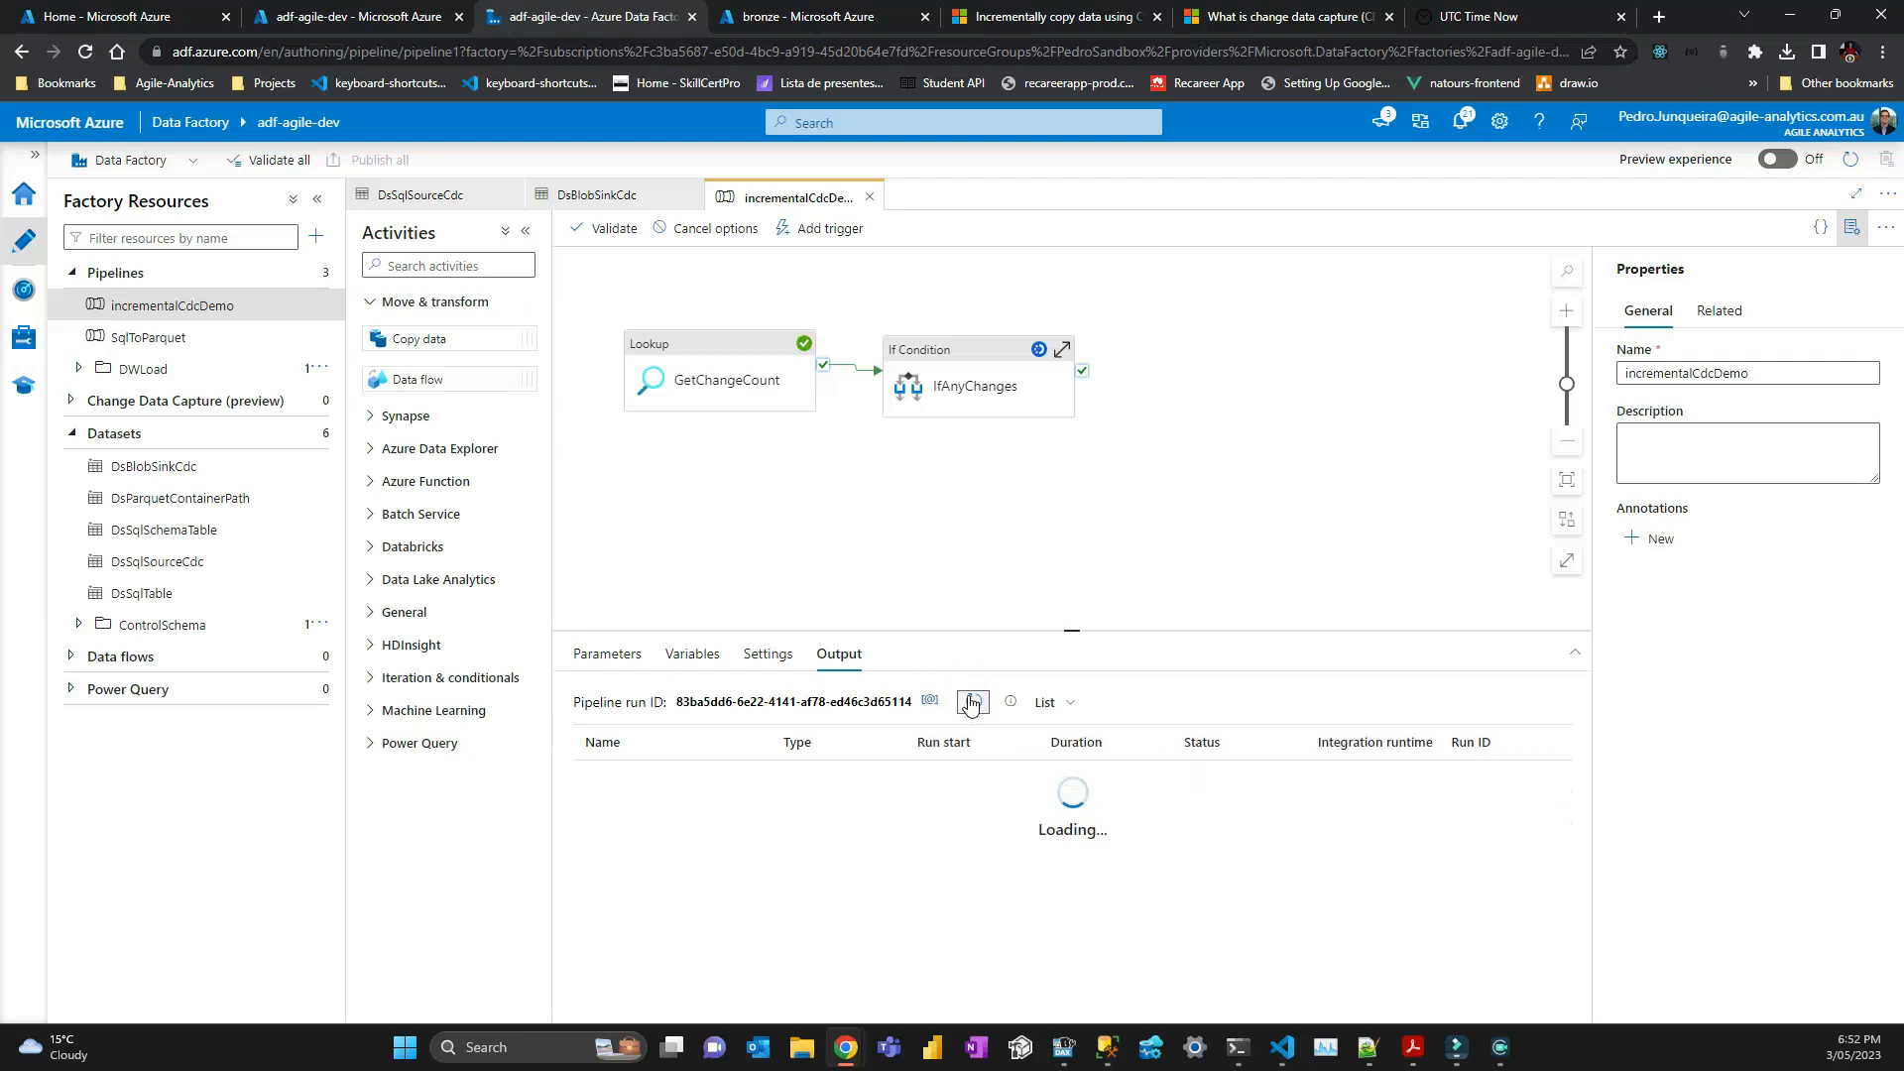
click(970, 702)
click(972, 702)
click(975, 702)
click(975, 702)
click(975, 702)
click(974, 702)
Refresh the bronze container's blob list to check for the copied file, and return to Data Factory.
click(846, 18)
click(524, 252)
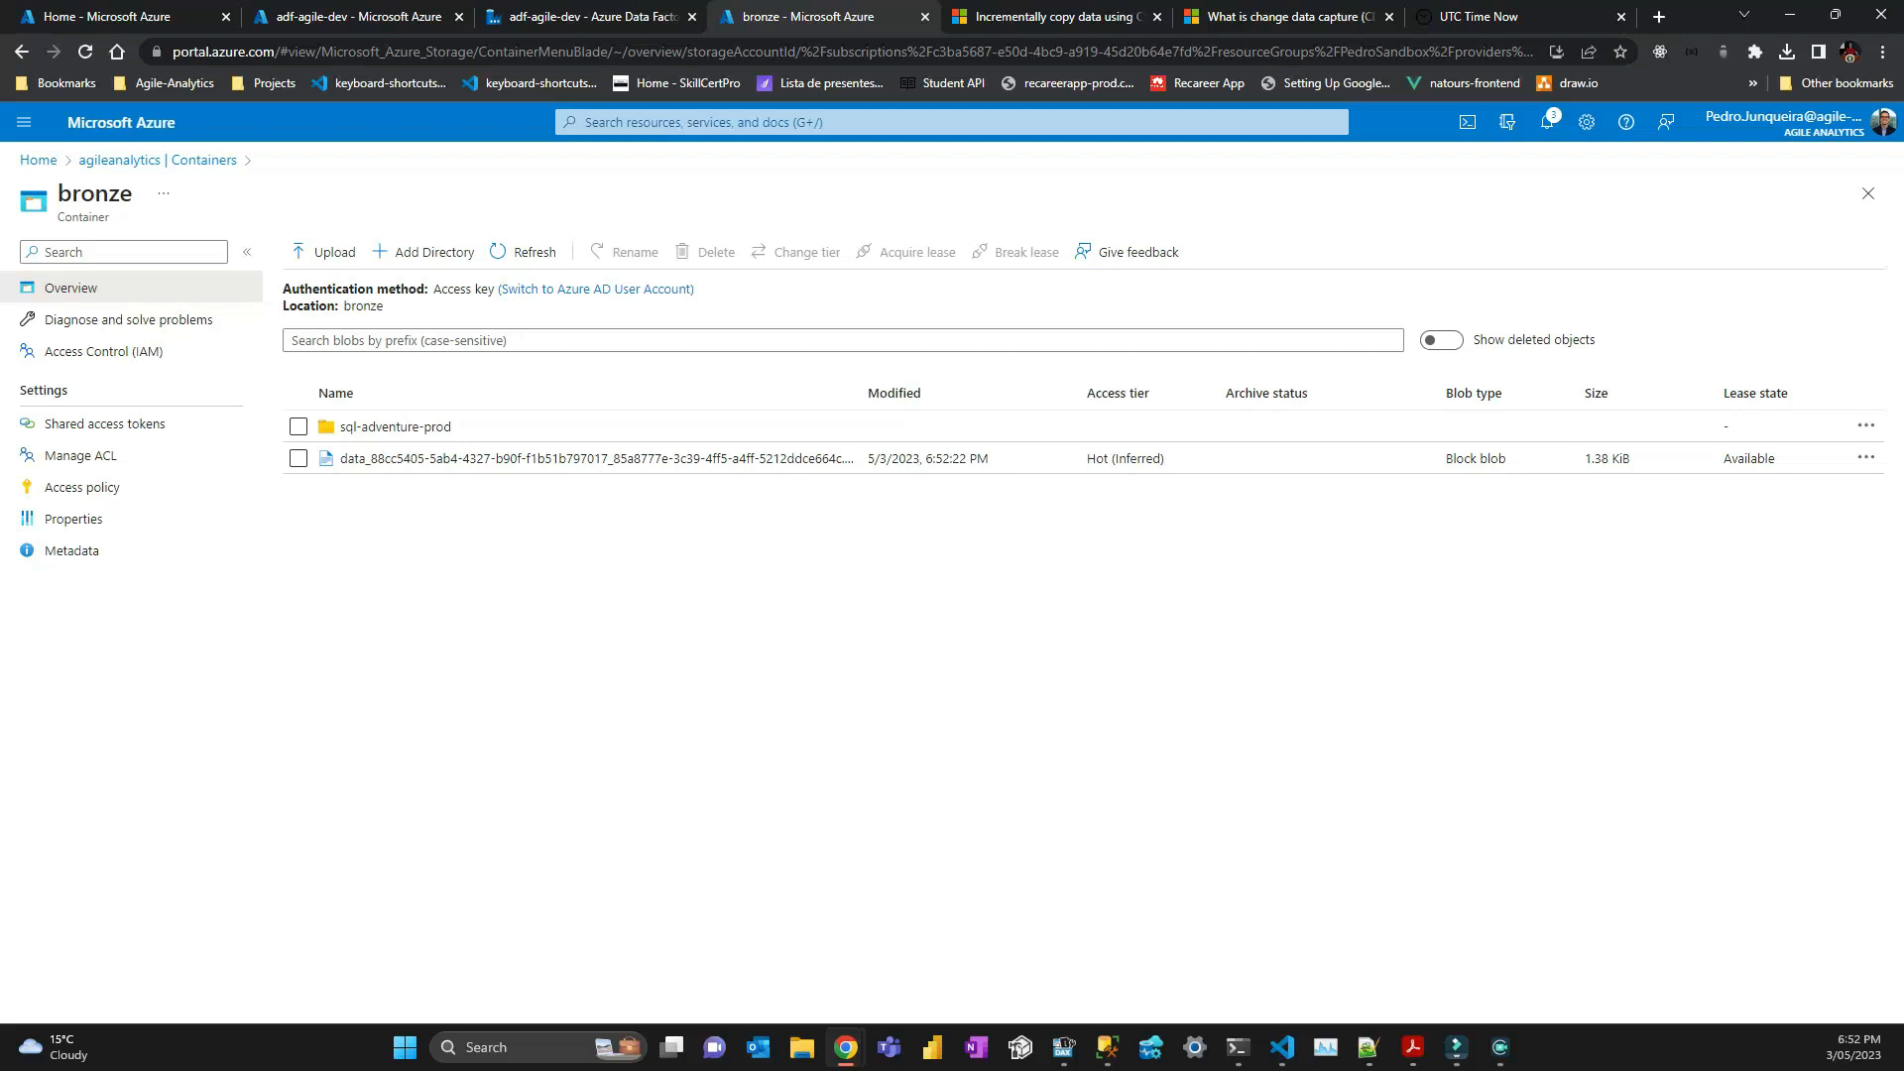
click(631, 14)
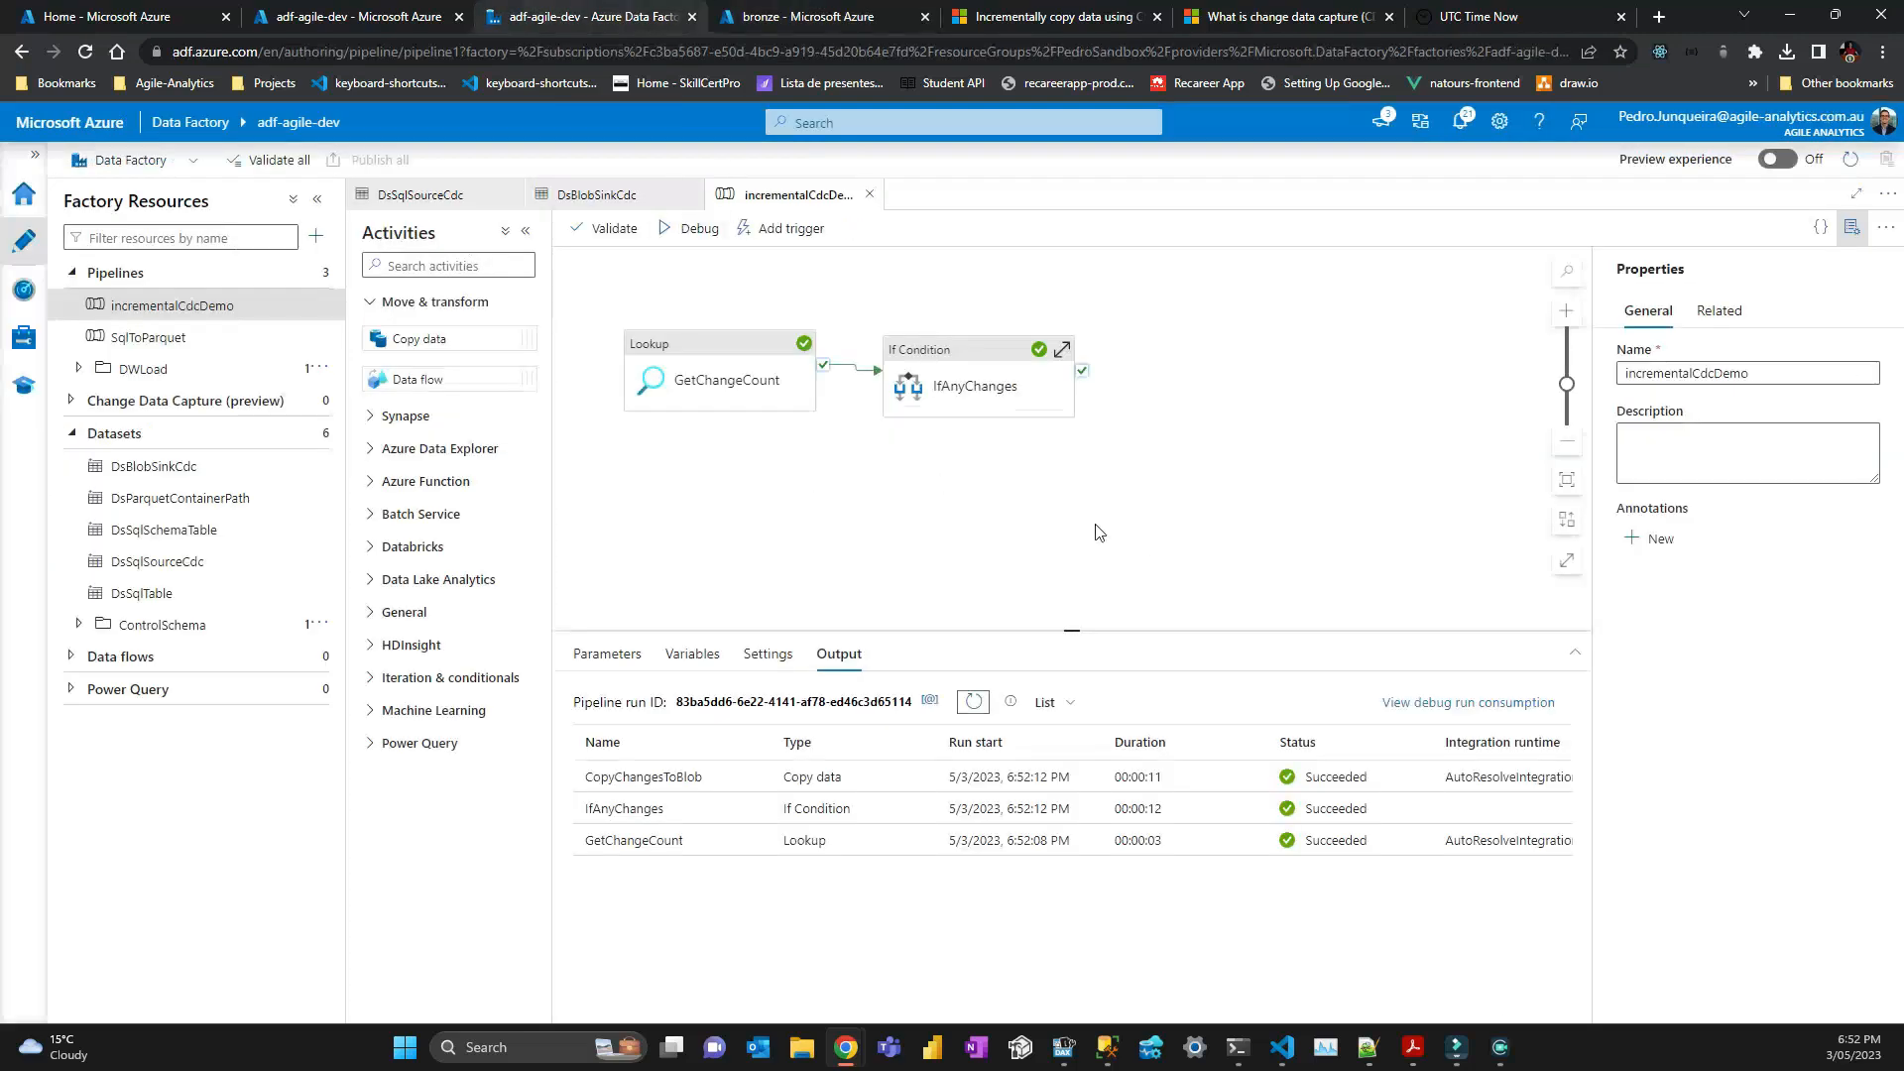
Expand the IfAnyChanges condition on the canvas, move it up, and place GetChangeCount lower beside it.
click(997, 369)
click(768, 369)
click(960, 365)
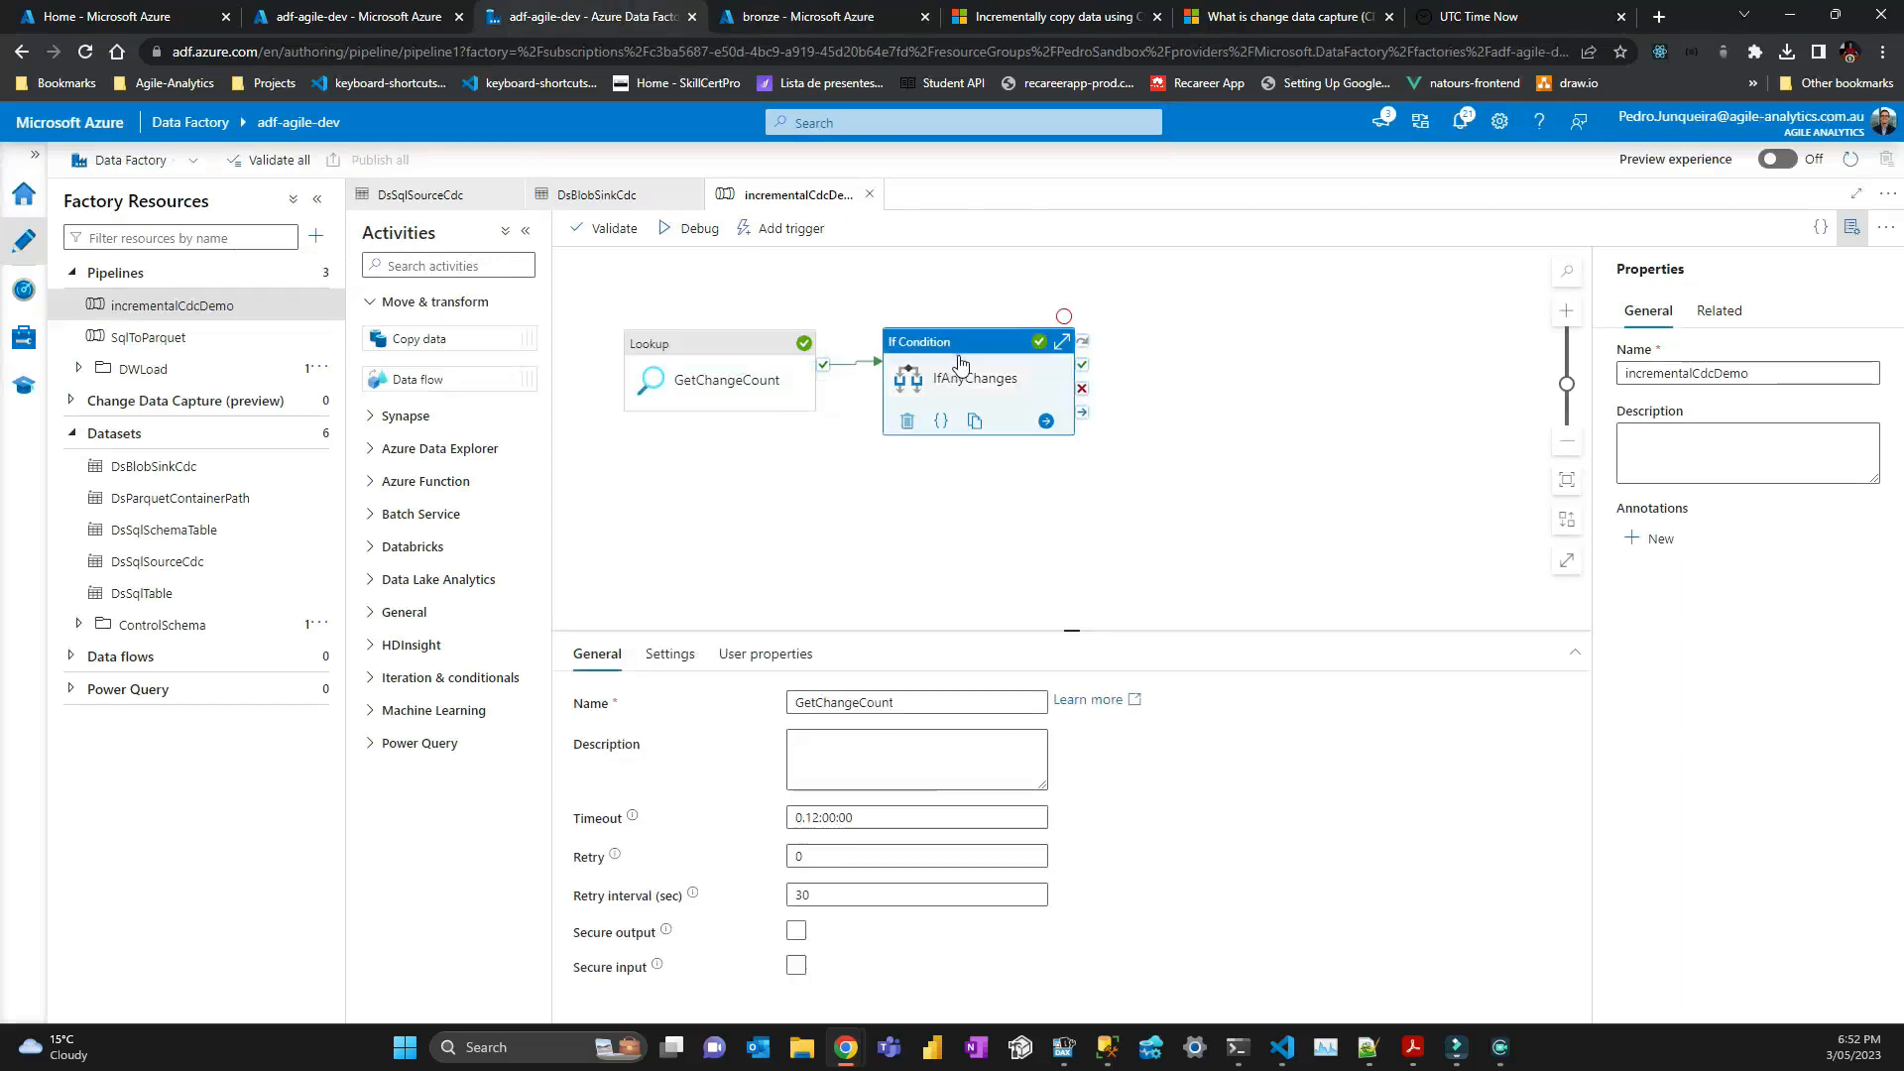
click(1062, 349)
drag(994, 322, 1022, 265)
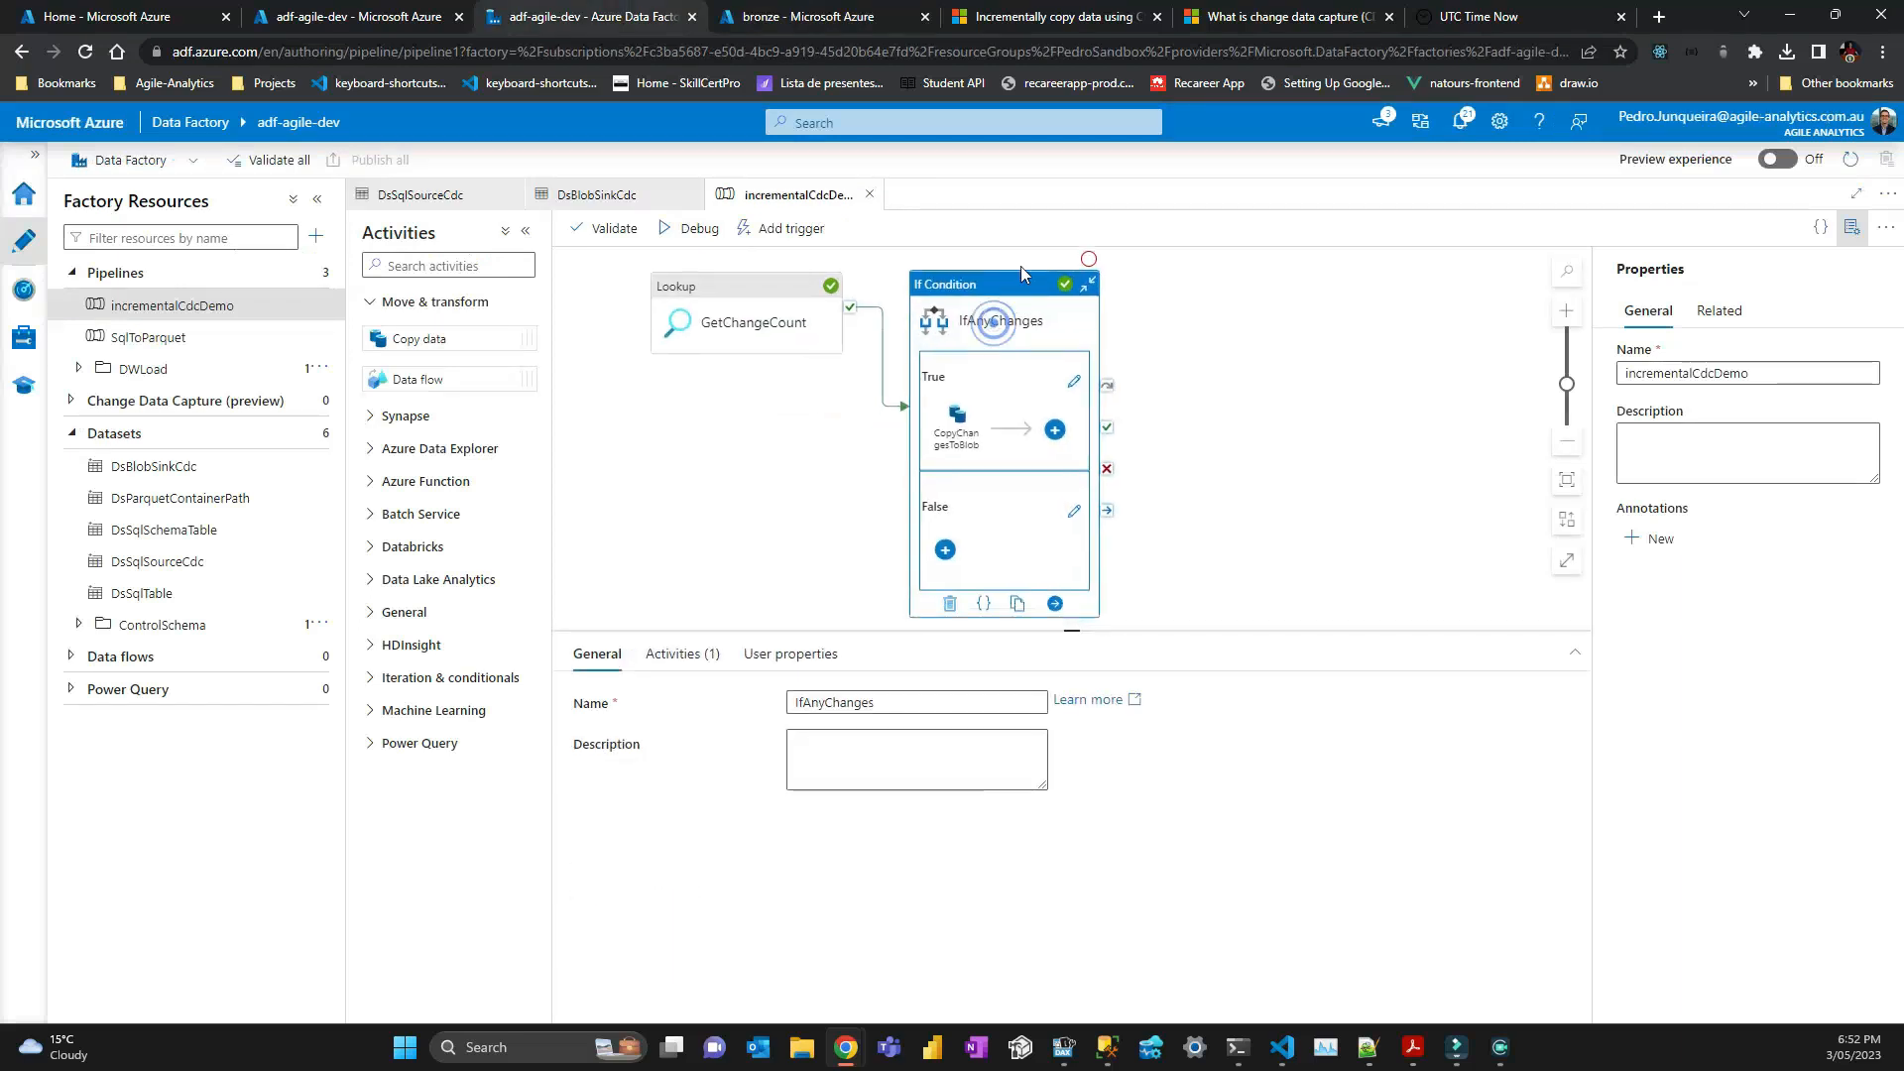
drag(760, 327, 724, 437)
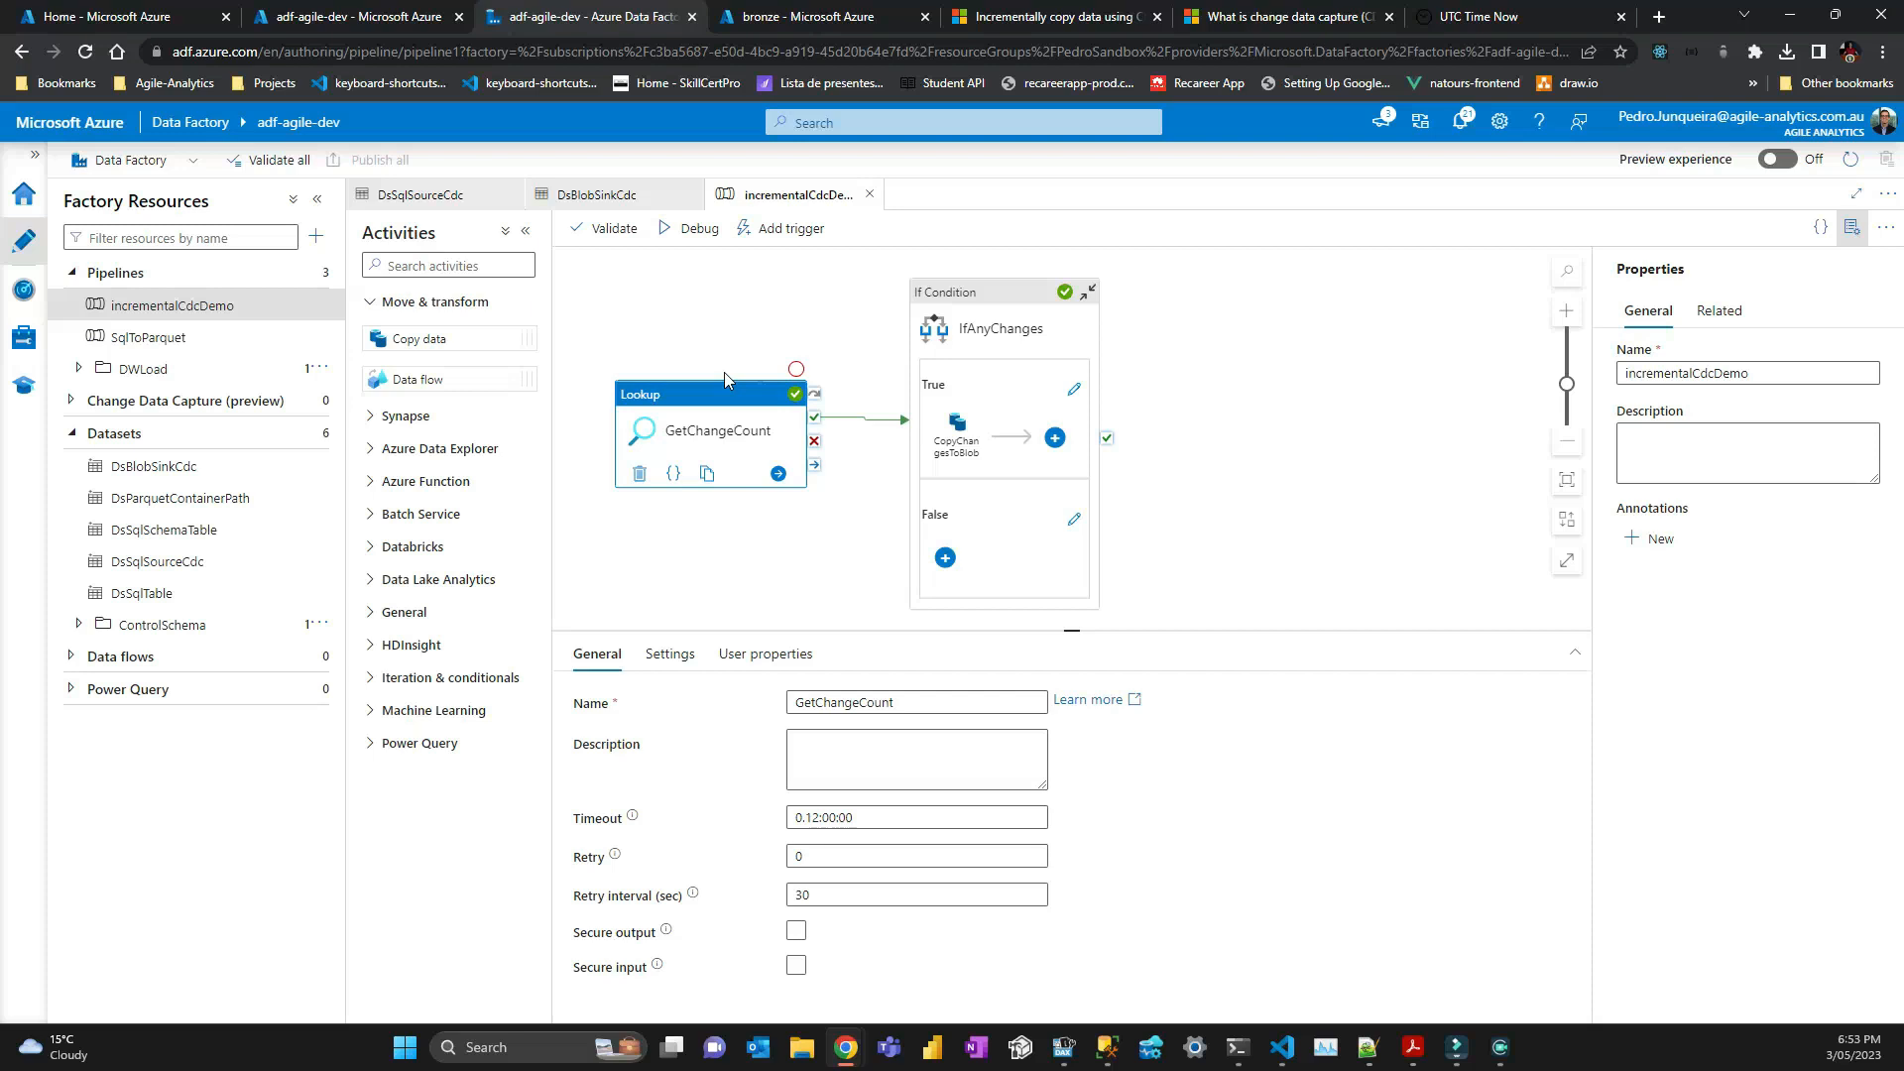
Add two String parameters named triggerStartTime and triggerEndTime to the pipeline.
click(1244, 525)
click(573, 652)
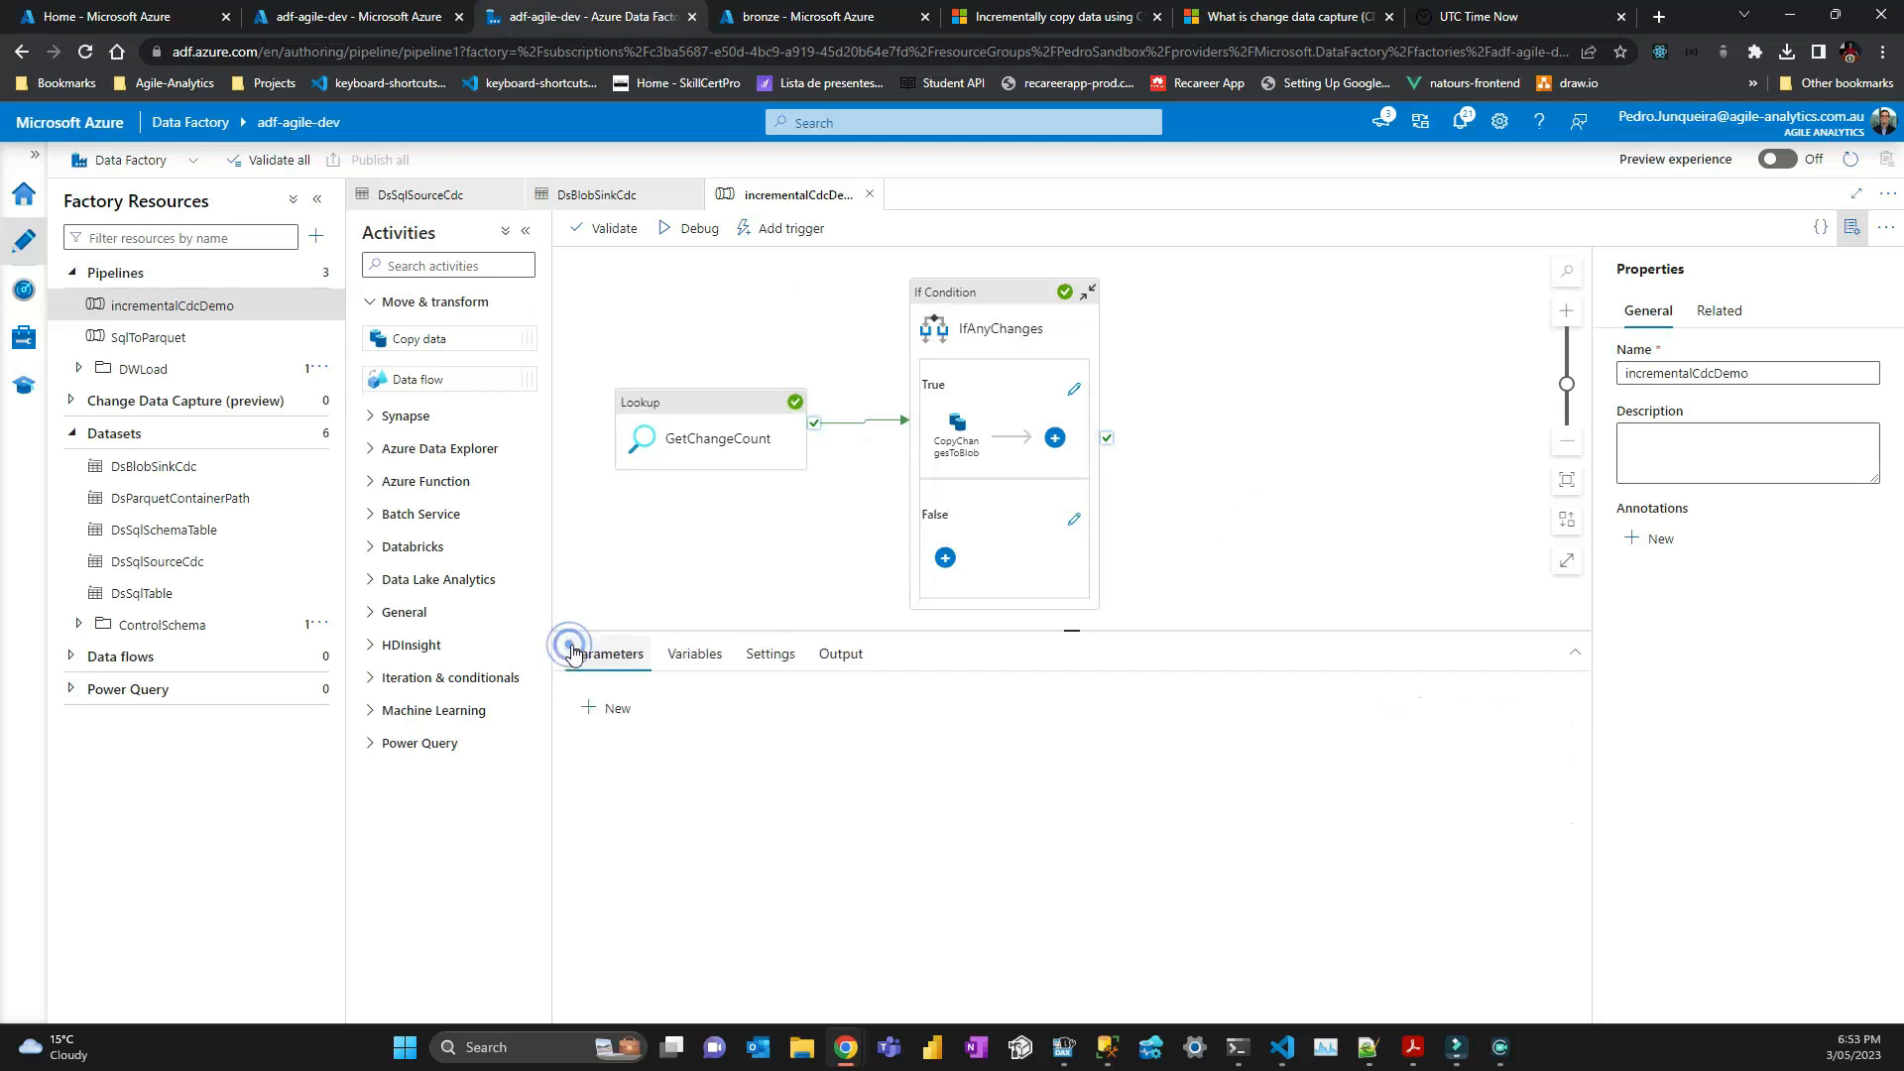
click(616, 710)
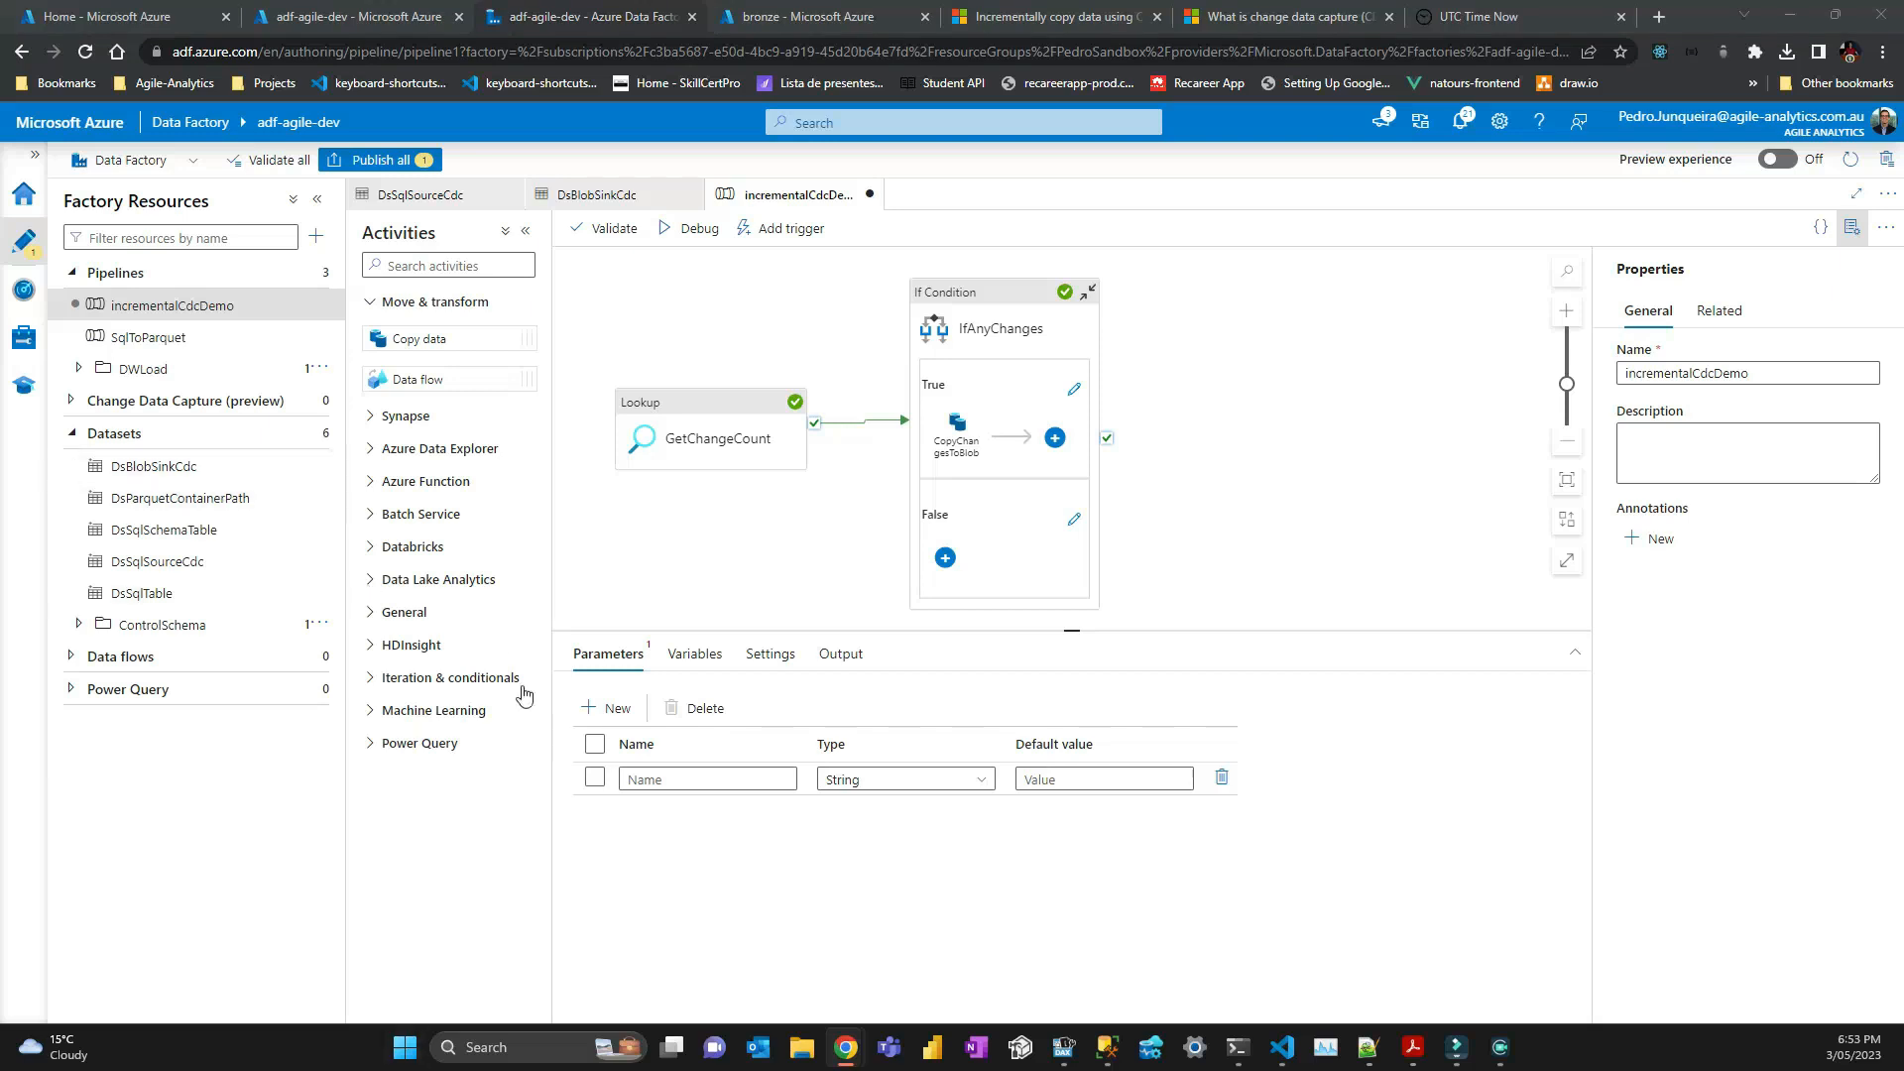
click(689, 769)
text(triggerStartTime)
click(607, 708)
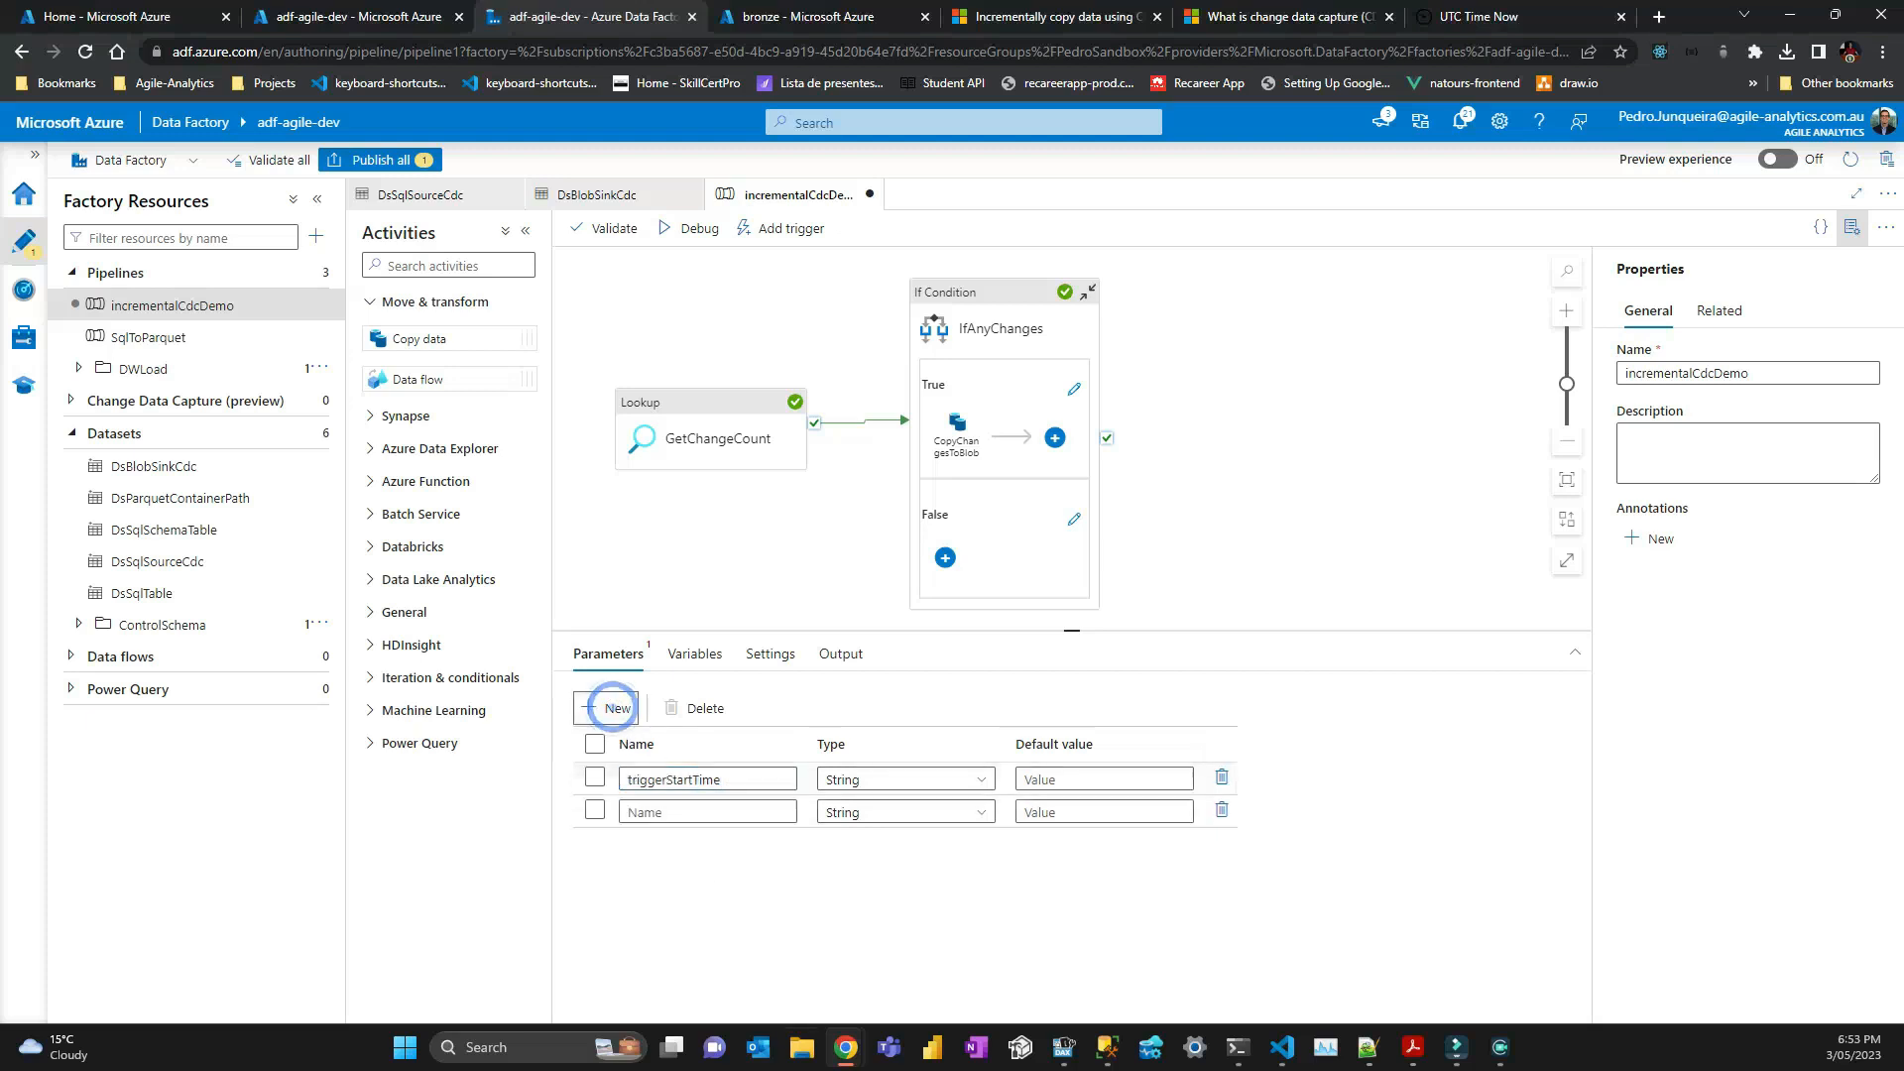
key(alt+Tab)
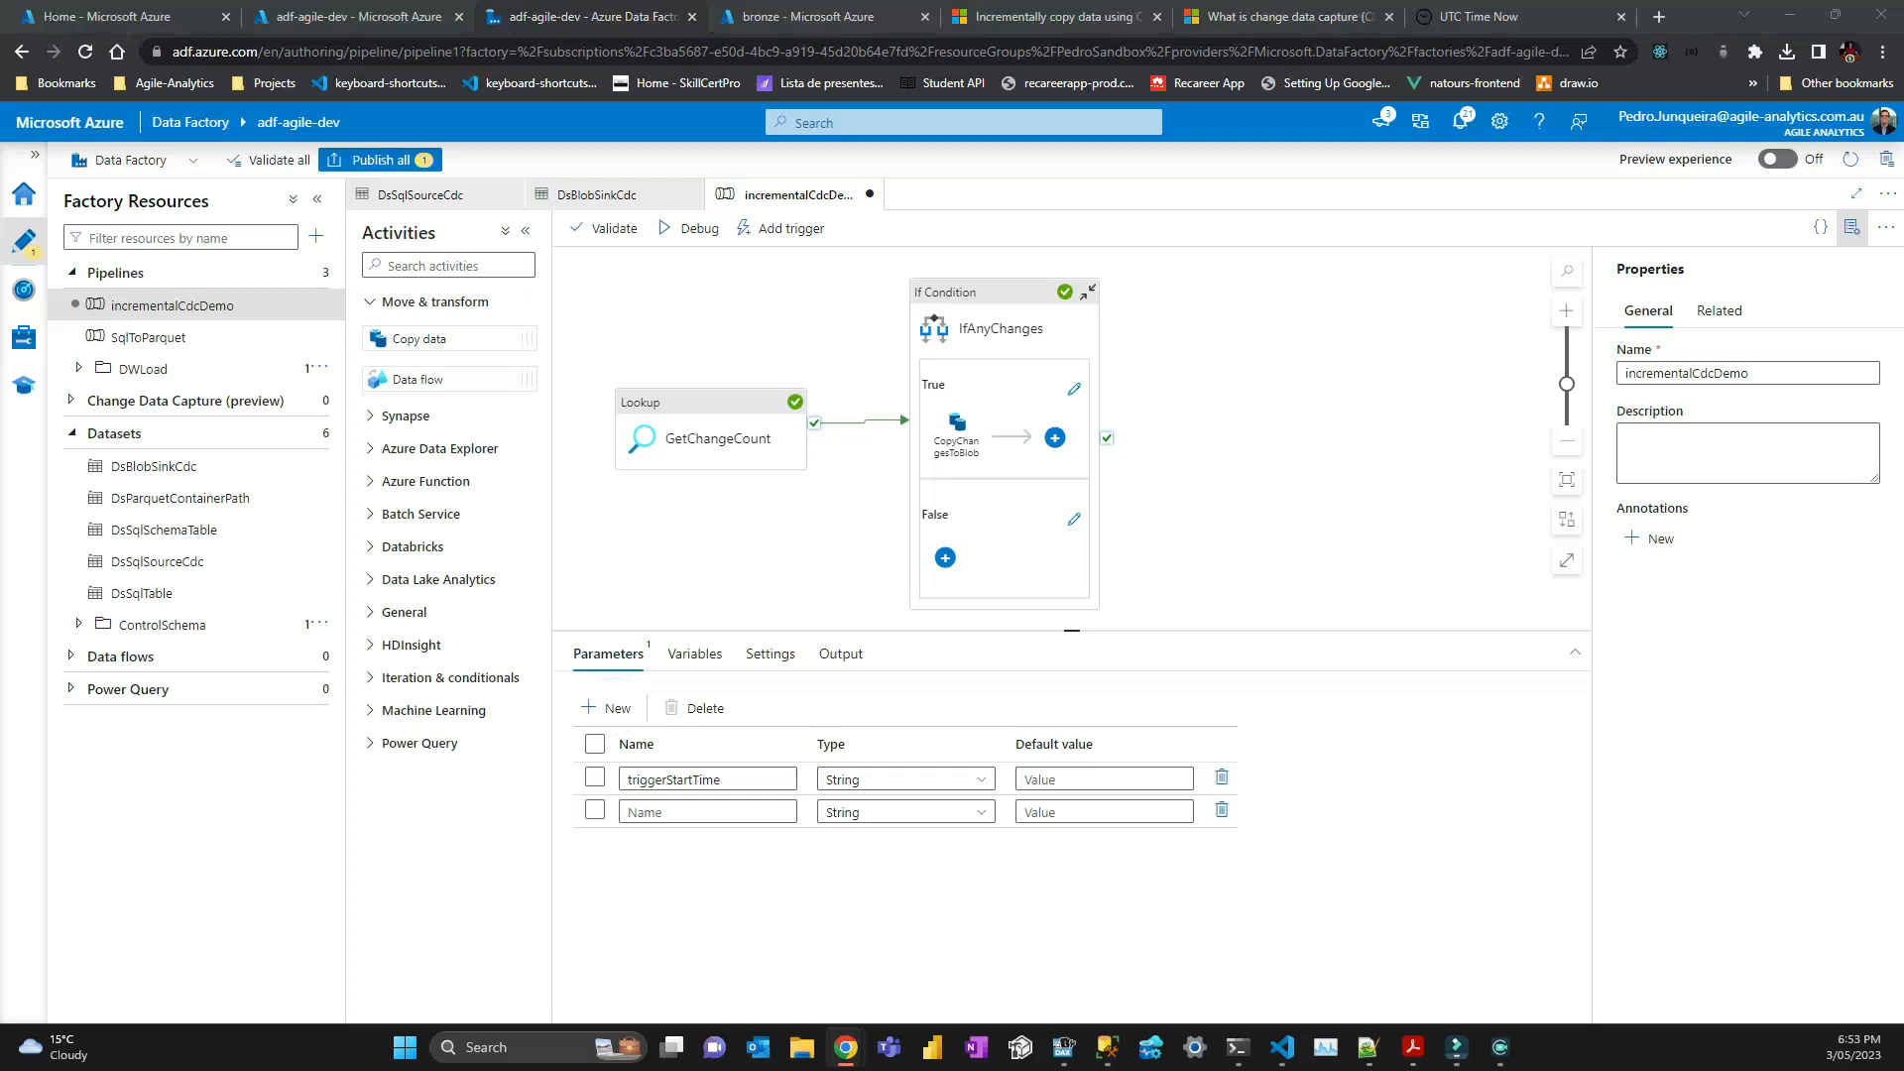
click(746, 812)
text(triggerEndTime)
click(829, 905)
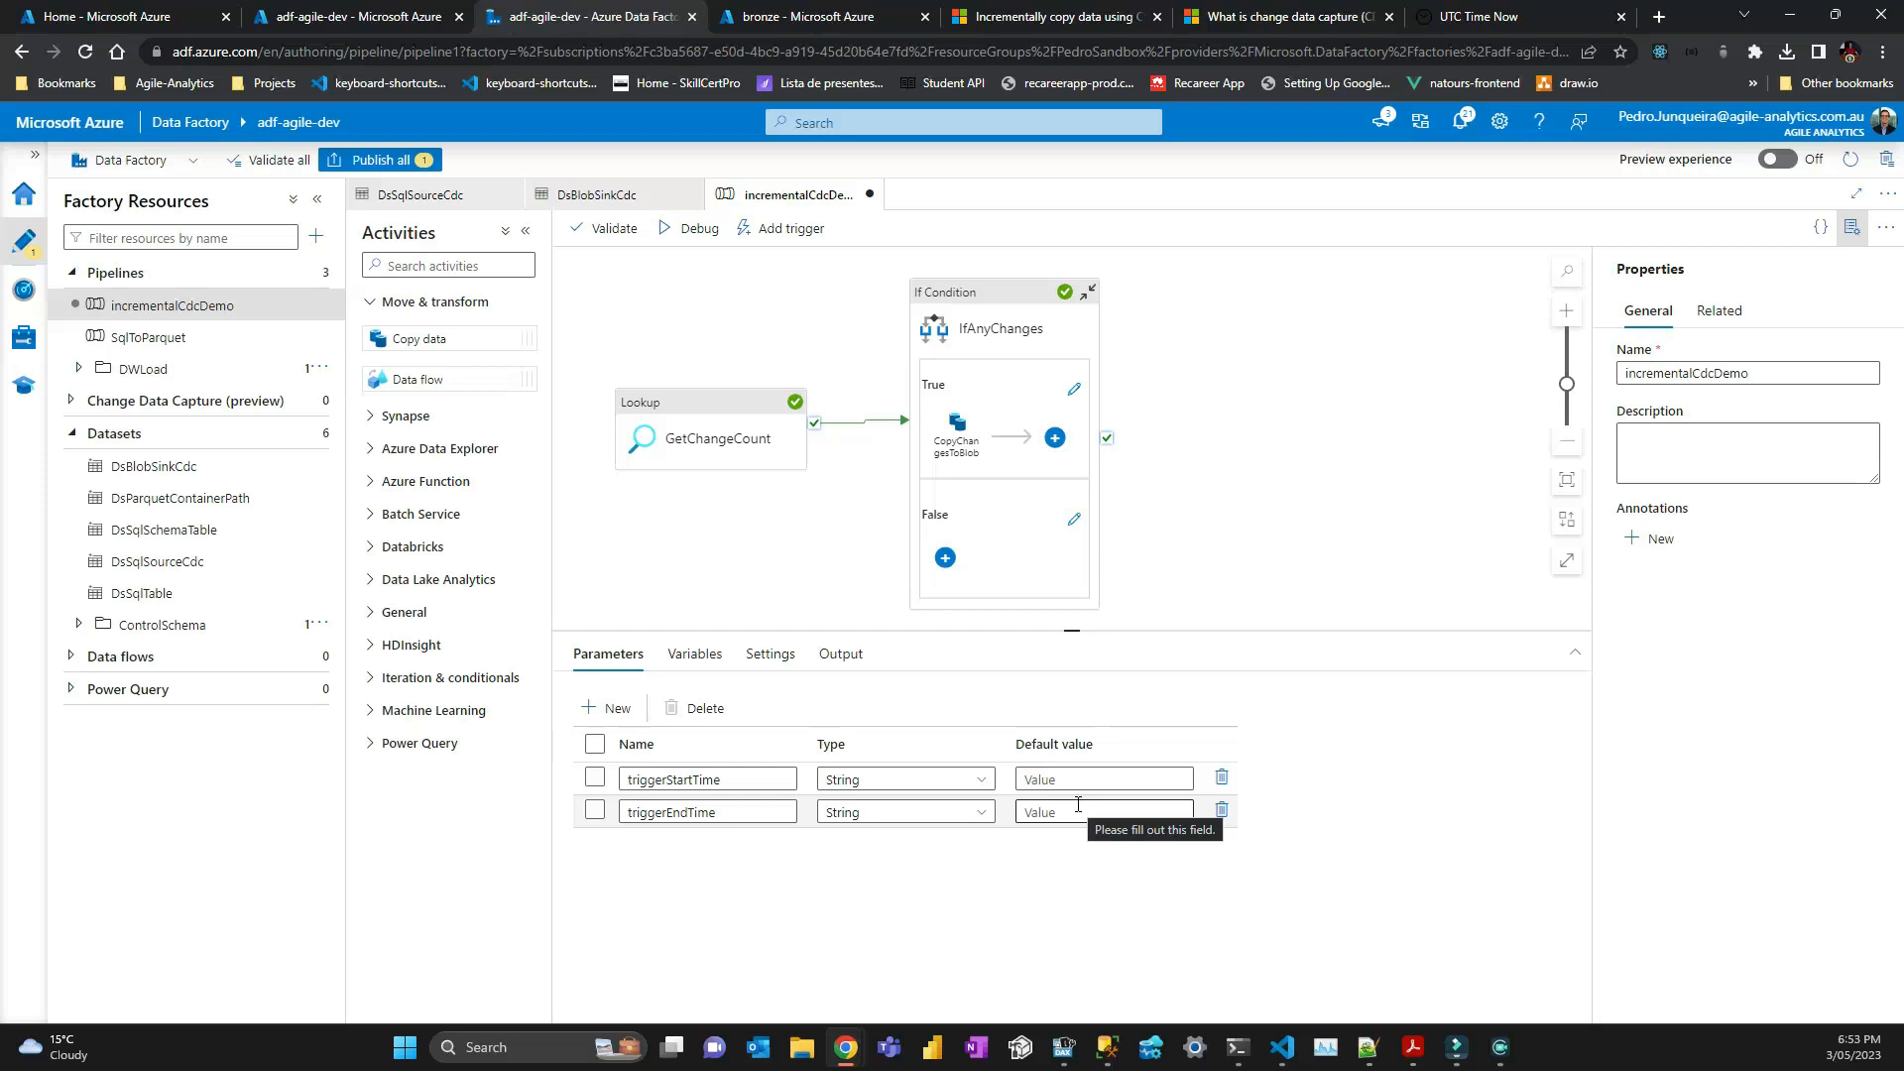
Reload the utctime.net page and check the current UTC time.
click(1478, 16)
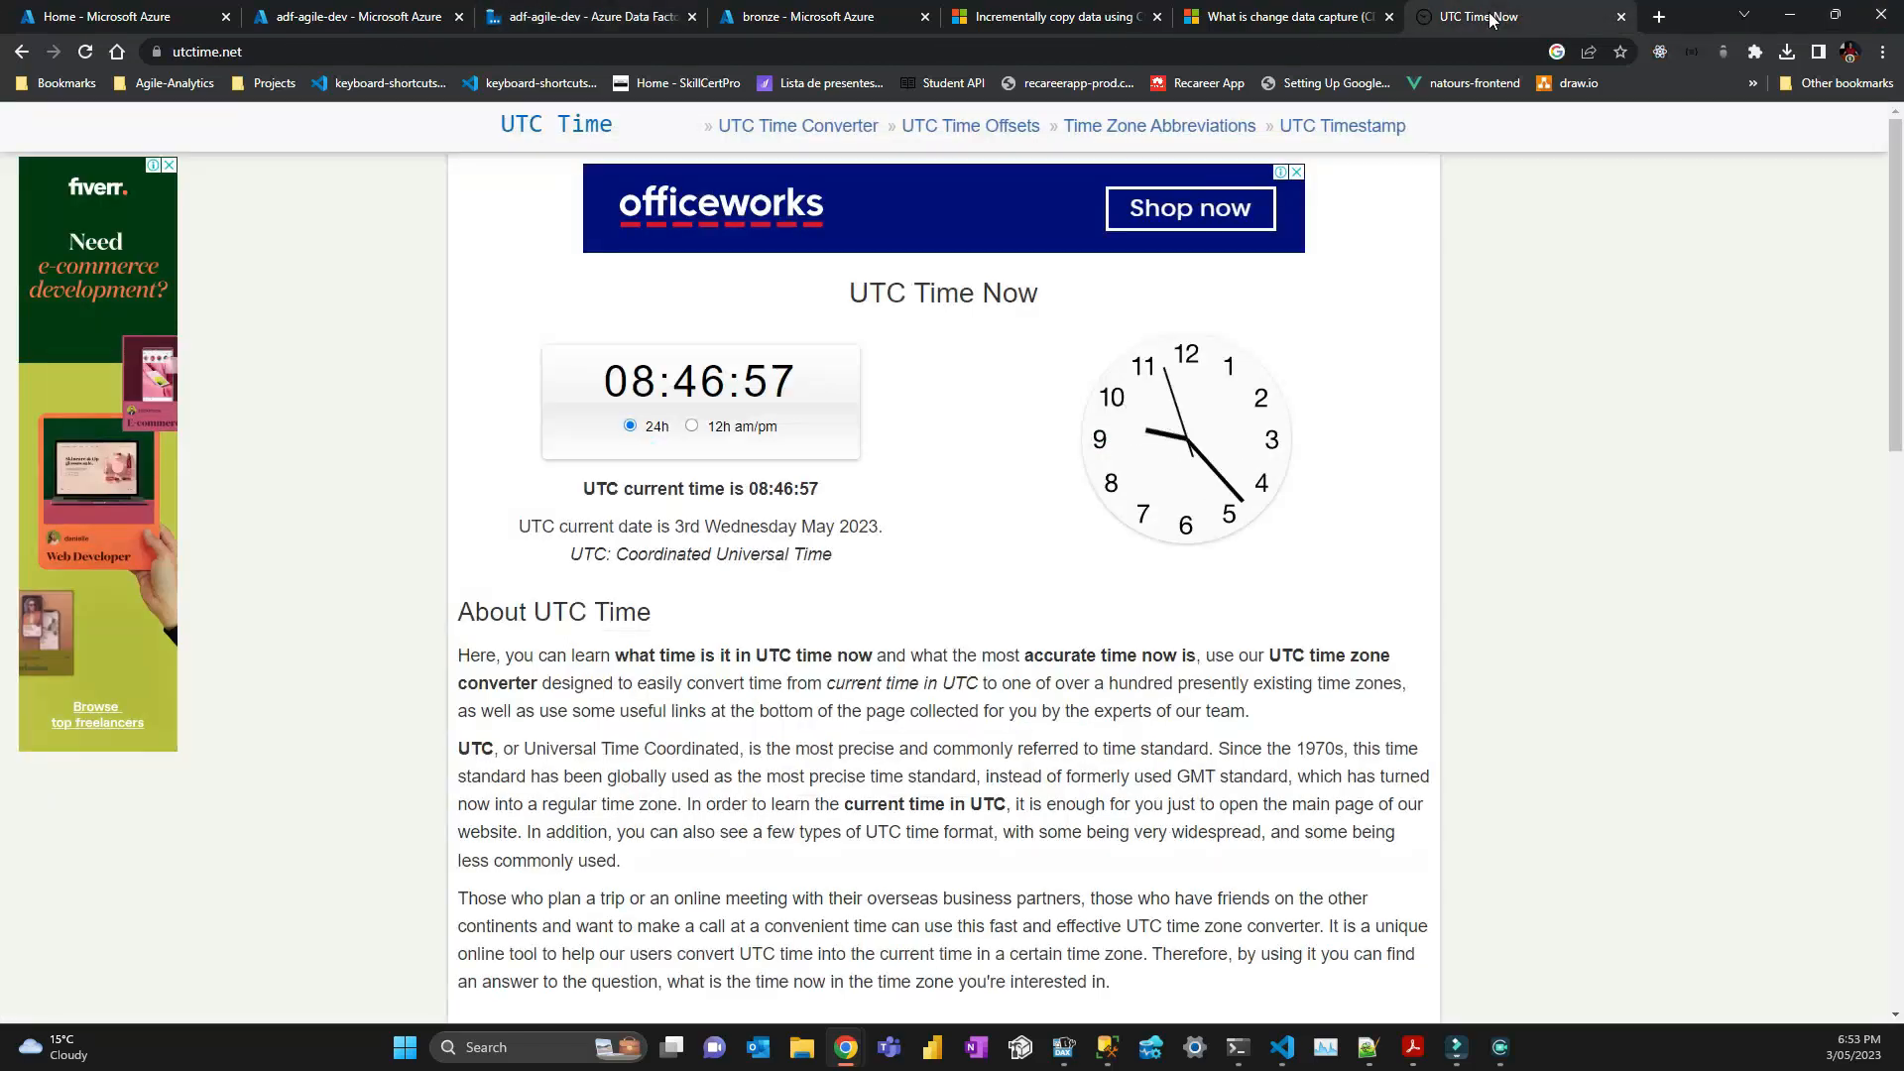
click(424, 52)
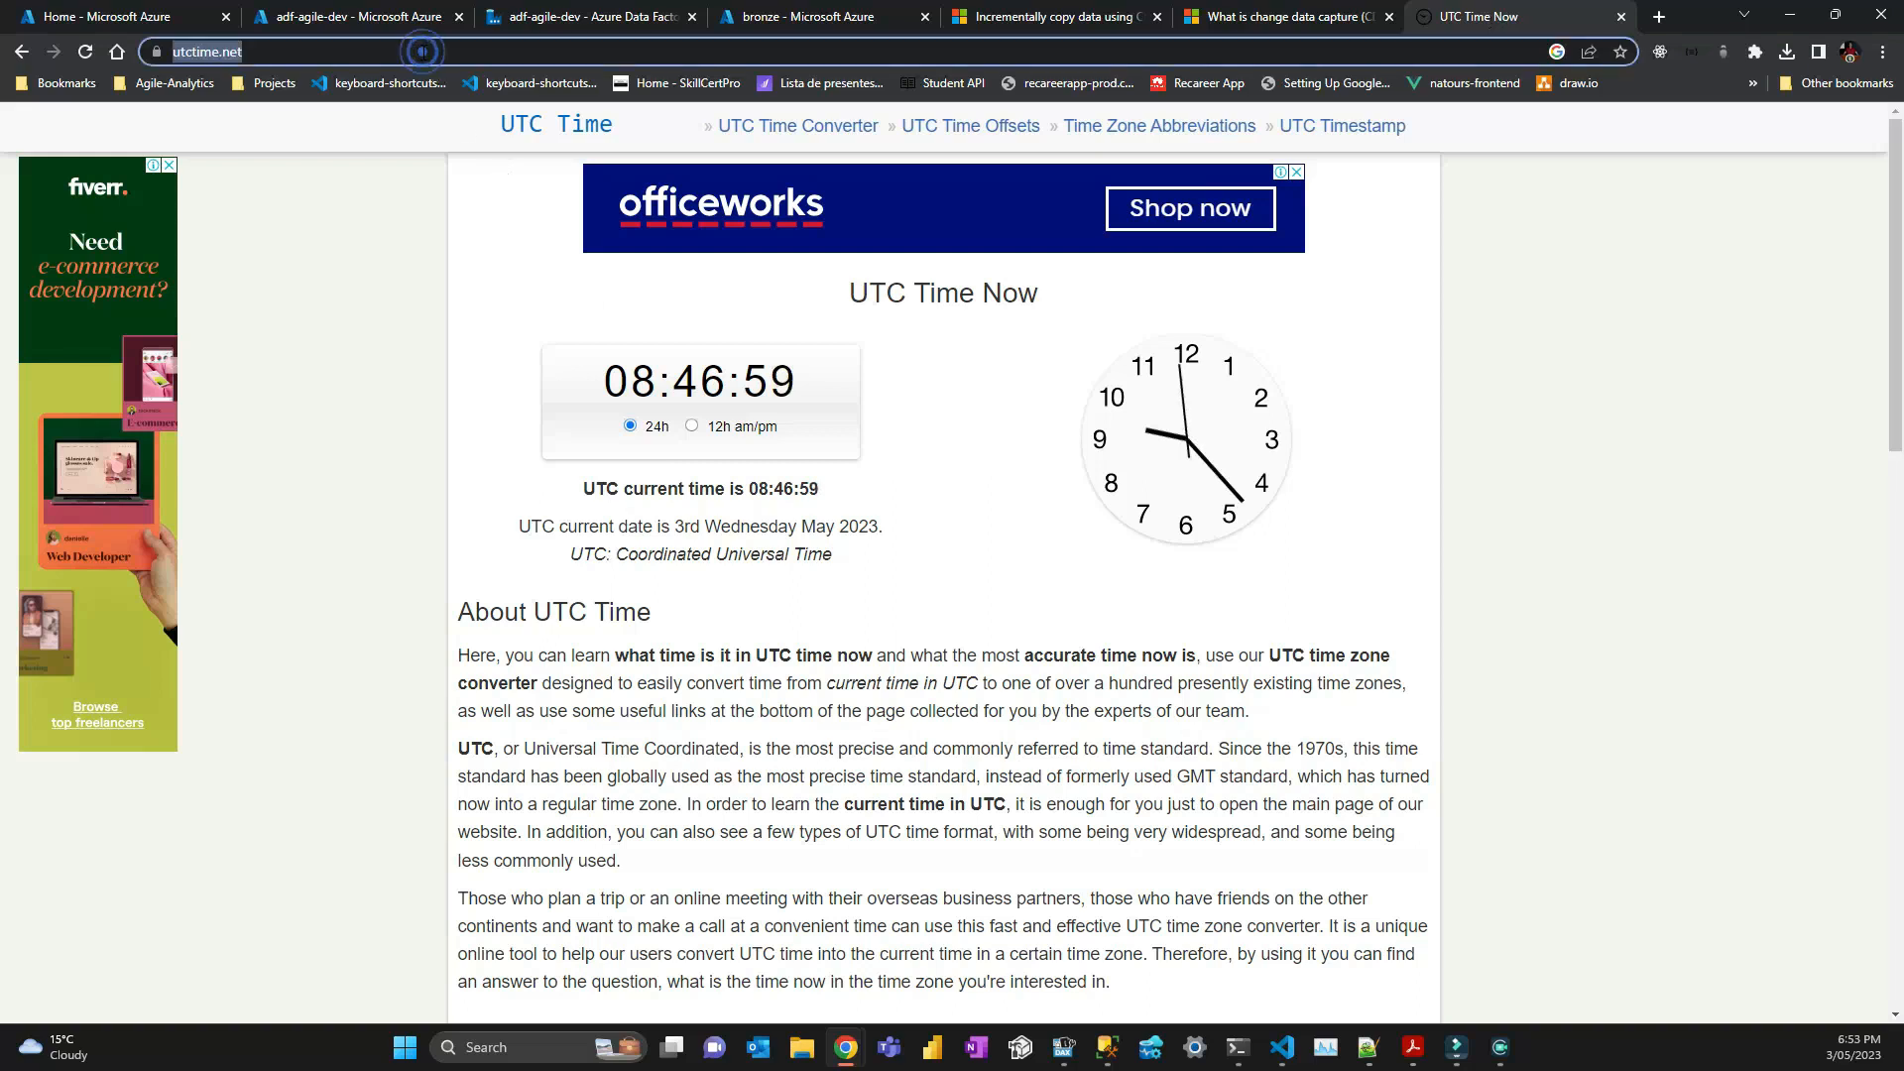
key(Return)
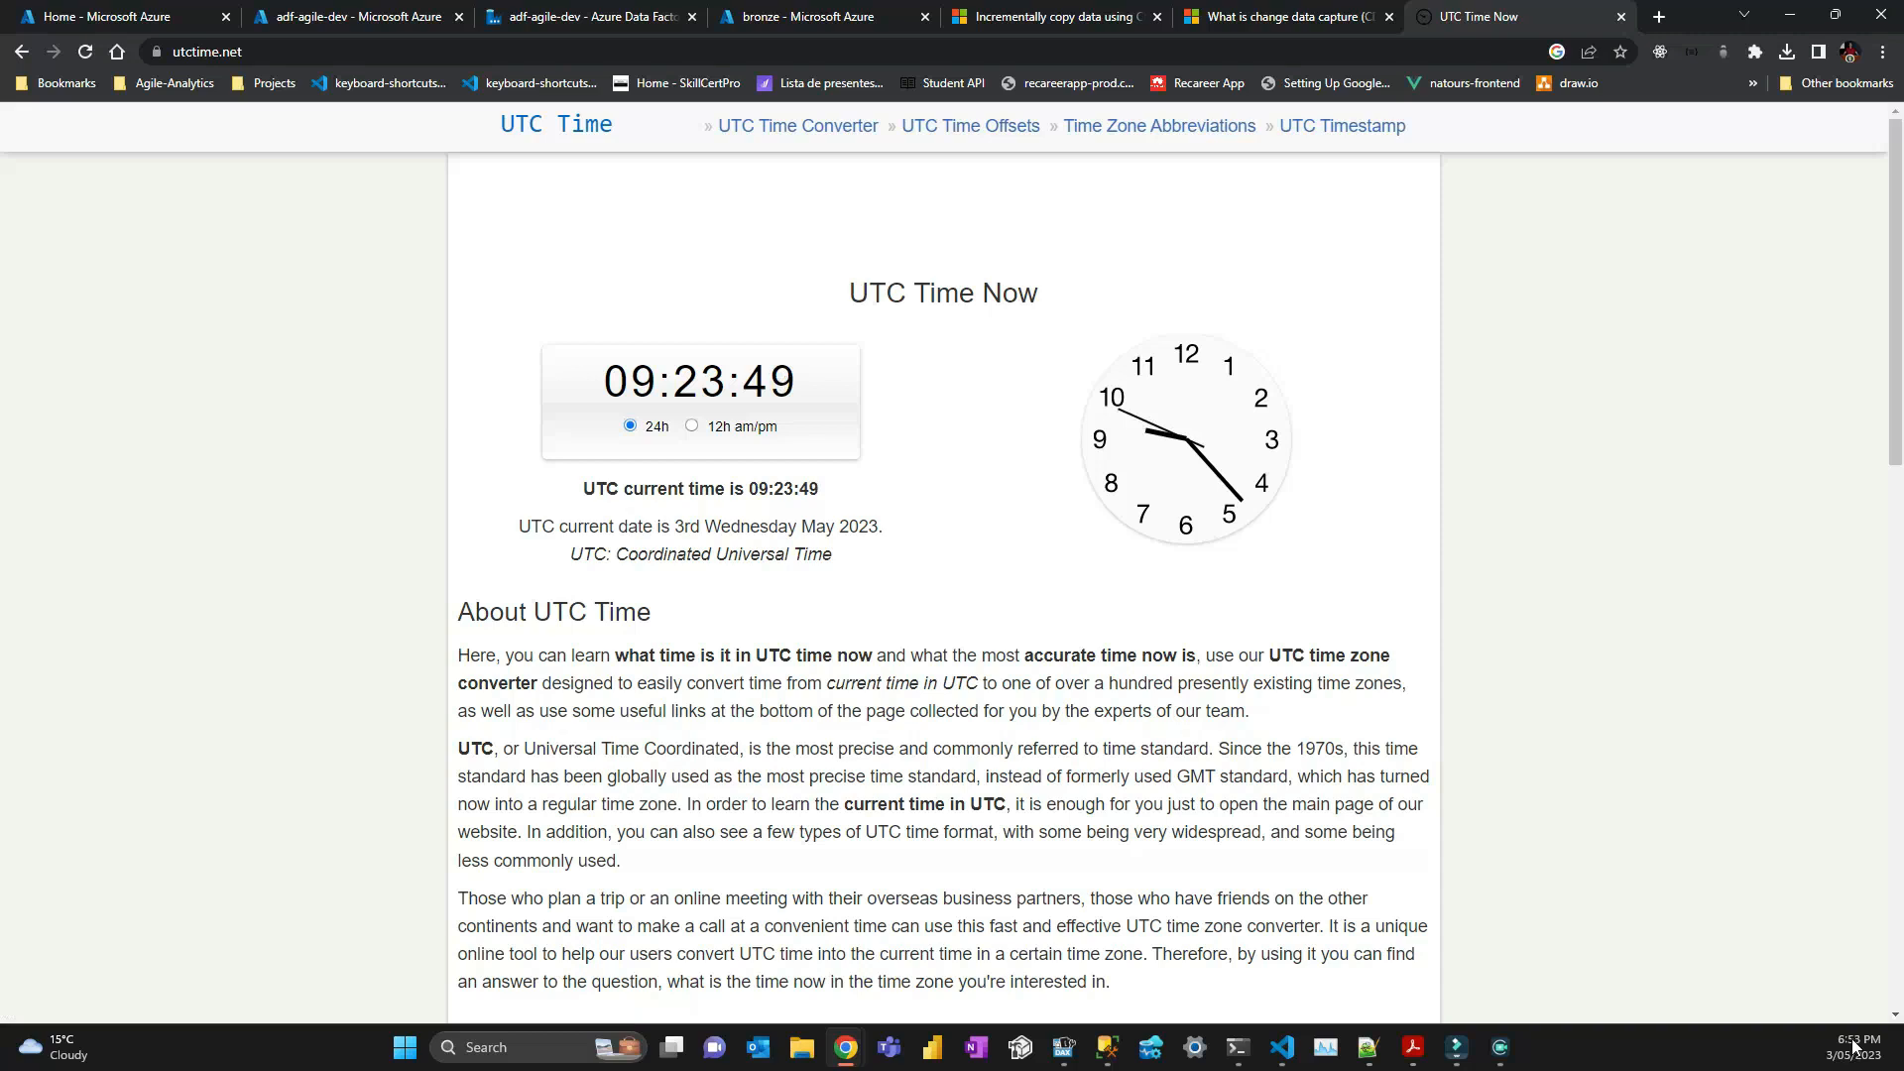
drag(615, 379, 725, 386)
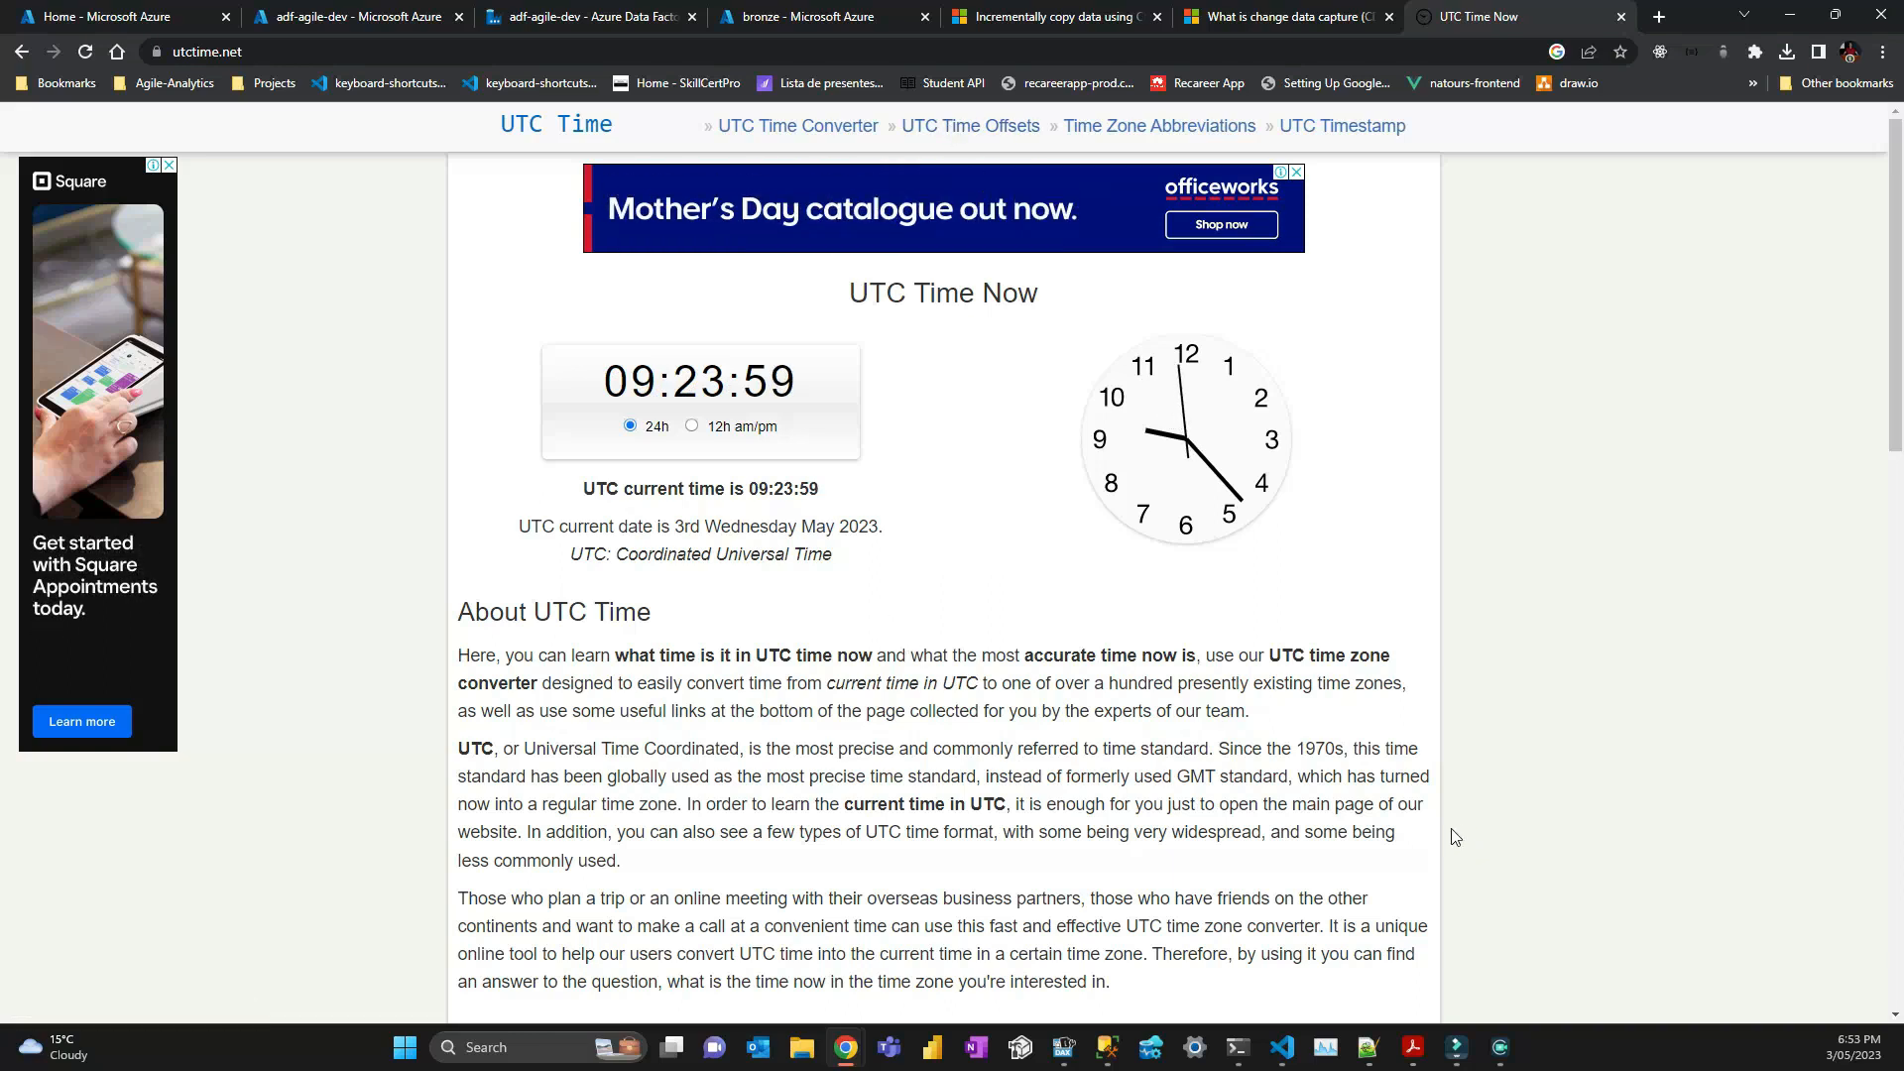
In Visual Studio Code, open 02.EnableCDC.sql and copy the six select statements on the cdc system tables, from change_tables through cdc_jobs.
key(alt+Tab)
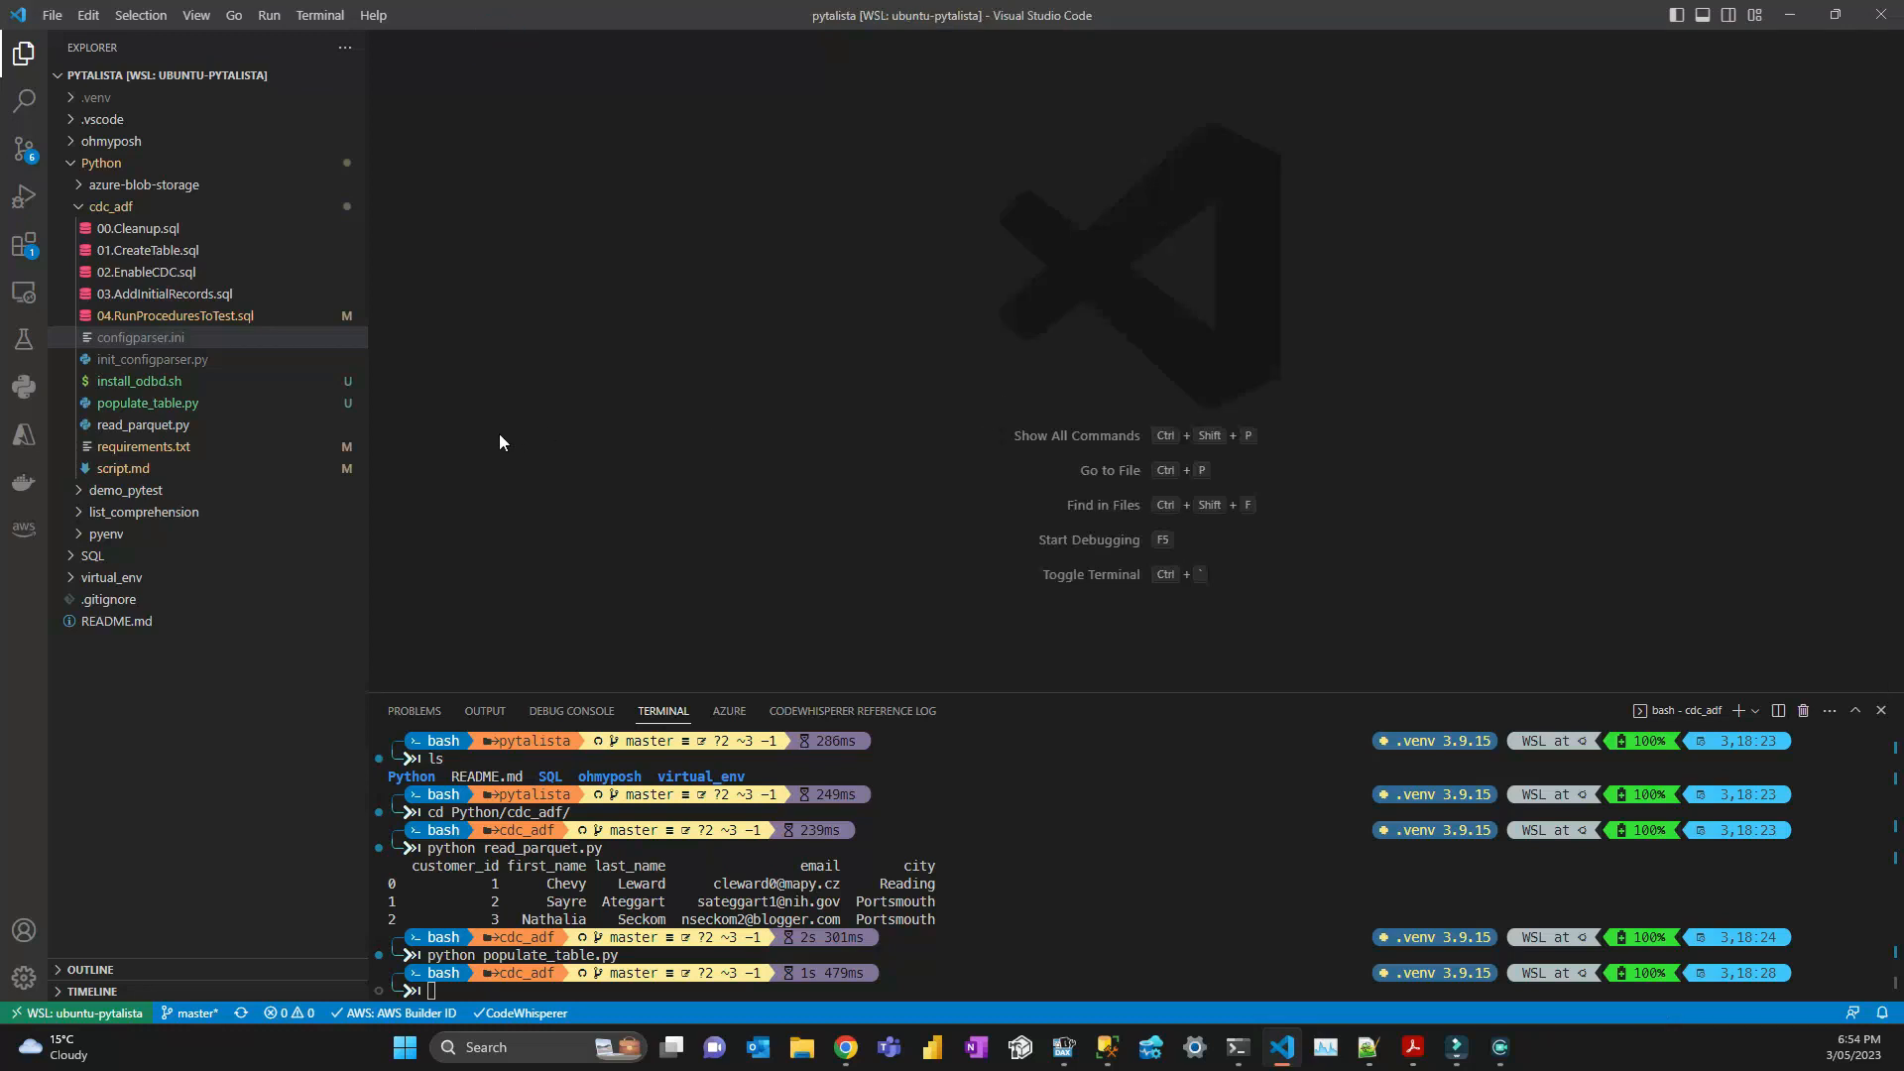
click(207, 316)
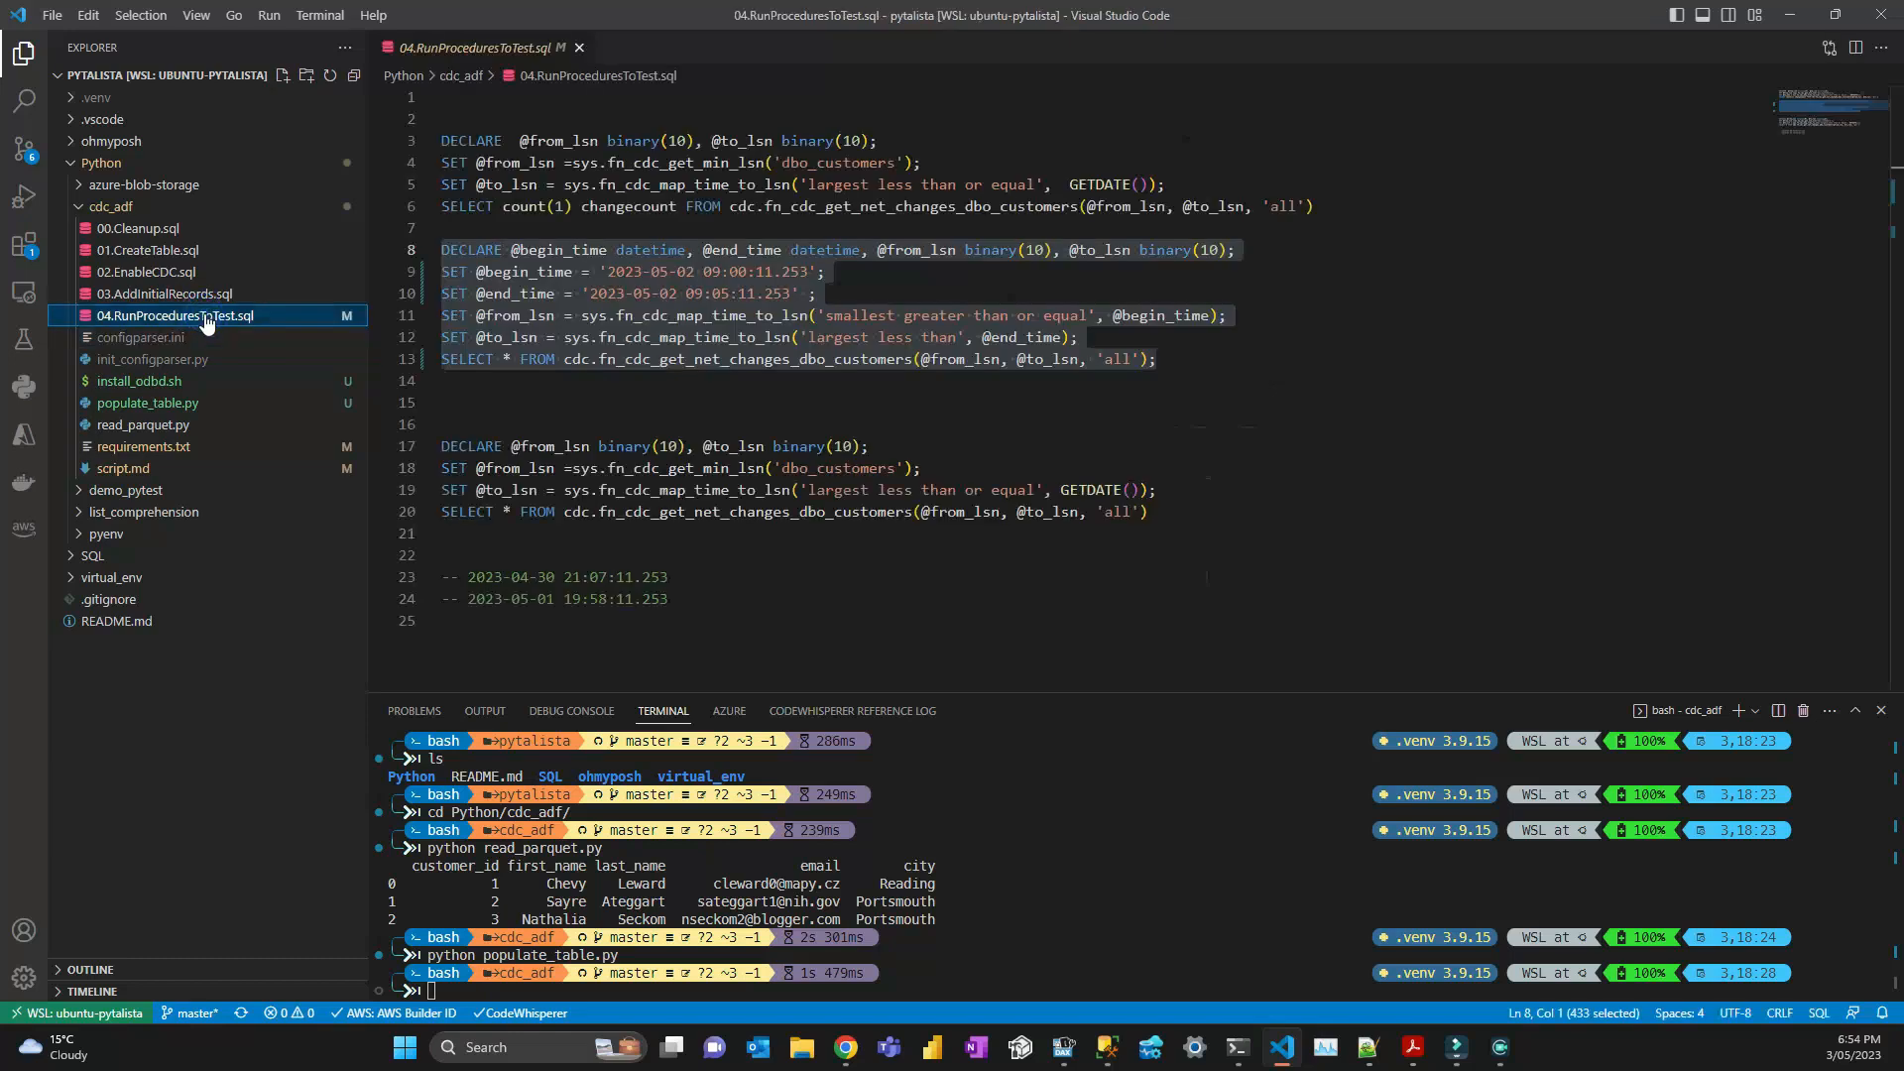
click(170, 230)
click(173, 253)
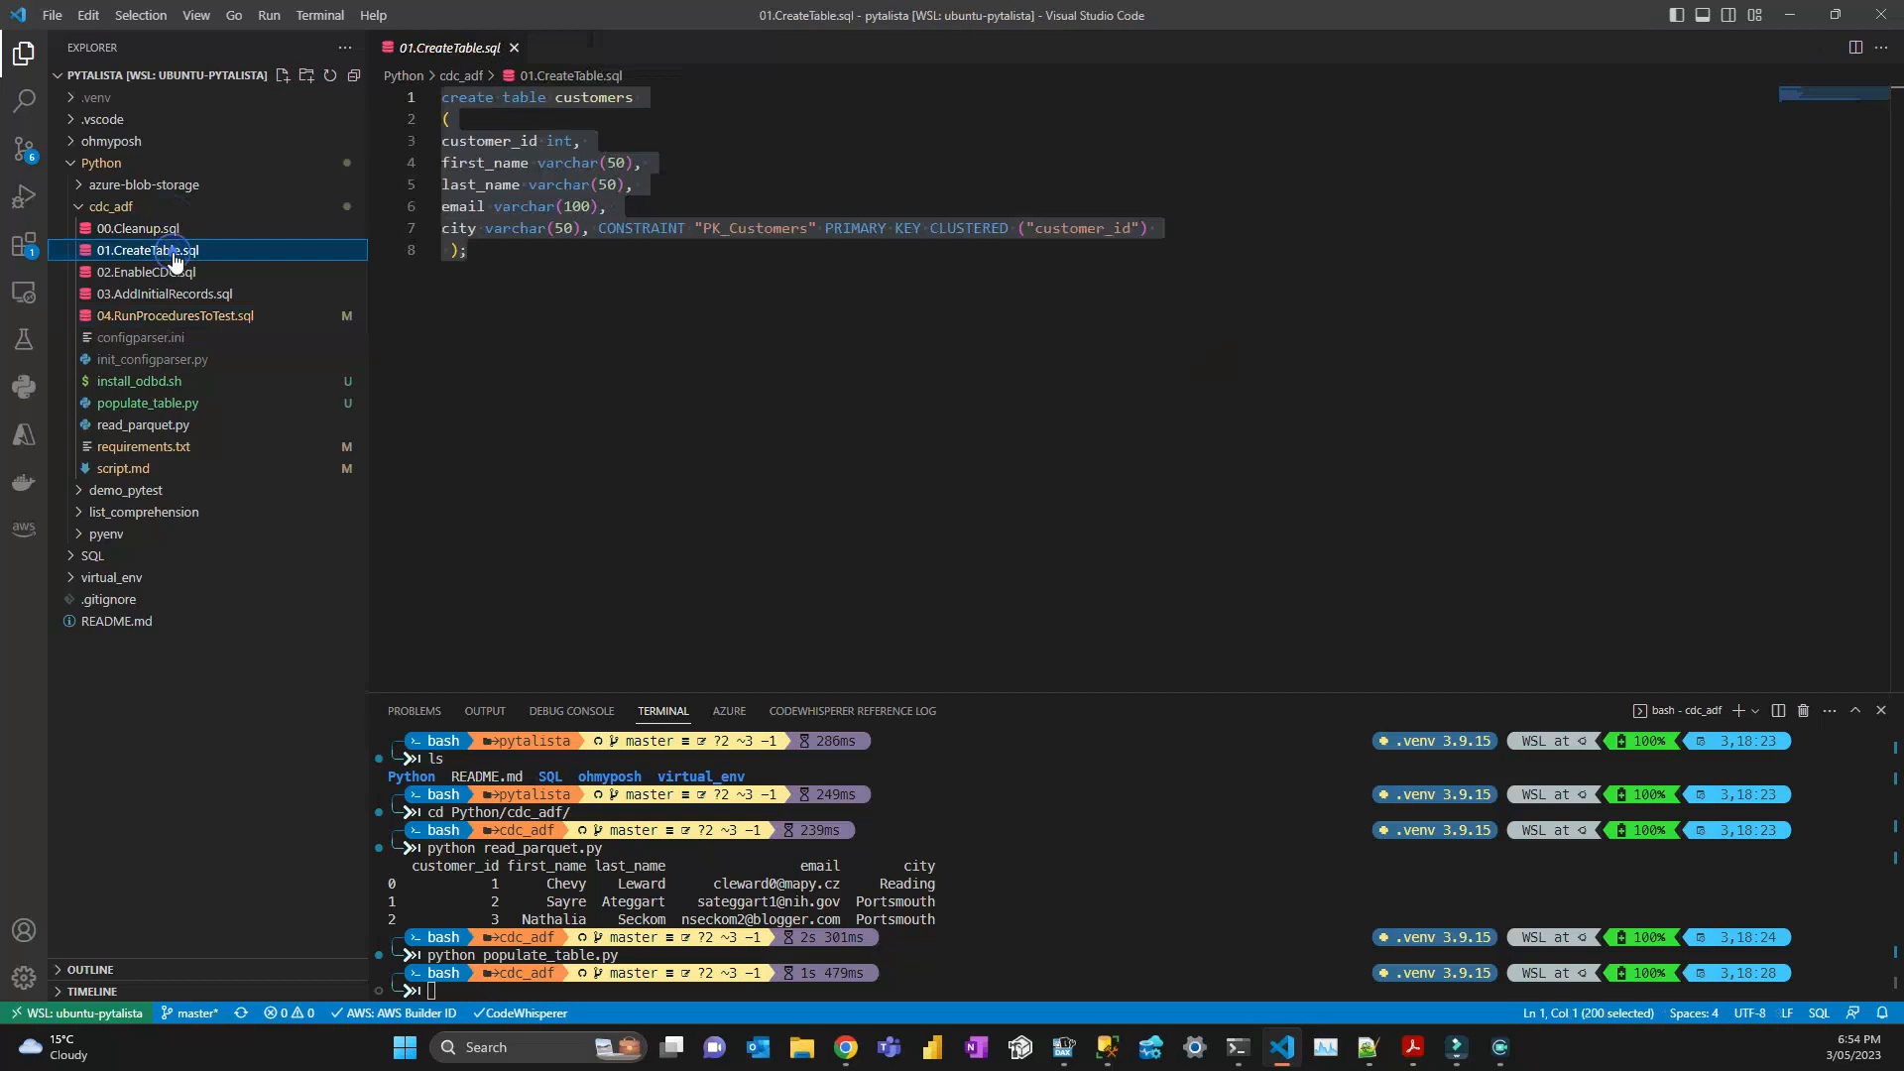
click(183, 273)
click(783, 557)
drag(740, 409, 365, 295)
key(ctrl+c)
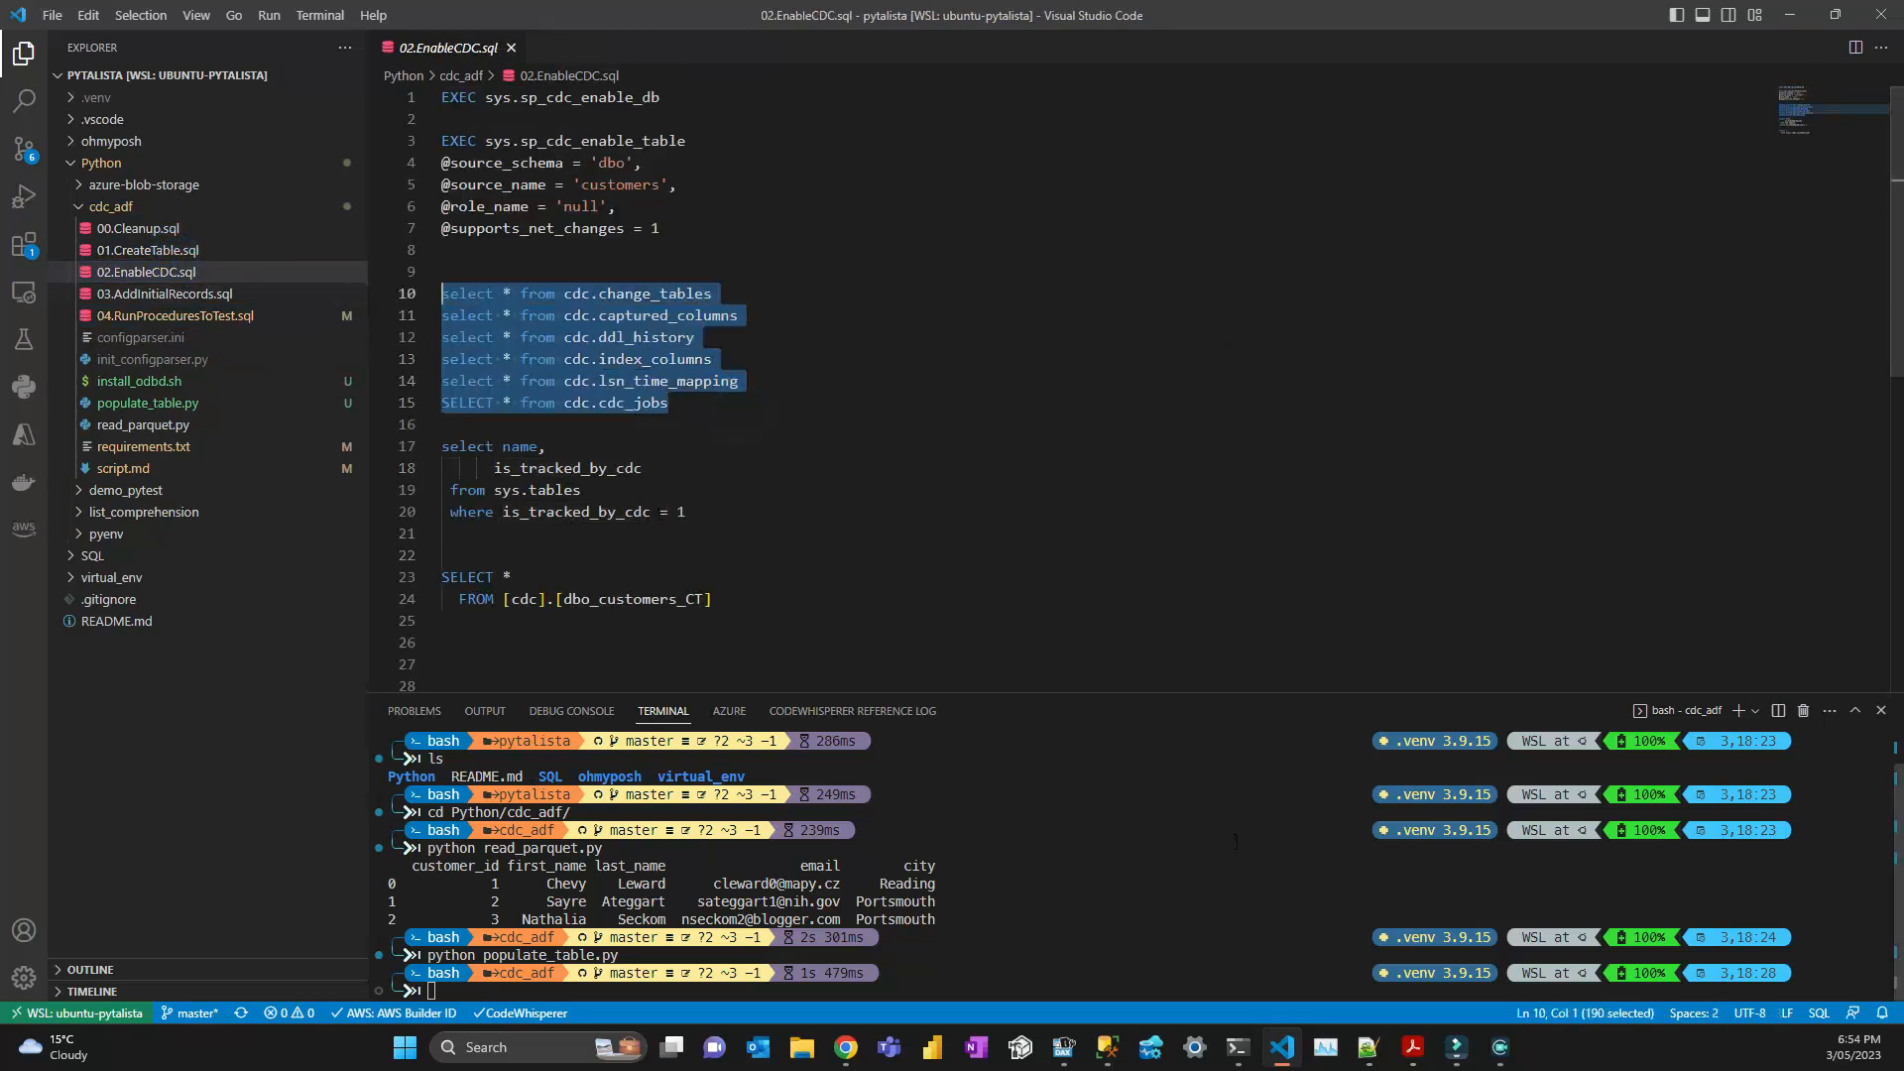
In SQL Server Management Studio, paste the cdc select statements below the existing queries and execute only "select * from cdc.change_tables".
click(1104, 1048)
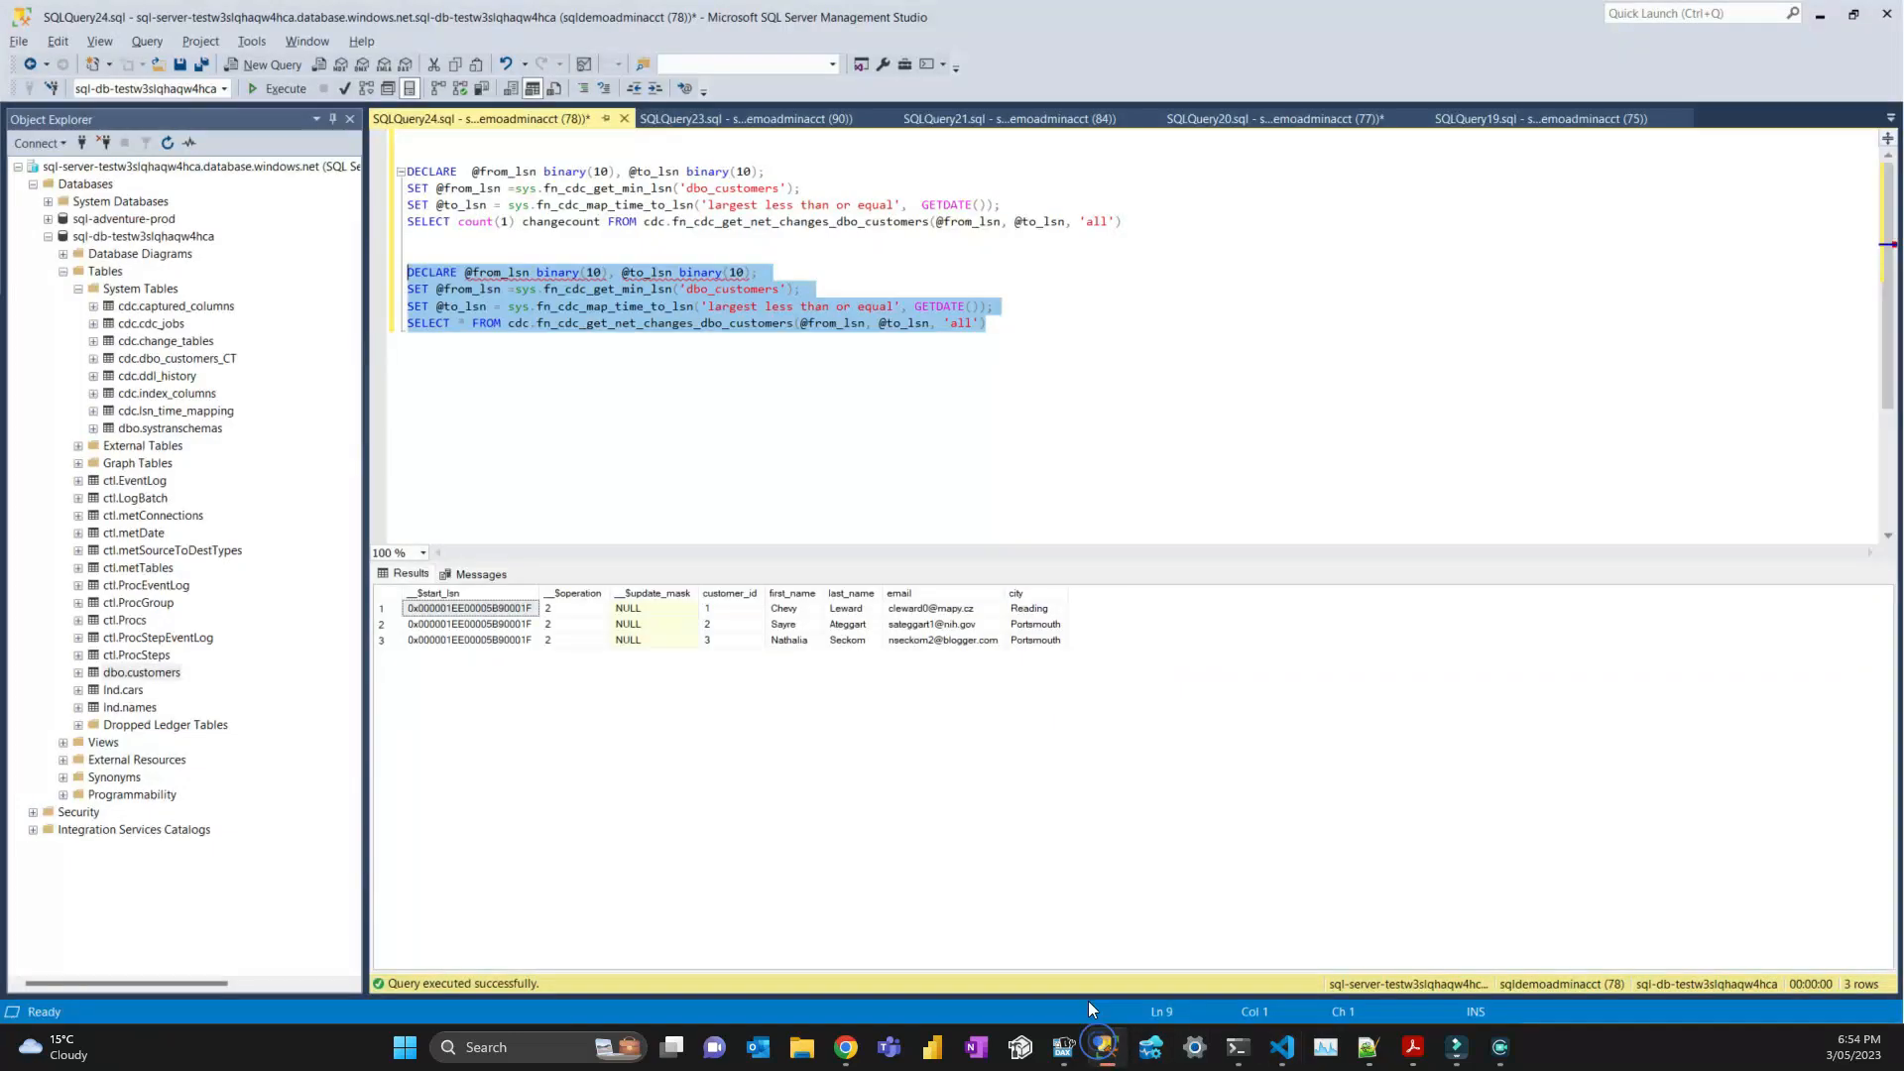
click(1097, 340)
key(ctrl+v)
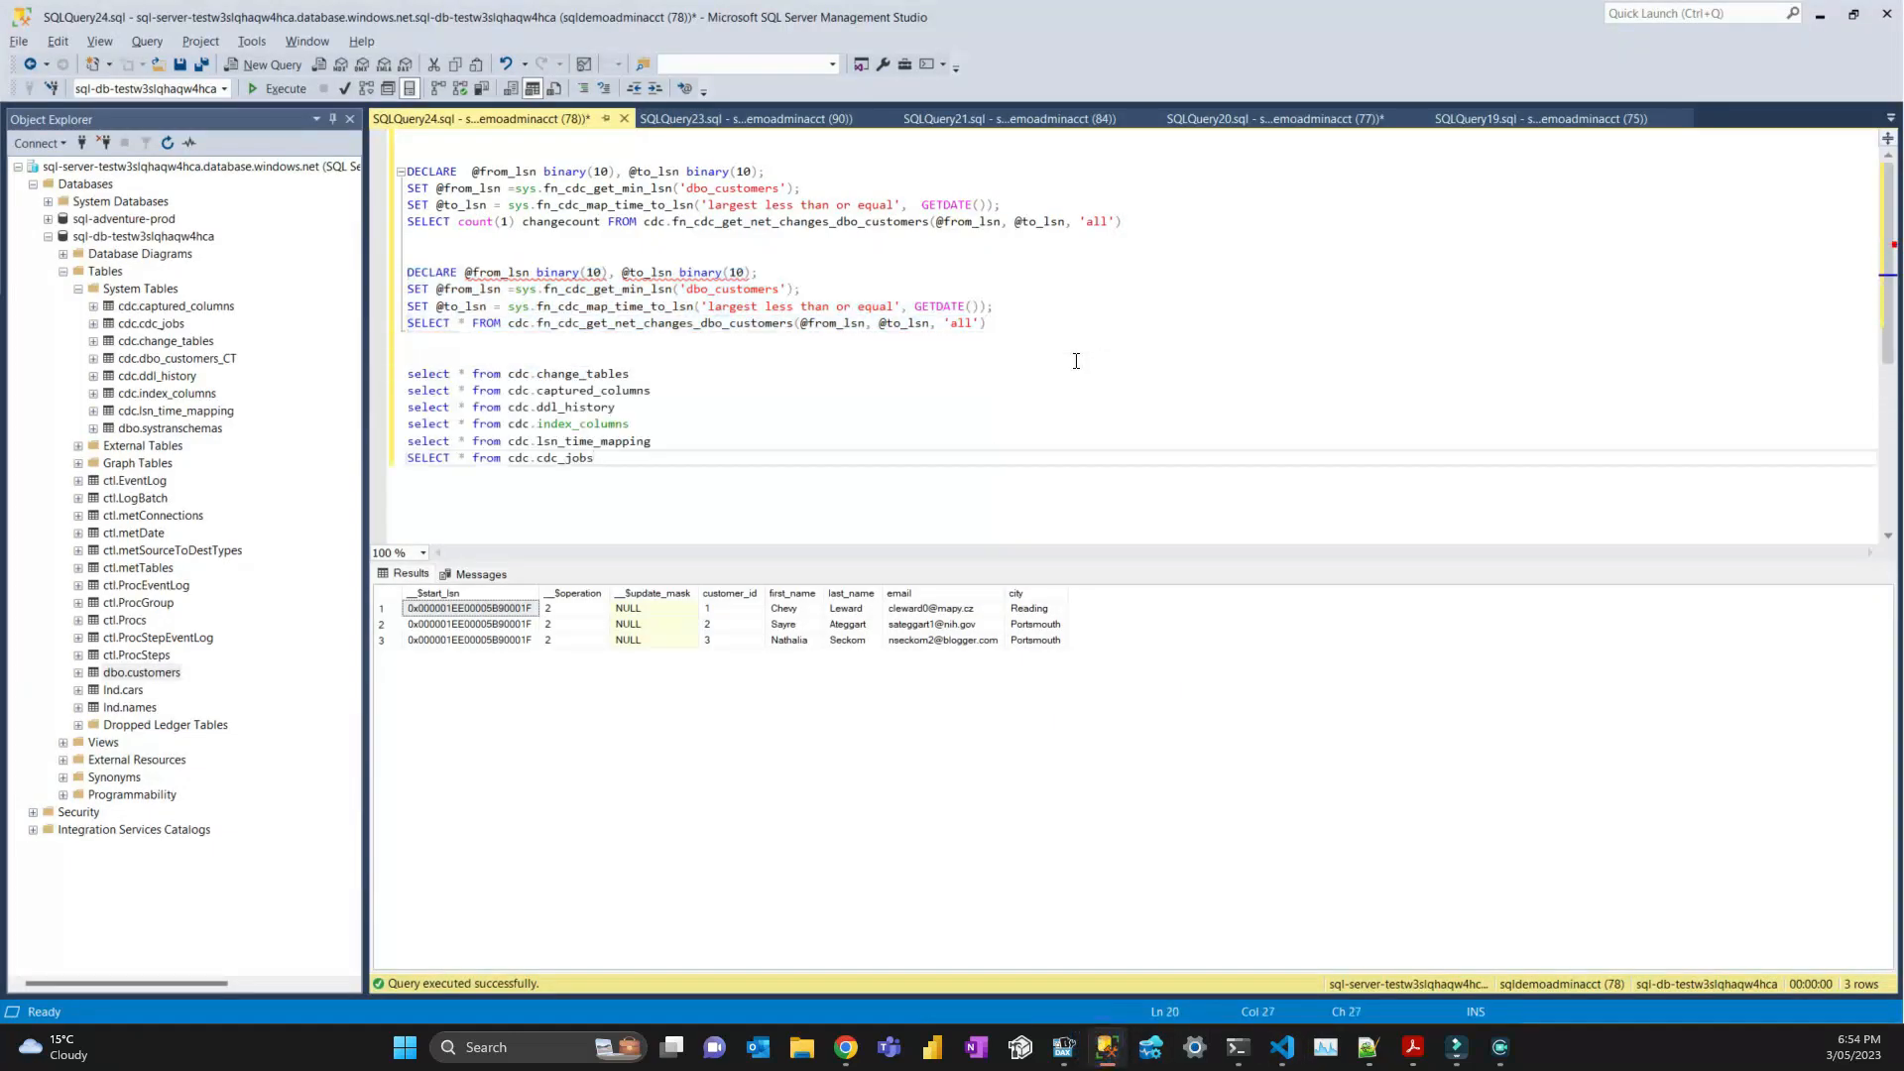
click(631, 374)
key(shift+Home)
click(264, 87)
click(265, 87)
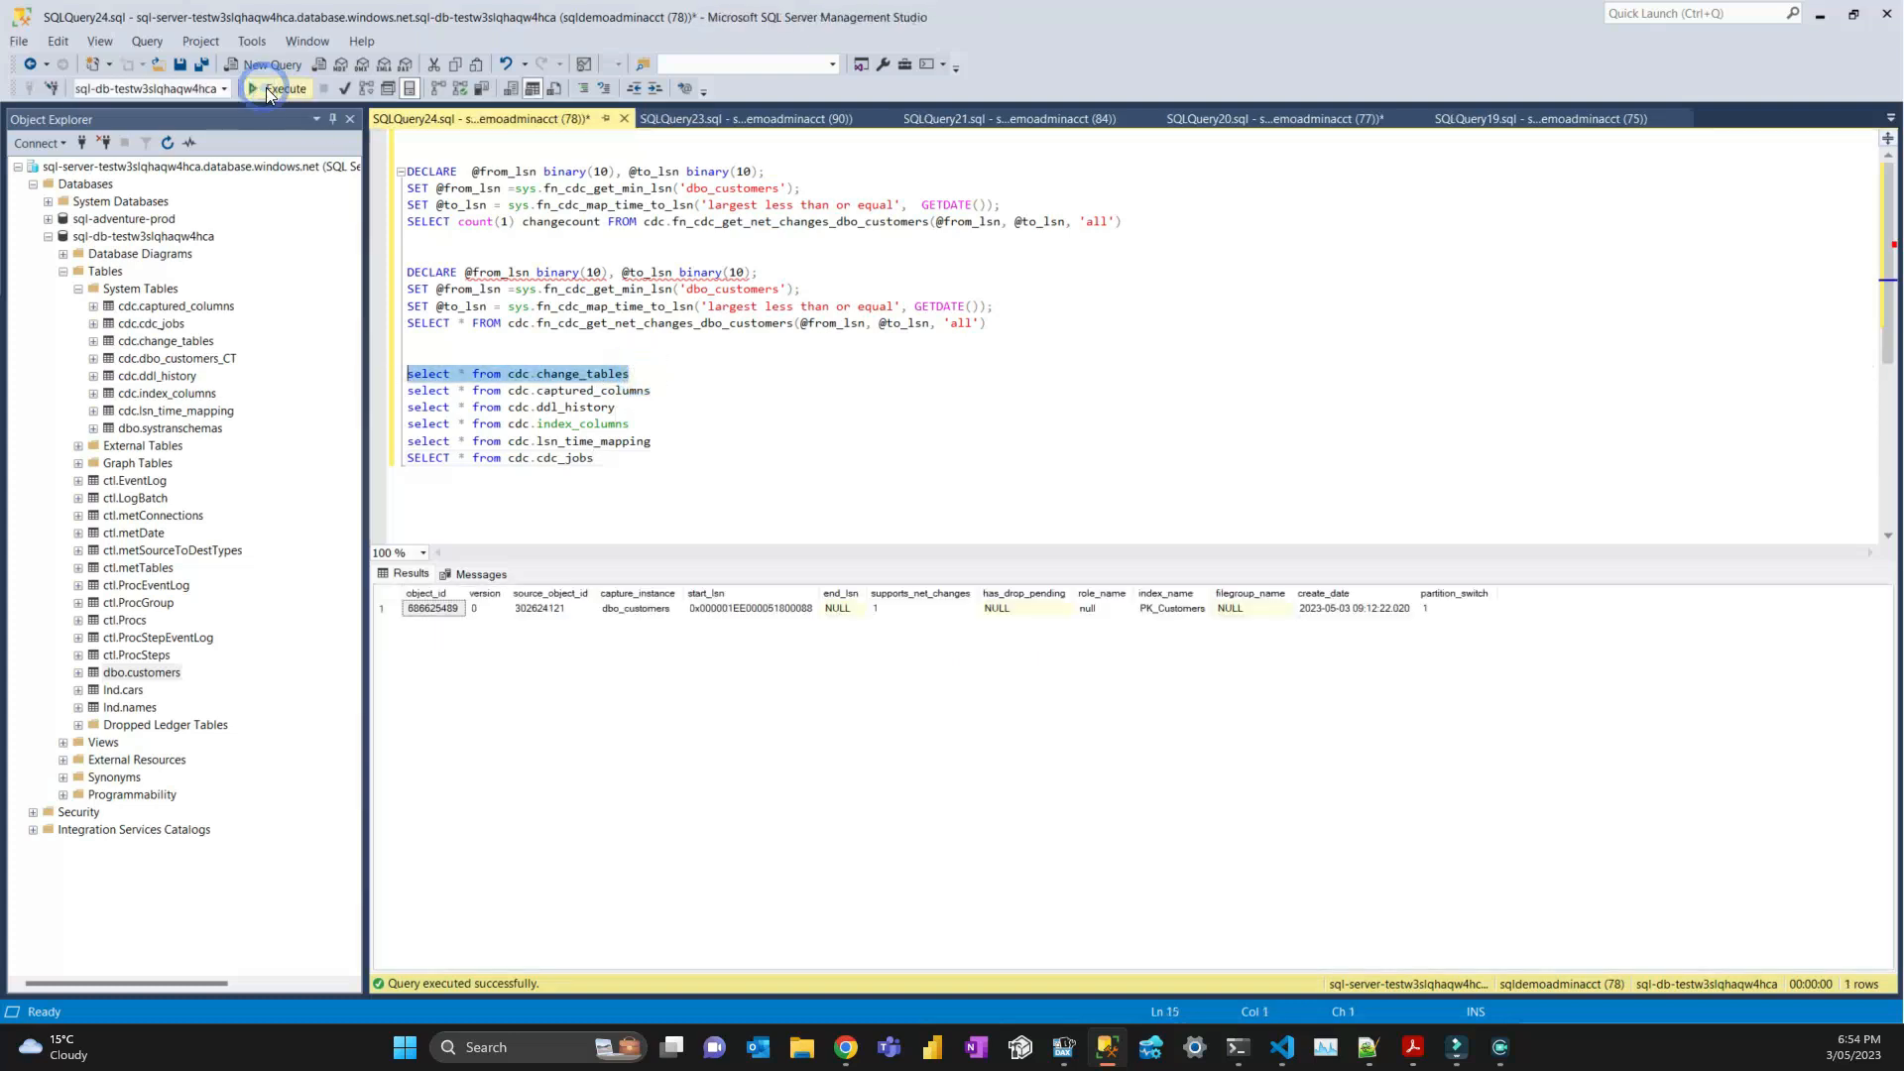
Copy the create_date value of the dbo_customers capture instance from the query results.
click(1354, 608)
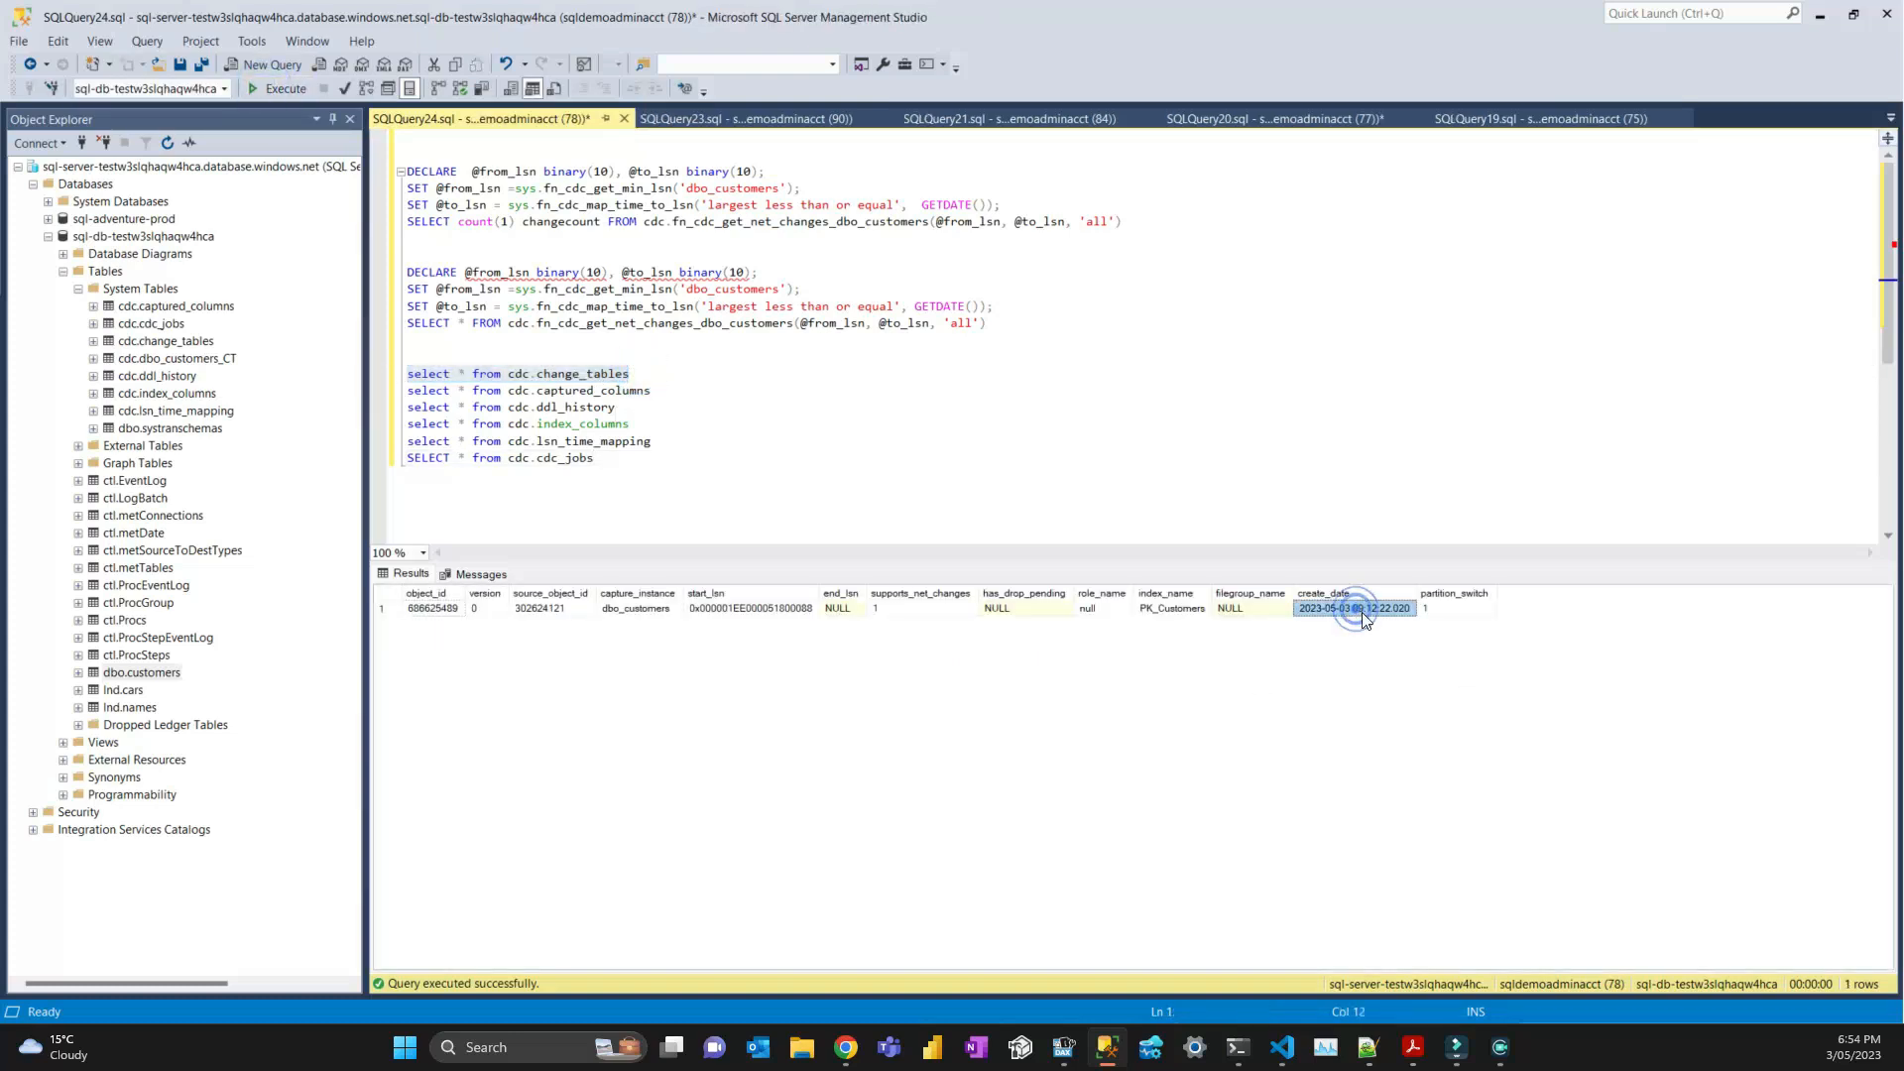
right_click(1387, 612)
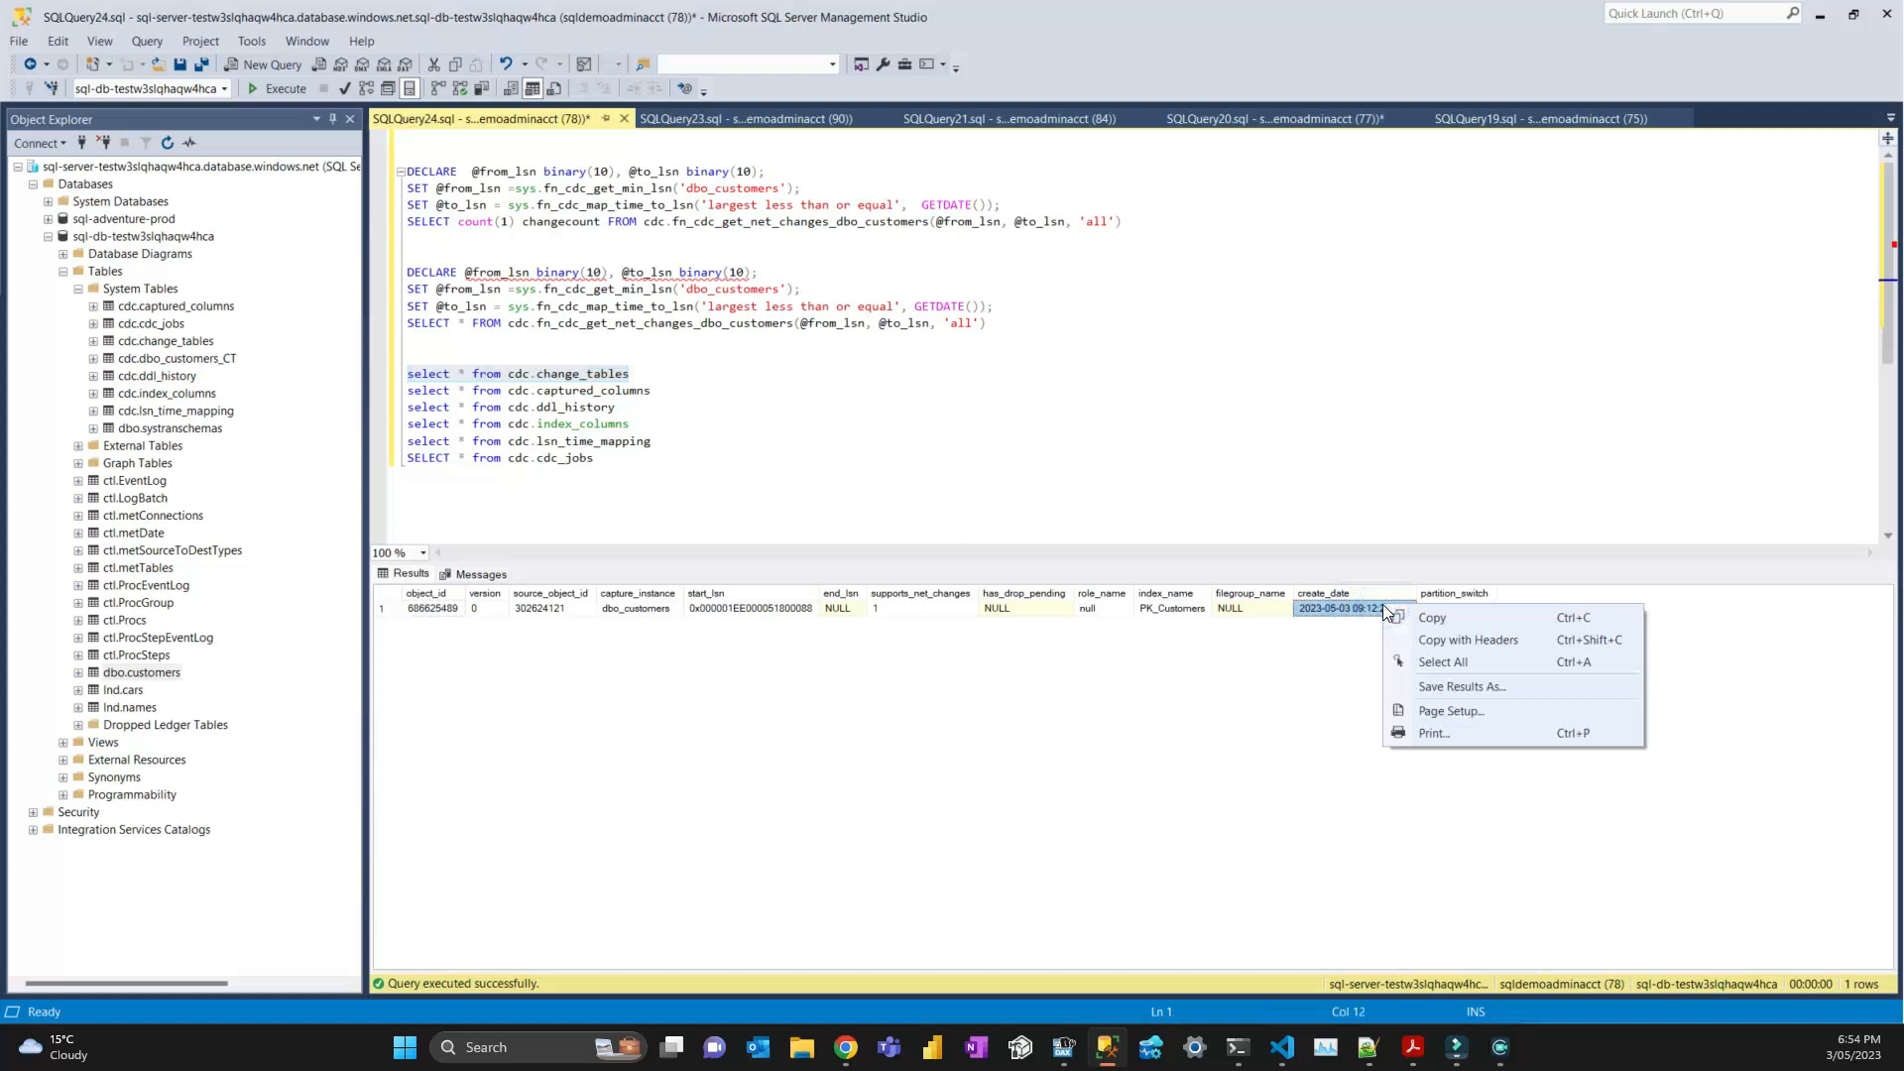
click(1430, 618)
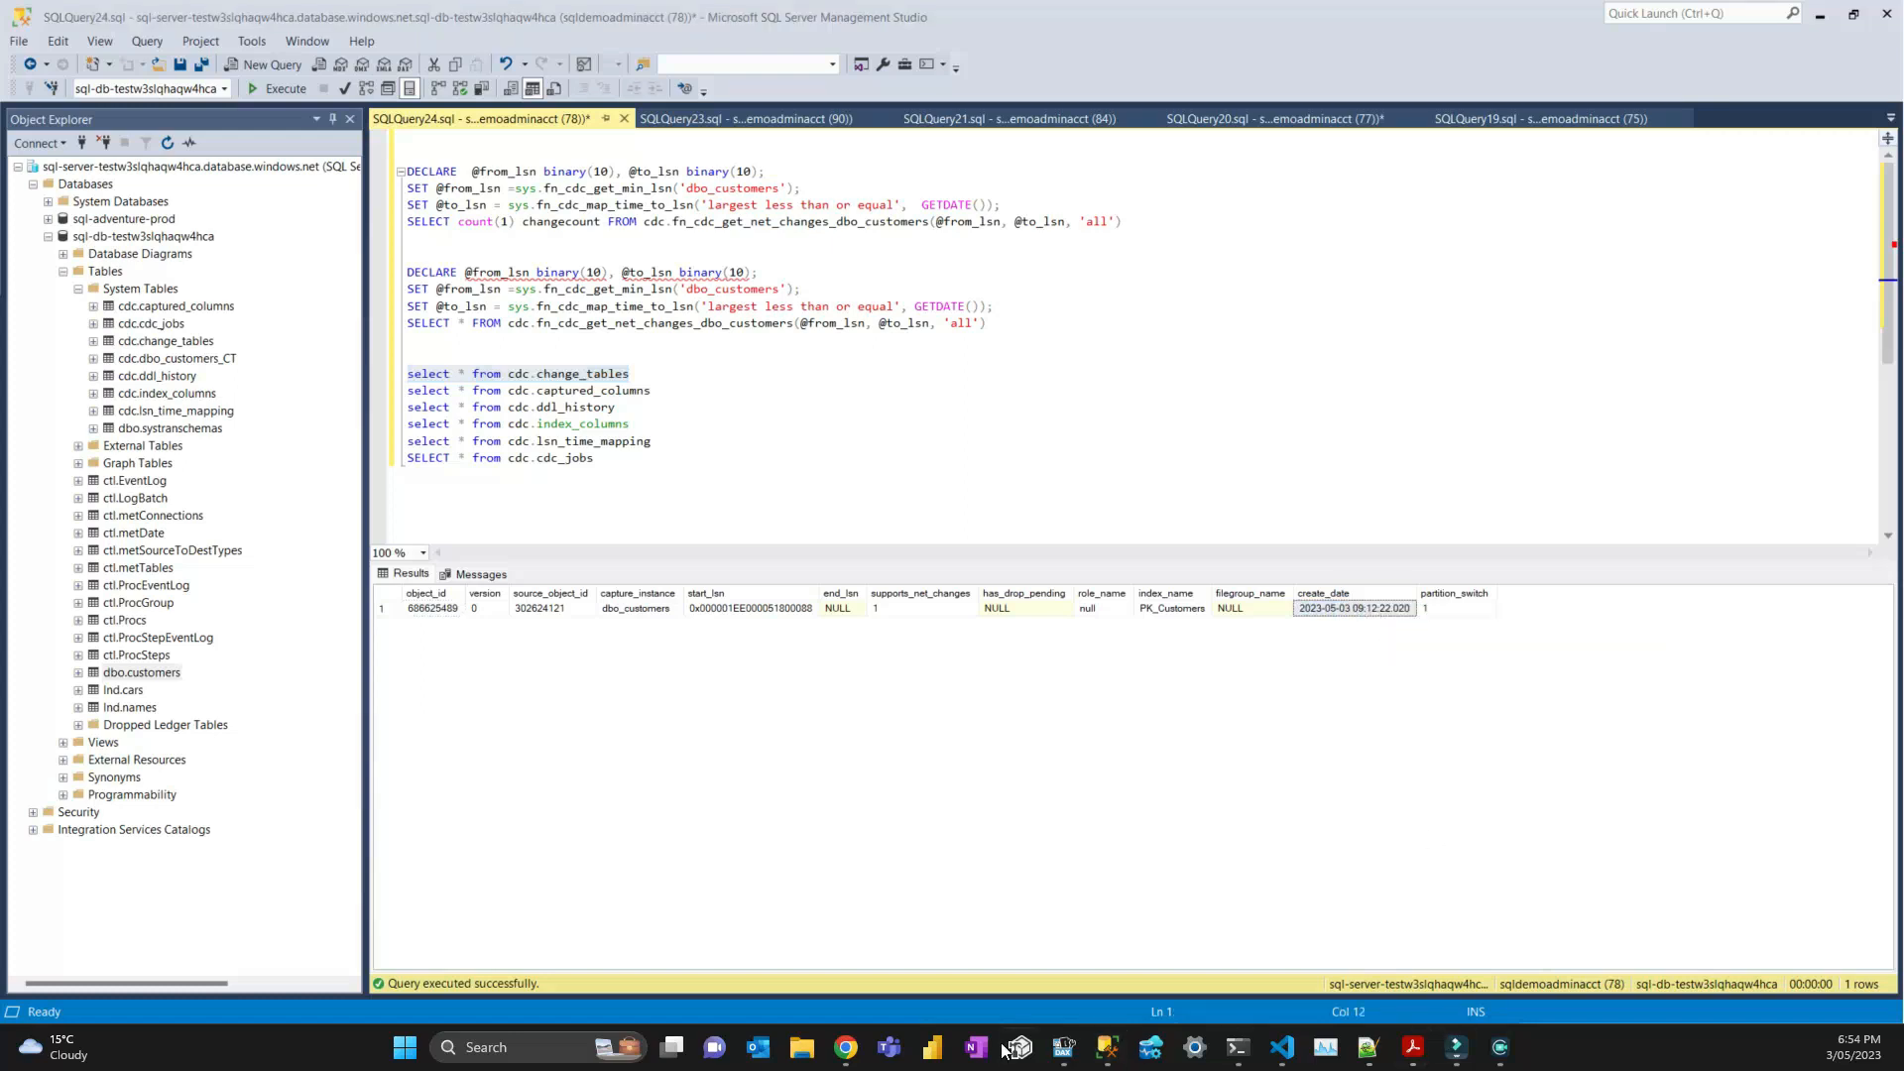
mouse_move(845, 1047)
click(952, 992)
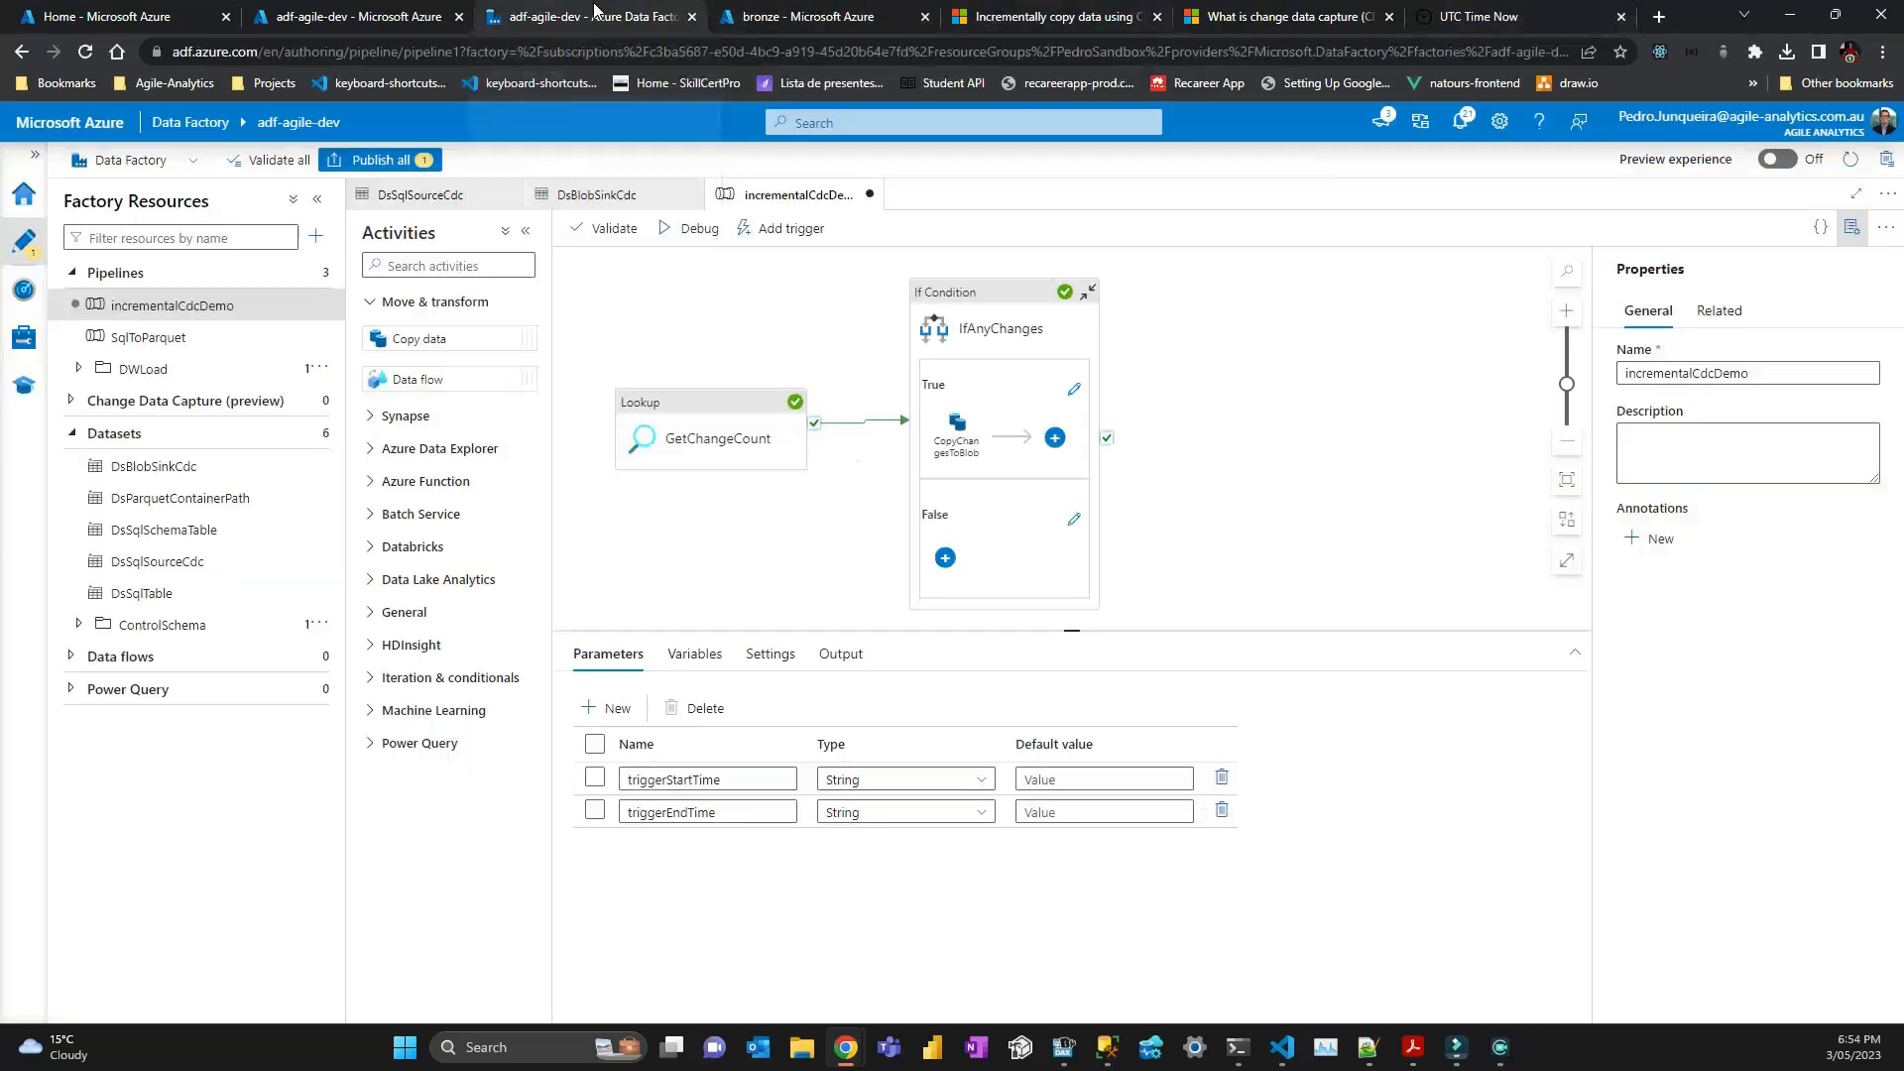
click(590, 16)
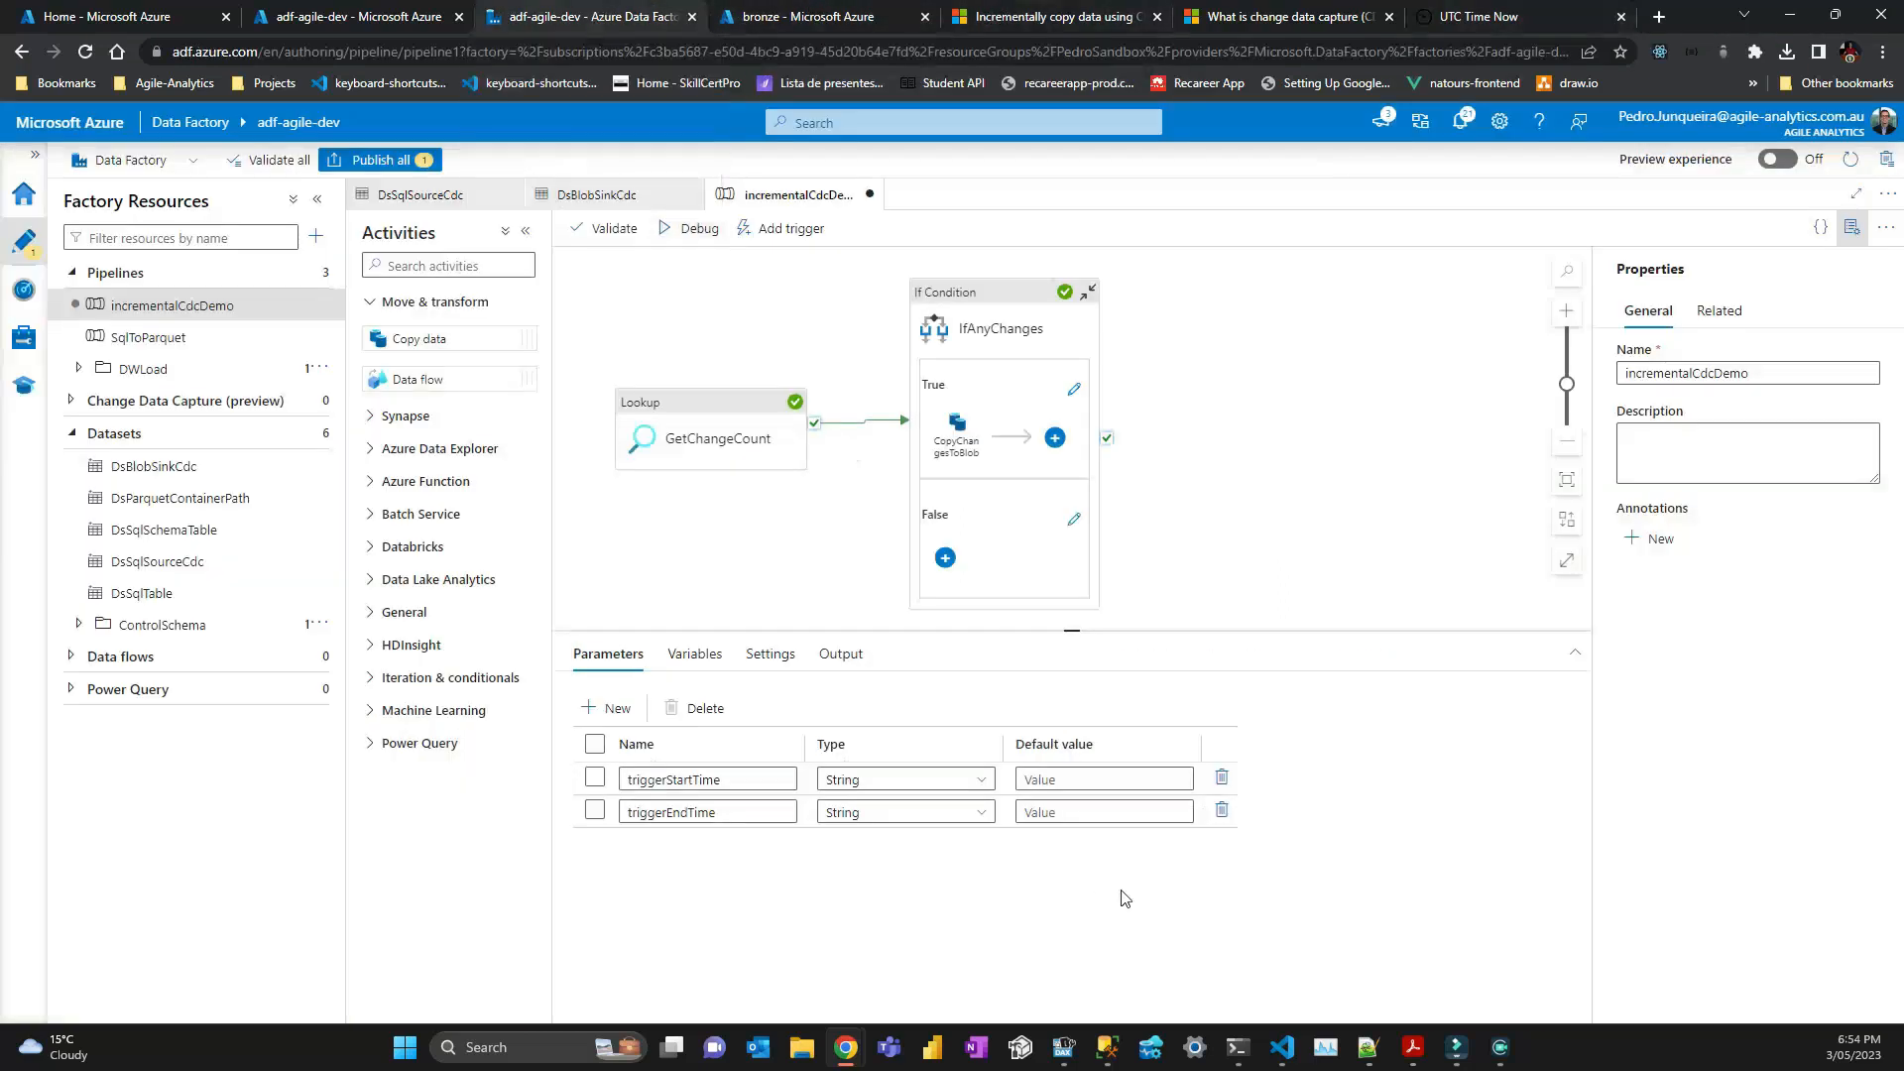
click(1074, 777)
right_click(1072, 778)
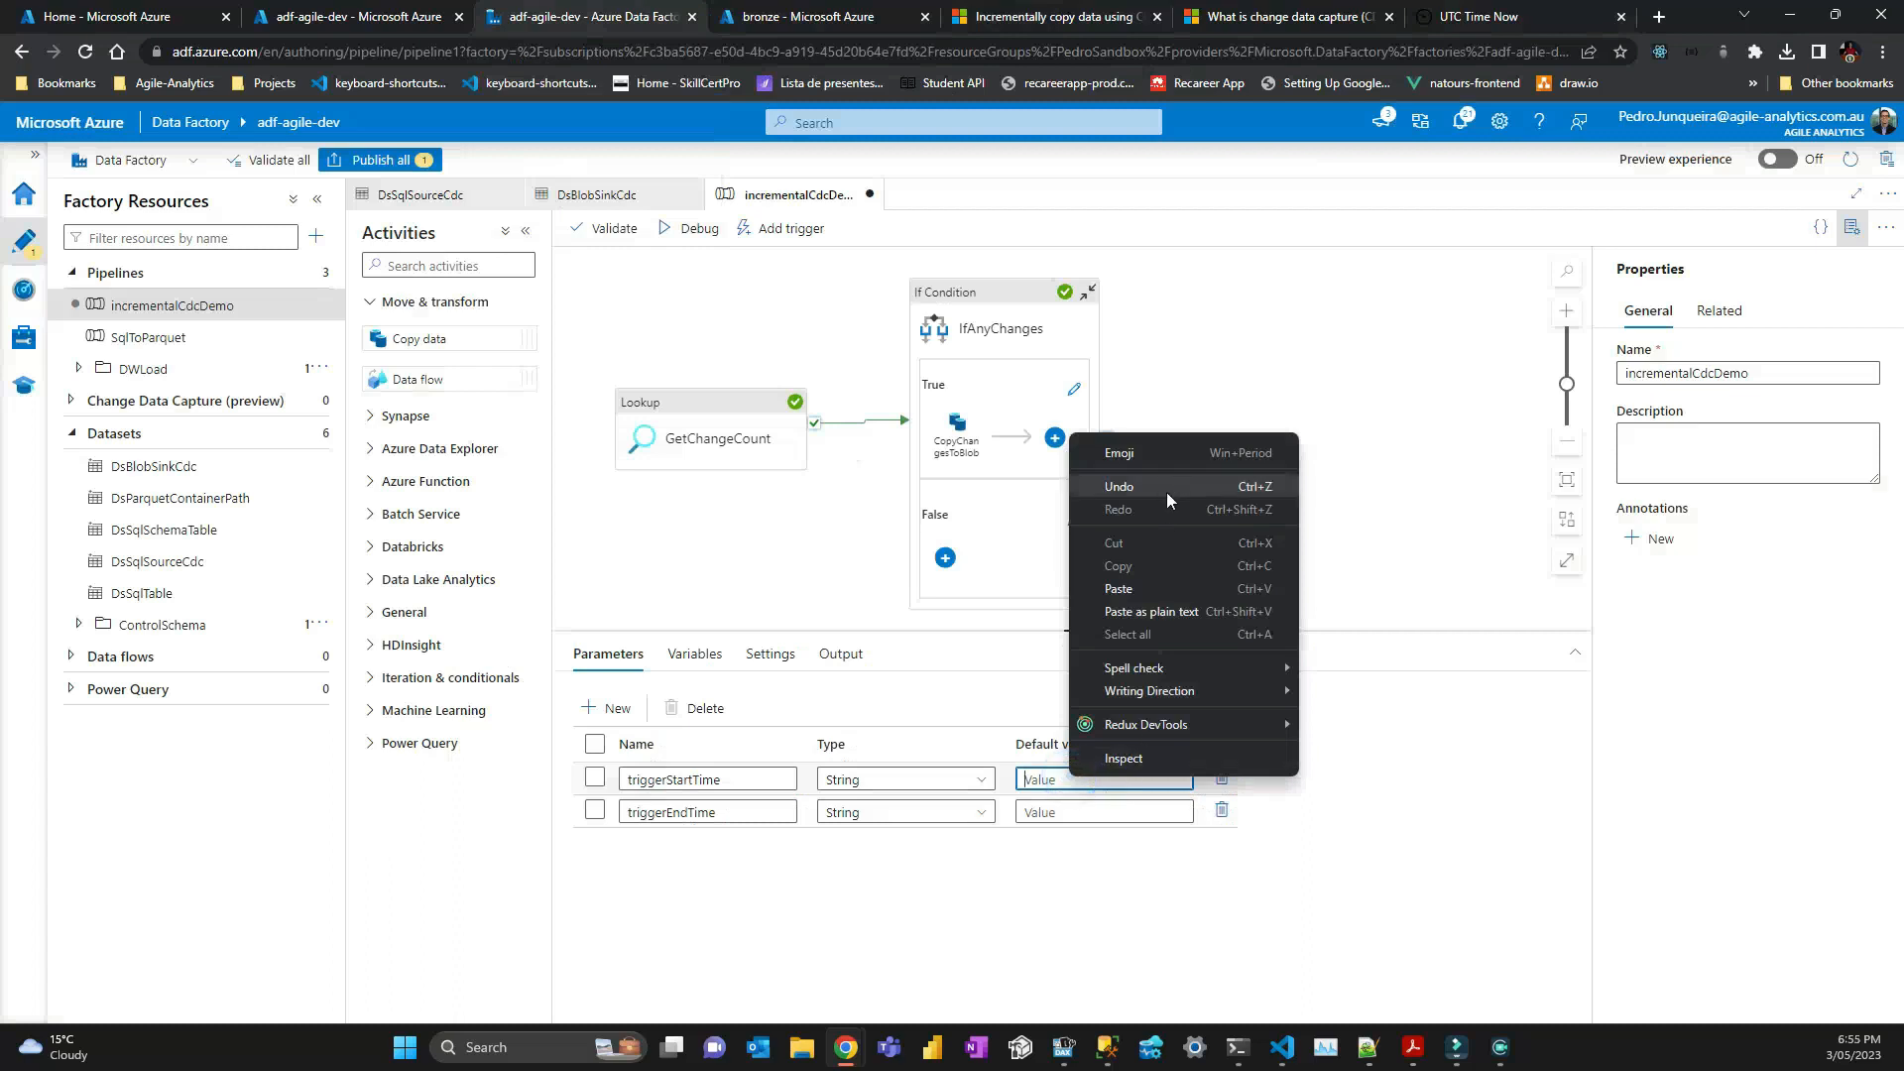
click(1174, 593)
click(1155, 812)
right_click(1160, 809)
click(1239, 621)
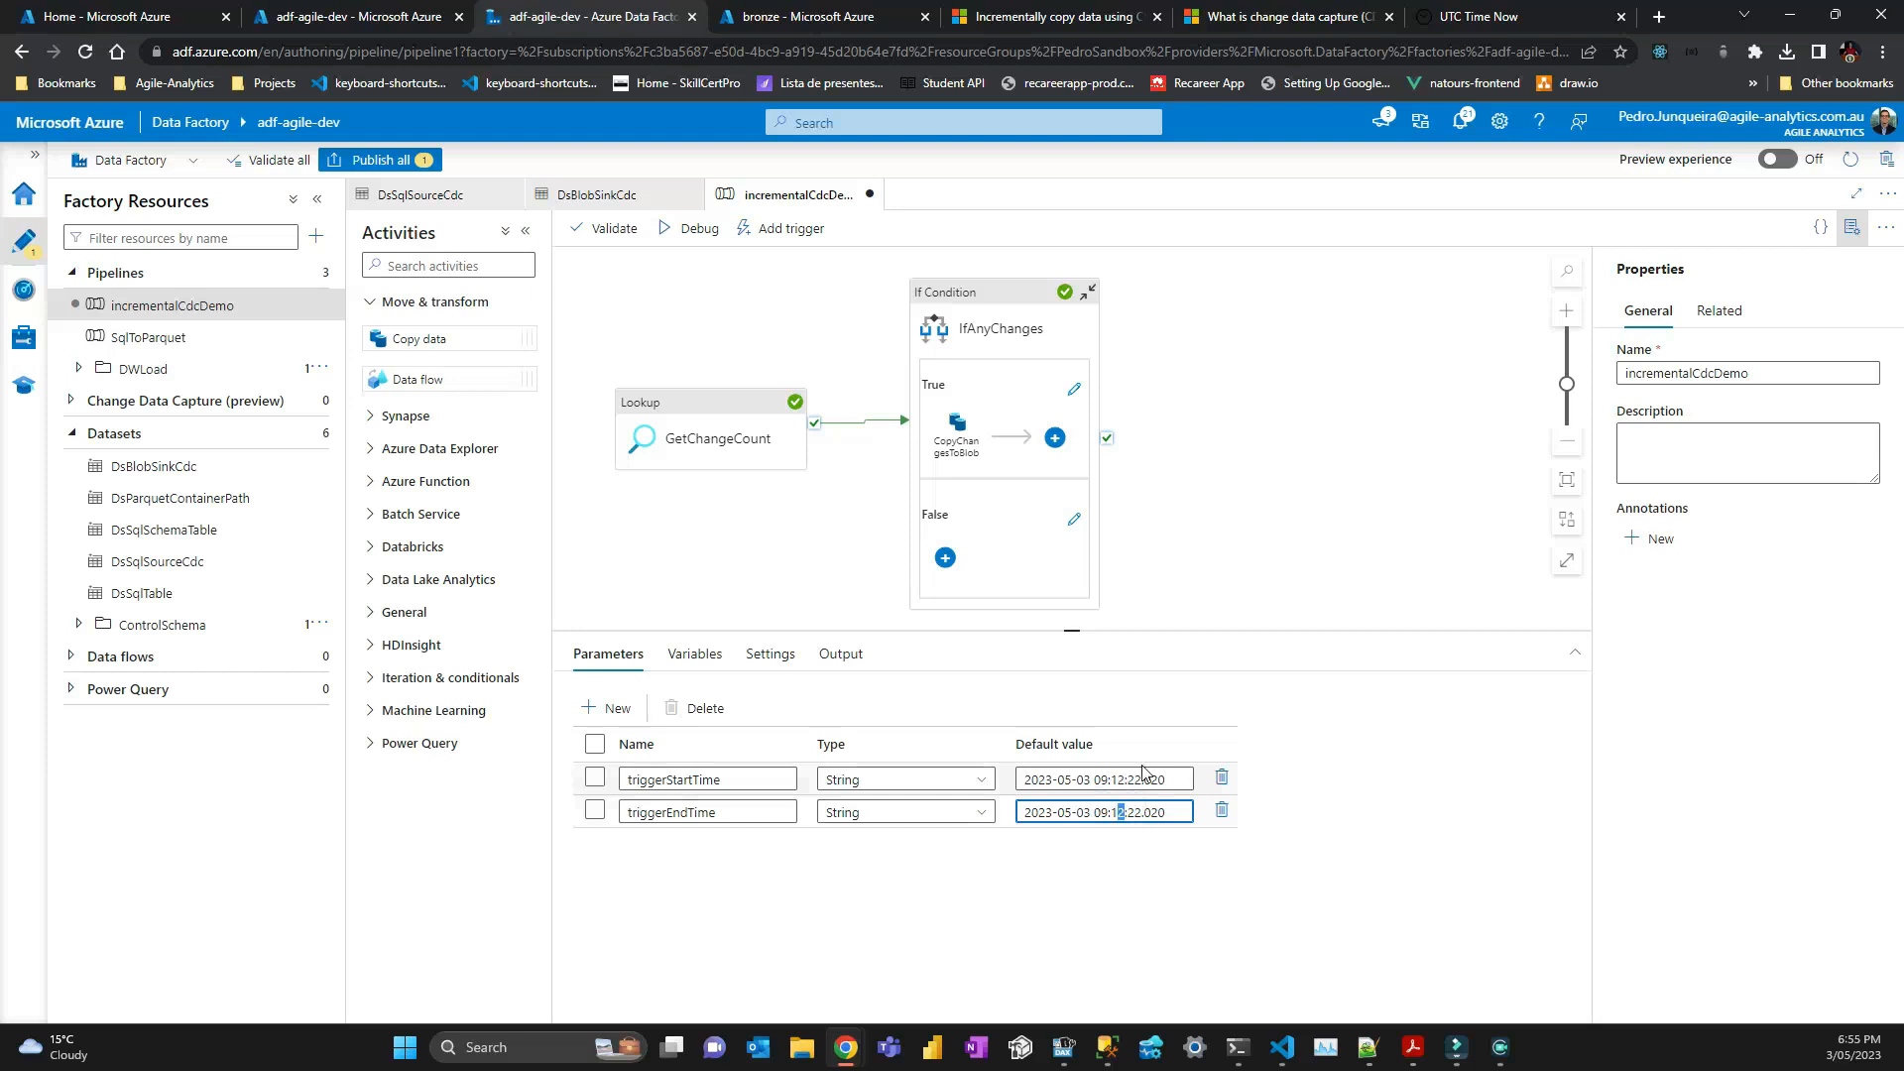
drag(1165, 780, 978, 755)
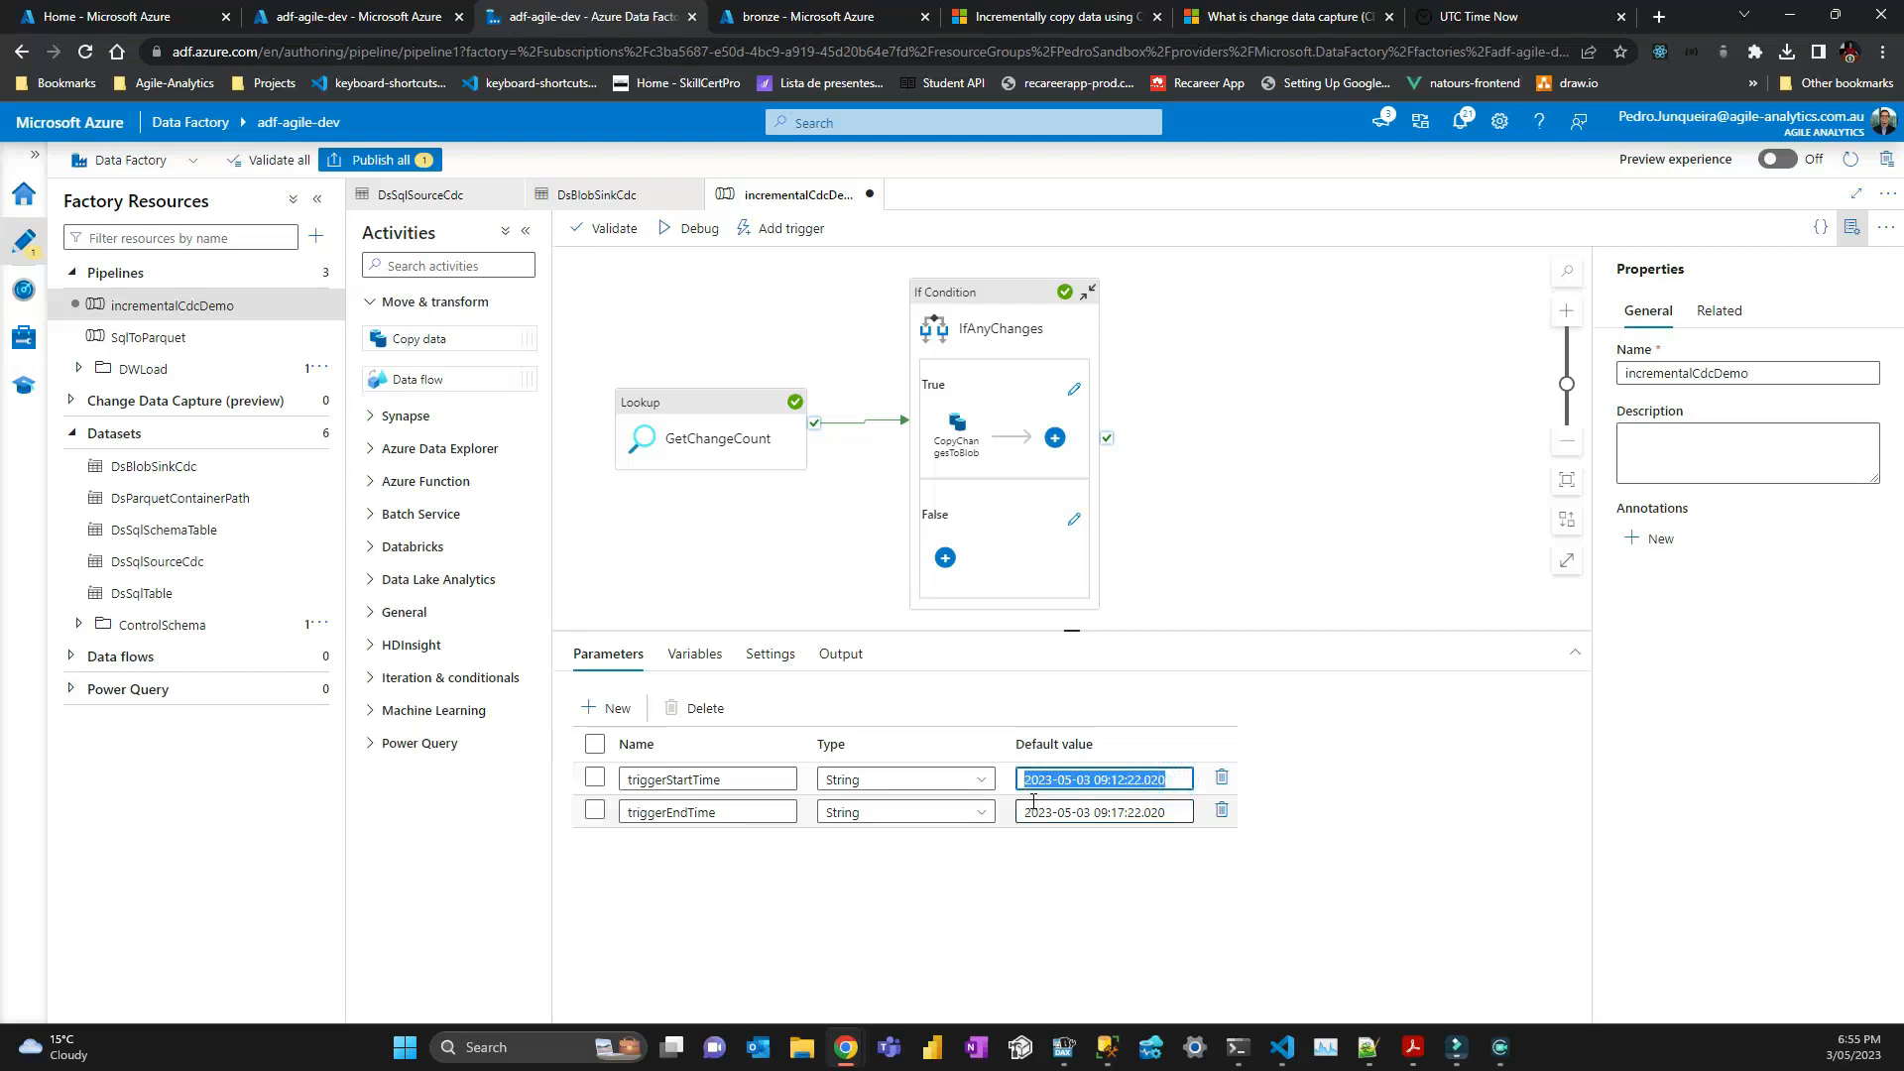
click(1281, 1047)
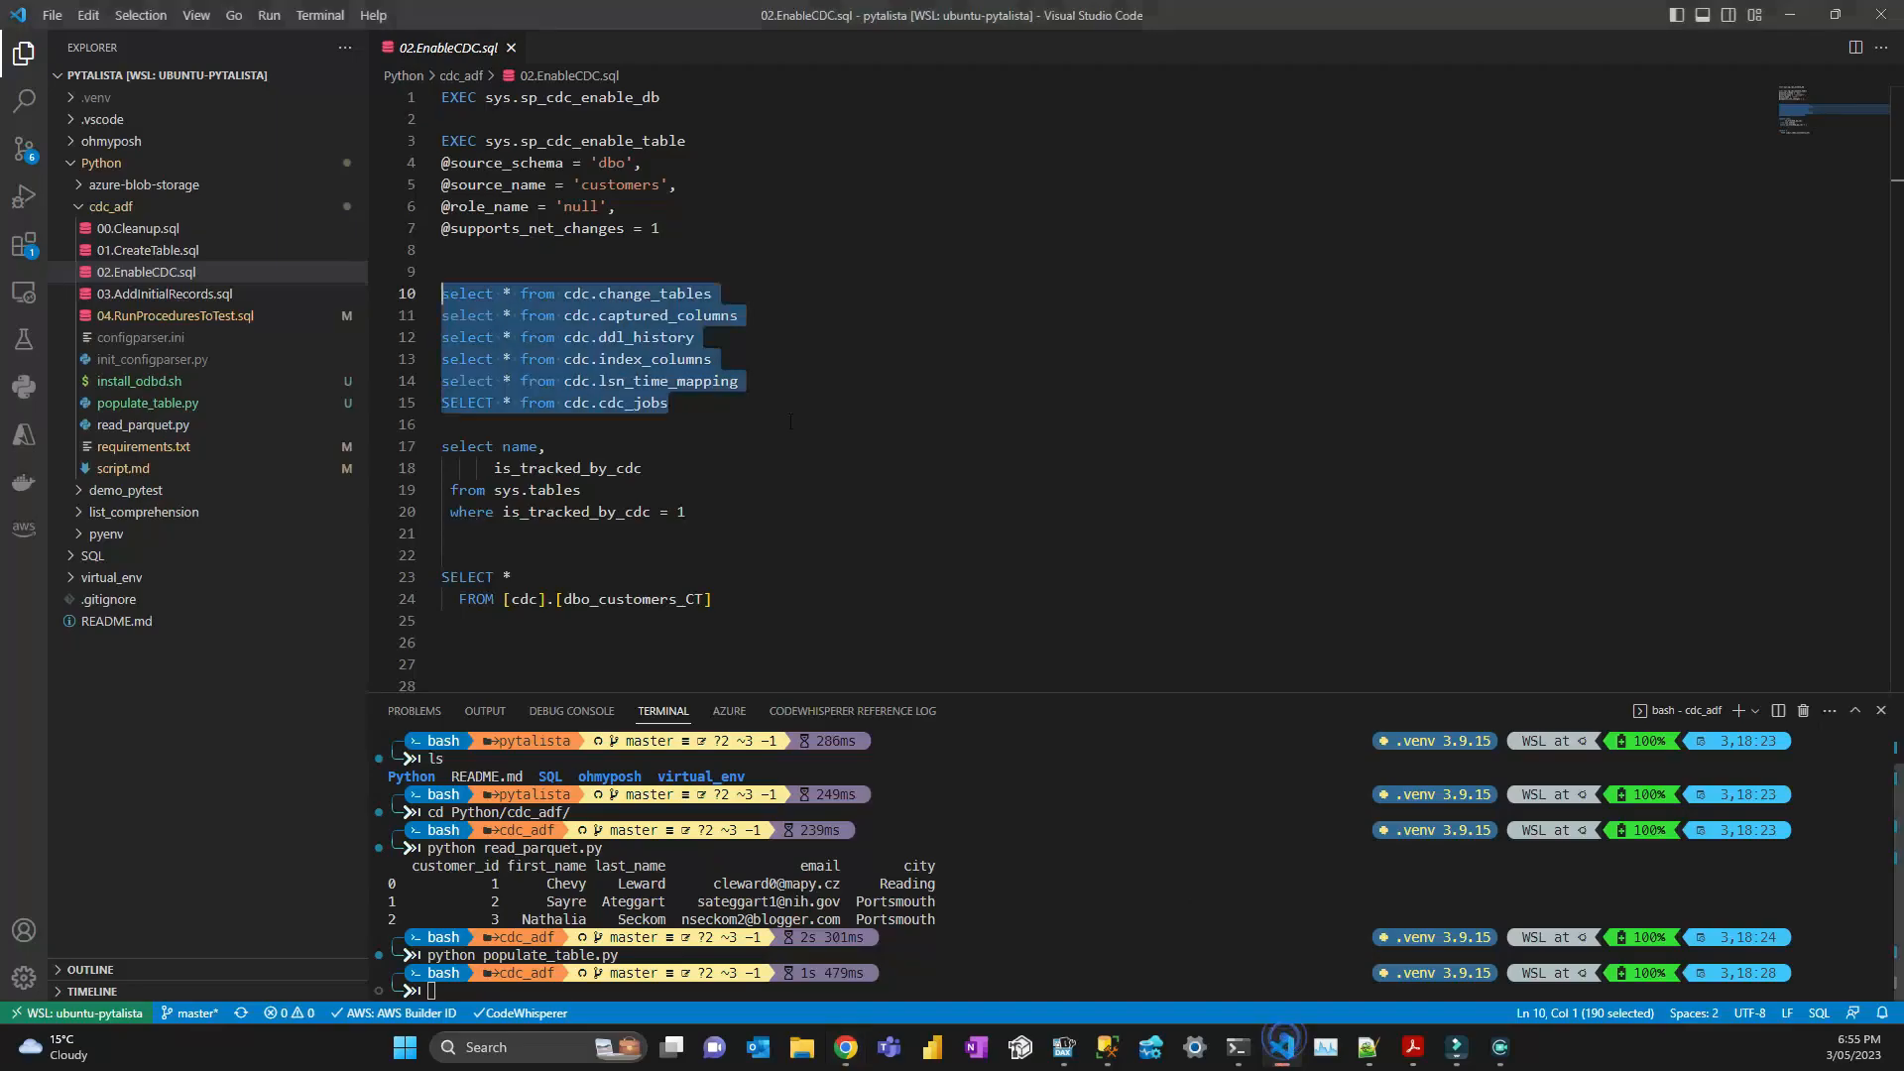
click(198, 315)
drag(1284, 374, 442, 250)
key(ctrl+c)
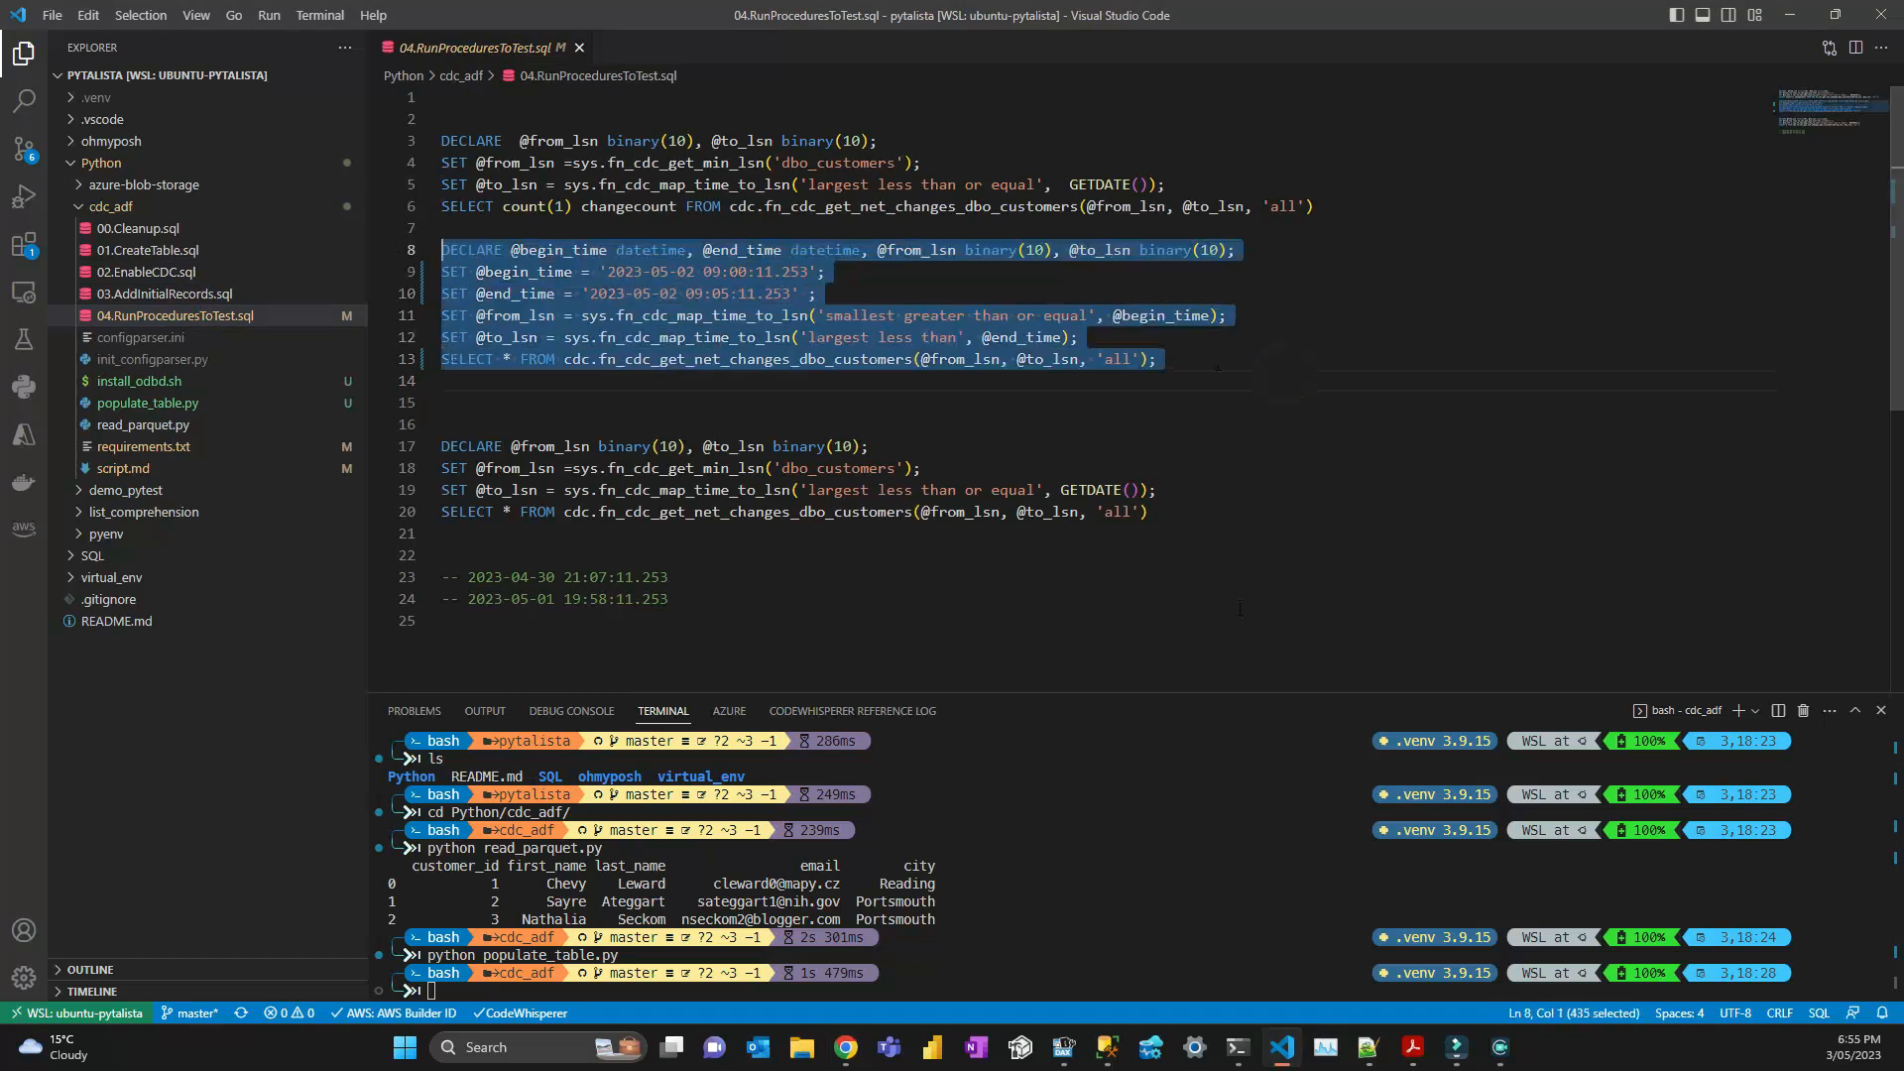
click(1108, 1047)
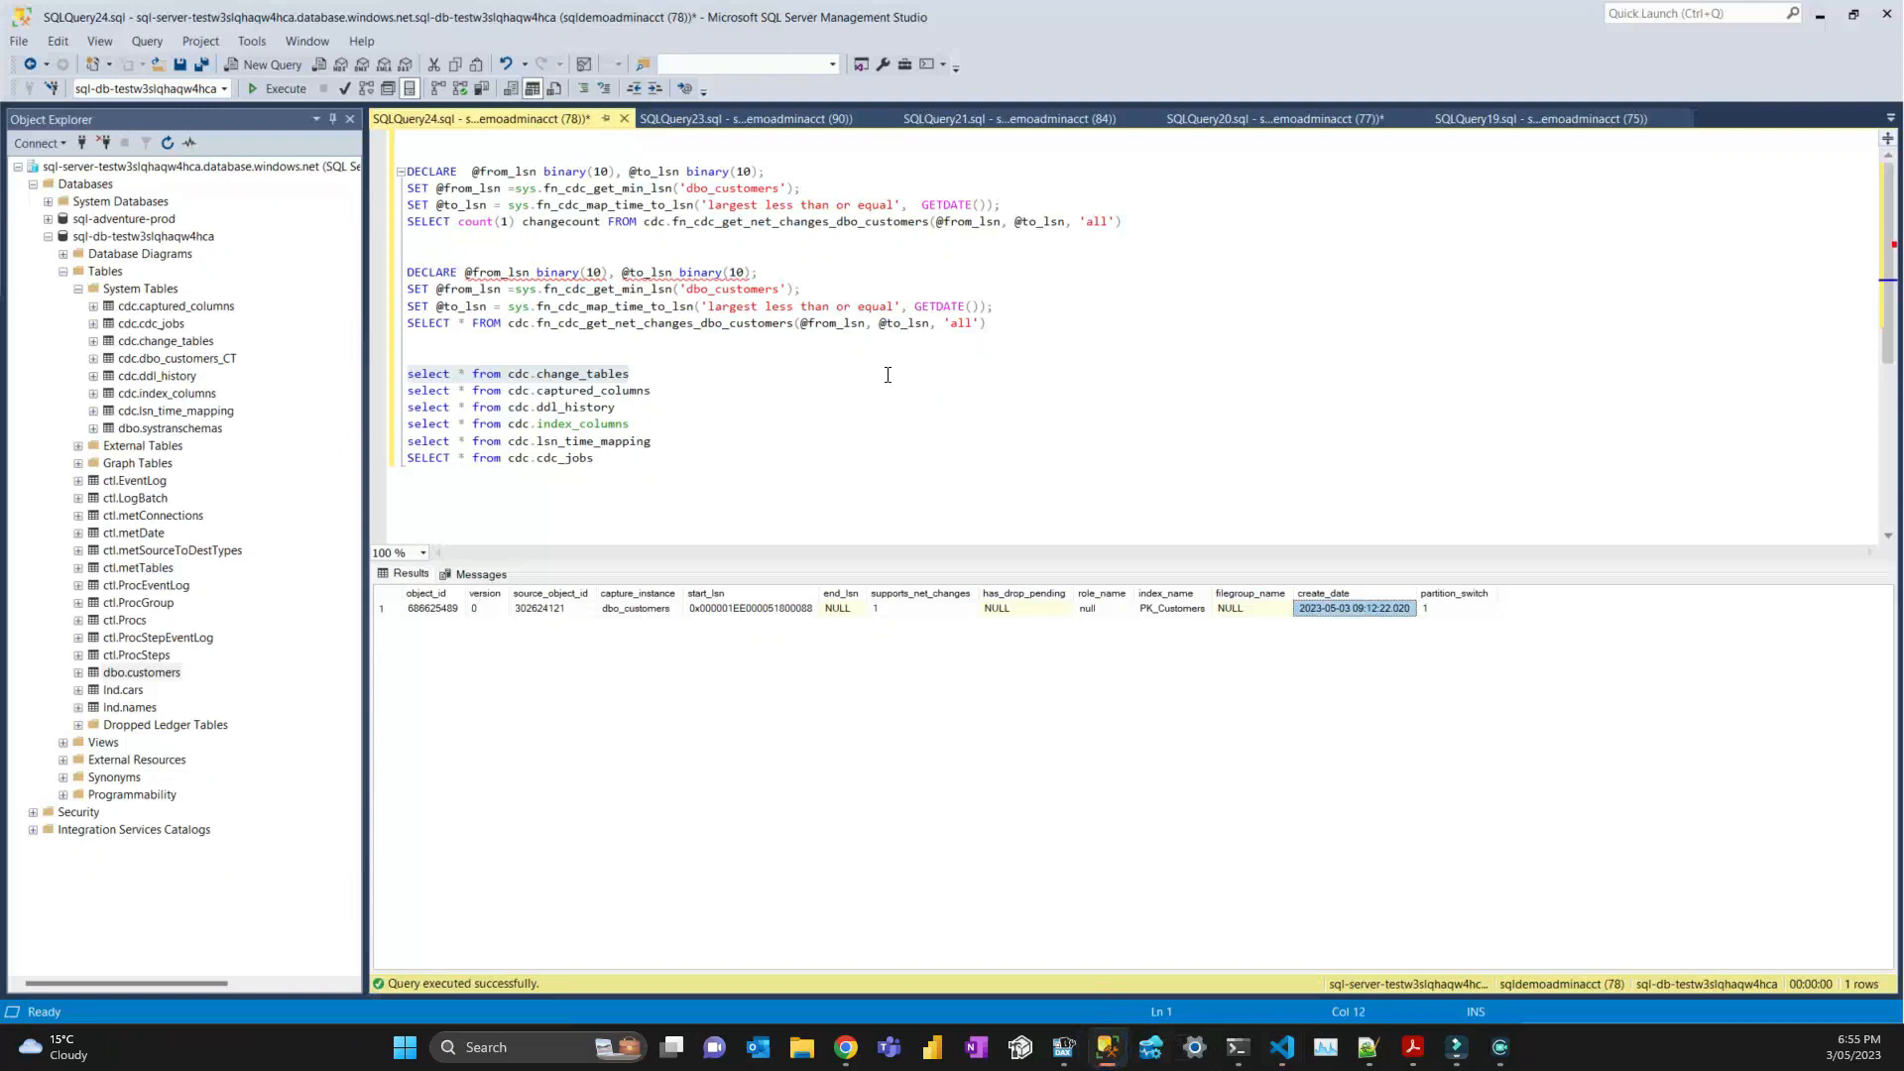
click(277, 87)
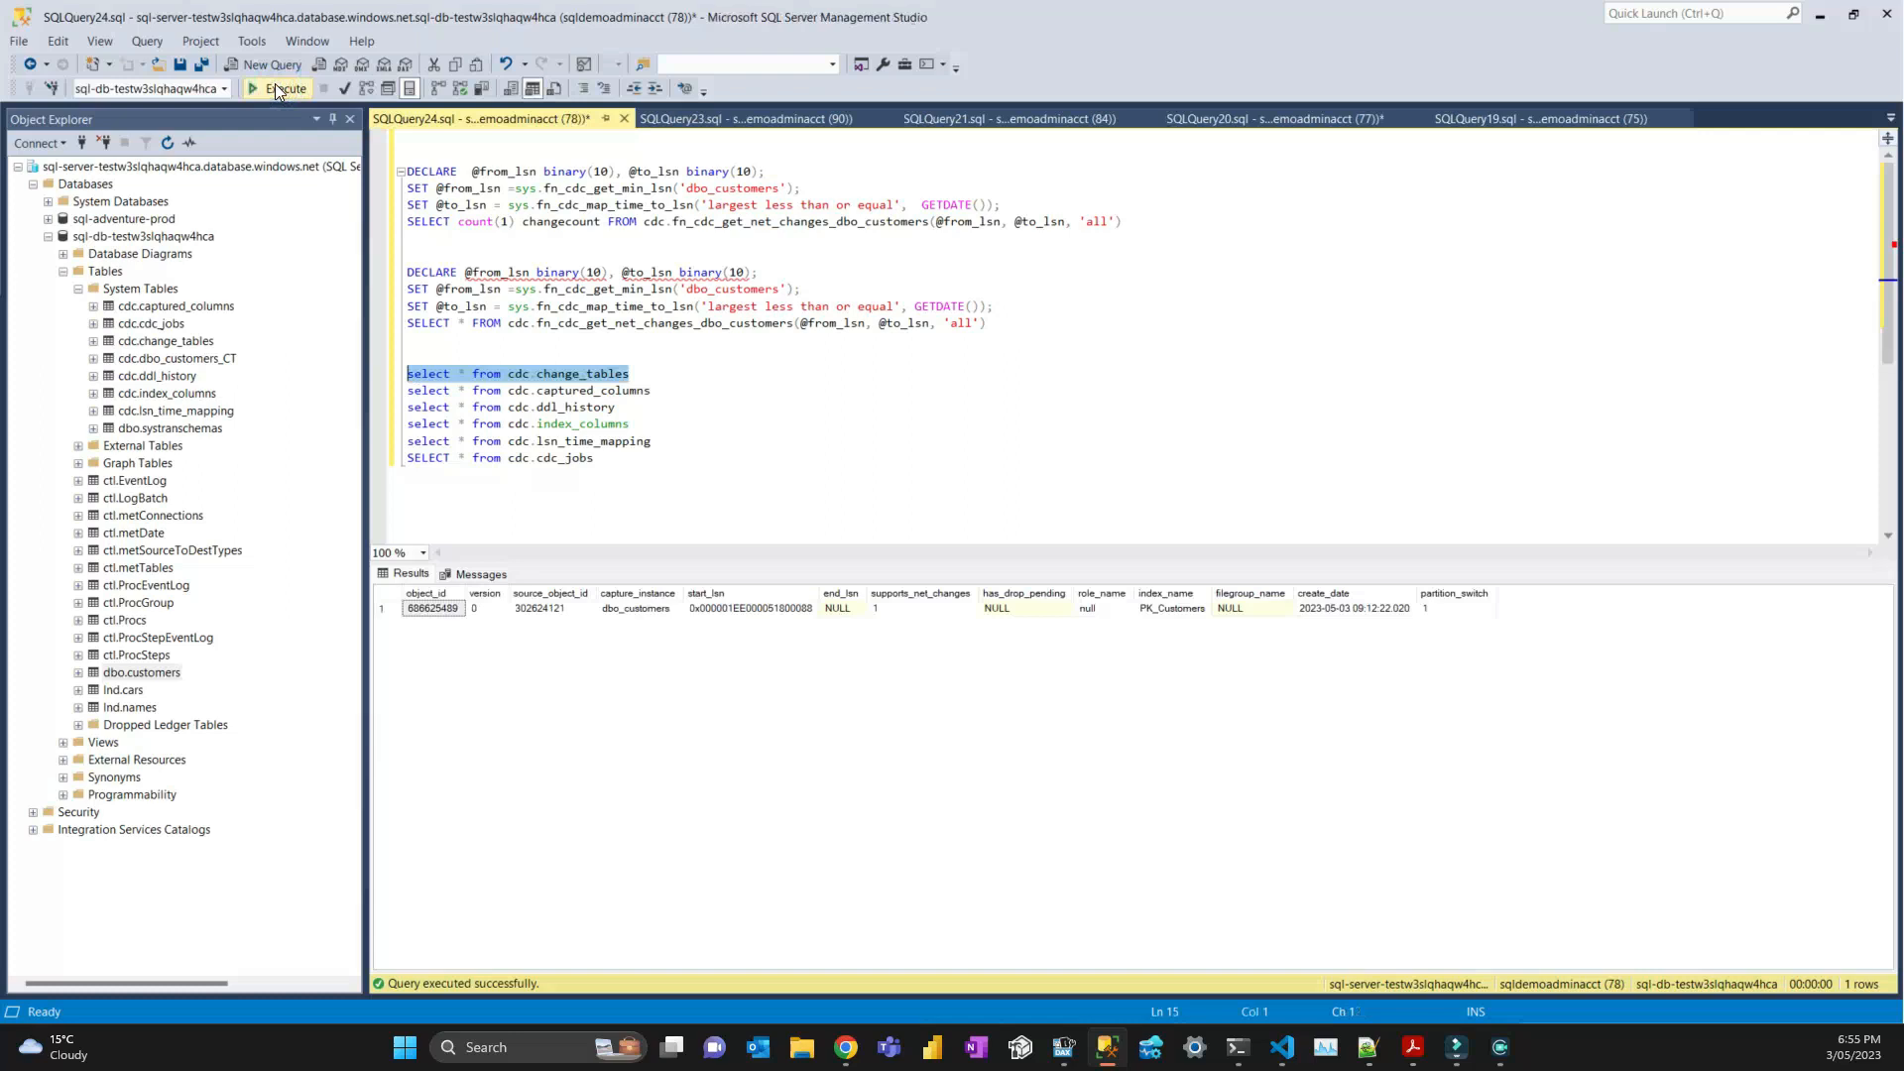
click(260, 64)
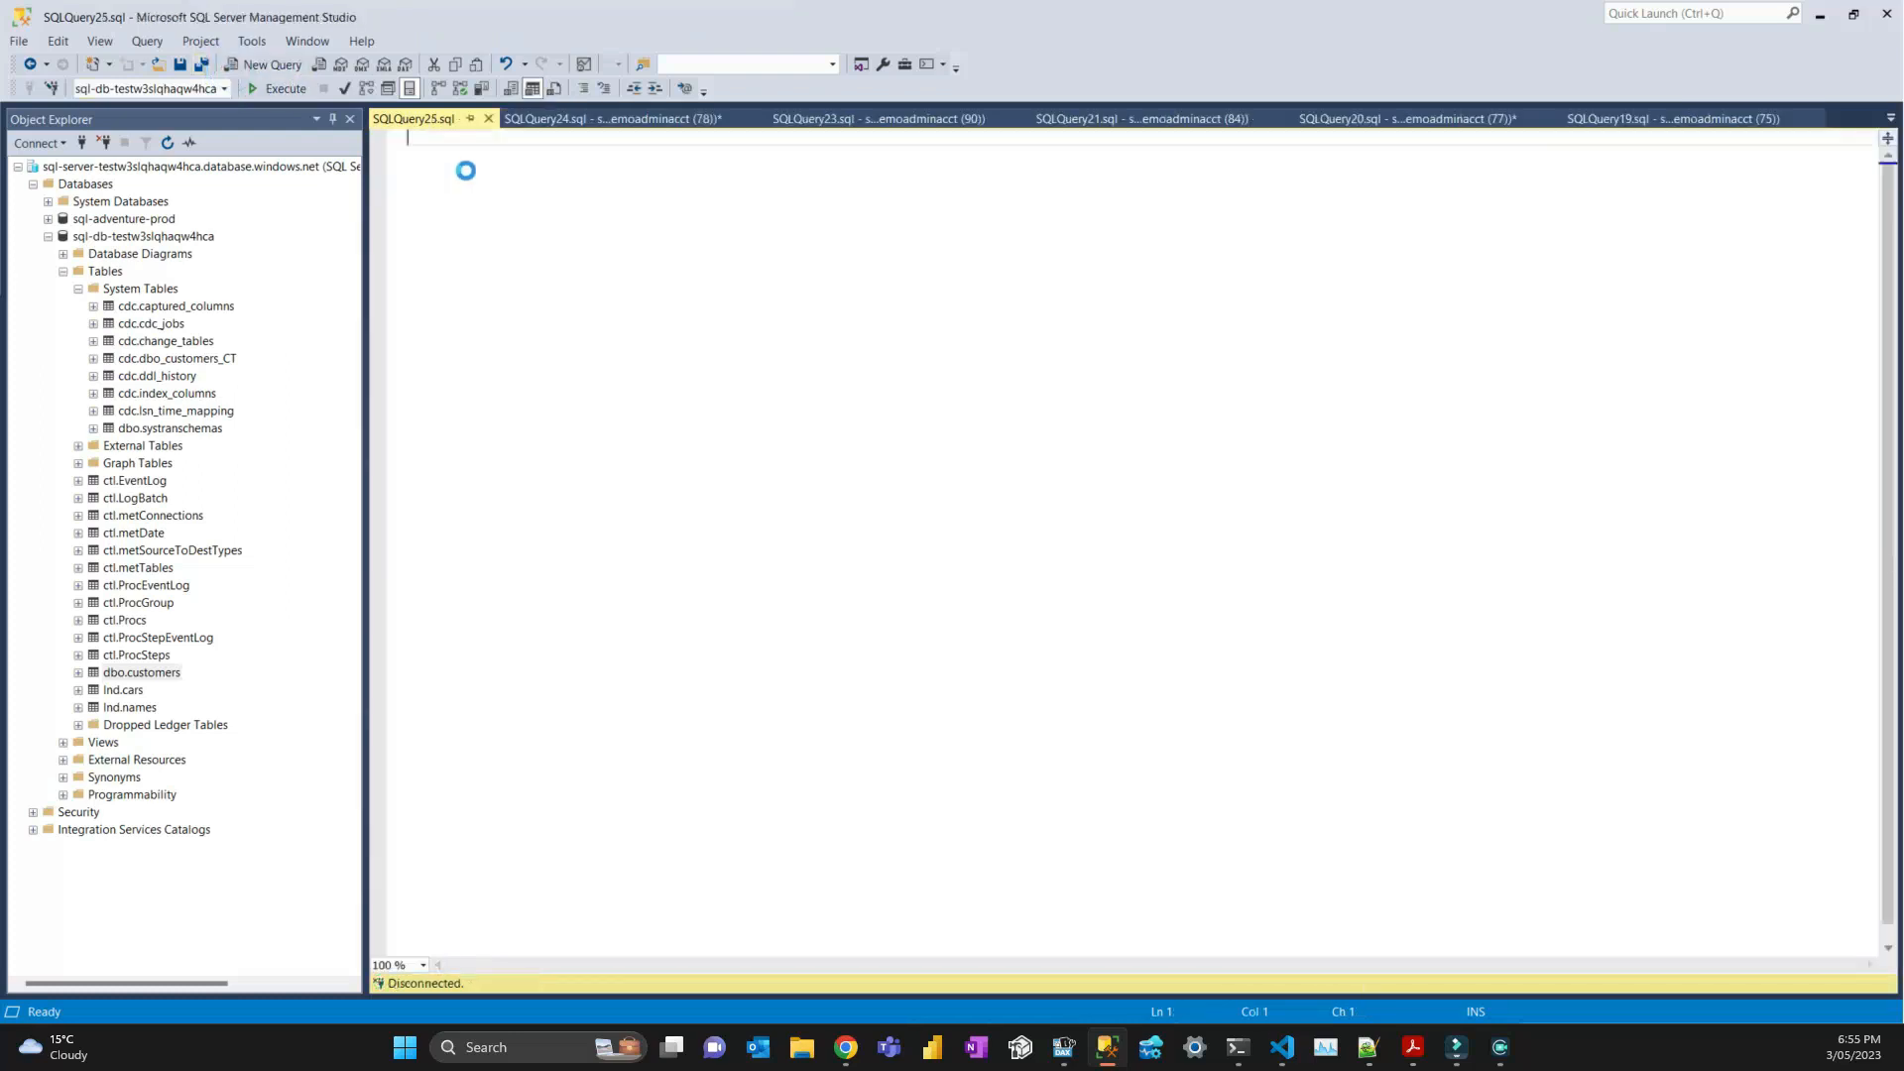
key(ctrl+v)
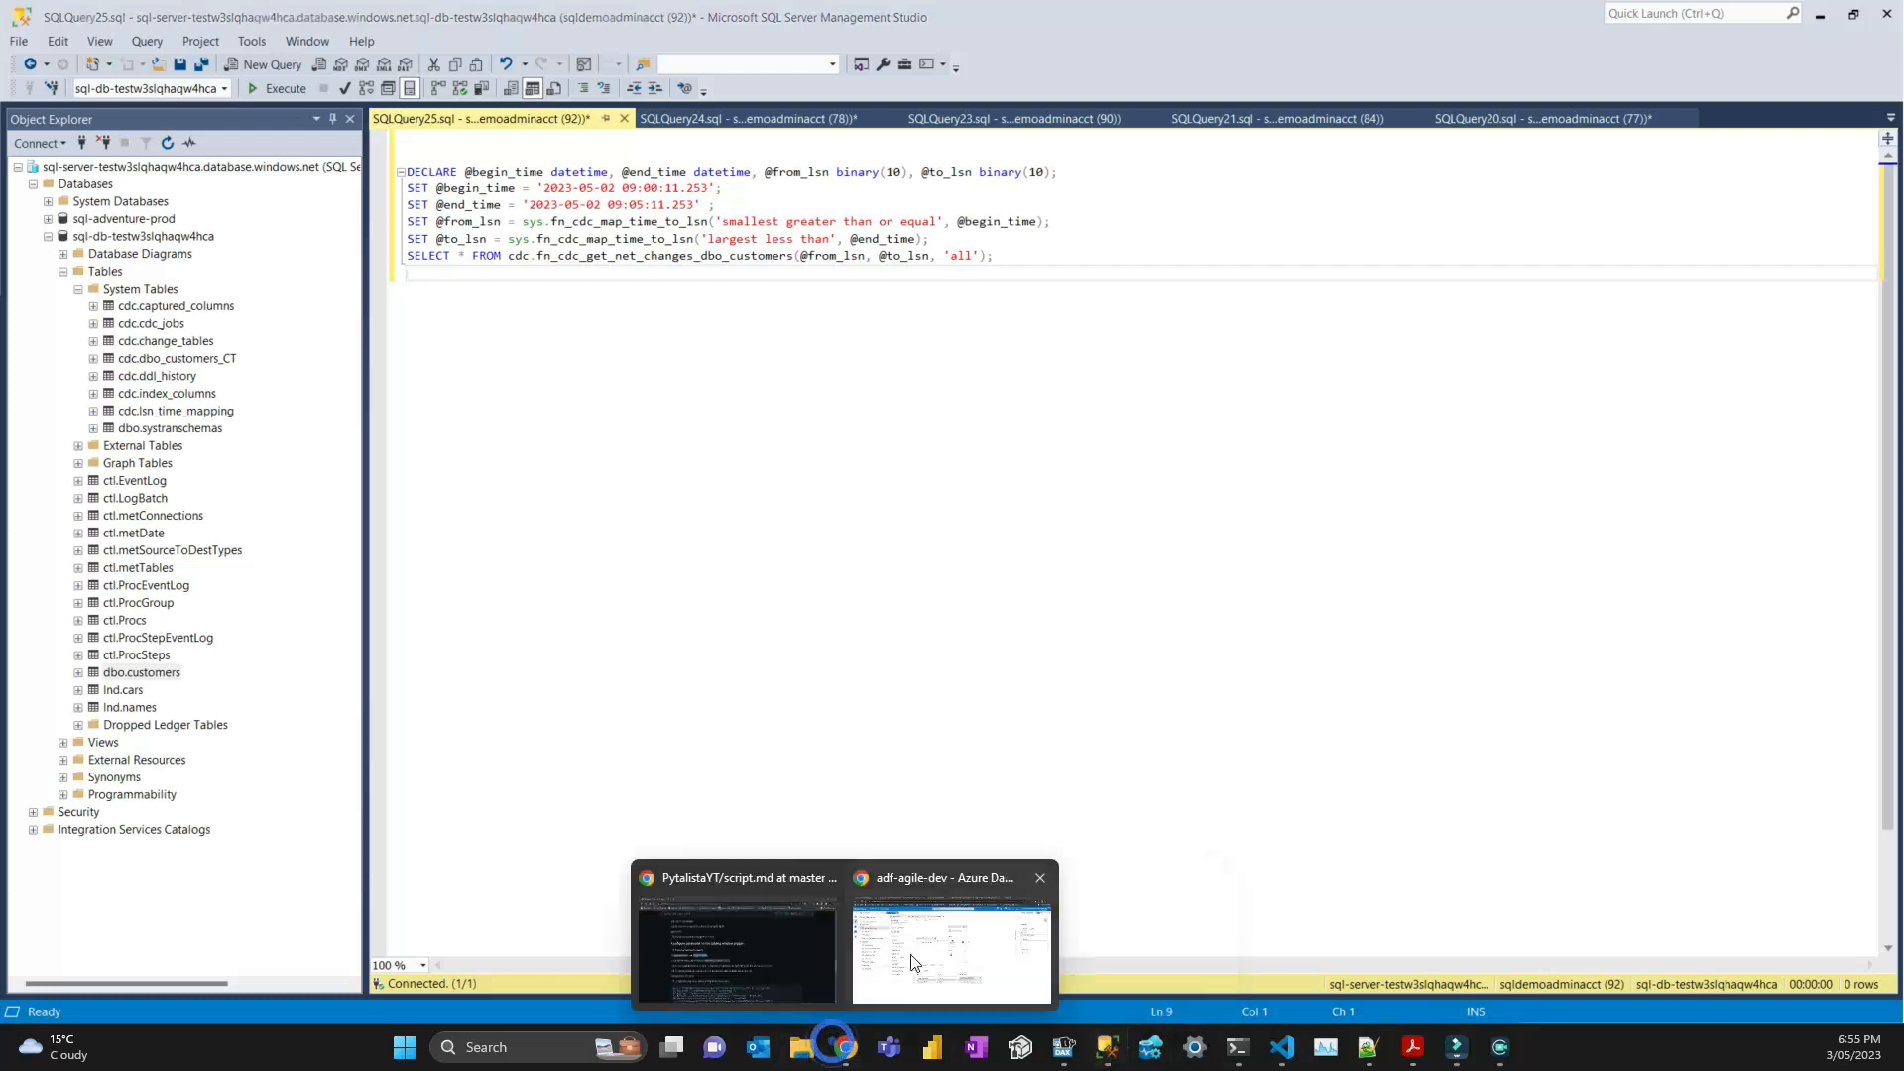
click(957, 917)
drag(1187, 781, 942, 782)
key(ctrl+c)
key(alt+Tab)
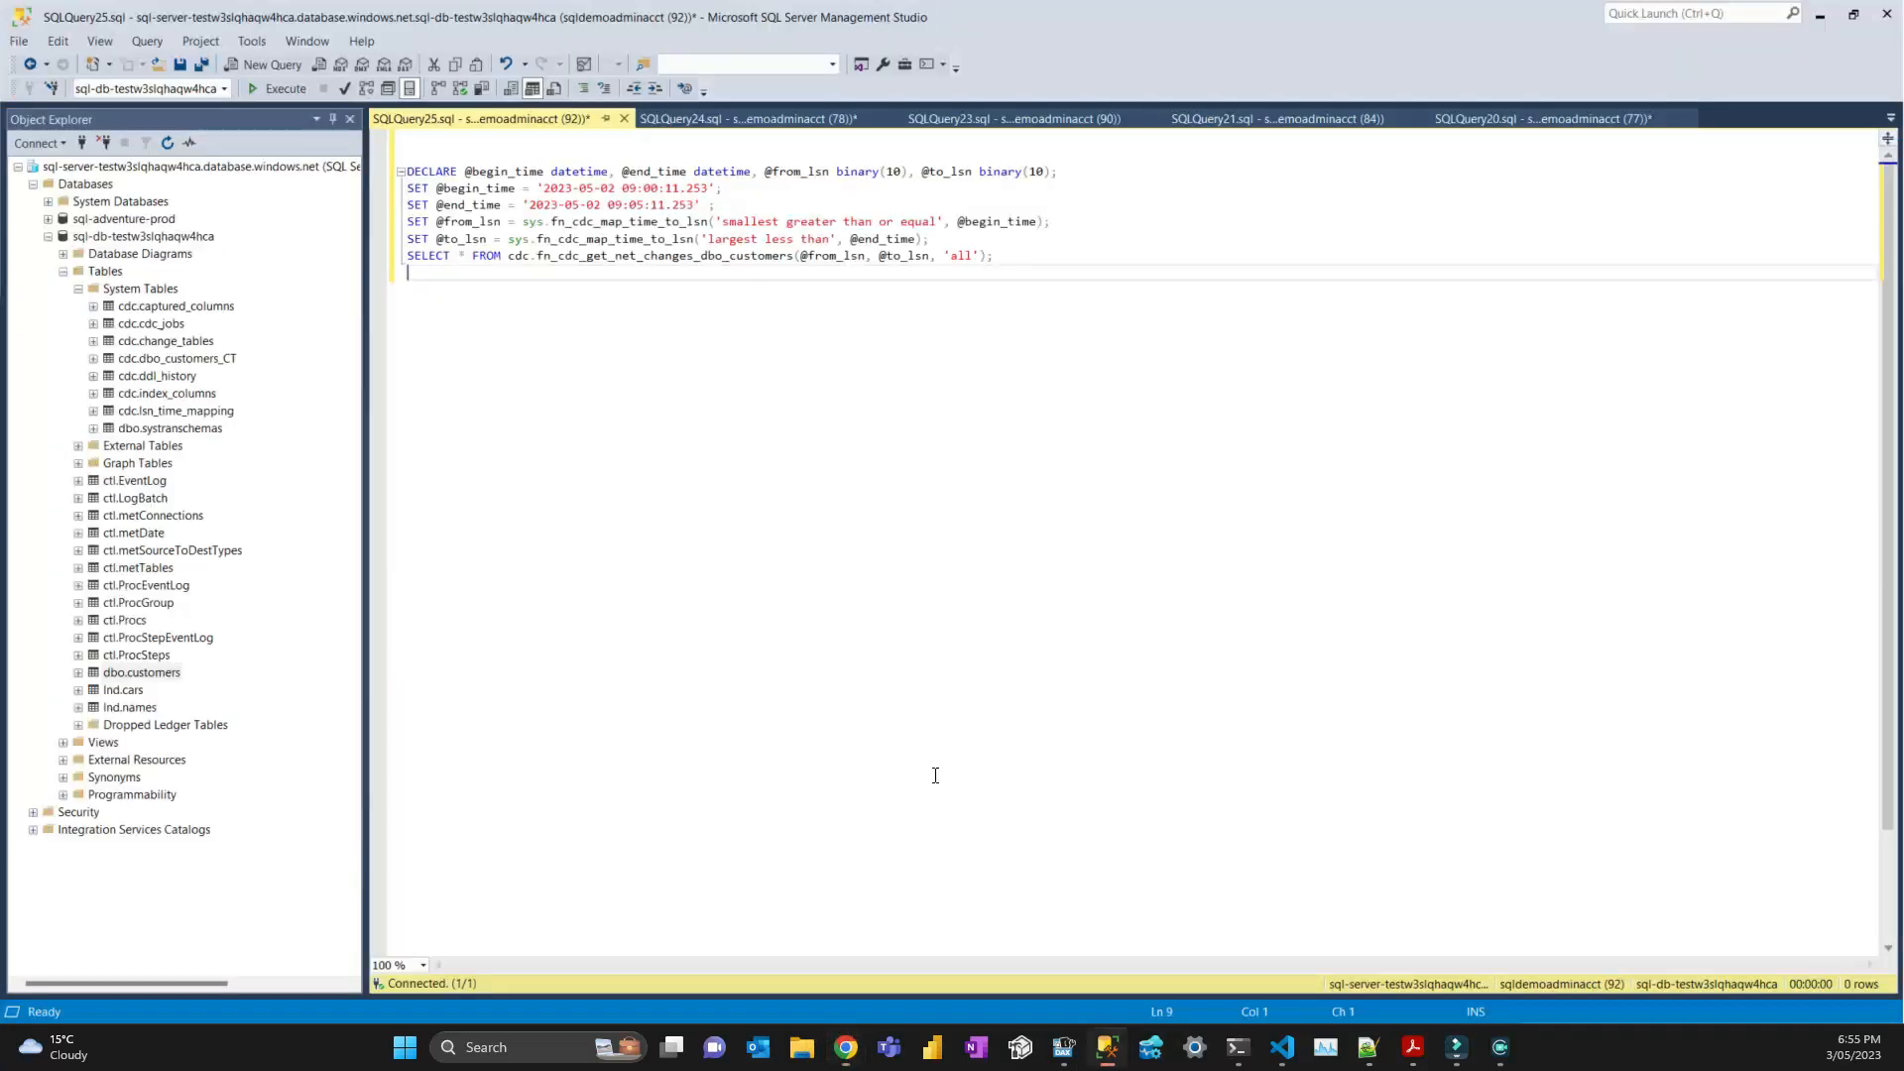
drag(543, 189, 710, 188)
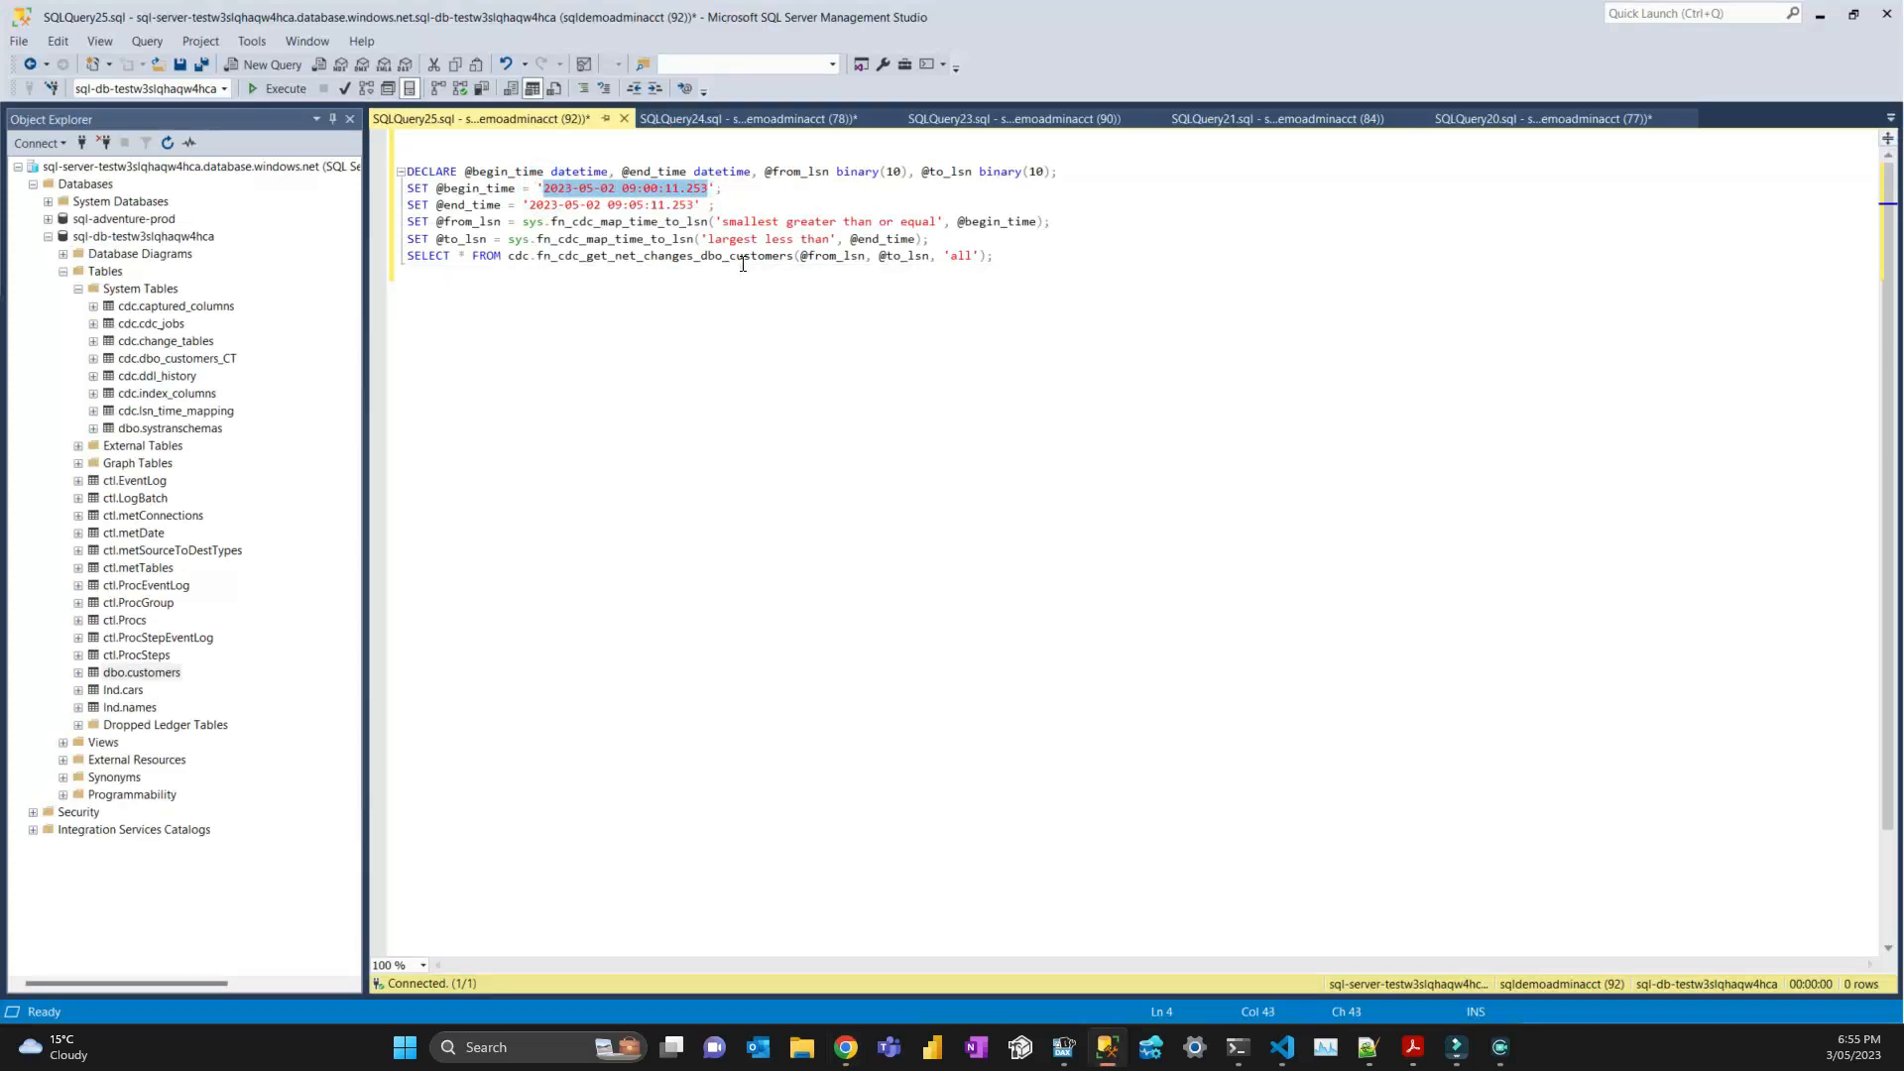
key(ctrl+v)
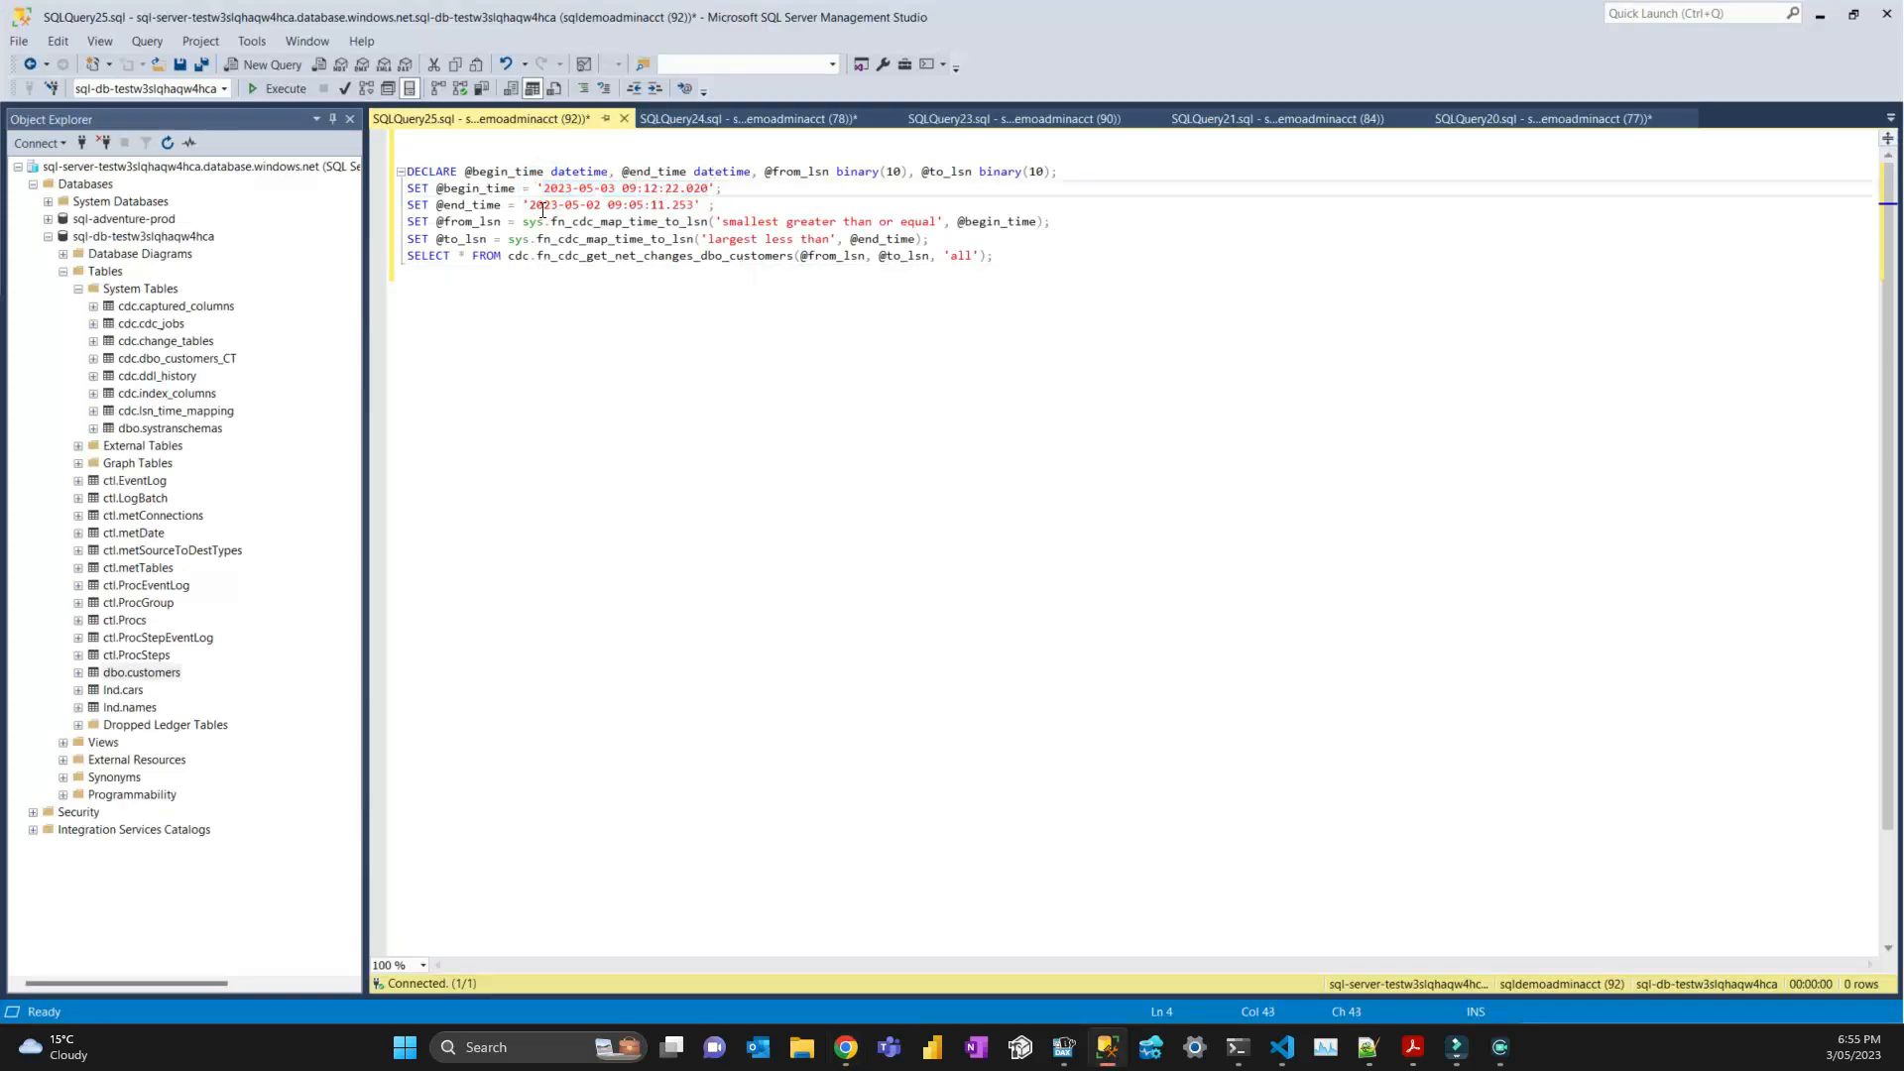
drag(529, 205, 701, 206)
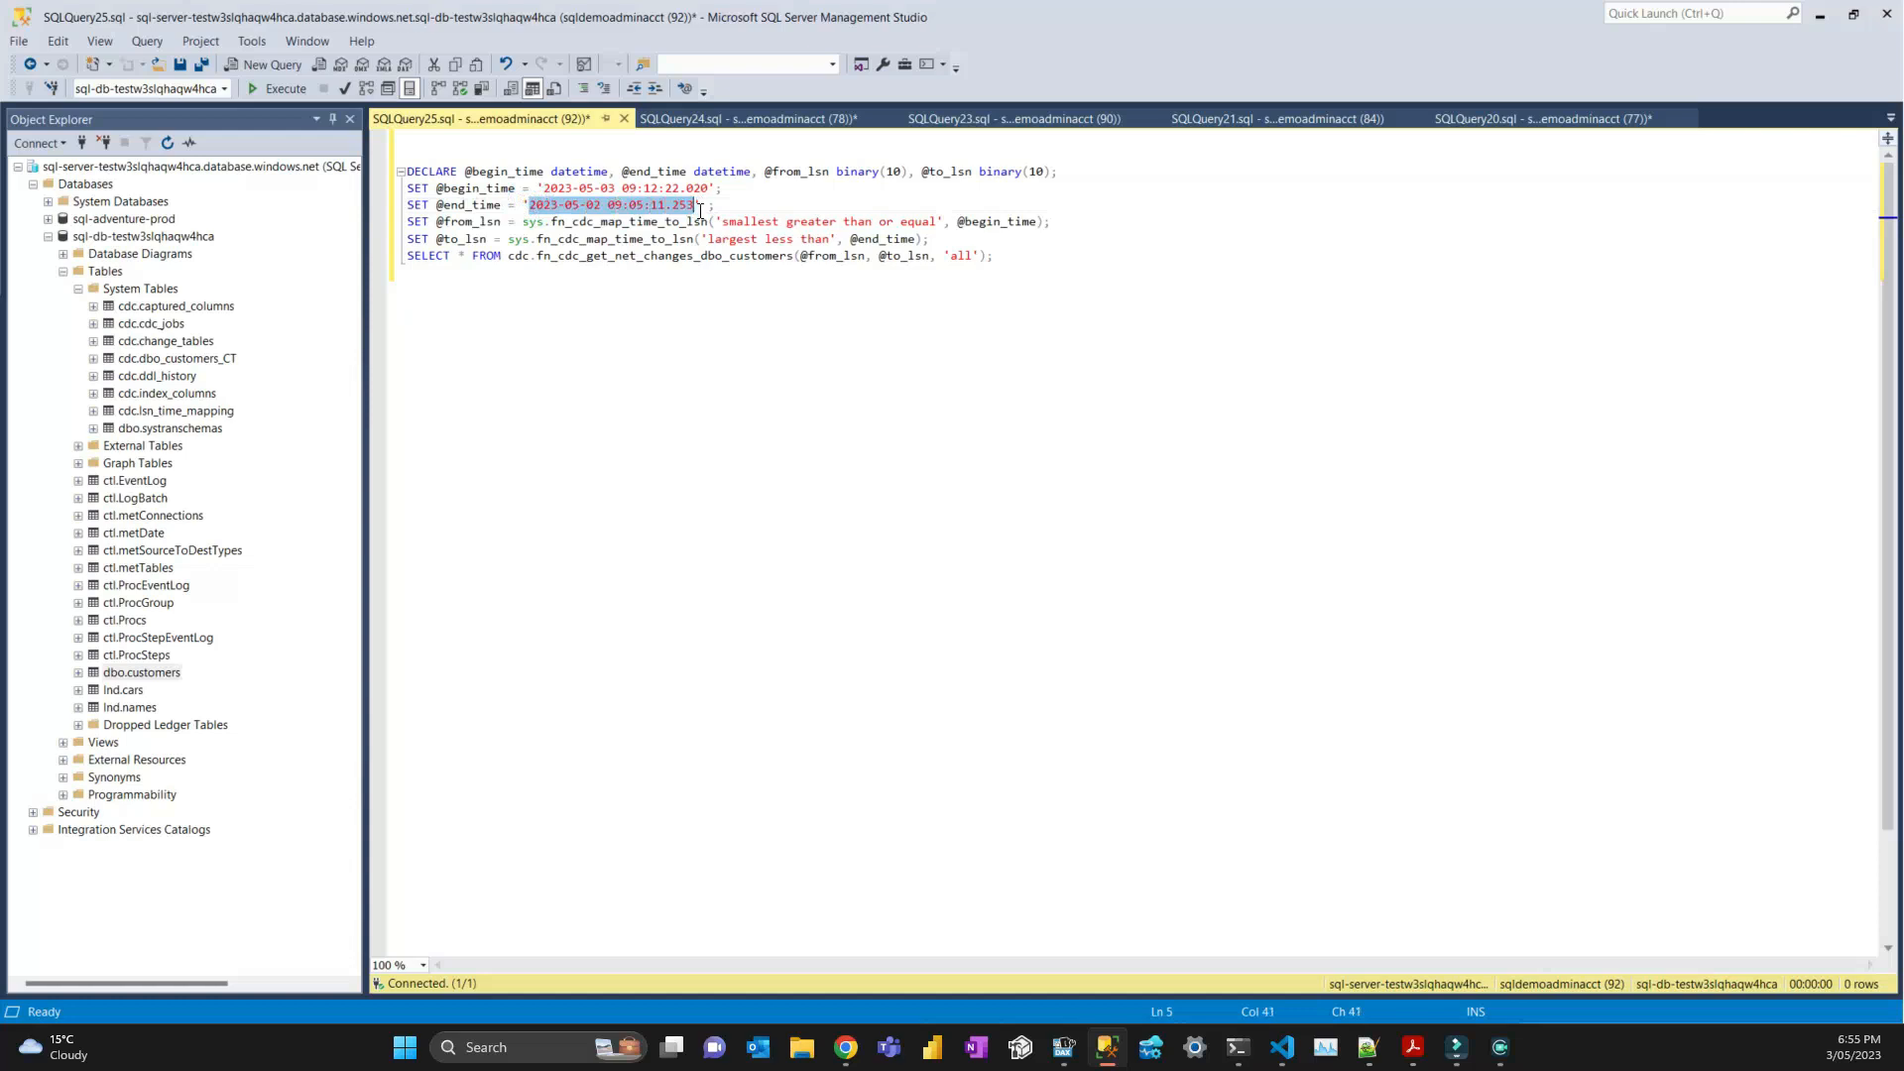
key(ctrl+v)
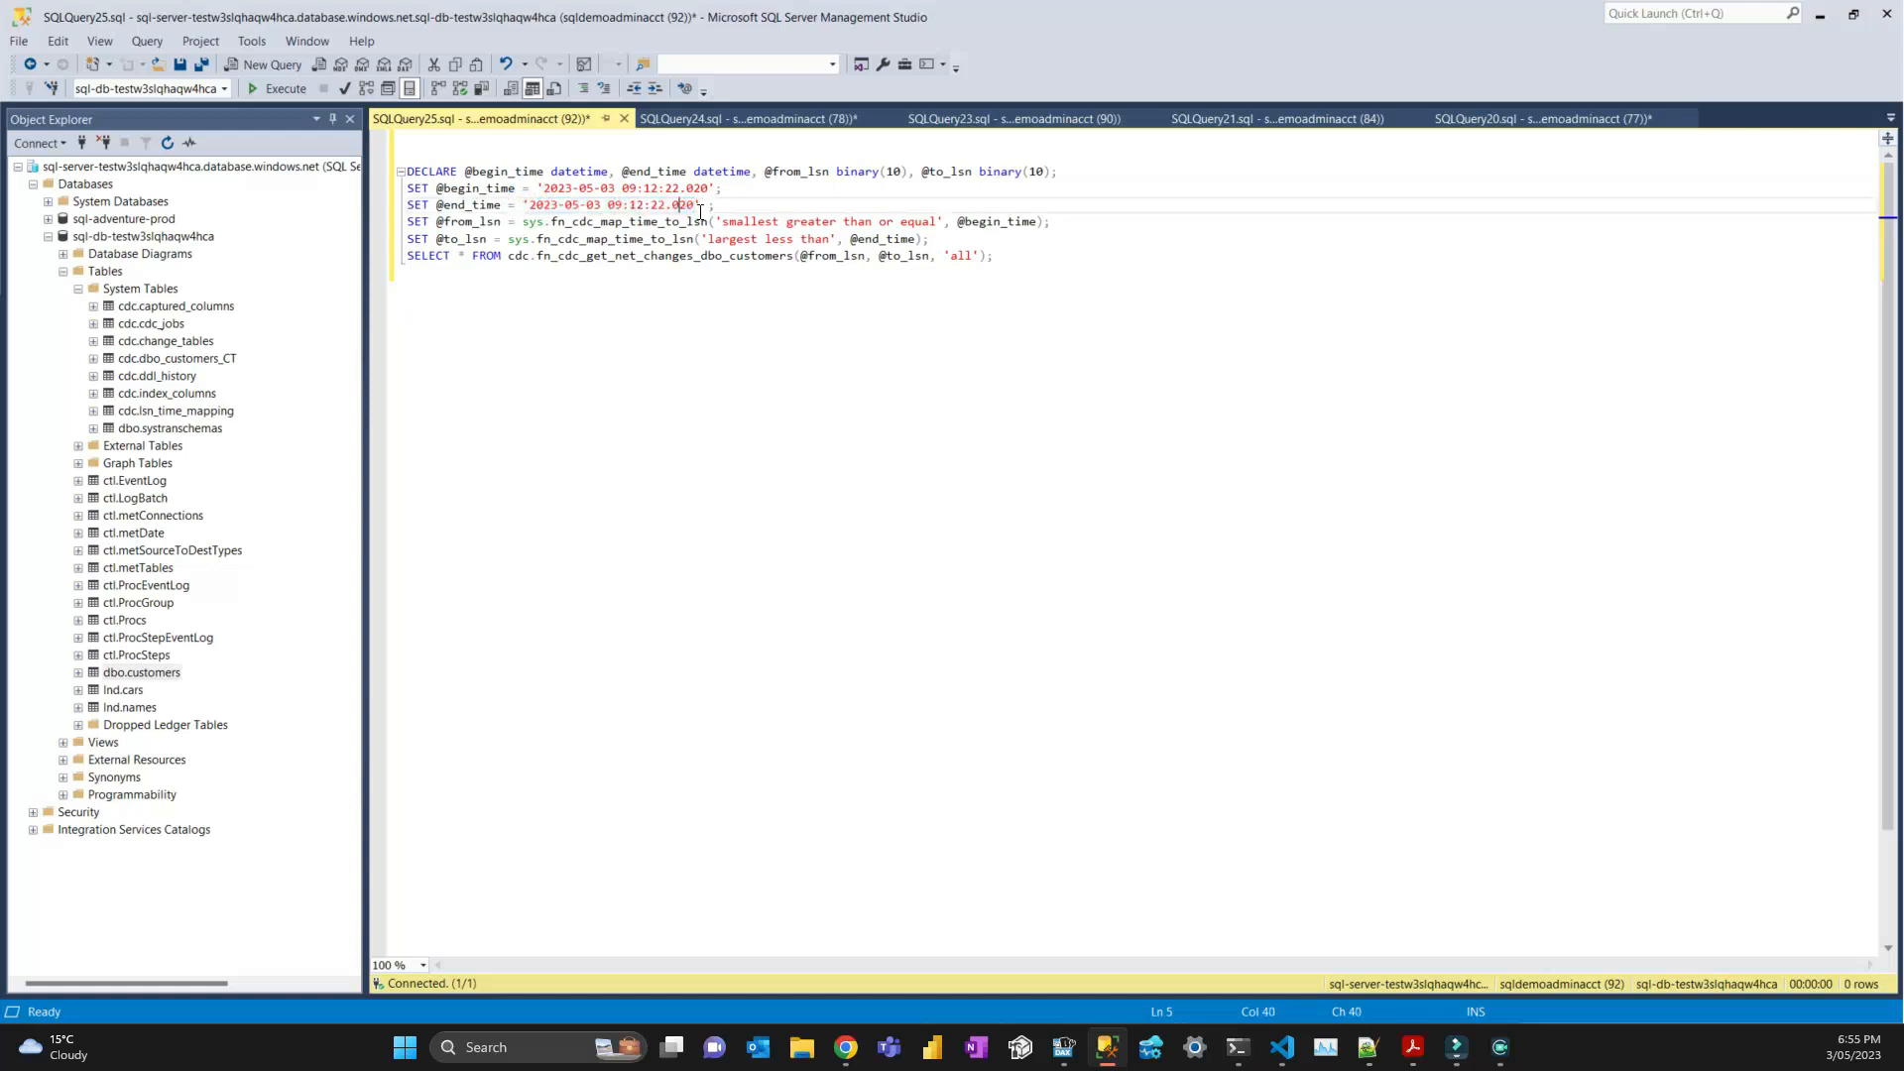
key(Left)
key(Left)
key(Left)
key(Left)
key(BackSpace)
text(7)
click(287, 90)
click(650, 187)
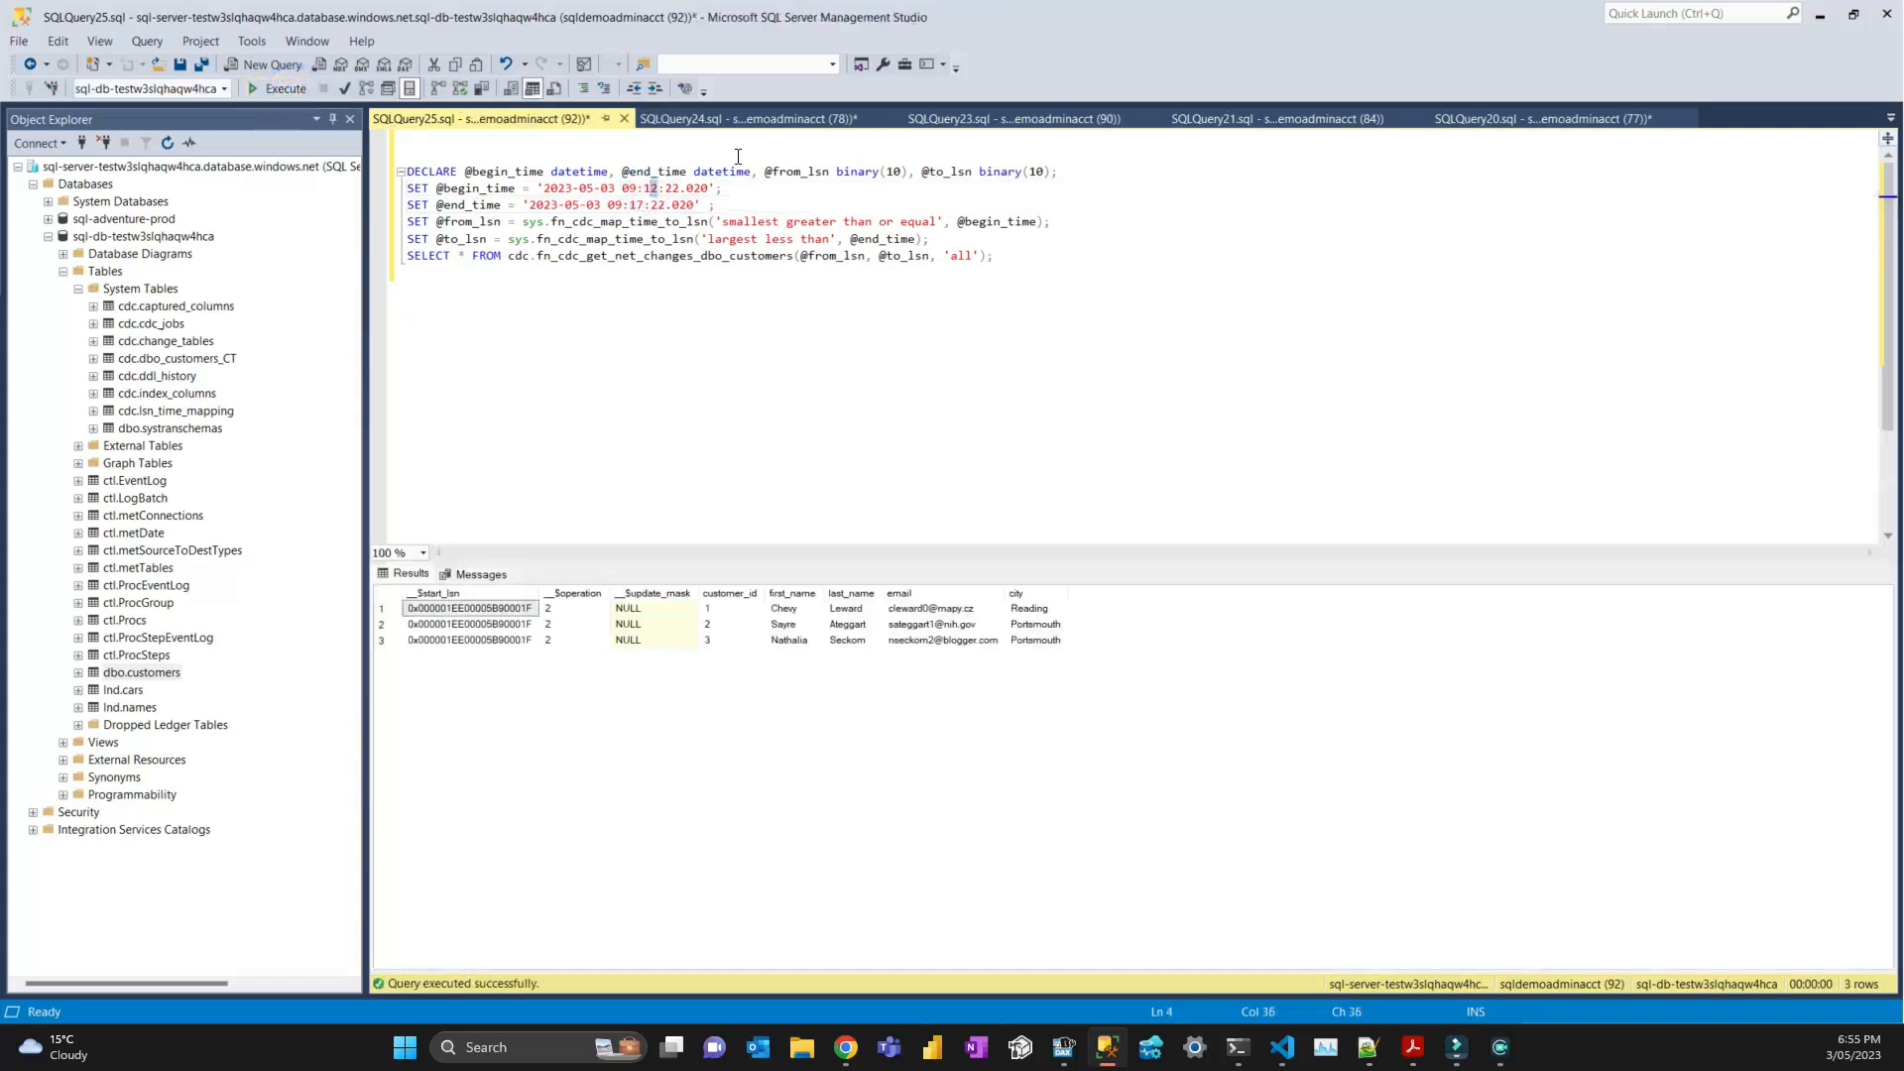
key(Delete)
text(0)
click(271, 83)
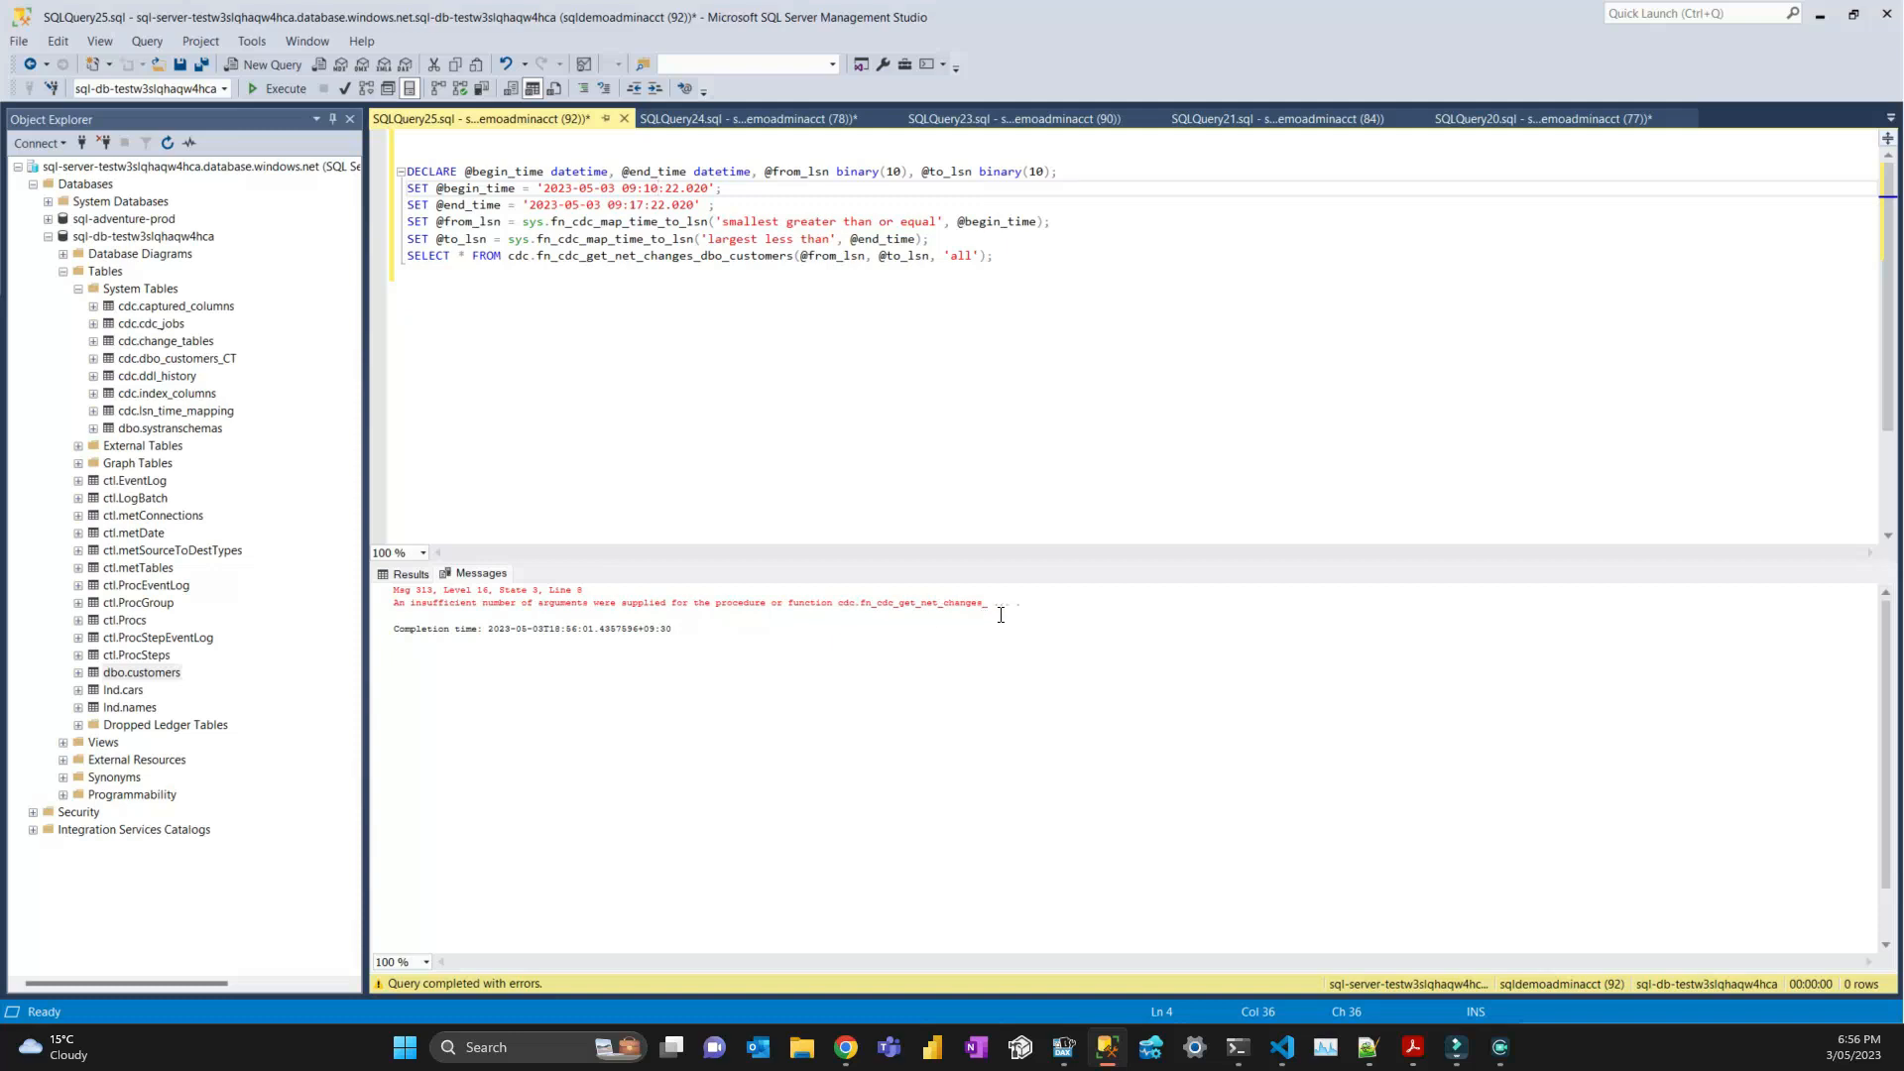
key(BackSpace)
text(2)
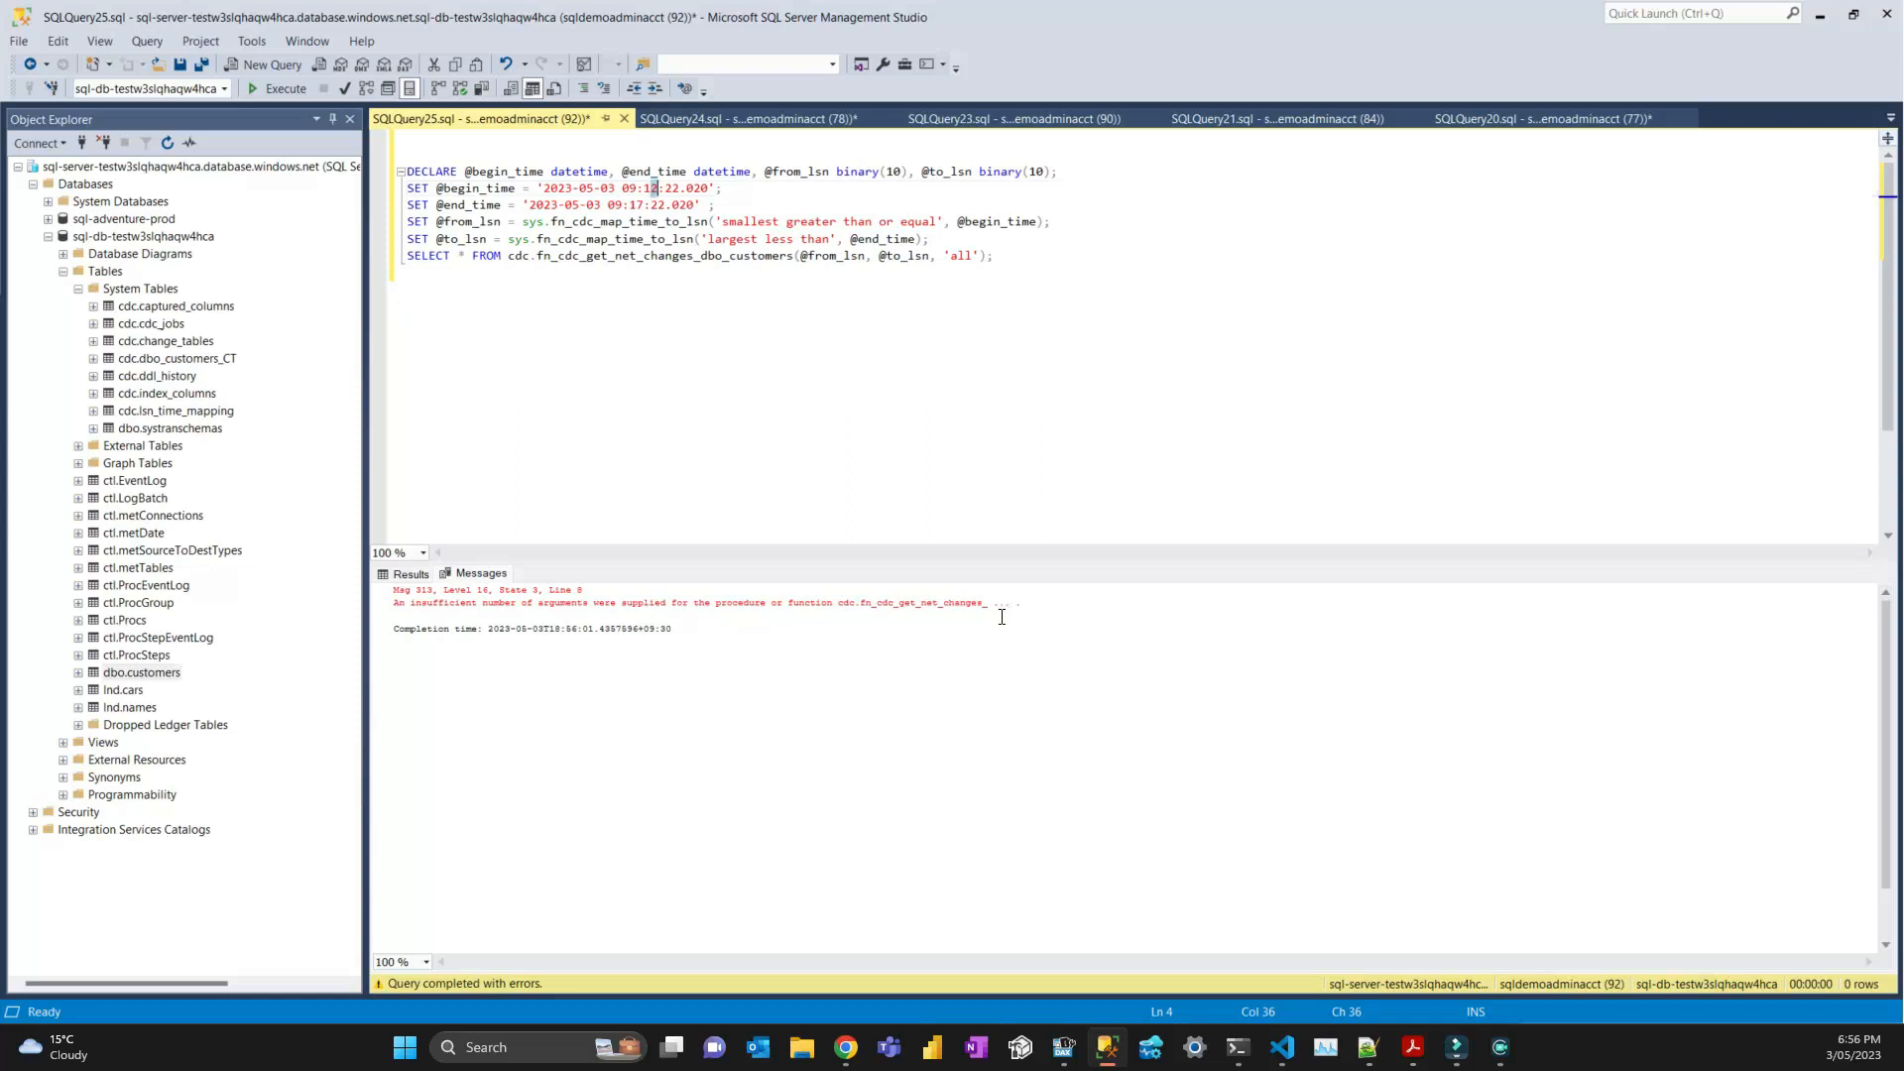
Back in Data Factory, open the expression builder for the query of the GetChangeCount lookup activity.
key(alt+Tab)
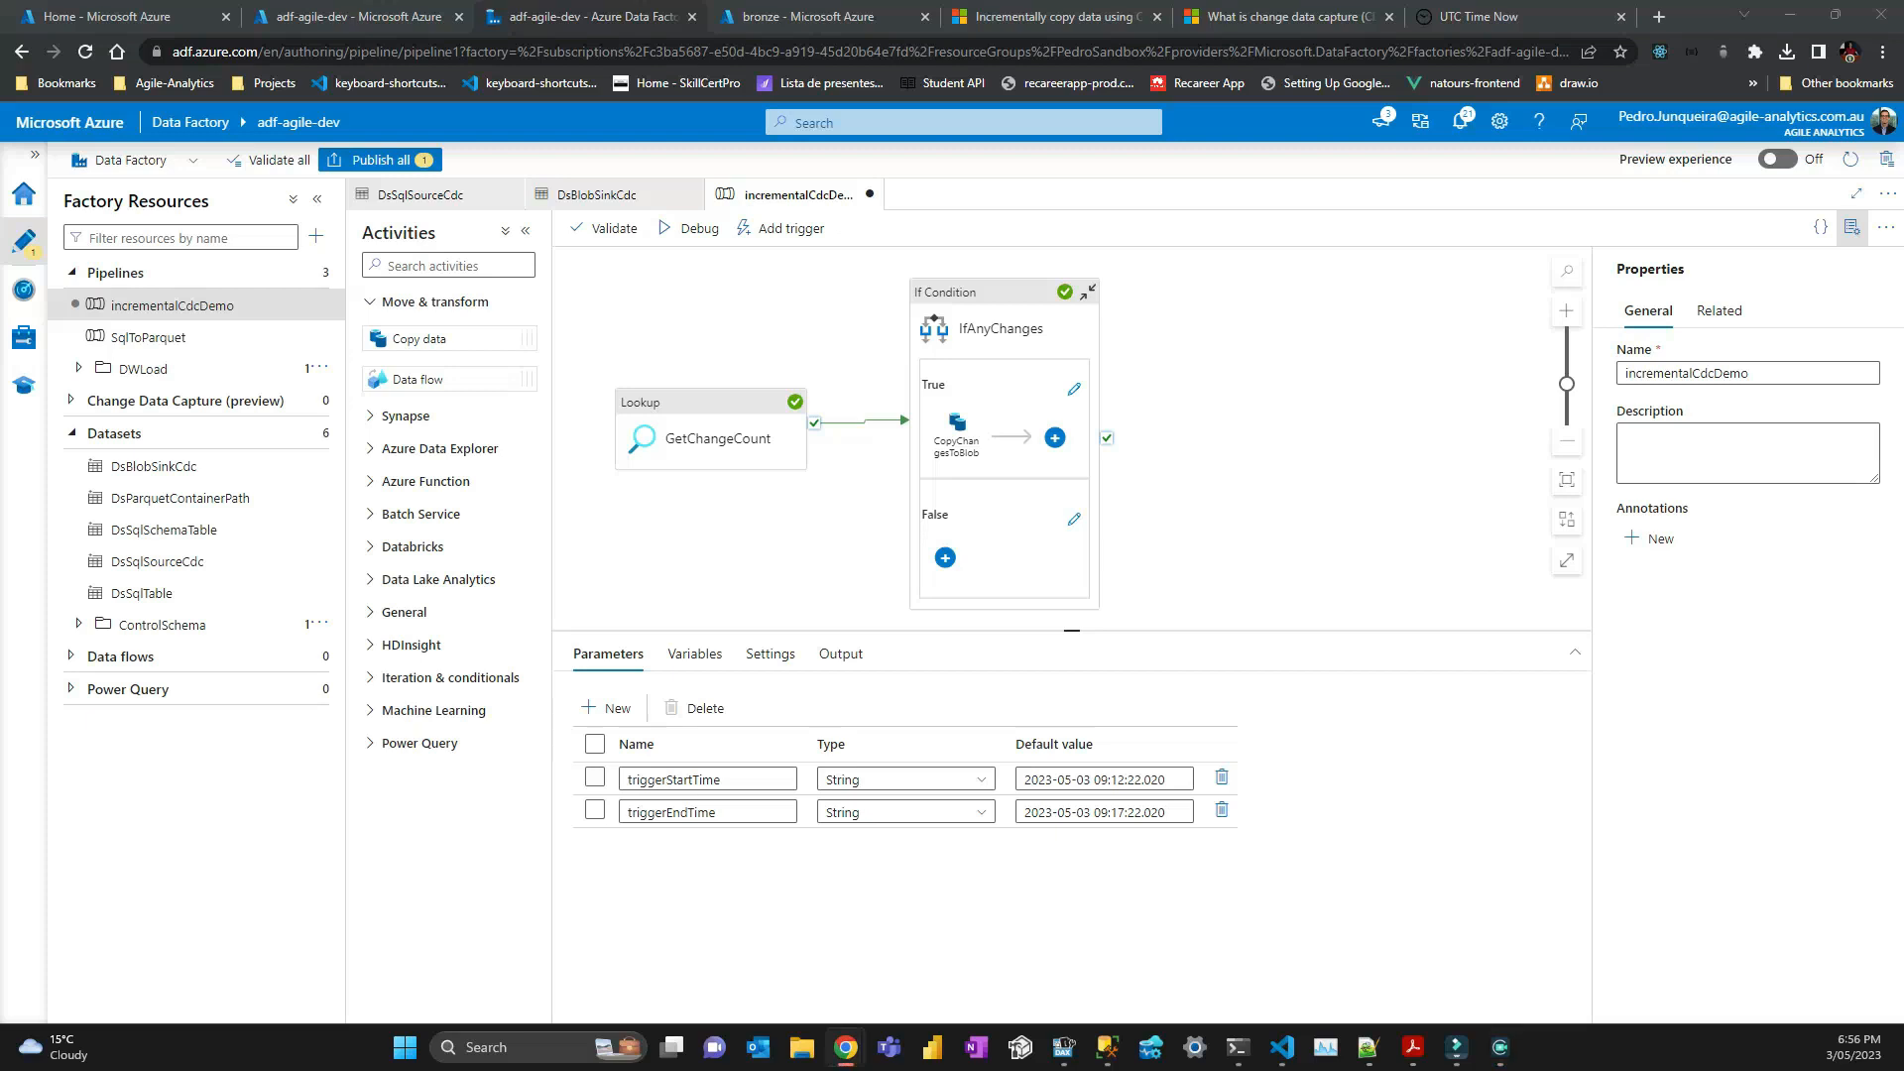
click(650, 429)
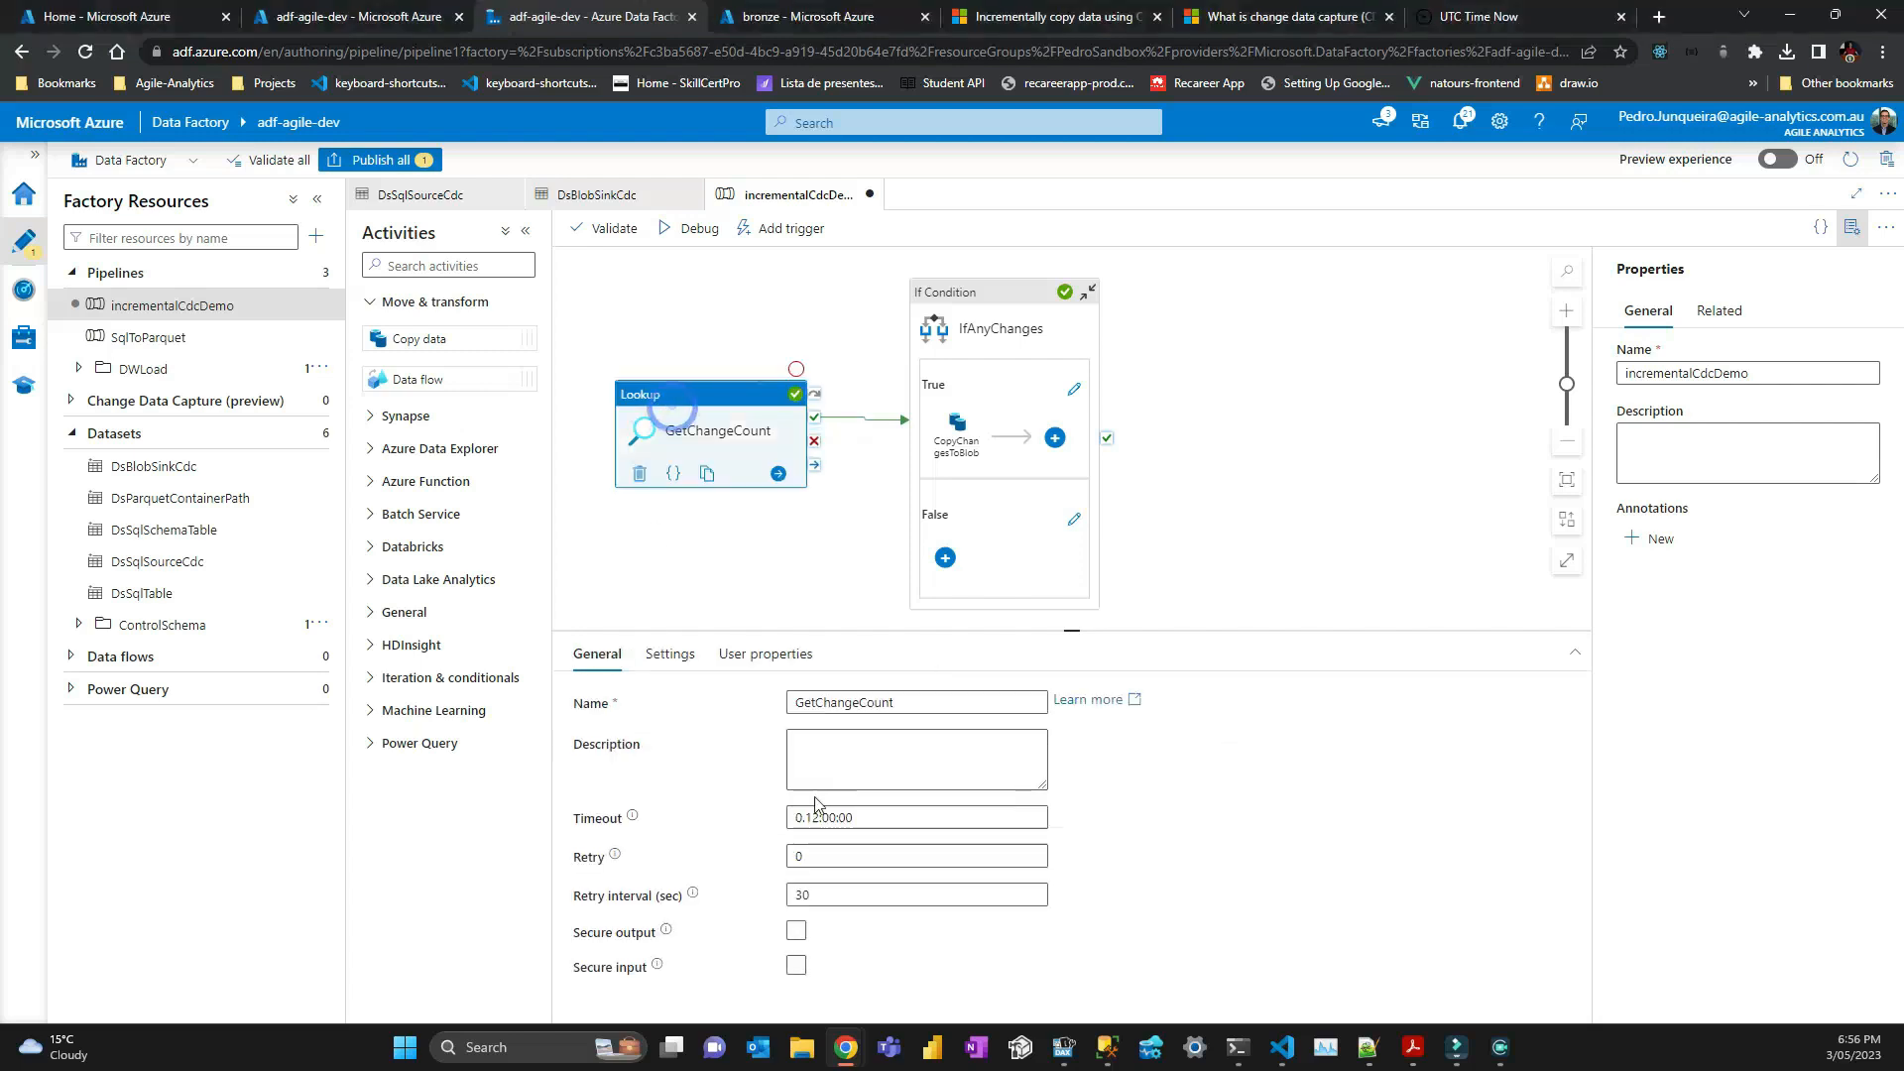
click(670, 653)
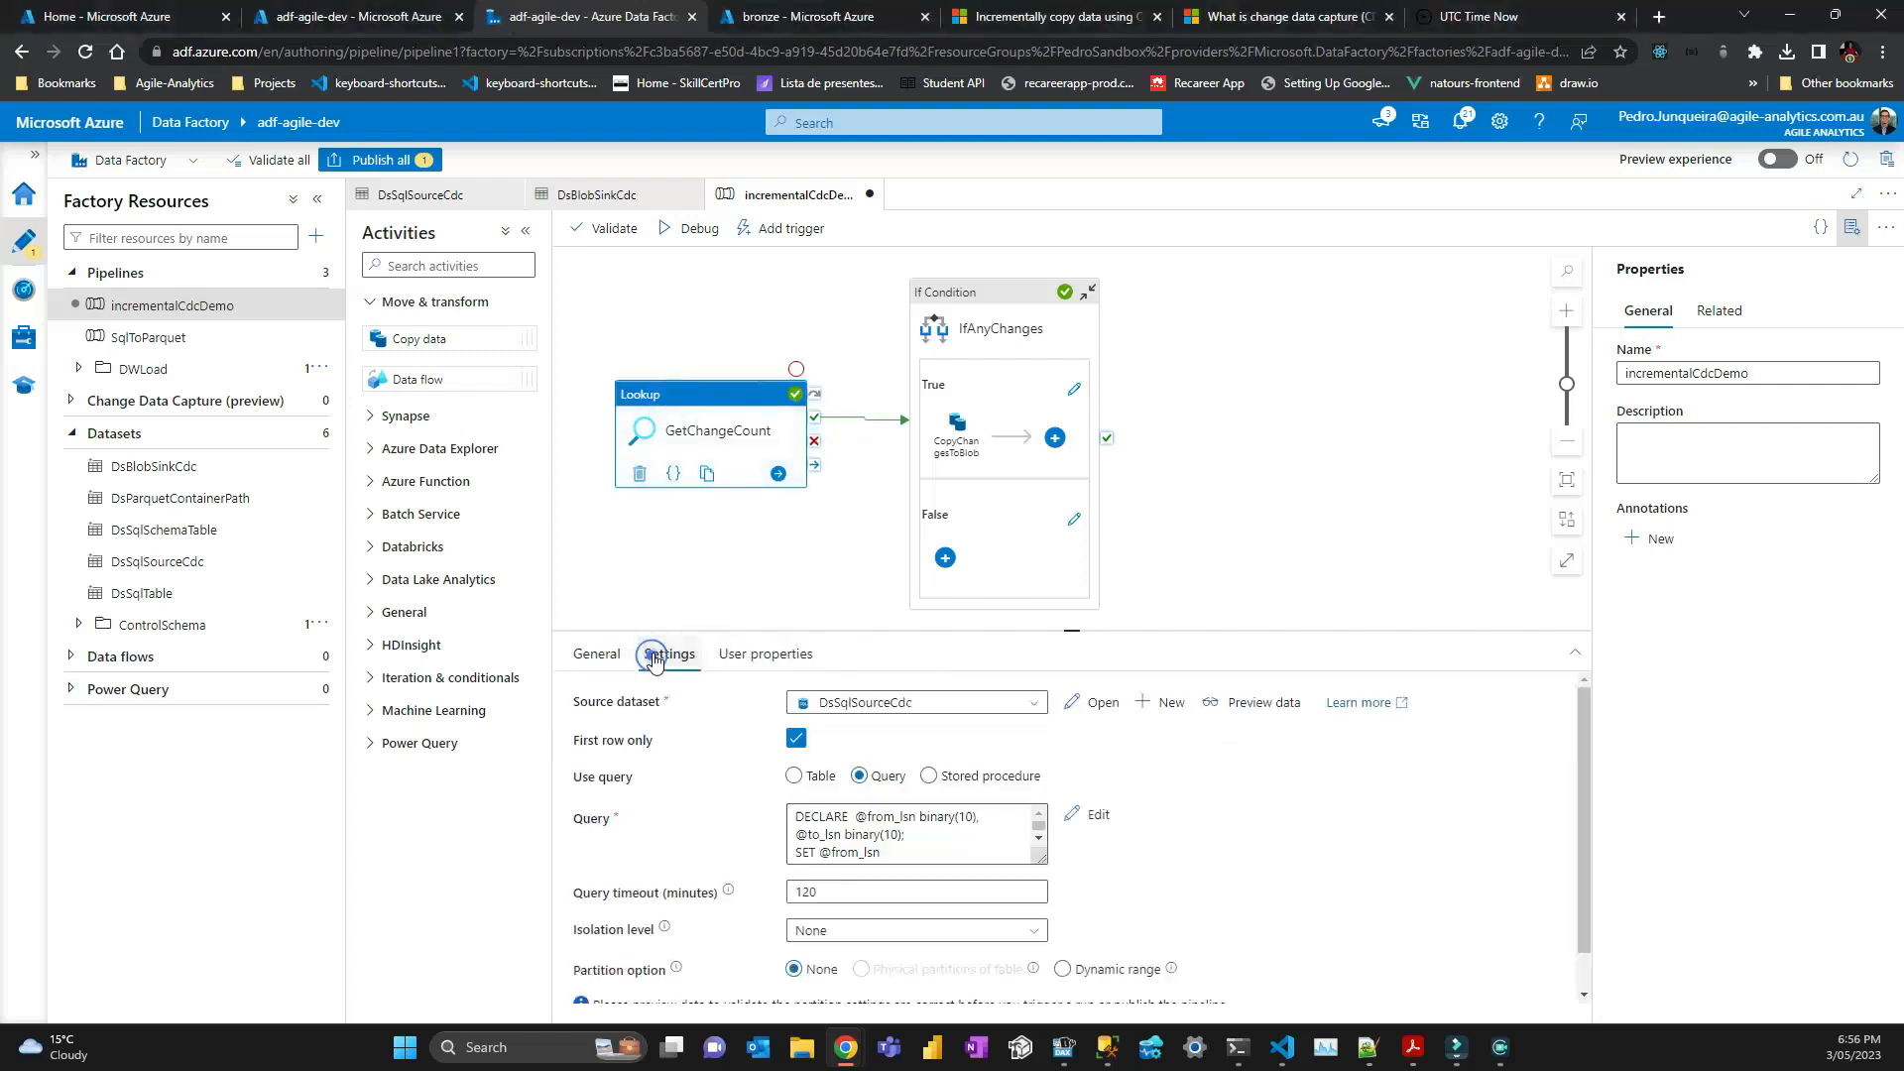
click(1079, 813)
key(Escape)
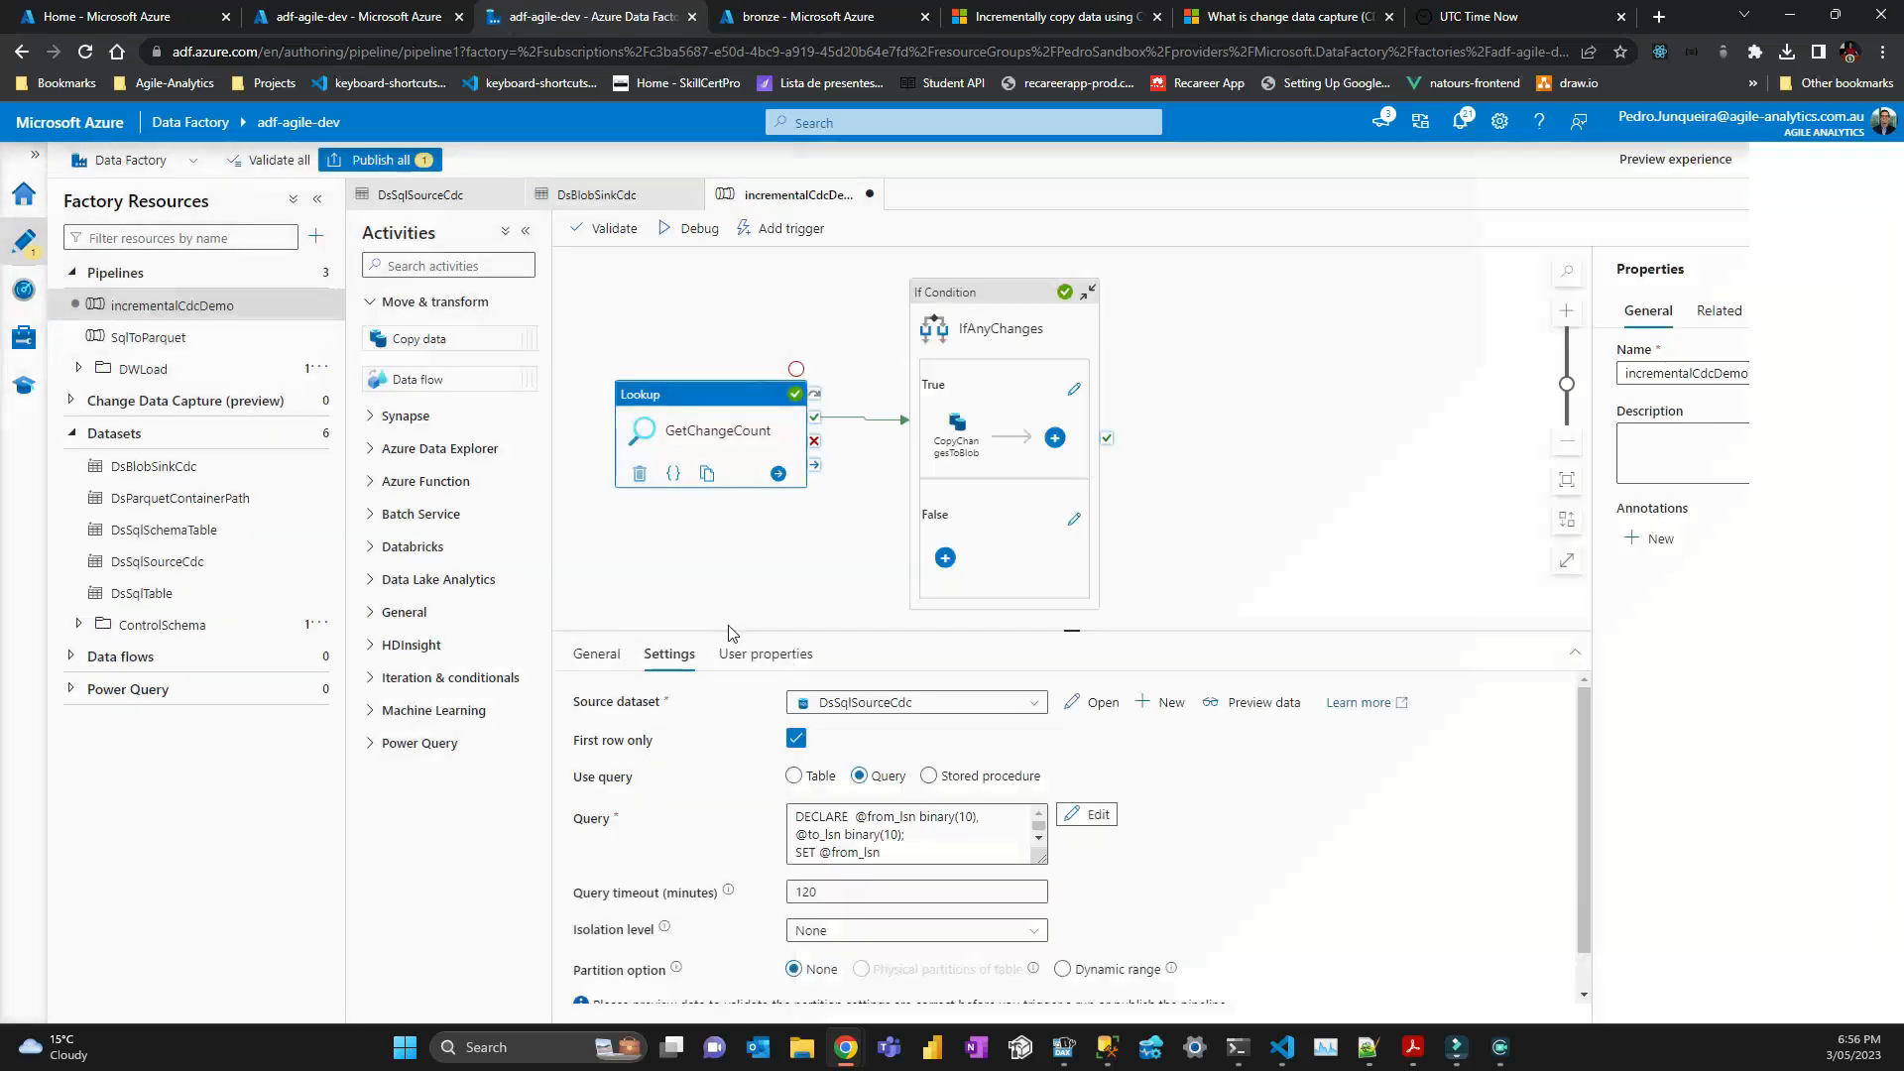
click(840, 829)
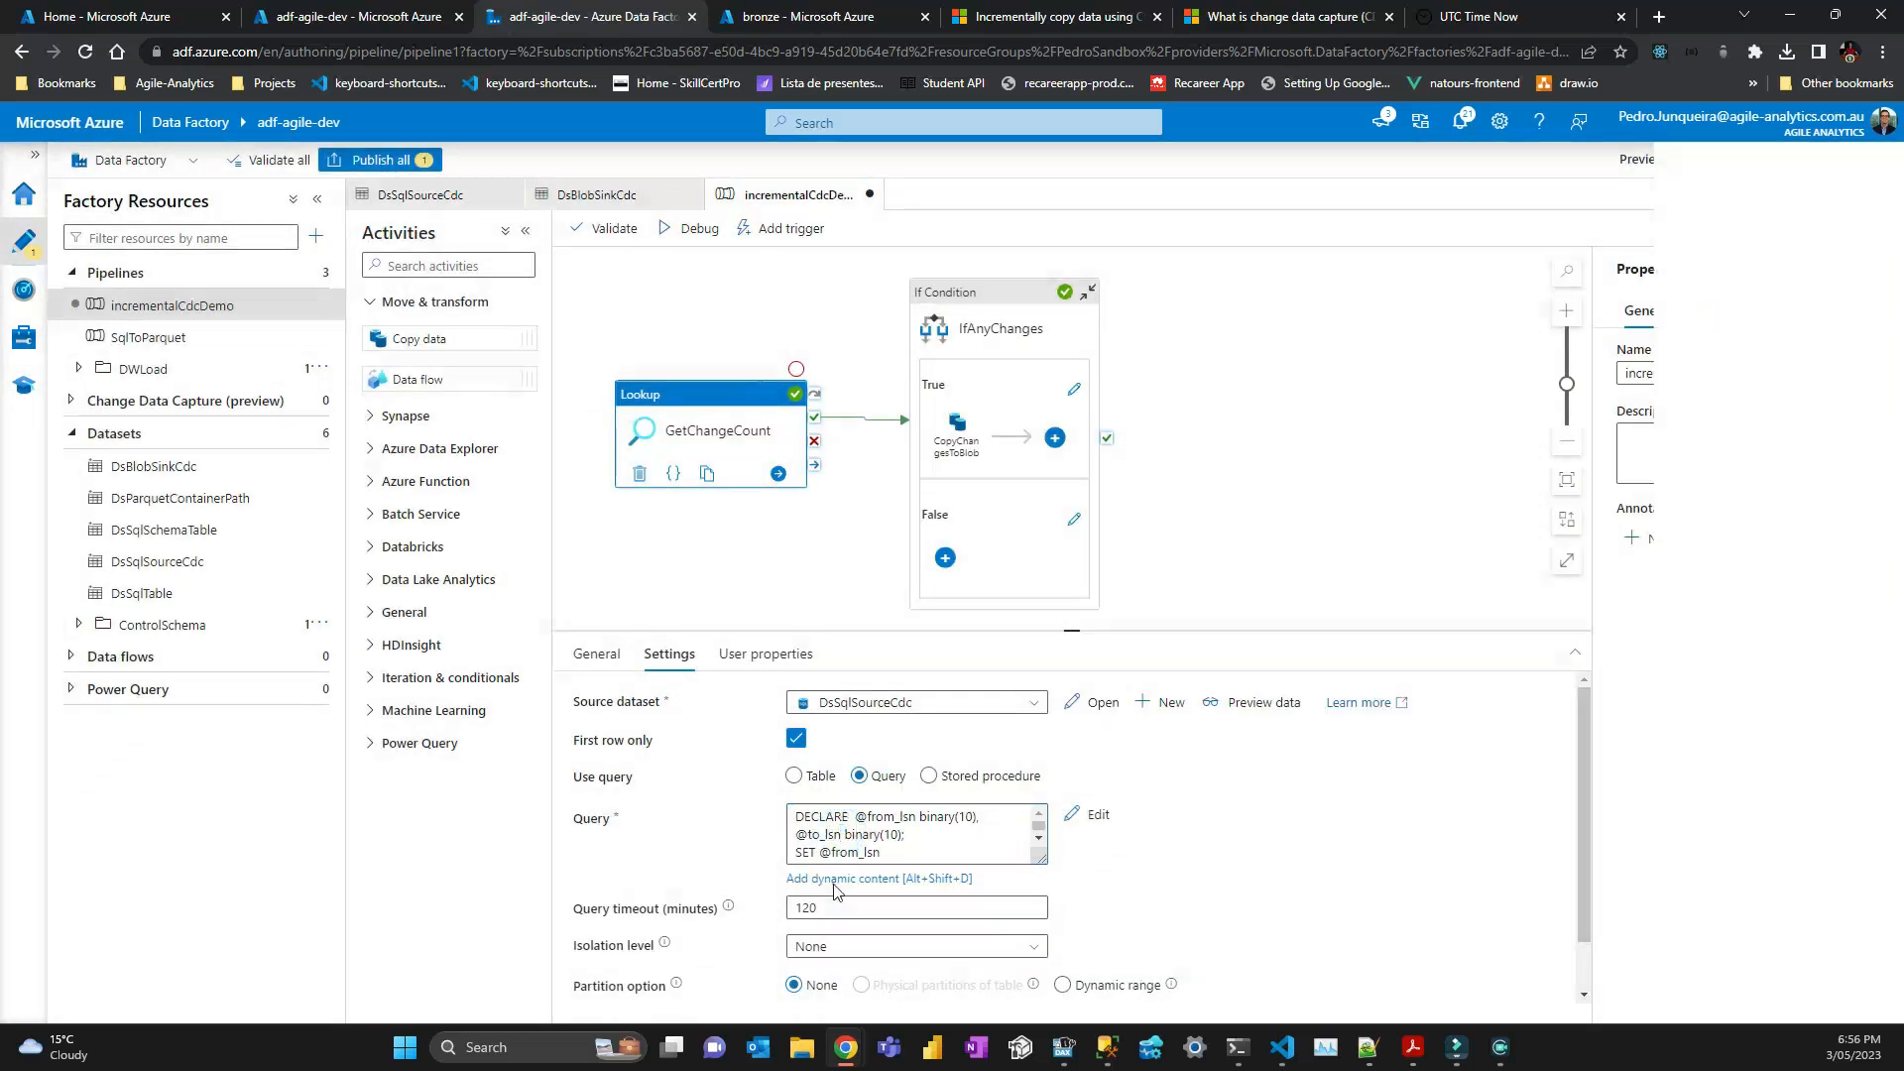
click(836, 879)
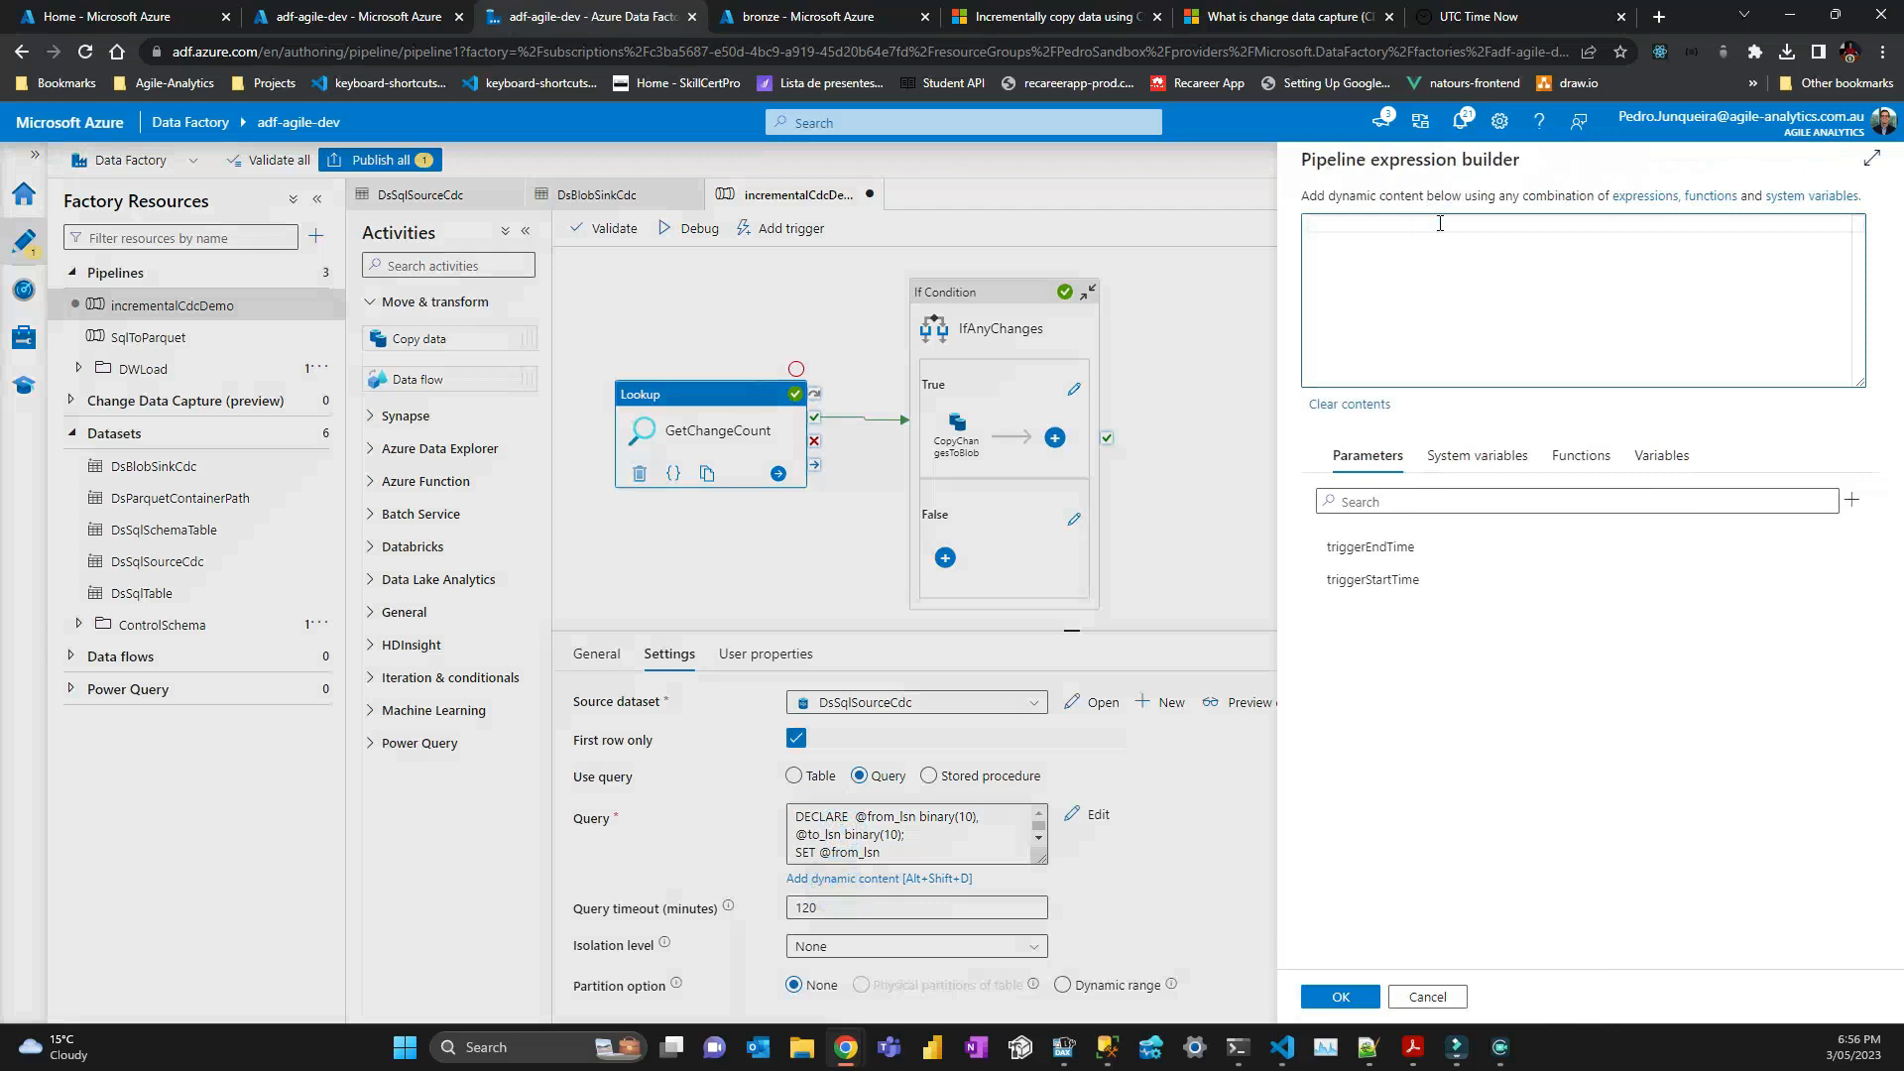
key(ctrl+v)
triple_click(1504, 227)
key(BackSpace)
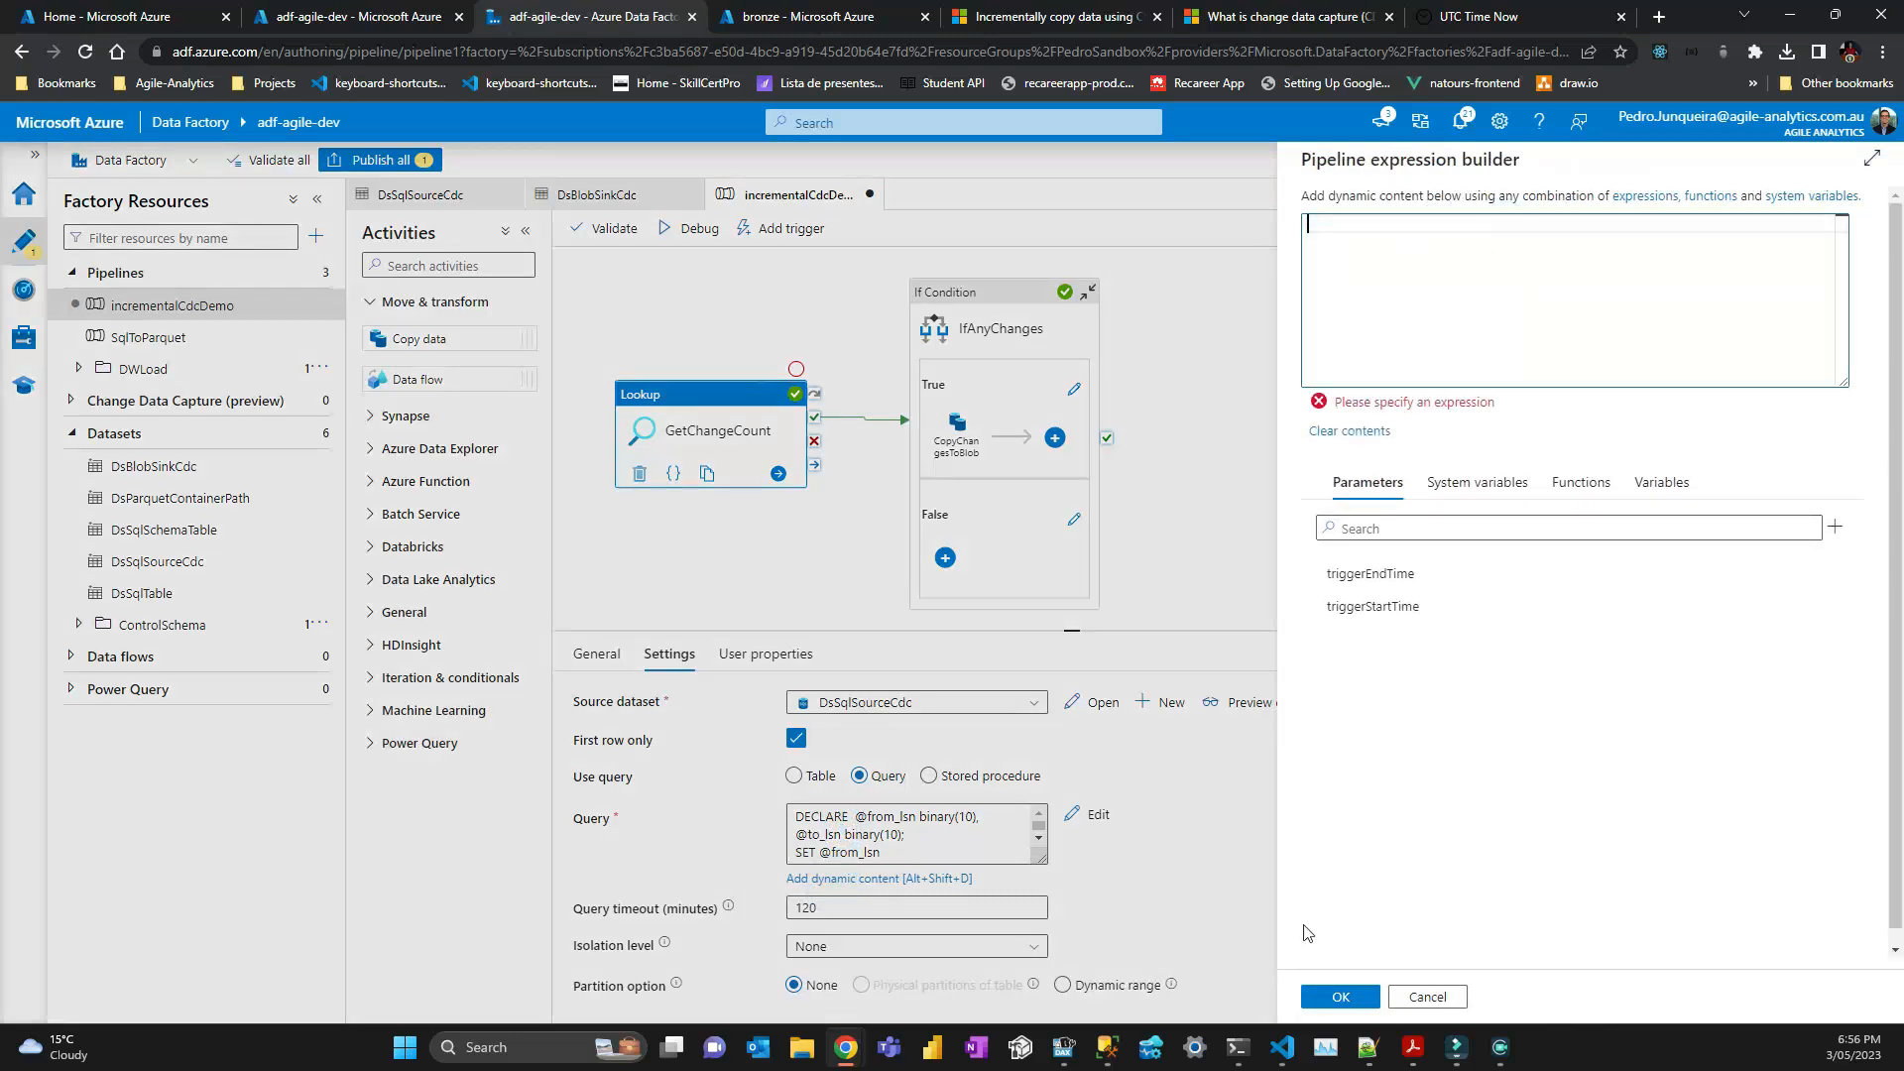
click(1282, 1047)
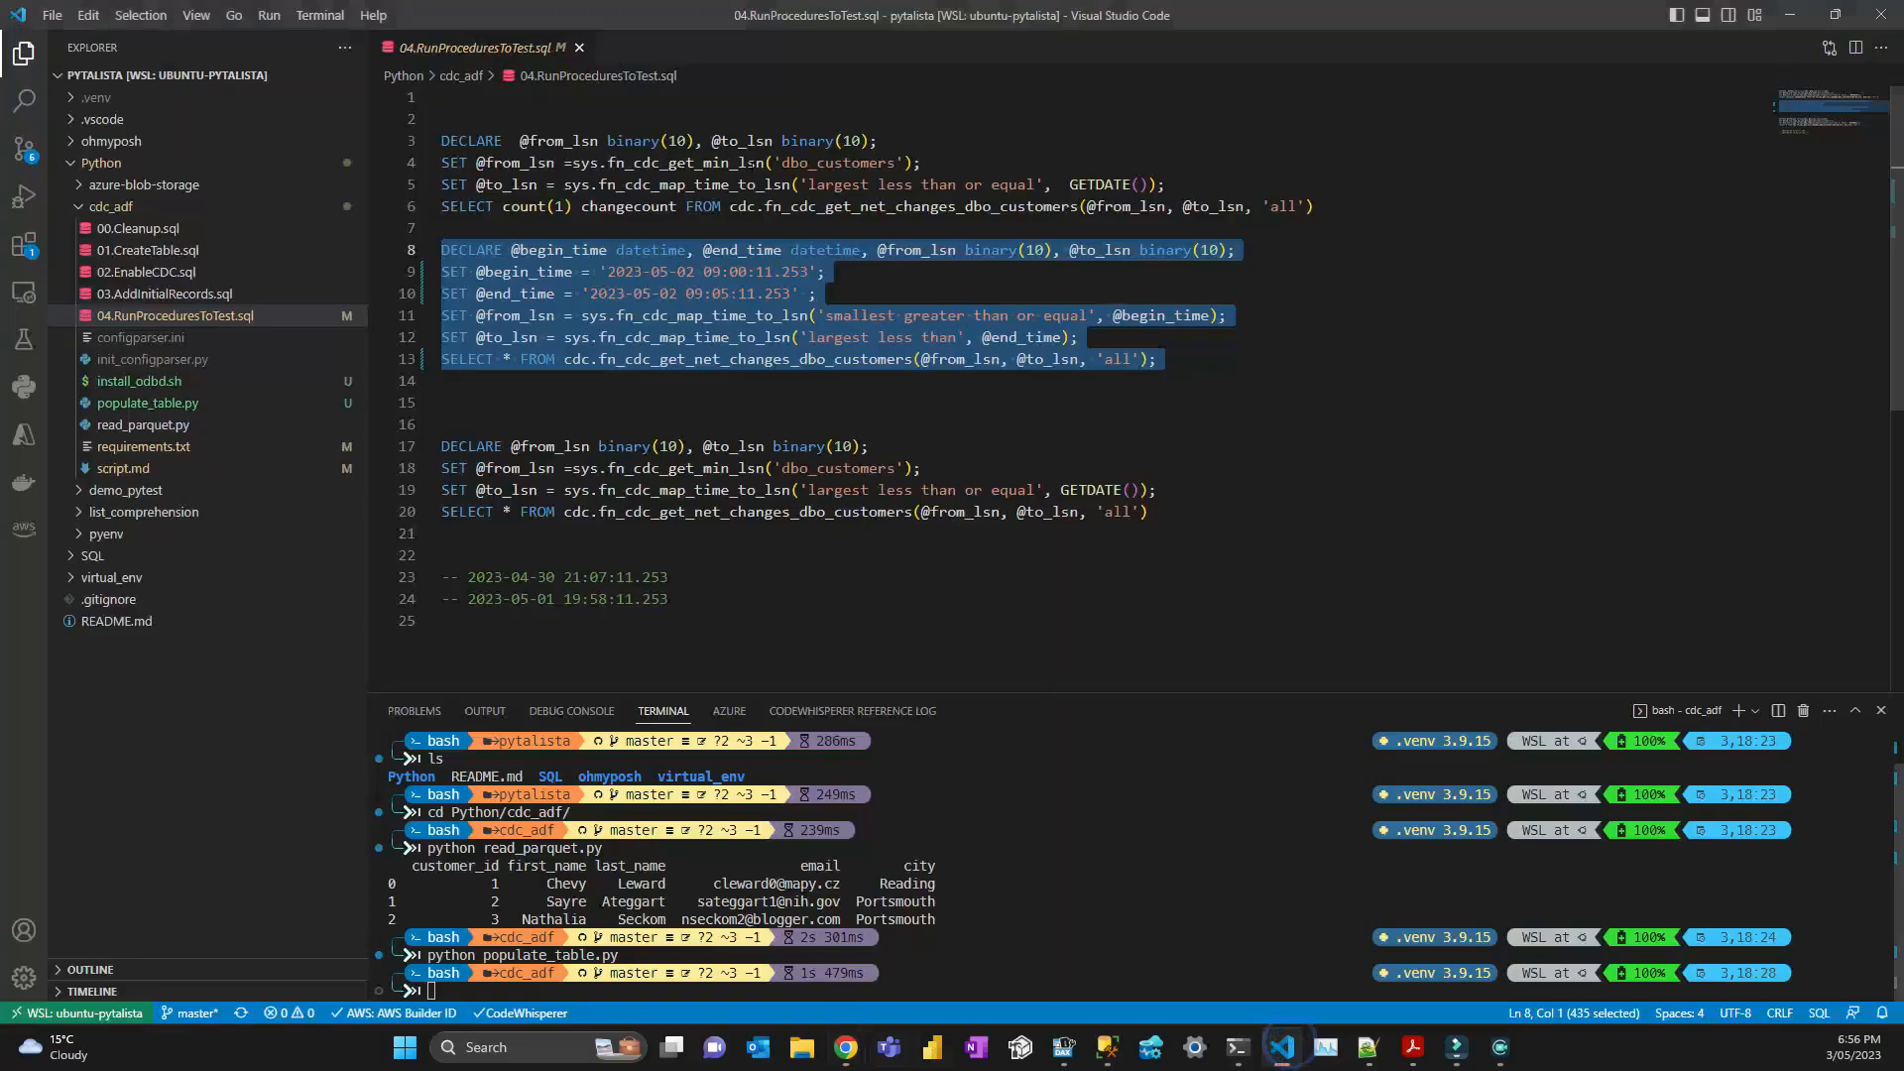
click(145, 467)
click(833, 500)
drag(443, 305, 1344, 414)
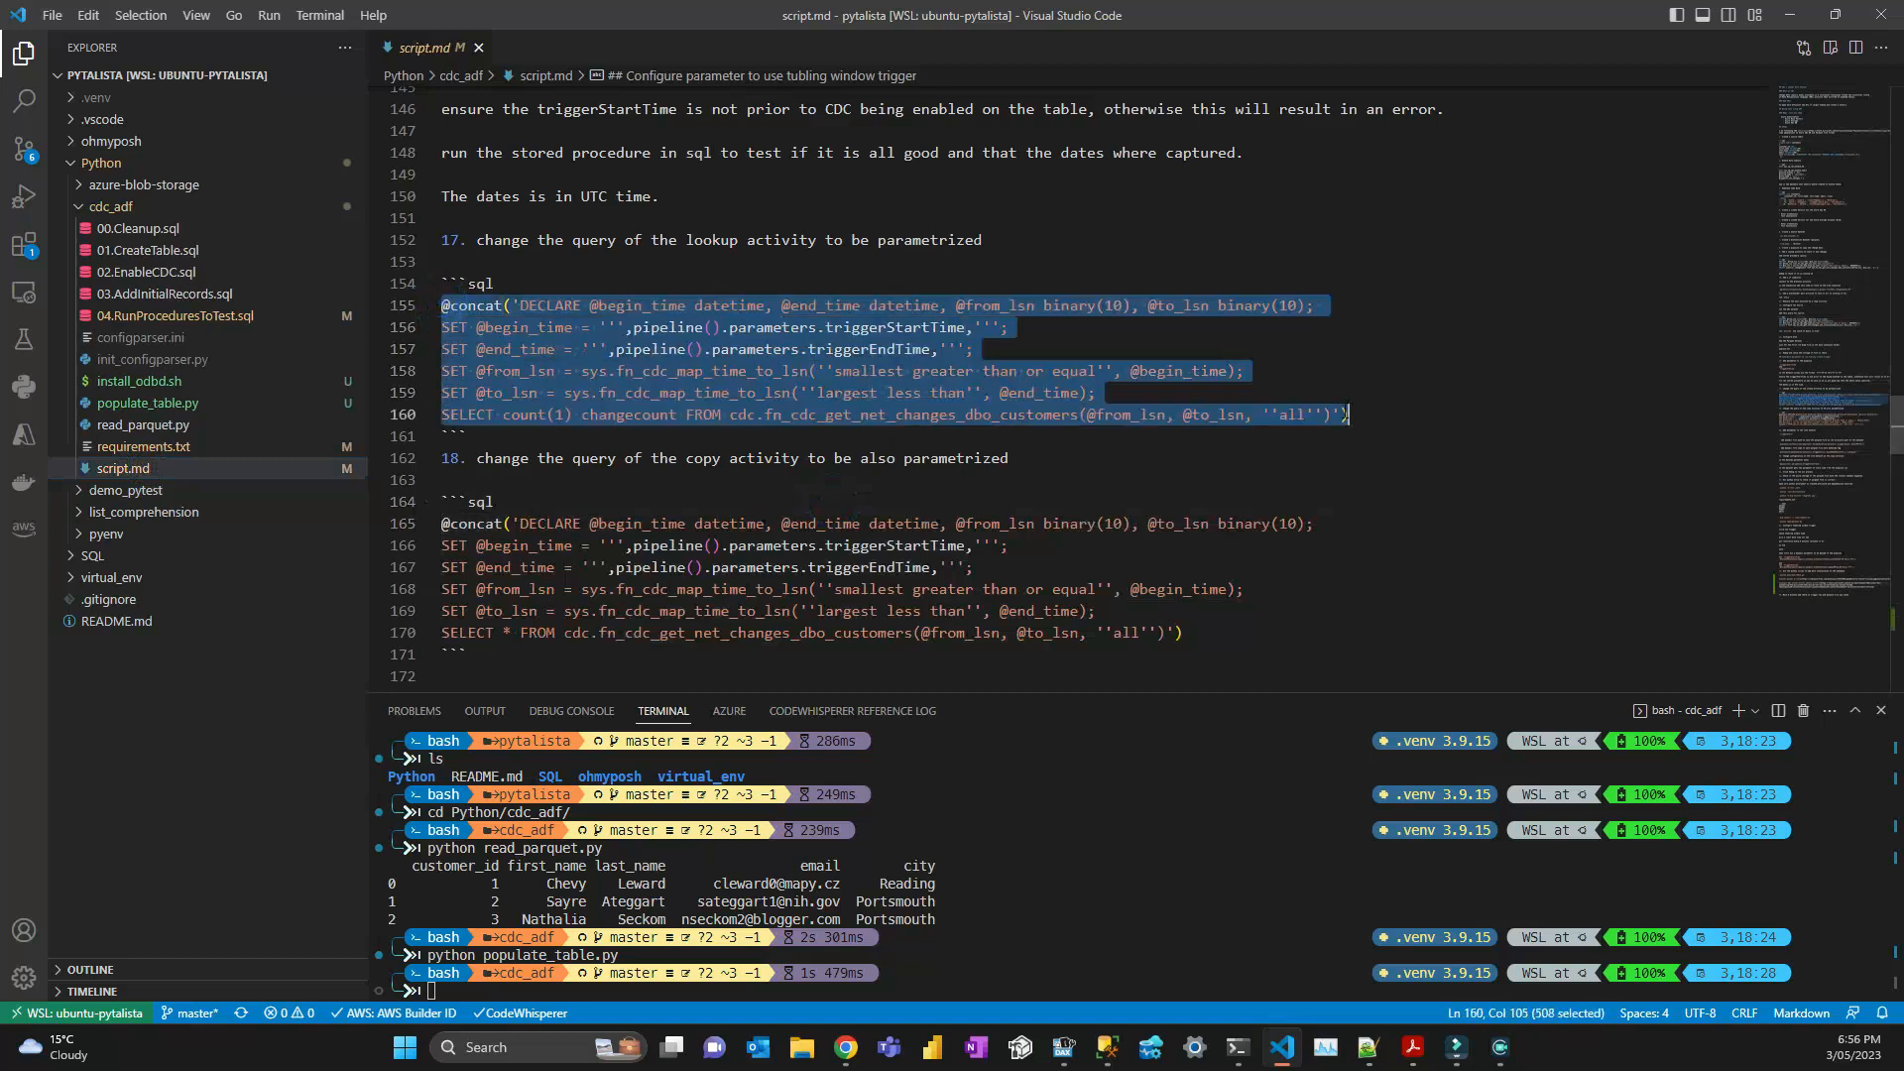
key(alt+Tab)
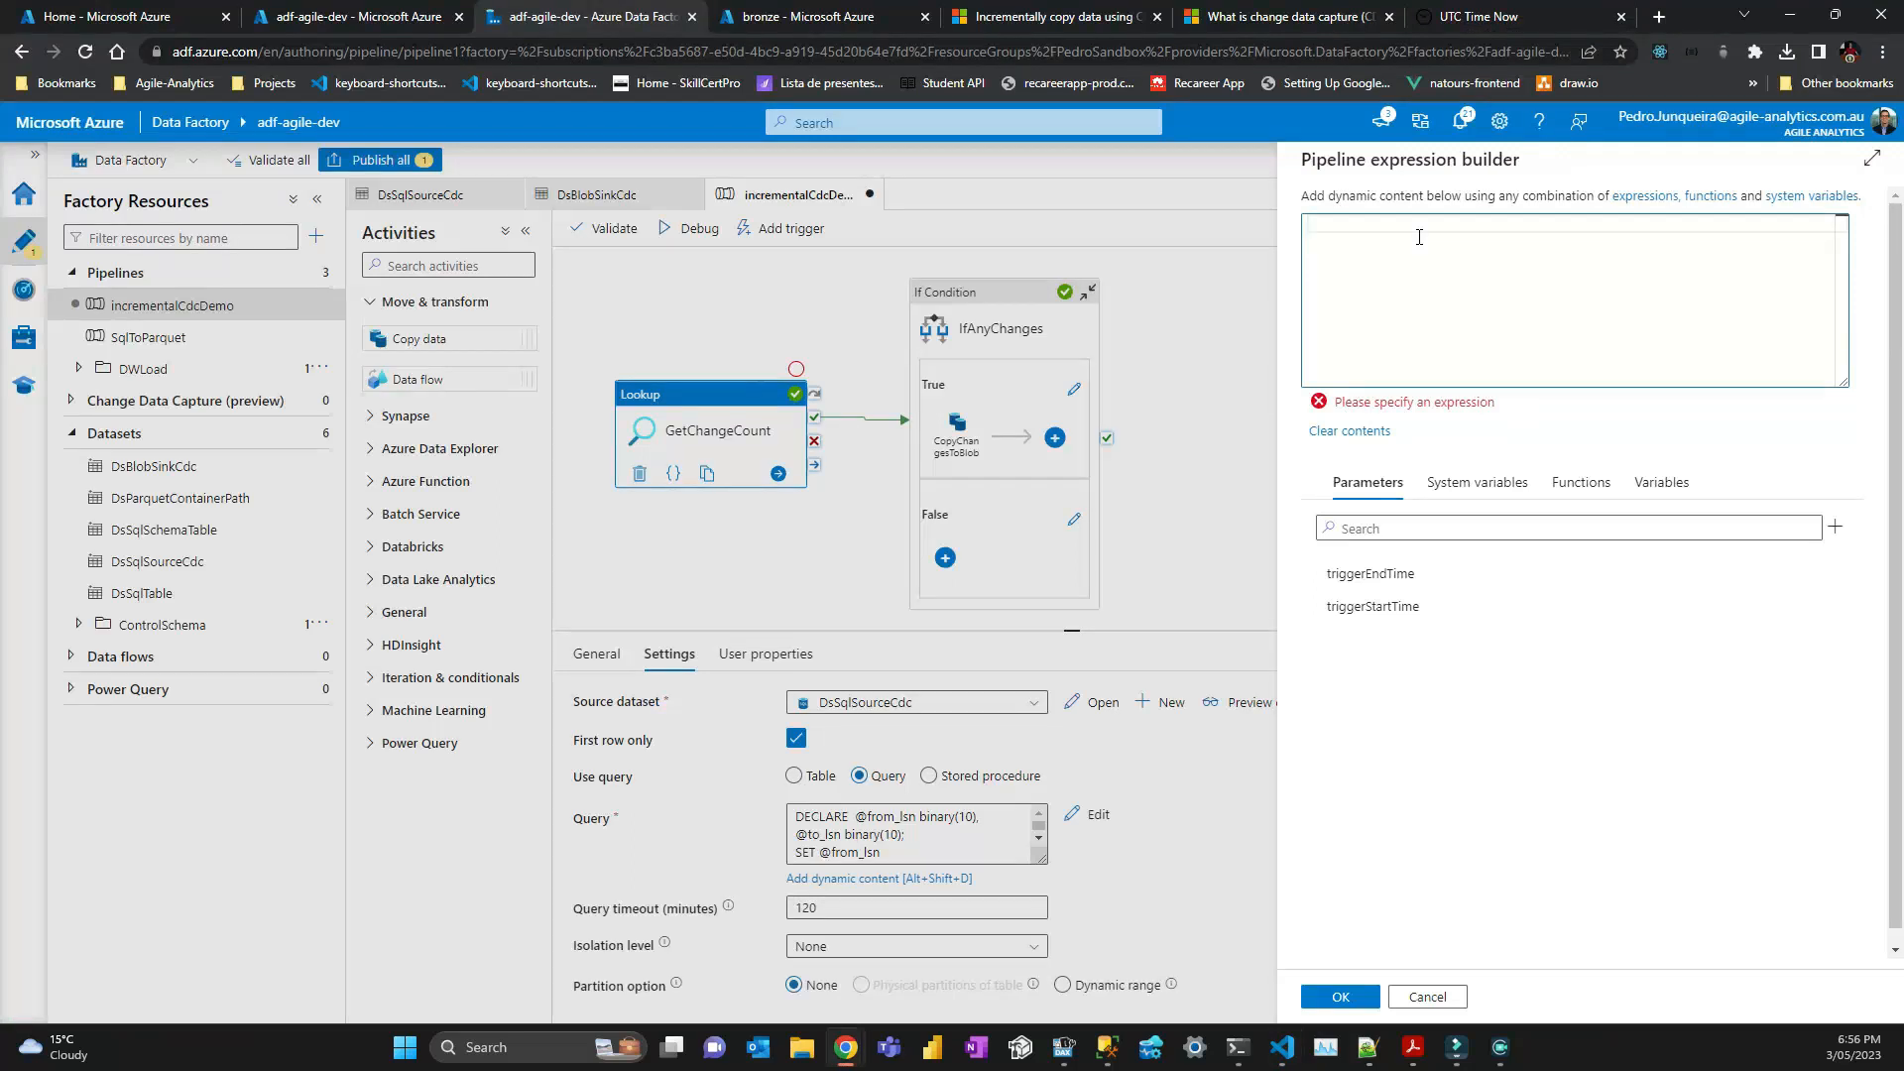
key(ctrl+v)
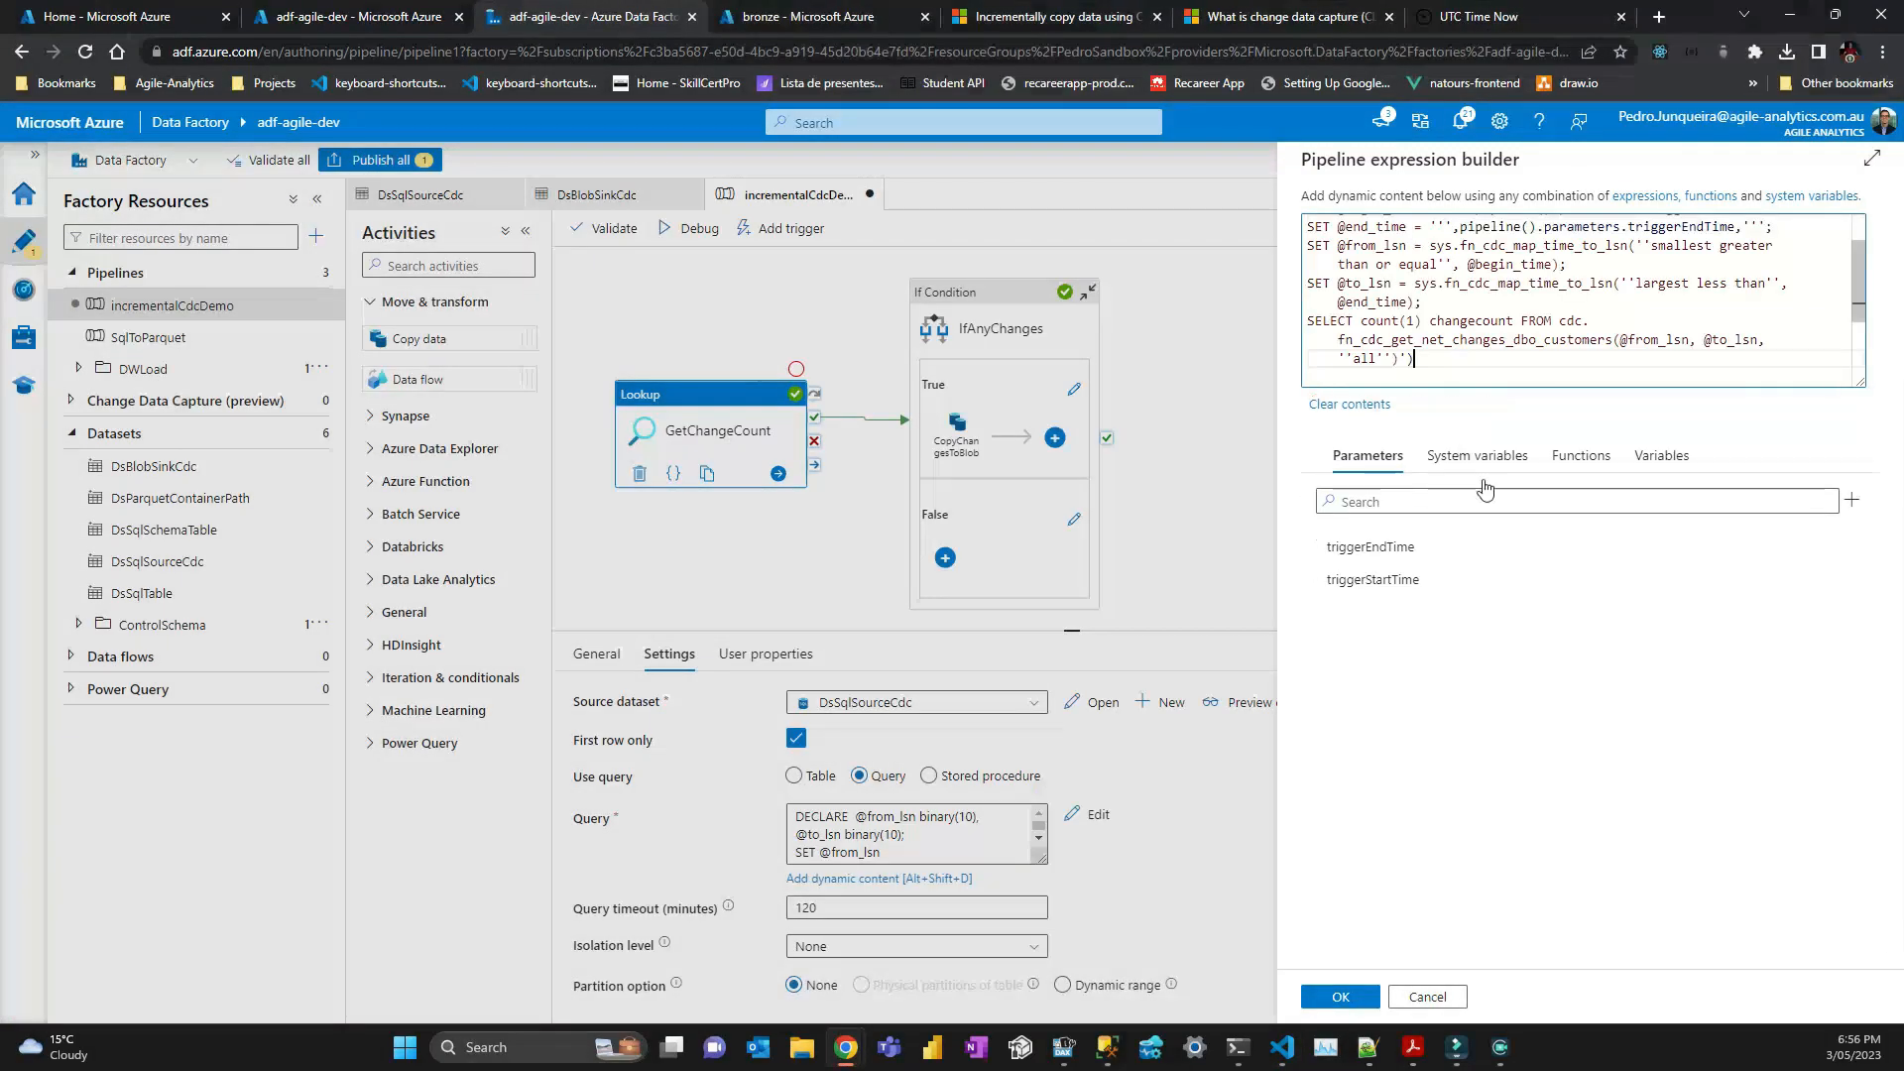
click(1337, 997)
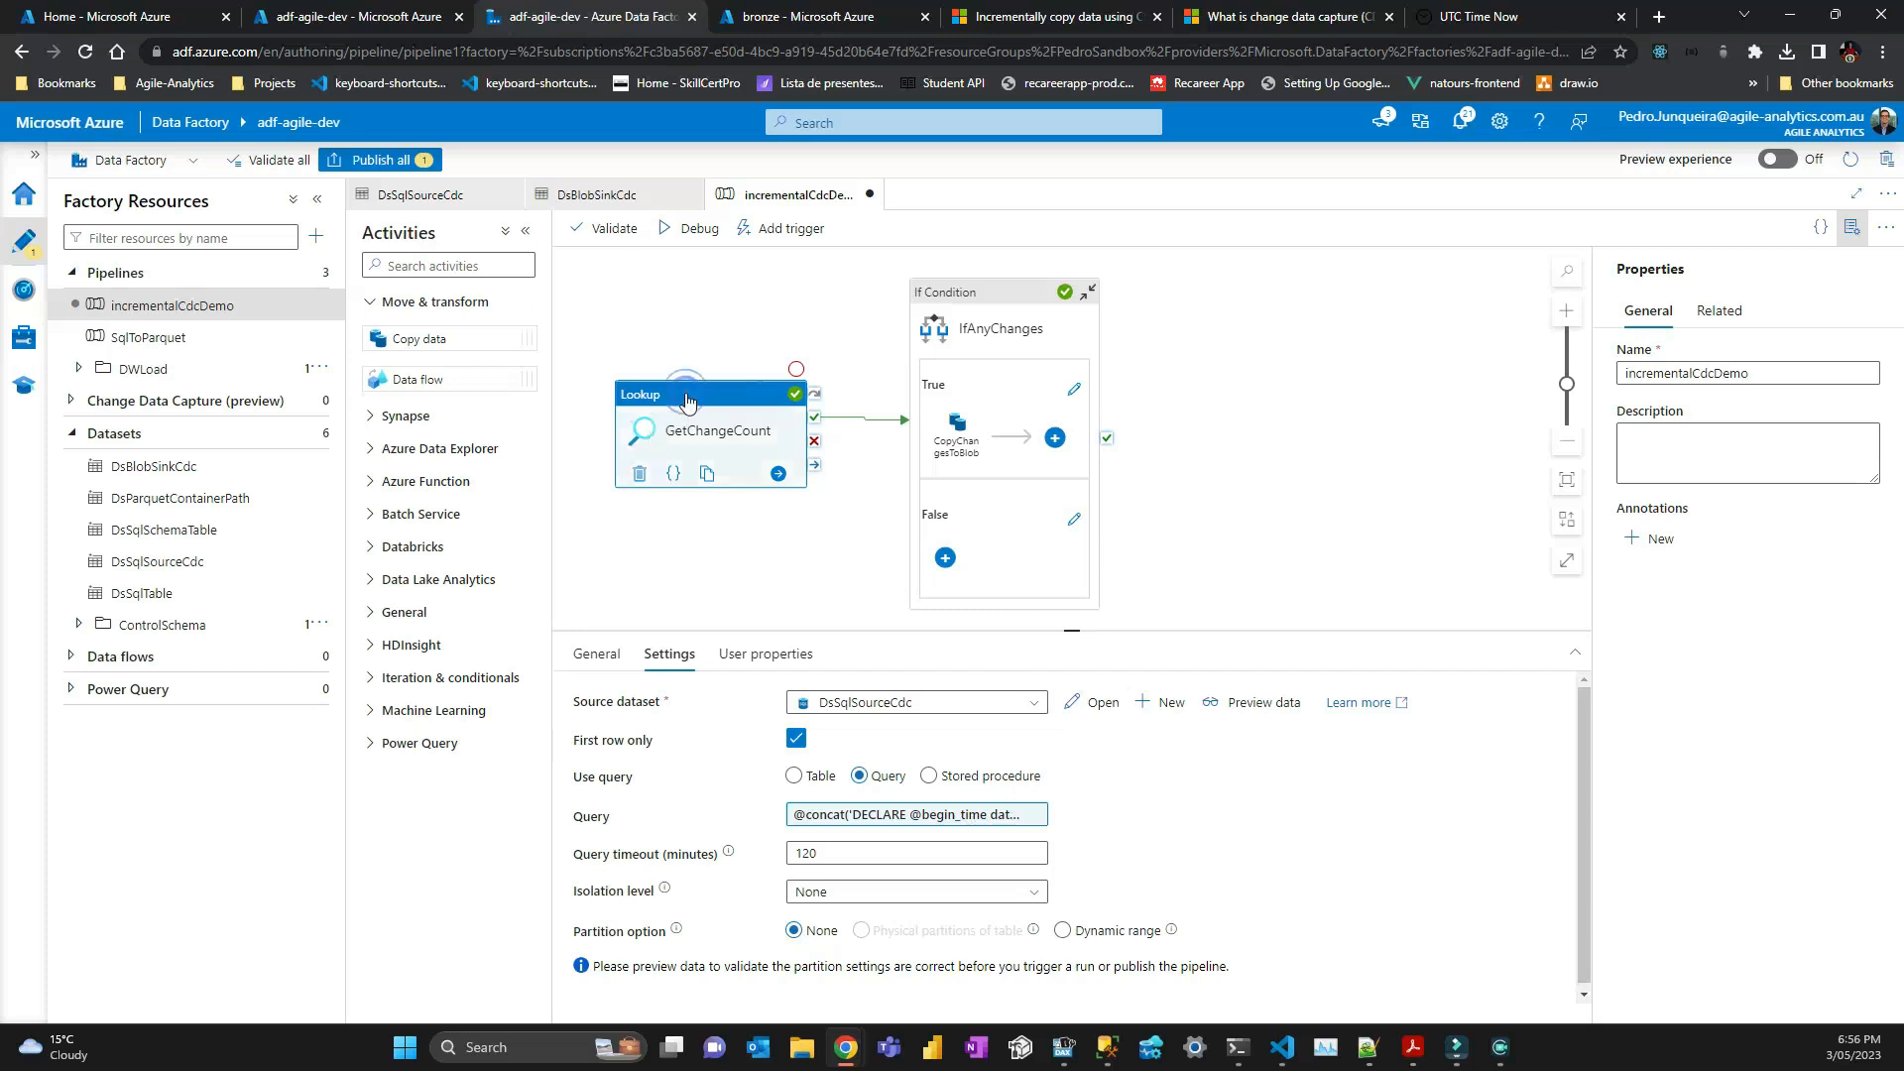
Preview the GetChangeCount data with the default triggerStartTime and triggerEndTime values and close the preview.
click(1265, 704)
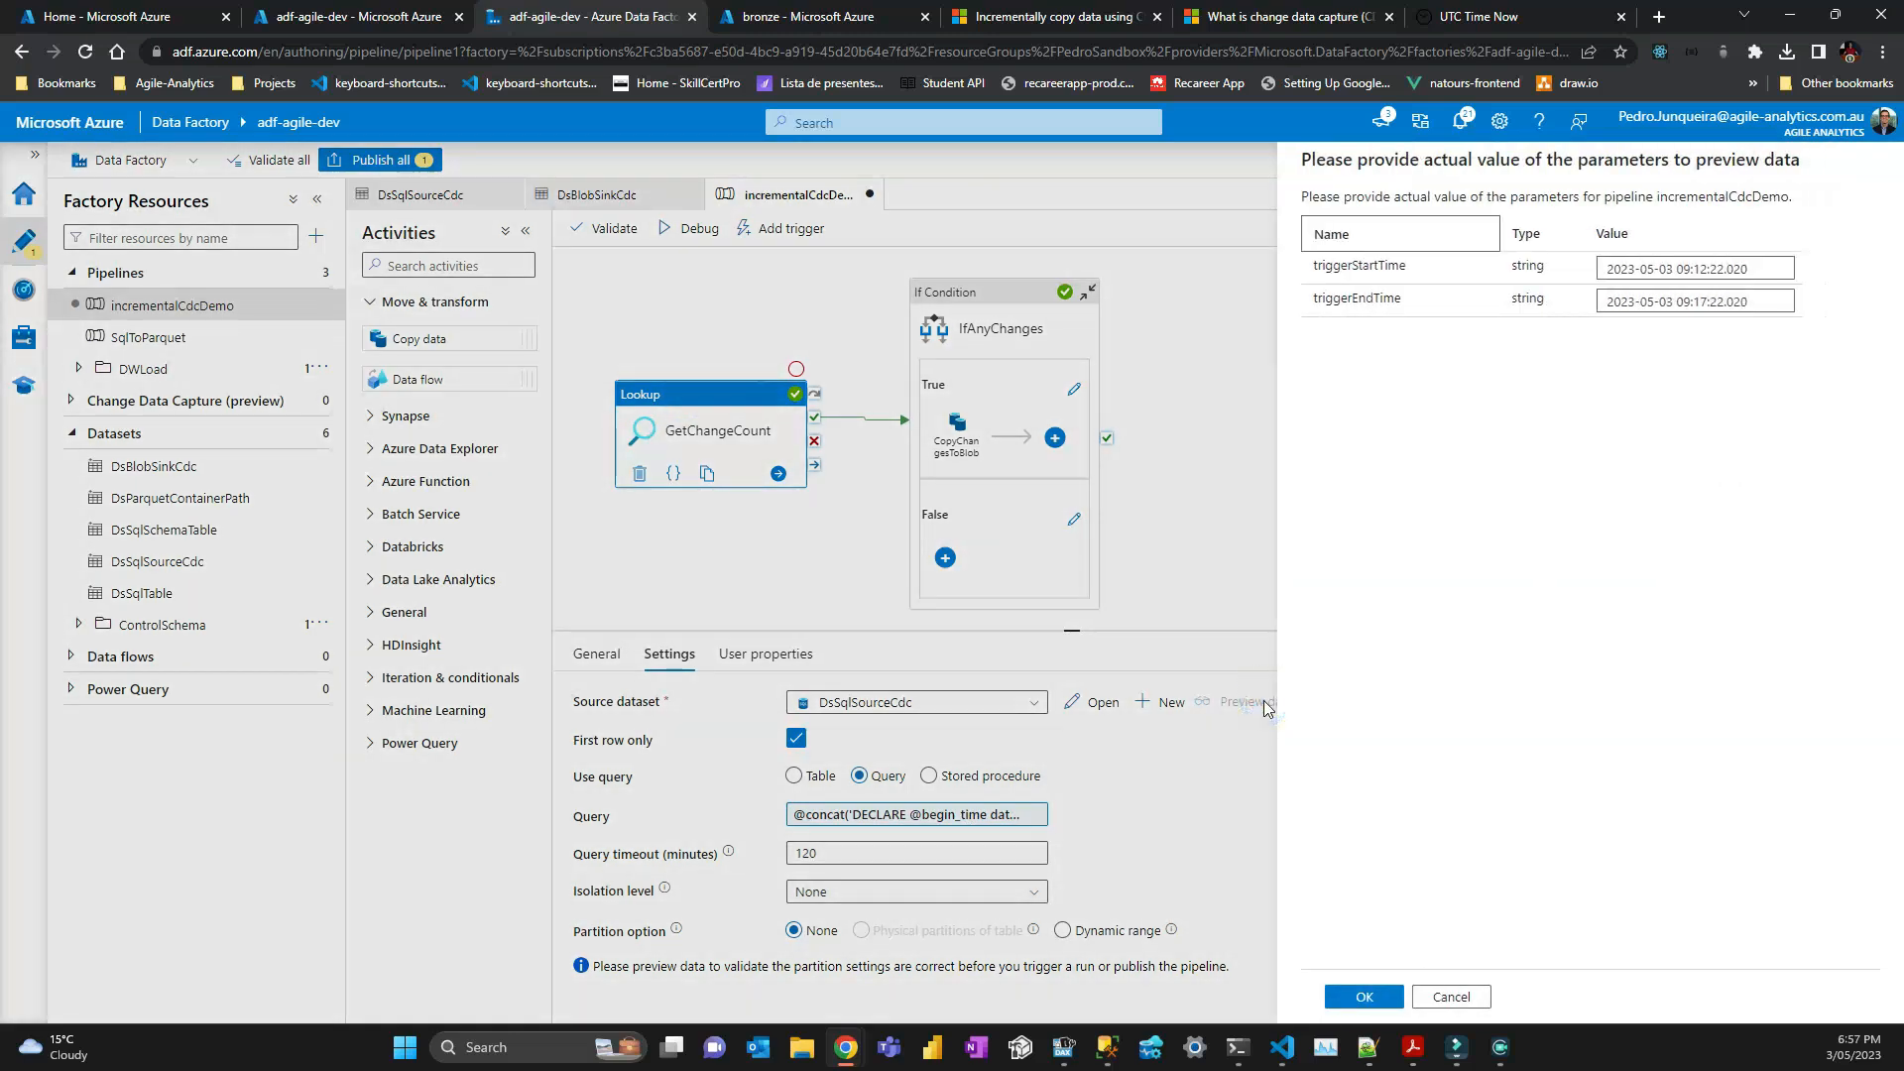
click(1365, 999)
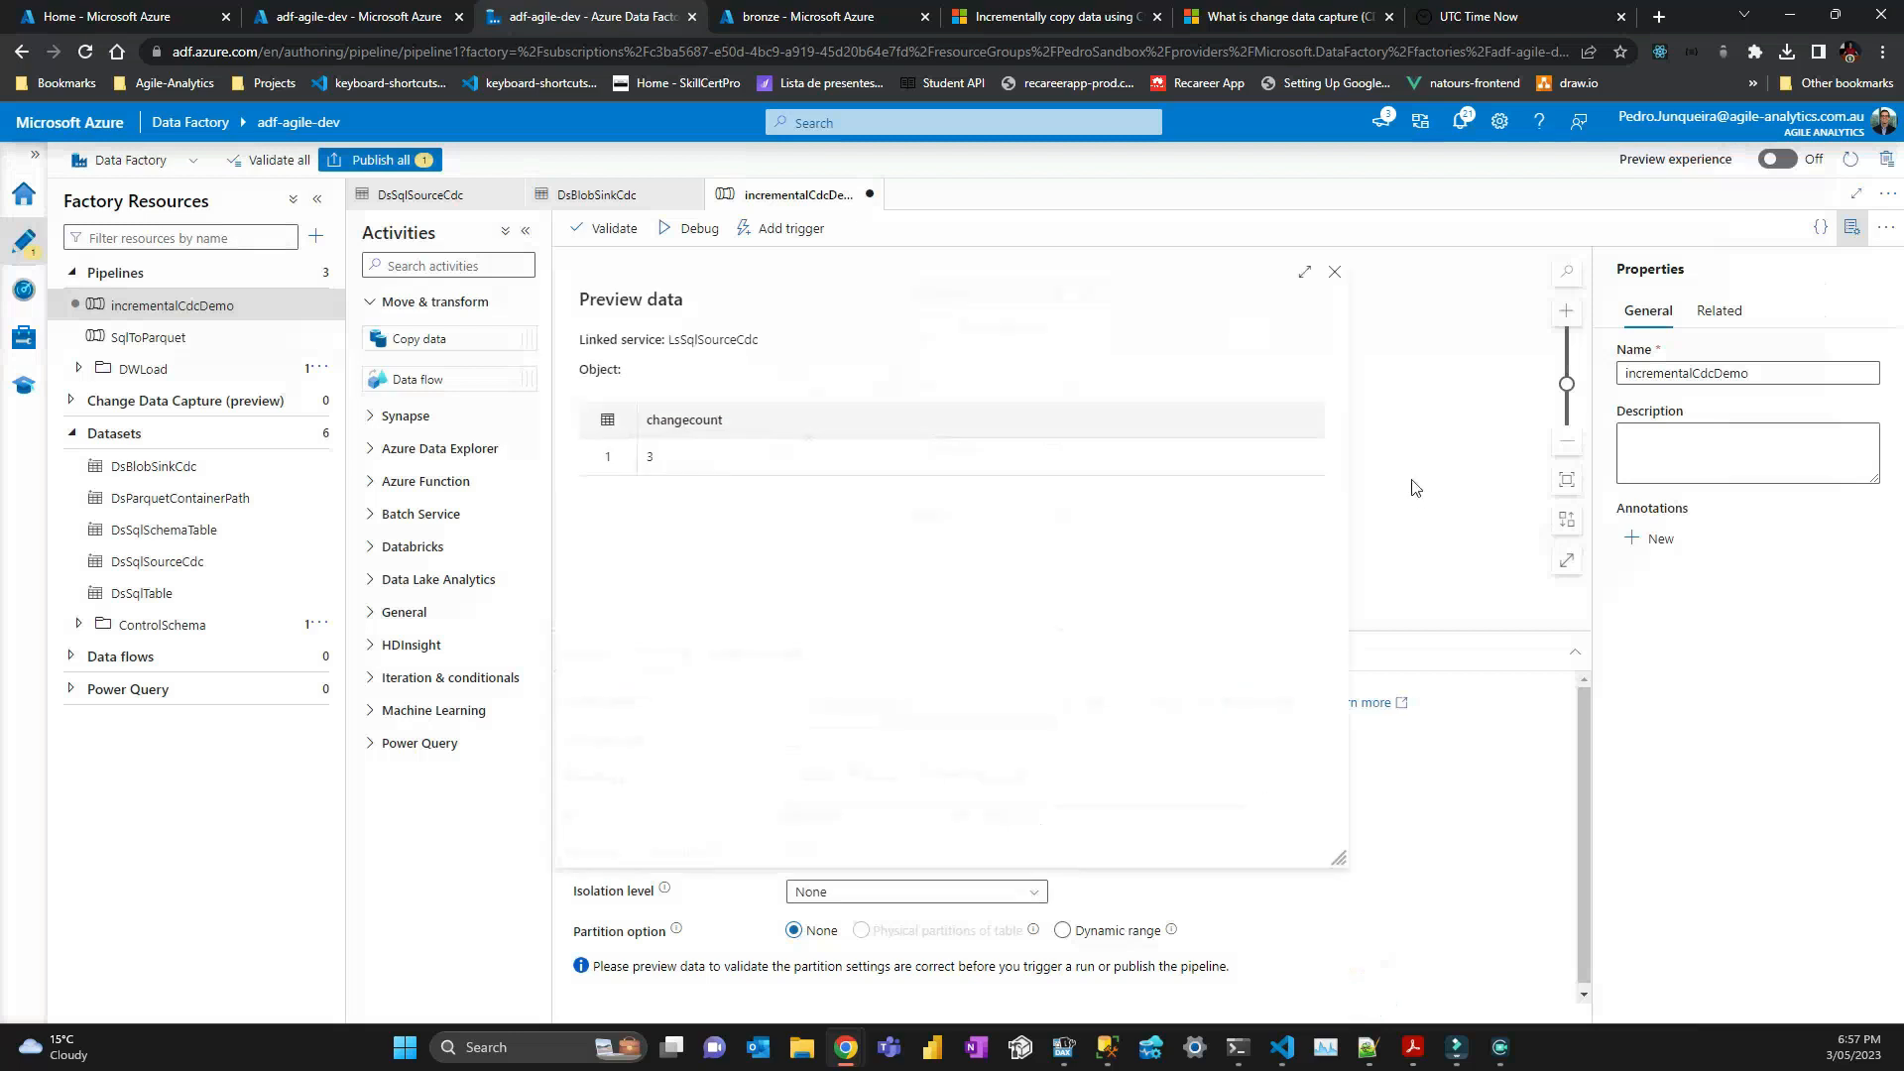
click(1335, 272)
click(1331, 445)
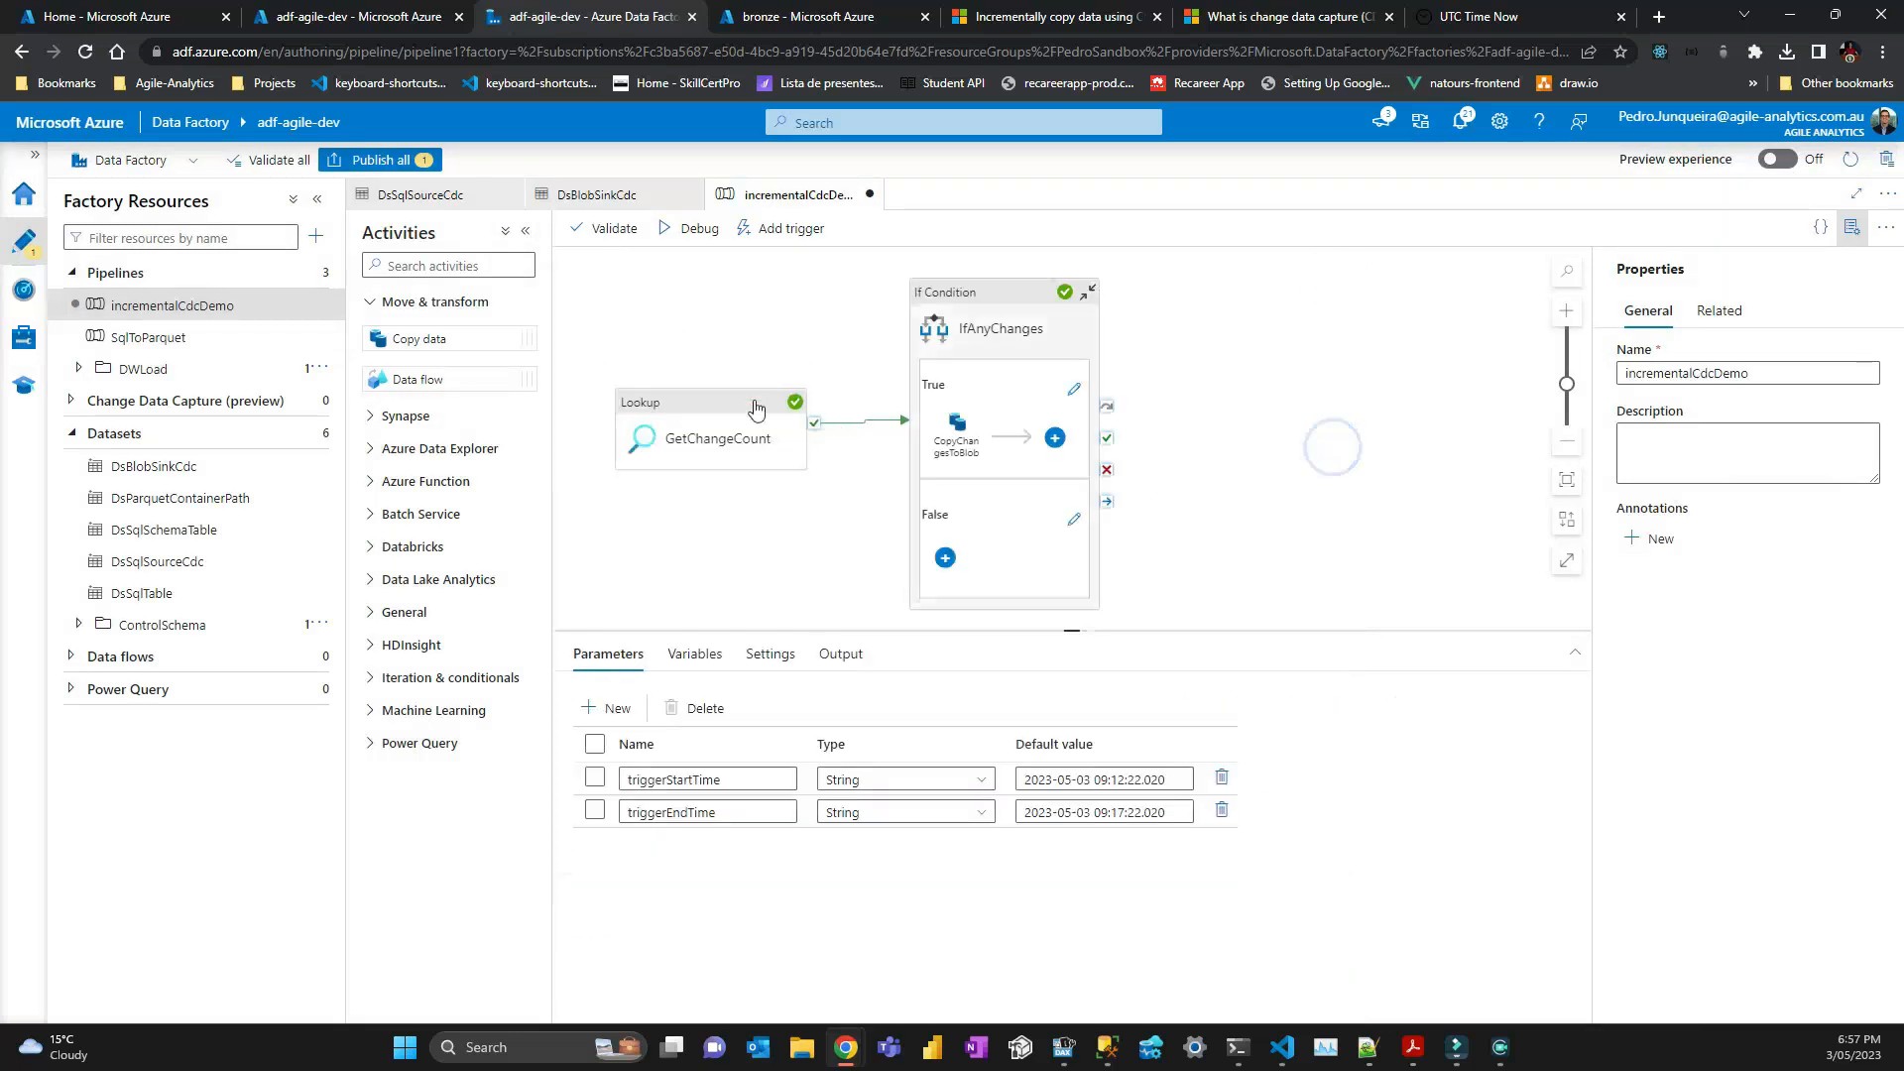
Open the expression builder for the source query of CopyChangesToBlob, inside the True activities of IfAnyChanges.
click(722, 398)
click(944, 430)
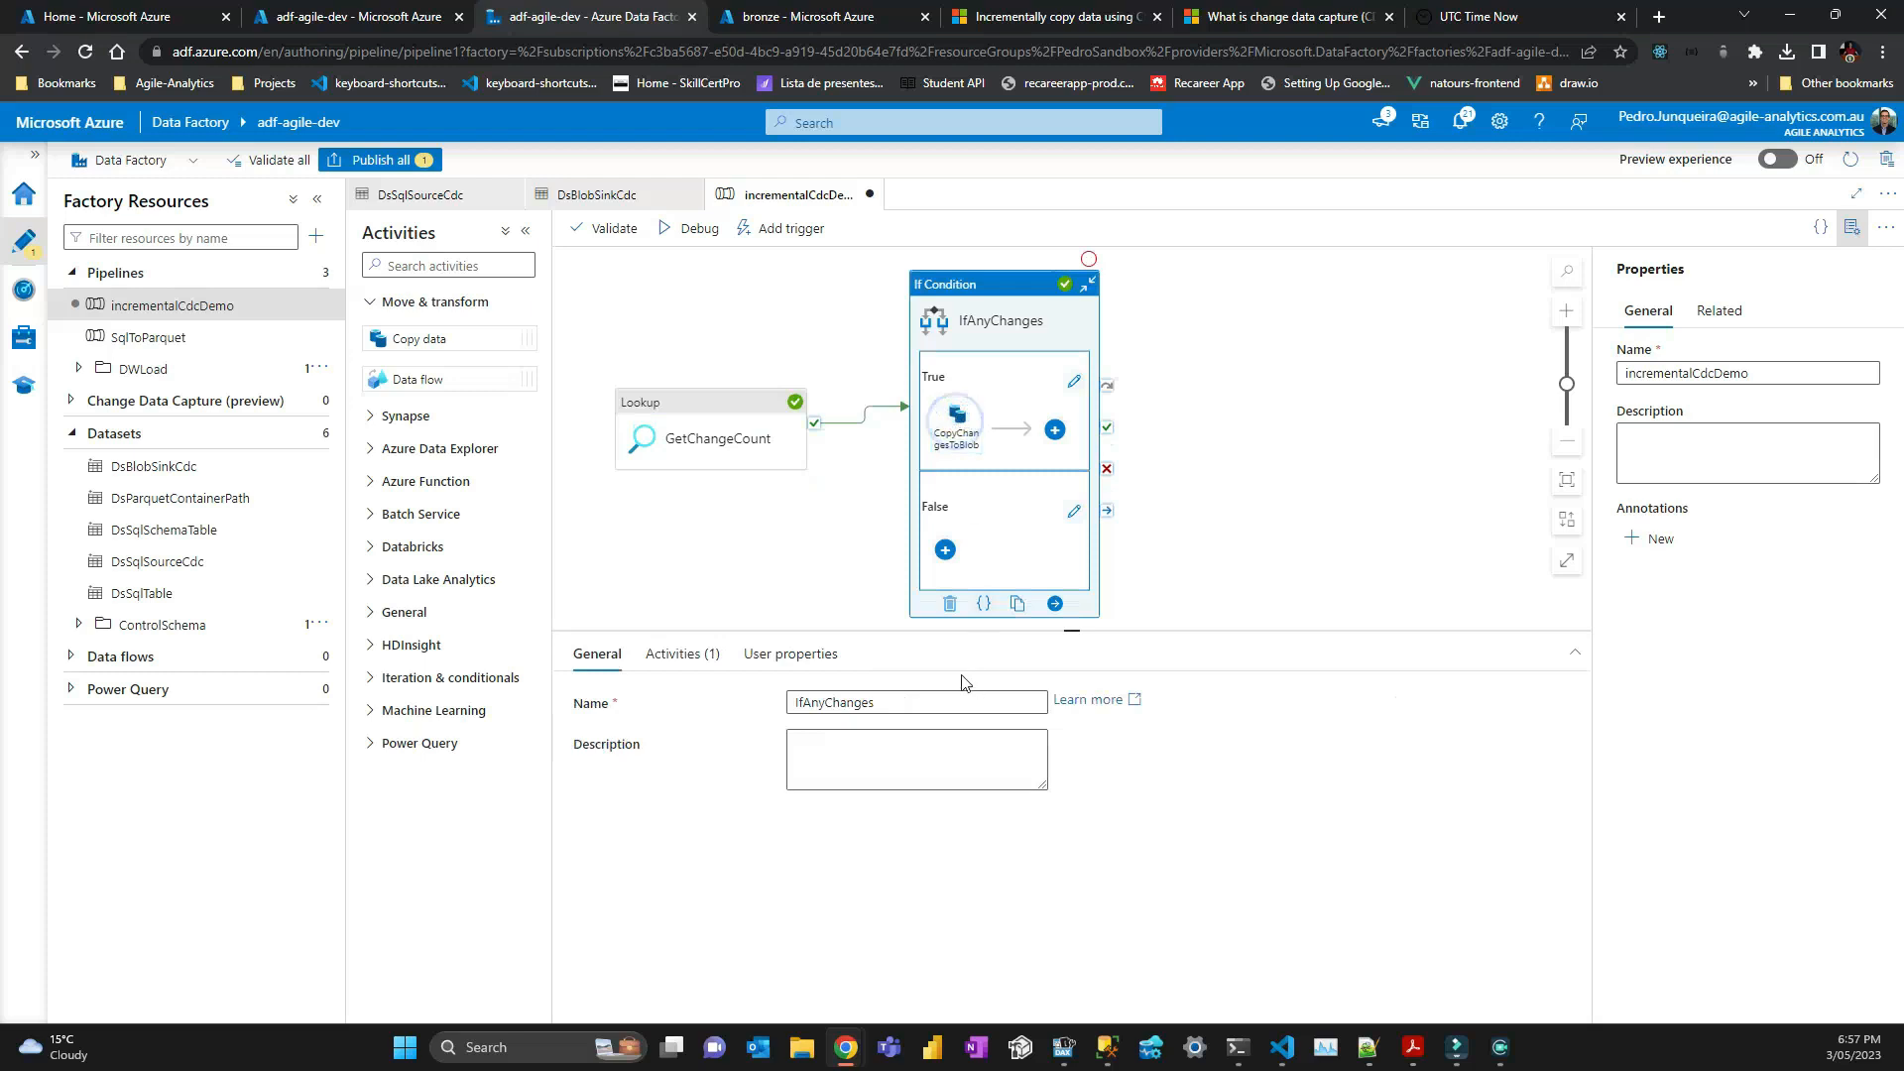
click(1077, 381)
click(1033, 283)
click(670, 651)
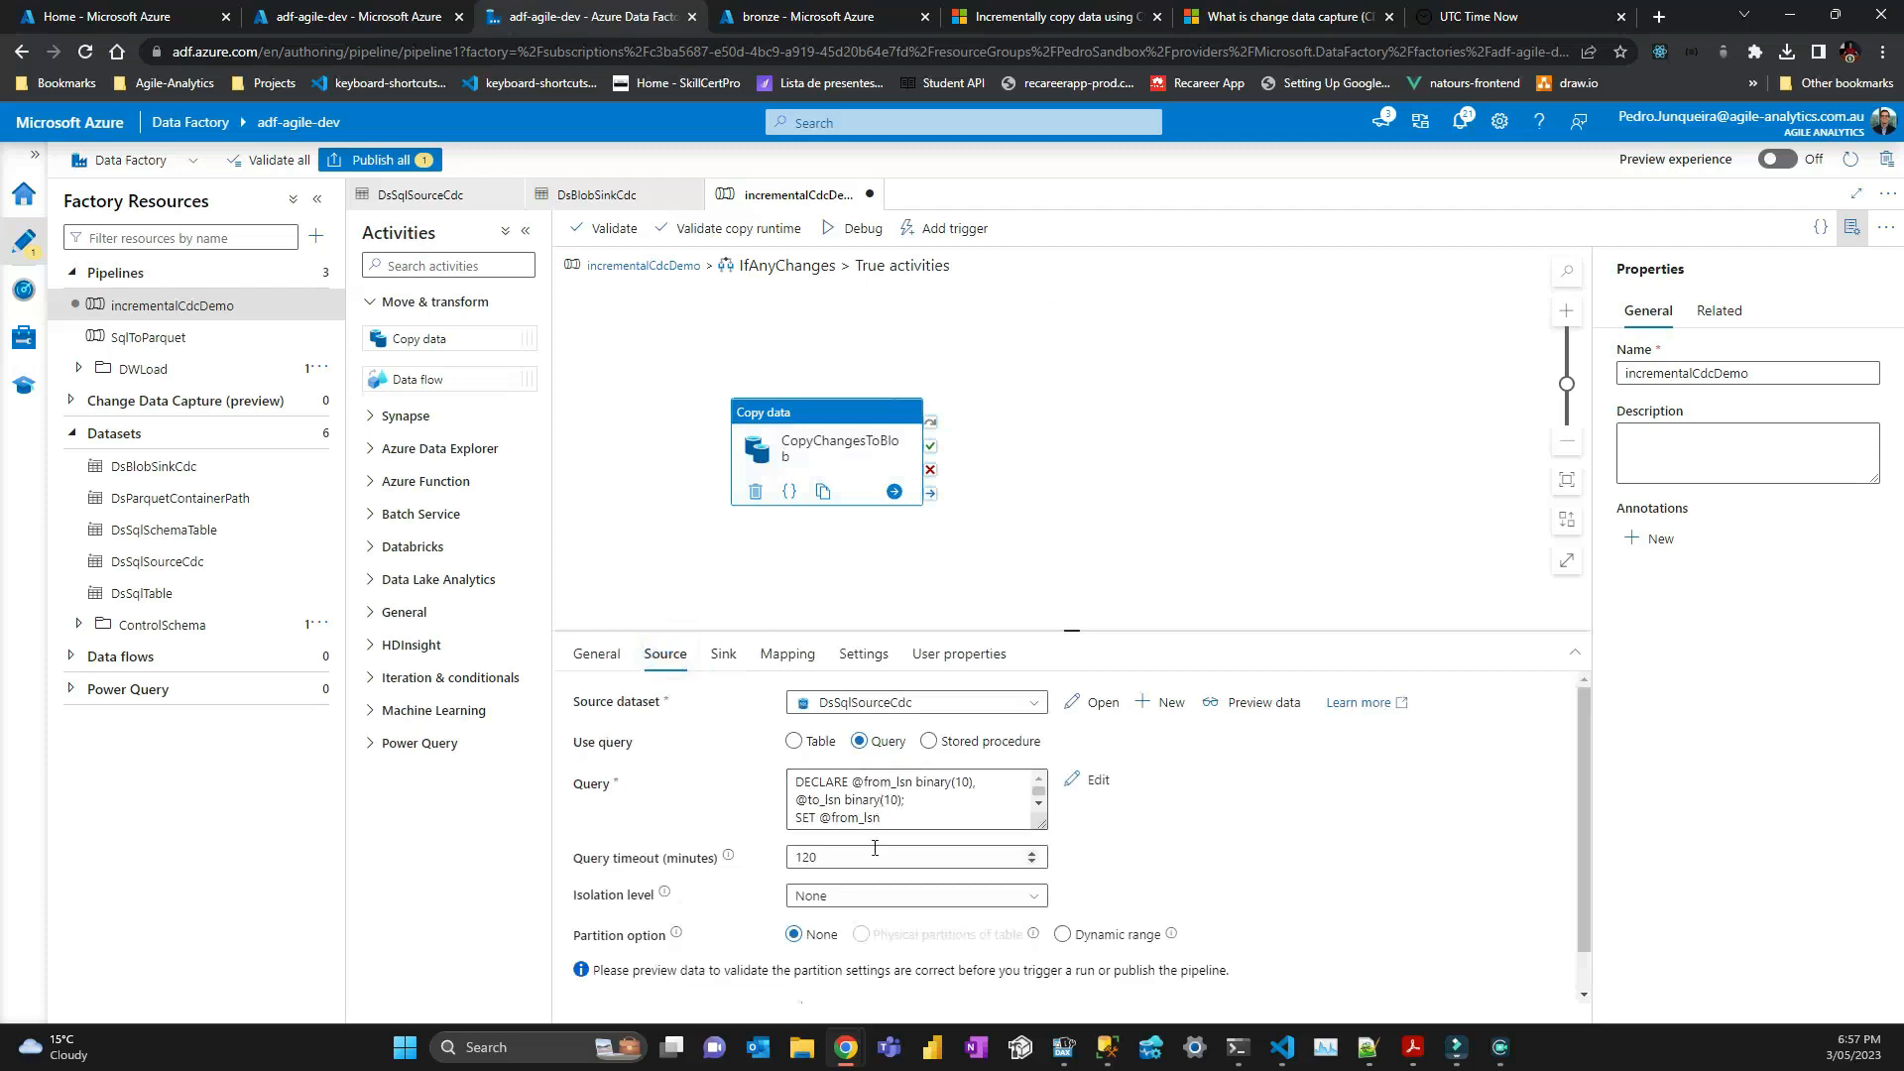
click(882, 844)
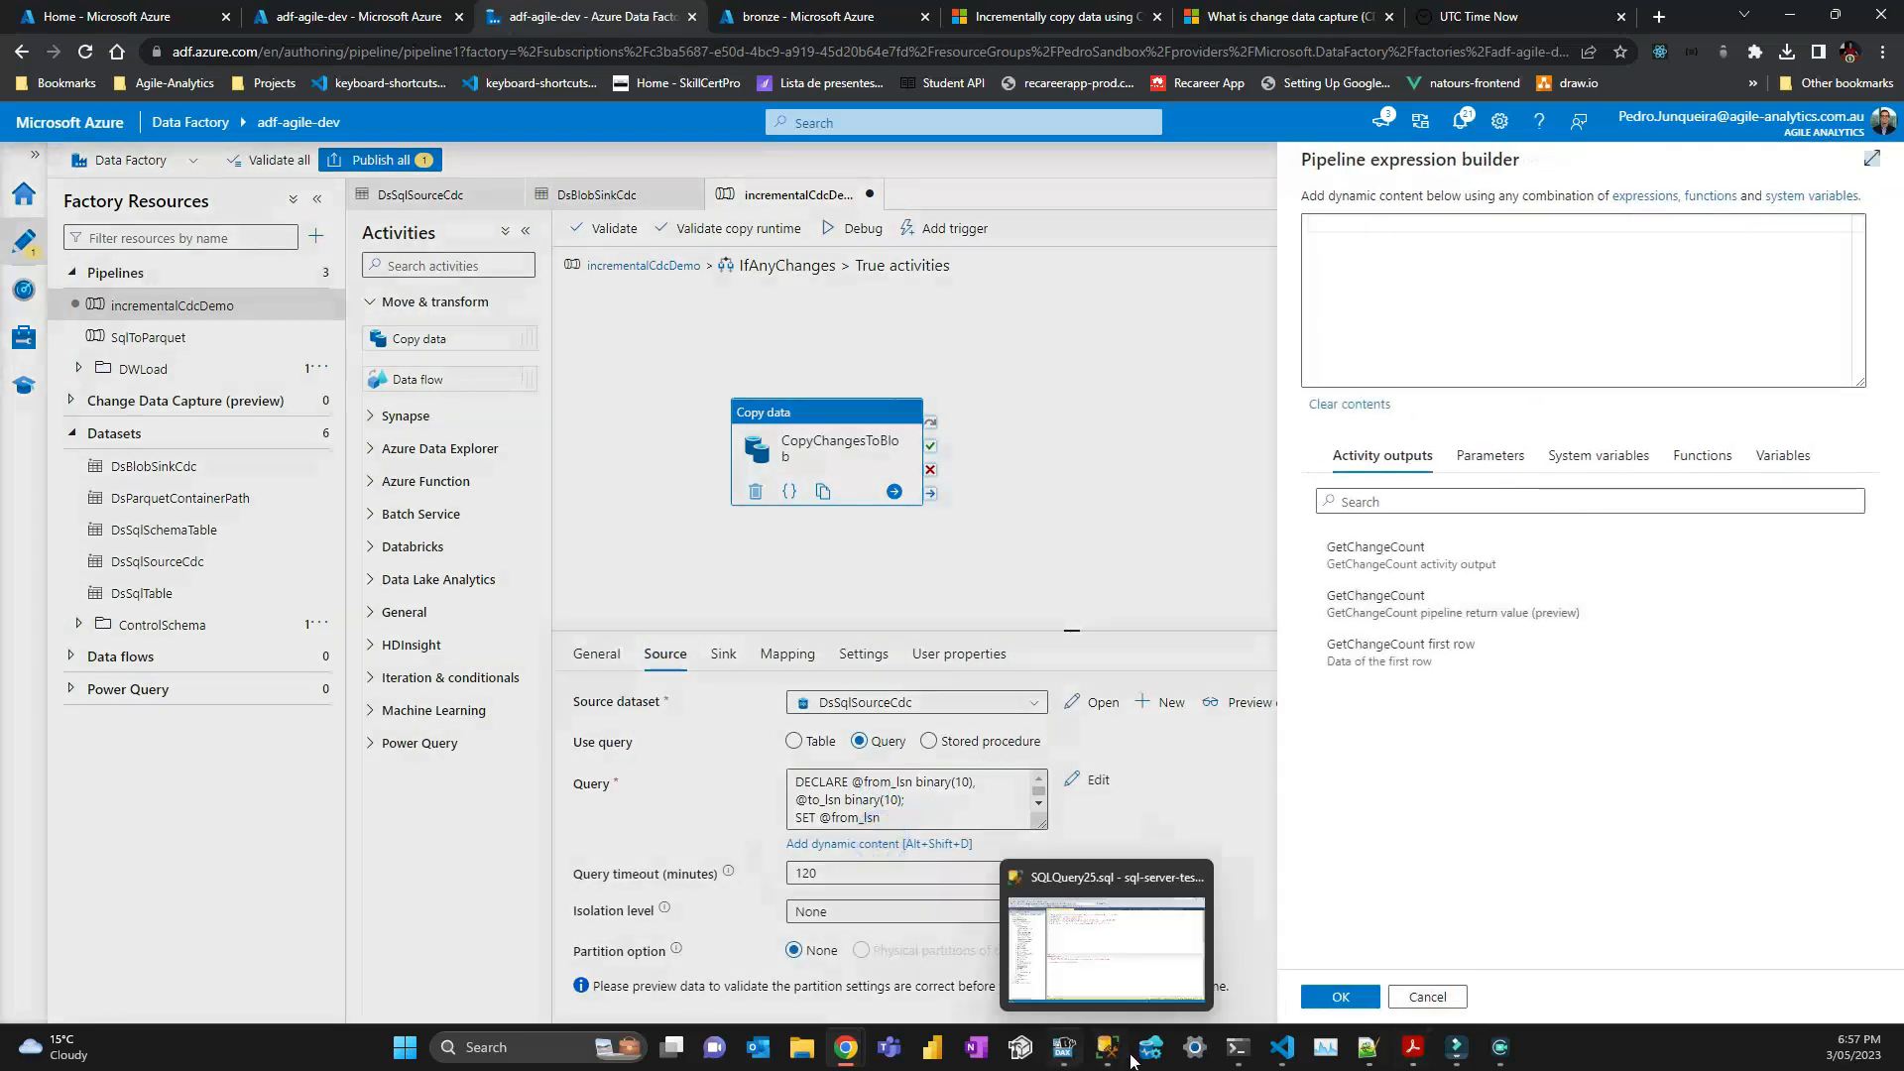
click(1280, 1049)
click(682, 567)
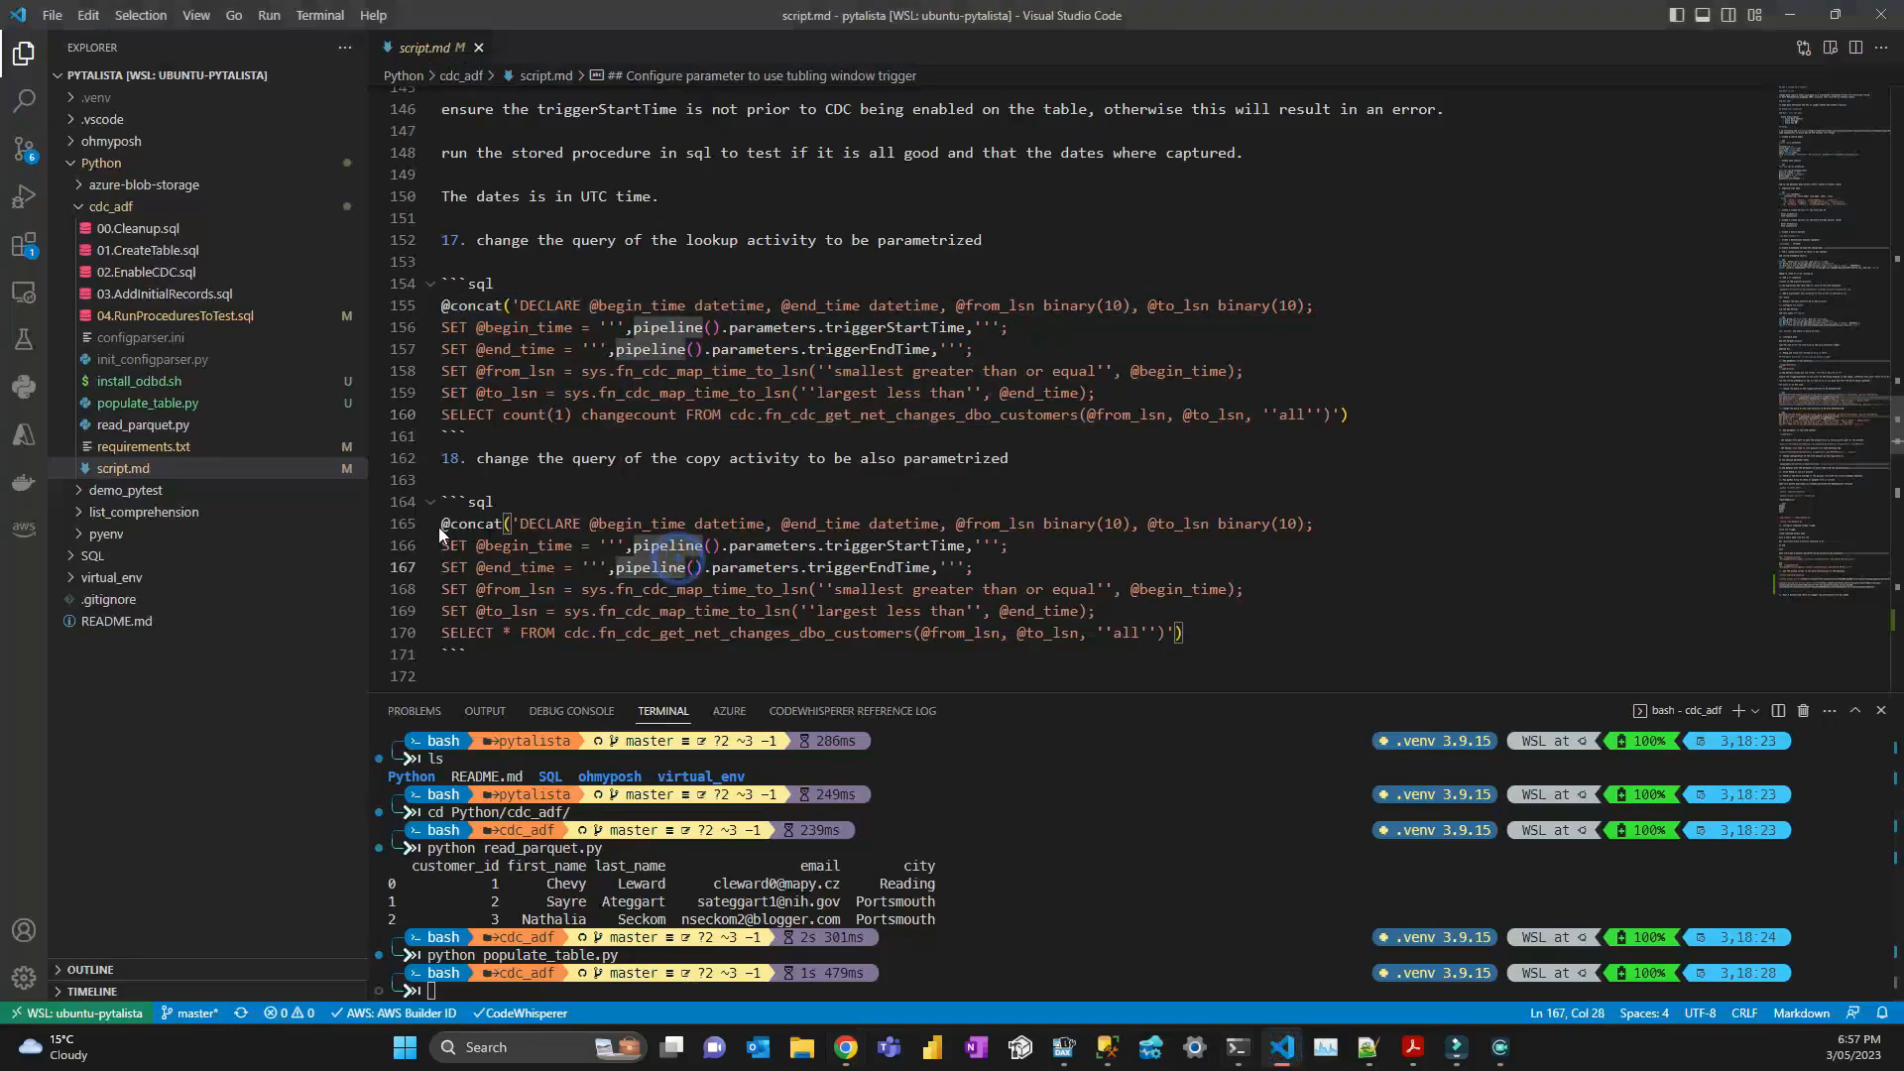
drag(439, 523, 1186, 634)
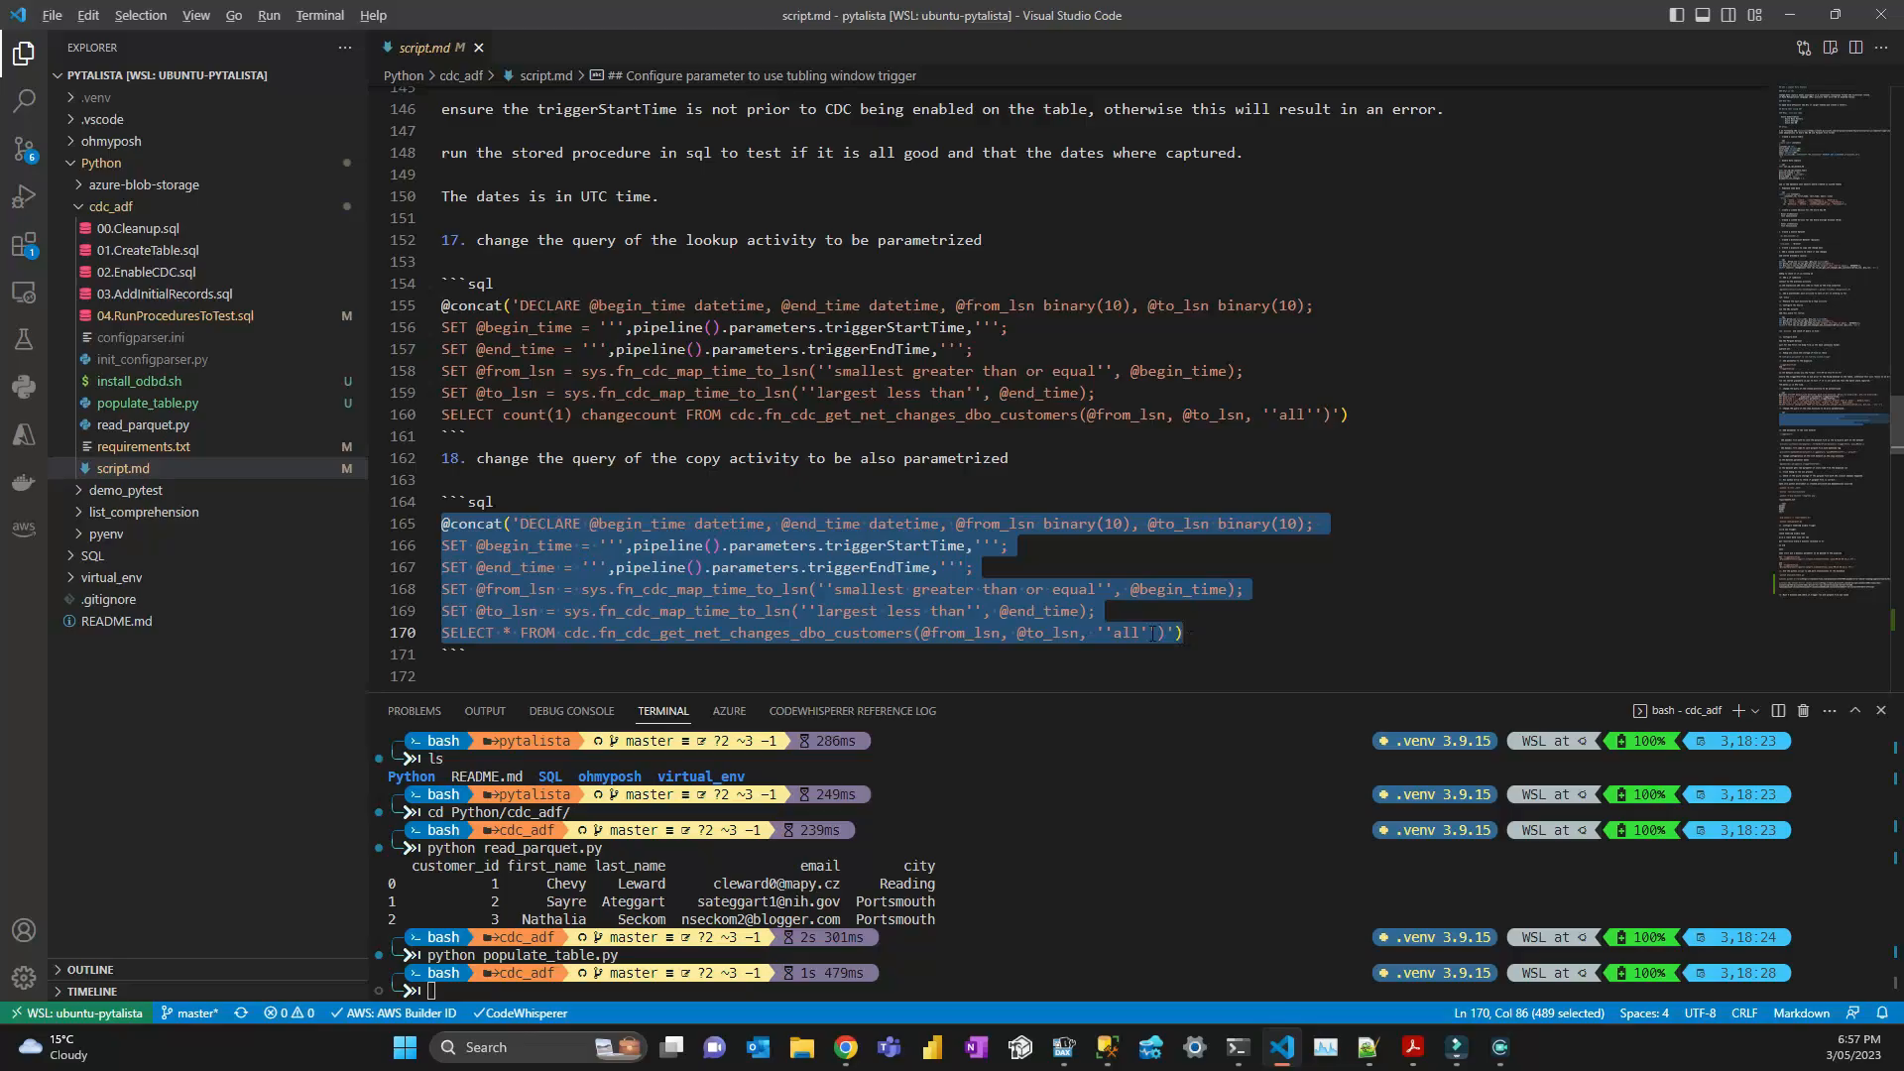
key(alt+Tab)
click(1557, 227)
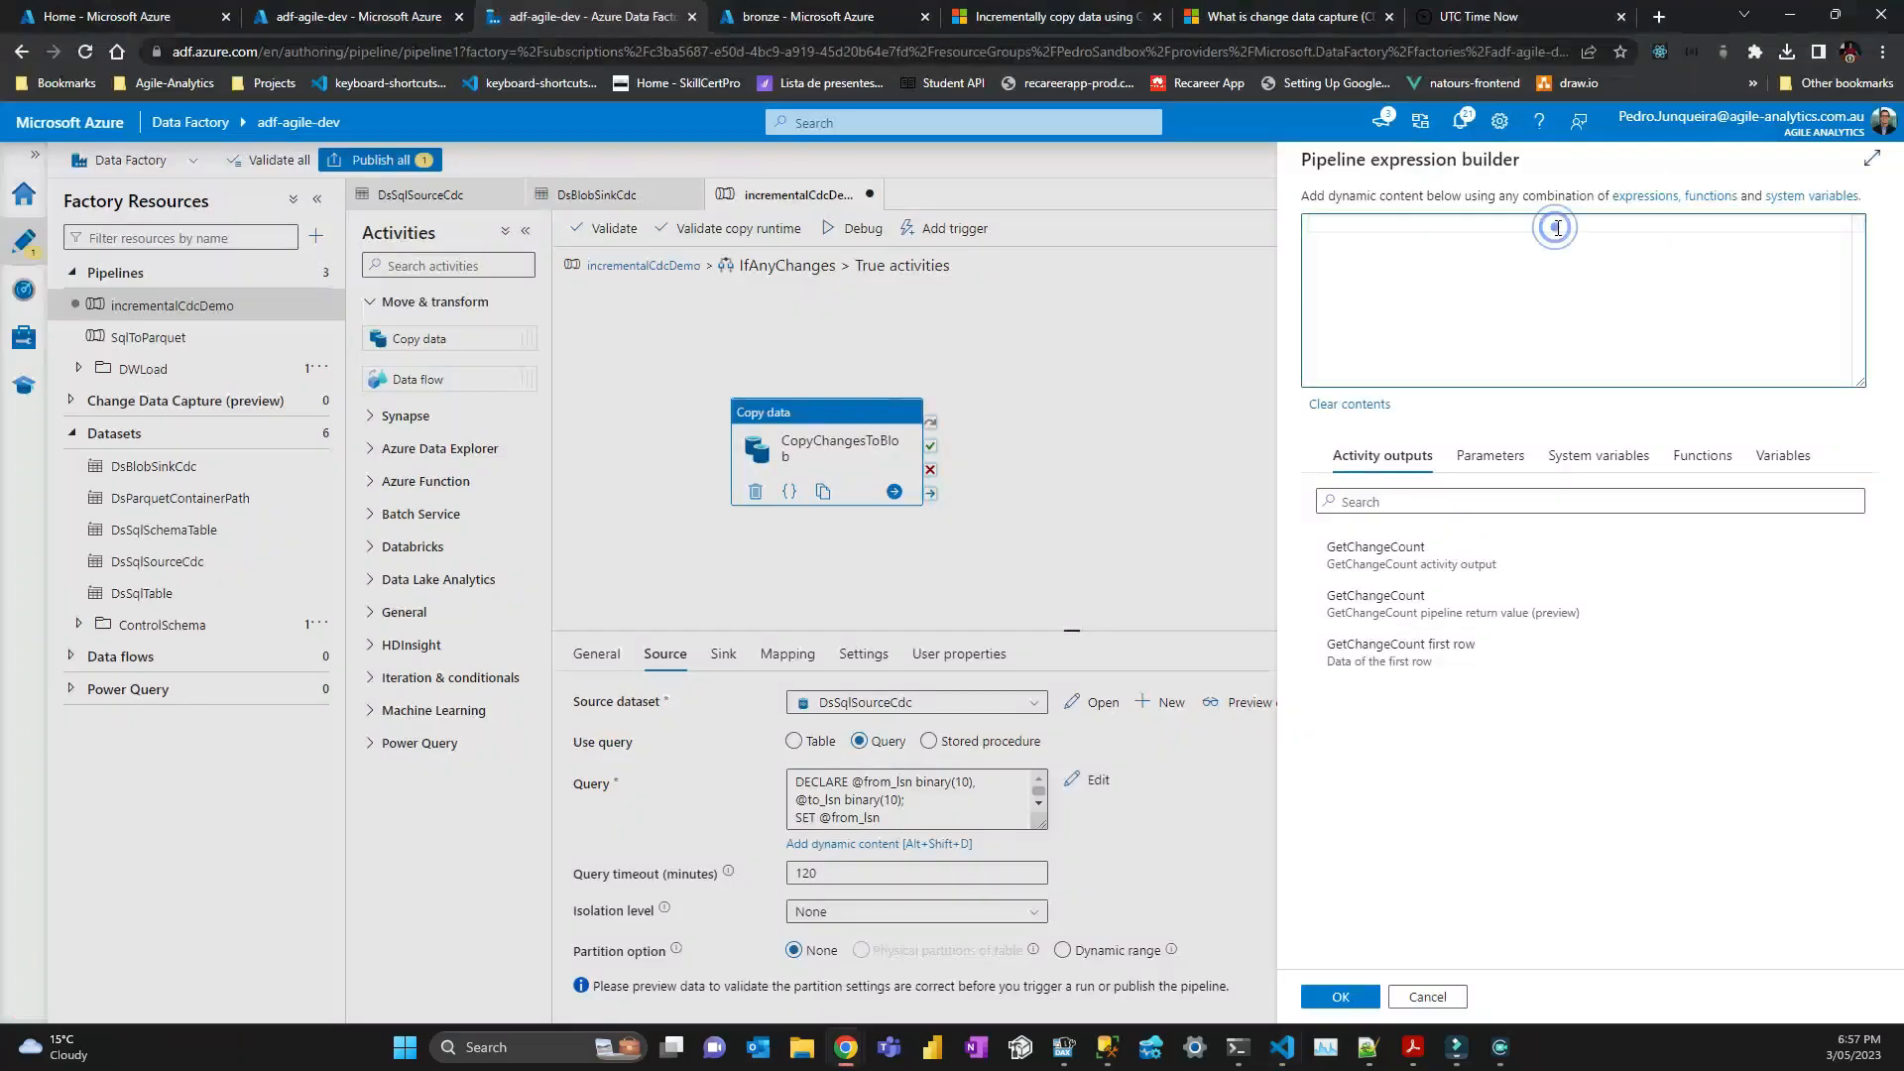
key(ctrl+v)
scroll(1710, 344, up, 1)
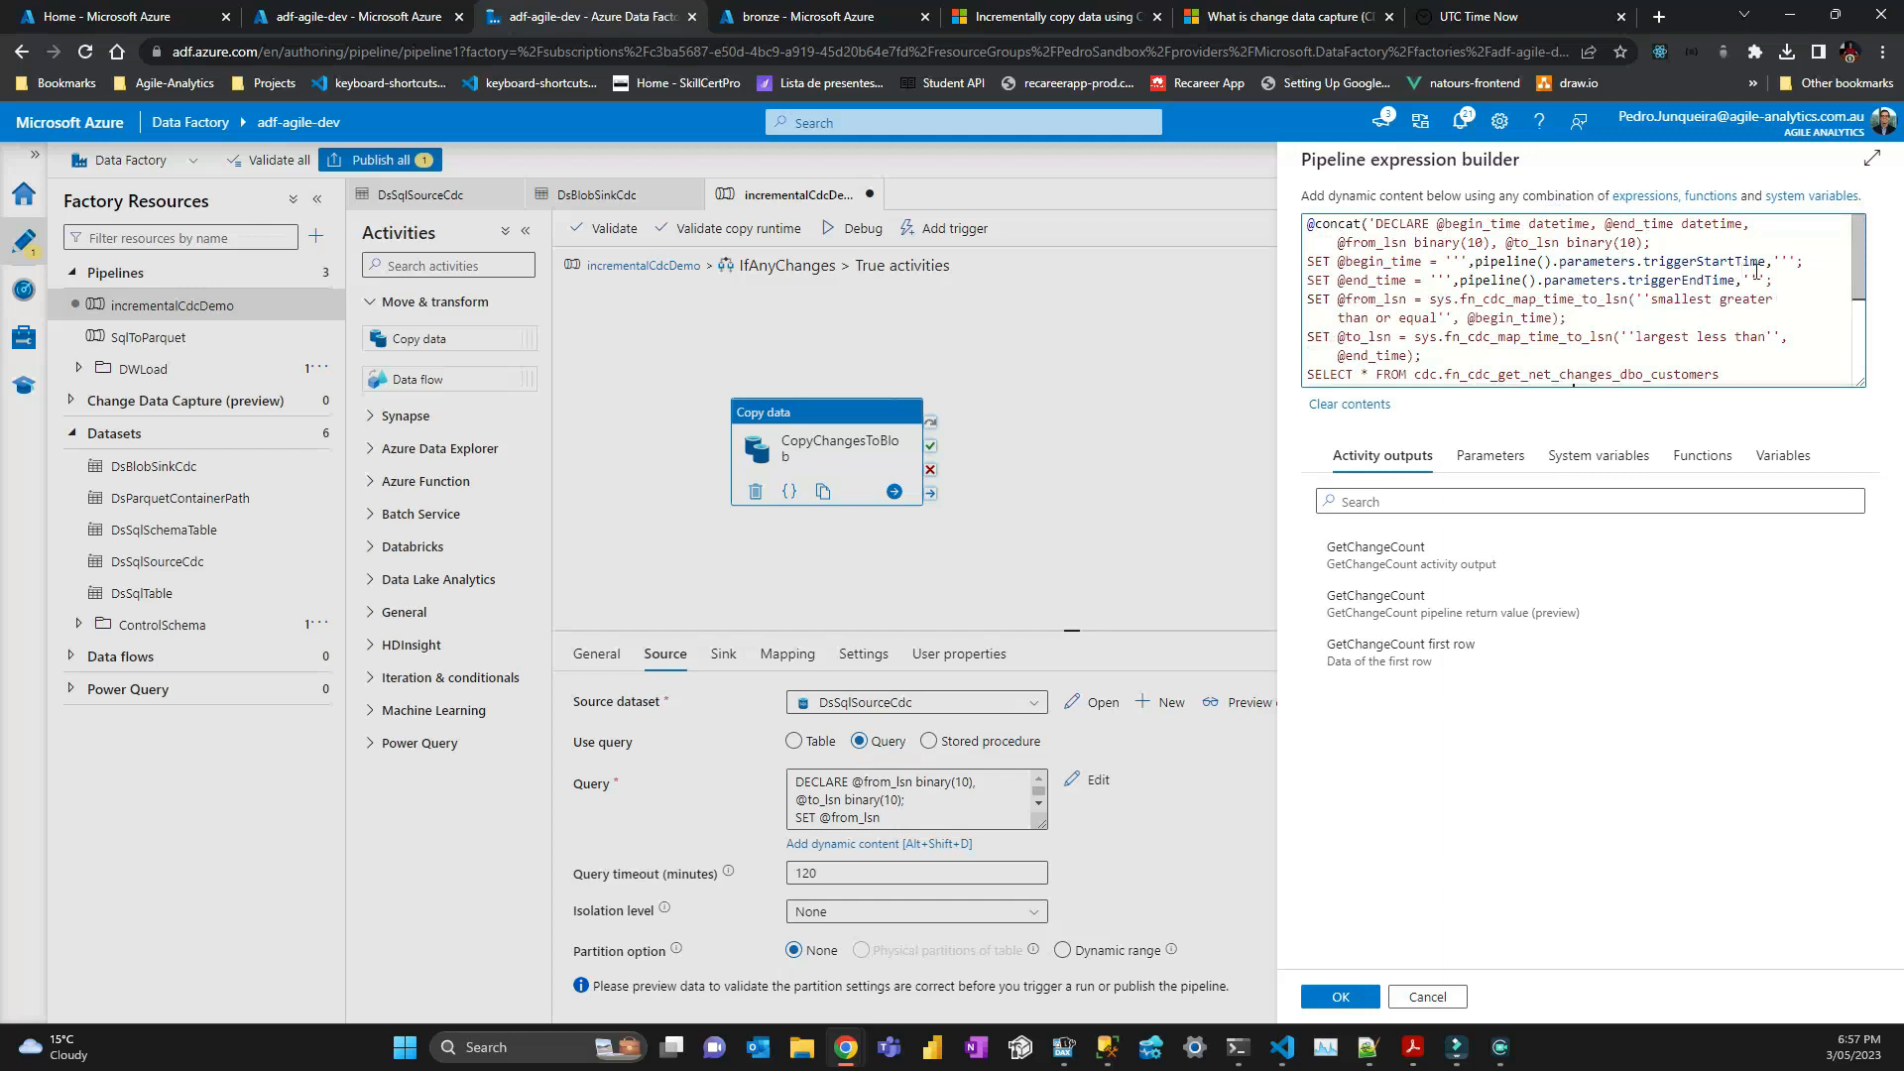
click(1341, 996)
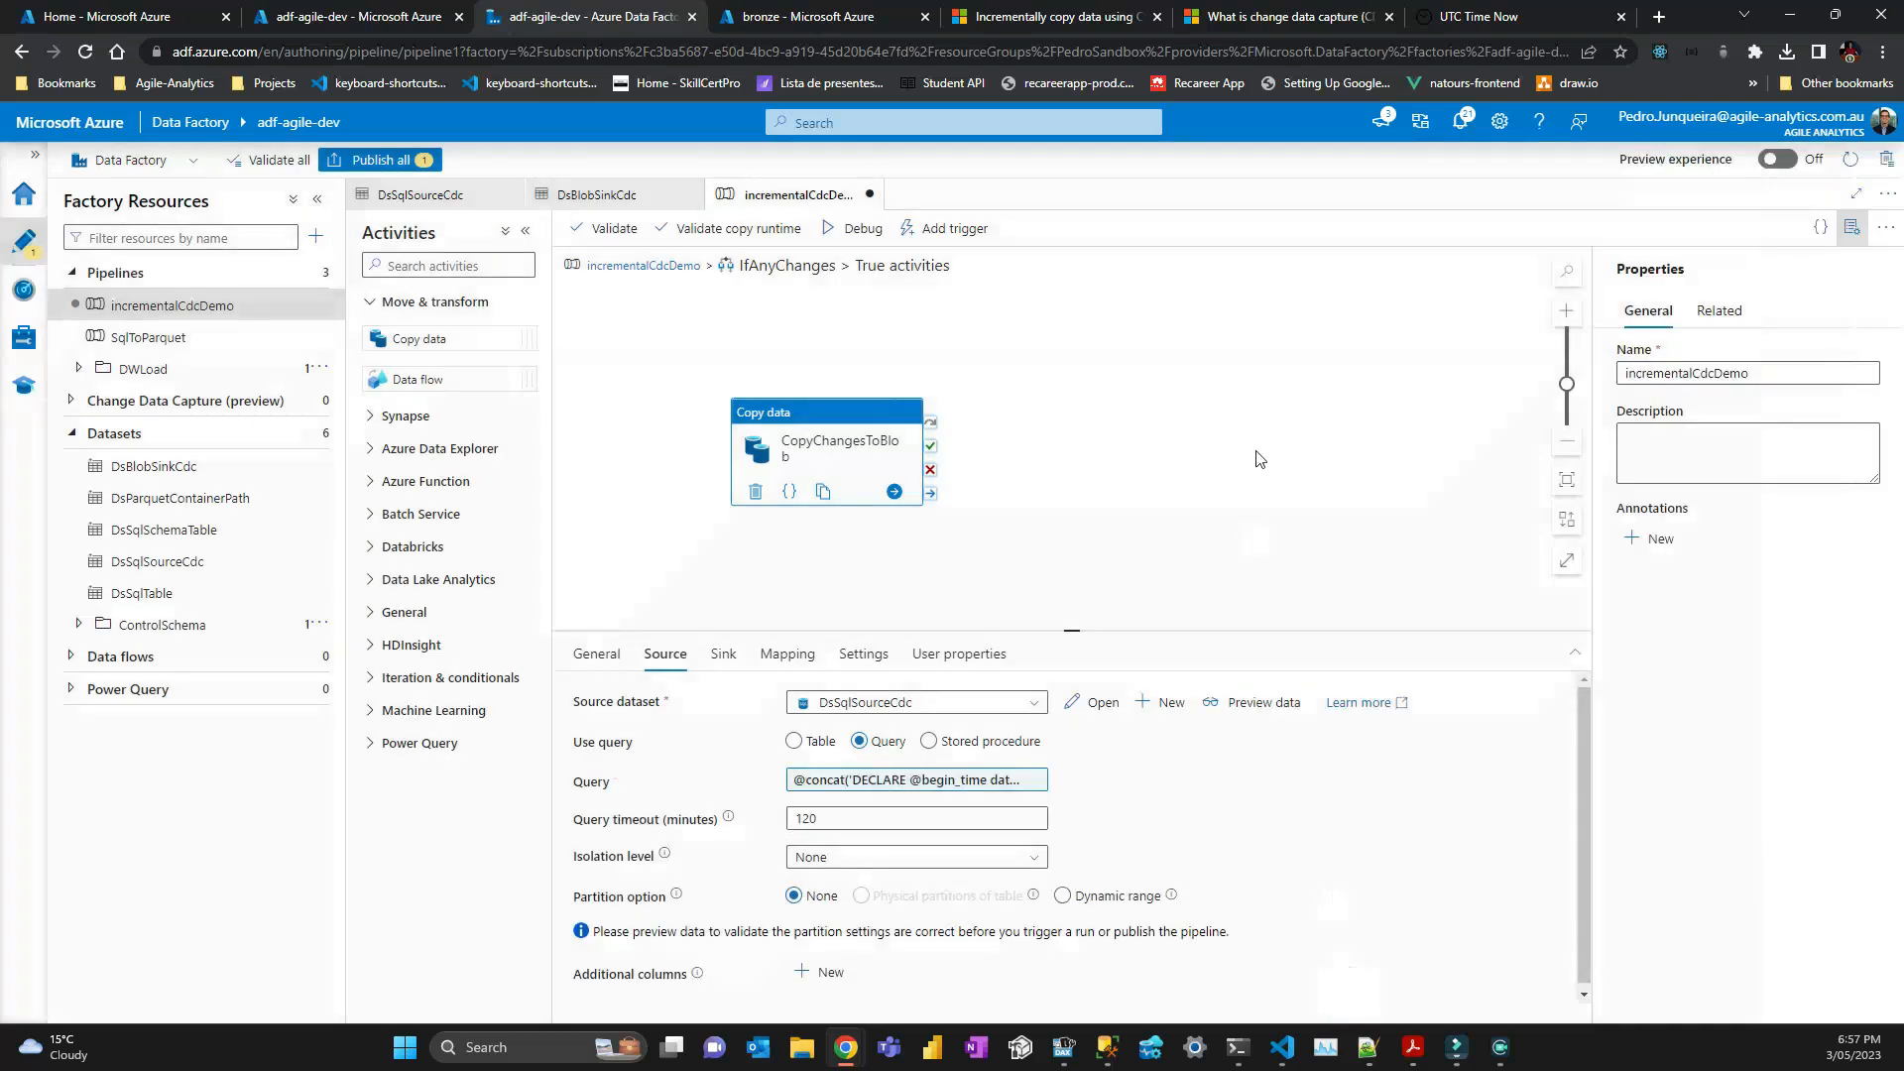
Preview the CopyChangesToBlob source data with the default triggerStartTime and triggerEndTime values, and close the preview.
drag(853, 412, 921, 412)
click(1219, 704)
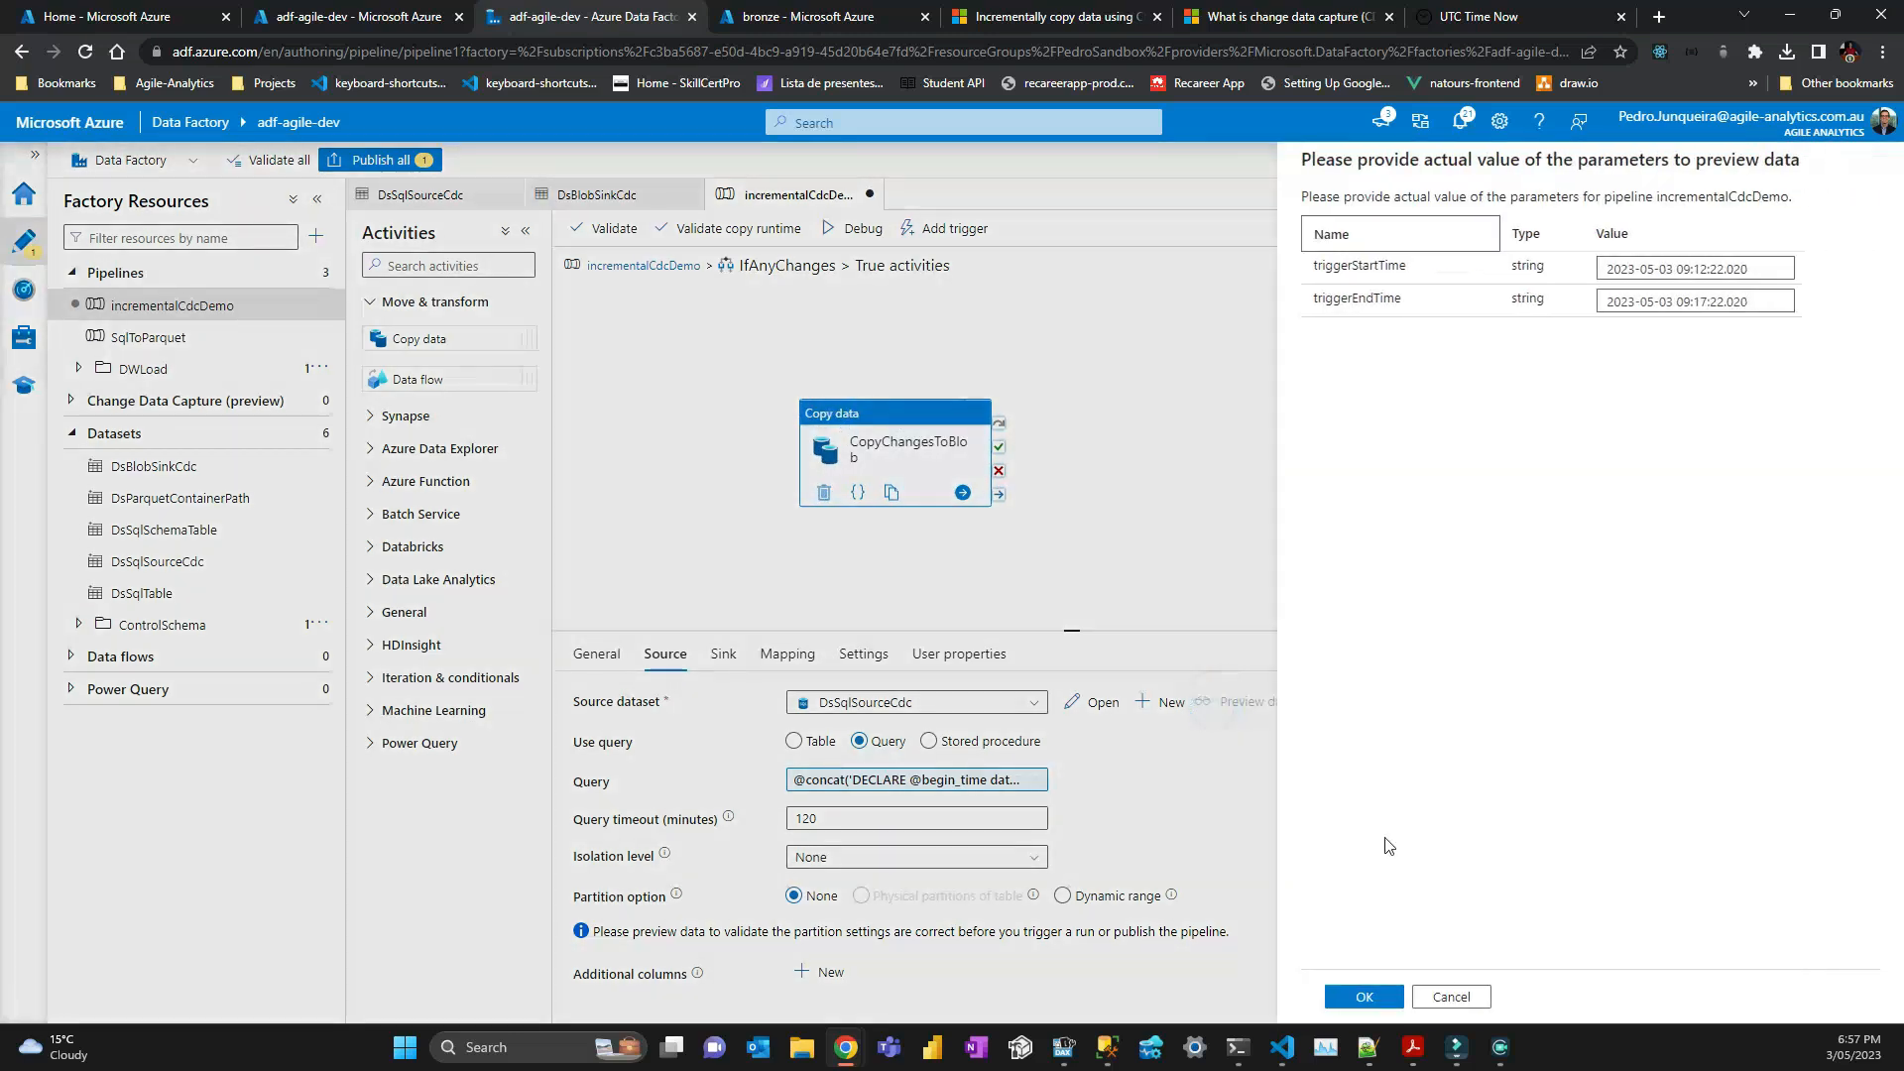
click(1365, 997)
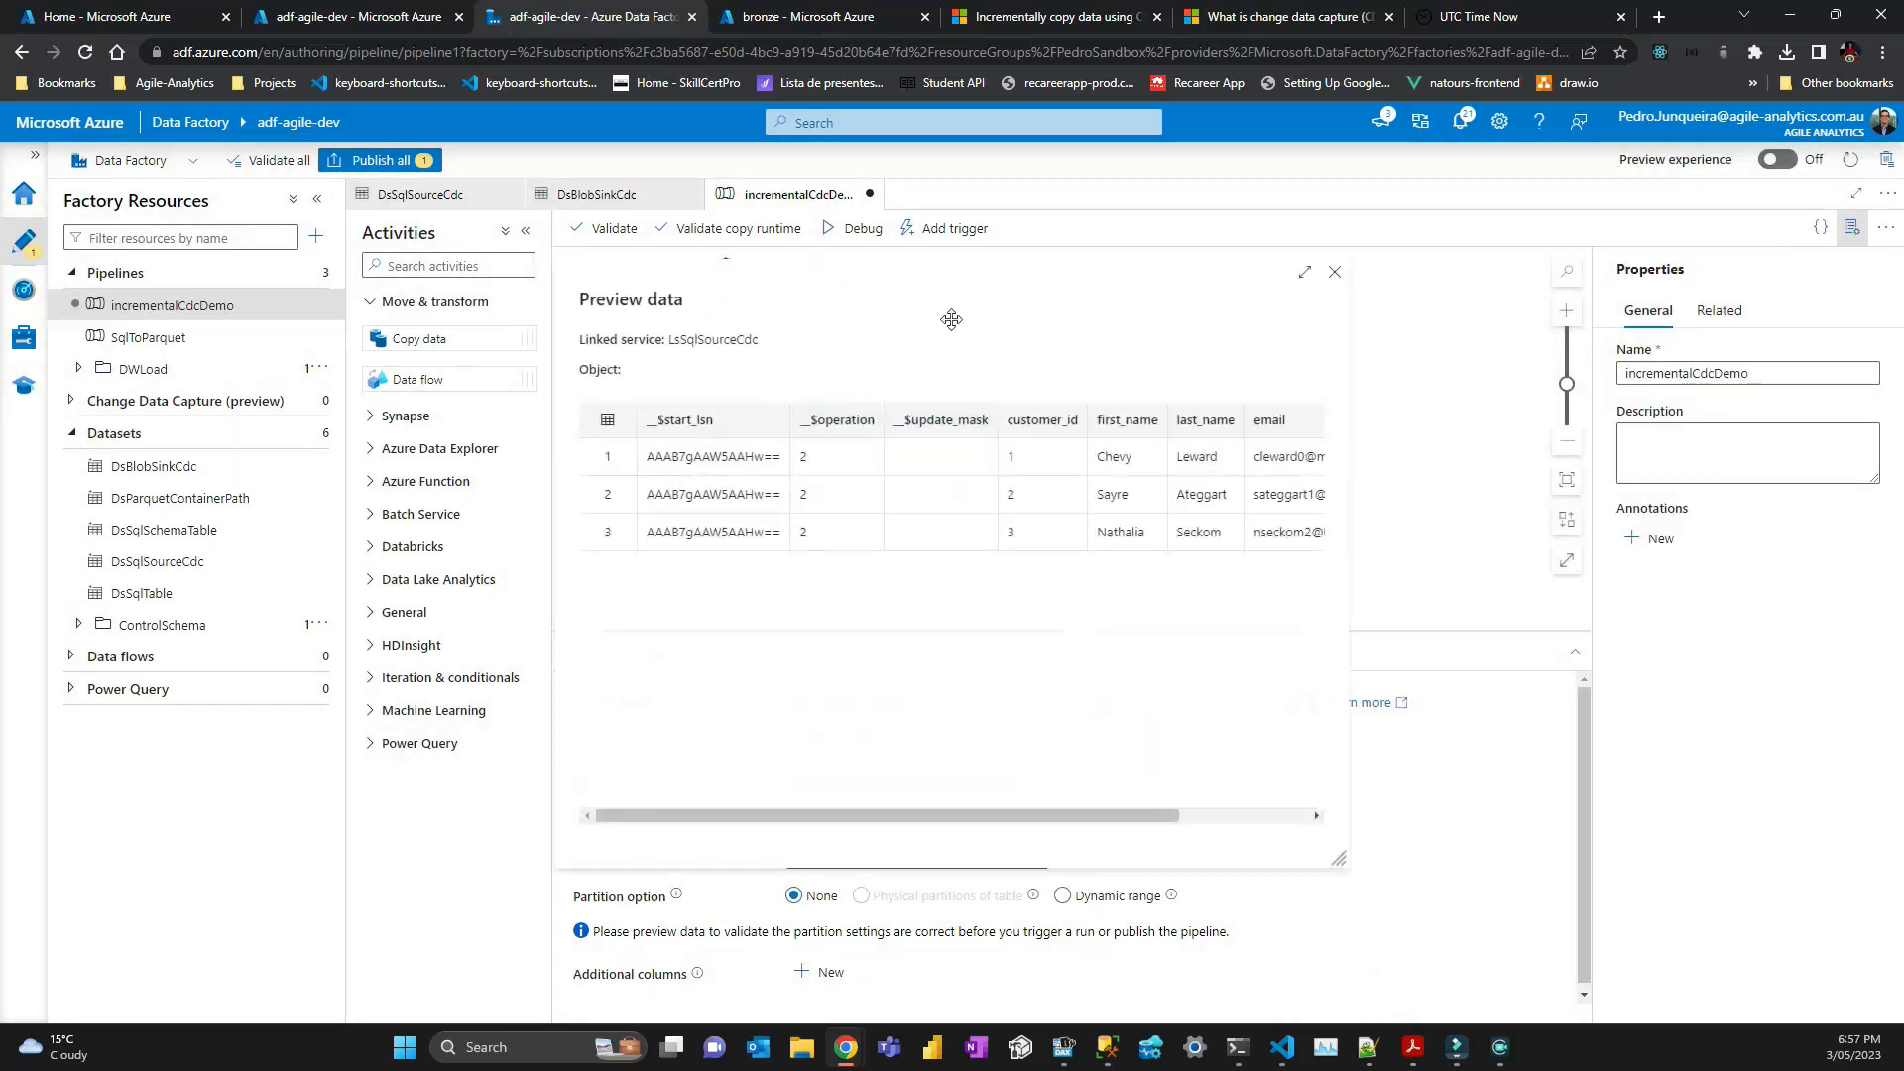
click(1335, 270)
click(1329, 409)
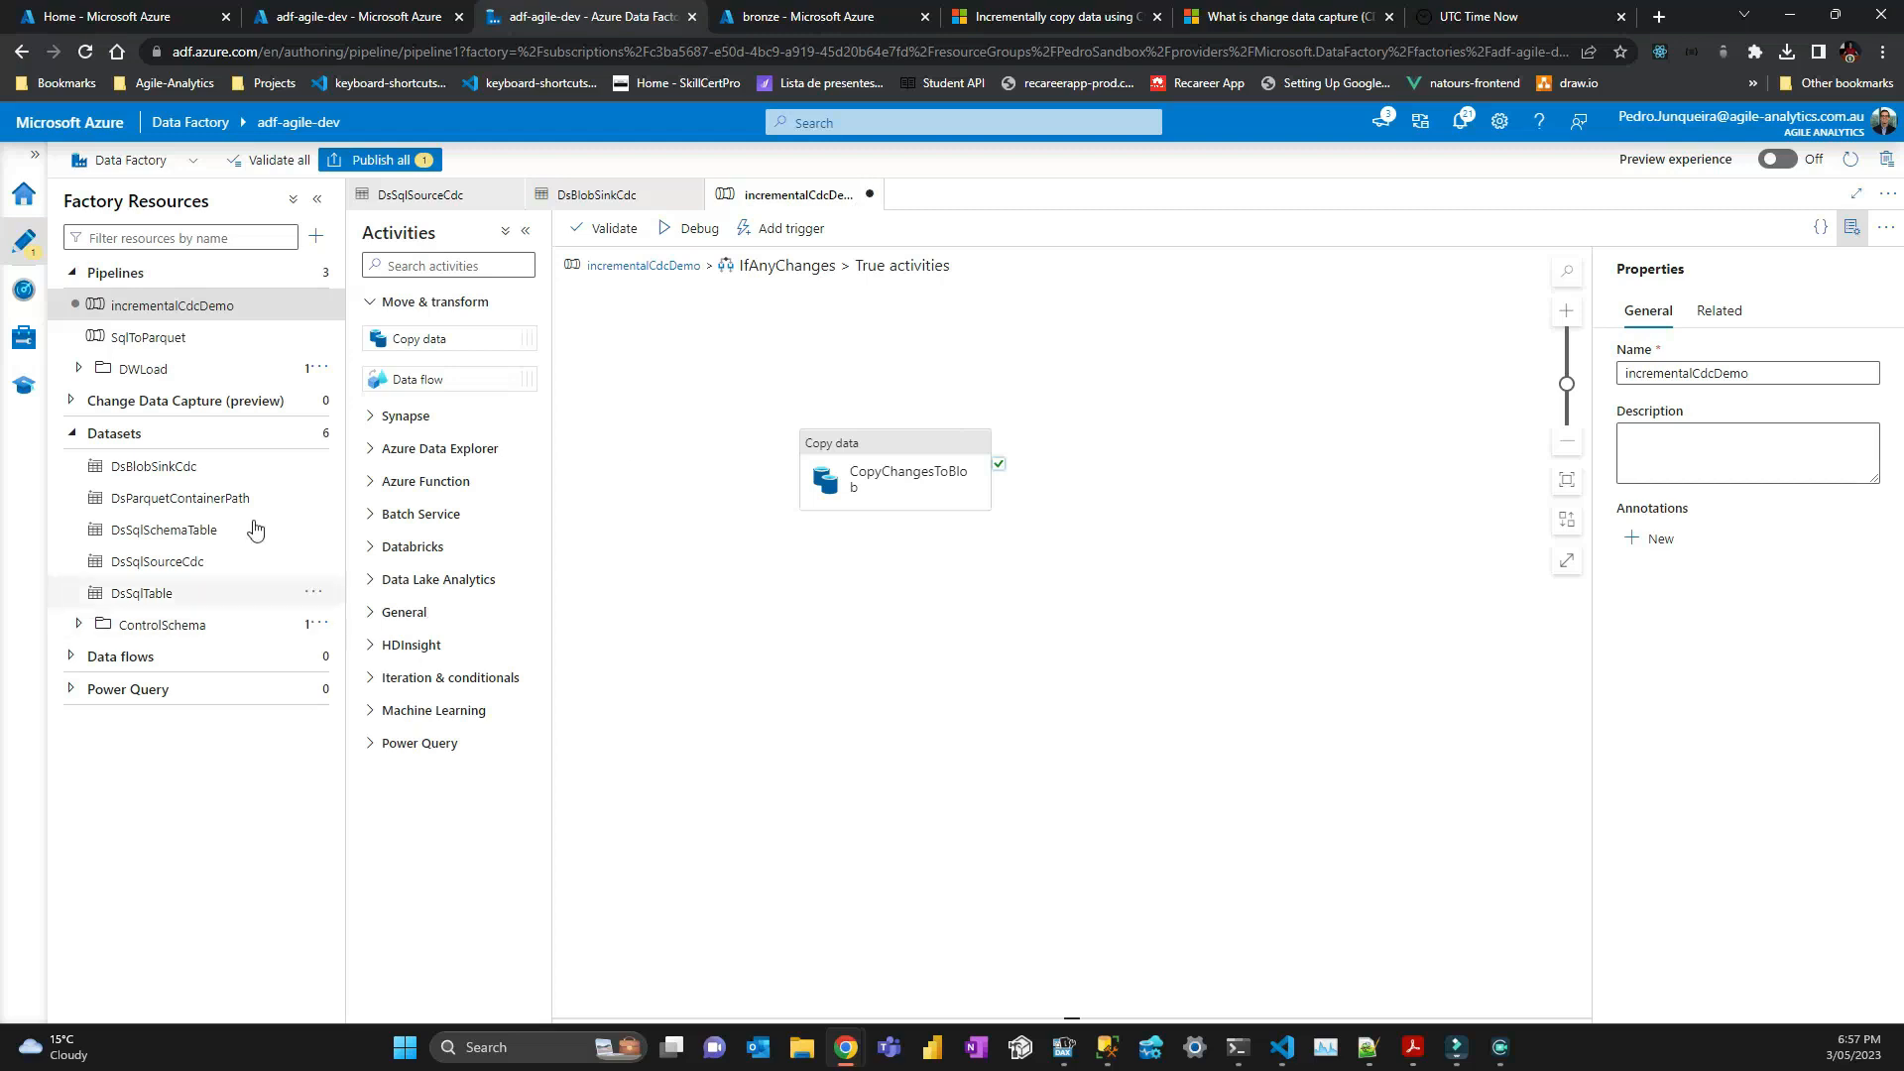
Add a String parameter named triggerStart to the DsBlobSinkCdc dataset, checking the existing files in the bronze container beforehand.
click(149, 466)
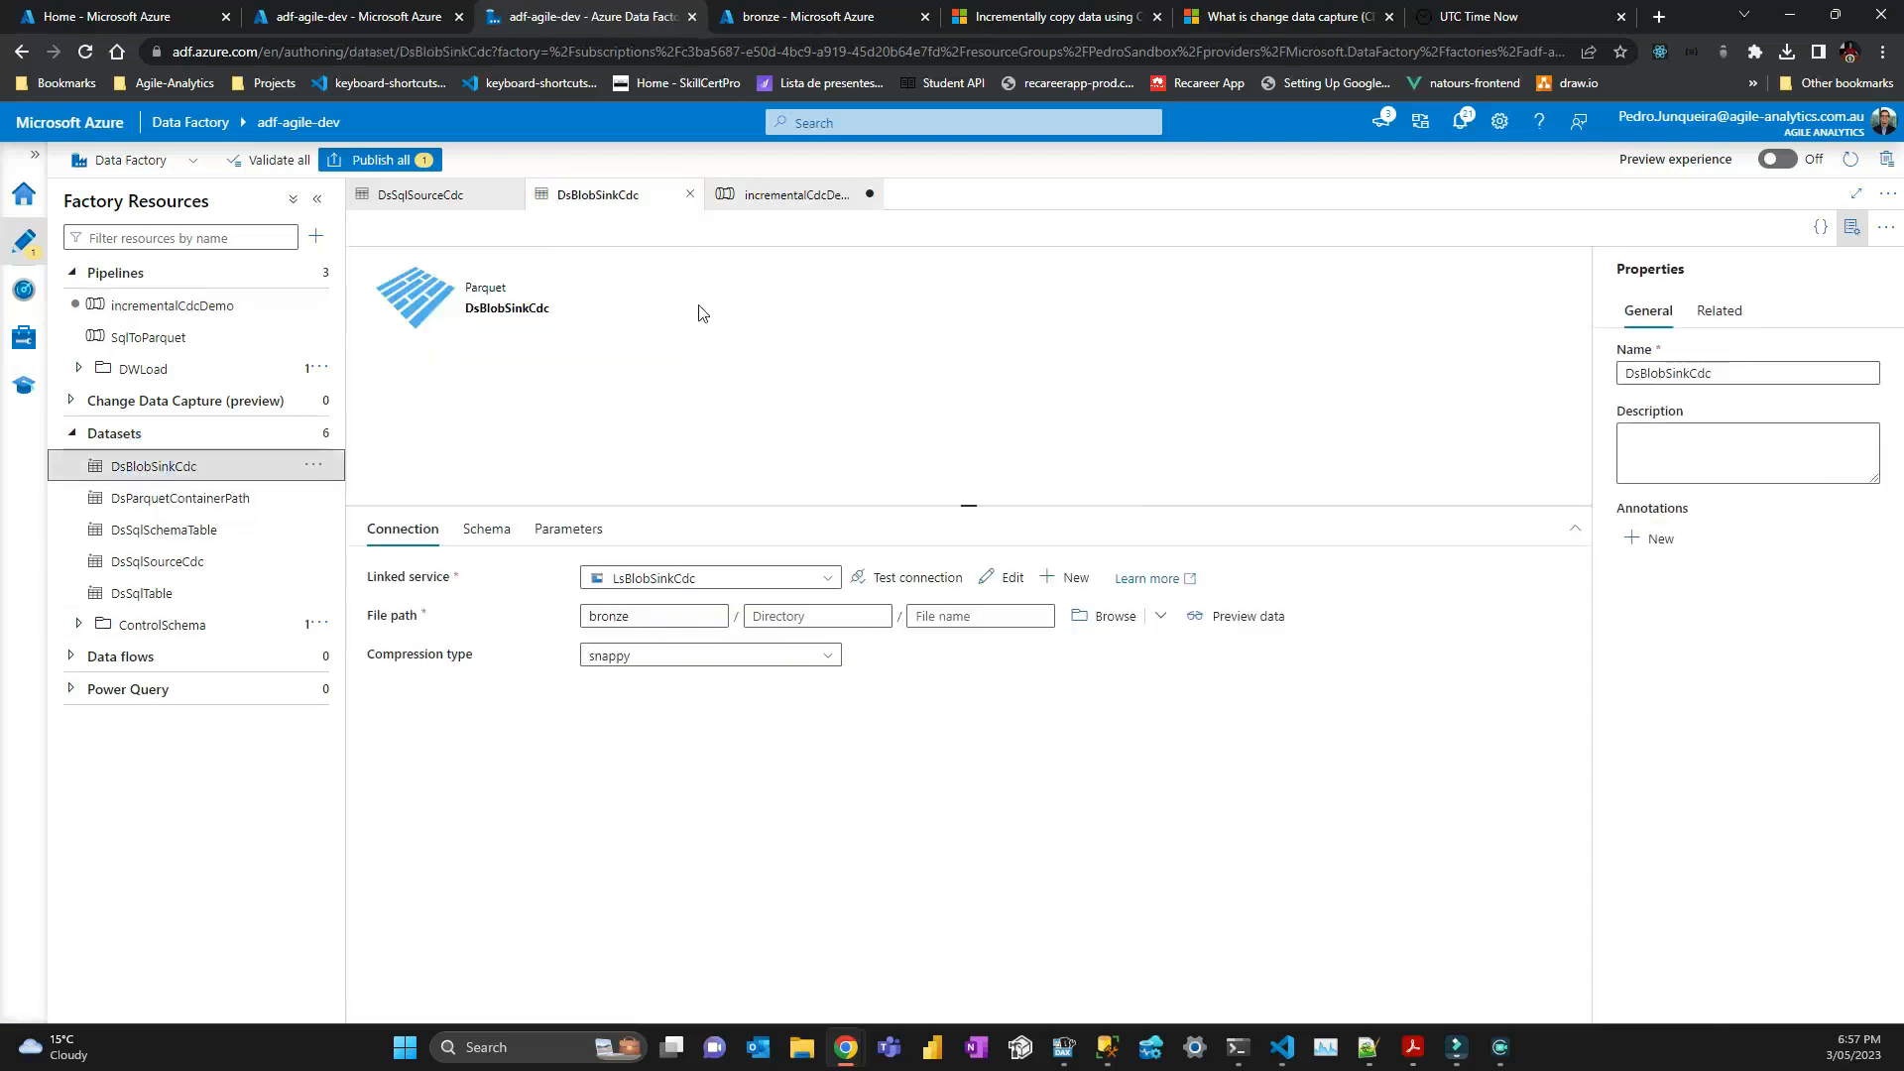
click(570, 528)
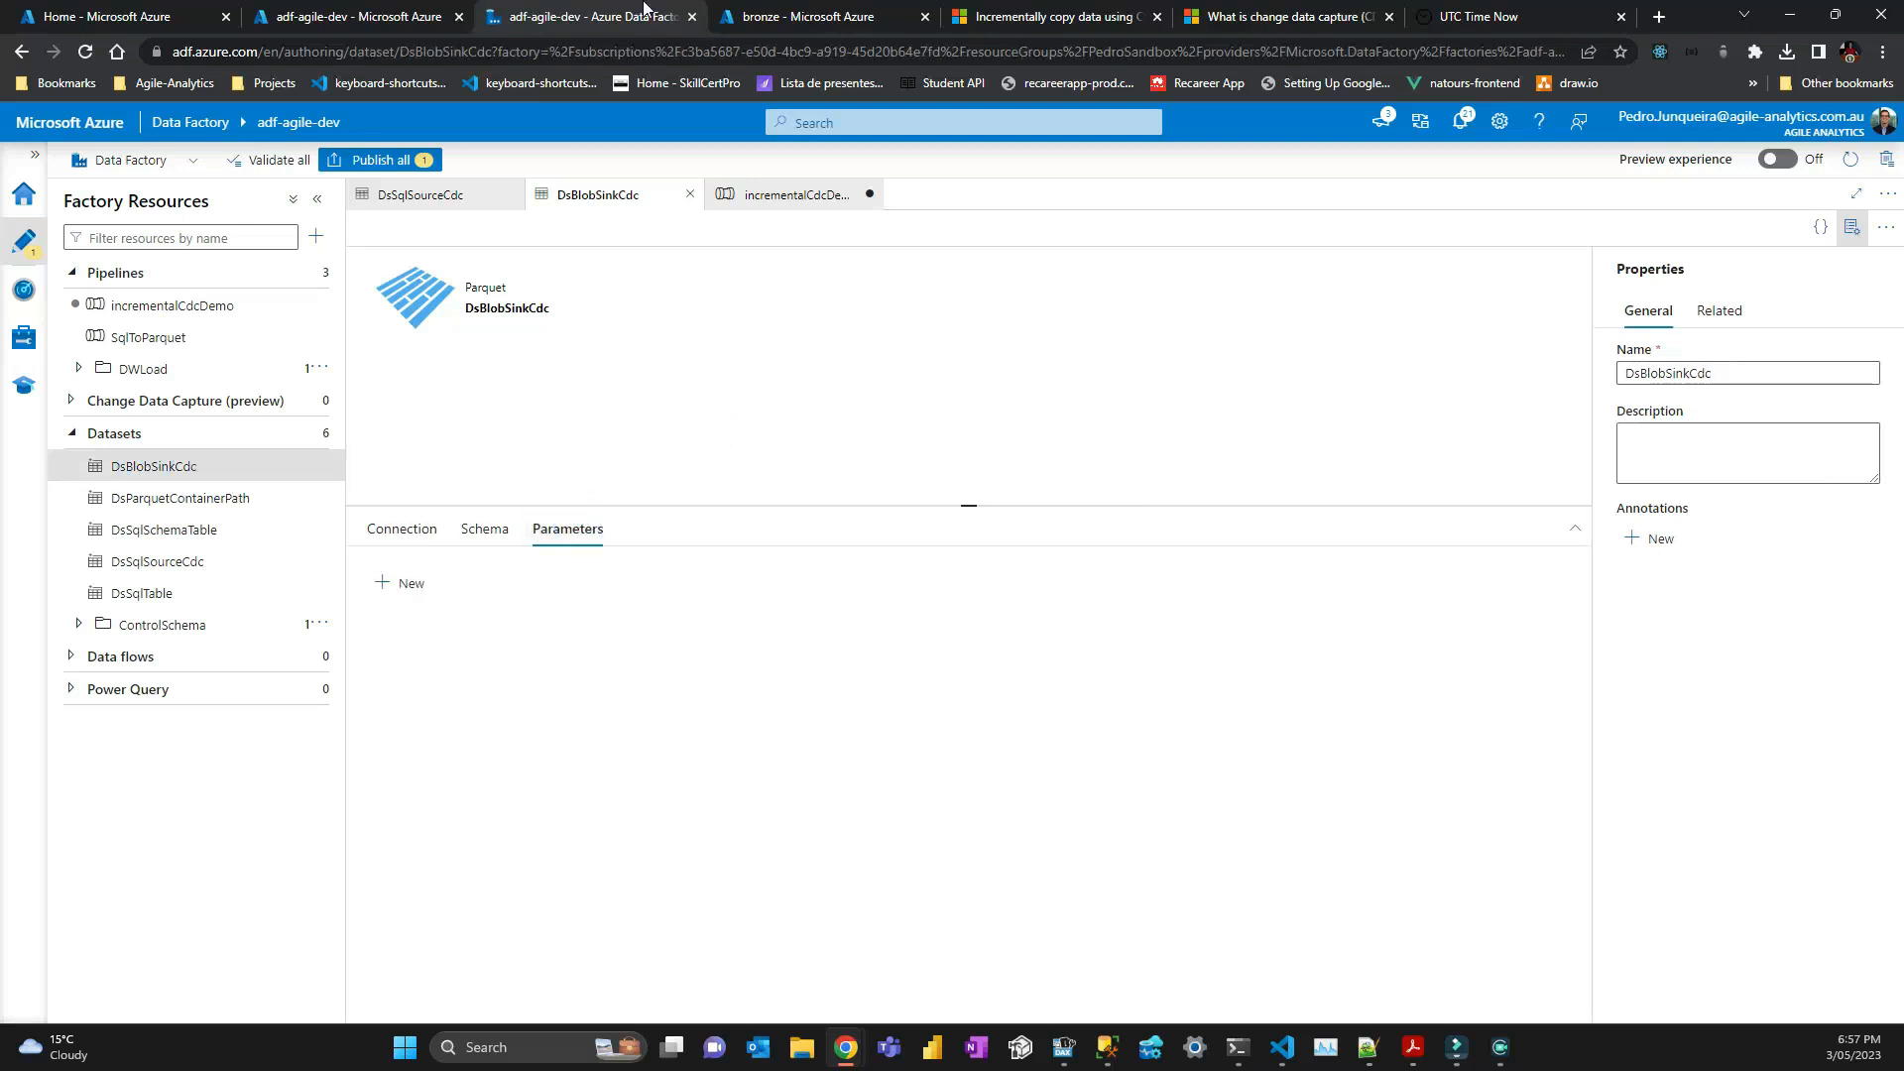
click(780, 14)
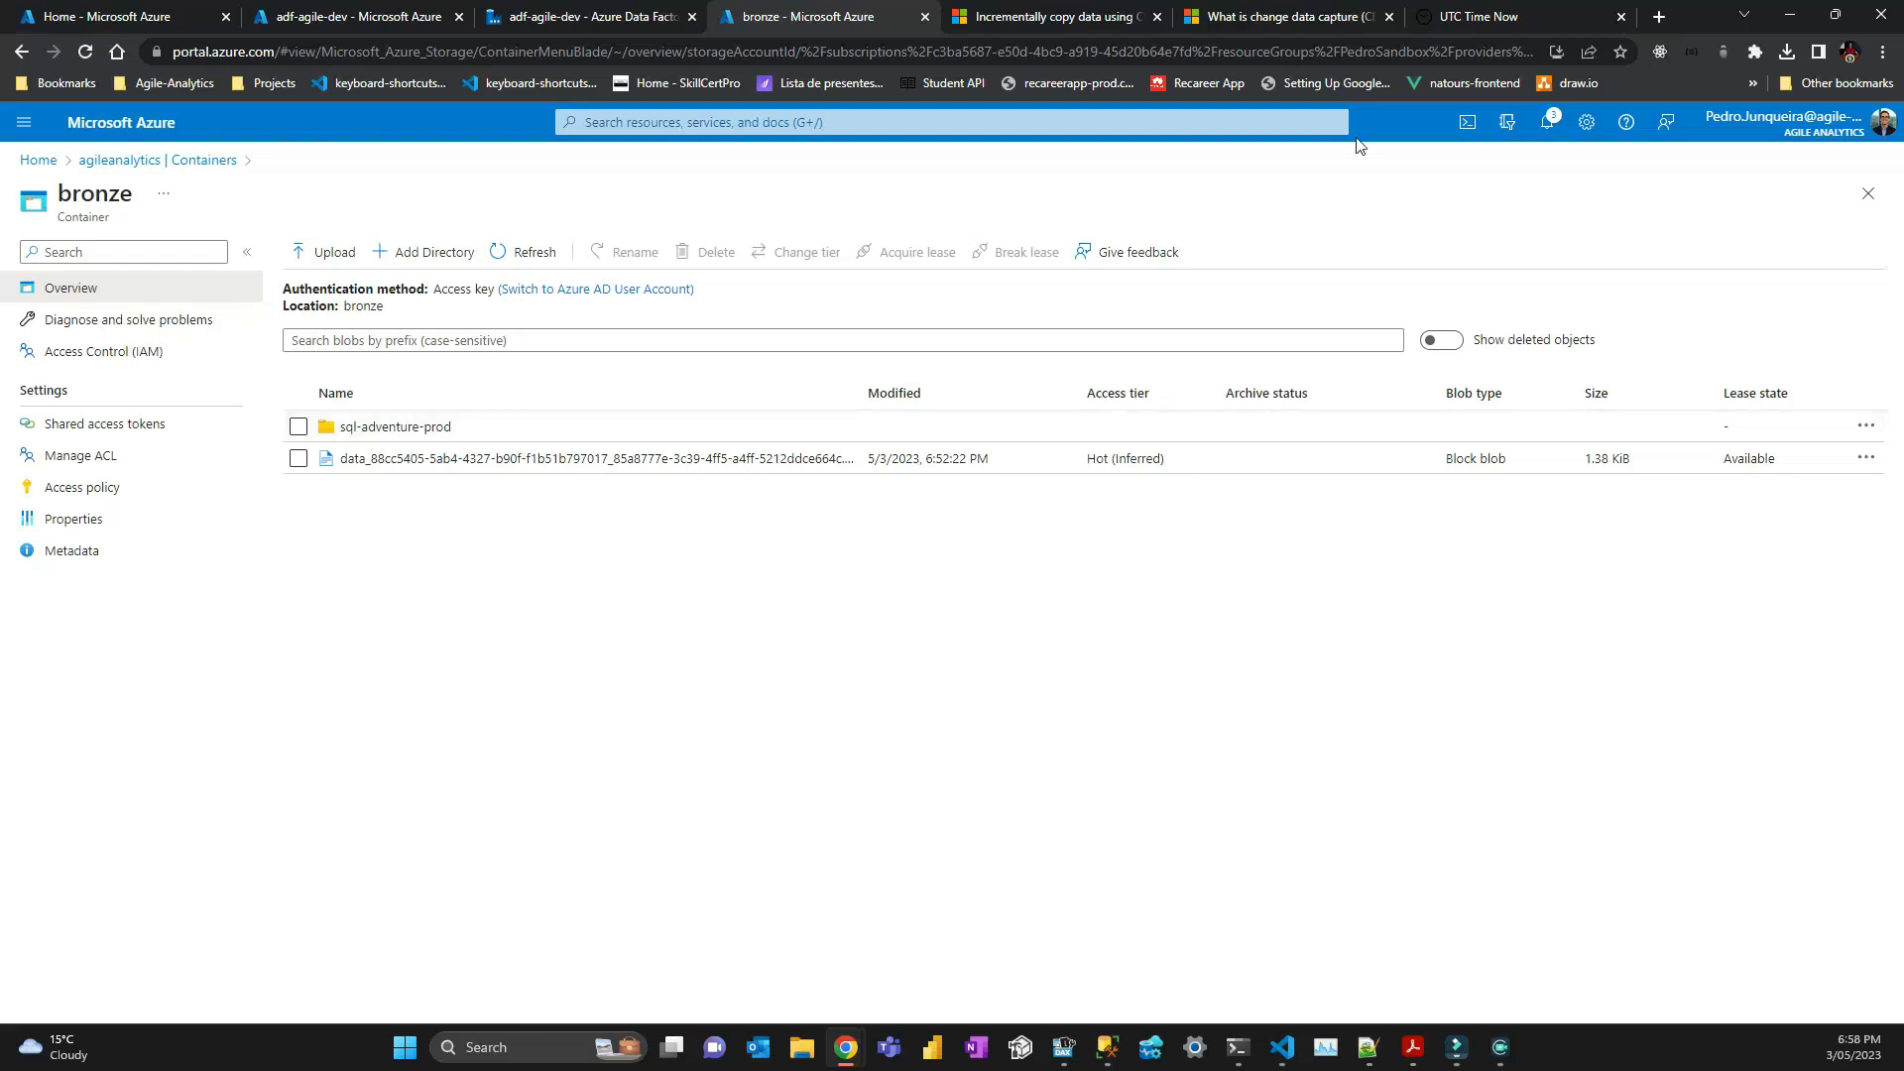
click(585, 17)
click(385, 587)
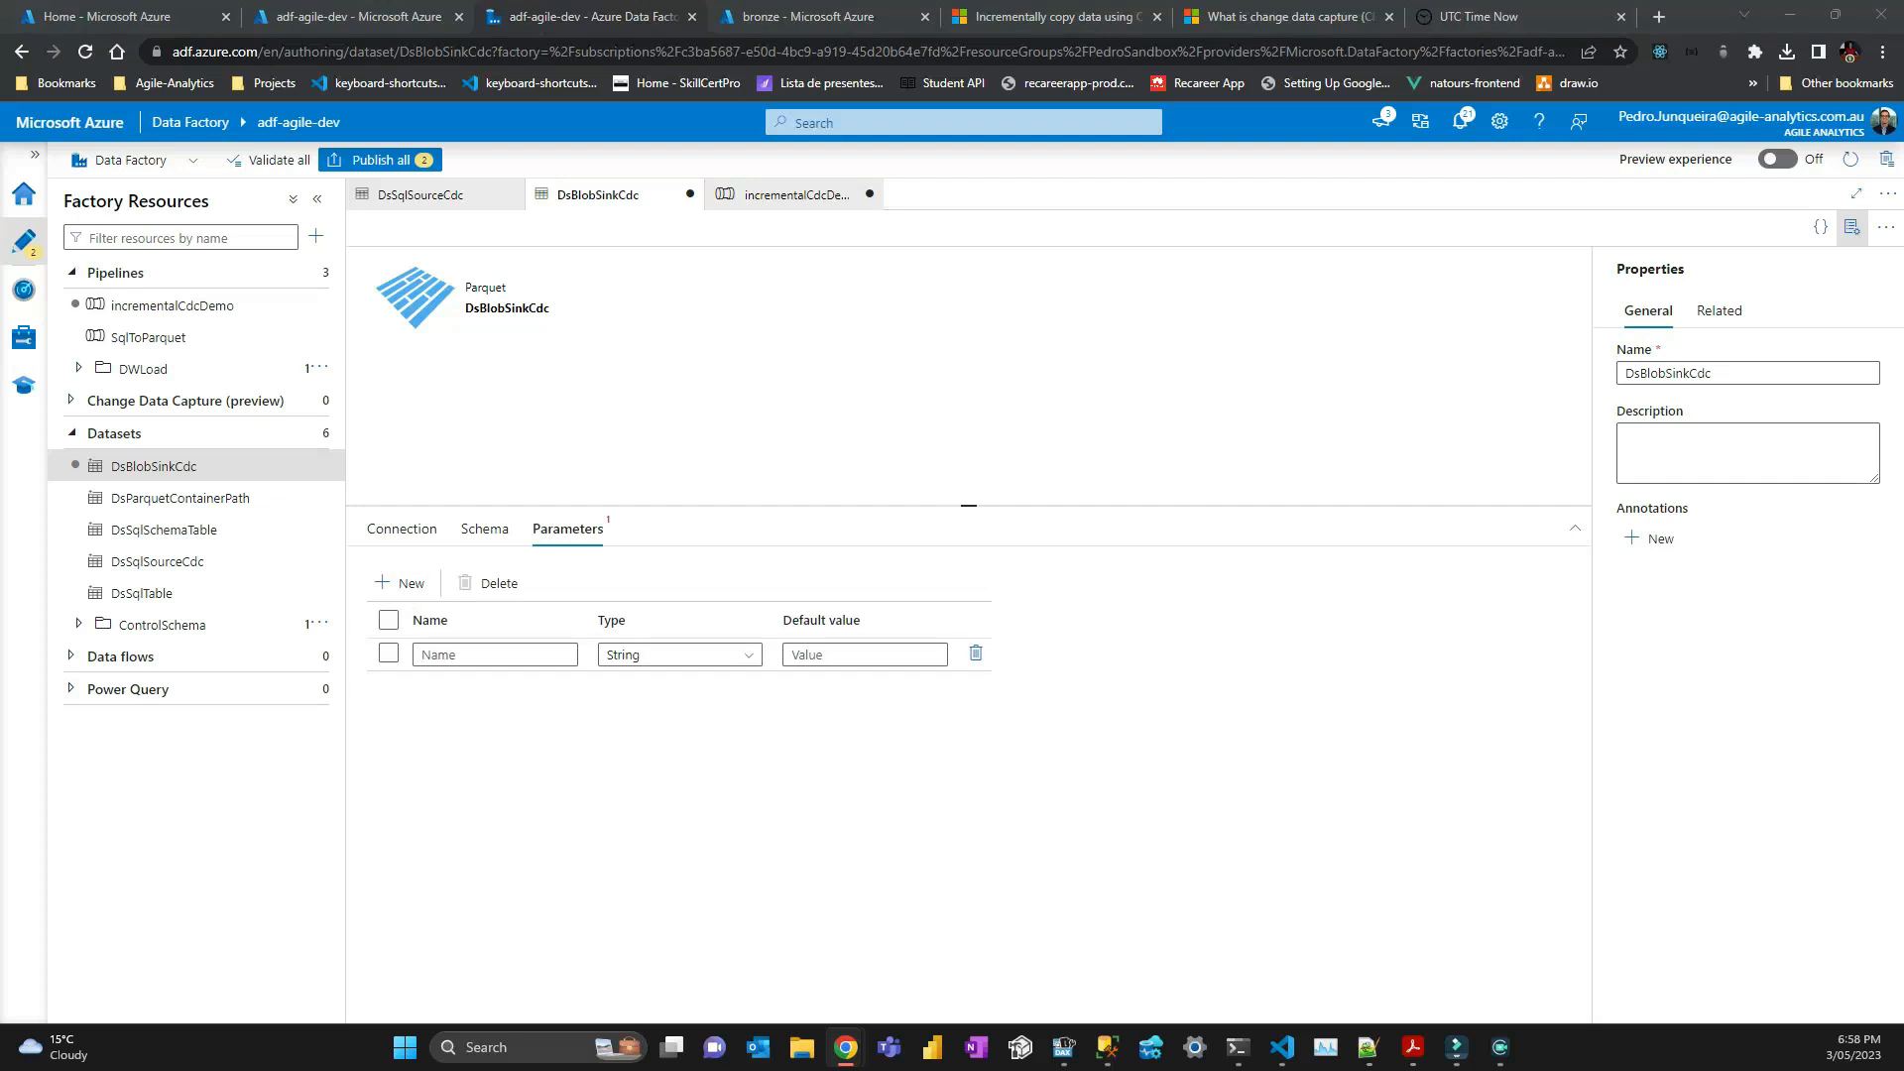
click(480, 655)
text(triggerStart)
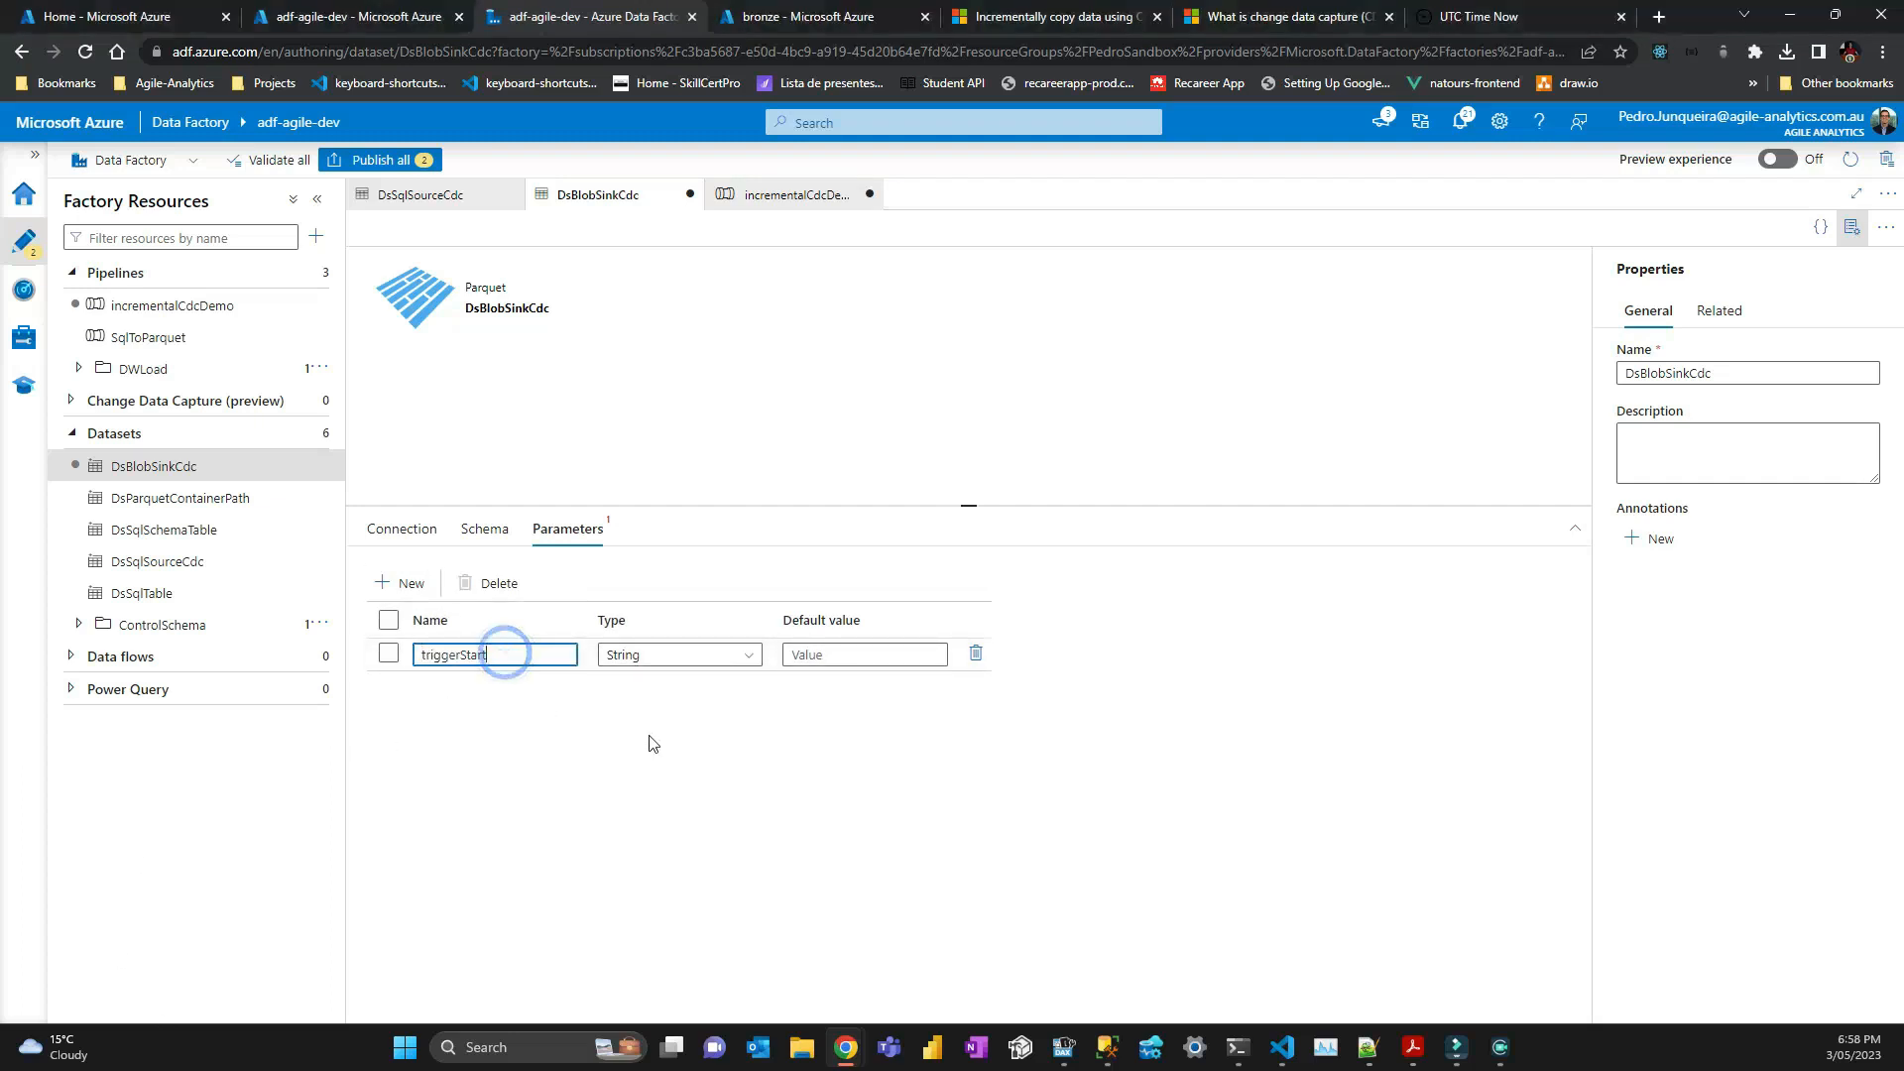
click(650, 737)
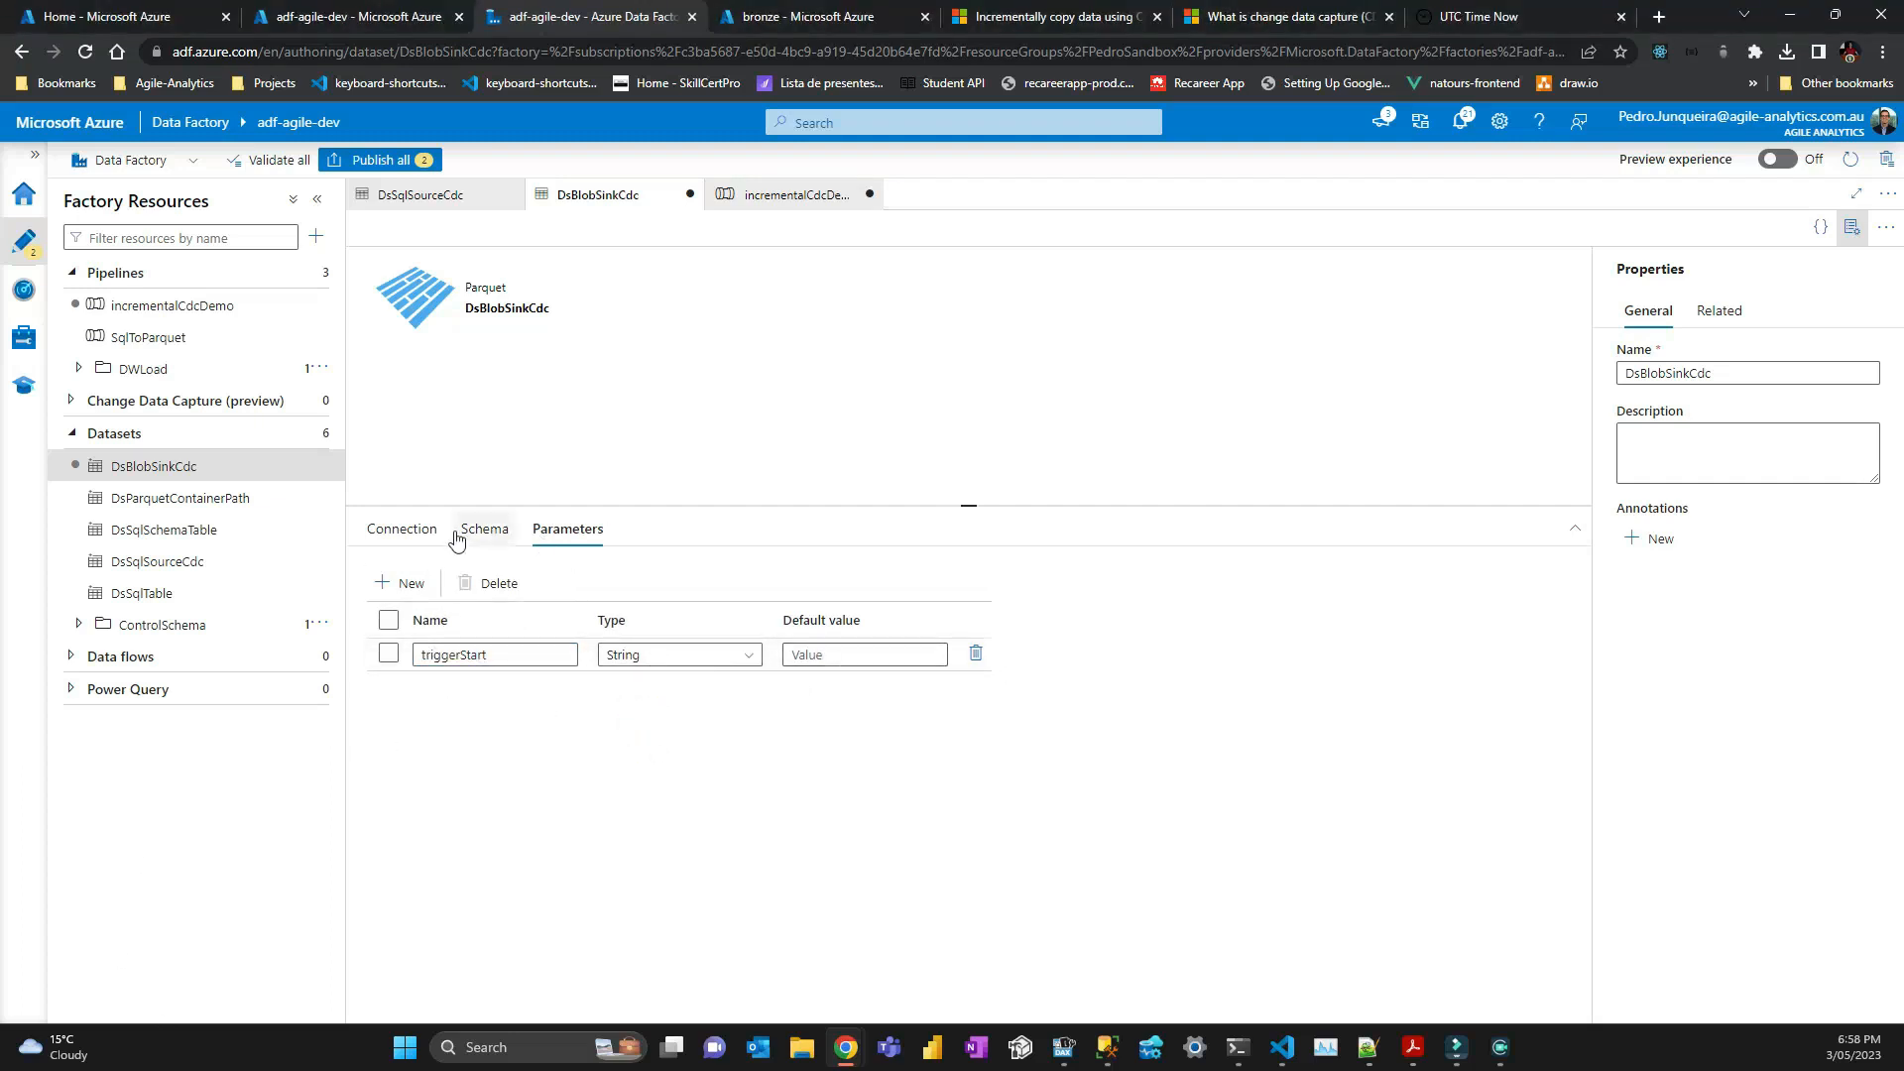
click(397, 530)
click(790, 616)
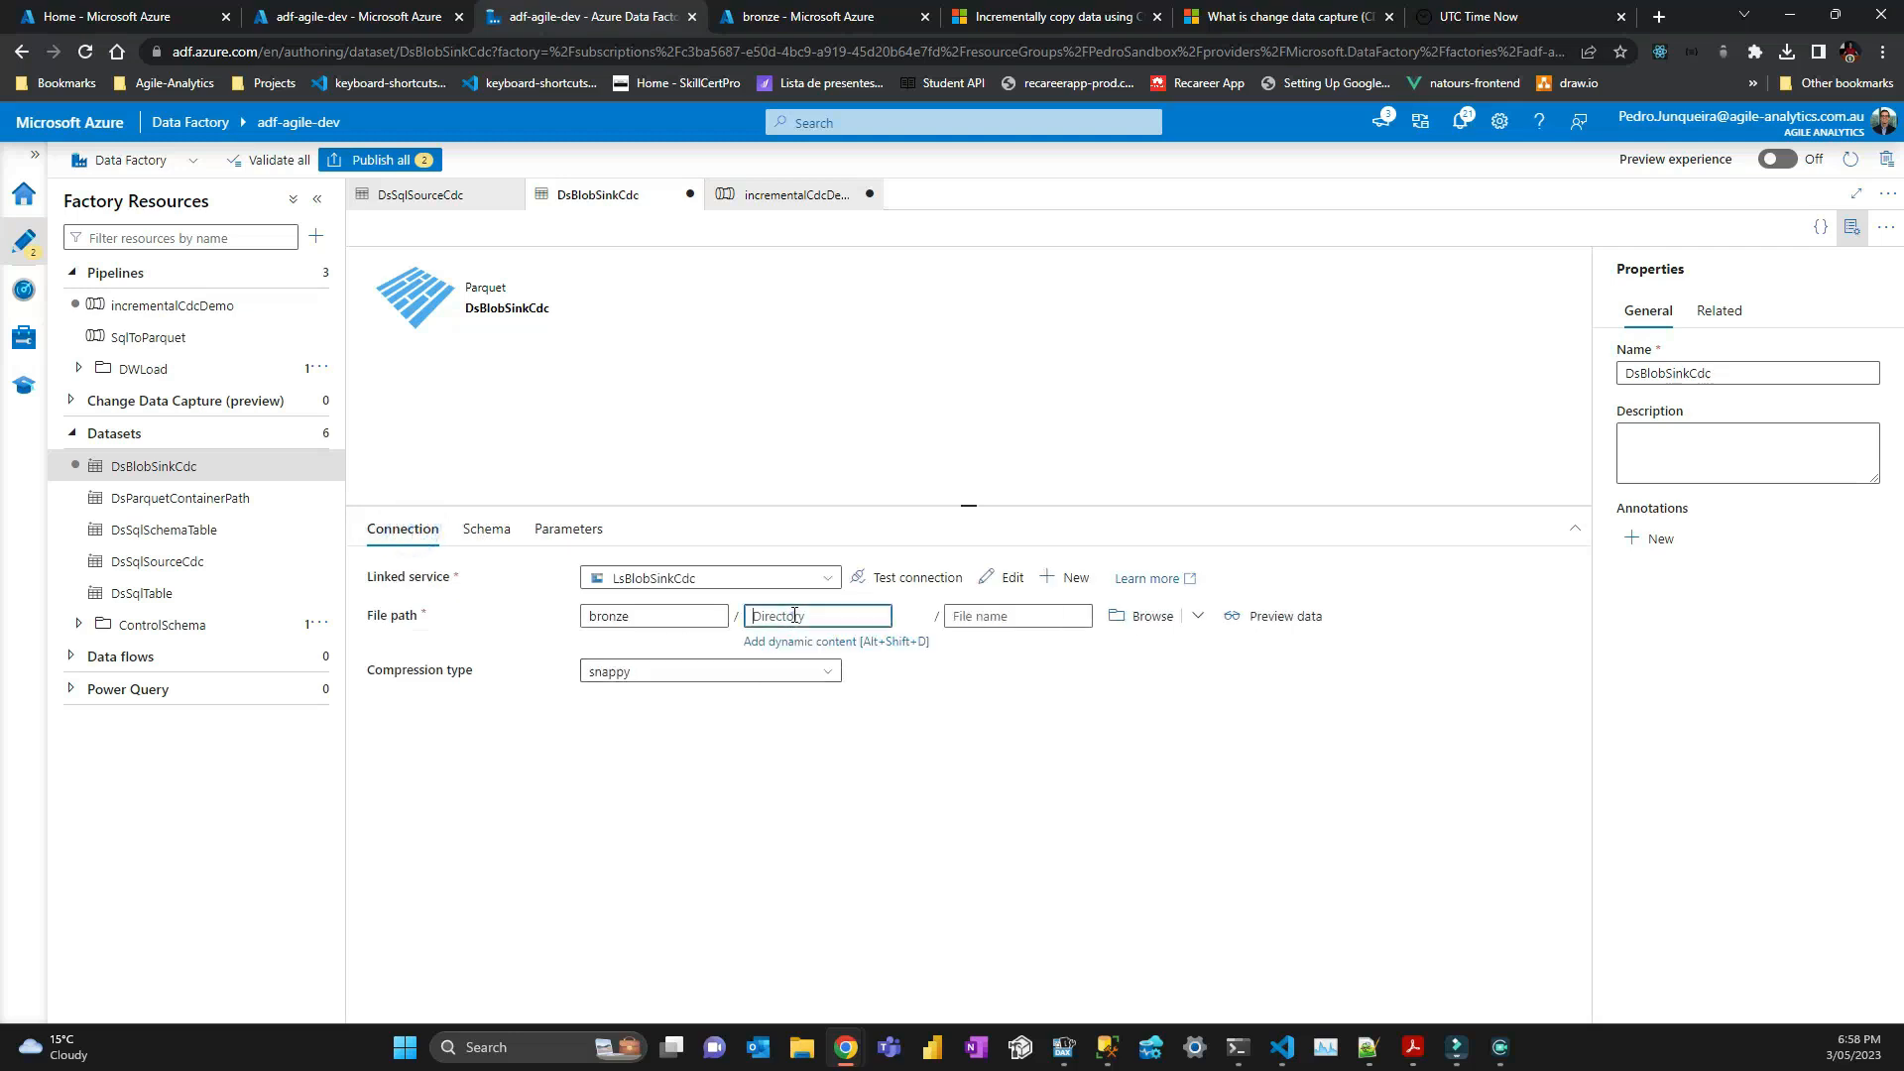
key(alt+Tab)
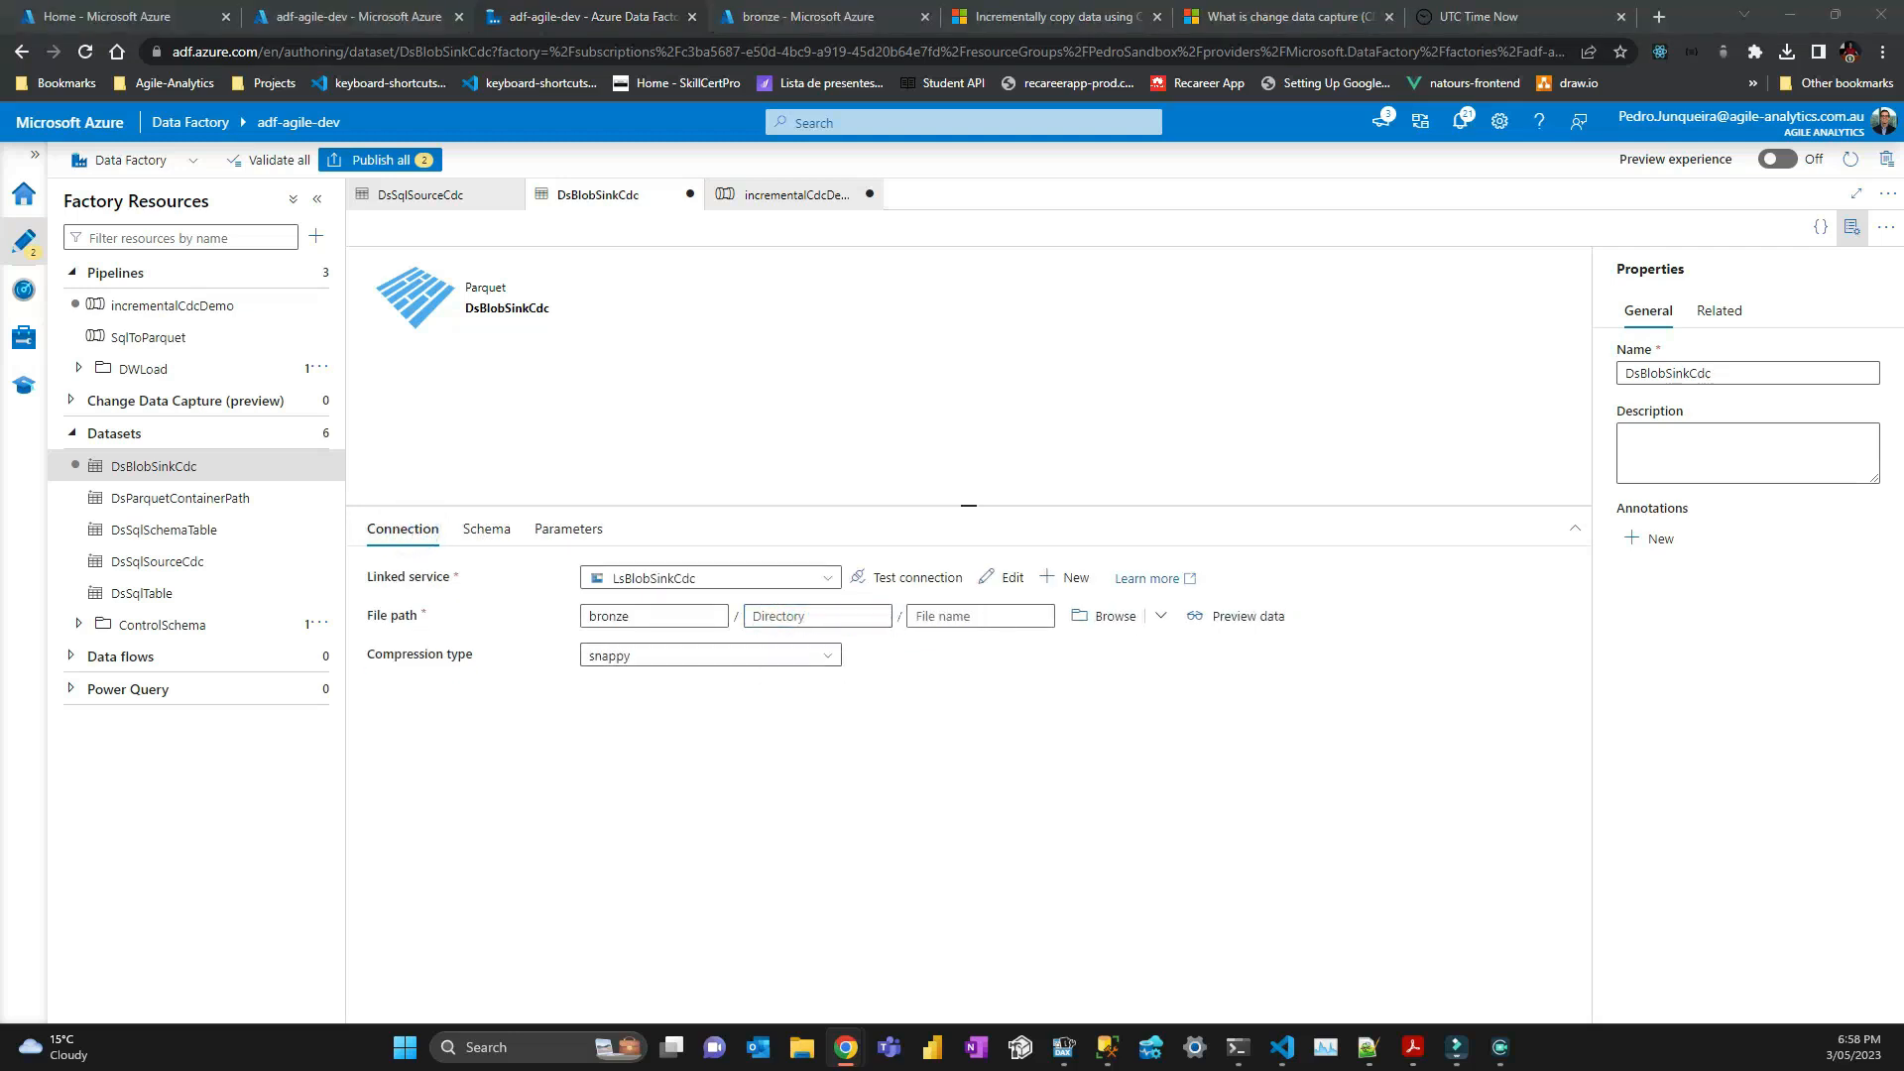
click(793, 616)
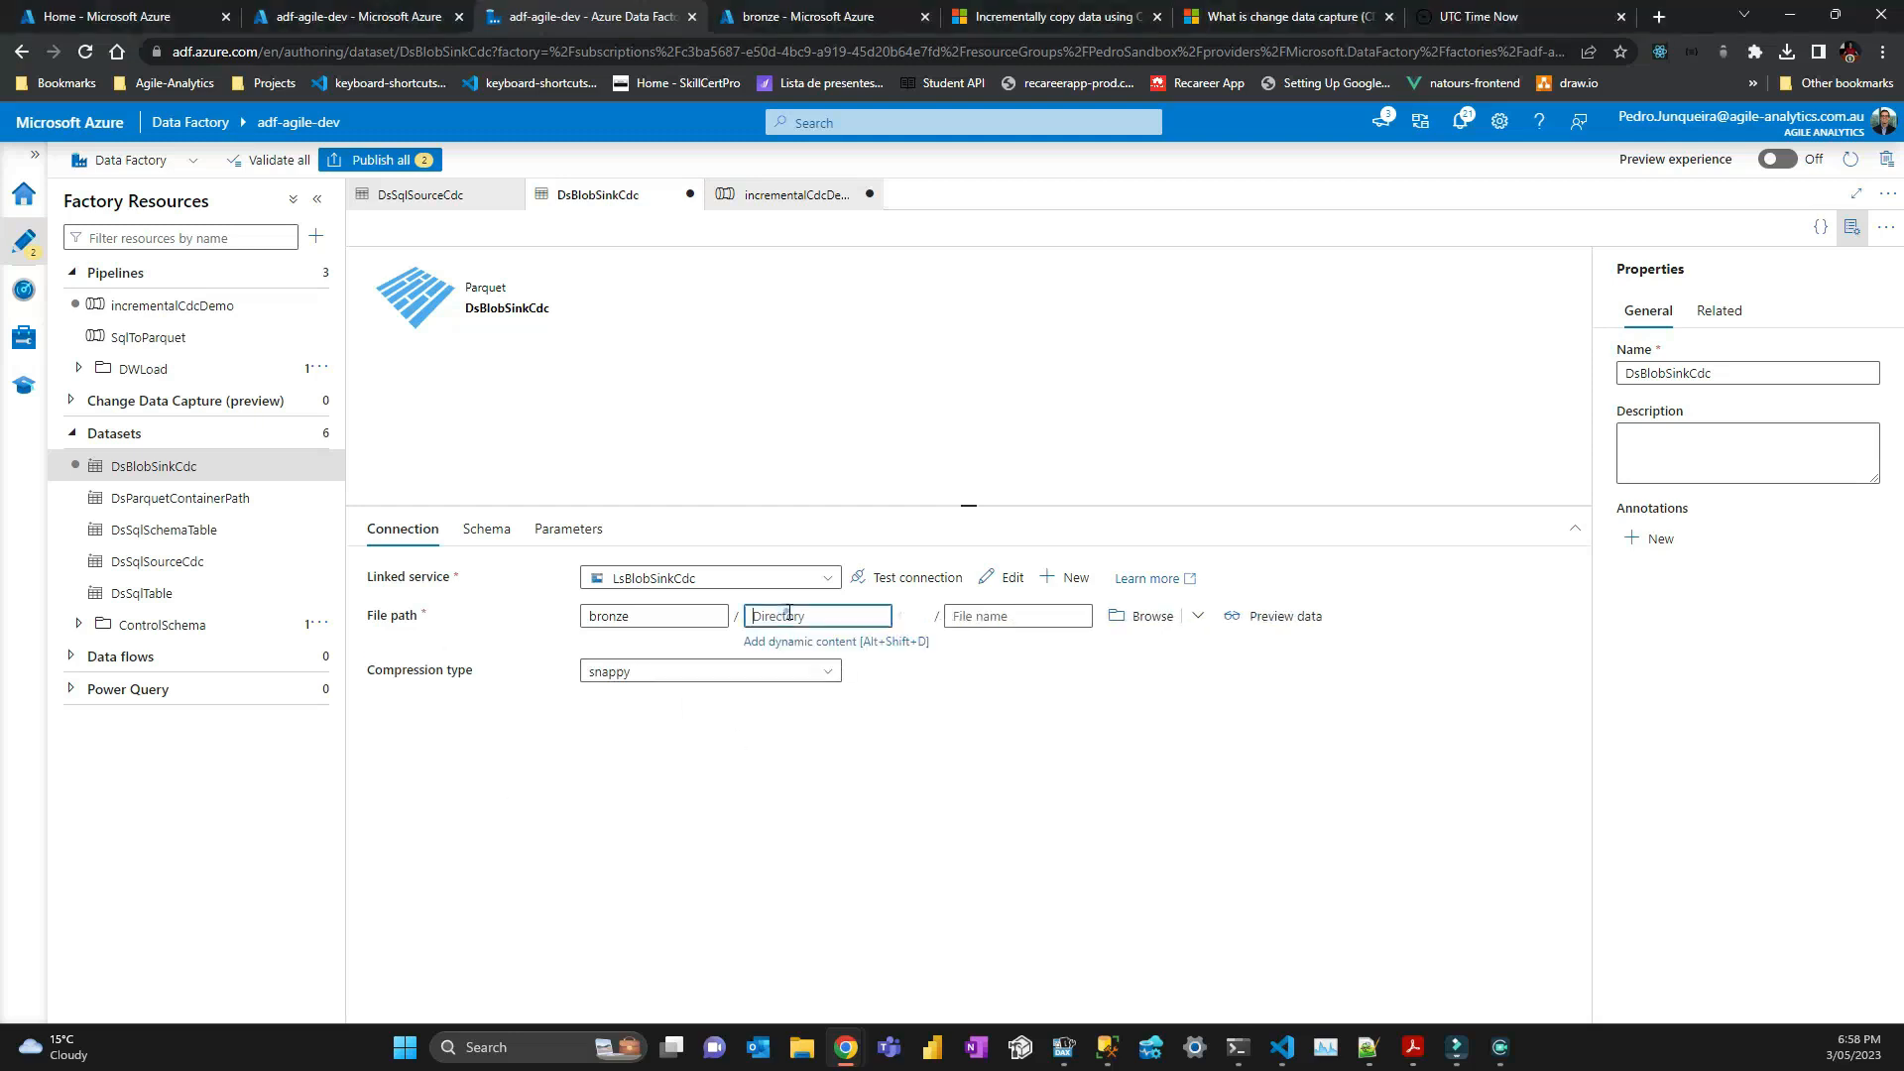
click(809, 641)
click(1582, 243)
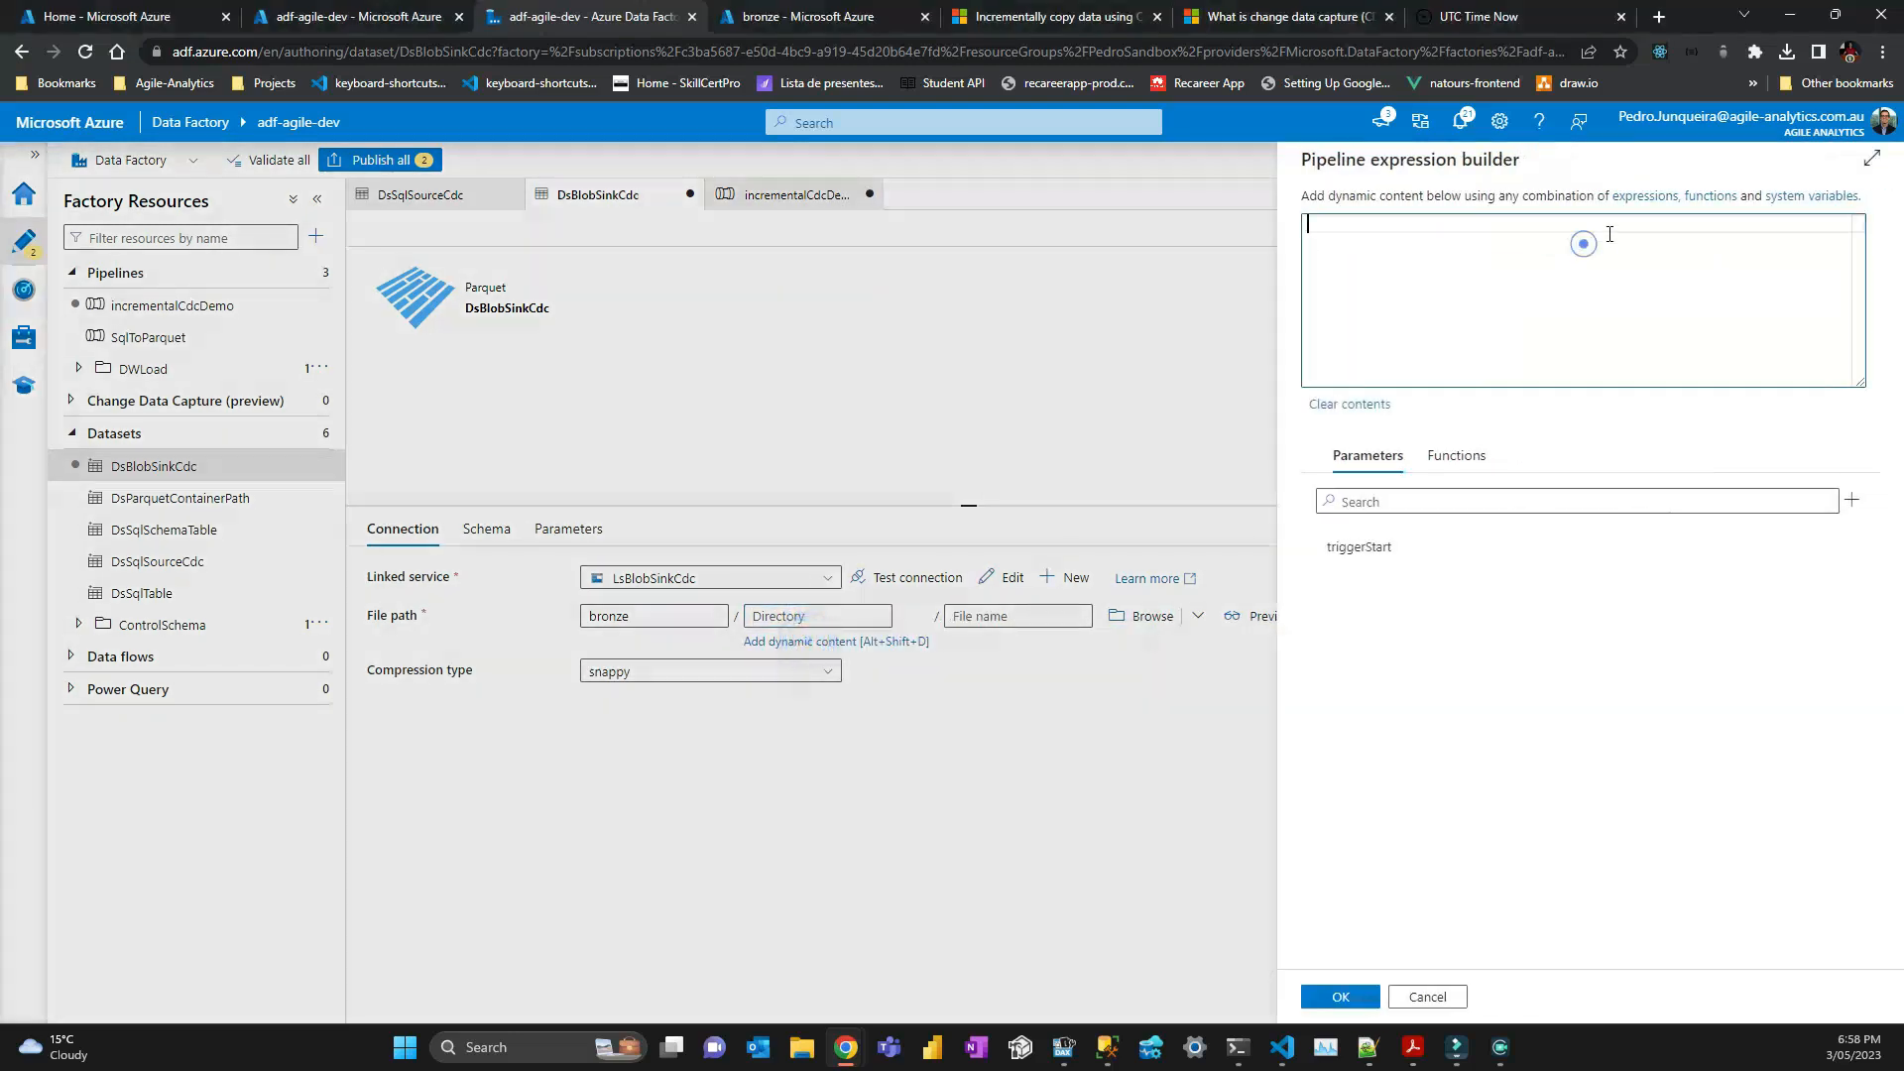
text(@concat('customers/incremental/',formatDateTime(dataset().triggerStart,'yyyy/MM/dd')))
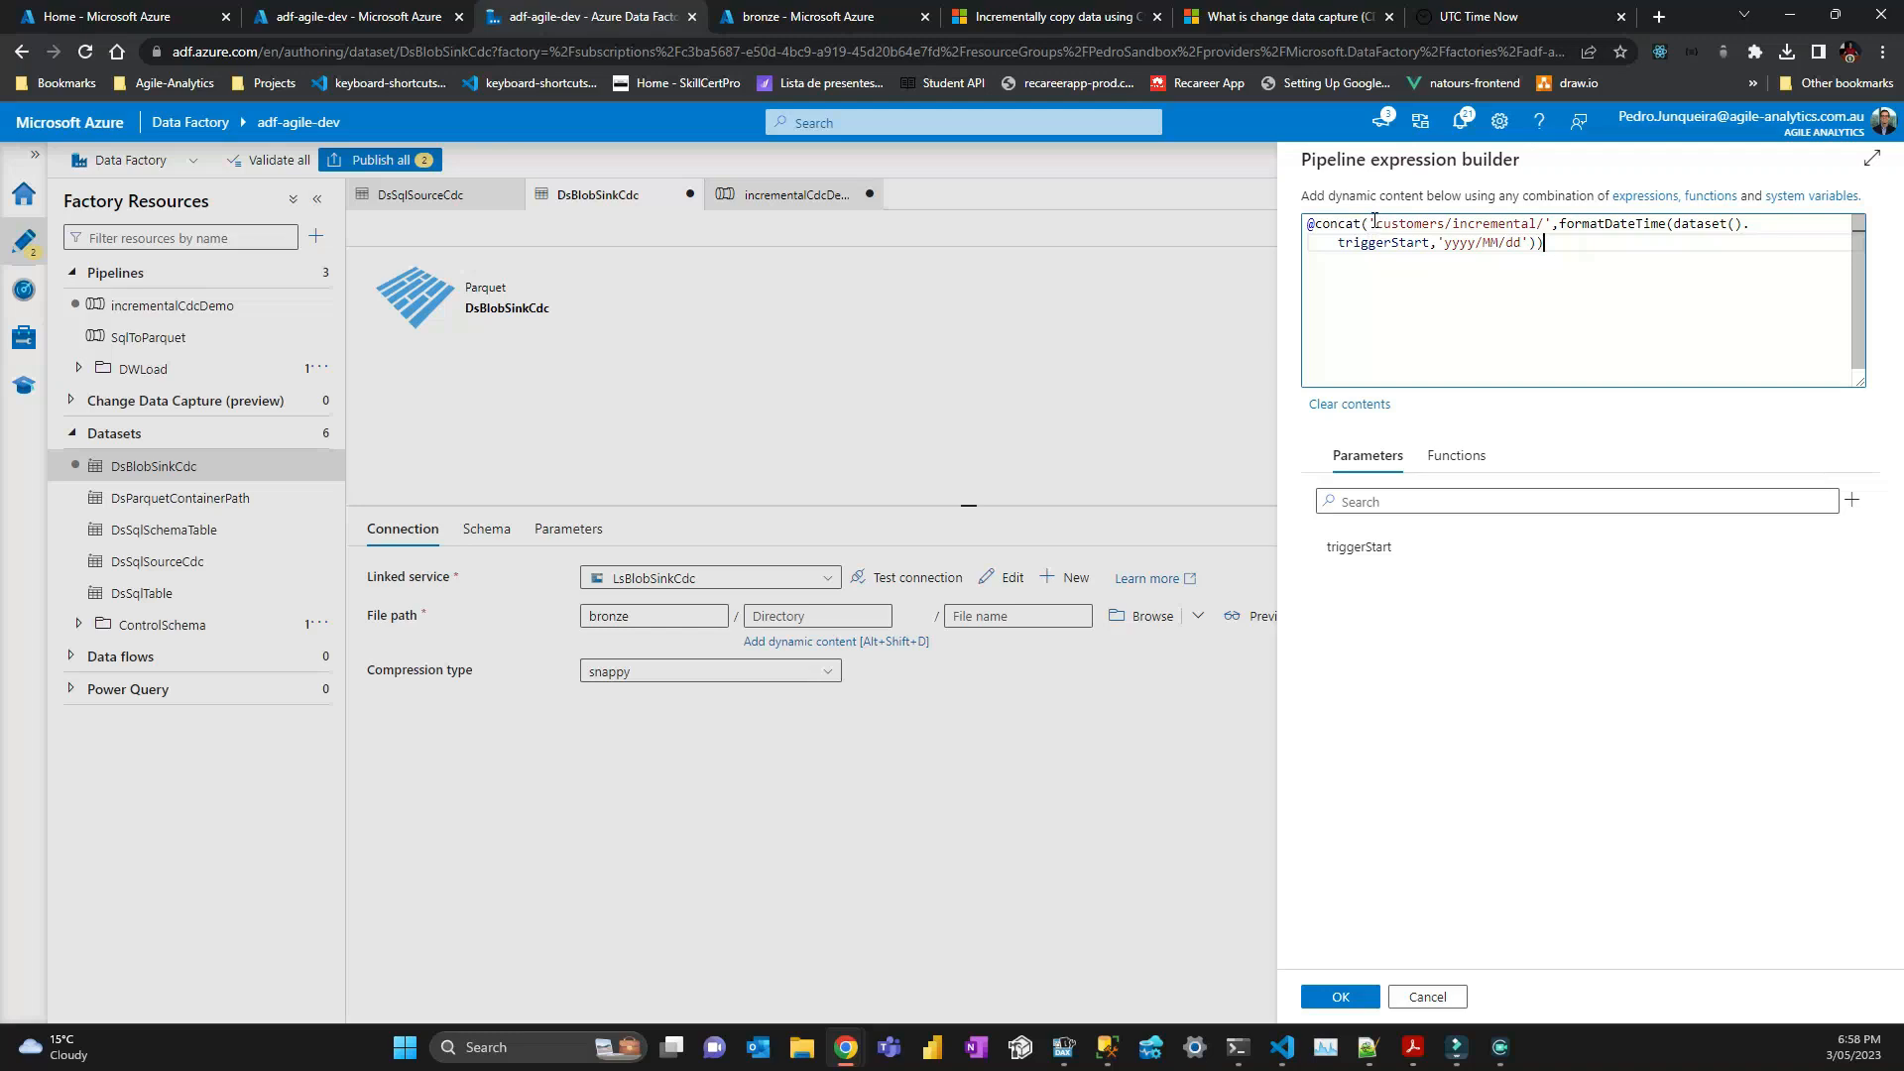
click(1340, 997)
click(1115, 616)
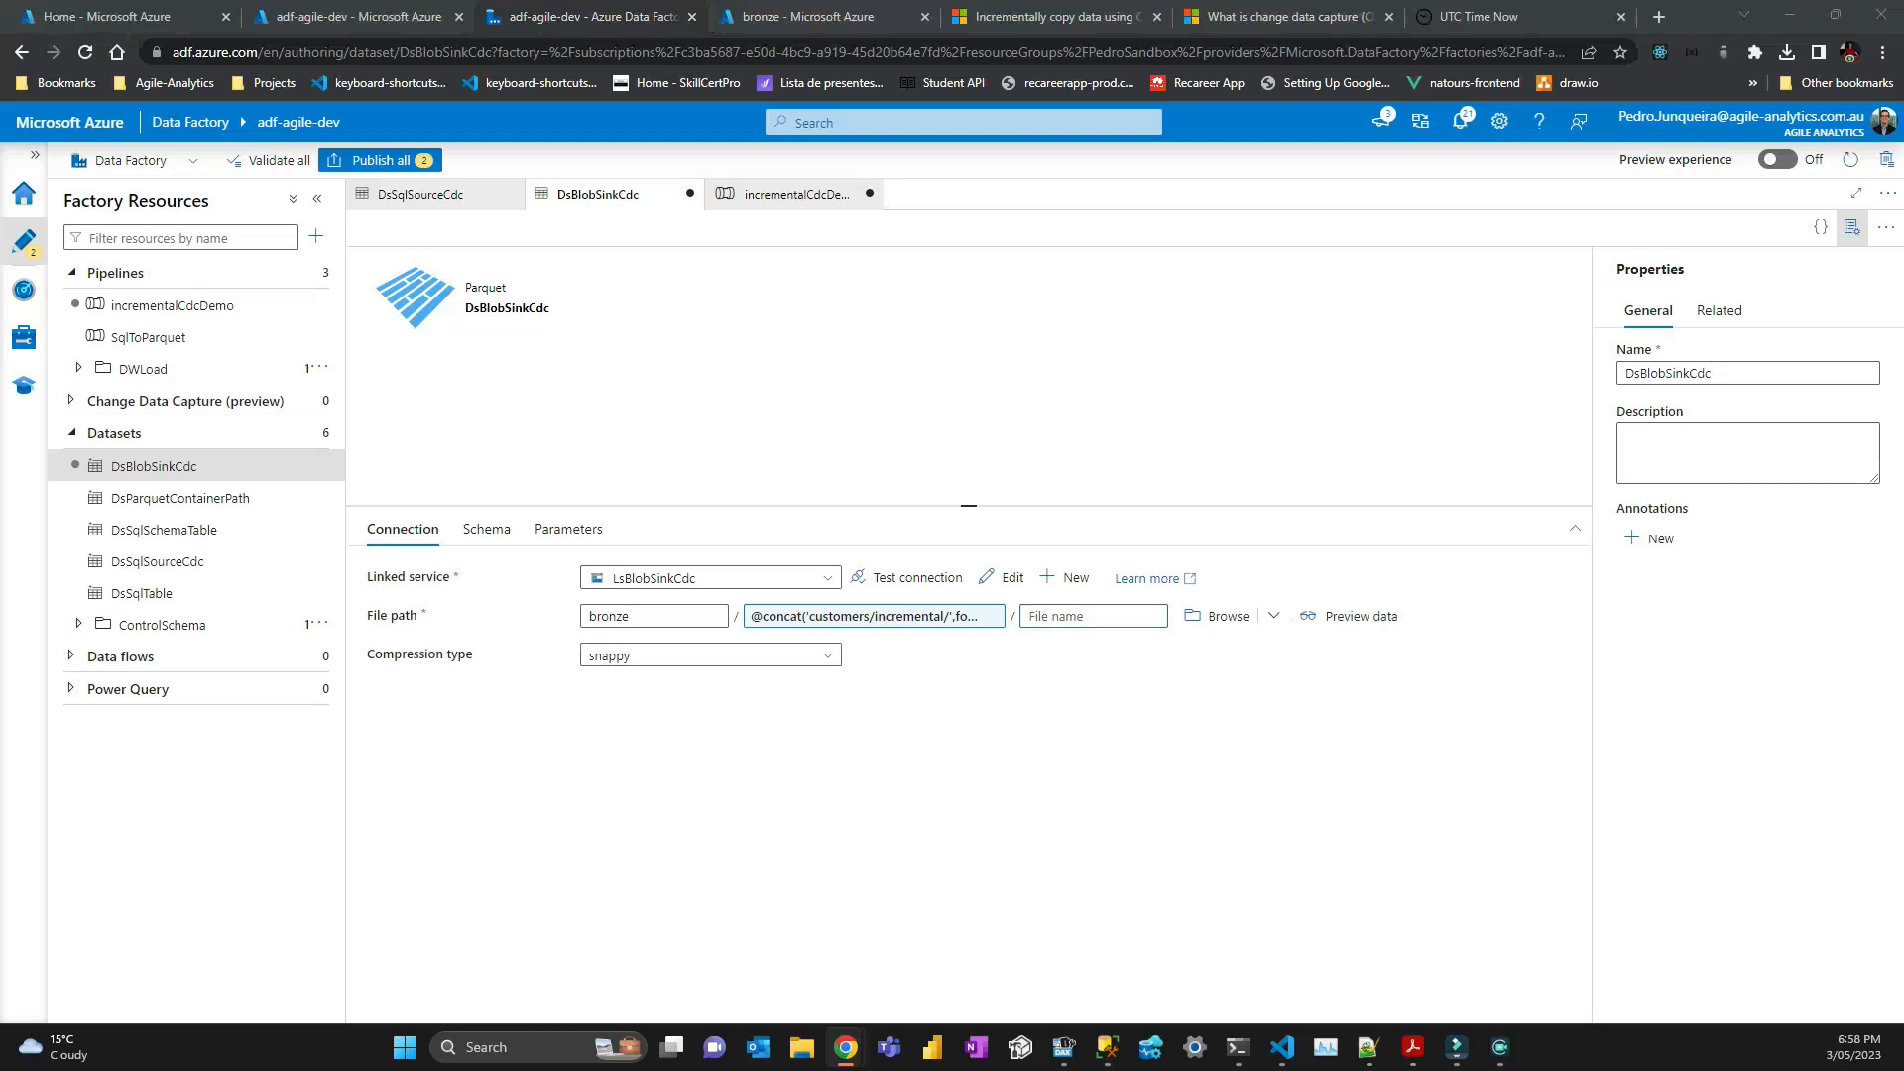
click(1137, 616)
click(1166, 641)
click(1518, 243)
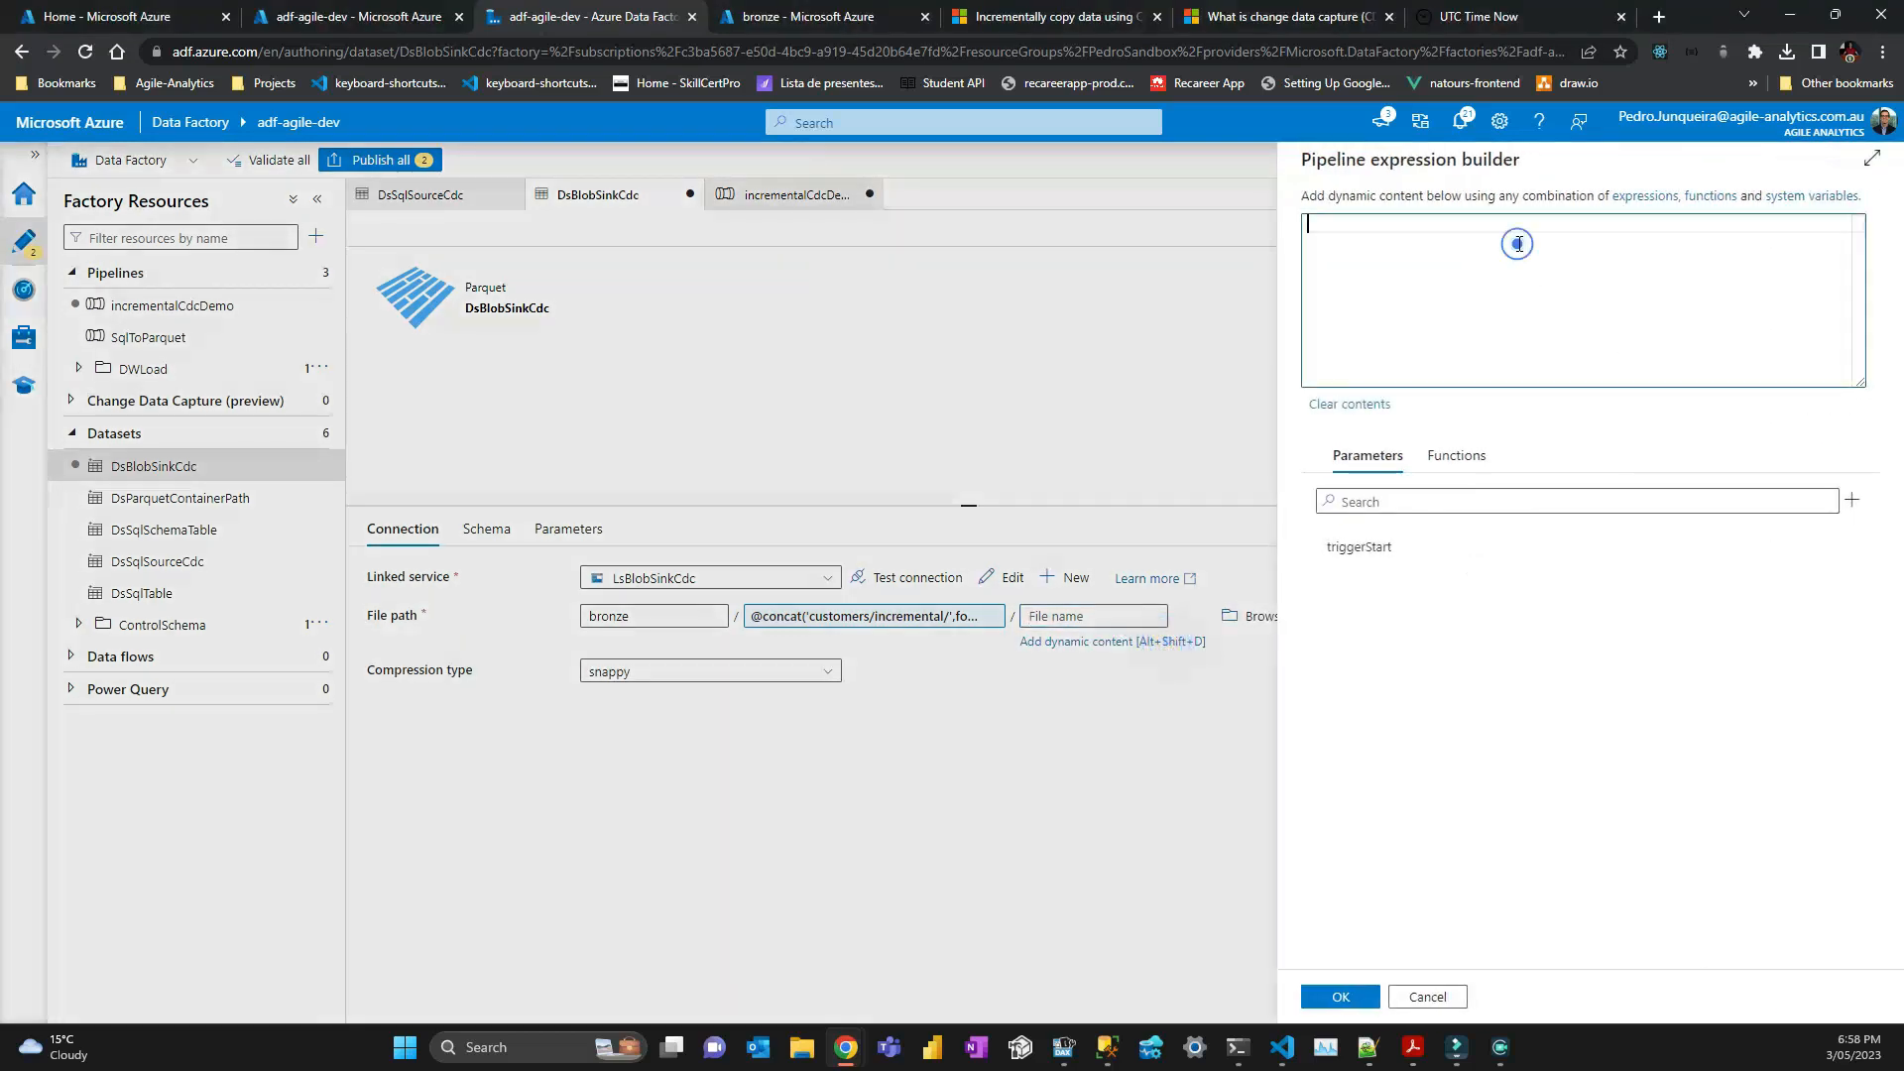
text(@concat(formatDateTime(dataset().triggerStart,\n    'yyyyMMddHHmmssfff'),'.parquet'))
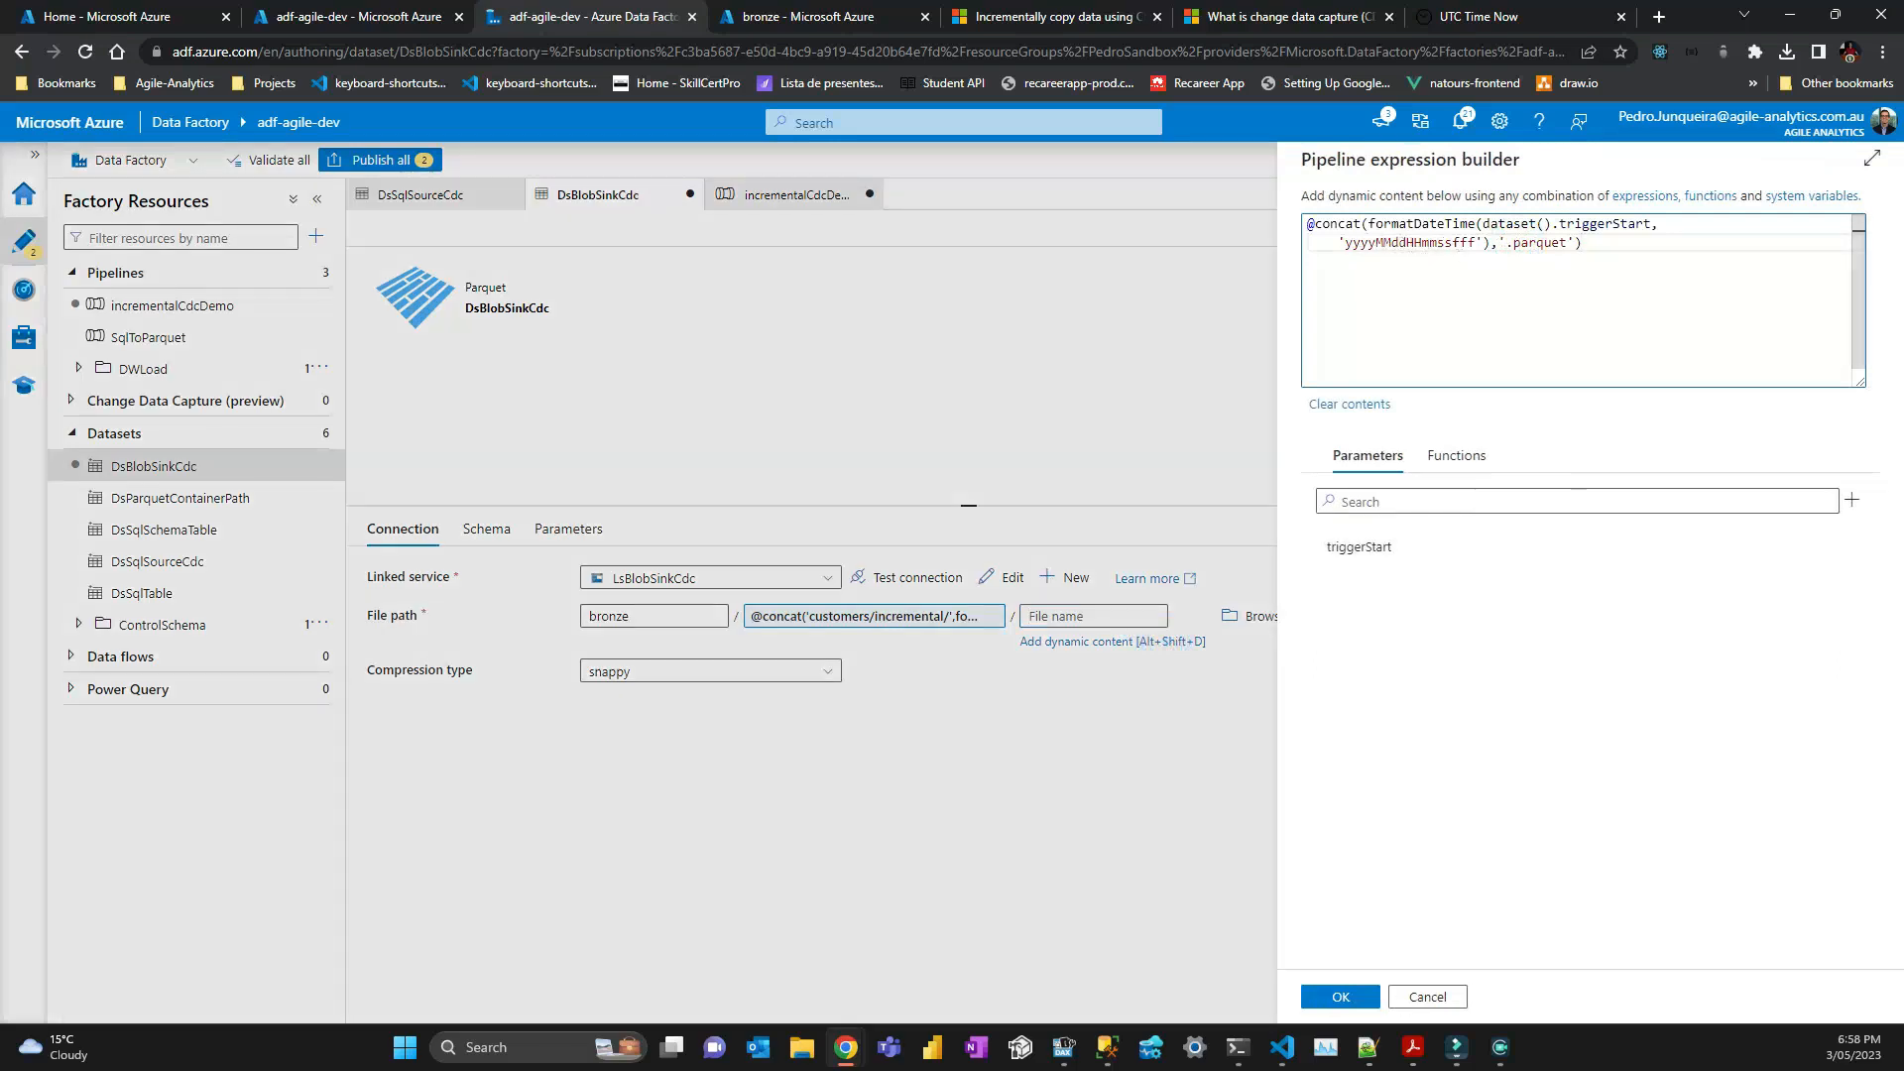
click(1340, 996)
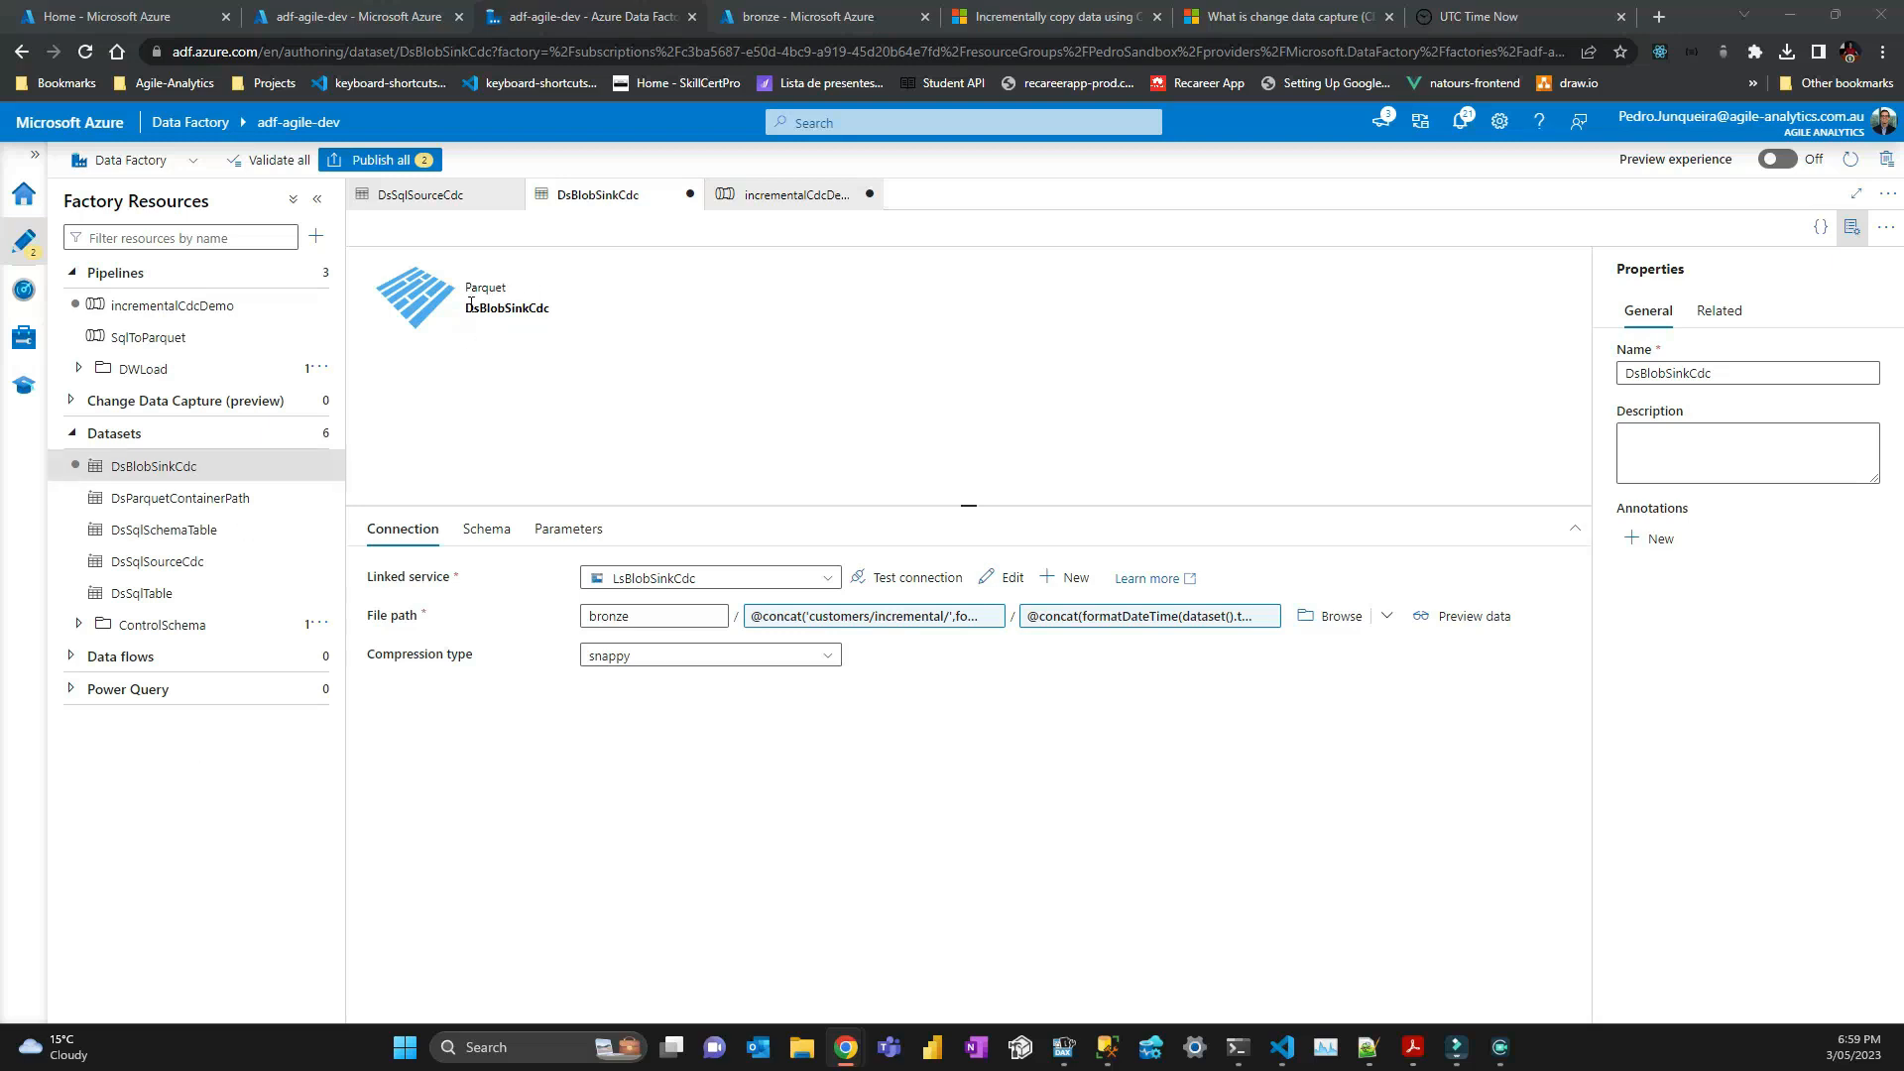
click(798, 195)
click(928, 455)
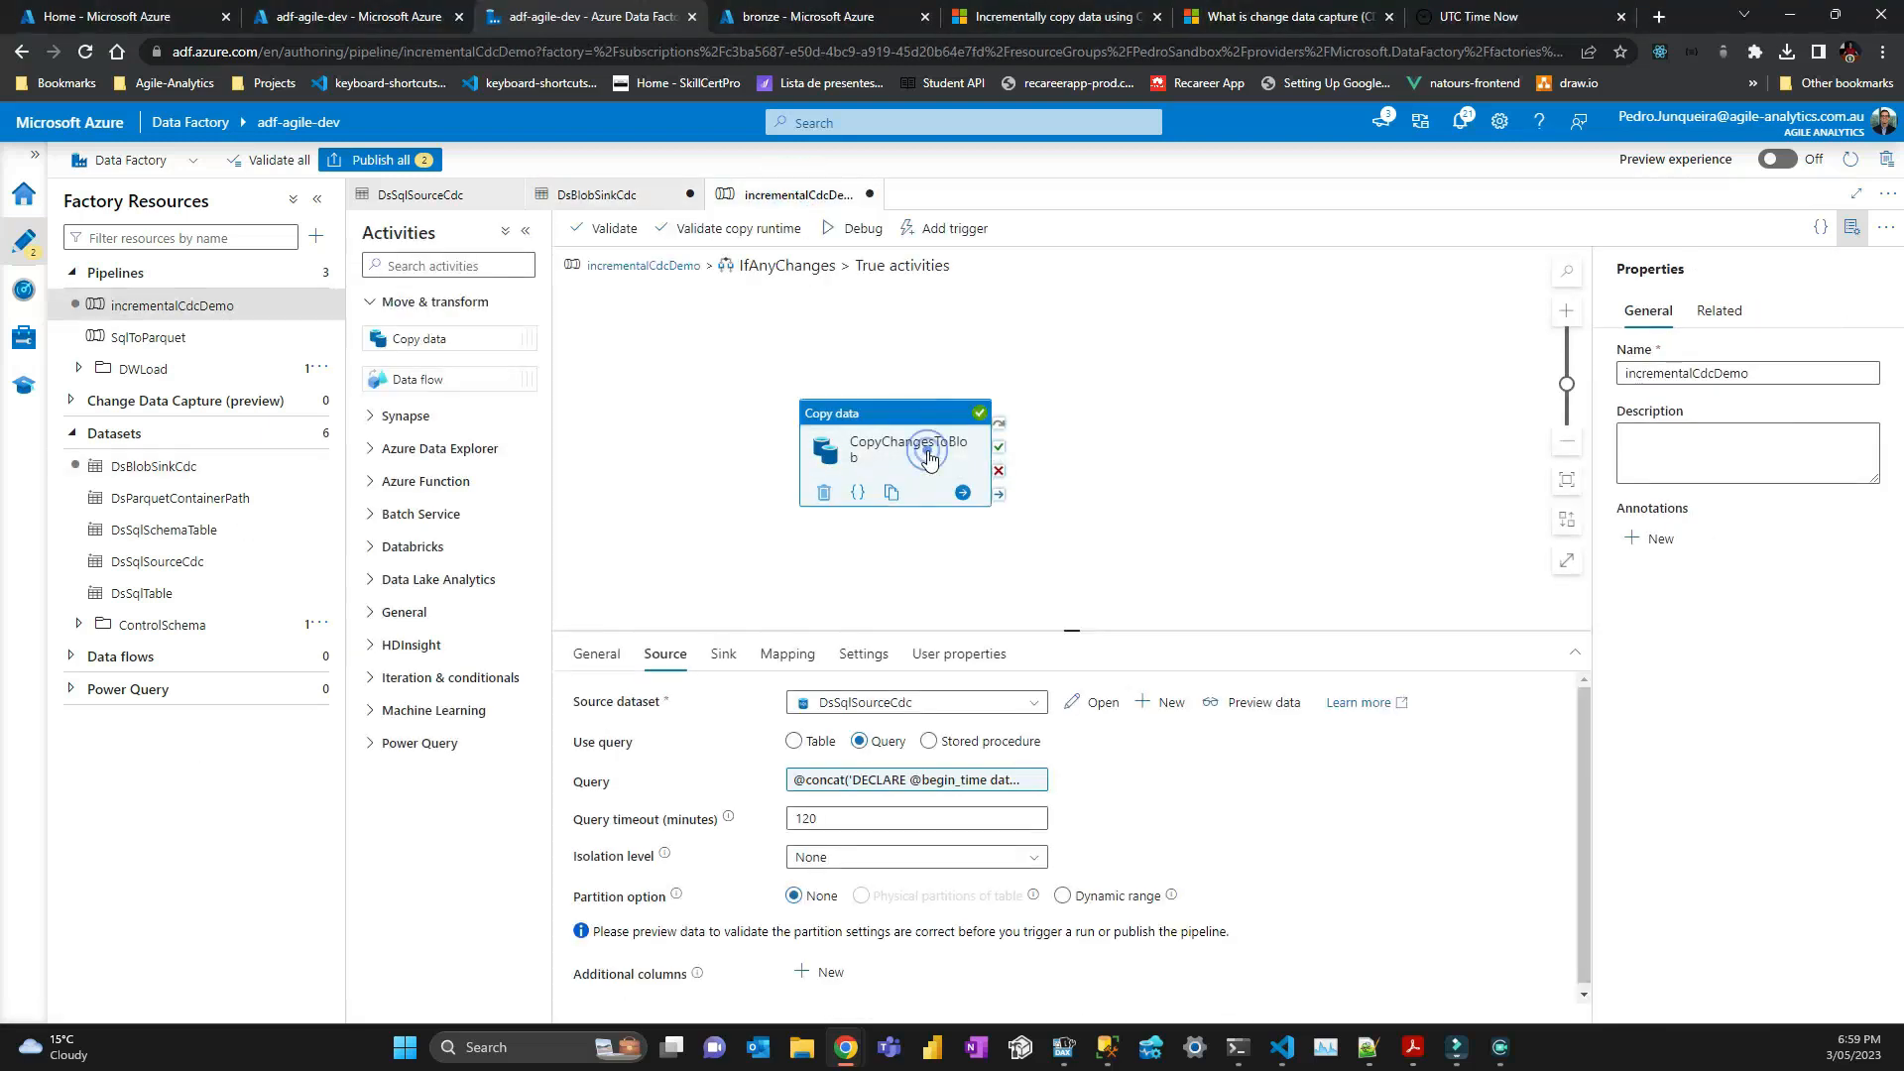
click(724, 654)
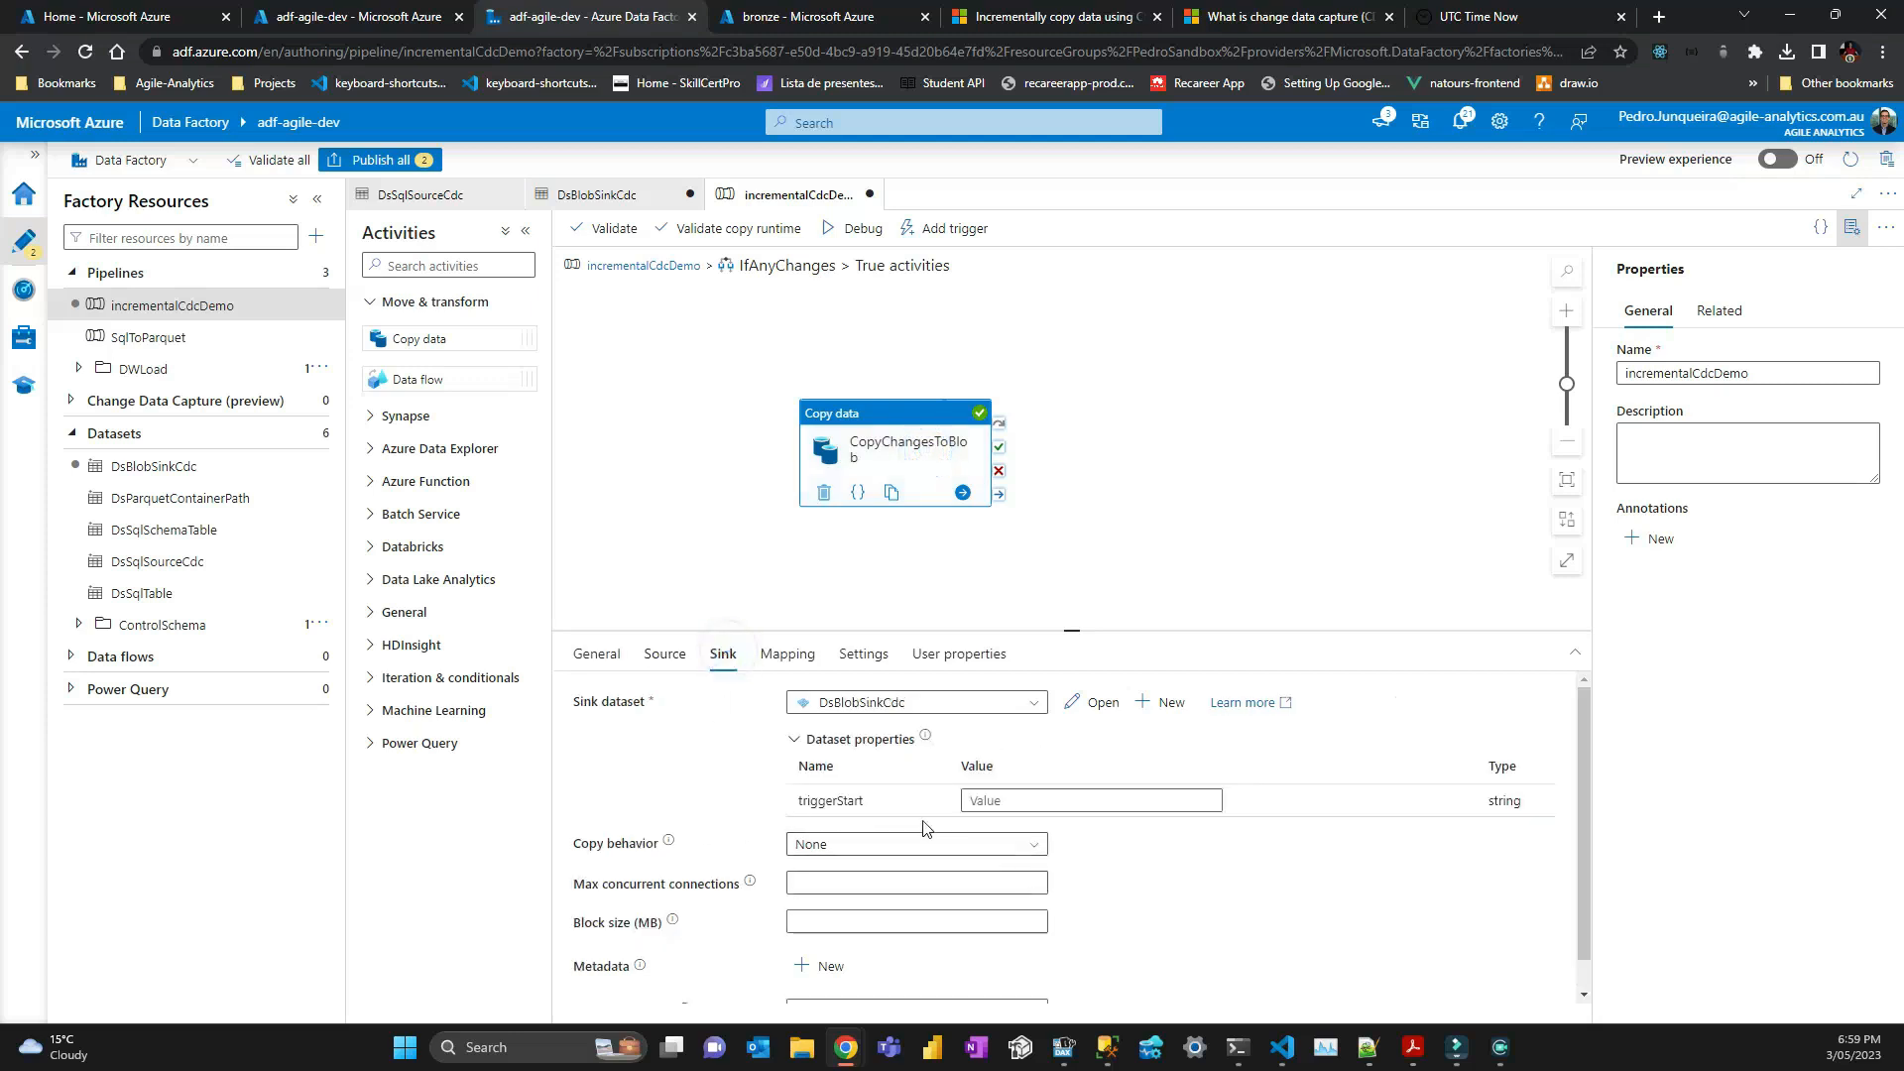
double_click(802, 799)
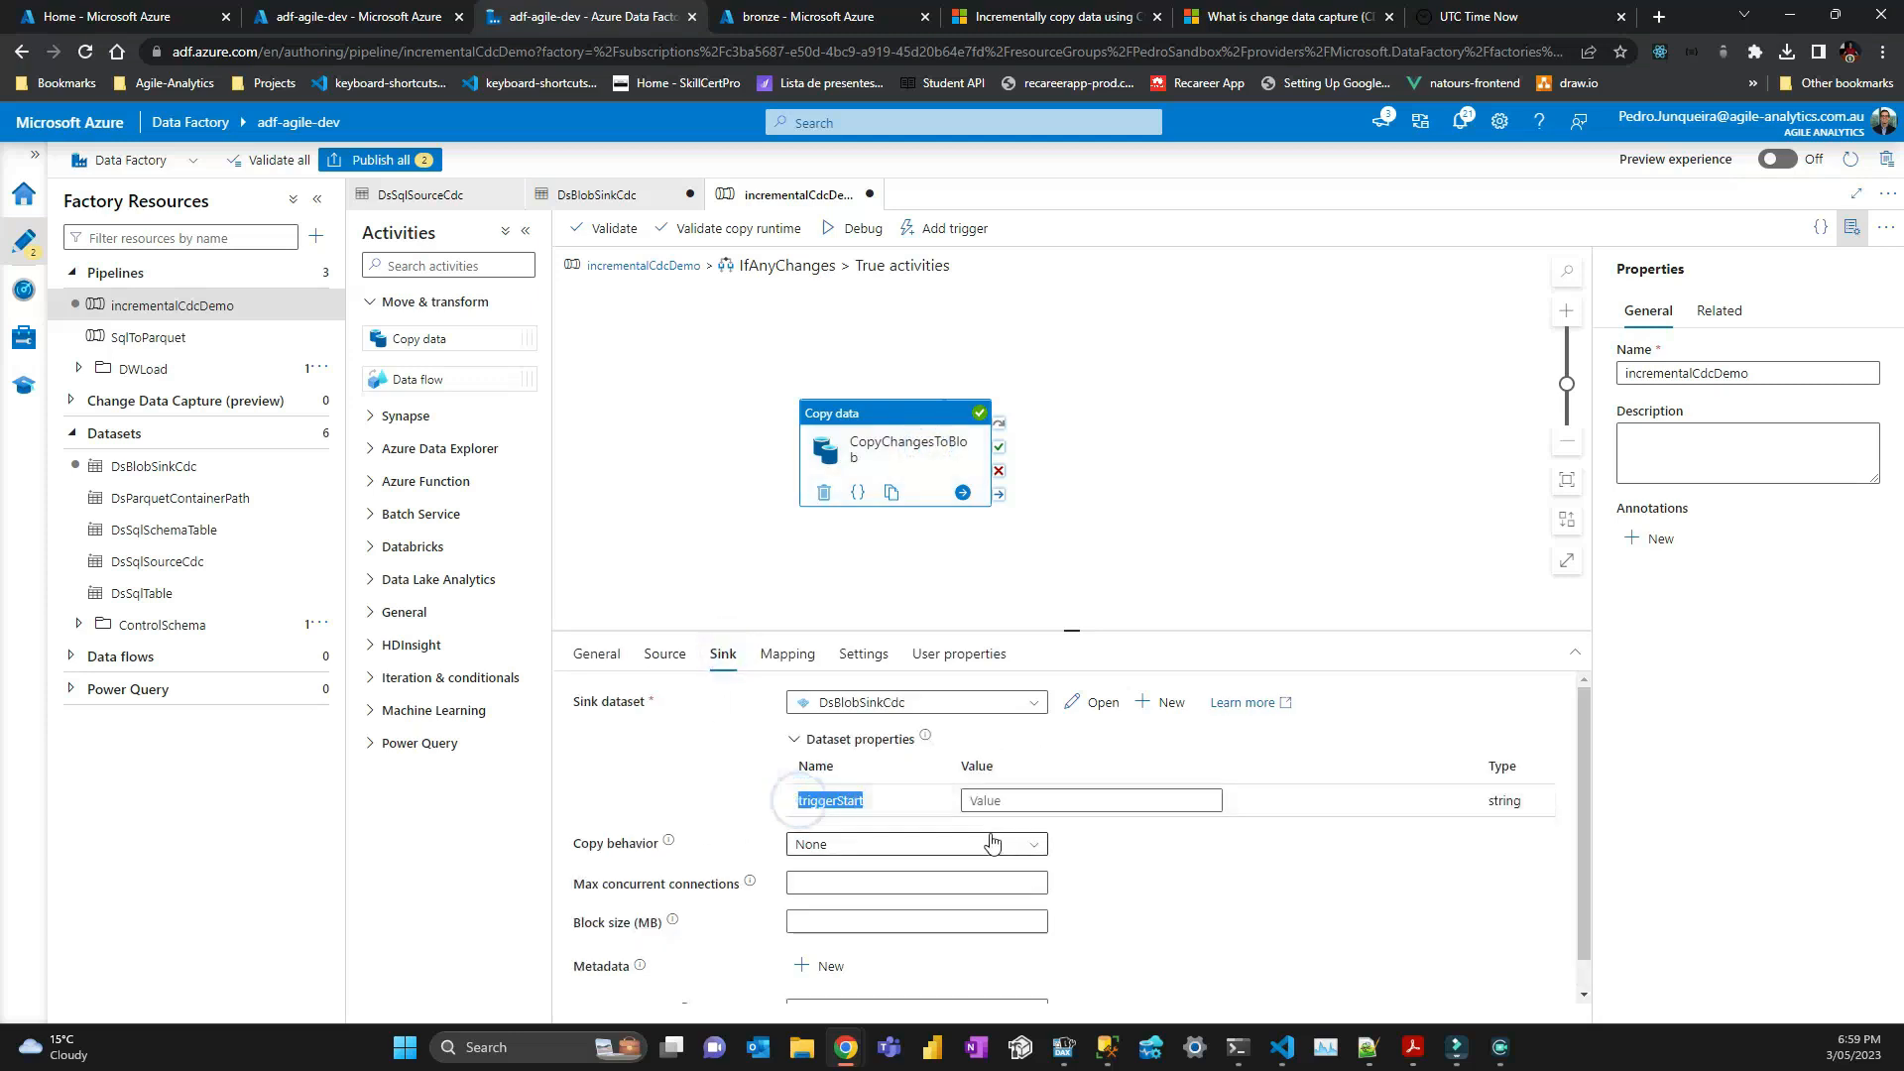
click(1029, 800)
text(@pipeline().parameters.triggerStartTime)
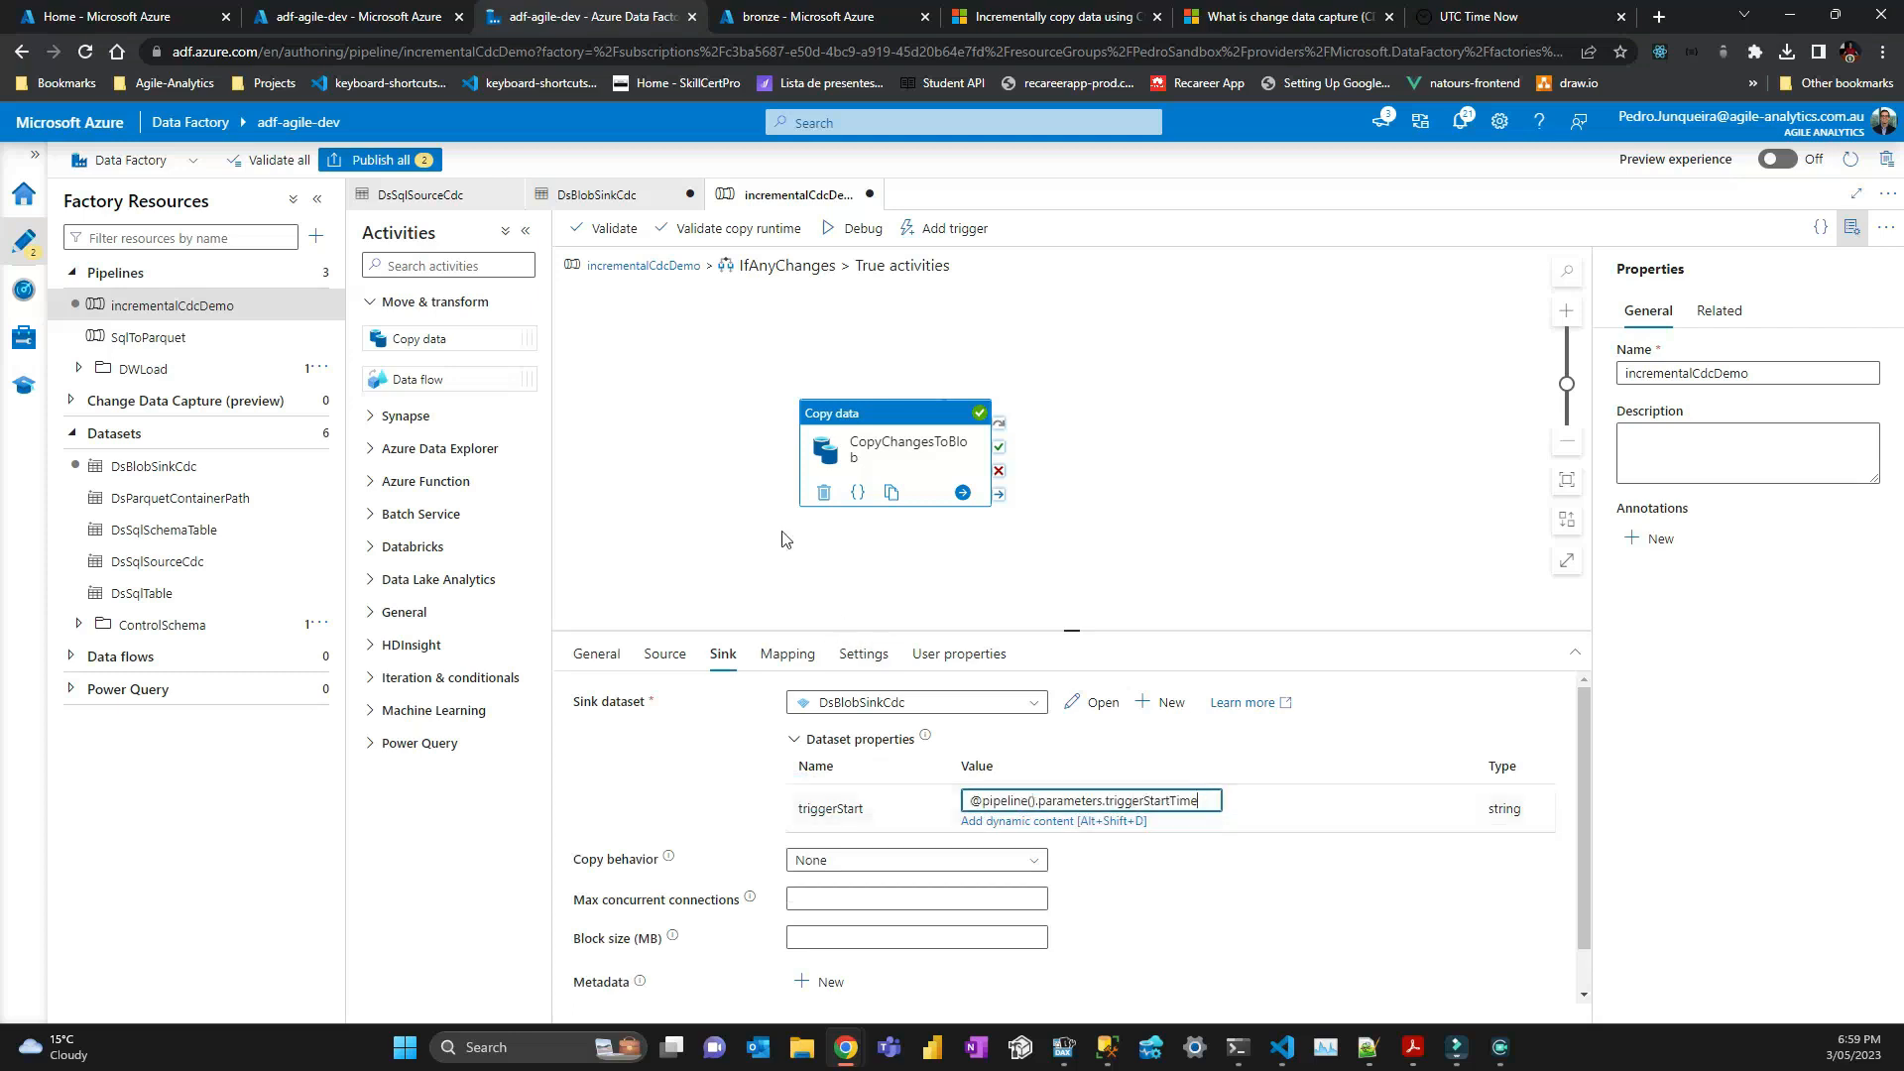
click(719, 495)
Return to the top level of incrementalCdcDemo, review its parameters, and reposition the GetChangeCount and IfAnyChanges activities on the canvas.
click(641, 262)
click(684, 416)
click(643, 259)
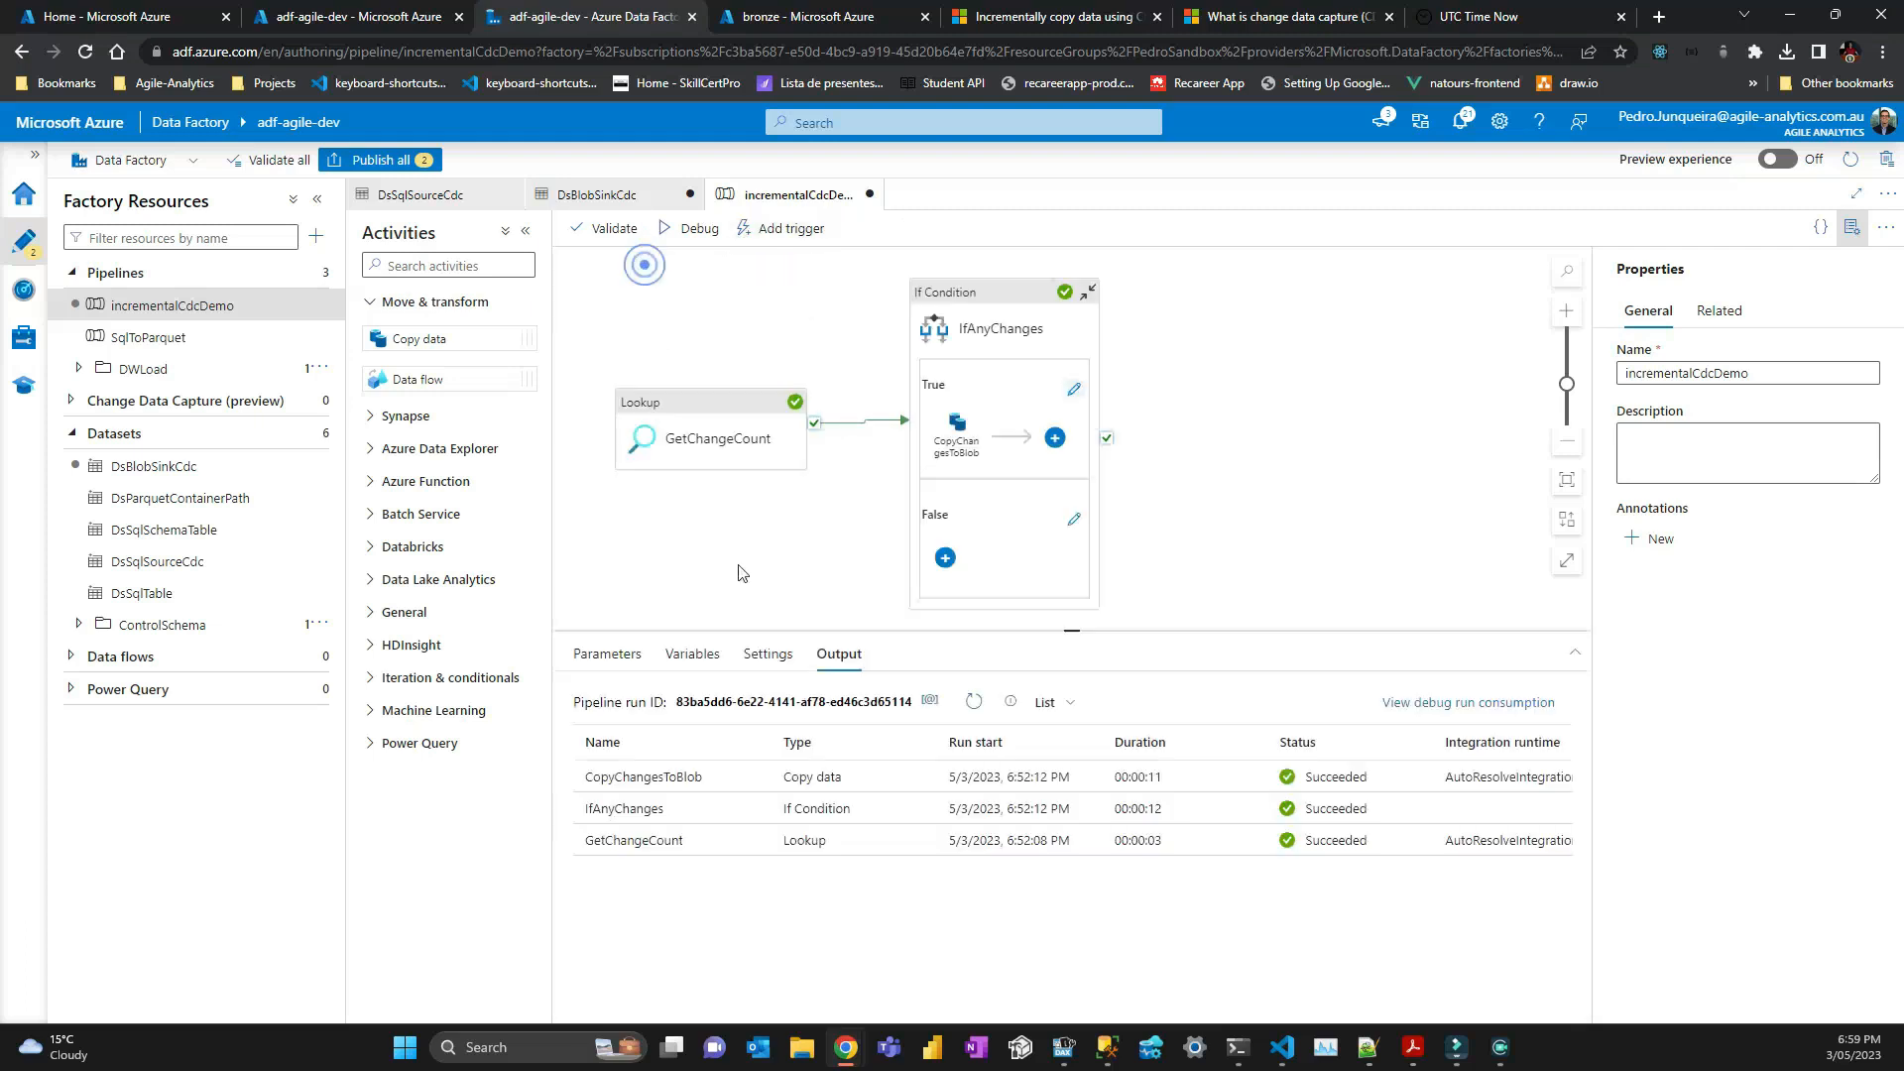
click(823, 486)
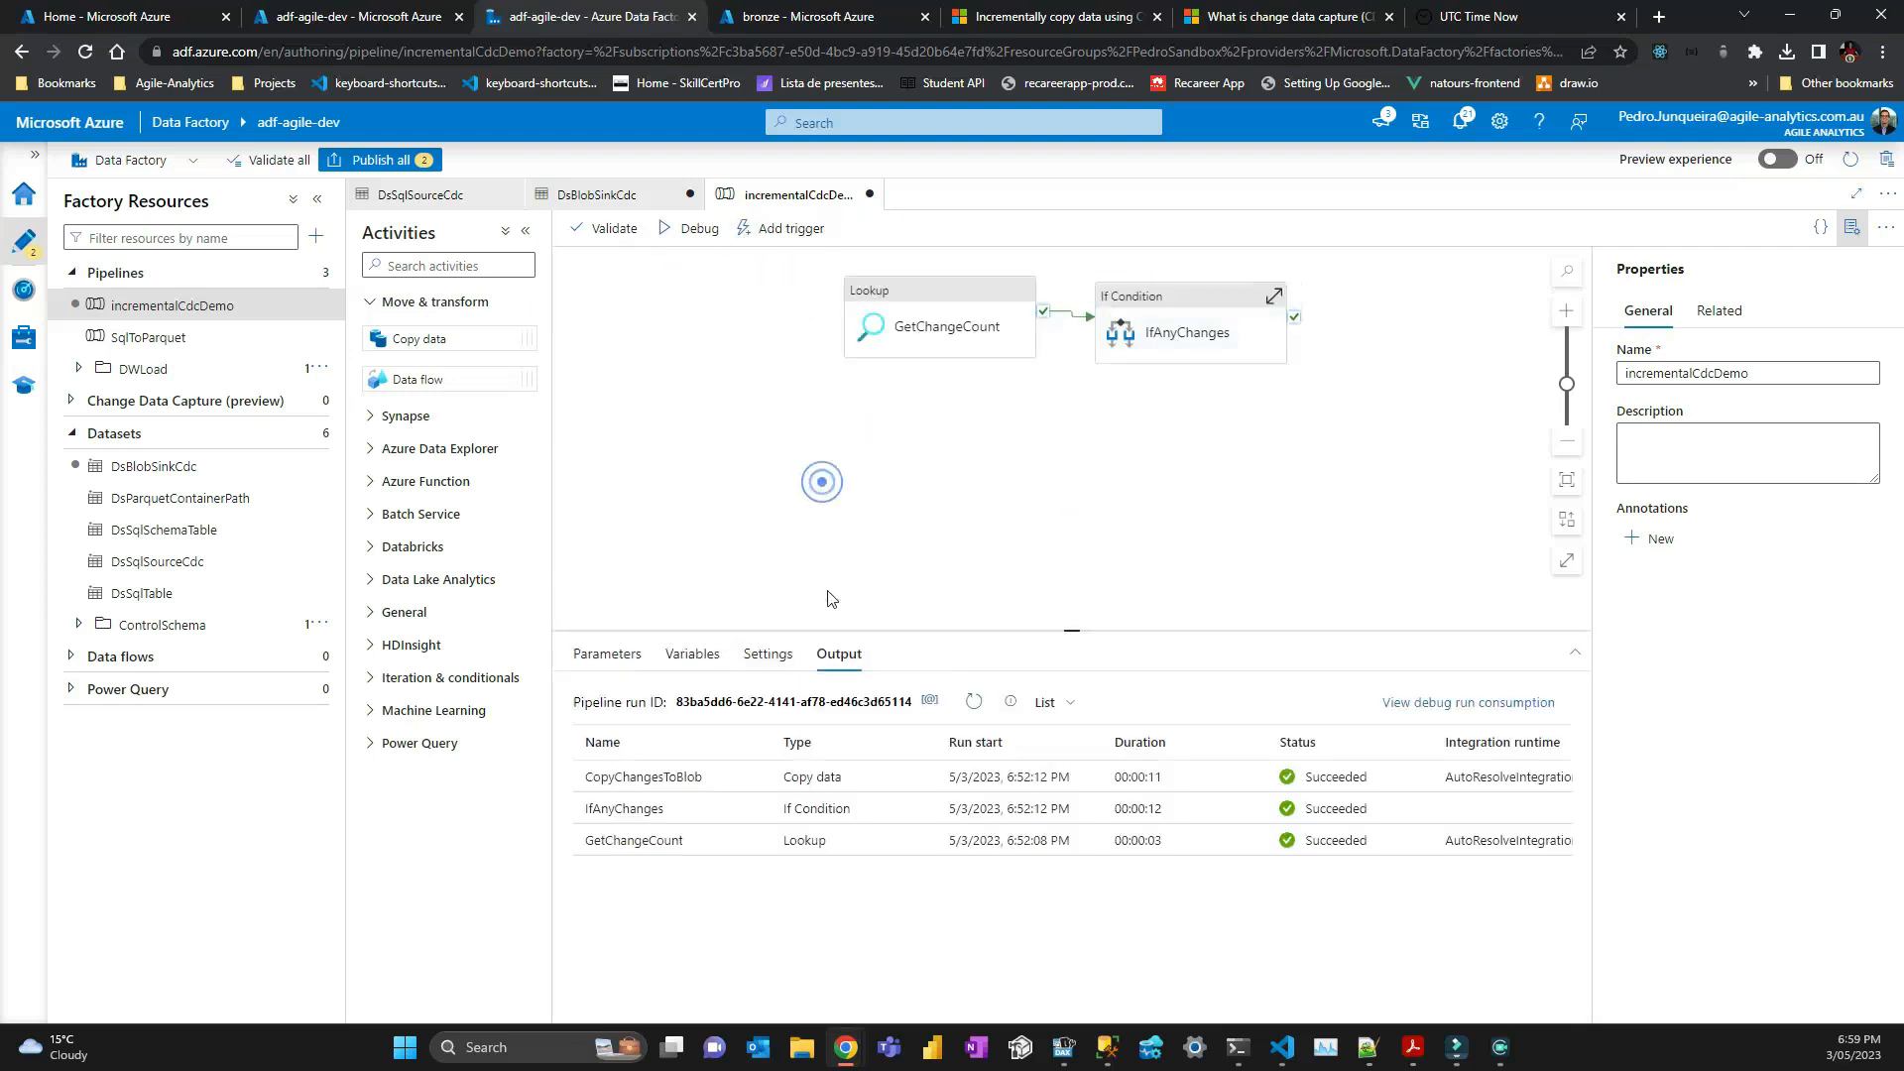
click(609, 657)
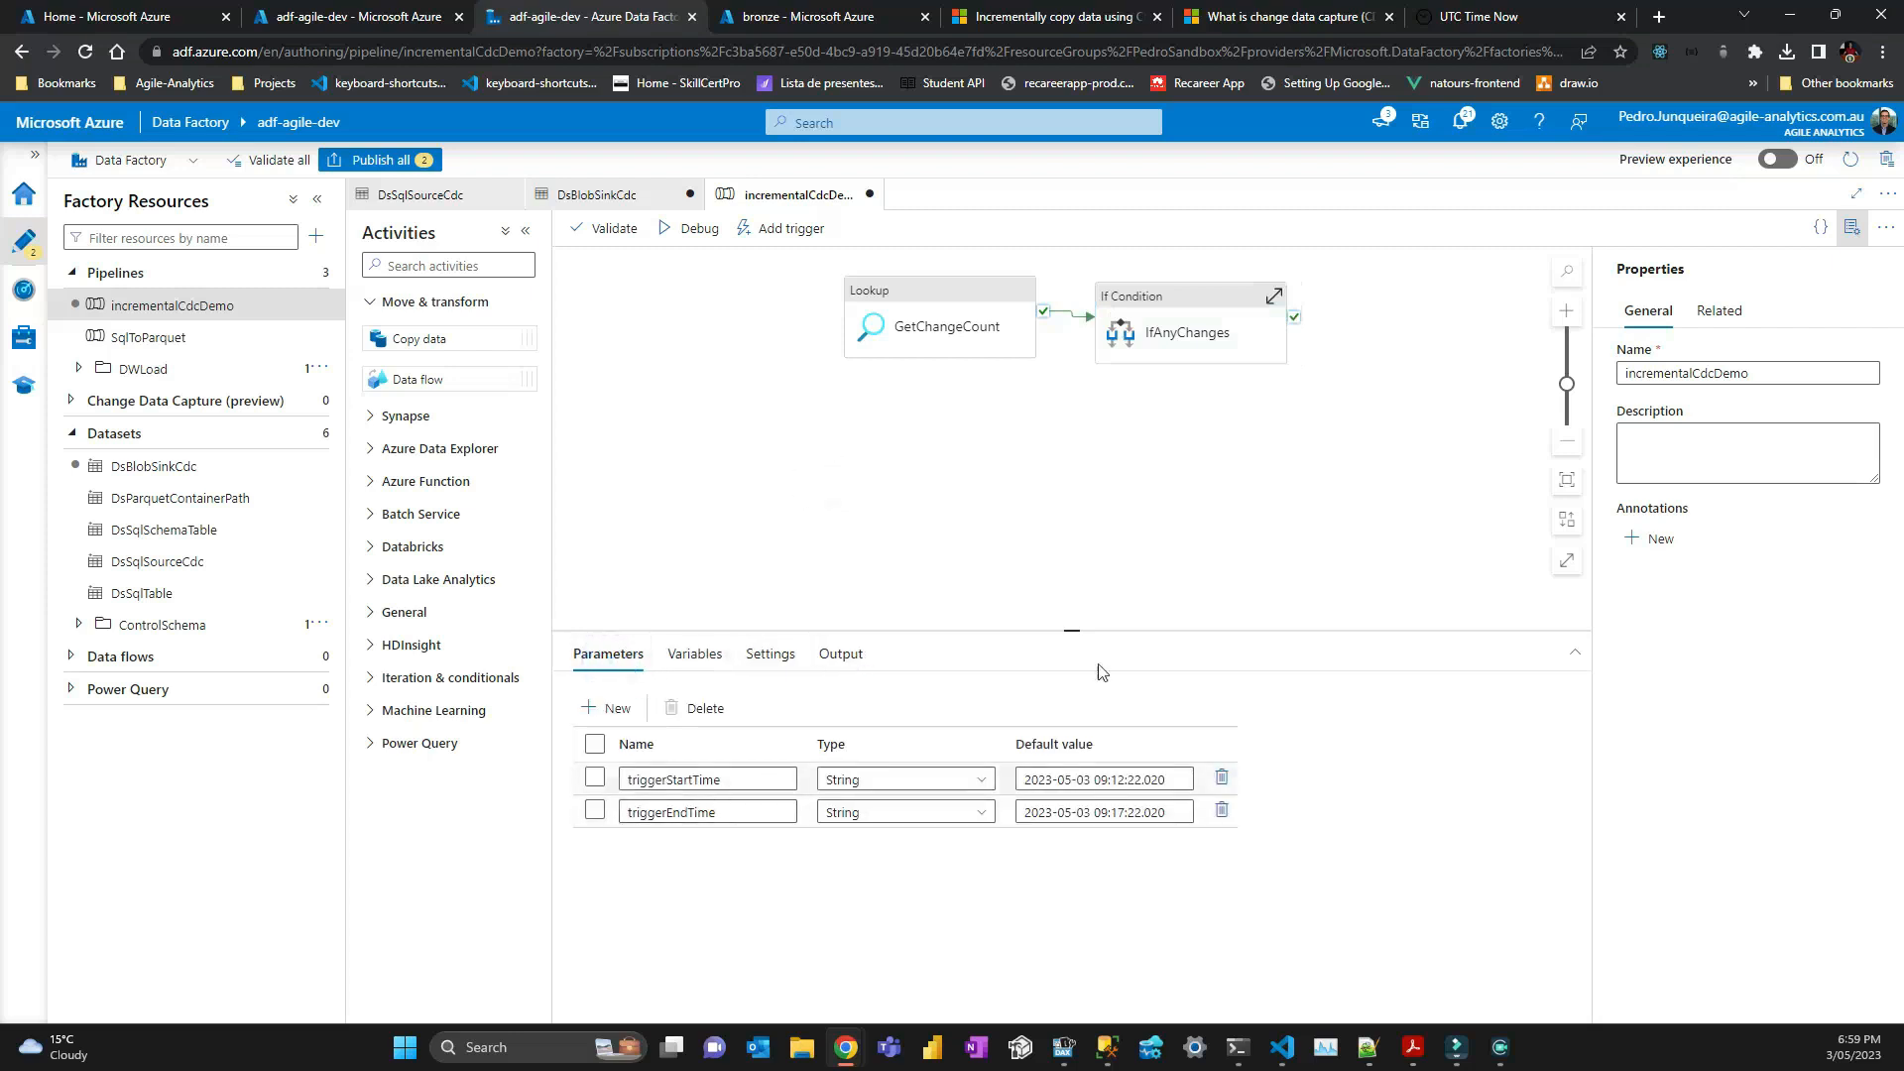
click(1435, 468)
drag(954, 322, 818, 376)
drag(1209, 292, 1090, 346)
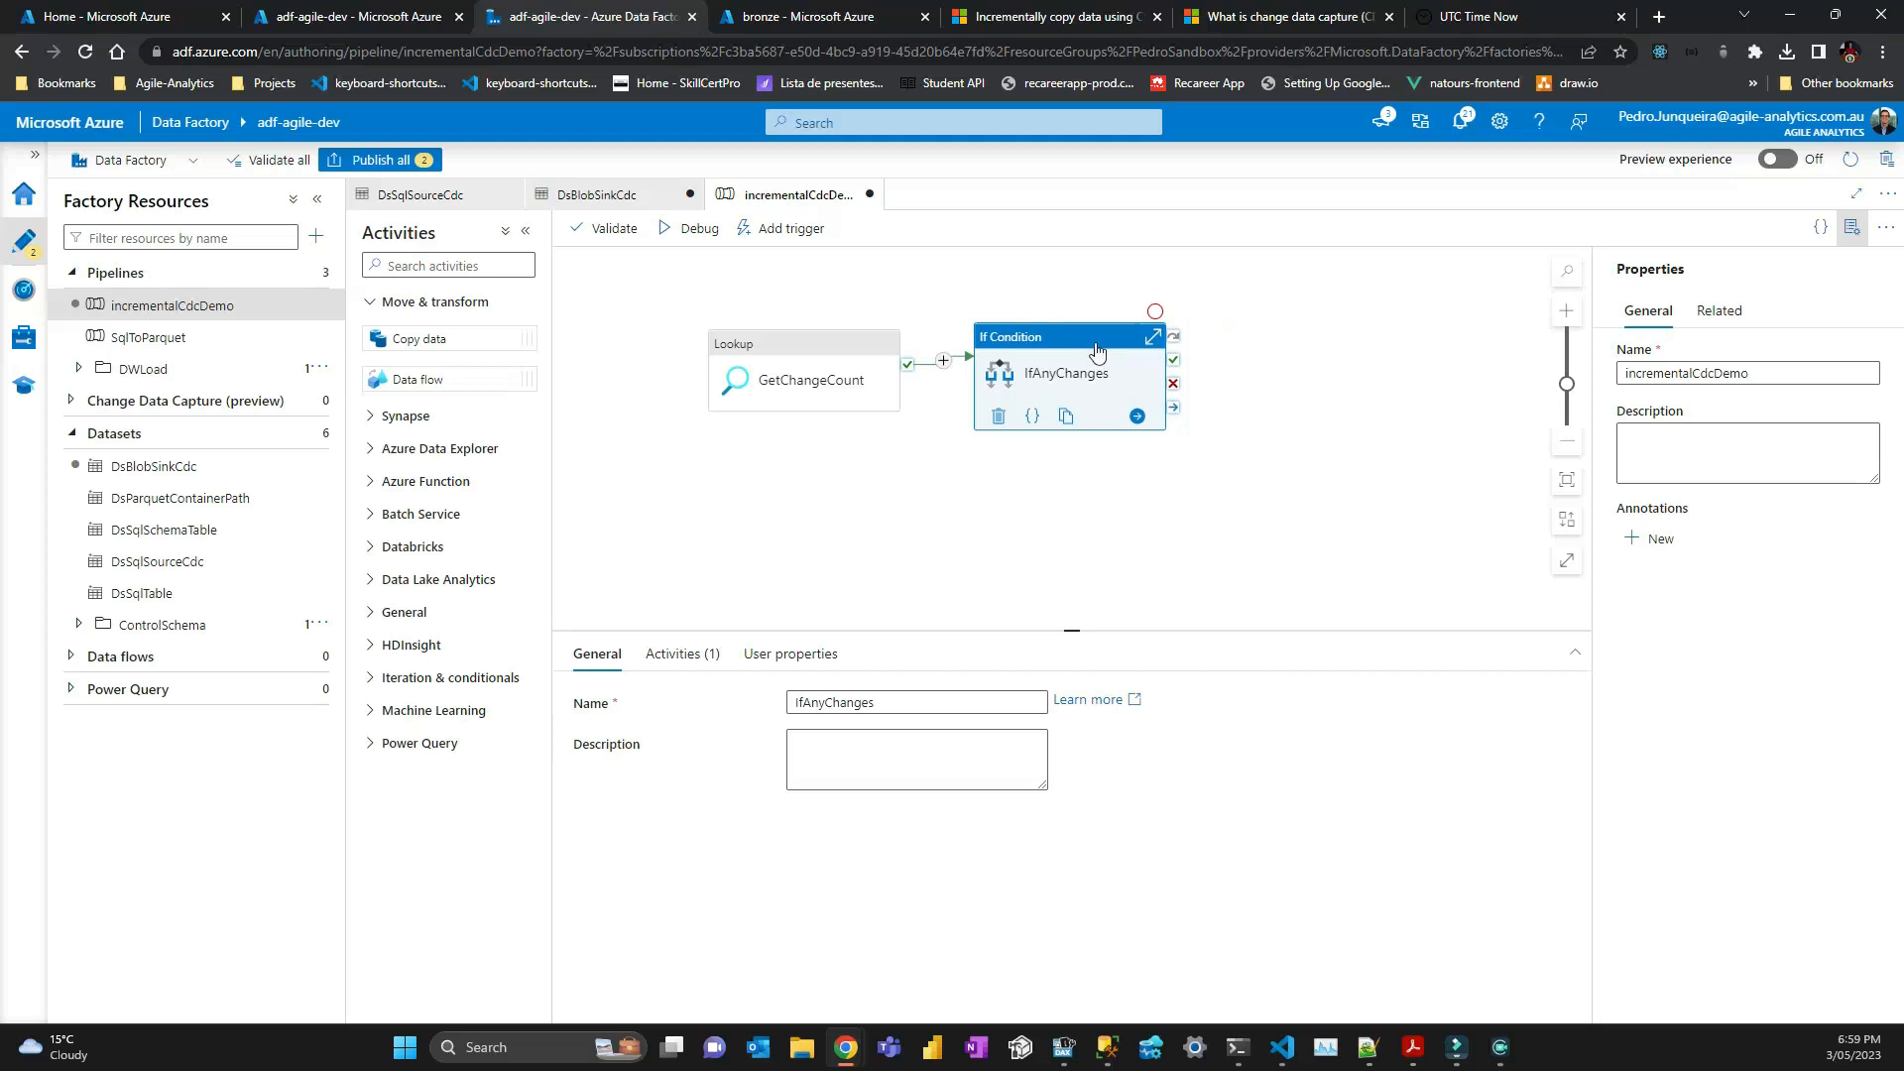
Validate the incrementalCdcDemo pipeline and start a debug run with the default triggerStartTime and triggerEndTime values.
click(600, 229)
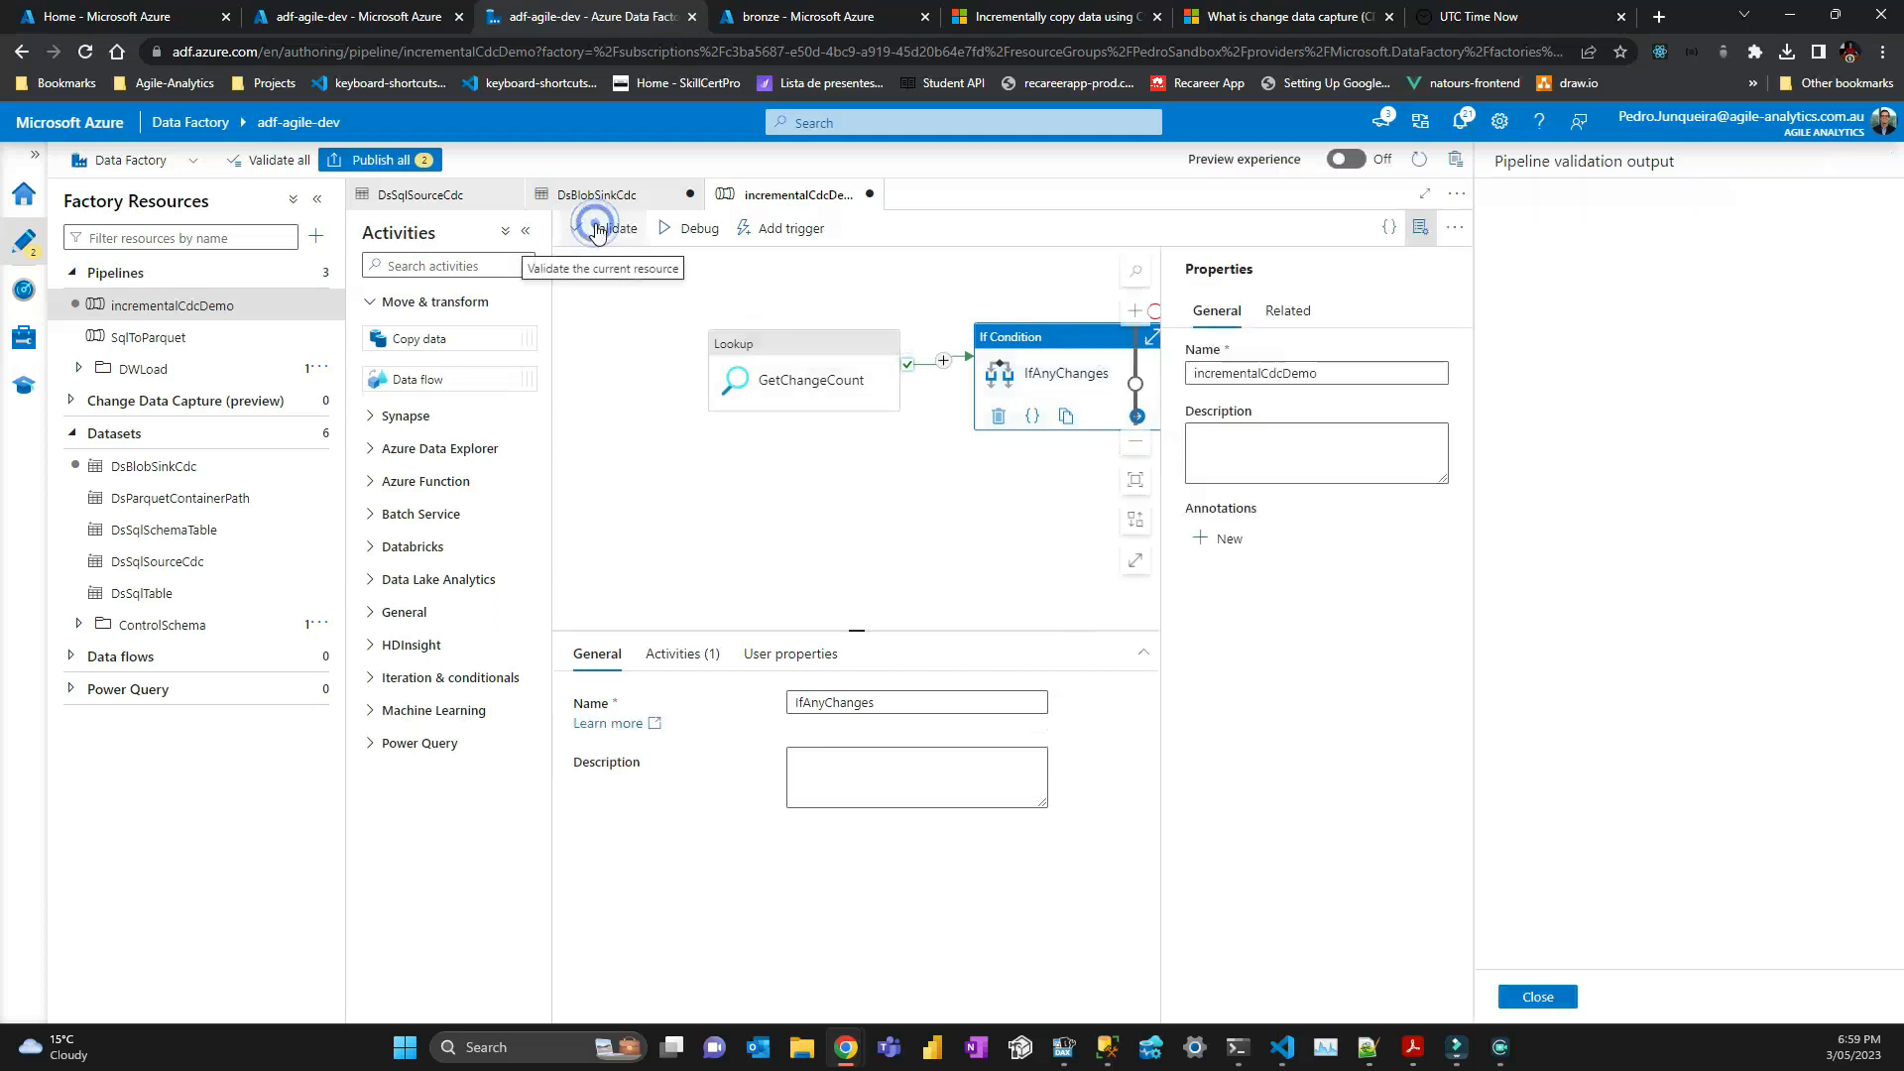
click(1537, 996)
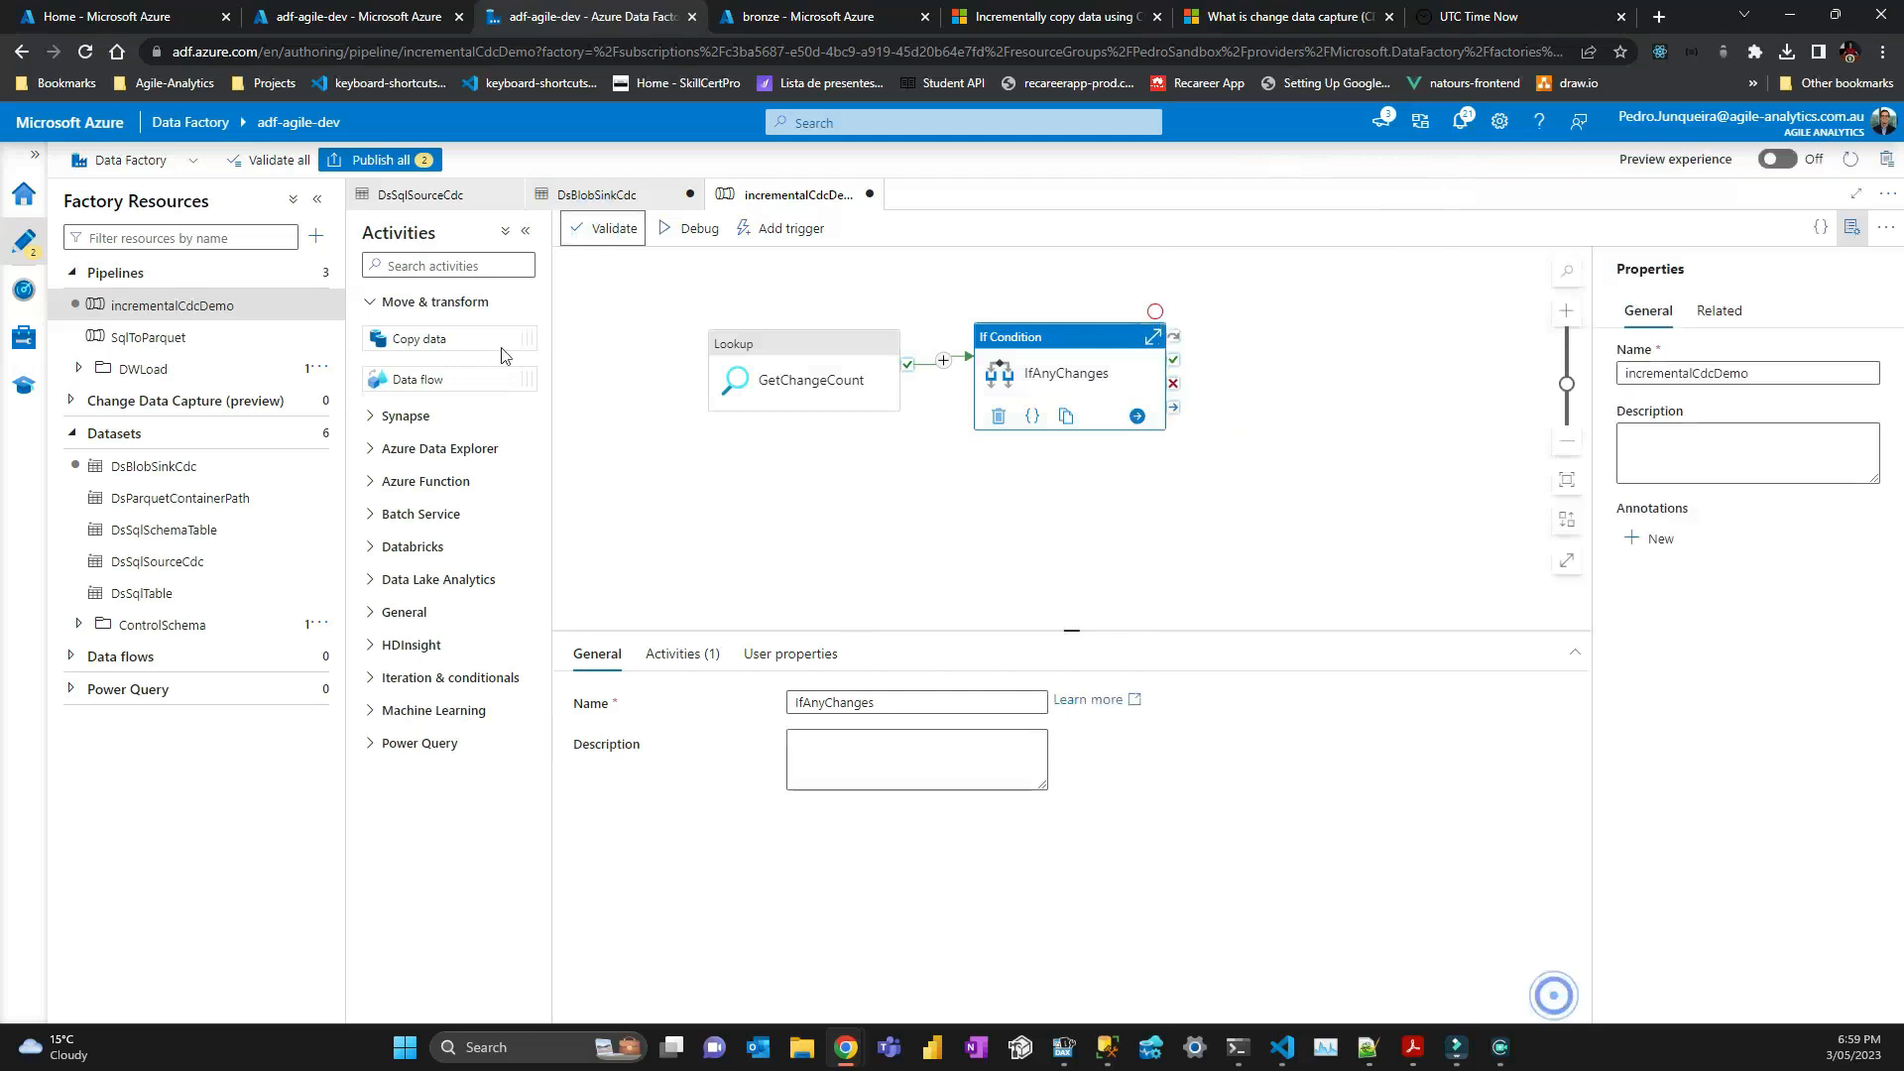
click(675, 230)
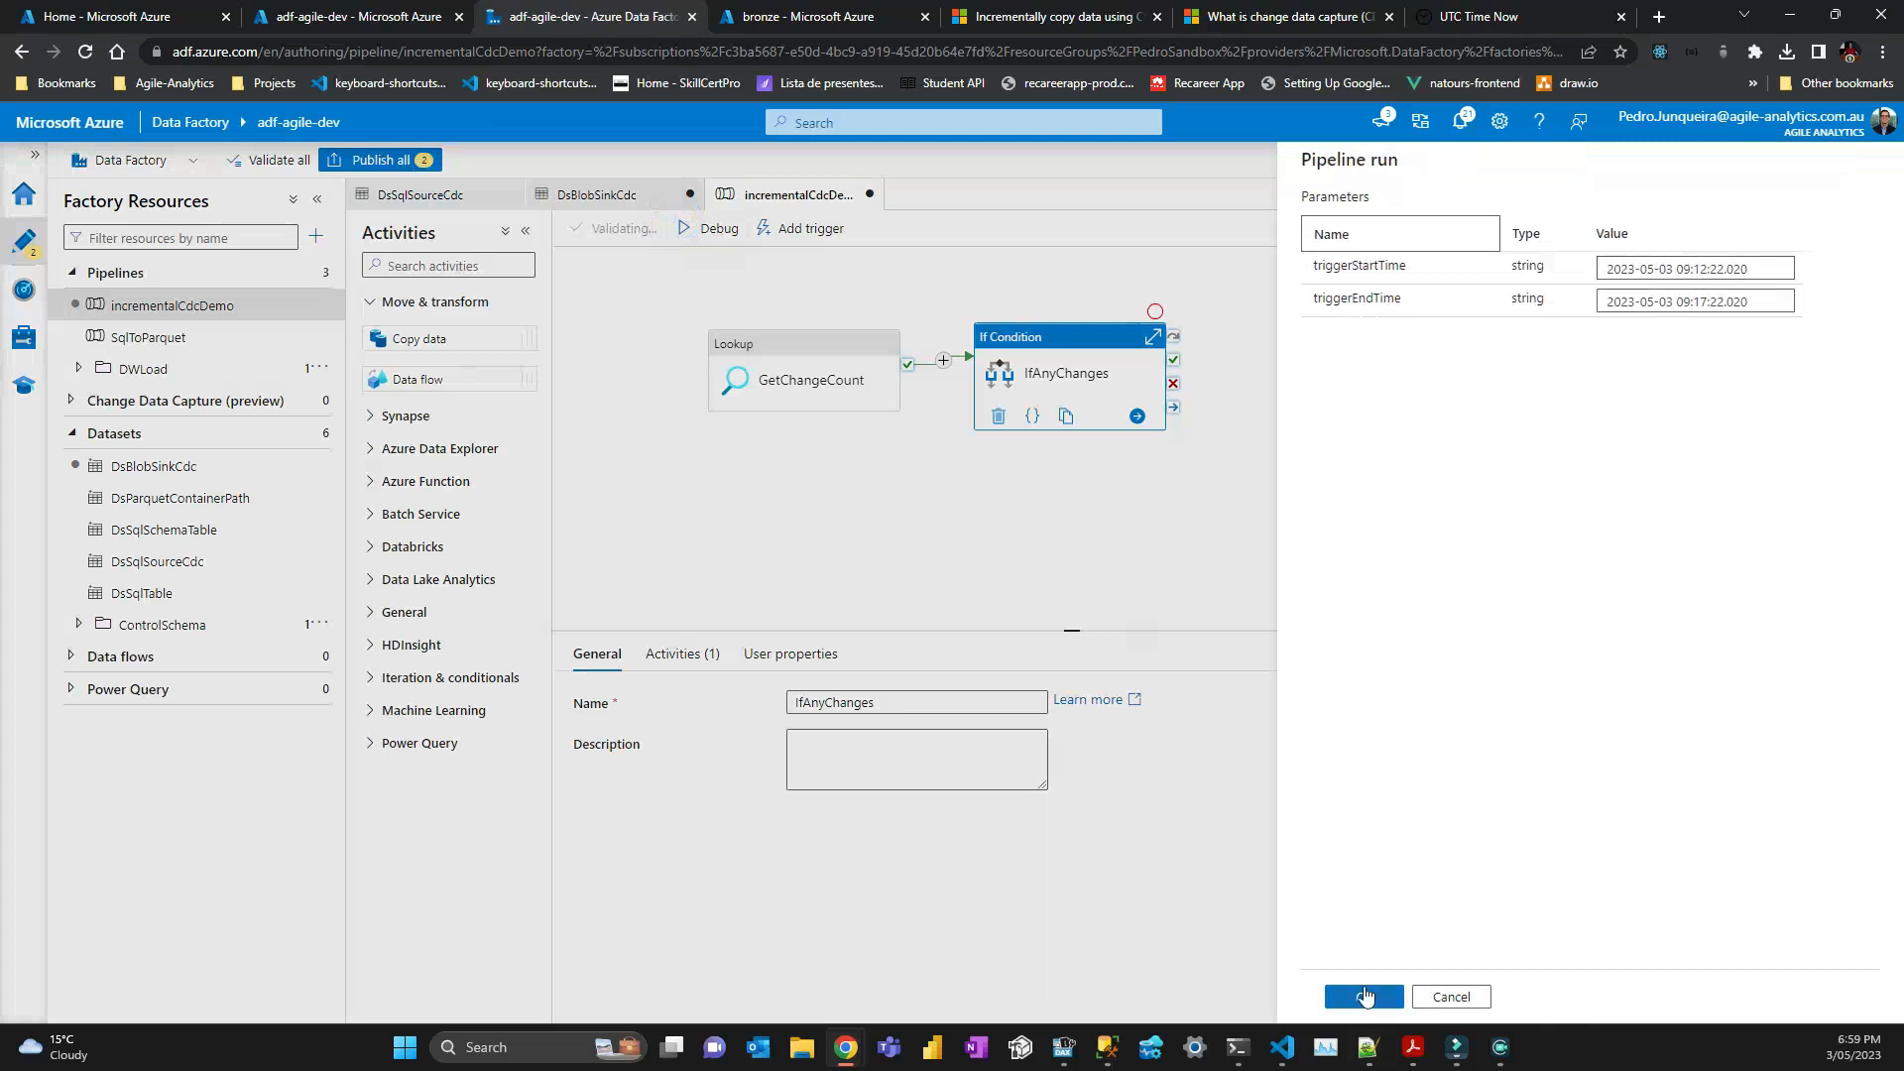
click(1365, 994)
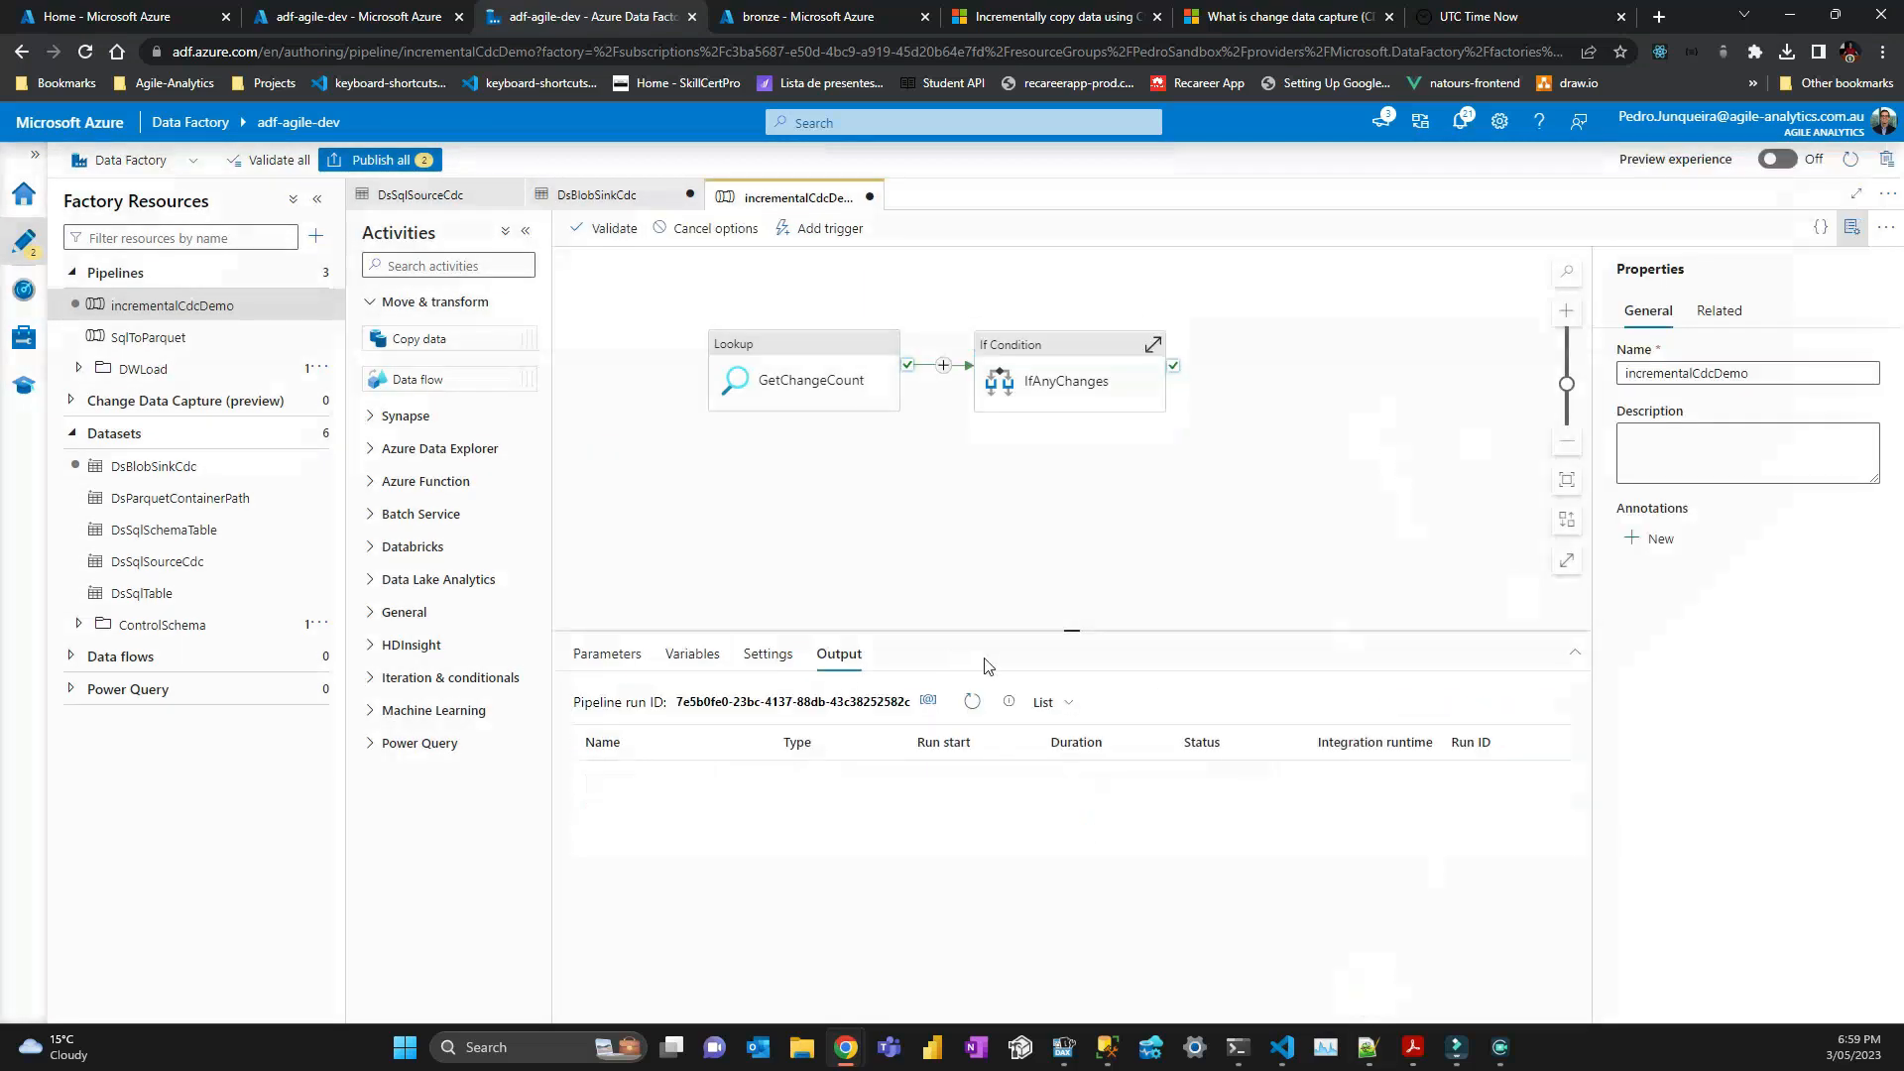
Refresh the debug run output of incrementalCdcDemo repeatedly to follow the status of its activities.
click(973, 702)
click(974, 705)
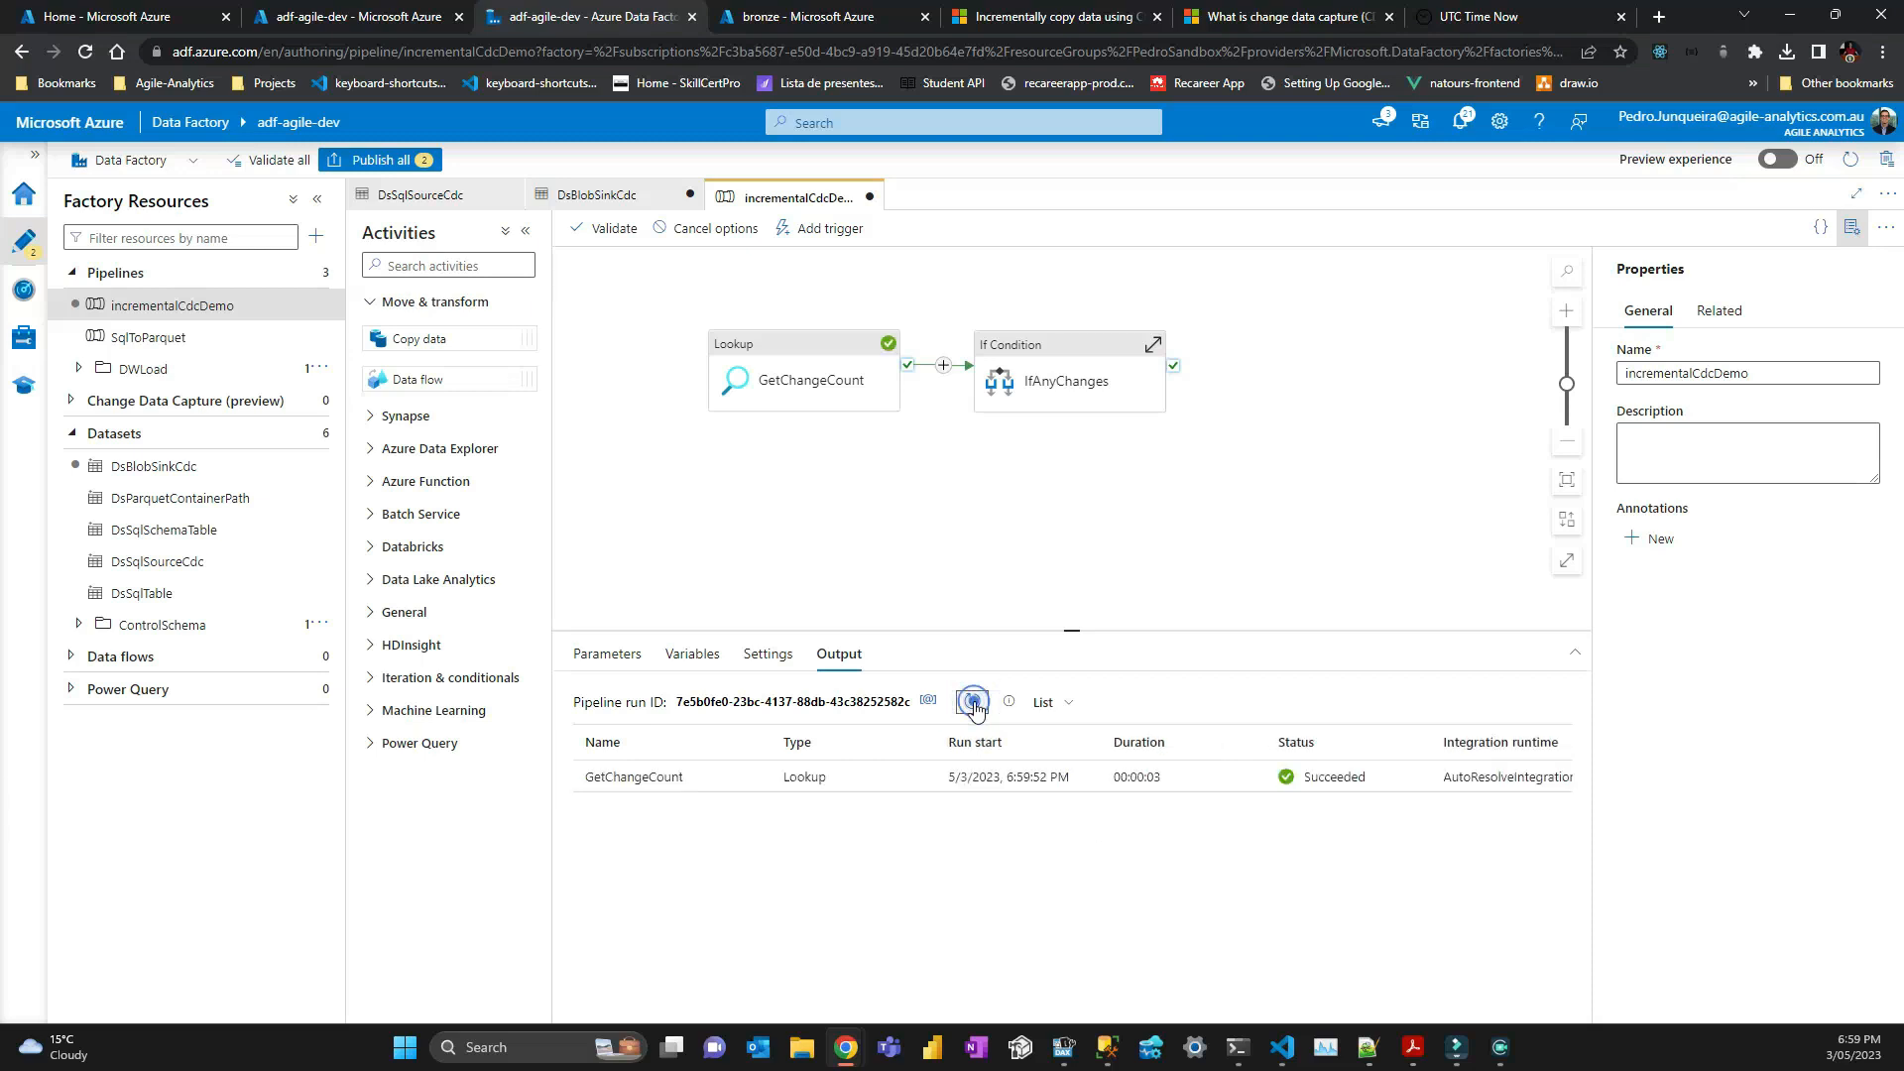
click(973, 702)
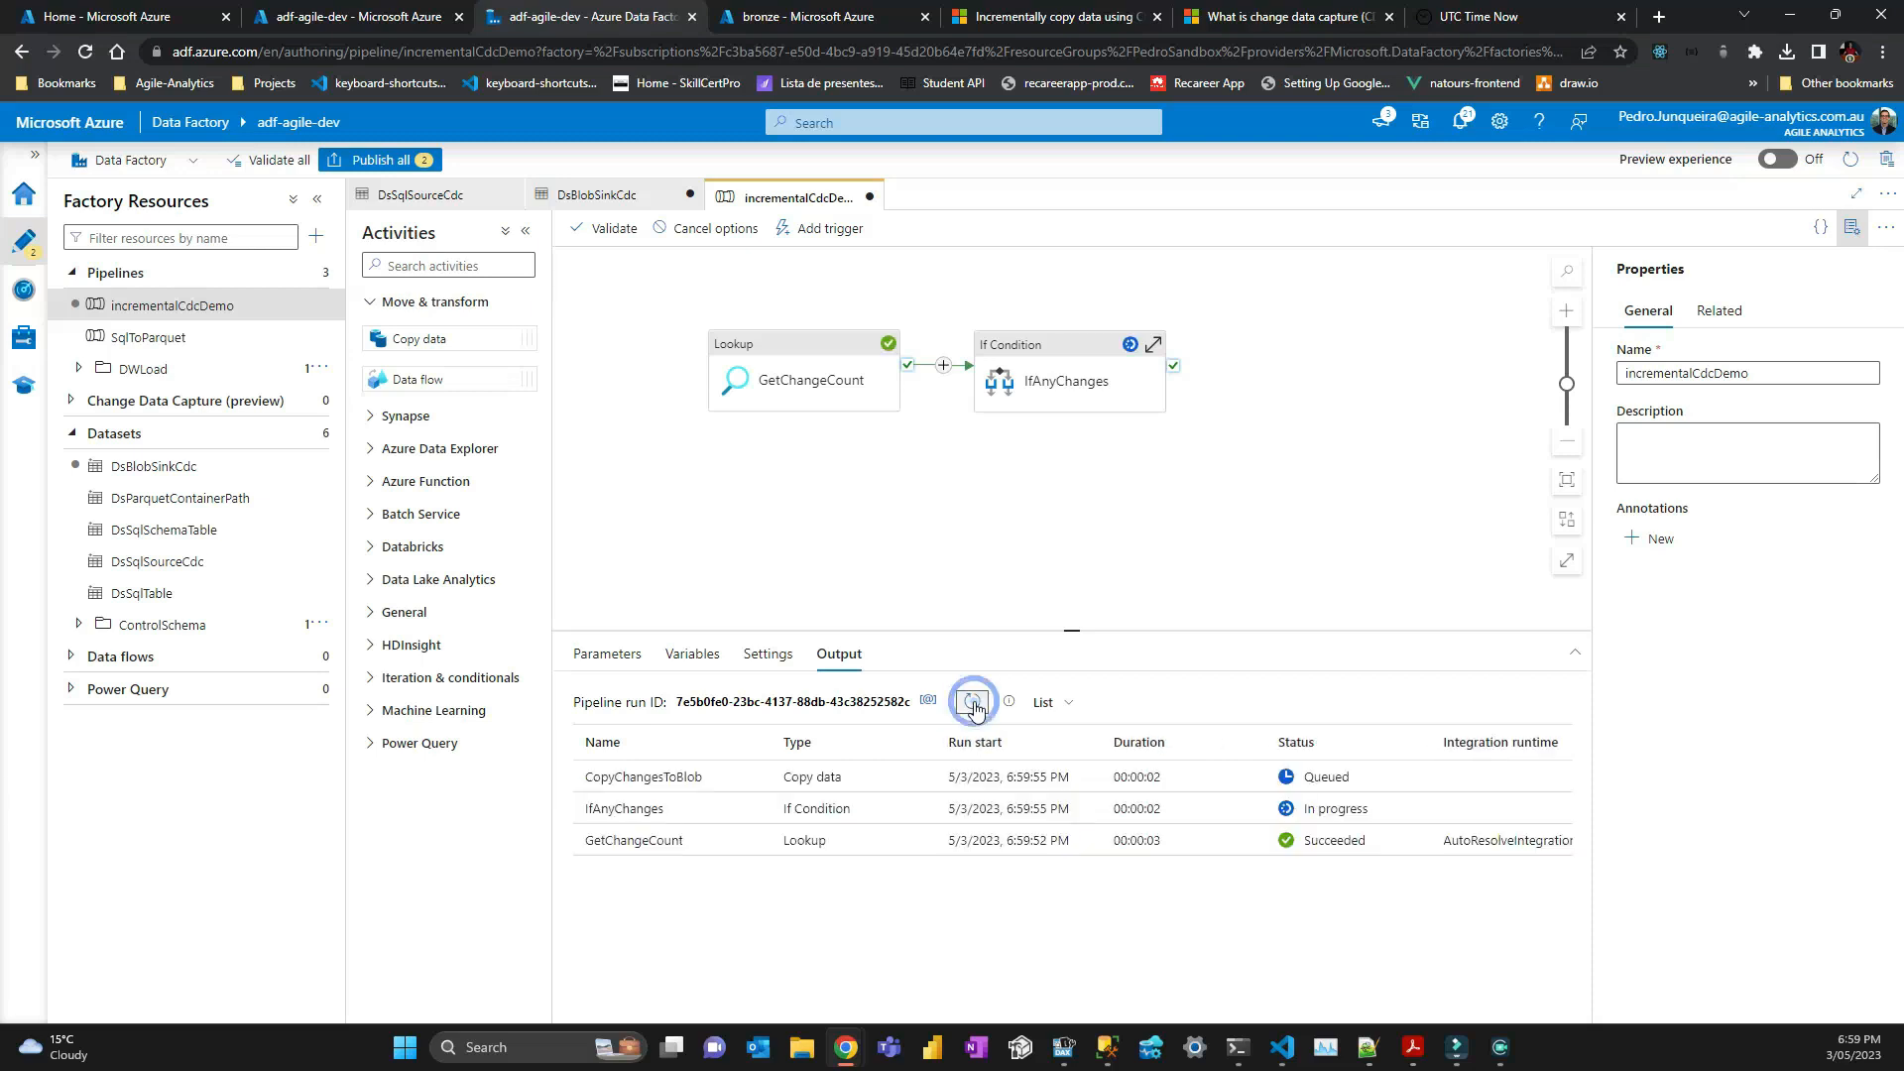
click(973, 703)
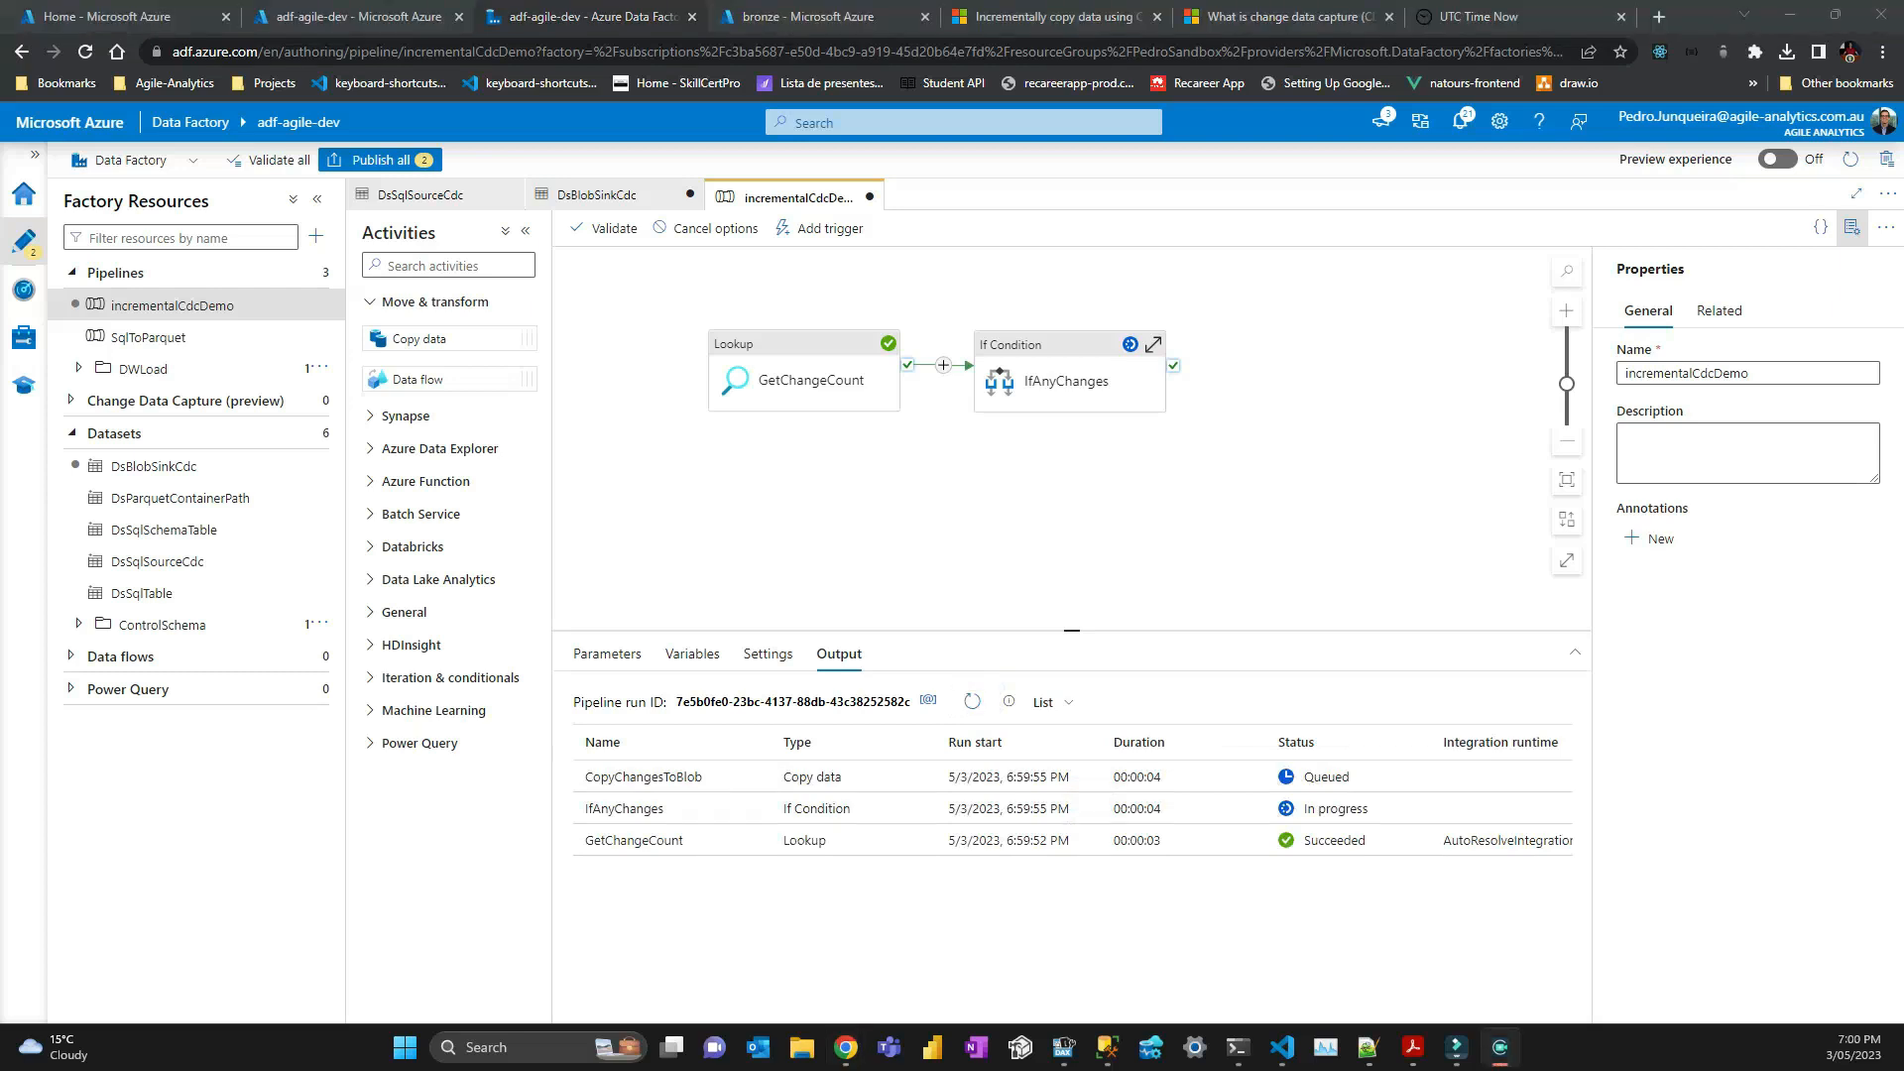
click(973, 705)
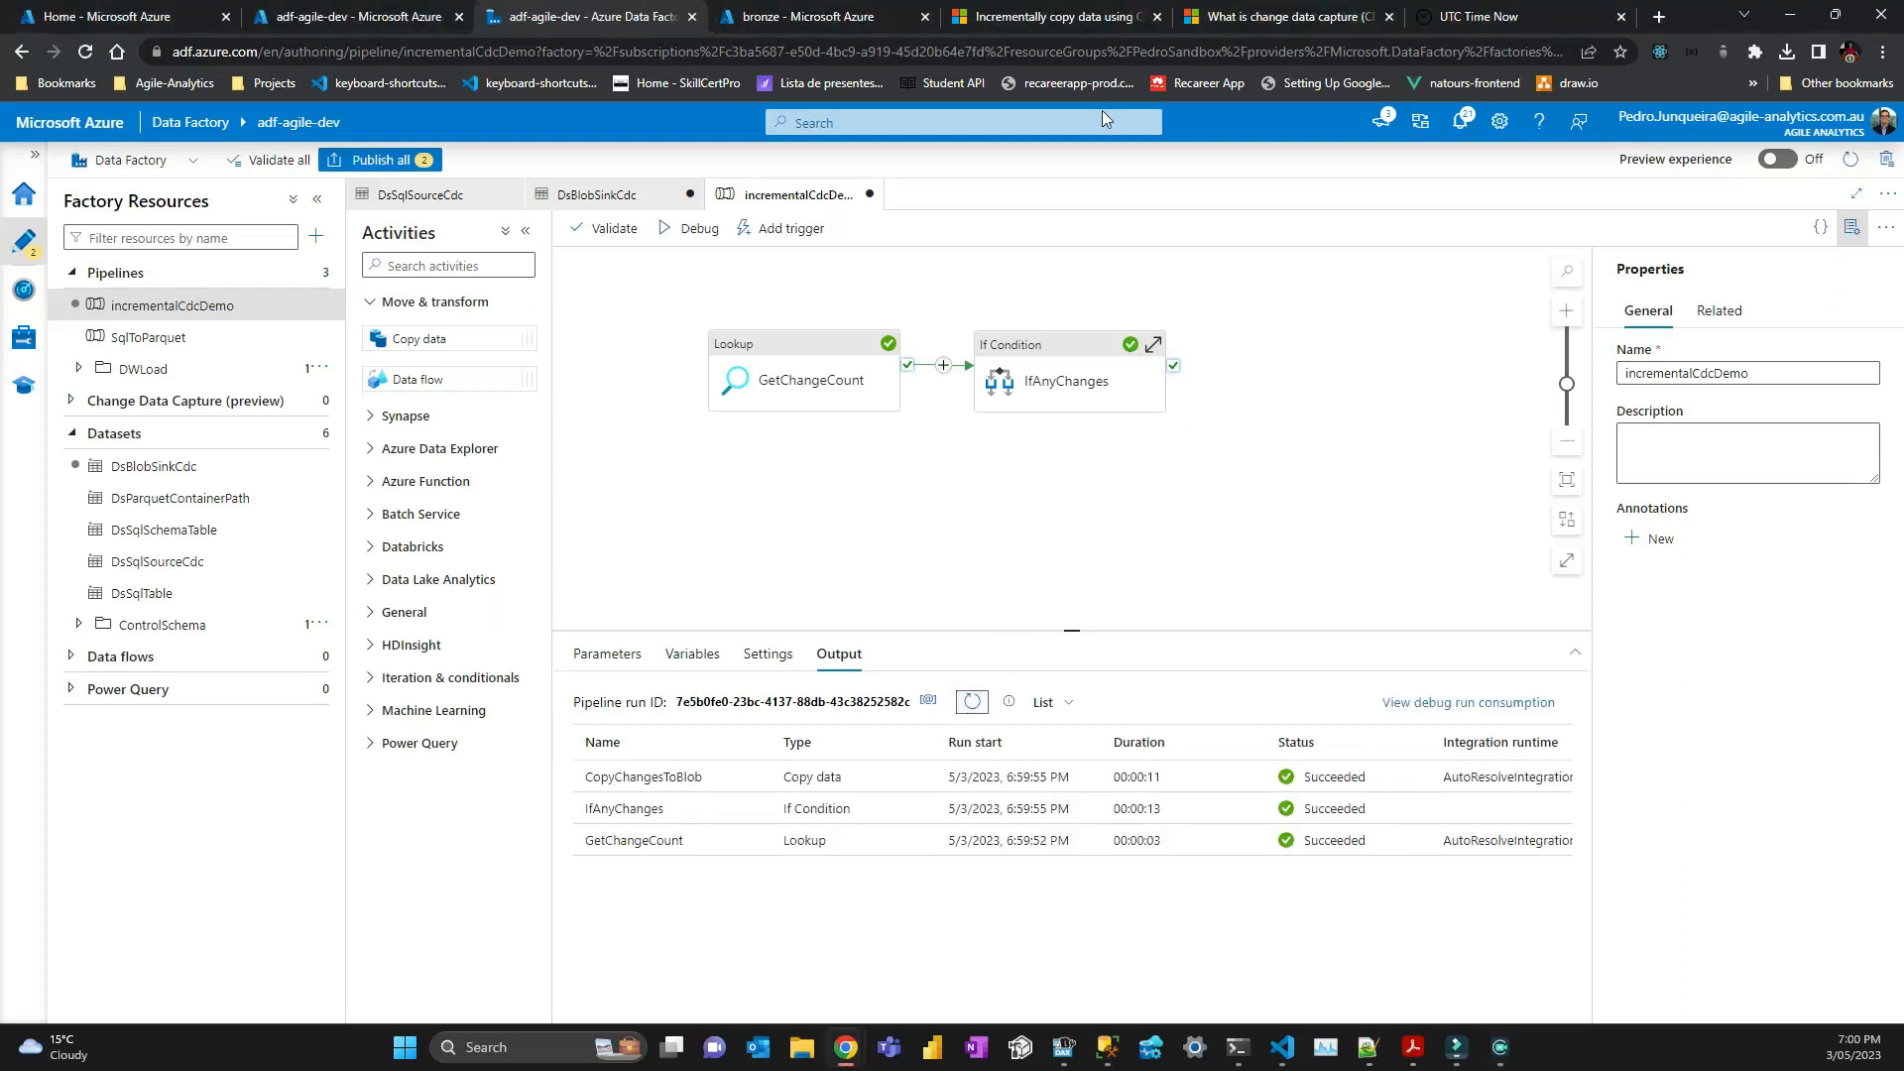
Delete the data_ blob from the root of the bronze storage container.
click(872, 18)
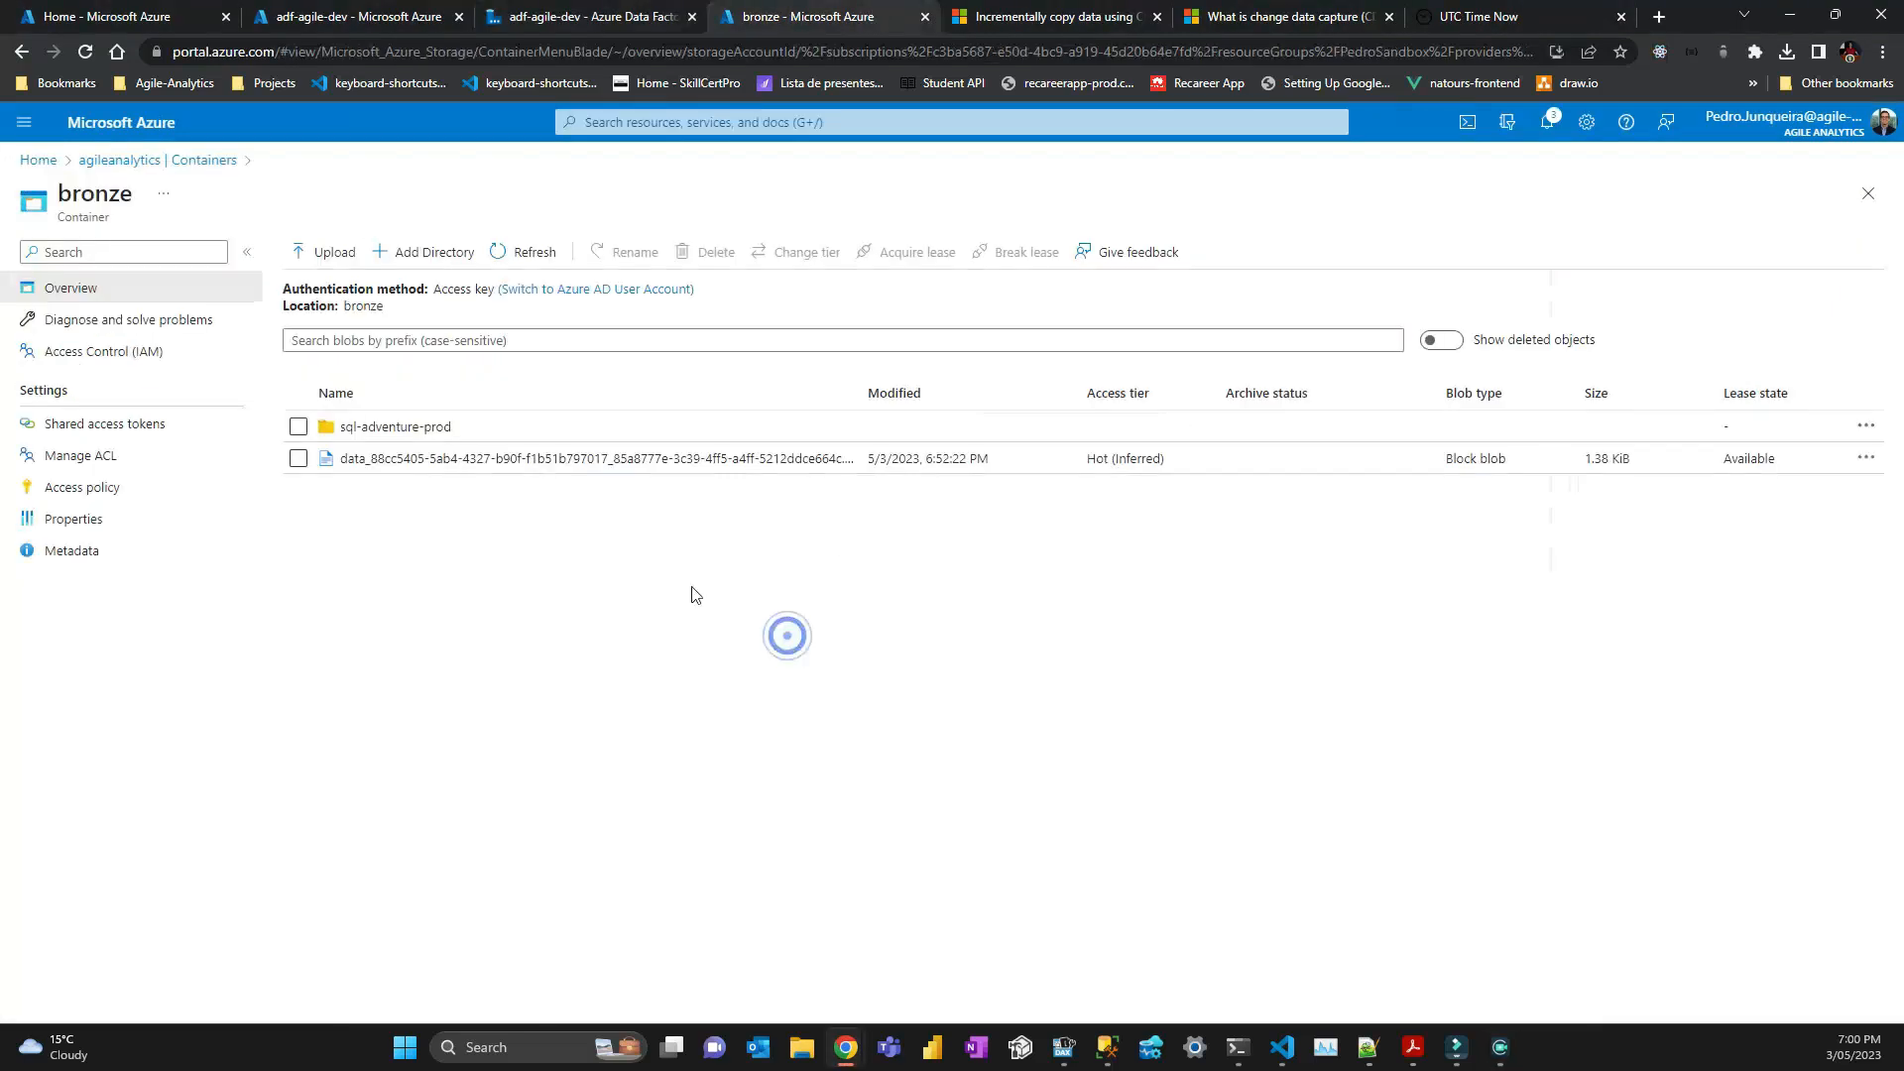
click(298, 458)
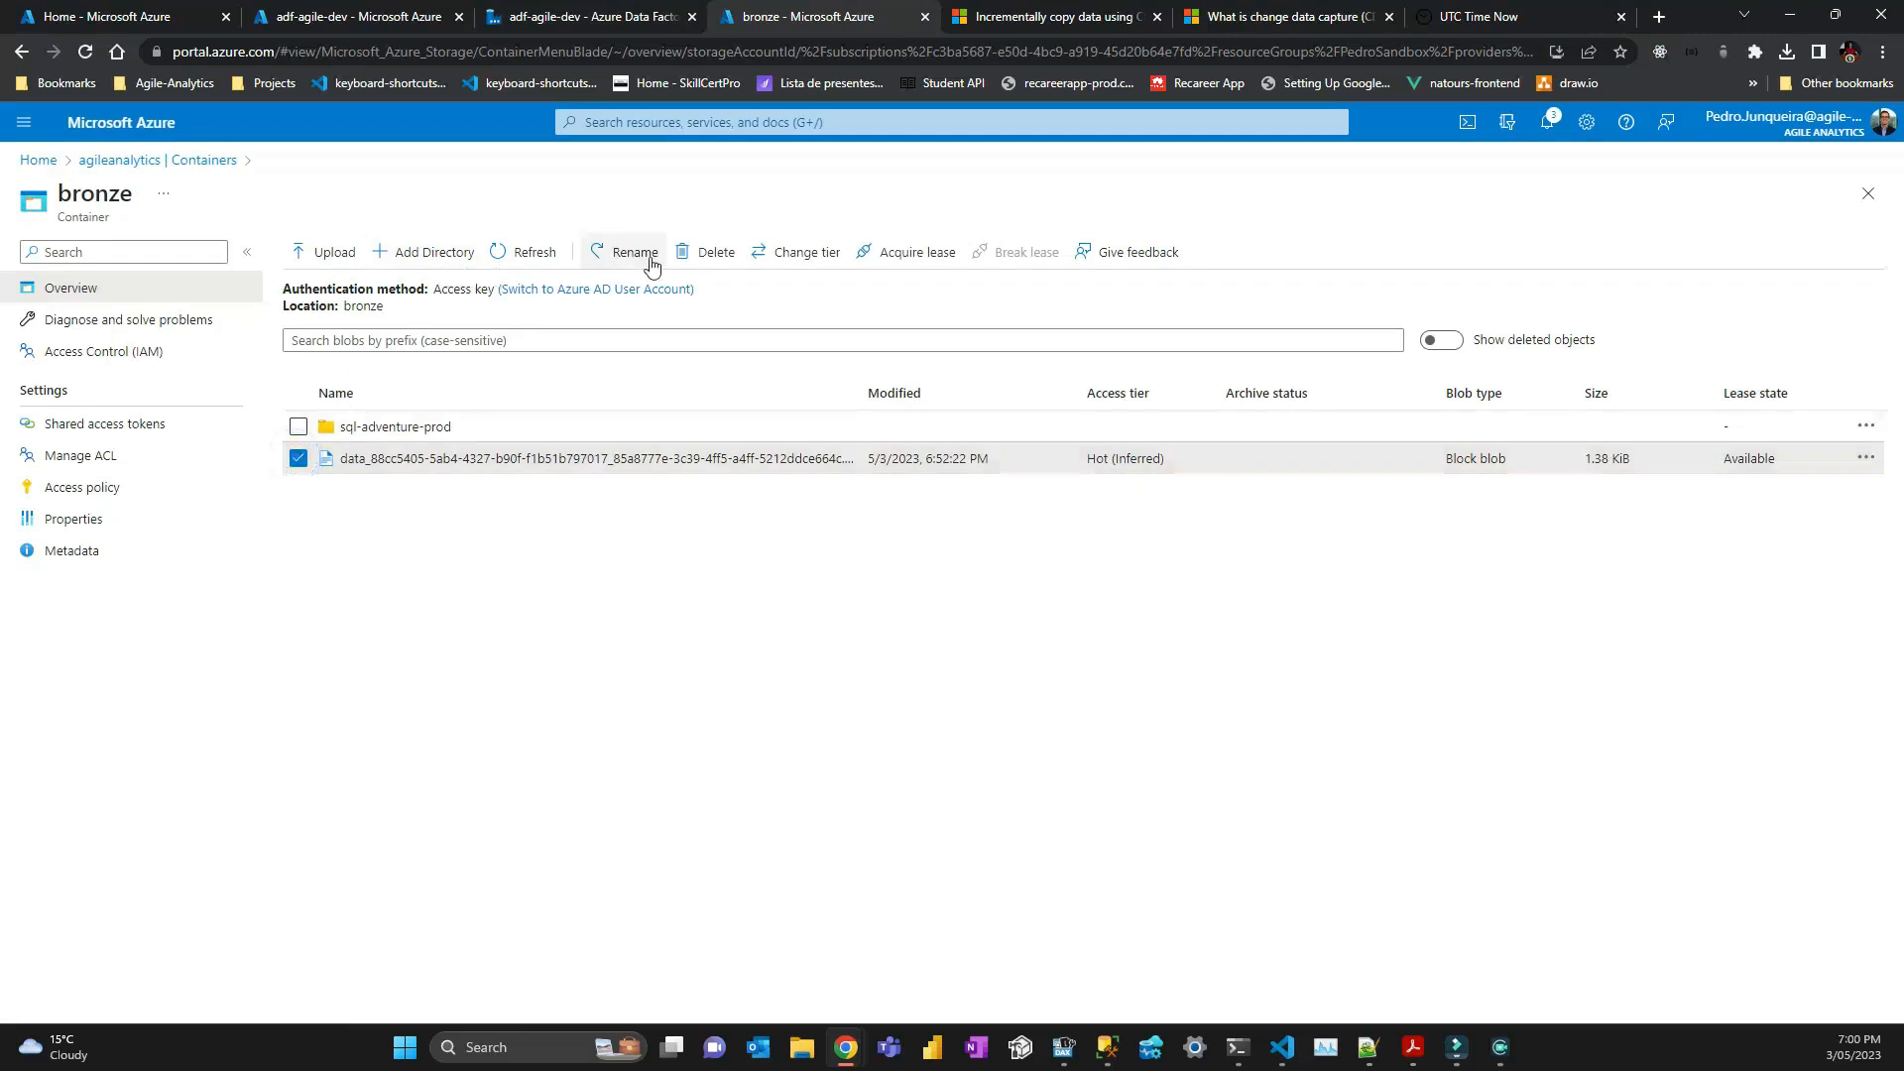
click(707, 252)
click(313, 391)
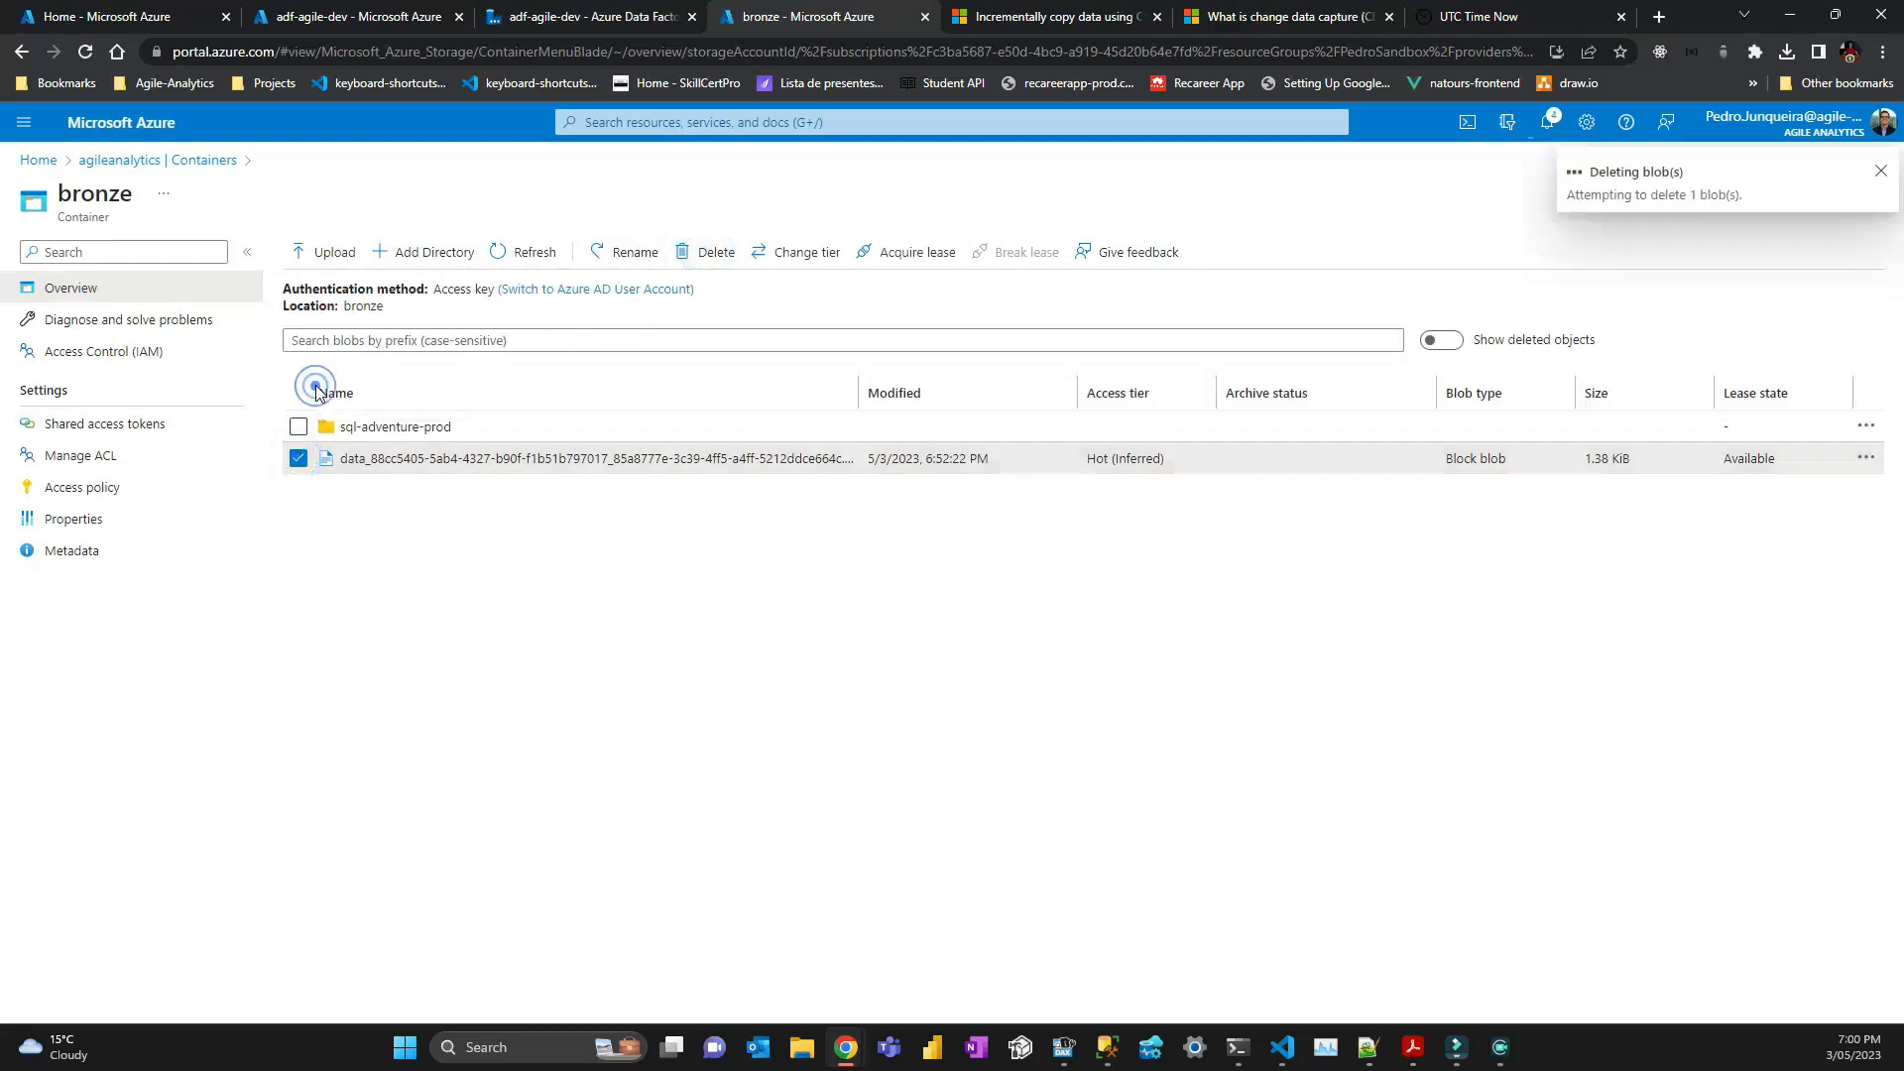
Browse to customers/incremental/2023/05/03 in the bronze container and inspect the contents of 20230503091222020.parquet.
click(392, 433)
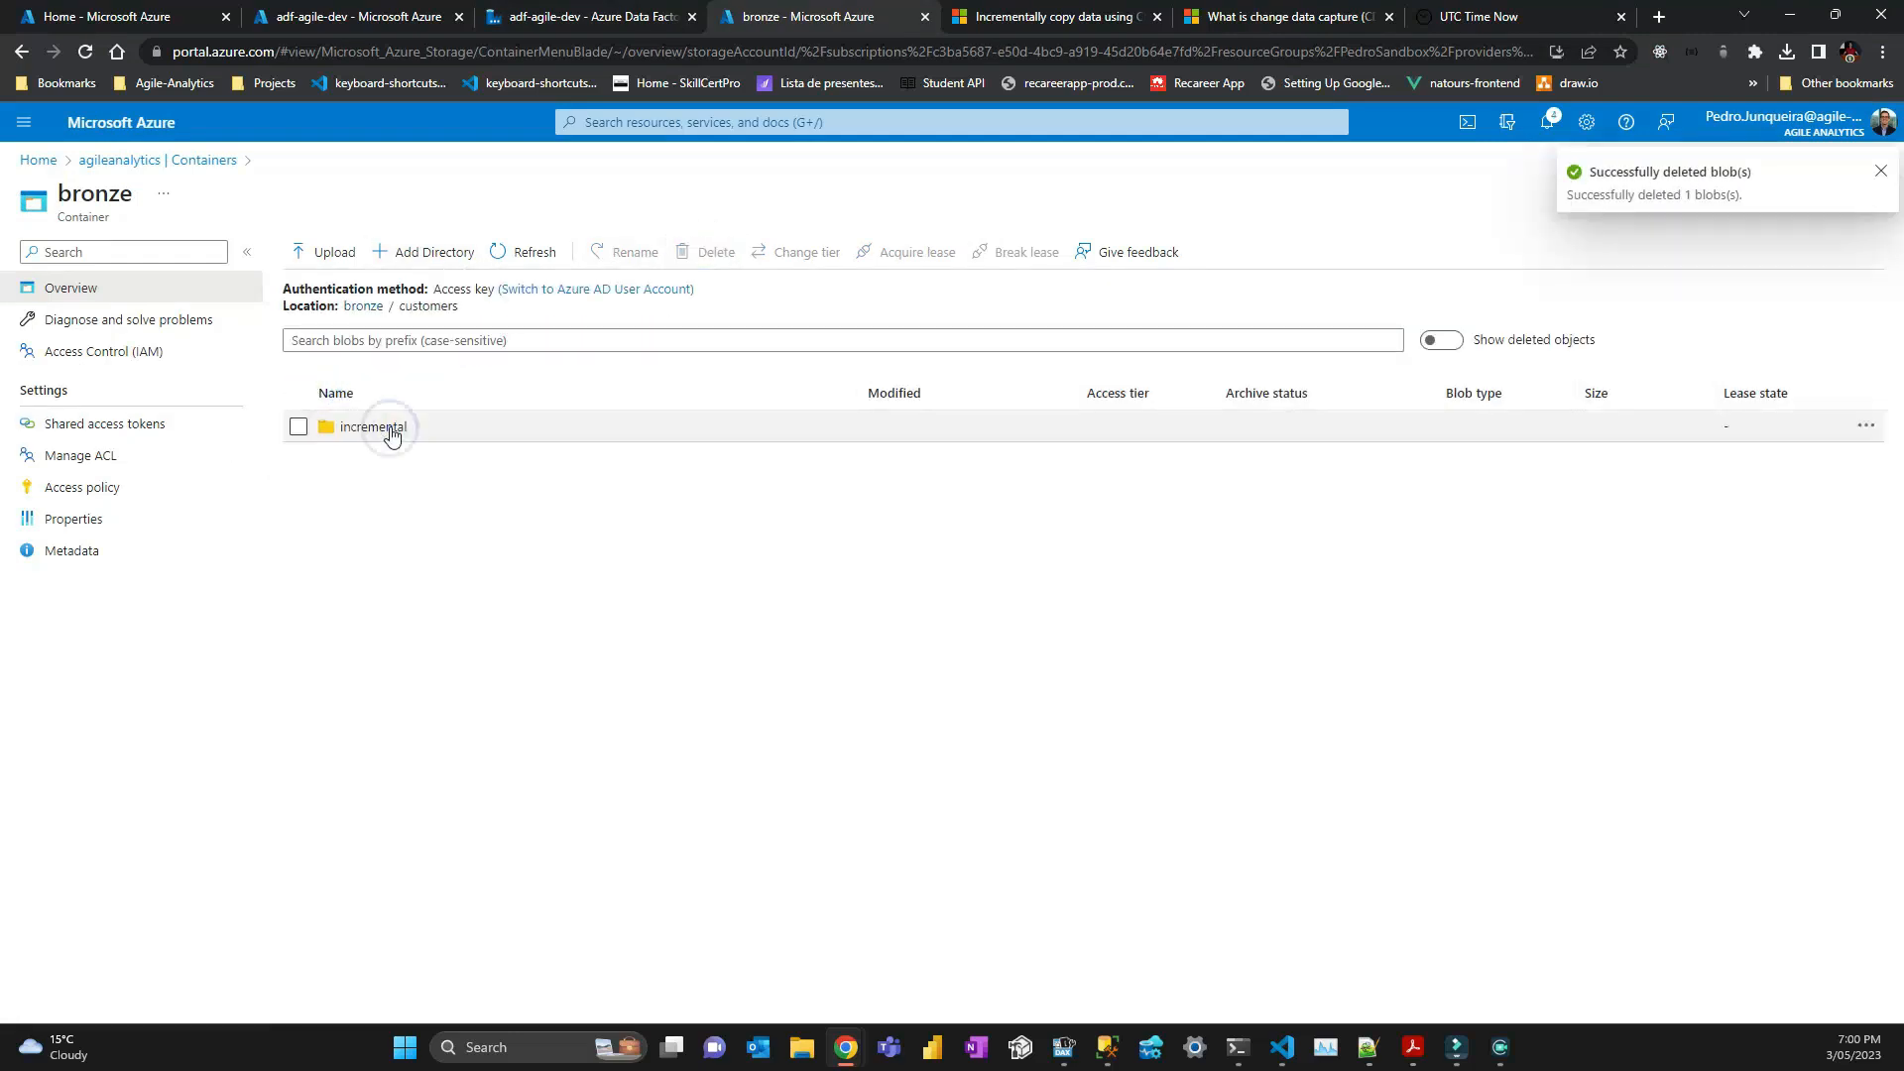
click(387, 430)
click(369, 429)
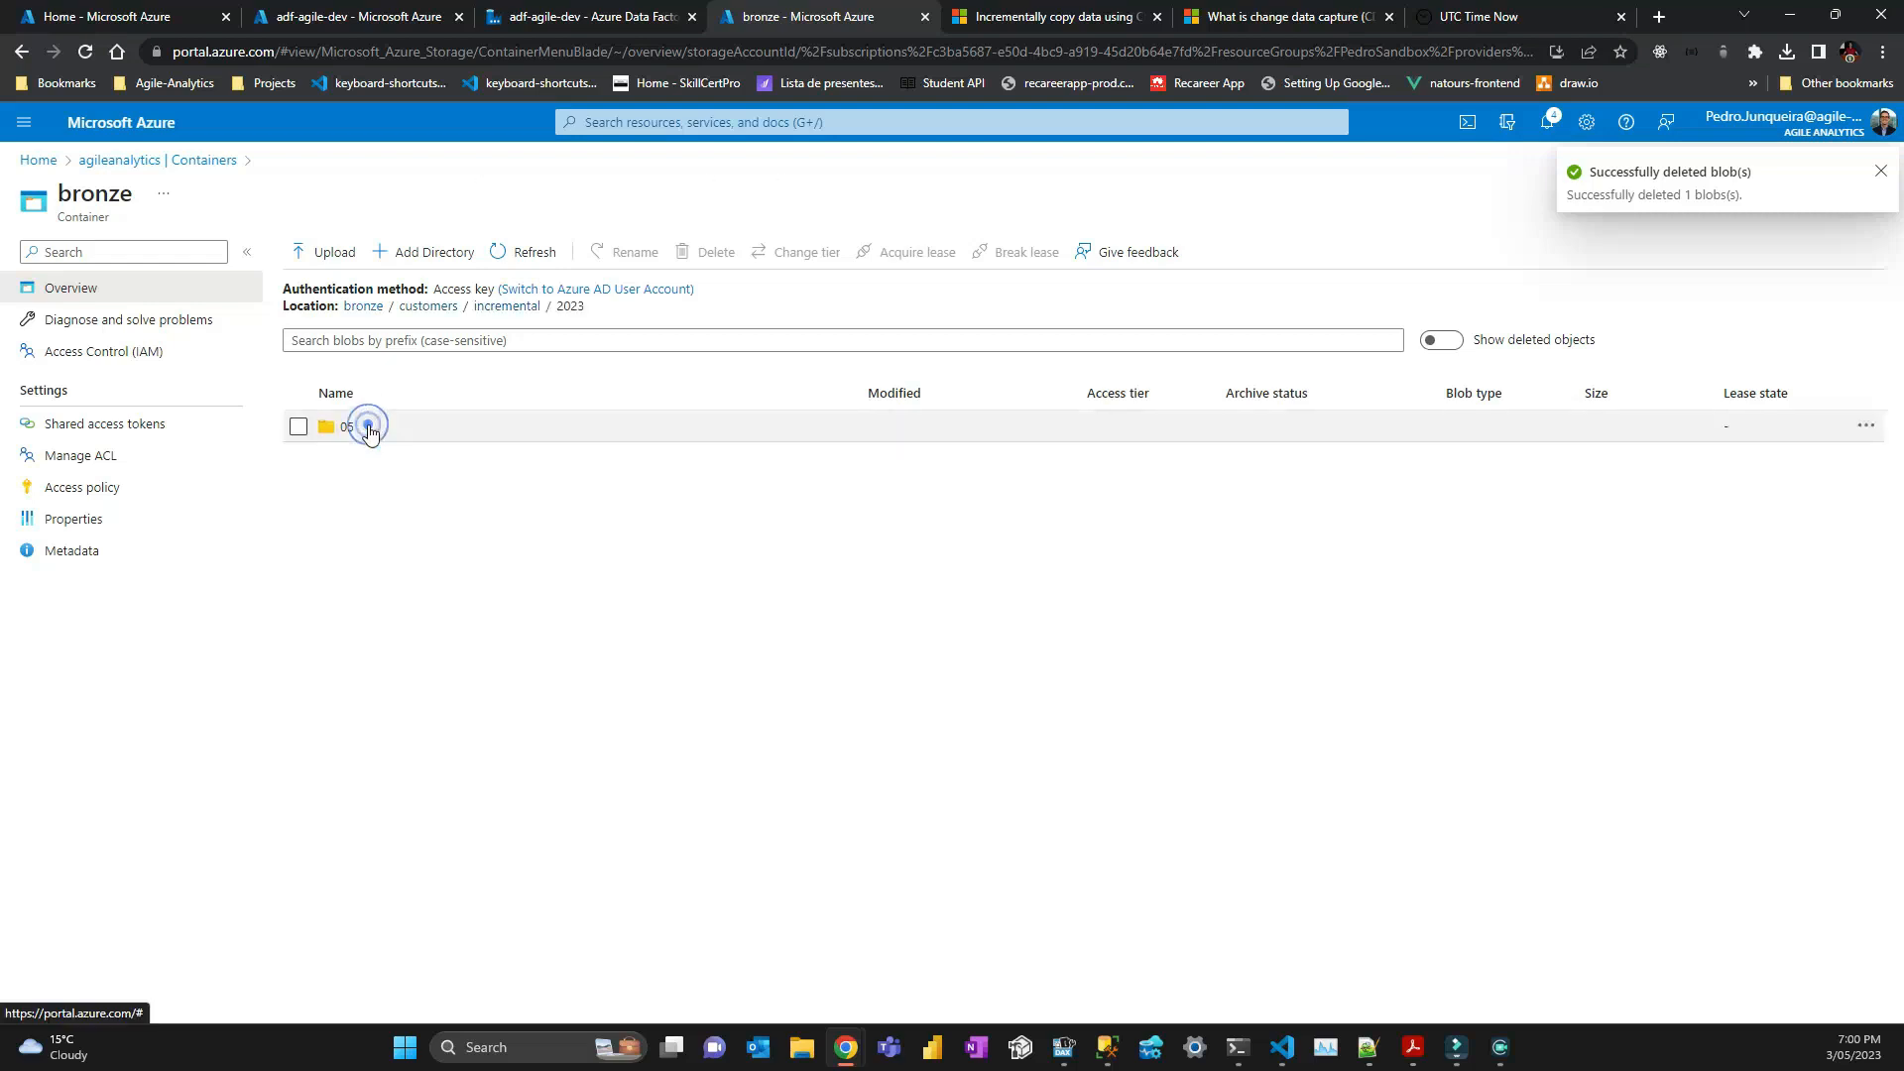
click(369, 428)
click(370, 428)
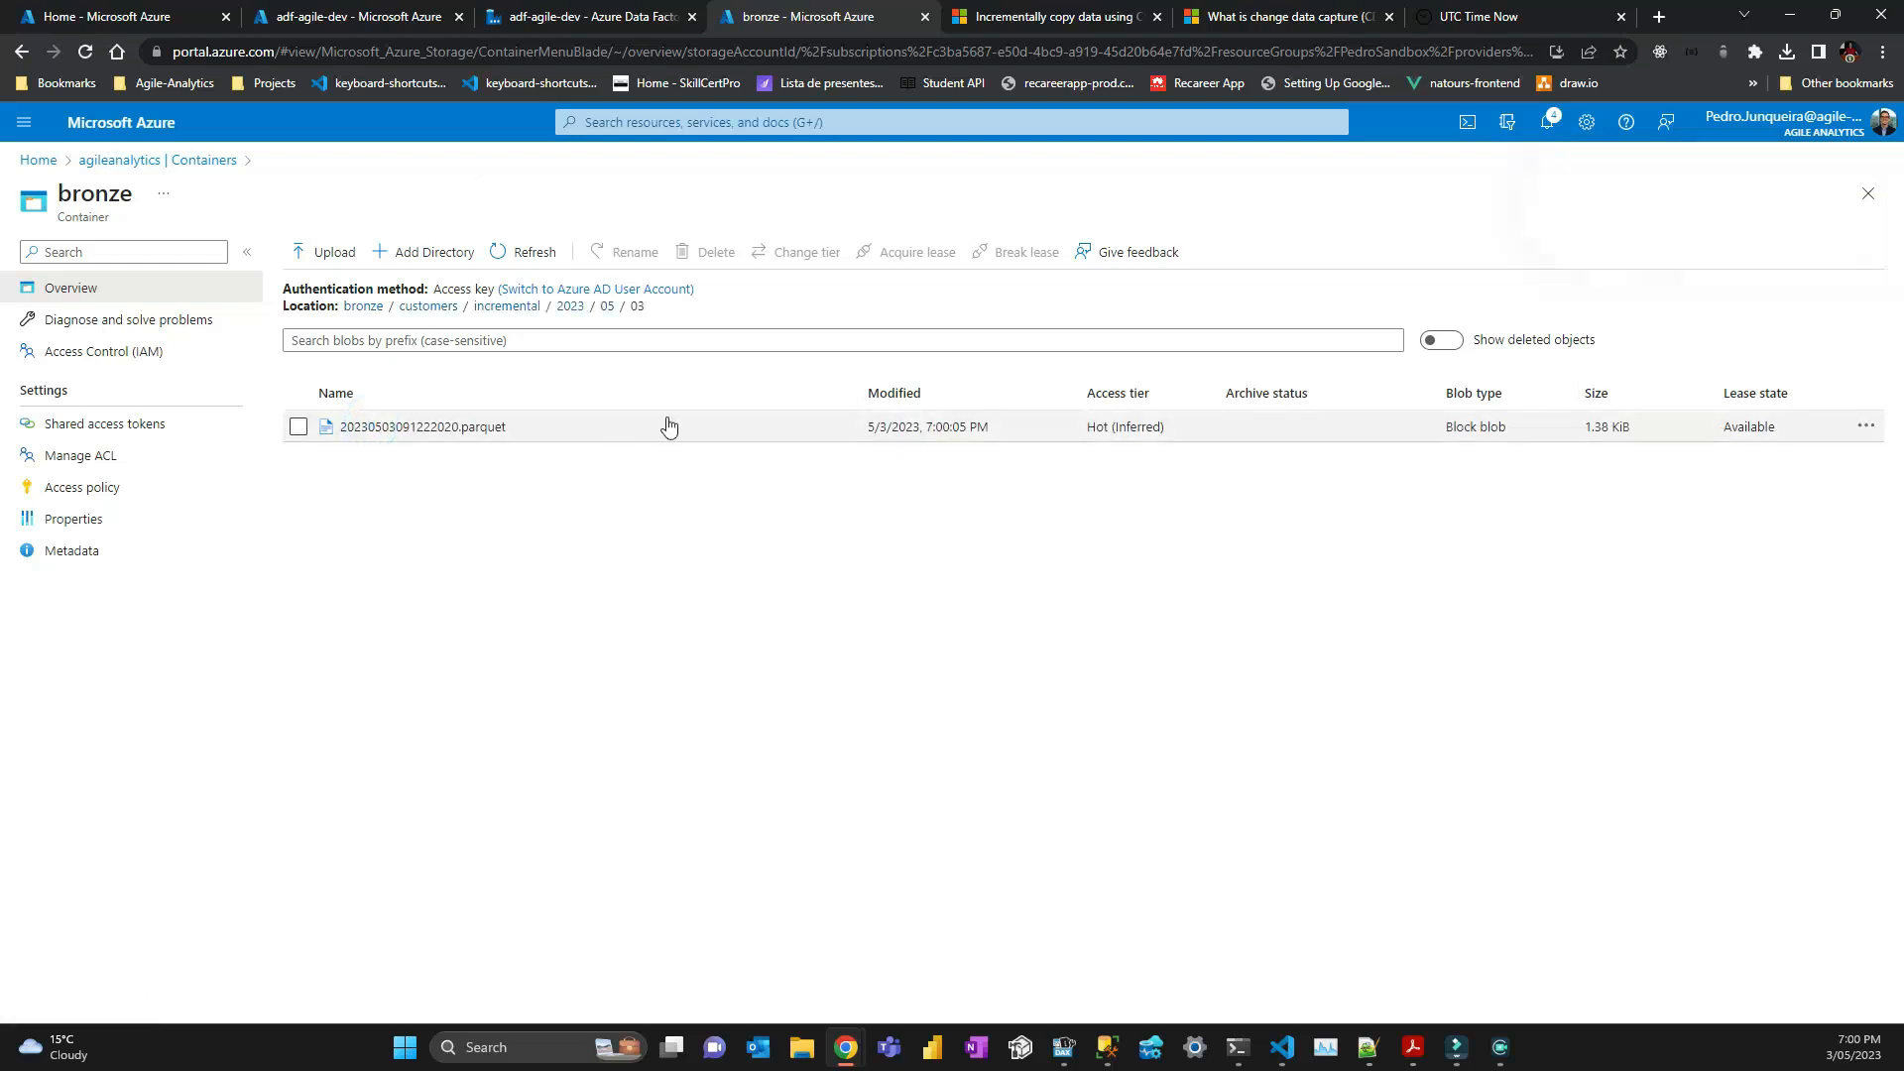
click(446, 429)
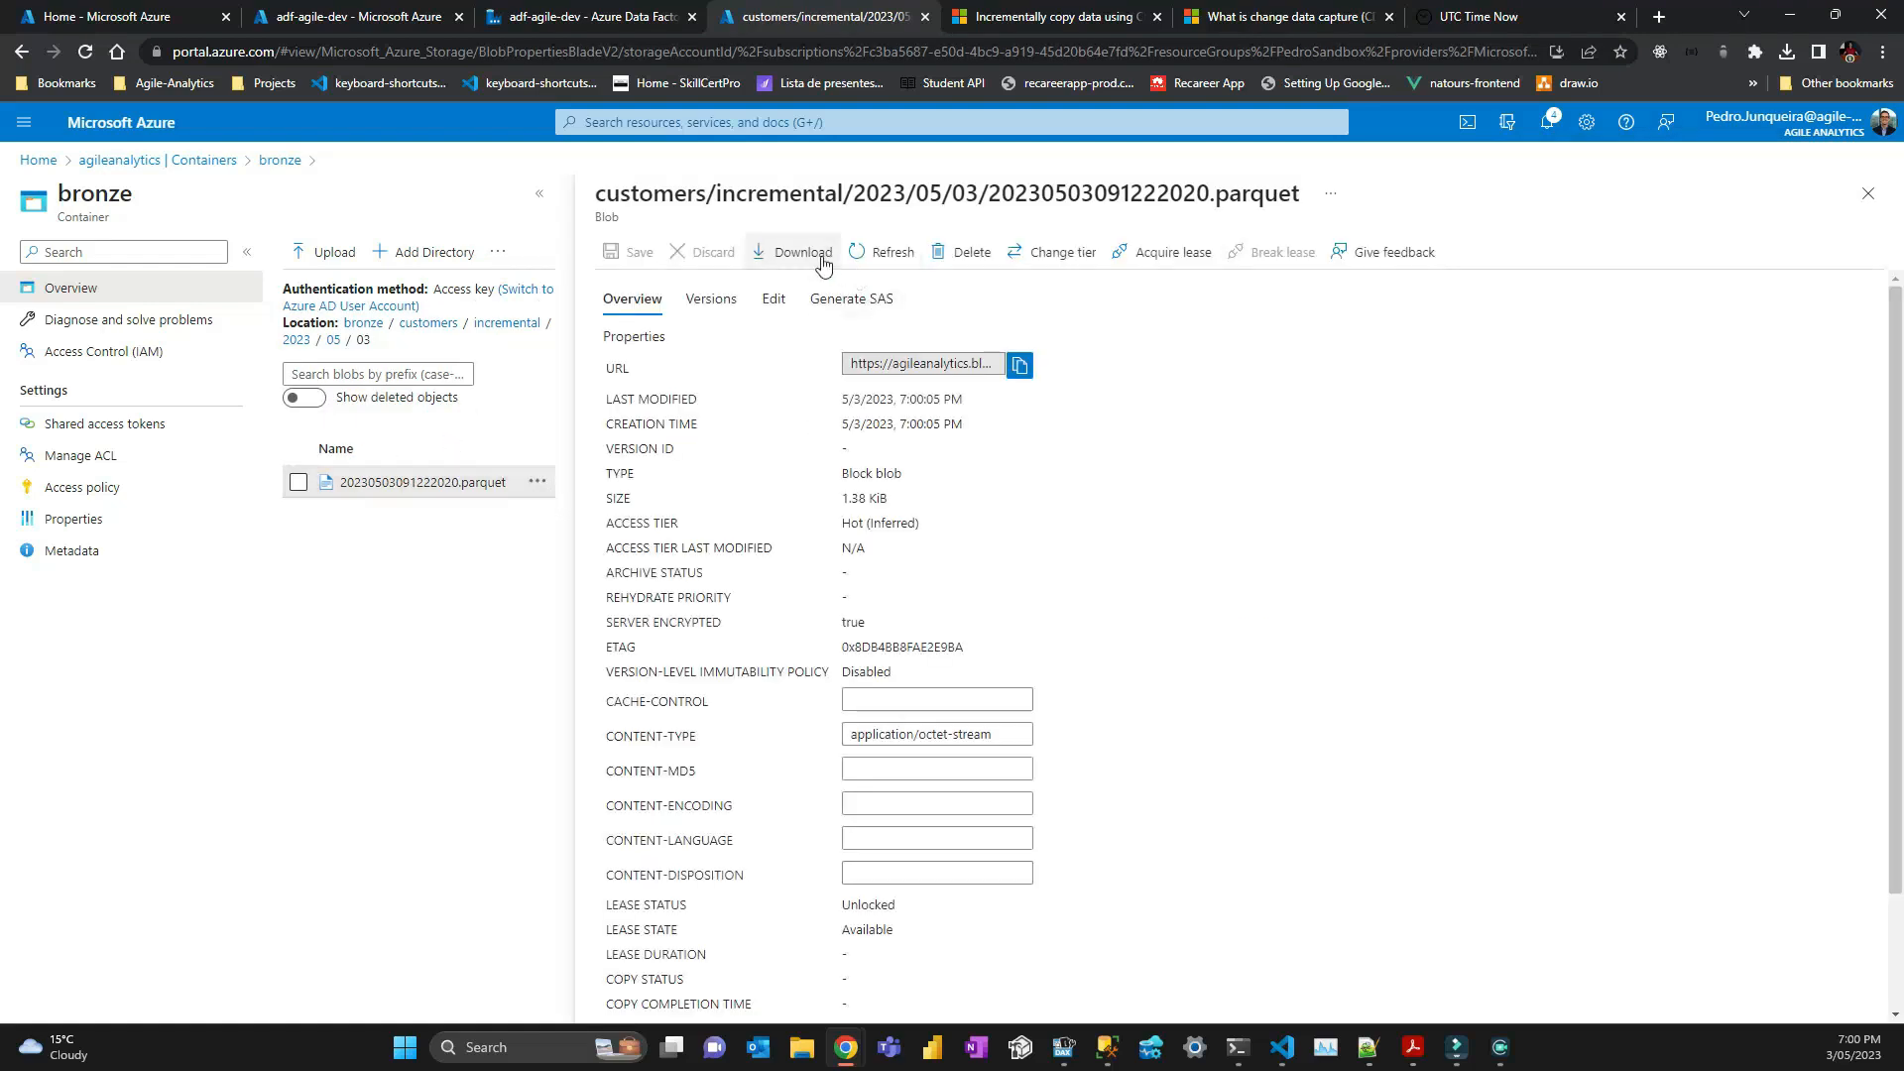
click(774, 299)
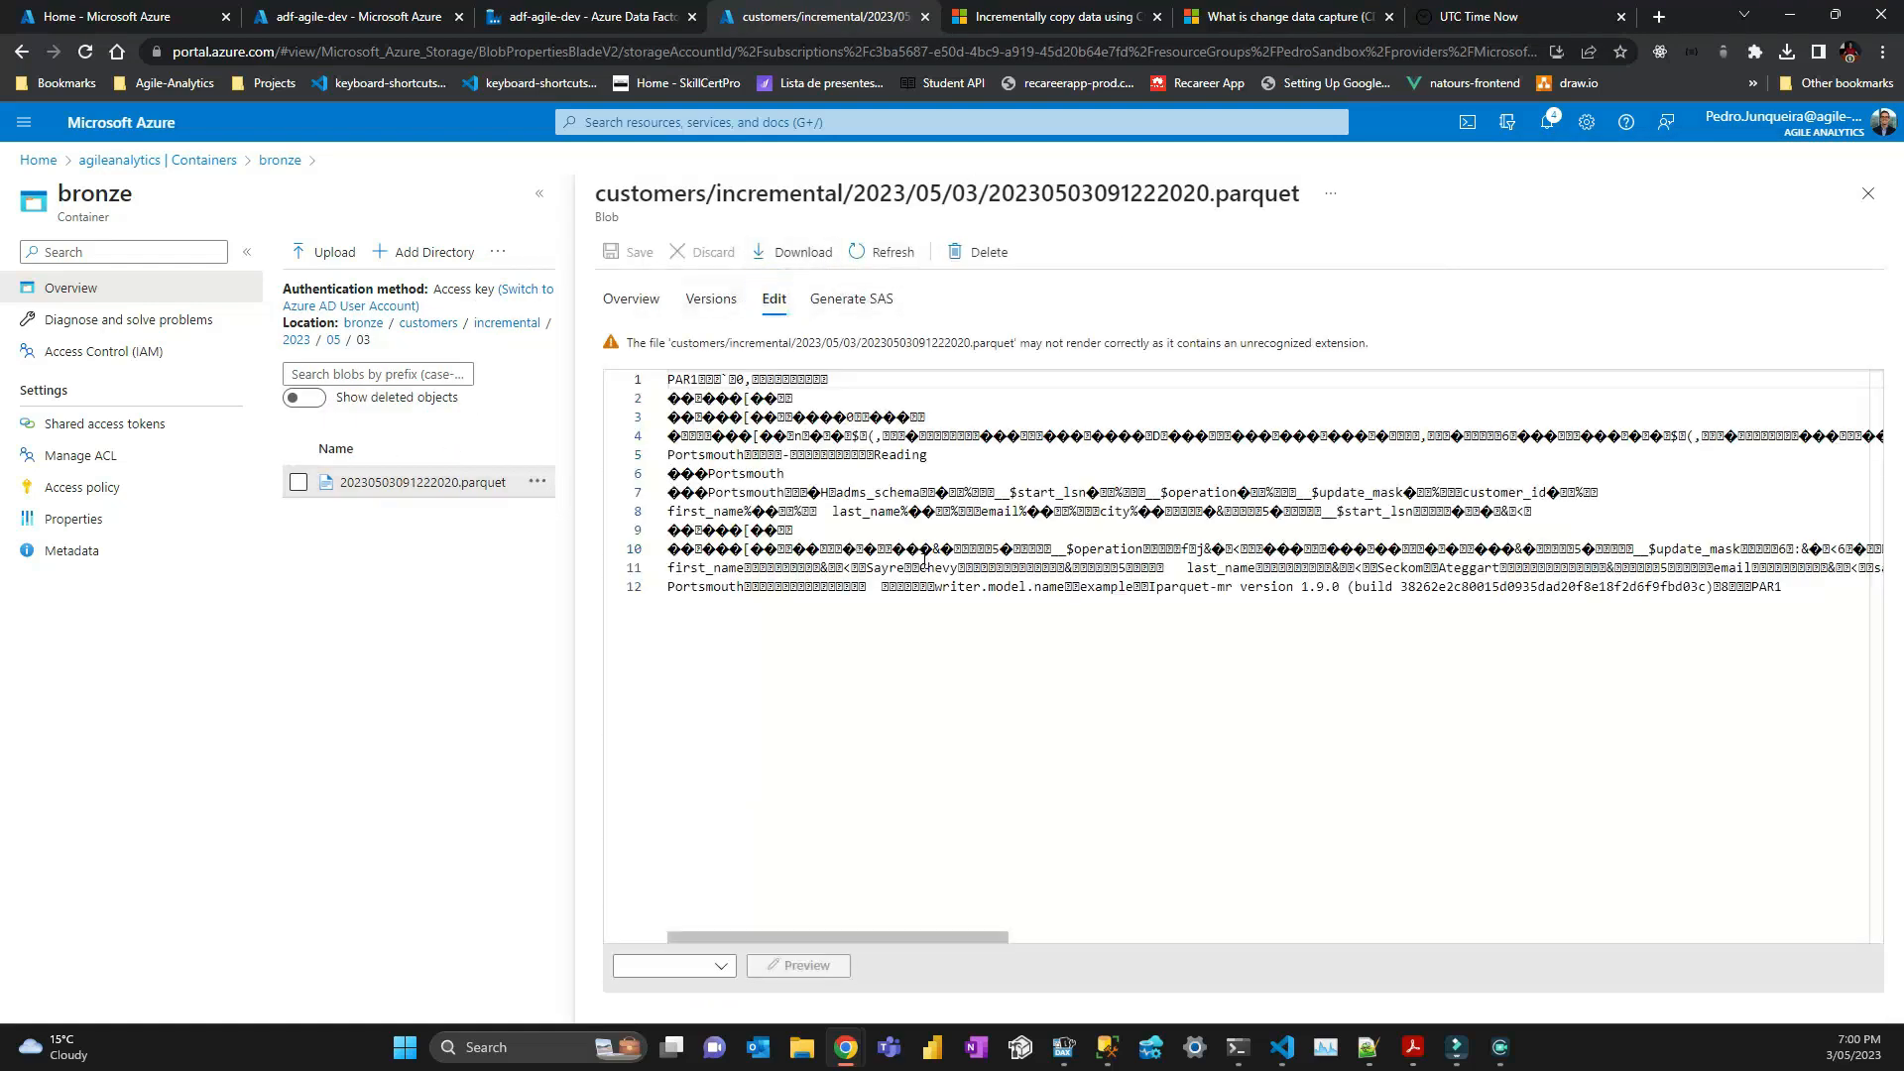
Delete the 20230503091222020.parquet blob and dismiss the notification.
click(984, 252)
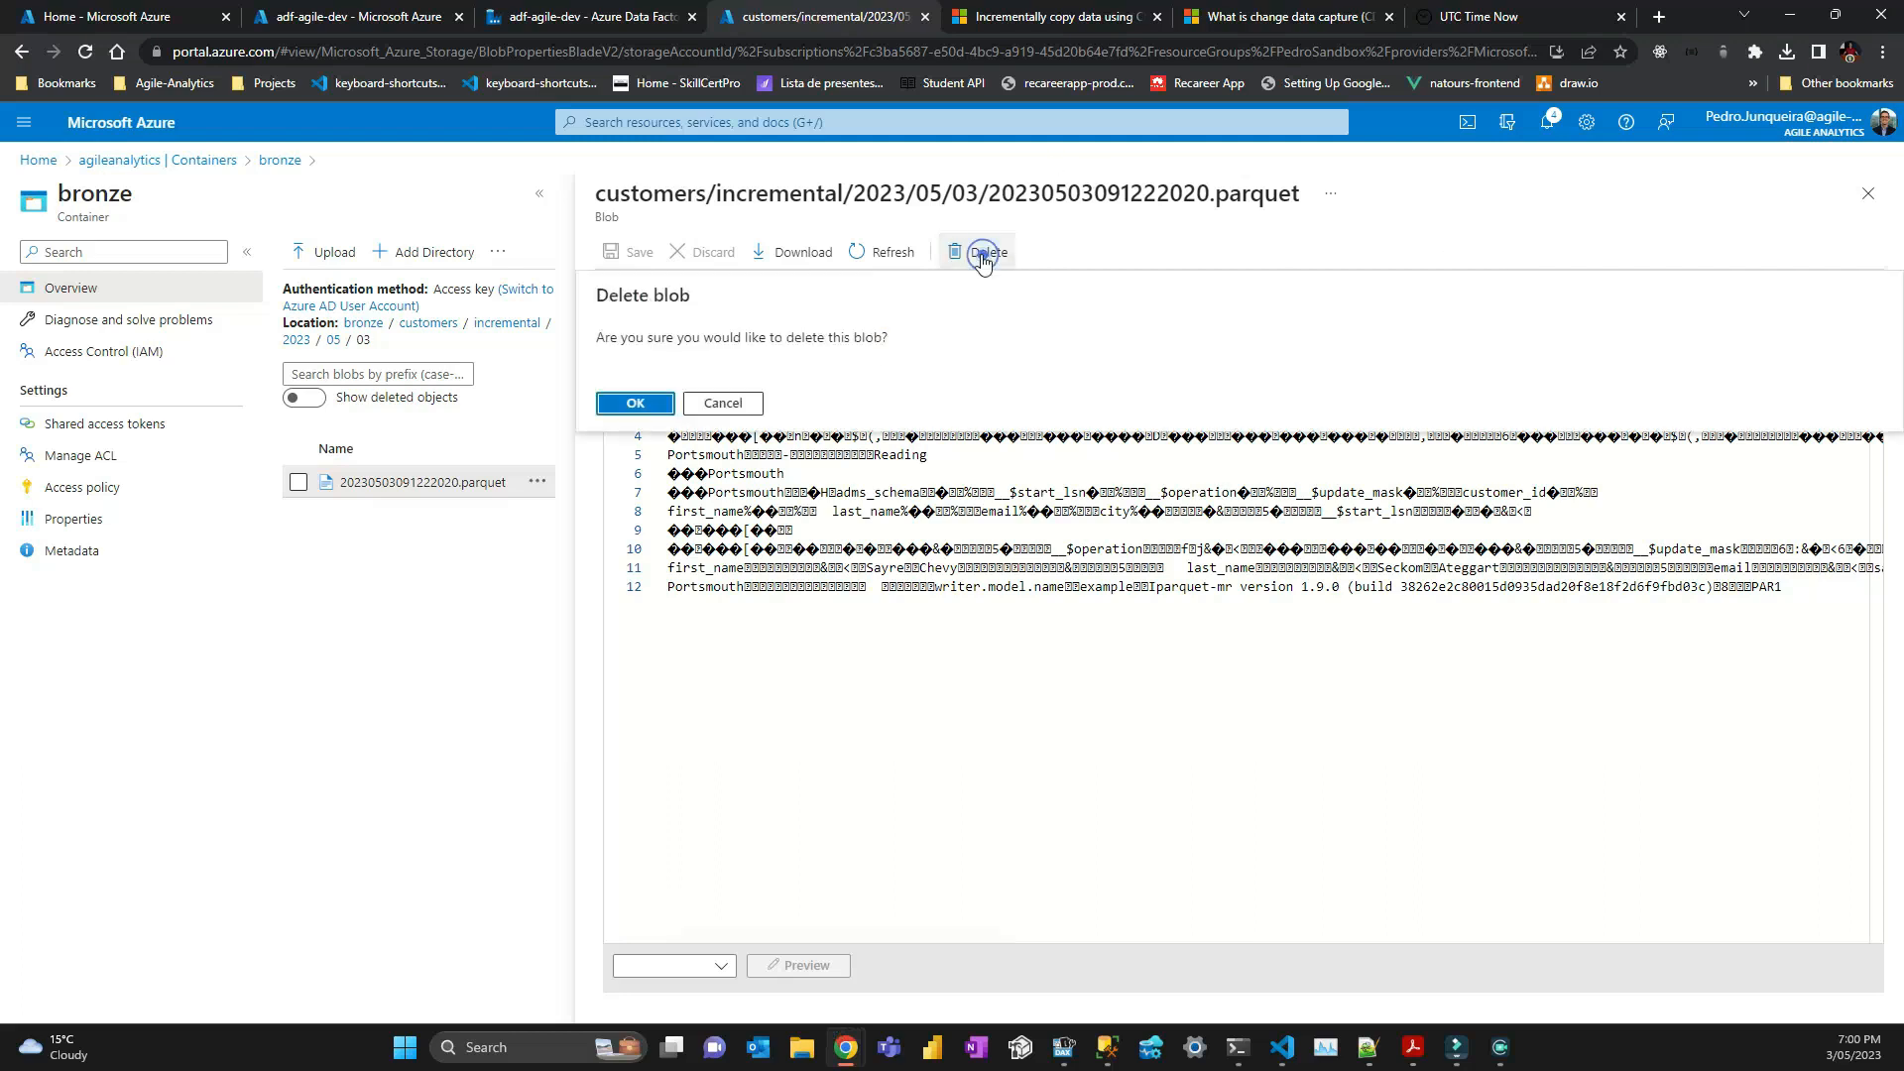
click(633, 404)
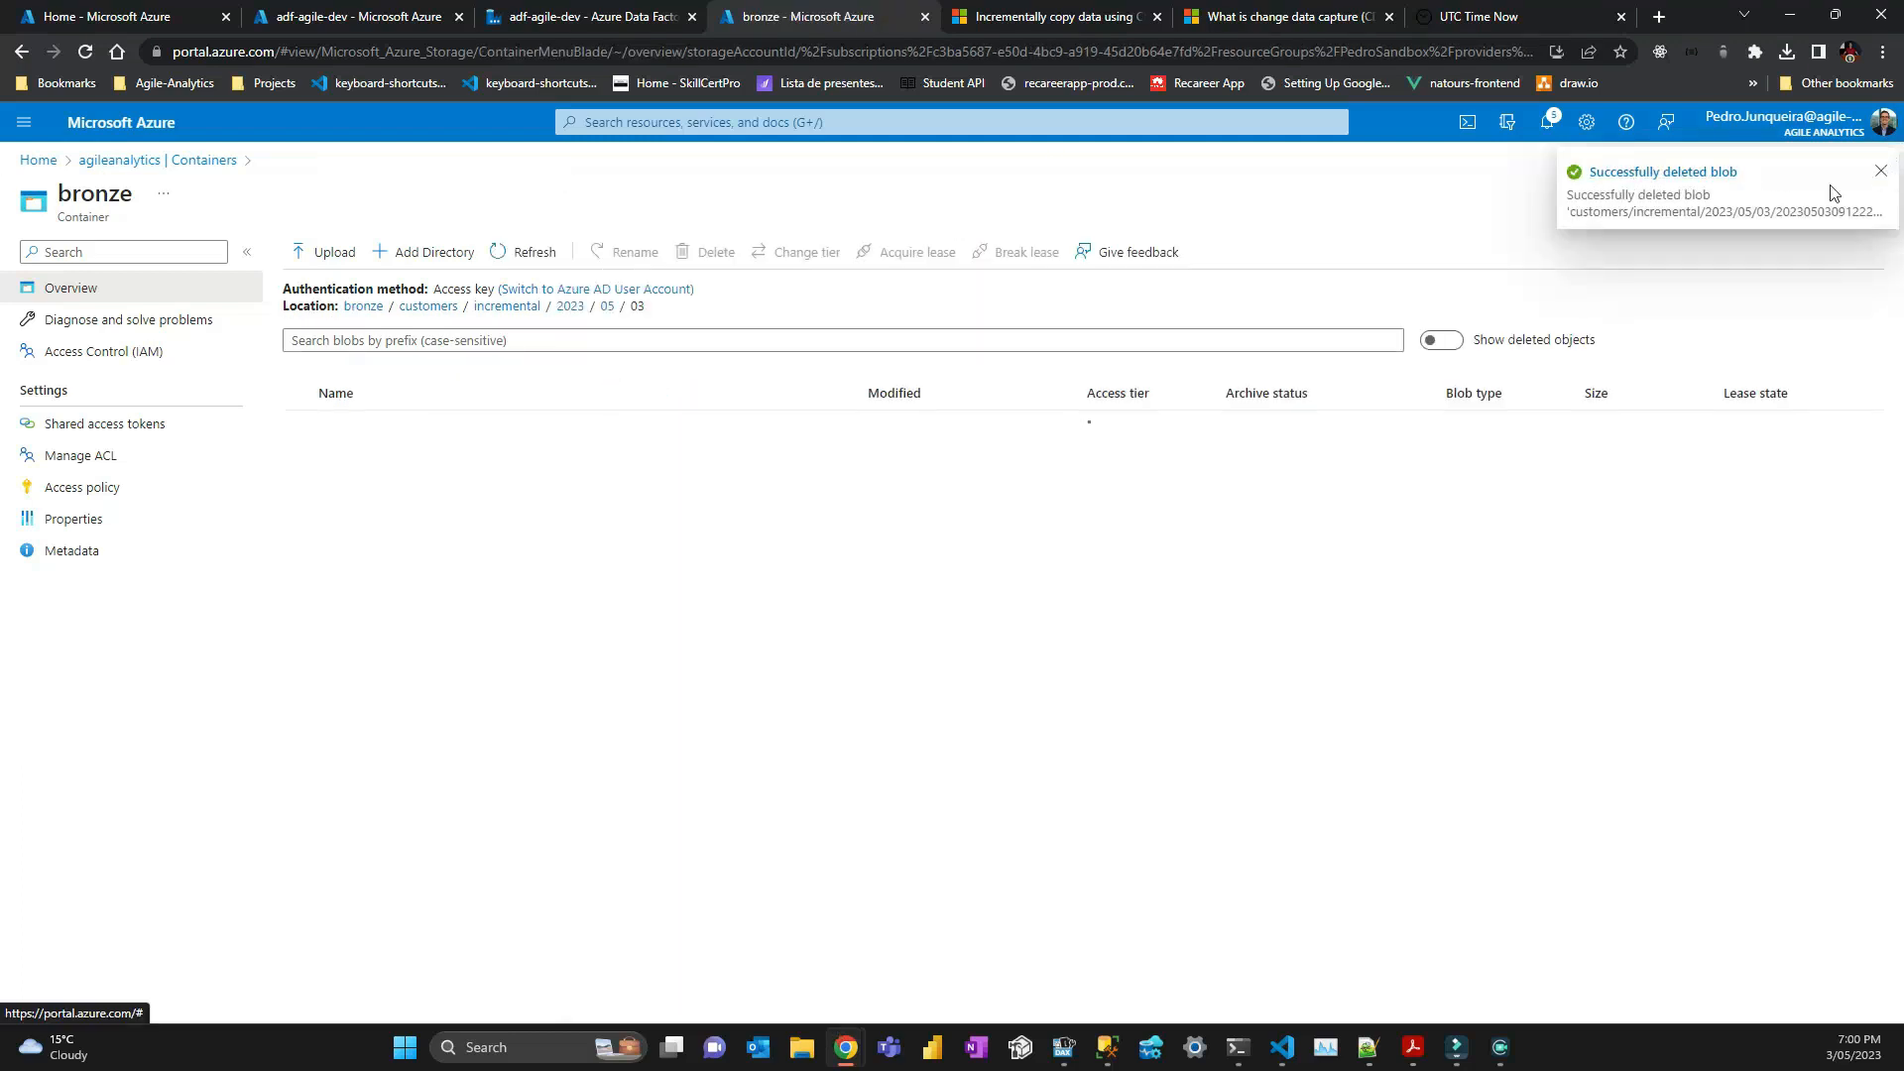
click(1881, 171)
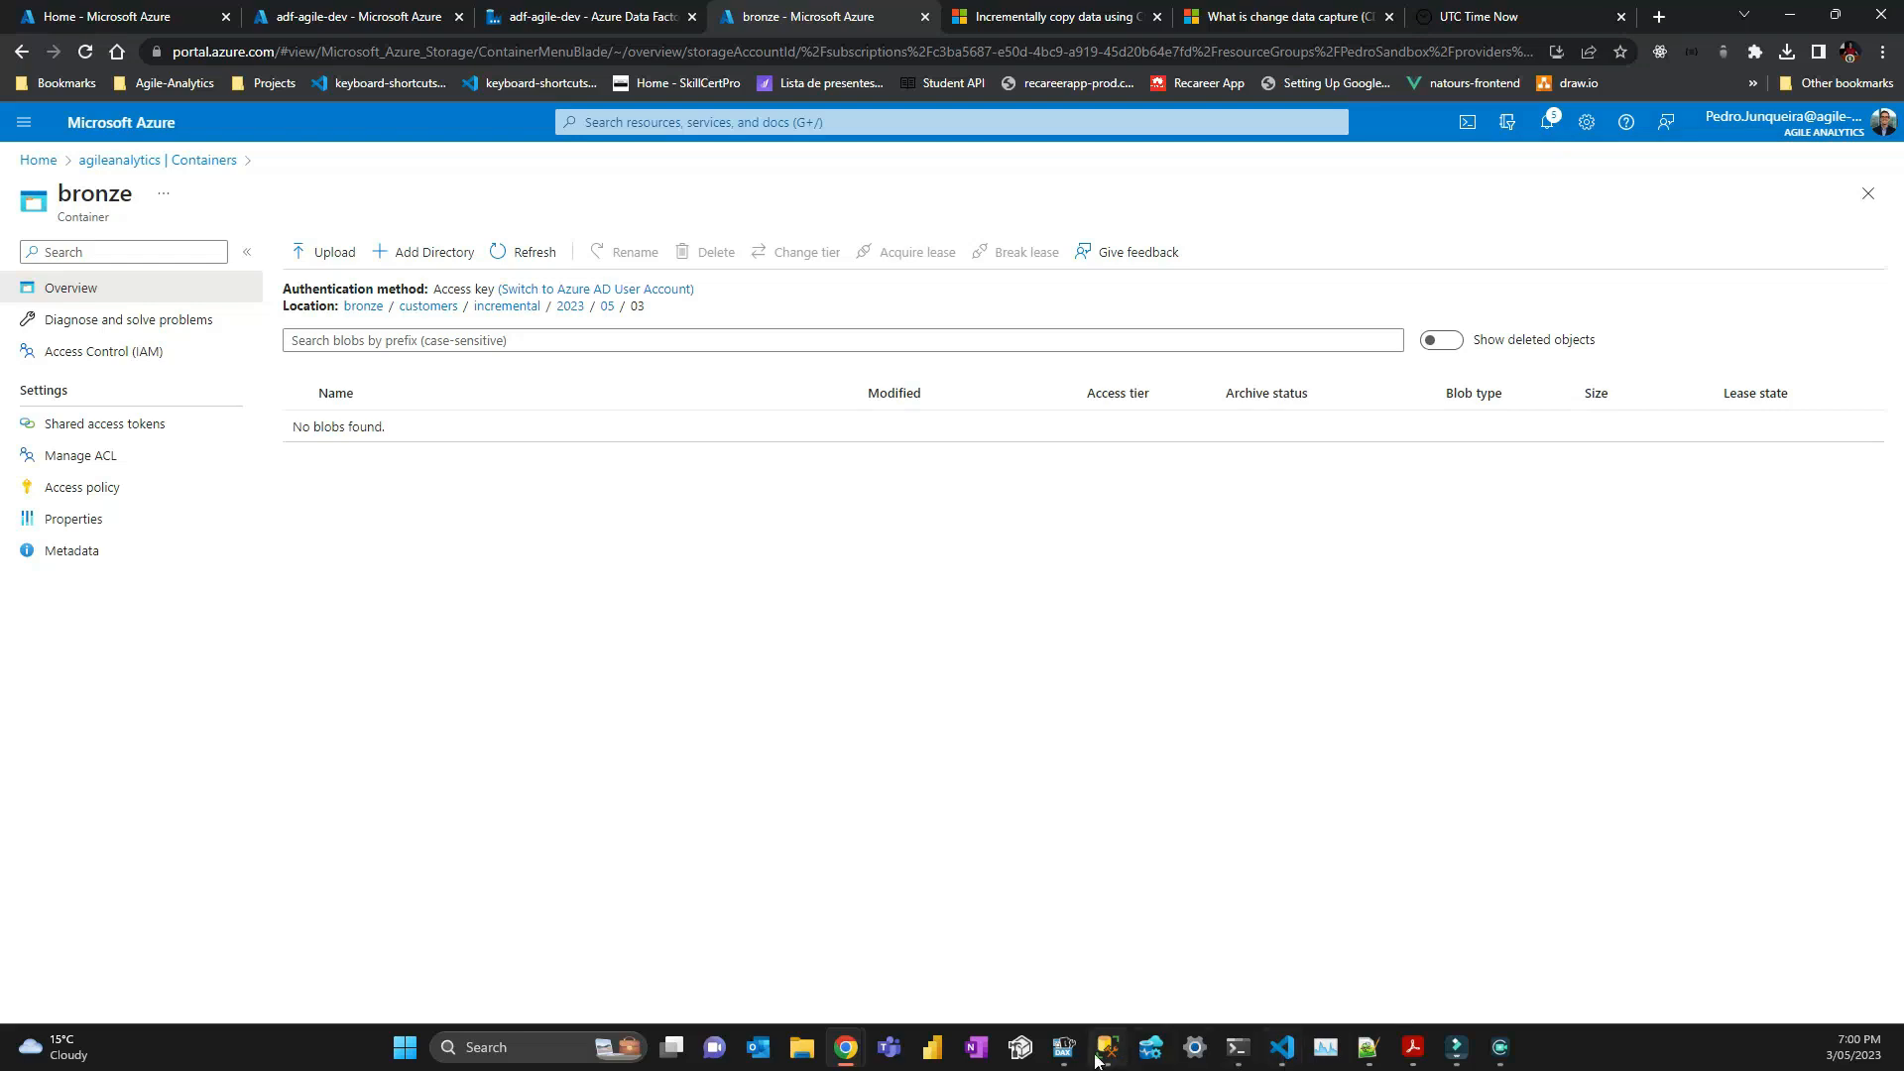
Start another debug run of incrementalCdcDemo in Data Factory with the default triggerStartTime and triggerEndTime values, and refresh its output.
click(631, 27)
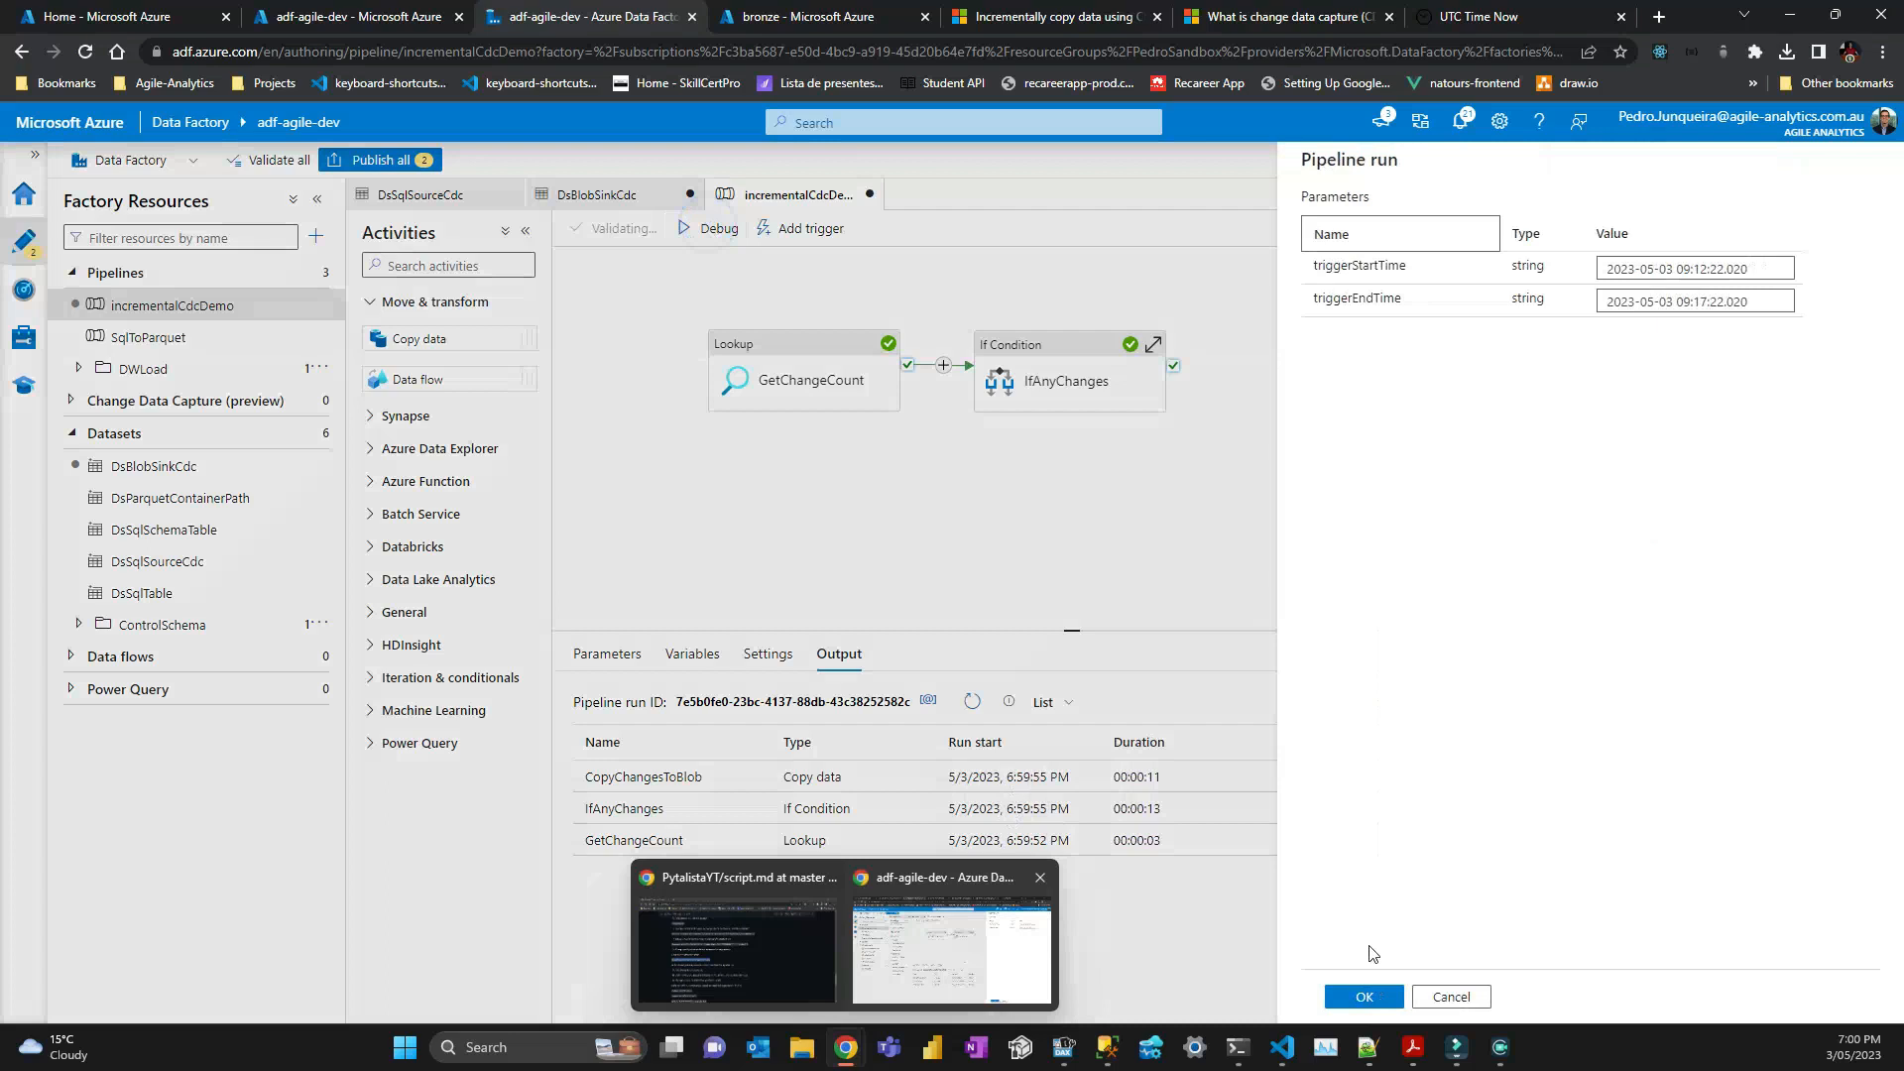
click(1367, 995)
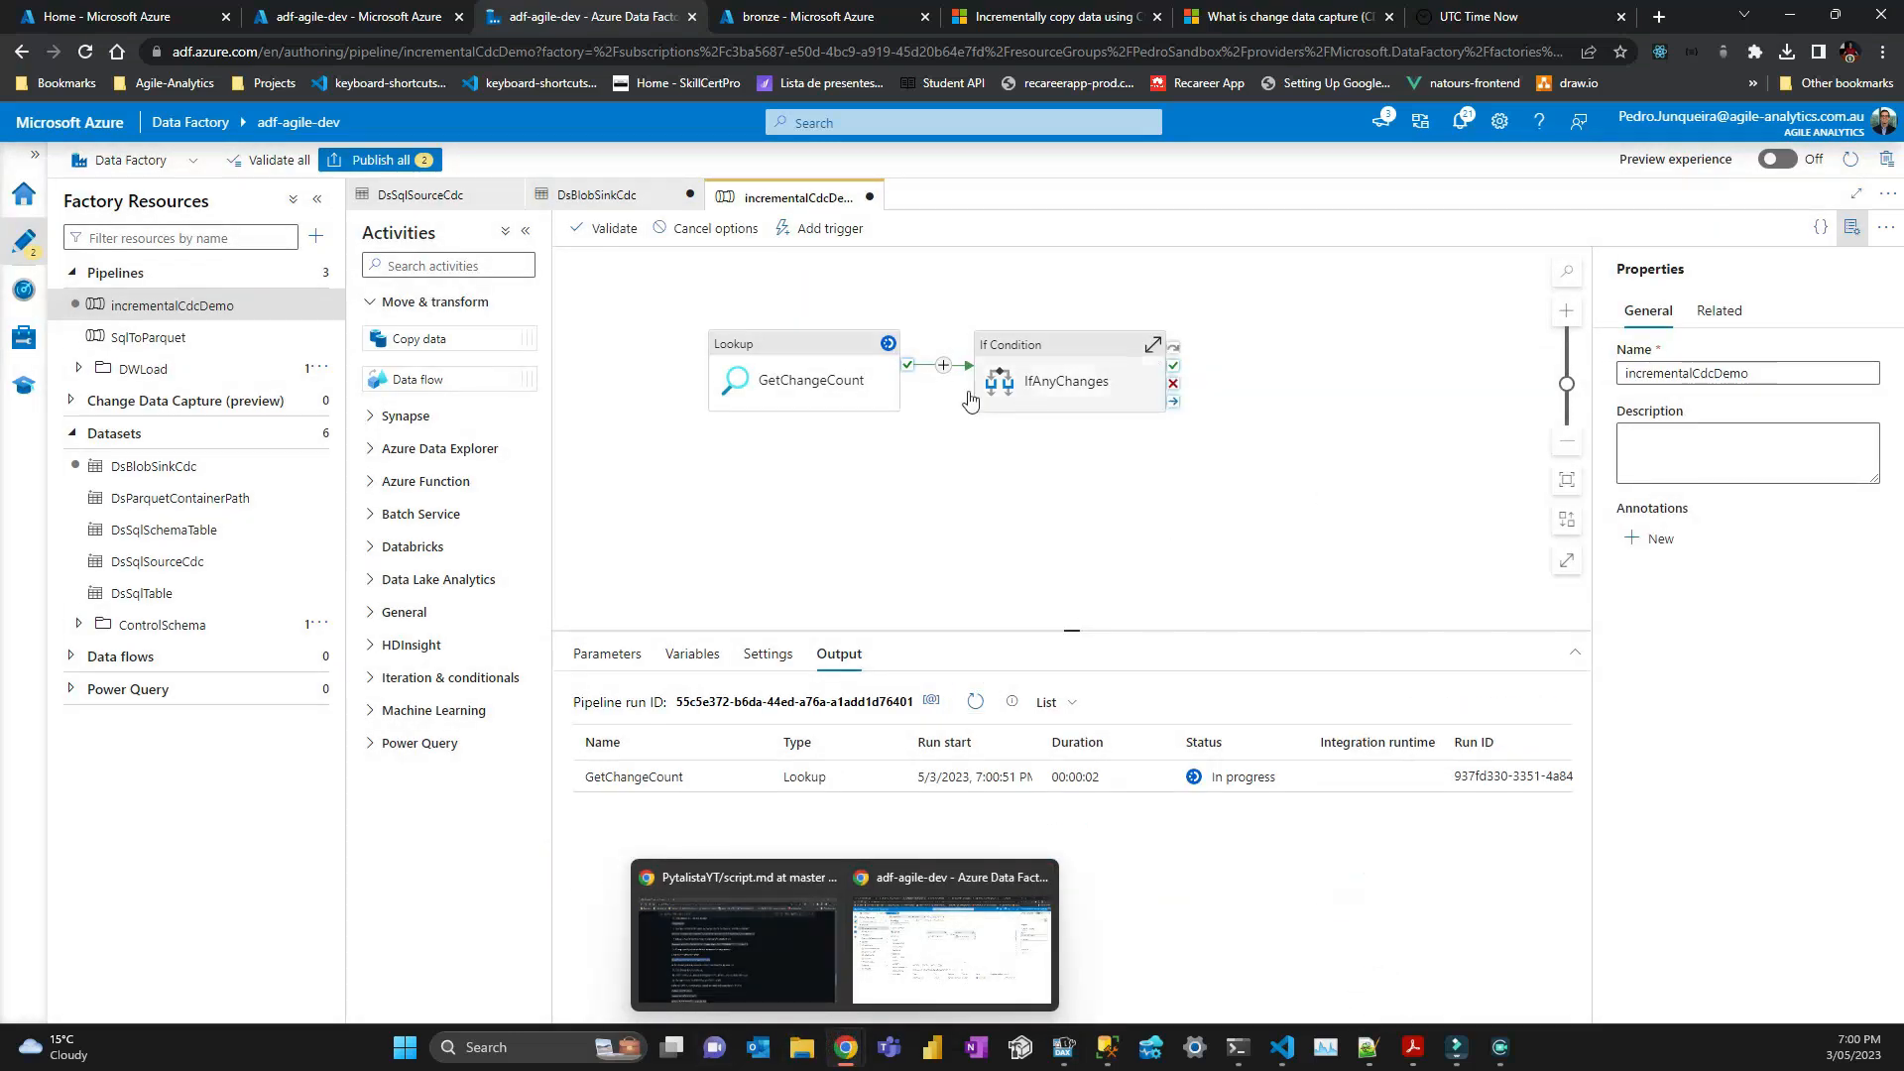
click(983, 702)
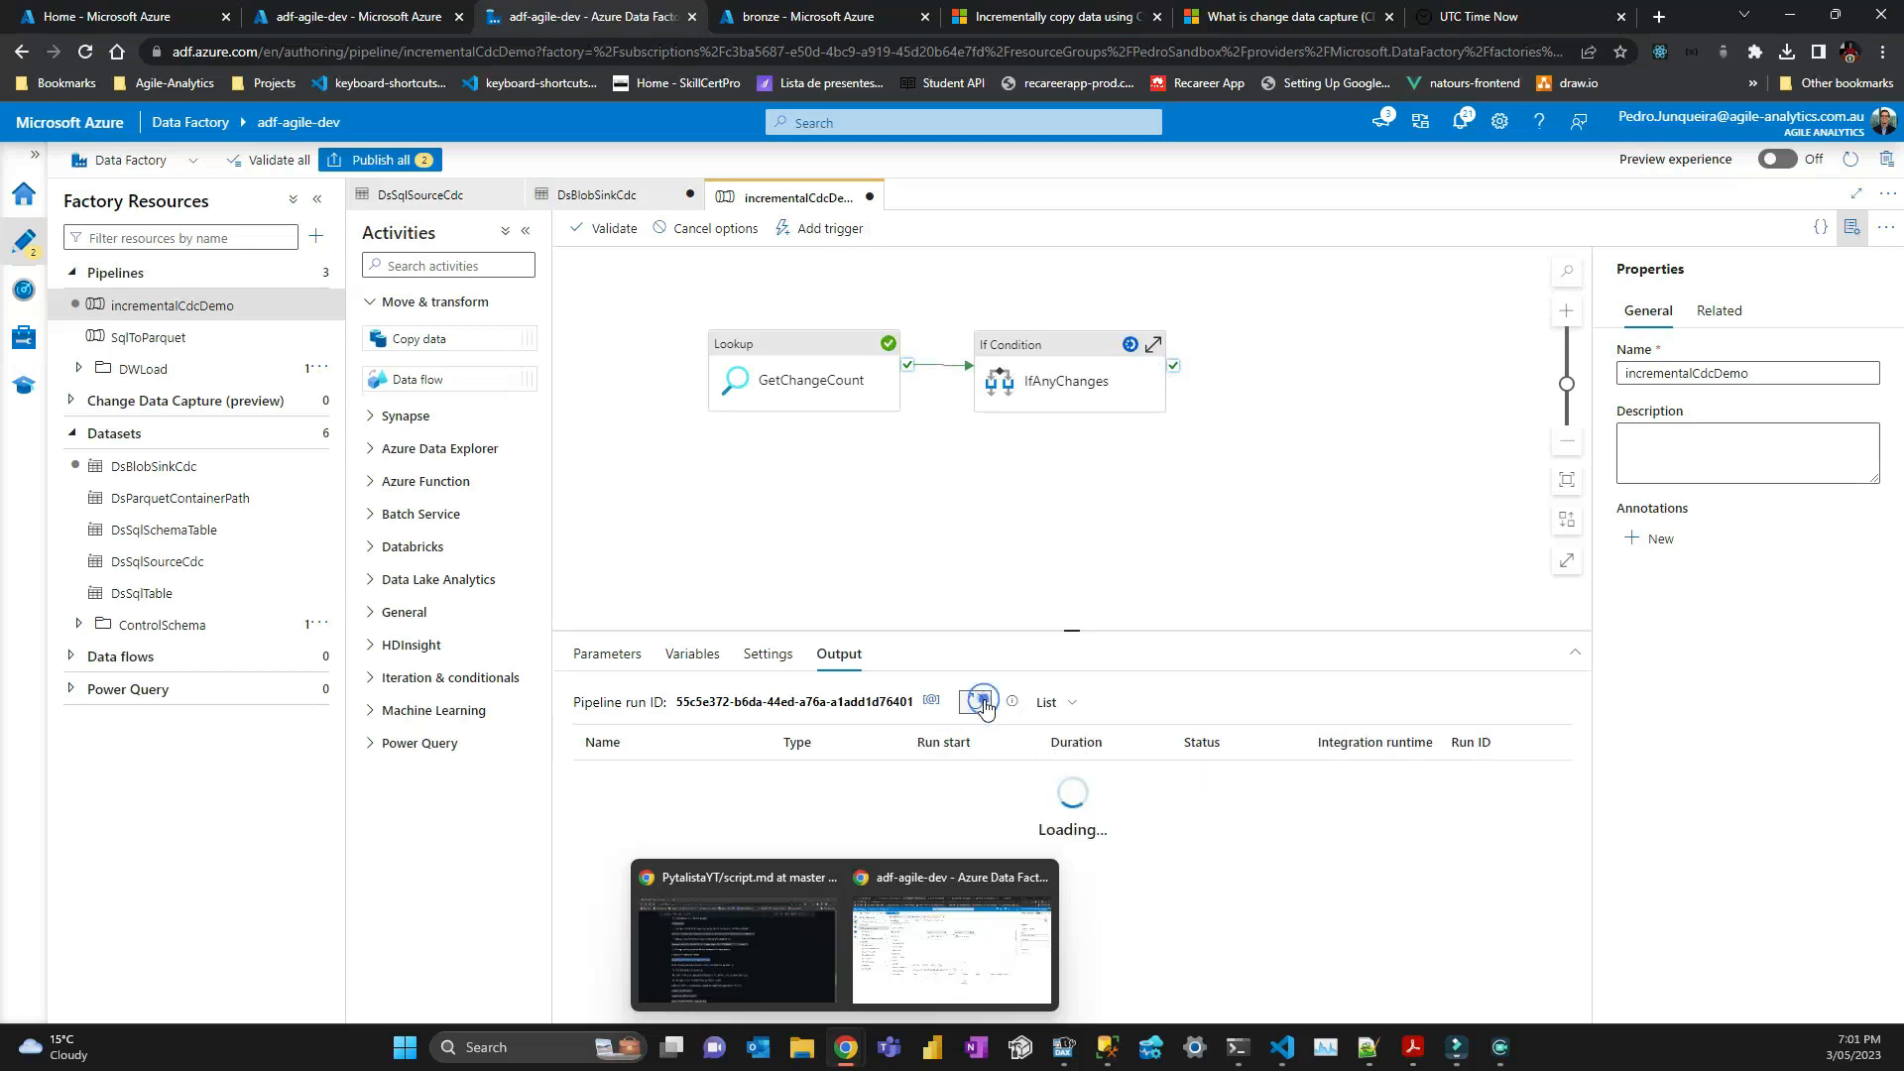
click(983, 702)
click(984, 704)
Refresh the customers/incremental/2023/05/03 folder of the bronze container to check for the new Parquet file.
click(869, 15)
click(524, 254)
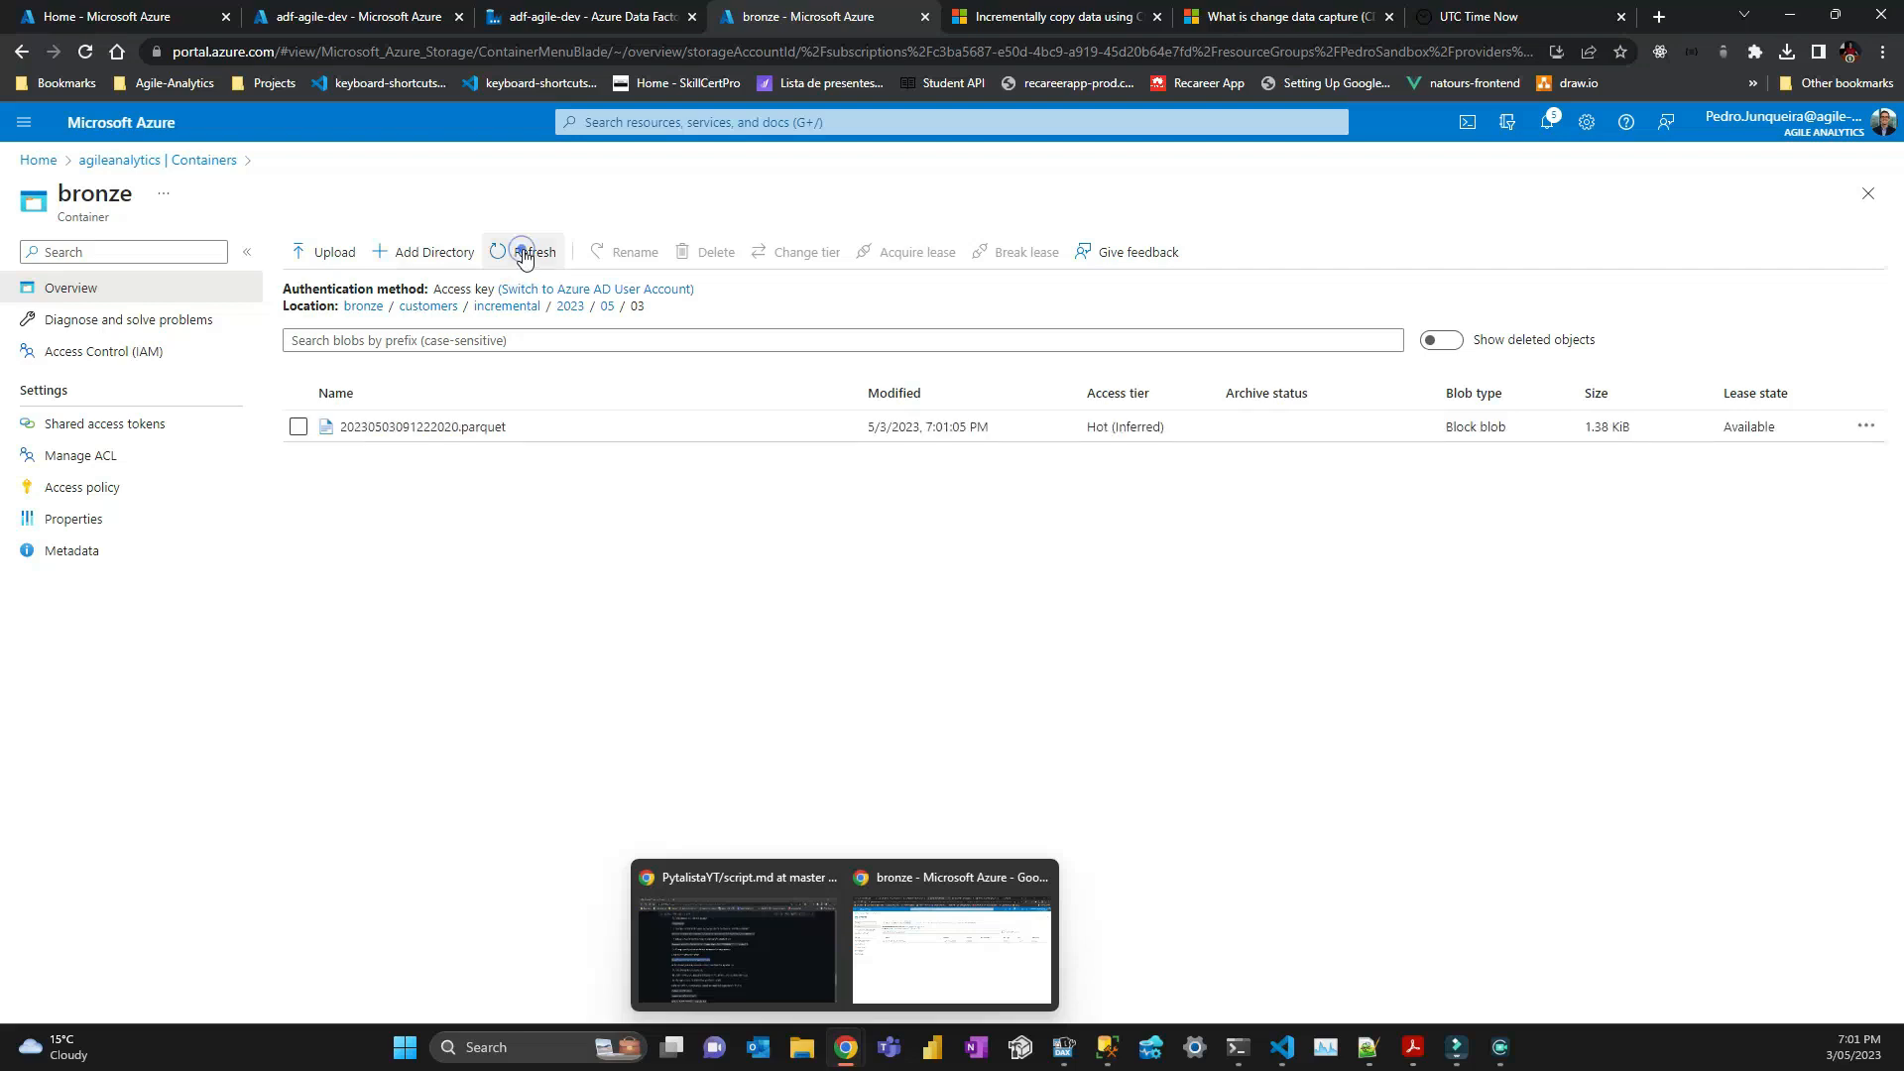
click(589, 575)
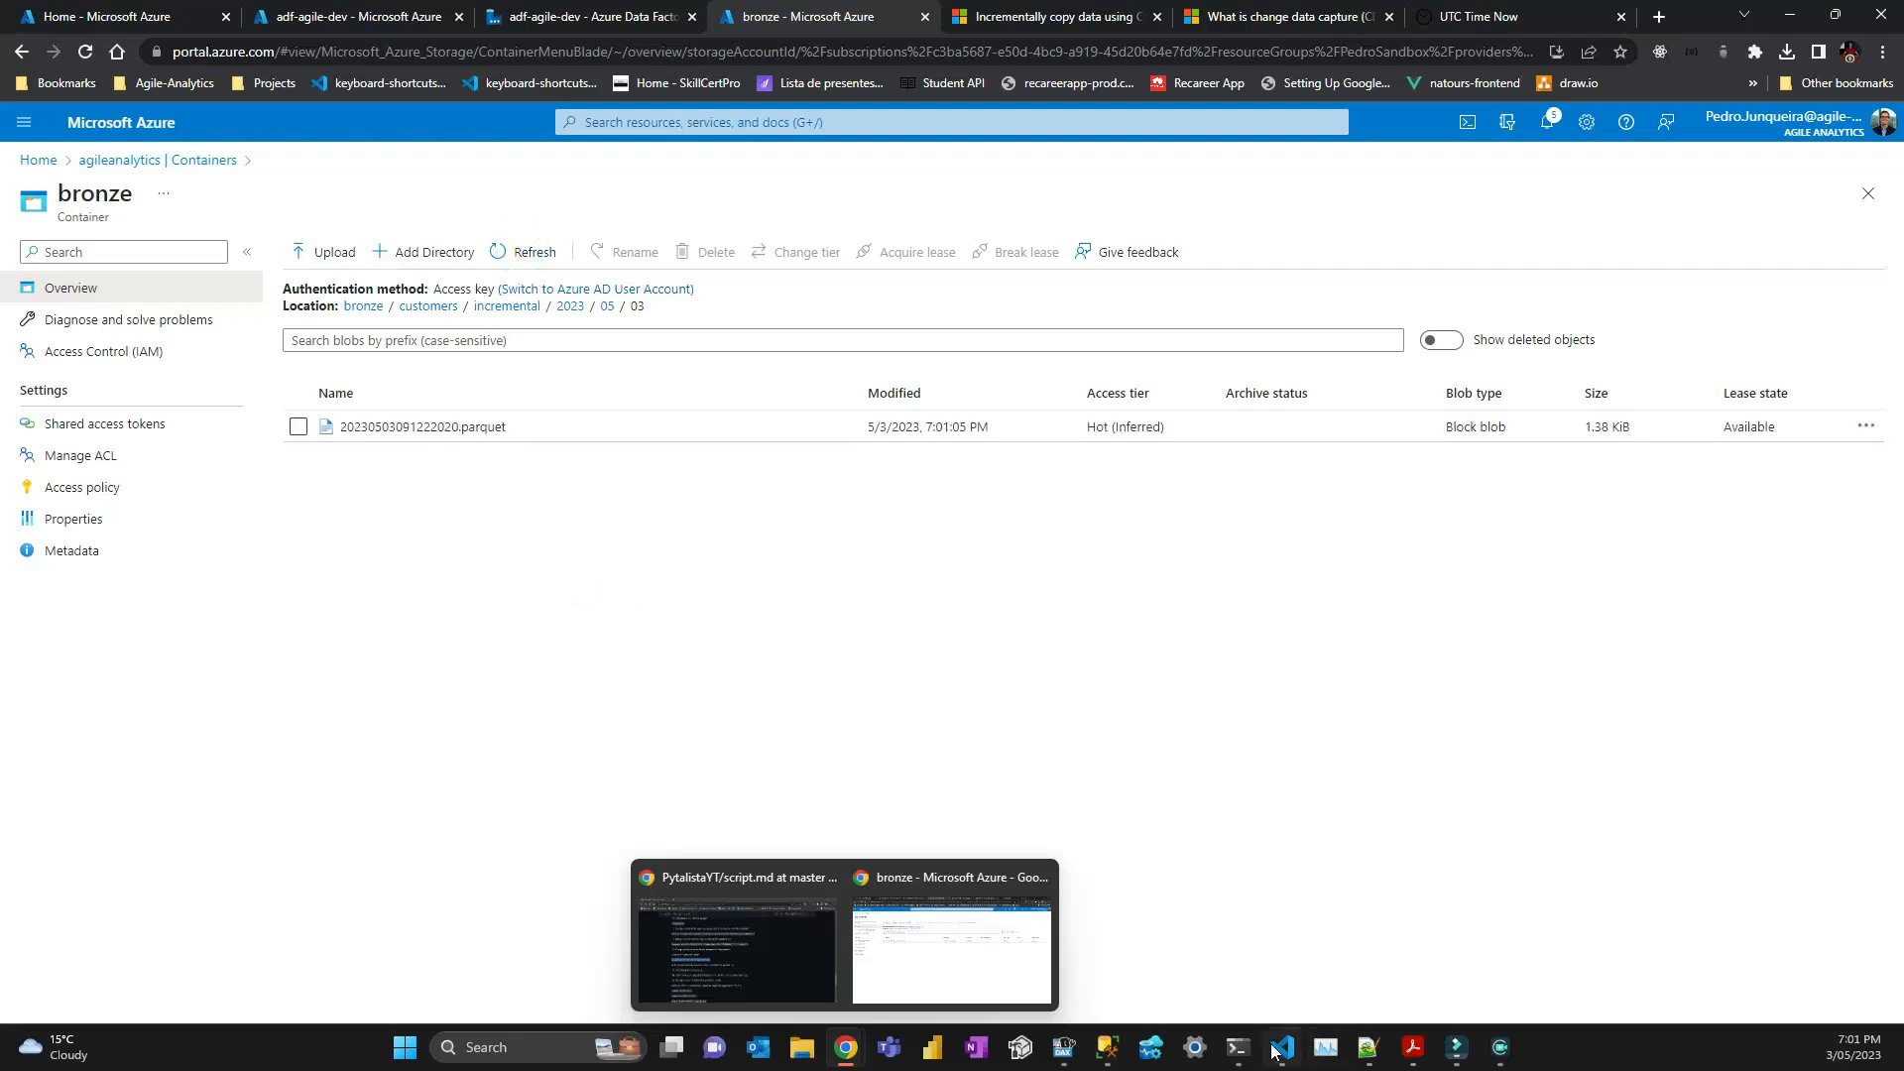
Switch to Visual Studio Code, close script.md, and clear the terminal.
click(1280, 1049)
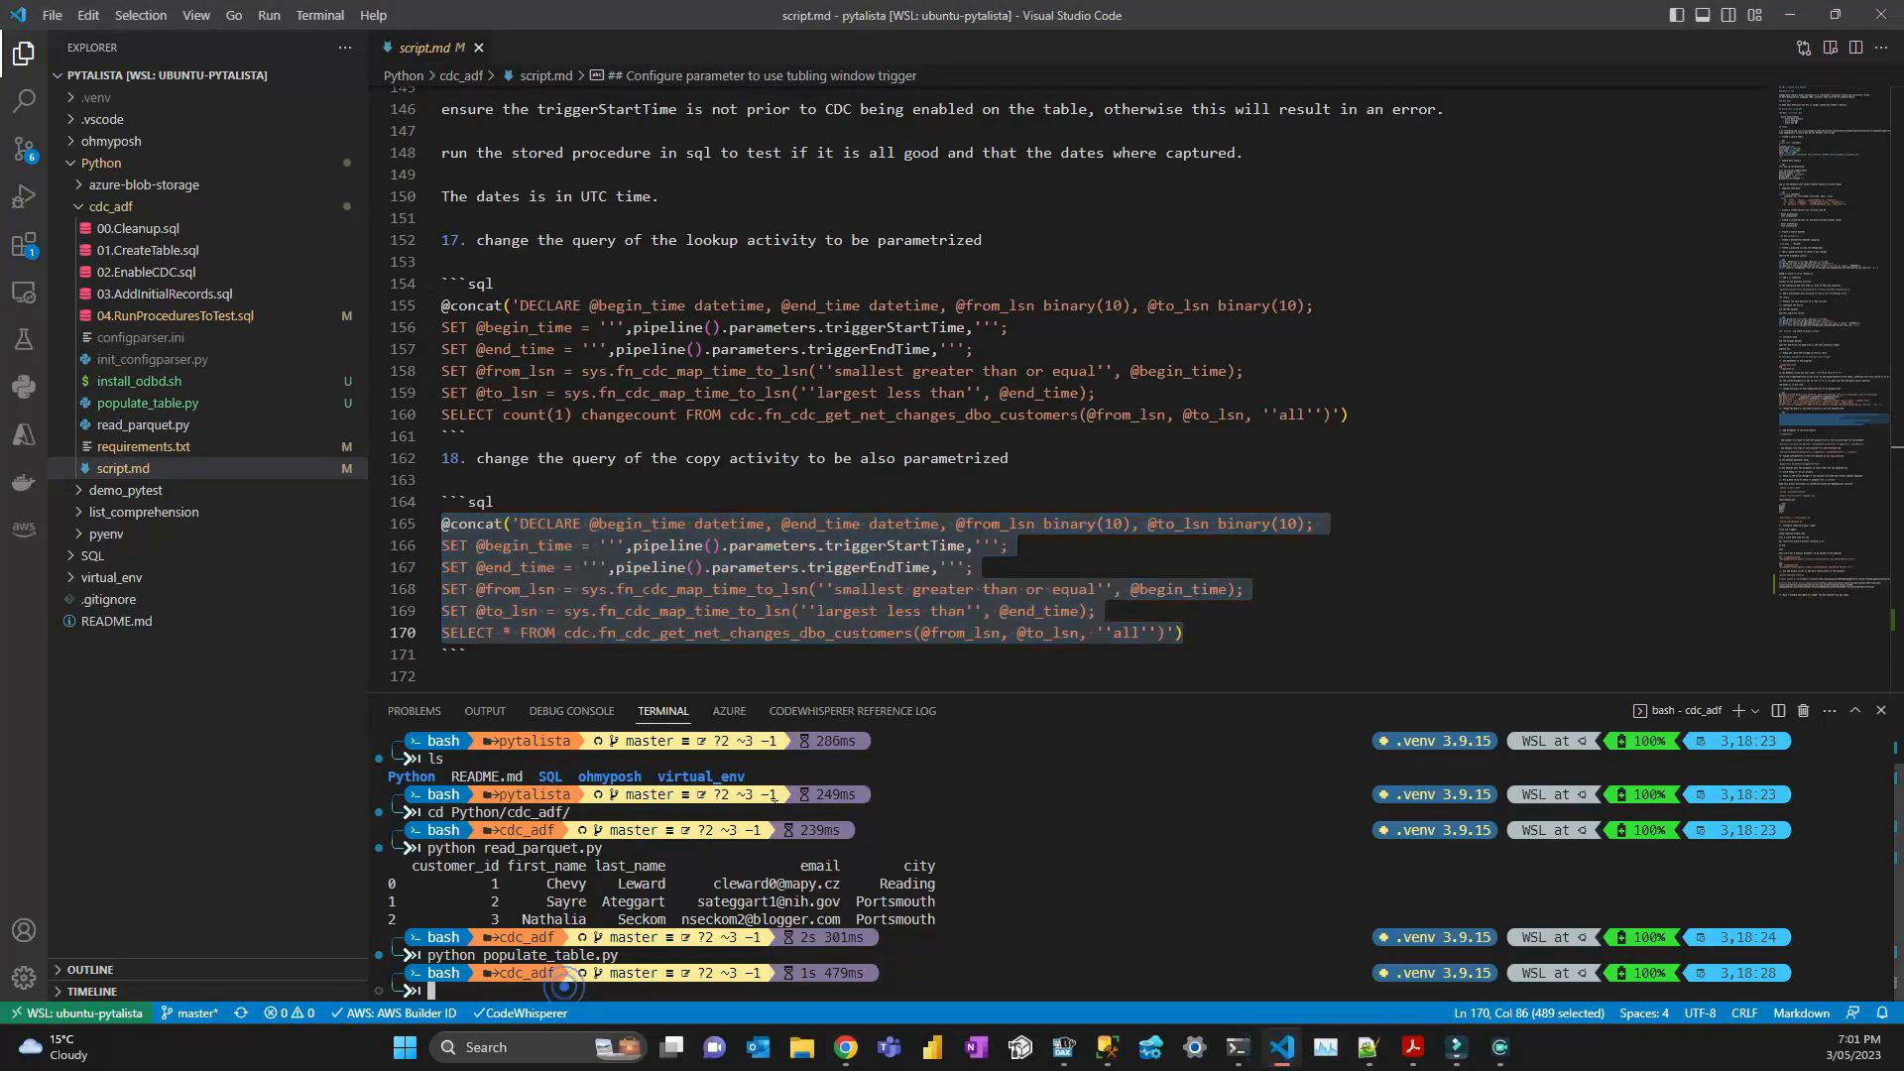
click(474, 43)
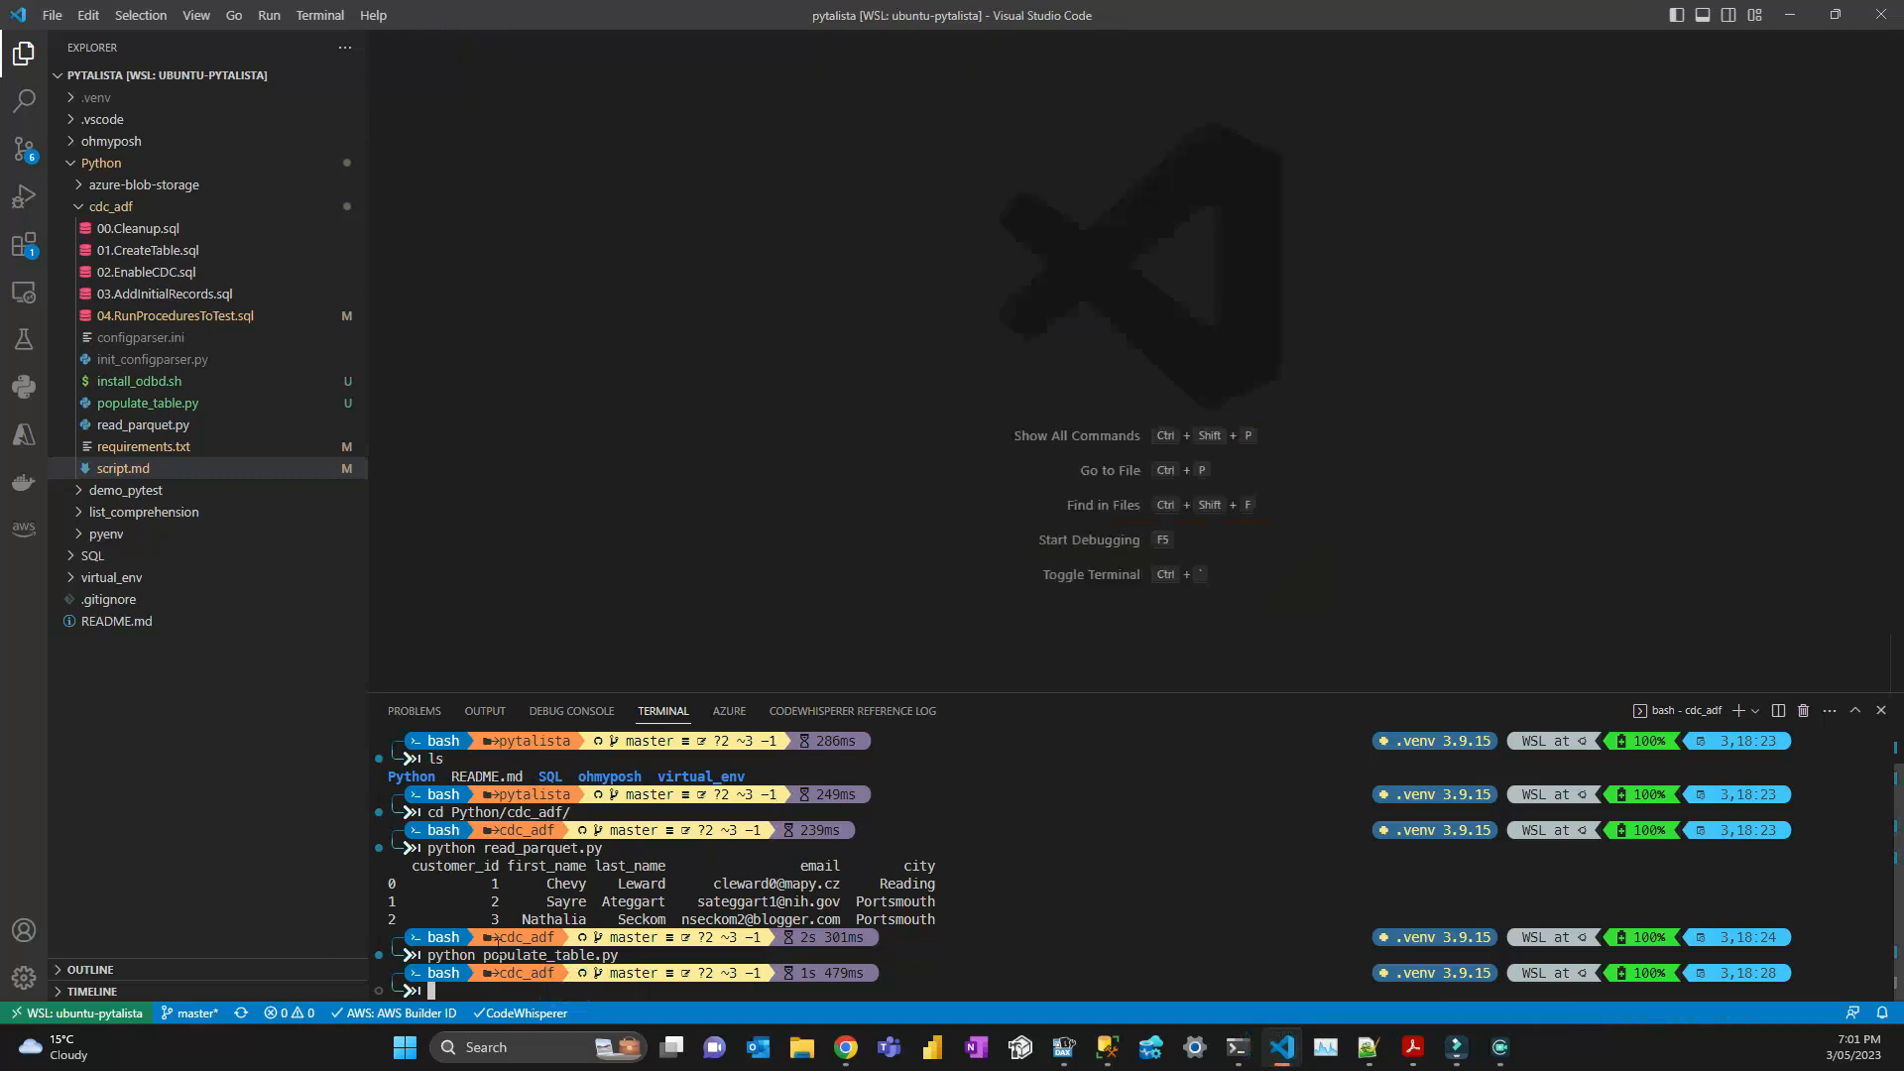
key(ctrl+l)
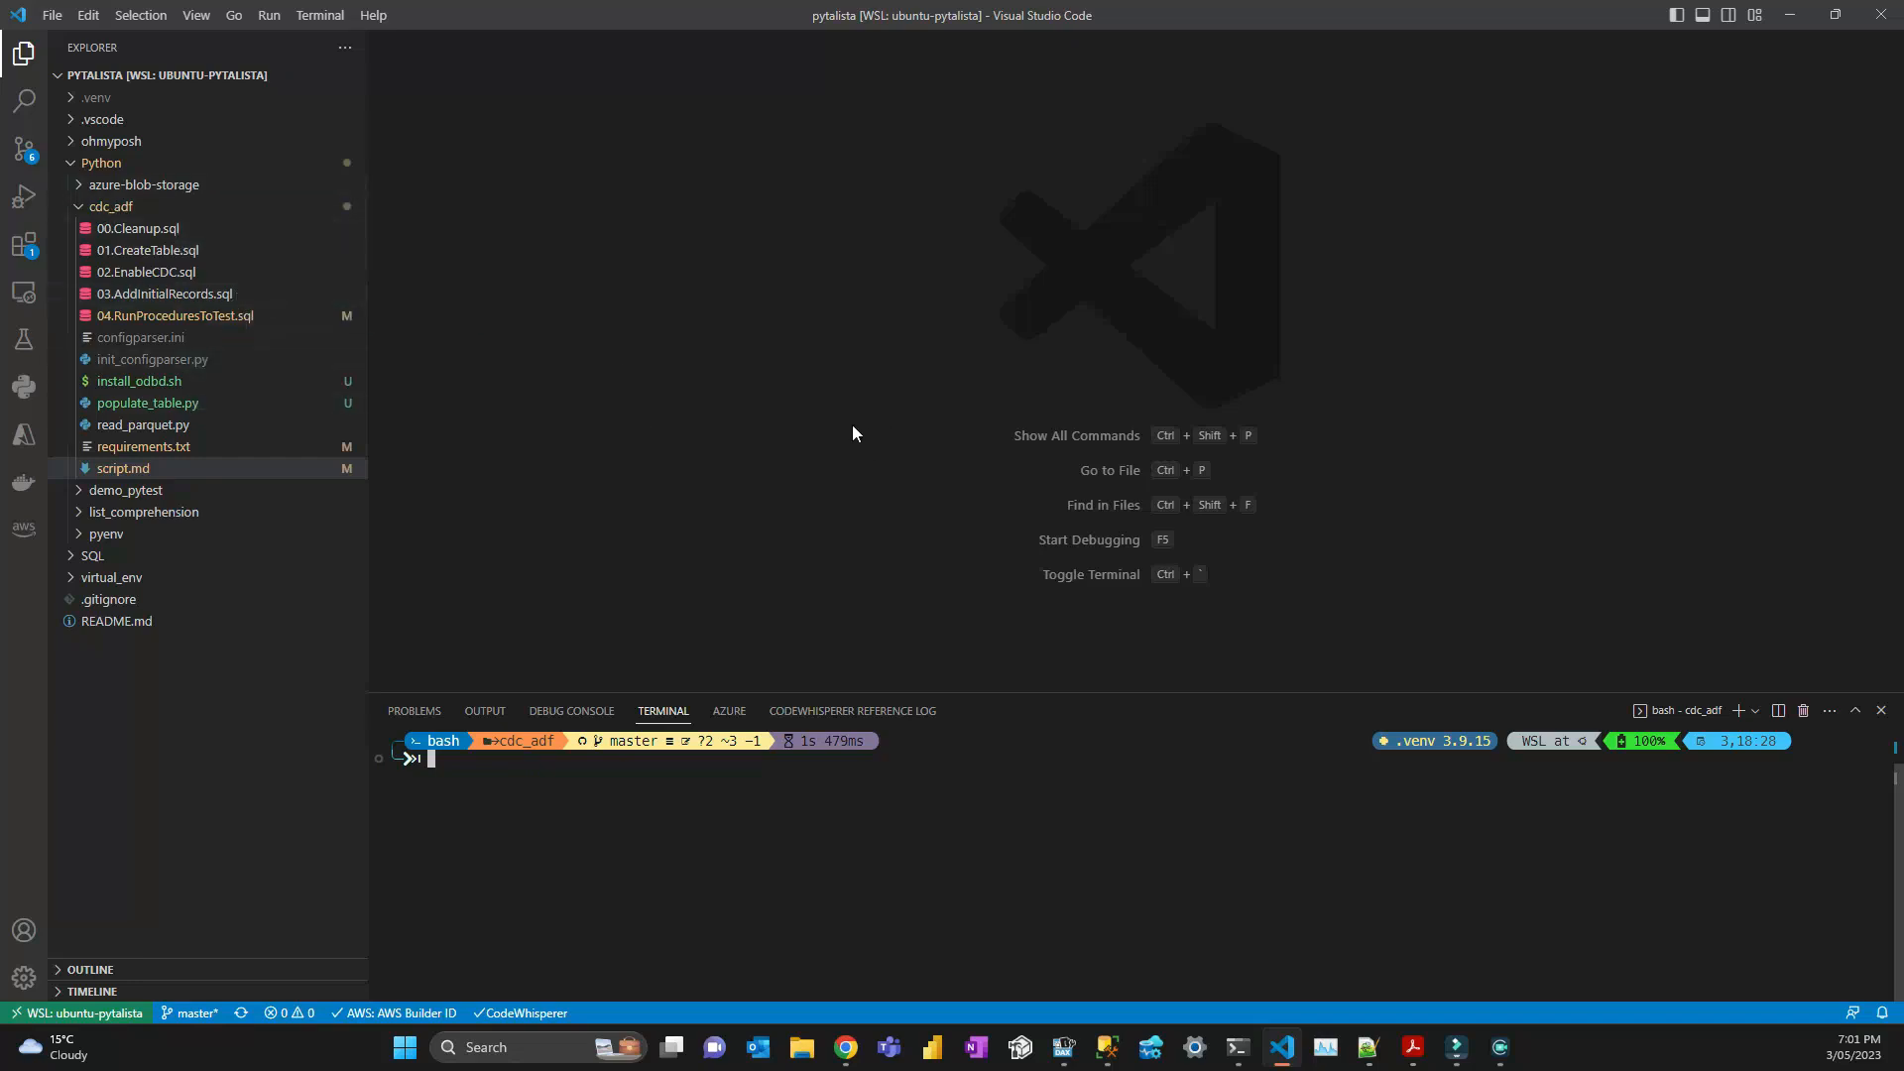
Open read_parquet.py from the cdc_adf folder and run python read_parquet.py in the terminal to read the Parquet data.
key(ctrl+shift+e)
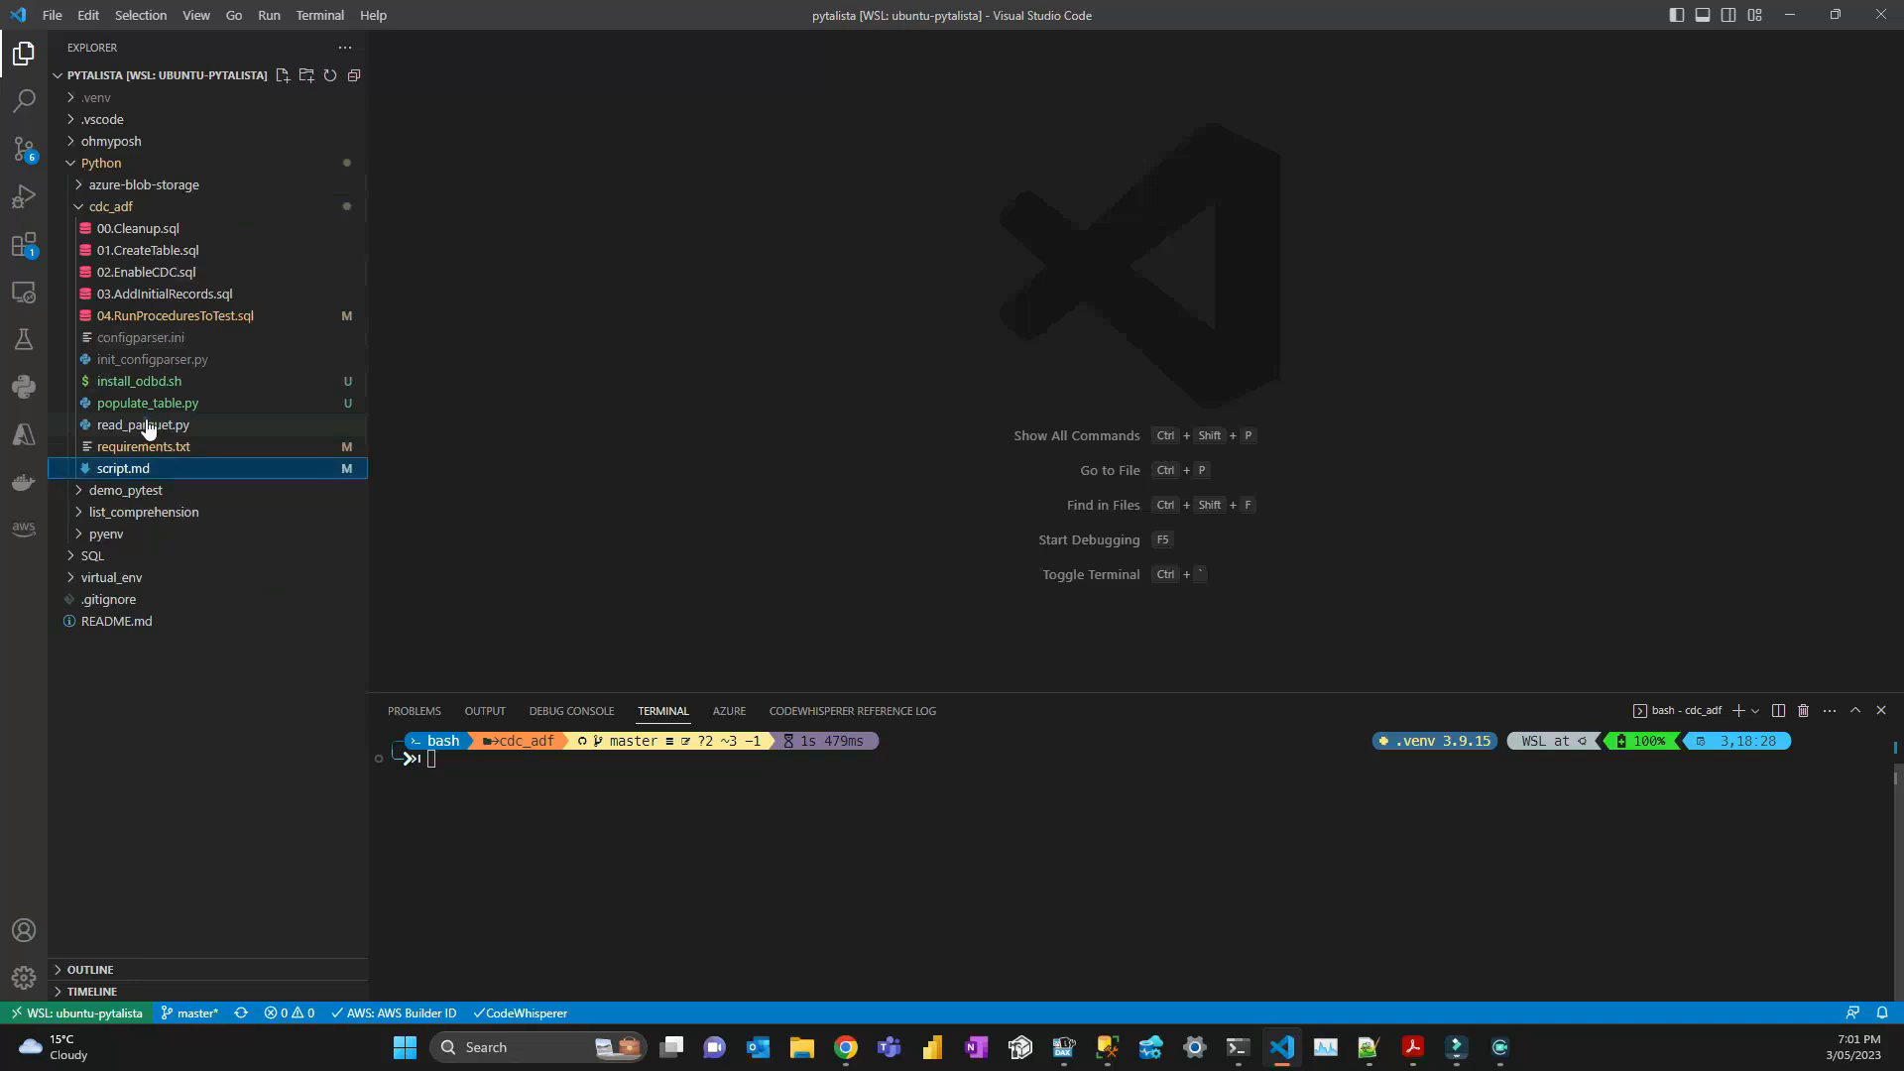
click(147, 426)
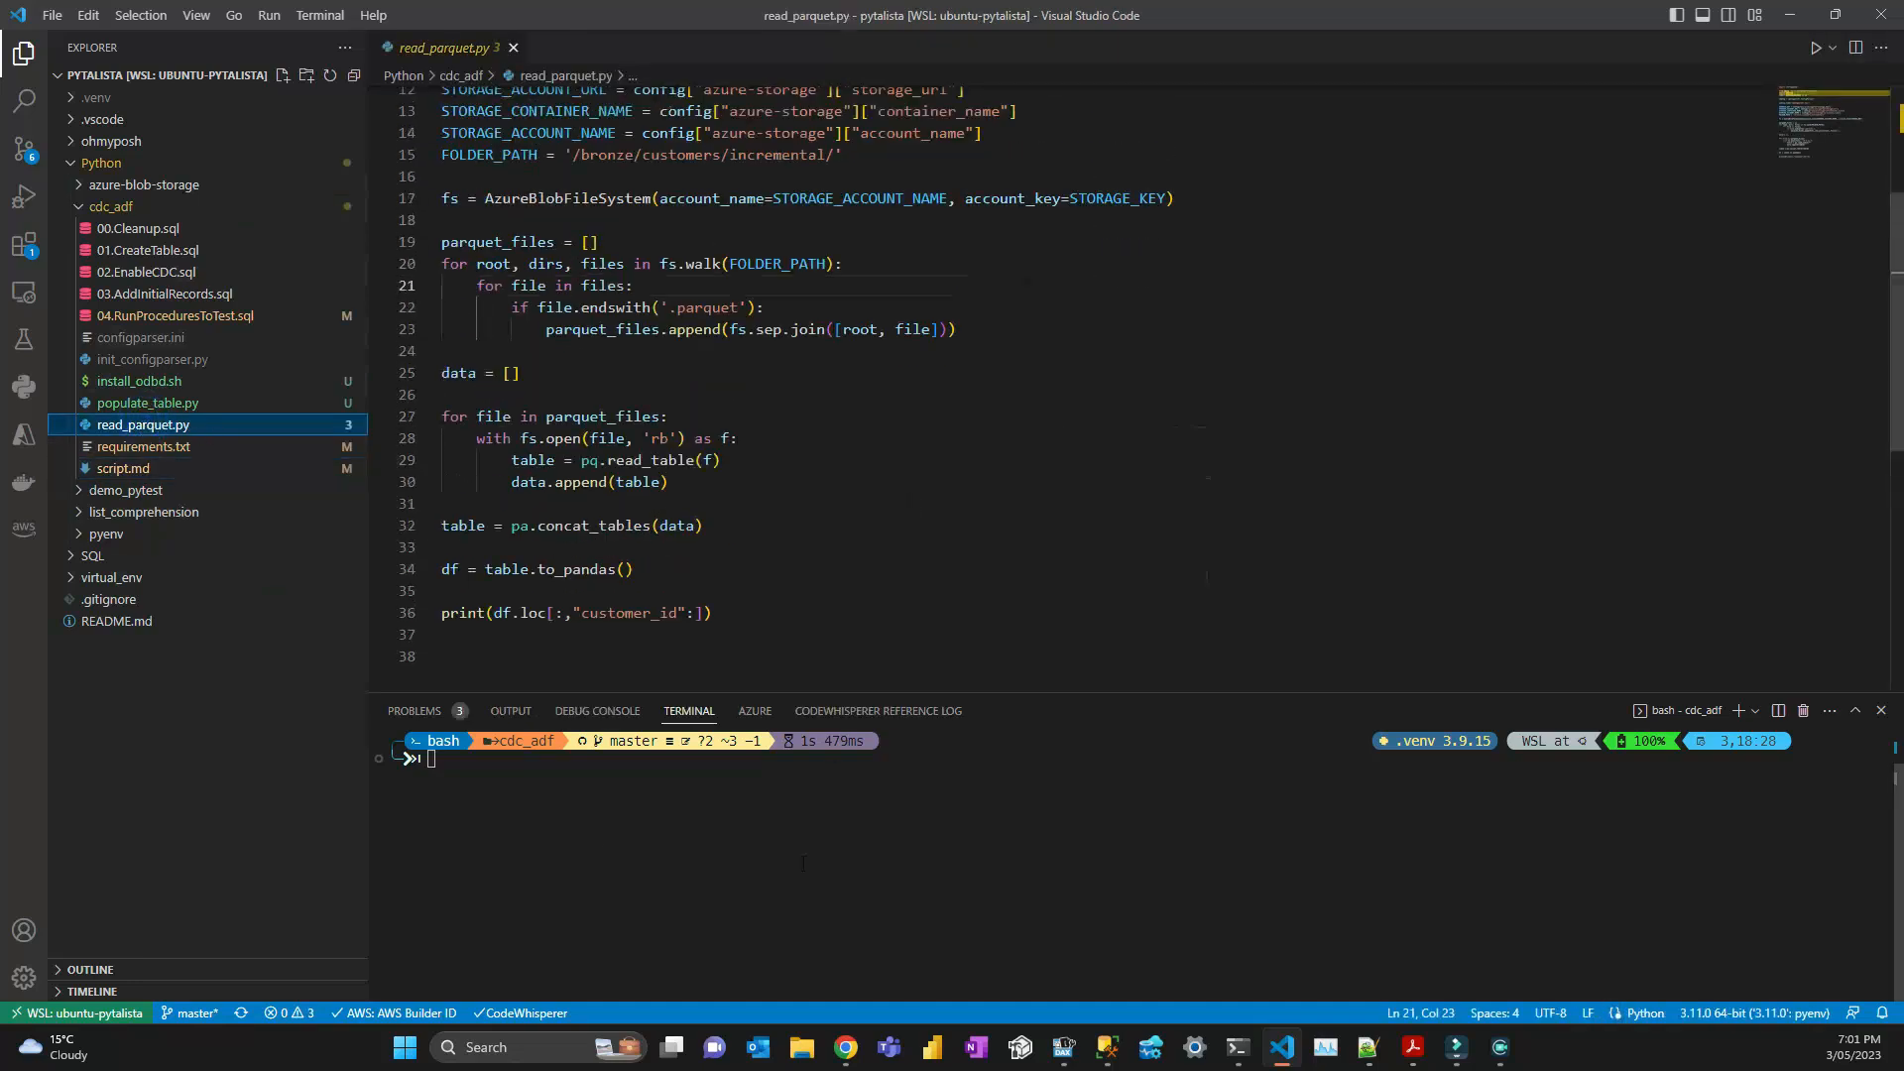
click(512, 762)
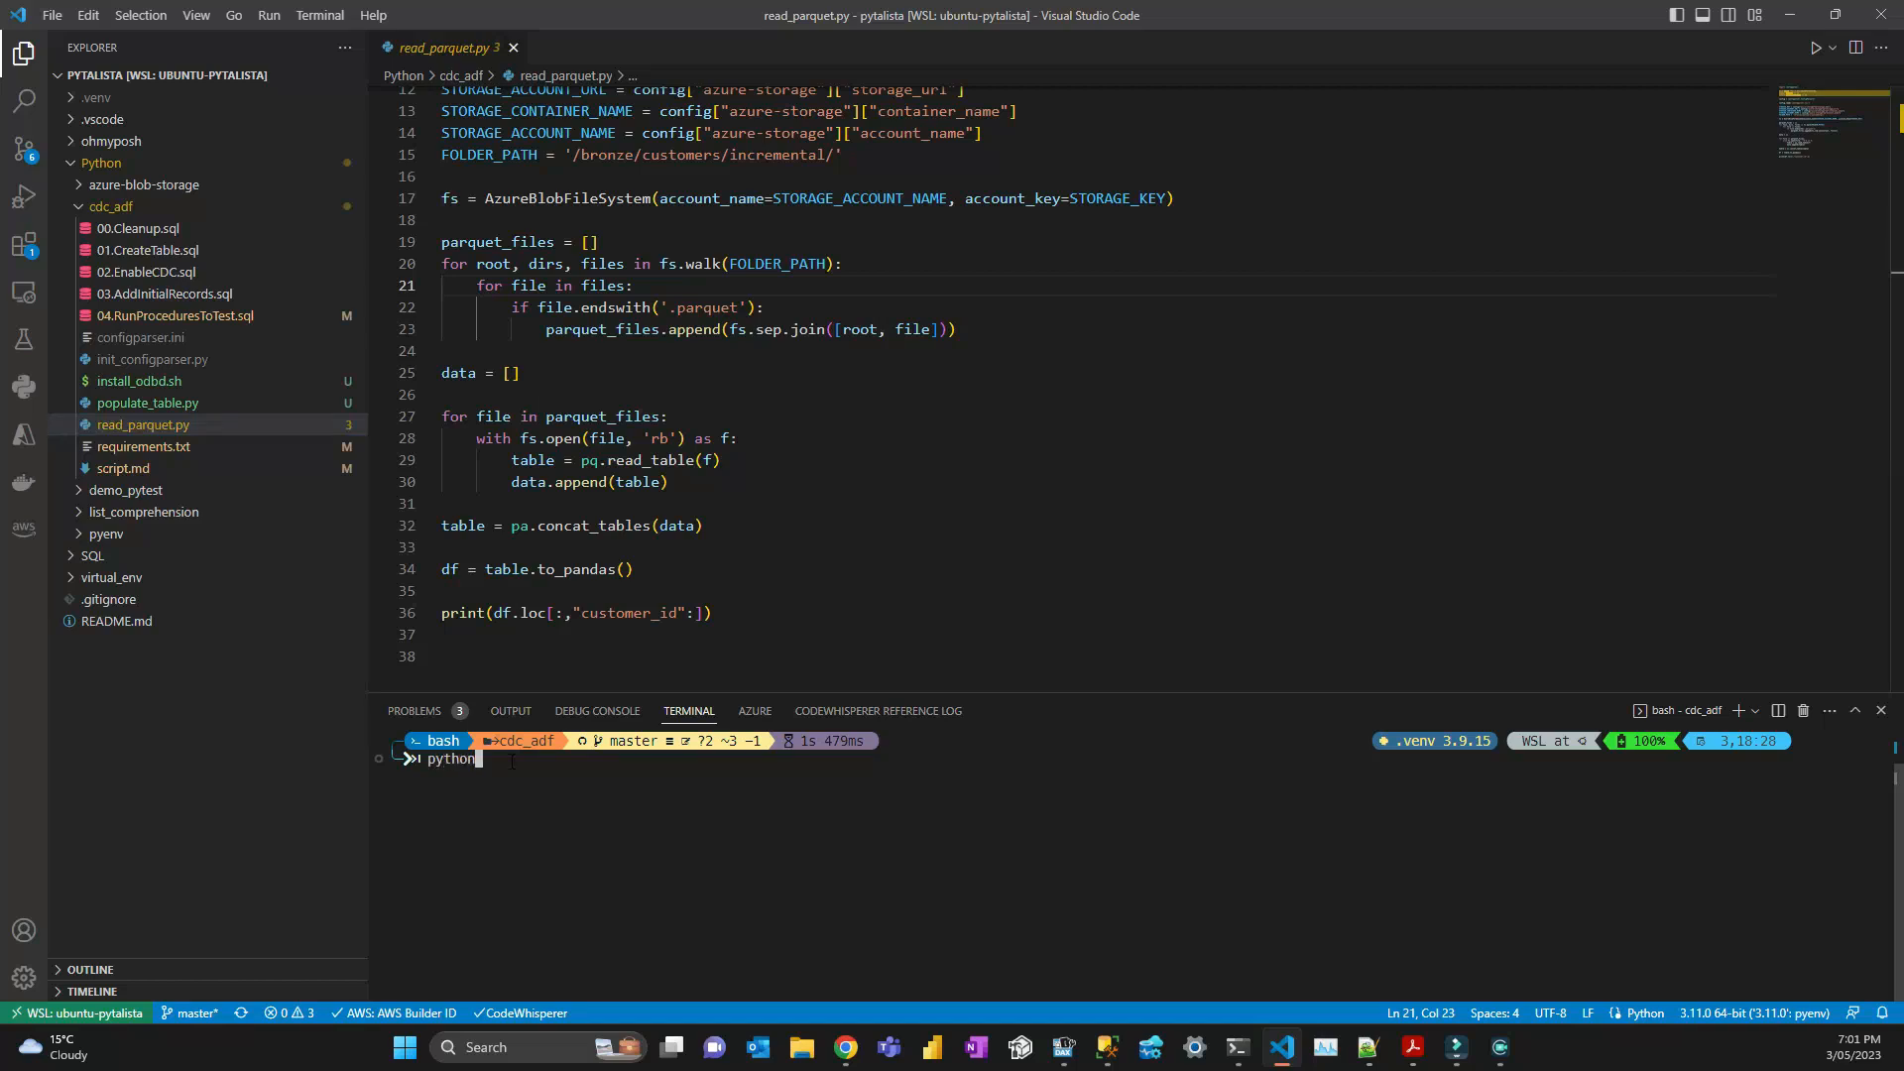
text(python read)
key(Tab)
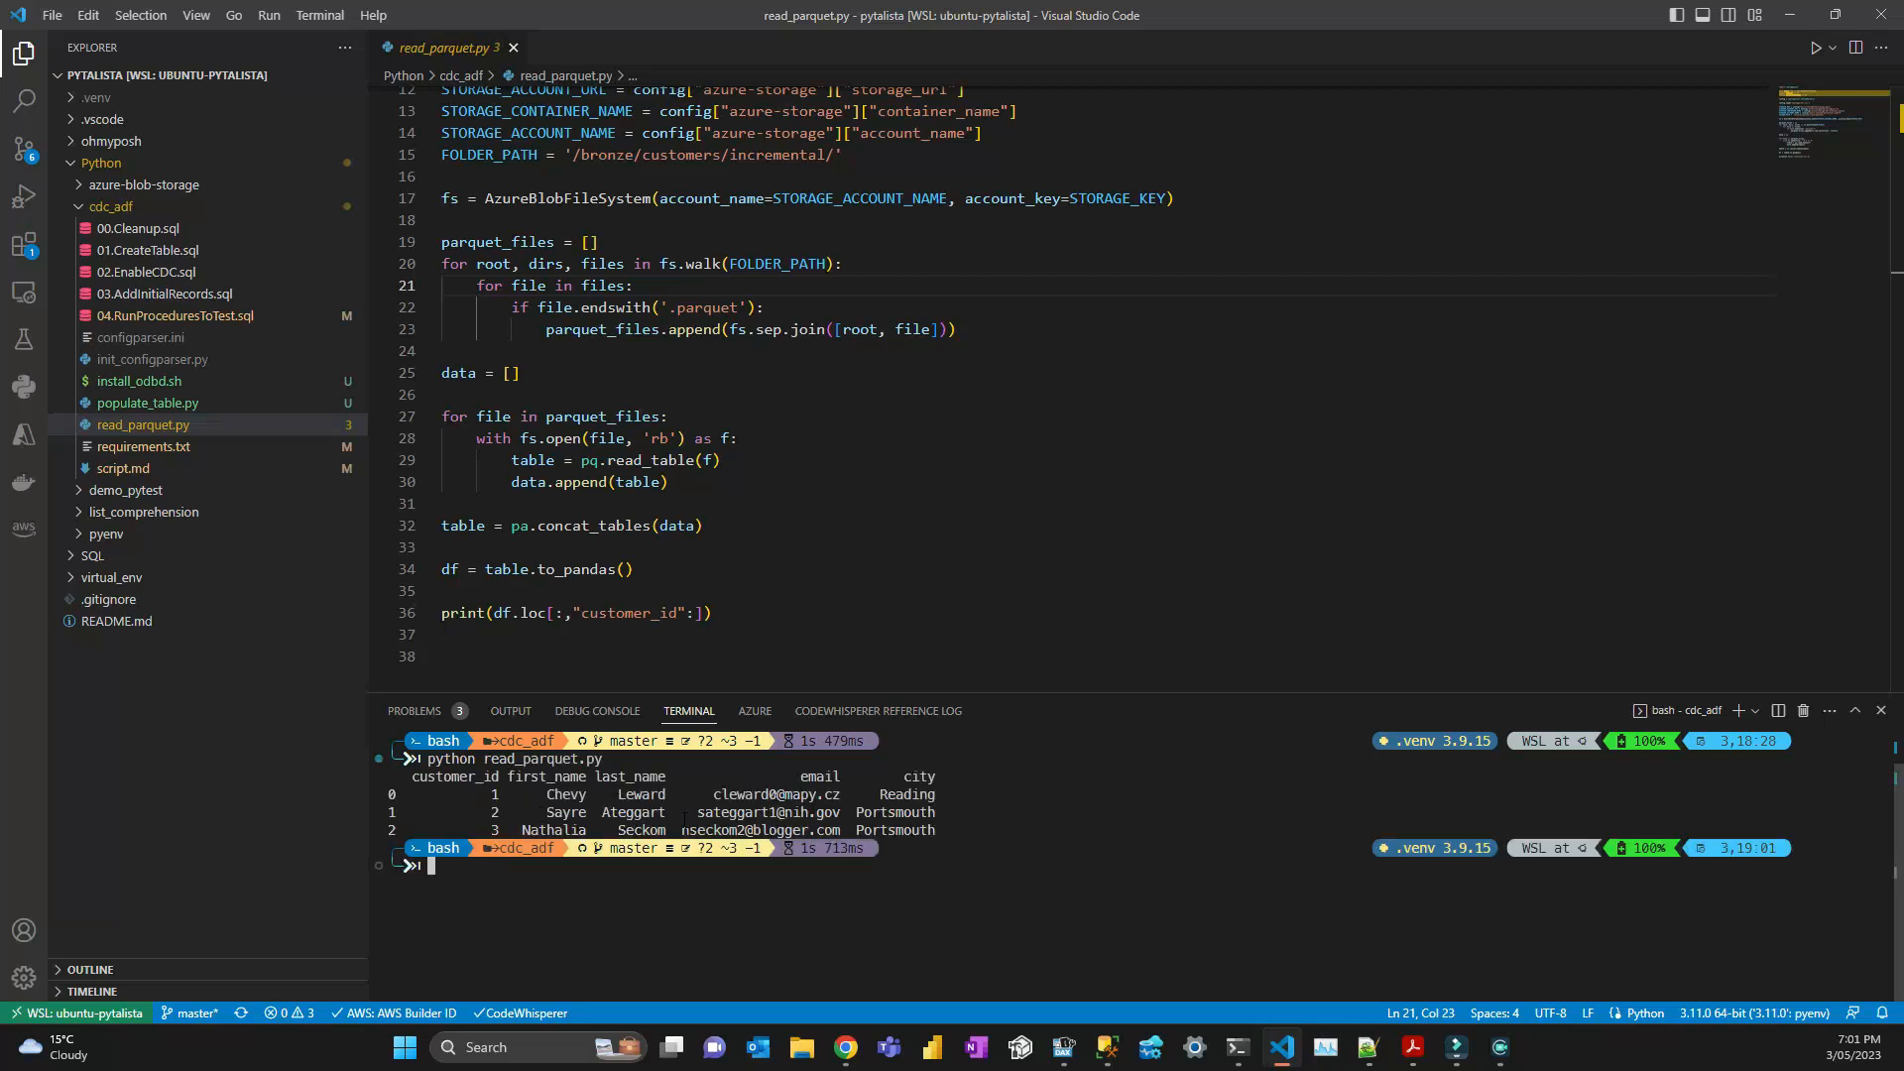
Switch back to Data Factory in Chrome and begin adding a new trigger to the incrementalCdcDemo pipeline.
key(alt+Tab)
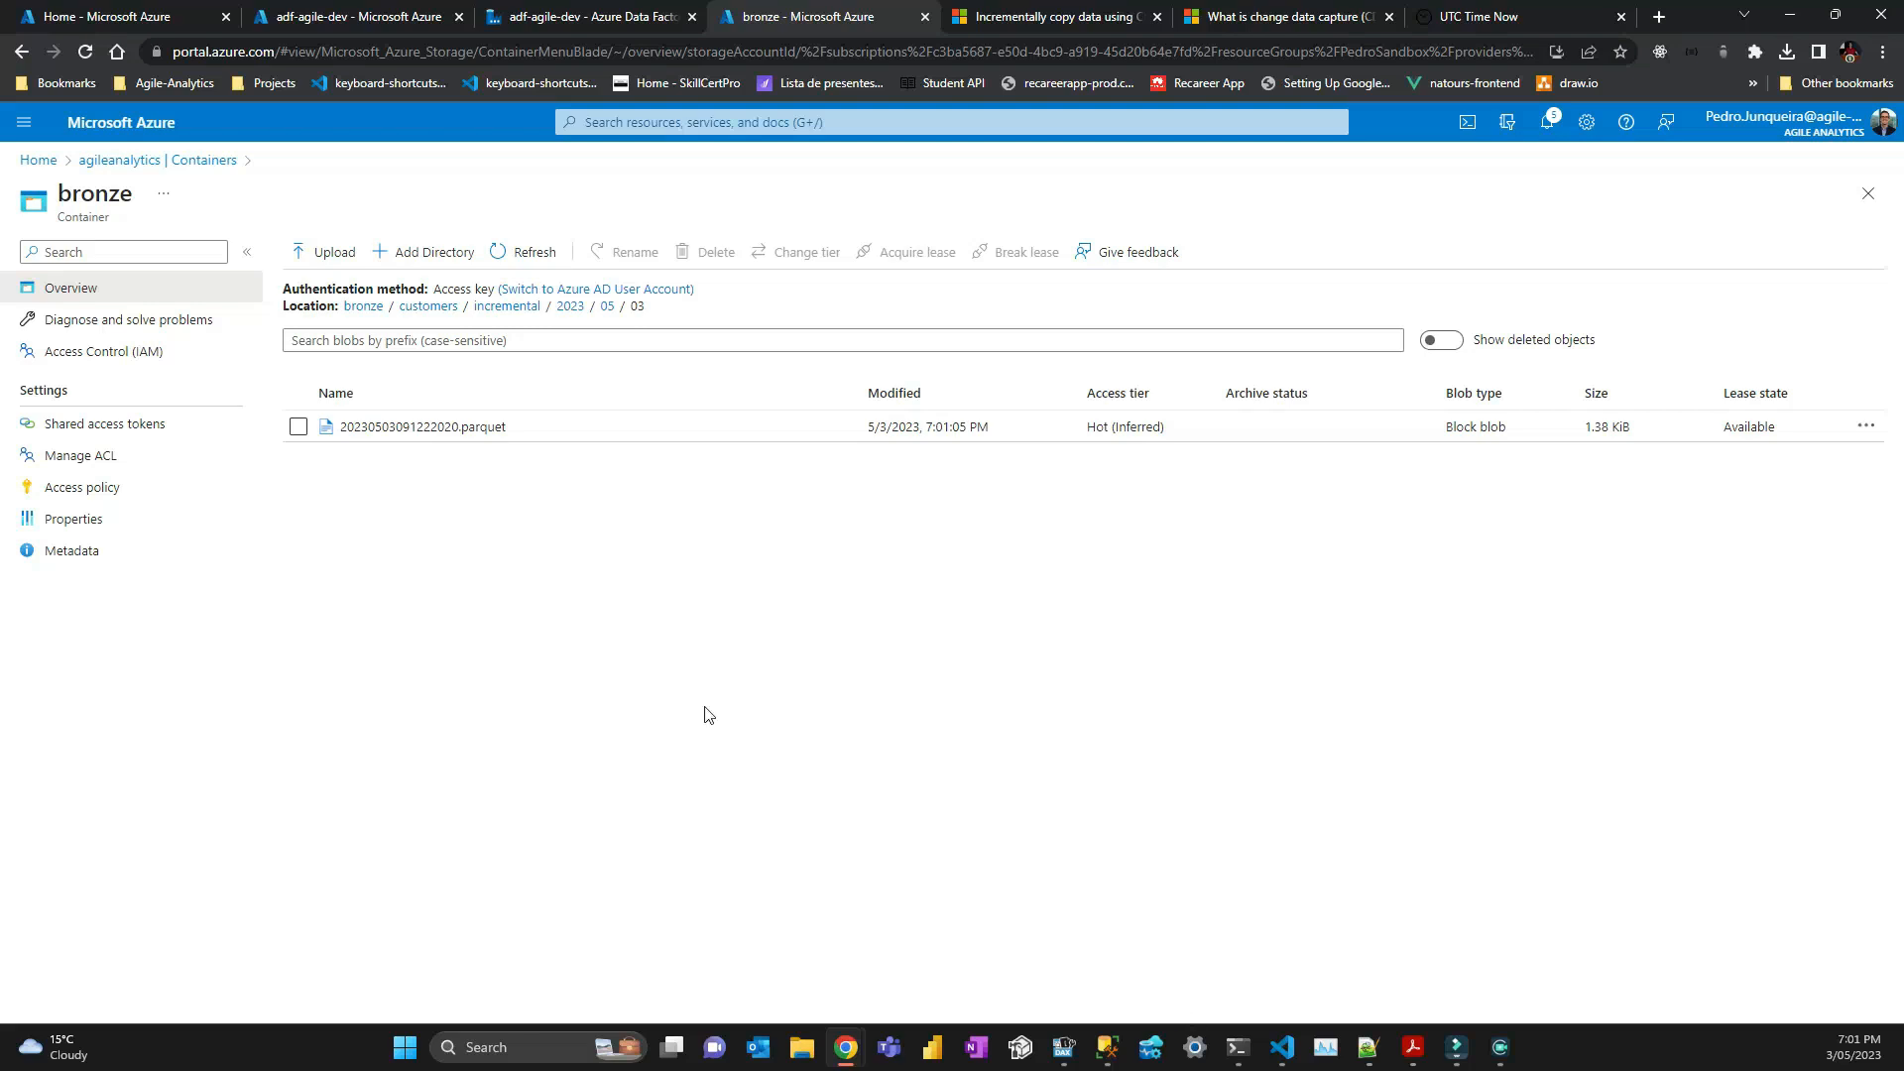
click(585, 22)
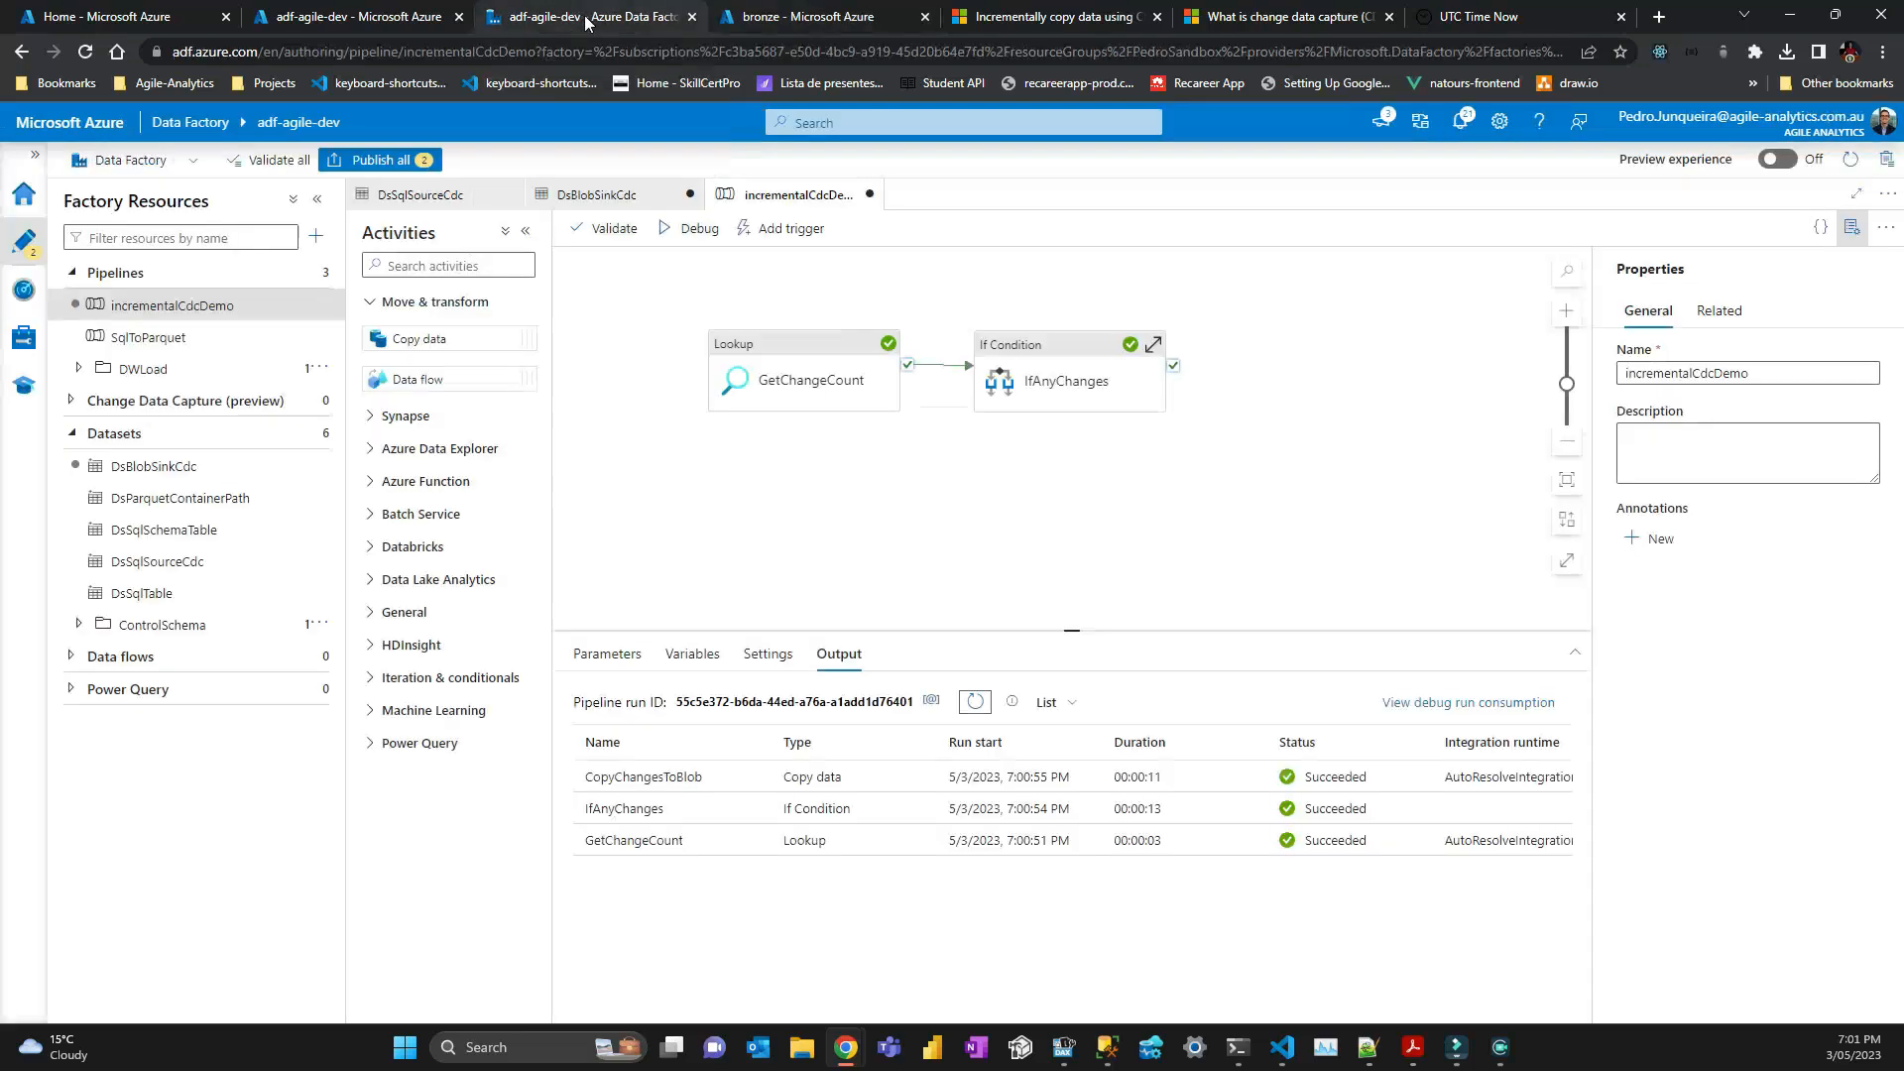
click(759, 238)
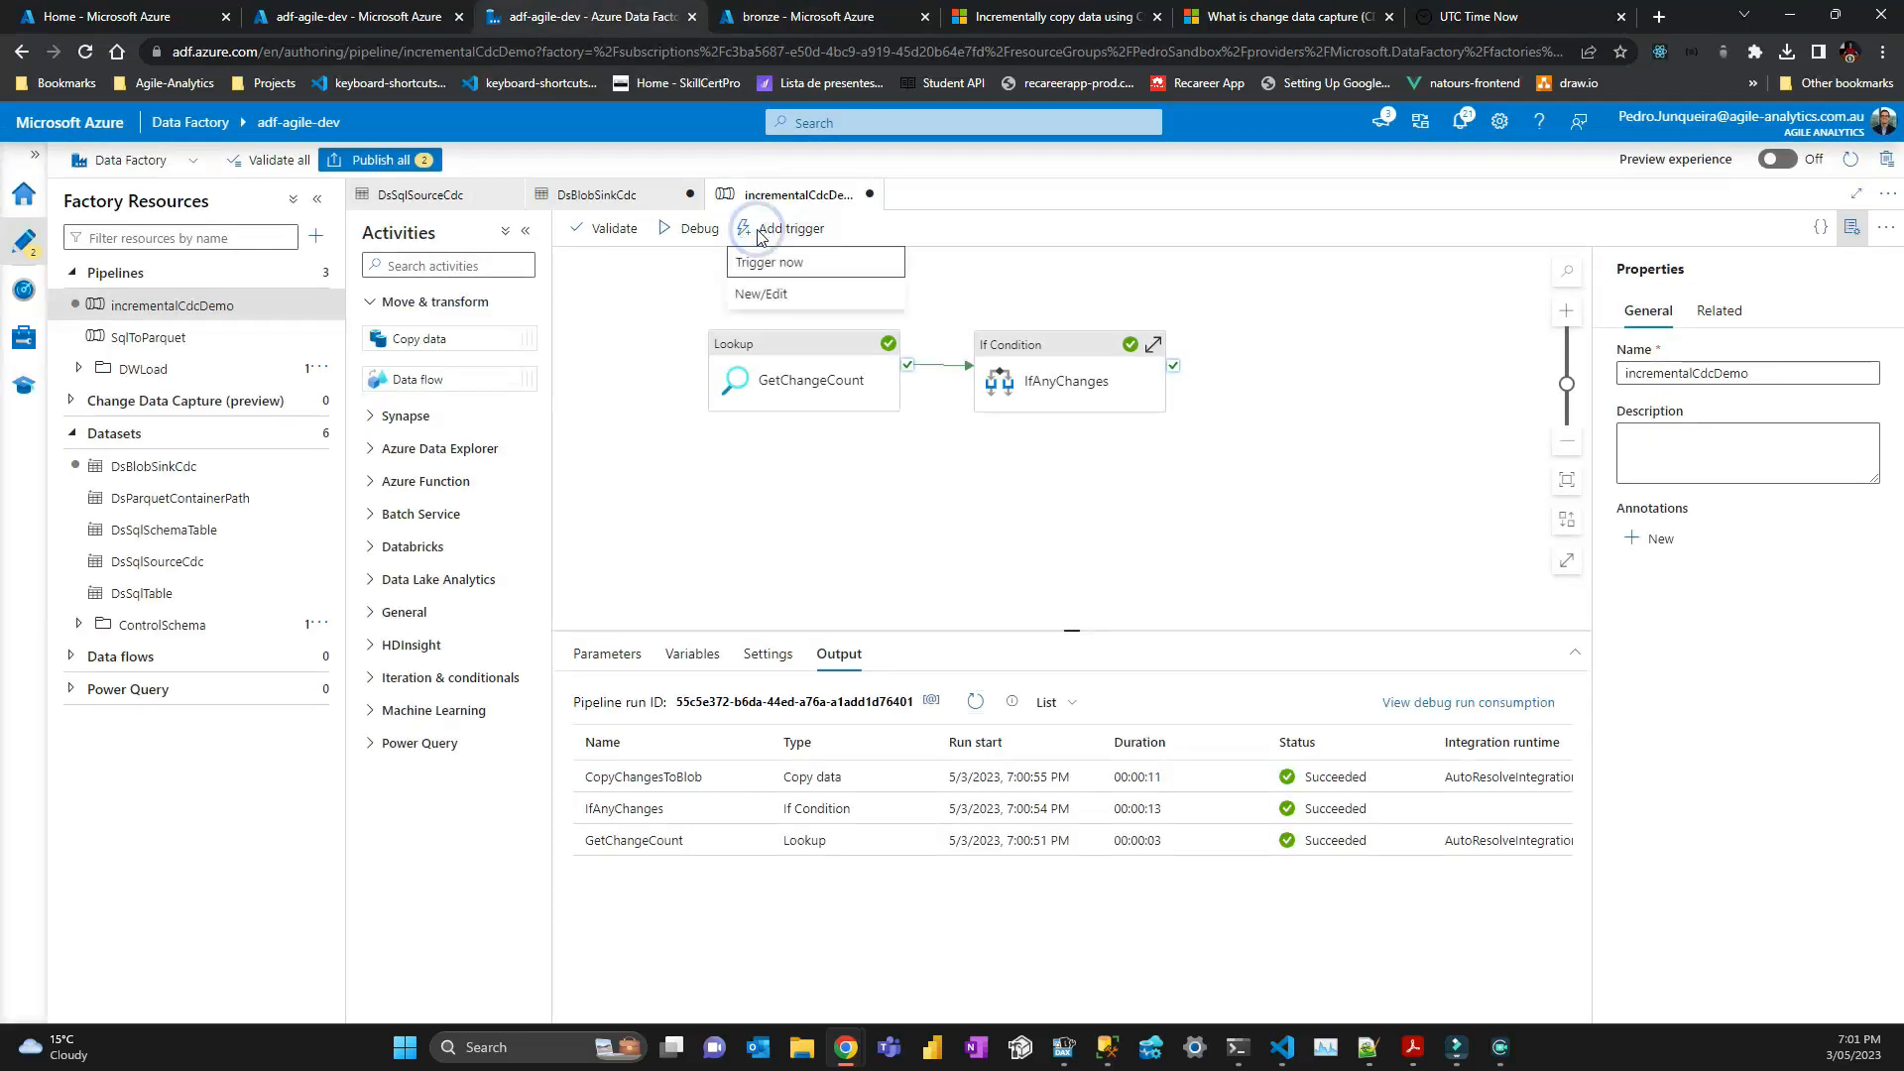
click(780, 296)
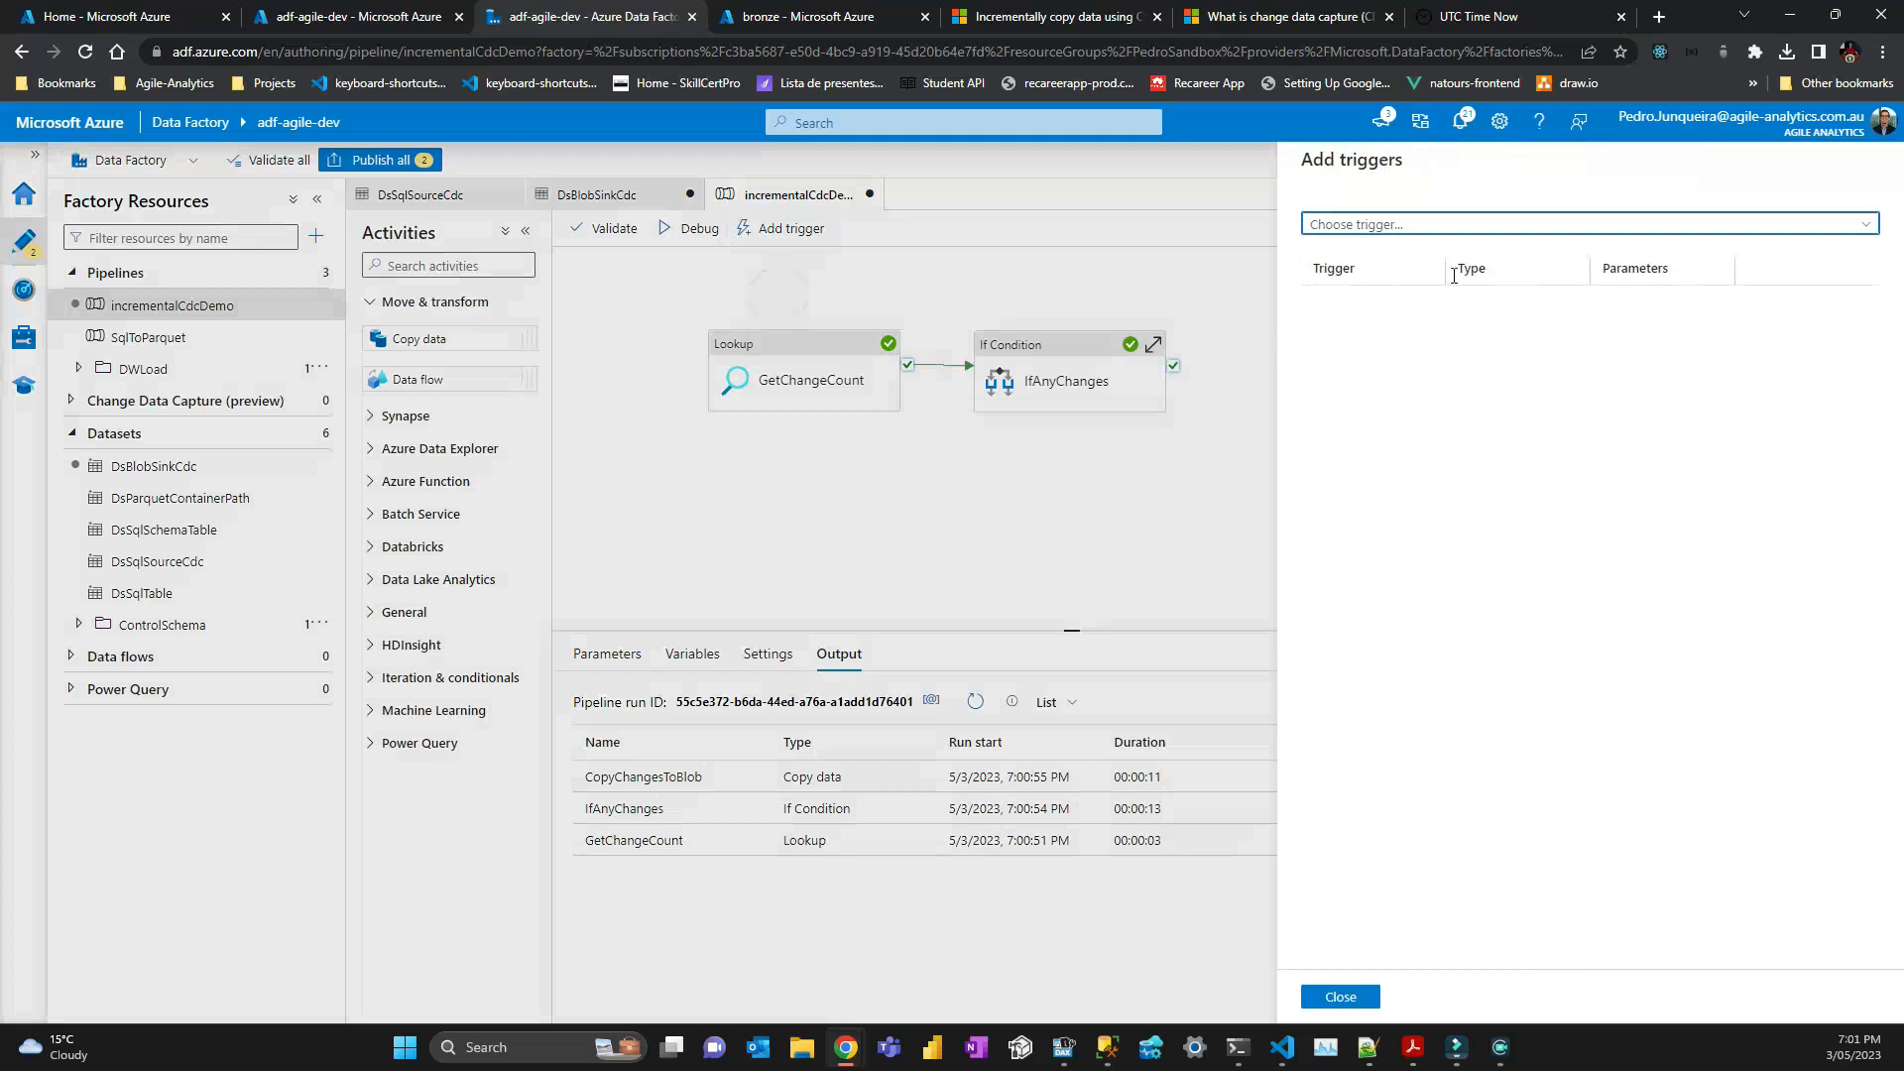
click(1375, 224)
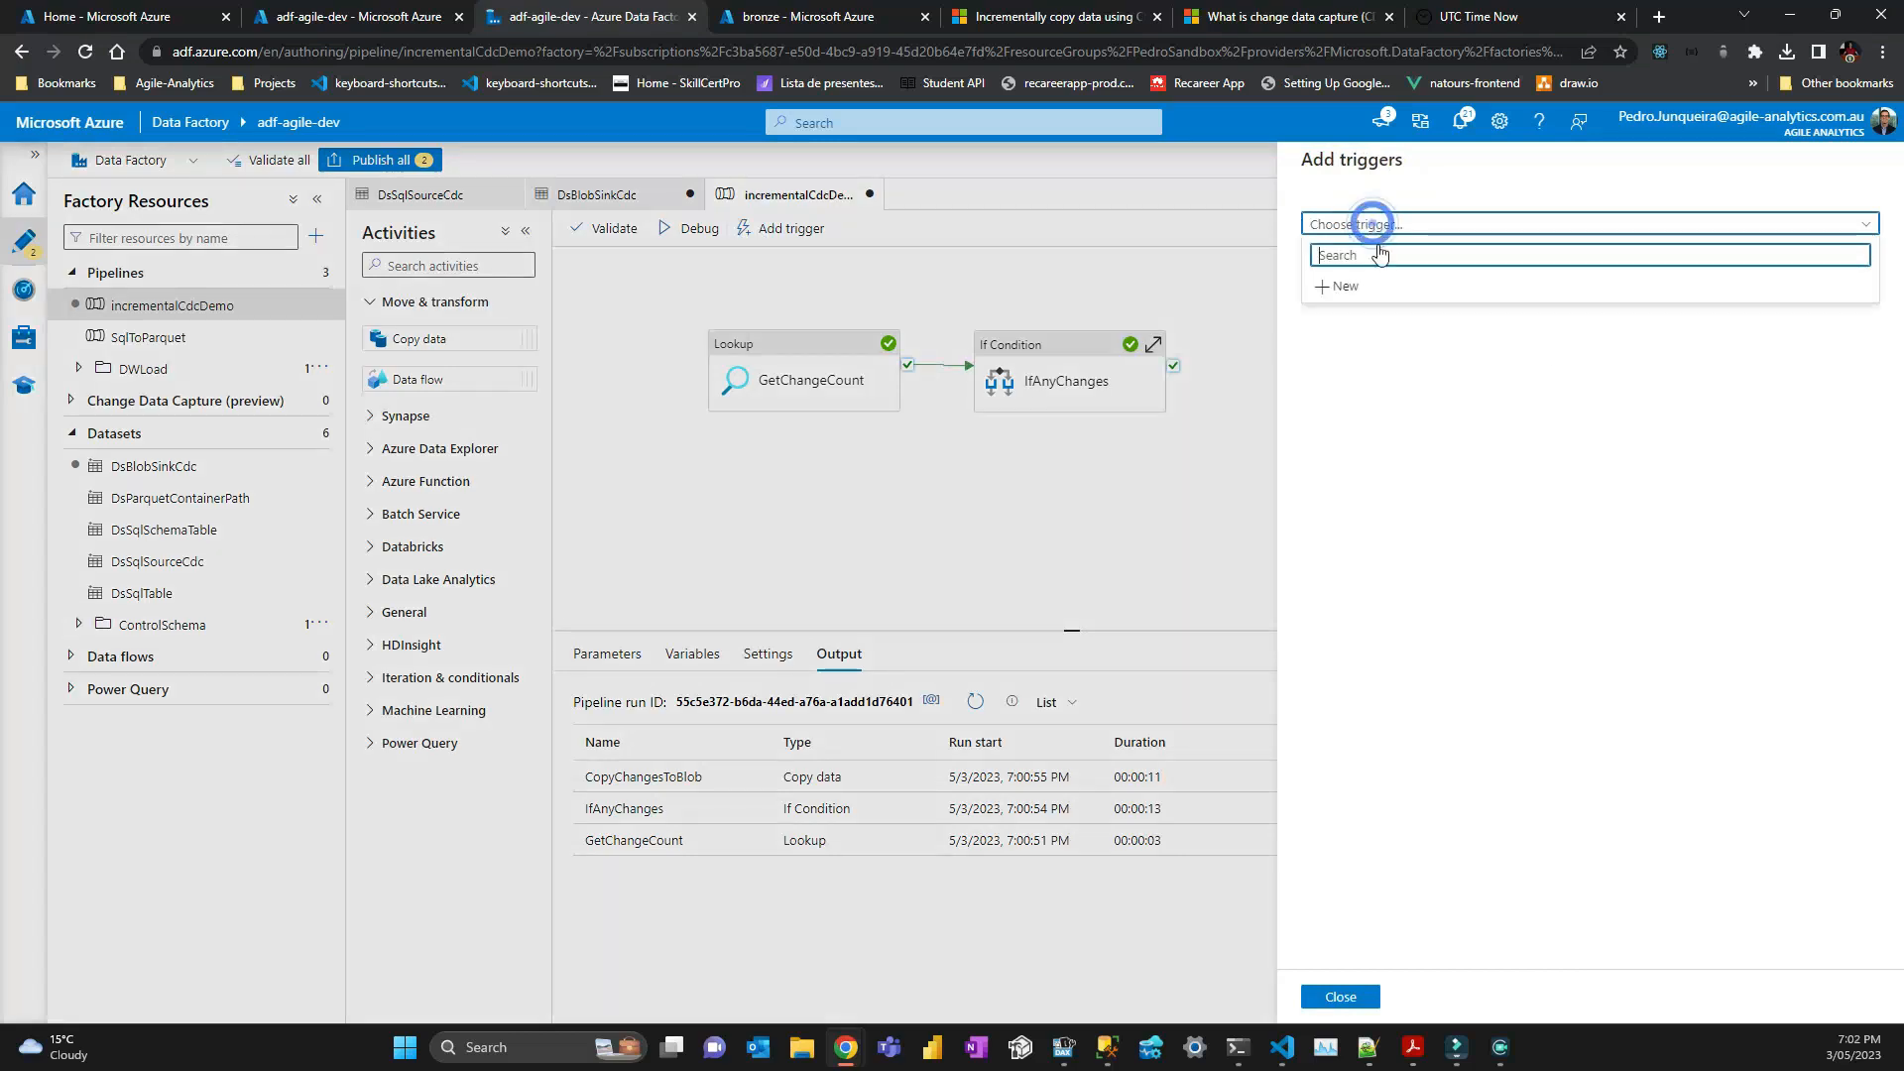
click(1387, 286)
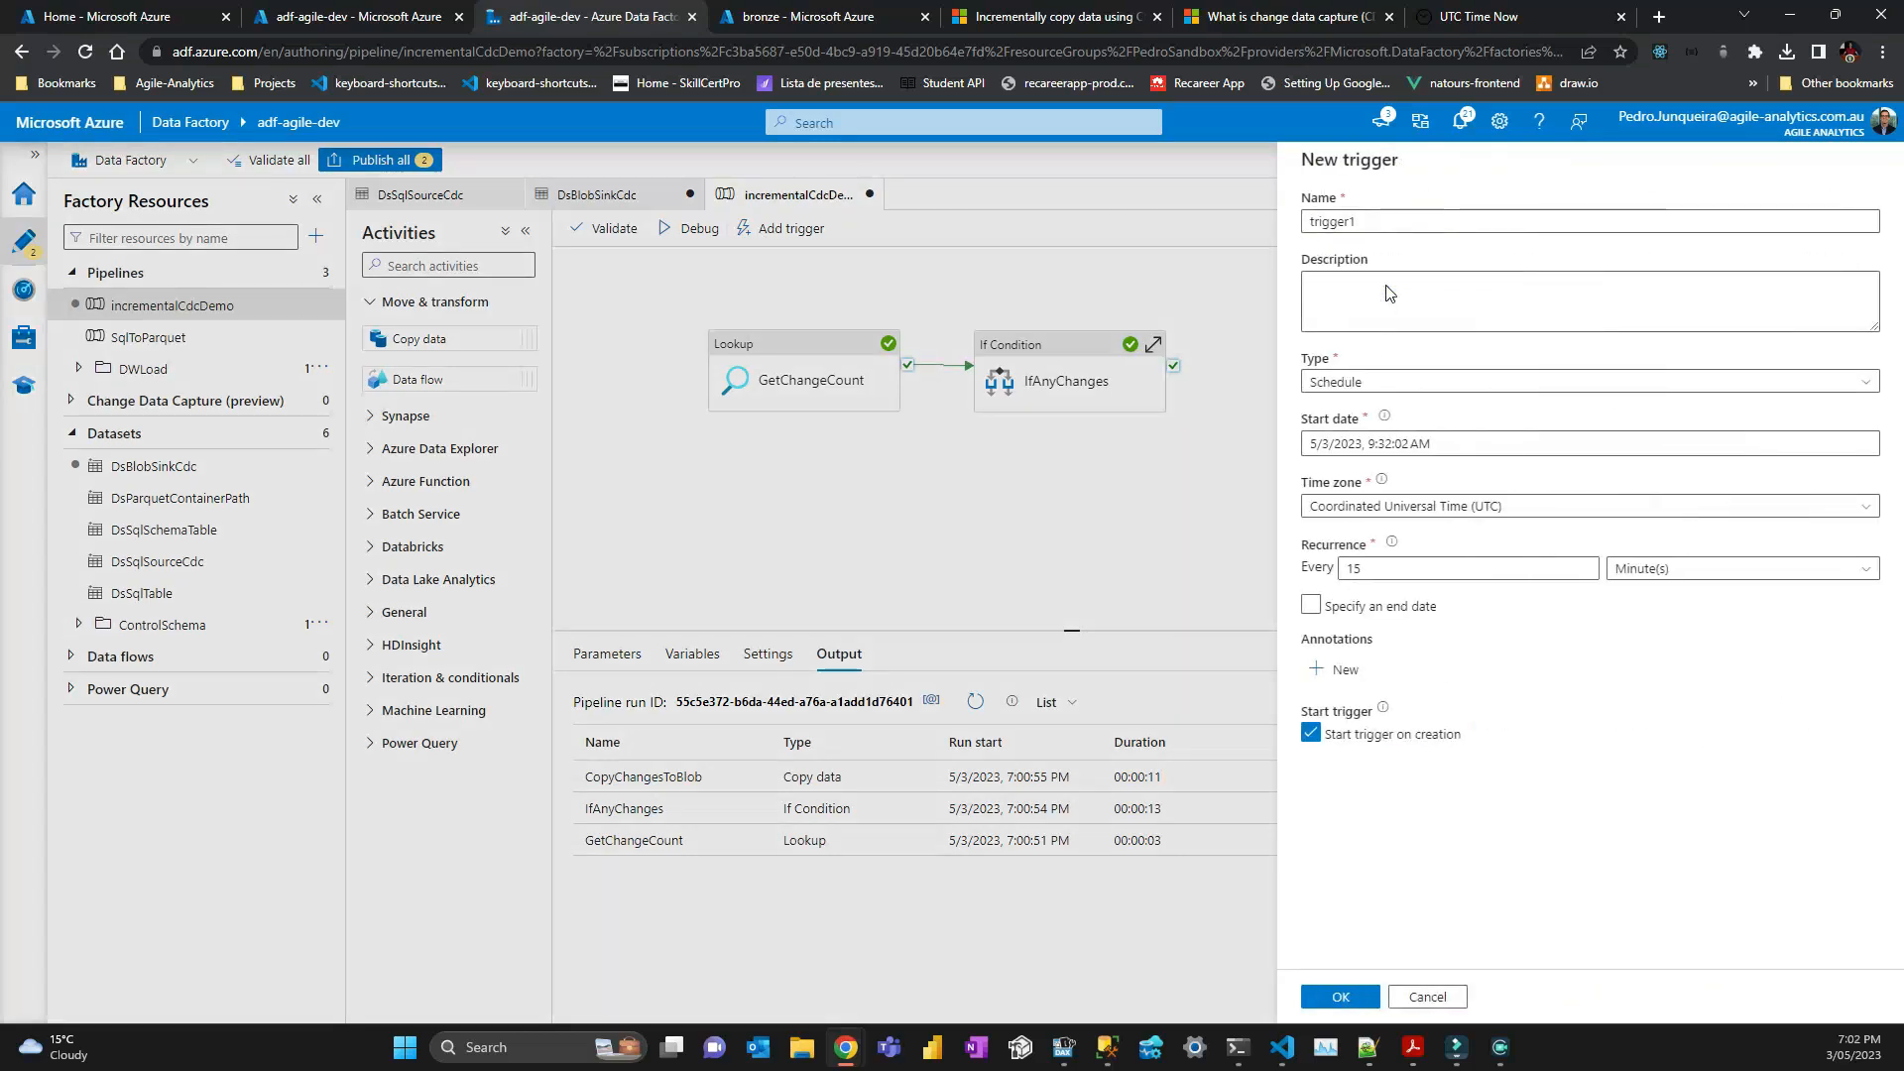
Name the new trigger CdcTrigger and set its type to Tumbling window.
double_click(1380, 214)
text(CdcTrigger)
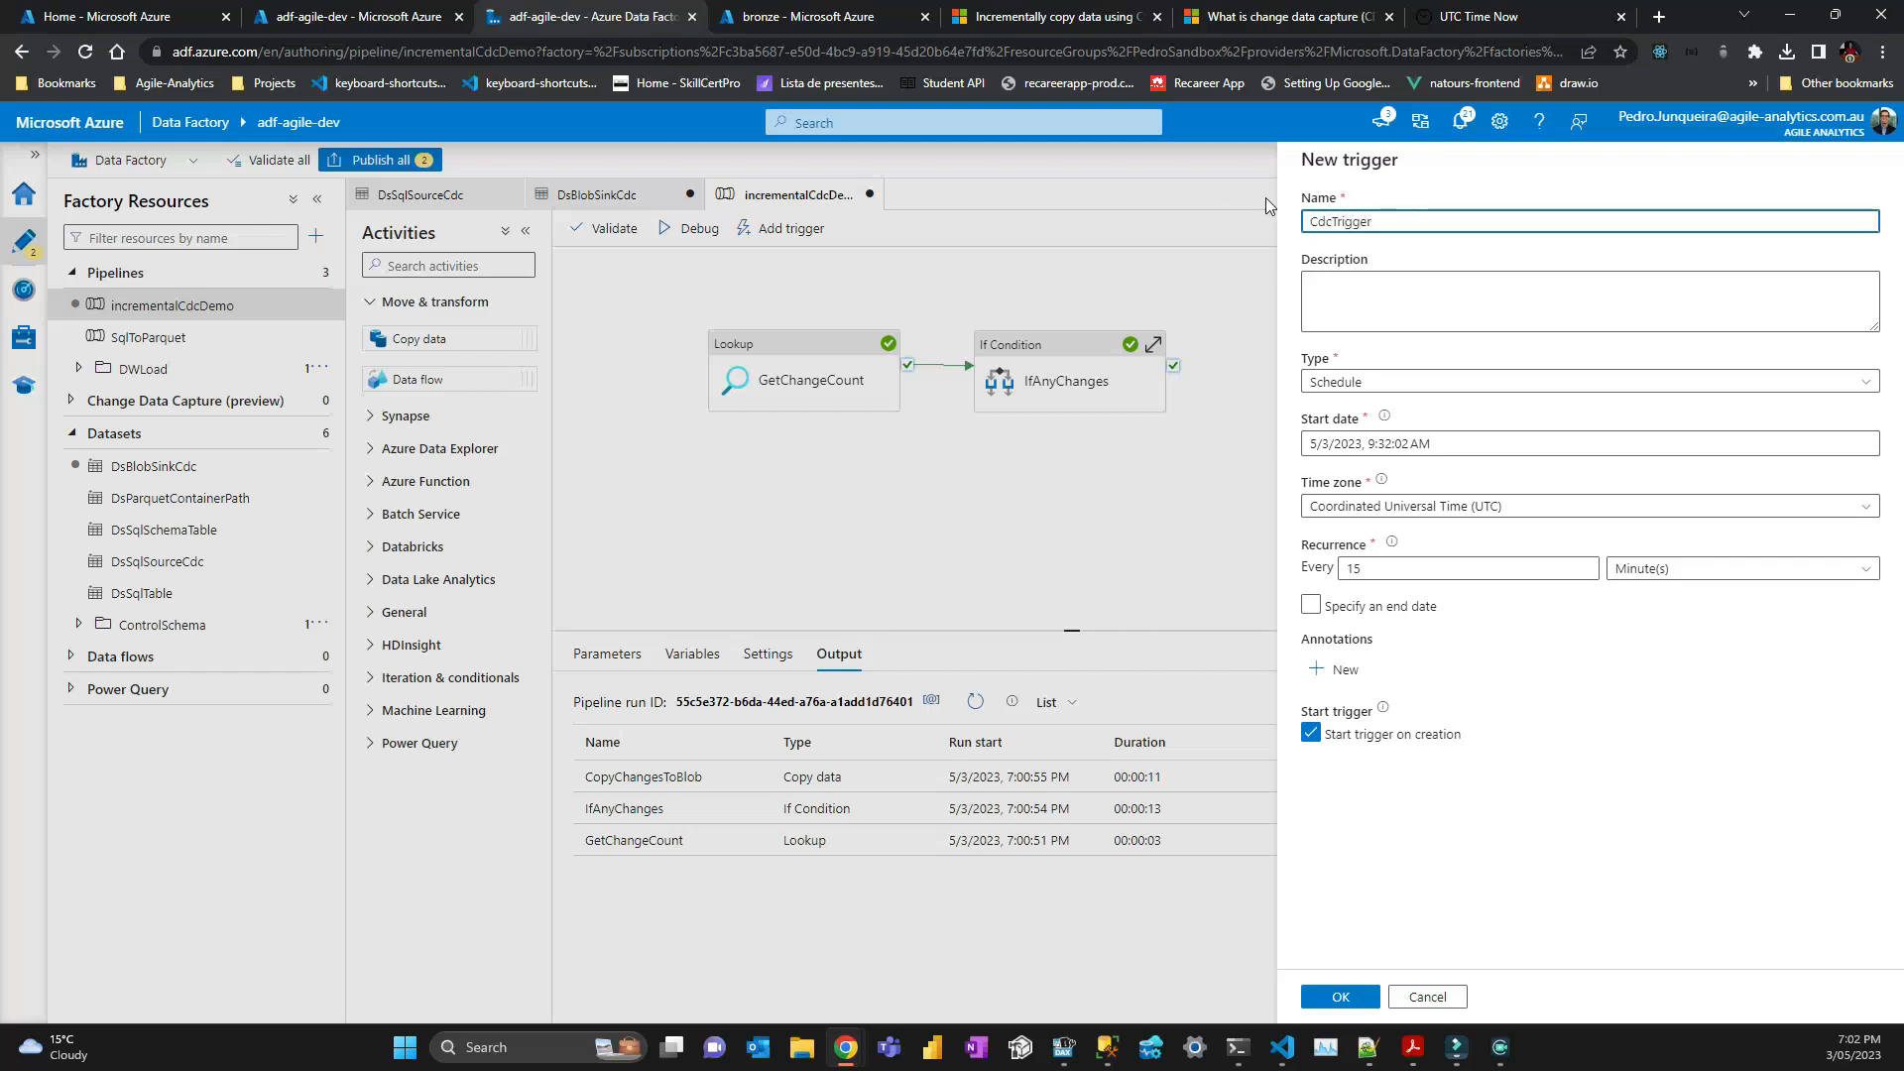
click(1468, 382)
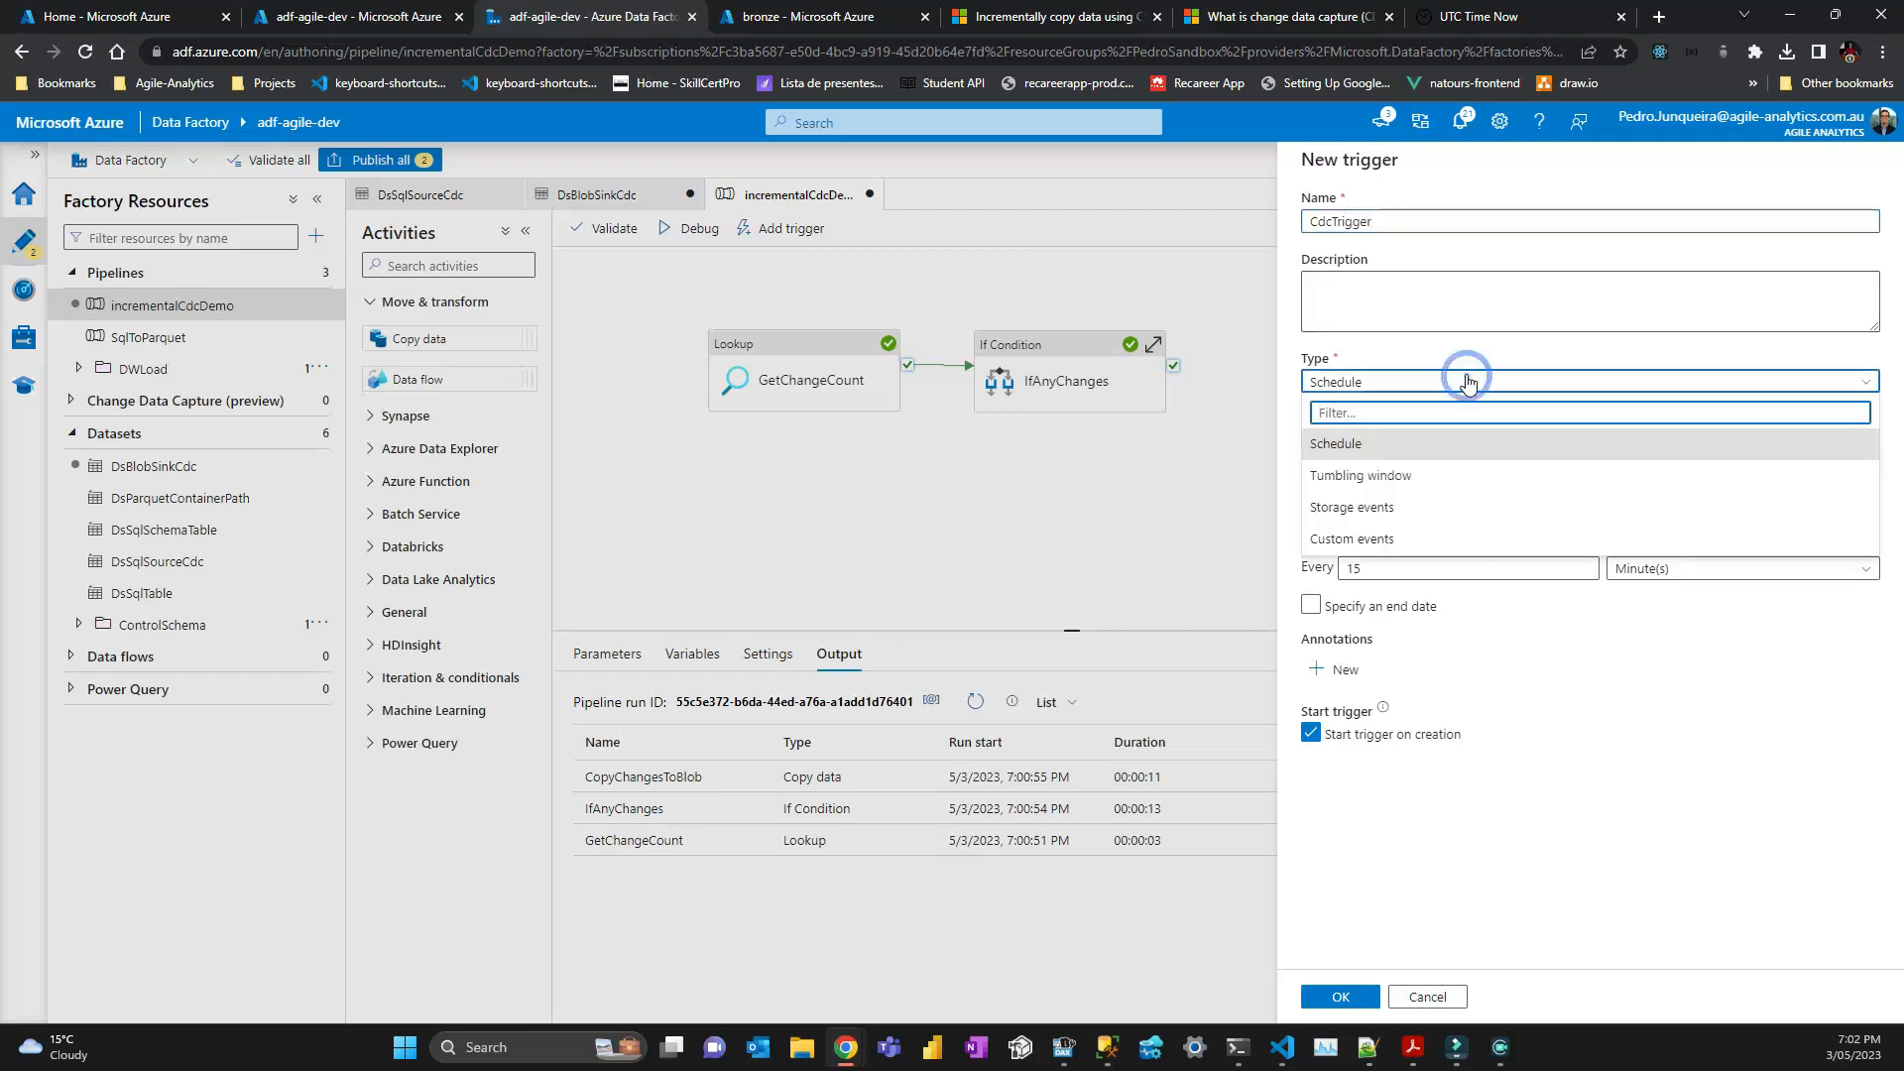
click(1443, 475)
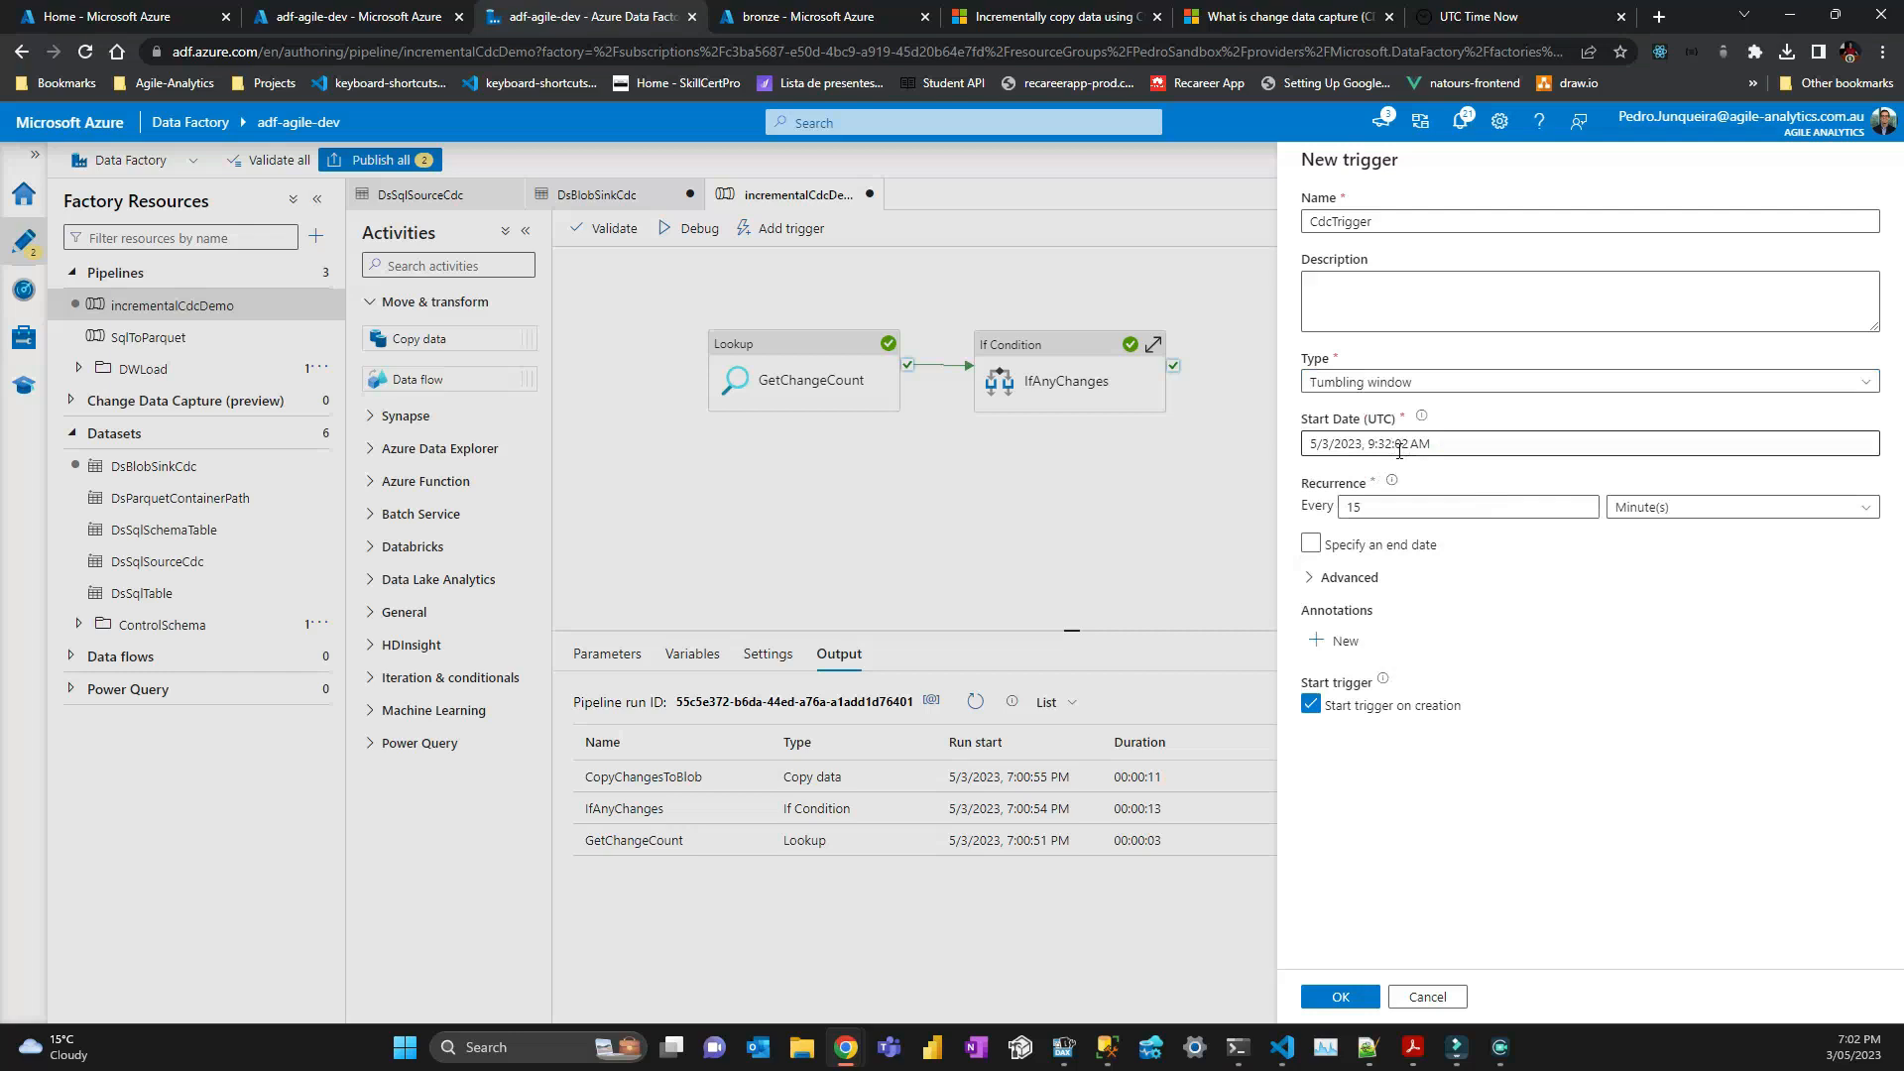
Reload the utctime.net page to check the current UTC time, and return to the new trigger's settings in Data Factory.
click(1478, 16)
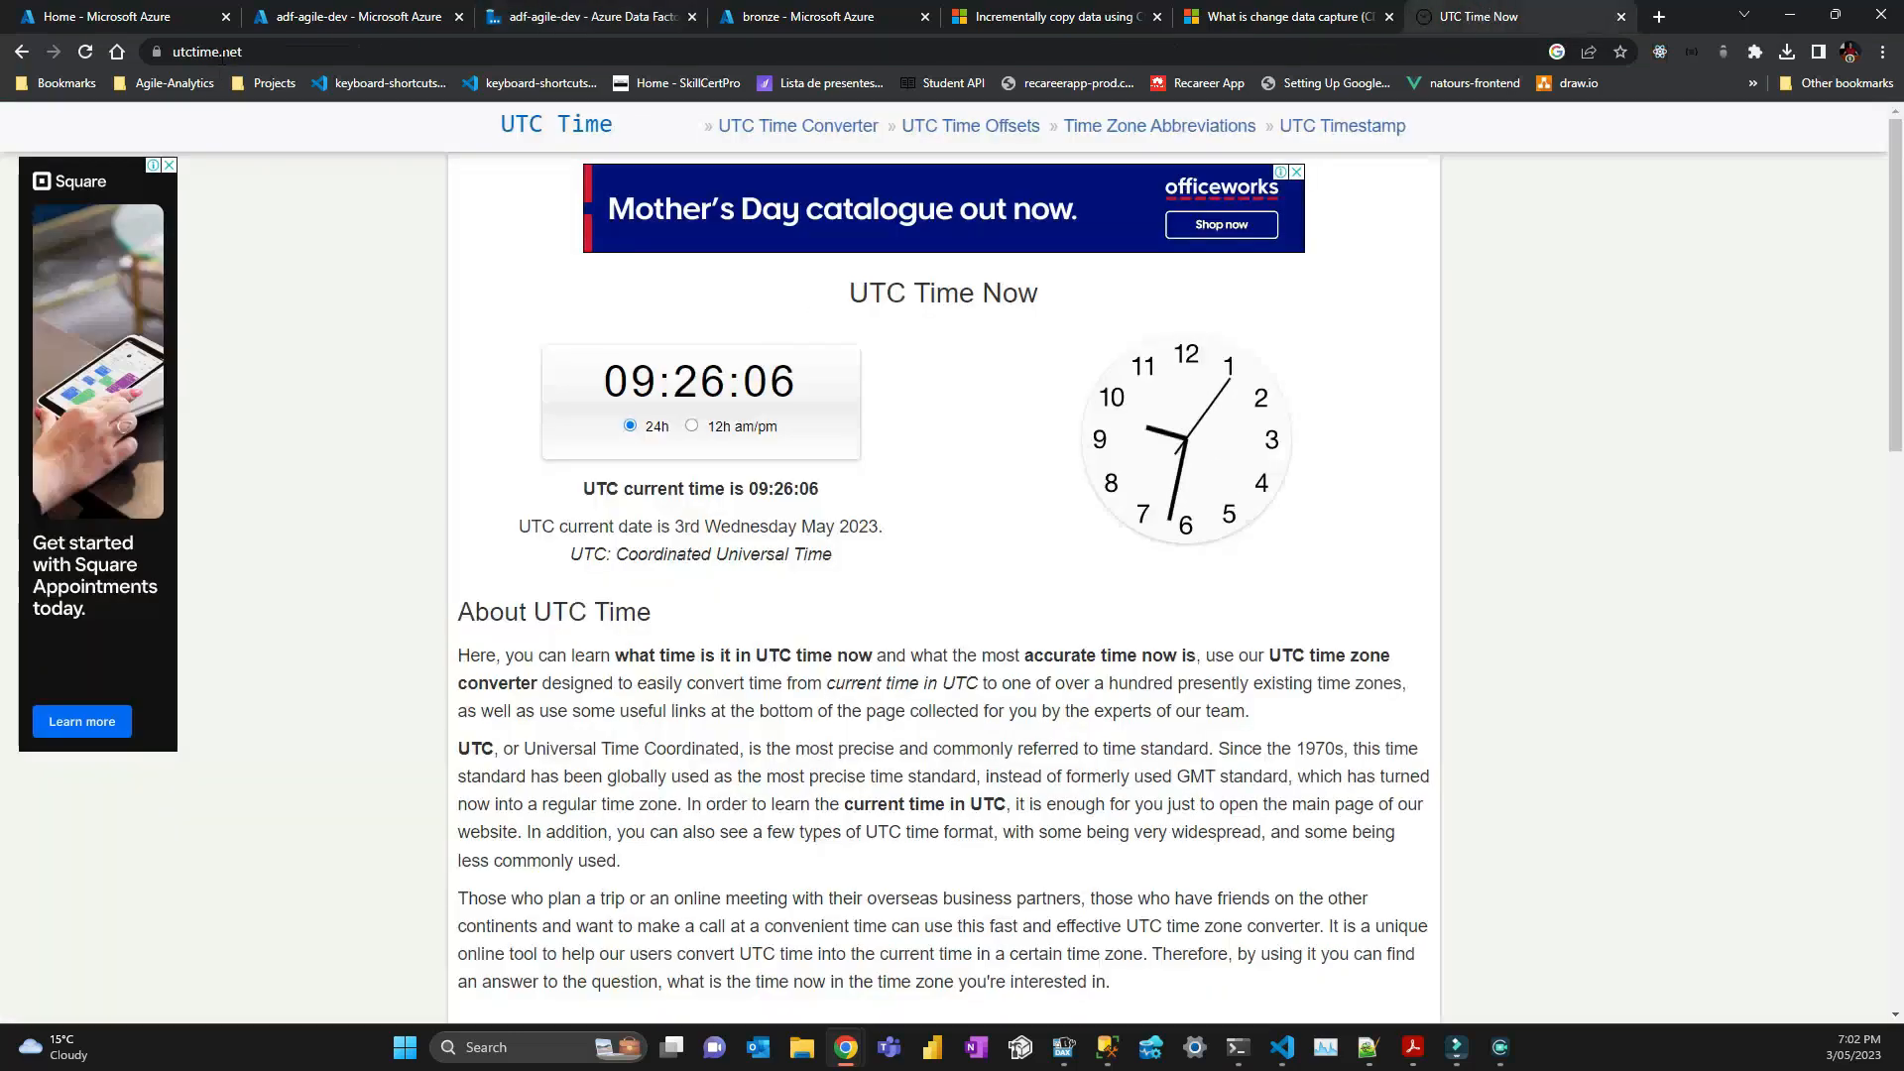
click(248, 51)
key(Return)
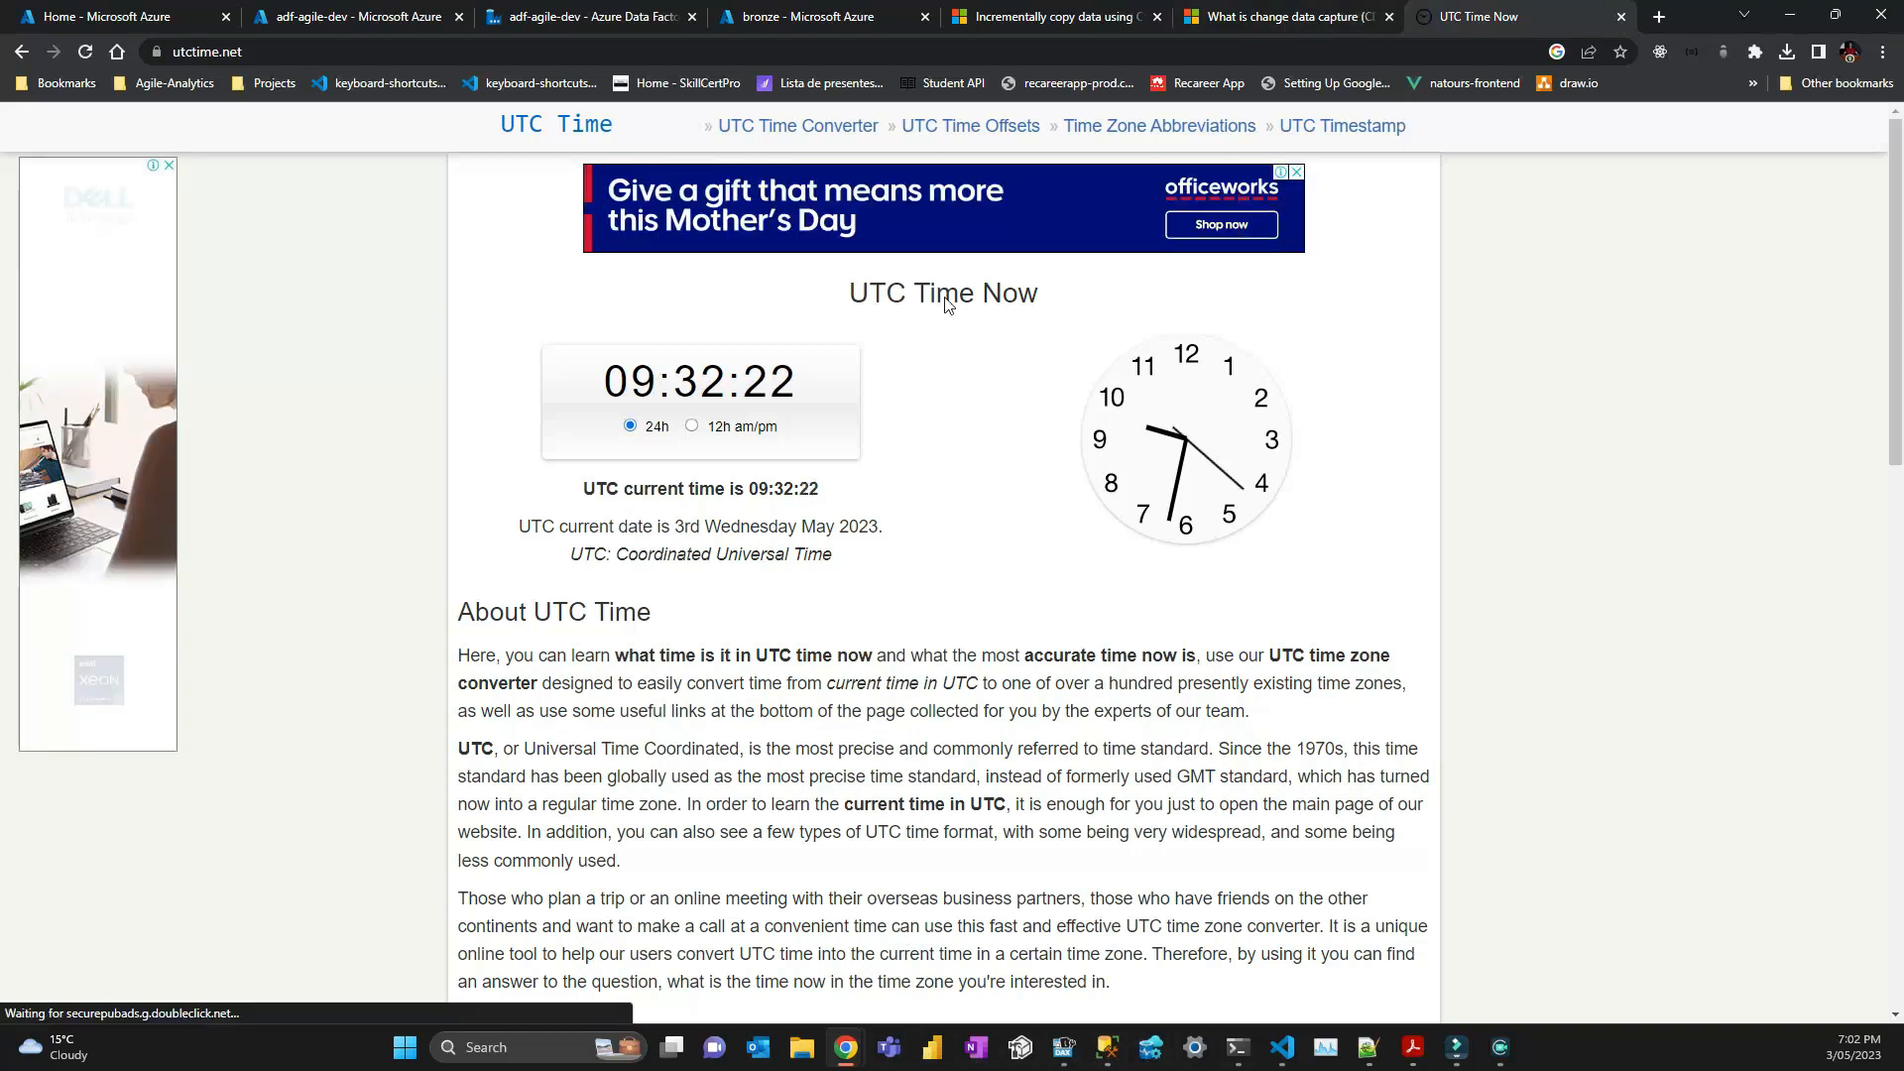
click(601, 19)
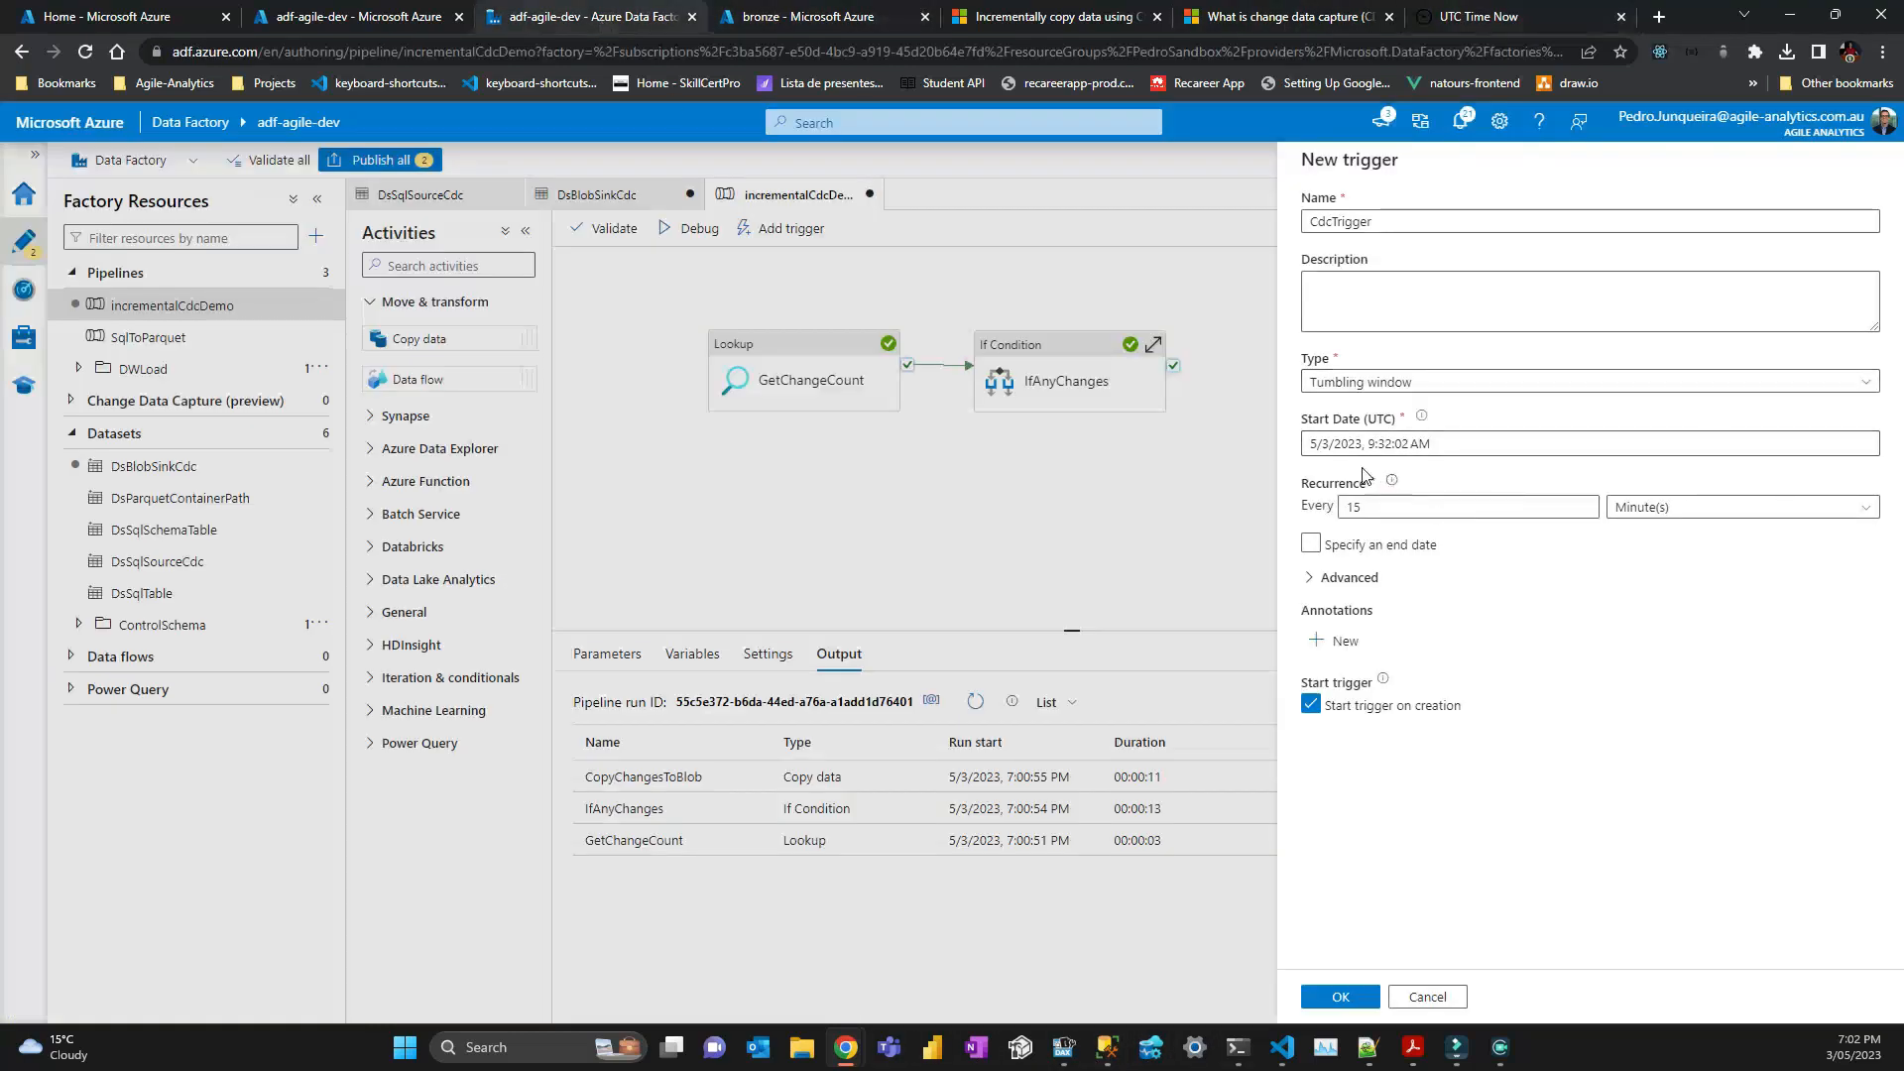
Set the trigger's recurrence to every 5 minutes and continue to the trigger run parameters.
double_click(1426, 506)
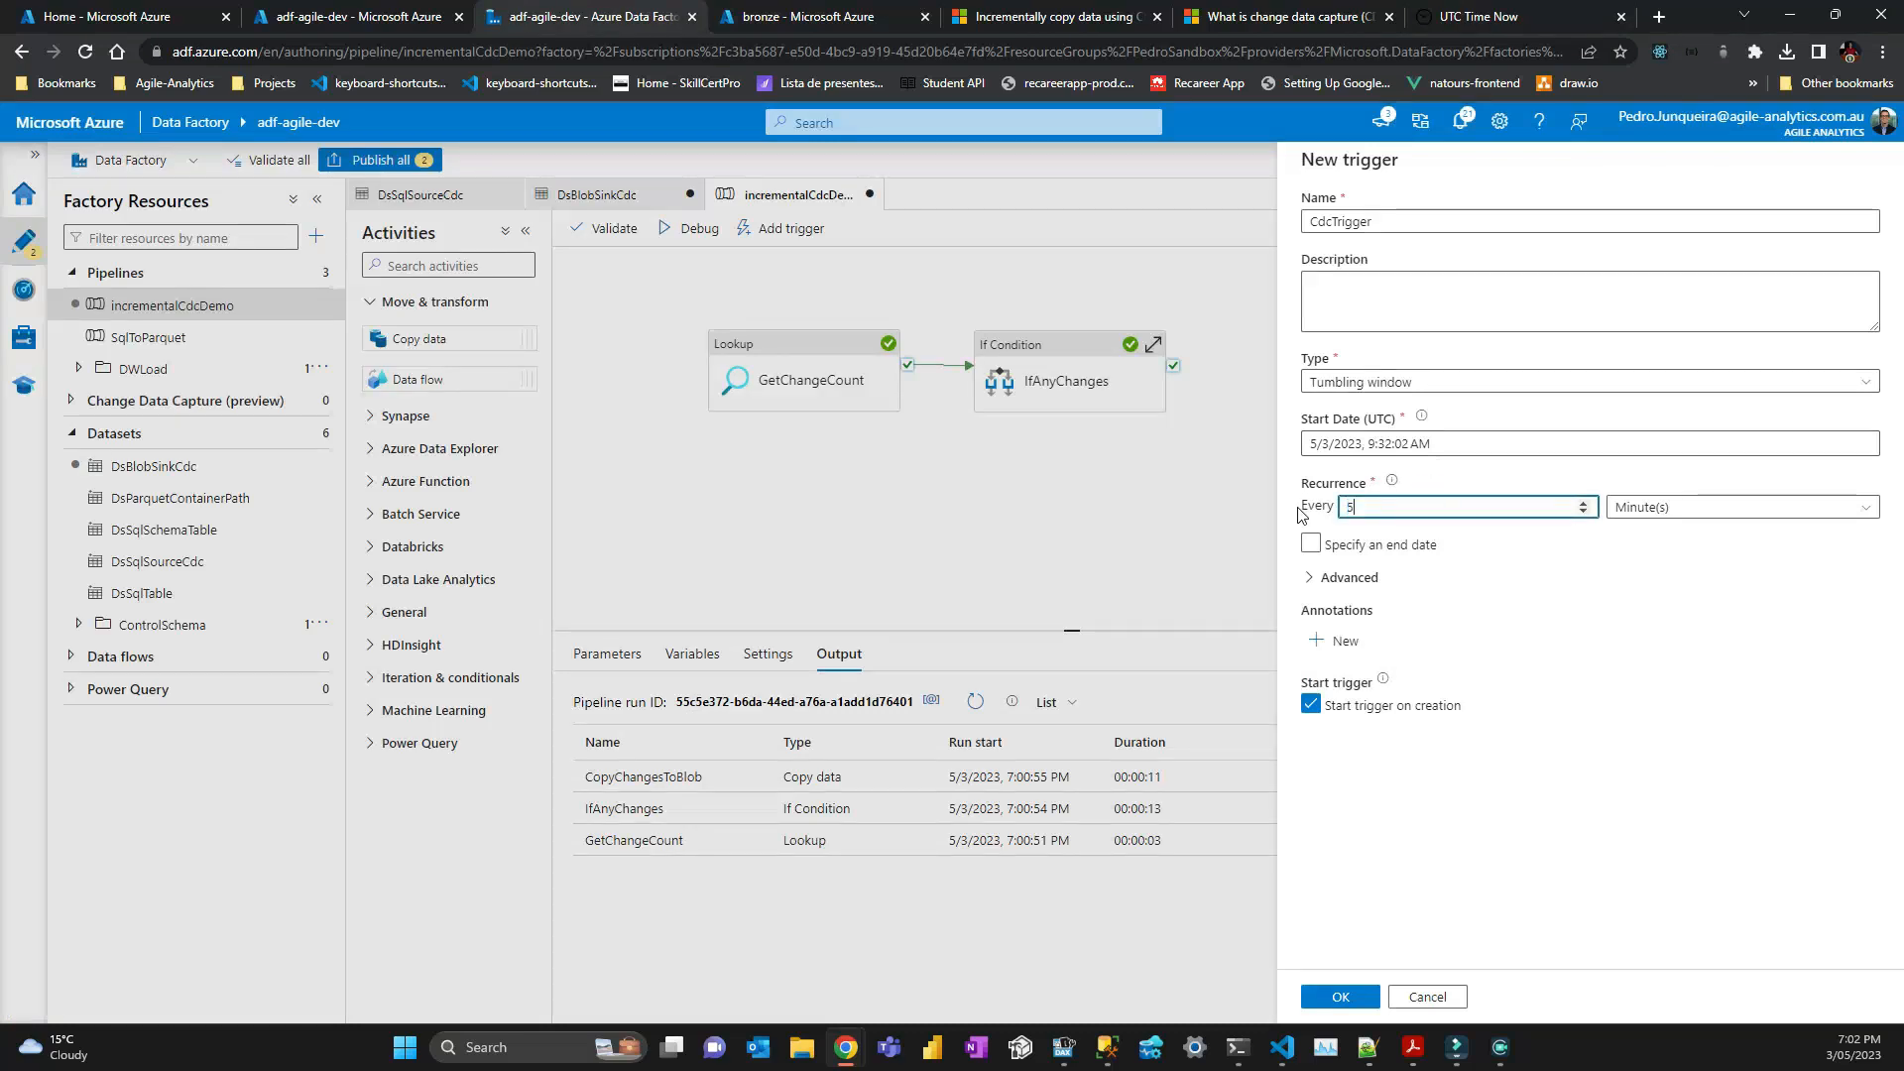
text(5)
key(BackSpace)
text(3)
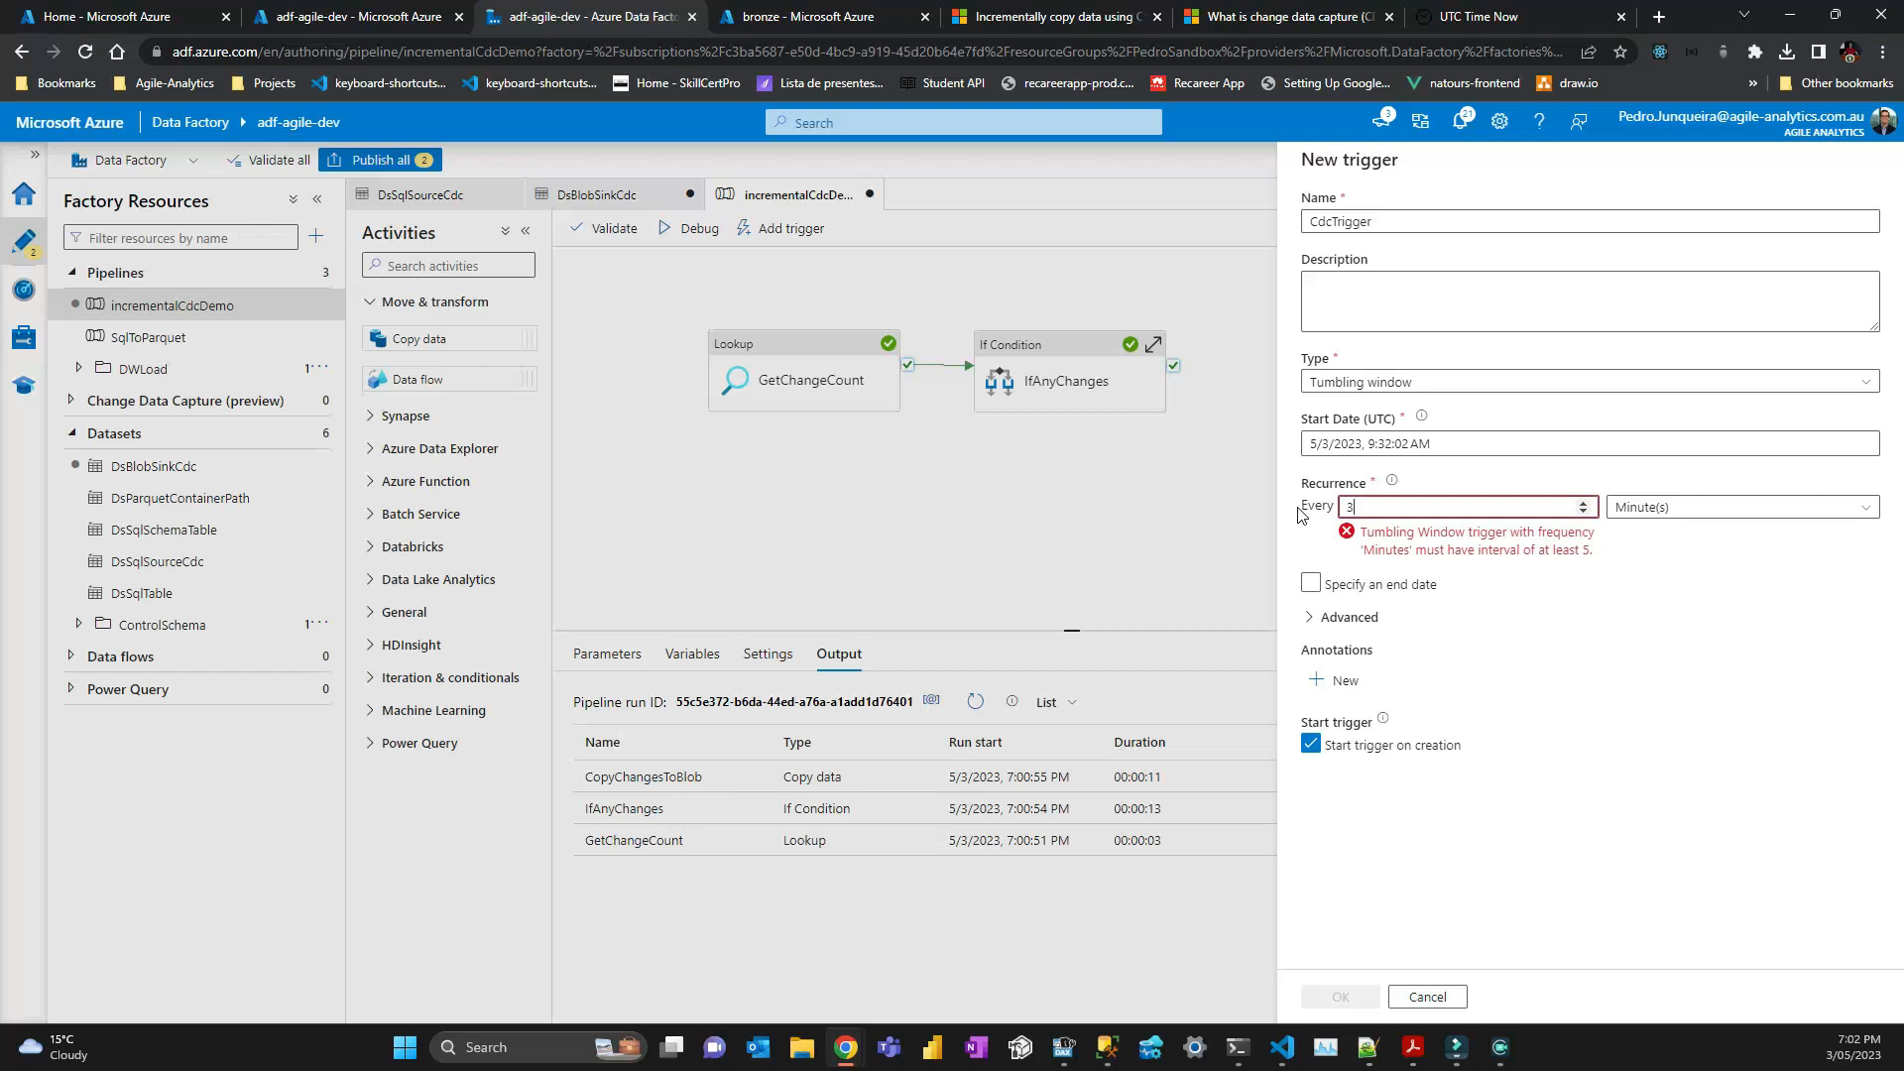
key(BackSpace)
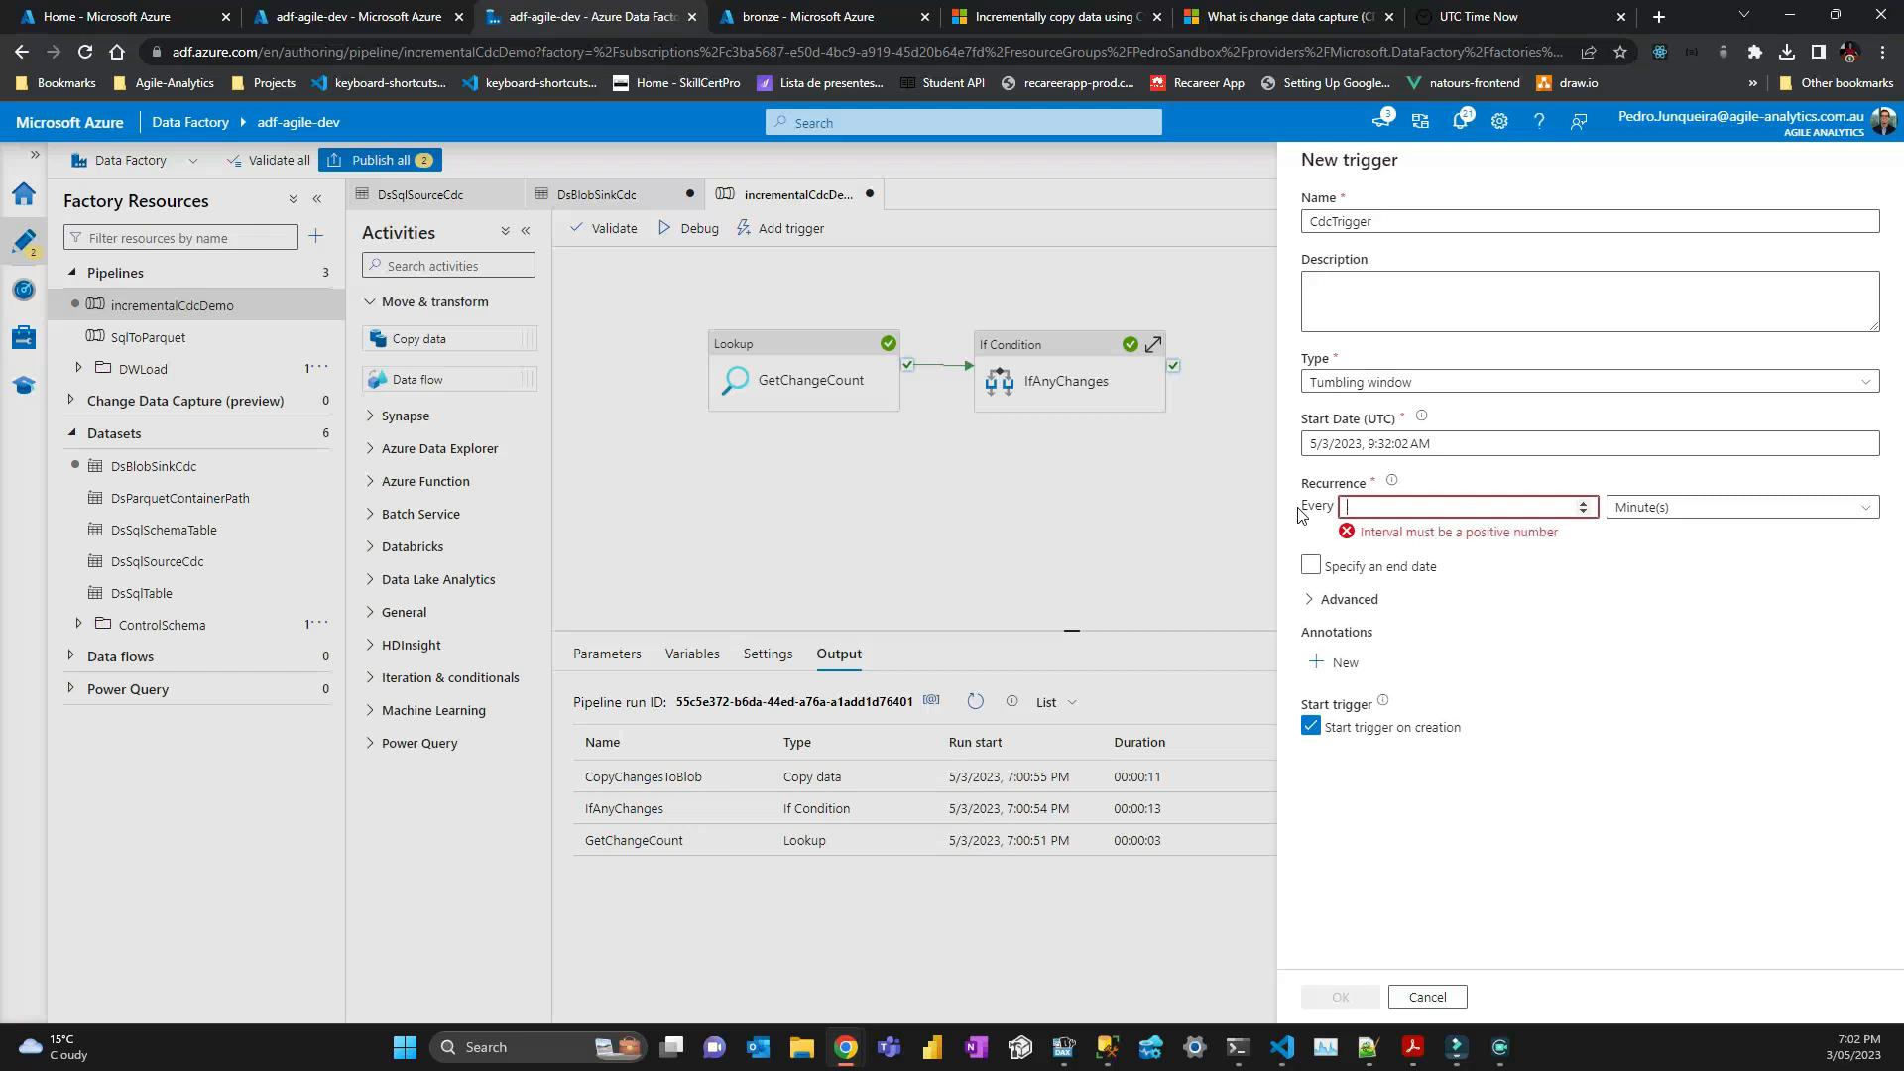
click(1743, 518)
click(1744, 518)
click(1706, 710)
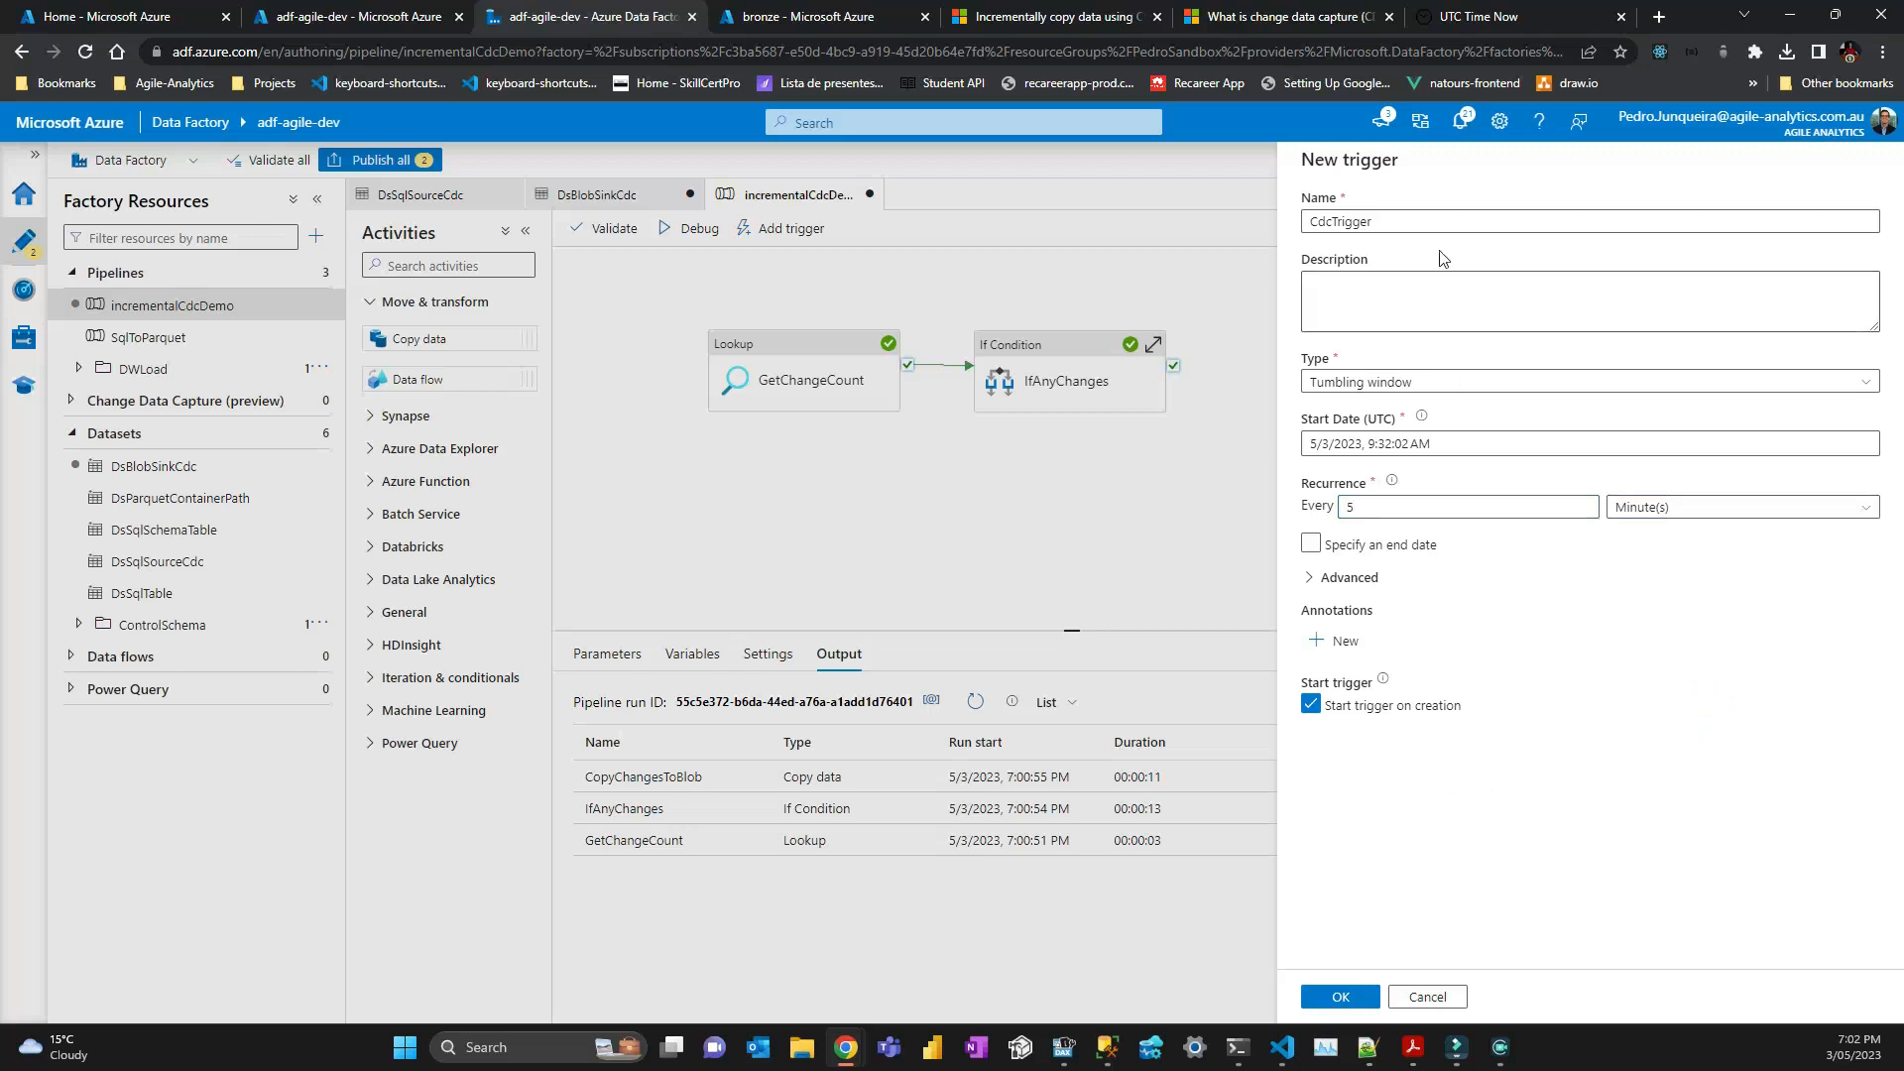
click(1347, 999)
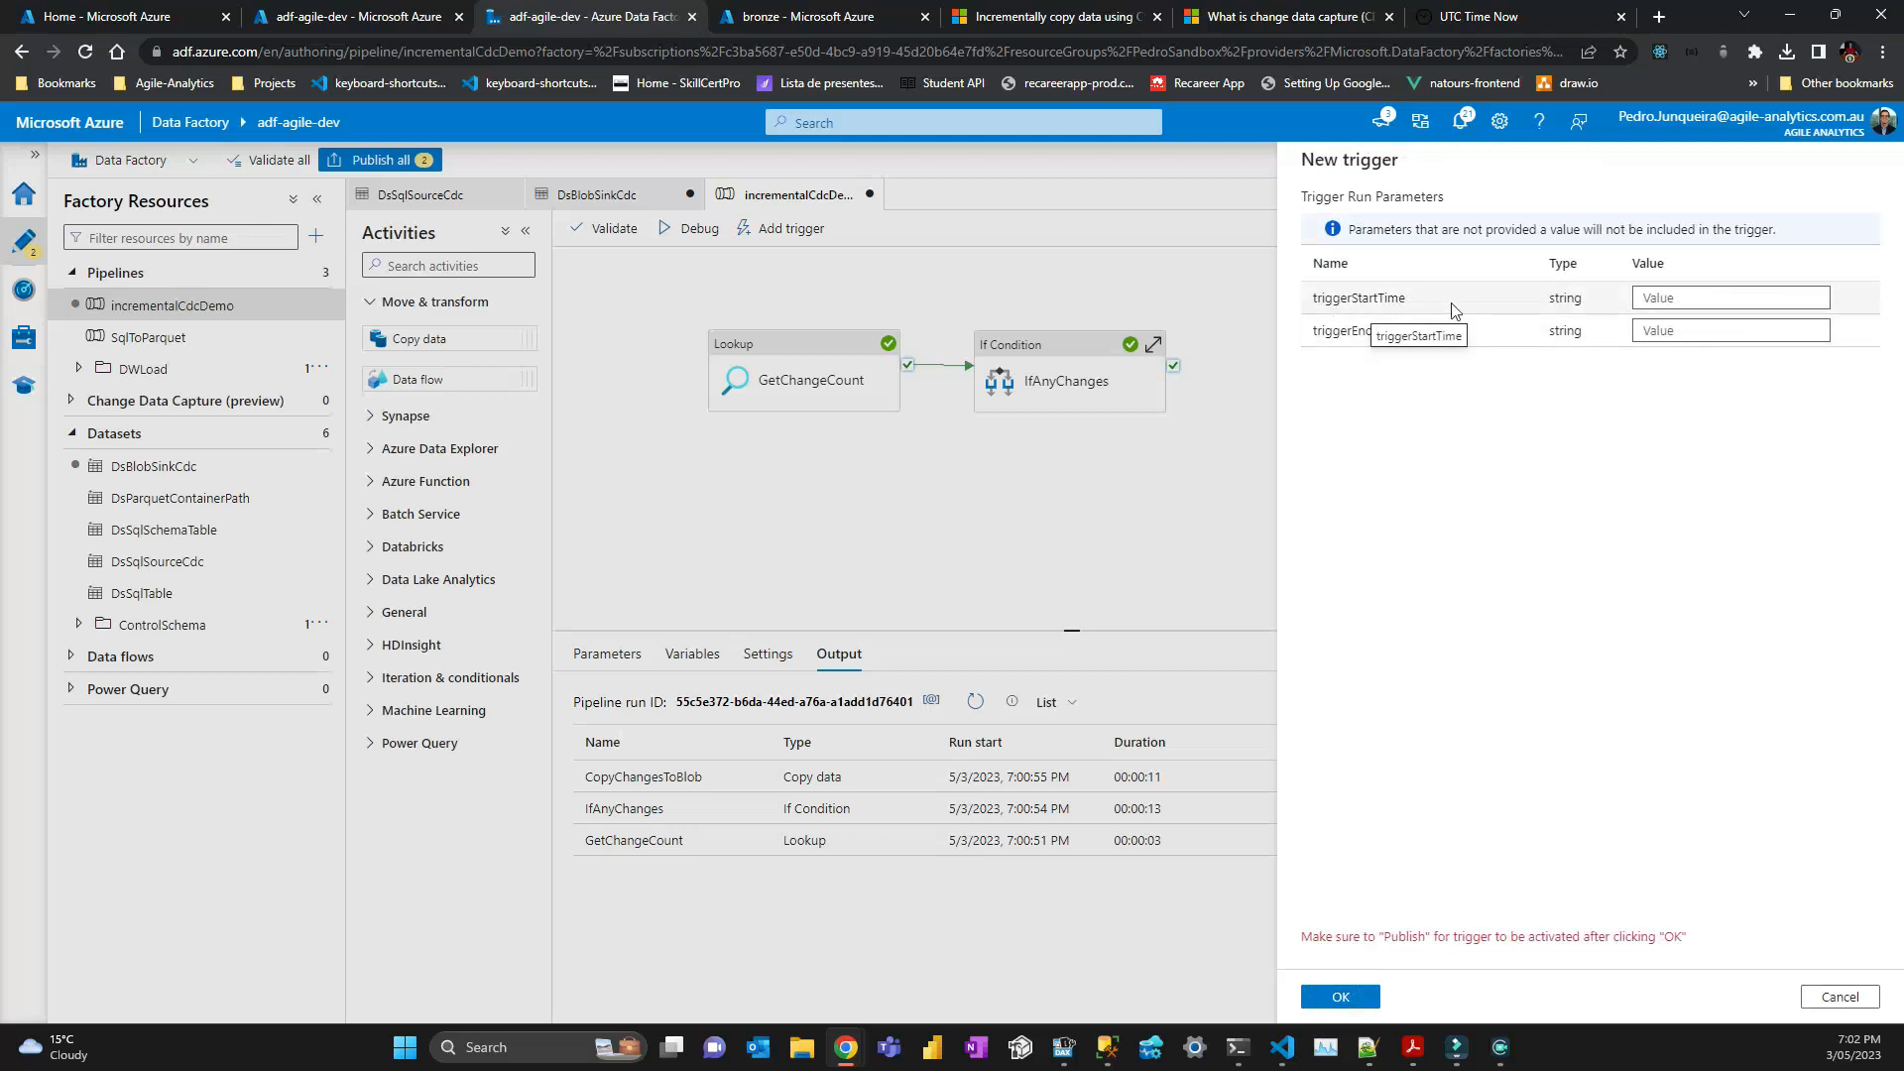
click(1686, 290)
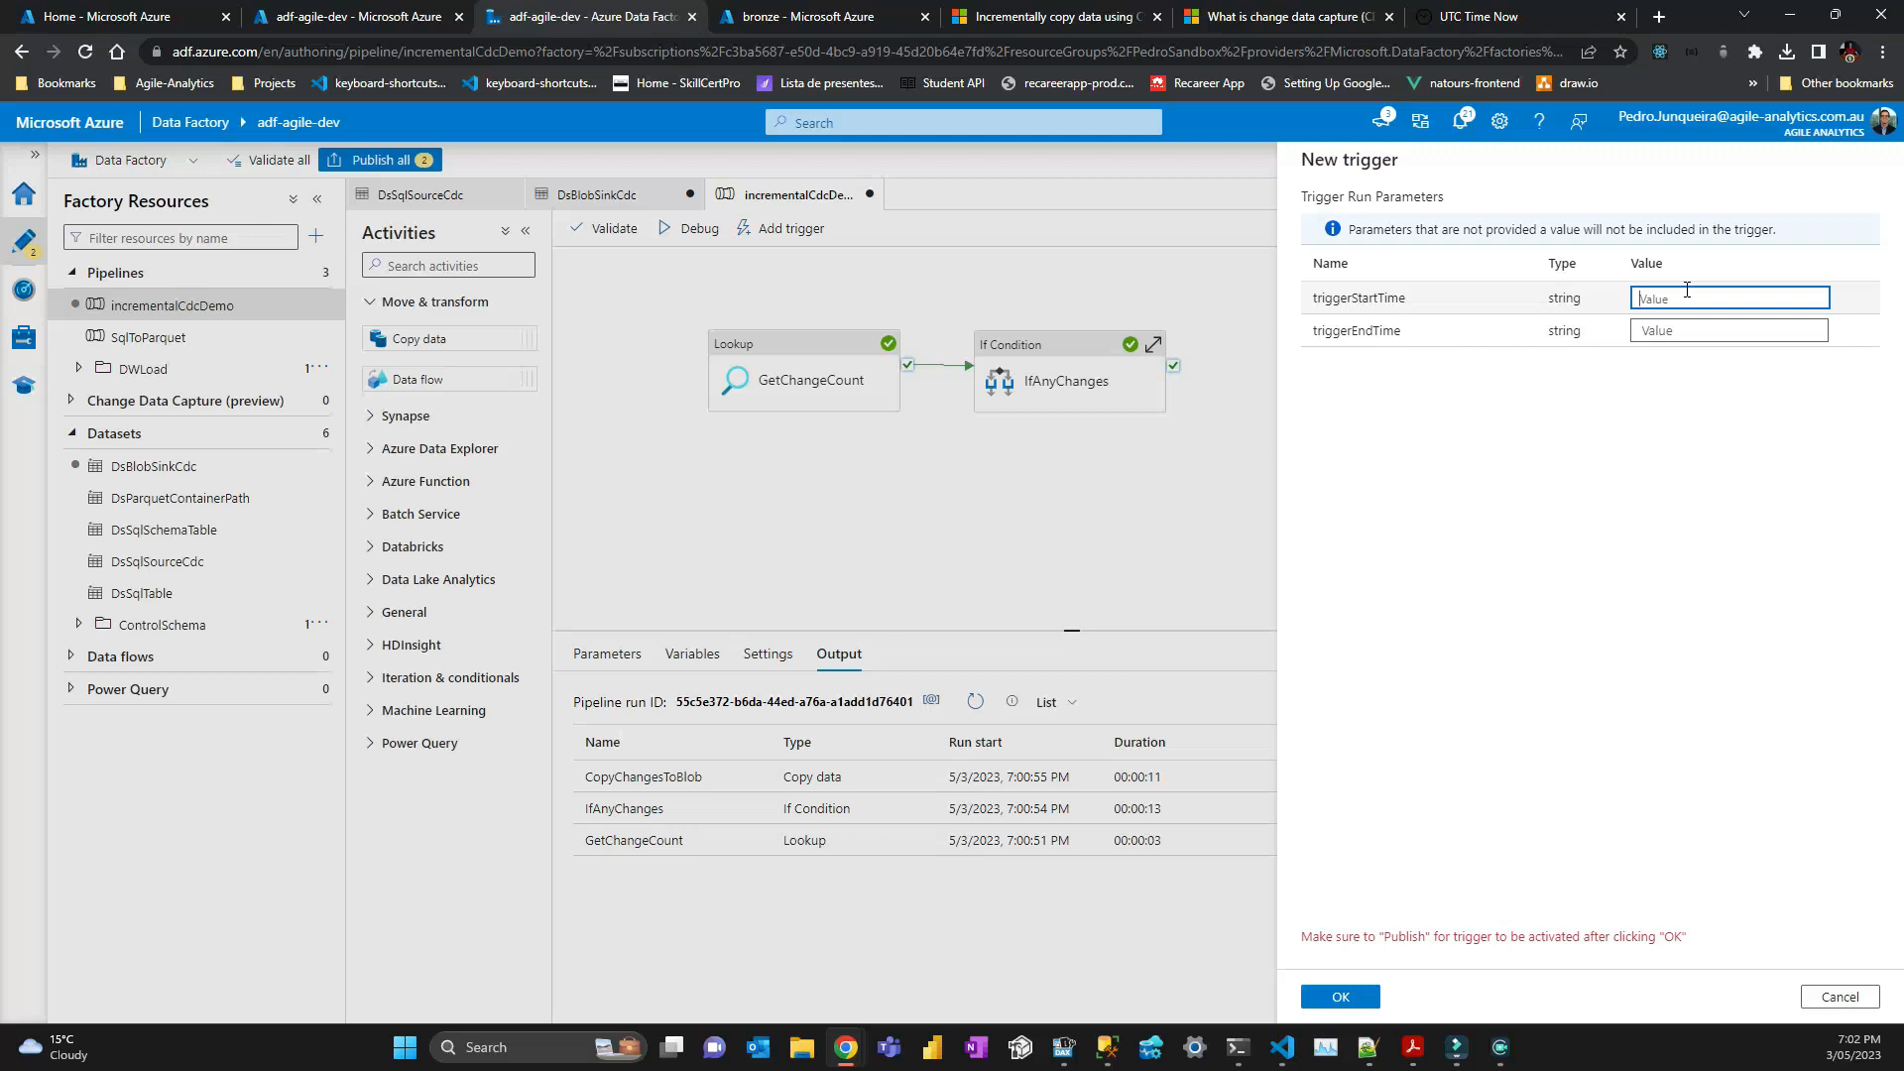
click(1744, 331)
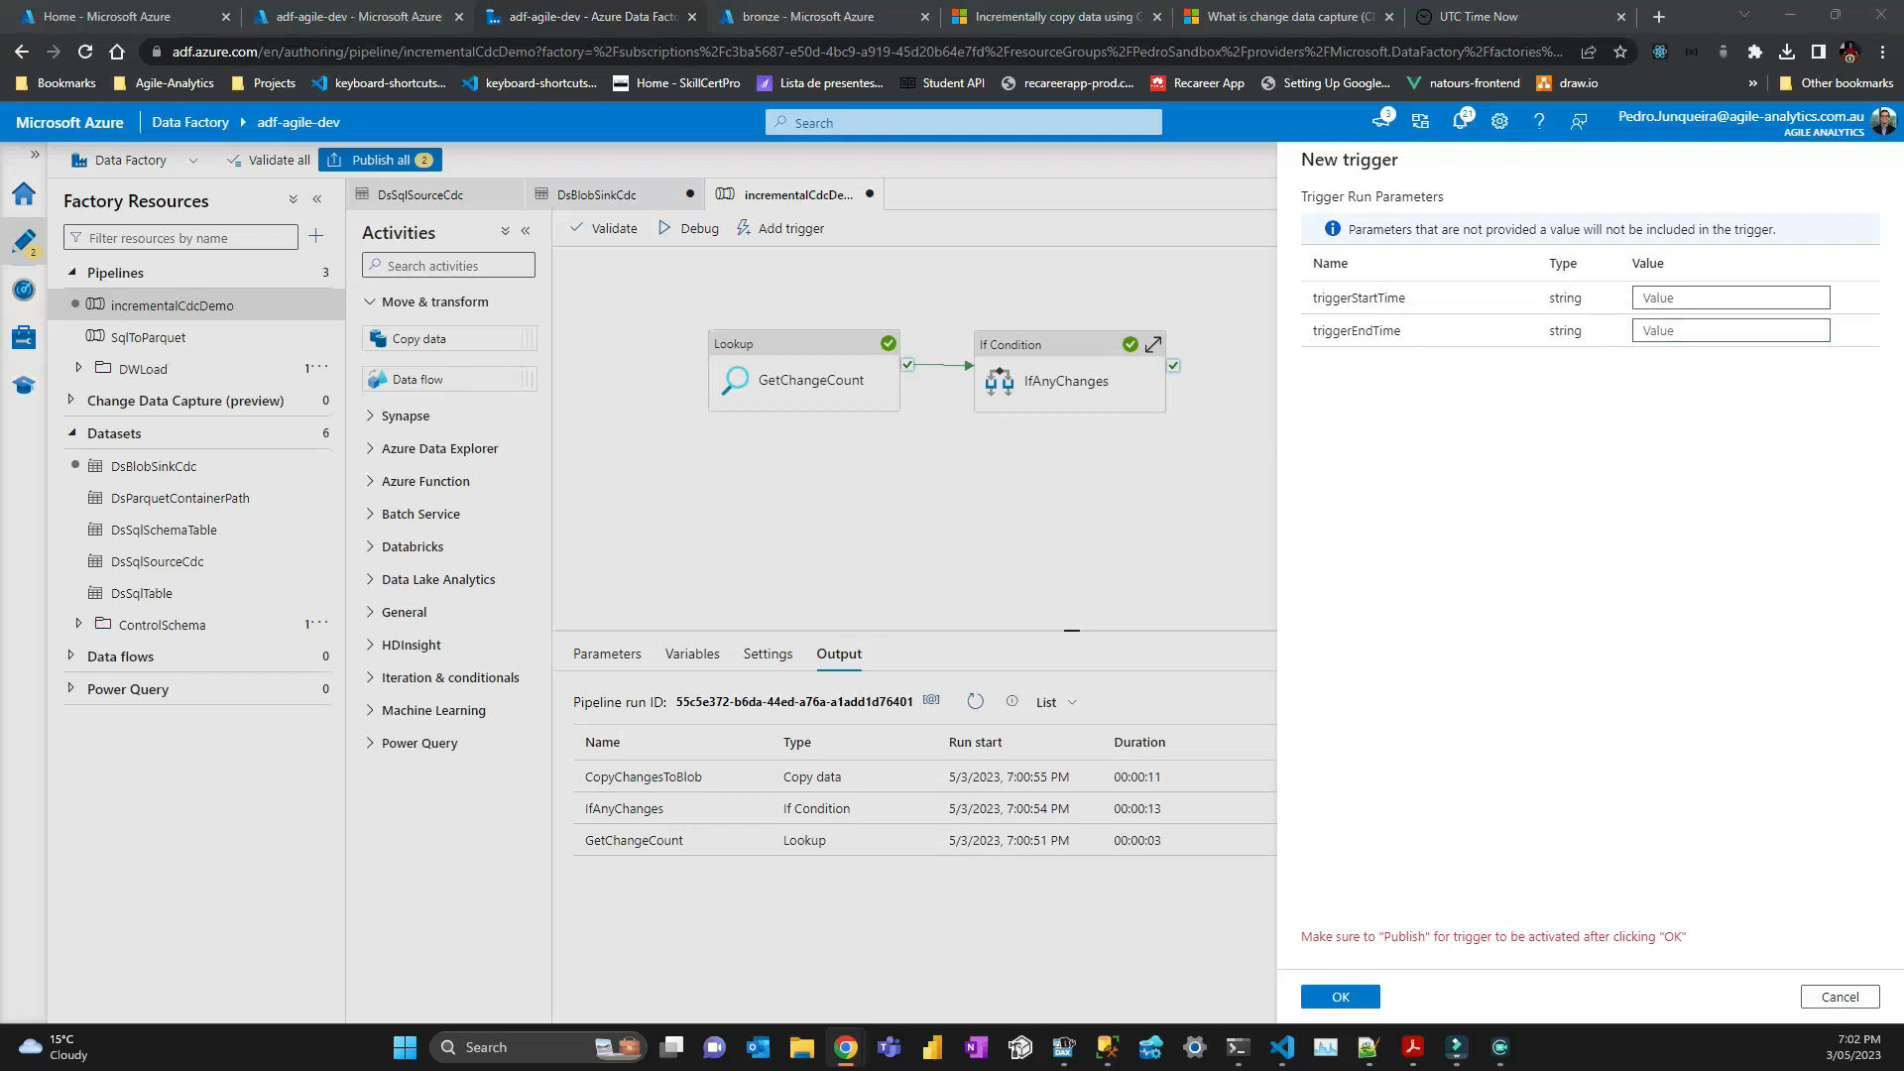
click(1722, 295)
key(ctrl+v)
click(1706, 347)
click(1711, 331)
key(ctrl+v)
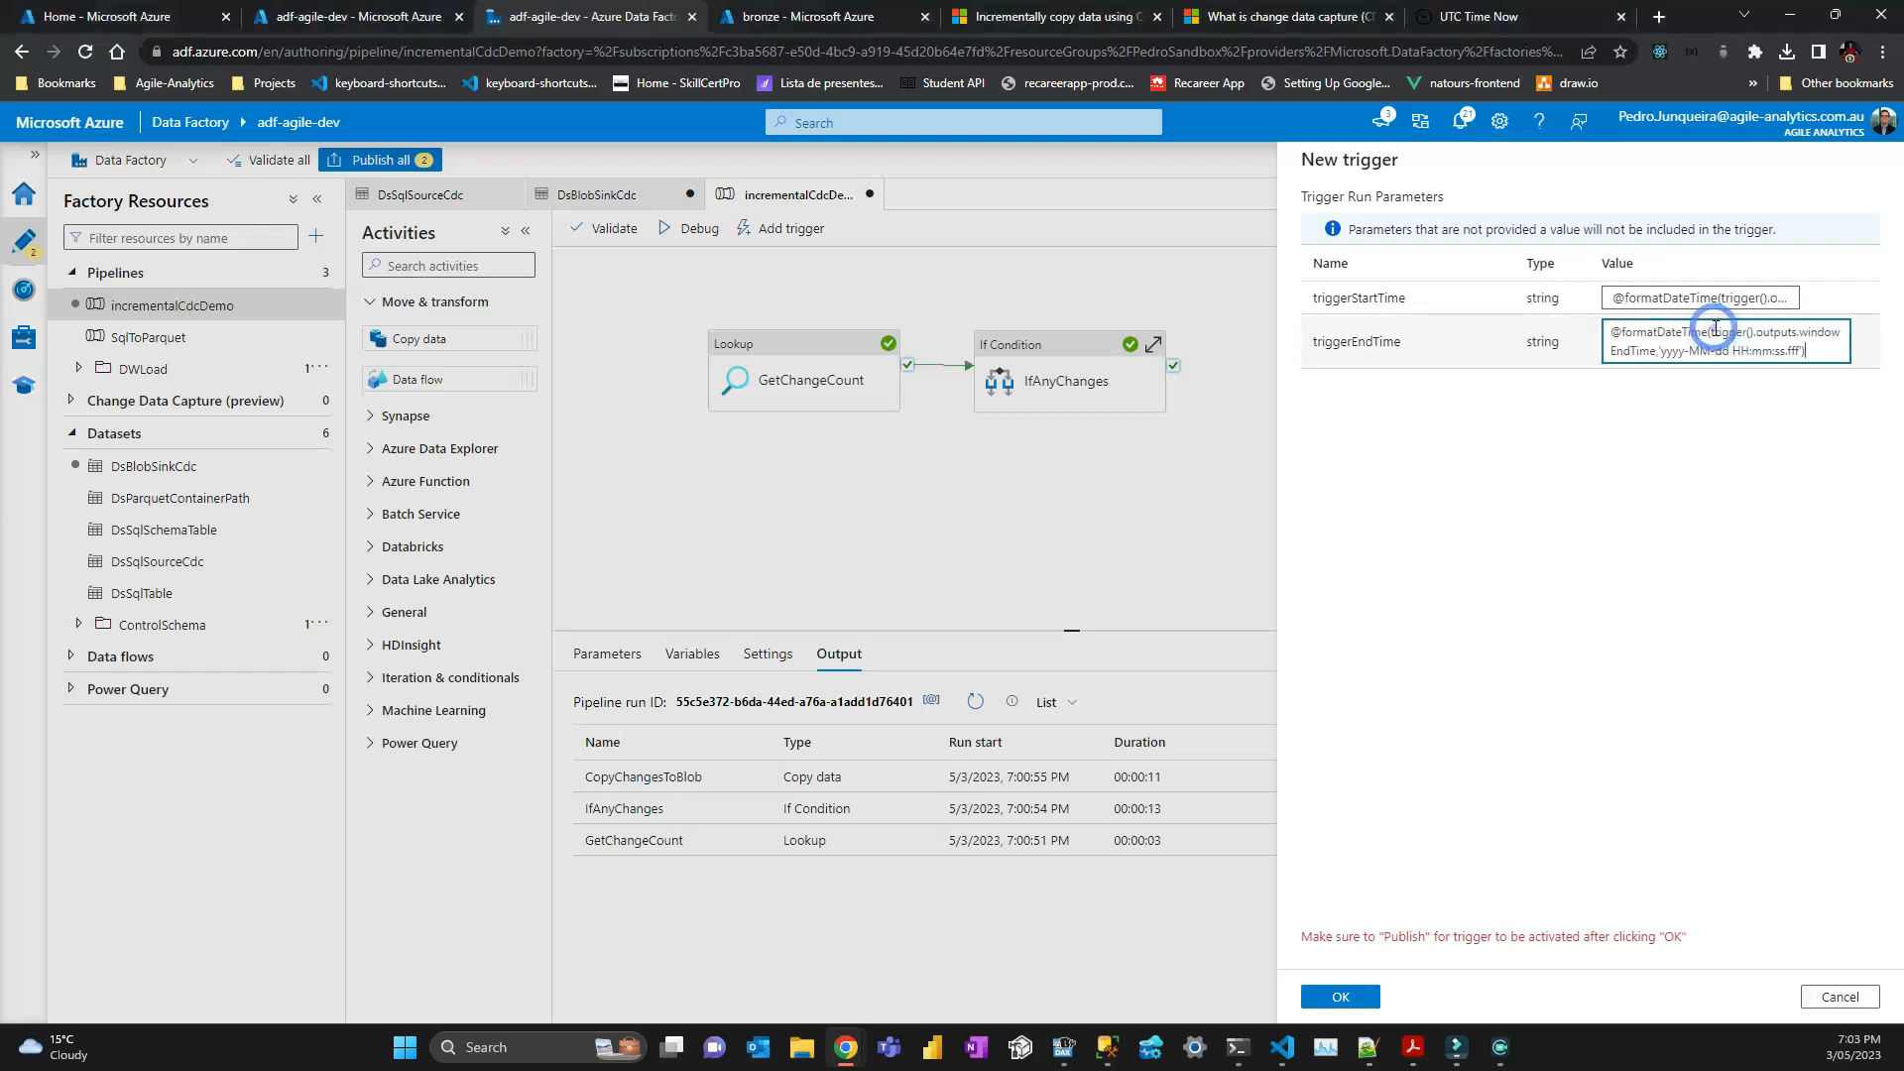
click(1710, 474)
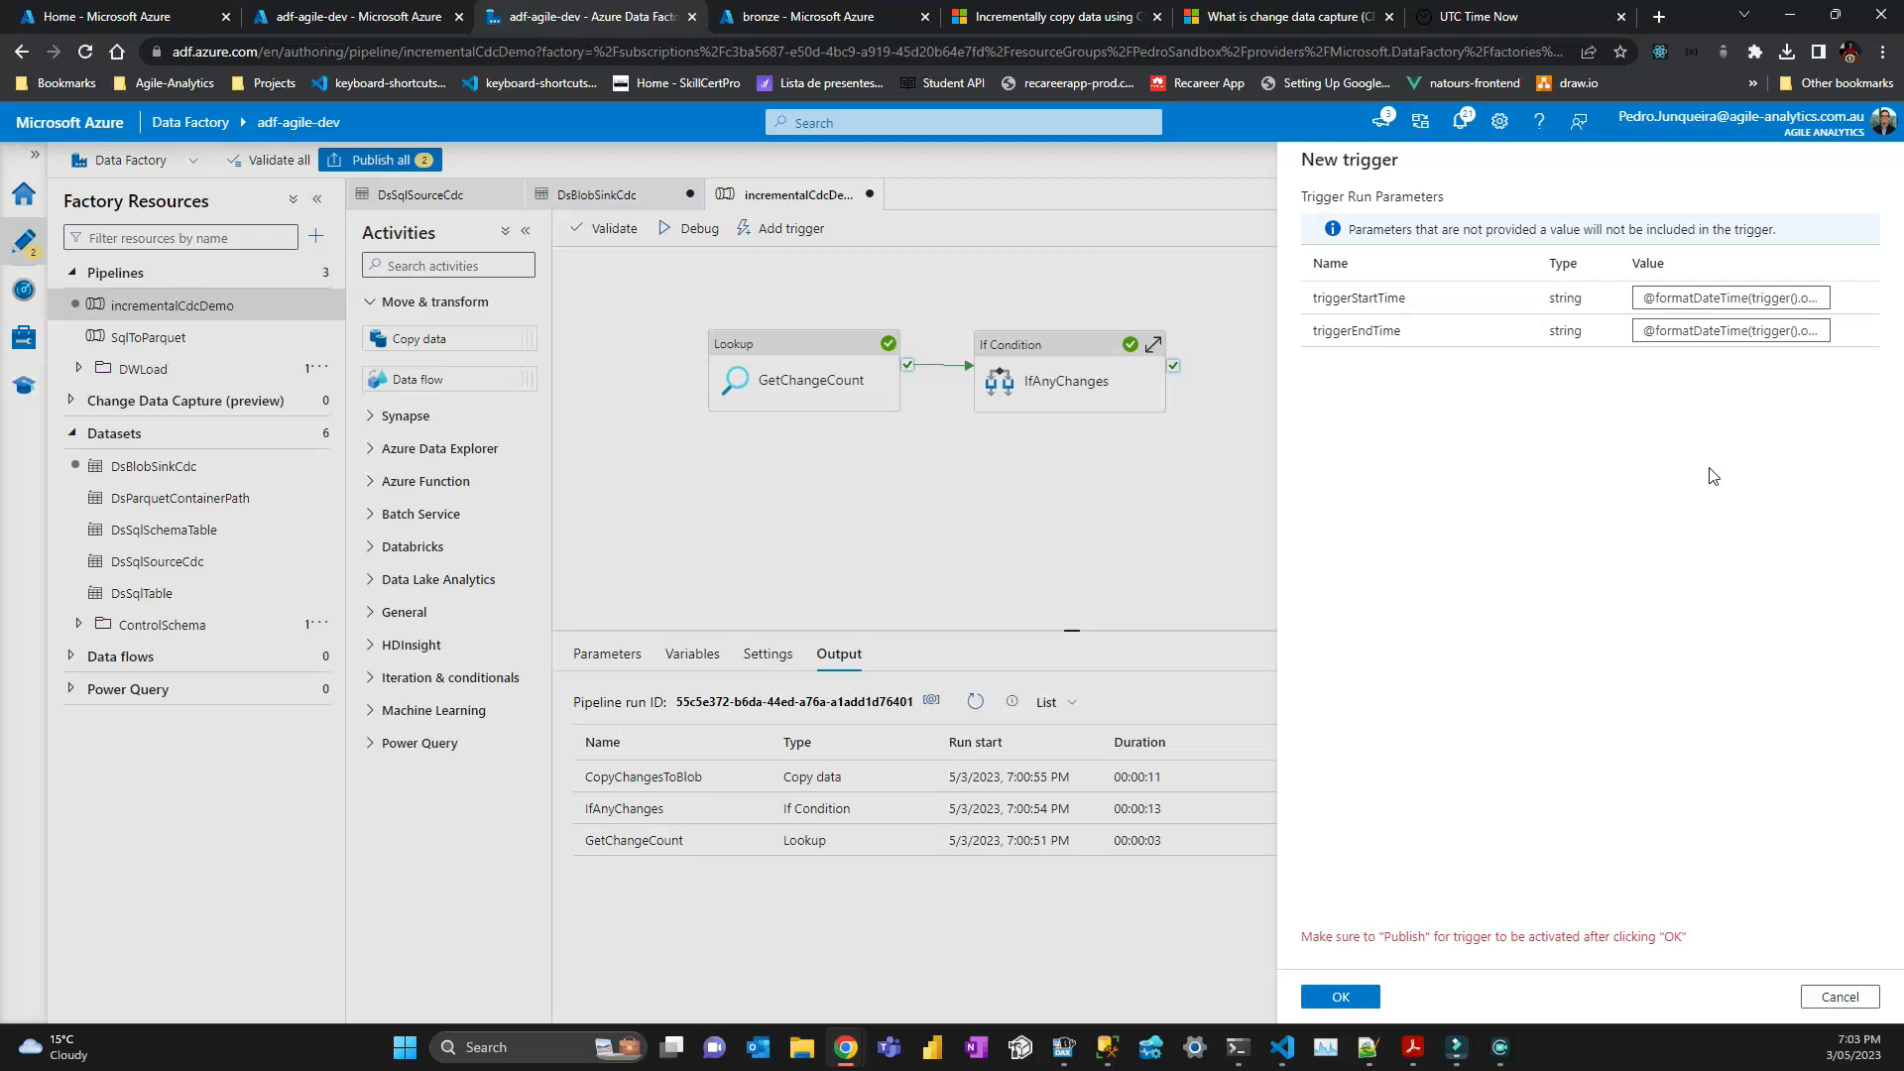
Confirm the new trigger and publish all pending changes to the live environment.
click(1353, 1004)
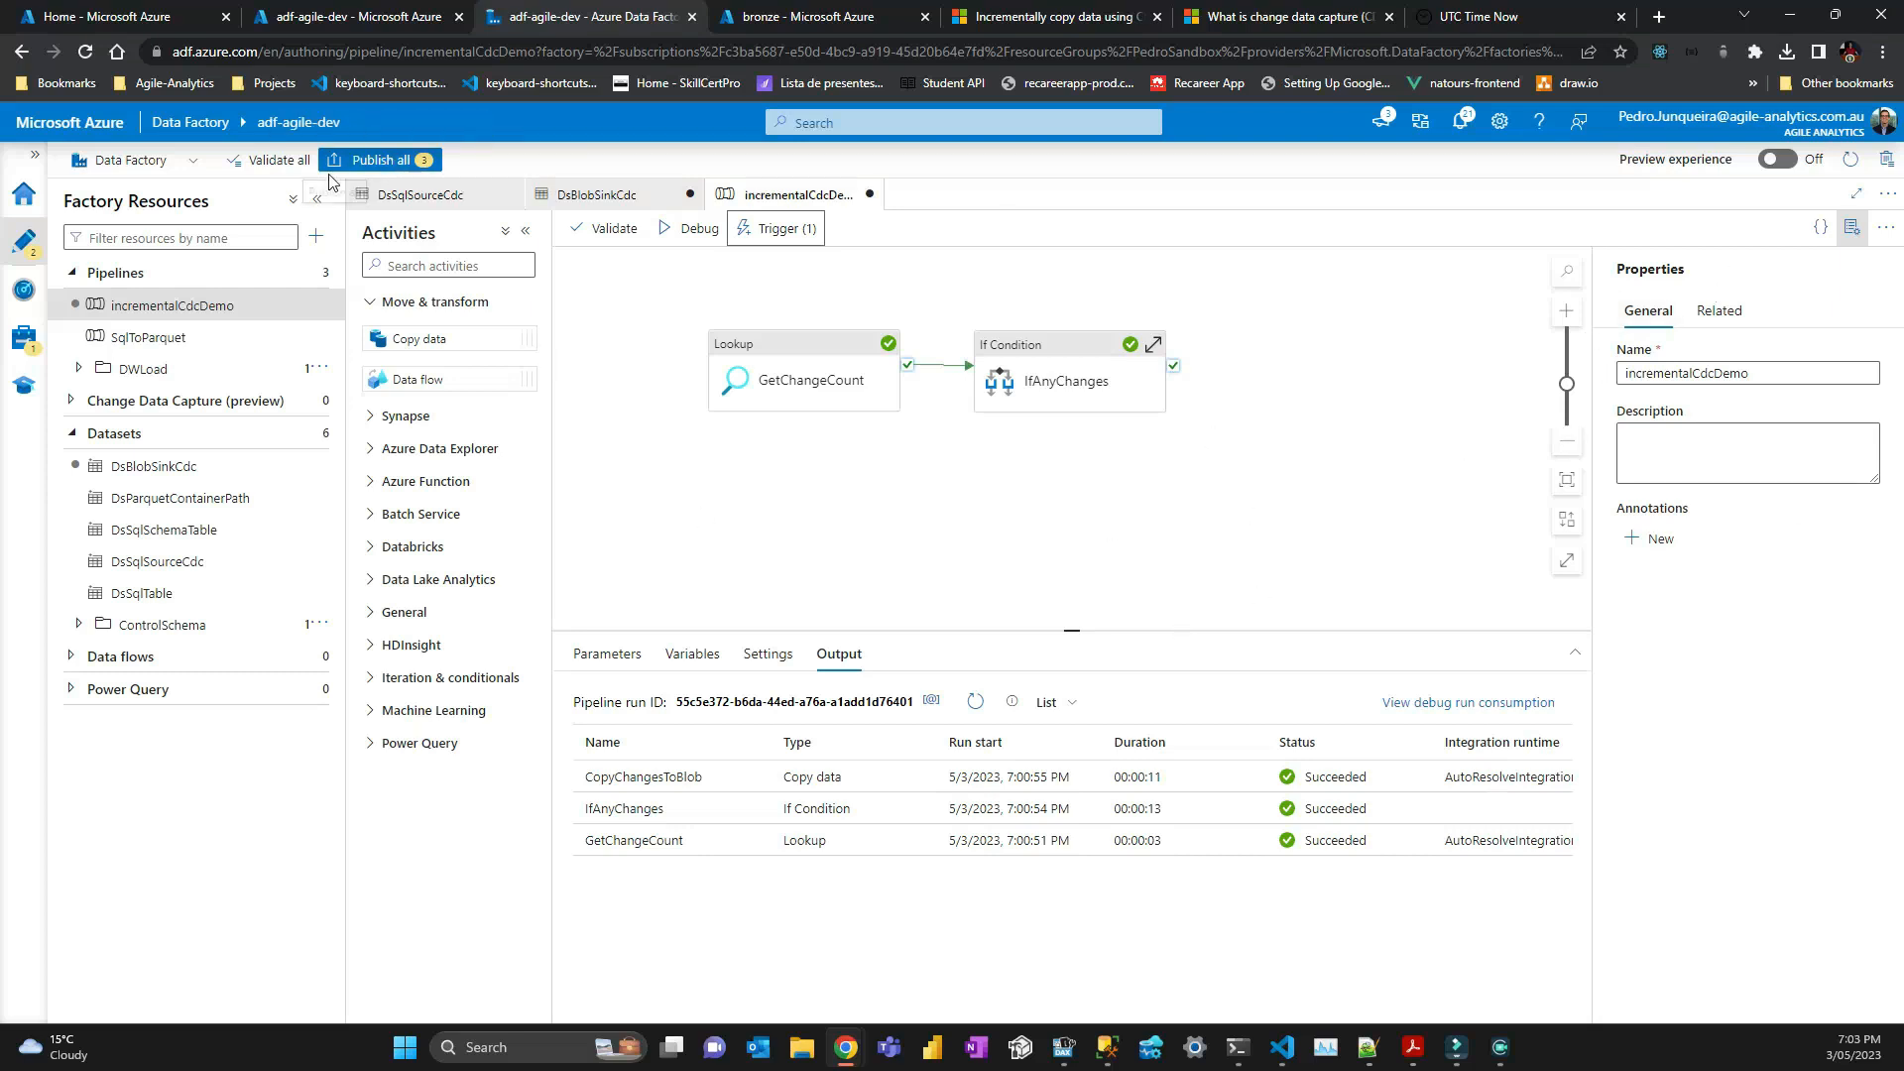
click(369, 160)
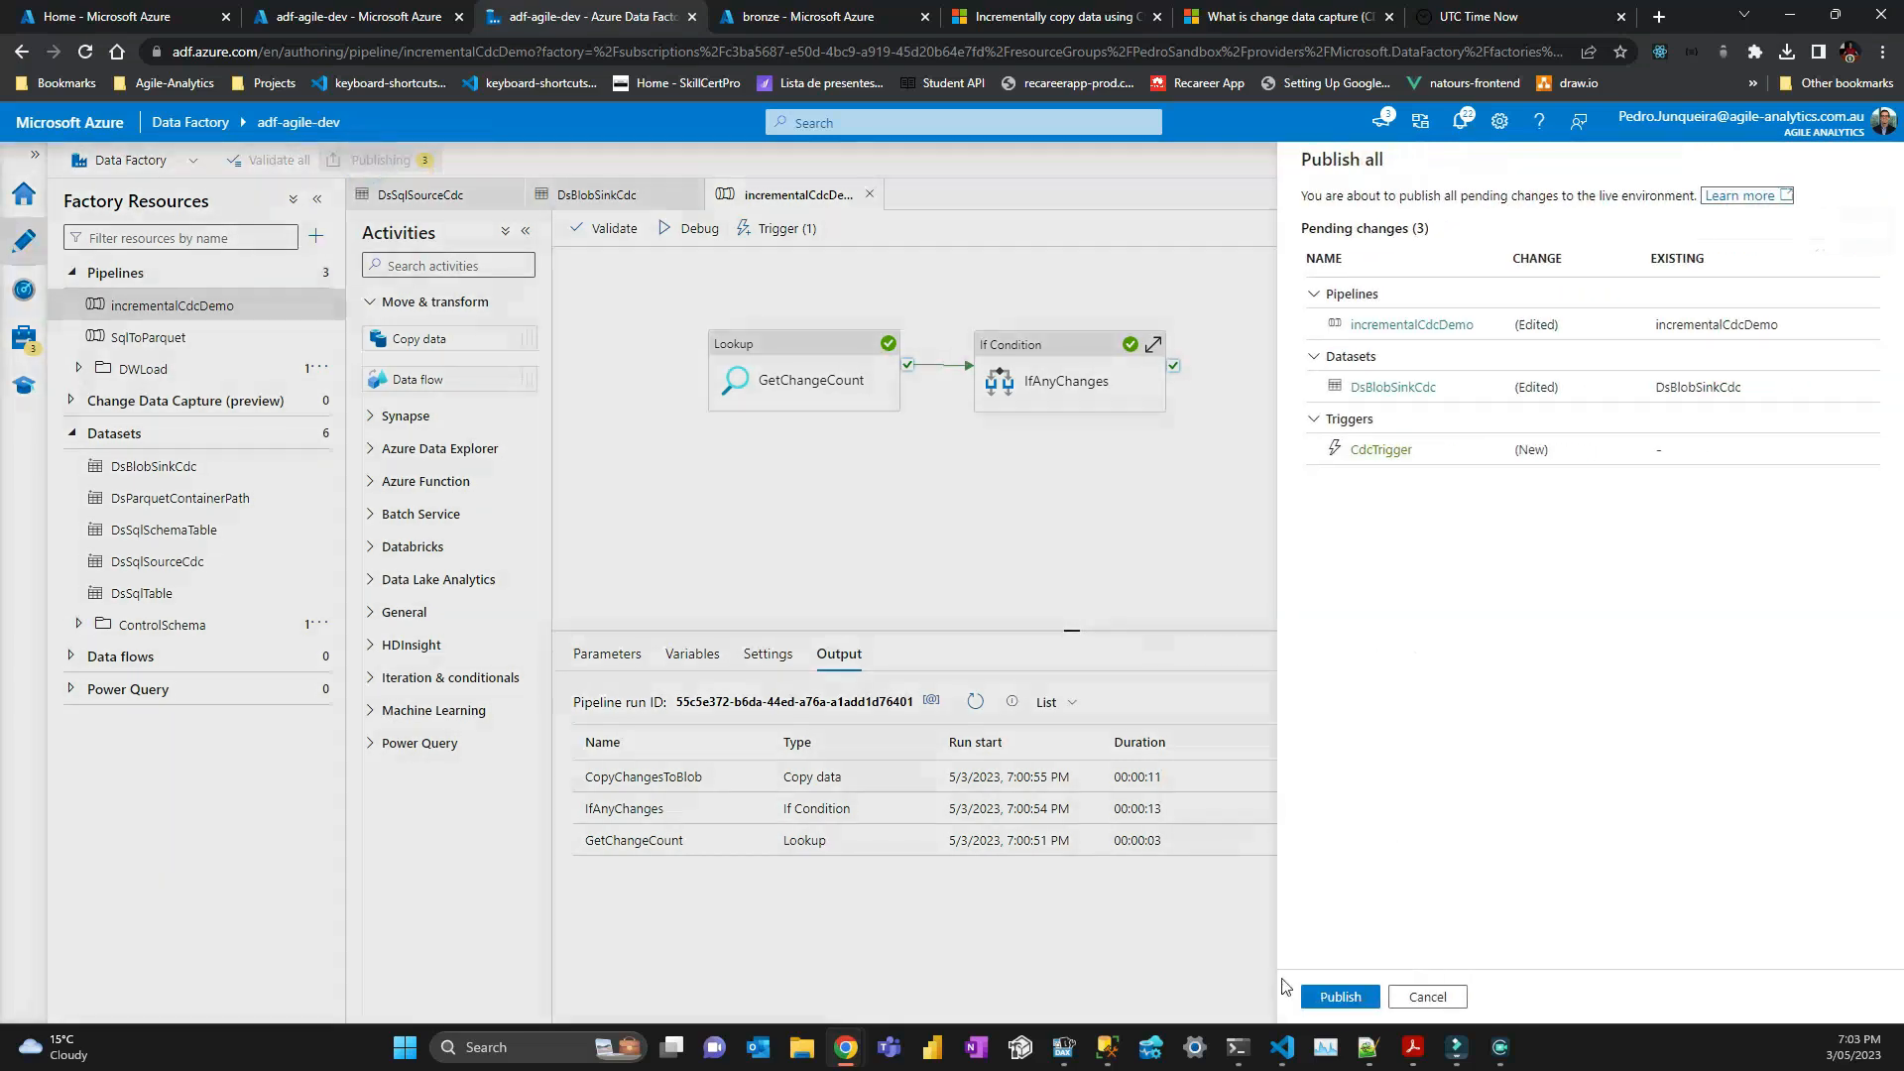
click(1341, 996)
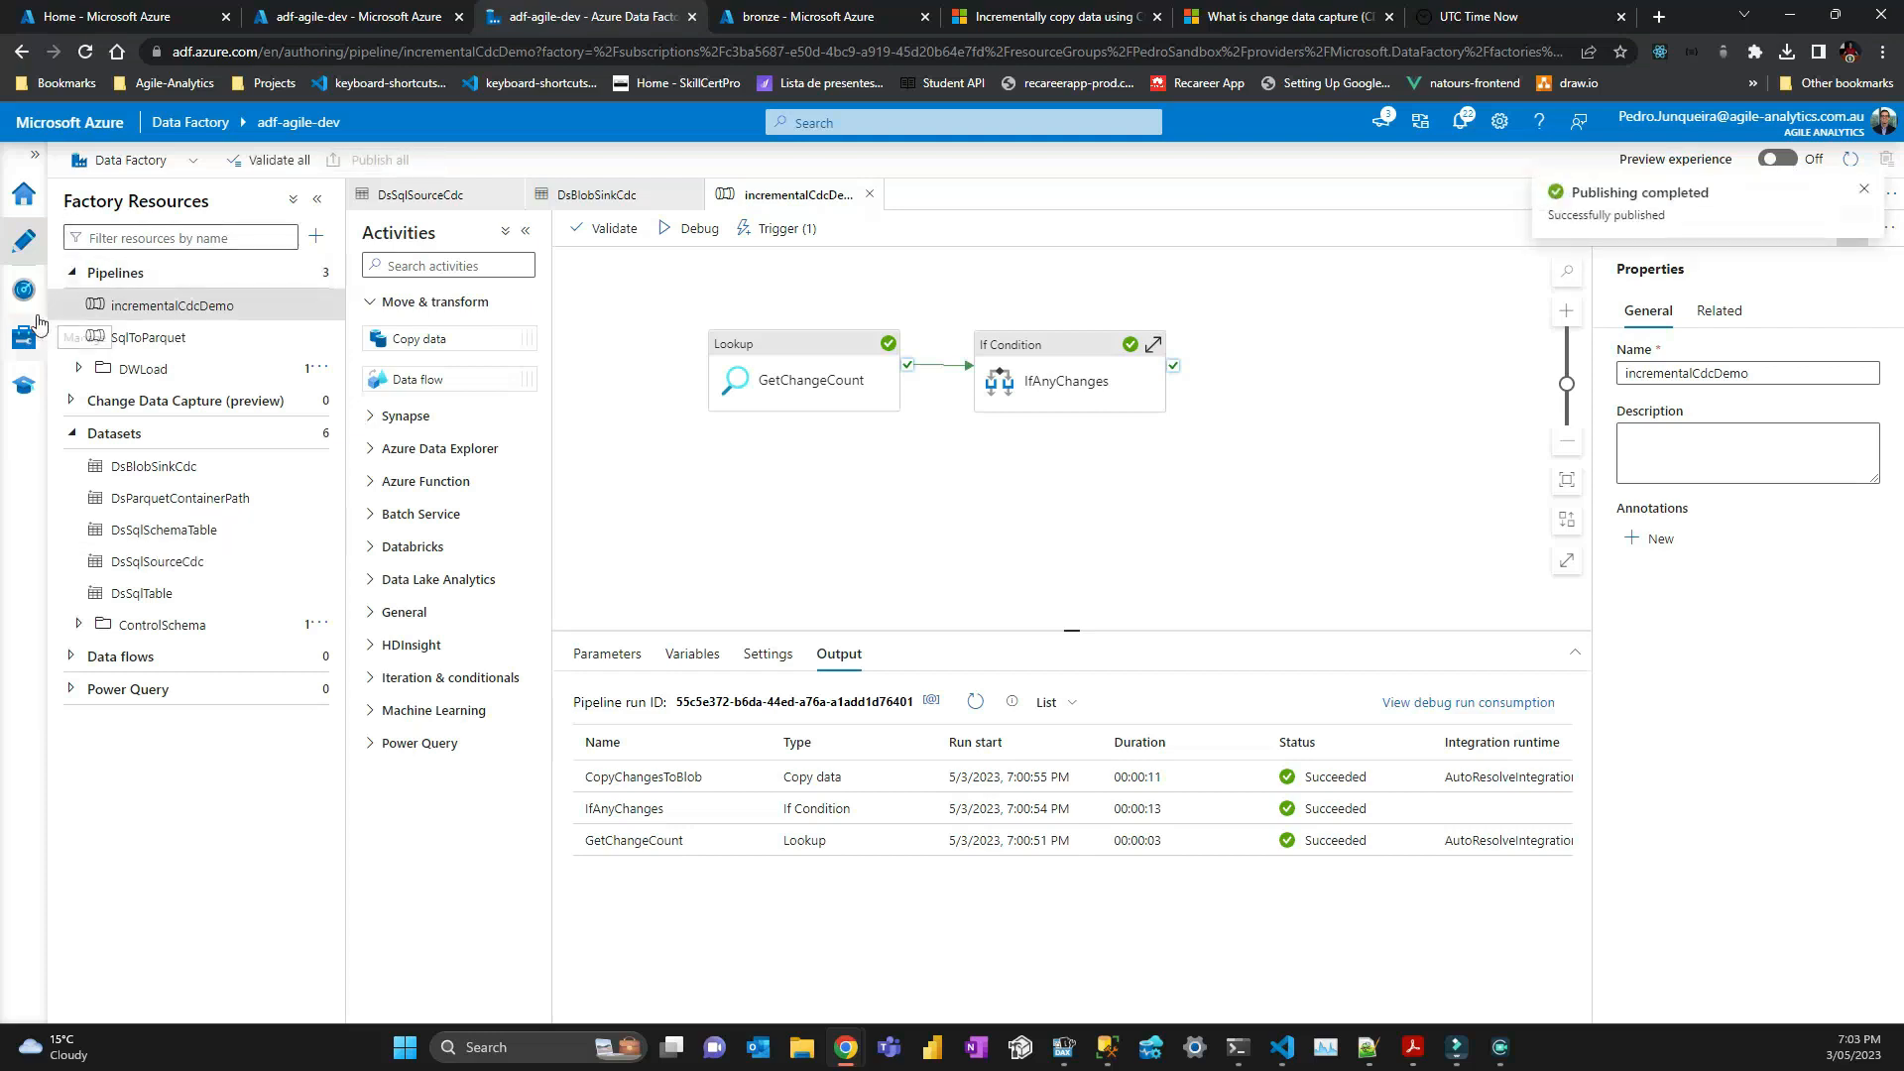
Refresh the trigger runs and pipeline runs in monitoring to look for a new CdcTrigger run, and check the current UTC time.
click(25, 292)
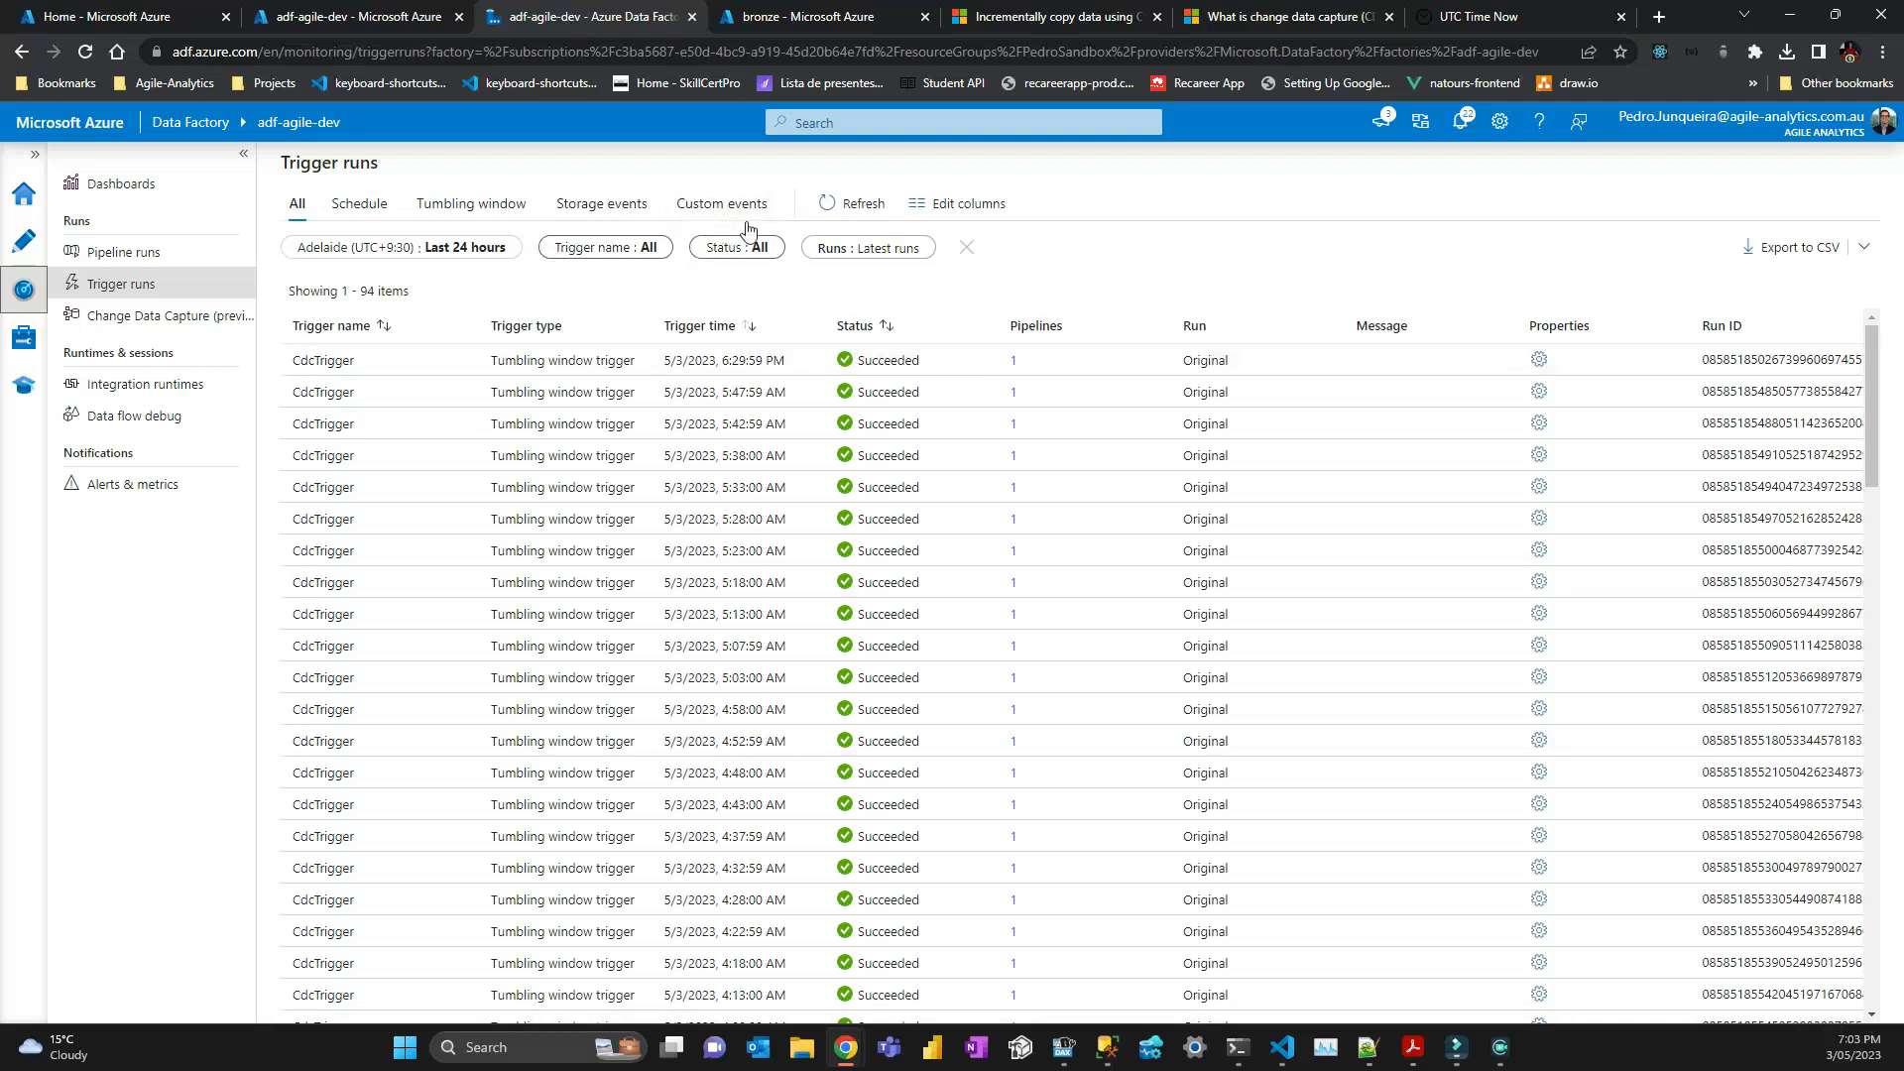
click(866, 205)
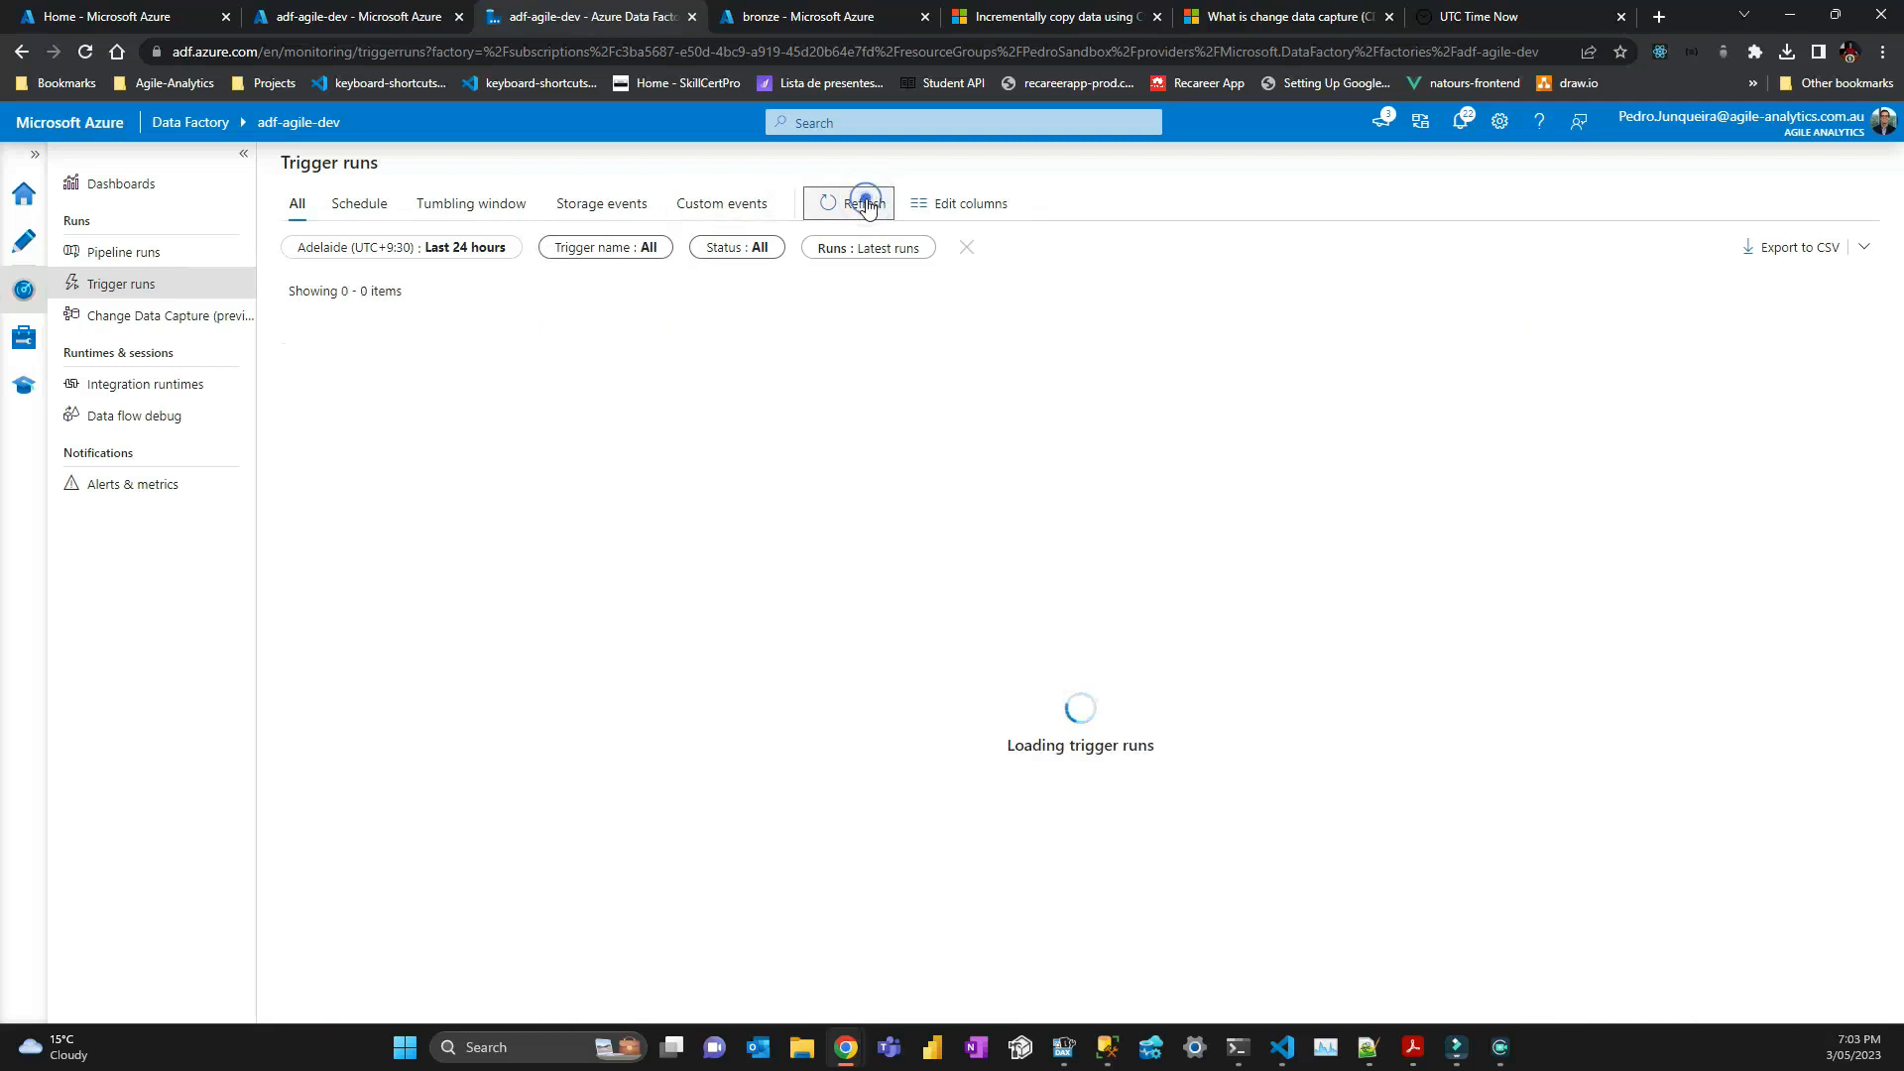
click(160, 253)
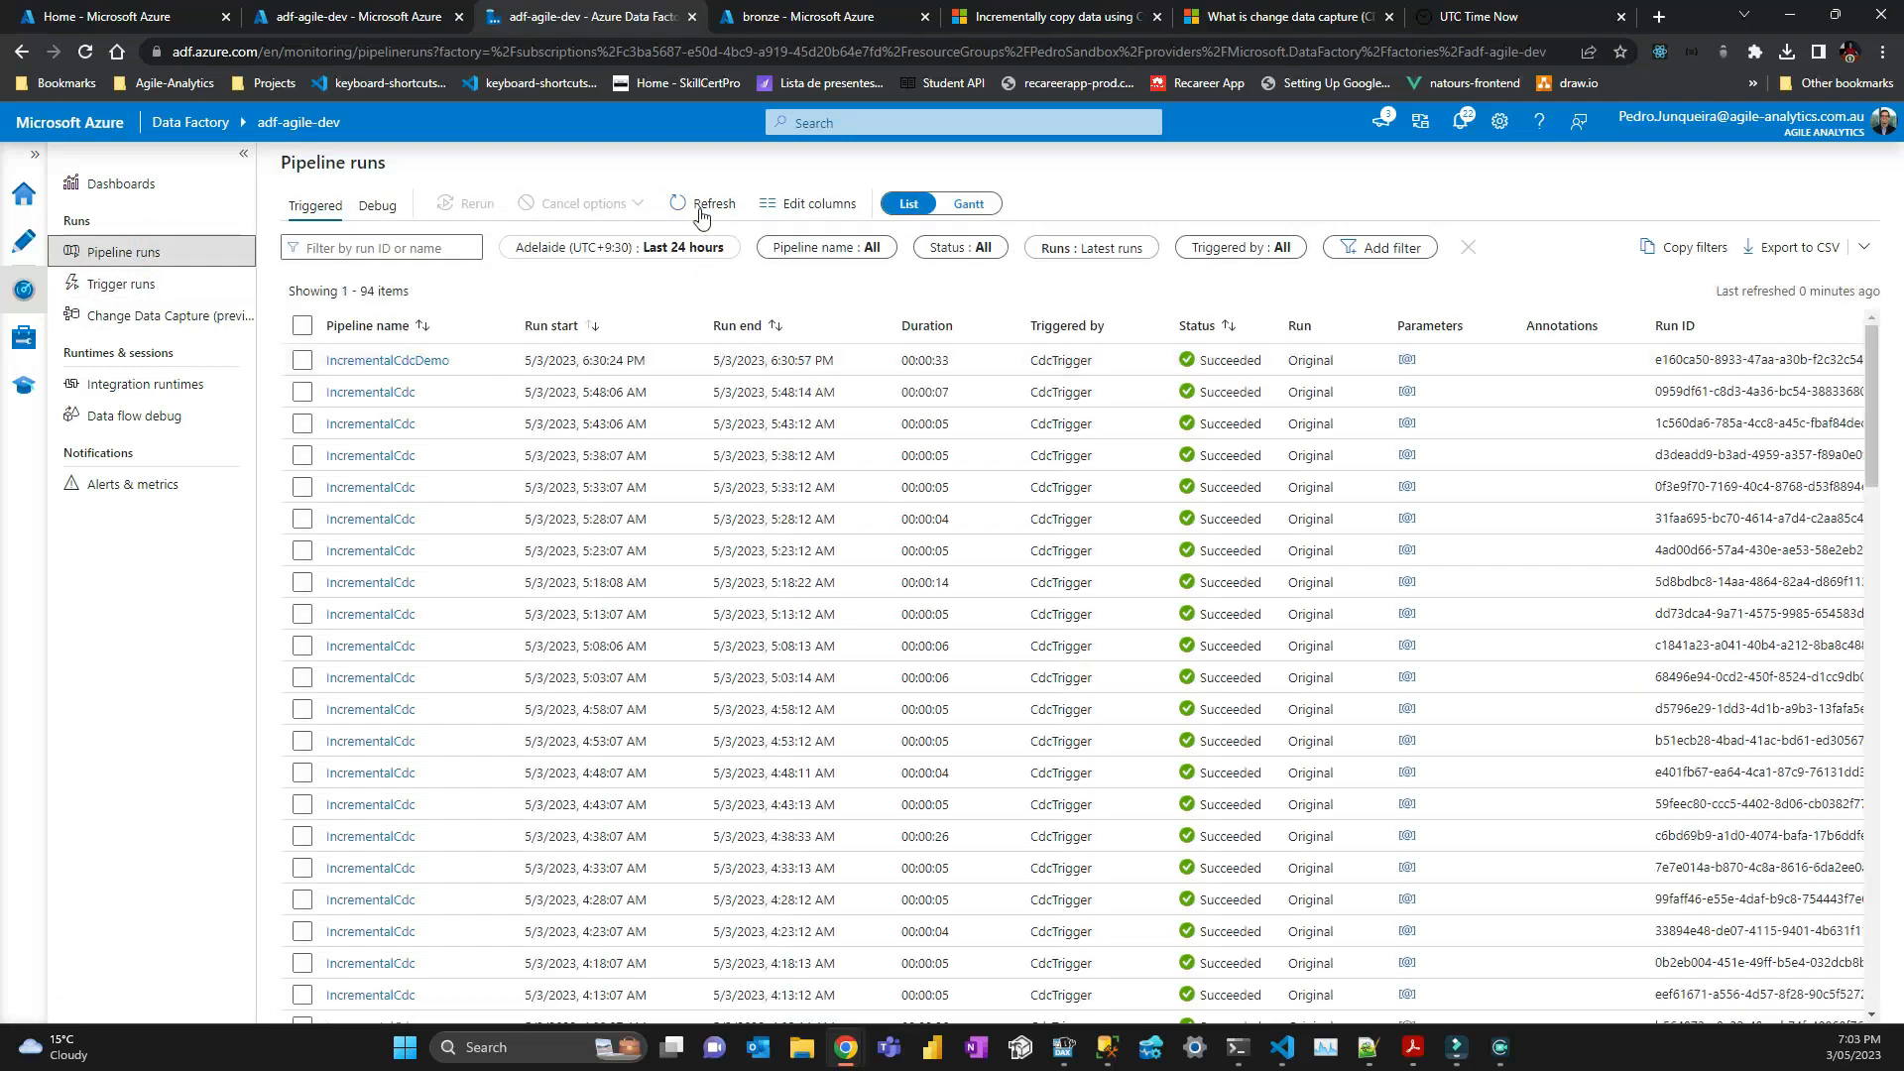
click(701, 202)
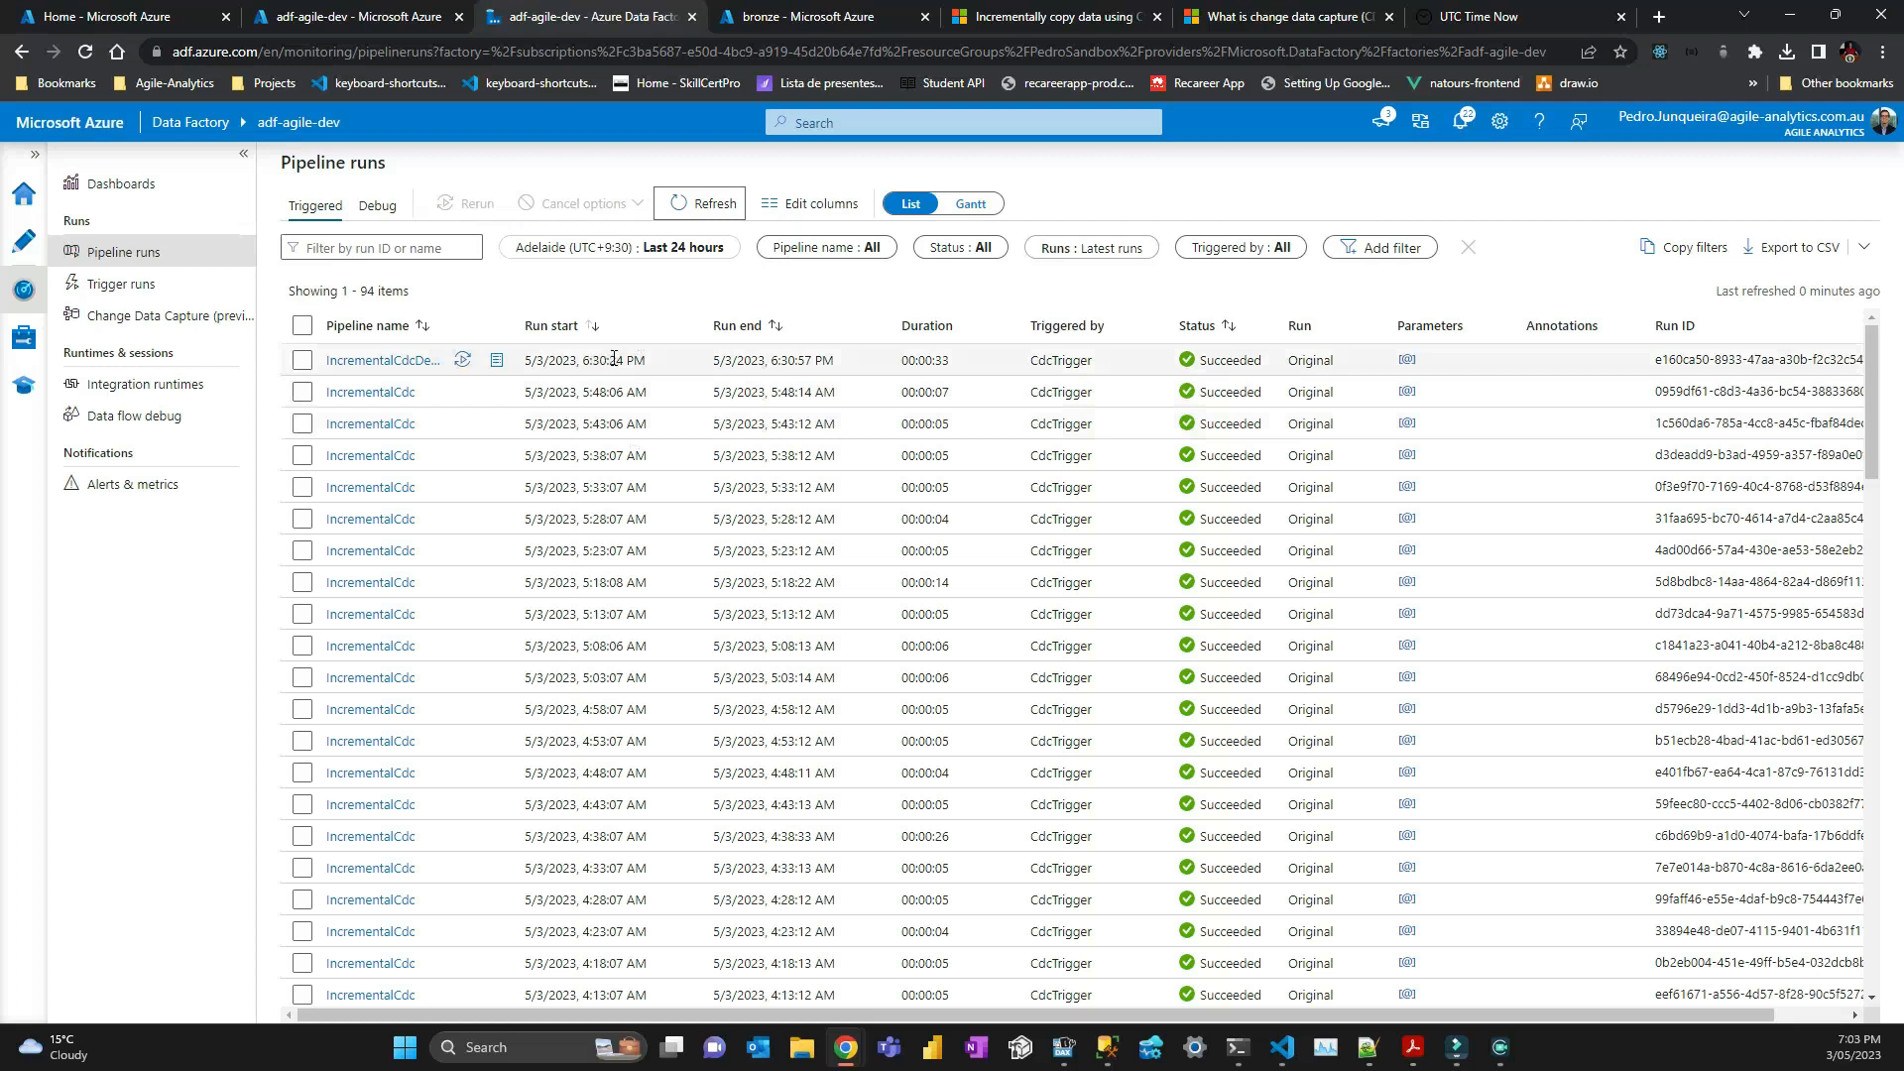
click(701, 202)
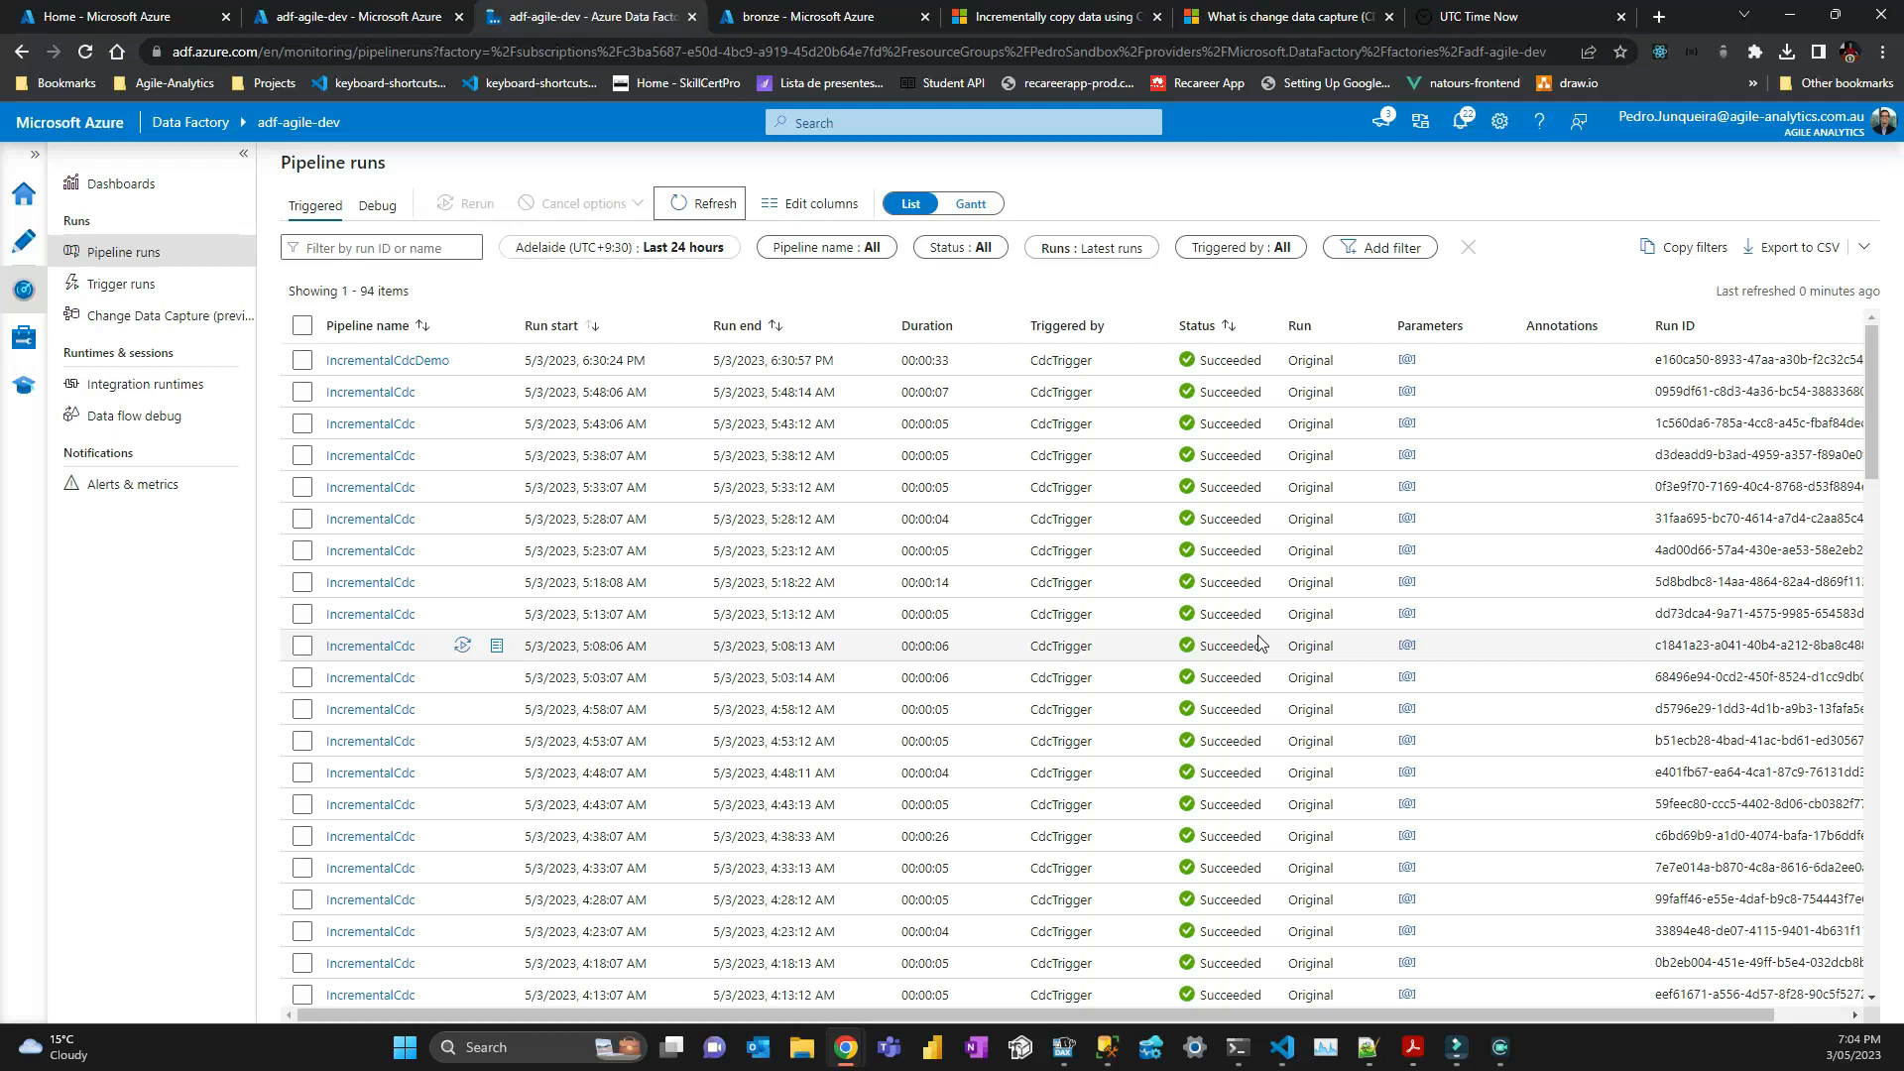
click(1477, 17)
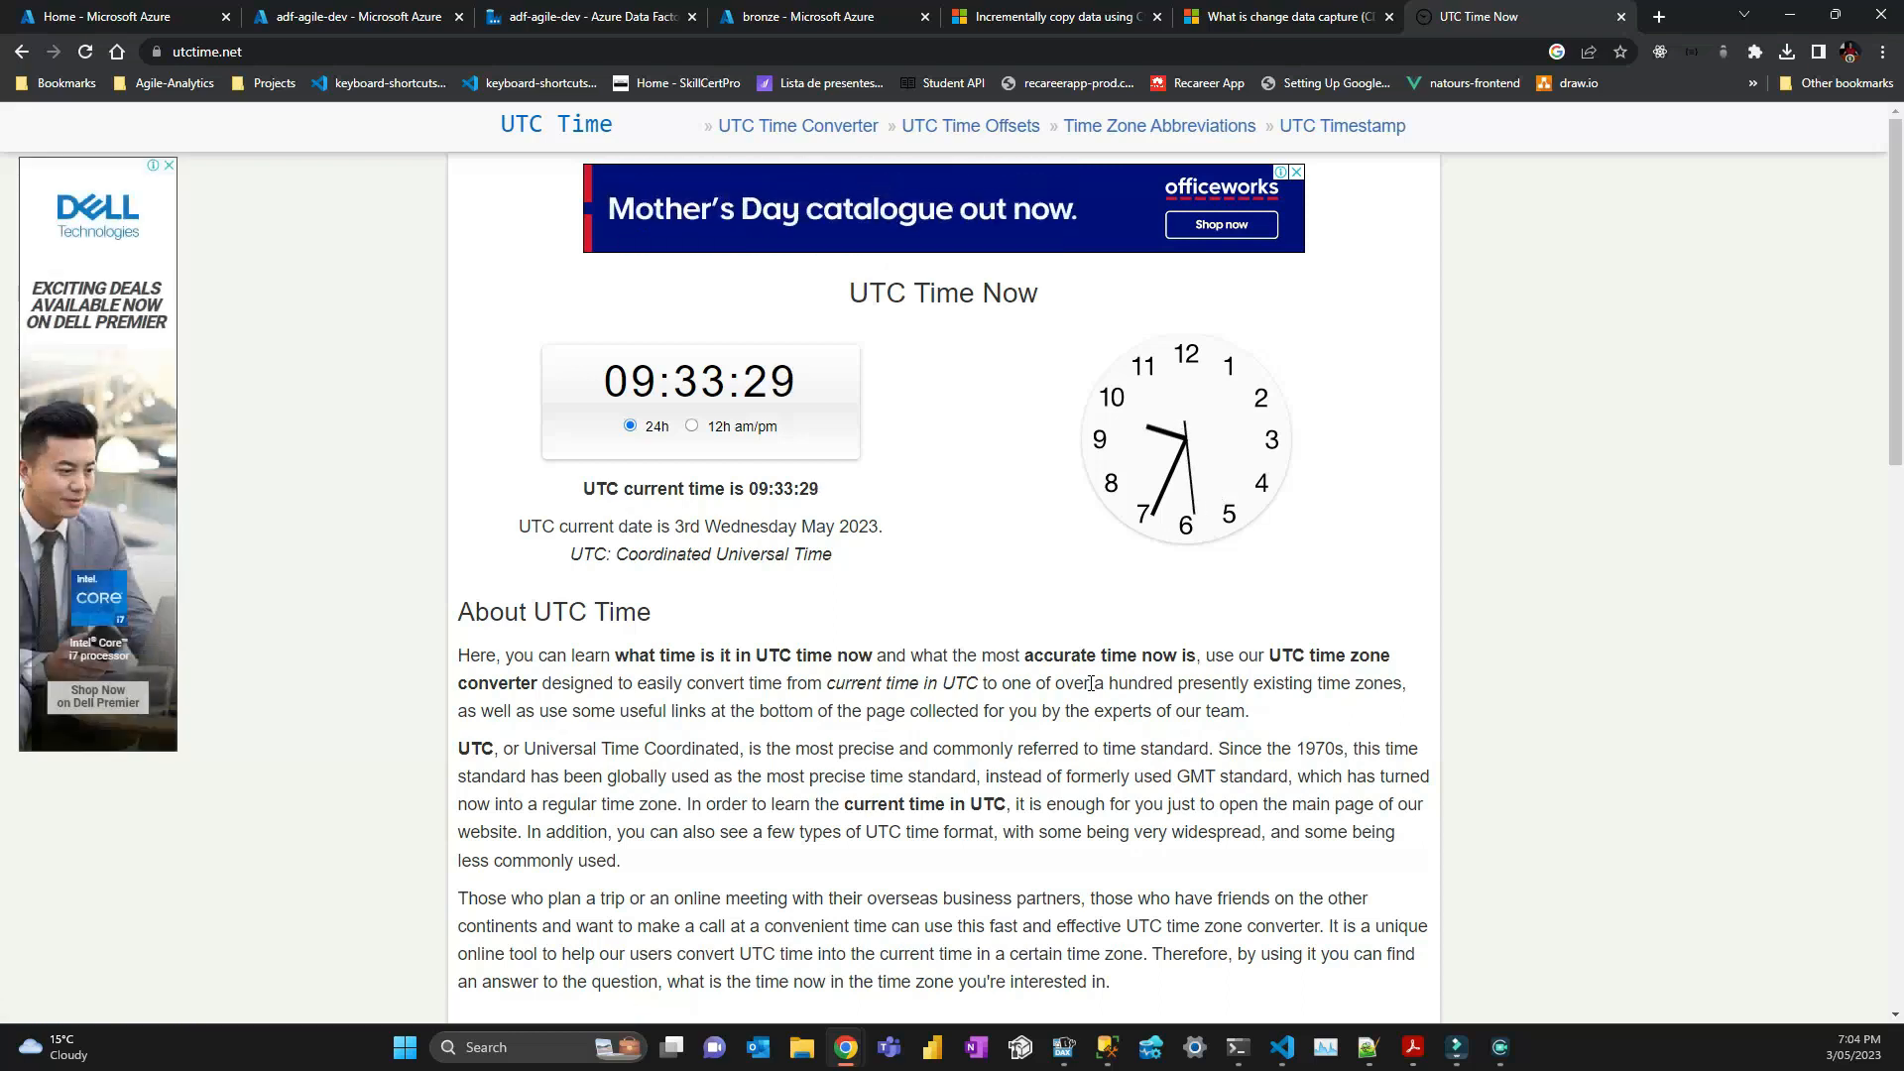
Switch to Visual Studio Code, close read_parquet.py, and open populate_table.py to review its faker import.
click(1283, 1049)
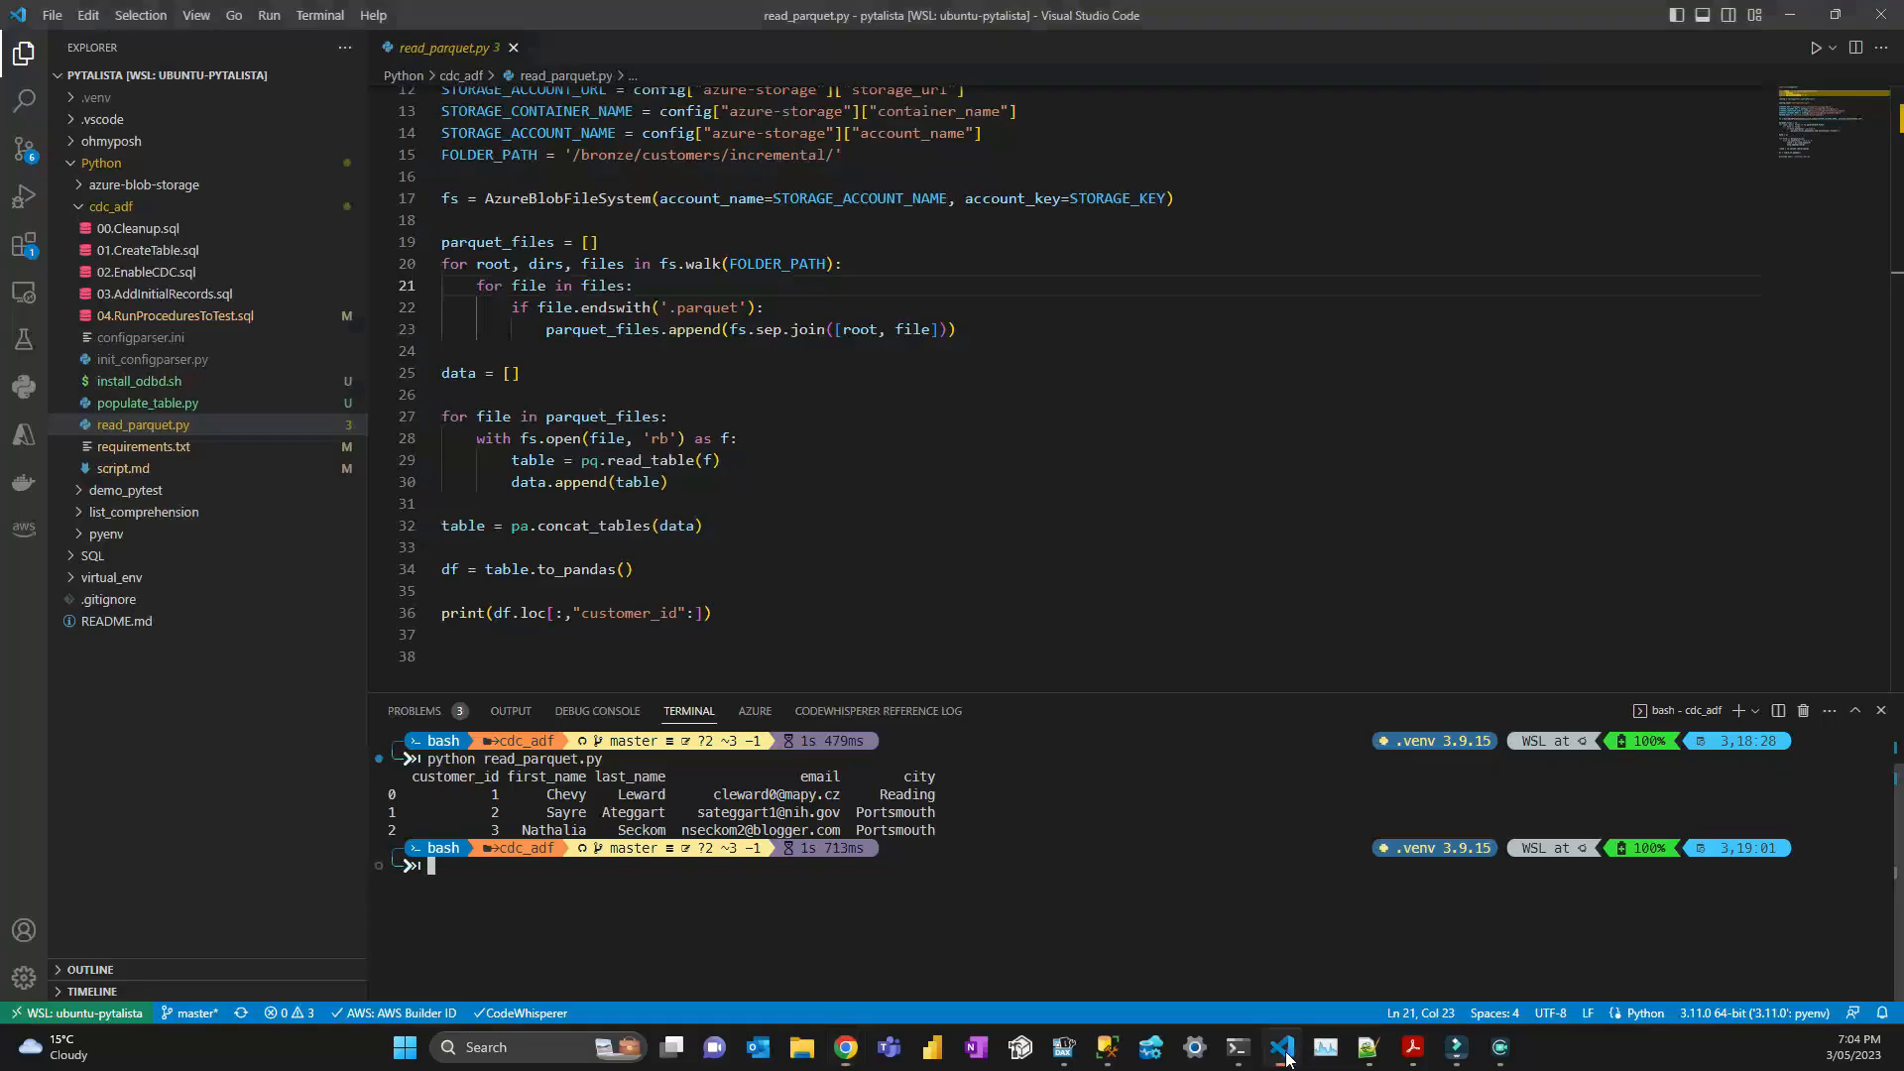
click(513, 47)
click(220, 403)
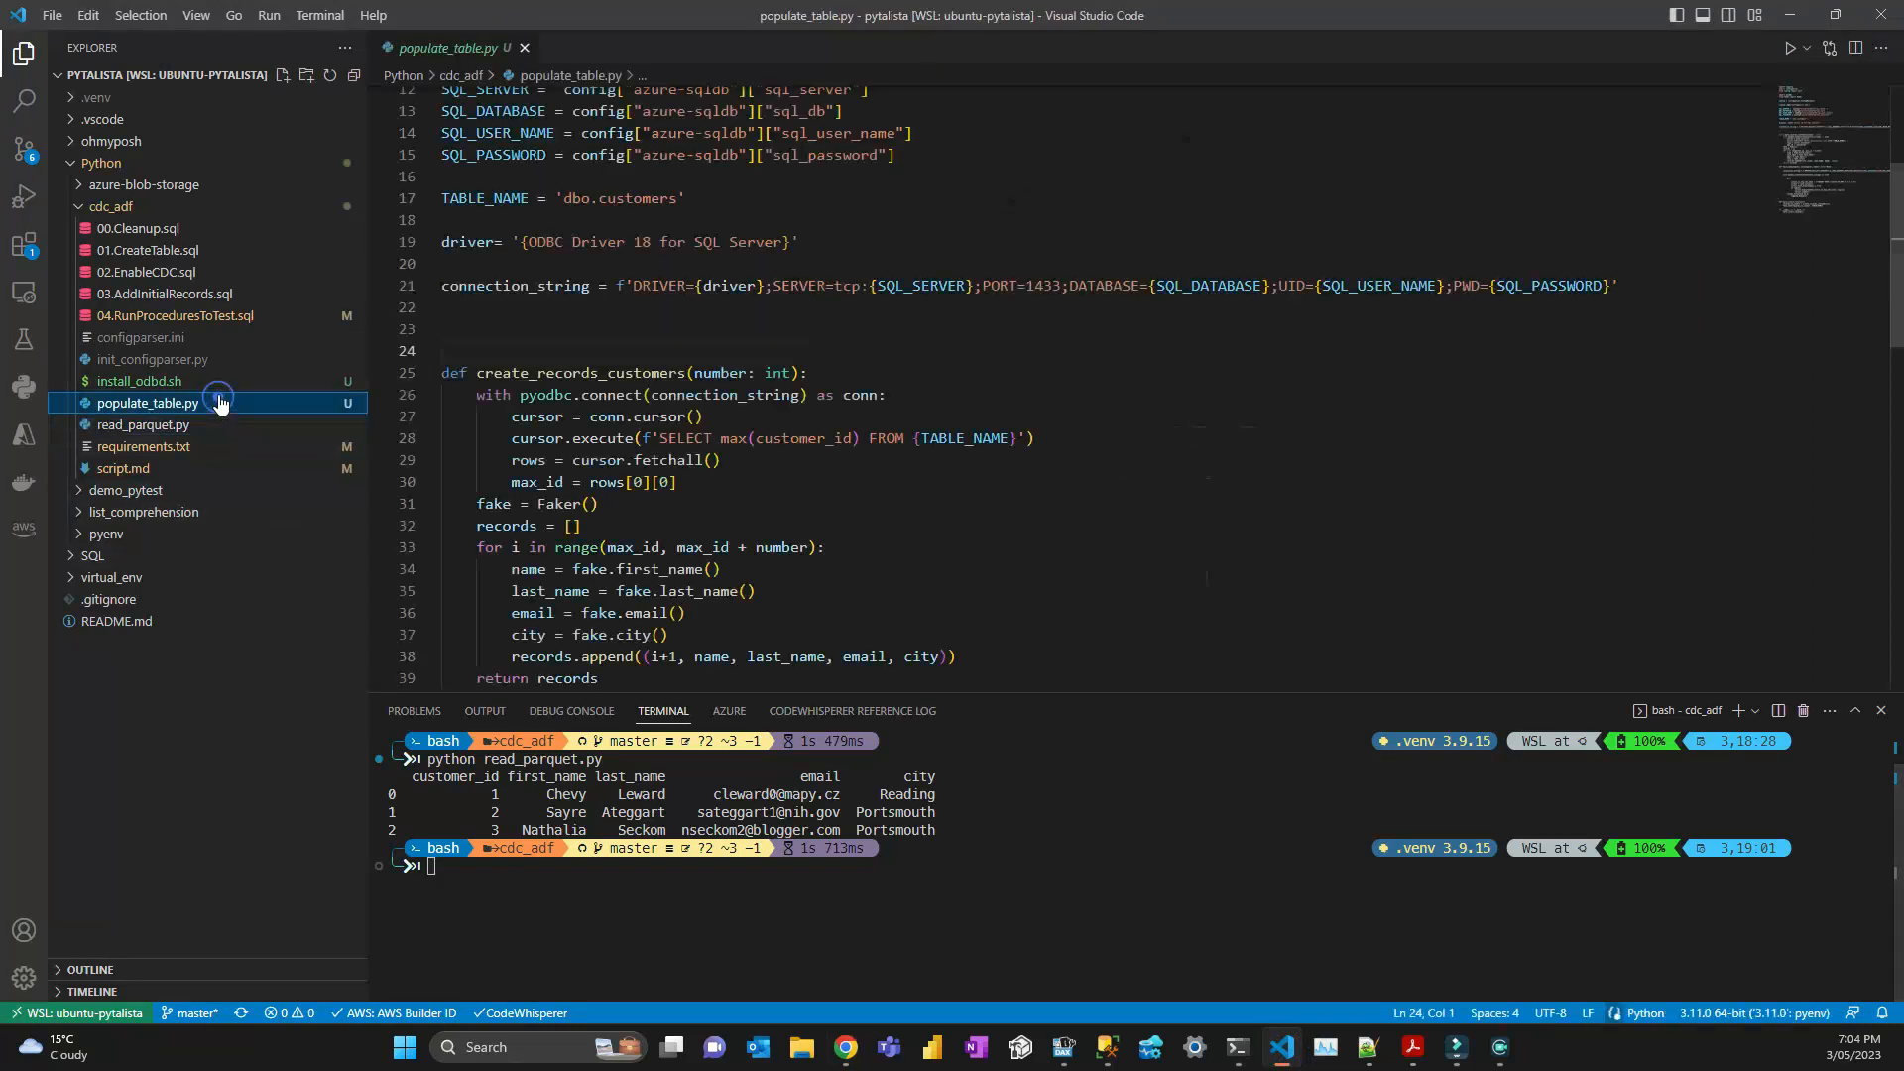
click(642, 866)
scroll(585, 381, up, 4)
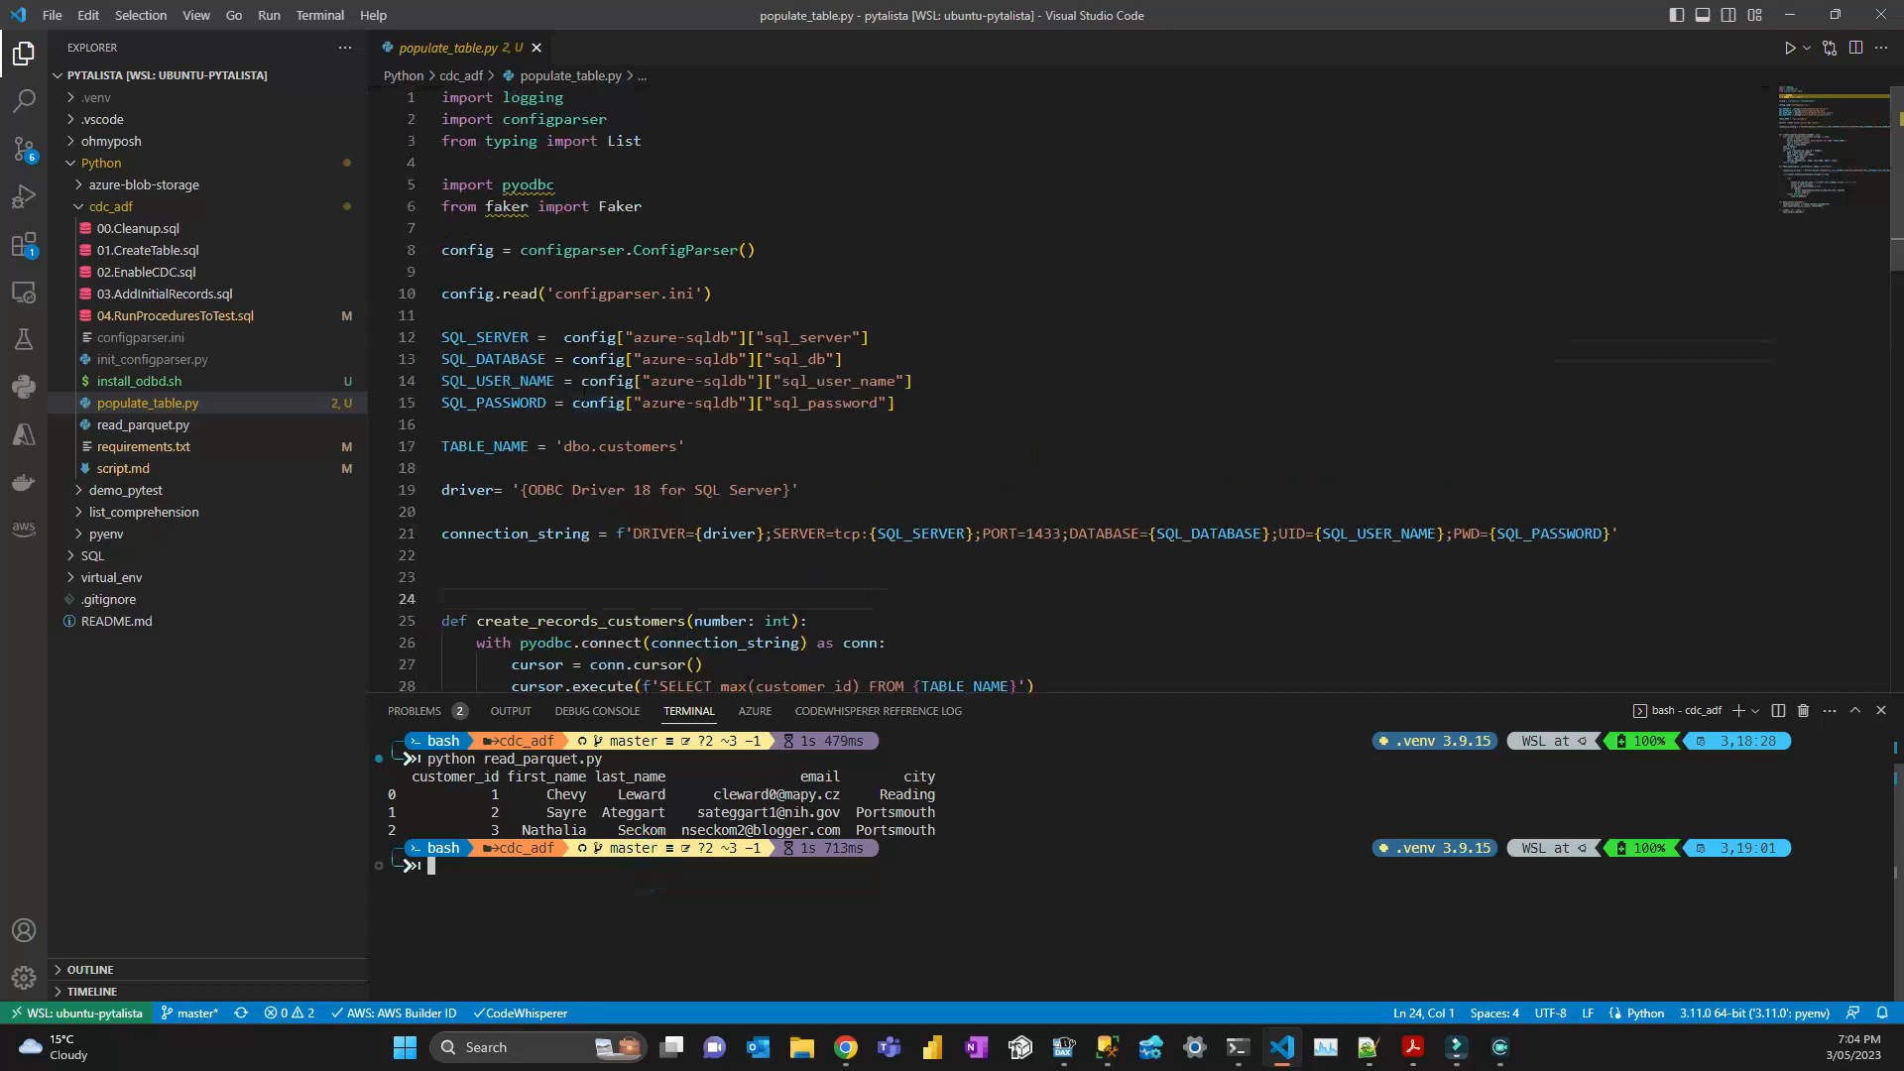
double_click(507, 207)
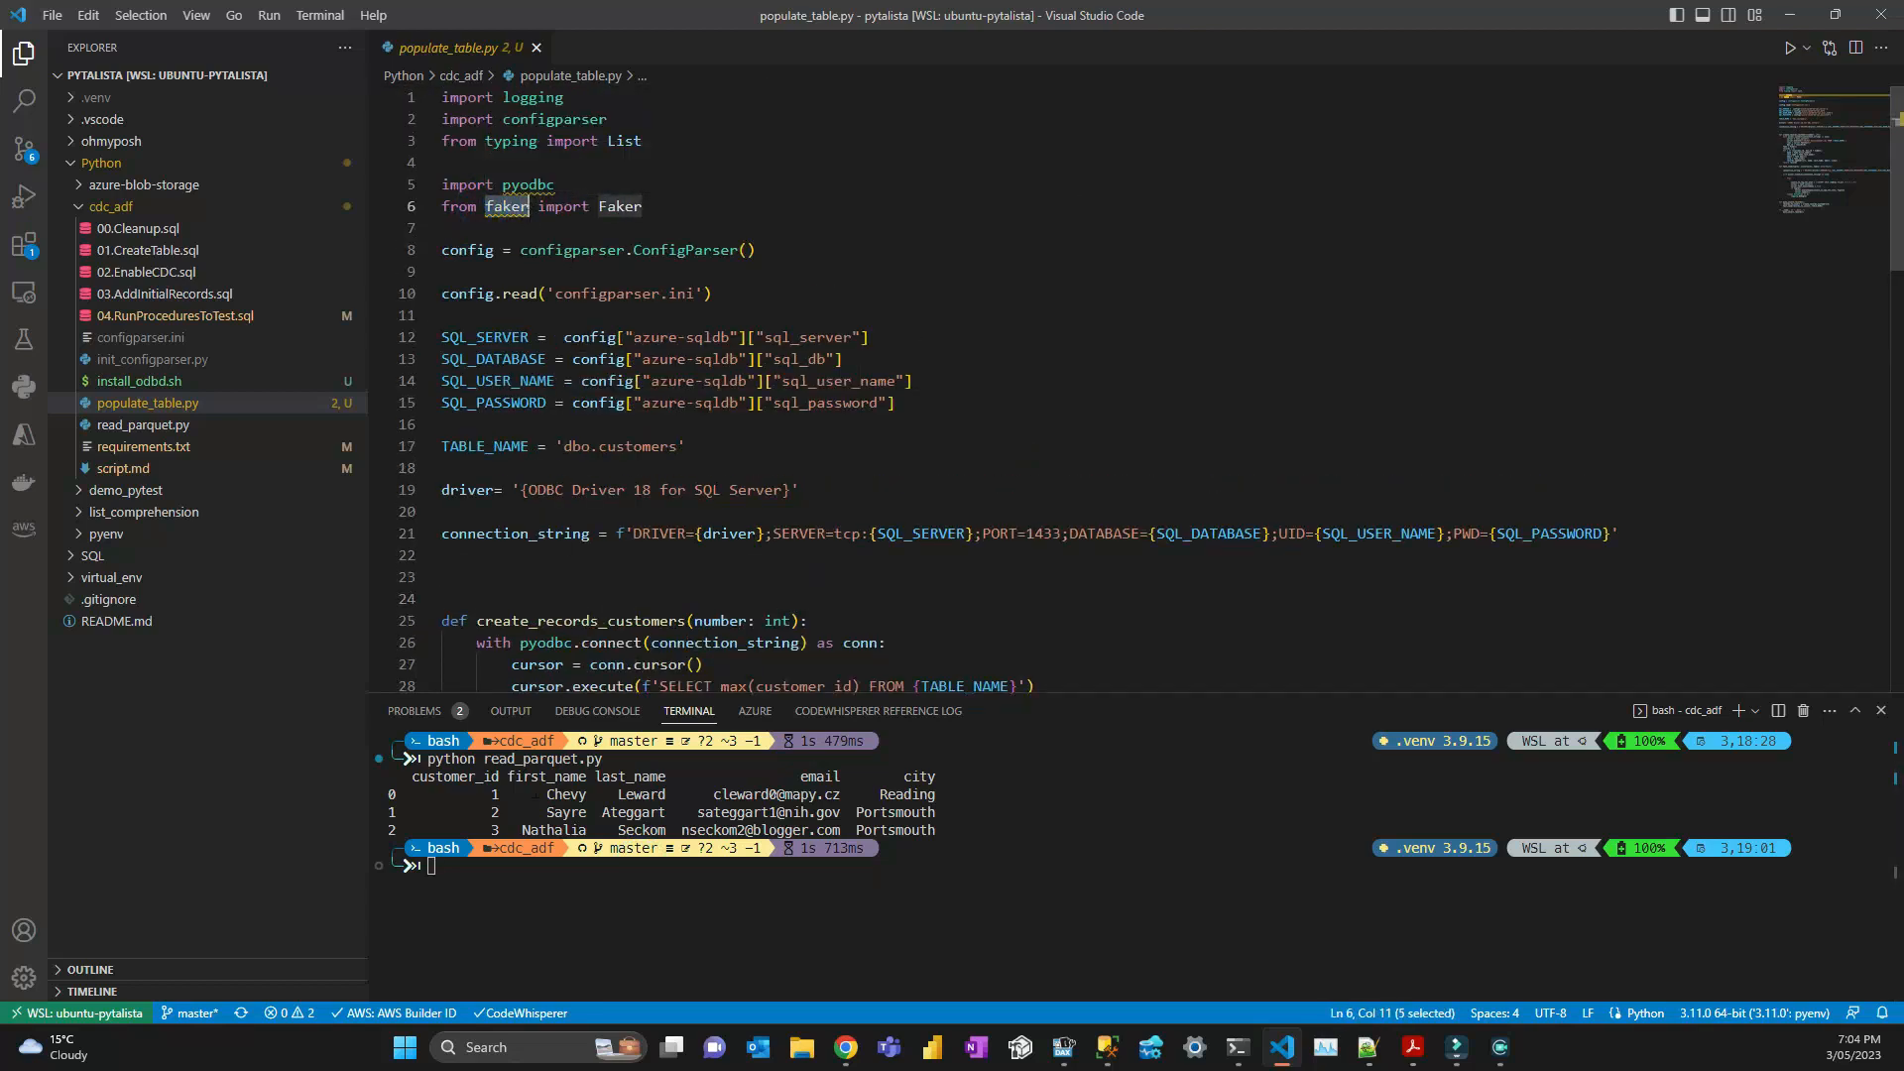
Run python populate_table.py in the terminal to add new records to the customers table.
click(560, 863)
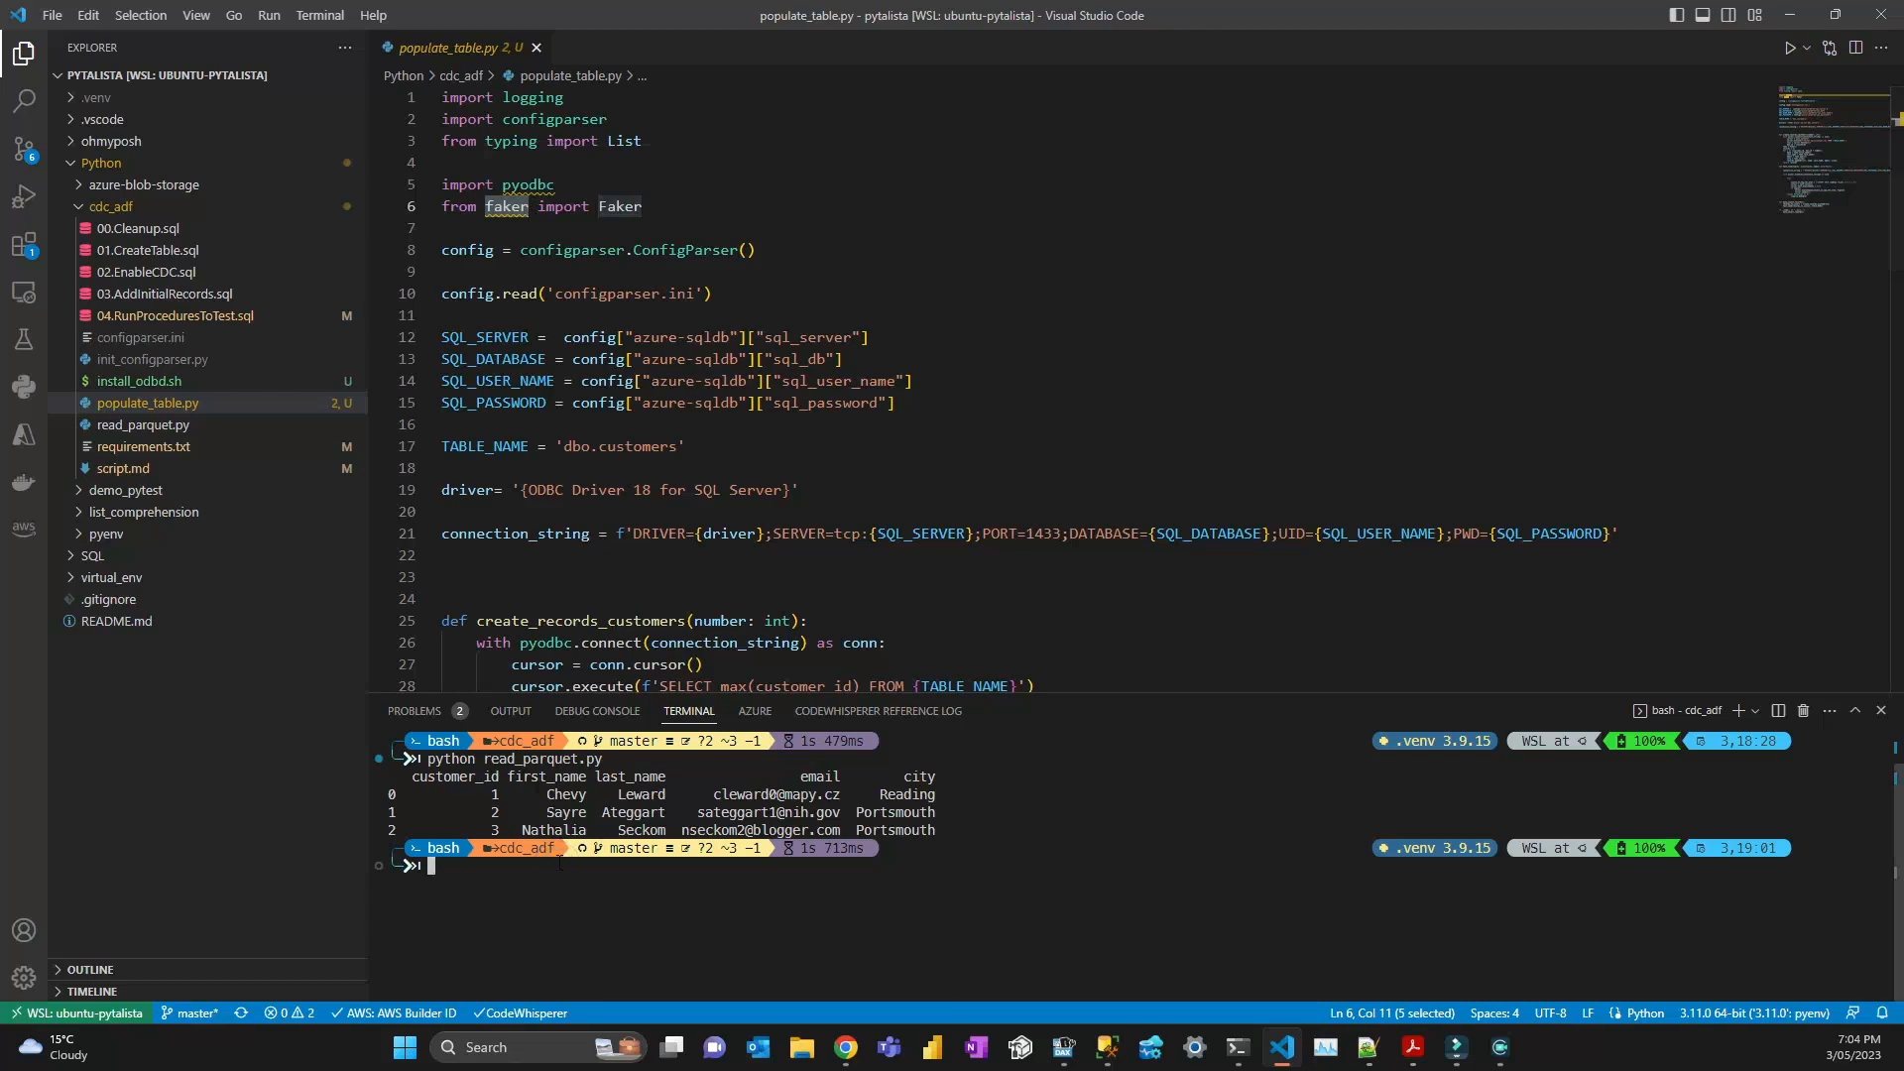
key(Up)
key(BackSpace)
key(BackSpace)
key(BackSpace)
key(BackSpace)
key(BackSpace)
key(BackSpace)
key(BackSpace)
key(BackSpace)
key(BackSpace)
key(BackSpace)
key(BackSpace)
key(BackSpace)
key(BackSpace)
key(BackSpace)
key(BackSpace)
text(pop)
key(Tab)
key(Return)
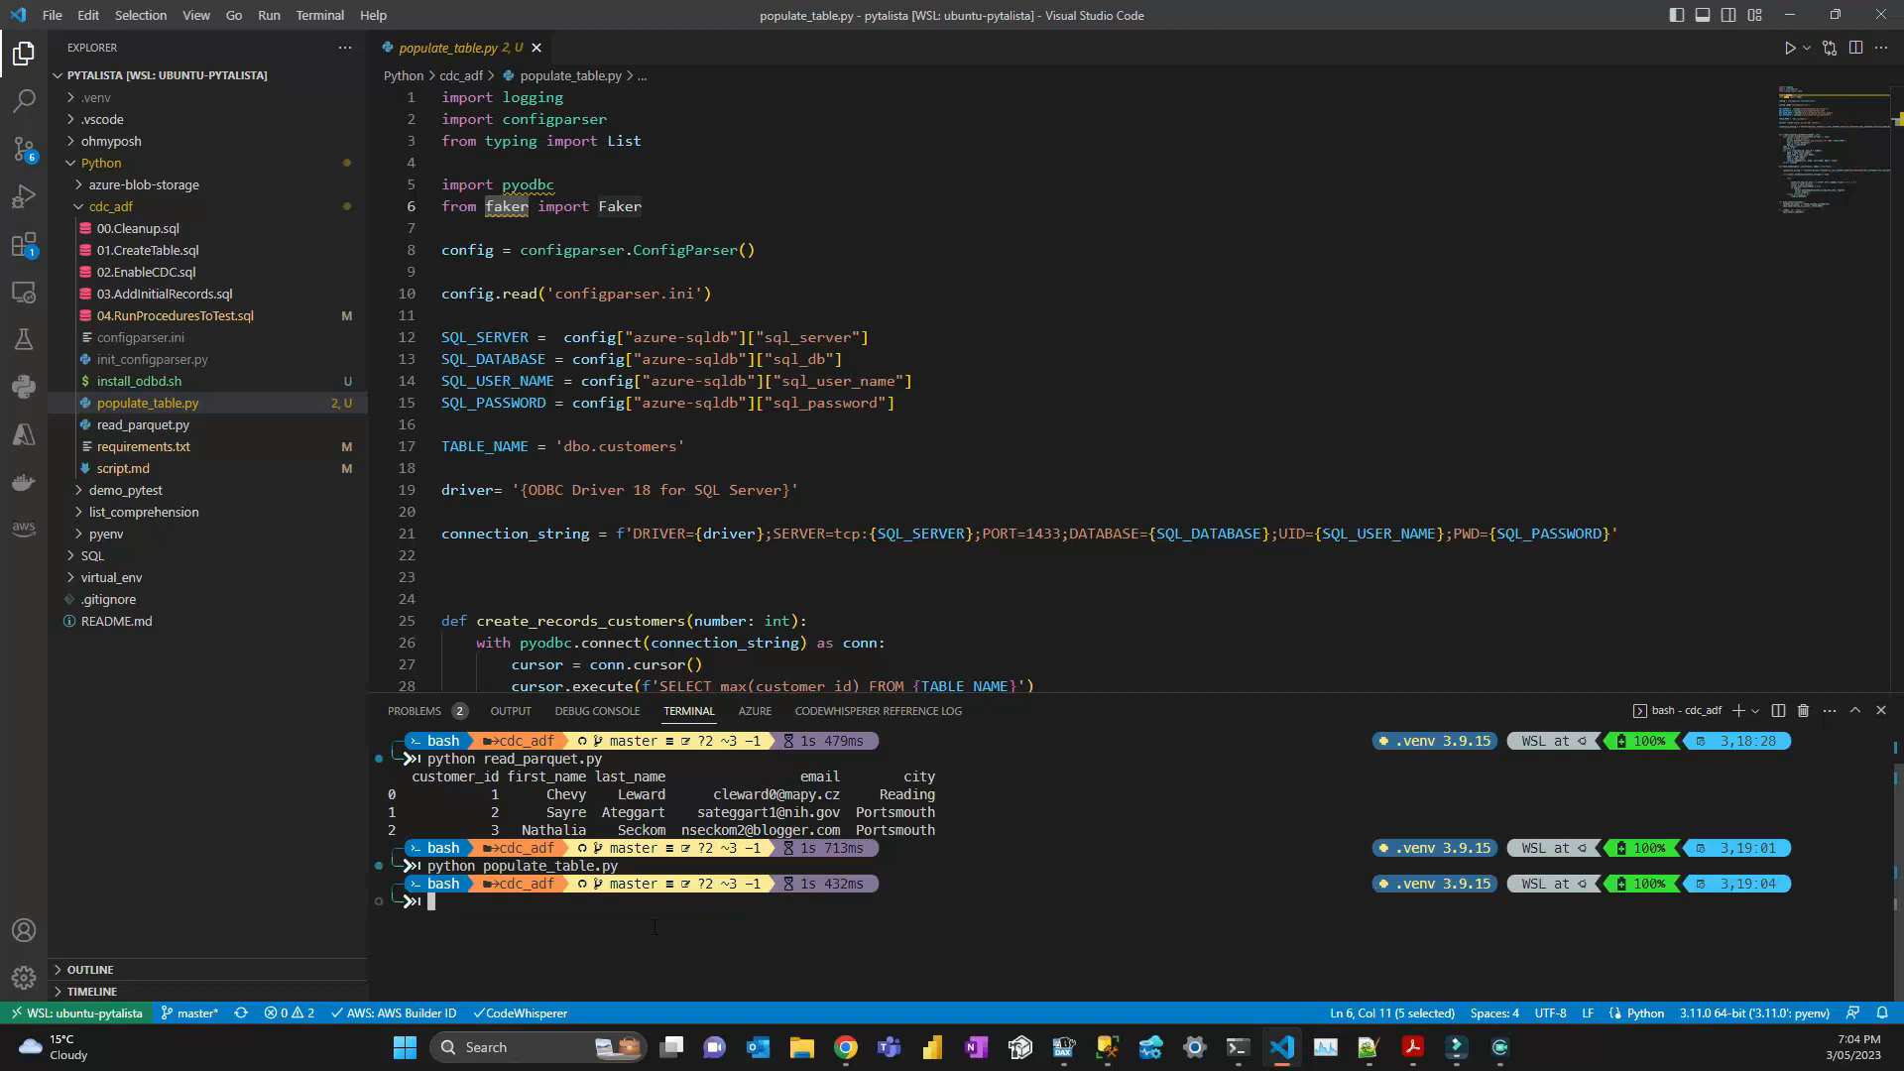
Switch to SQL Server Management Studio and close SQLQuery25.sql without saving.
click(1107, 1048)
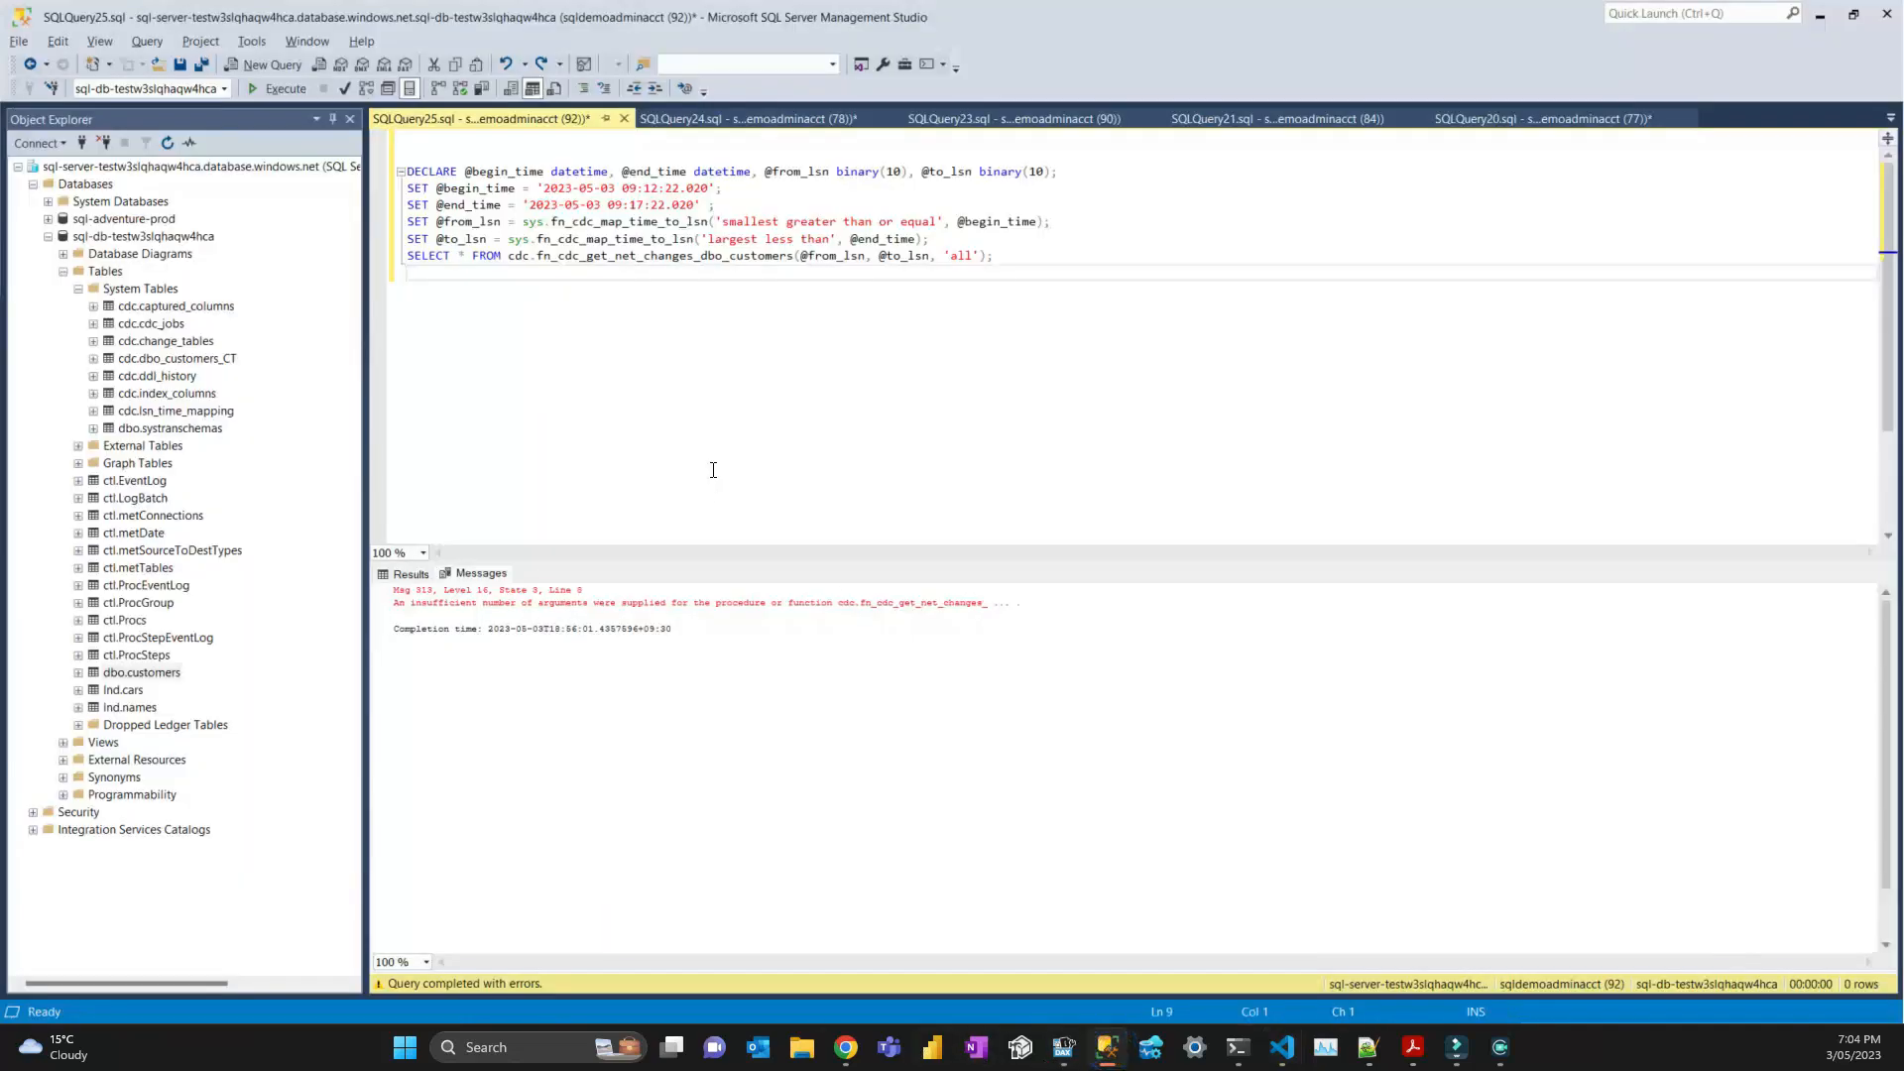
click(625, 113)
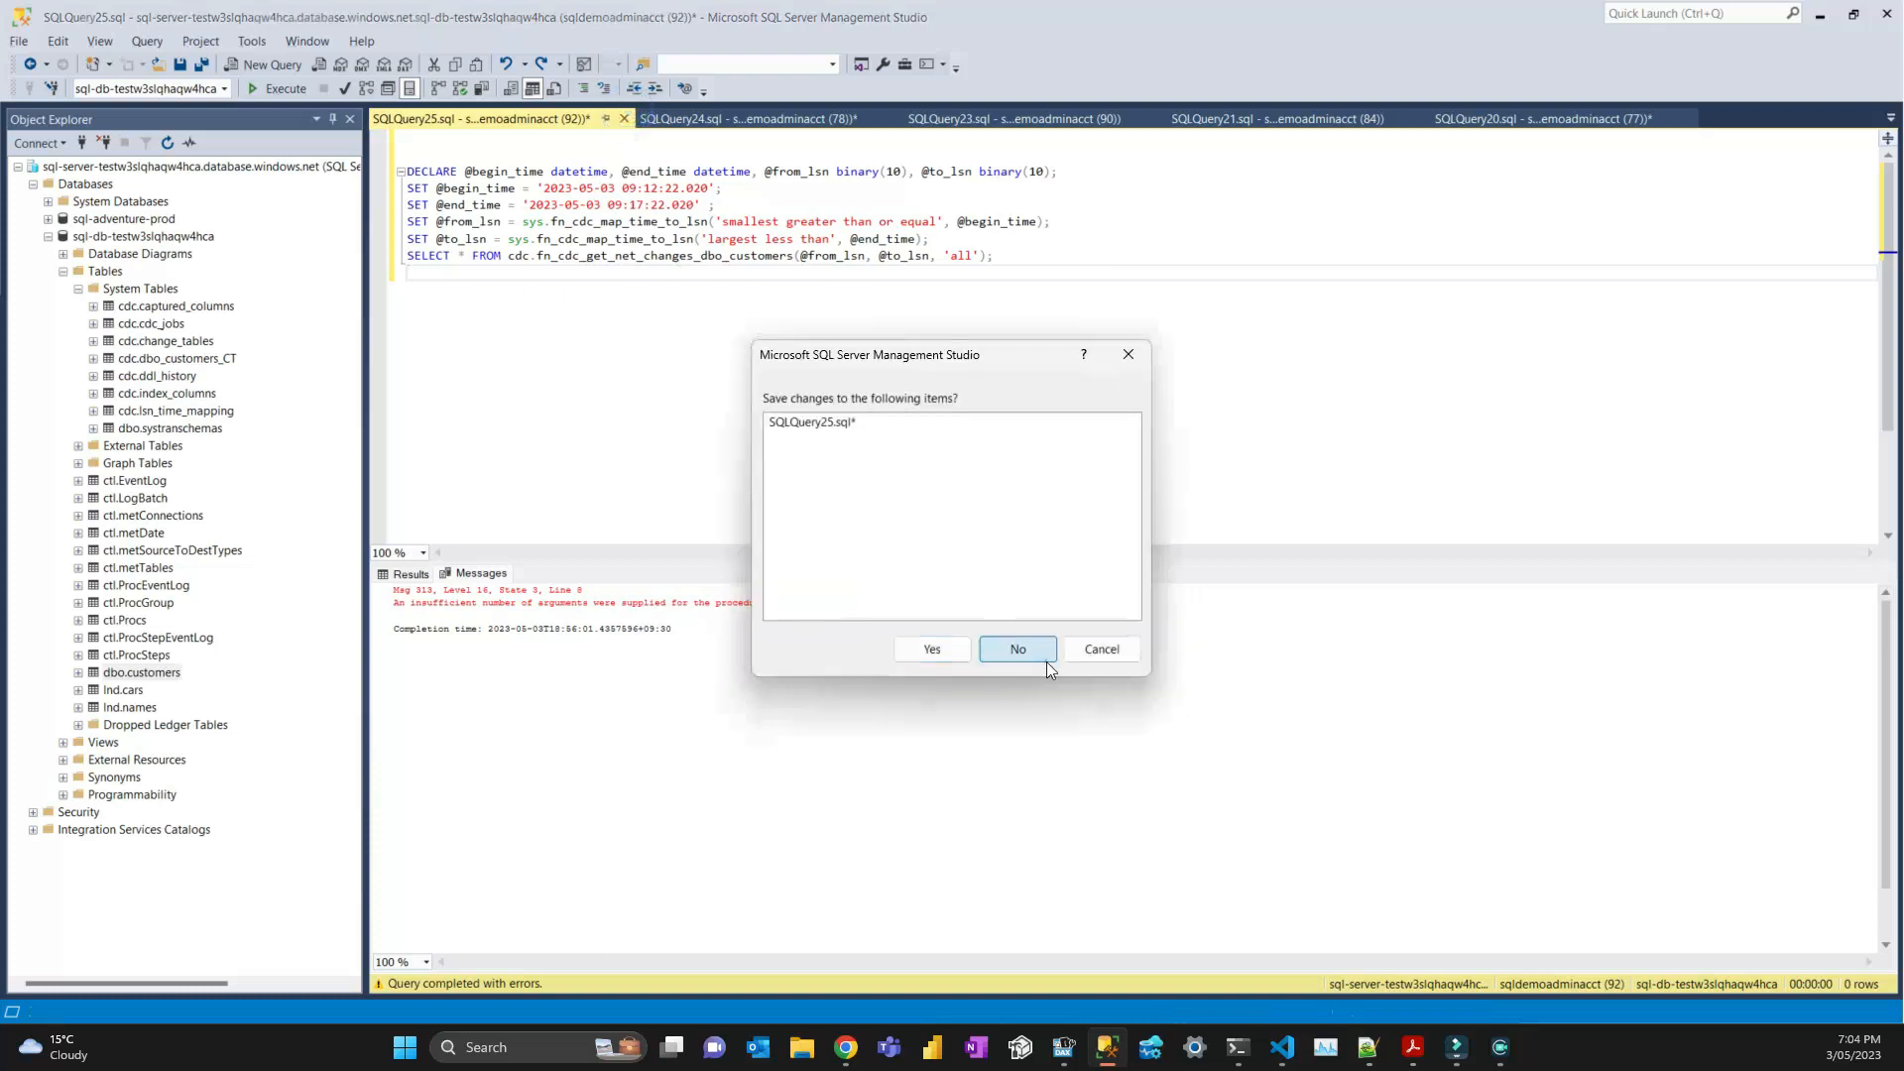
click(1026, 648)
Select the top 1000 rows of dbo.customers and examine the newly added customer records from customer_id 4 onward.
click(163, 682)
right_click(164, 682)
click(273, 724)
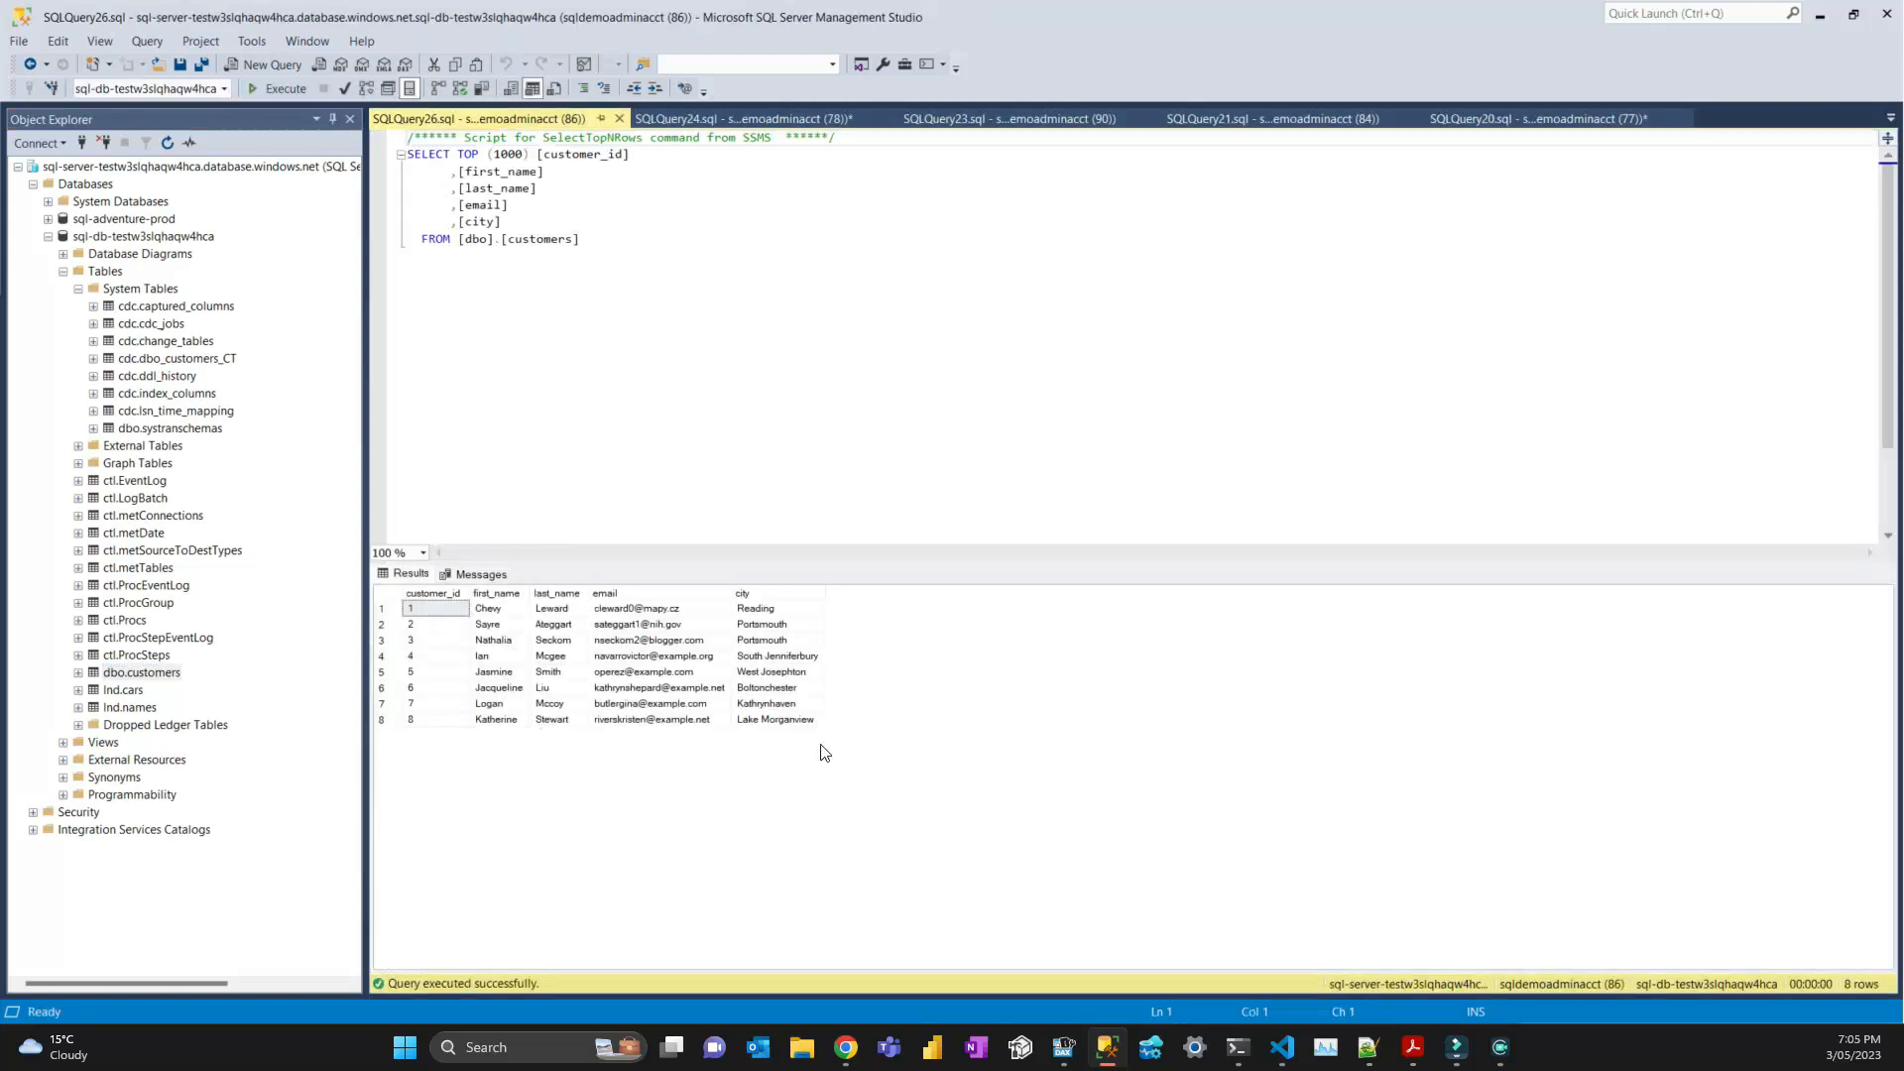
click(570, 704)
click(415, 657)
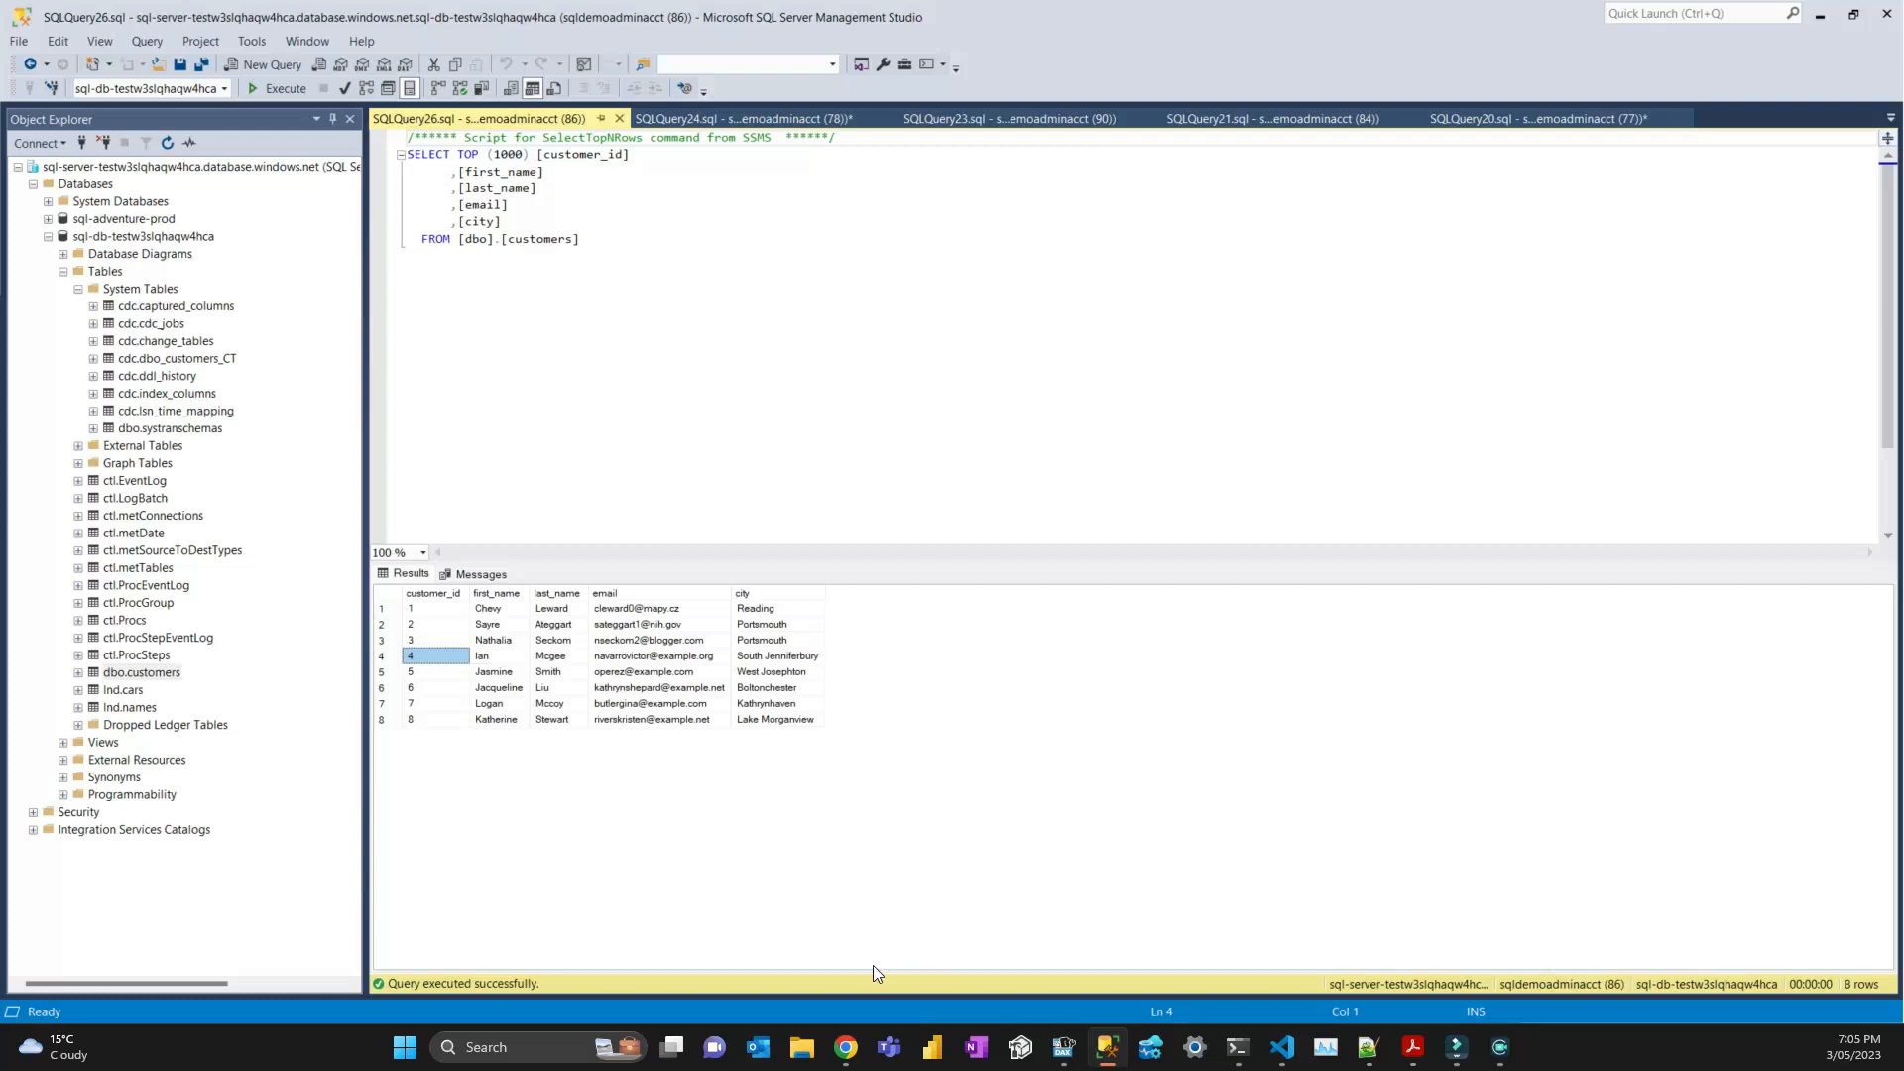
Switch to Azure Data Factory in Chrome and repeatedly refresh the triggered pipeline runs to check for a new execution.
click(849, 1049)
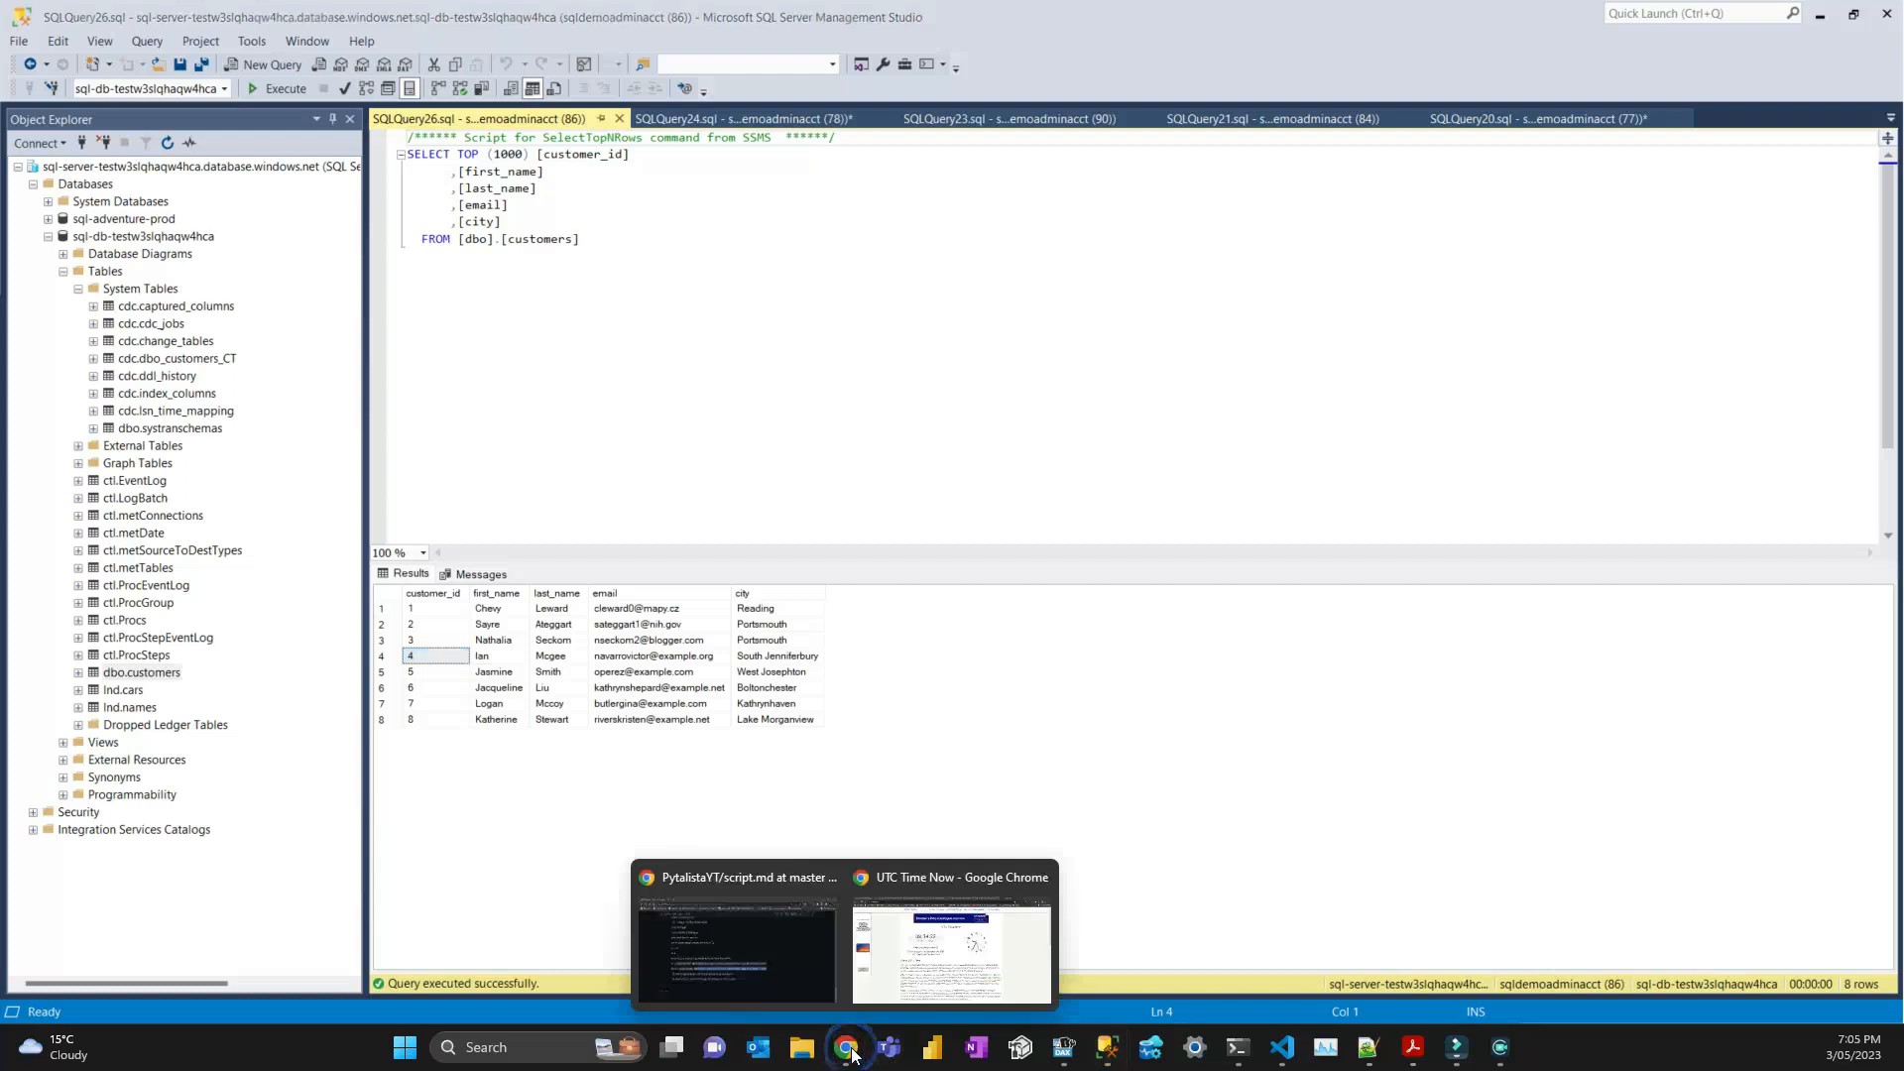
click(924, 980)
click(800, 12)
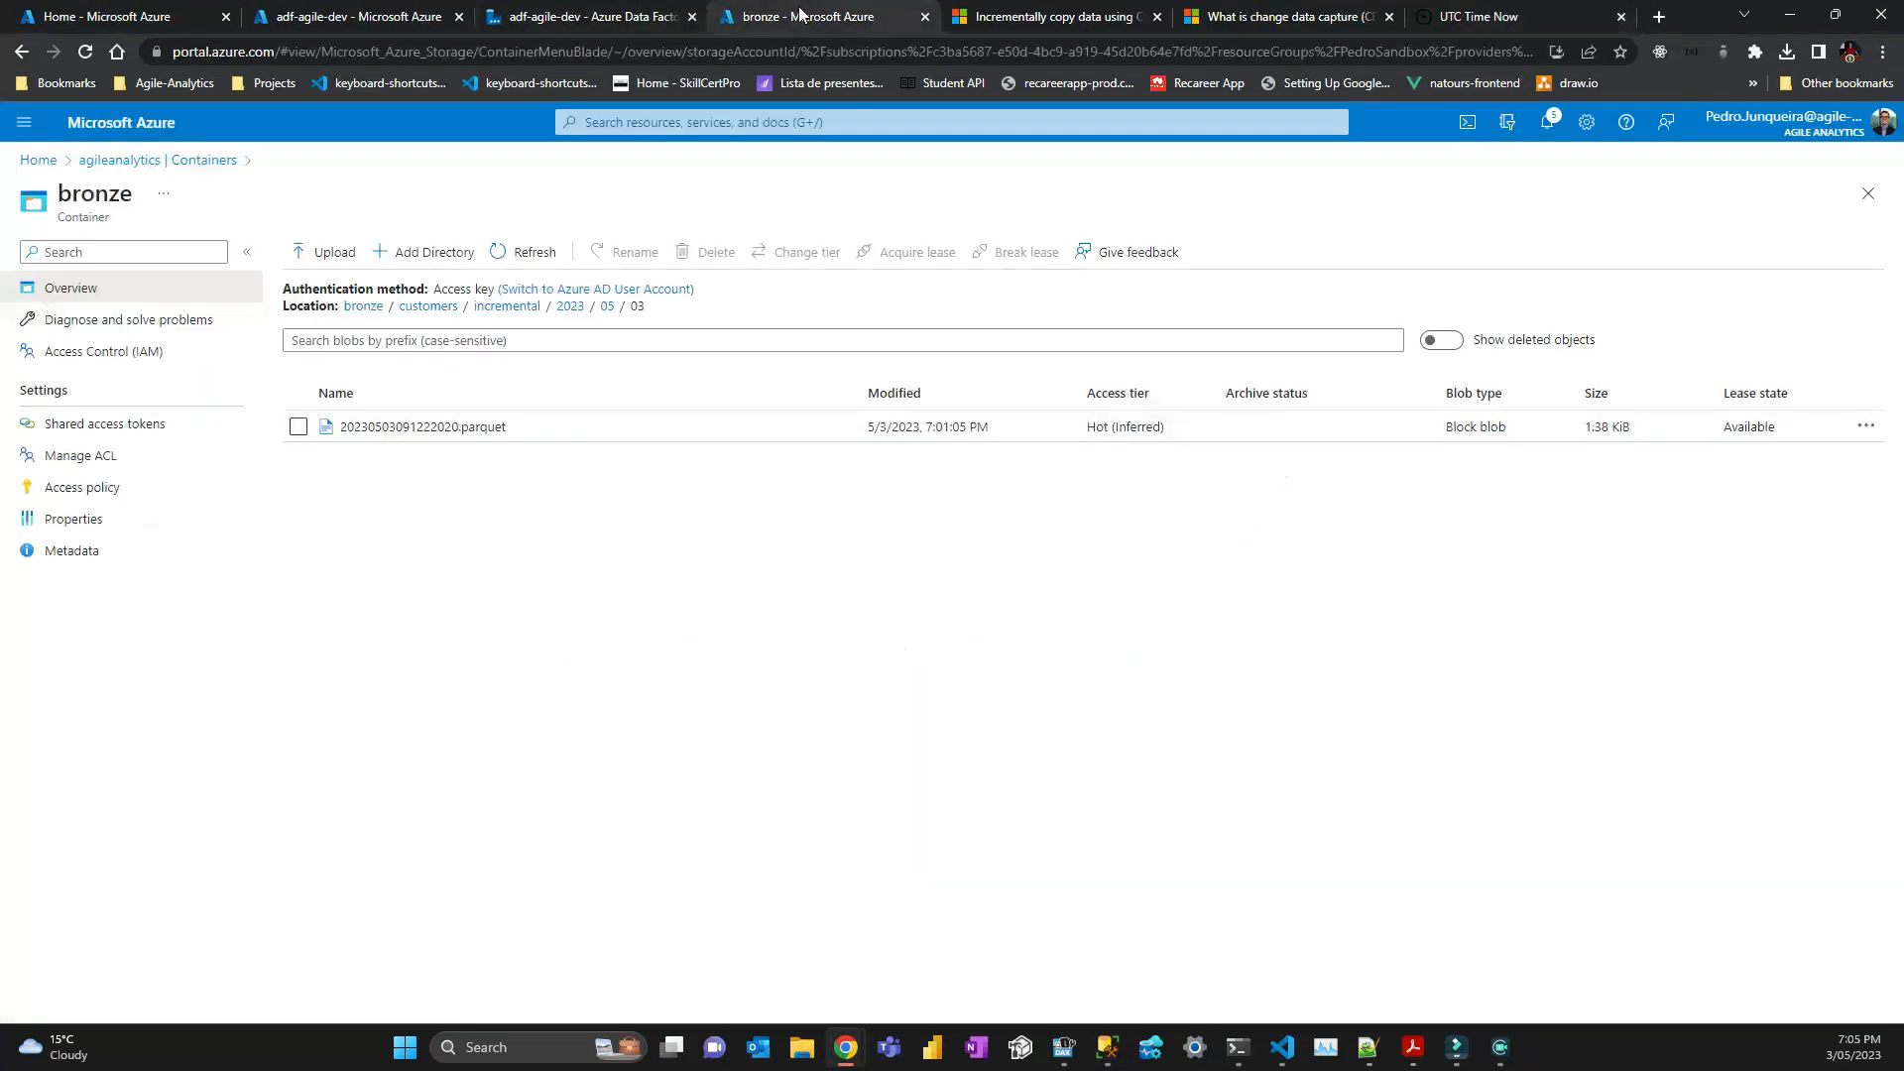
click(625, 21)
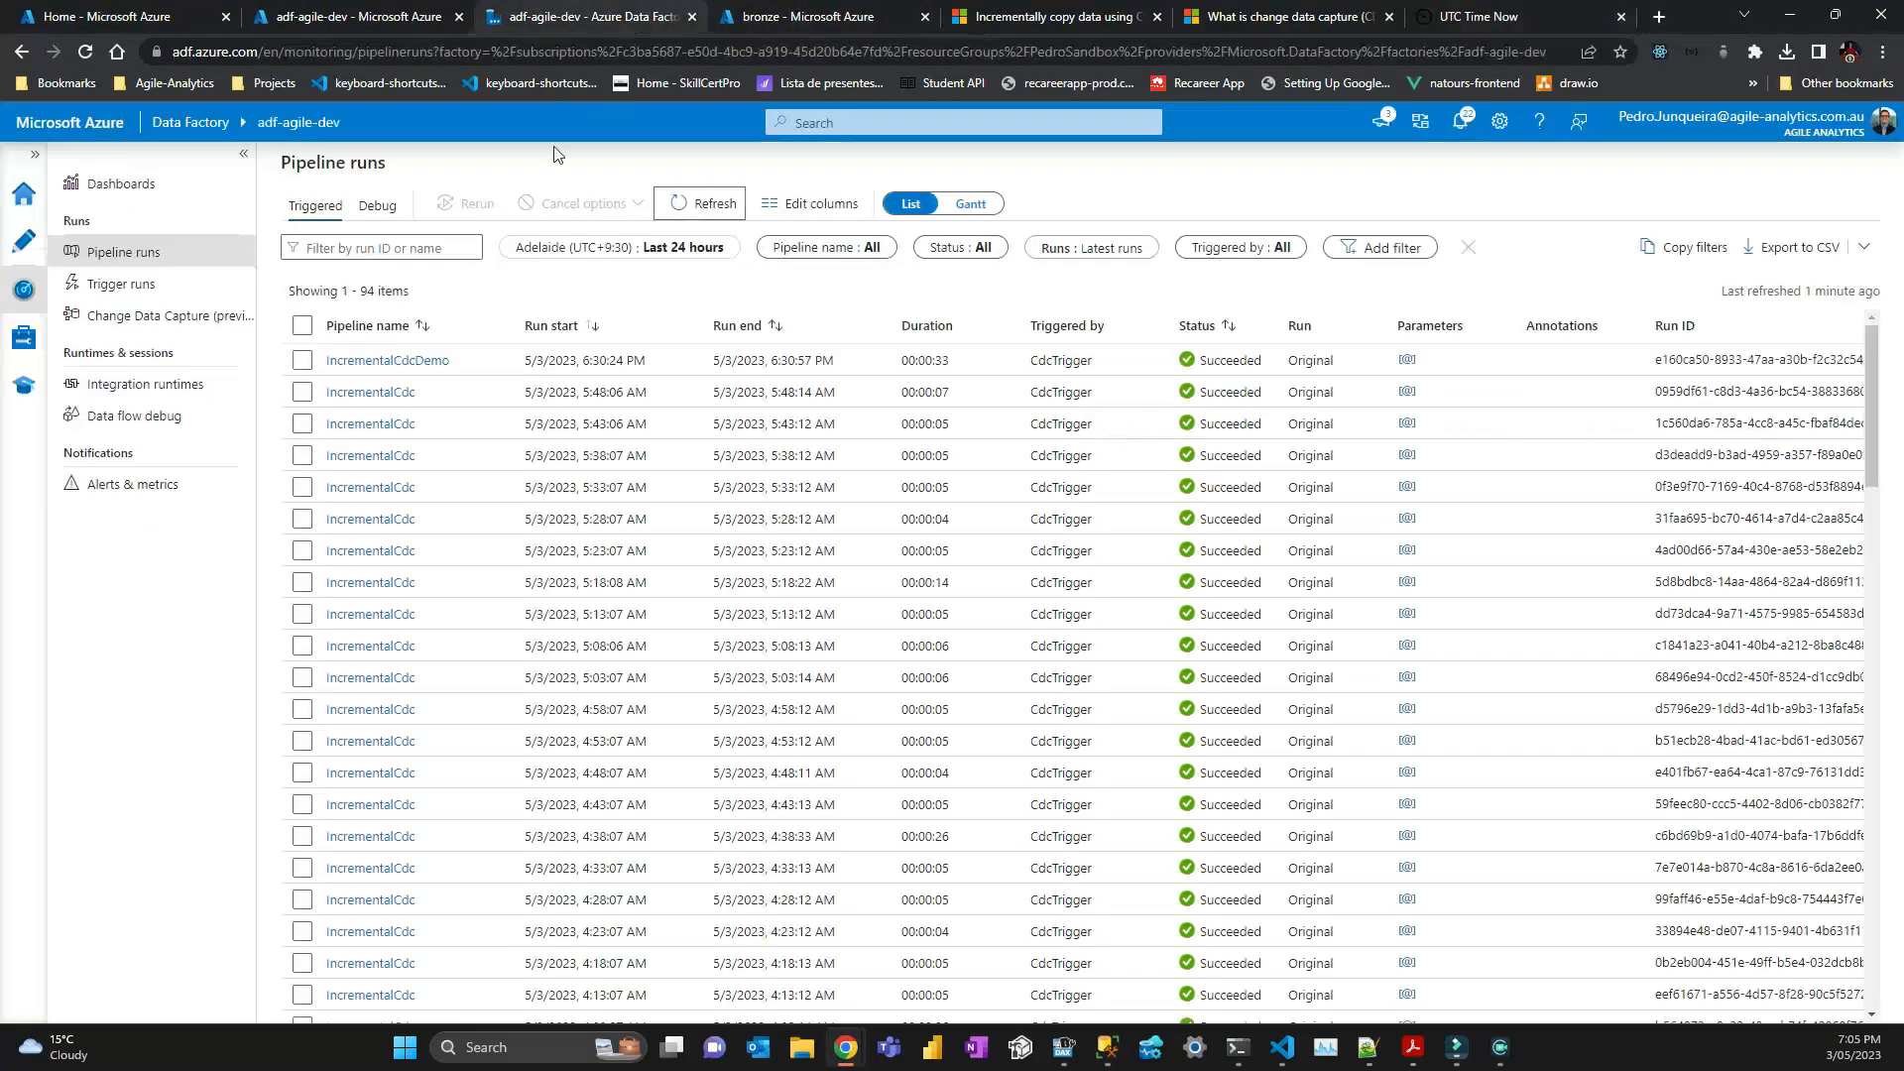
click(689, 205)
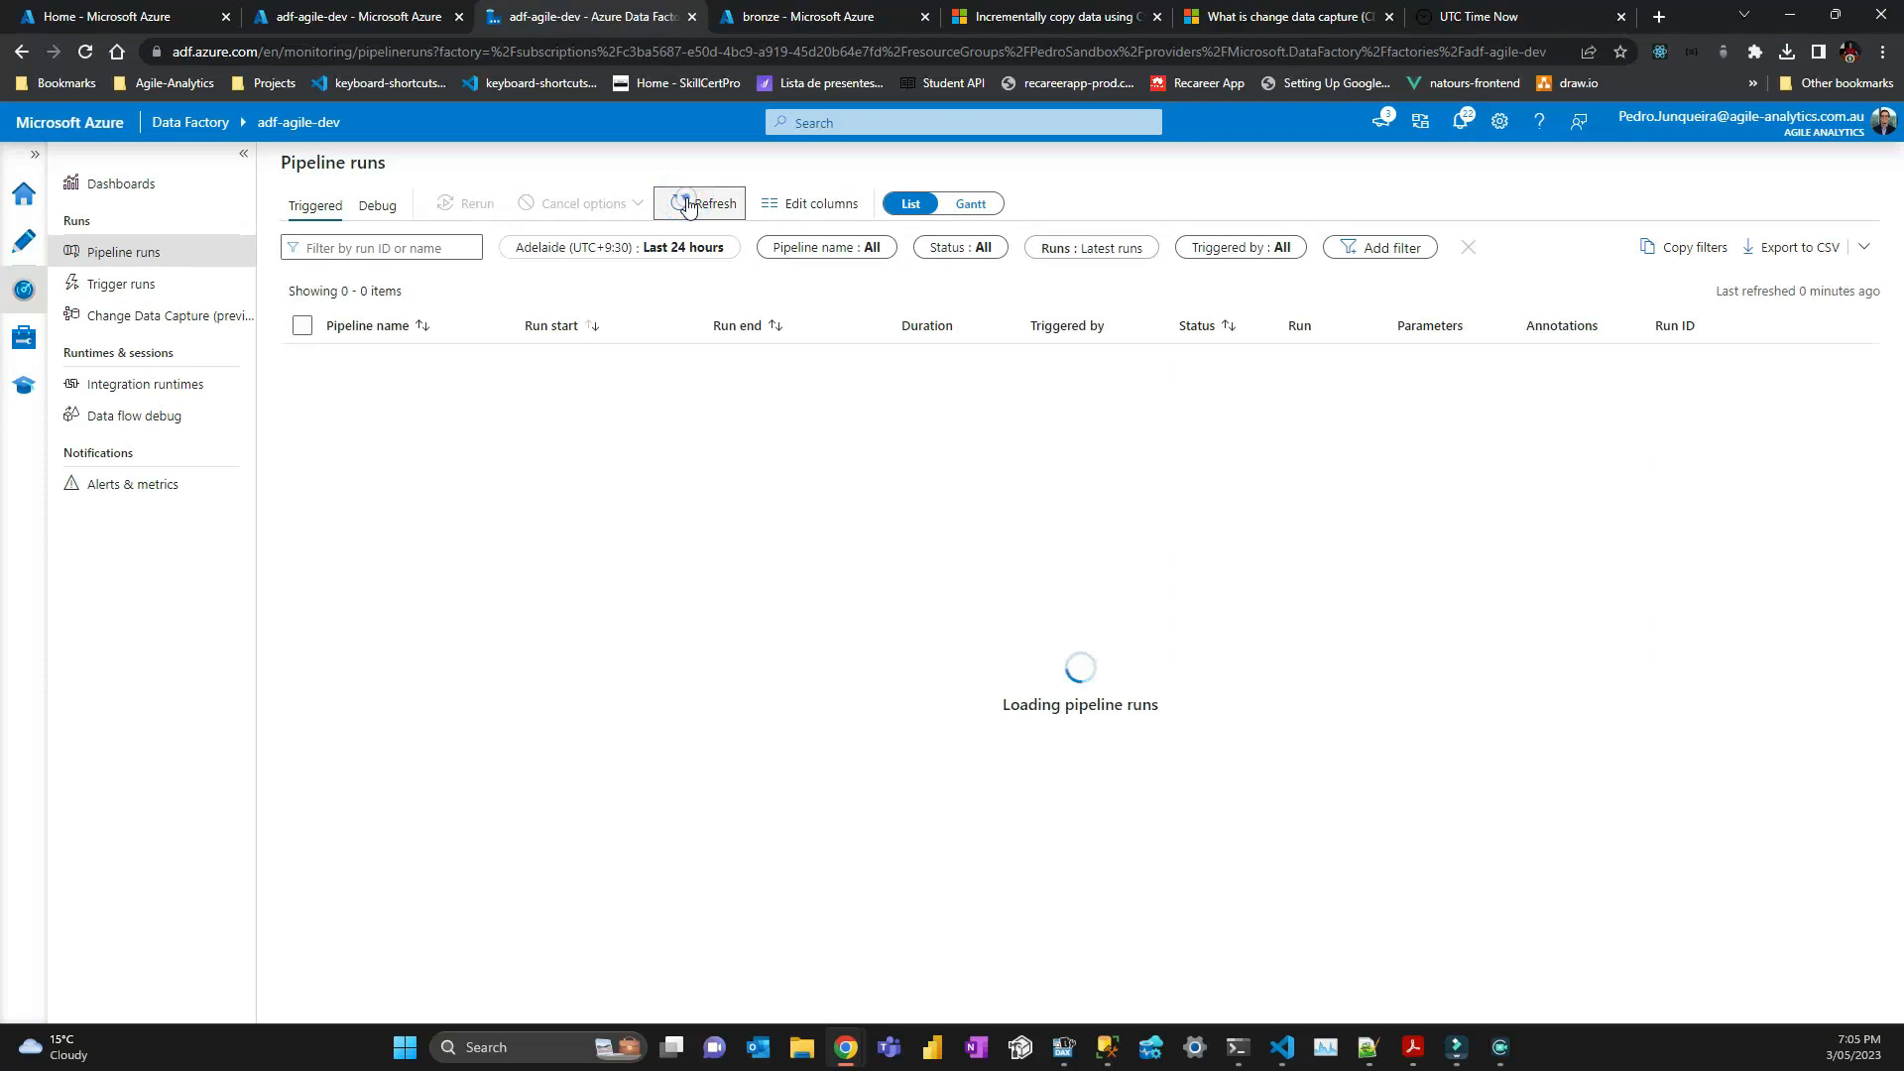
click(690, 204)
click(689, 205)
click(689, 205)
click(689, 204)
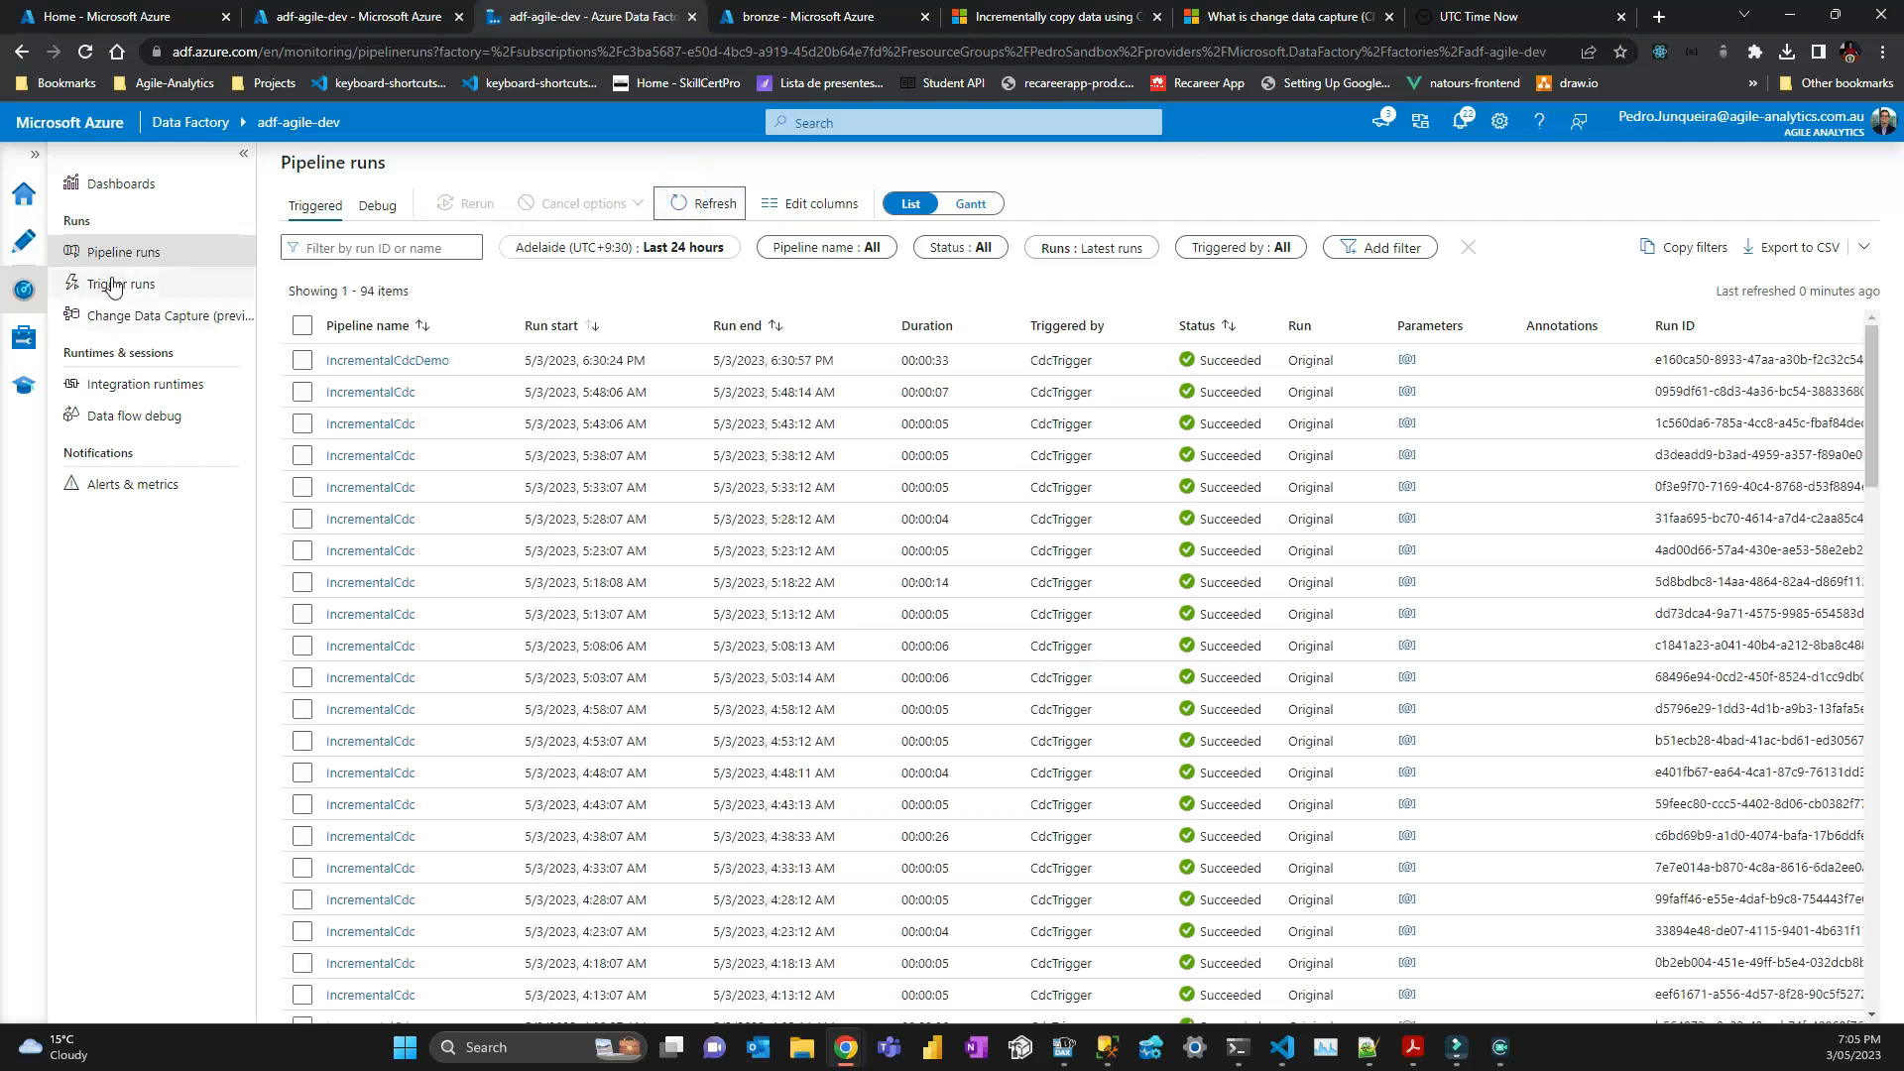
Check the trigger runs for a new CdcTrigger execution, comparing them with the pipeline runs.
click(113, 281)
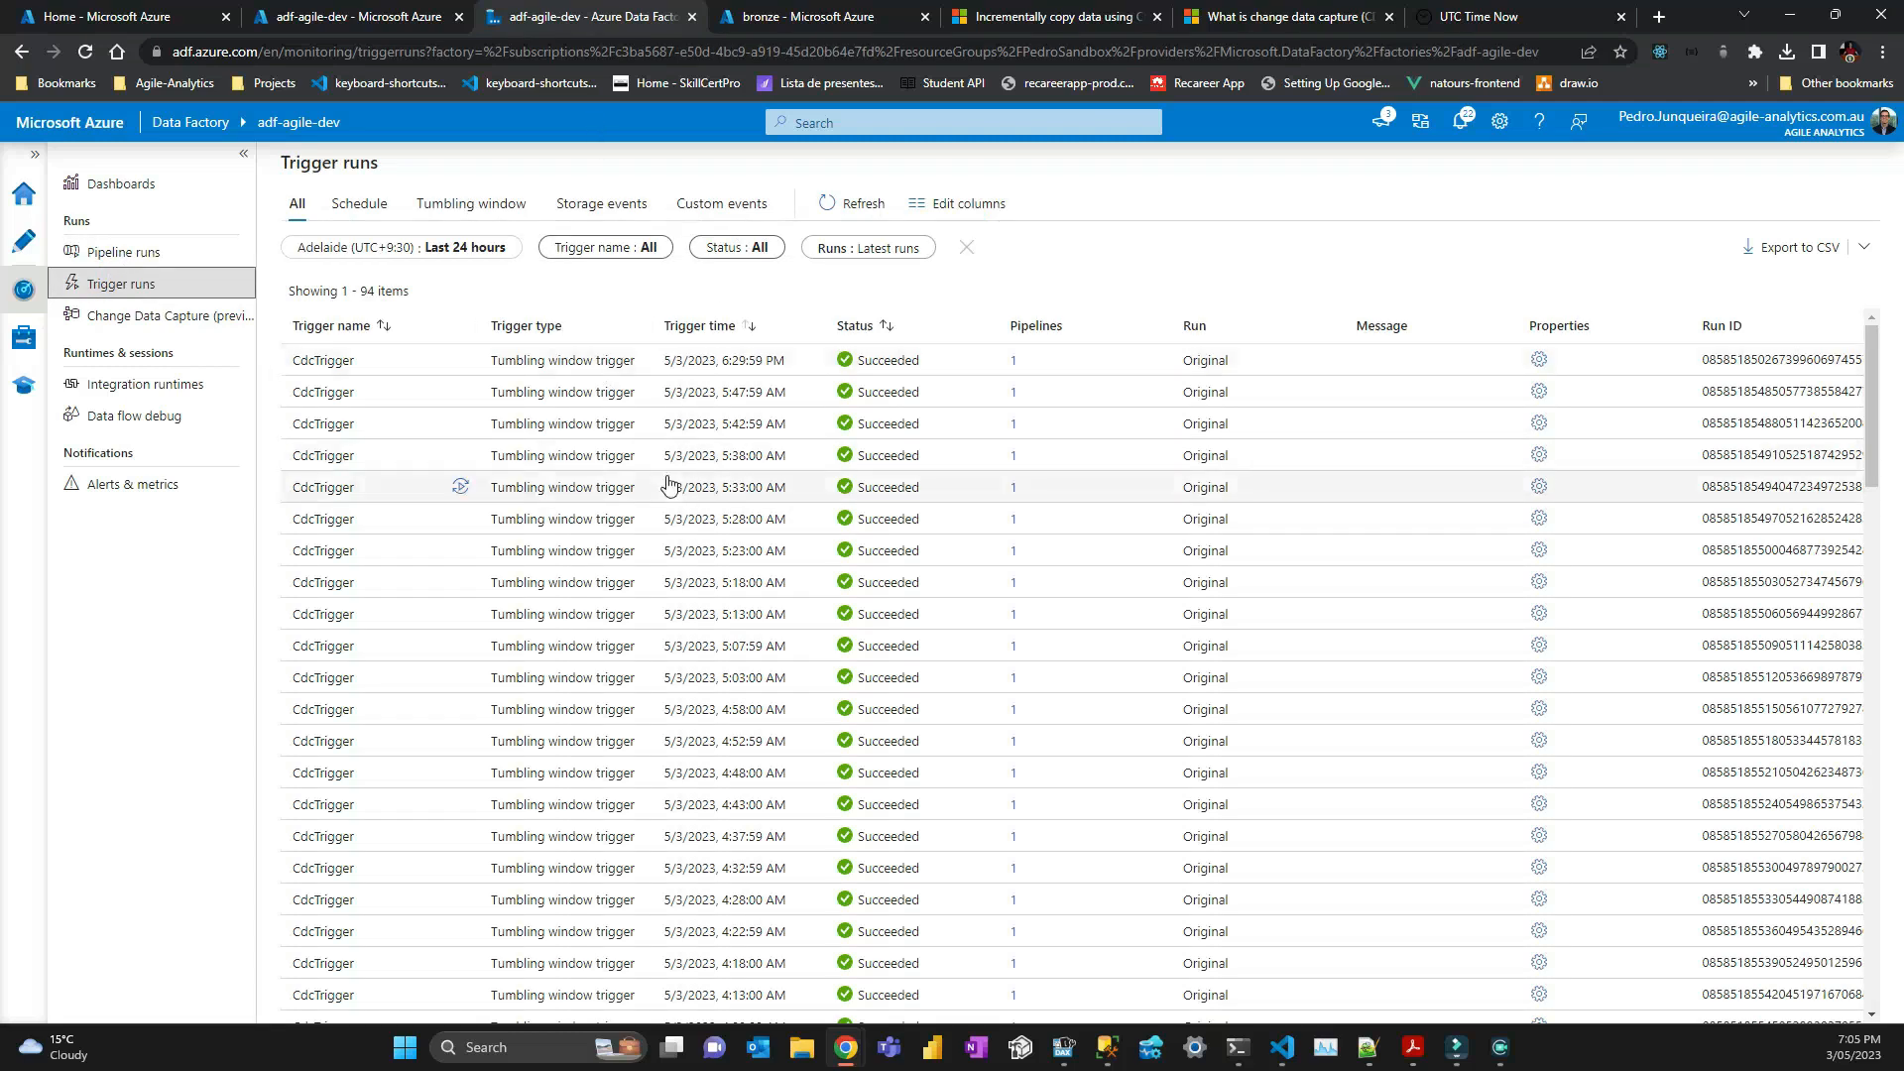
click(124, 252)
click(151, 284)
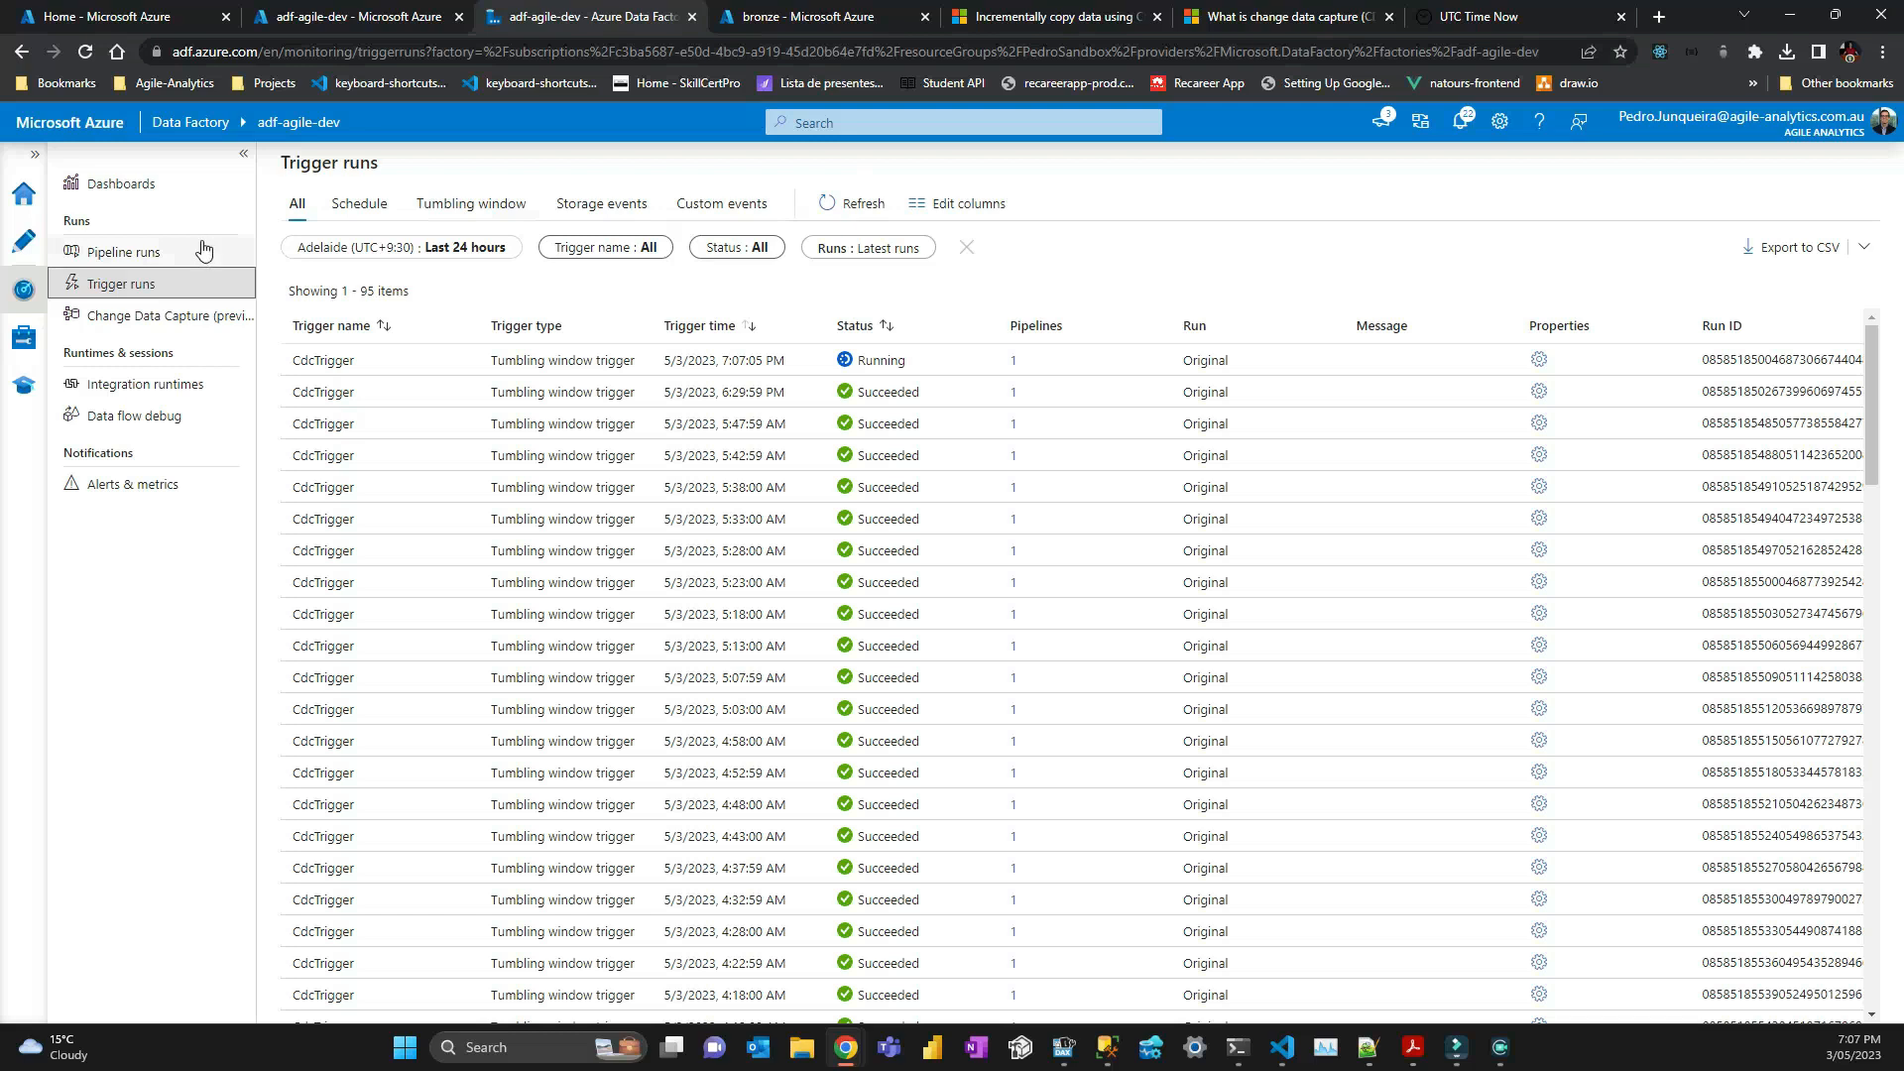
Monitor the latest incrementalCdcDemo entry in the pipeline runs, refreshing the list until the run finishes.
click(178, 262)
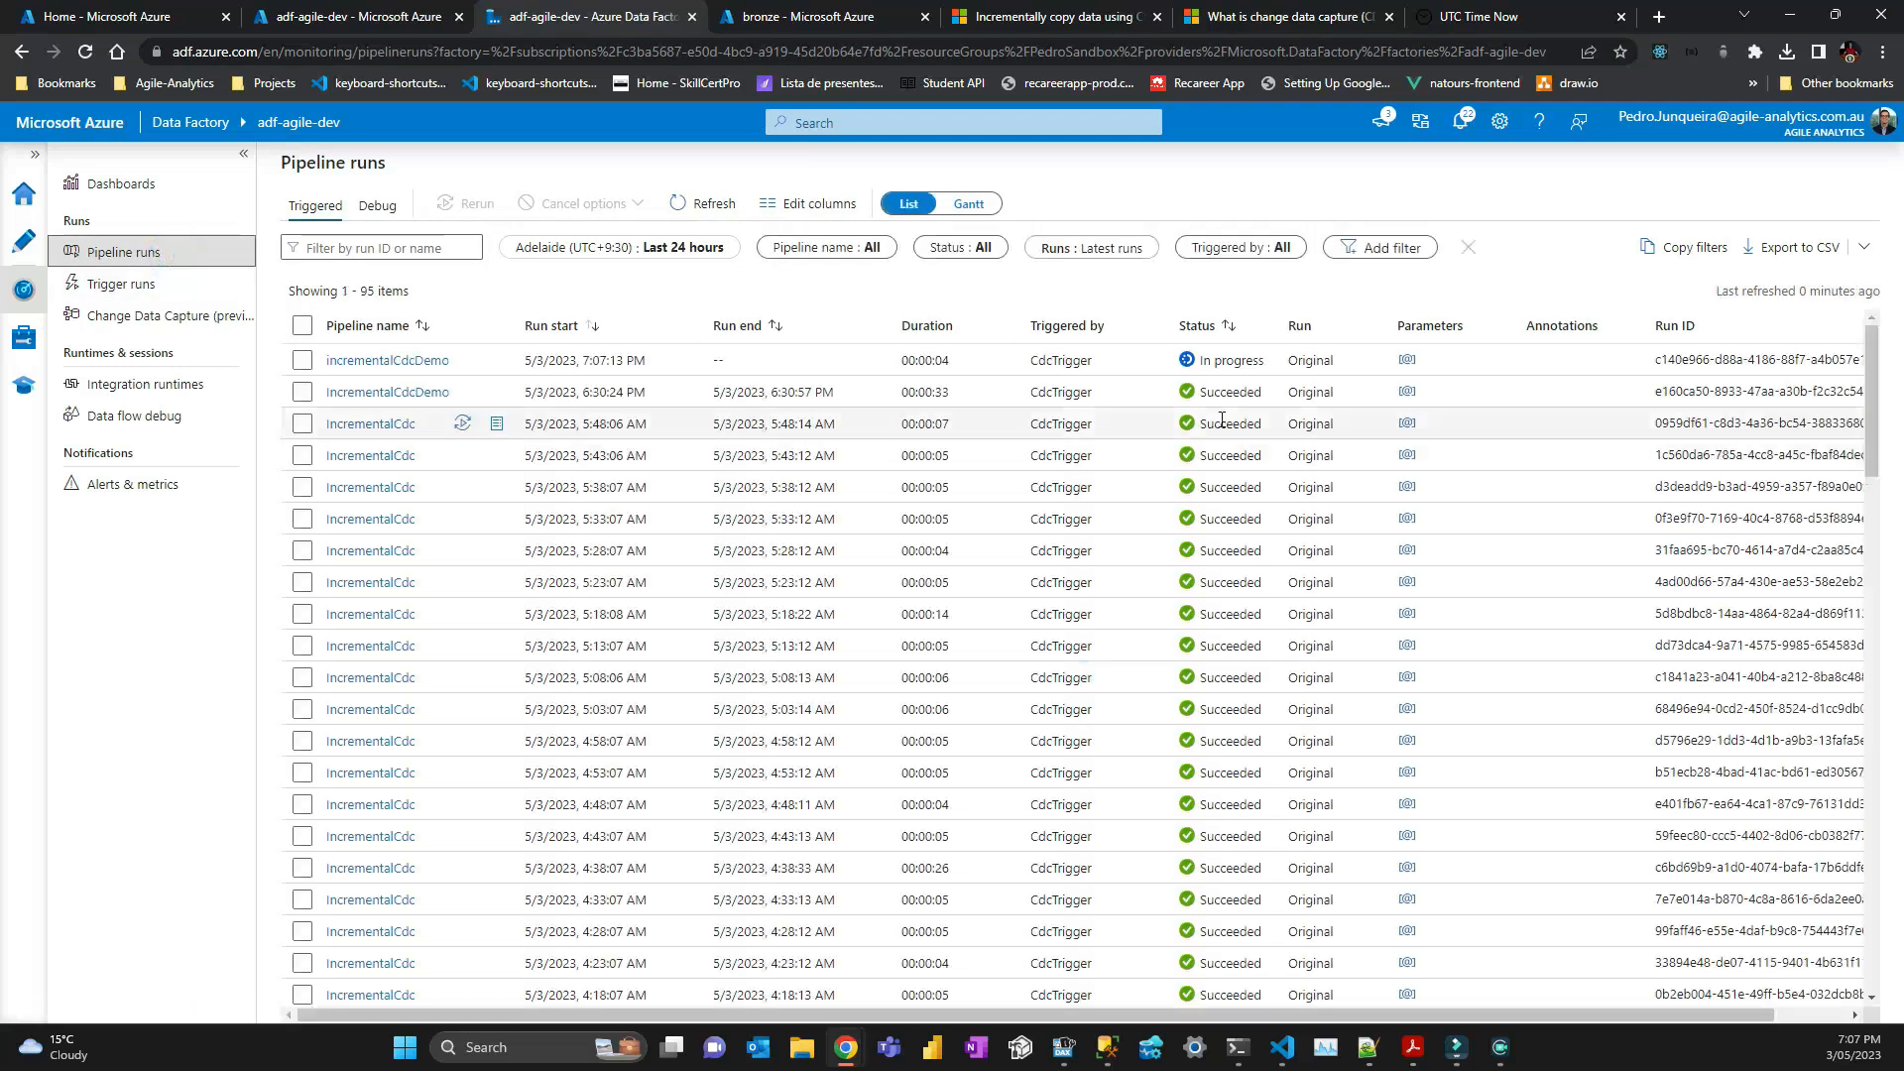
click(700, 205)
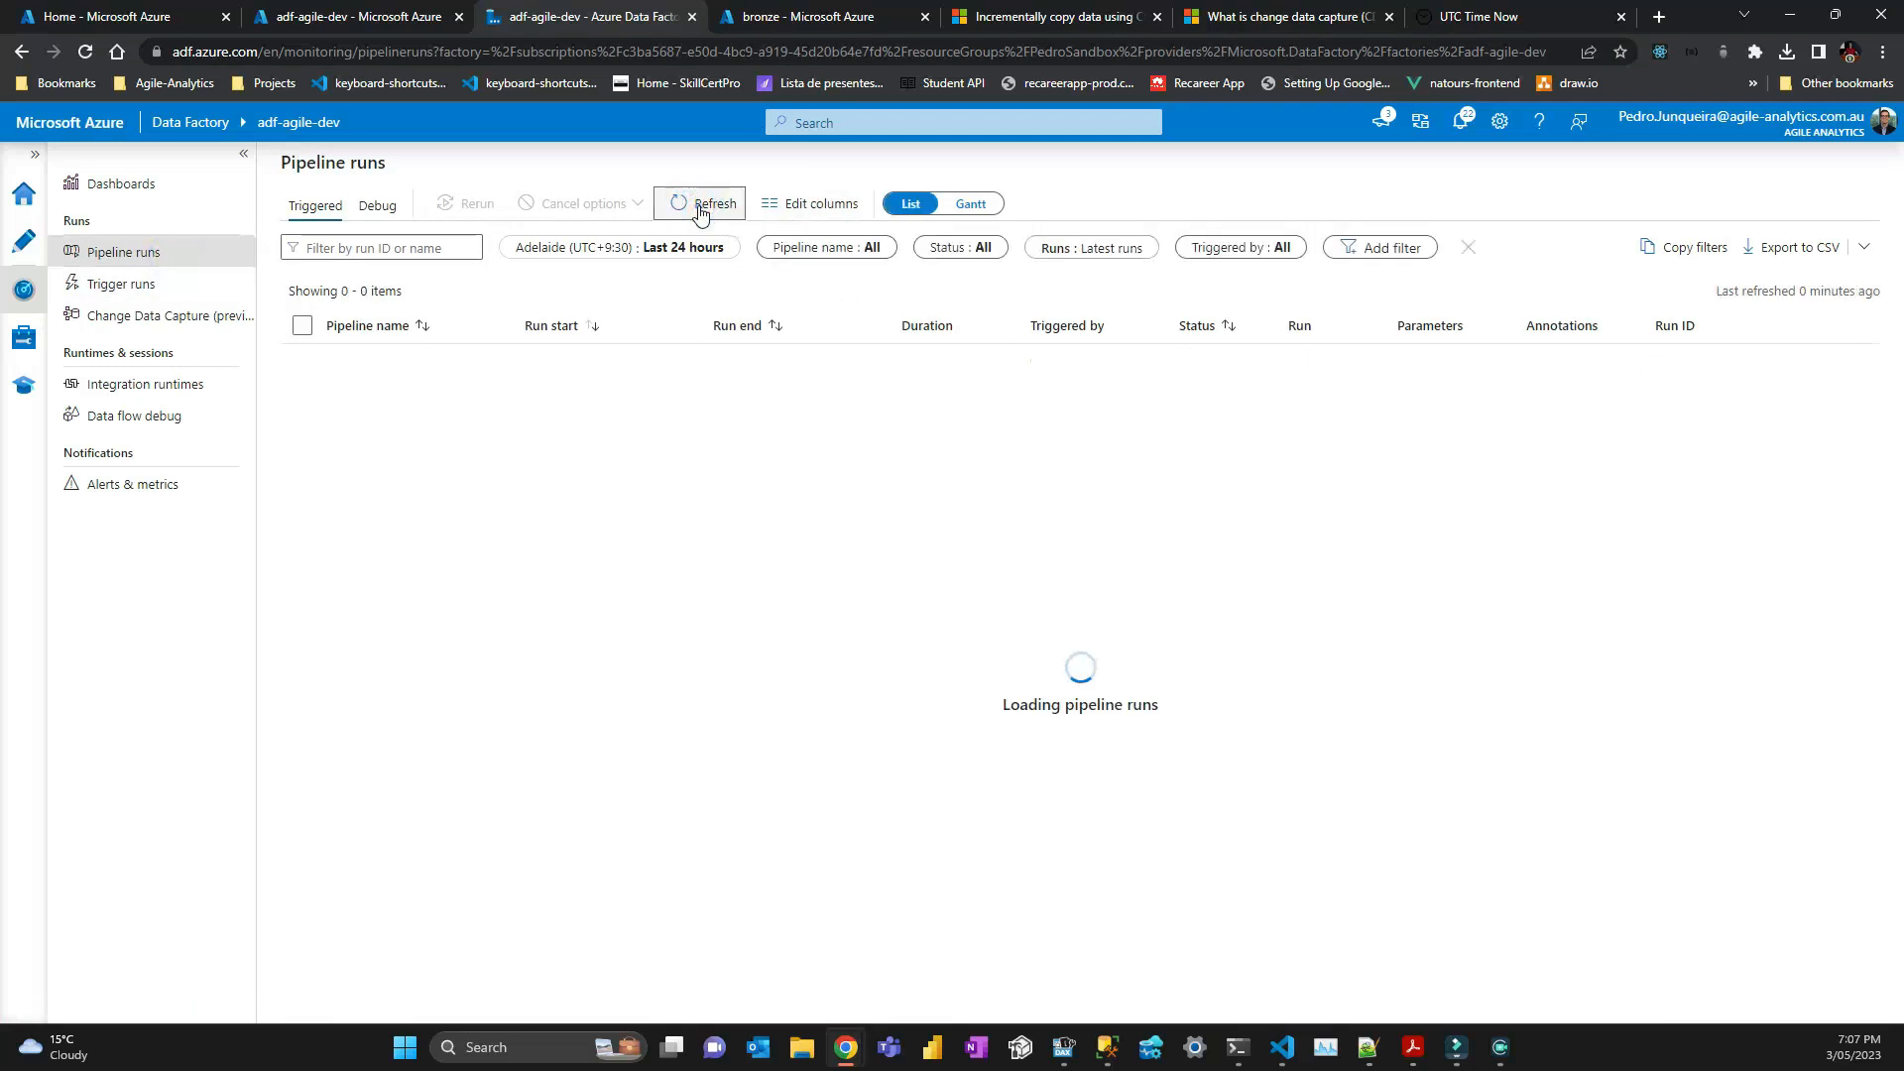
click(700, 208)
click(700, 210)
click(699, 208)
click(699, 206)
click(699, 207)
click(699, 207)
click(699, 207)
click(699, 206)
click(699, 206)
click(699, 206)
click(700, 206)
click(700, 207)
click(699, 207)
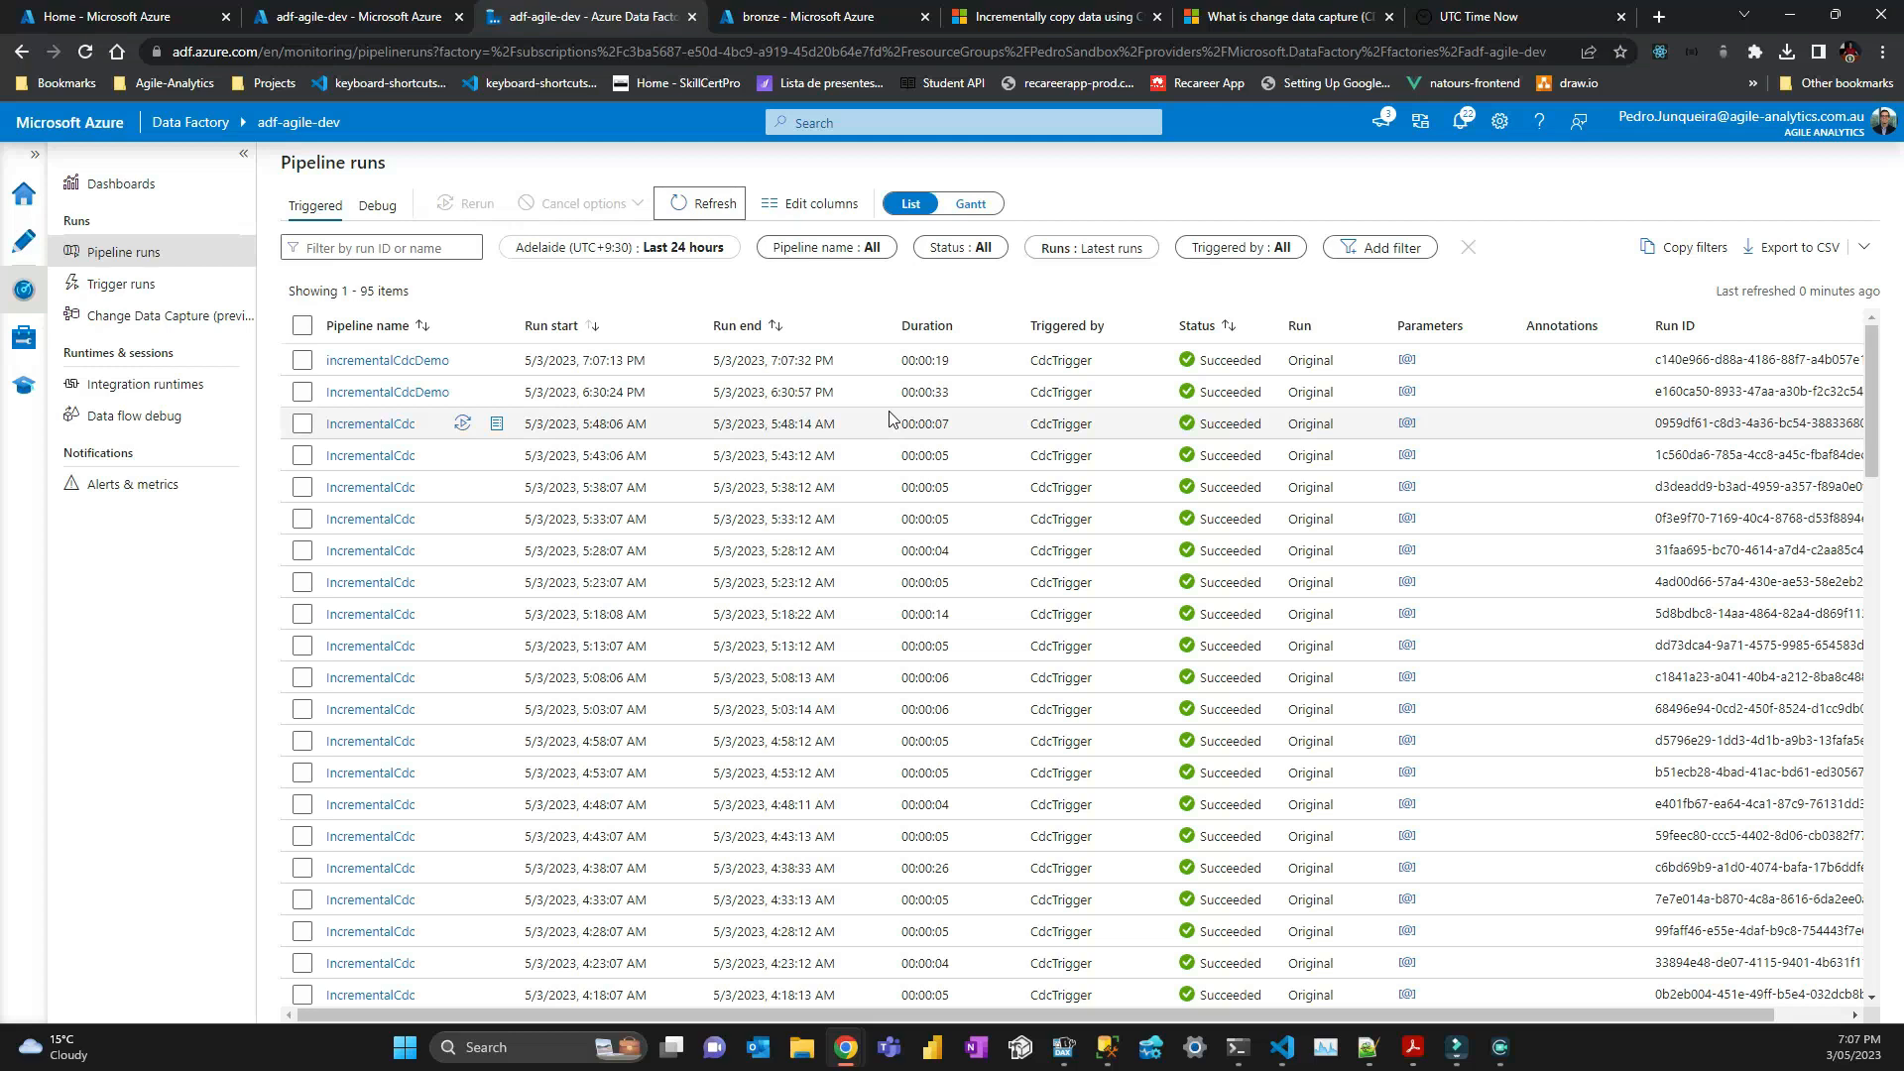
Return to the bronze container's customers/incremental/2023/05/03 folder and refresh its file list to check for new Parquet output.
click(811, 20)
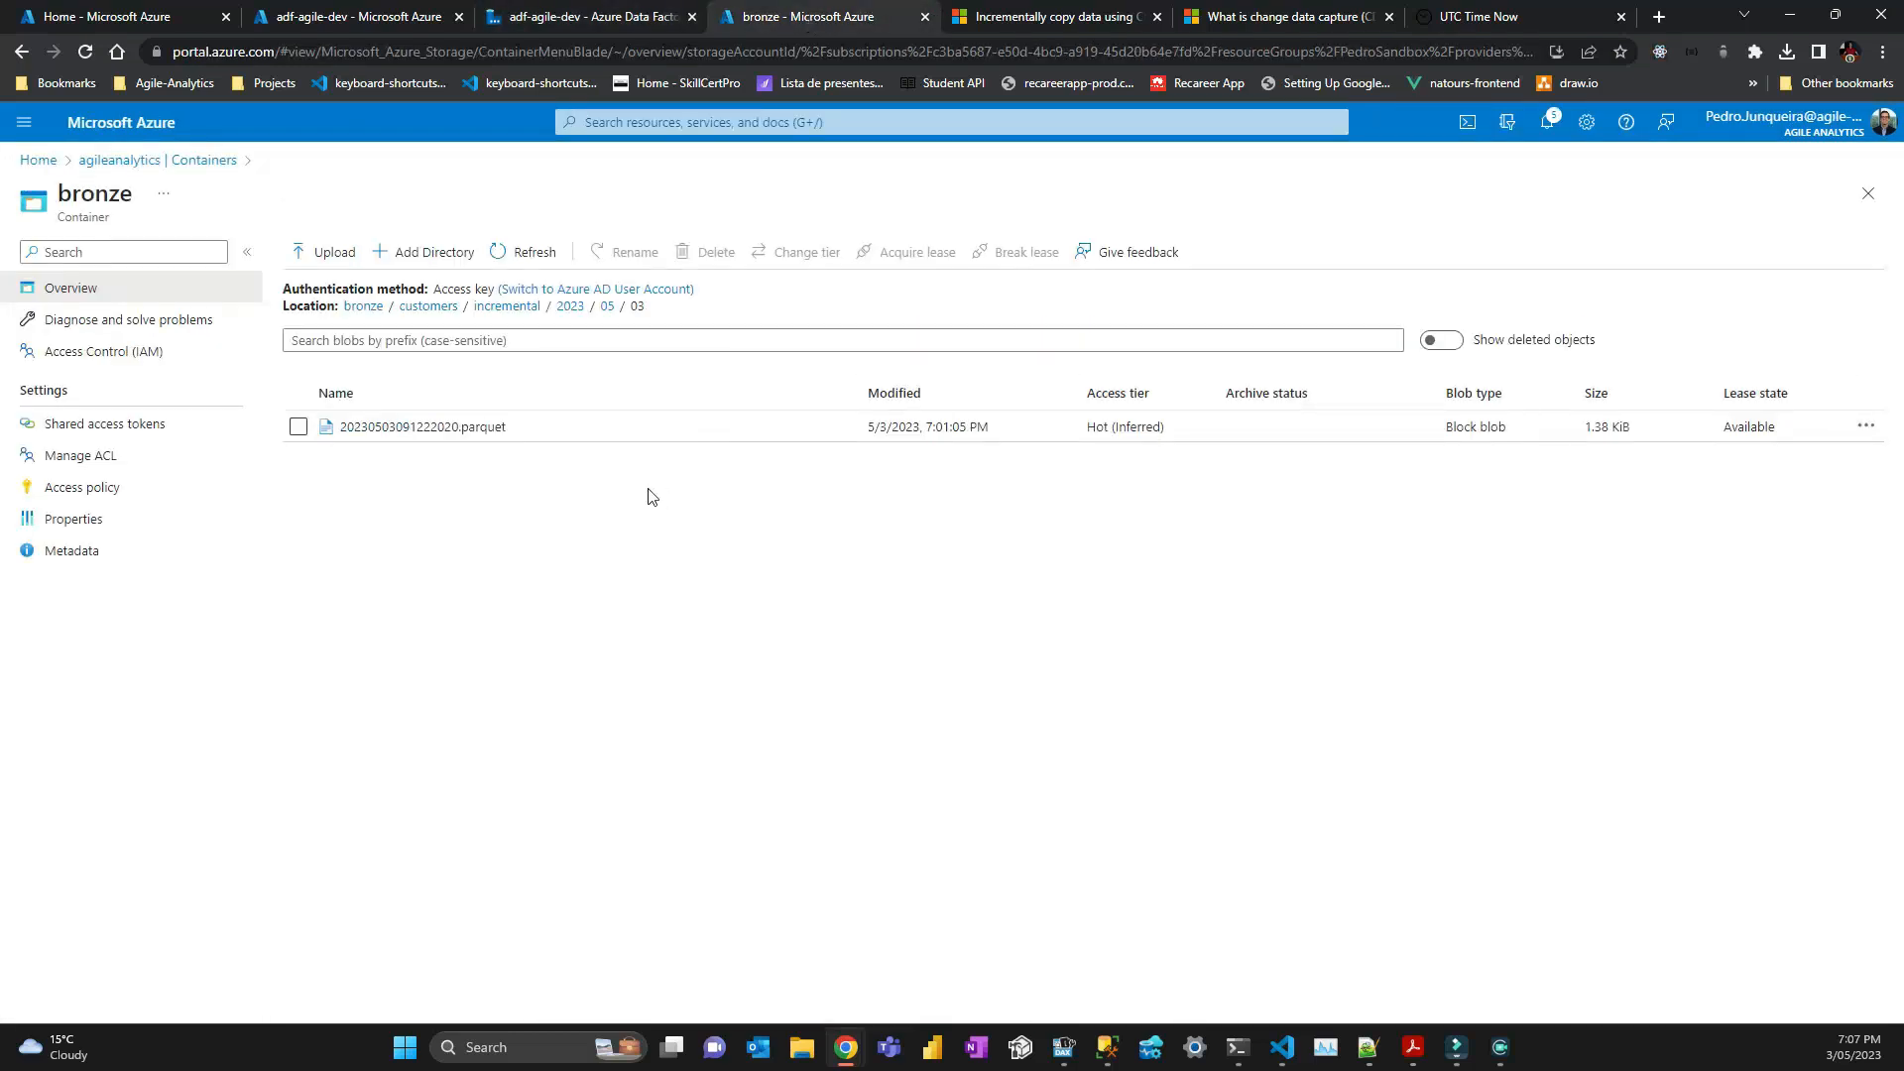
click(533, 263)
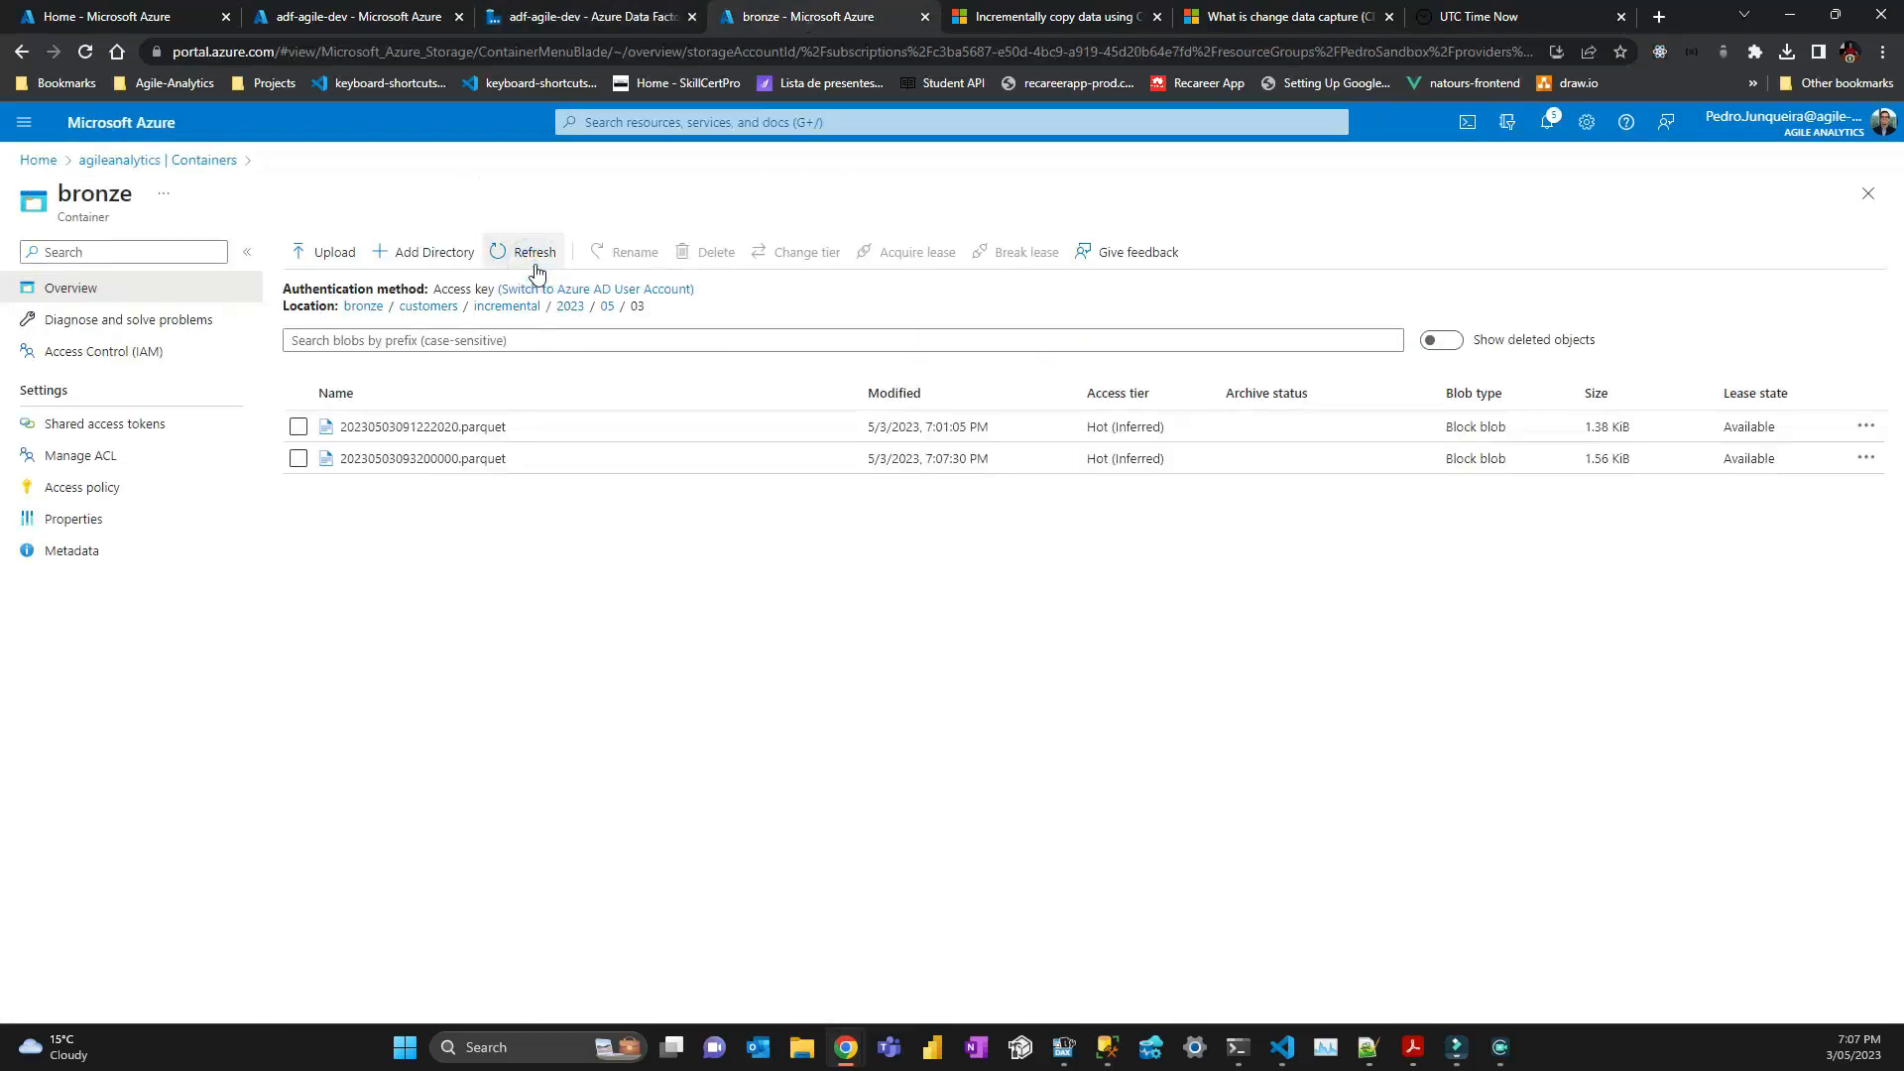